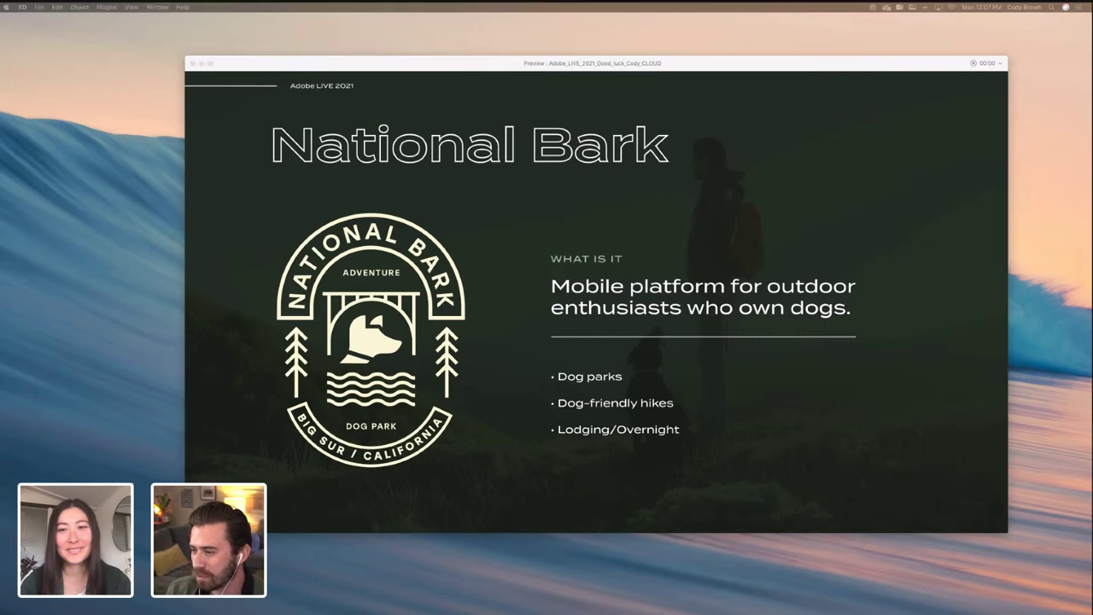
Step: Switch to the National_Bark_Branding.ai document in Illustrator and examine the artboard with the logo and merchandise mockups
left_click_drag(1092, 32, 941, 62)
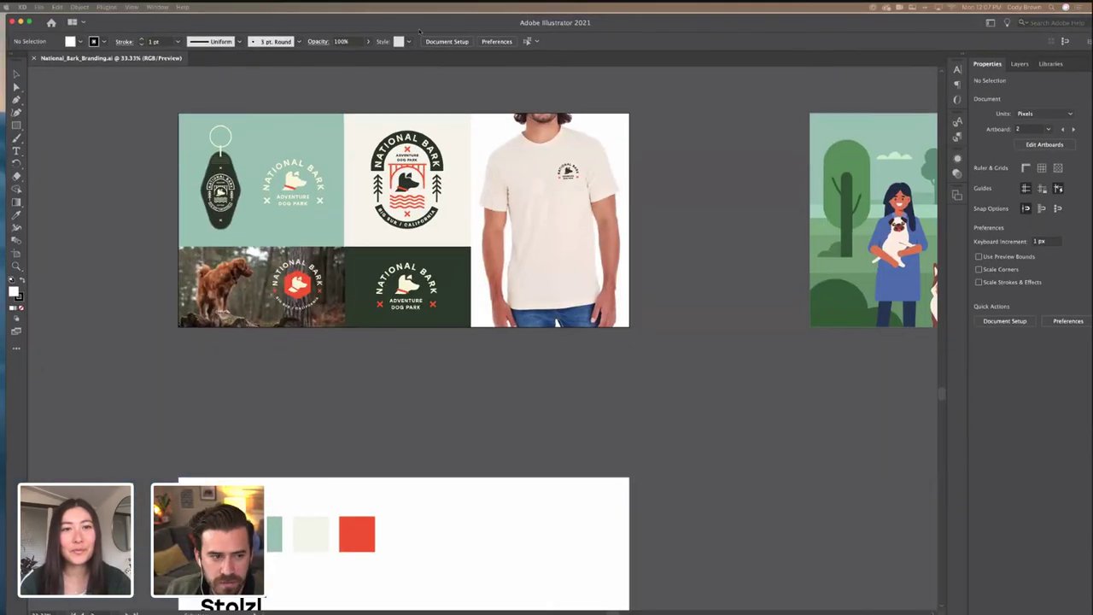
scroll(408, 130, "up", 3)
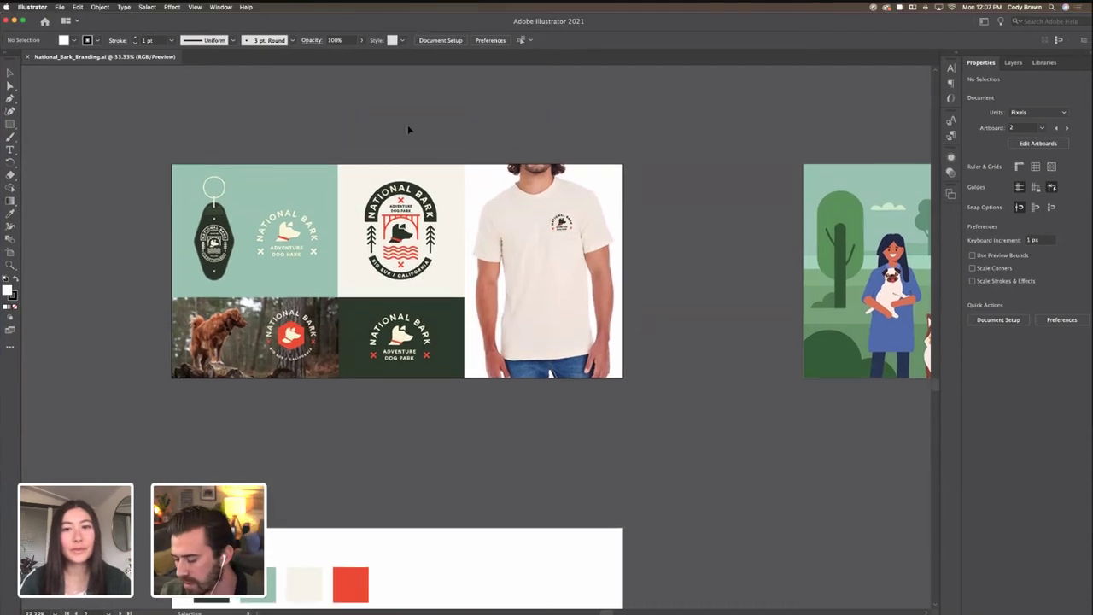
key("super+equal")
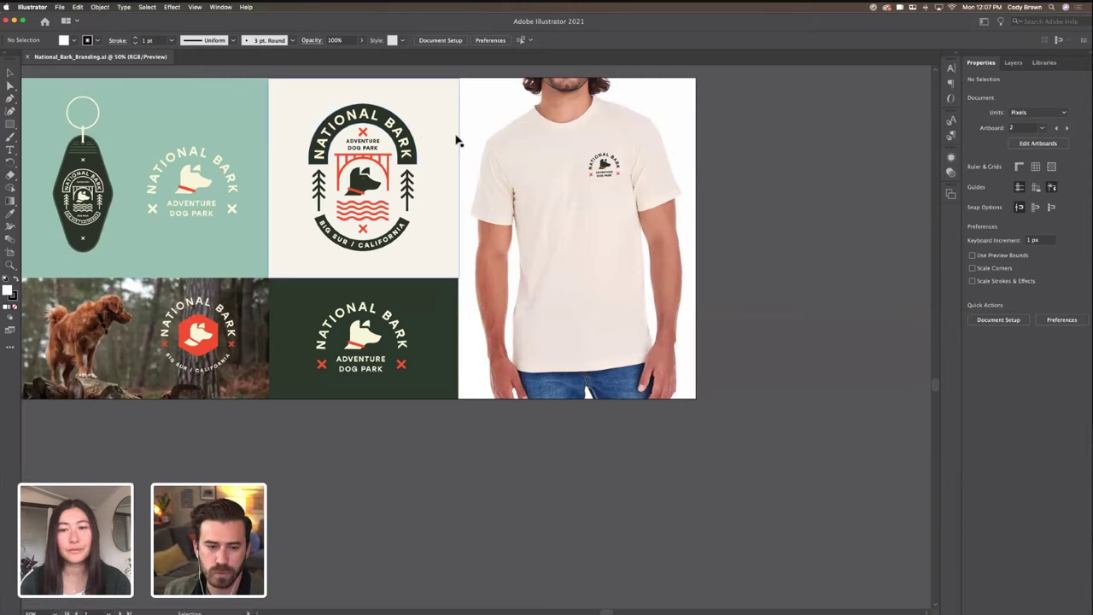
scroll(478, 188, "left", 5)
scroll(478, 188, "up", 3)
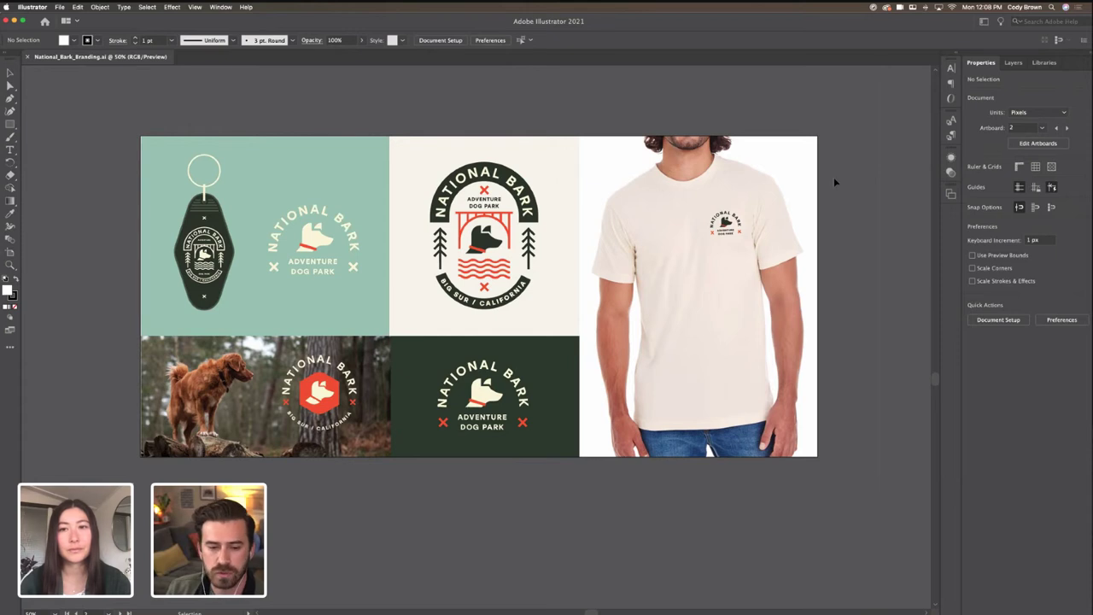
key("shift+super+a")
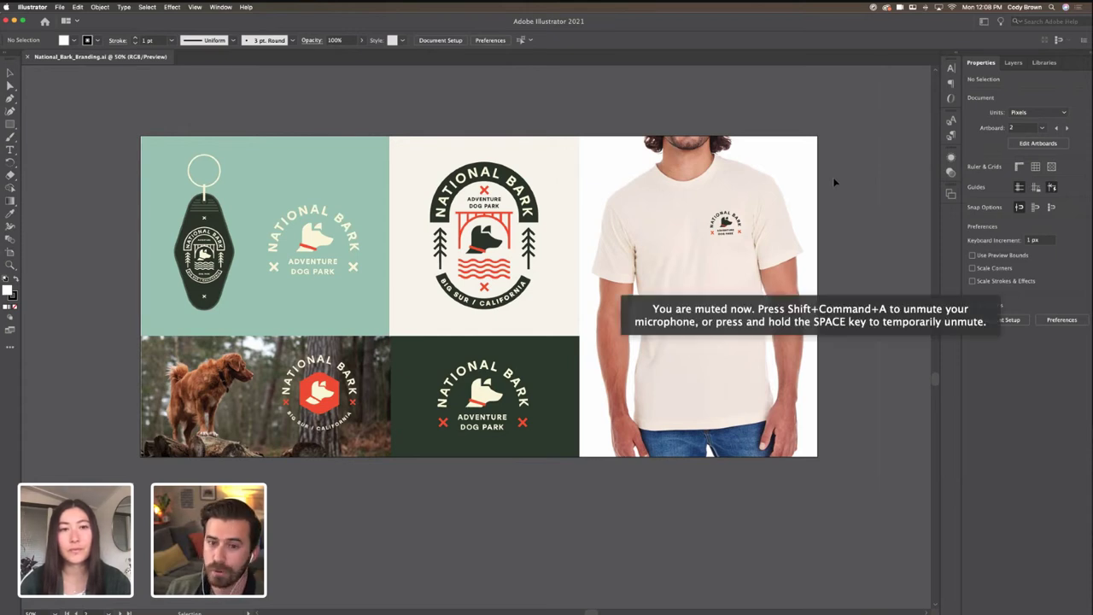
scroll(819, 176, "up", 2)
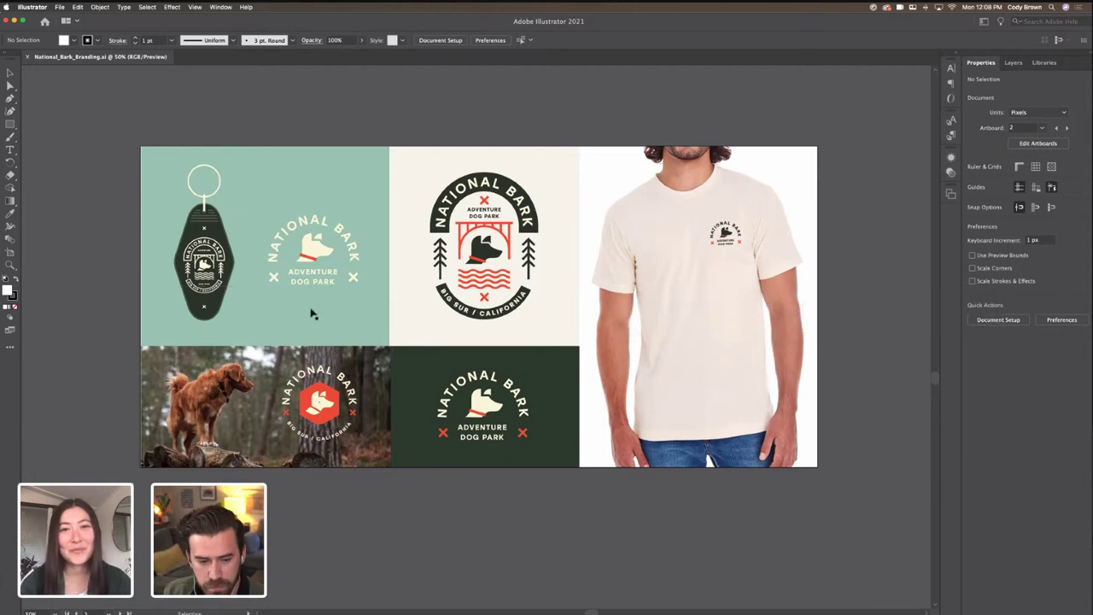
scroll(346, 326, "down", 1)
Step: Examine the brand colors and Stolzl font on the artboard below the mockups, comparing them with the logo applications
scroll(346, 327, "down", 10)
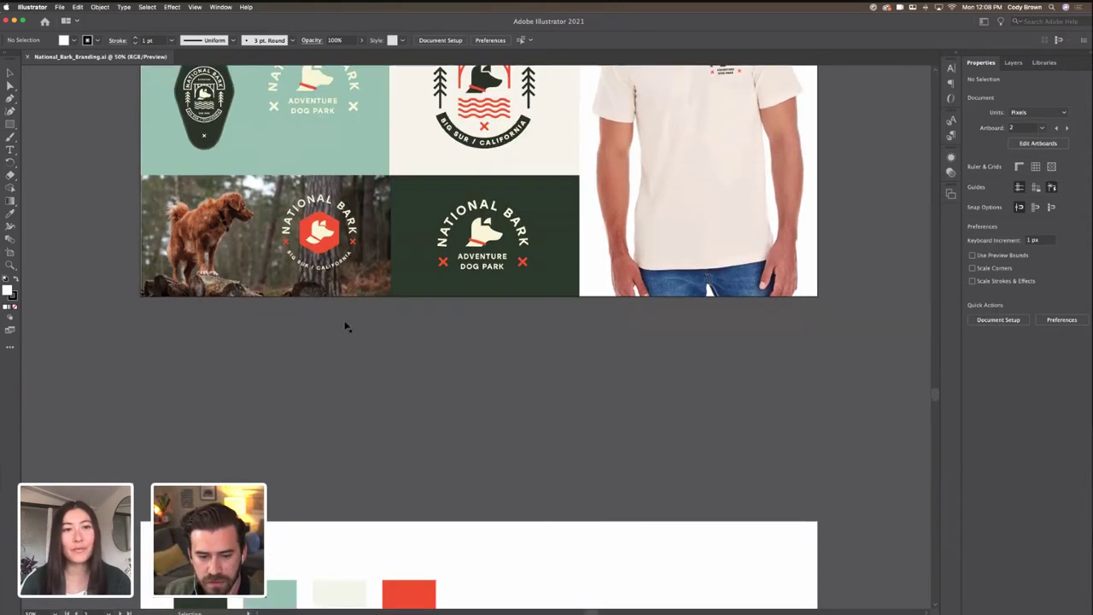
scroll(344, 322, "down", 5)
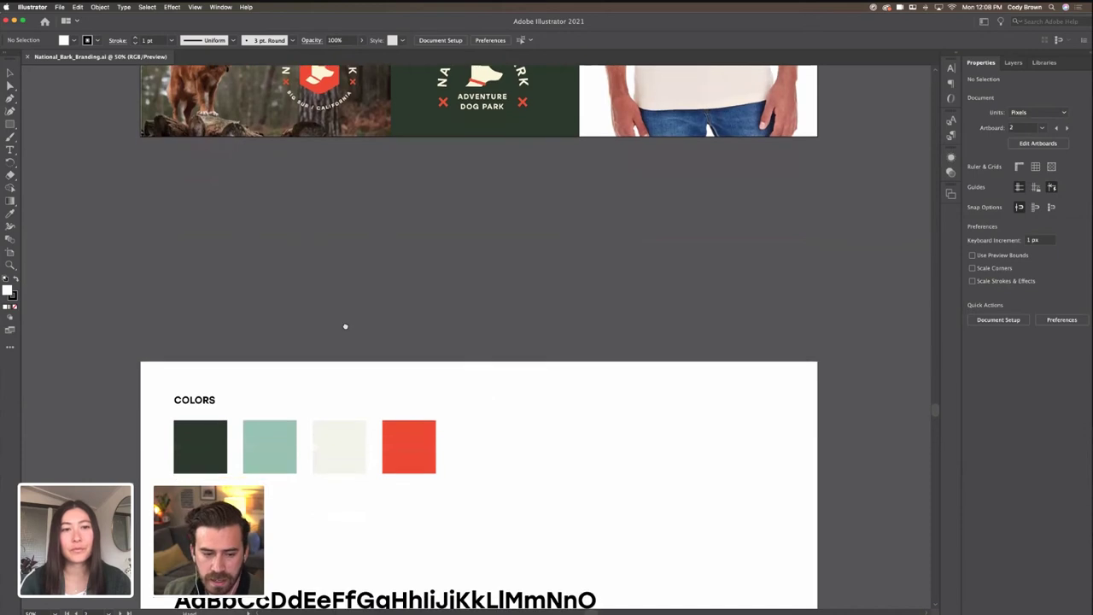
scroll(364, 187, "down", 1)
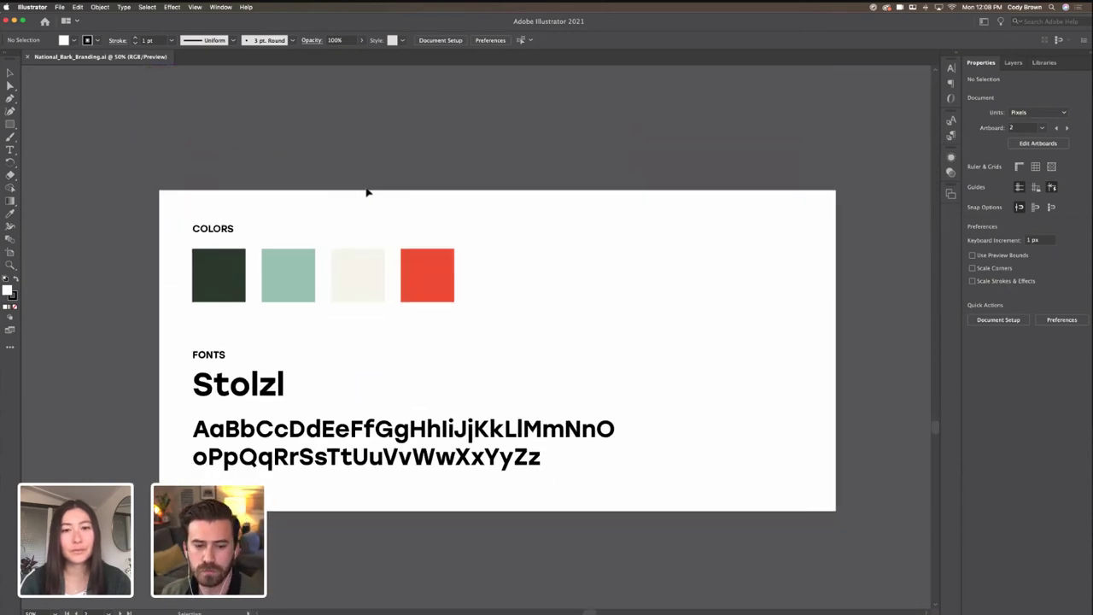
scroll(368, 193, "right", 1)
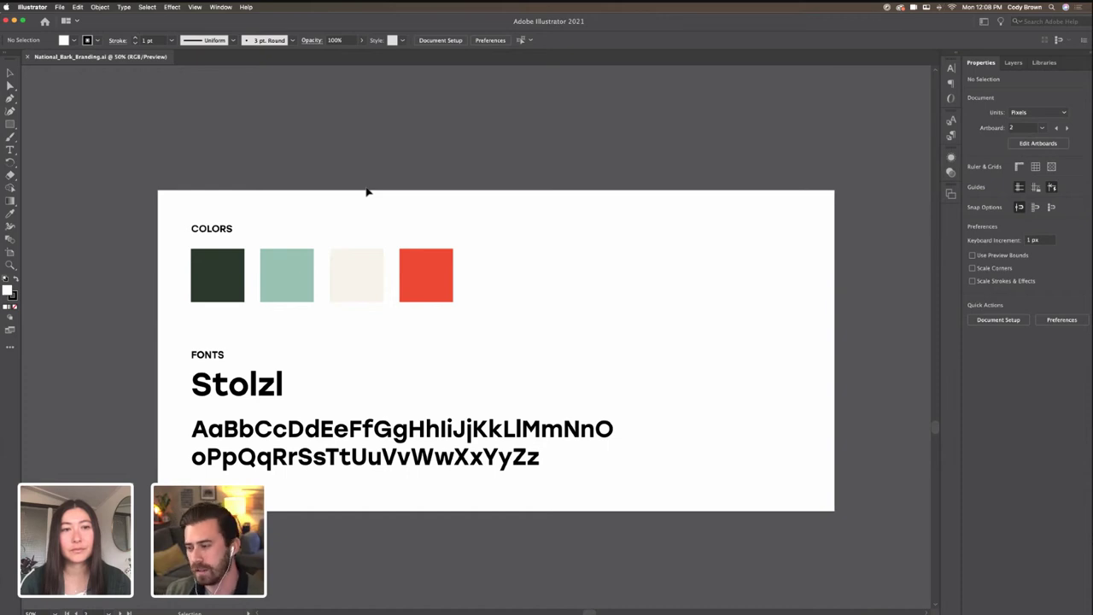
scroll(367, 191, "up", 5)
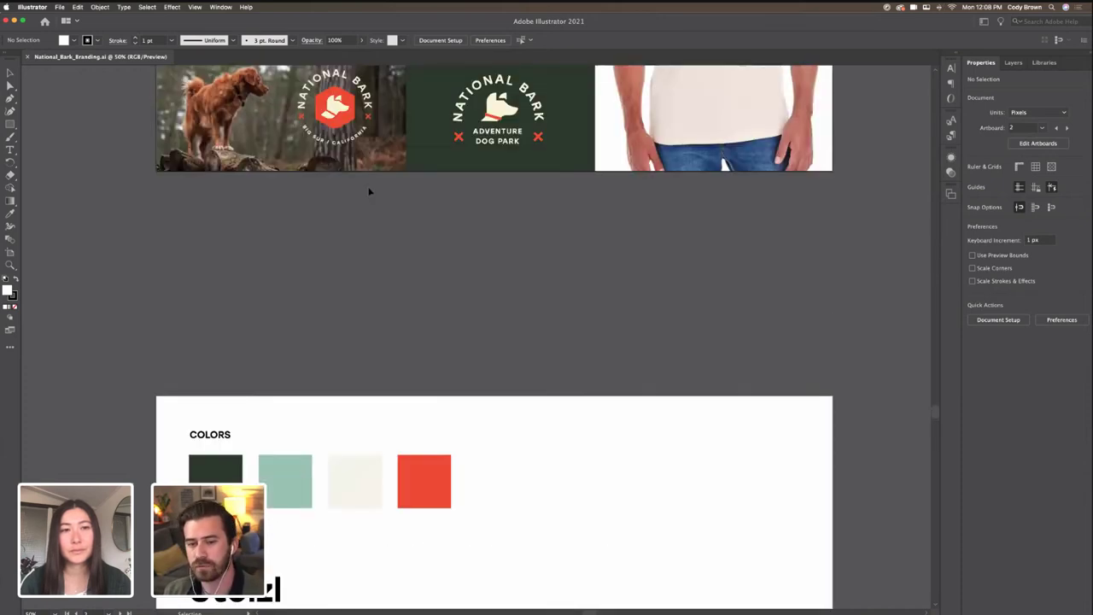
scroll(369, 192, "up", 5)
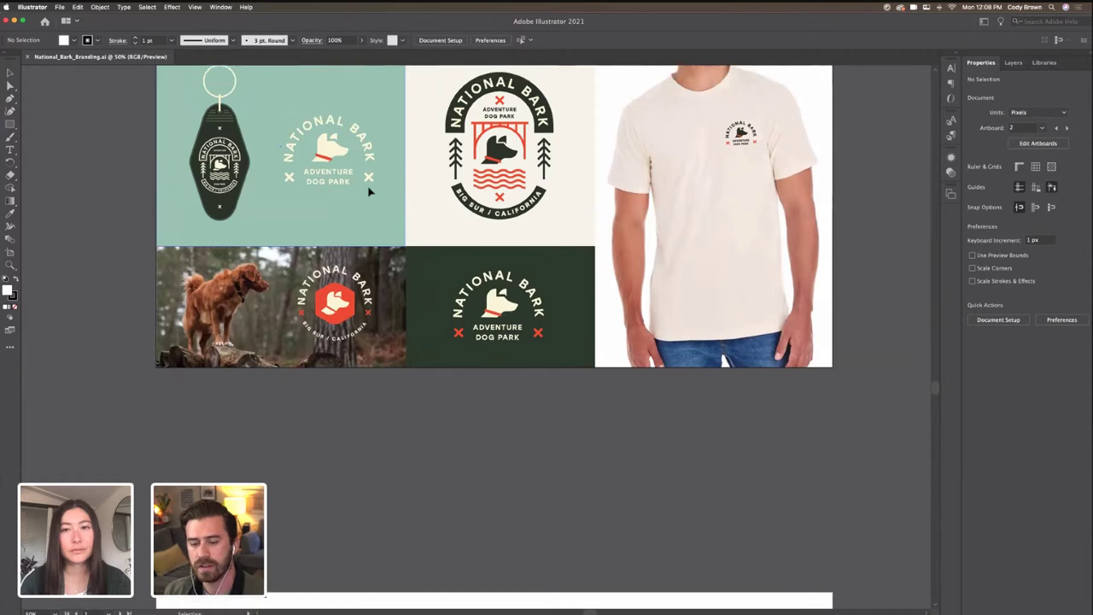
scroll(369, 191, "up", 1)
scroll(369, 191, "down", 3)
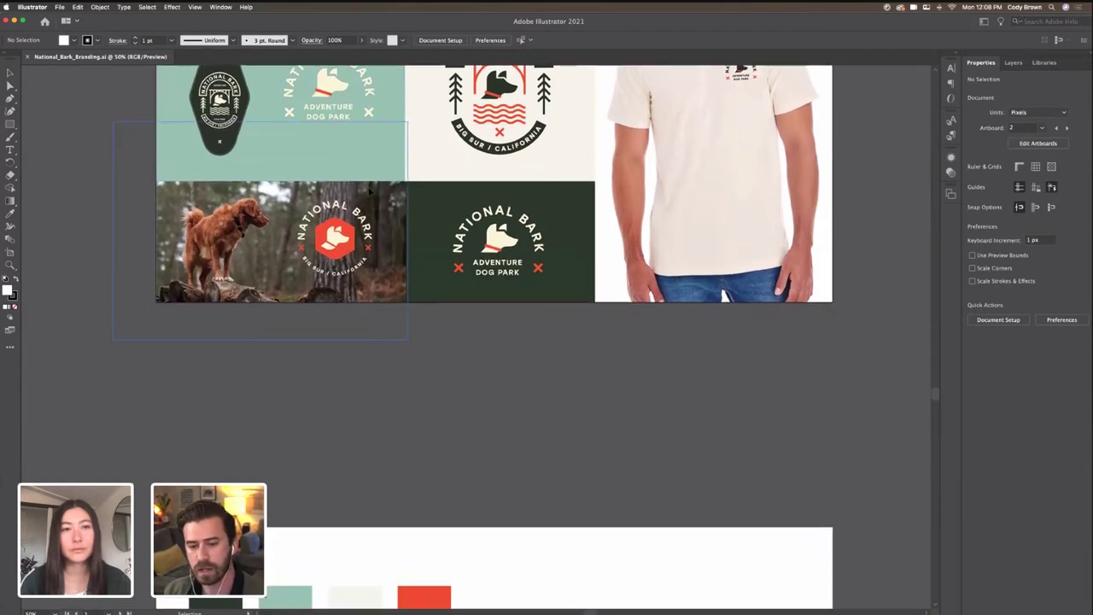
scroll(369, 192, "down", 9)
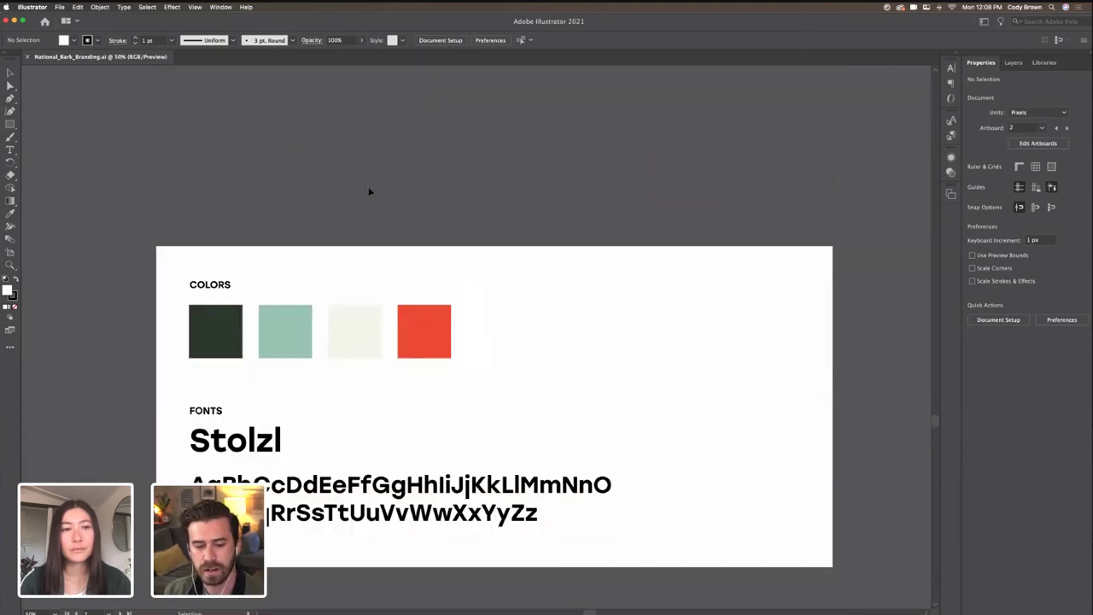
scroll(369, 191, "down", 2)
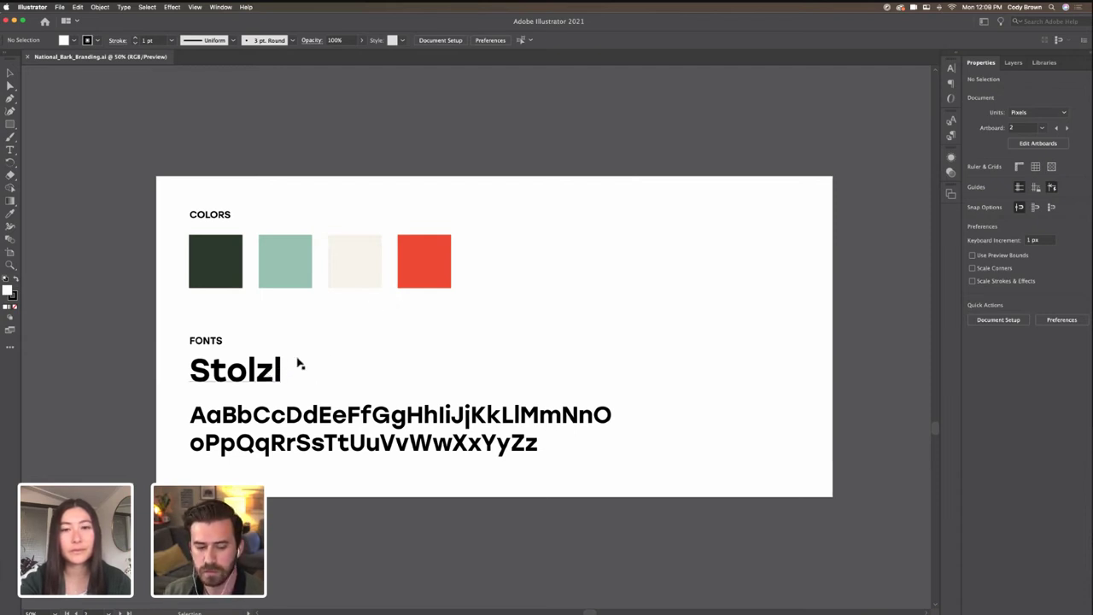
scroll(342, 348, "up", 1)
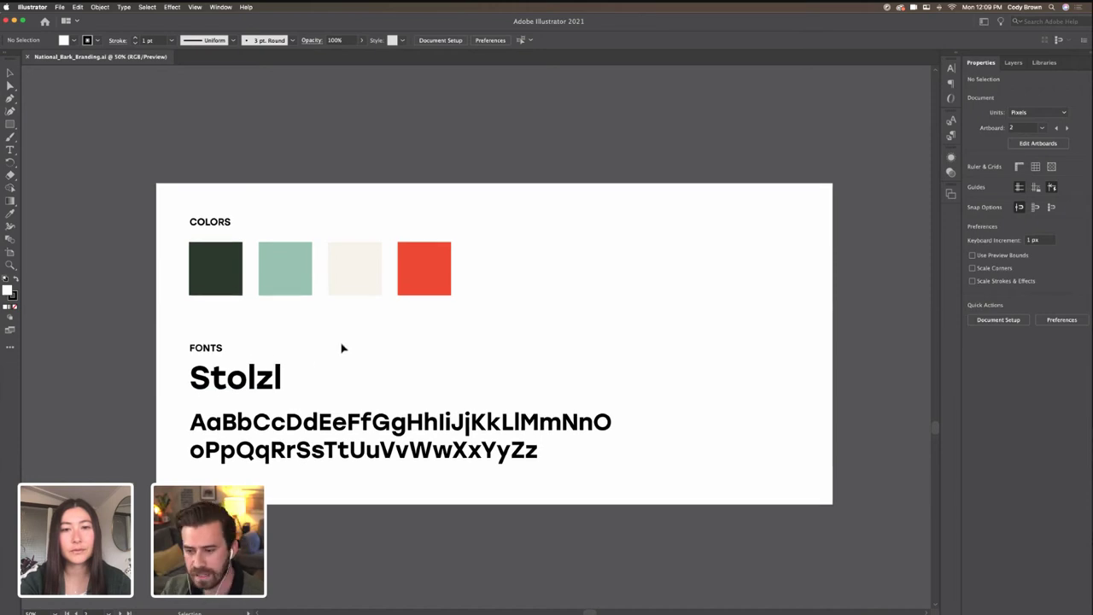
scroll(417, 325, "right", 2)
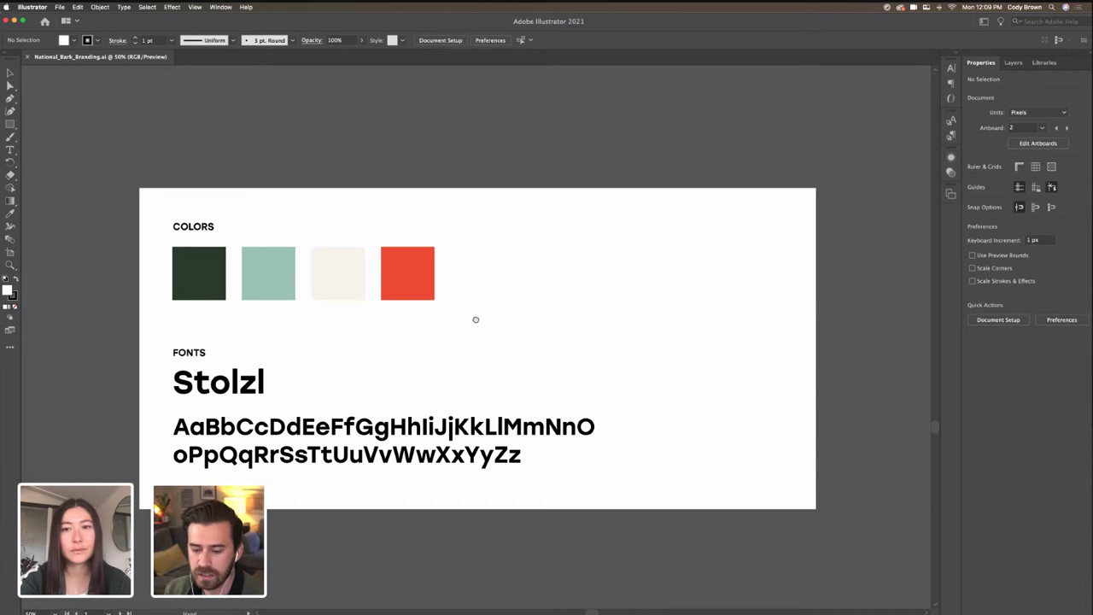
scroll(474, 319, "right", 1)
scroll(494, 256, "up", 5)
scroll(494, 256, "right", 2)
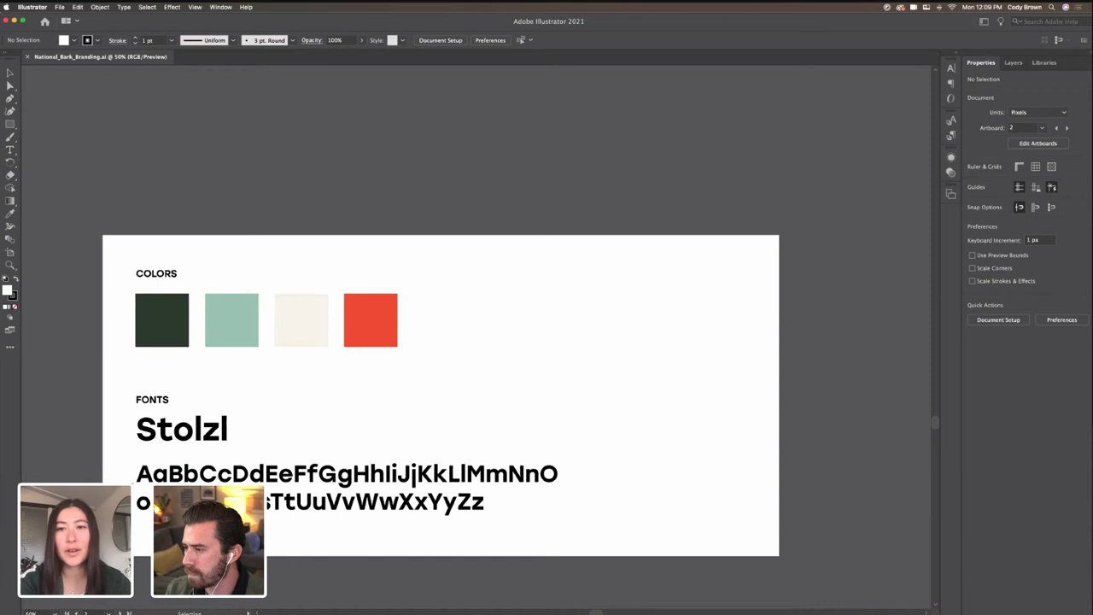
Step: Switch to Adobe XD and close the preview window of the National Bark presentation
left_click(543, 598)
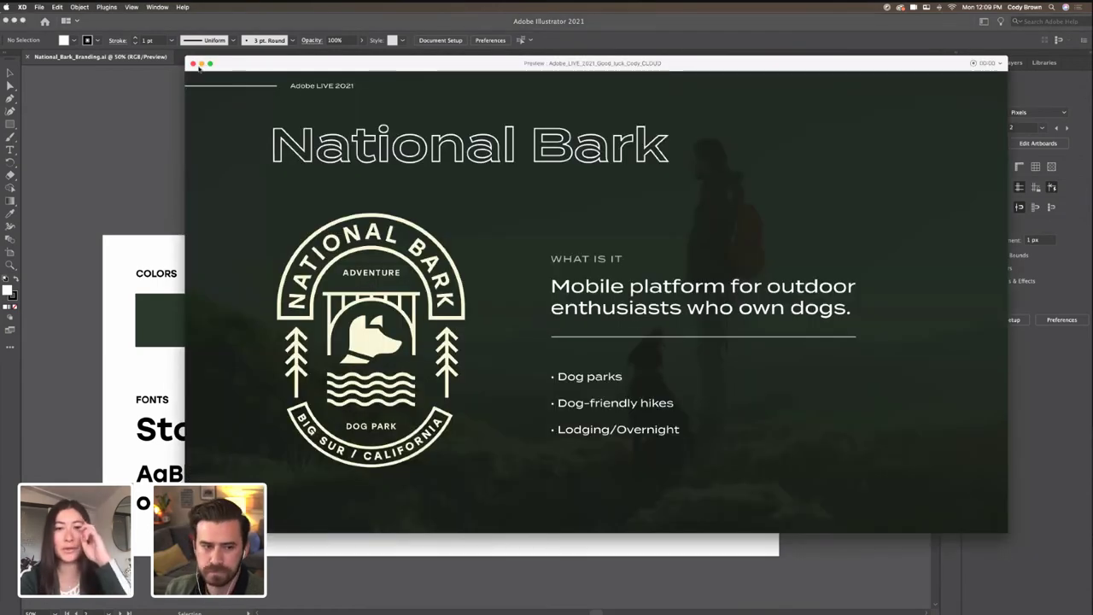
left_click(194, 64)
left_click(544, 599)
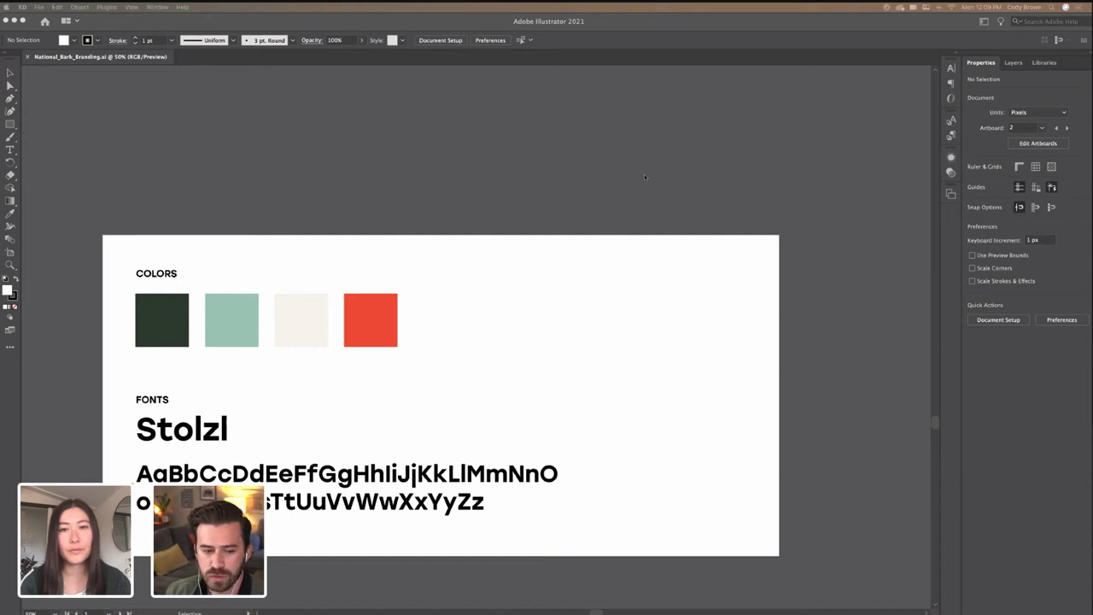
left_click(386, 307)
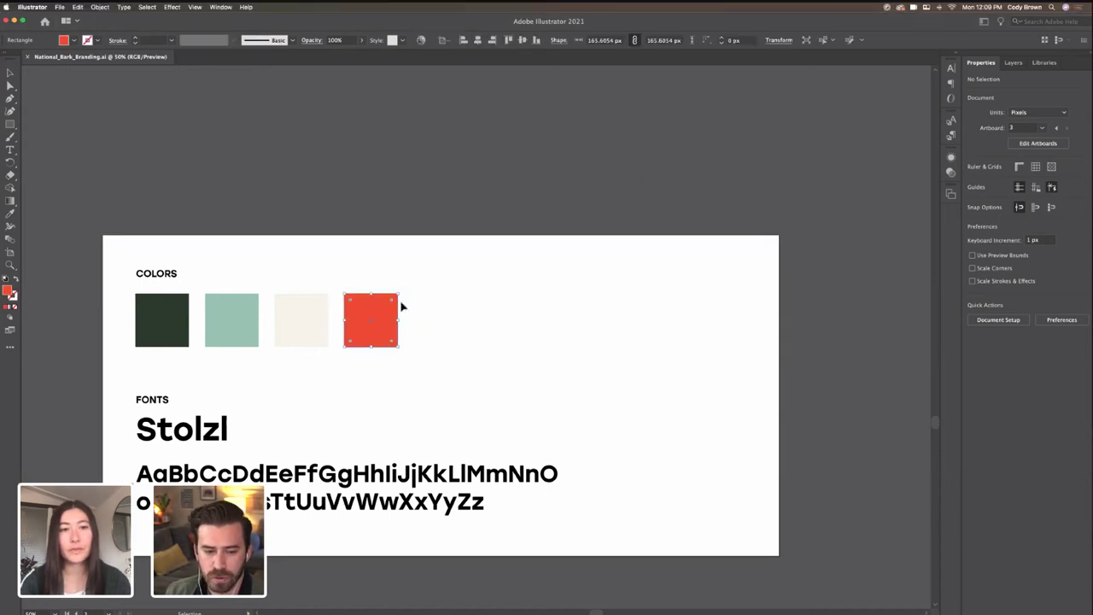
left_click(402, 306)
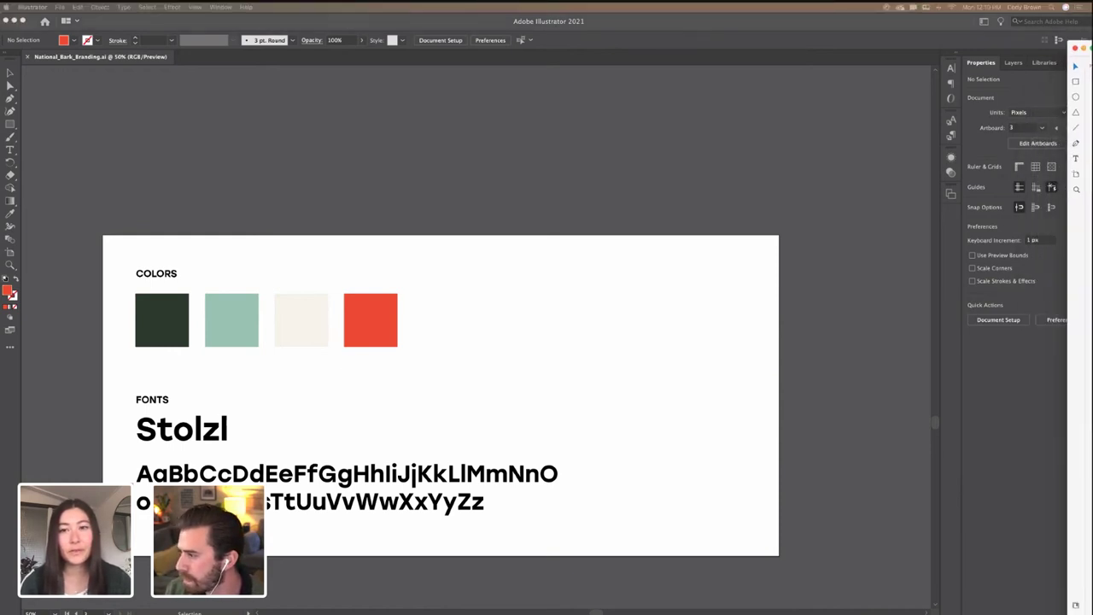
Step: Bring the Adobe XD presentation document into view and examine the National Bark wireframes on the Sketches artboard up close
left_click_drag(1092, 51, 487, 73)
left_click(680, 165)
scroll(547, 165, "right", 5)
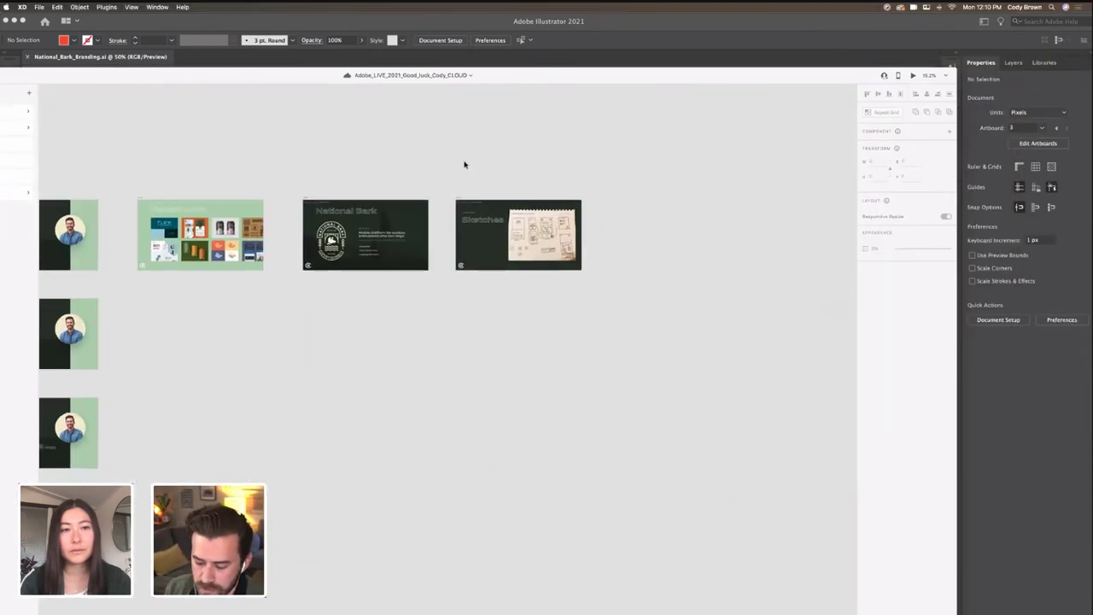
scroll(492, 168, "up", 5)
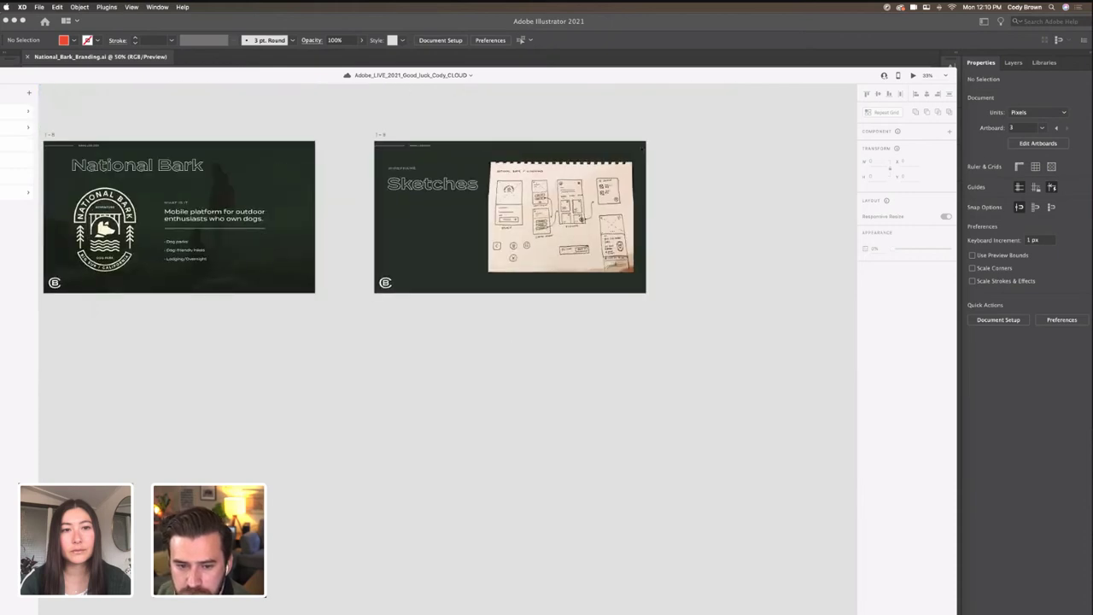
left_click_drag(645, 79, 687, 25)
key("super+0")
left_click_drag(707, 109, 546, 313)
key("super+plus")
left_click_drag(609, 215, 571, 310)
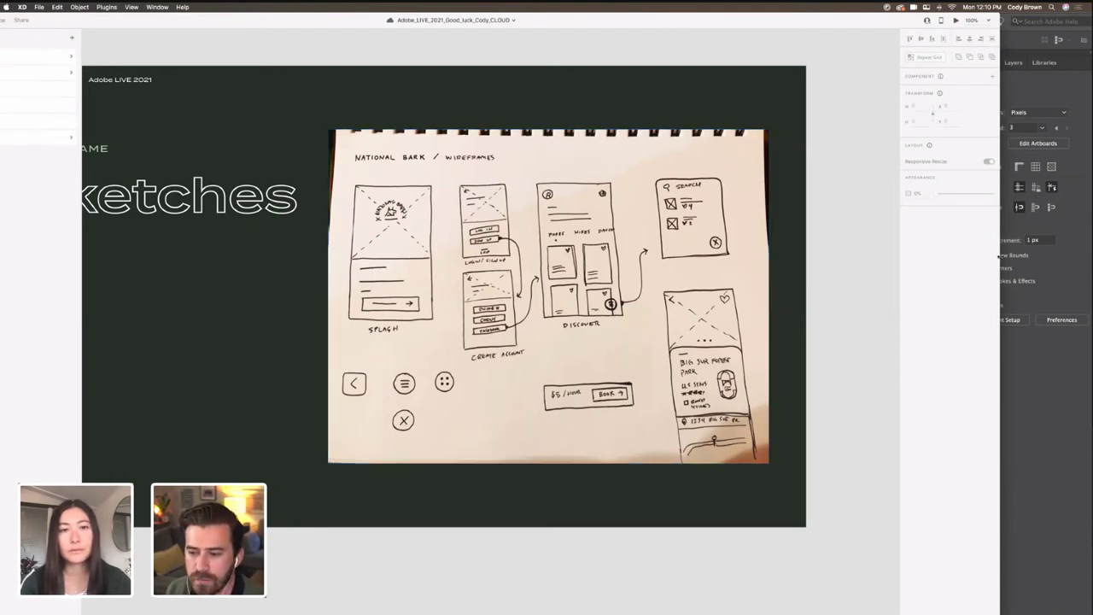
left_click_drag(1033, 255, 1089, 250)
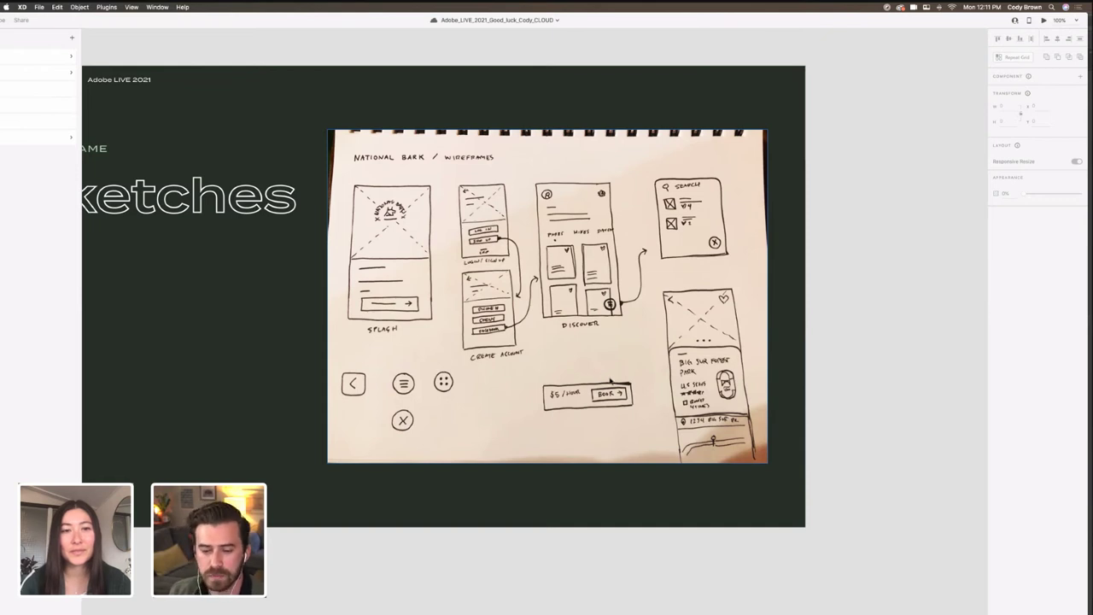
scroll(649, 276, "right", 2)
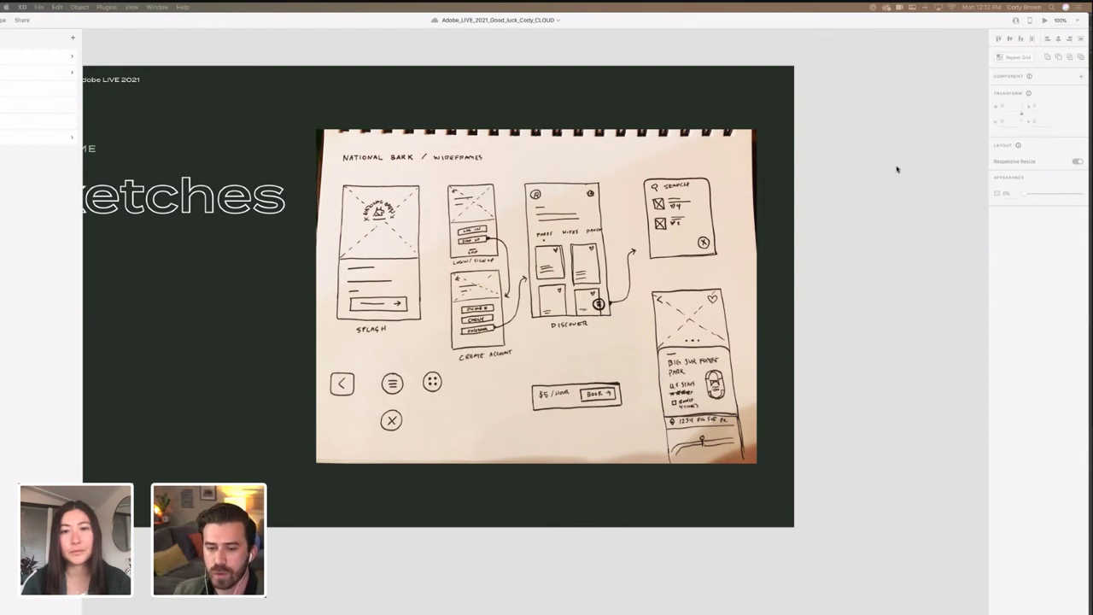
Step: Switch back to the branding document in Illustrator and examine the dog park illustration on the artboard beside the mockups
left_click(710, 161)
key("super+minus")
left_click(618, 605)
left_click(618, 602)
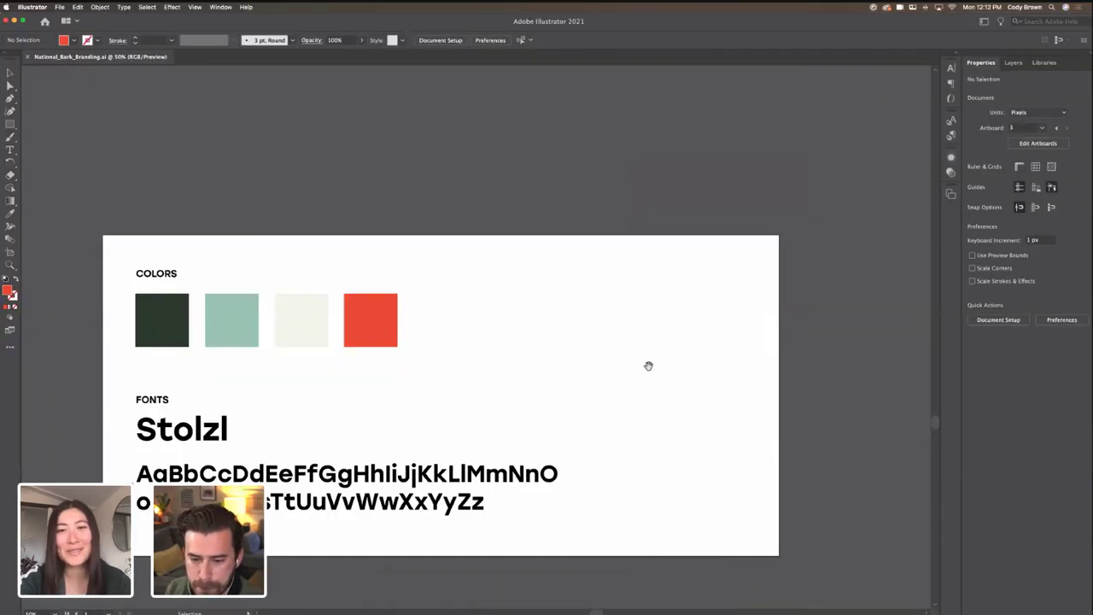
scroll(656, 356, "up", 3)
scroll(656, 356, "right", 5)
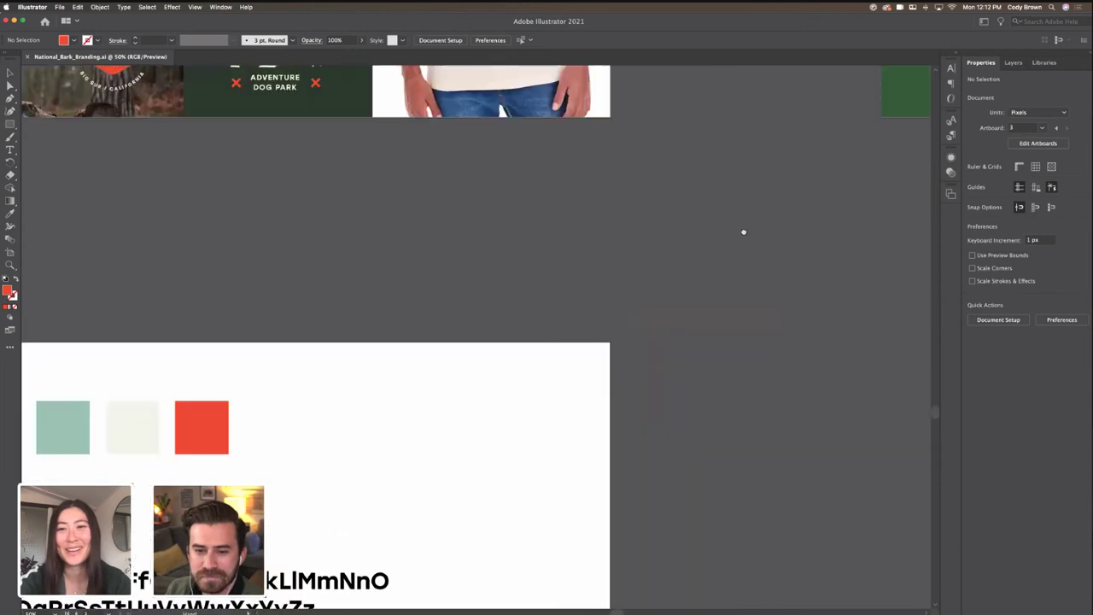
scroll(542, 411, "up", 5)
scroll(542, 401, "right", 8)
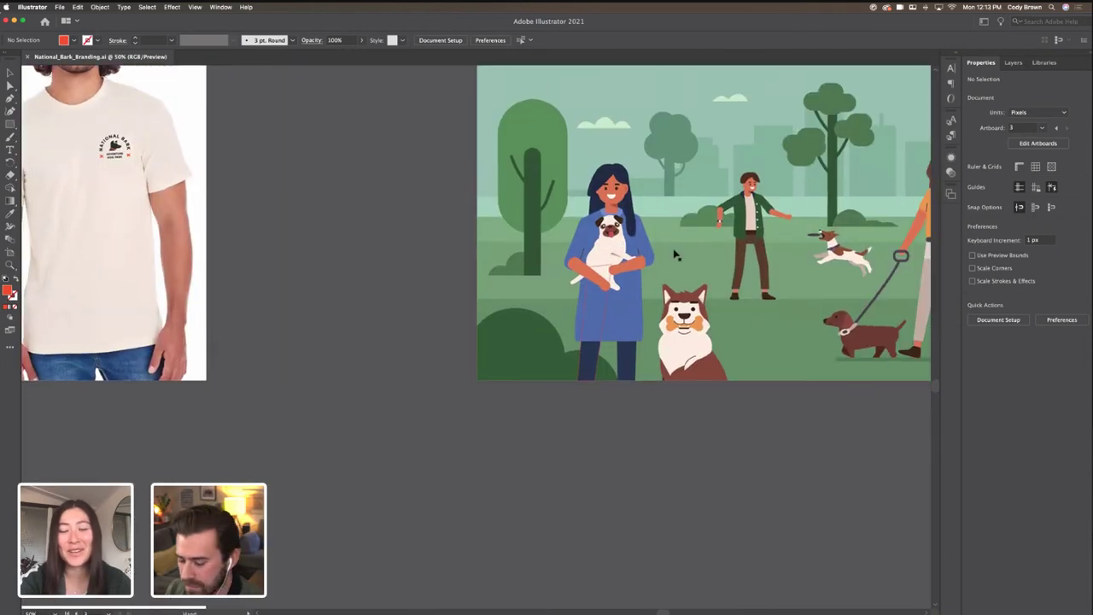
key("super+minus")
scroll(632, 242, "right", 3)
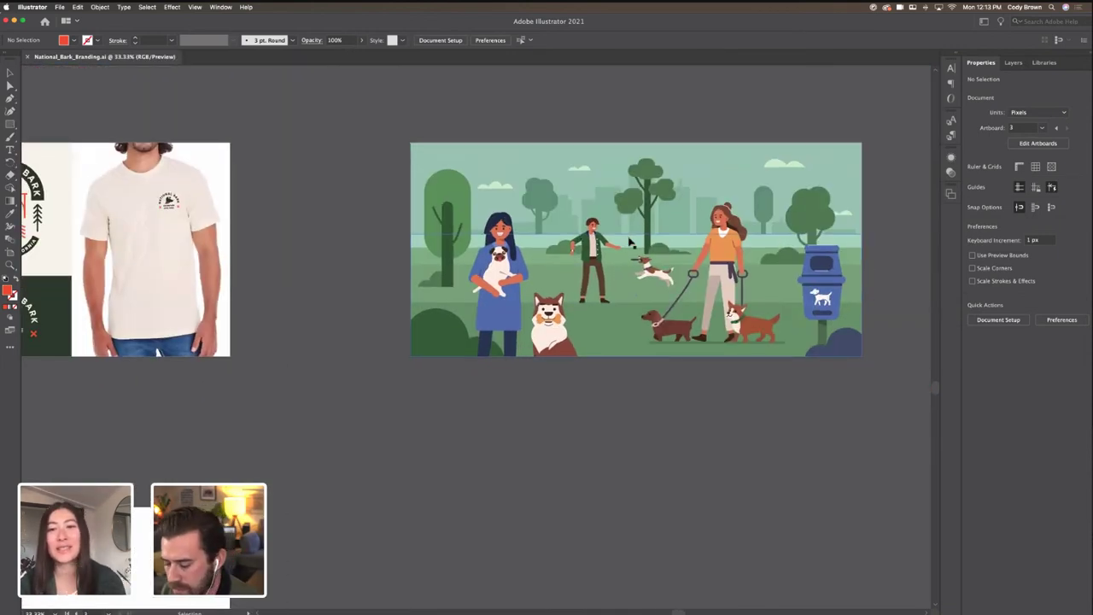
scroll(653, 226, "right", 3)
scroll(653, 227, "up", 2)
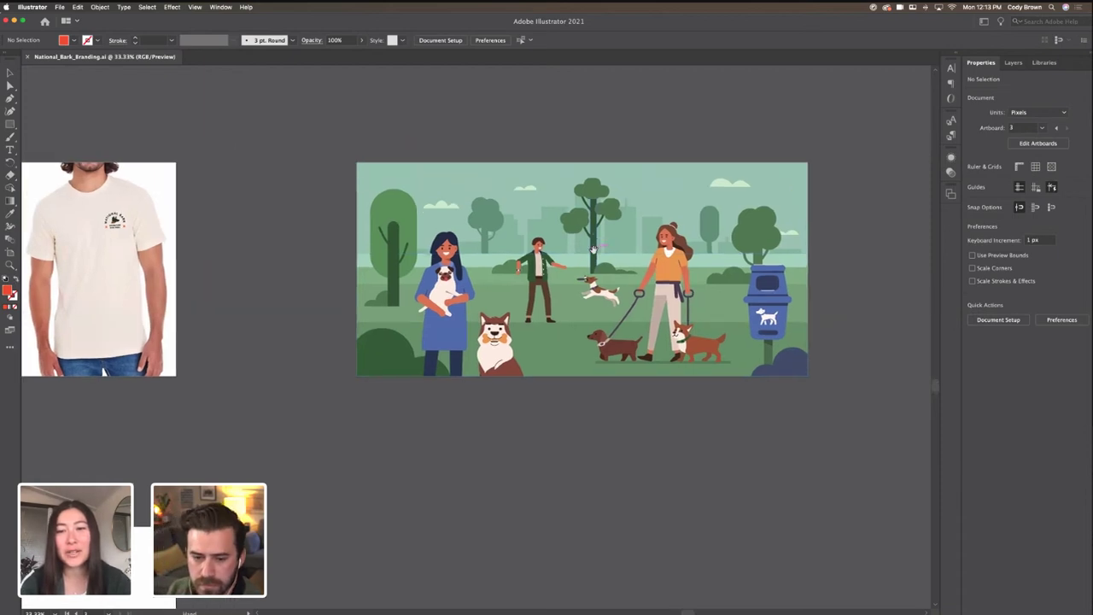
scroll(674, 163, "right", 2)
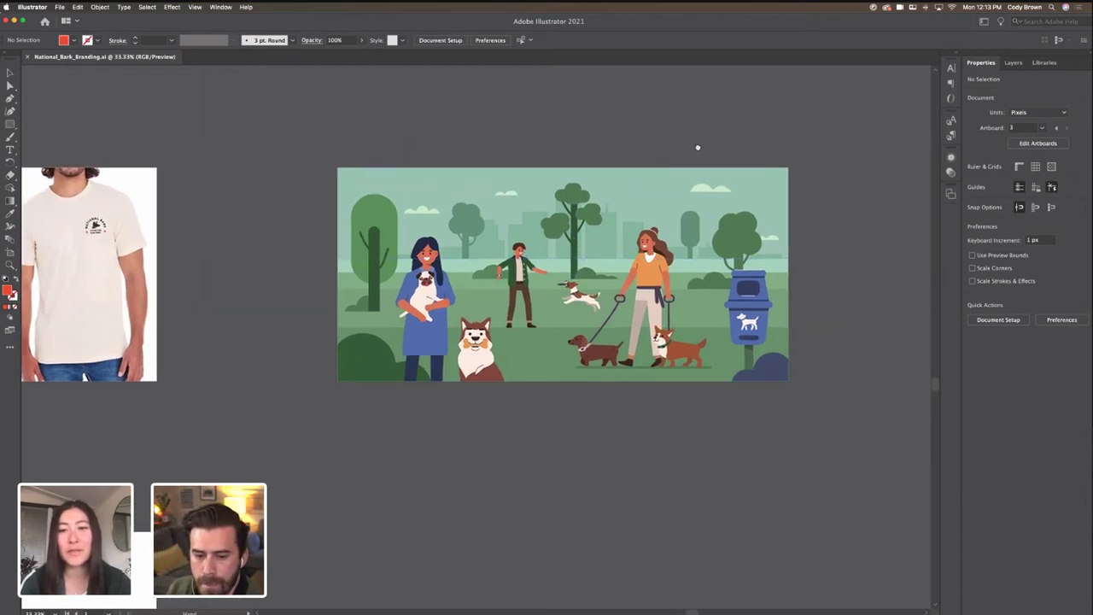
scroll(651, 153, "right", 3)
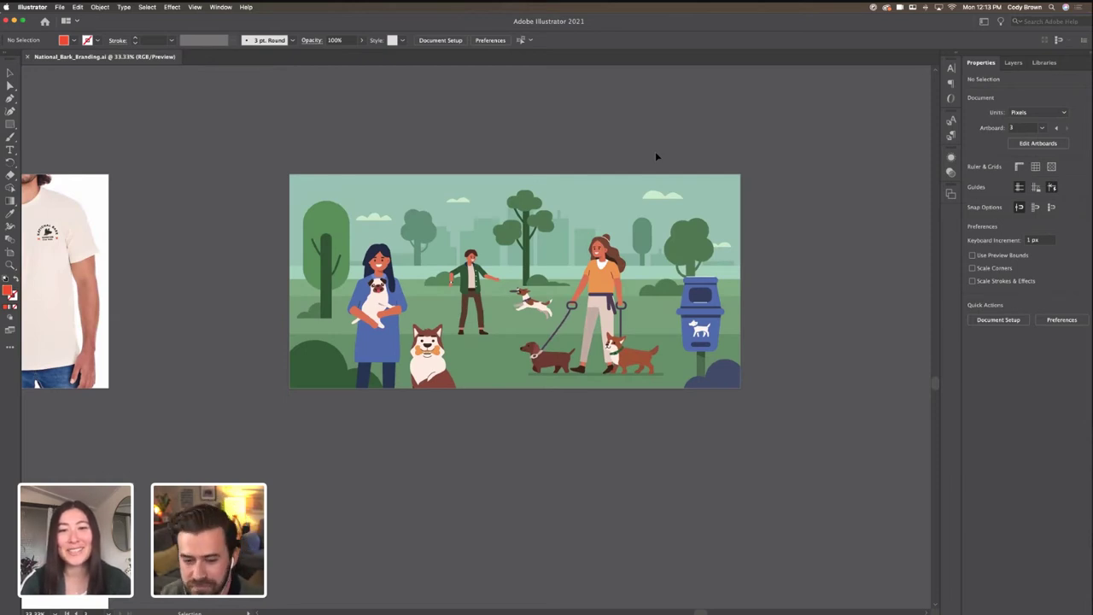
scroll(666, 162, "right", 2)
scroll(666, 163, "up", 2)
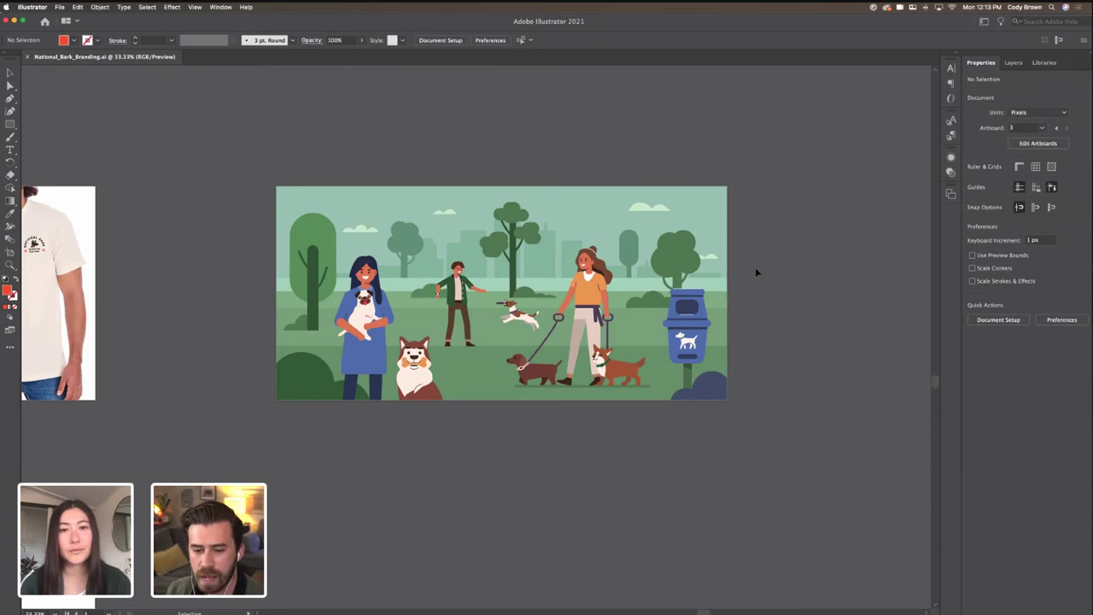
Step: Examine the dog park illustration beside the mockups, including its sky background rectangle
scroll(513, 281, "left", 3)
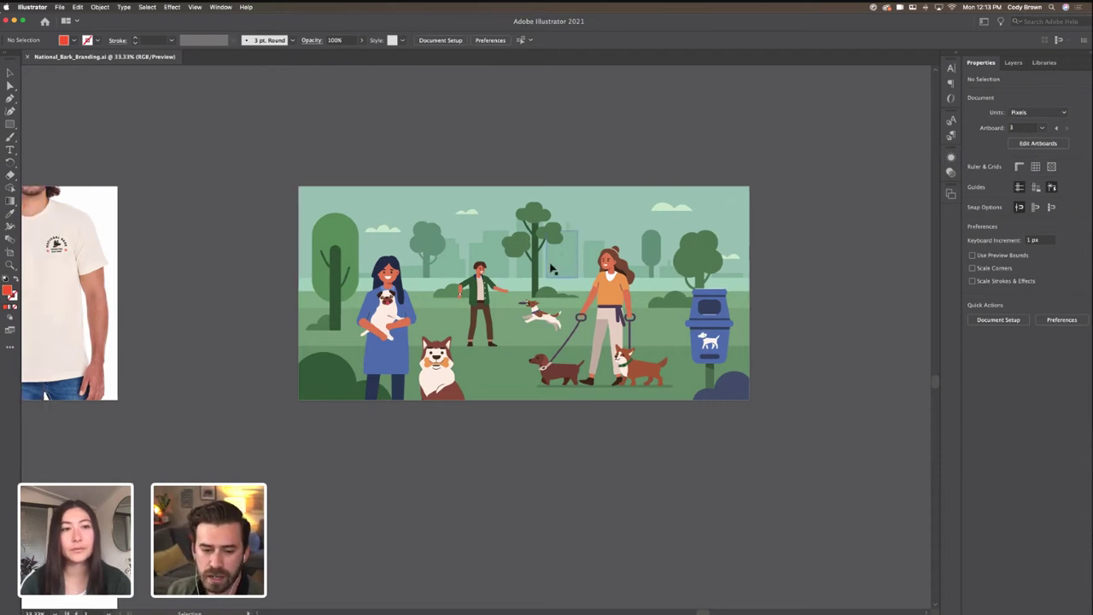
left_click(427, 205)
left_click_drag(363, 420, 387, 415)
scroll(387, 415, "left", 5)
scroll(387, 415, "down", 3)
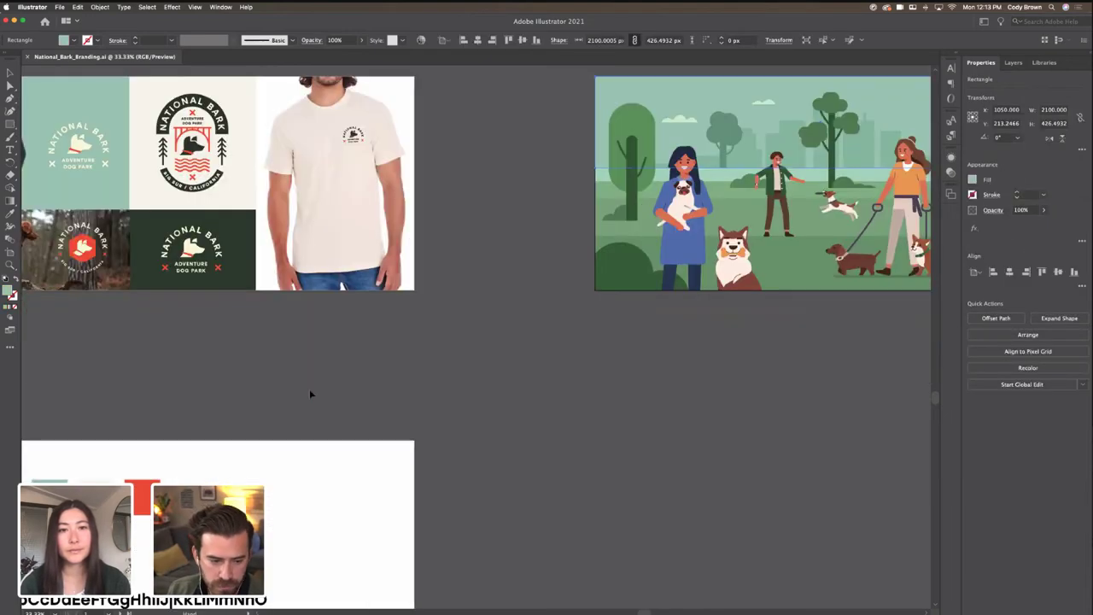
scroll(625, 319, "right", 8)
scroll(625, 319, "up", 4)
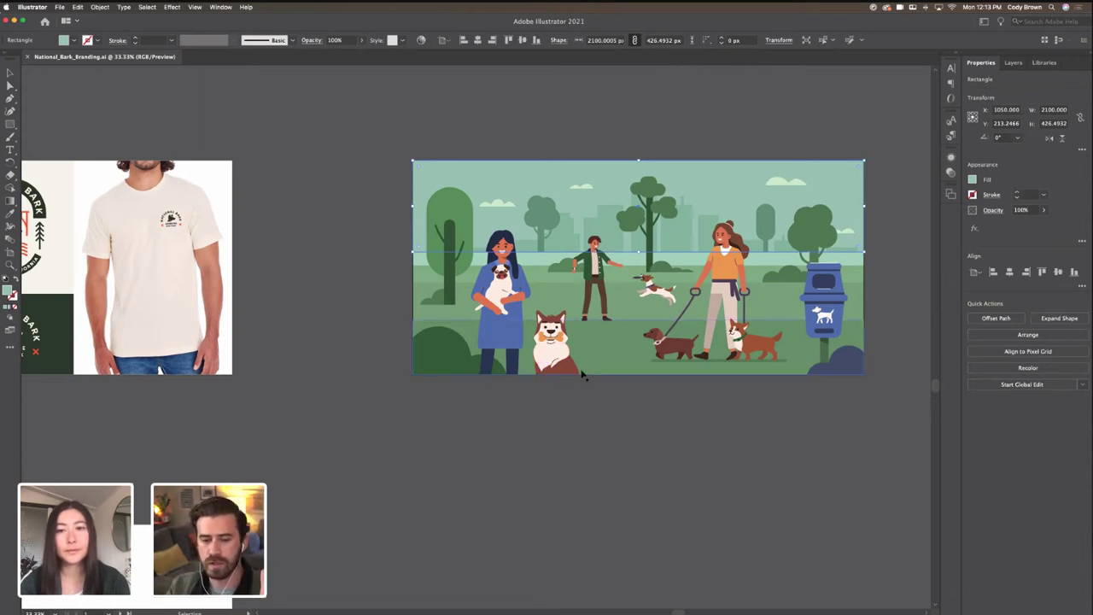
Step: Try framing parts of the dog park illustration with a phone-shaped rectangle about 864 by 1239 px, and delete it
left_click(10, 125)
left_click_drag(402, 130, 585, 397)
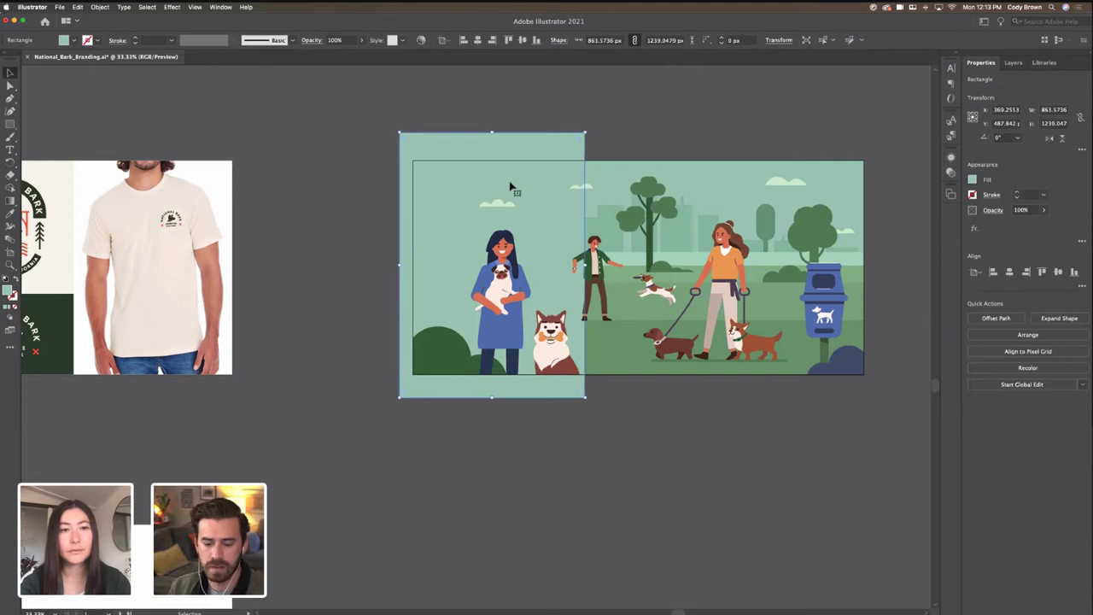
left_click_drag(516, 183, 708, 193)
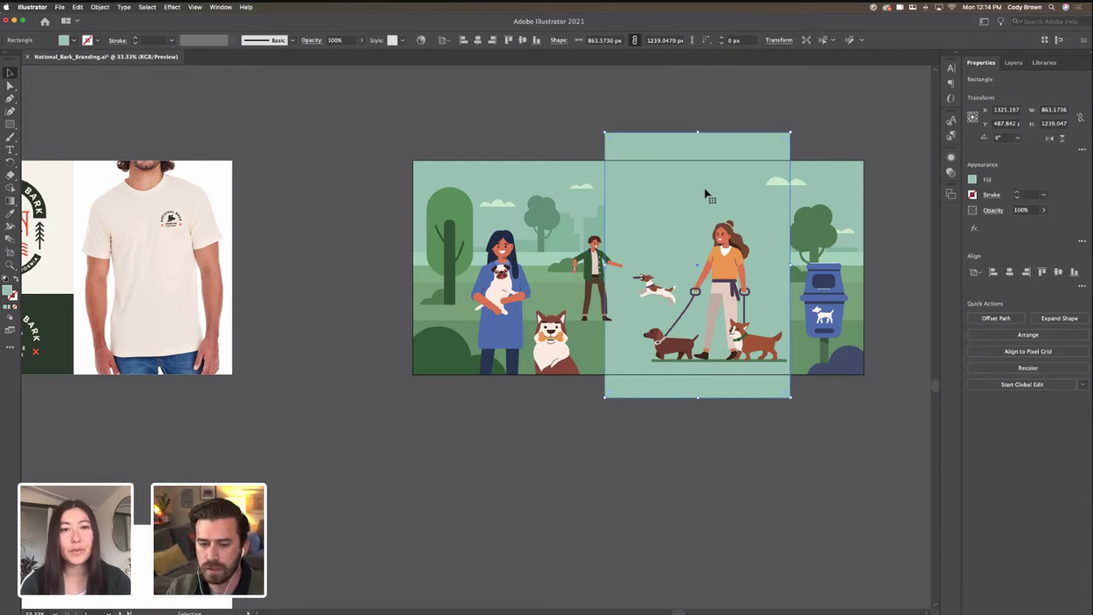
key("Delete")
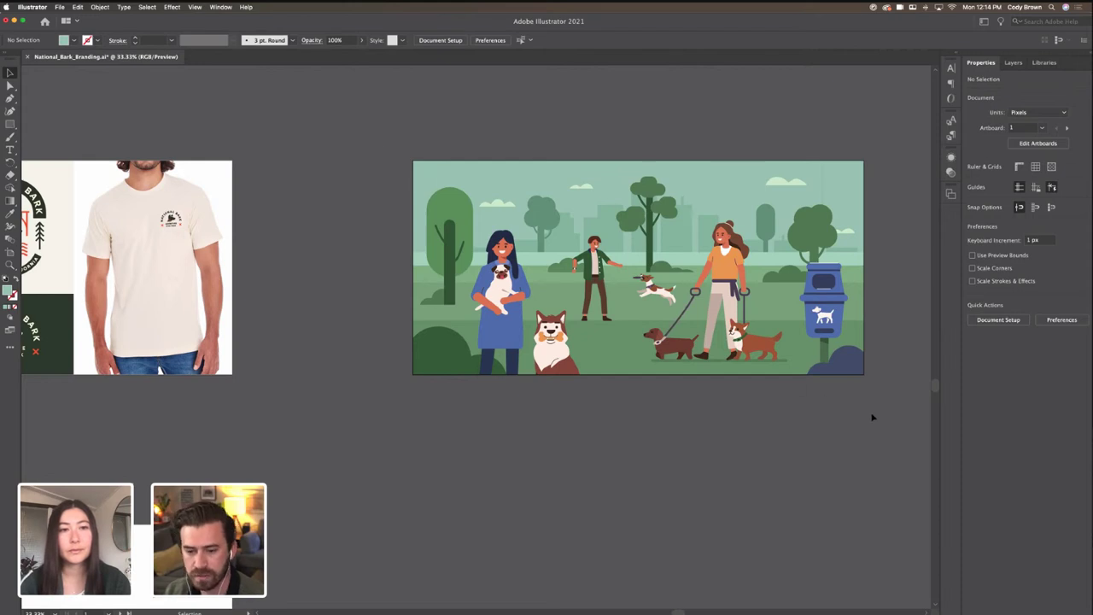
Step: Select all artwork of the dog park illustration and switch to the presentation document in Adobe XD
key("super+a")
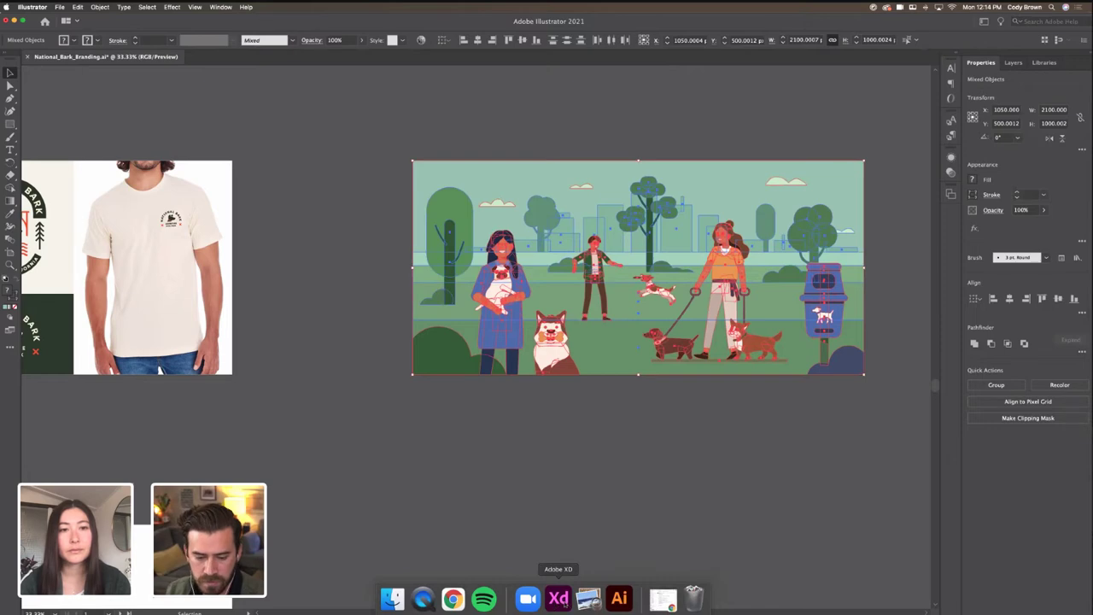
left_click(559, 599)
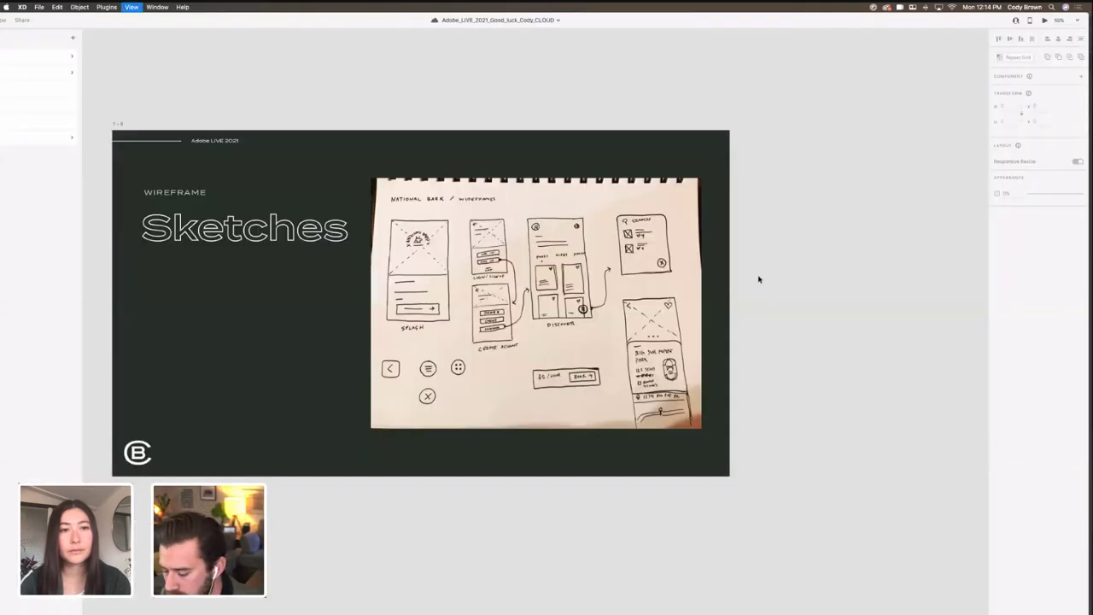
key("super+minus")
left_click_drag(742, 266, 713, 258)
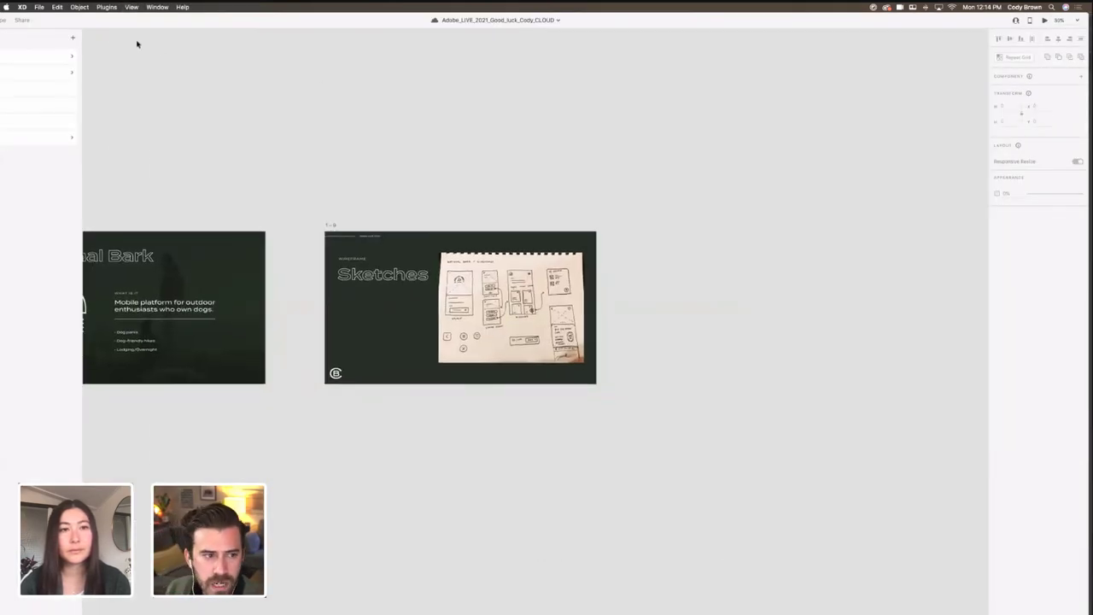
Step: Create a new document with a blank iPhone X, XS, 11 Pro artboard
left_click(39, 7)
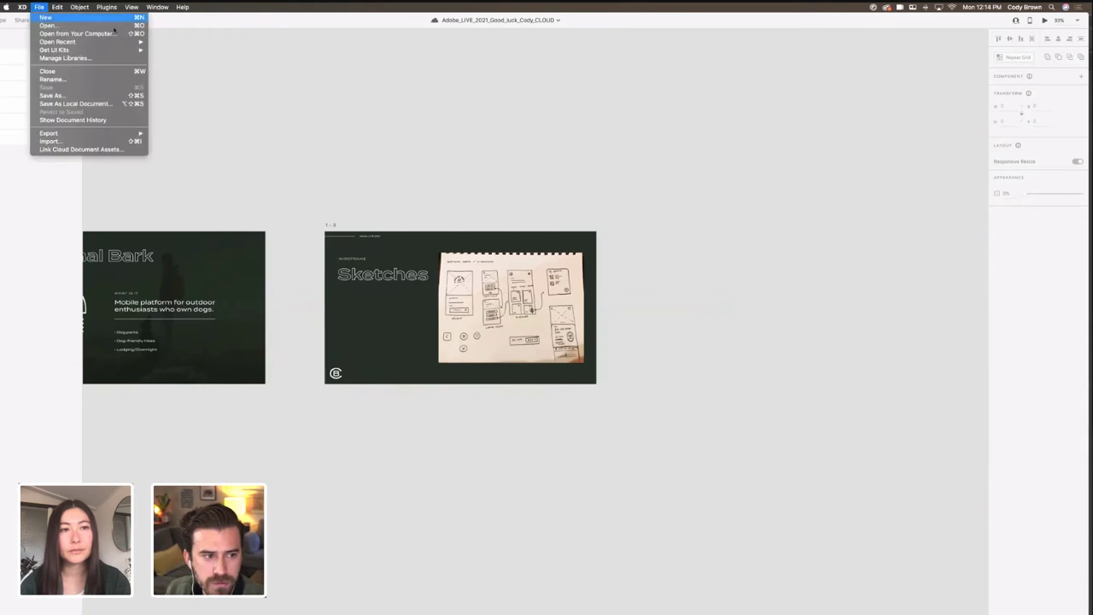
left_click(85, 17)
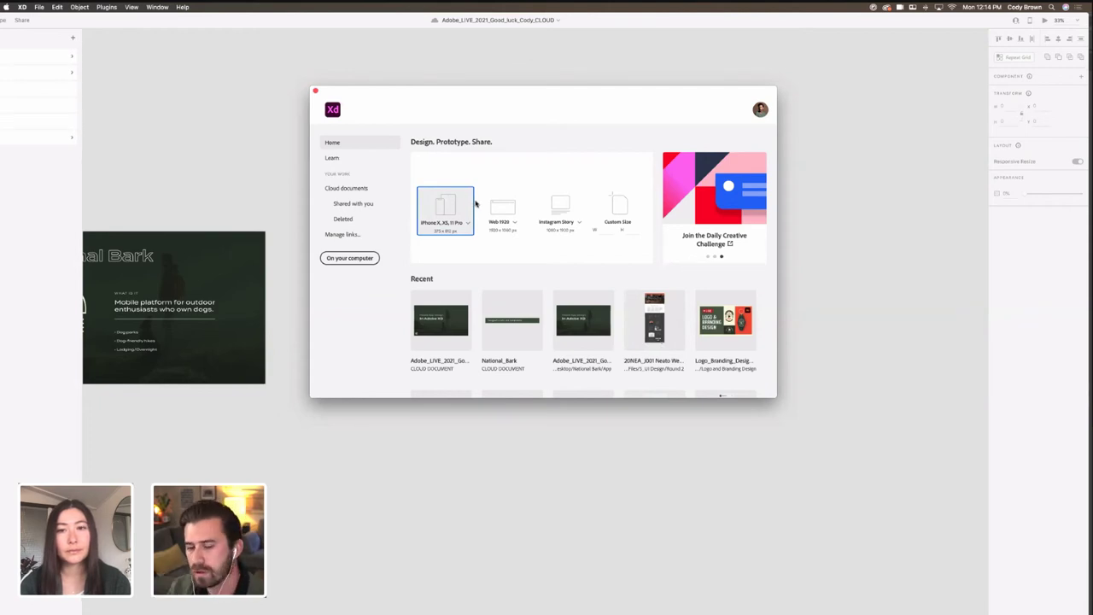
left_click(475, 203)
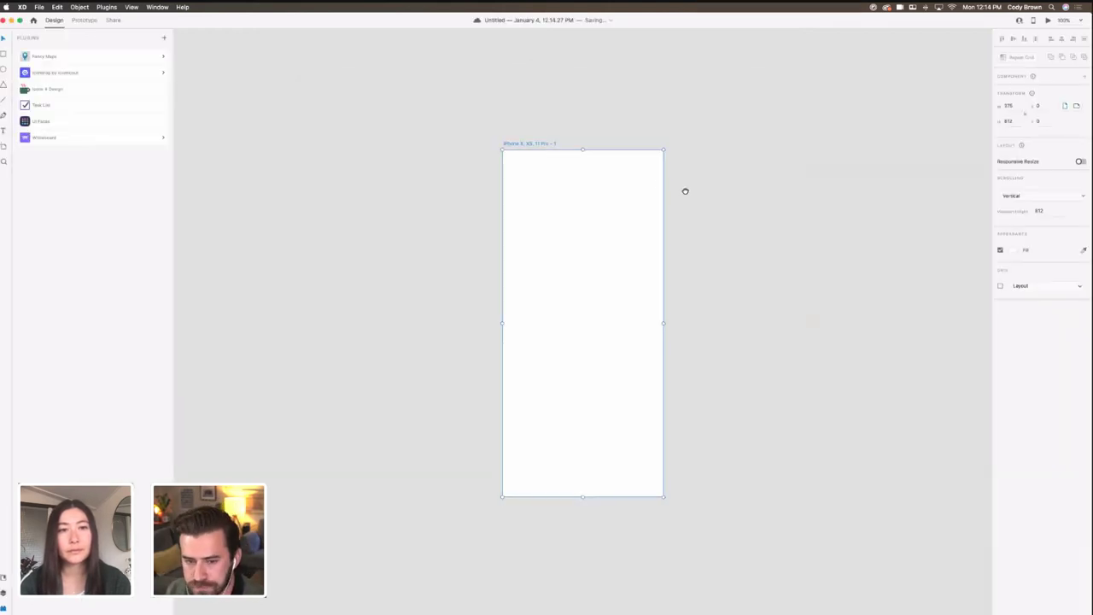
left_click_drag(579, 176, 557, 161)
key("super+minus")
left_click_drag(623, 183, 586, 170)
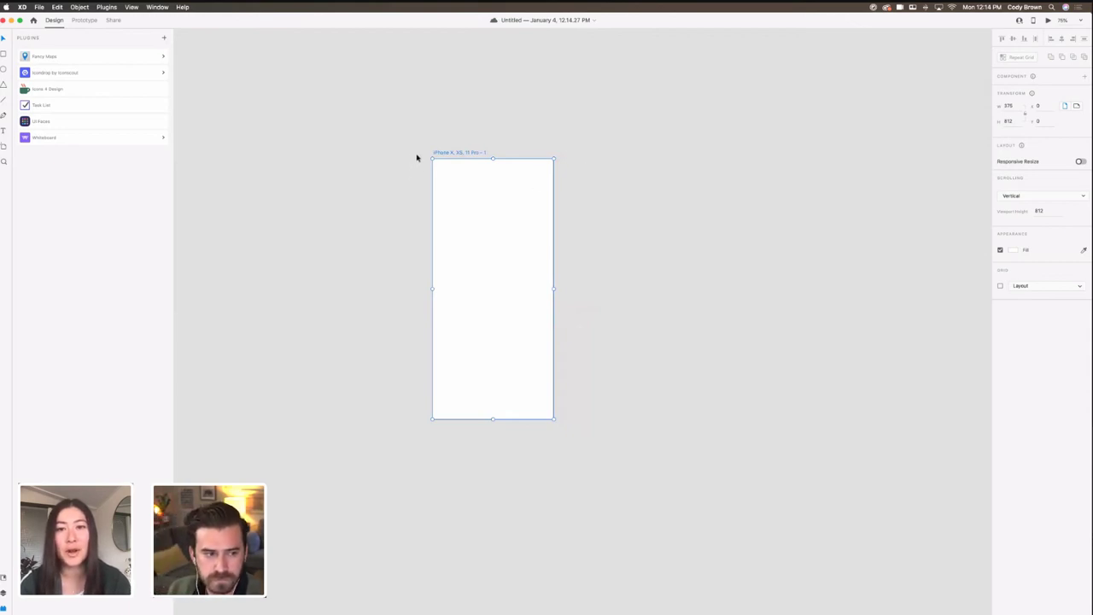
Step: Minimize the new untitled document and return to the Adobe LIVE presentation document
left_click_drag(293, 28, 295, 34)
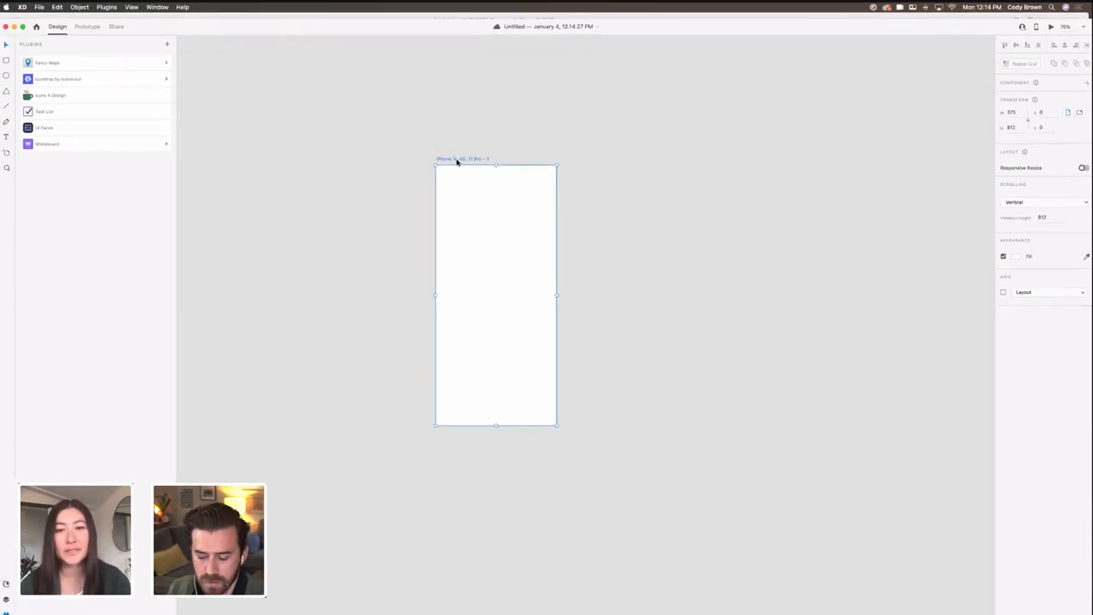
left_click(13, 28)
left_click_drag(132, 25, 215, 23)
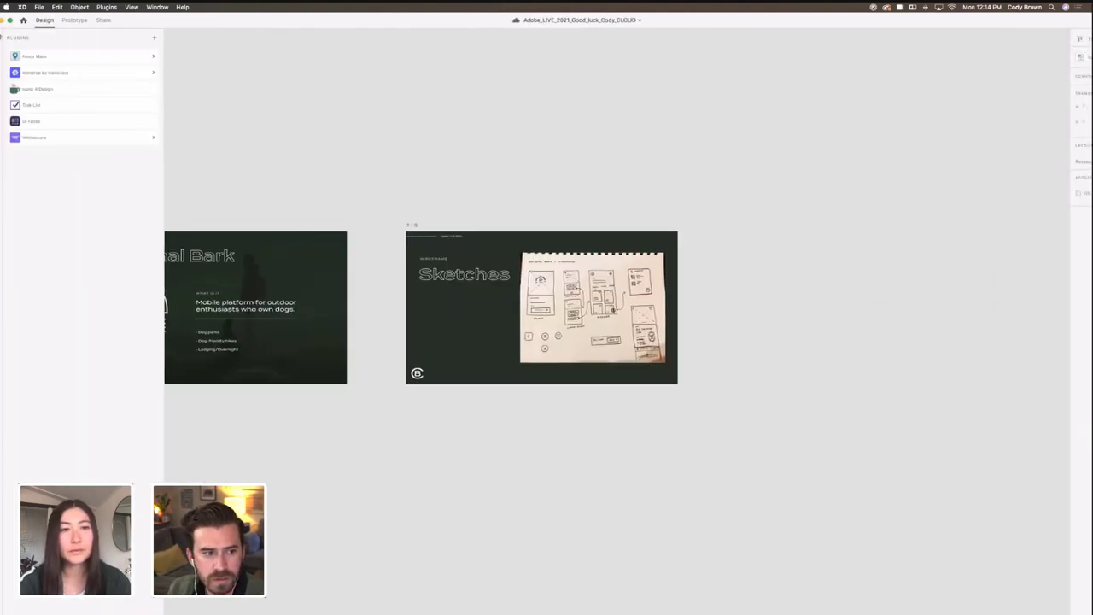
Step: Show the Task List plugin and reposition the document window so the design tasks are fully in view
left_click(46, 106)
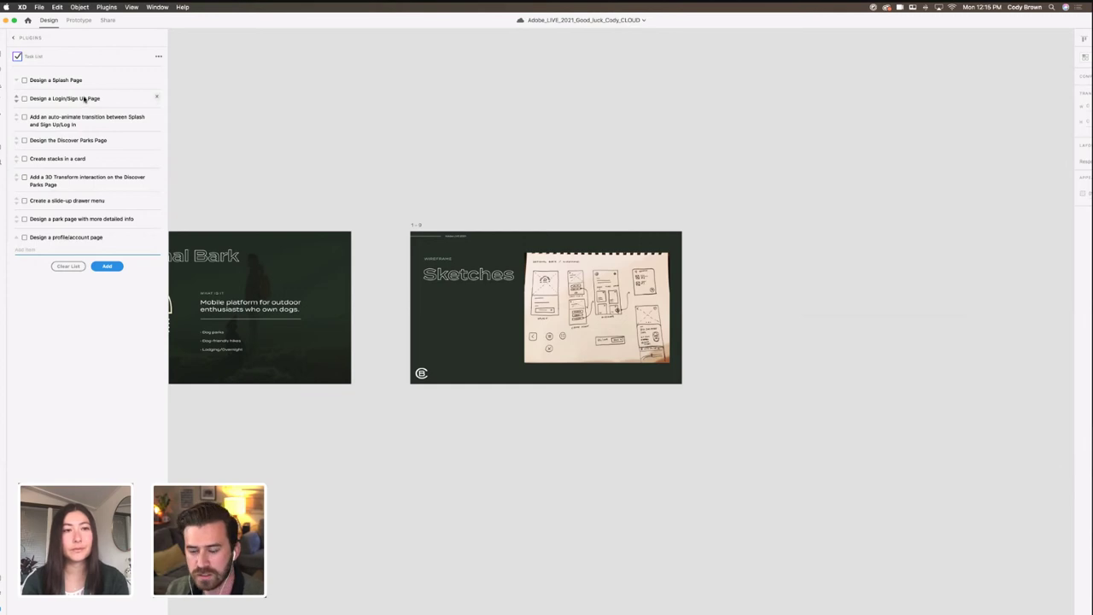
left_click_drag(903, 21, 775, 14)
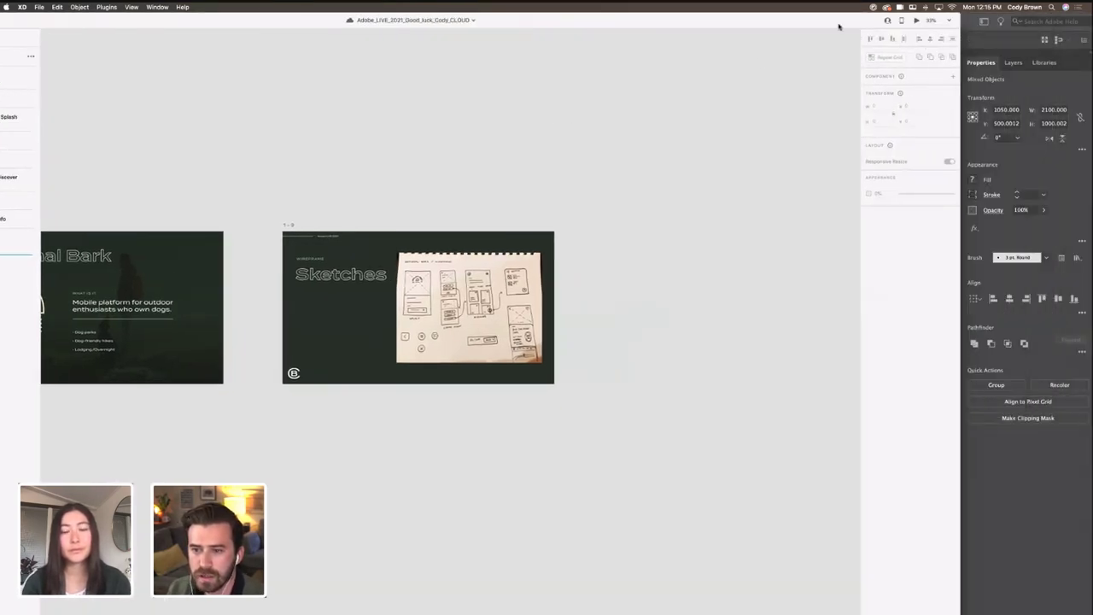
key("ctrl+Left")
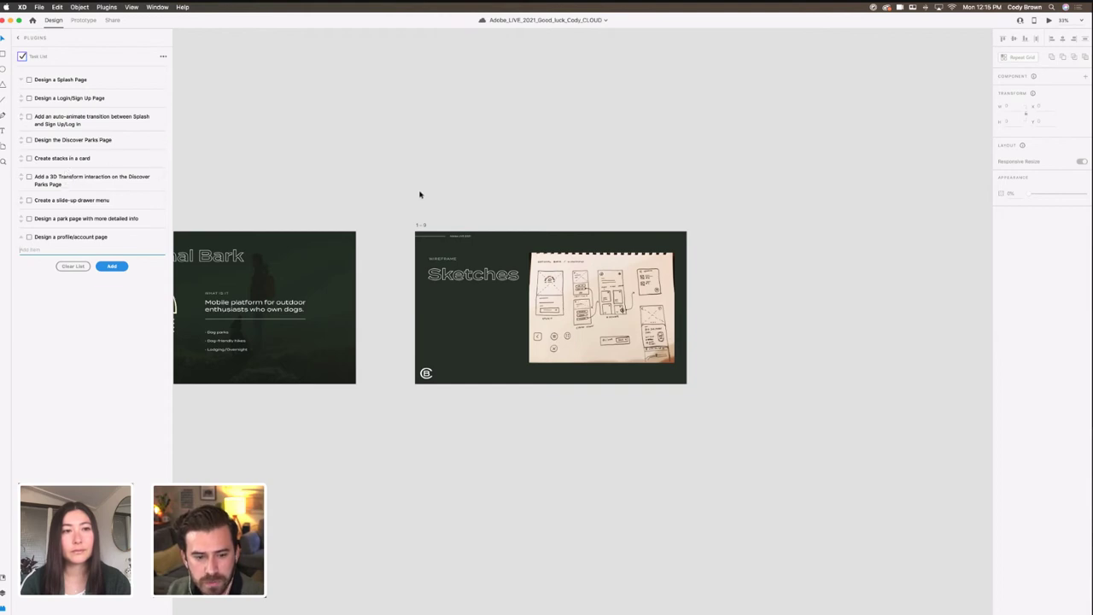
Step: Paste the blank iPhone artboard beside the Sketches artboard and move it farther away to leave a wider gap
scroll(471, 195, "right", 5)
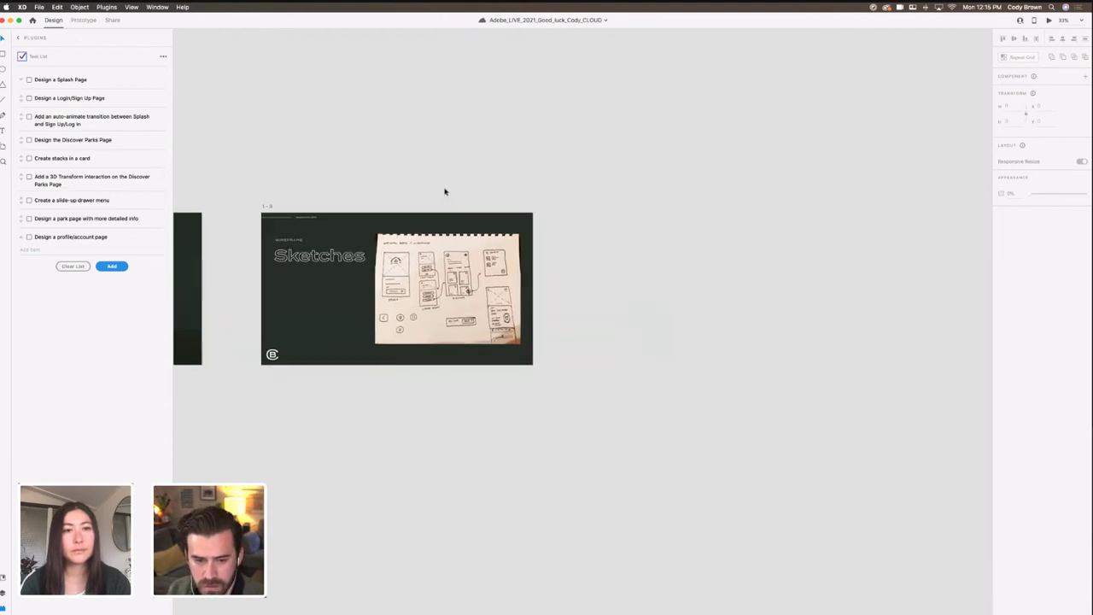
key("super+v")
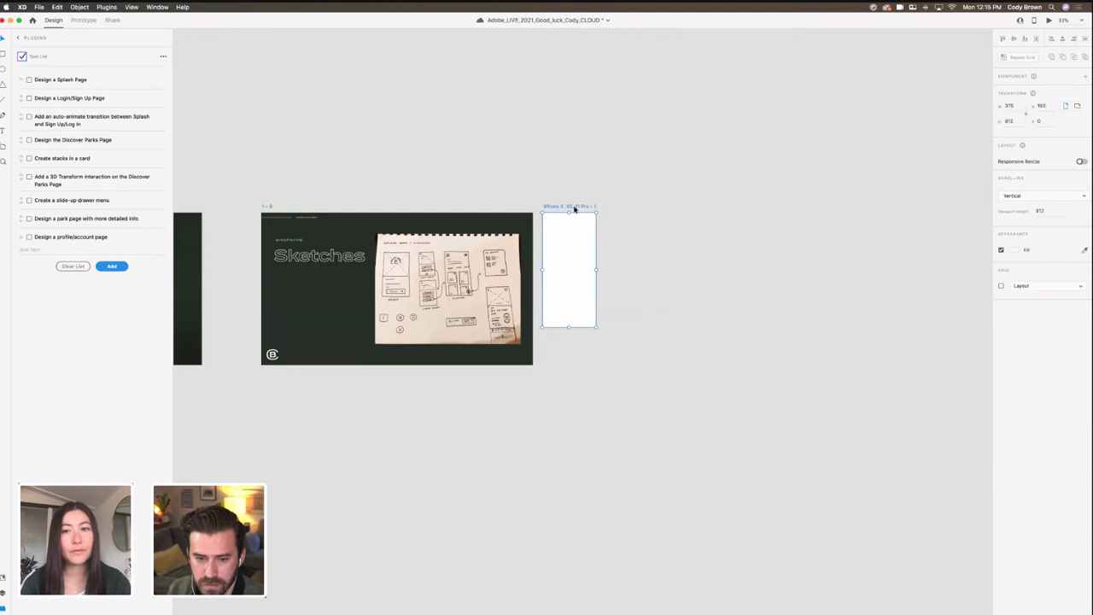
left_click_drag(574, 208, 589, 209)
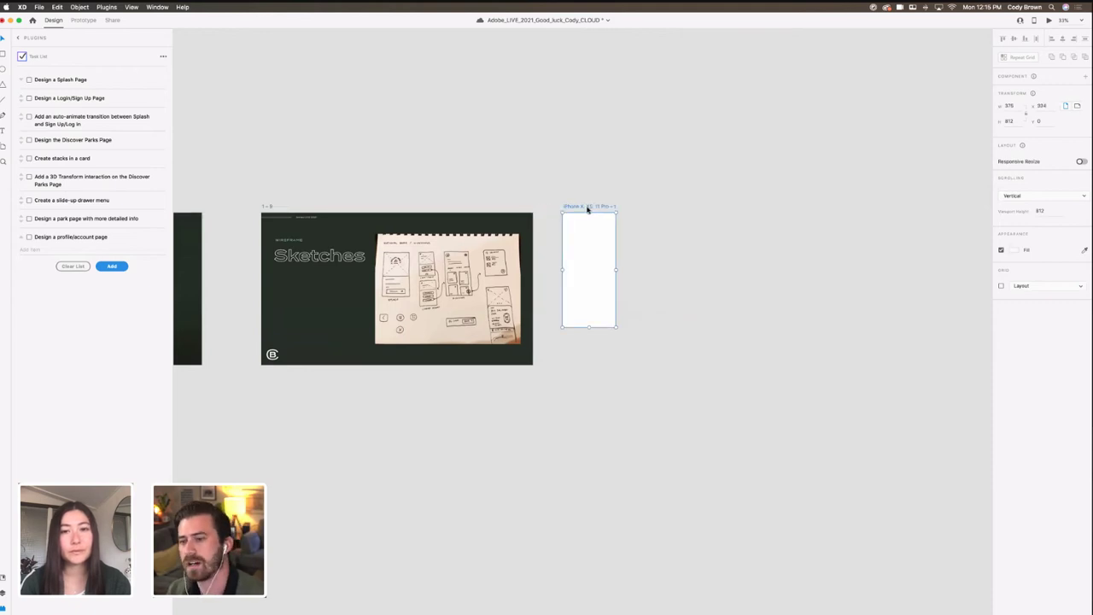
scroll(615, 193, "right", 2)
key("super+equal")
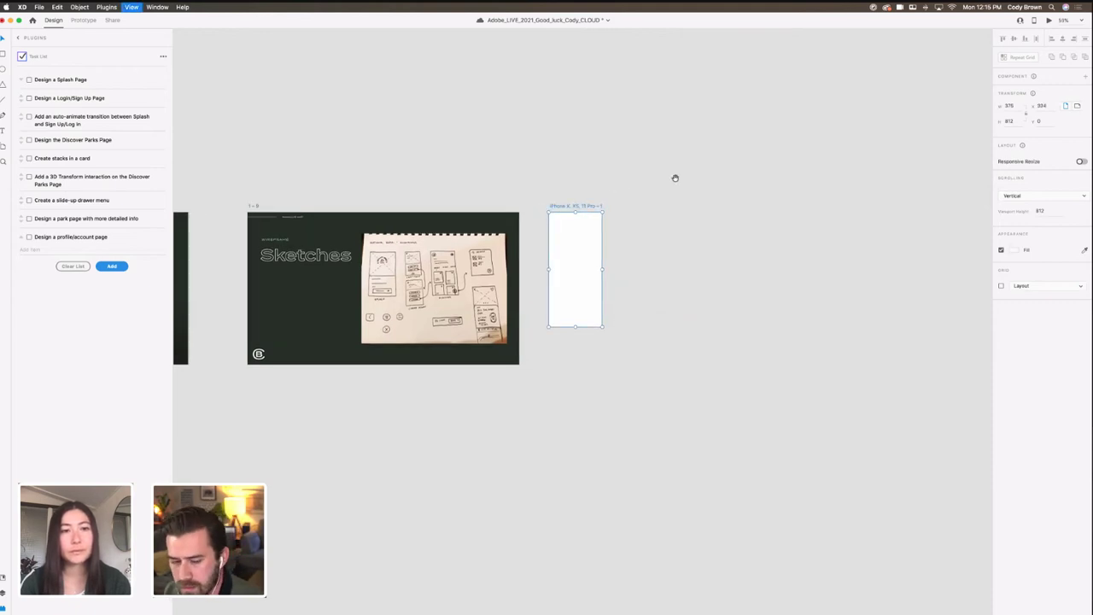
key("super+equal")
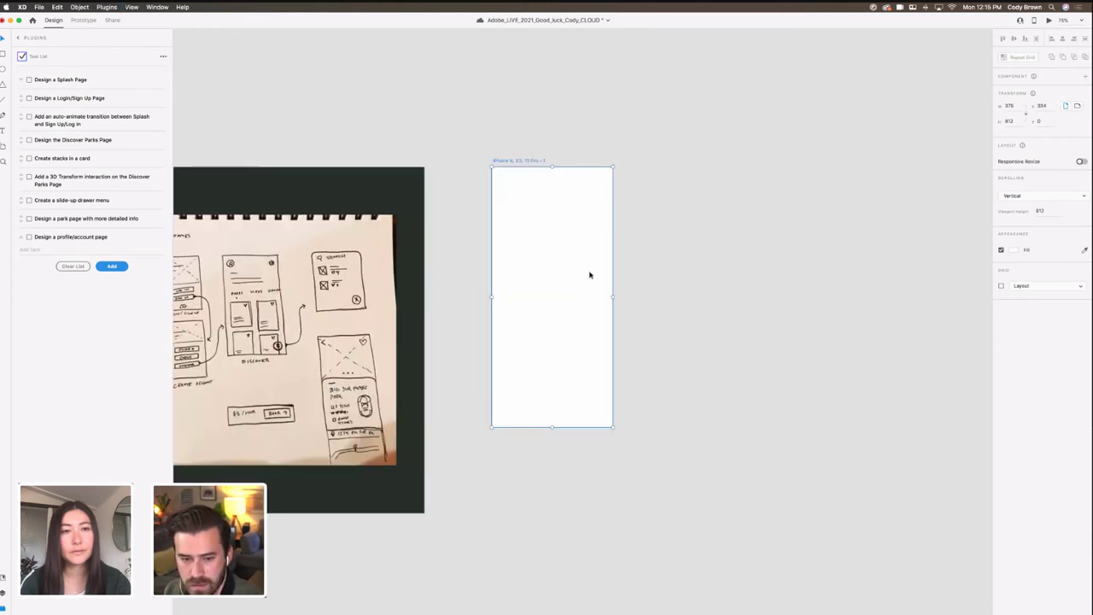
Step: Copy the selected dog park illustration from Illustrator and paste it onto the iPhone artboard in Adobe XD
mouse_move(569, 602)
left_click(603, 598)
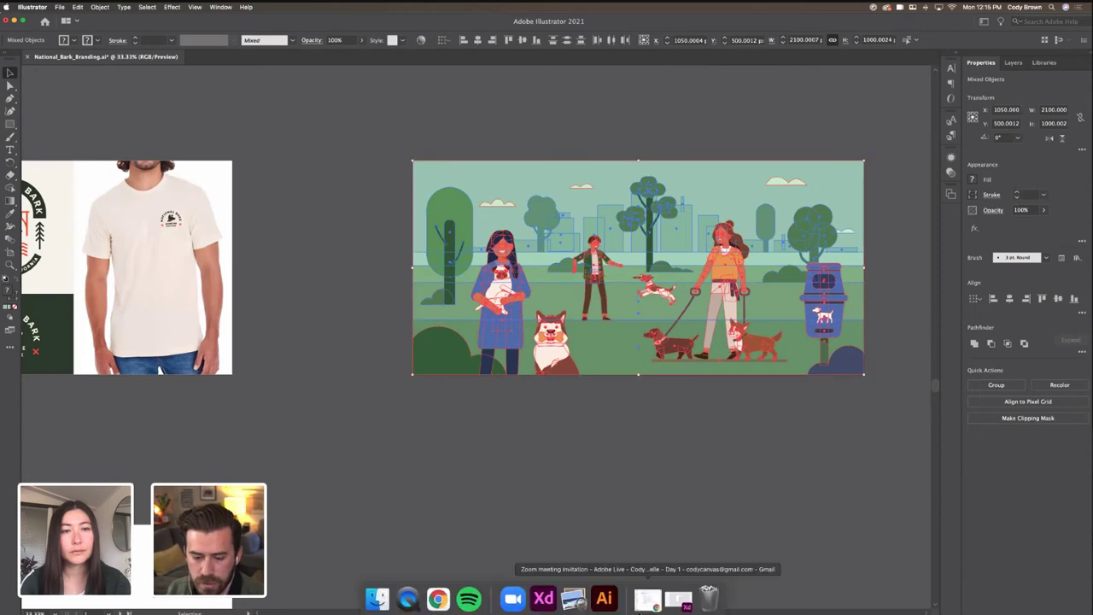
left_click(553, 598)
key("super+v")
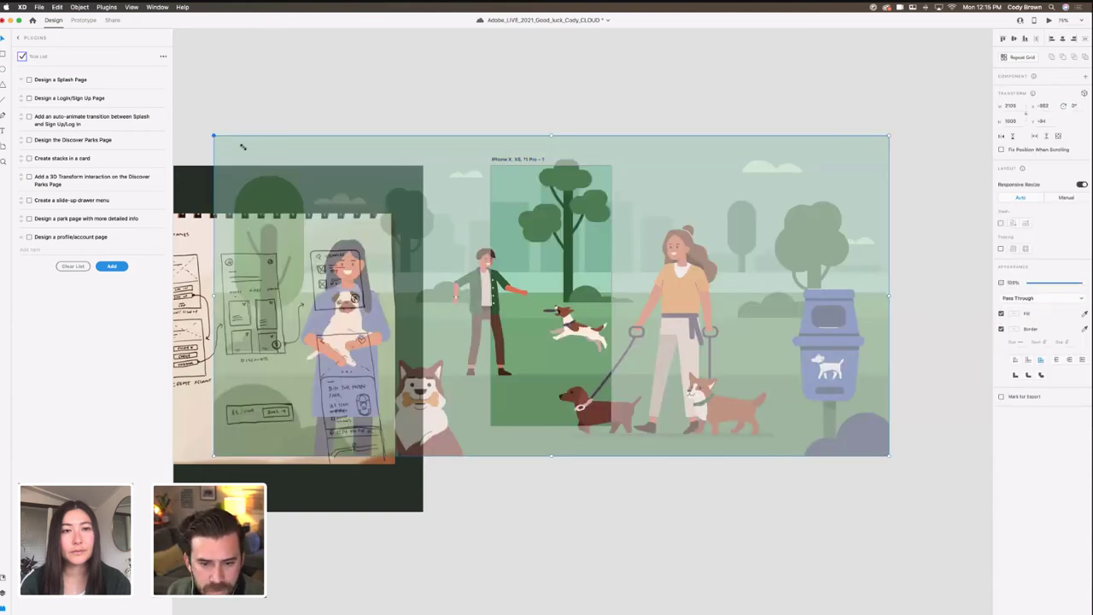
Step: Scale the dog park illustration down to about 864 px wide and align it with the iPhone artboard's left edge
left_click_drag(215, 136, 512, 265)
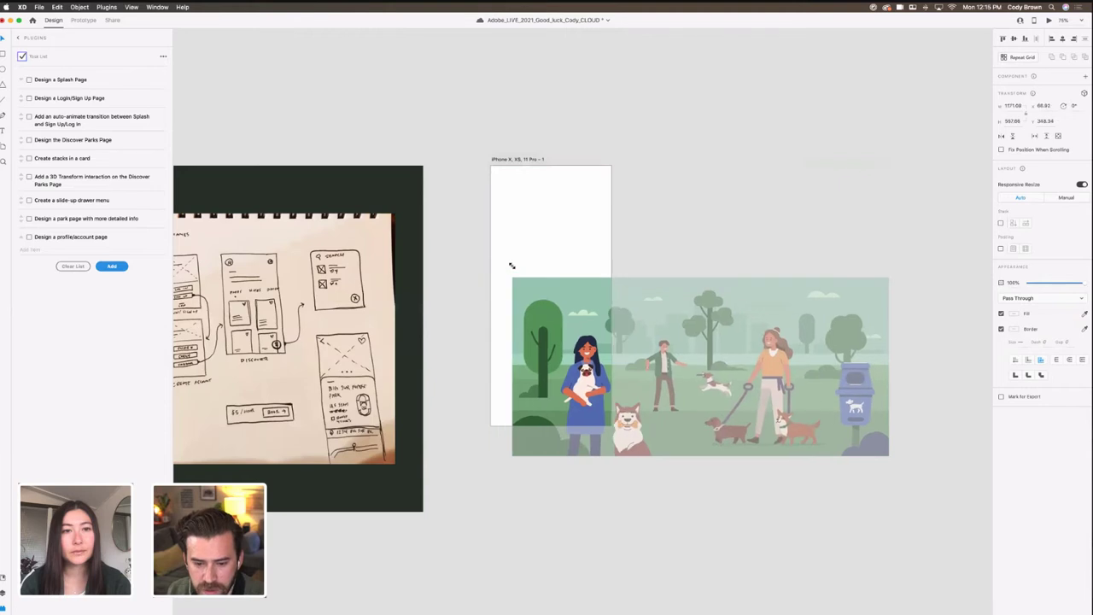
left_click_drag(551, 307, 545, 251)
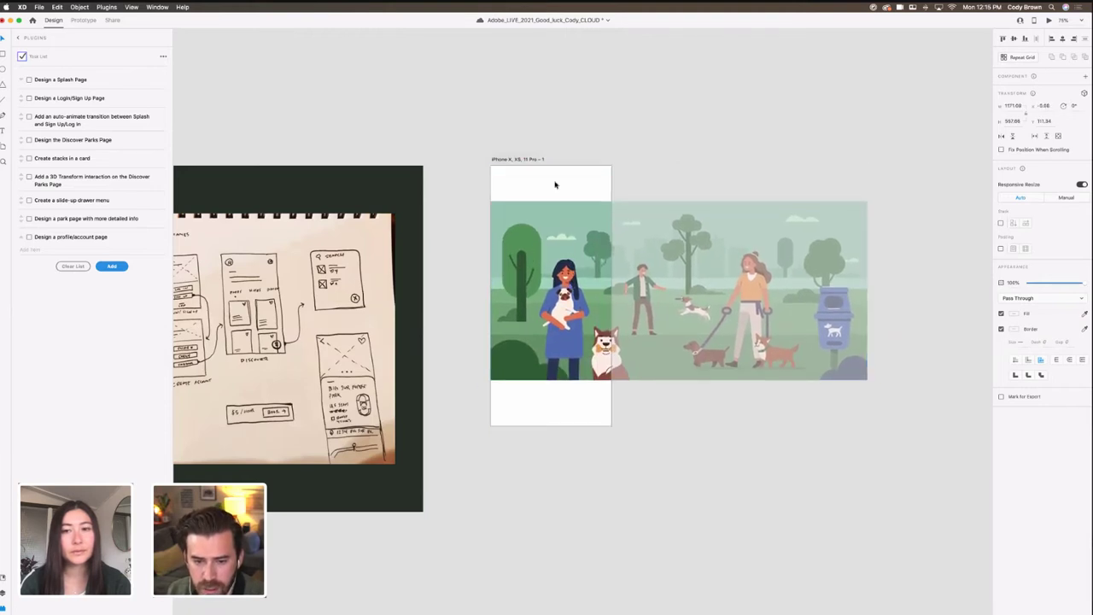
left_click_drag(868, 380, 777, 333)
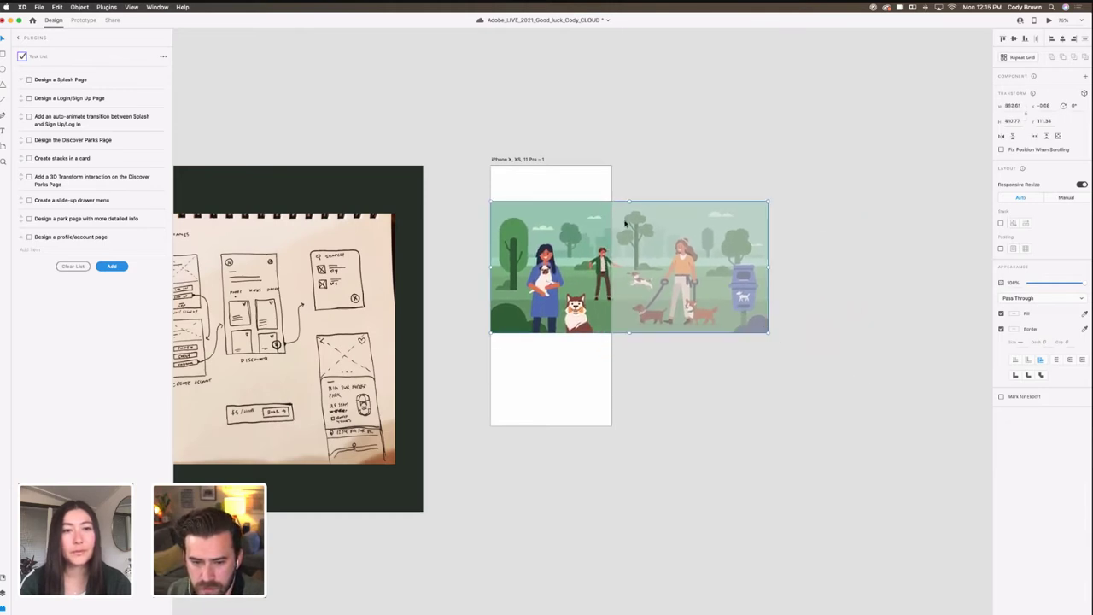
Step: Extend the illustration's sky rectangle up to the artboard's top edge, making it about 312 px high
left_click_drag(630, 201, 640, 167)
key("super+z")
double_click(586, 207)
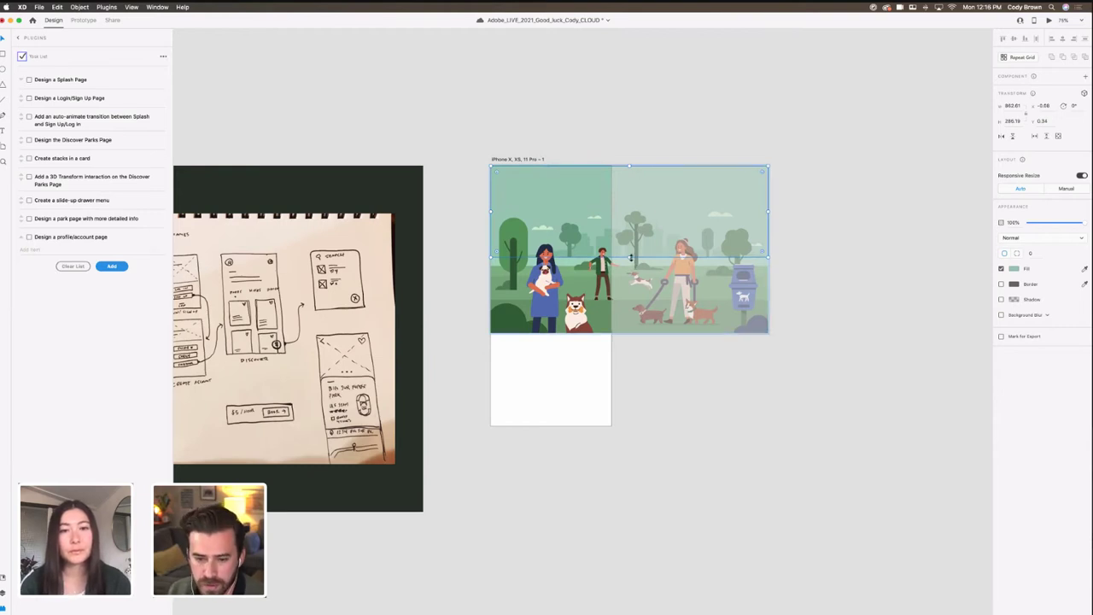
left_click_drag(630, 255, 630, 266)
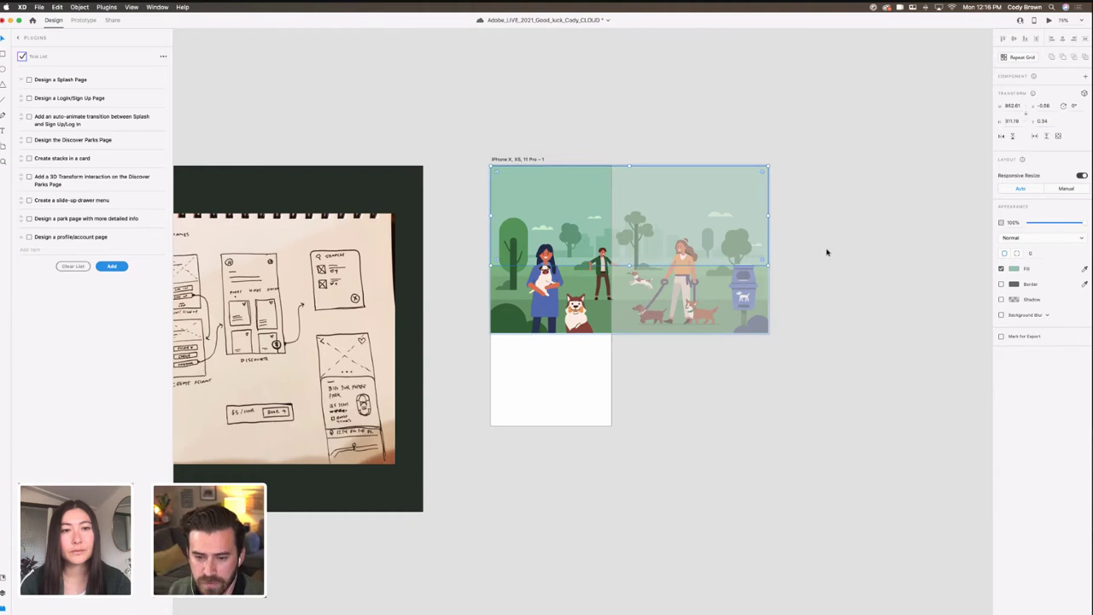
left_click(826, 252)
Step: Scale the whole dog park illustration down slightly, keeping it anchored at the artboard's upper-left corner
left_click(765, 330)
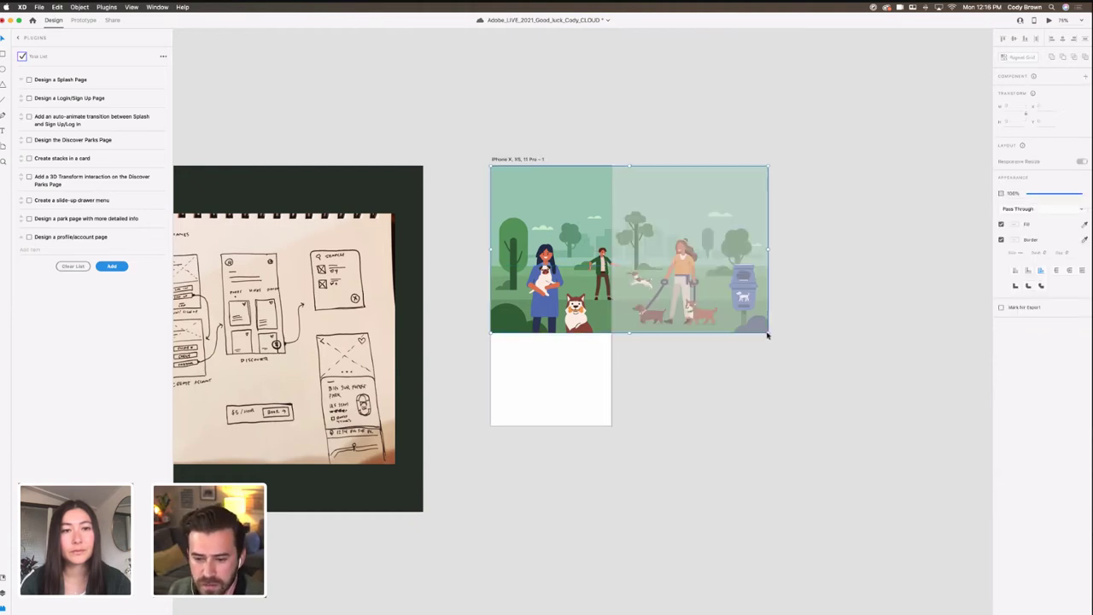
left_click_drag(760, 327, 740, 315)
left_click(628, 396)
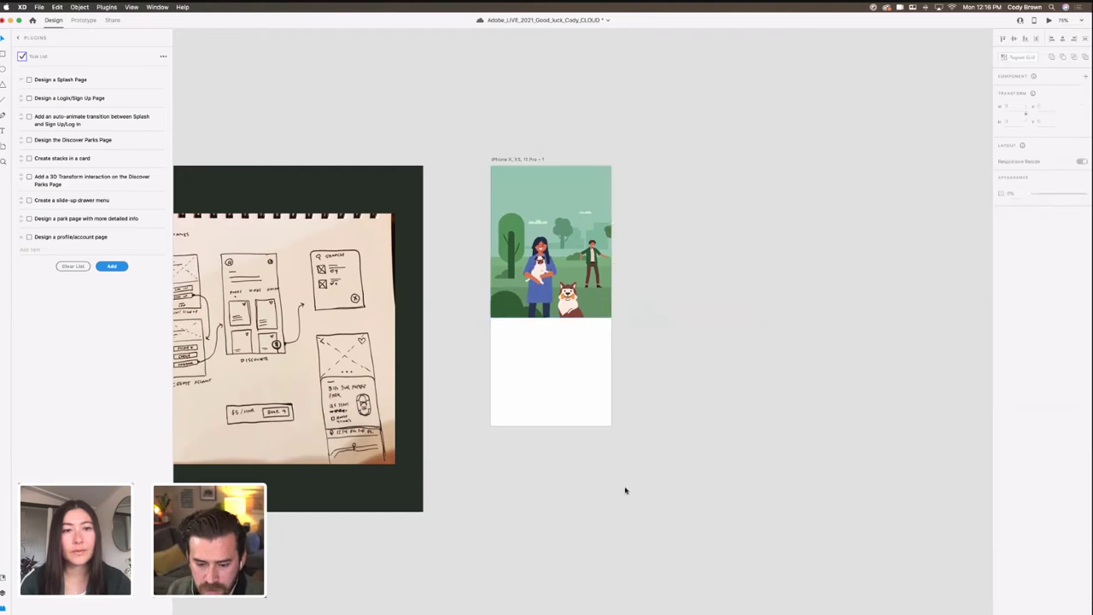
Step: Copy the cream National Bark dog-head logo from Illustrator's teal brand tile and paste it onto the iPhone artboard in Adobe XD
left_click(604, 596)
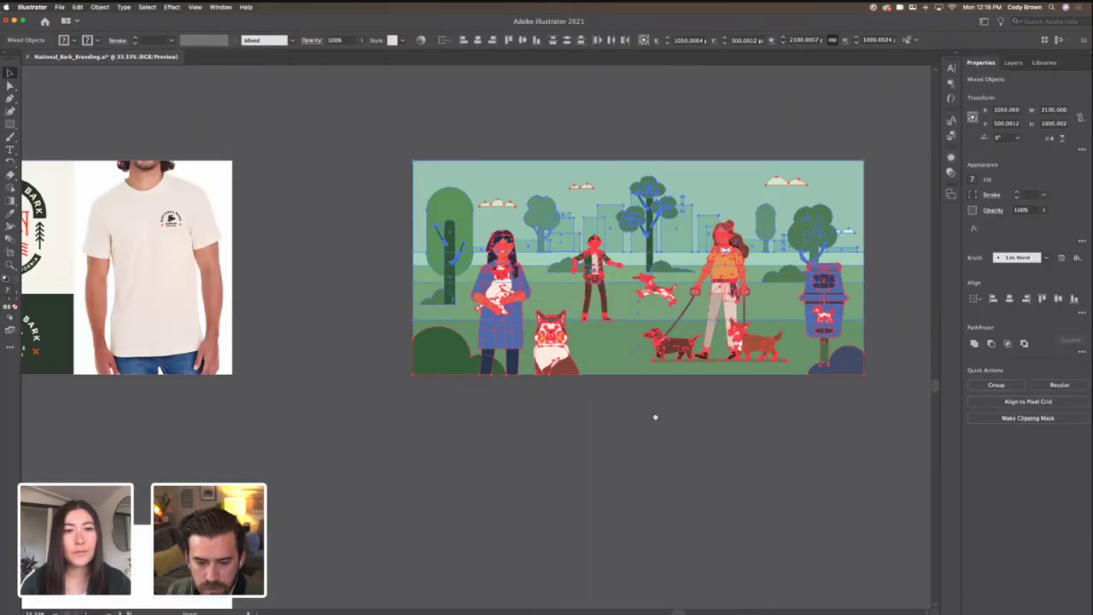
scroll(654, 418, "left", 10)
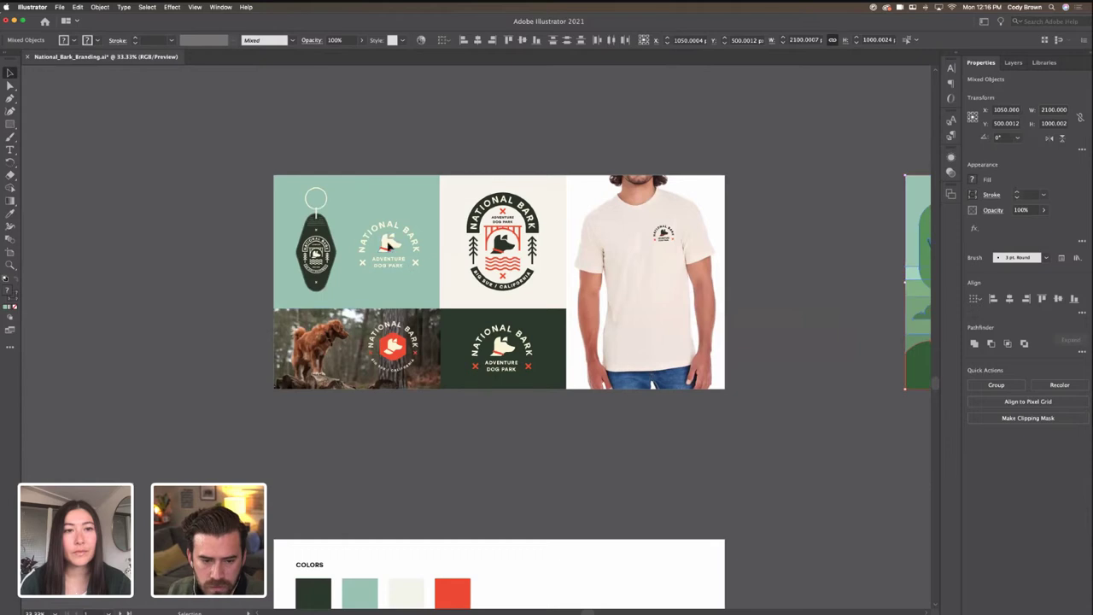
left_click(395, 245)
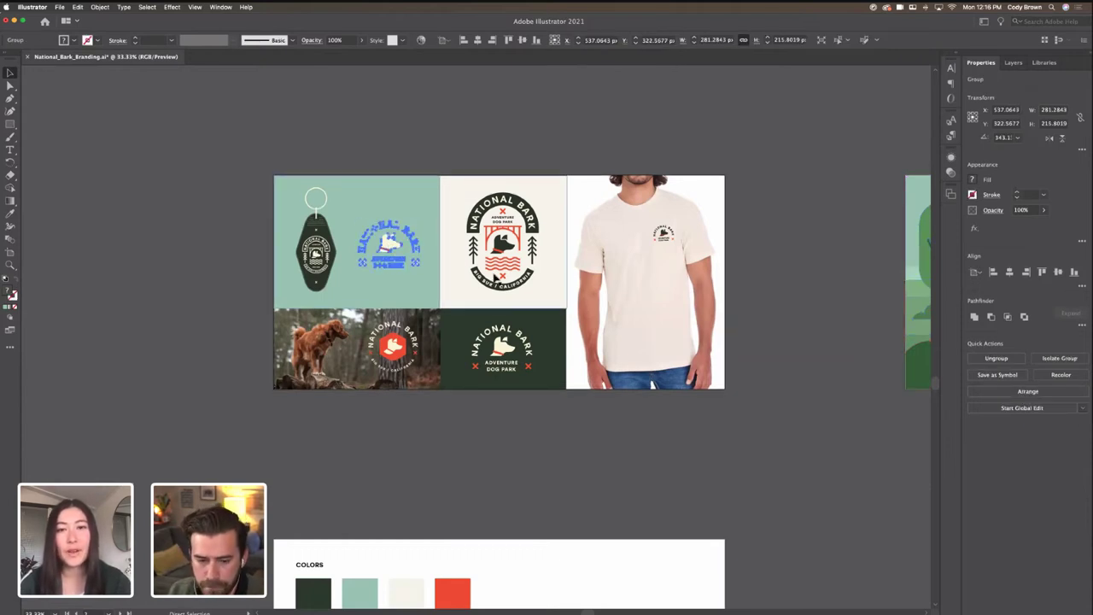
mouse_move(602, 608)
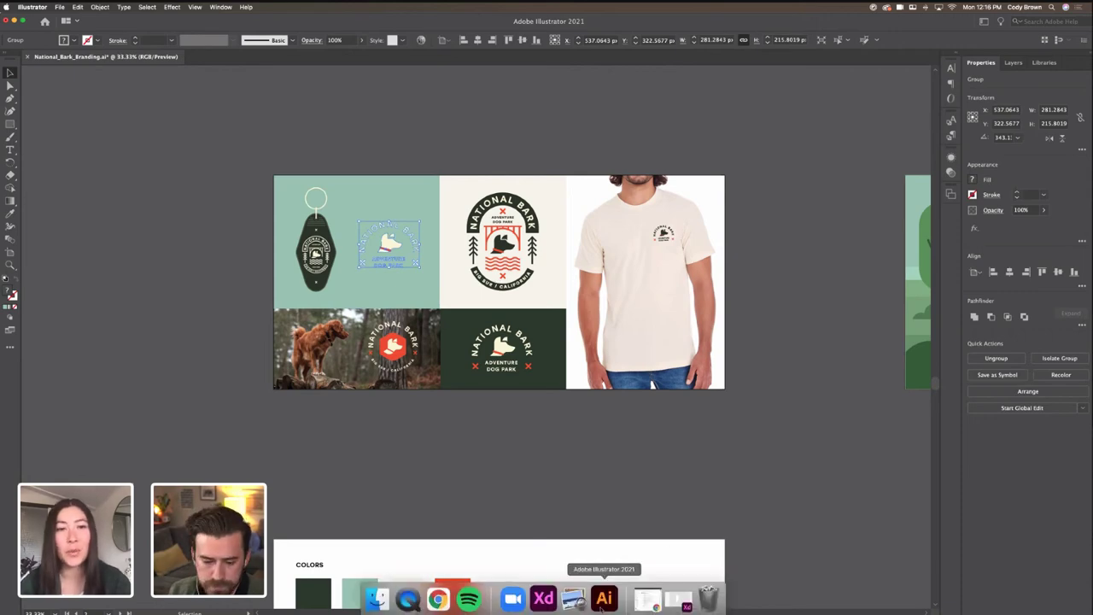
left_click(543, 598)
left_click(561, 273)
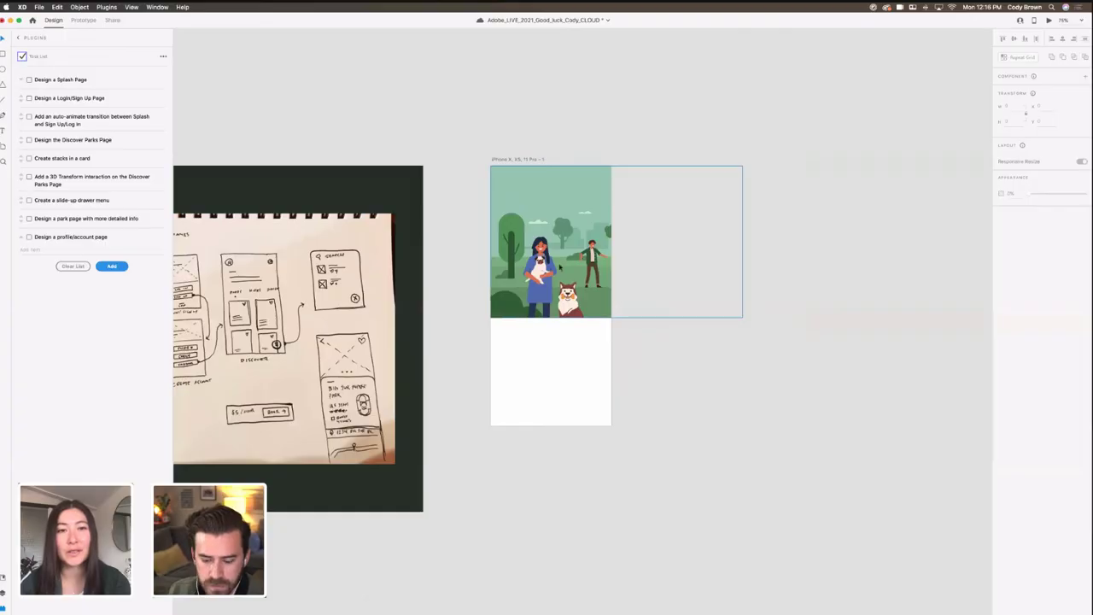
key("super+v")
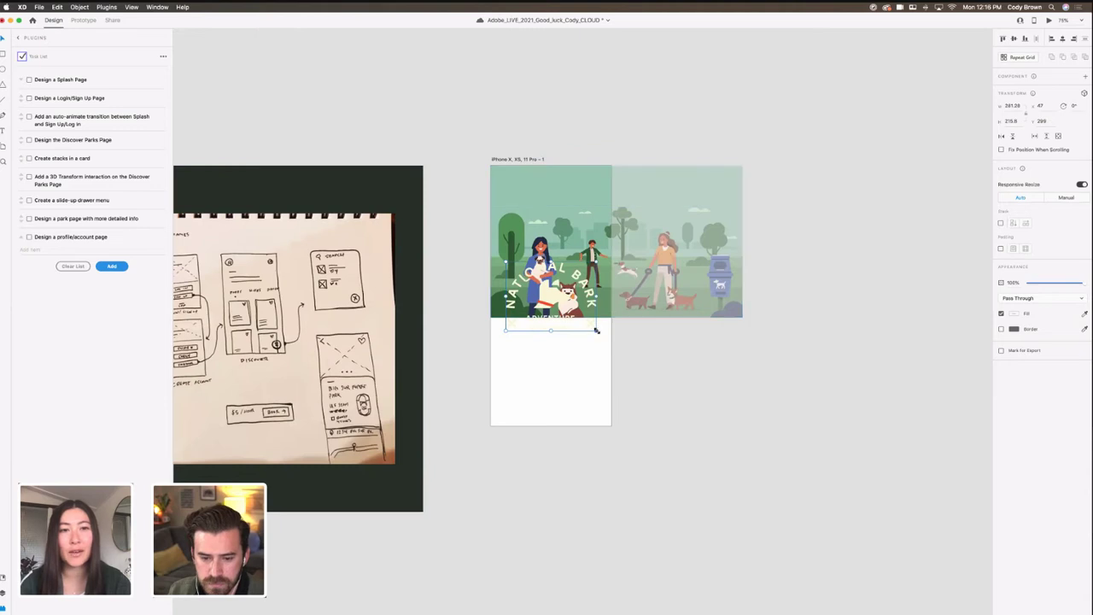
Step: Scale the logo to about 160 px wide in the sky area, and lower the illustration with its sky still reaching the artboard's top edge
left_click_drag(590, 325, 617, 165)
left_click(591, 255)
key("super+z")
double_click(620, 188)
left_click(596, 163)
left_click(552, 199)
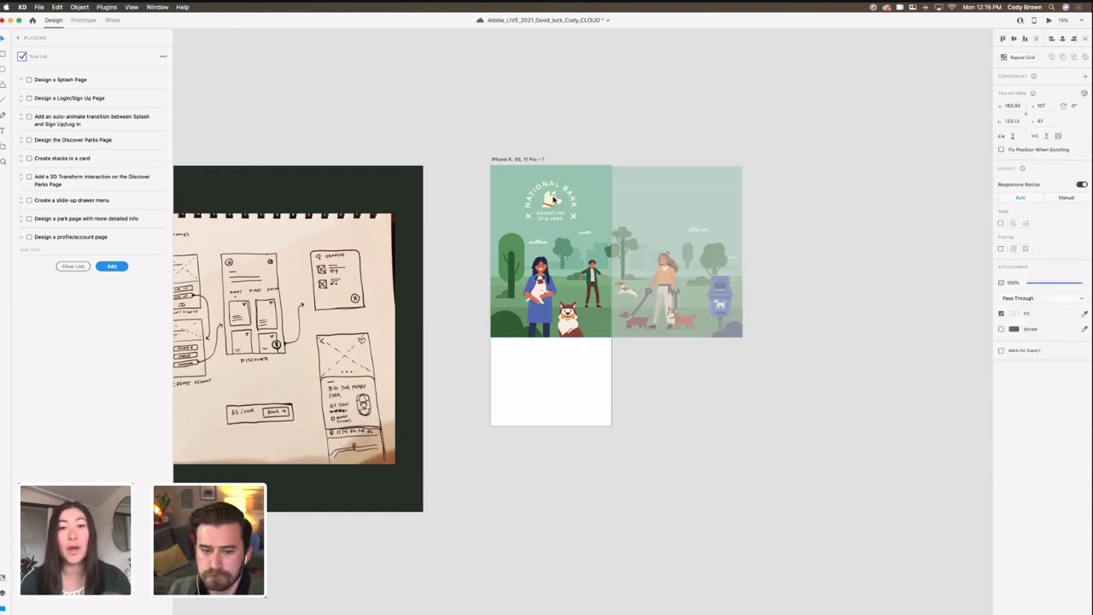
Step: Scale the logo down about its centre to roughly 149 px wide, keeping it horizontally centred on the artboard
left_click(570, 154)
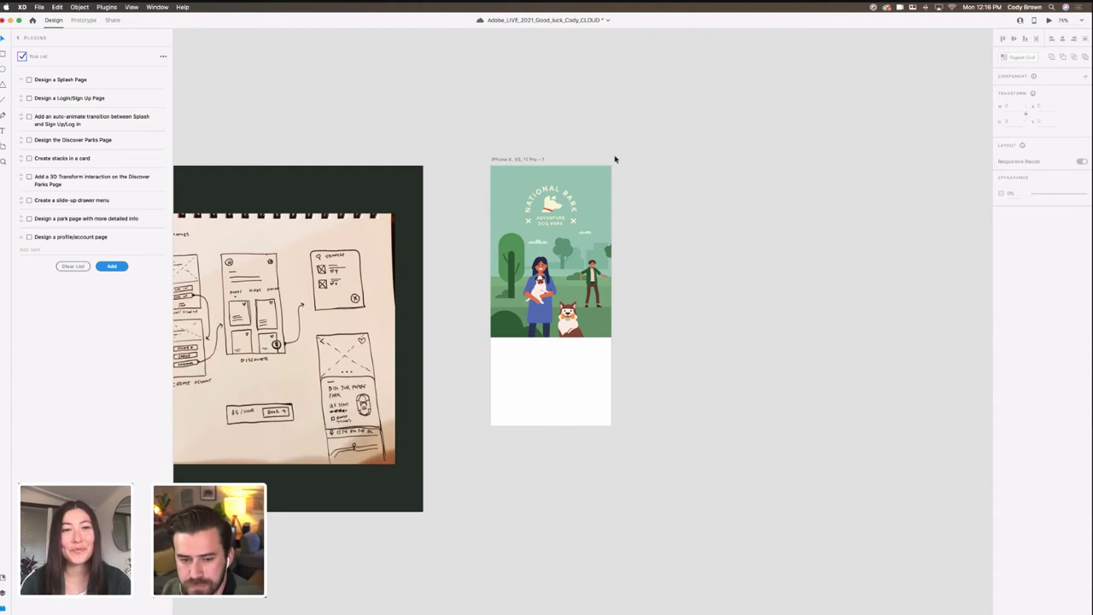
left_click(529, 160)
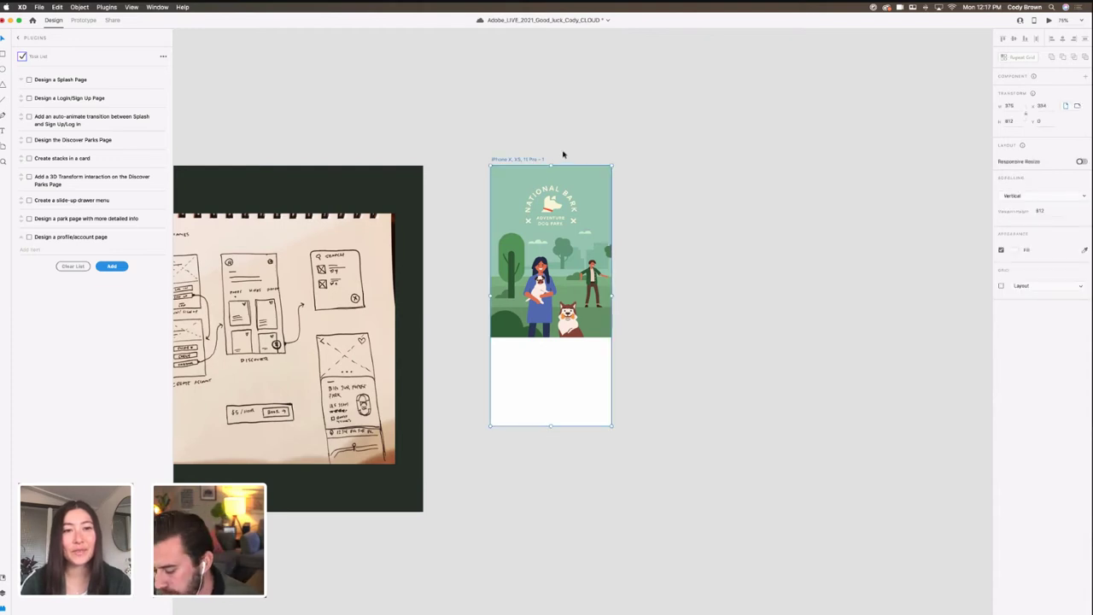
key("super+=")
scroll(596, 158, "up", 1)
left_click(552, 221, "super")
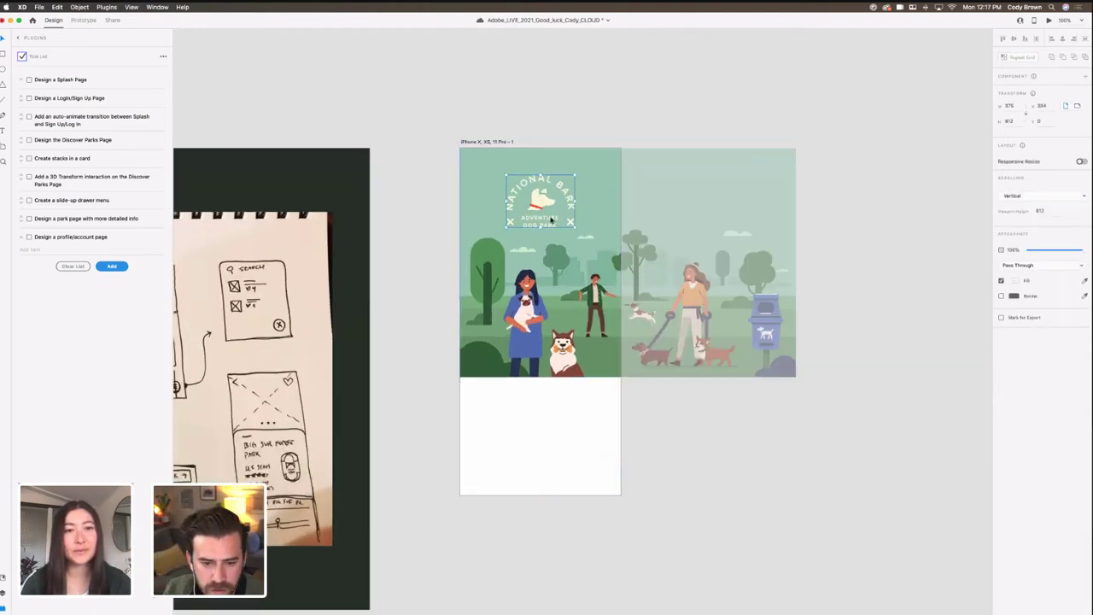
left_click_drag(574, 228, 572, 225)
left_click(541, 195)
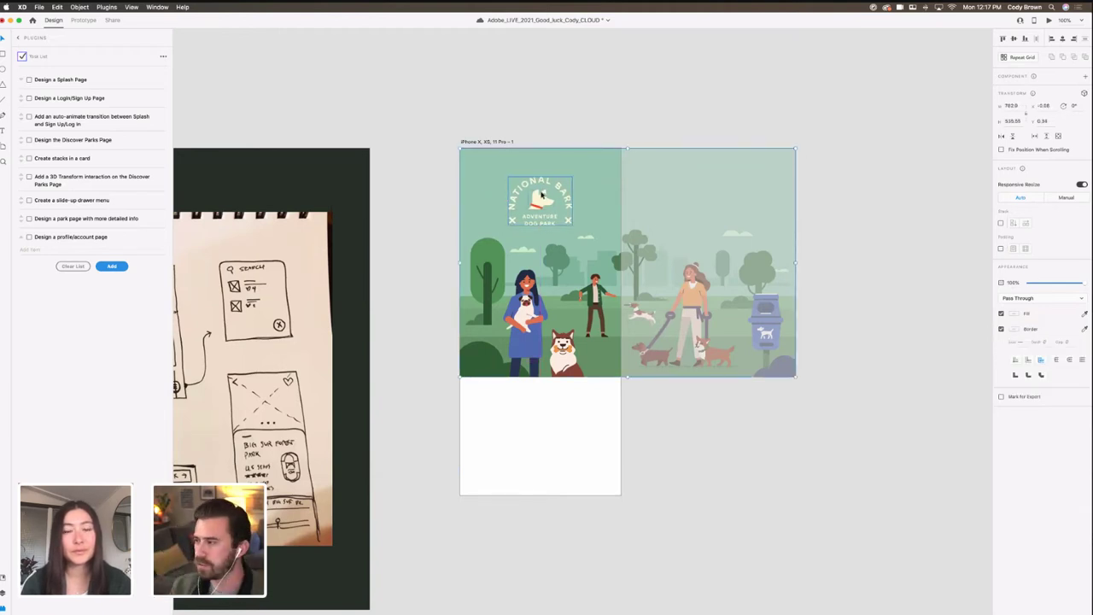
left_click(503, 131)
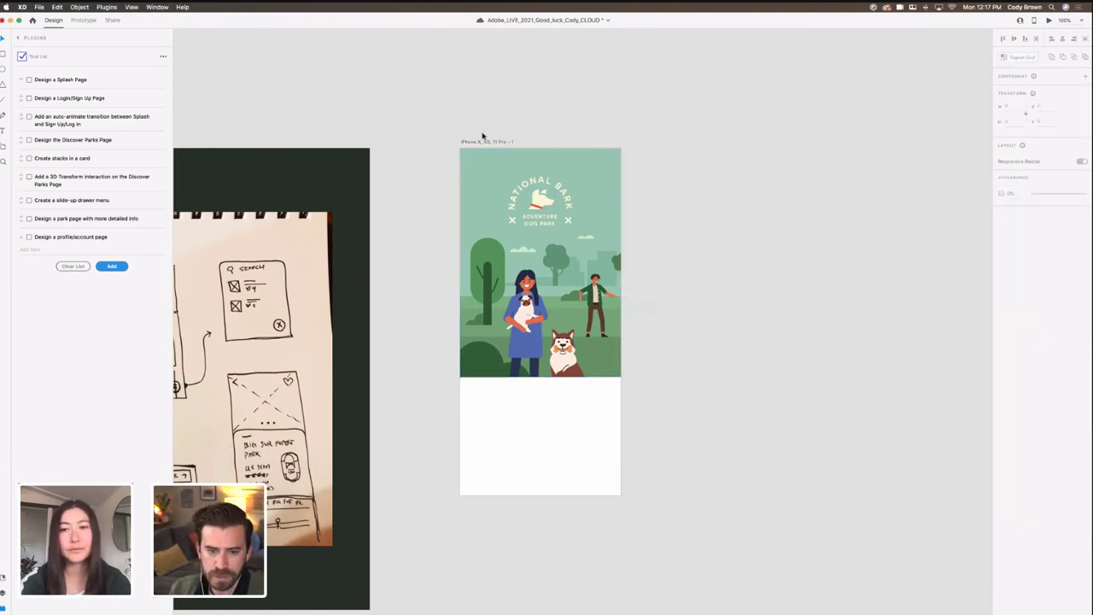
left_click(484, 142)
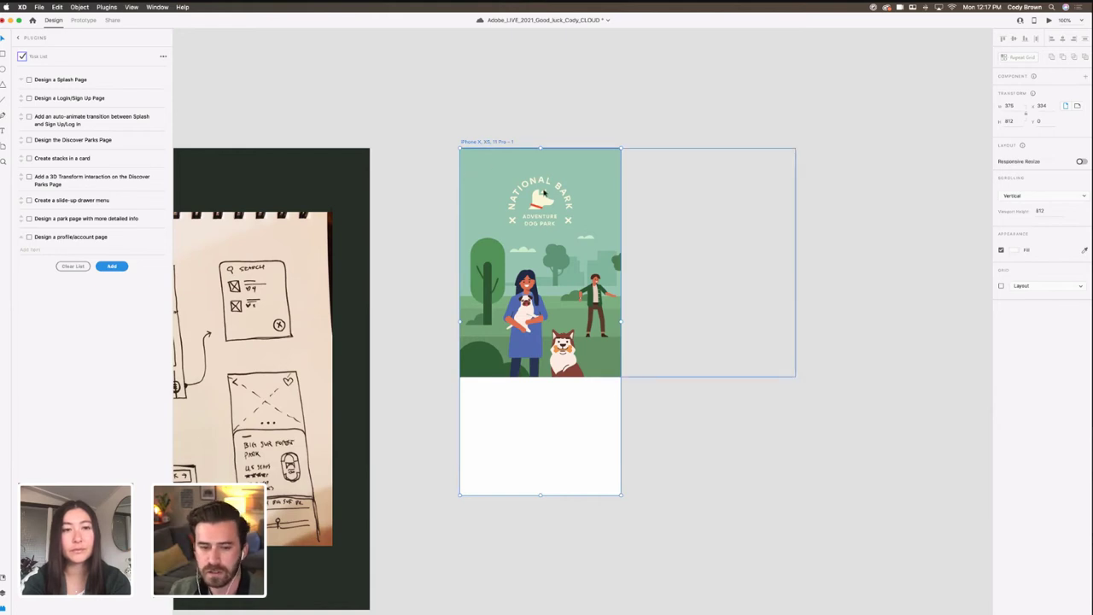
left_click(539, 183)
double_click(539, 182)
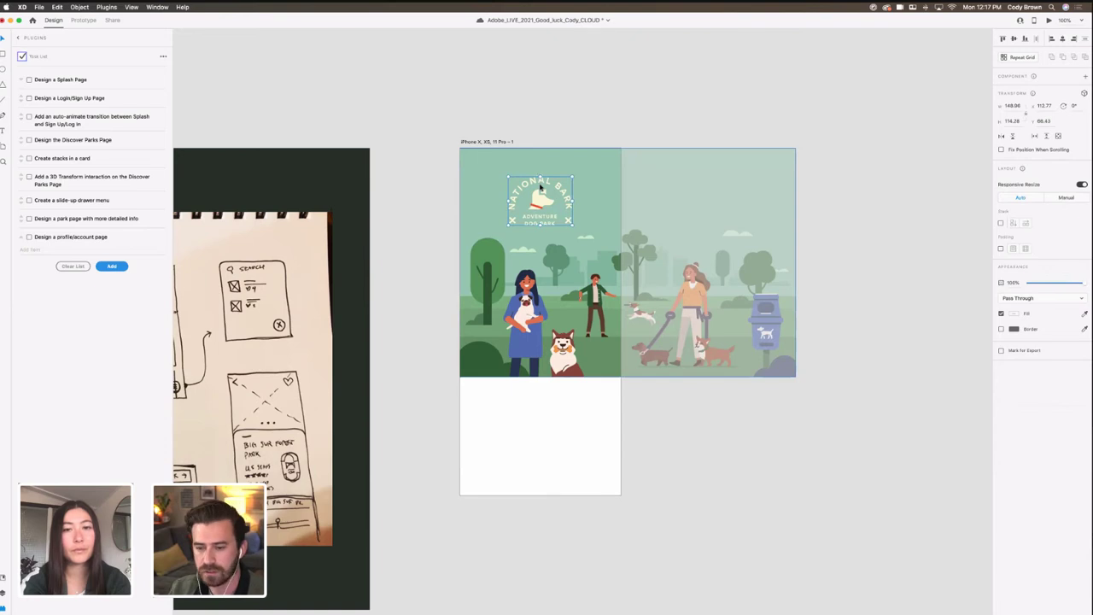
left_click_drag(540, 181, 540, 182)
Step: Extend the illustration's sky rectangle slightly above the artboard's top edge, making it about 360 px high
left_click_drag(628, 148, 628, 142)
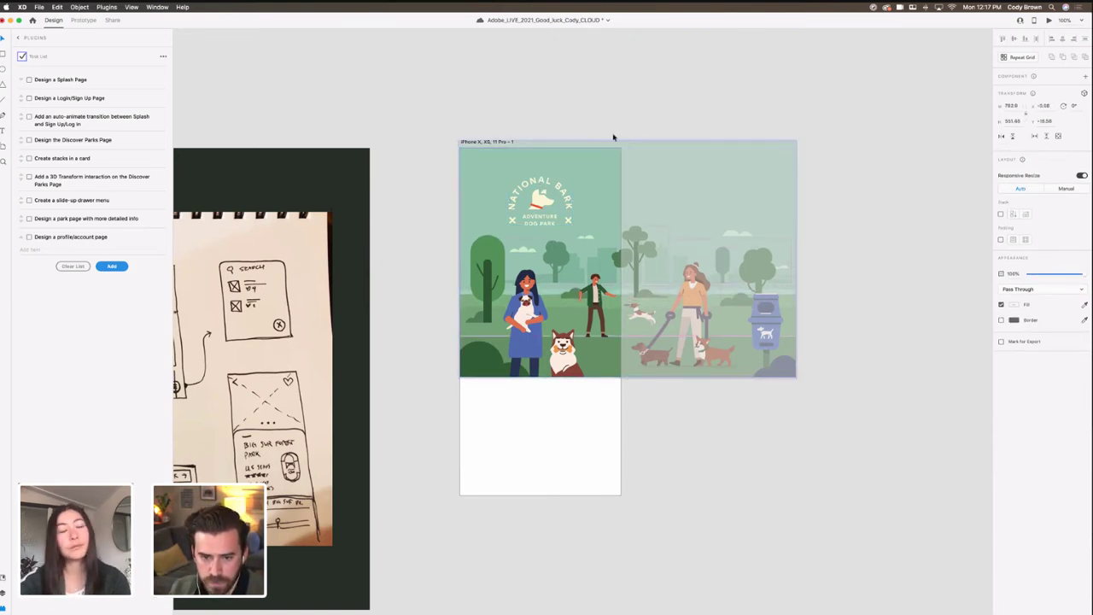
left_click(627, 142)
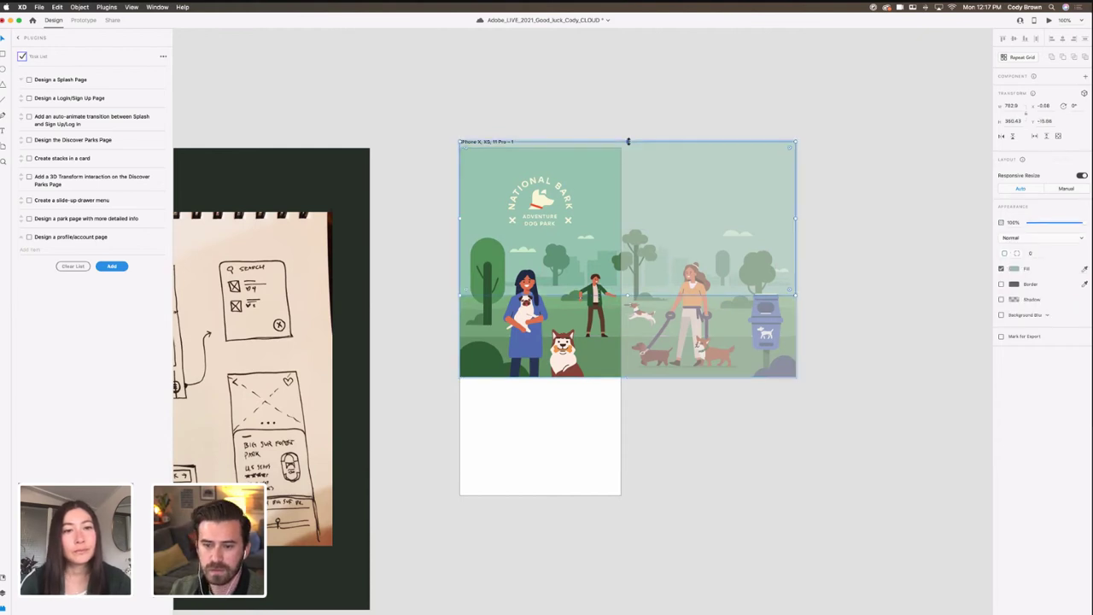
left_click(630, 122)
Step: Move the dog park illustration together with the logo slightly down on the iPhone artboard
left_click(541, 205)
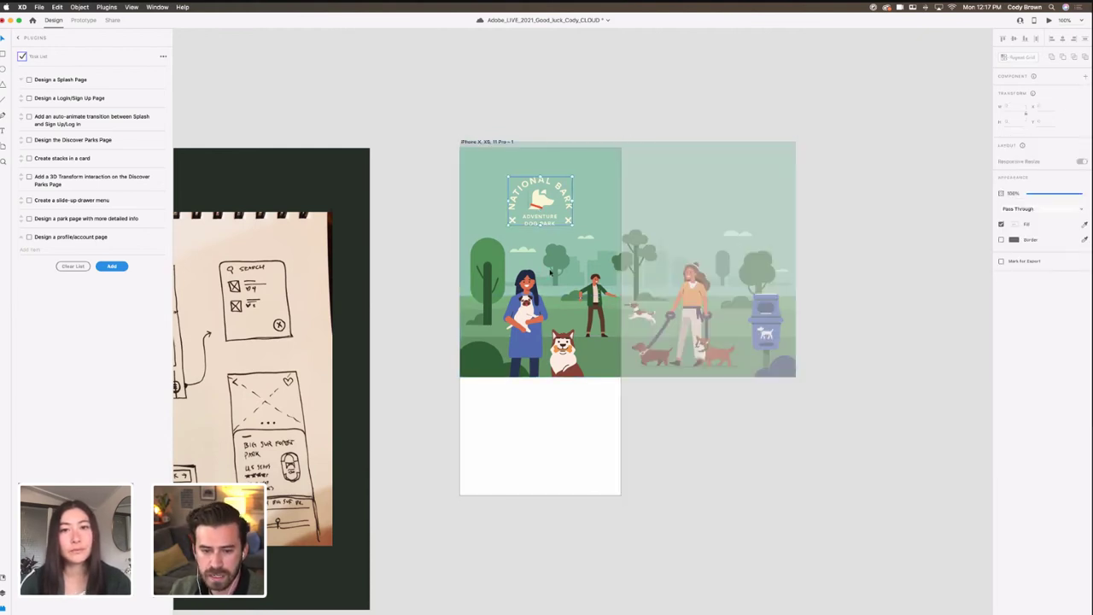
left_click_drag(555, 268, 559, 273)
left_click(439, 245)
left_click(463, 250)
left_click(522, 389)
Step: Copy the four brand color swatches from Illustrator and place them below the iPhone artboard in Adobe XD, scaled to about 602 px wide
scroll(513, 401, "down", 1)
scroll(514, 411, "left", 1)
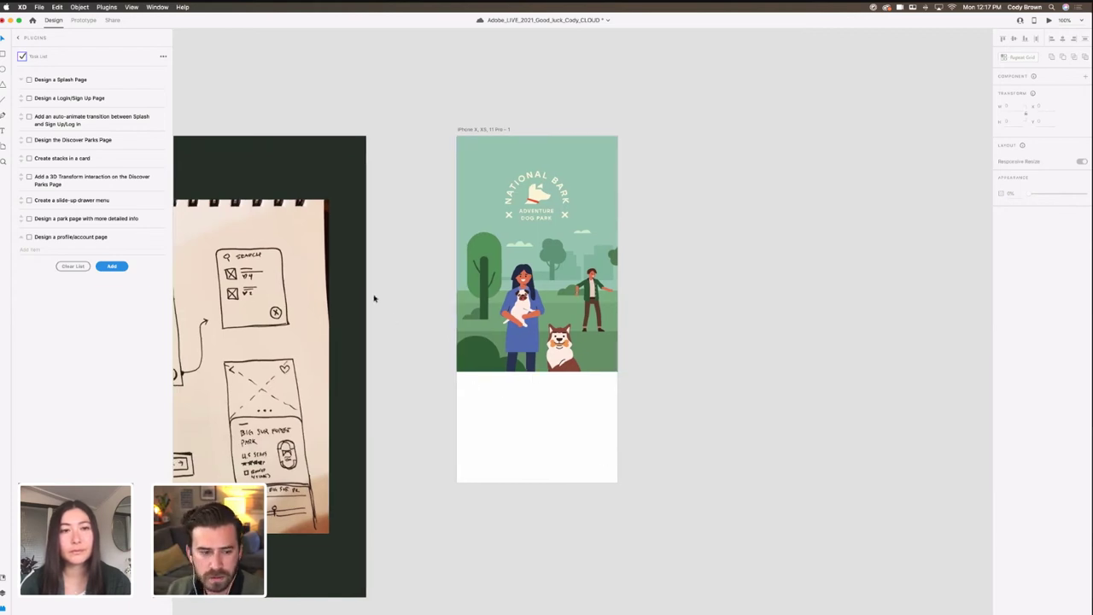
scroll(399, 301, "down", 2)
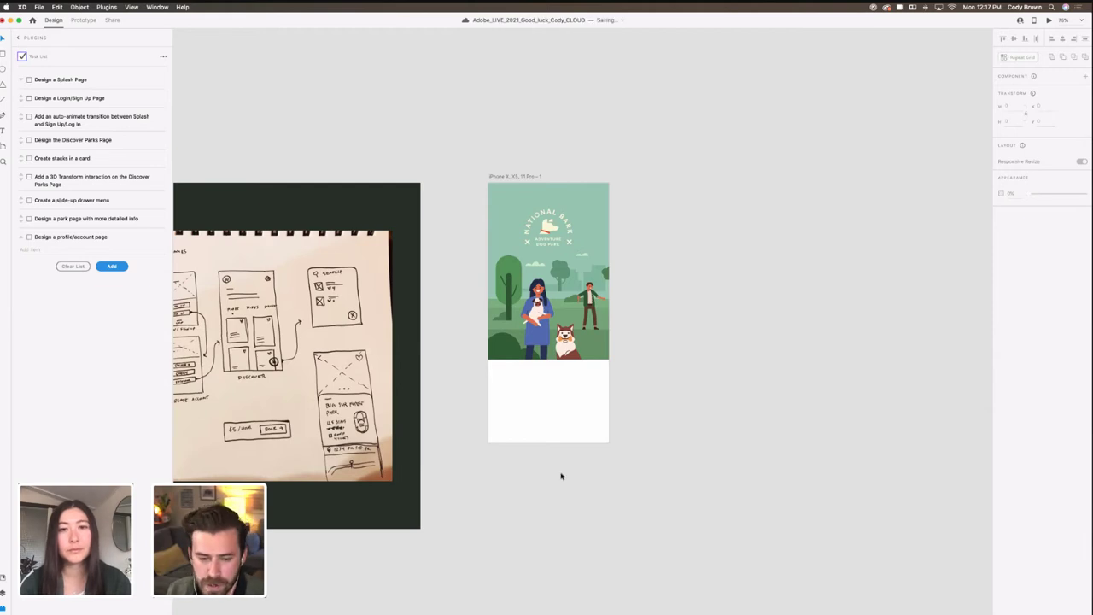
left_click(603, 599)
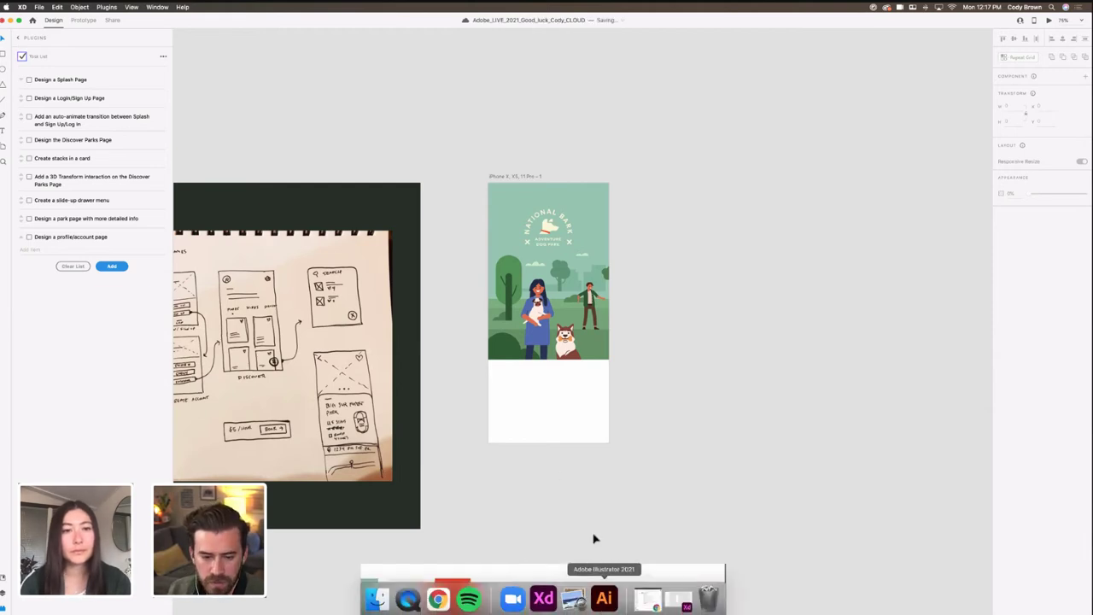
left_click(595, 538)
scroll(491, 410, "down", 5)
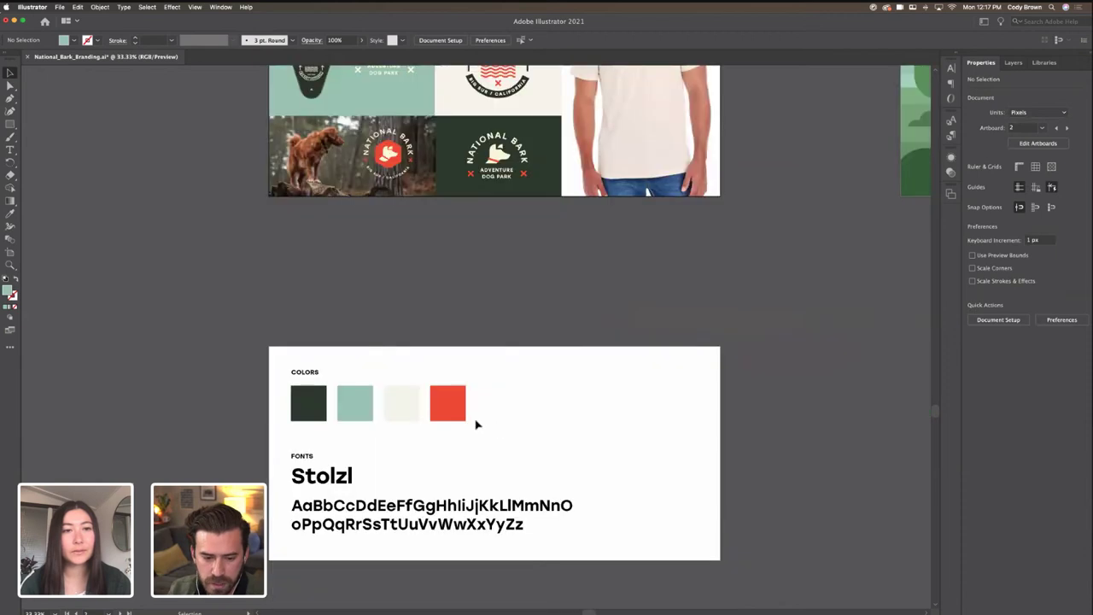
left_click_drag(476, 424, 294, 397)
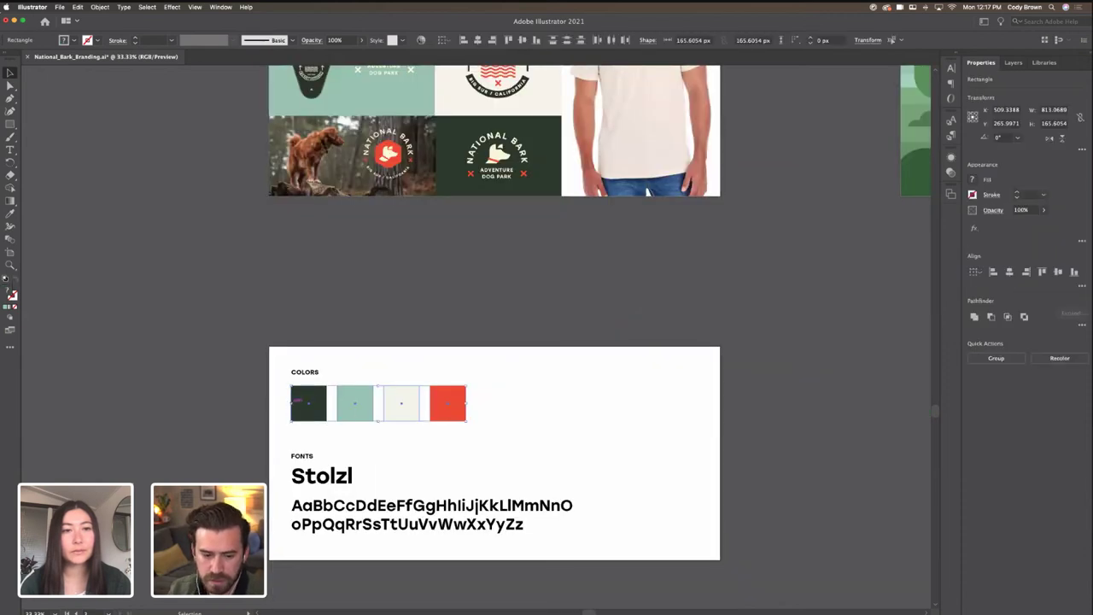
left_click(574, 595)
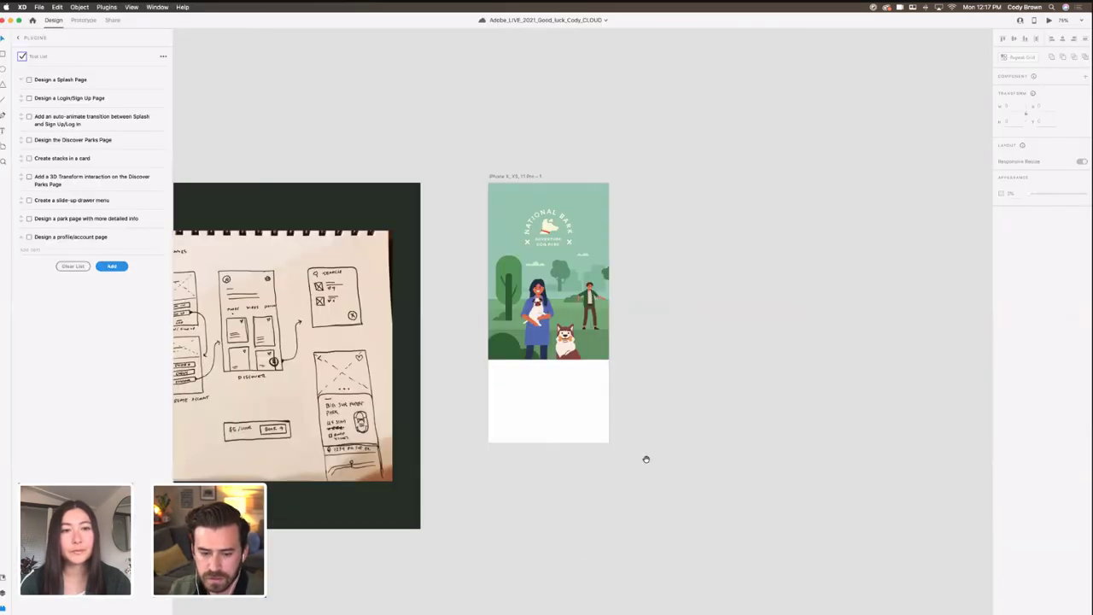
left_click_drag(646, 460, 632, 441)
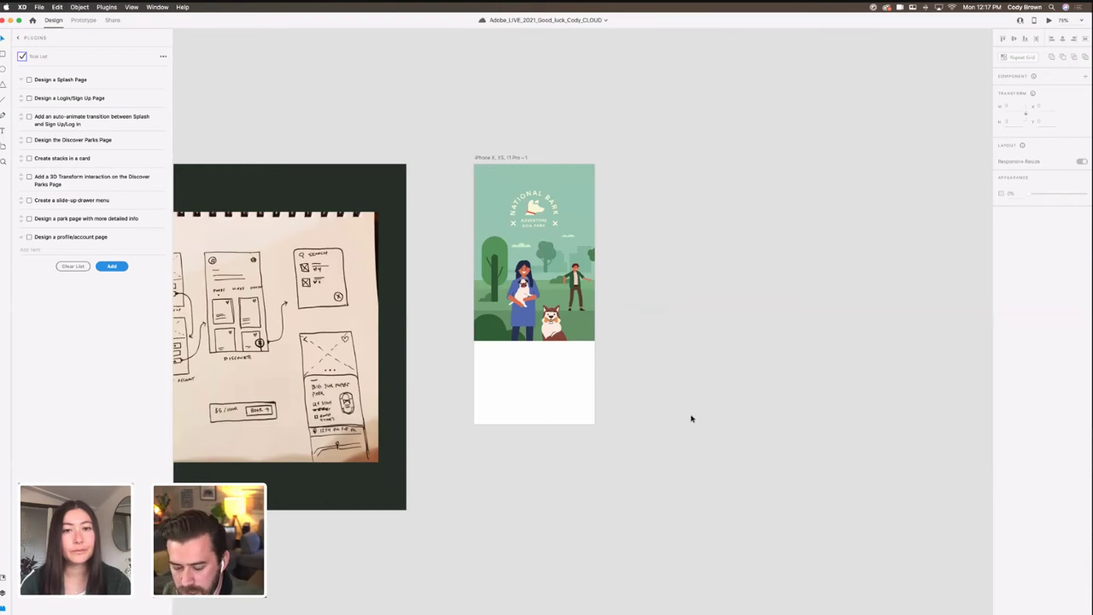
key("super+v")
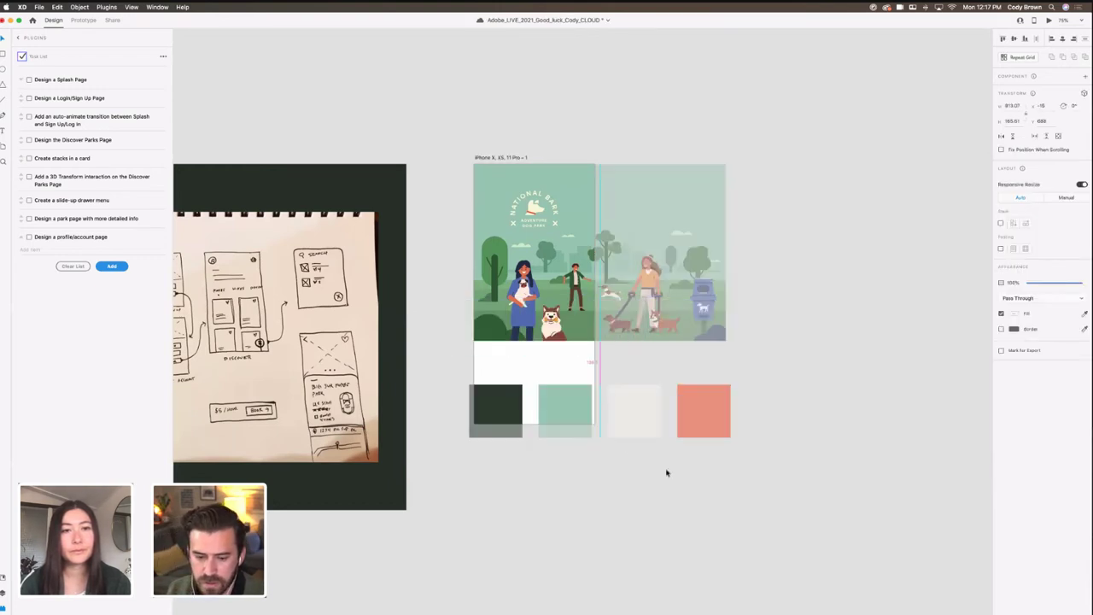
left_click_drag(667, 472, 669, 474)
left_click_drag(745, 498, 679, 484)
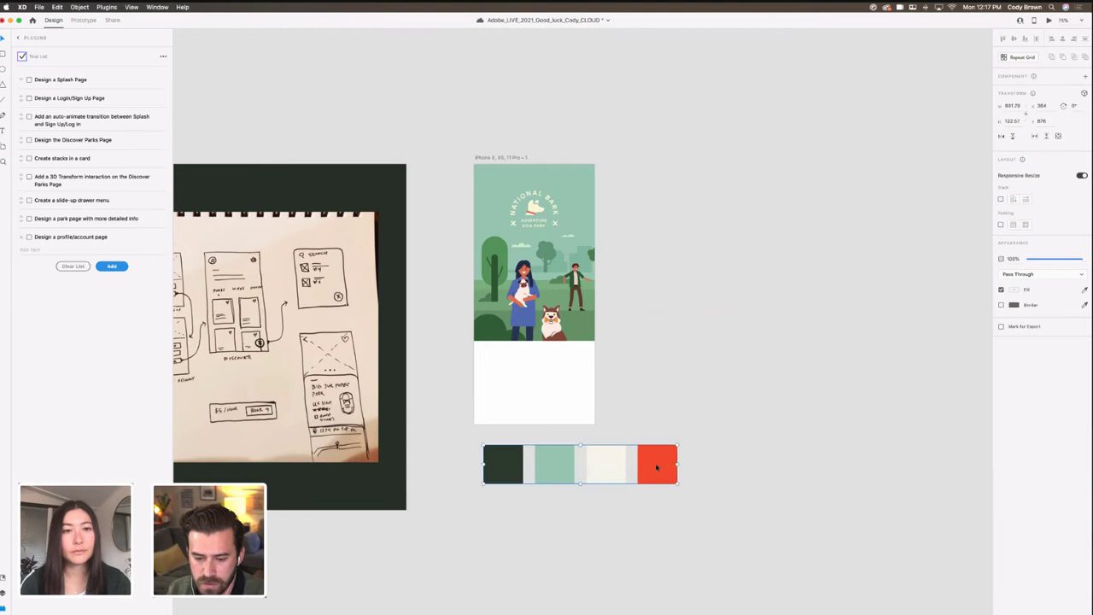
Step: Add the four swatch colors to the document assets and delete the swatches from the pasteboard
left_click(3, 592)
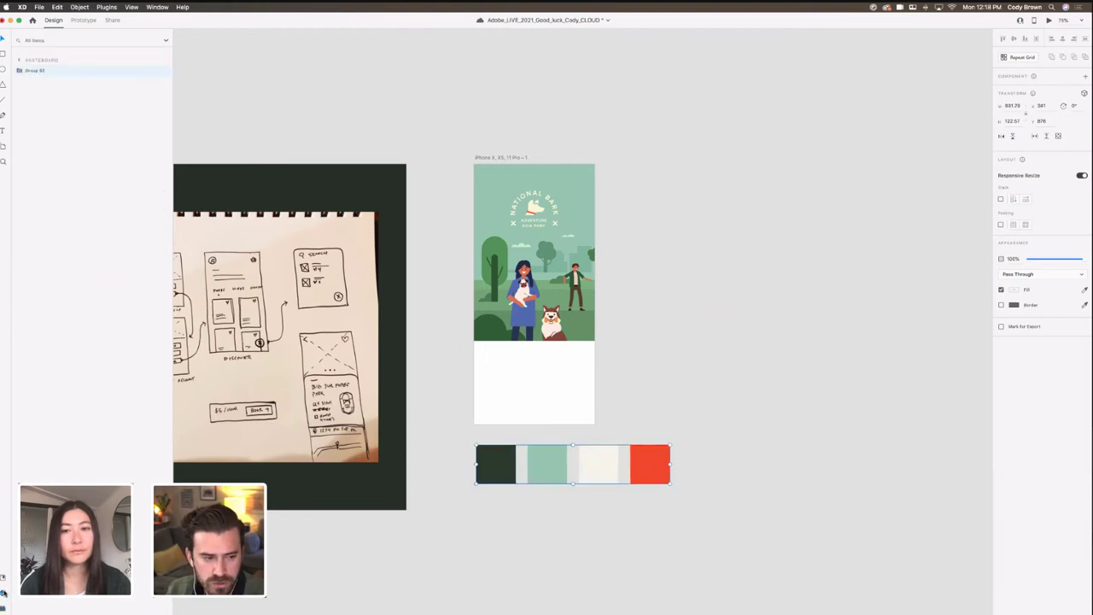
left_click(2, 579)
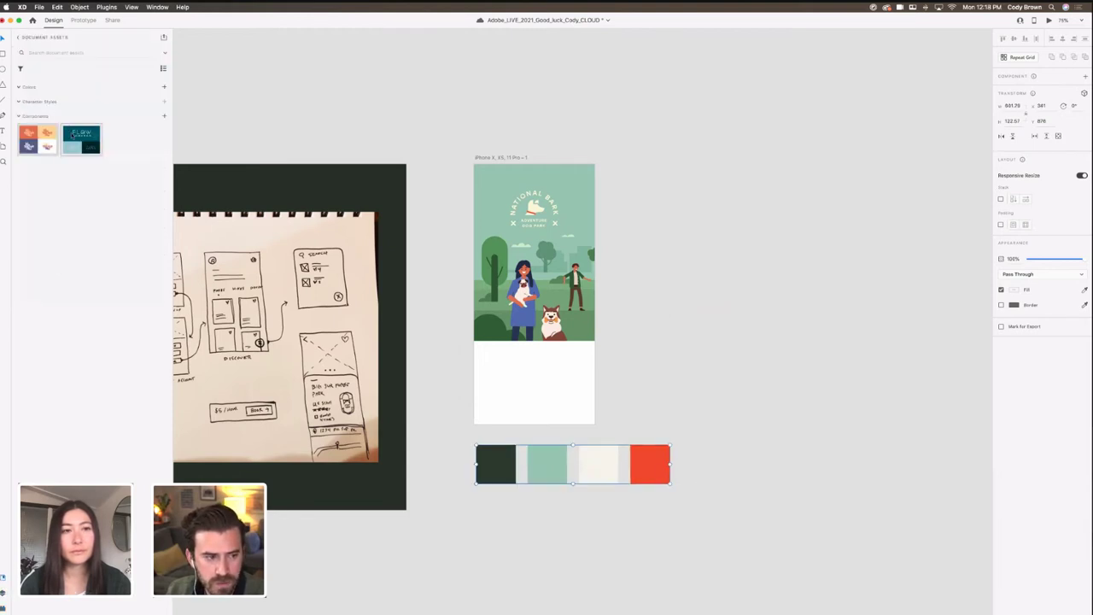
left_click(165, 88)
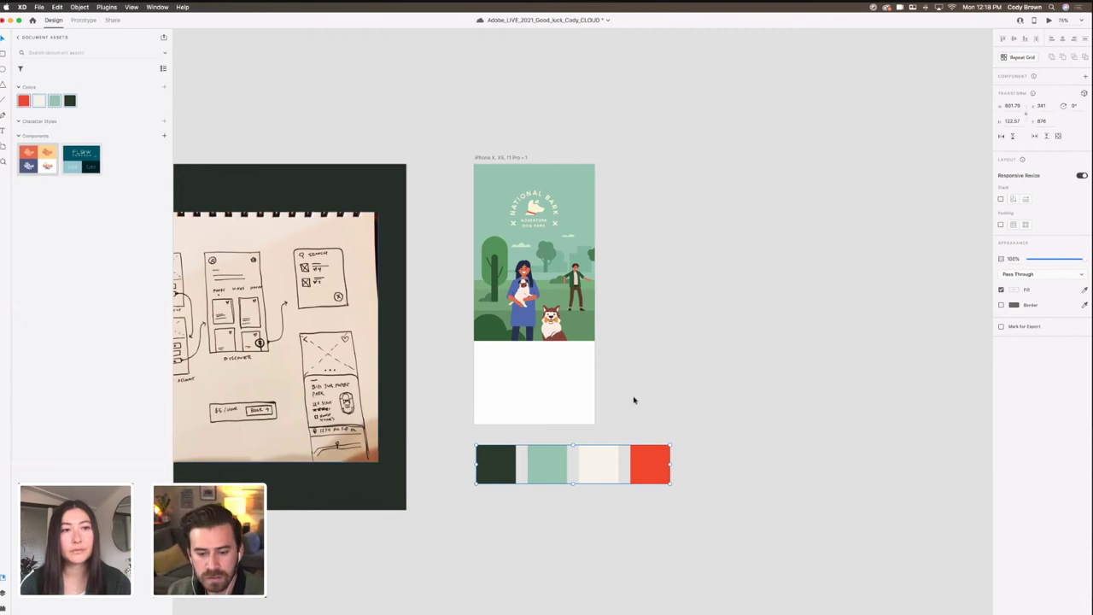
left_click(644, 440)
left_click(653, 459)
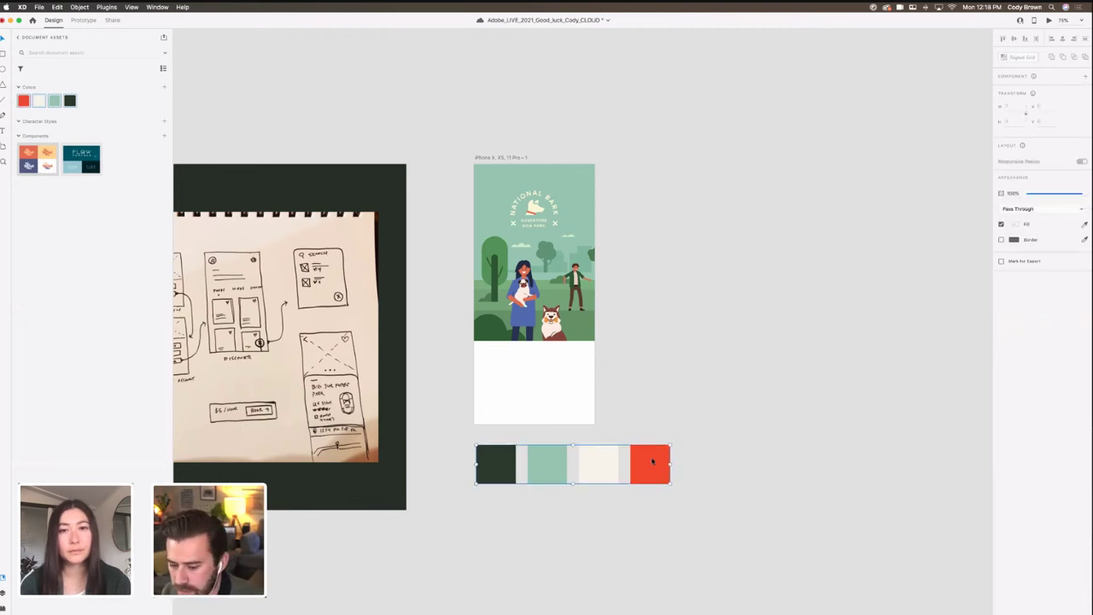
key("Delete")
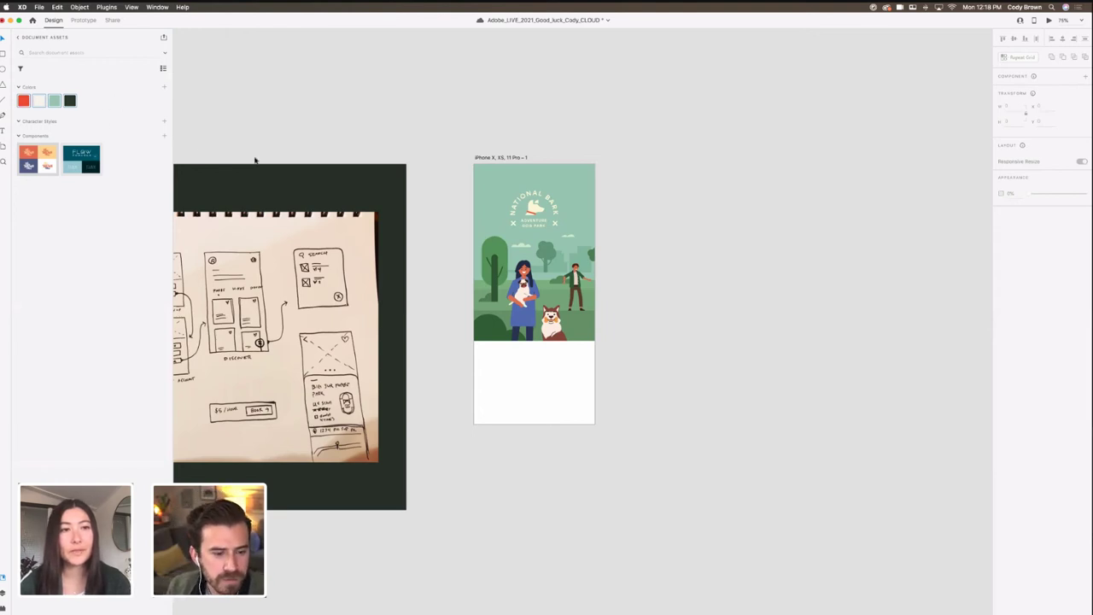
Step: Delete all the presentation slide artboards, keeping only the iPhone artboard
key("super+minus")
key("super+minus")
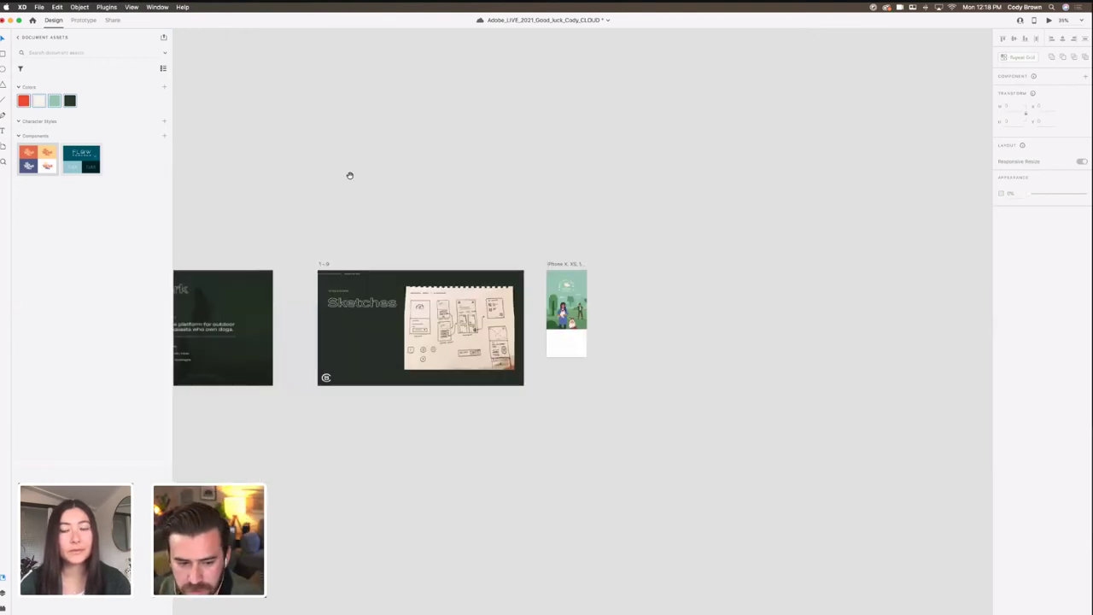
left_click_drag(349, 176, 468, 159)
key("super+minus")
key("super+minus")
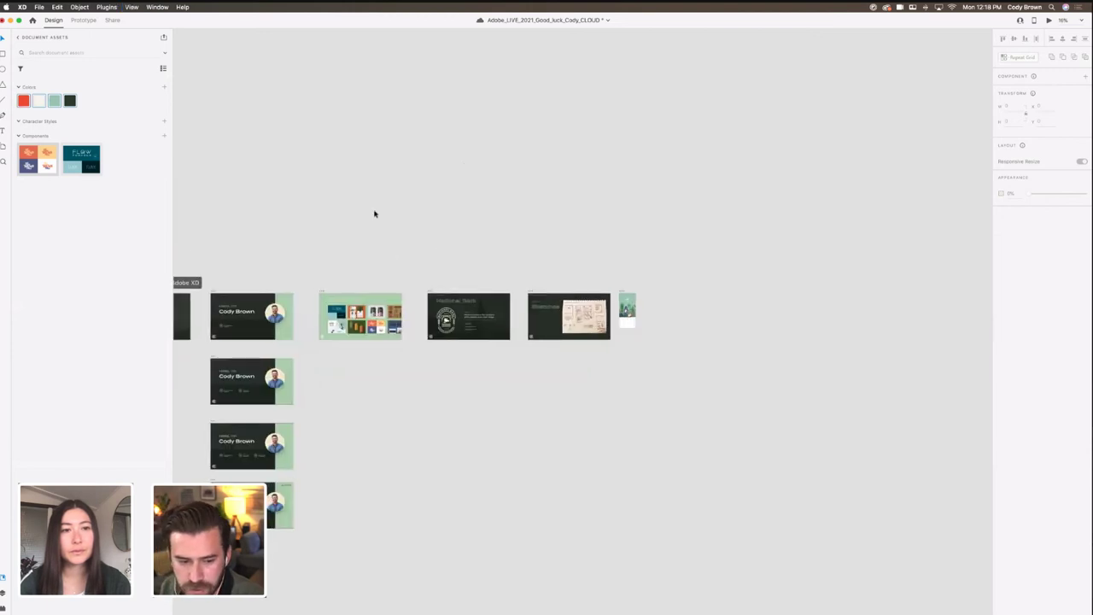
scroll(299, 205, "left", 4)
left_click_drag(232, 196, 712, 487)
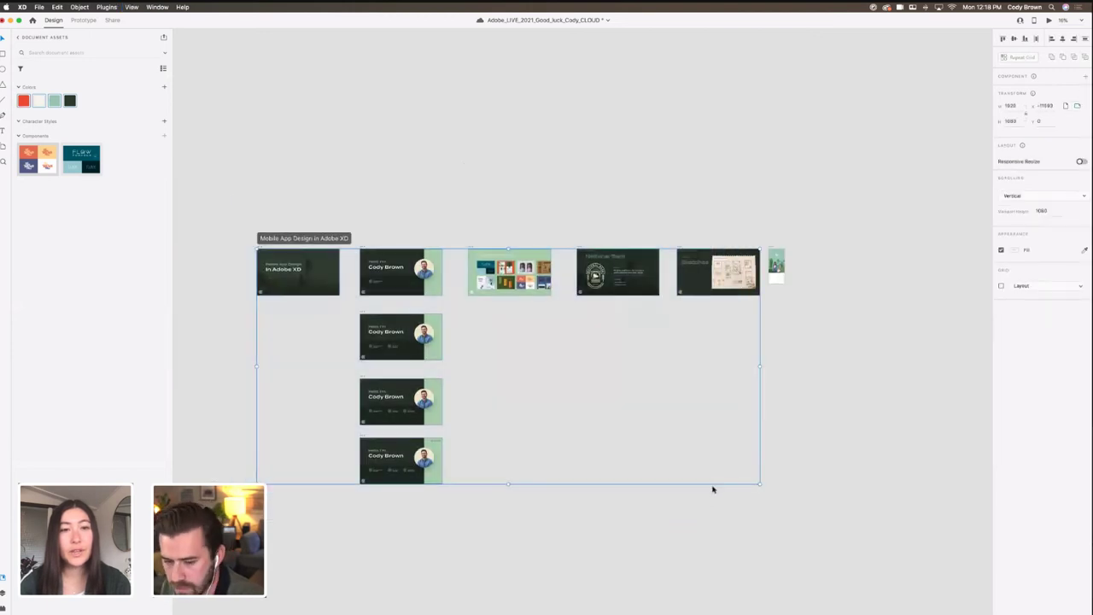
key("Delete")
left_click_drag(715, 395, 564, 415)
key("super+plus")
key("super+plus")
key("super+plus")
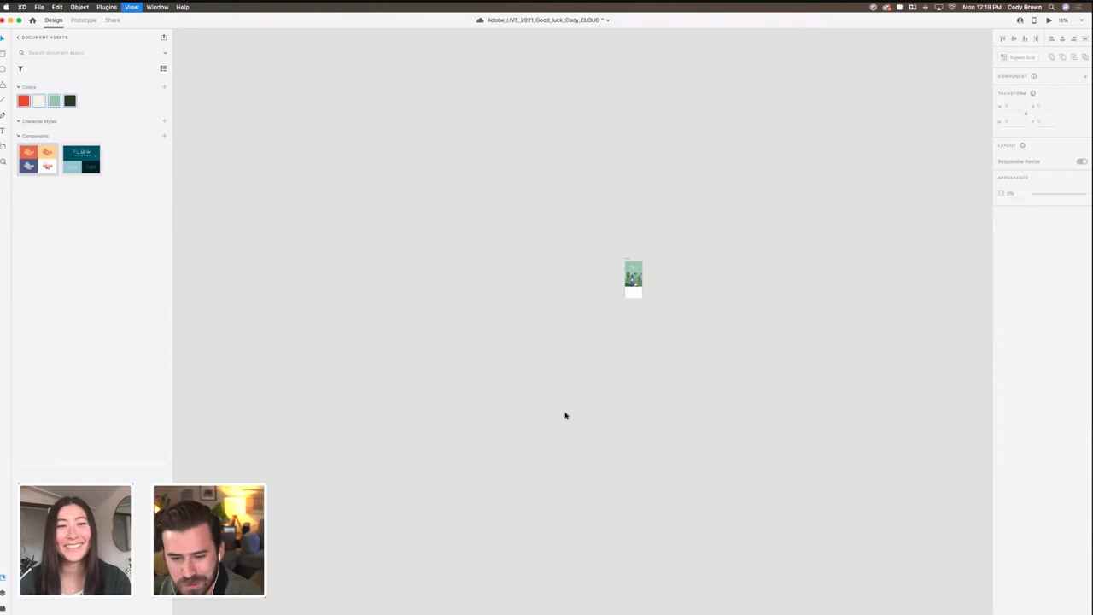
Step: Draw a borderless 375 × 260 px rectangle over the empty area below the illustration on the iPhone artboard
left_click_drag(655, 294, 603, 371)
key("super+plus")
key("super+plus")
key("super+plus")
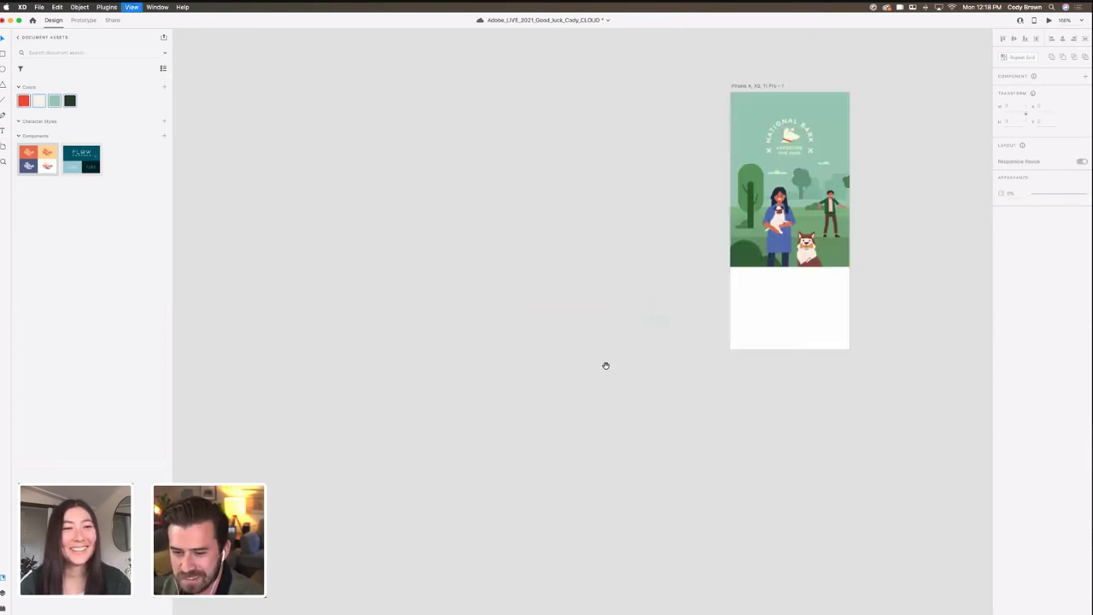
left_click_drag(673, 352, 498, 453)
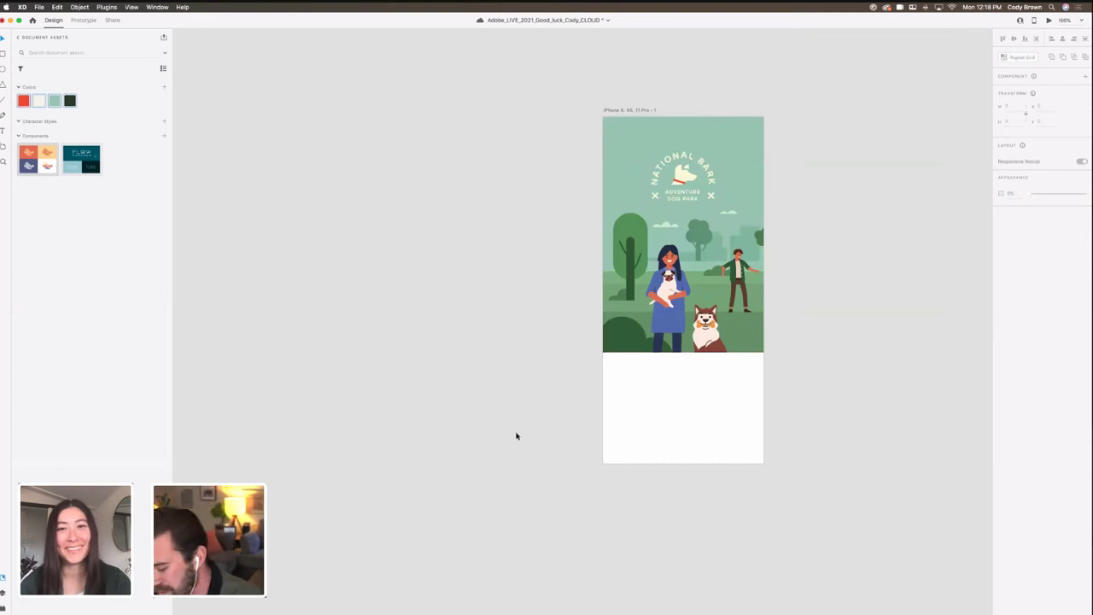
scroll(575, 395, "up", 5)
scroll(490, 401, "right", 3)
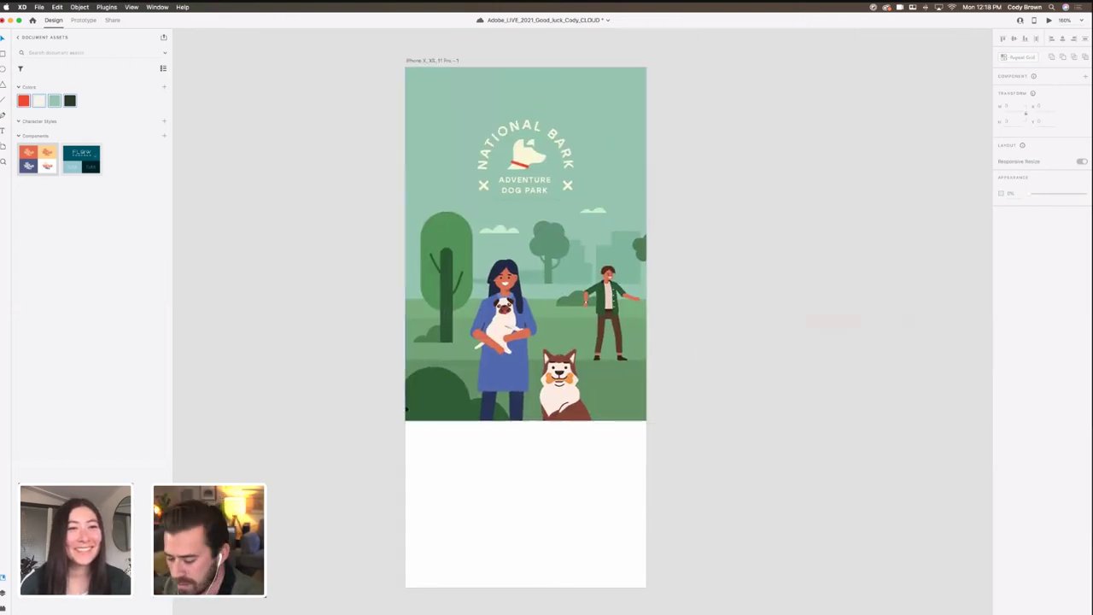
key("super+minus")
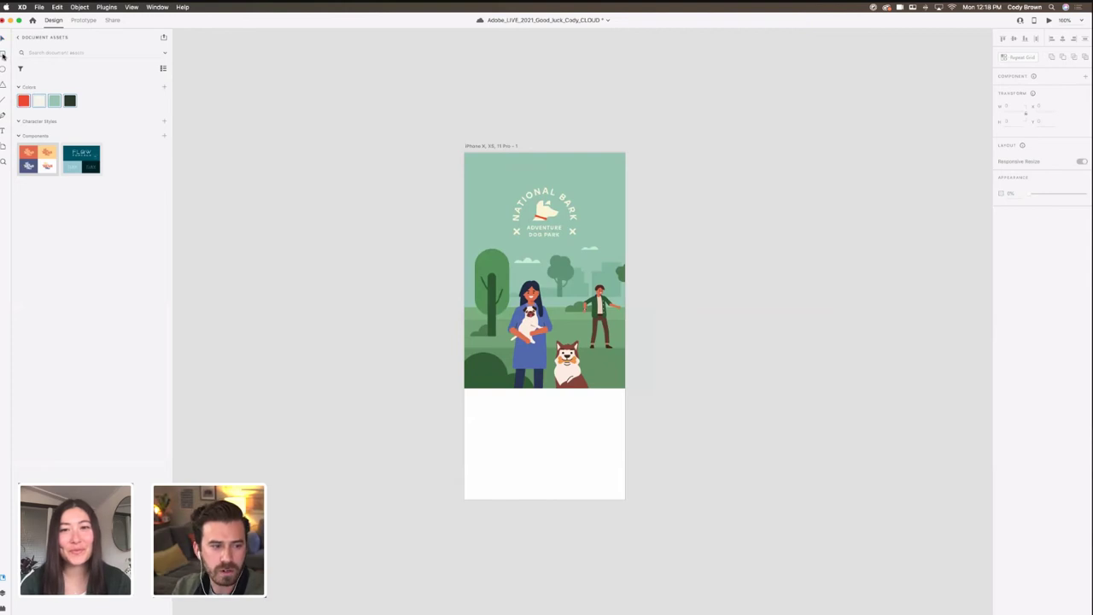
left_click(2, 595)
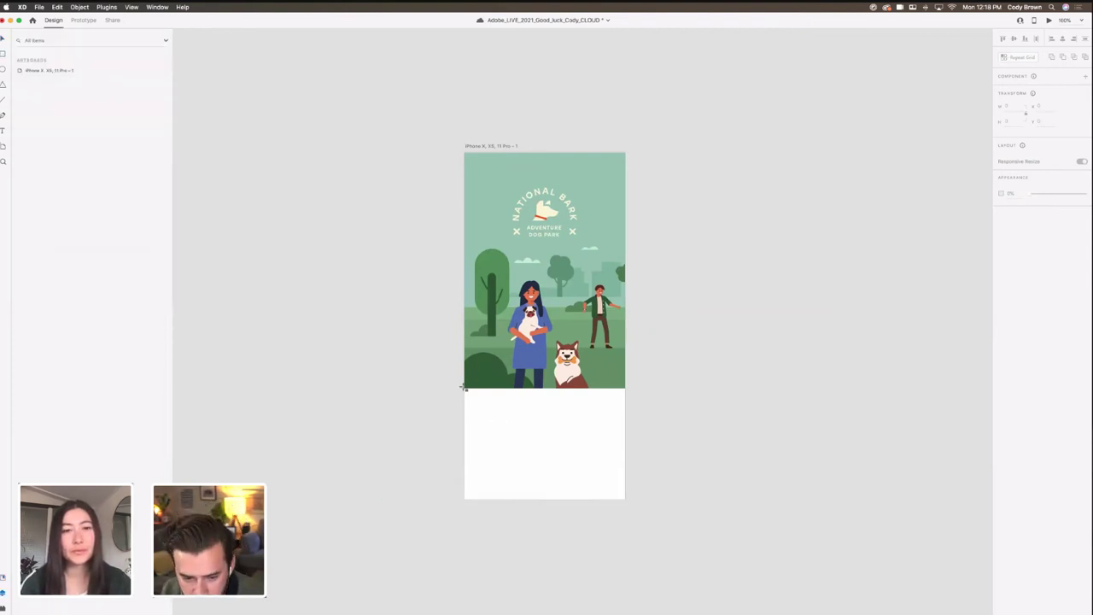
mouse_move(467, 389)
left_mouse_down()
mouse_move(541, 458)
mouse_move(626, 499)
left_mouse_up()
left_click(1002, 293)
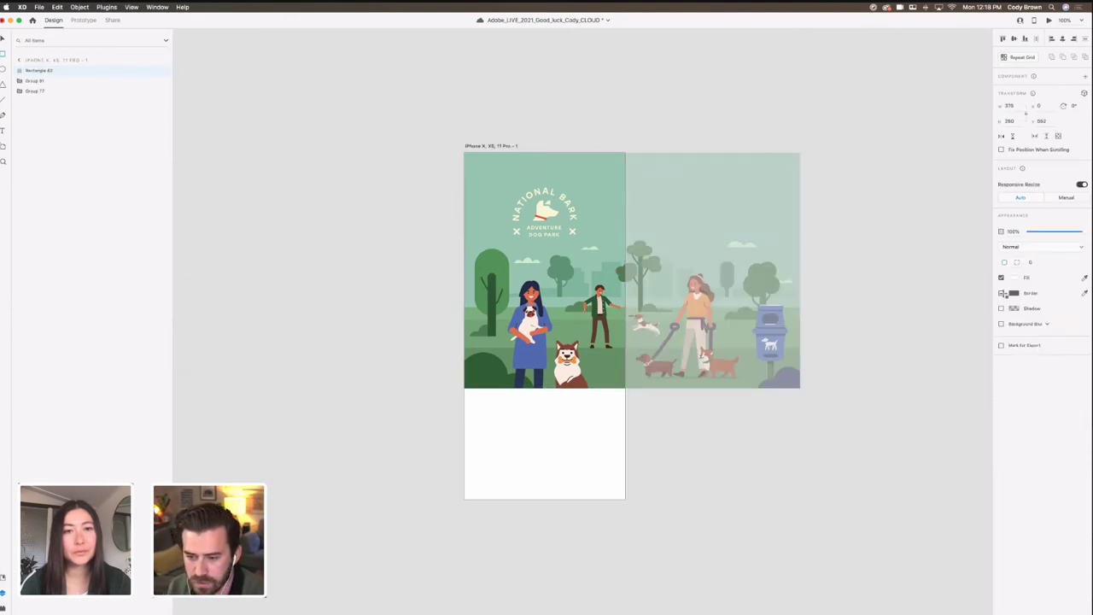
Step: Fill the new rectangle with the dark green color from the document assets
key("super+shift+y")
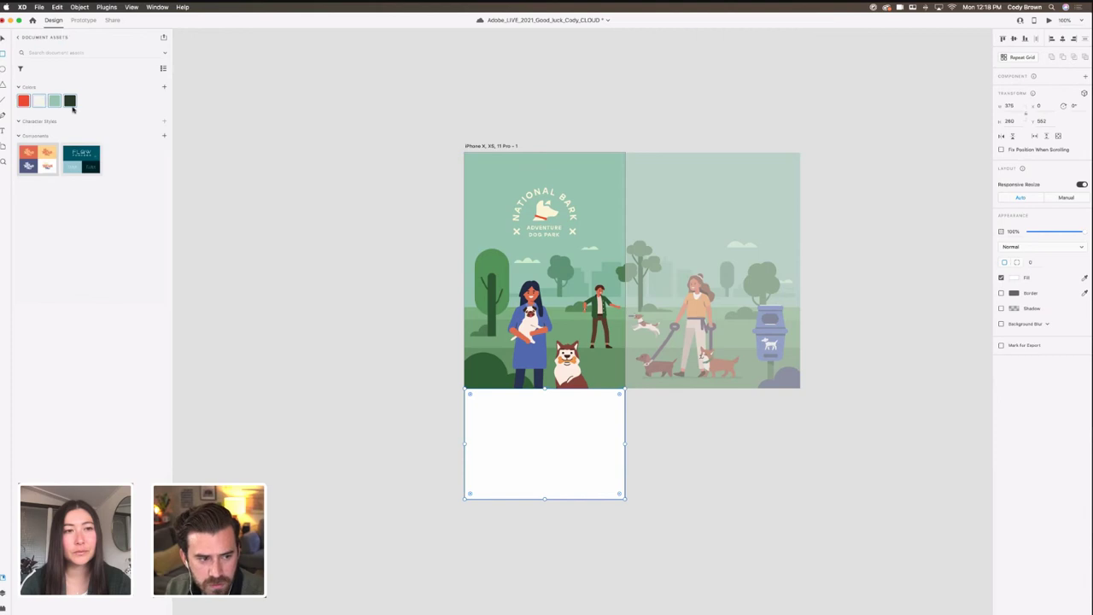
left_click(73, 103)
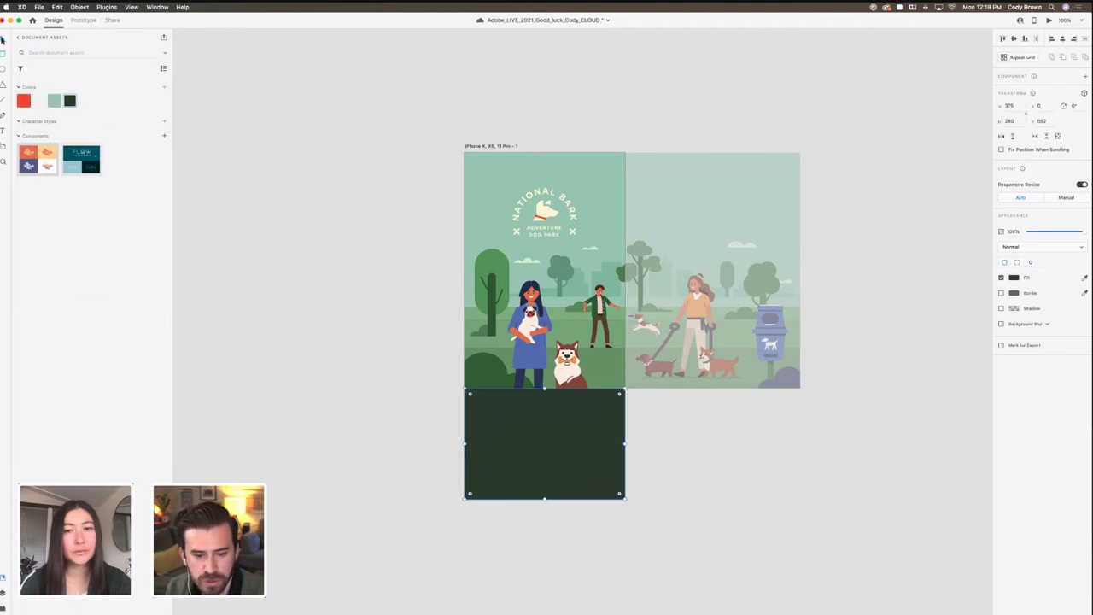
left_click(407, 330)
Step: Nudge the illustration up slightly, extend the dark green rectangle's top edge to a height of 281 px, and save the document
left_click(541, 407)
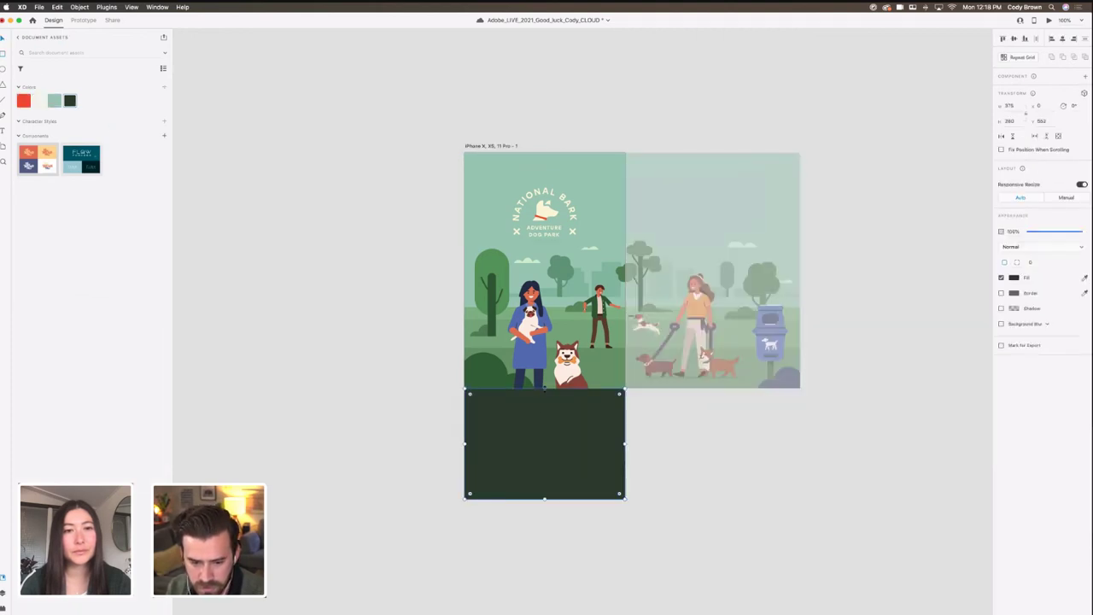
left_click(566, 368)
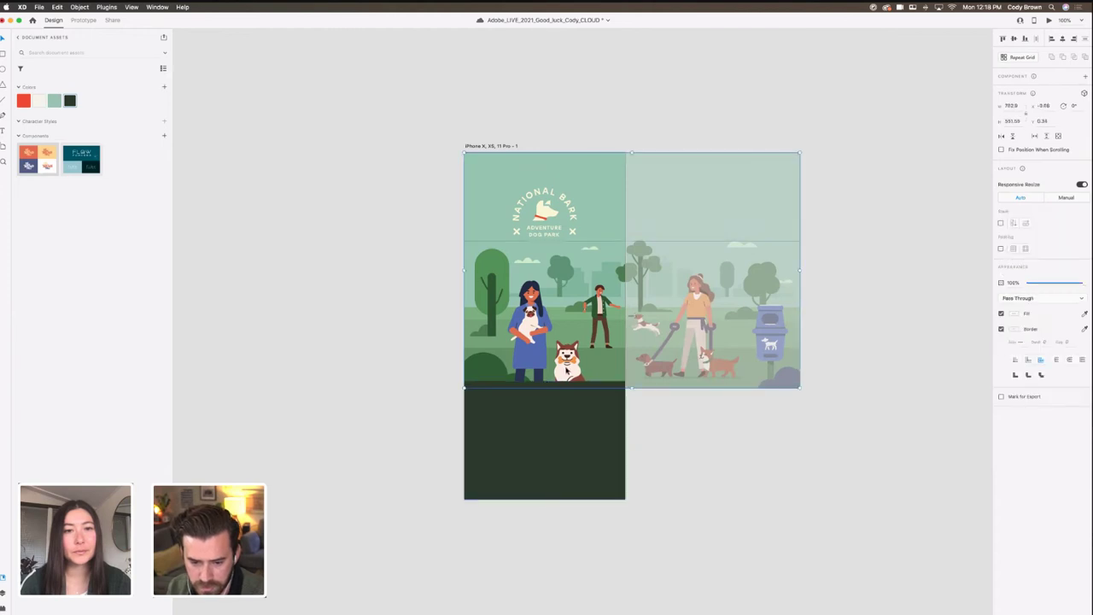
left_click_drag(577, 372, 545, 380)
left_click(548, 391)
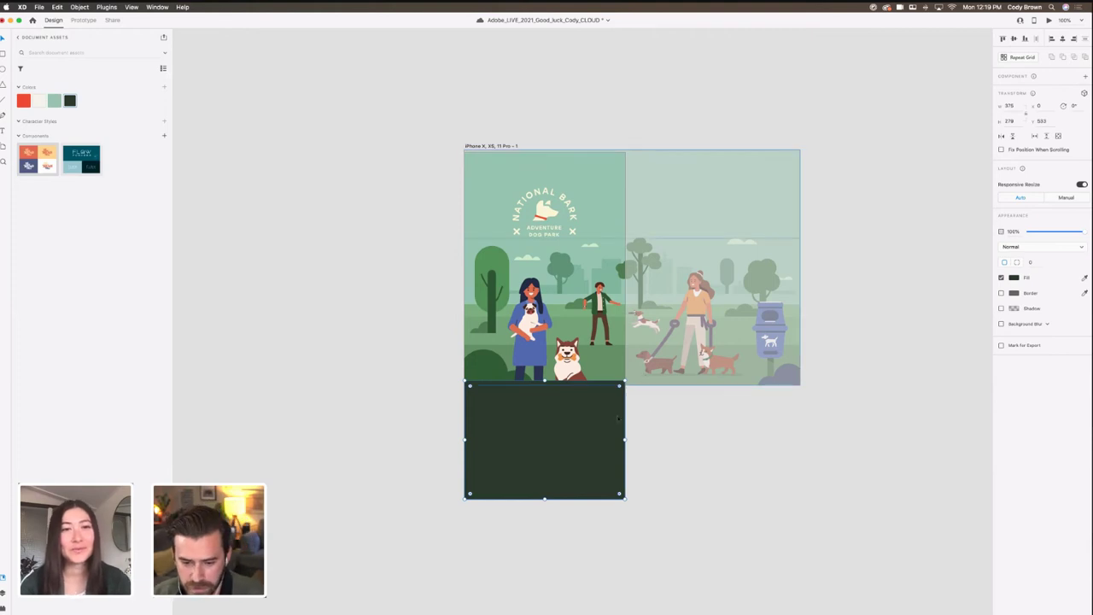
left_click_drag(545, 379, 545, 379)
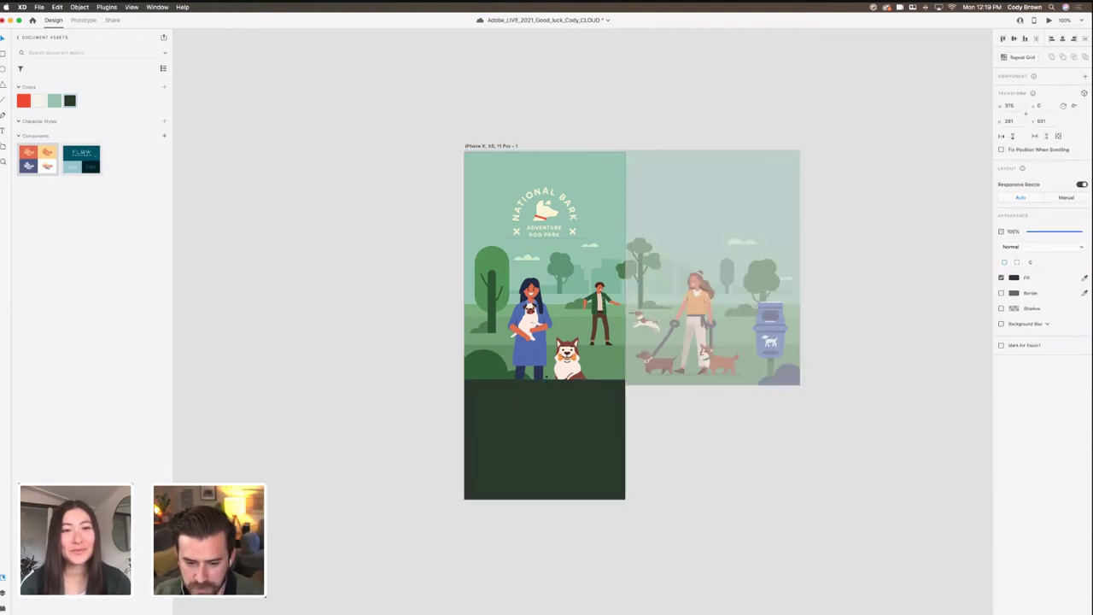
left_click(690, 434)
scroll(693, 425, "down", 1)
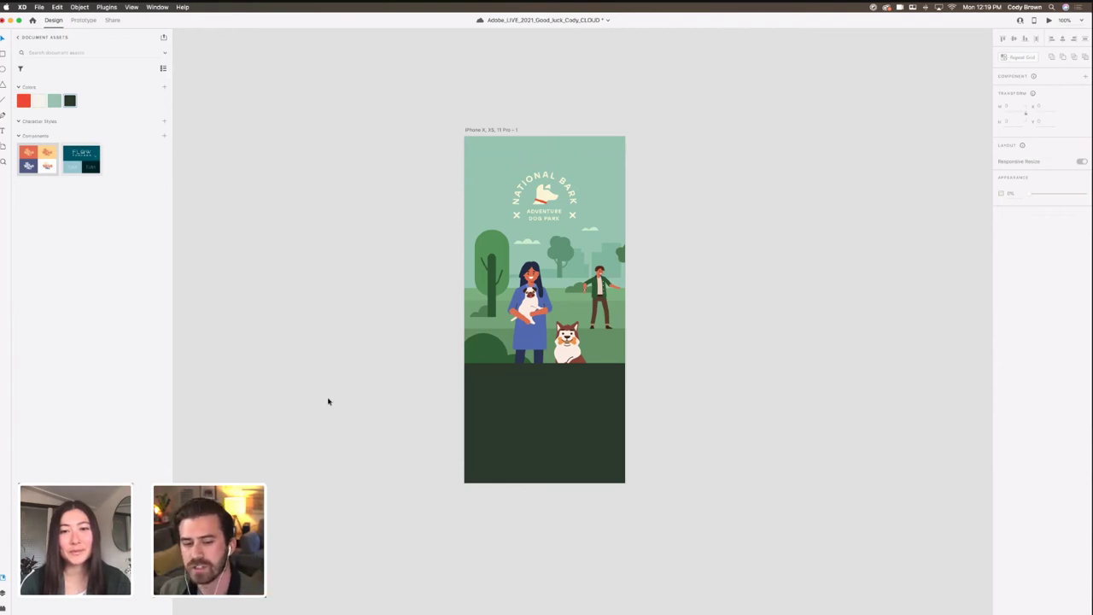
key("super+s")
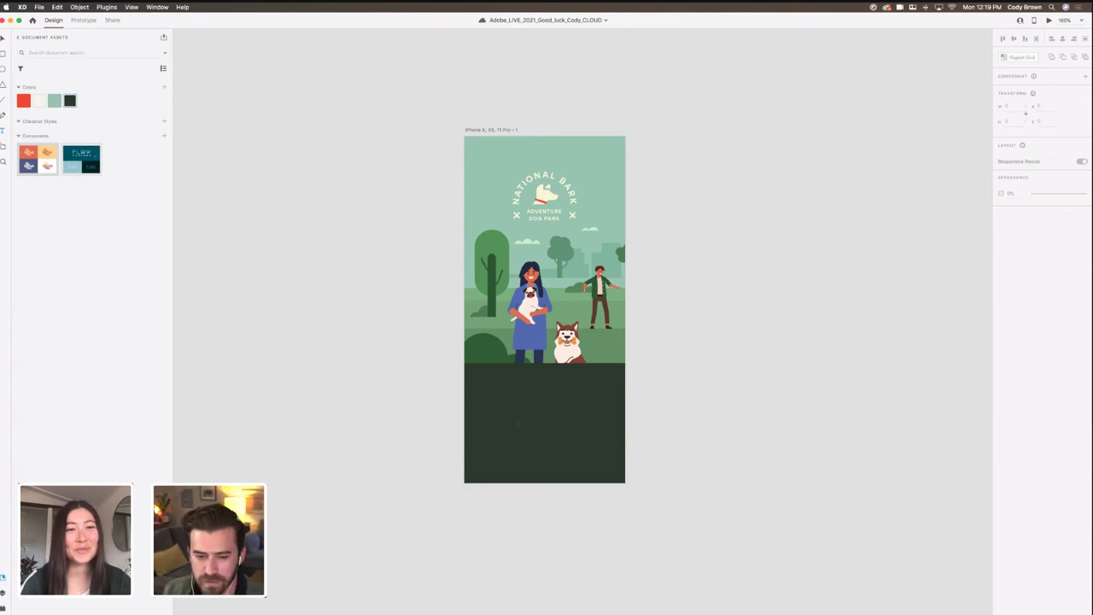
Step: Create a text box about 248 px wide on the dark green panel, using the Stolzl font and the off-white document color
left_click_drag(482, 386, 586, 448)
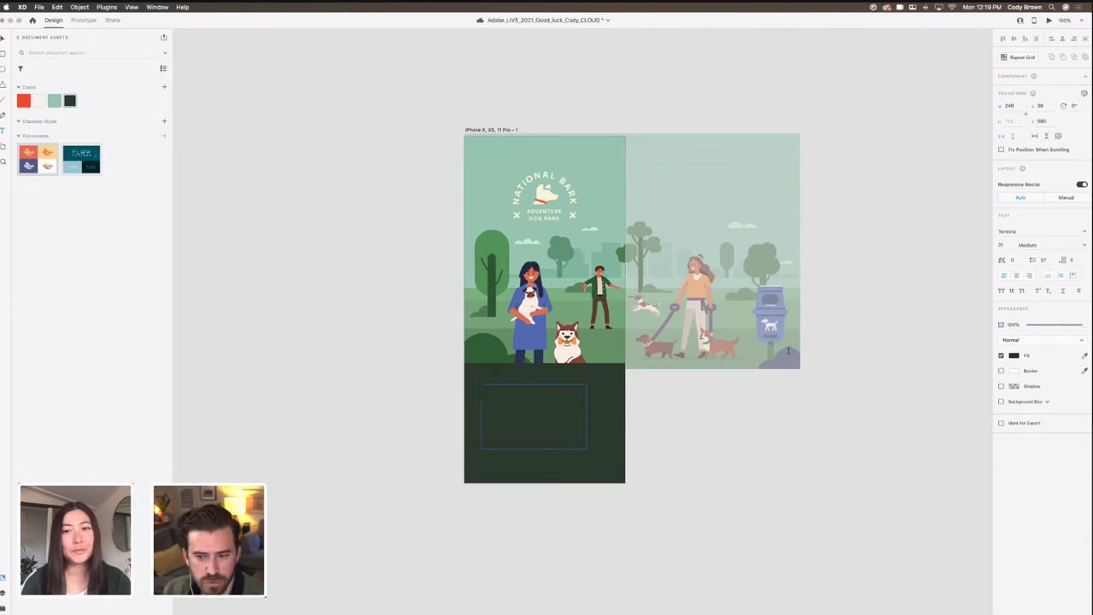
left_click(1033, 233)
type("Stolzl")
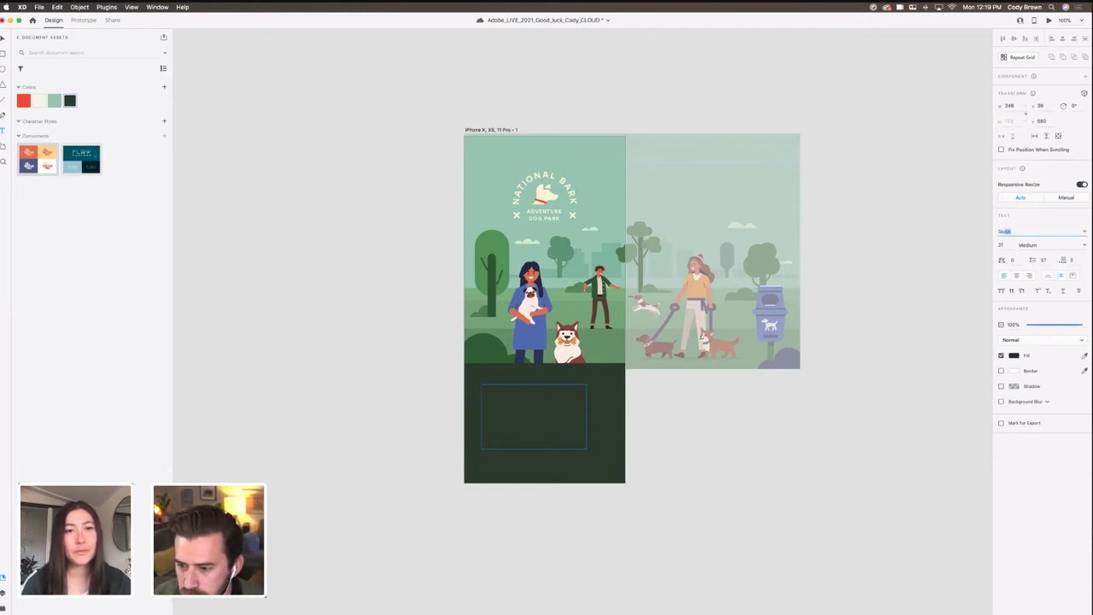
key("Return")
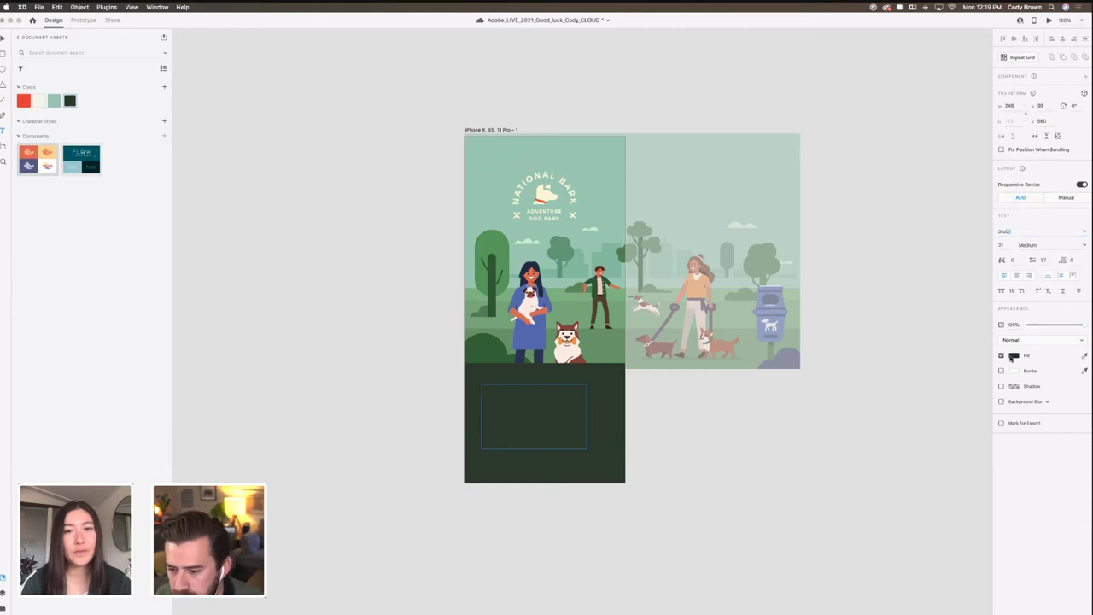
left_click(1013, 356)
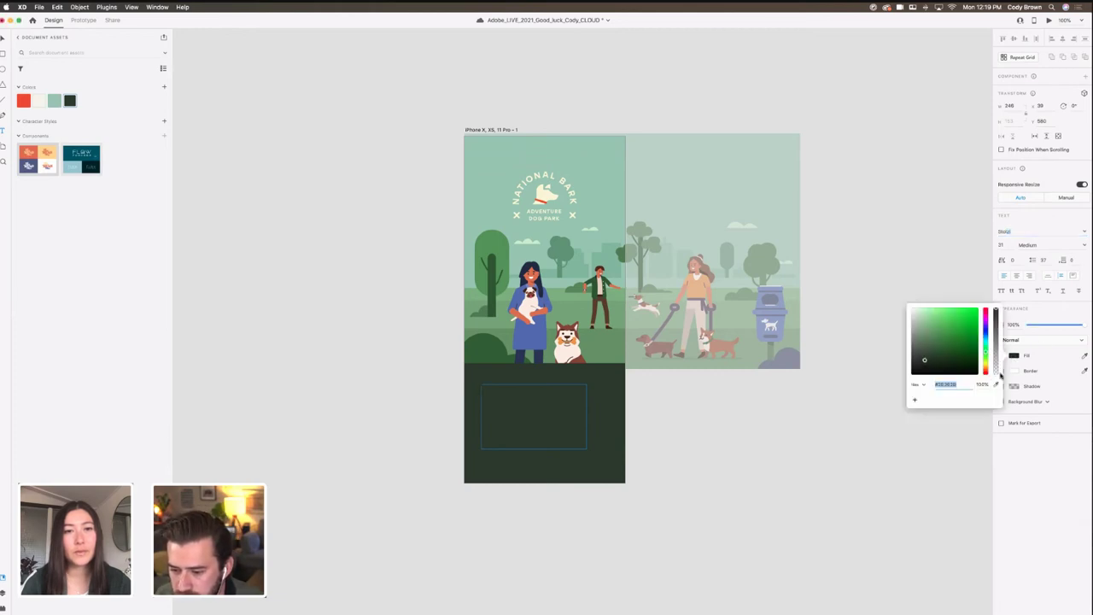
left_click(38, 101)
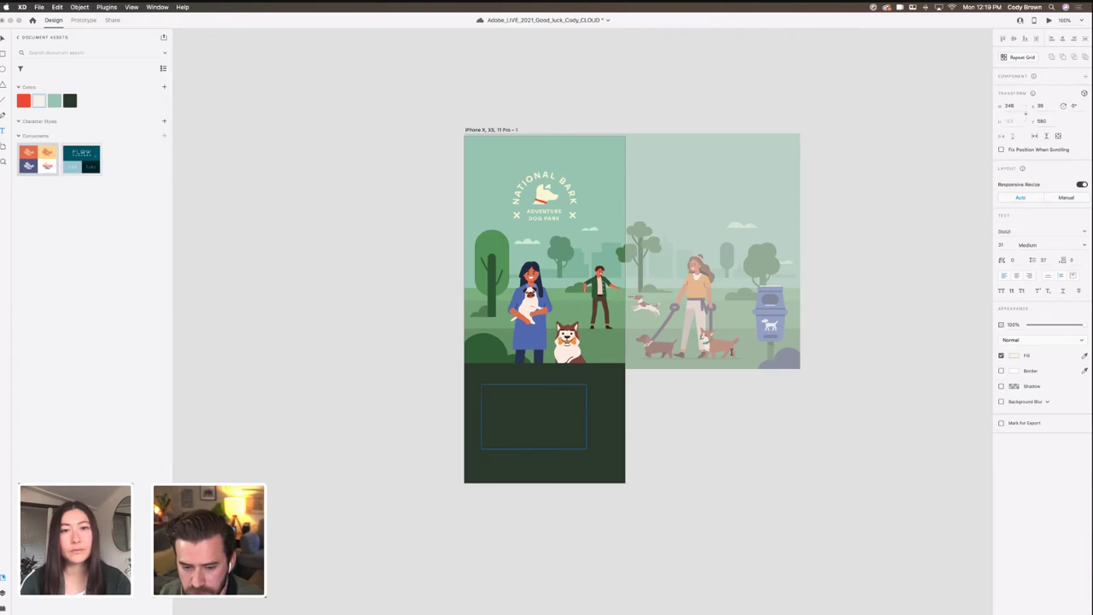
key("super+s")
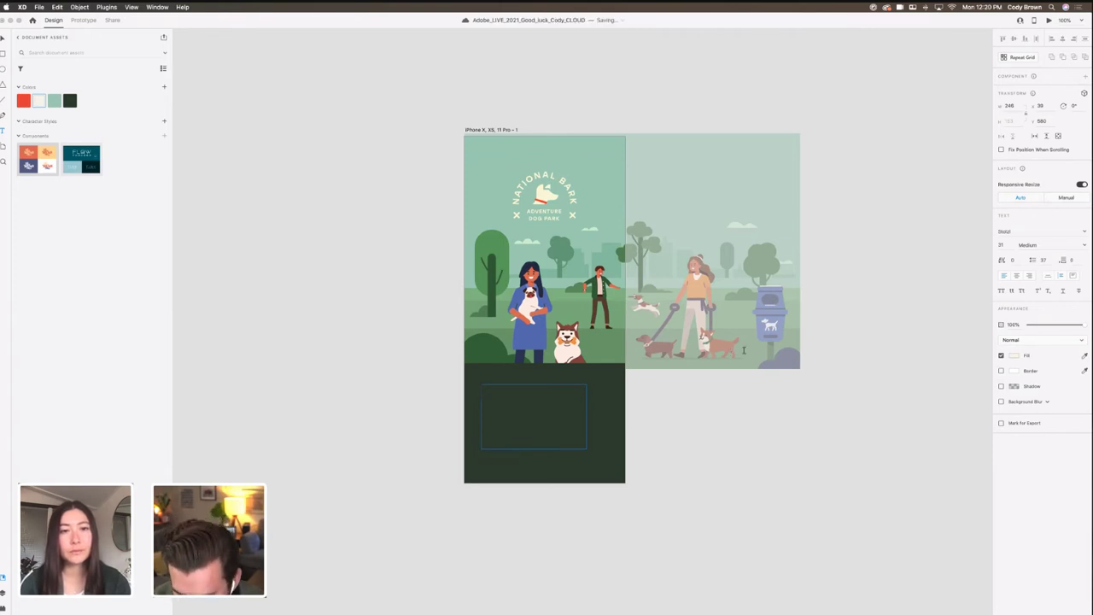
Step: Enter the headline "Hike with peace of mind" in the text box
type("H")
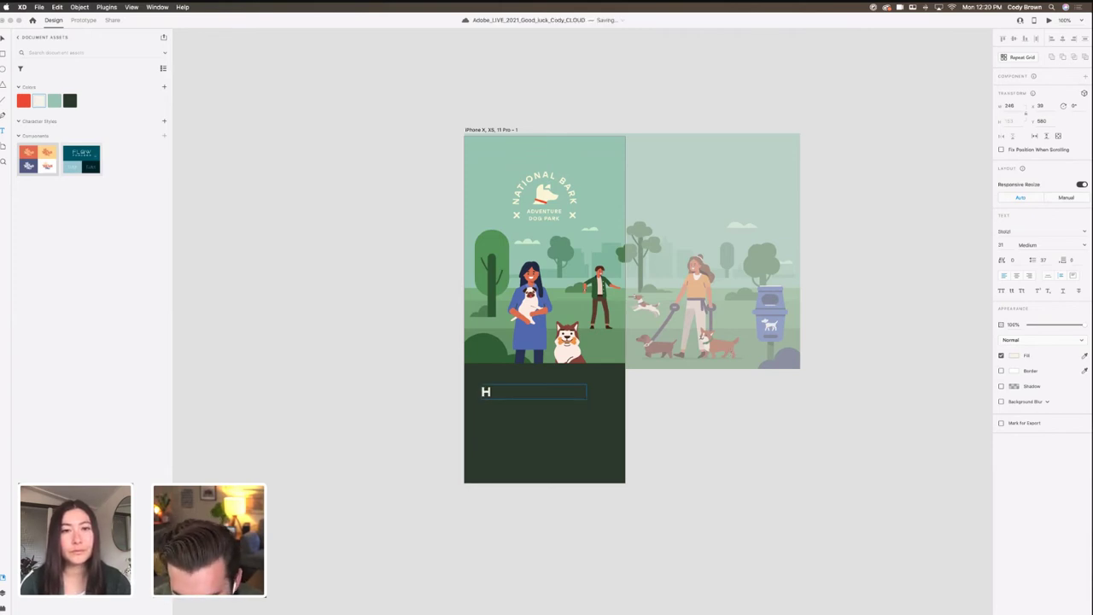
type("ike with peace of mind")
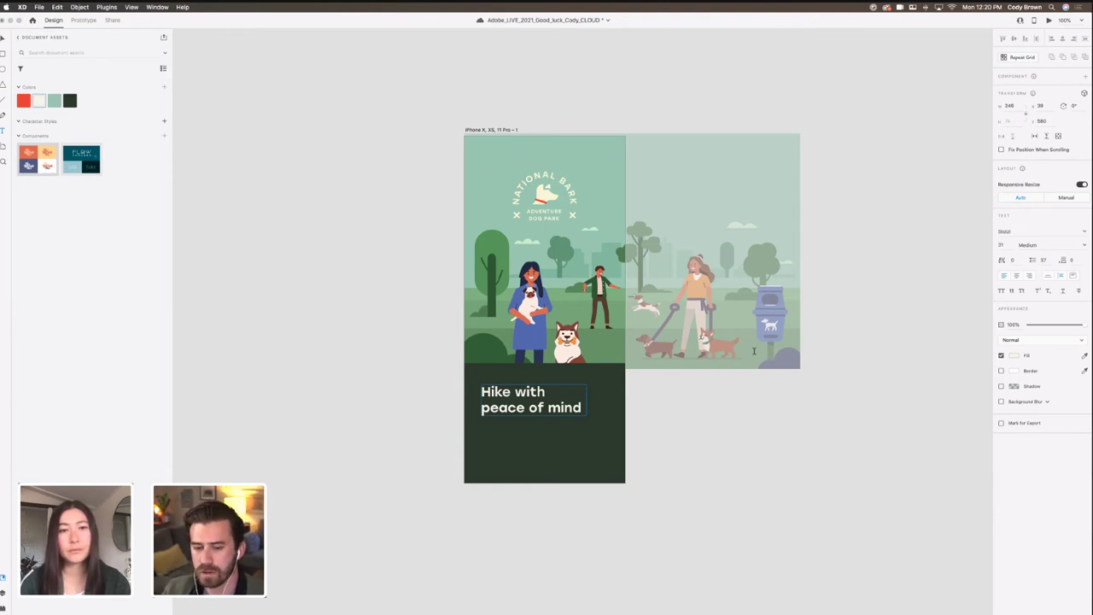
key("Escape")
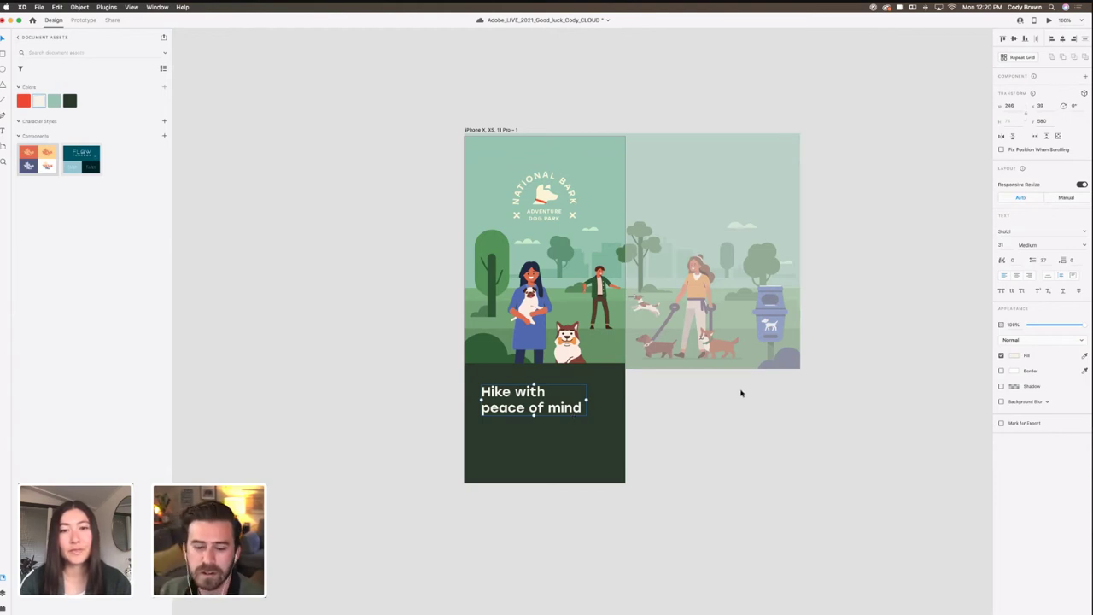
Step: Try a wider text box for the headline, undo it, and move the headline up slightly to Y 575
left_click_drag(586, 399, 595, 399)
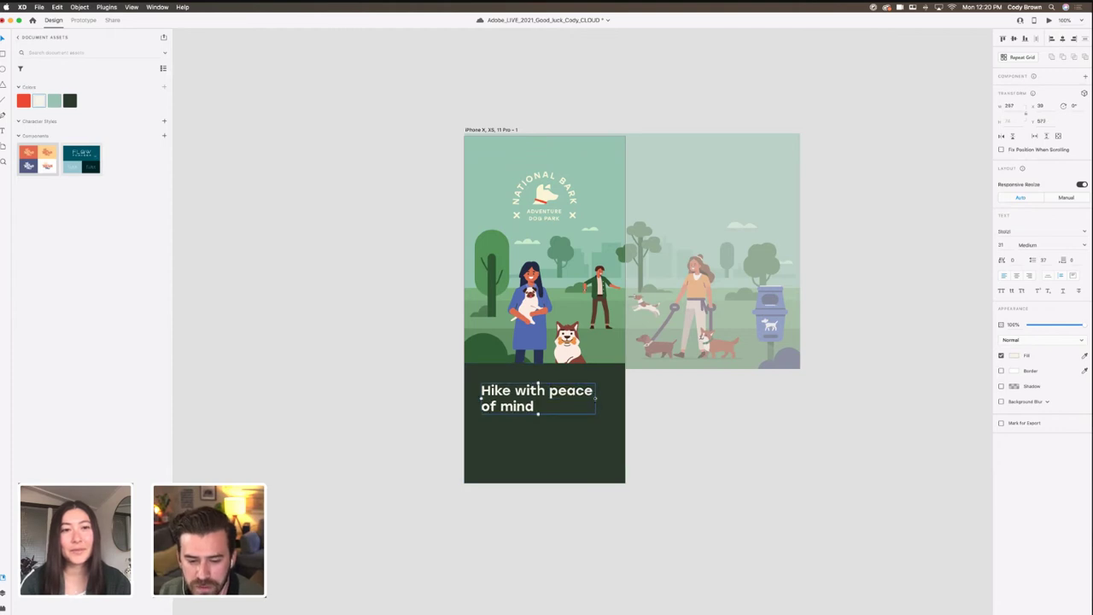
key("super+z")
left_click(647, 423)
left_click_drag(544, 414, 544, 411)
Step: Set the headline to Regular weight at size 38 and widen its text box to about 293 px
left_click(1003, 245)
type("30")
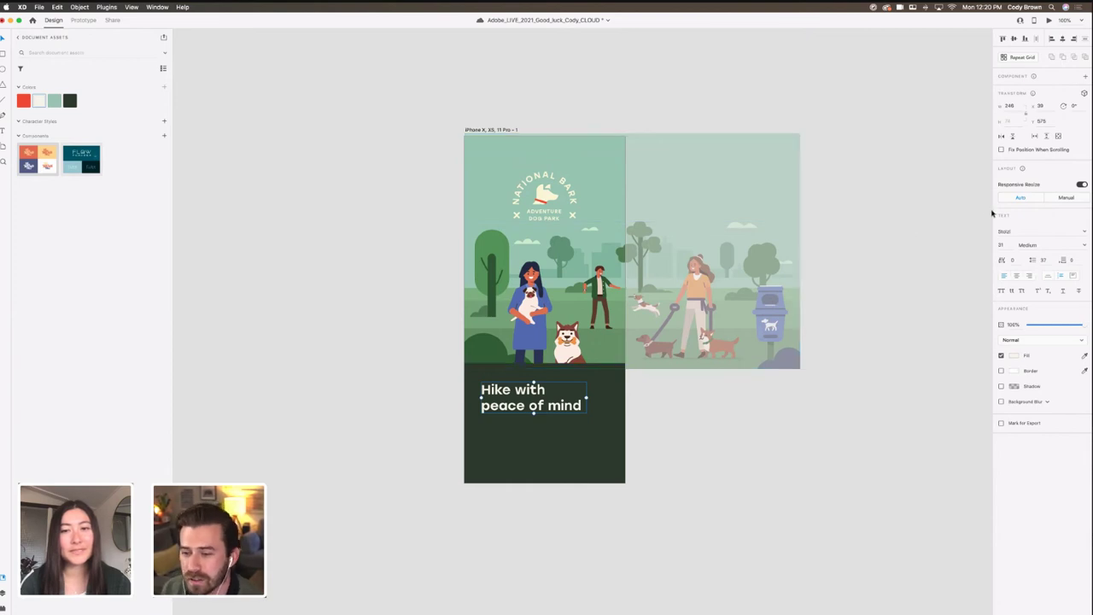
left_click(1081, 248)
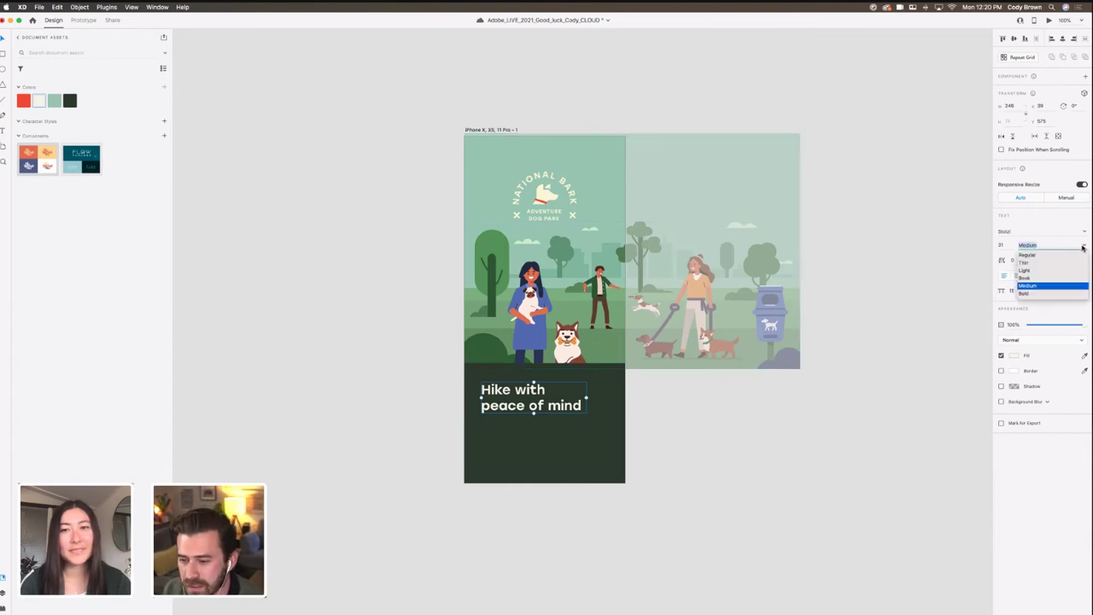
left_click(1036, 257)
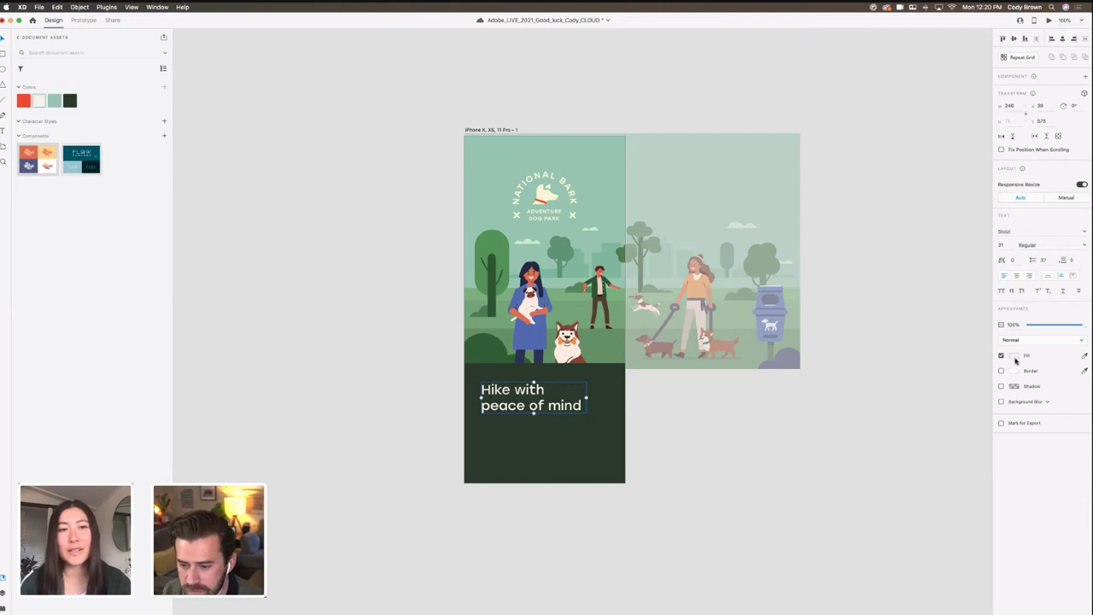
left_click(1002, 245)
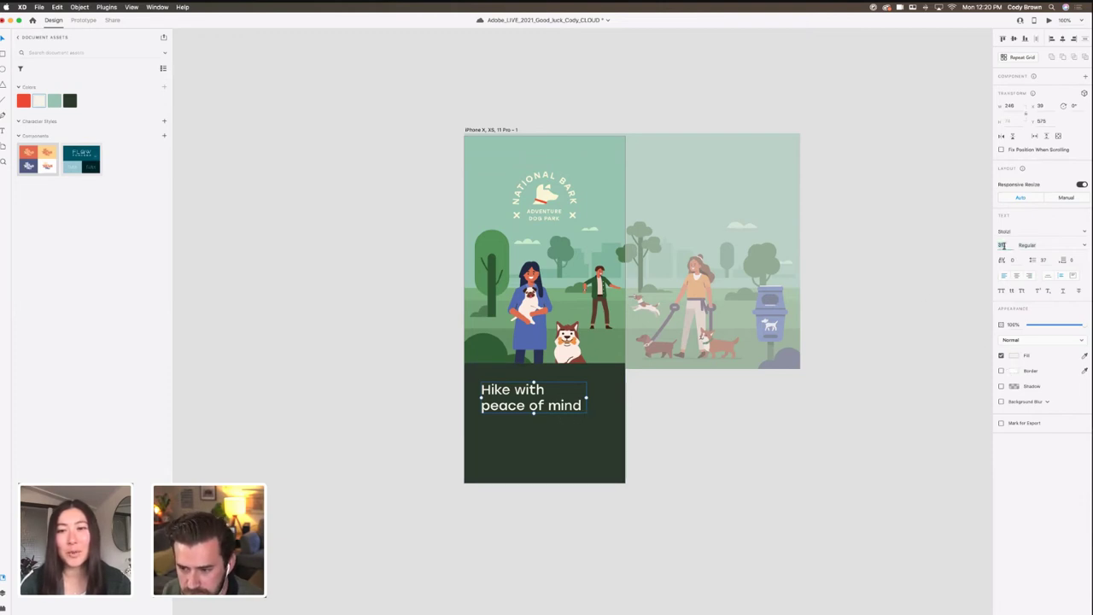
type("38")
key("Return")
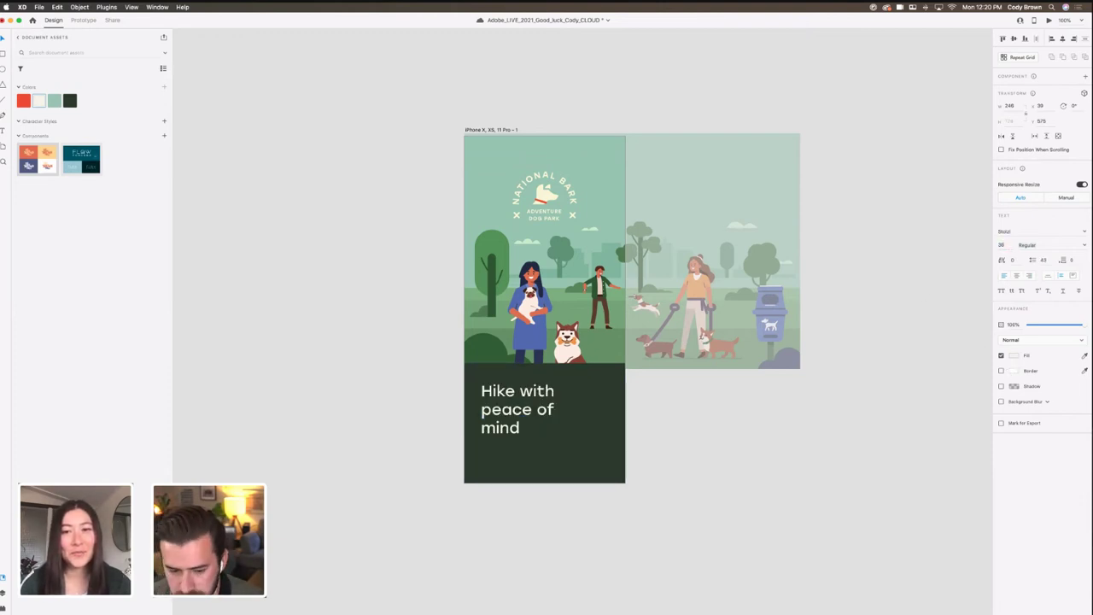
left_click_drag(588, 410, 606, 411)
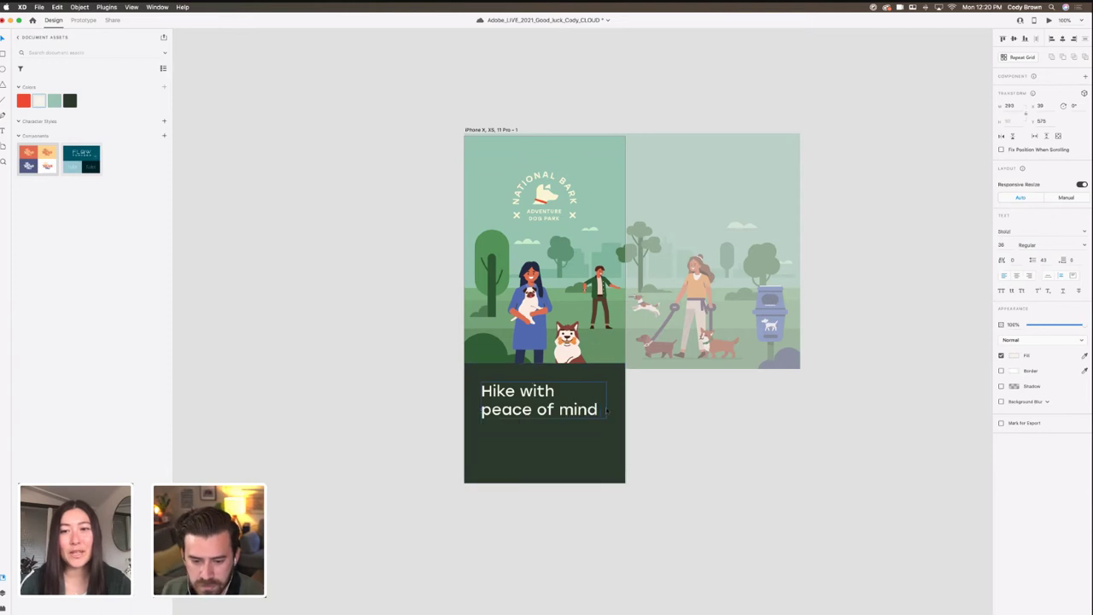
Step: Narrow the headline's text box to 284 px and position it at Y 575 on the dark green panel
left_click(442, 354)
left_click(494, 345)
left_click(539, 409)
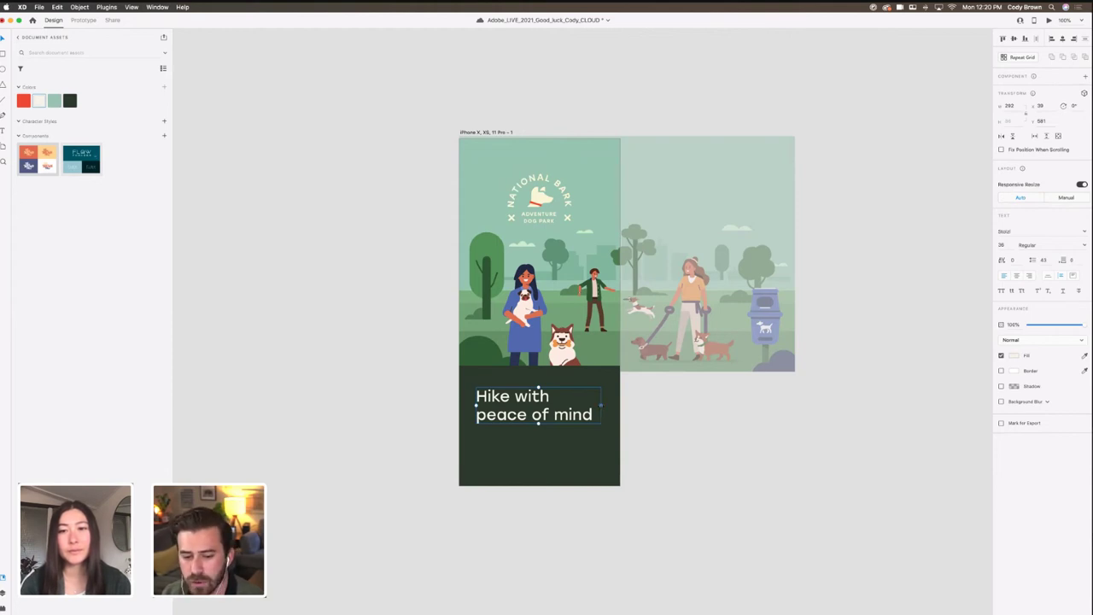
left_click_drag(600, 405, 598, 406)
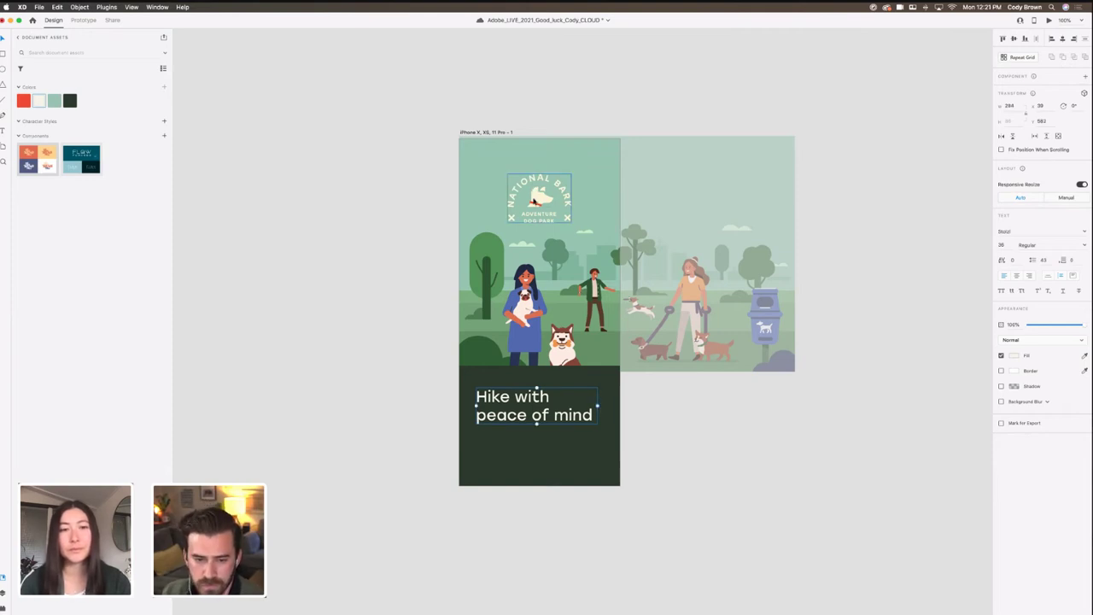
left_click(536, 203)
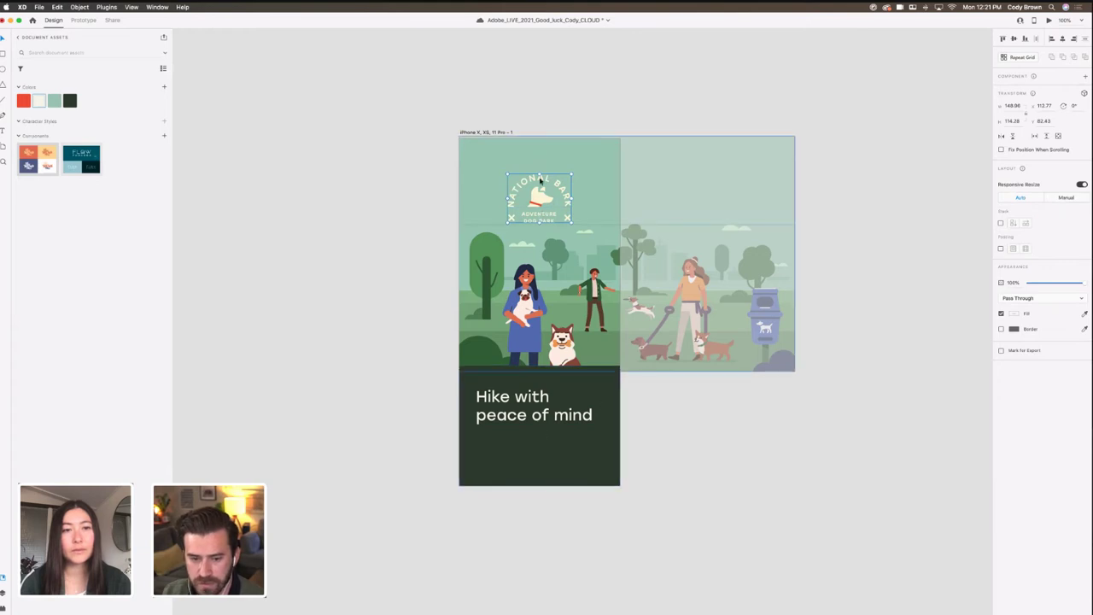
left_click(534, 408)
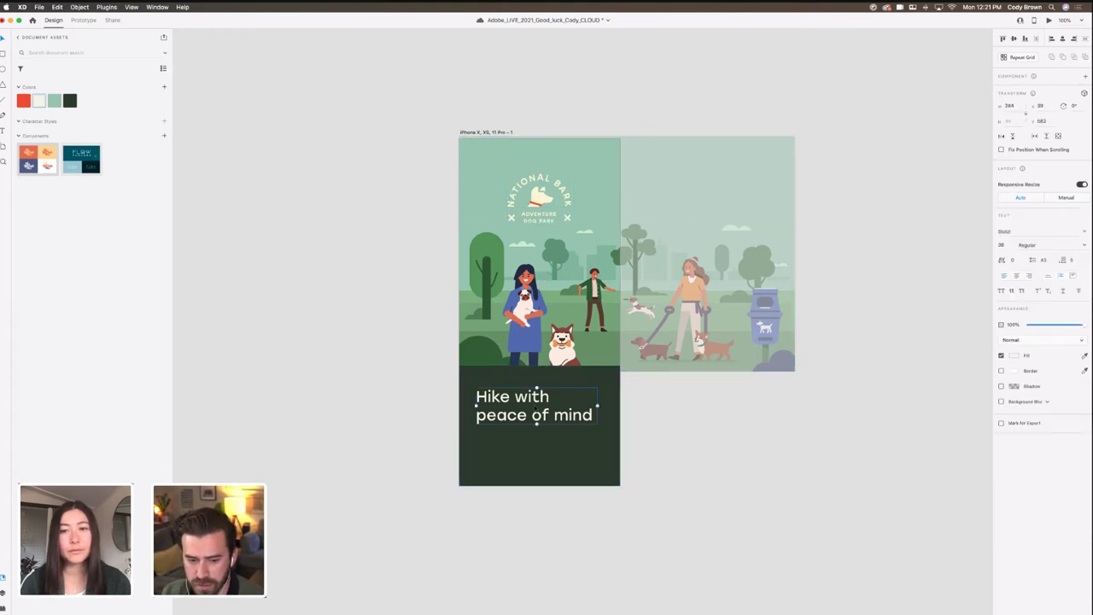
left_click_drag(536, 408, 535, 405)
key("space")
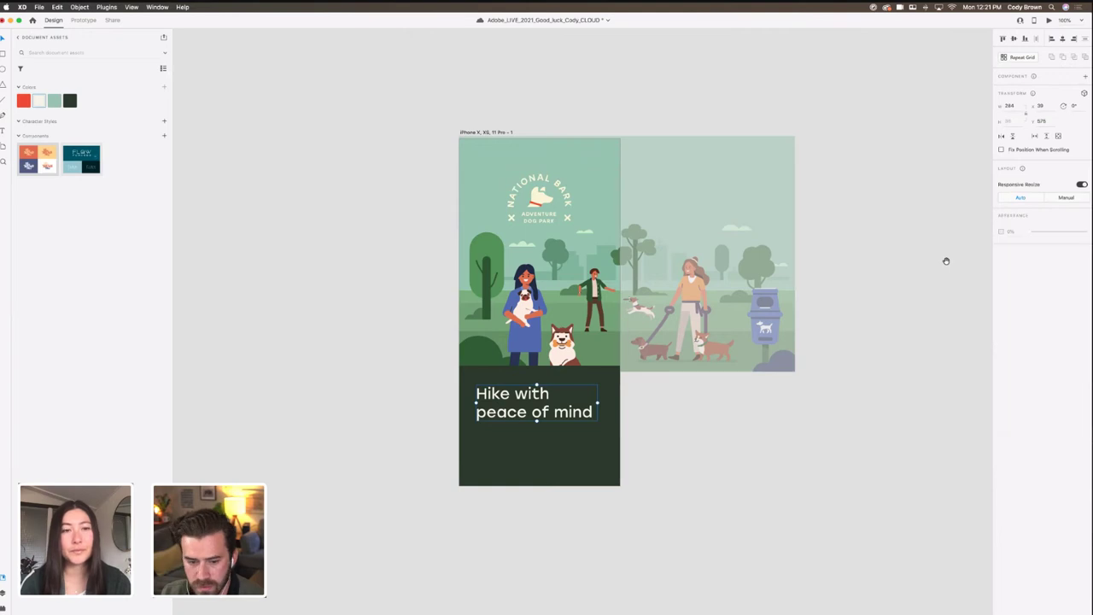
Step: Duplicate the "Hike with peace of mind" headline directly below the original and set the copy's font size to 18
scroll(837, 359, "down", 2)
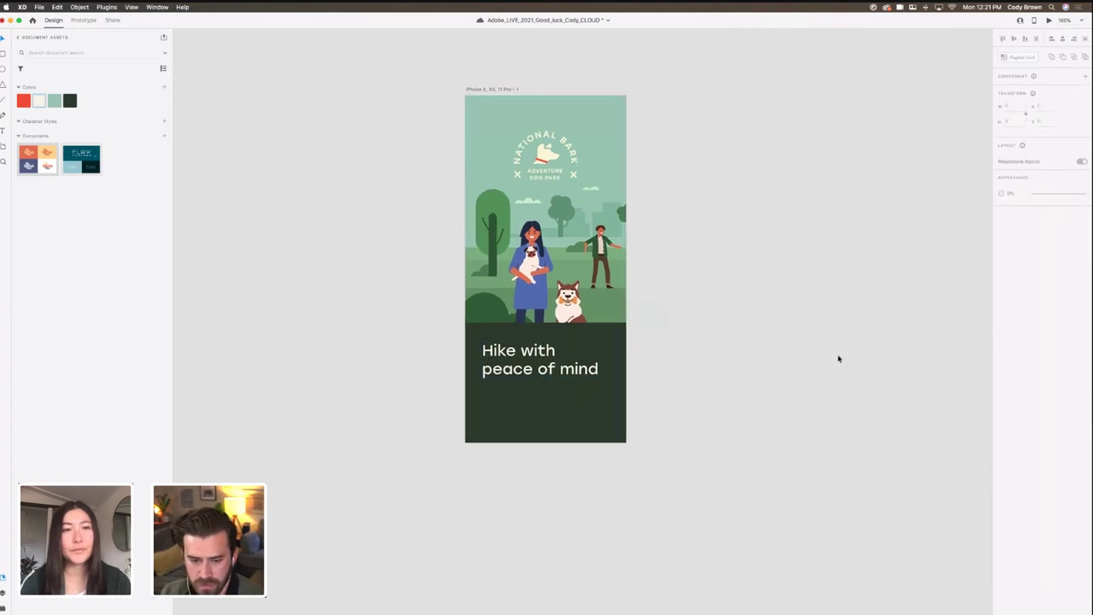
left_click(660, 350)
left_click(592, 370)
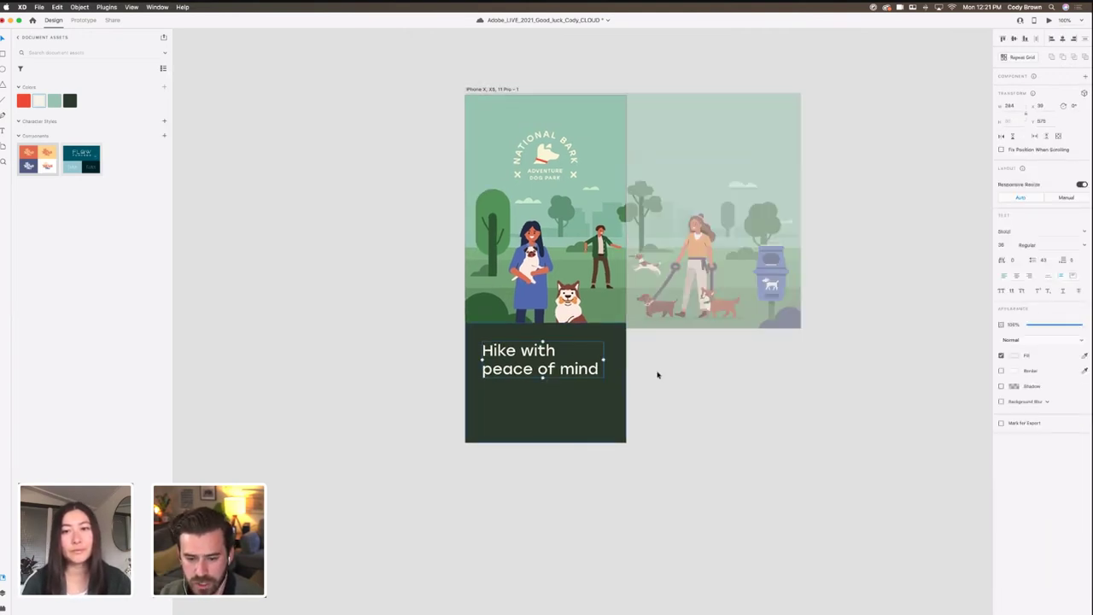
left_click_drag(544, 359, 544, 390)
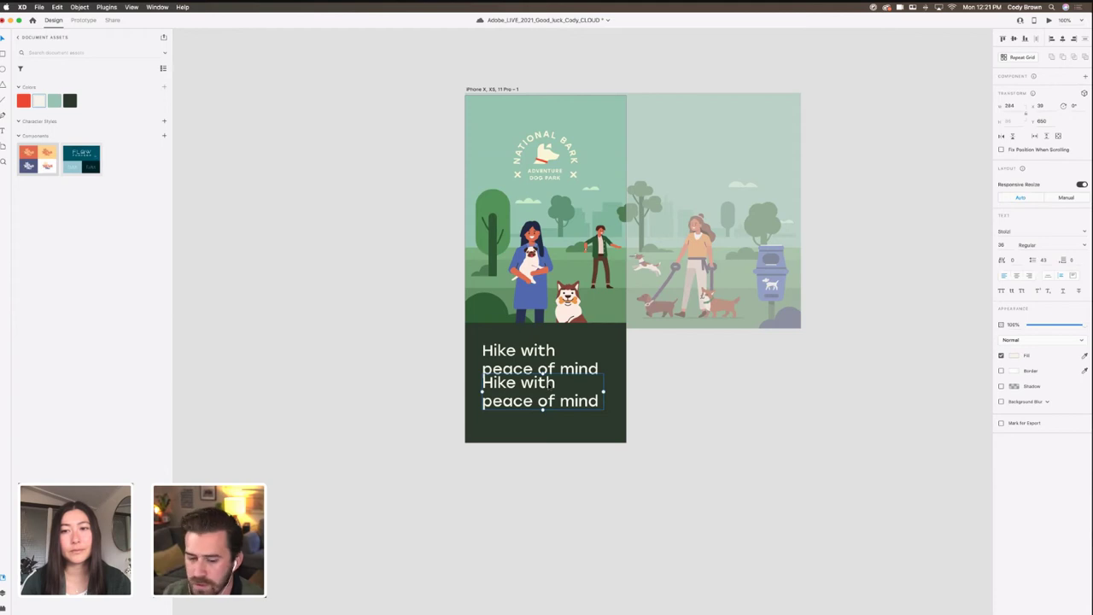
left_click(1006, 245)
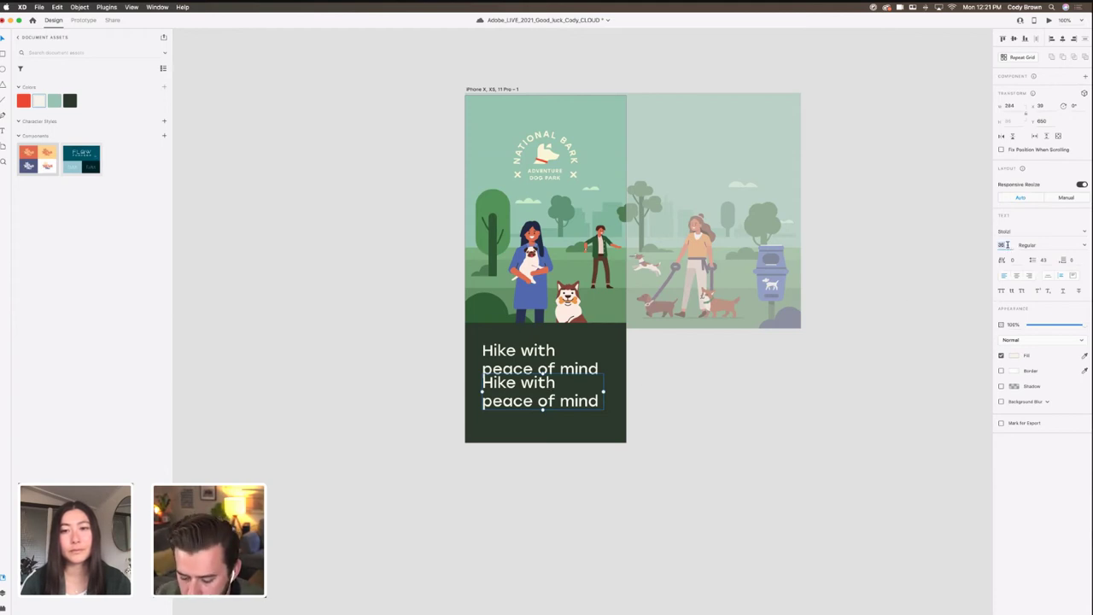
type("10")
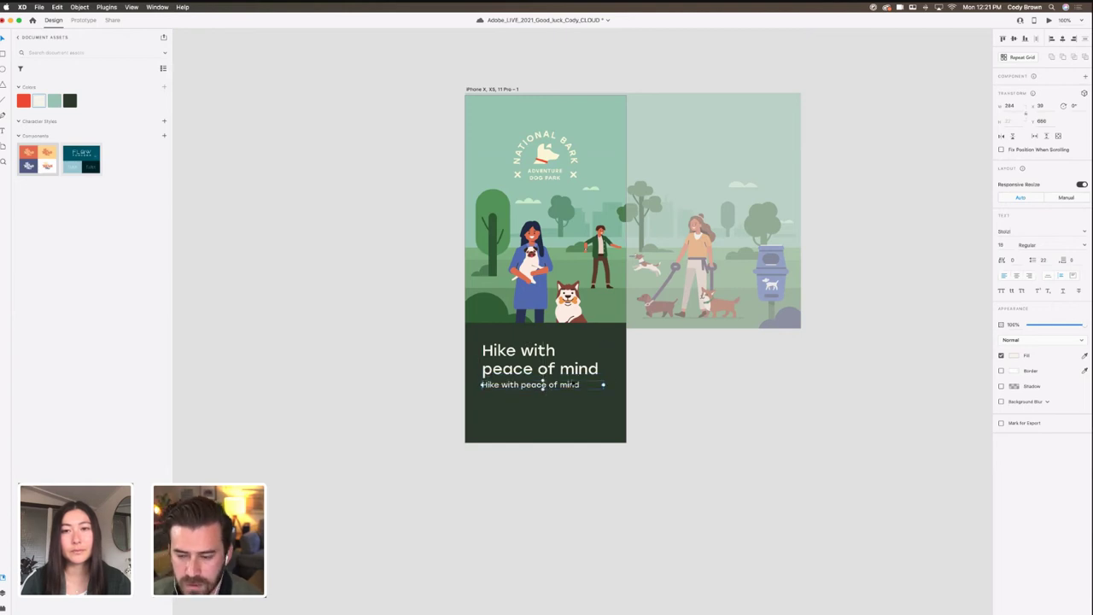
Step: Set the small duplicate text to Book weight and move it down slightly to Y 672
left_click(1082, 246)
left_click(1082, 246)
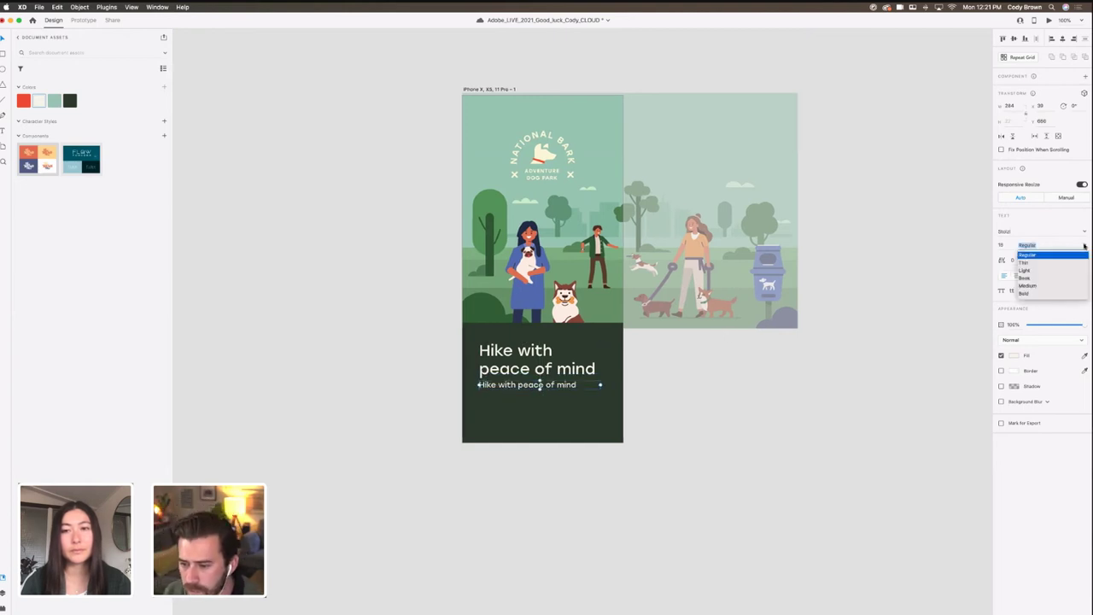
left_click(1035, 278)
key("Down")
key("Down")
key("Down")
key("Down")
key("Down")
key("Down")
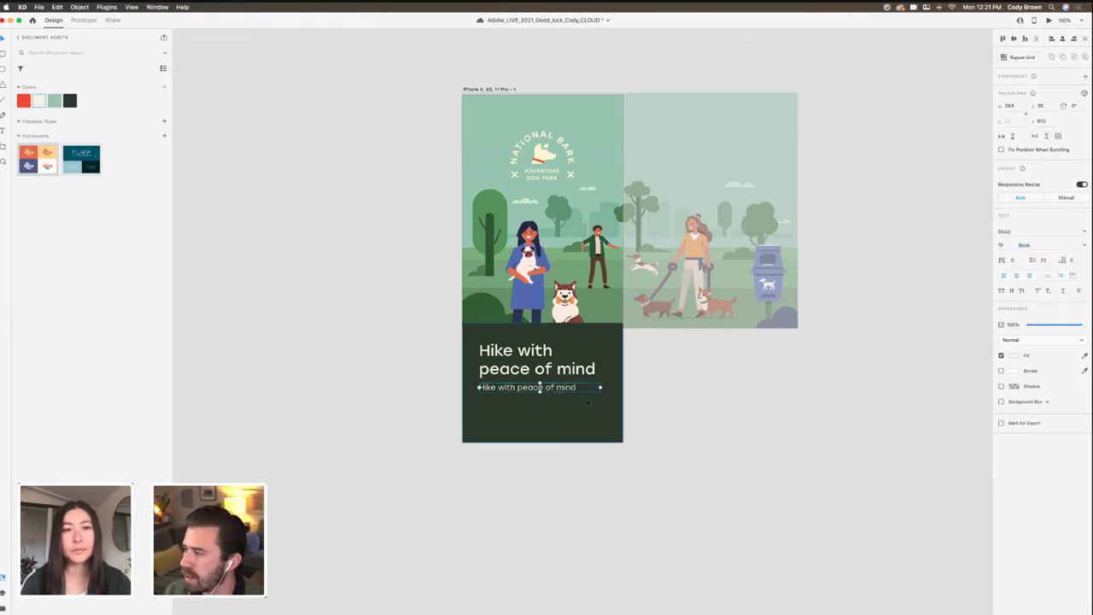
Step: Move the large headline up slightly to open more space above the small text line
left_click(538, 366)
key("Up")
key("Up")
key("Up")
key("Up")
key("Up")
key("Up")
Step: Replace the small duplicate's wording with "The modern adventure dog park"
left_click(539, 387, "shift")
left_click(538, 390)
double_click(538, 390)
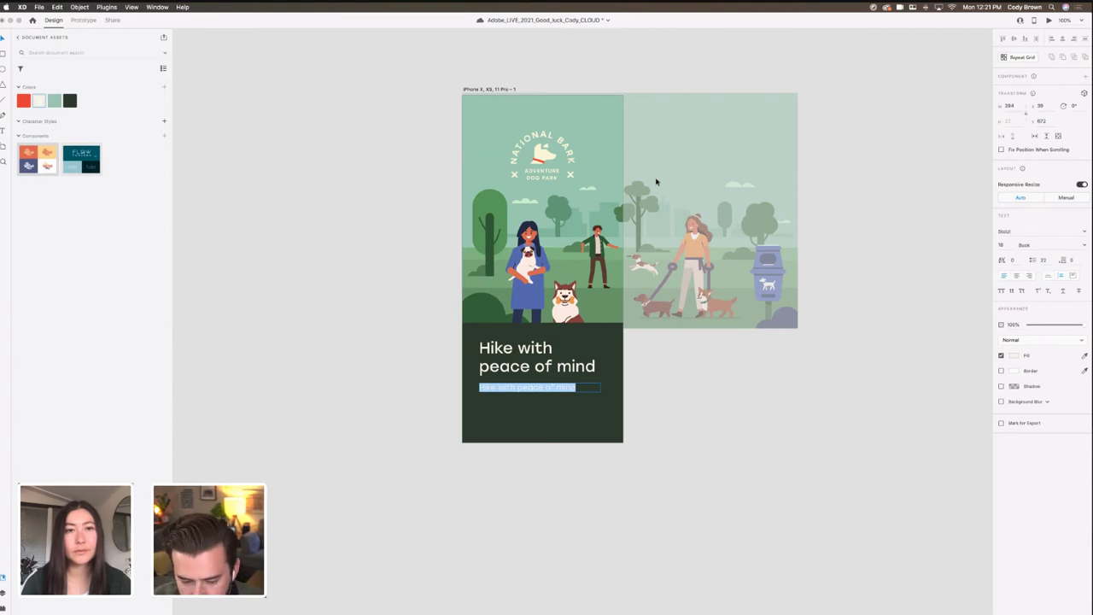
type("The")
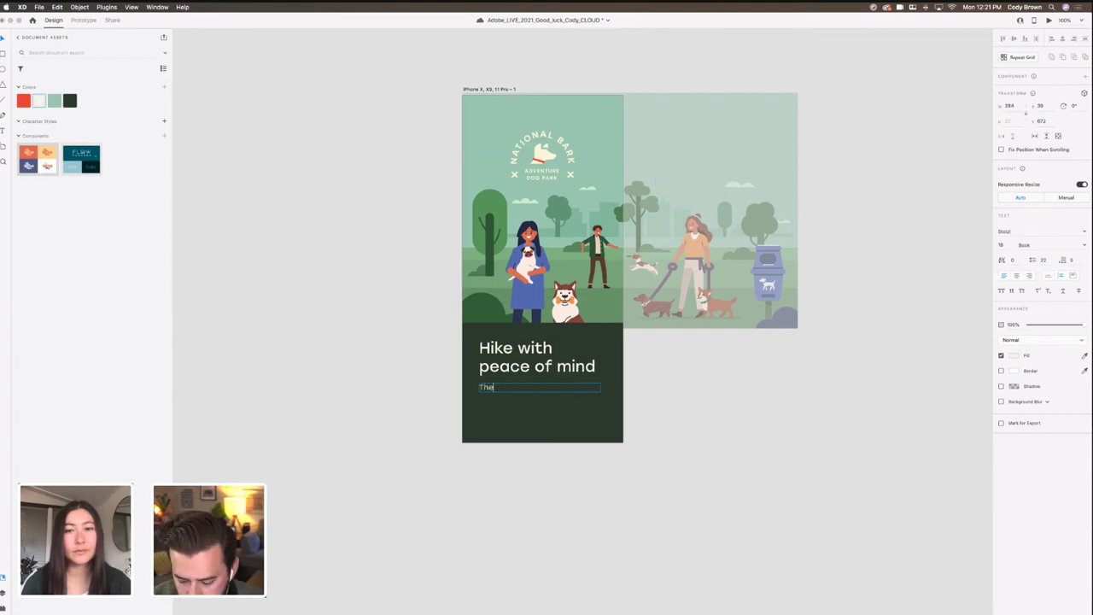
type(" modern ")
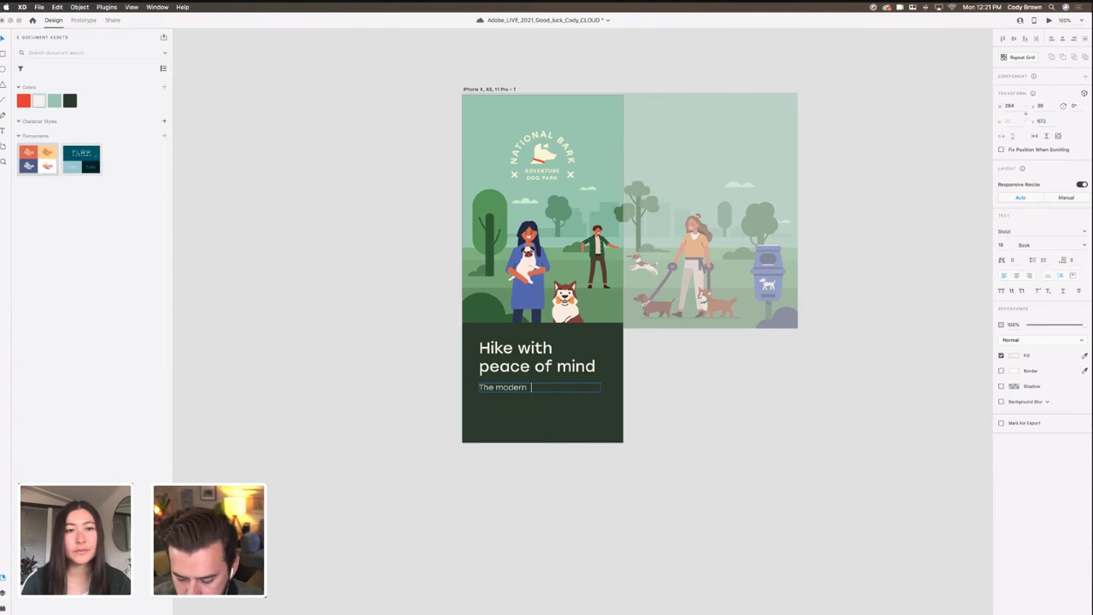
type("adventure dog bark")
key("BackSpace")
key("BackSpace")
key("BackSpace")
key("BackSpace")
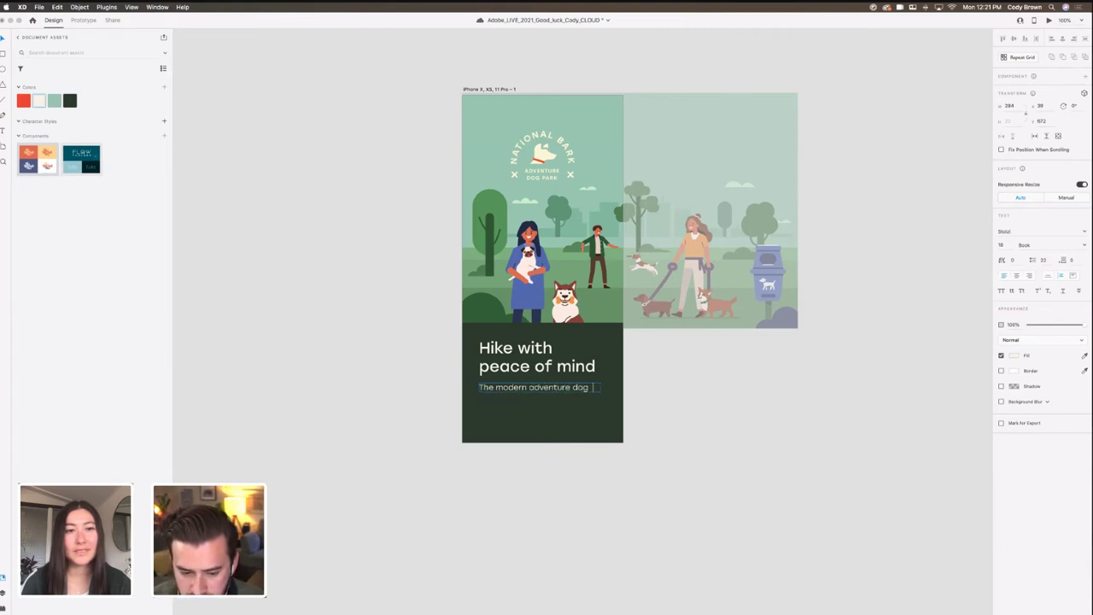
type("park")
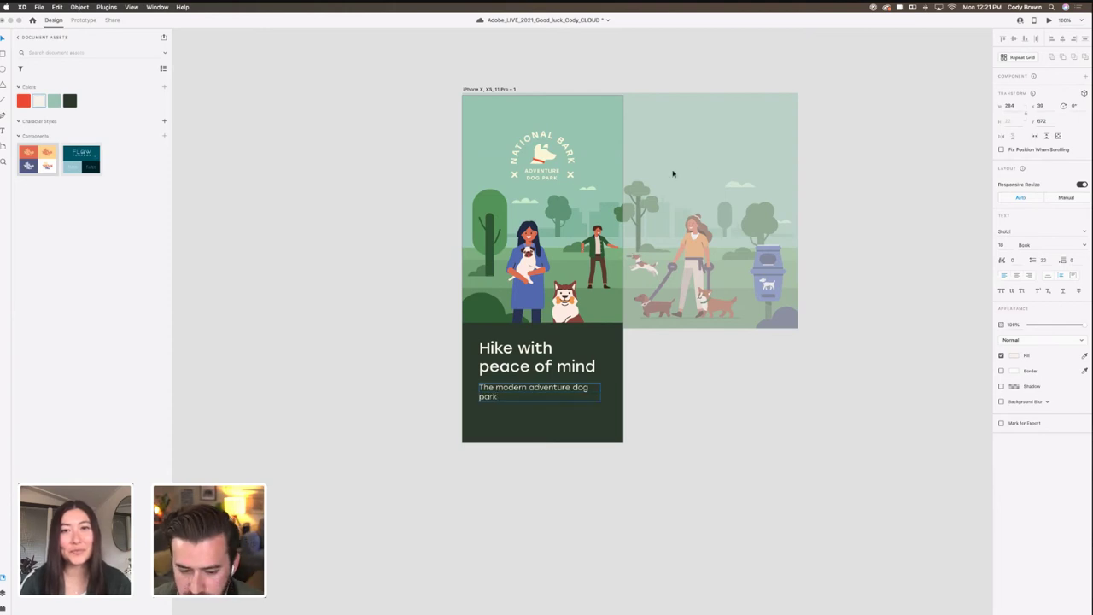
Step: Widen the subheading's text box to fit its text on one line and shift both text boxes to X 34
key("Escape")
left_click_drag(600, 392, 571, 369)
left_click(574, 372, "shift")
left_click(642, 413)
left_click(572, 370, "shift")
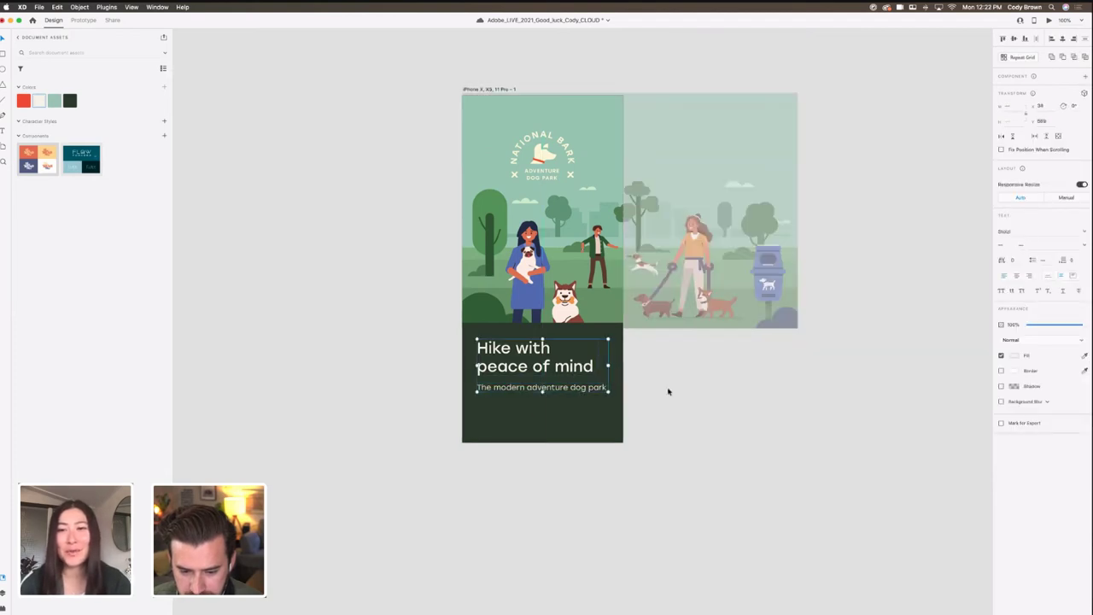
left_click(672, 392)
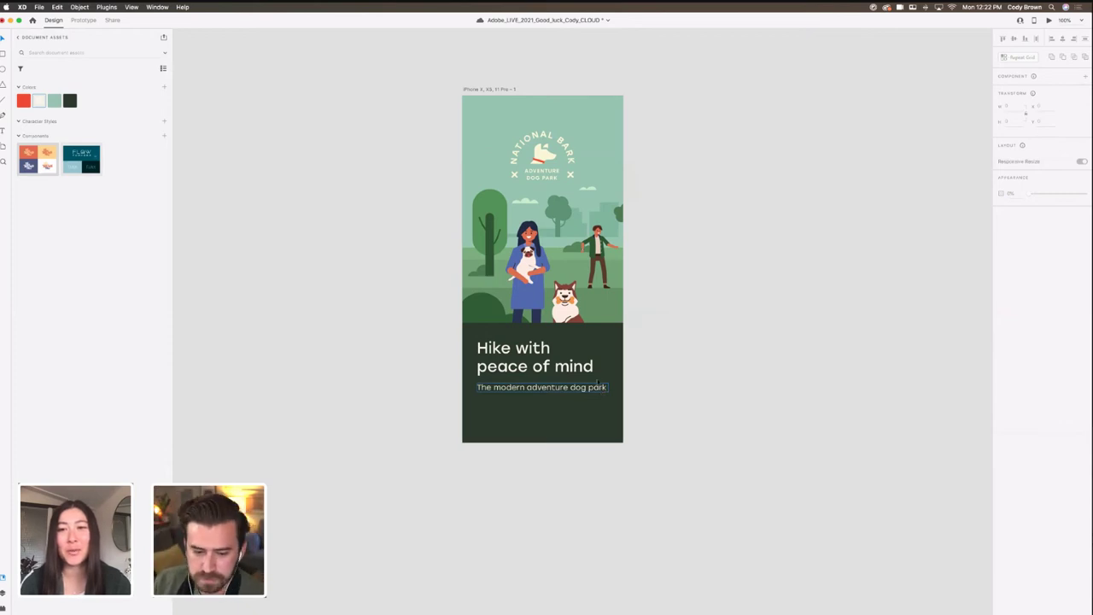
Step: Change the fill of the headline and subheading to a warmer, yellowish cream
left_click(555, 366)
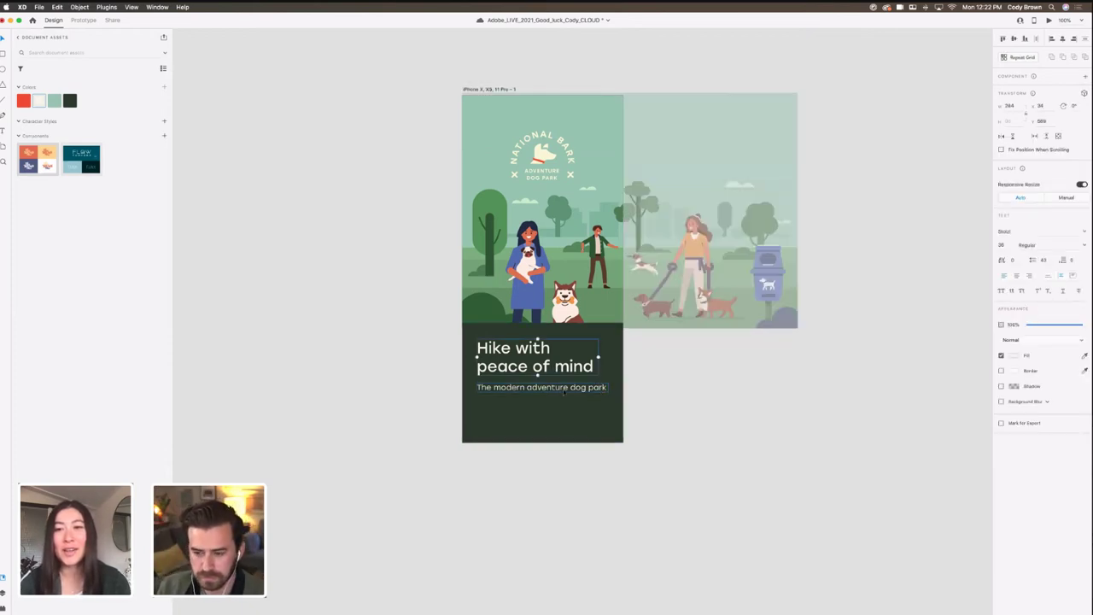
left_click(1014, 357)
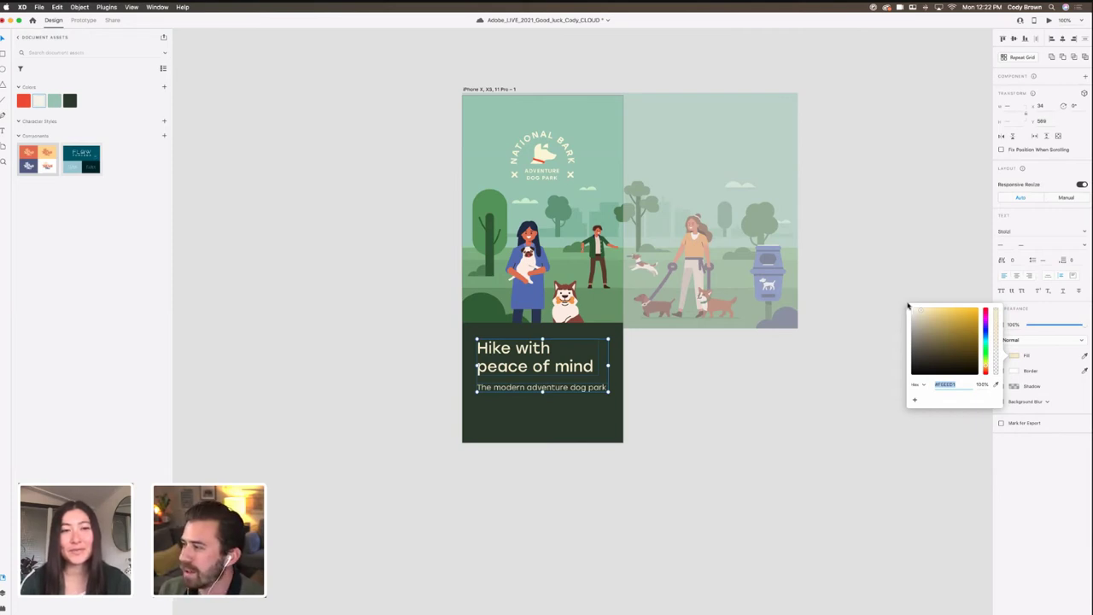
left_click(664, 367)
Step: Move the subheading up closer to the headline, to about Y 667
left_click(551, 366)
left_click(553, 388)
left_click_drag(553, 388, 551, 386)
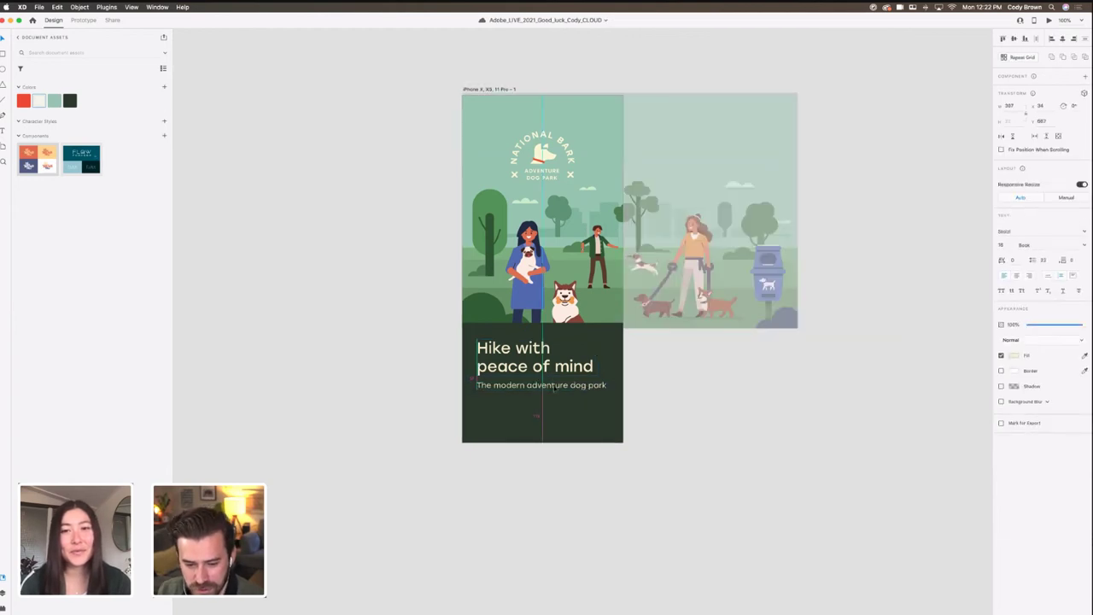
Step: Select the headline and subheading together and fine-tune their shared fill to a pale cream shade
left_click(542, 357)
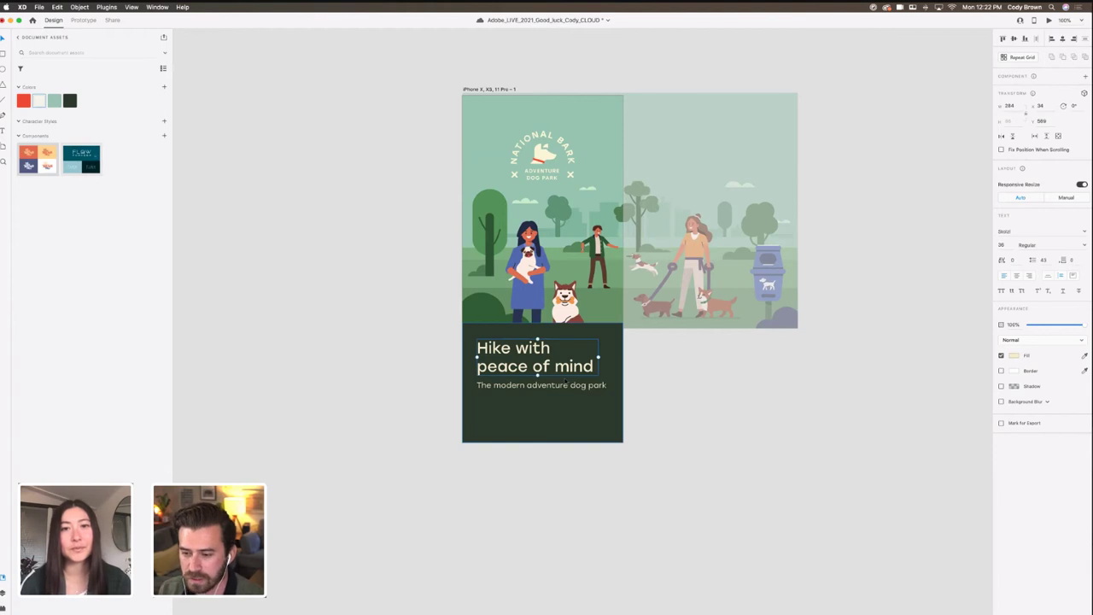
left_click(564, 384)
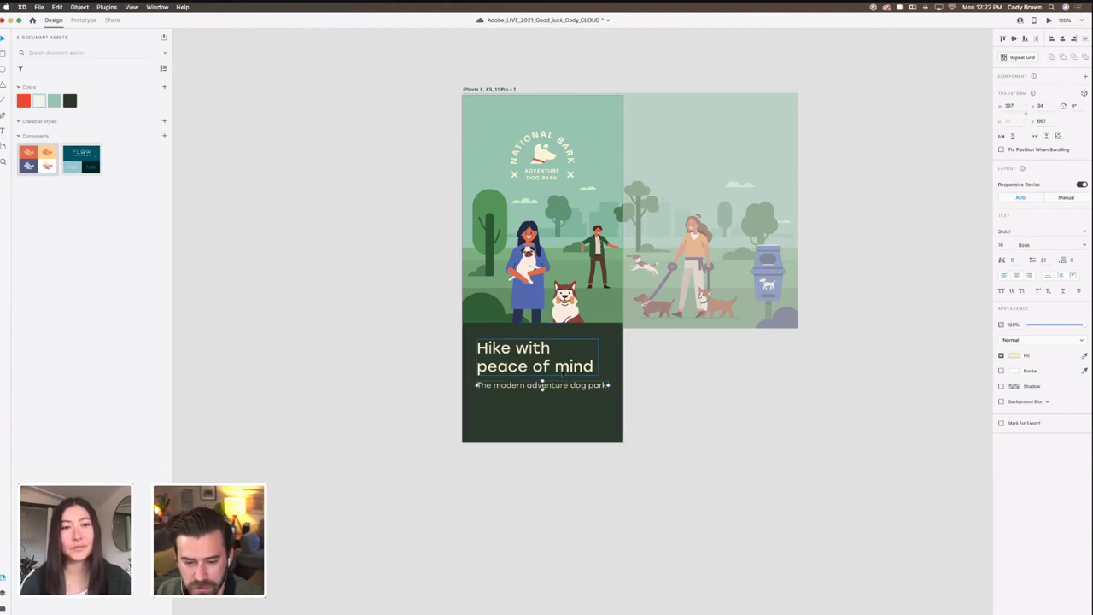
left_click(577, 369, "shift")
left_click(654, 386)
left_click(552, 368)
left_click(556, 385, "shift")
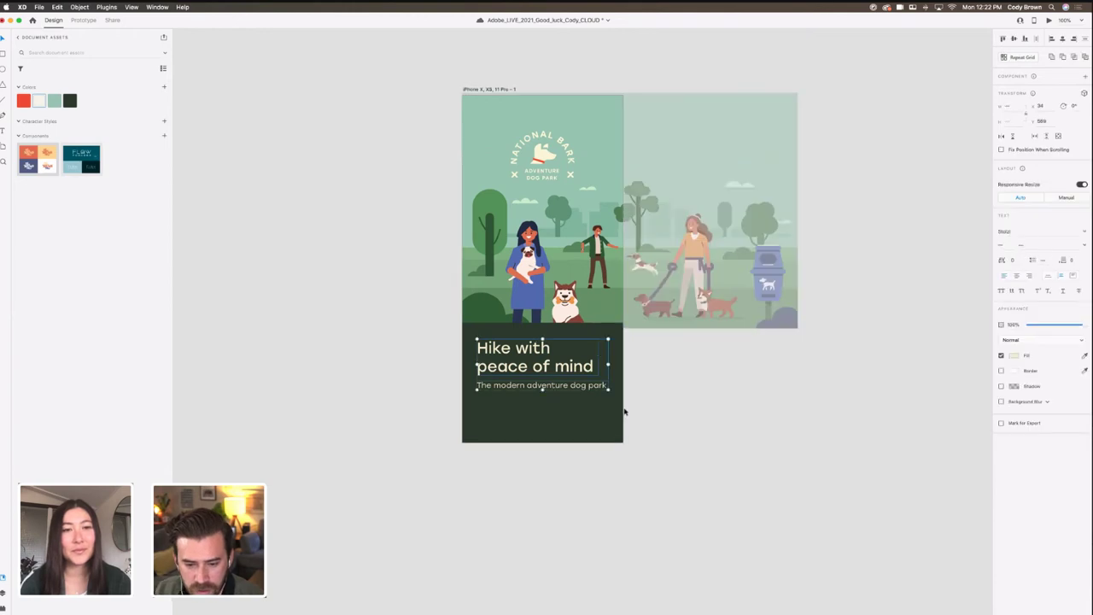
left_click(1012, 356)
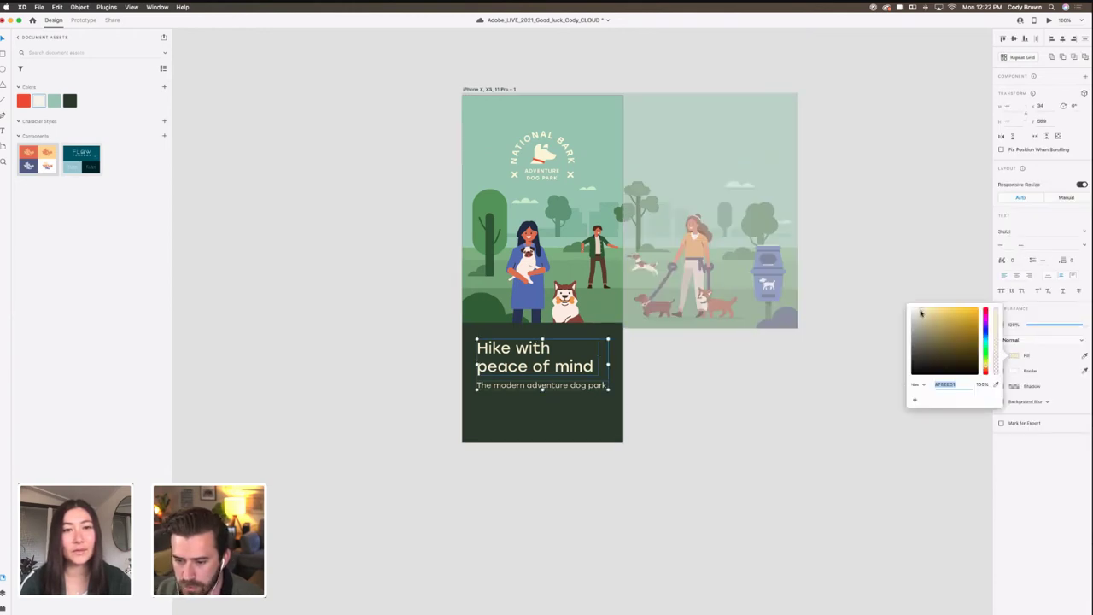
left_click(920, 314)
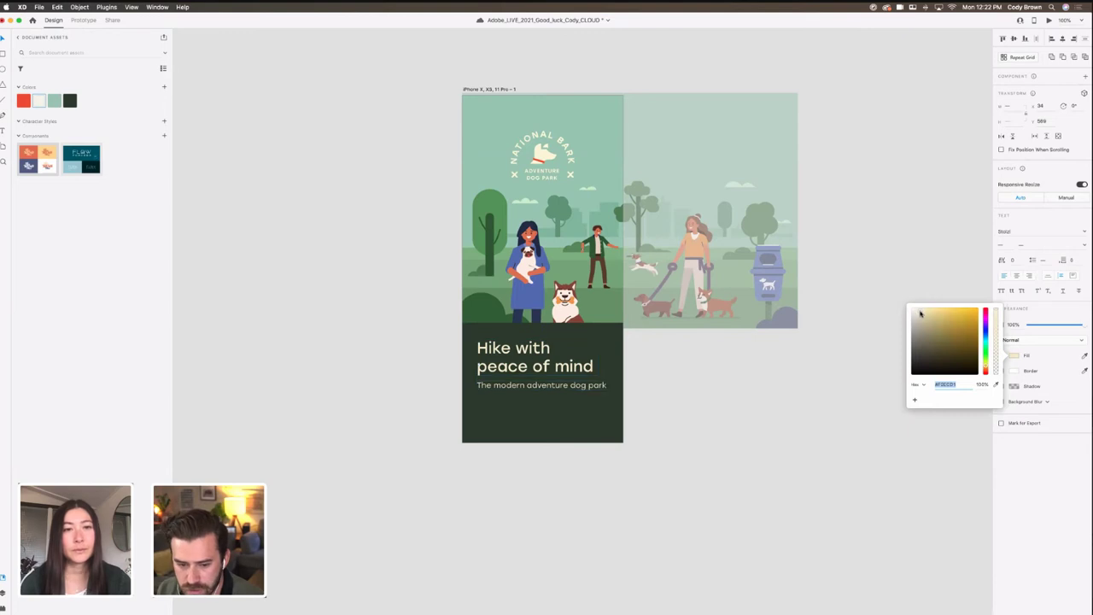
left_click(776, 376)
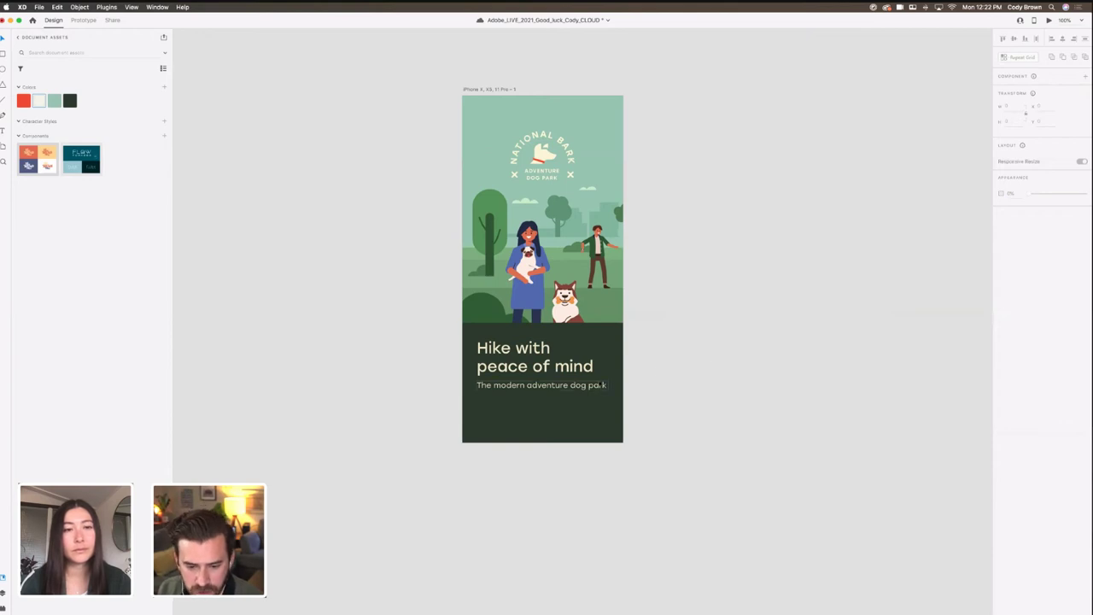
left_click(567, 372)
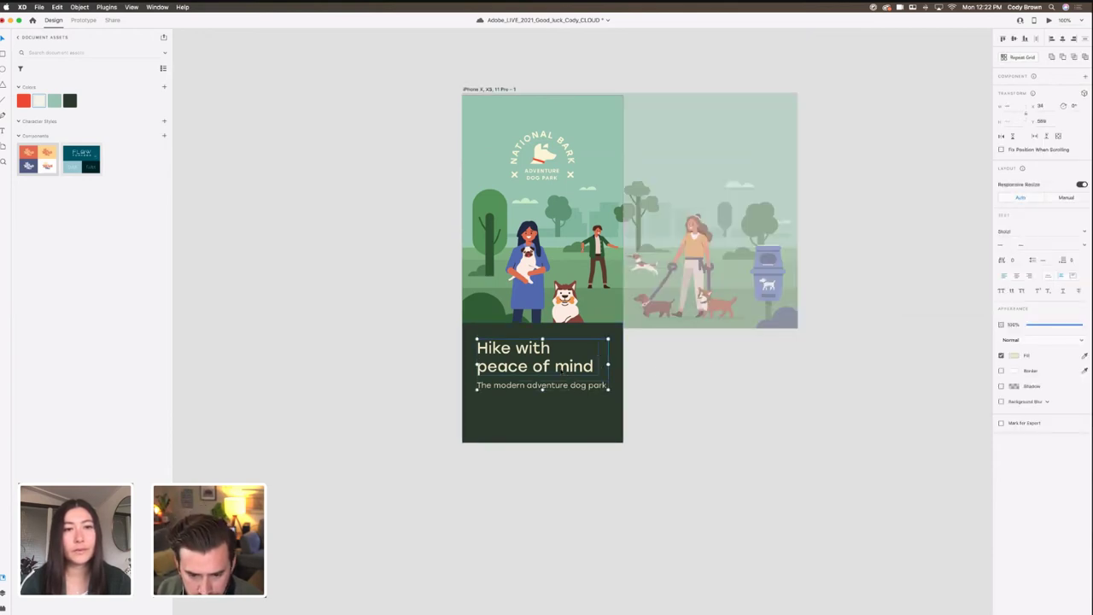
left_click(706, 391)
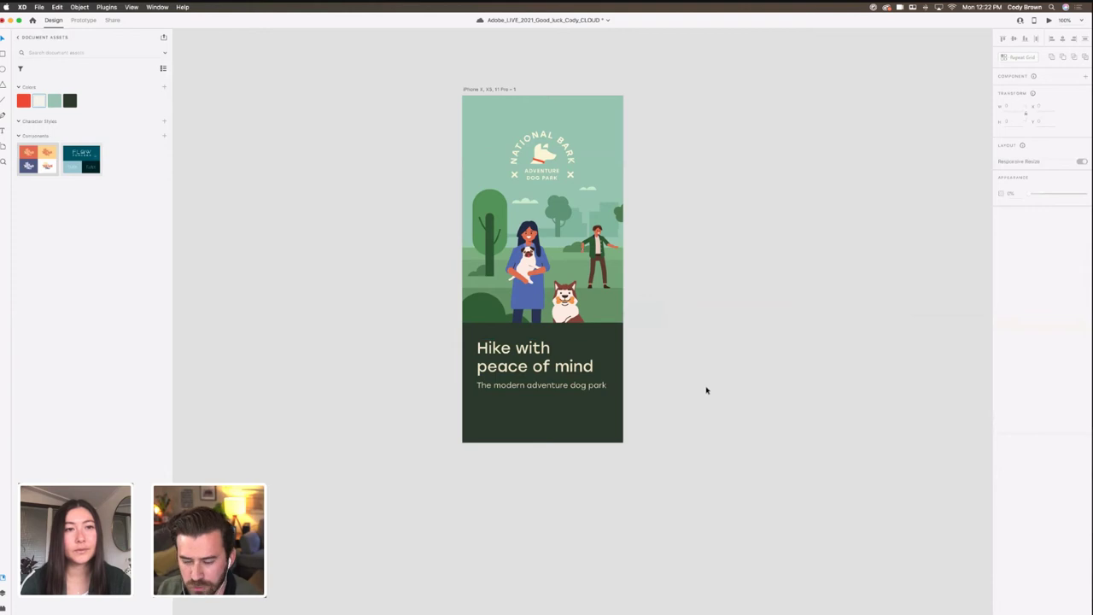
left_click(596, 372)
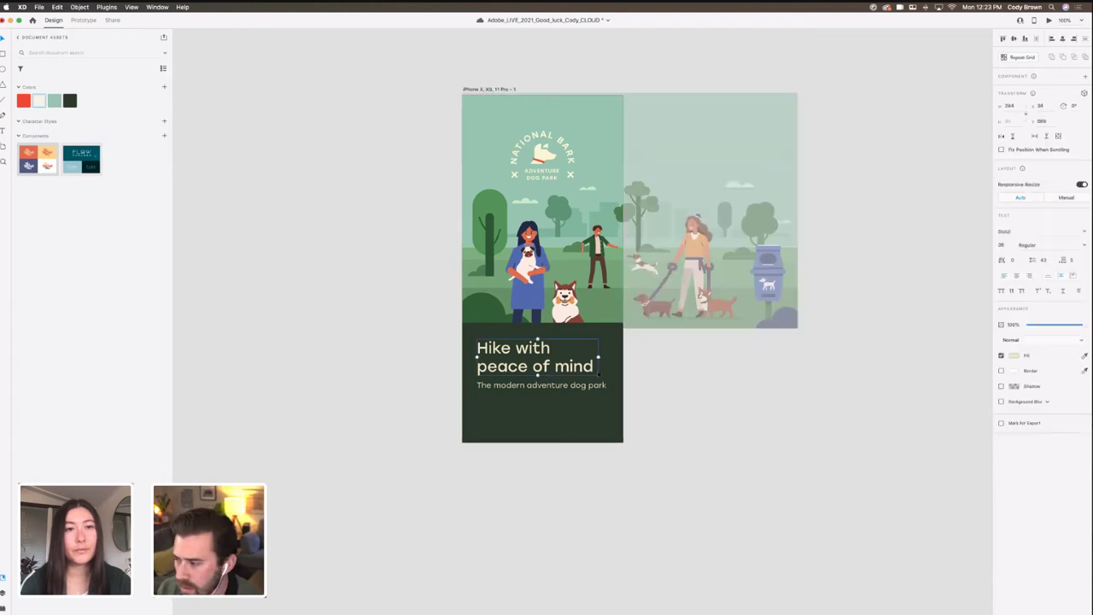
left_click(692, 374)
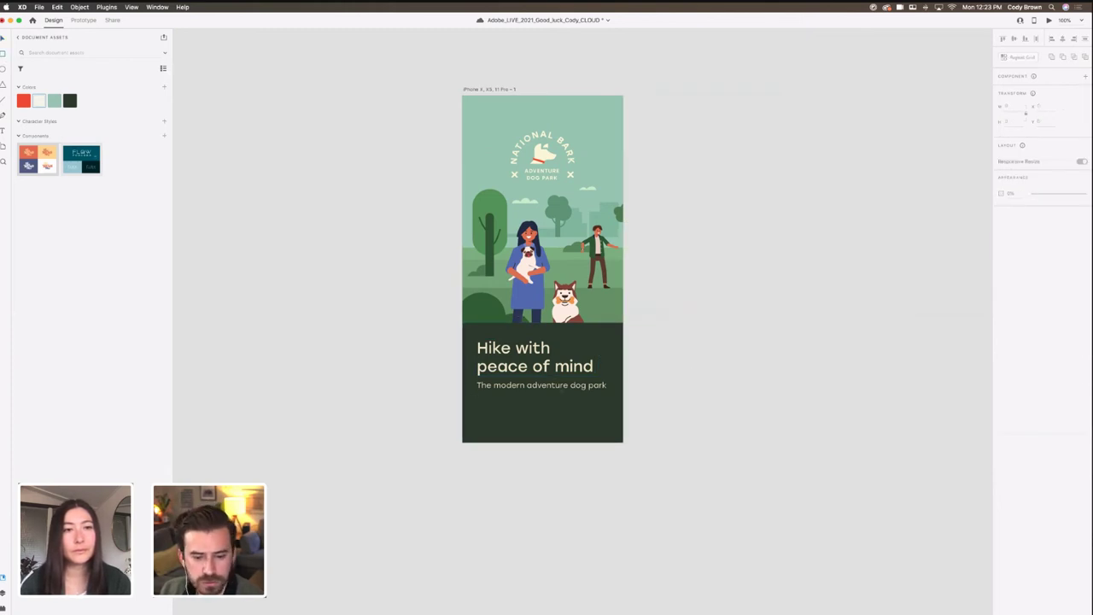
Step: Draw a borderless white button about 198 by 58 px below the subheading, with its corners fully rounded at radius 29
left_click_drag(479, 400, 564, 426)
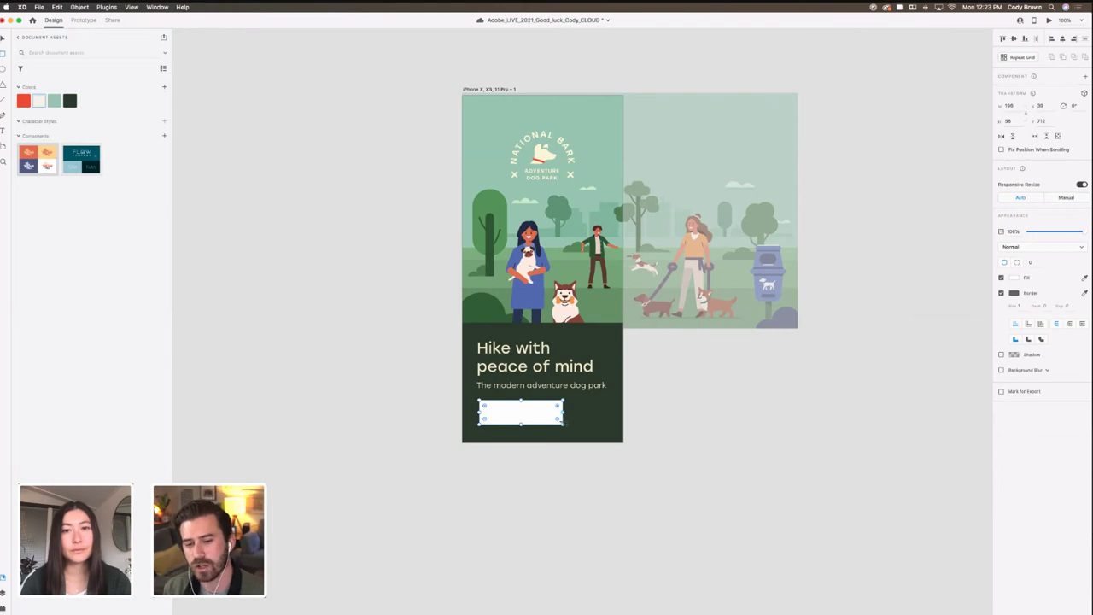
key("v")
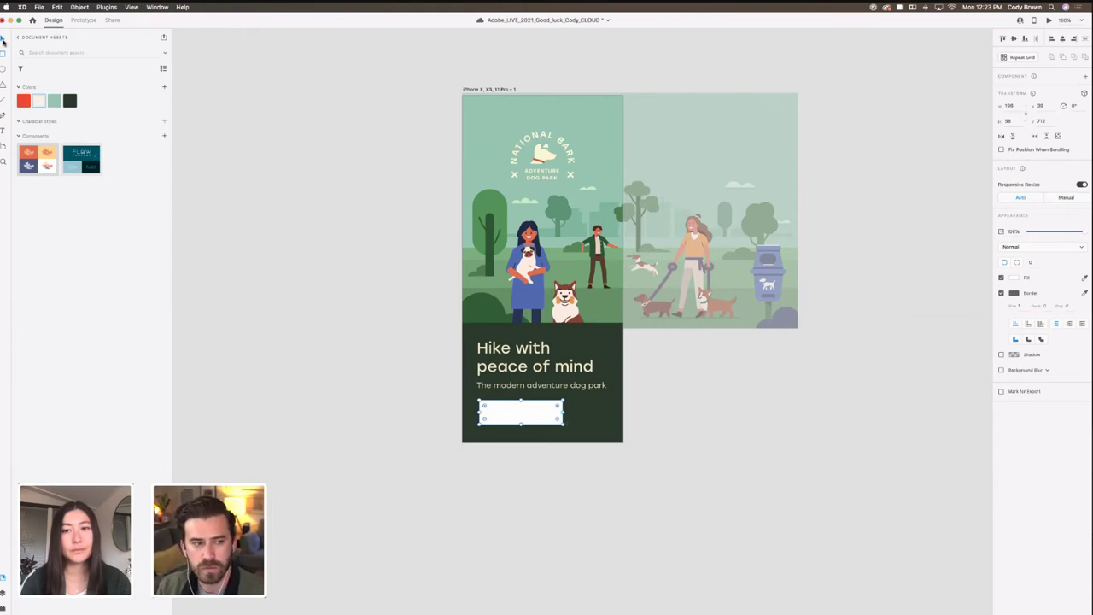
left_click_drag(556, 408, 549, 410)
left_click(1002, 294)
left_click(1013, 278)
left_click(783, 403)
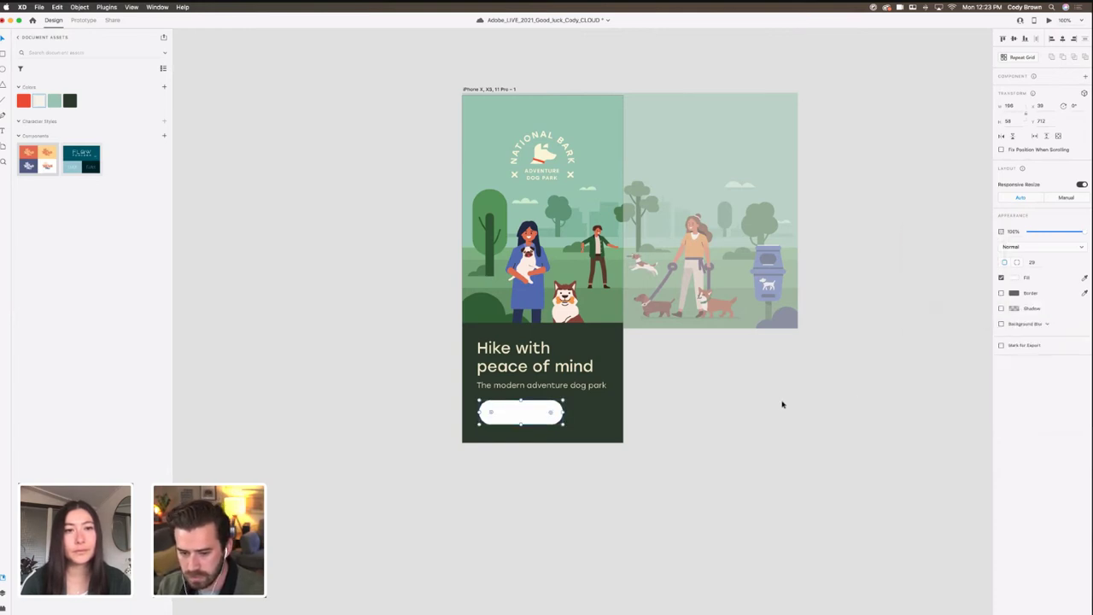
left_click(734, 404)
Step: Move the pill-shaped button up to about Y 703 and fill it with the saved light green colour
scroll(686, 406, "left", 2)
left_click_drag(592, 411, 593, 408)
left_click(596, 384)
left_click(588, 402)
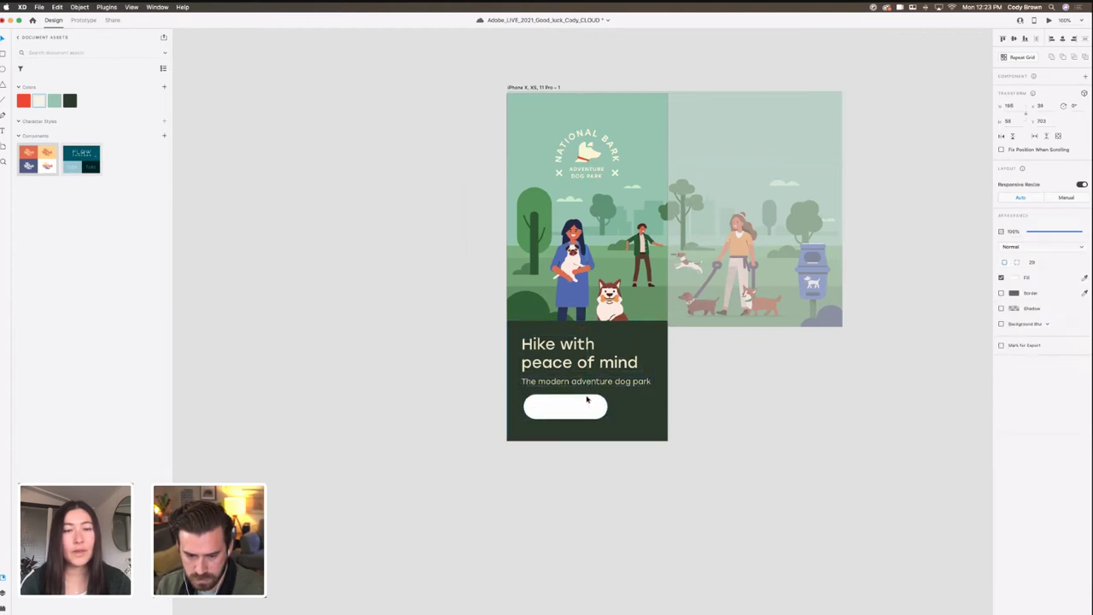
left_click(54, 101)
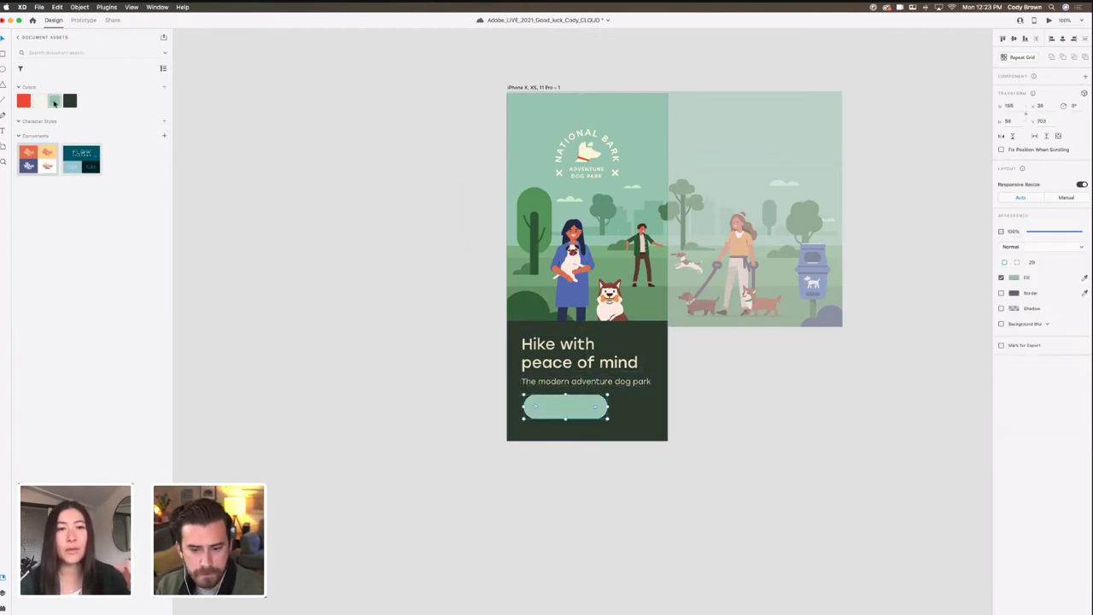
left_click(366, 208)
scroll(360, 200, "right", 1)
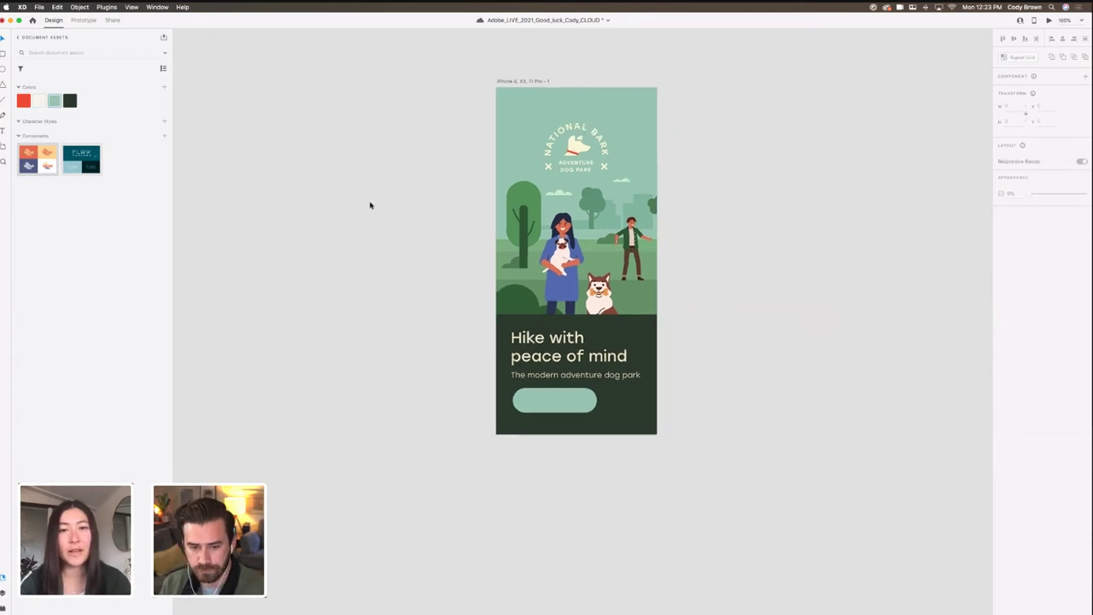
left_click(499, 314)
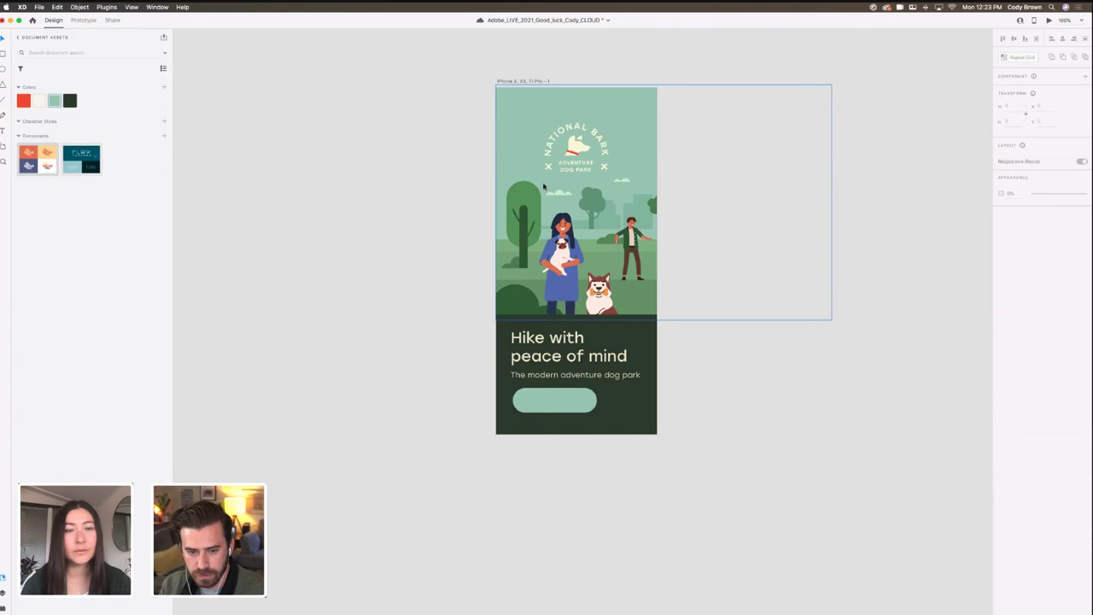
left_click(563, 397)
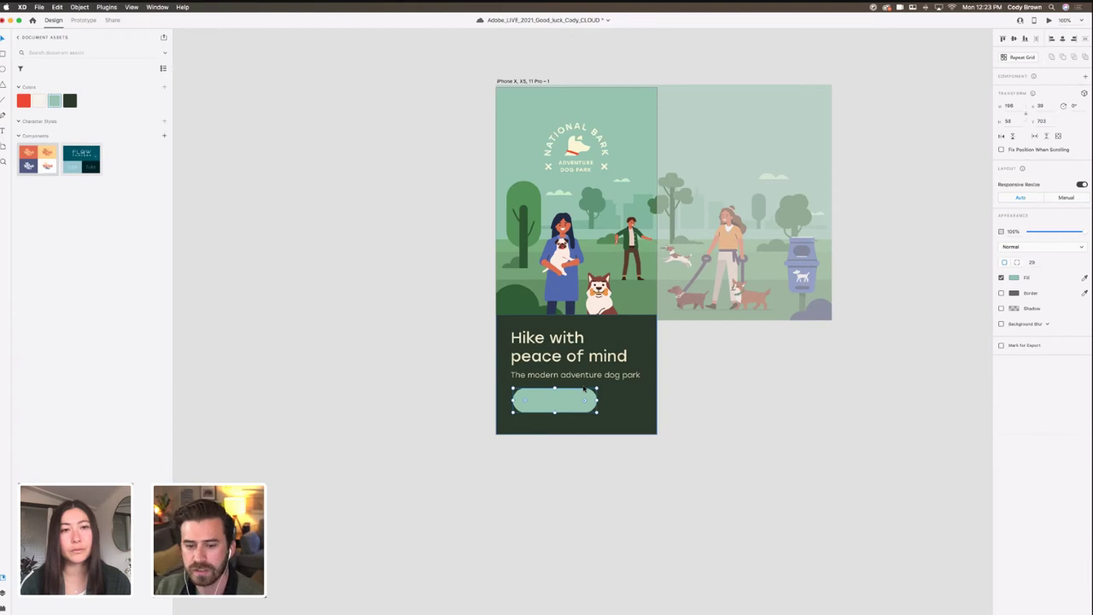
left_click(783, 381)
Step: Duplicate the subheading just below the original and replace the copy's text with "Get started"
left_click(600, 357)
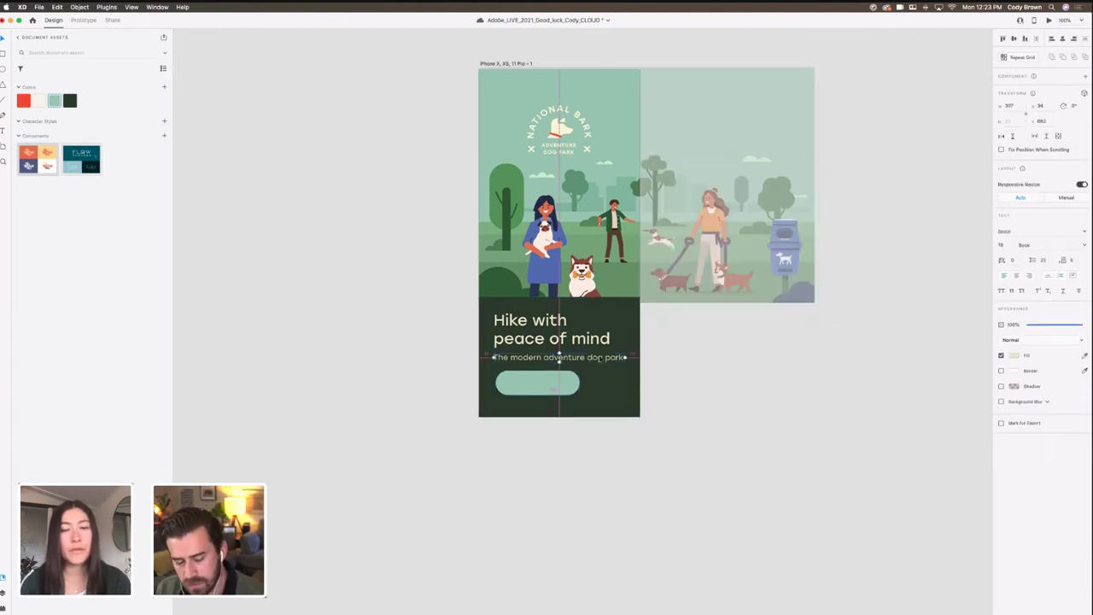
left_click_drag(600, 360, 600, 367, "alt")
double_click(600, 366)
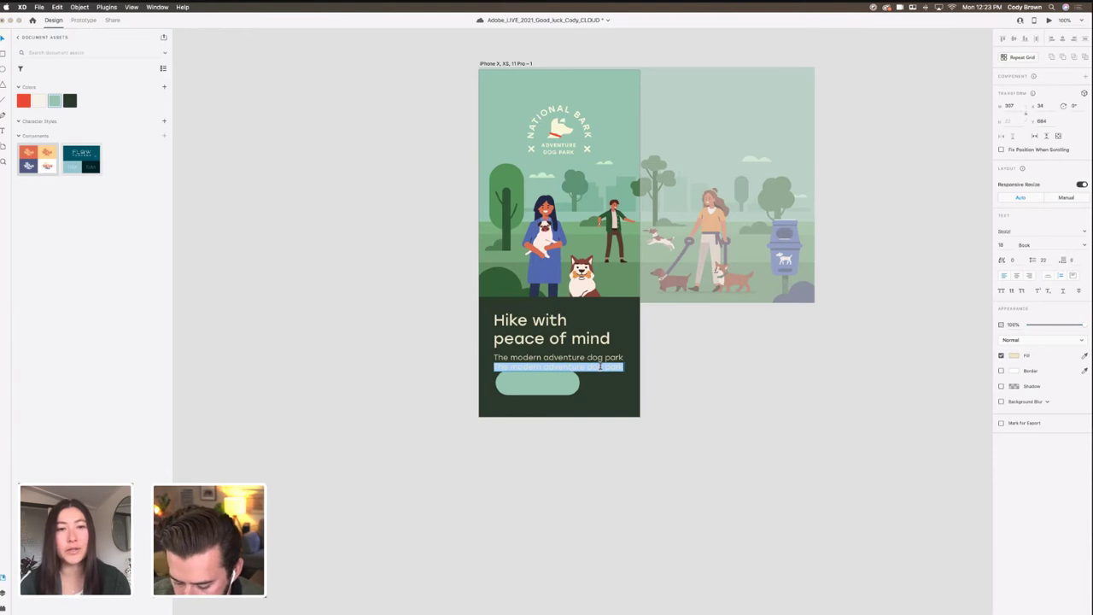
type("Get started")
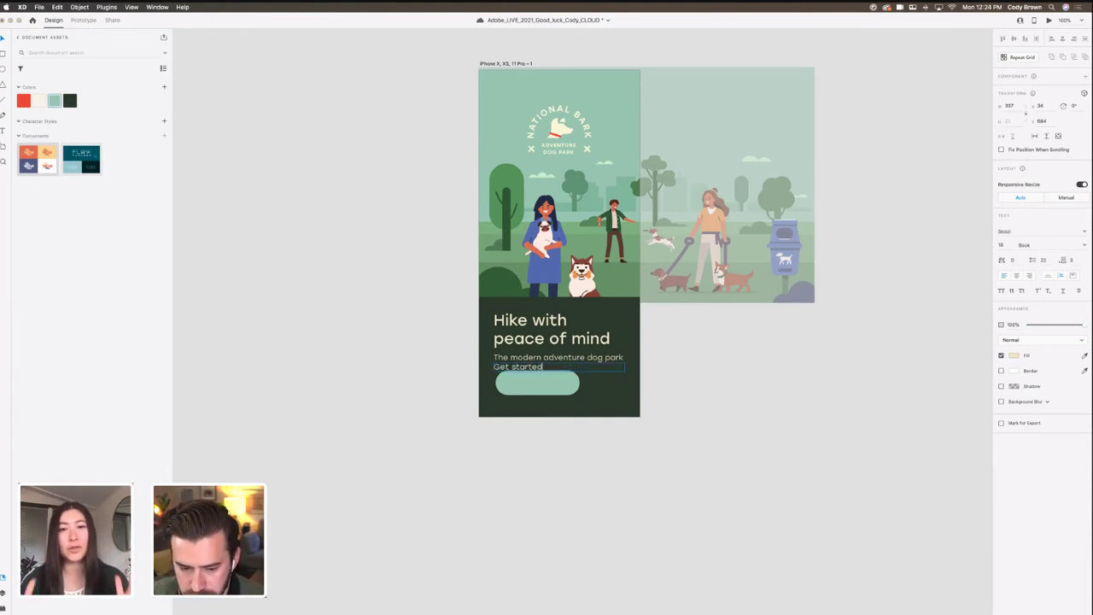
Step: Centre-align the "Get started" label, narrow its text box to about 178 px and place it centred on the green button
key("Escape")
left_click(1016, 275)
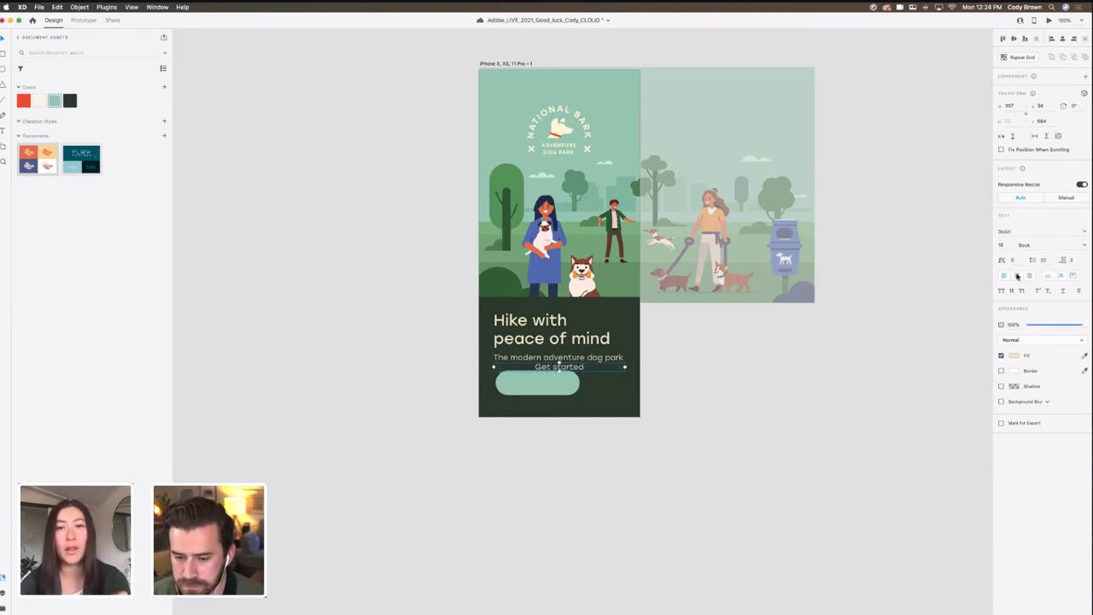
left_click_drag(625, 367, 542, 383)
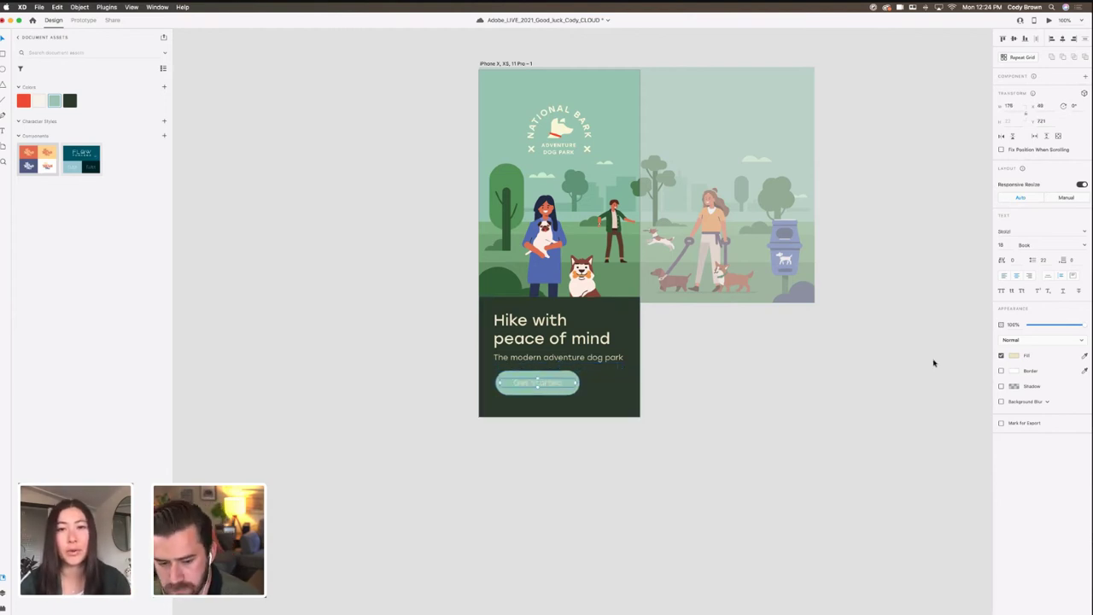
Step: Try the Medium font weight on the "Get started" label
left_click(1084, 245)
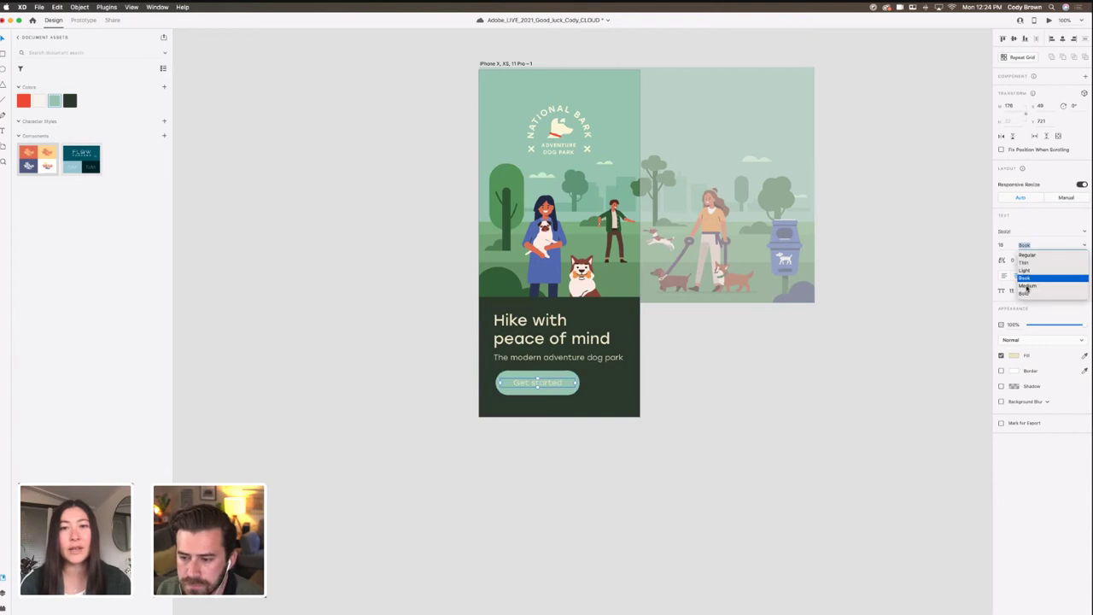
left_click(1027, 286)
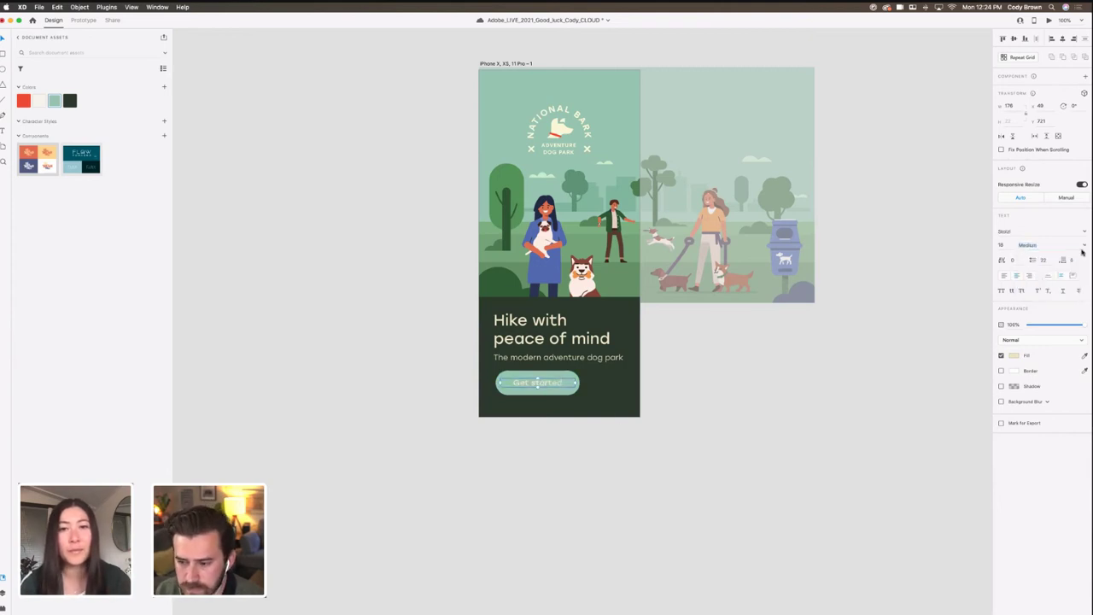
left_click(1085, 245)
Step: Fill the "Get started" label with the dark green sampled from the panel behind the button
left_click(1014, 356)
left_click(1013, 356)
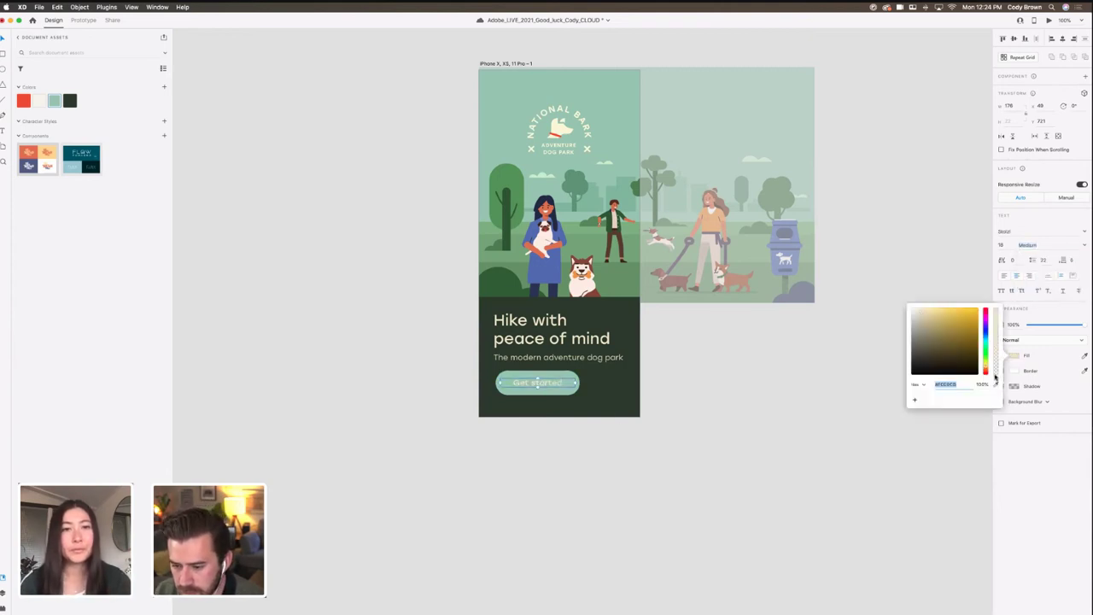
left_click(995, 386)
left_click(634, 384)
left_click(535, 385)
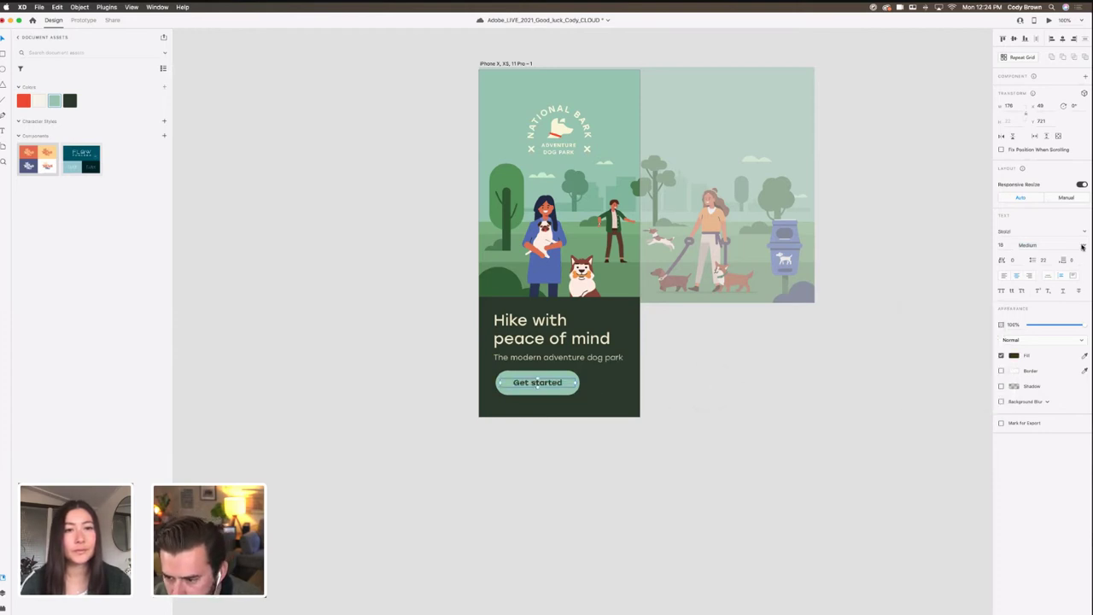
Step: Set the "Get started" label to Regular weight at size 16 and recentre it vertically on the button at about Y 723
left_click(1083, 246)
left_click(1032, 259)
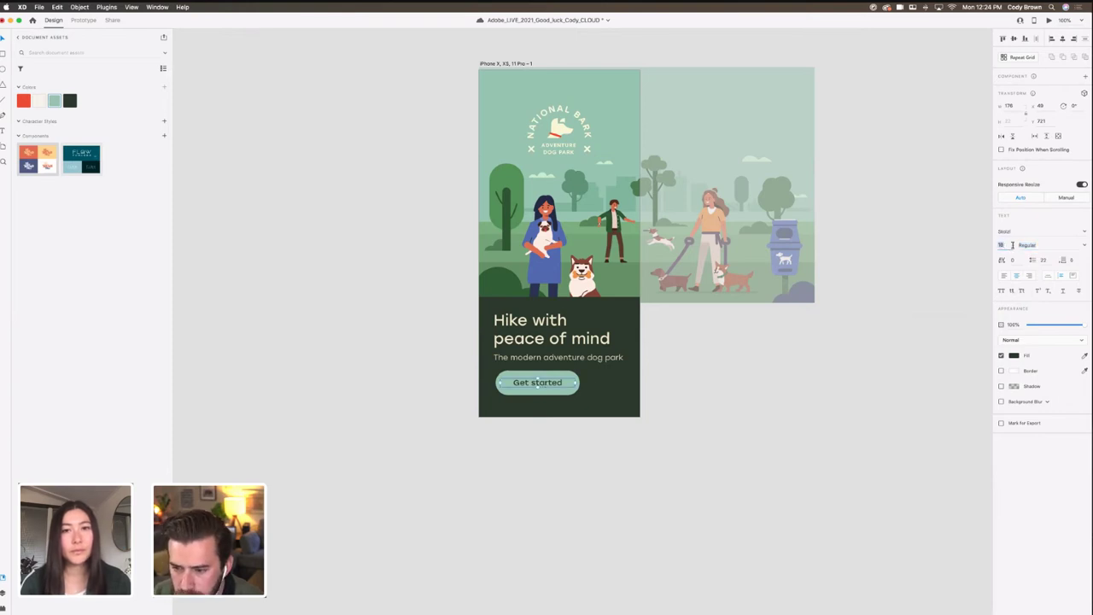
type("16")
key("Return")
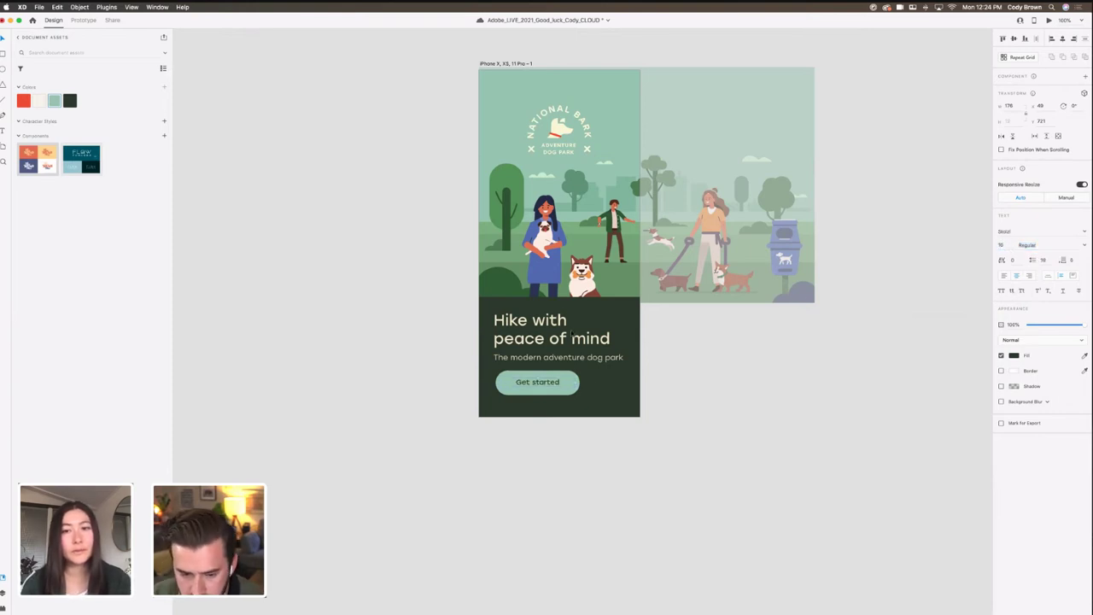
left_click_drag(538, 385, 538, 386)
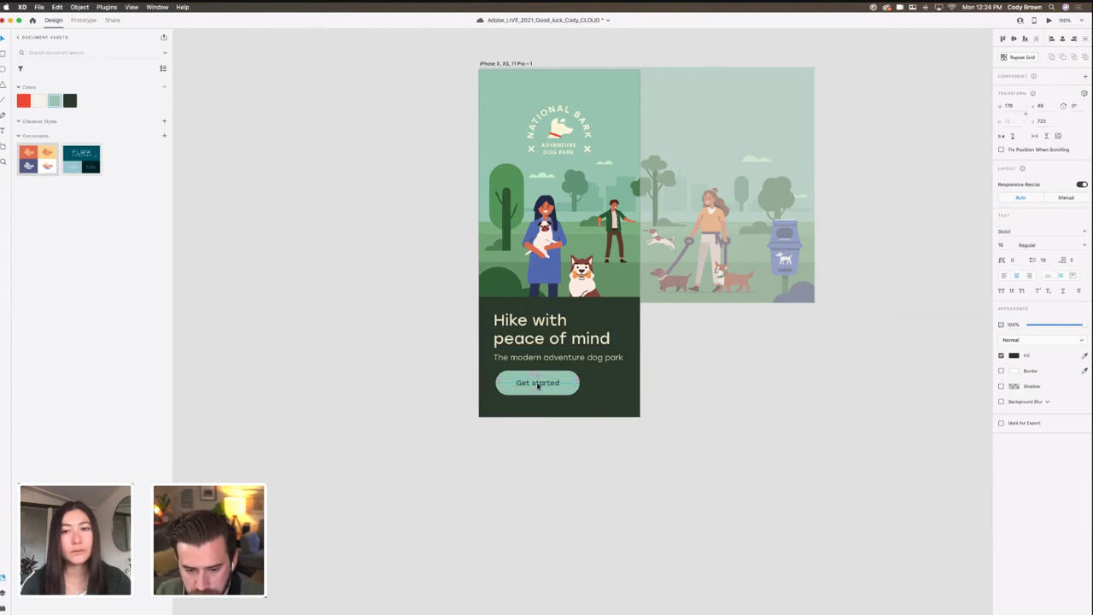
Step: Move the button and label down together slightly, then narrow the label's text box to about 138 px and shift it left to X 61
left_click(574, 380)
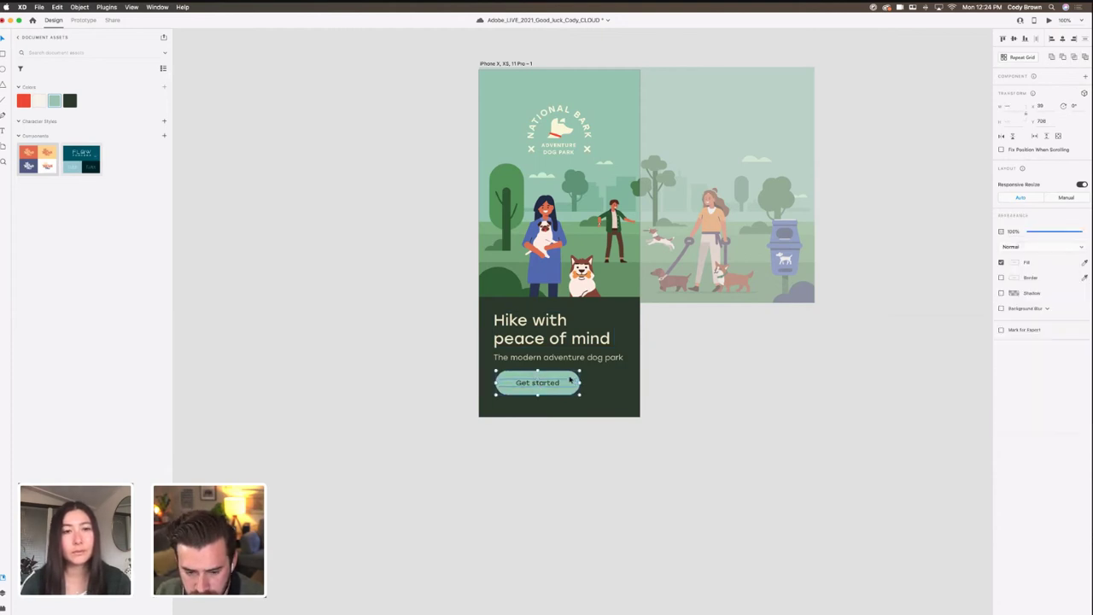
double_click(557, 385)
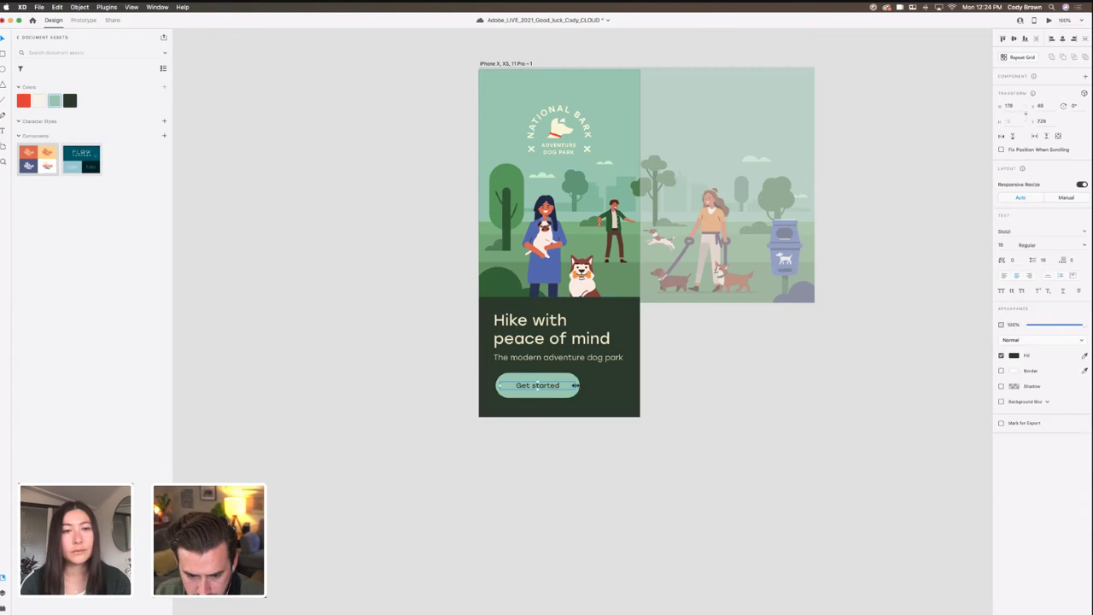
left_click_drag(573, 385, 549, 388)
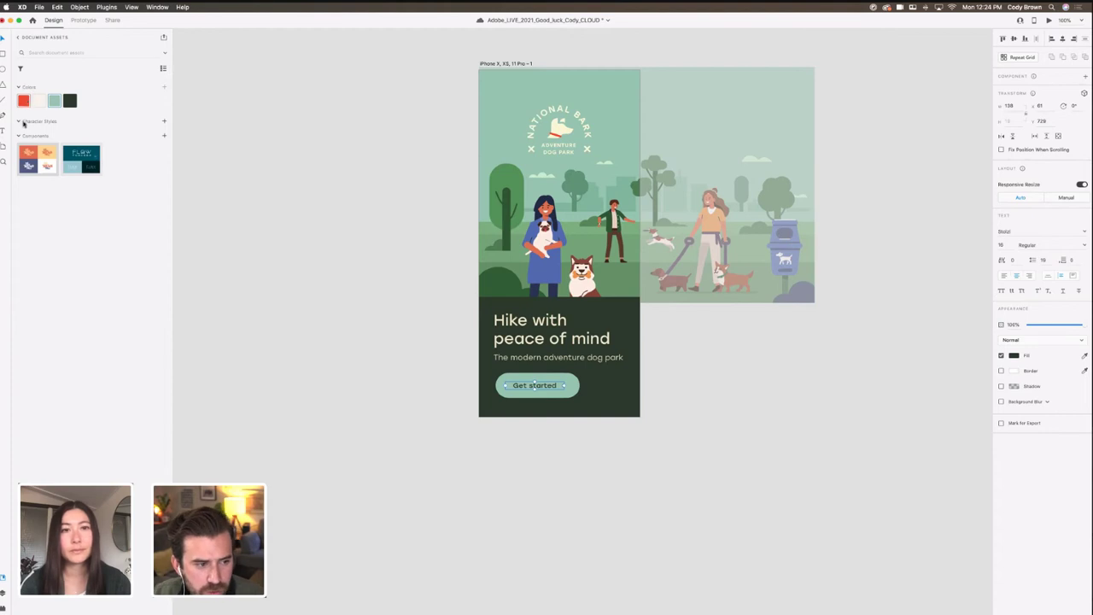
Step: Open the Icons 4 Design plugin and search it for arrow icons
left_click(18, 38)
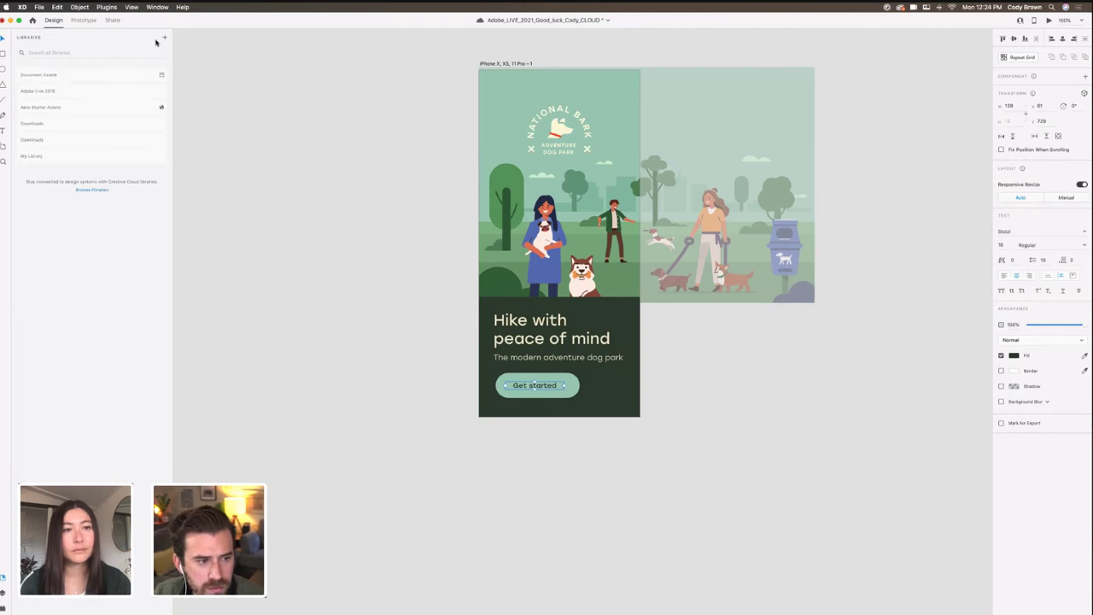
left_click(10, 610)
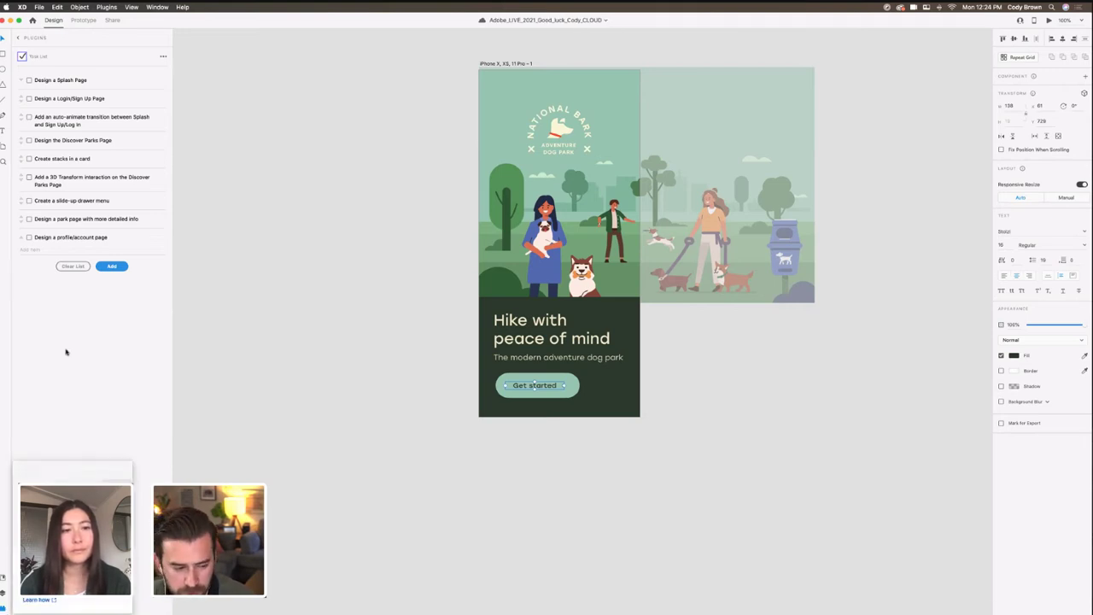
left_click(19, 39)
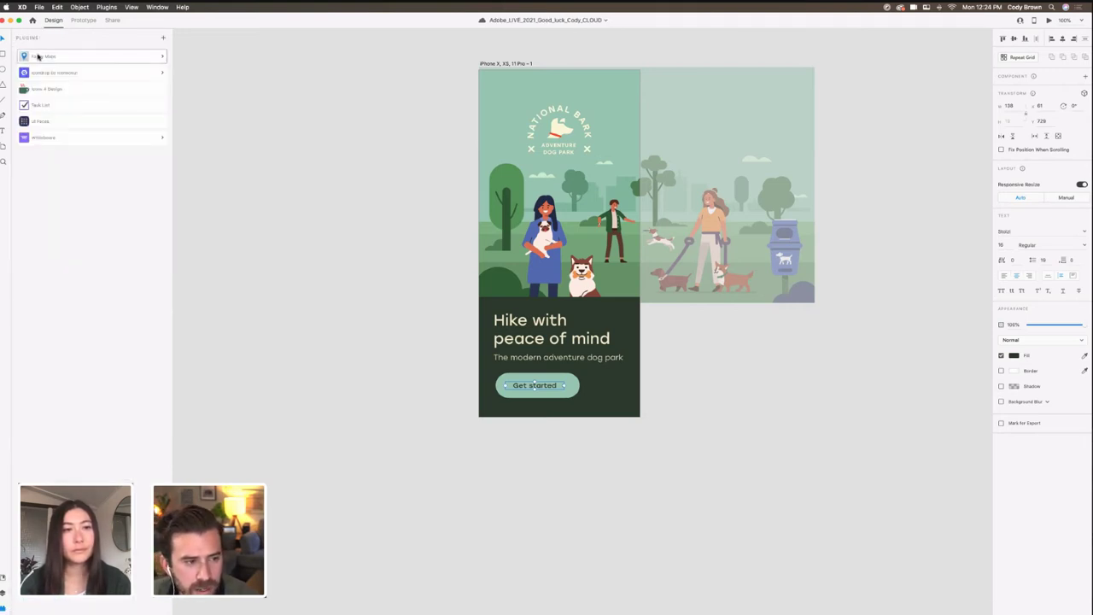
left_click(49, 90)
left_click(106, 80)
type("s")
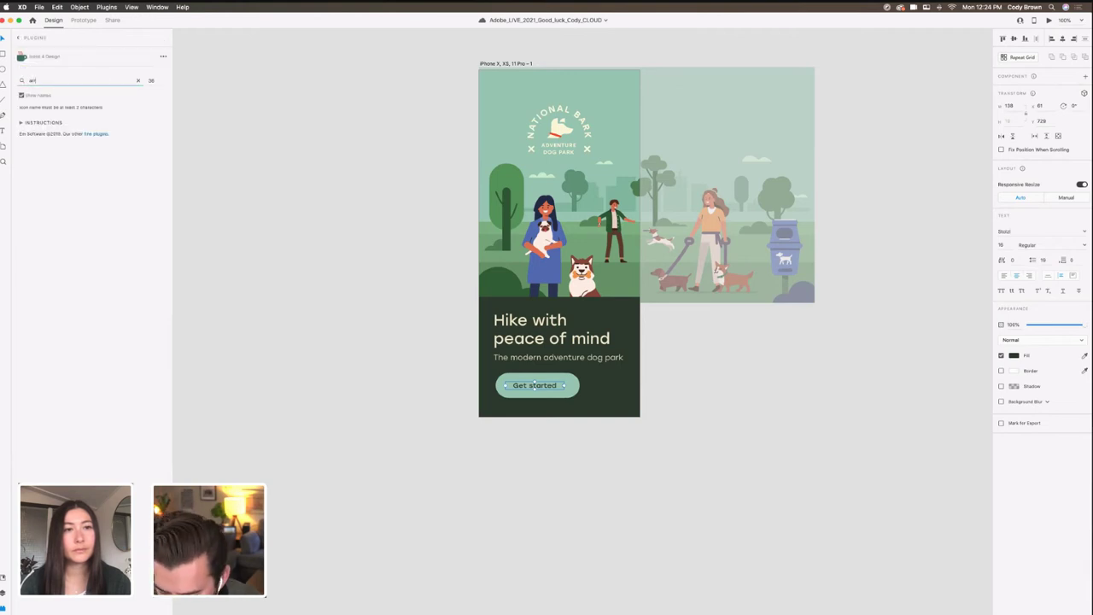
Step: Insert the Feather arrow-right icon and place it on the button just after the "Get started" label
scroll(72, 197, "down", 2)
scroll(73, 196, "down", 5)
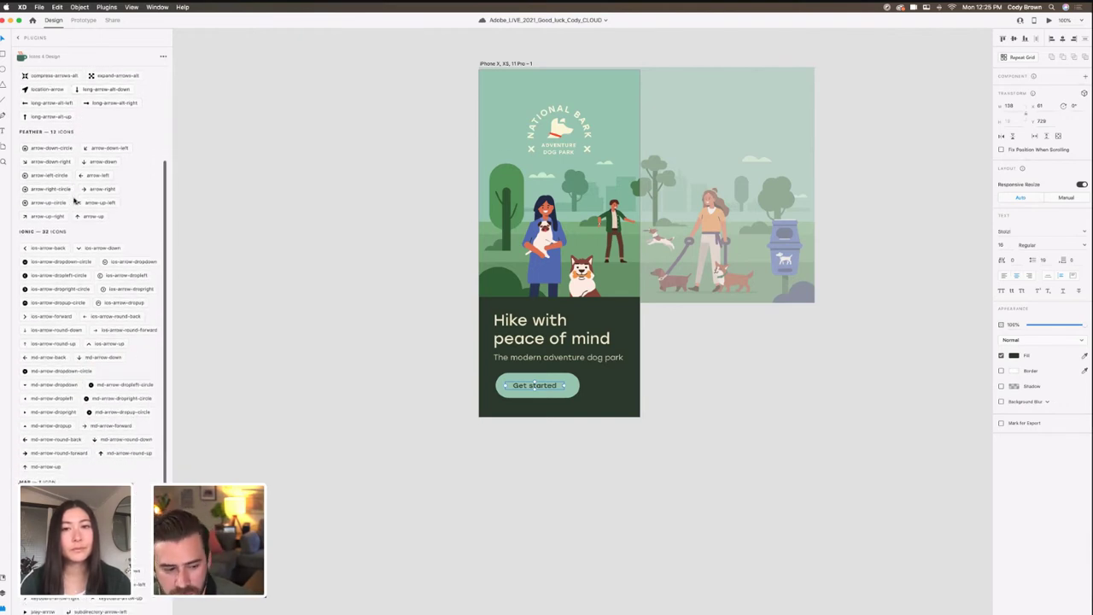
scroll(108, 287, "down", 1)
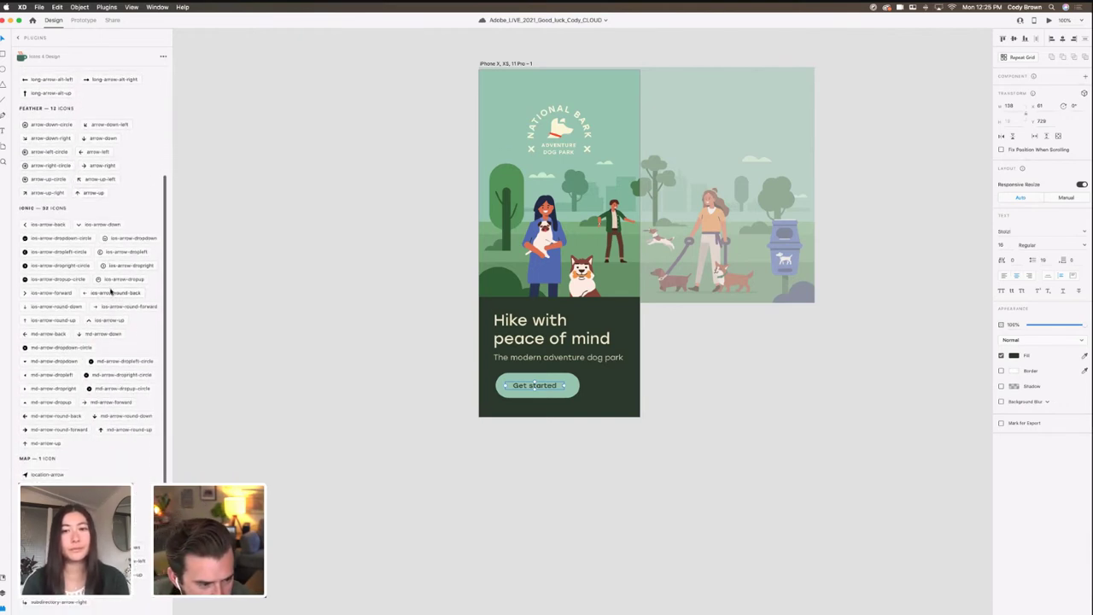
scroll(113, 291, "down", 1)
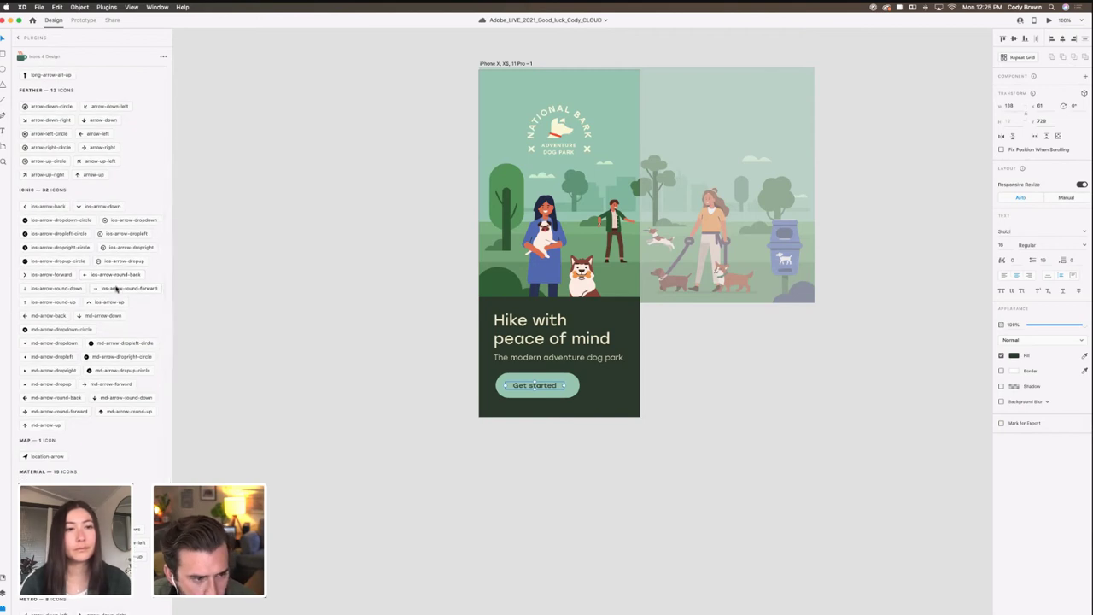
left_click(105, 149)
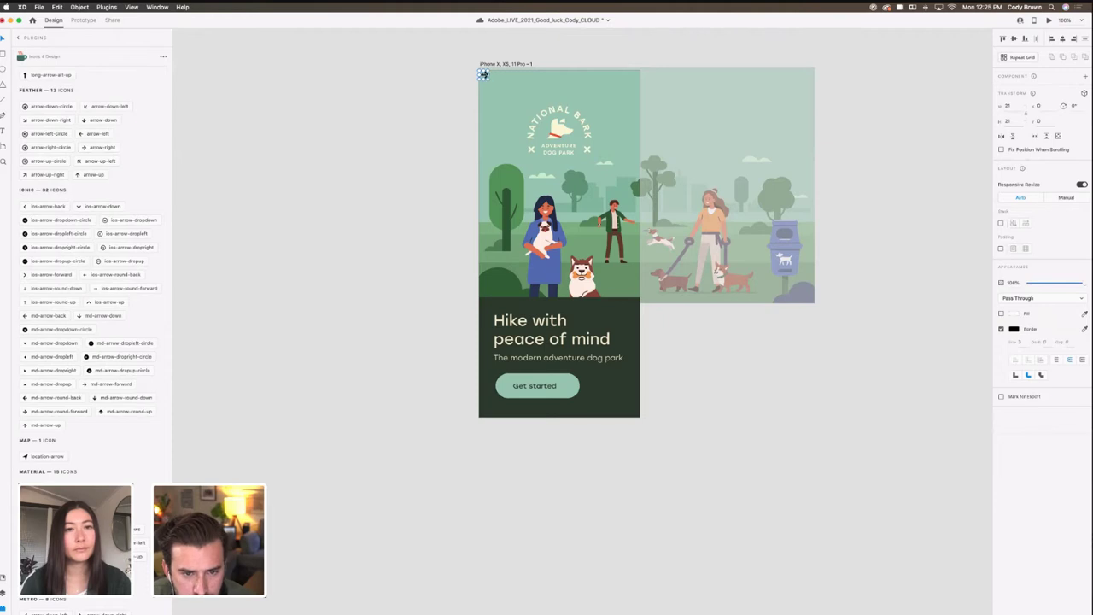
left_click_drag(483, 75, 566, 385)
Step: Shrink the arrow icon to about 19 by 19 px and turn off its responsive resize
scroll(605, 295, "up", 5)
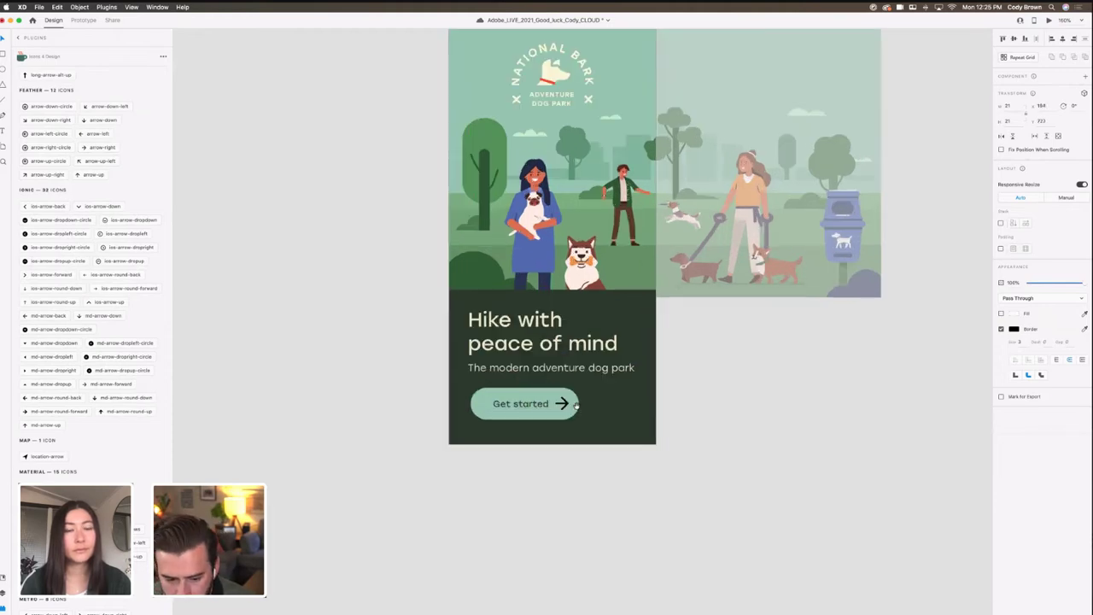
scroll(604, 294, "down", 2)
left_click_drag(574, 381, 571, 387)
left_click(1082, 184)
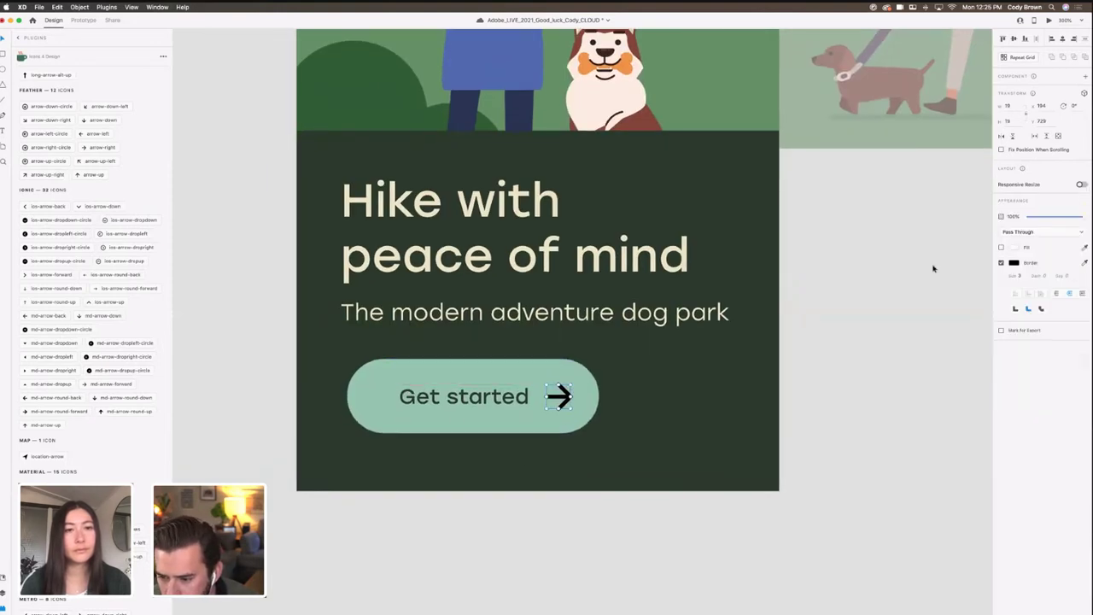
Step: Lock the arrow icon's aspect ratio, set its width to 15 and lower it to Y 731 to line up with the label
scroll(567, 411, "up", 1)
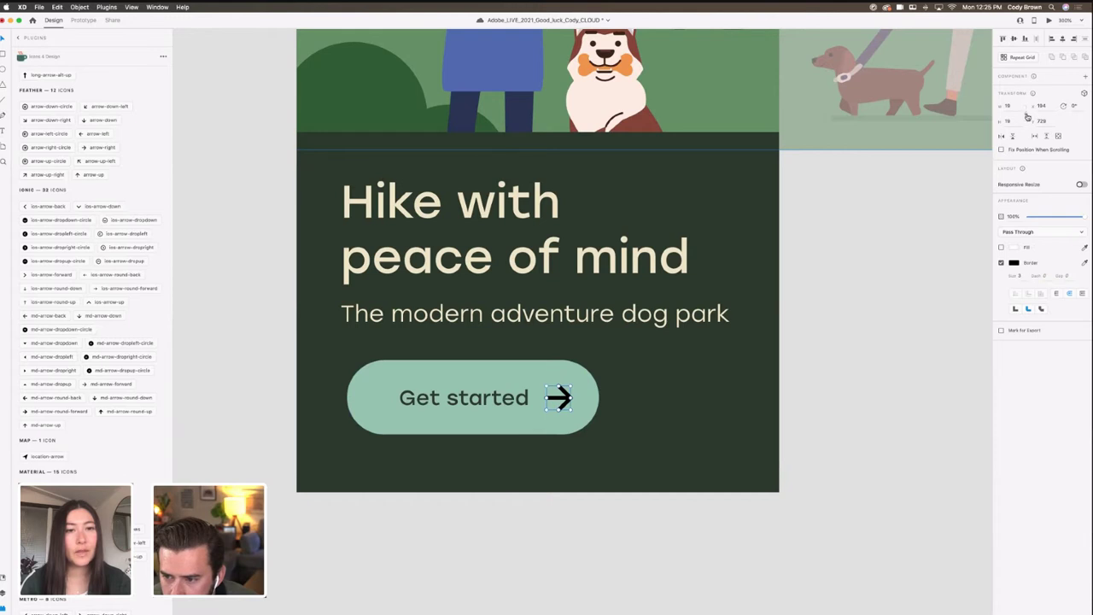
left_click(1027, 115)
left_click(1011, 106)
type("1515")
key("Return")
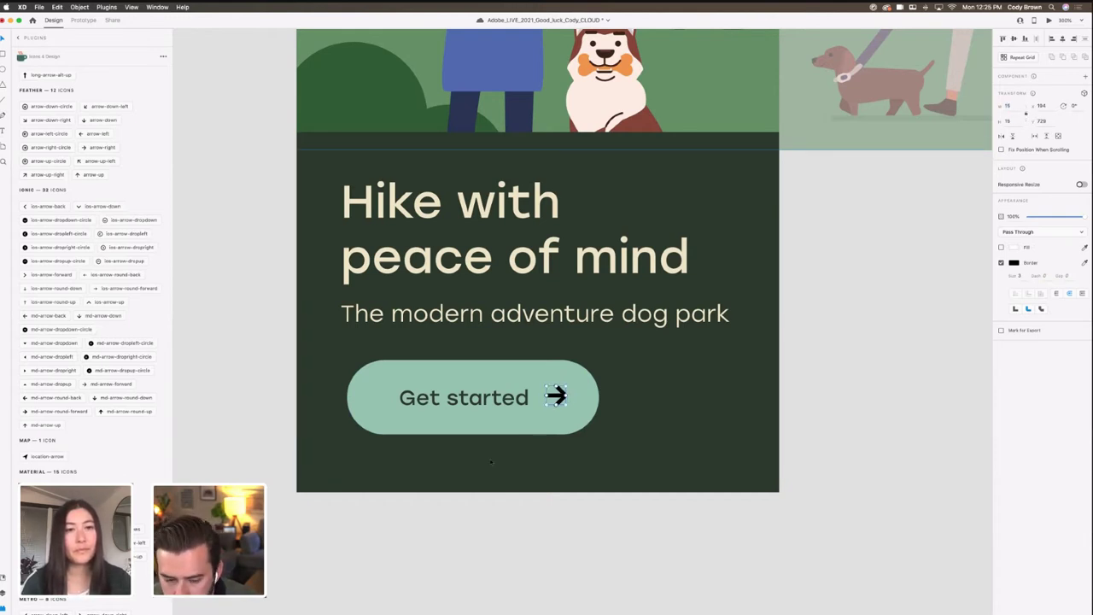
key("Down")
key("Down")
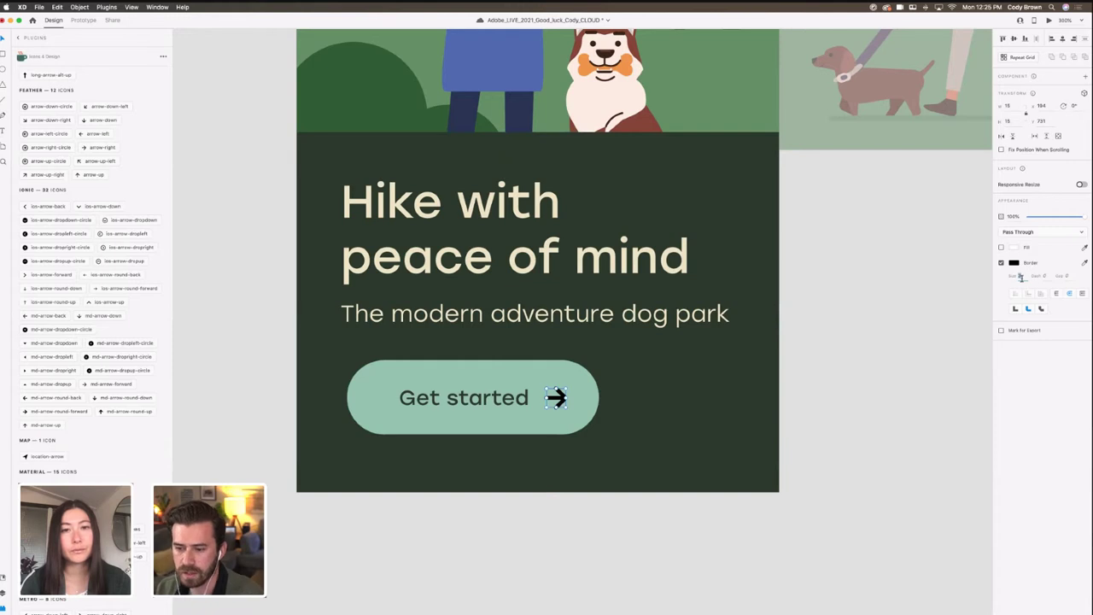
Step: Set the arrow icon's border size to 2 and its border colour to the dark green sampled from the panel
type("2")
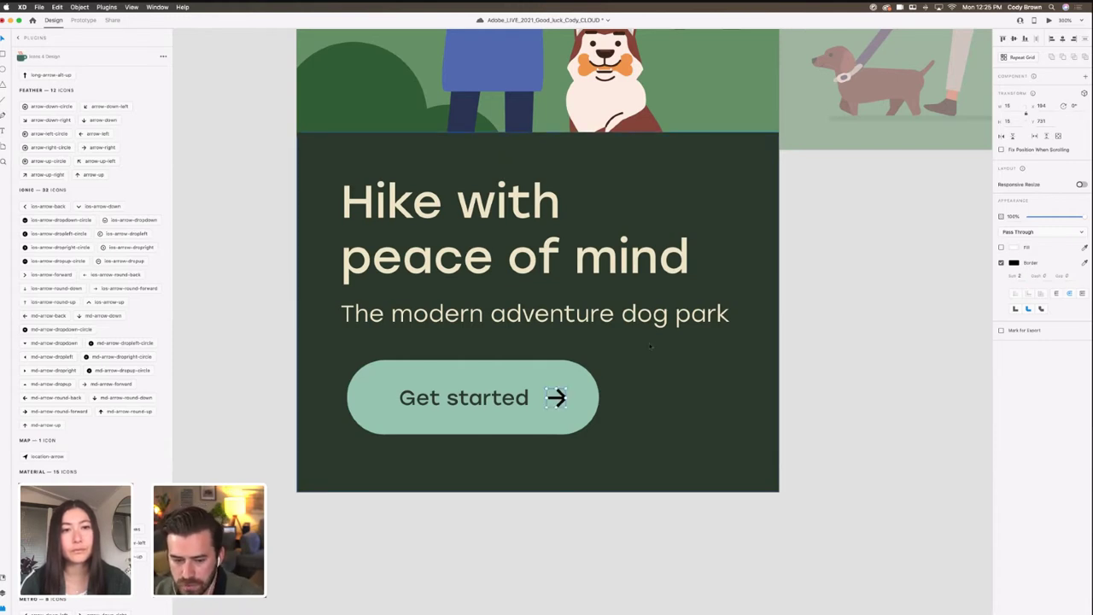
left_click(1015, 264)
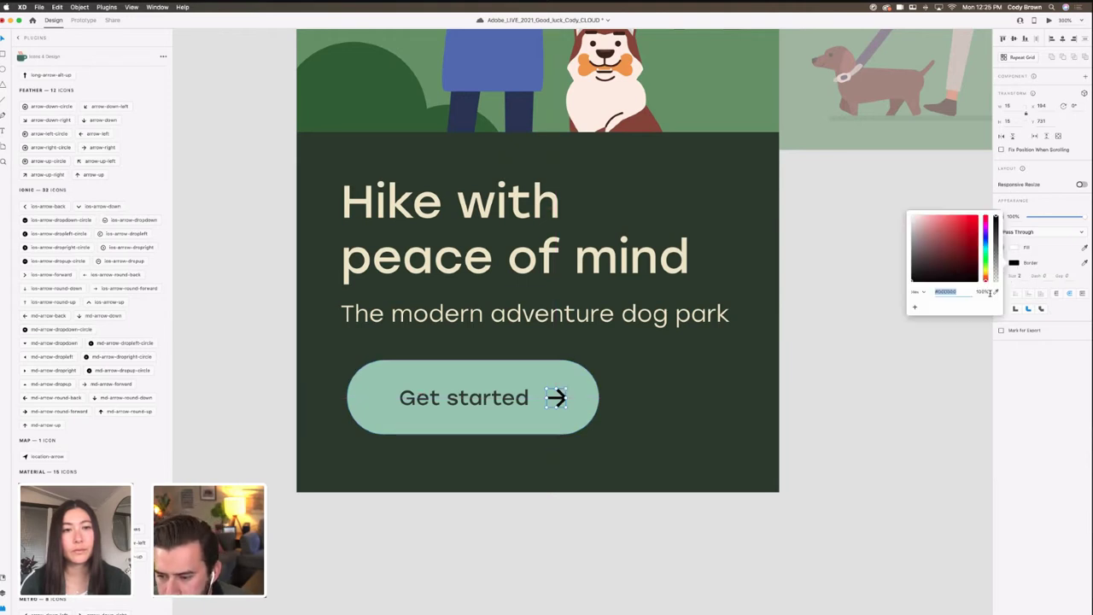
left_click(996, 293)
left_click(698, 407)
Step: Nudge the arrow icon slightly closer to the "Get started" label, to X 193
left_click(561, 399)
key("Left")
key("Left")
key("Right")
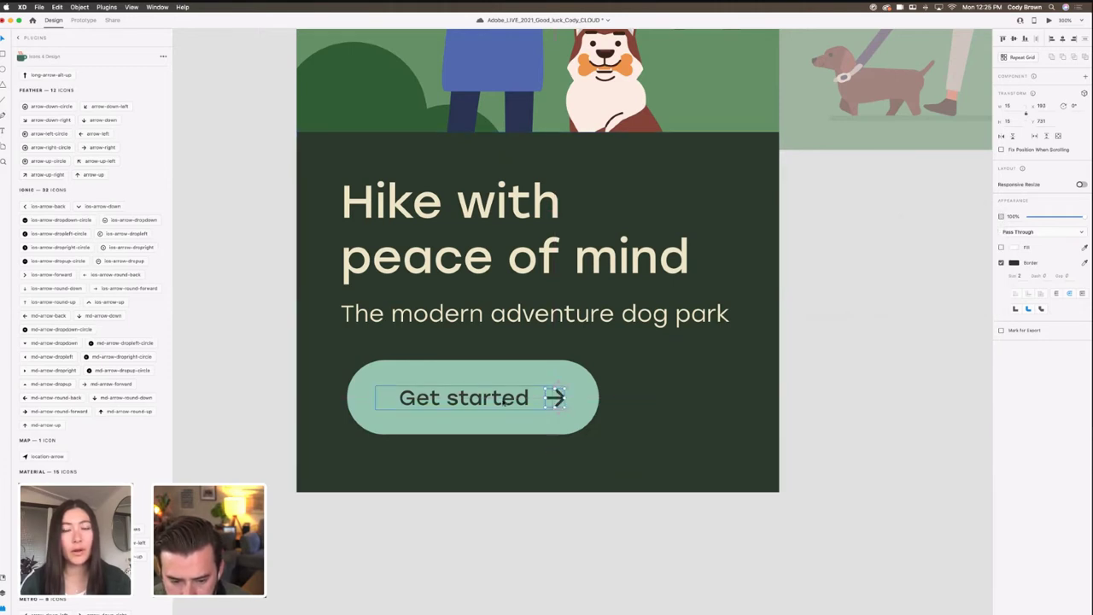
Step: Narrow the "Get started" text box to about 113 px wide, with its left edge at X 69
left_click(521, 398, "shift")
double_click(519, 397)
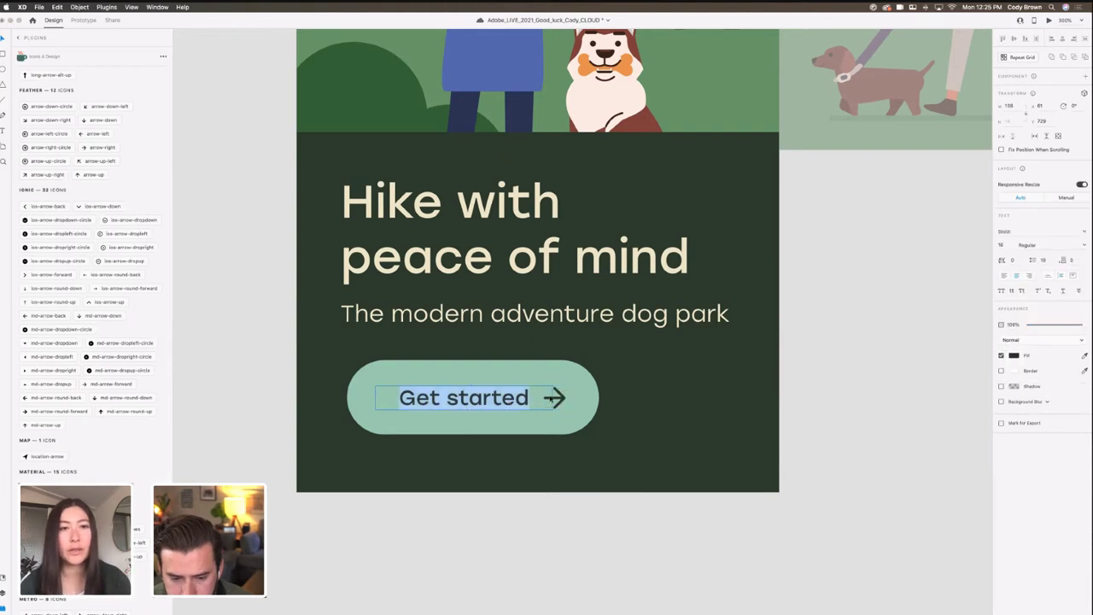
key("Escape")
left_click_drag(552, 398, 509, 398)
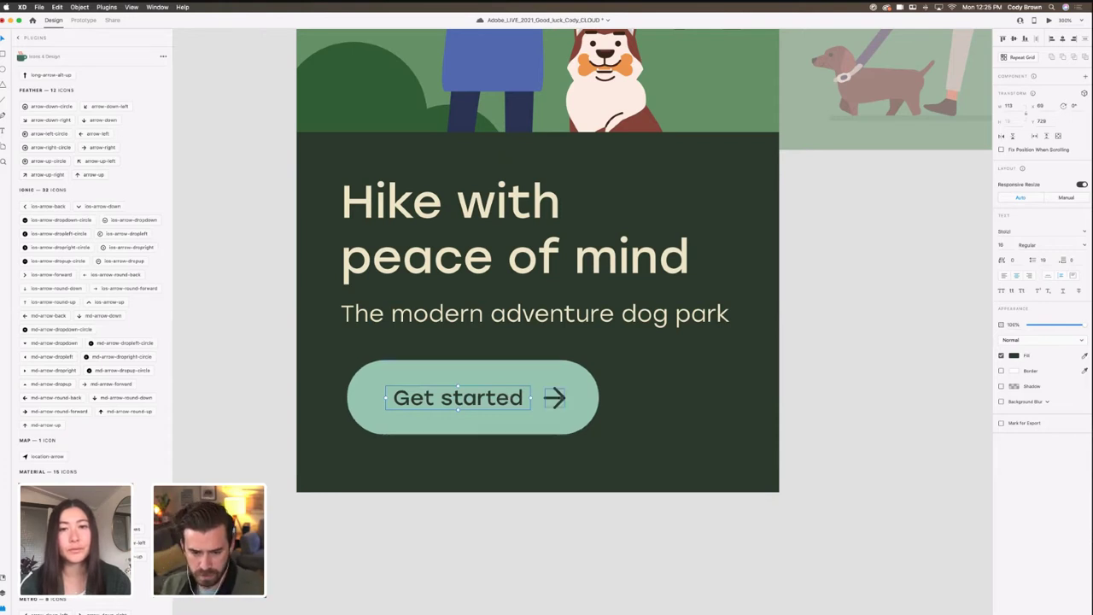
Step: Group the "Get started" label with its arrow icon
left_click(565, 398)
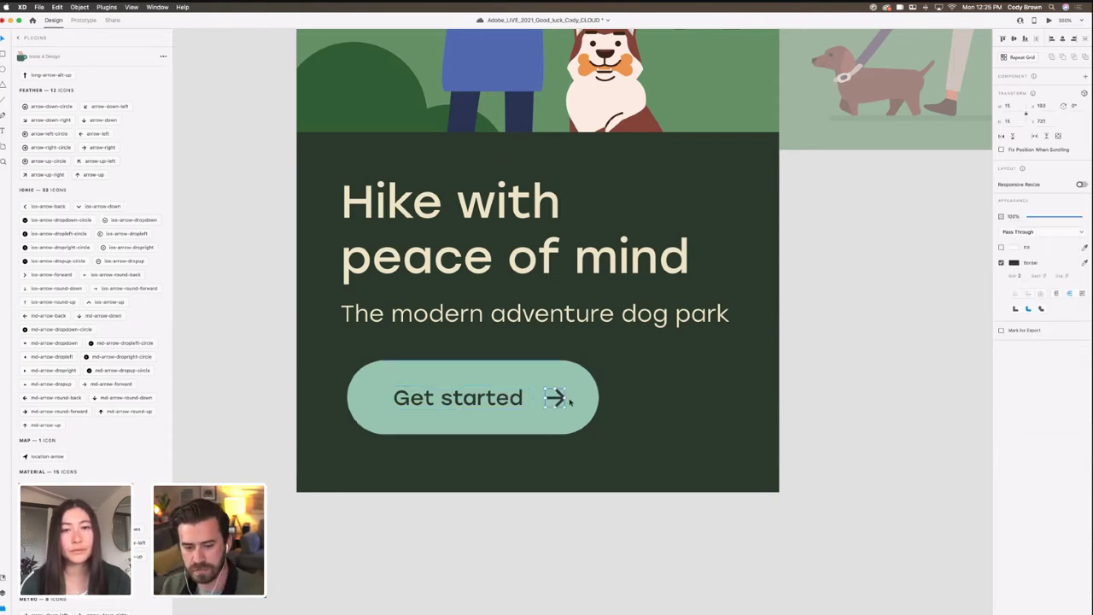
left_click(535, 402, "shift")
right_click(509, 400)
left_click(538, 471)
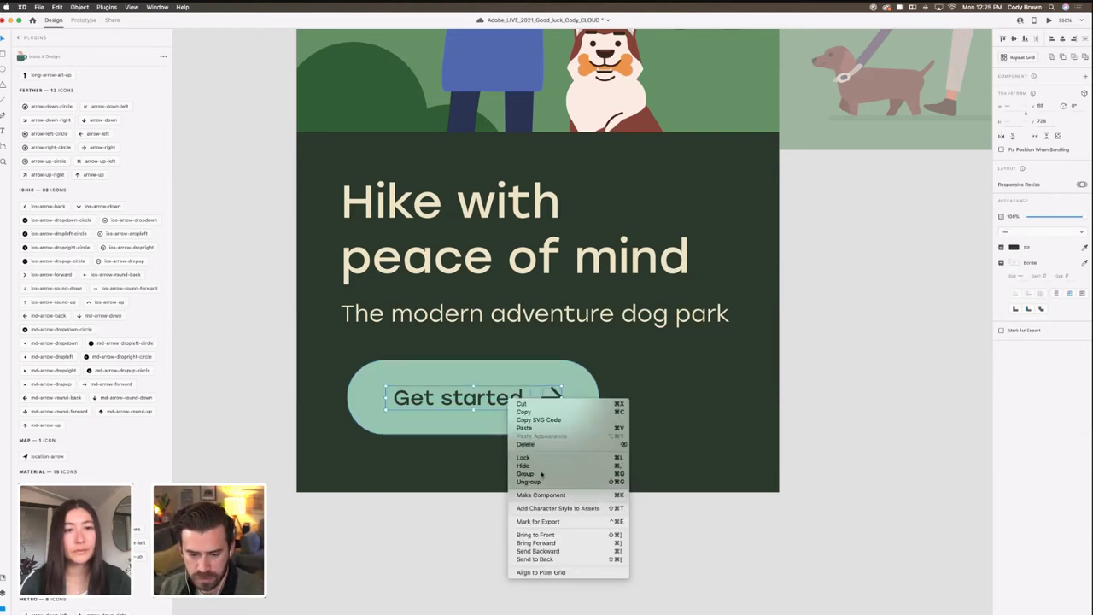
left_click(528, 377, "shift")
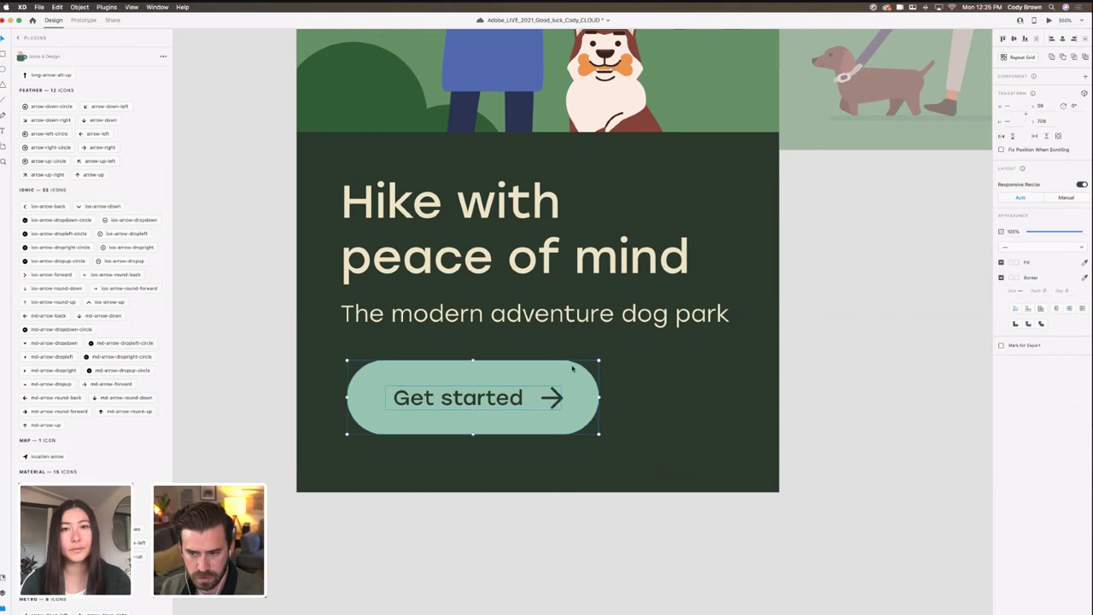
left_click(812, 312)
Step: Turn the button's green pill into a component and rename it btn_start
left_click(541, 373)
right_click(539, 378)
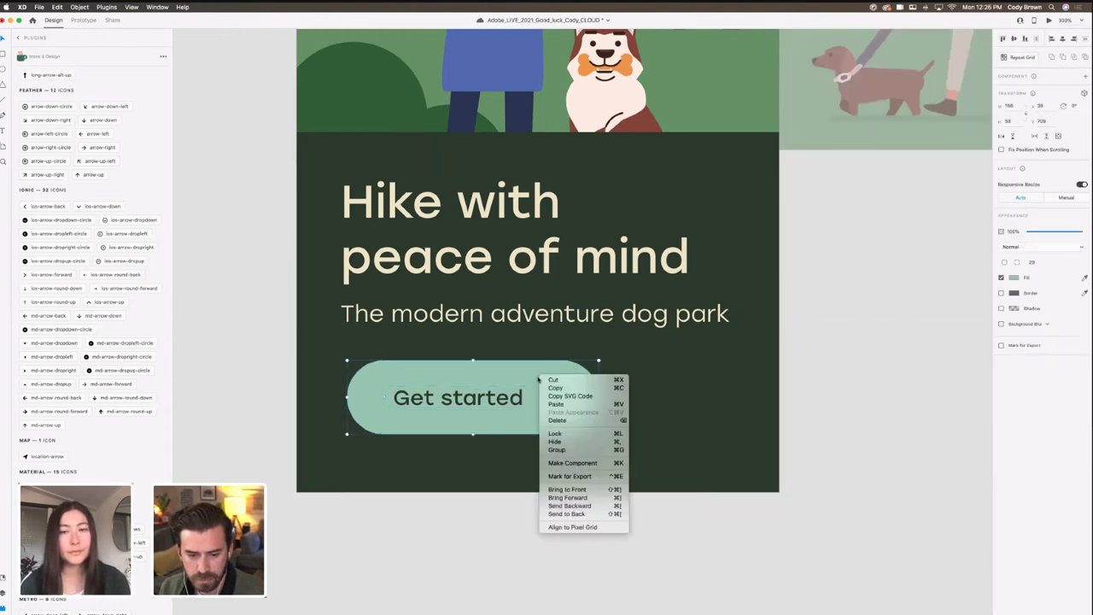
left_click(573, 464)
key("super+y")
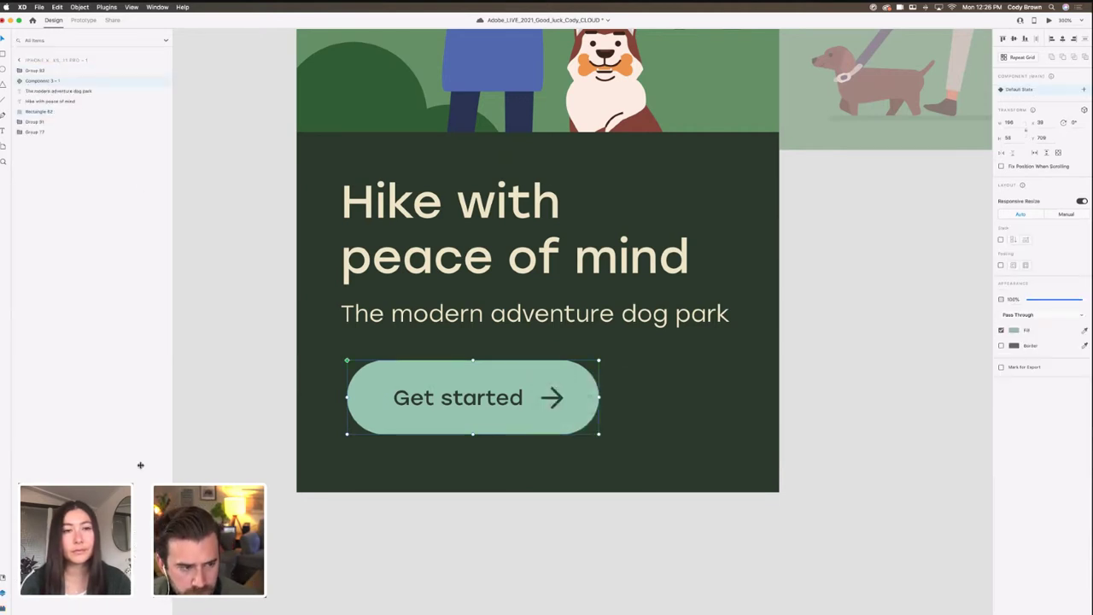
double_click(43, 82)
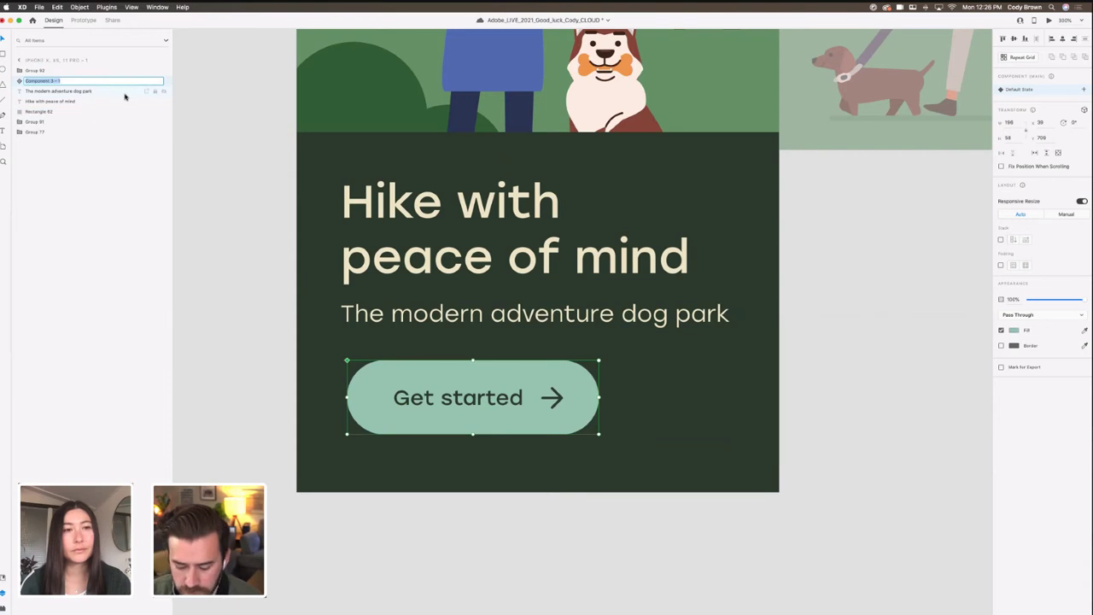
type("B")
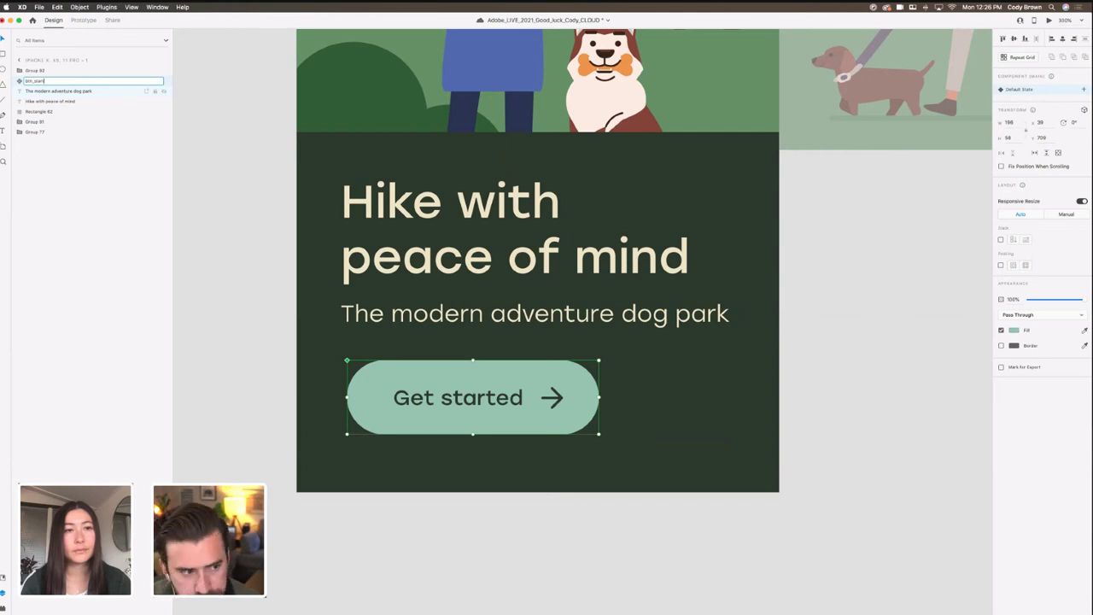
key("Return")
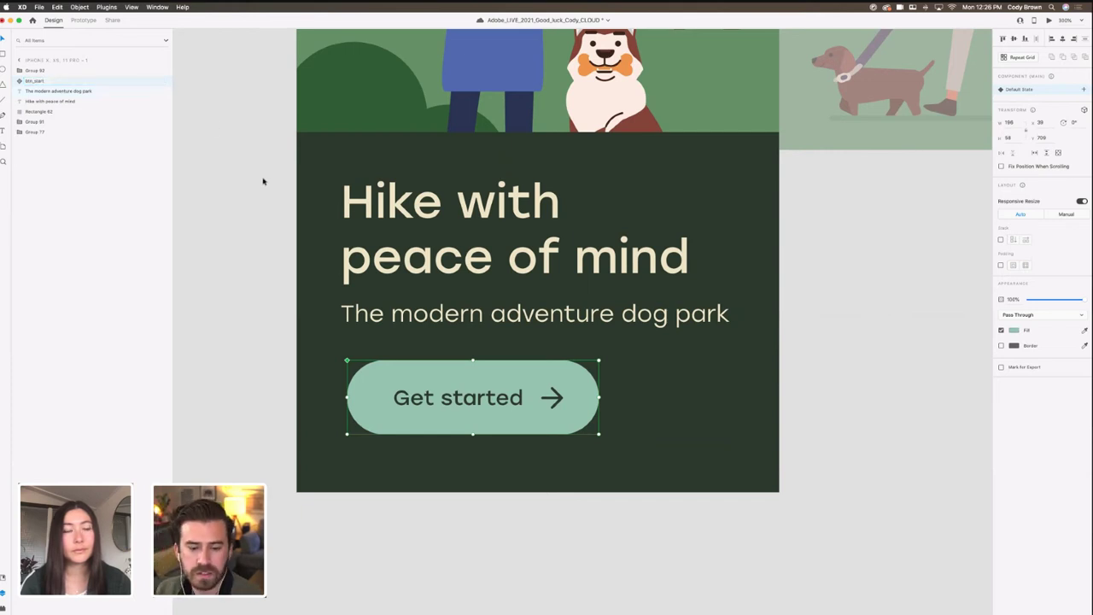
Step: Examine the overall splash page layout, checking the headline and subheading against the button and illustration
key("super+minus")
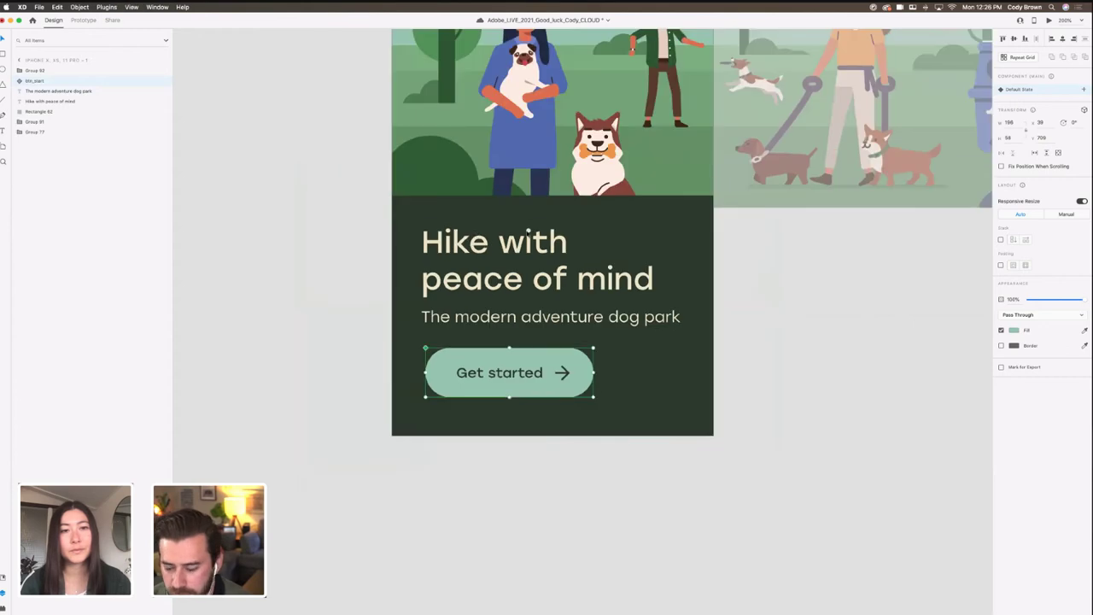
key("super+minus")
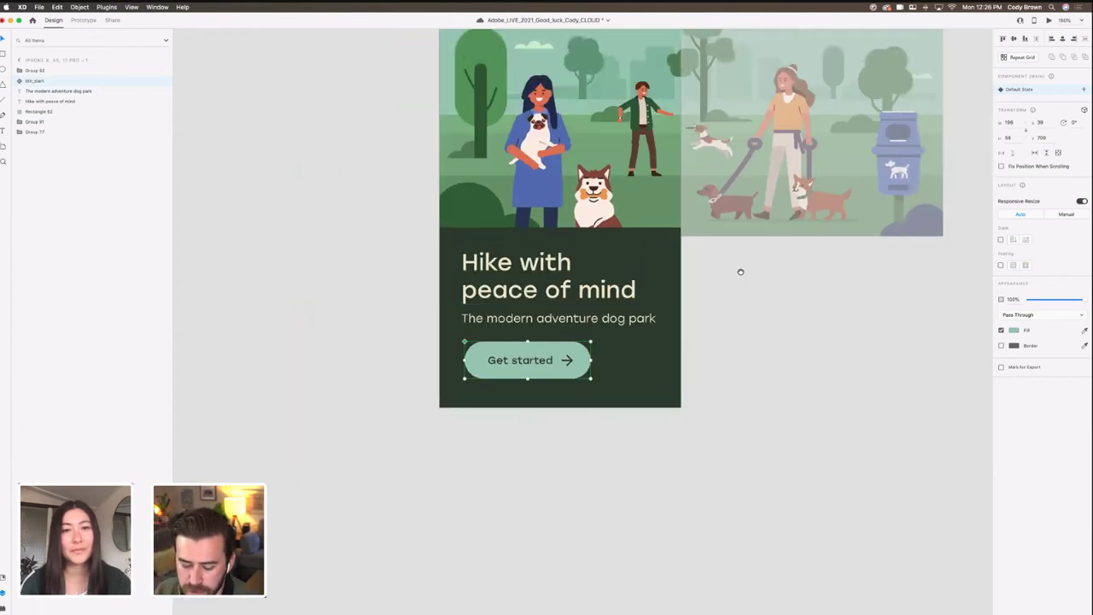
left_click_drag(740, 271, 713, 340)
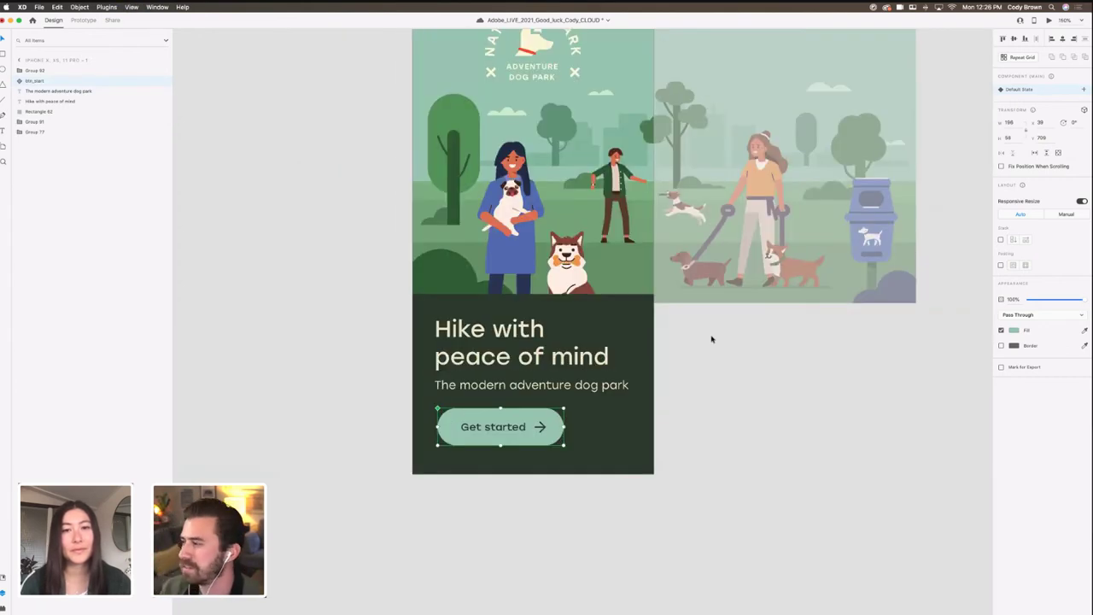
scroll(688, 381, "up", 3)
left_click(546, 422)
left_click(596, 442, "shift")
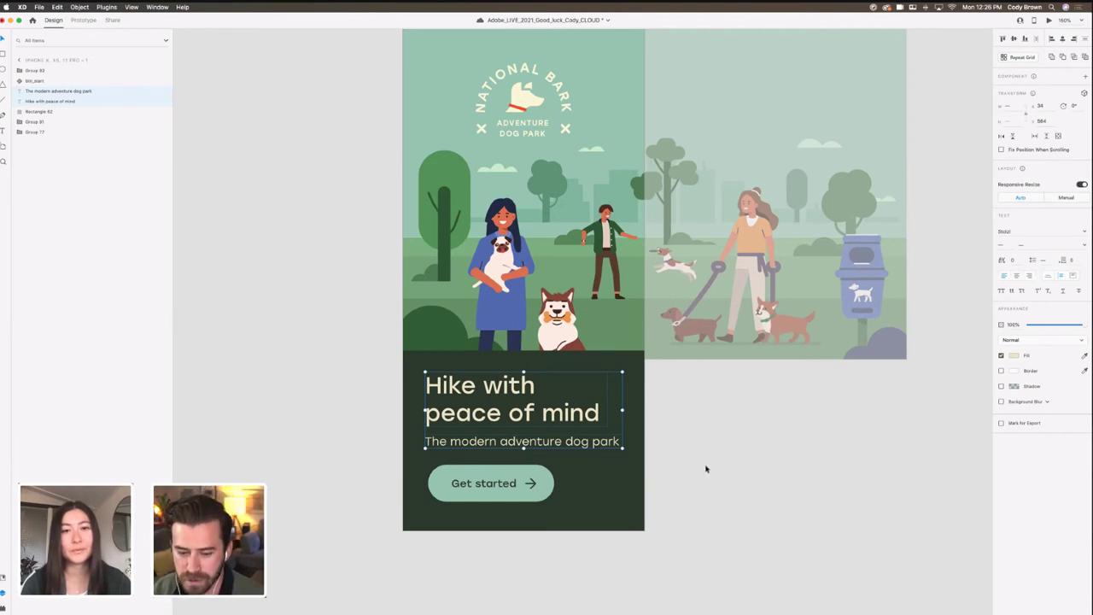
scroll(689, 469, "right", 2)
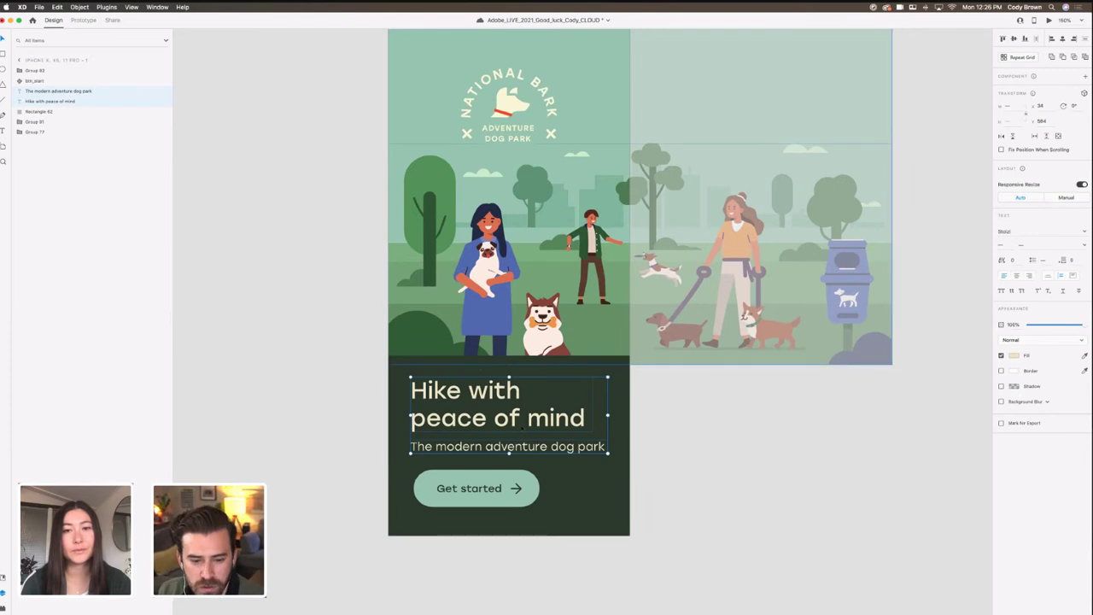
left_click(490, 493)
Step: Rename the dark green panel's layer as bg_color_block
left_click(455, 370)
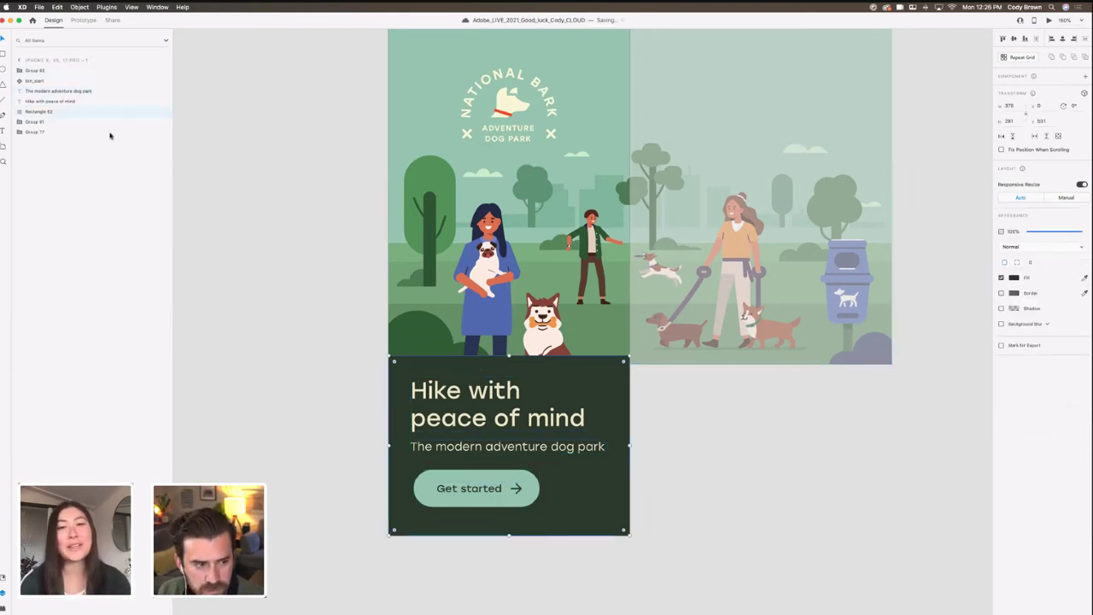
double_click(48, 112)
type("bg_color_block")
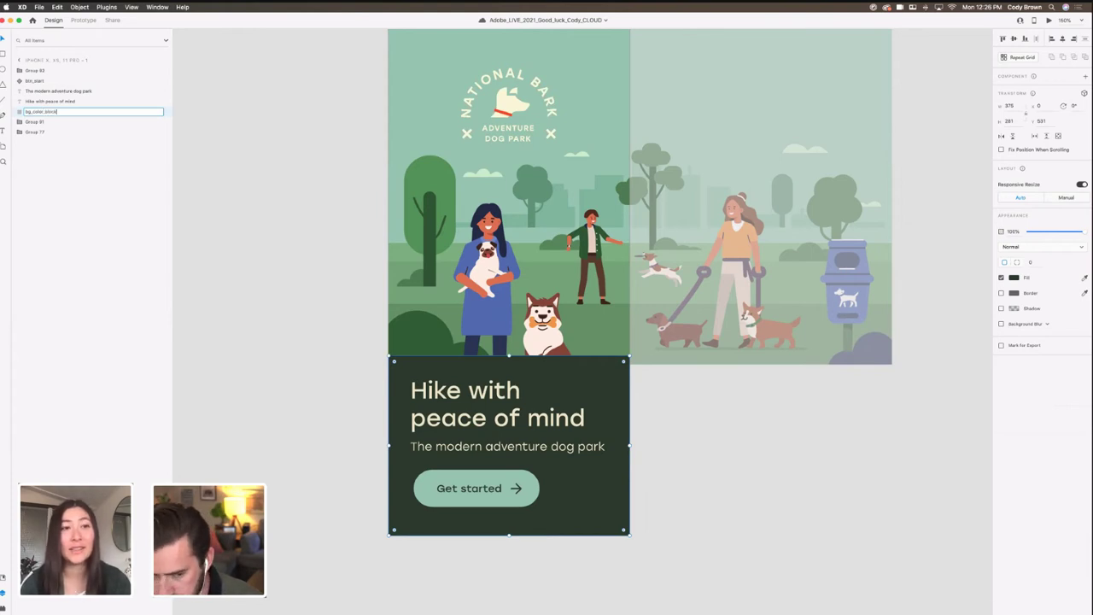
key("Return")
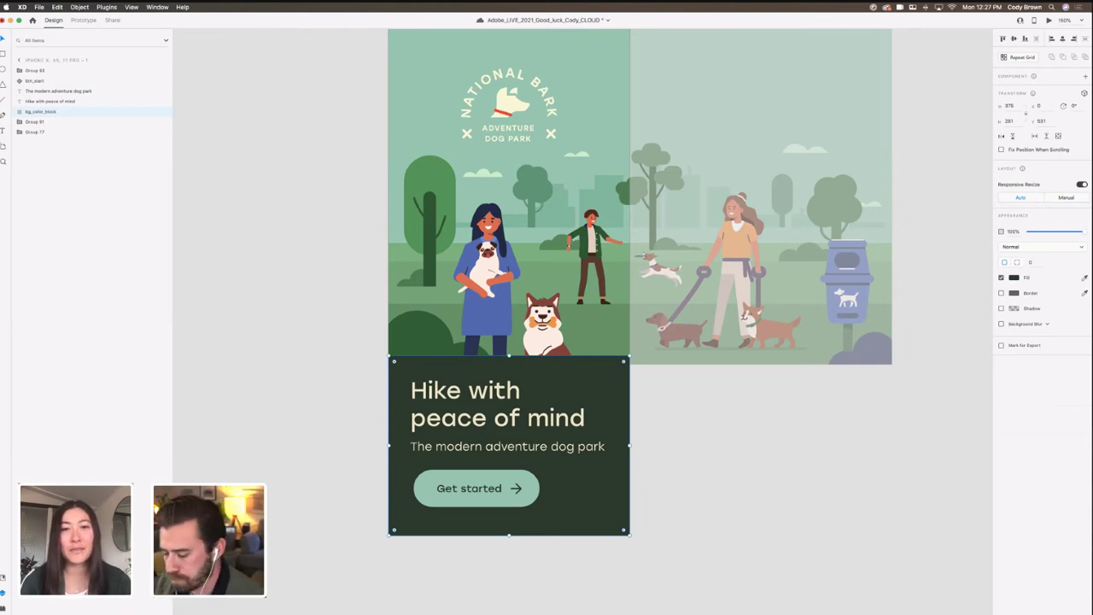
key("super+minus")
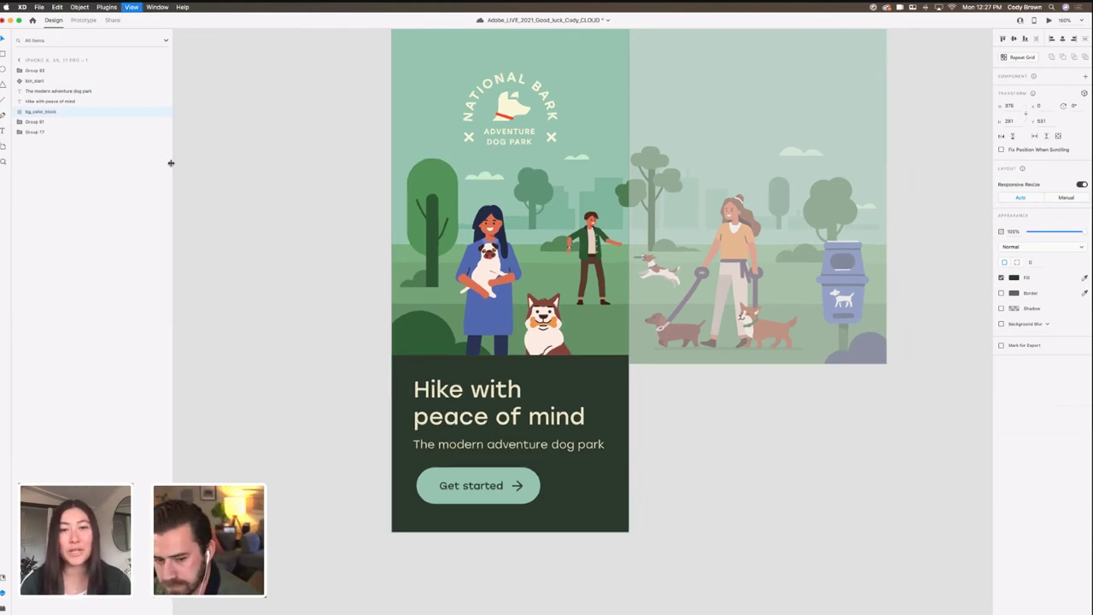
left_click(353, 183)
scroll(455, 185, "right", 1)
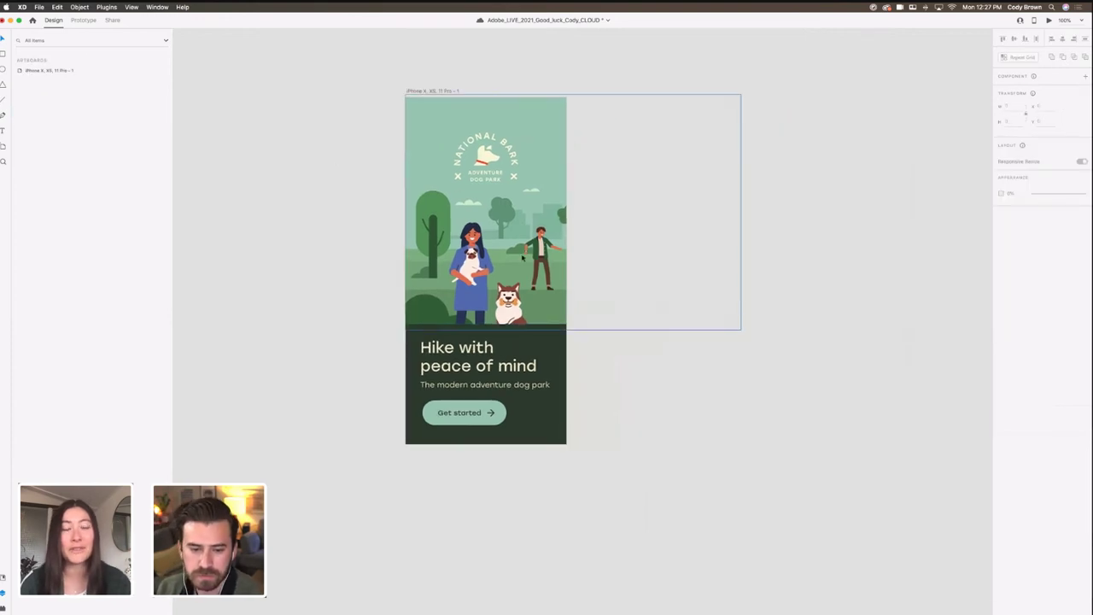
left_click(444, 235)
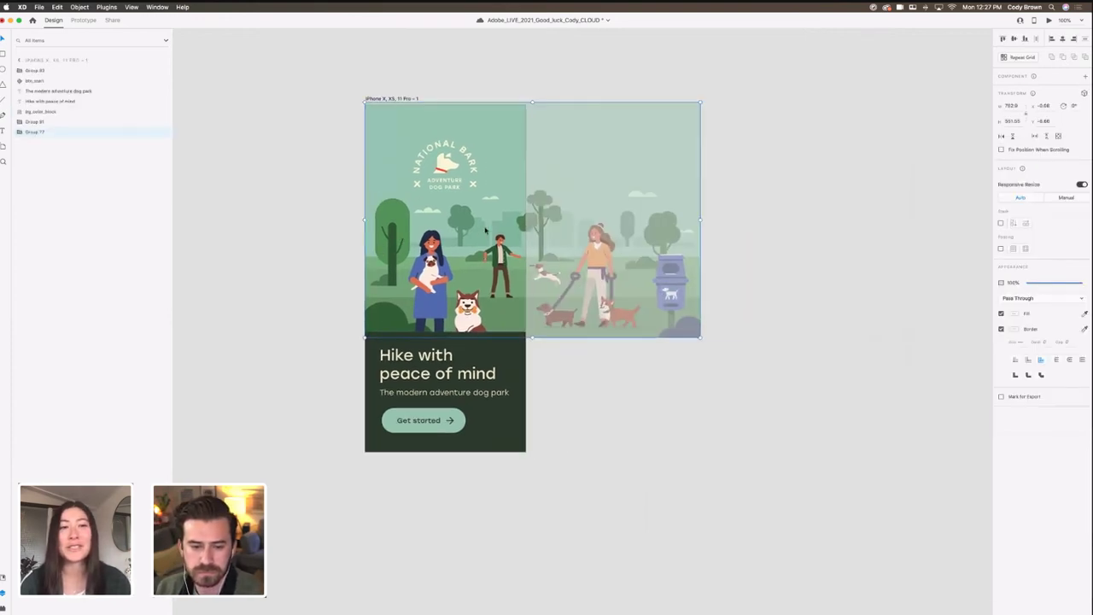
left_click(295, 158)
scroll(290, 150, "right", 3)
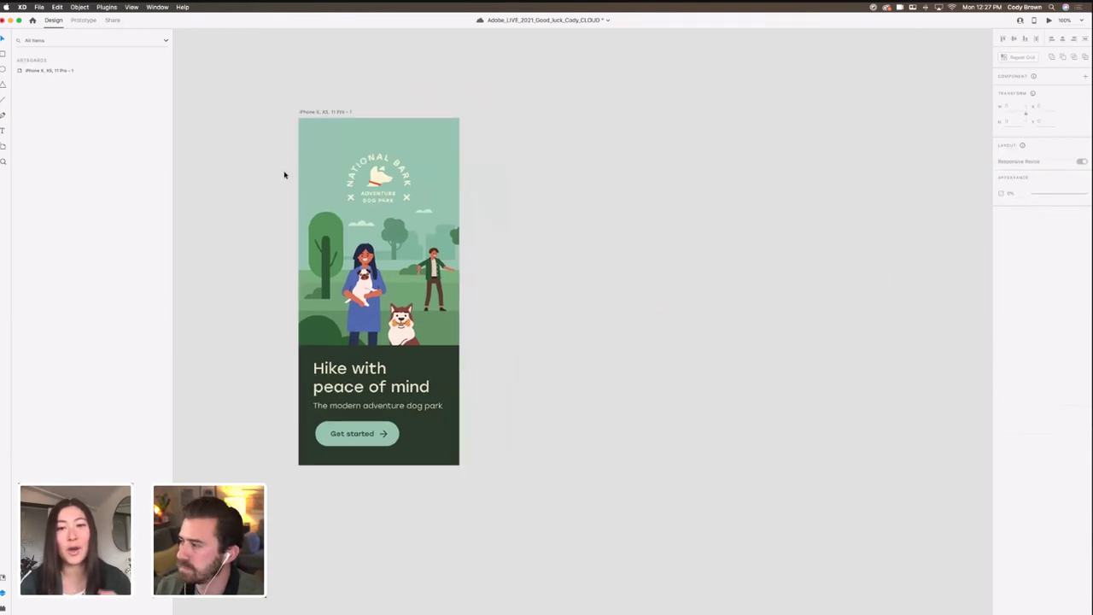
Step: Delete the pale city skyline group from the illustration's background
left_click(410, 246)
double_click(410, 246)
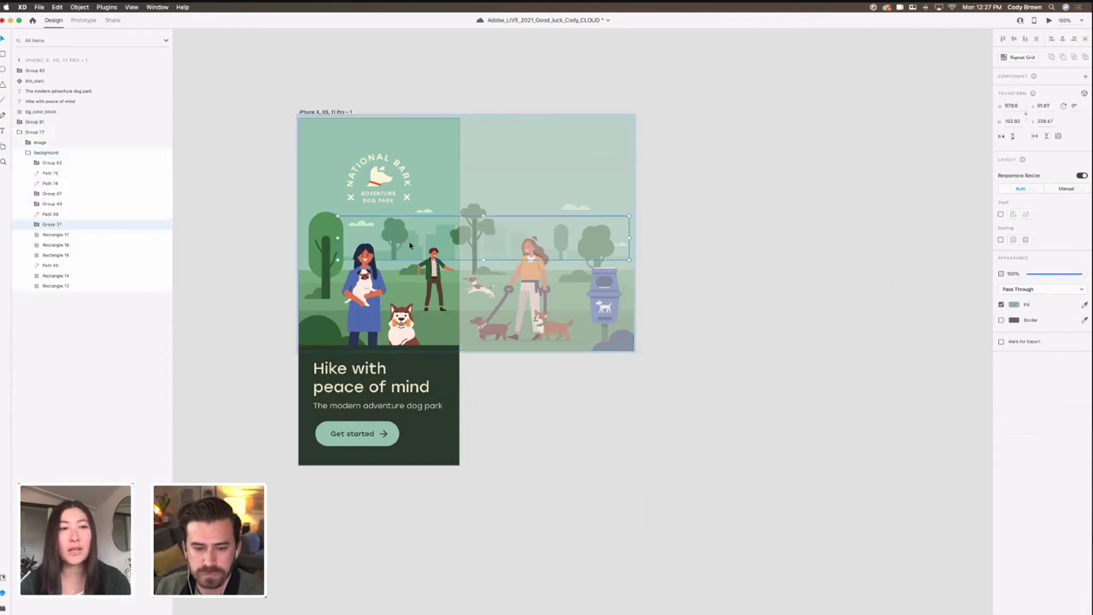
left_click(1014, 305)
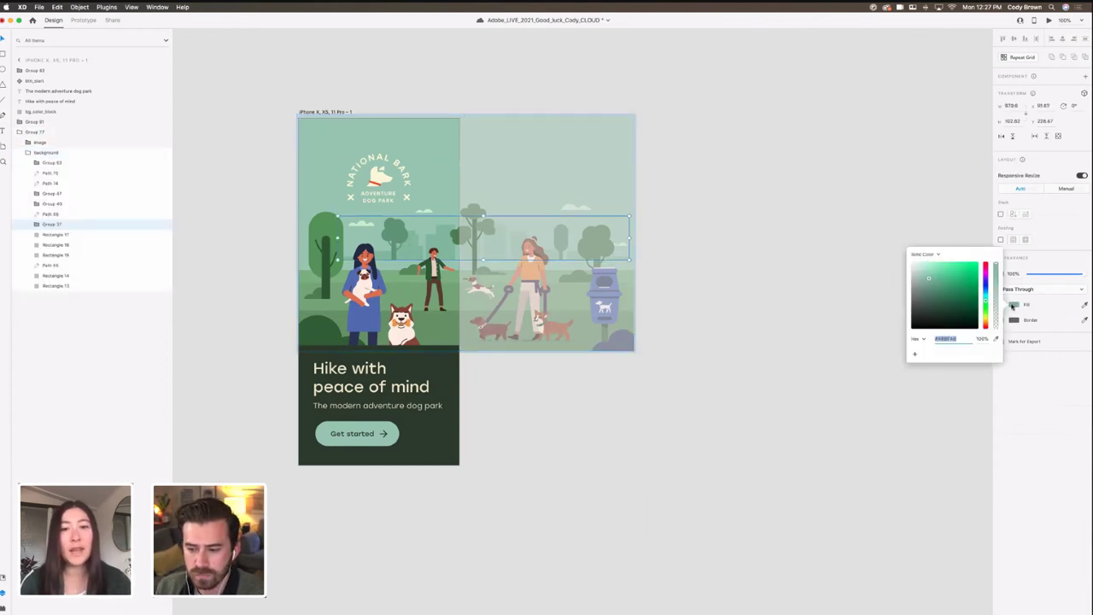
left_click(436, 241)
key("Delete")
left_click(436, 241)
left_click(399, 240)
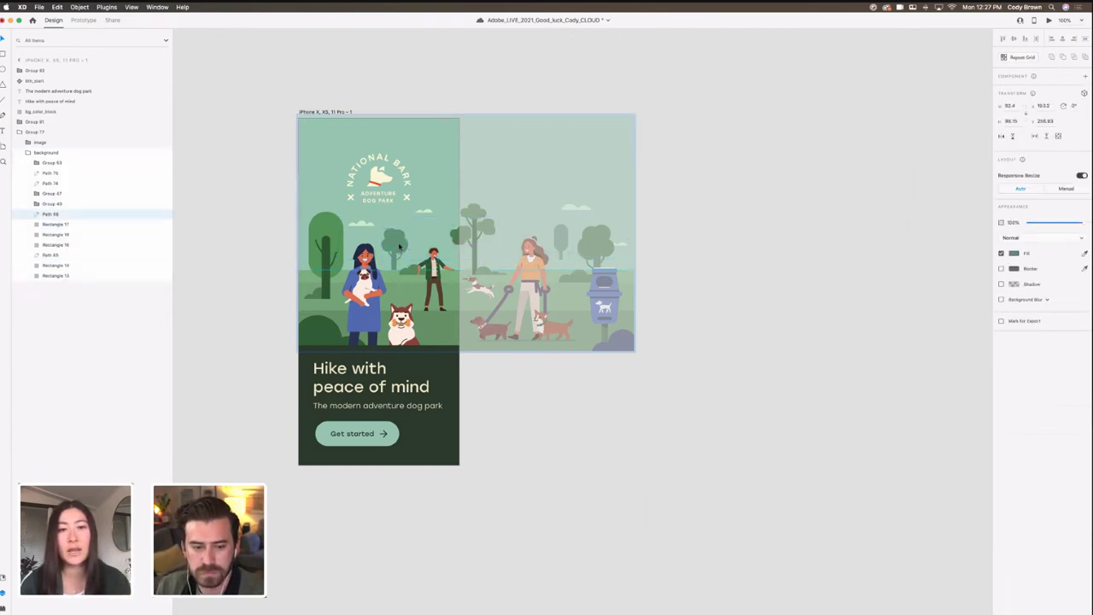
left_click(228, 231)
scroll(362, 238, "left", 4)
left_click(417, 236)
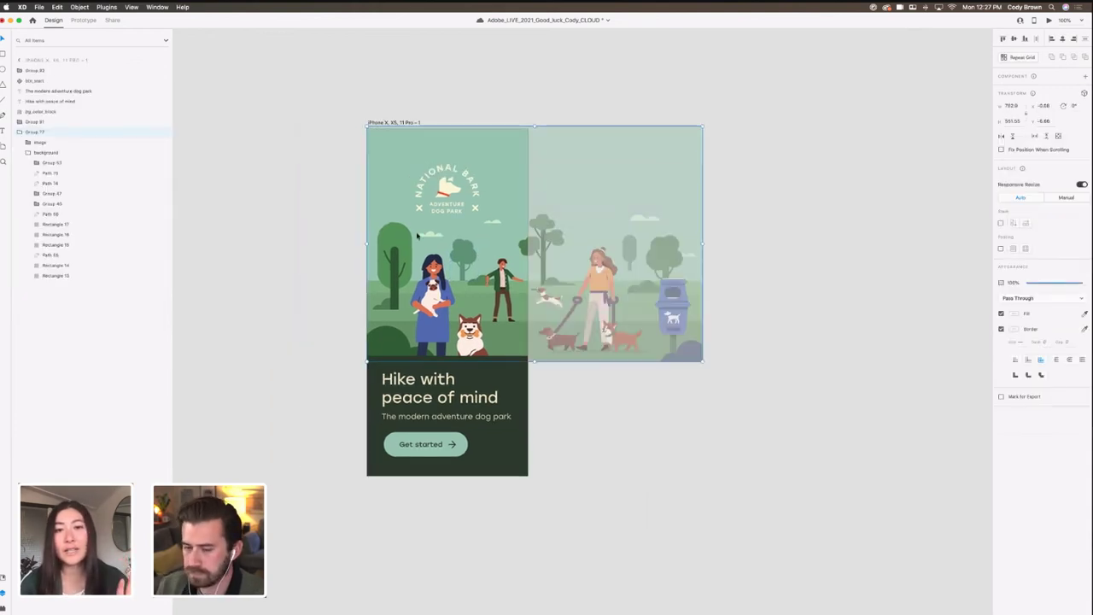
left_click(448, 190)
left_click(328, 136)
left_click(393, 122)
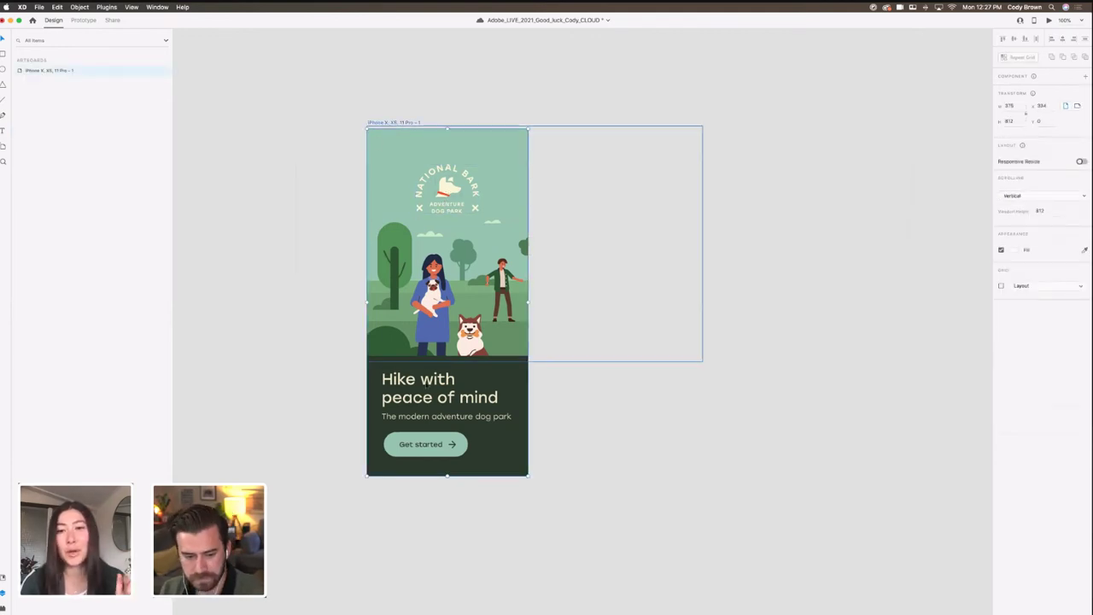
Step: Move the grouped "Get started" label and arrow inside the btn_start component by cutting and pasting it
left_click(440, 442)
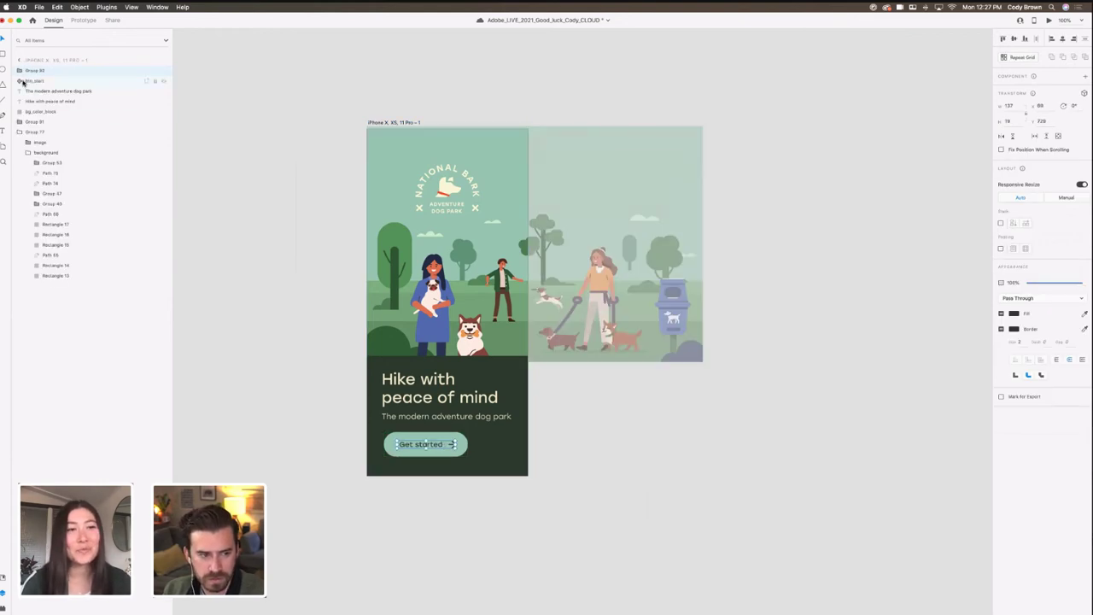
key("super+x")
double_click(428, 444)
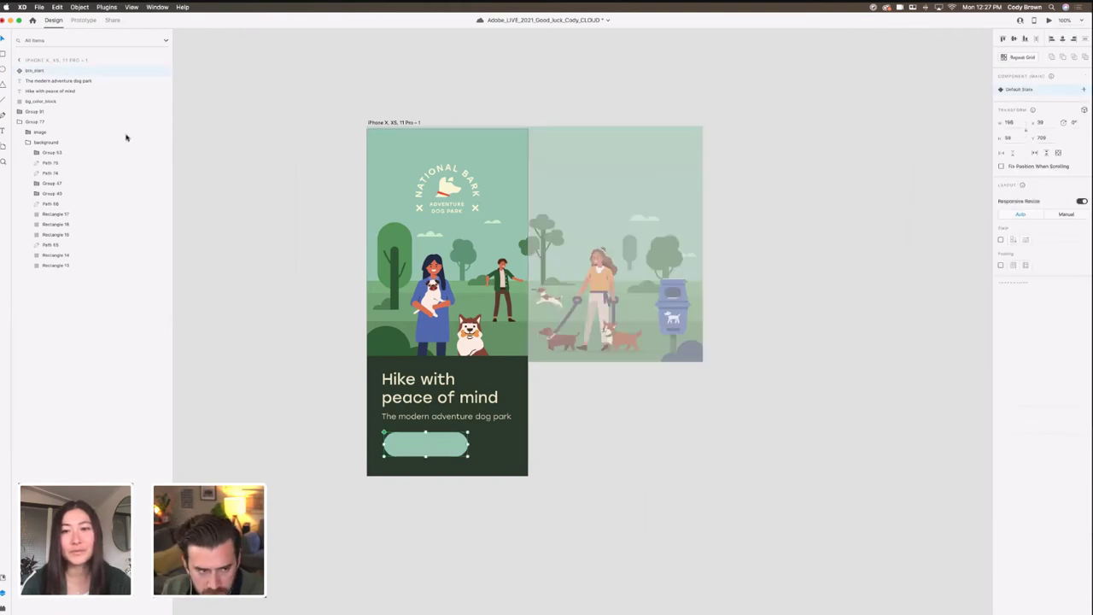
key("super+z")
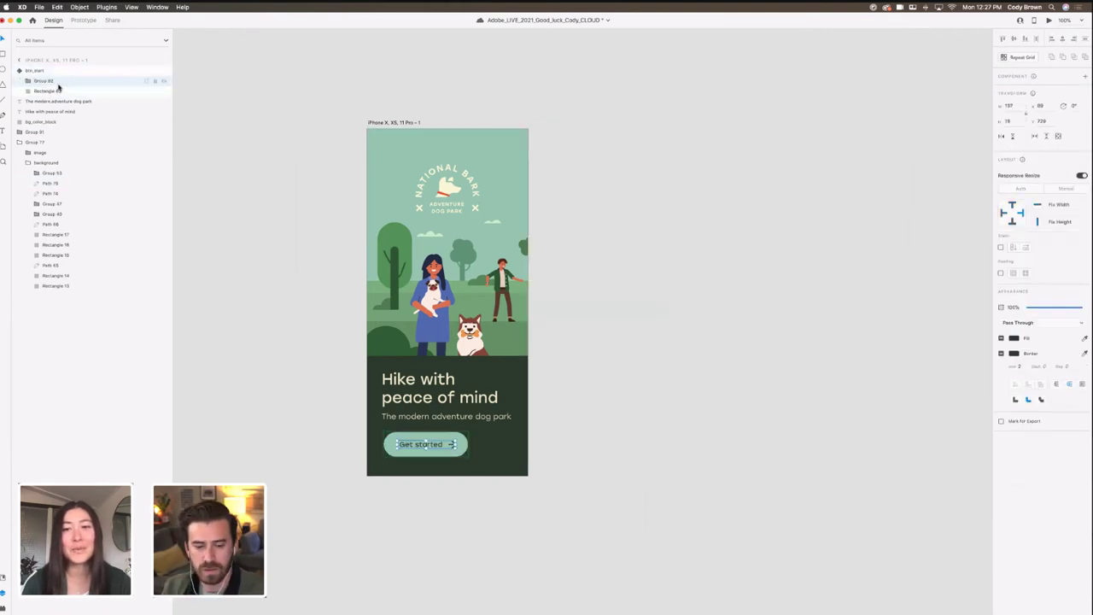
Step: Collapse the btn_start component and the illustration group in the layer list, then select btn_start
left_click(19, 71)
left_click(19, 123)
left_click(354, 327)
left_click(41, 74)
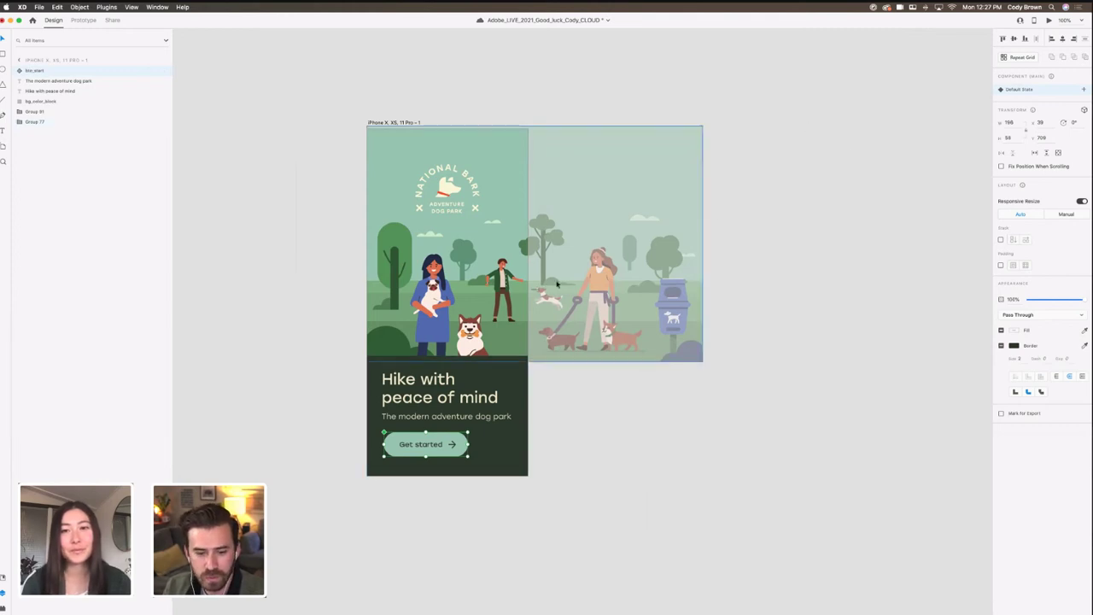
Step: Rename the pill rectangle inside the btn_start component as bg
left_click(19, 71)
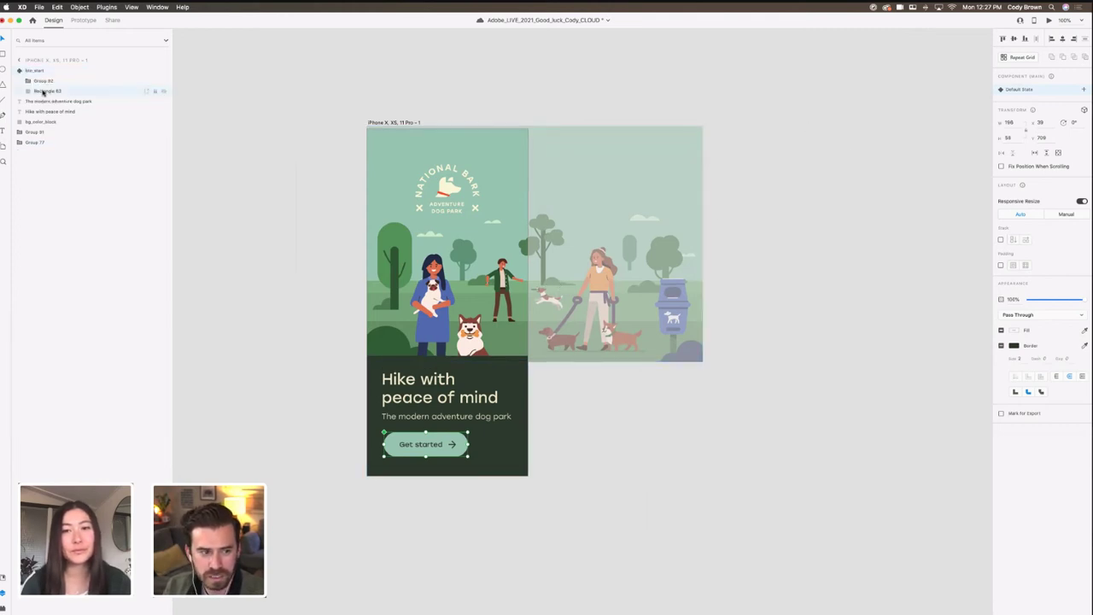
double_click(45, 91)
type("bg")
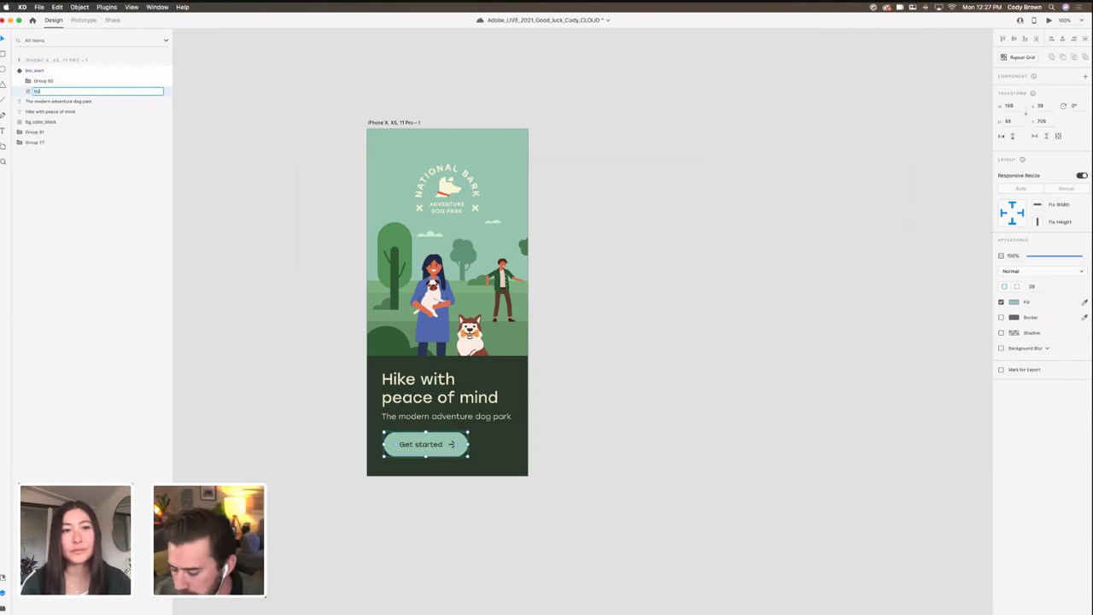
key("Return")
Step: Rename the right-arrow icon group beside the "Get started" label inside the btn_start component as arrow
double_click(41, 81)
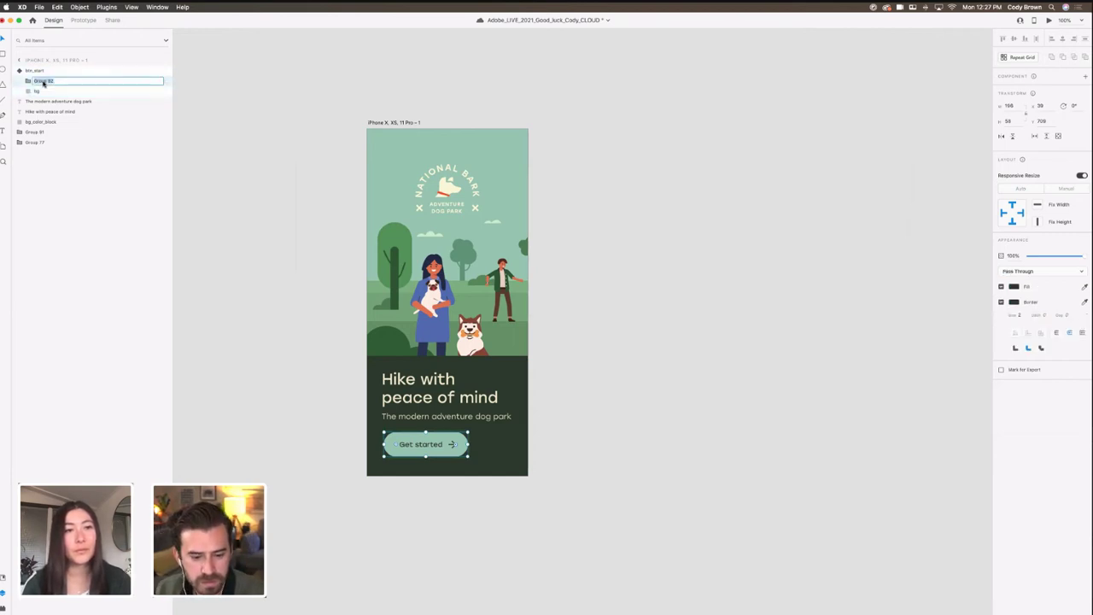
left_click(28, 81)
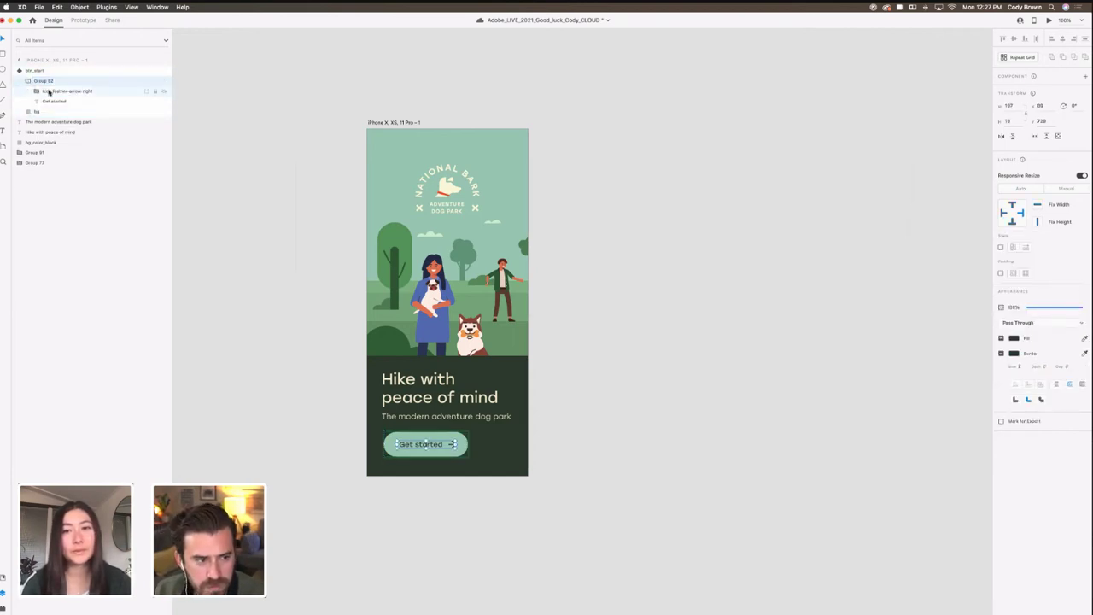
left_click(47, 91)
double_click(51, 91)
type("ar")
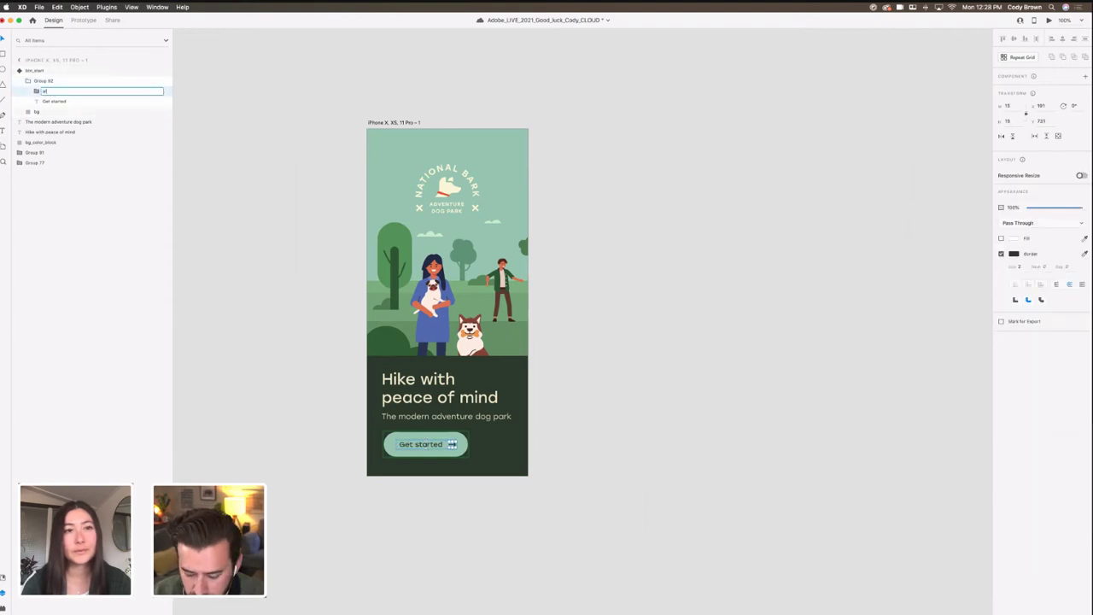
type("row")
key("Return")
left_click(29, 82)
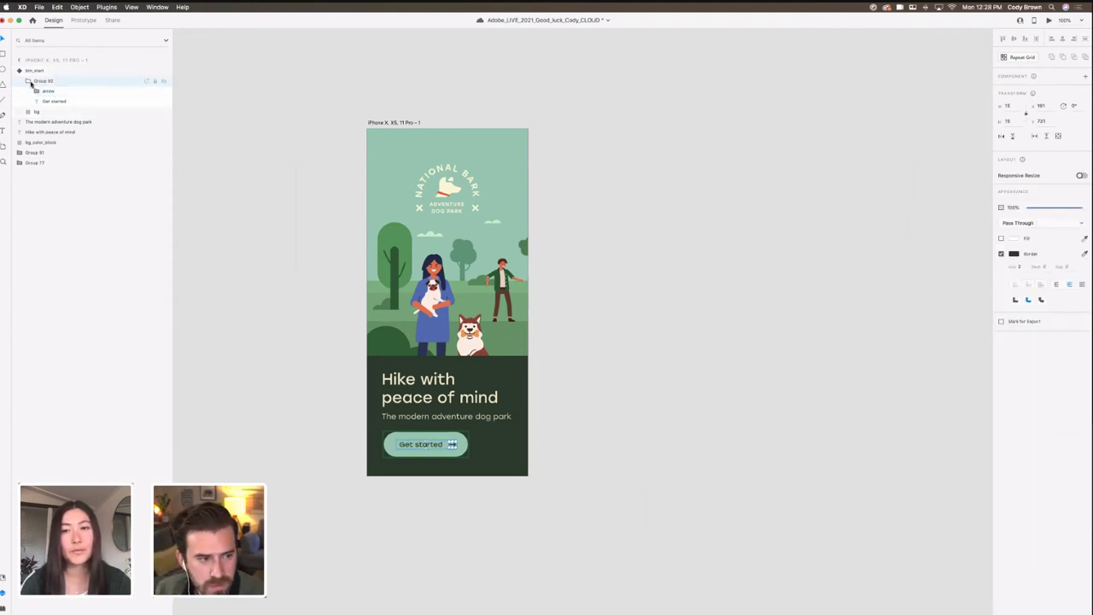
right_click(45, 80)
left_click(77, 184)
left_click(268, 104)
left_click_drag(366, 217, 370, 248)
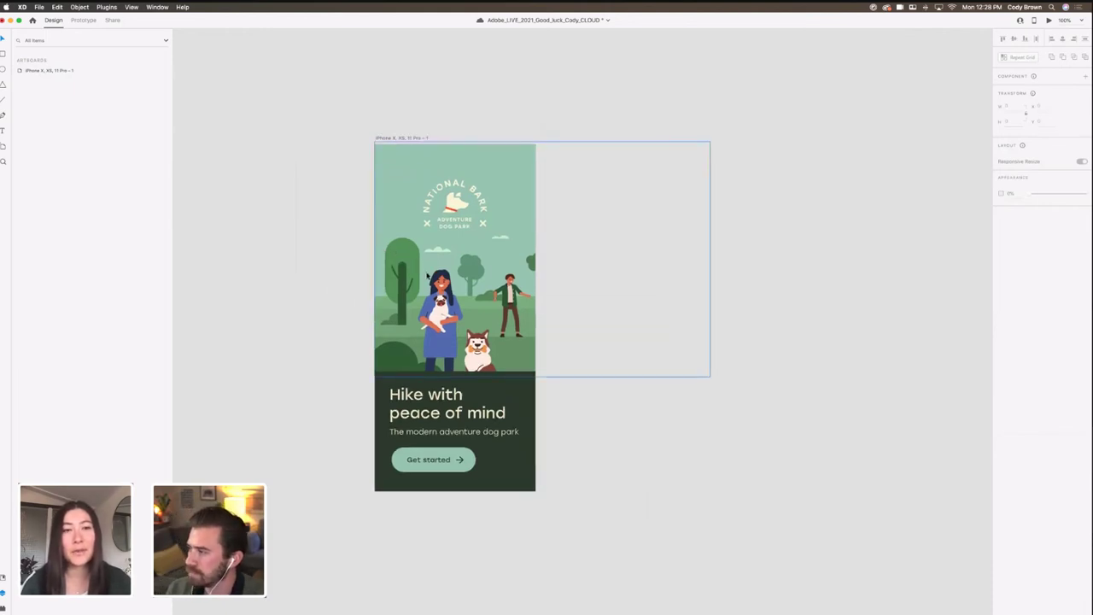
left_click_drag(402, 222, 412, 240)
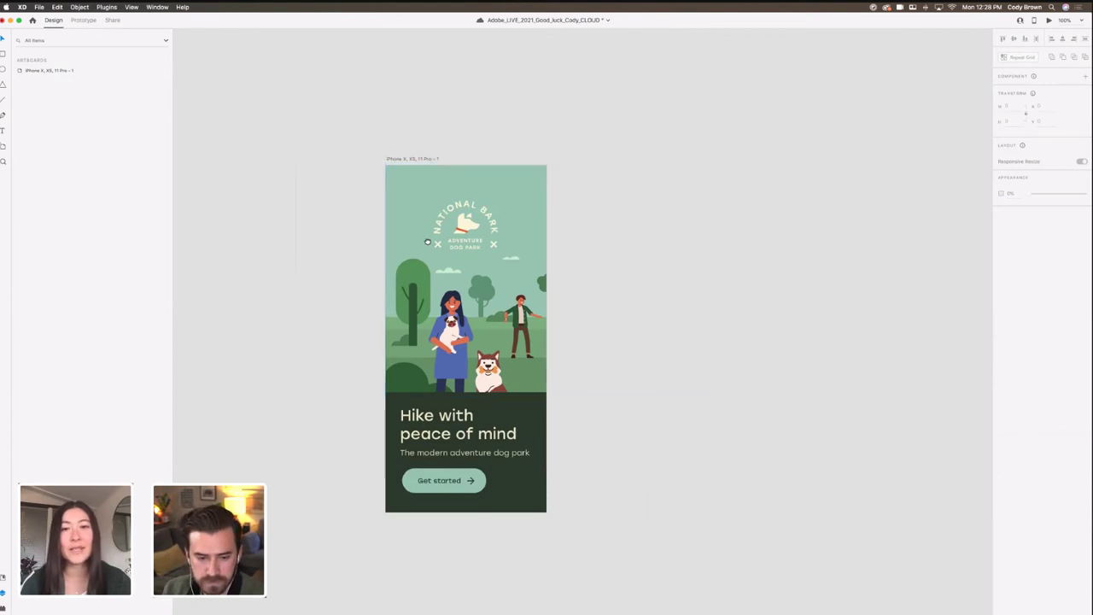
left_click_drag(416, 243, 428, 245)
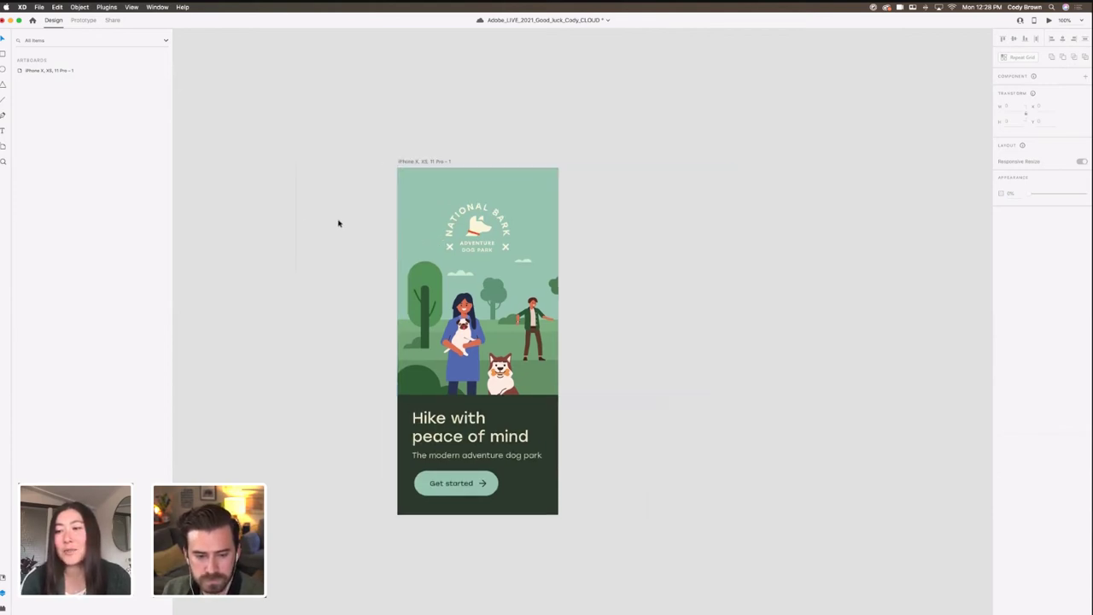
left_click(421, 161)
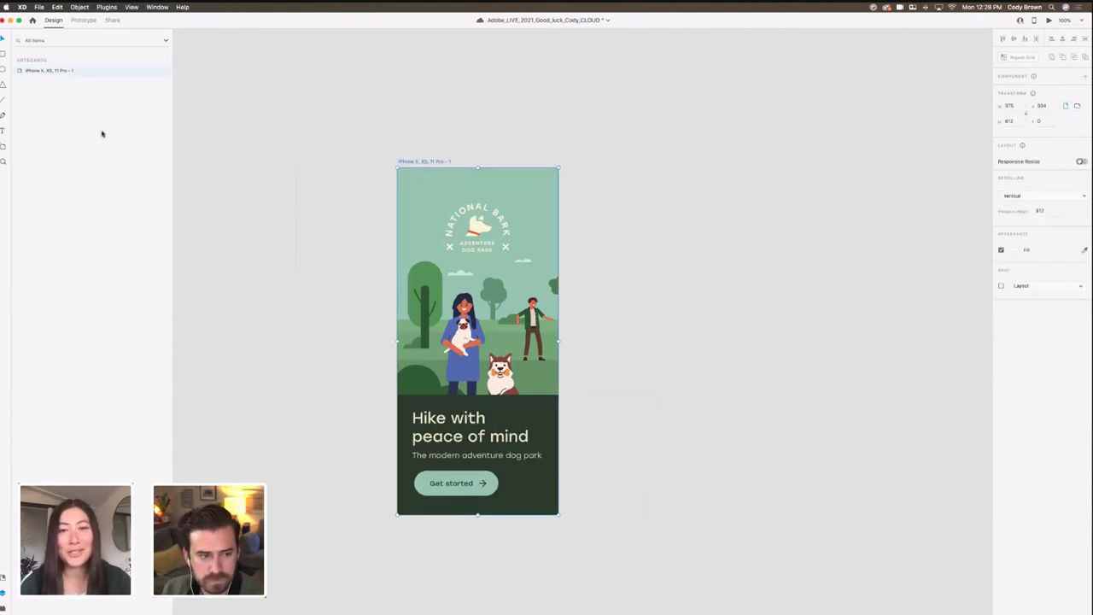
Step: Draw a closed three-tiered pine tree outline with the Pen tool over the sky, between the logo and the artboard's right edge
left_click(3, 117)
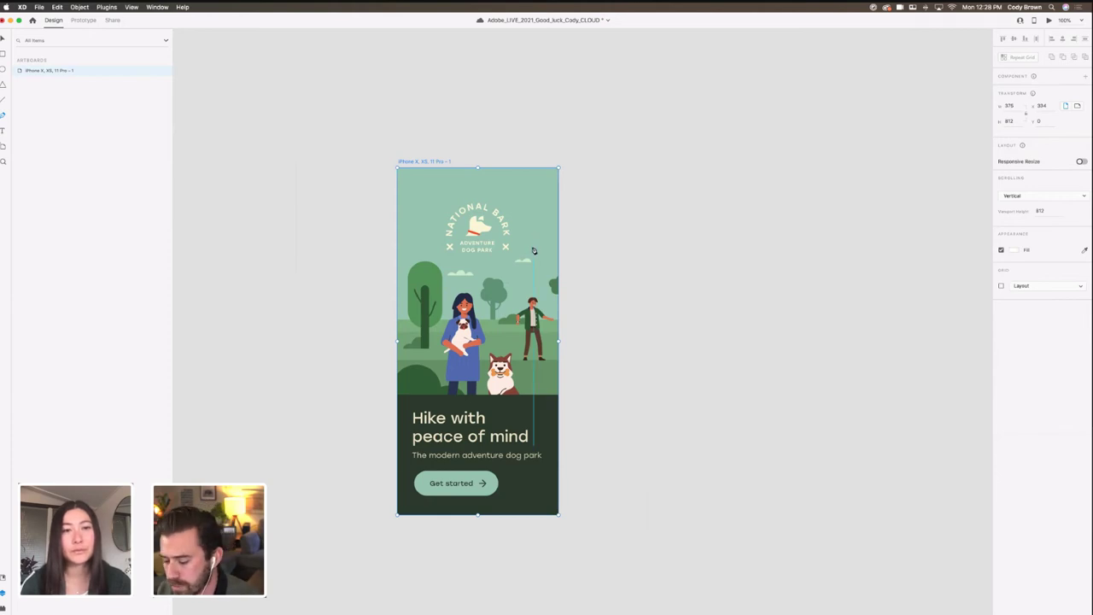
scroll(533, 250, "up", 5)
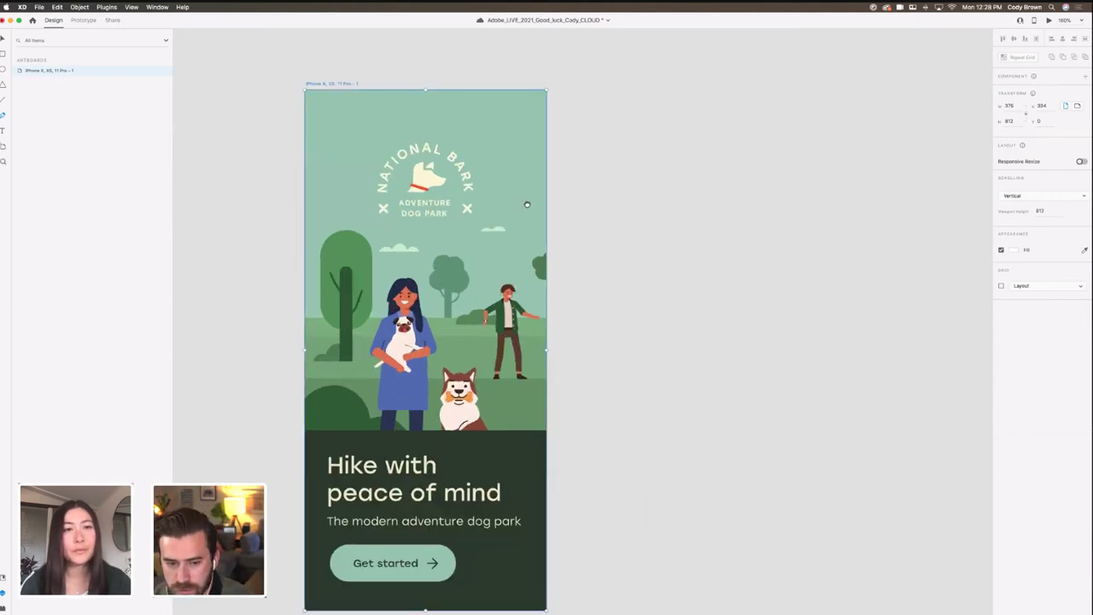
left_click(562, 227)
left_click_drag(553, 263, 543, 299)
left_click(543, 298)
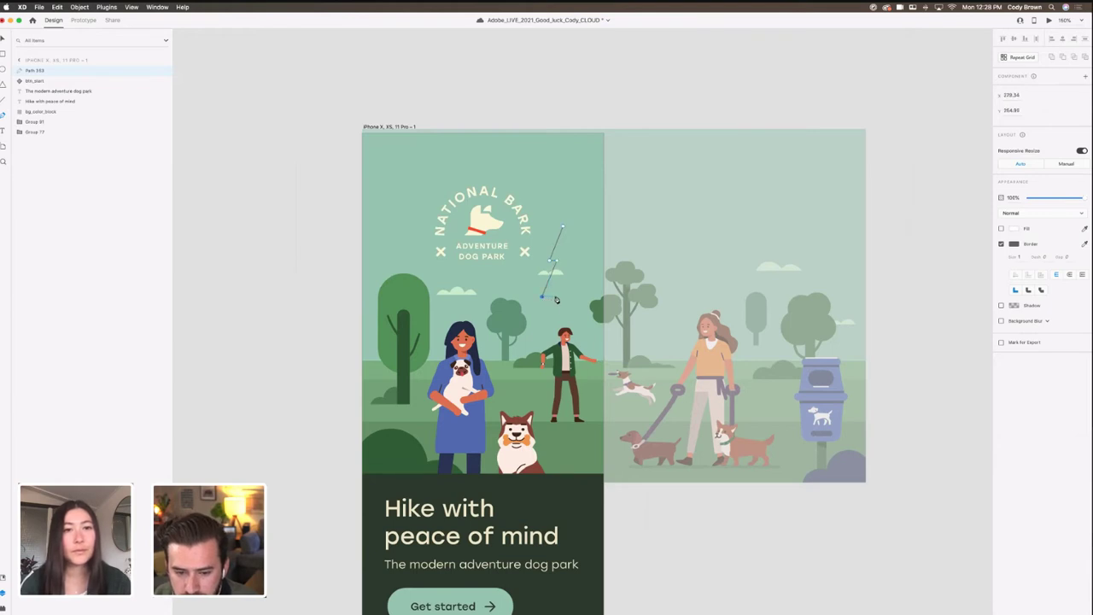
left_click(555, 298)
left_click(539, 349)
left_click(600, 346)
left_click(590, 299)
left_click(591, 260)
left_click(574, 199)
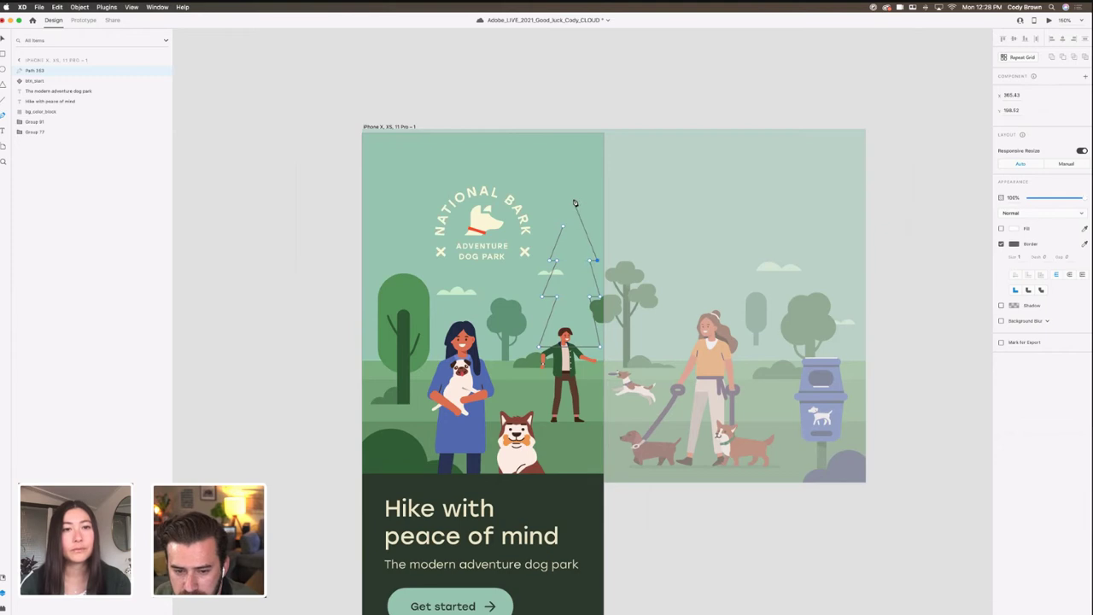
left_click(563, 226)
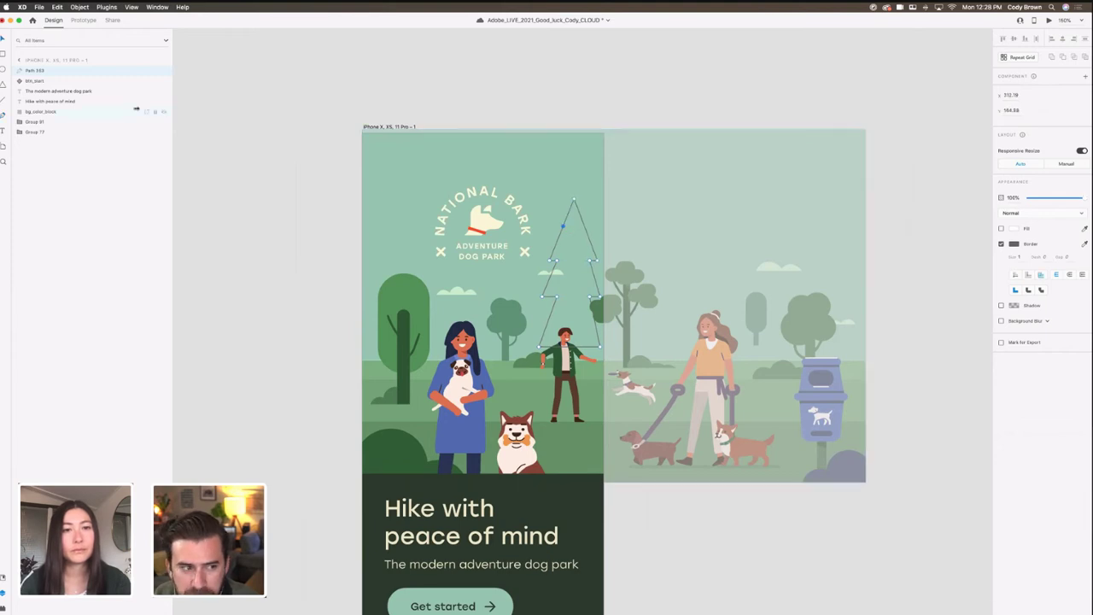
Step: Adjust the pine outline's anchor points to widen its base and reshape the lower notches
left_click(529, 354)
left_click(611, 355)
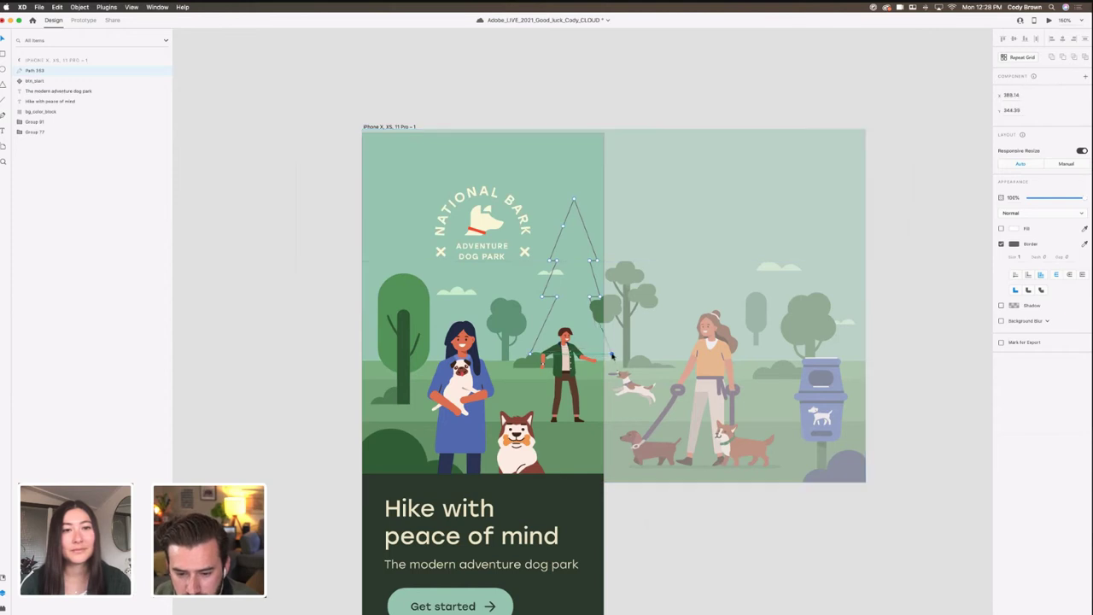
left_click(598, 296)
left_click(553, 297)
left_click_drag(552, 297, 549, 297)
Step: Remove the pine tree's border and fill it with a slightly darker shade of the green sampled from the sky
left_click(1002, 245)
left_click(1001, 229)
left_click(1014, 229)
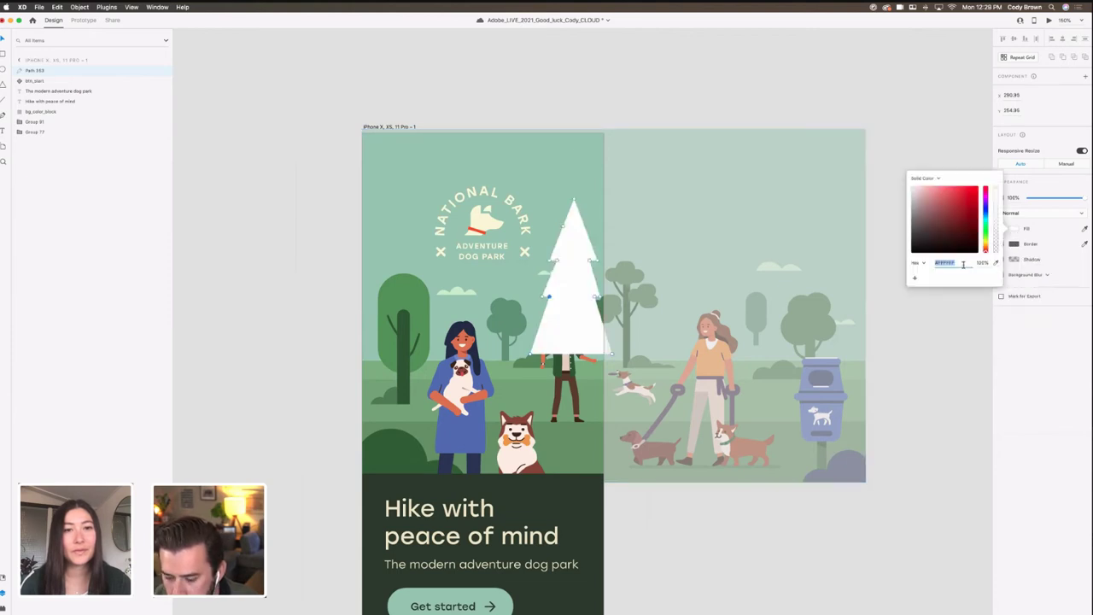
key("Return")
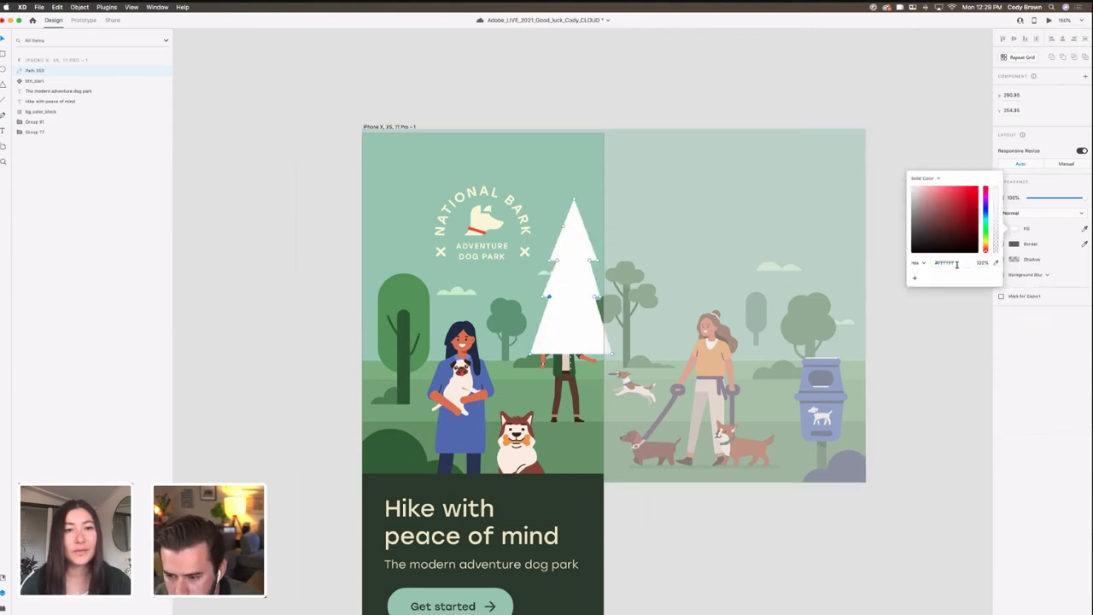
left_click(572, 237)
left_click(1014, 263)
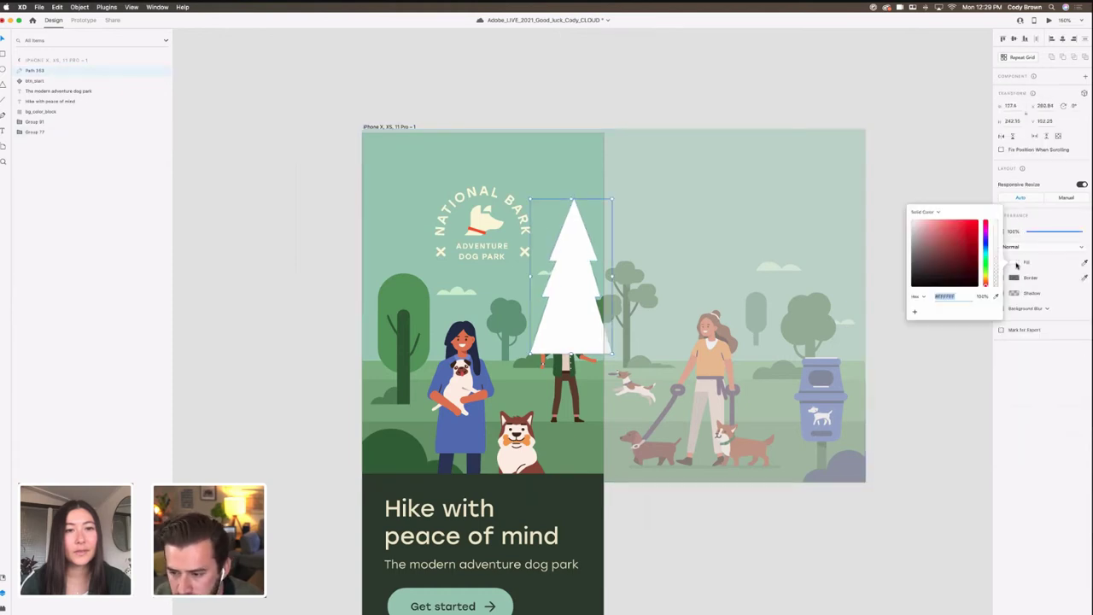
left_click(996, 298)
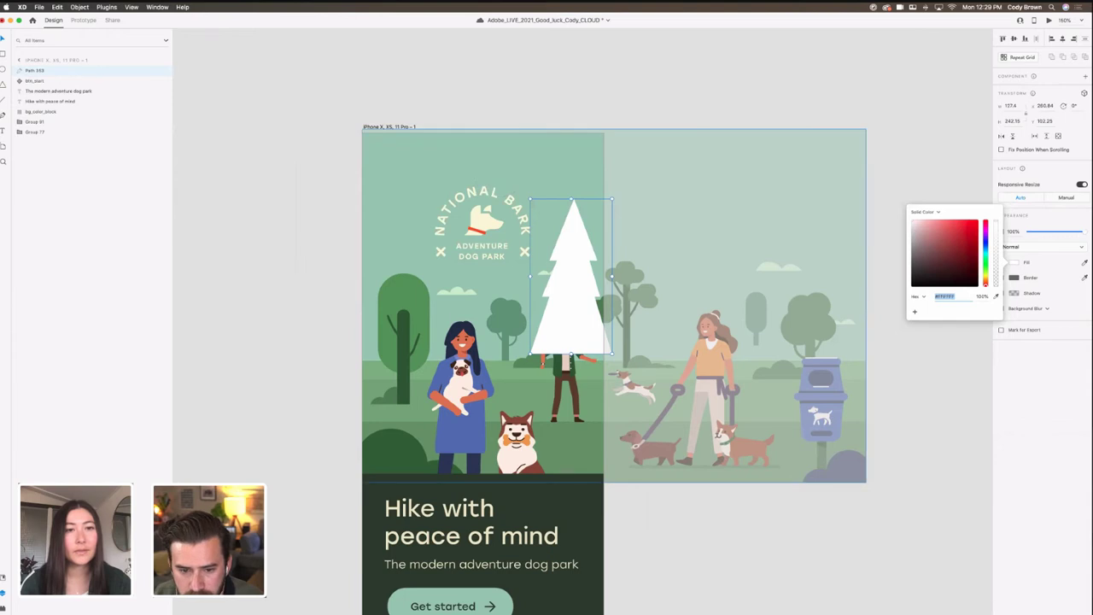
left_click(572, 166)
left_click(928, 239)
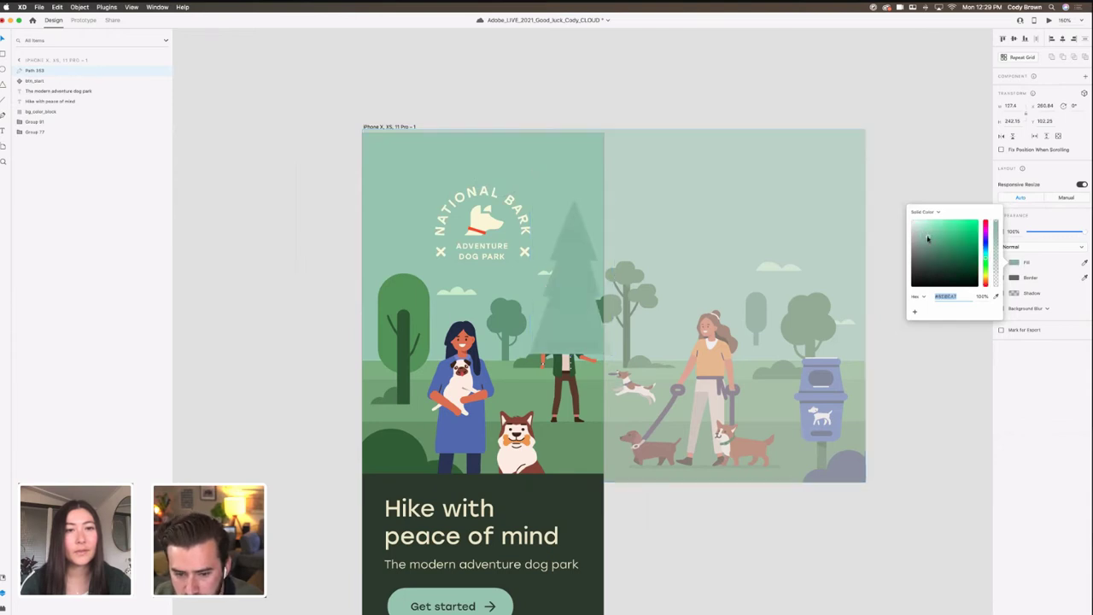
Step: Raise the pine tree slightly and draw a borderless trunk rectangle about 15 by 105 under it, filled with the tree's green
left_click(572, 336)
mouse_move(577, 307)
left_mouse_down()
mouse_move(578, 286)
mouse_move(576, 364)
left_mouse_up()
left_click(2, 54)
left_click(1002, 293)
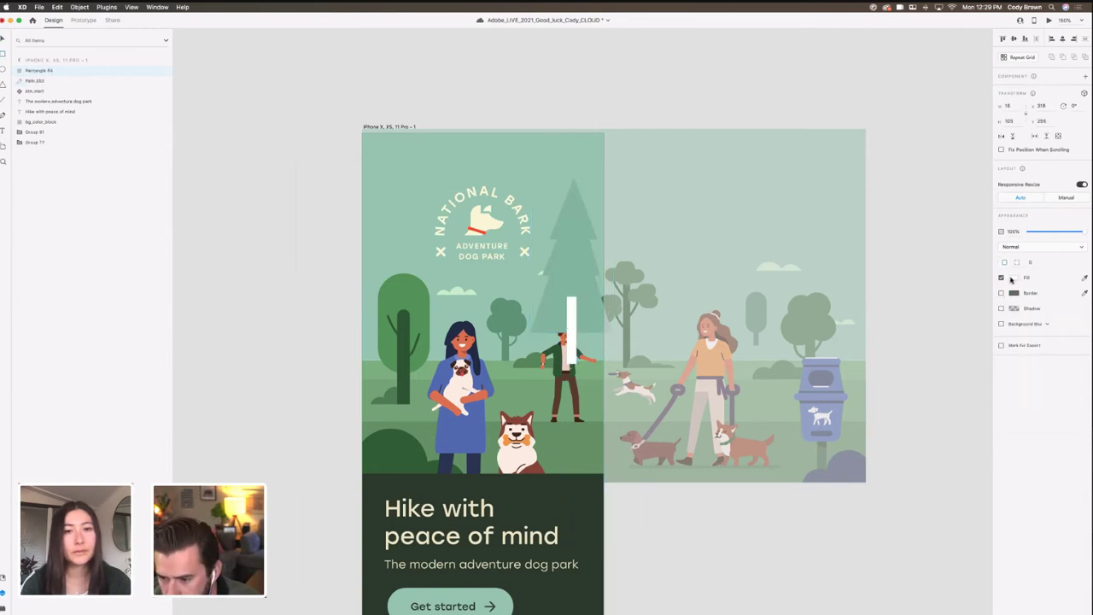
left_click(1014, 277)
left_click(997, 311)
left_click(559, 240)
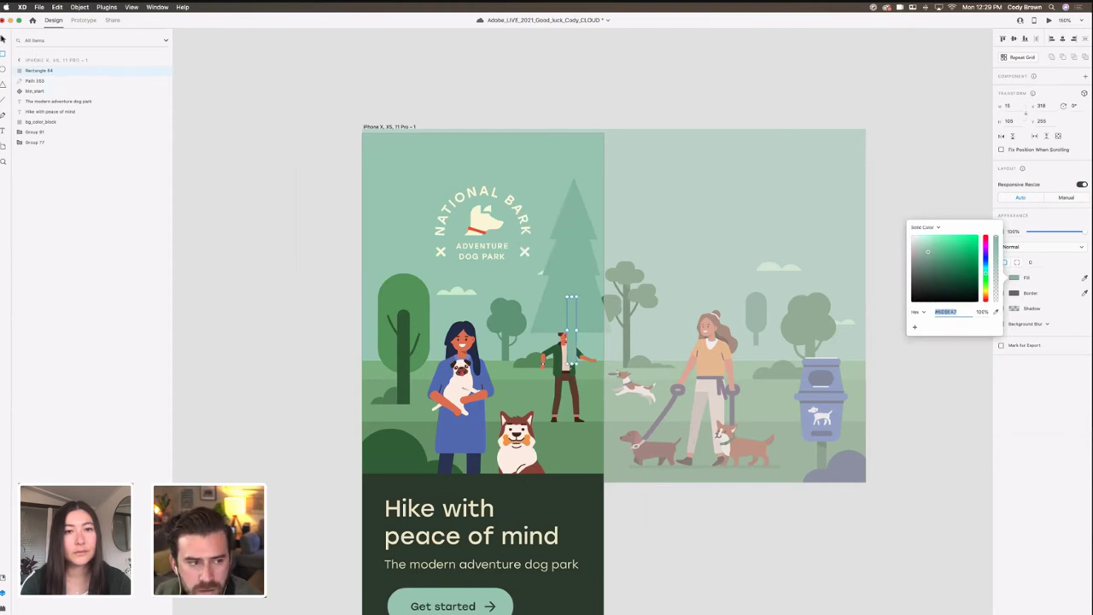
Step: Unite the trunk rectangle and the pine foliage into one shape
left_click(2, 39)
left_click(588, 316, "shift")
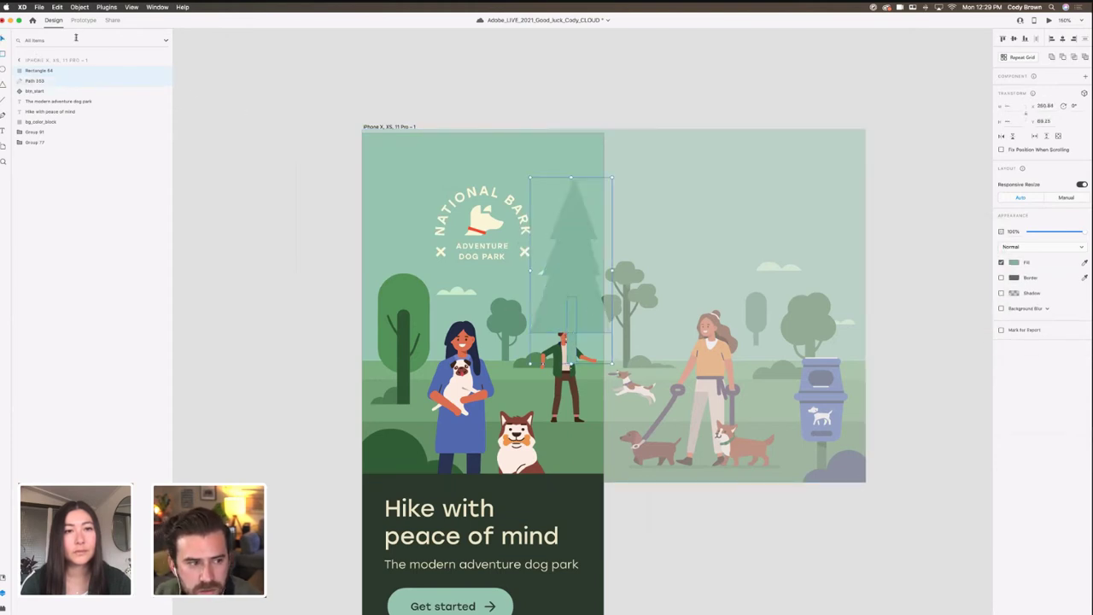
left_click(1053, 60)
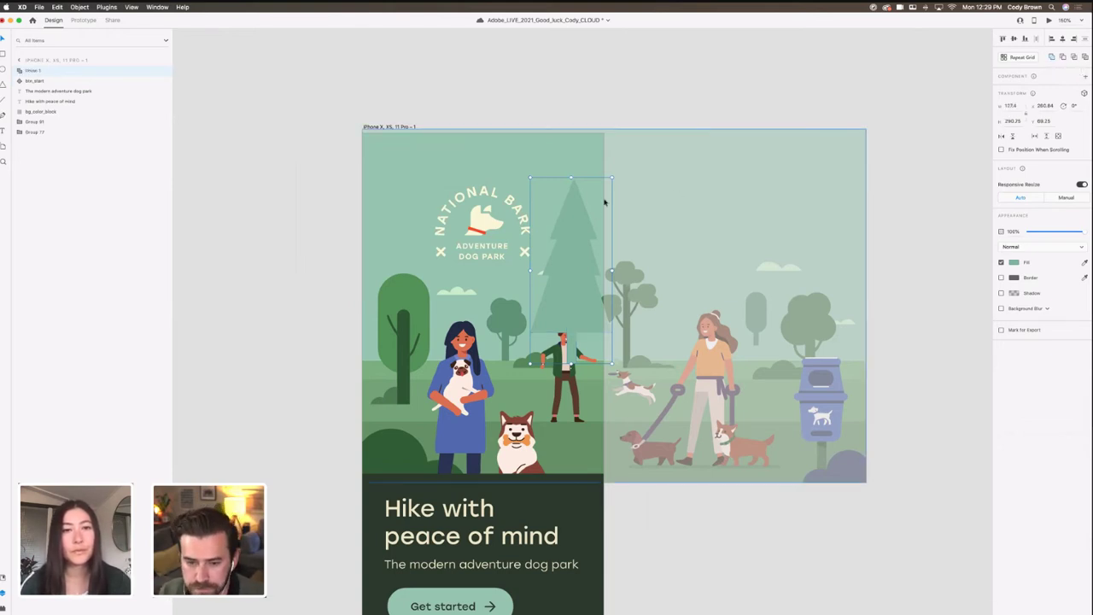
Step: Scale the united pine tree down to about 83 by 190 and place it between the round tree and the man
left_click_drag(612, 178, 584, 242)
left_click_drag(556, 284, 533, 279)
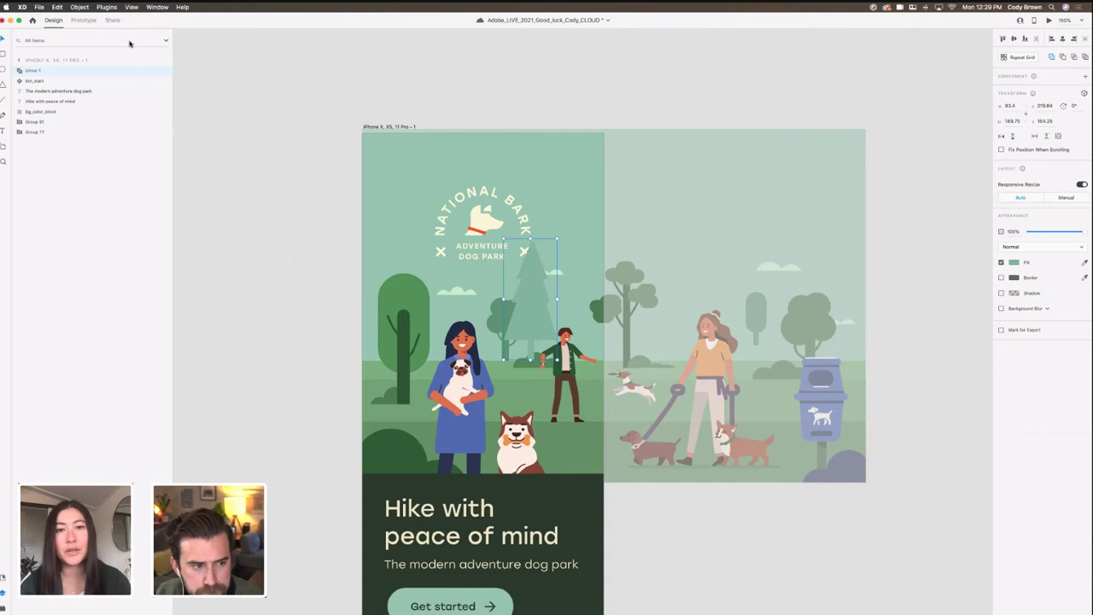
double_click(34, 71)
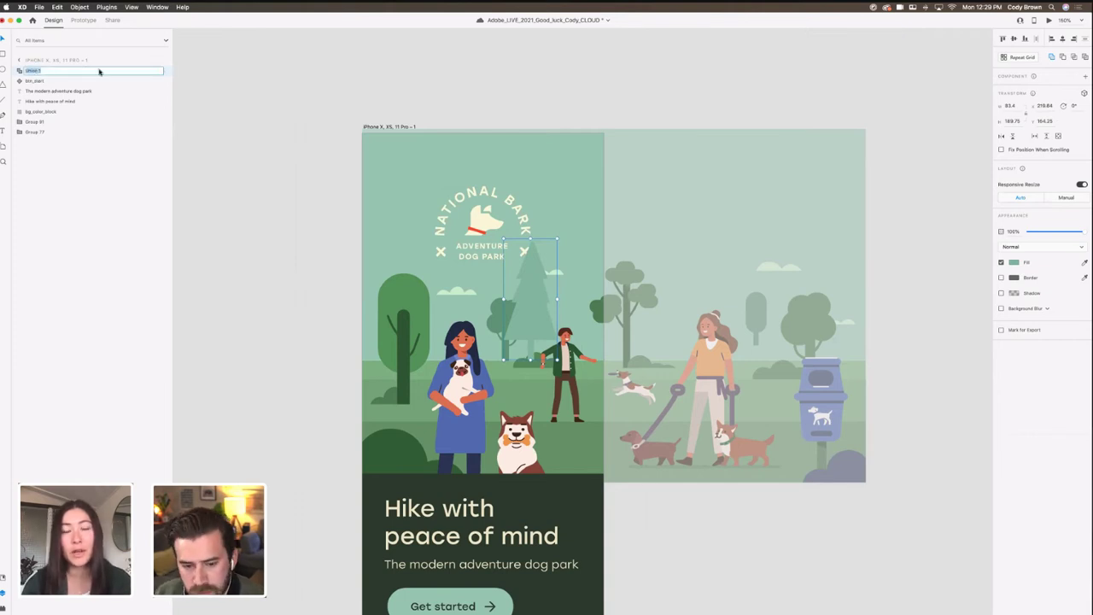
key("Return")
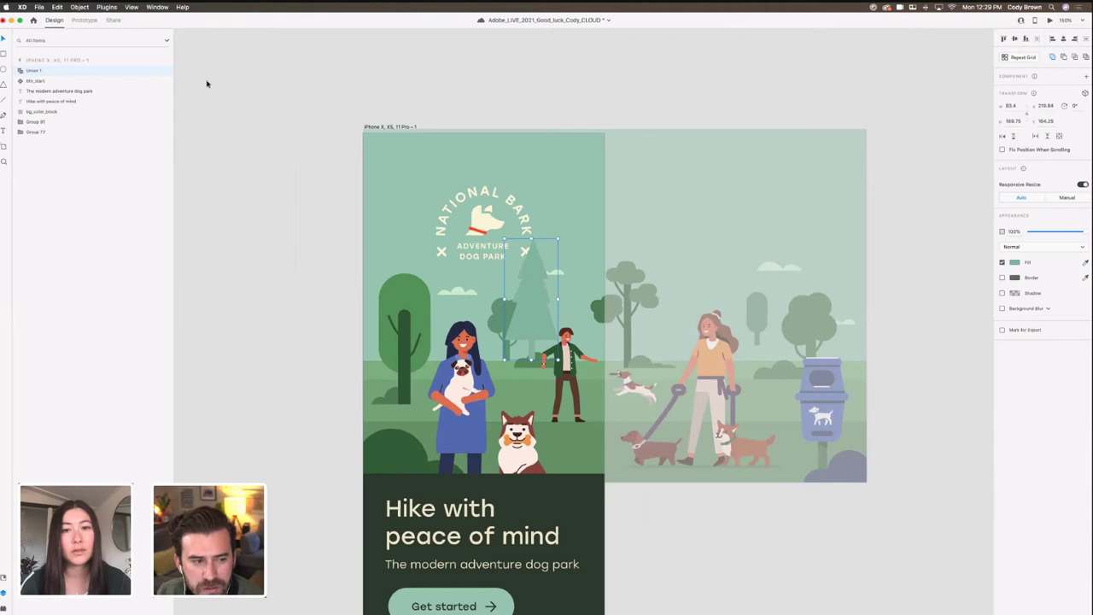
Step: Resample the sky colour for the pine tree's fill and darken it slightly to a deeper green
left_click(1015, 262)
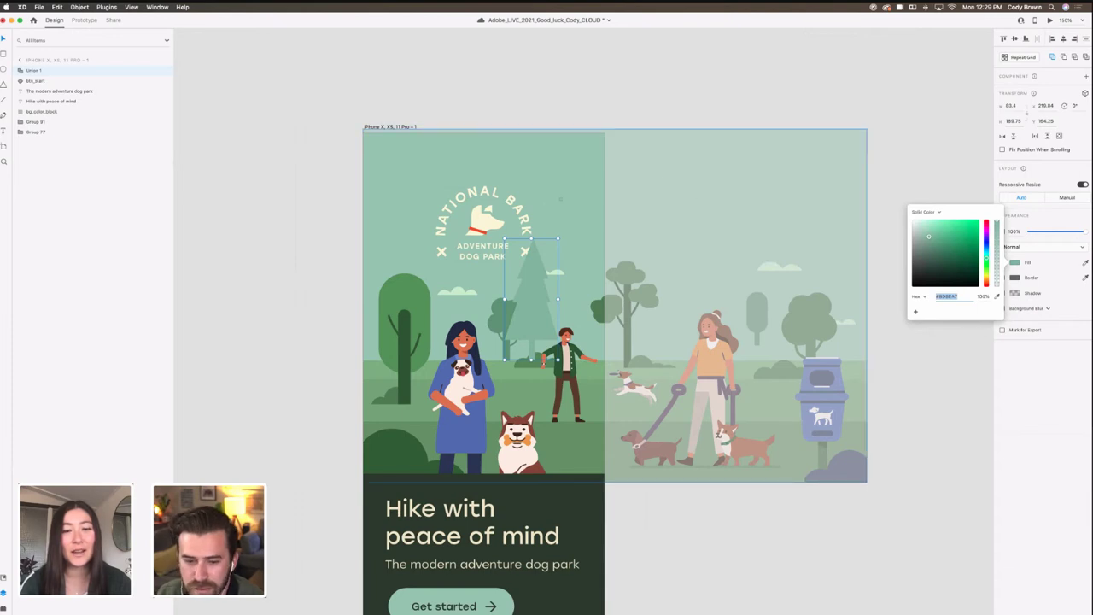
left_click(561, 202)
left_click_drag(927, 238, 930, 241)
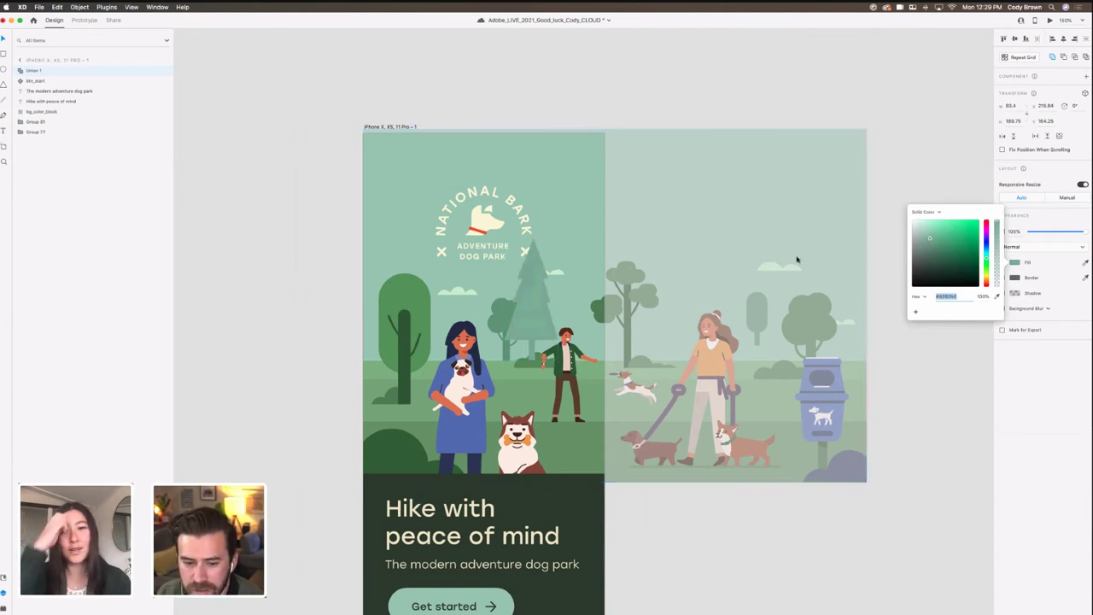
left_click(541, 294)
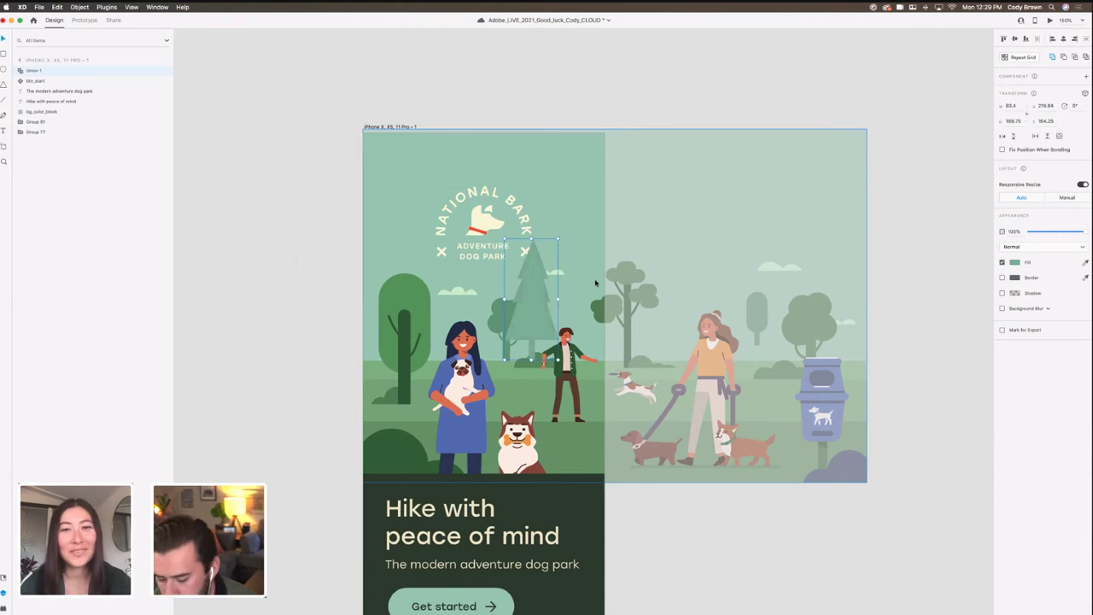
Step: Try to send the pine tree backward through the artboard's layers, behind the text and illustration
key("super+bracketleft")
key("super+bracketleft")
key("super+bracketleft")
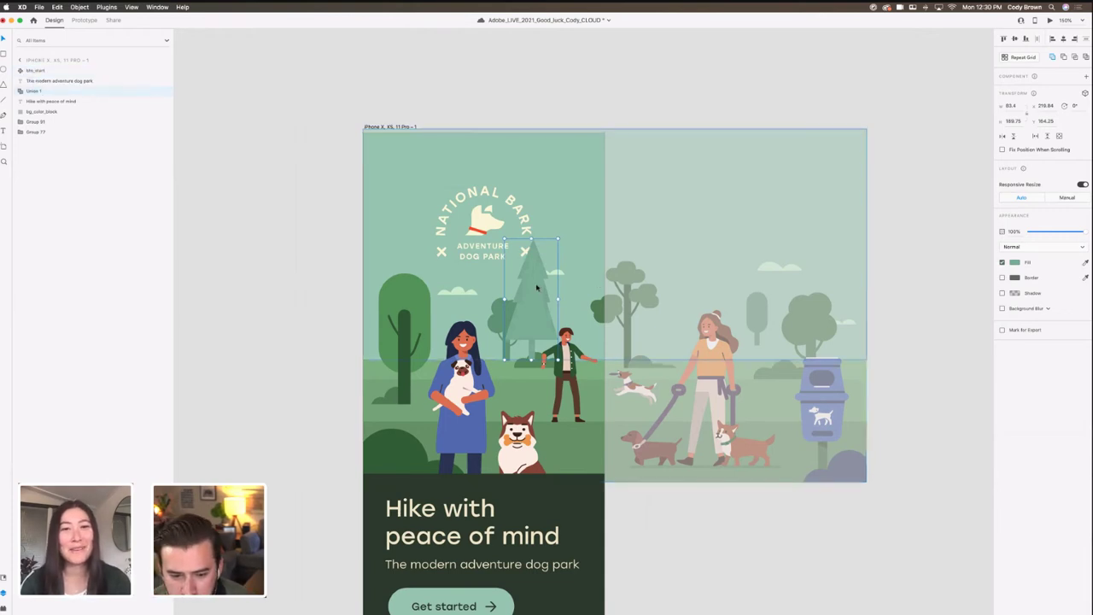
key("super+bracketleft")
key("super+bracketleft")
key("super+bracketleft")
key("super+bracketright")
left_click_drag(537, 287, 532, 288)
Step: Move the pine tree into the illustration's background group by cutting and pasting it
key("Delete")
left_click(514, 314, "super")
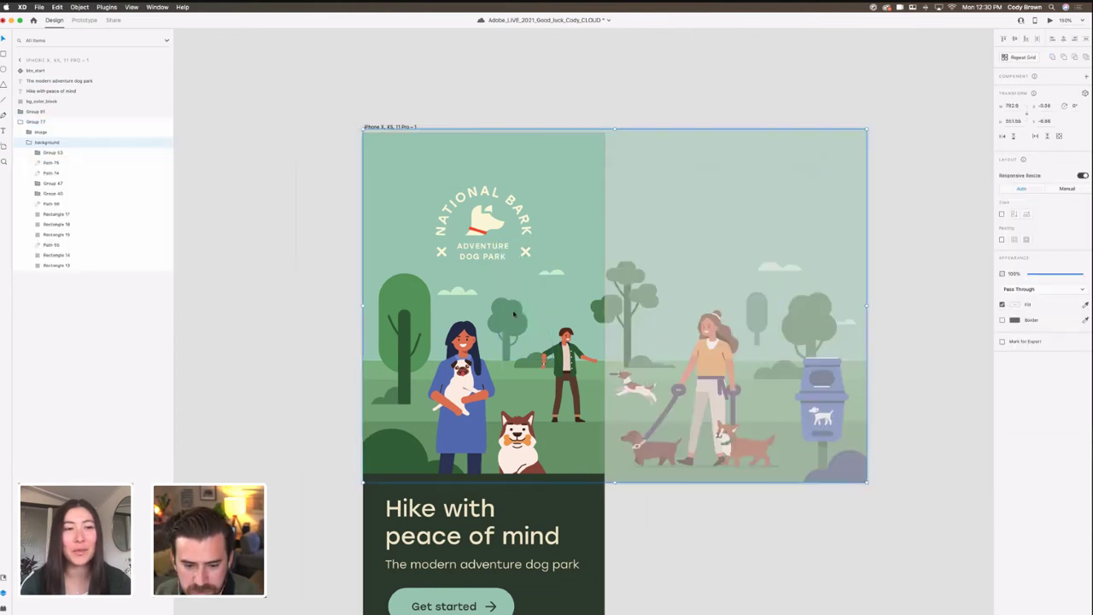
key("super+v")
Step: Reorder the pine tree directly above Rectangle 15 in the background group and place two copies side by side behind the man
left_click_drag(502, 314, 472, 305)
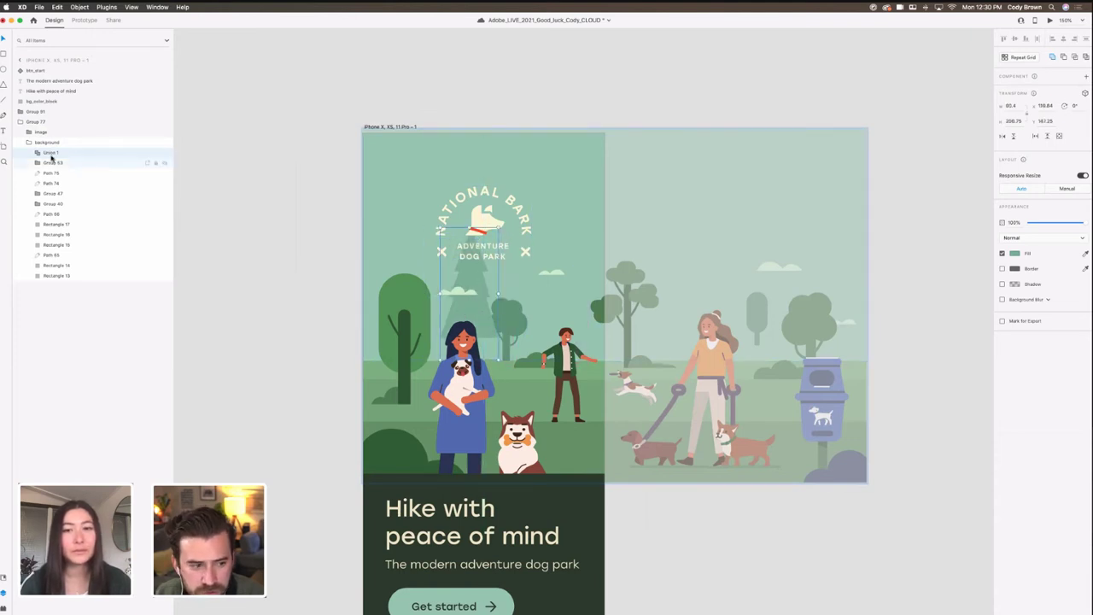
left_click_drag(58, 219, 68, 240)
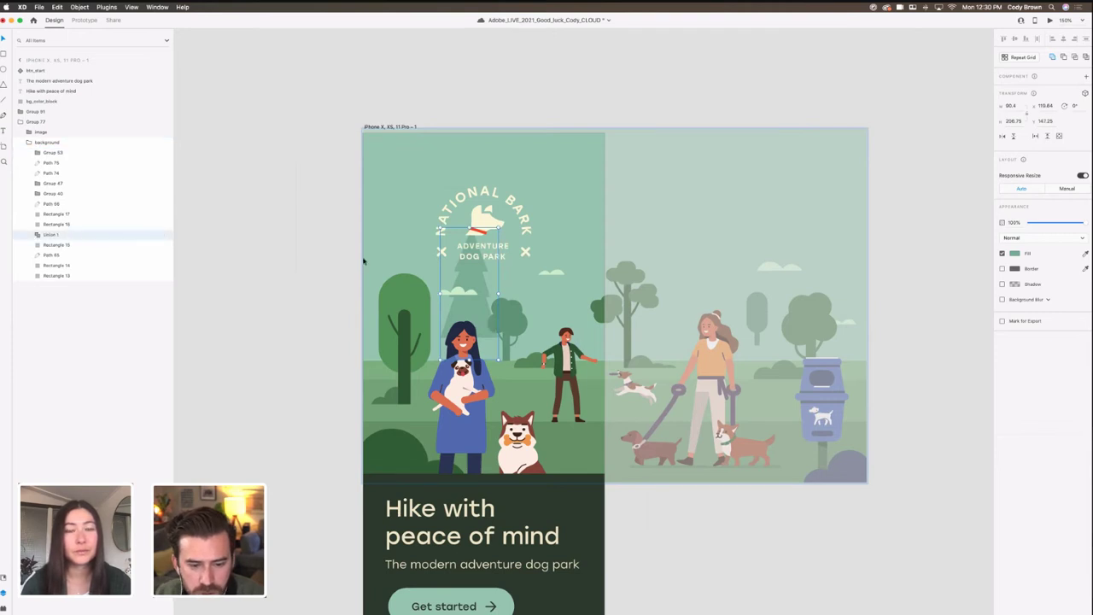
mouse_move(474, 278)
left_mouse_down()
mouse_move(581, 285)
mouse_move(454, 274)
left_mouse_up()
Step: Move the small cloud to just under the logo's left side and nudge the larger cloud slightly right
left_click(554, 274)
double_click(557, 274)
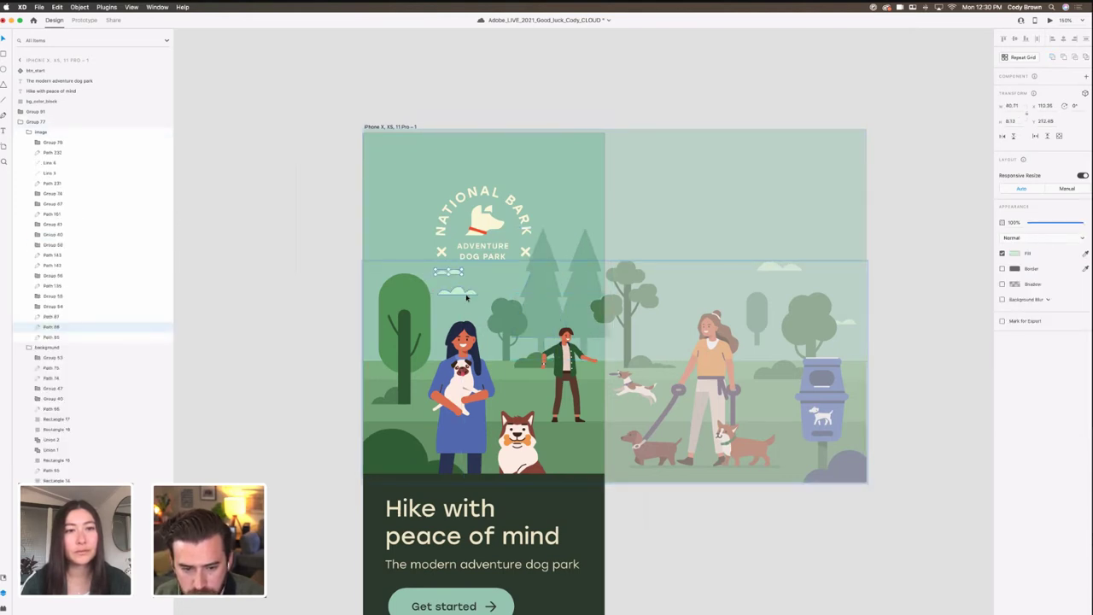
left_click(465, 294)
left_click(462, 293)
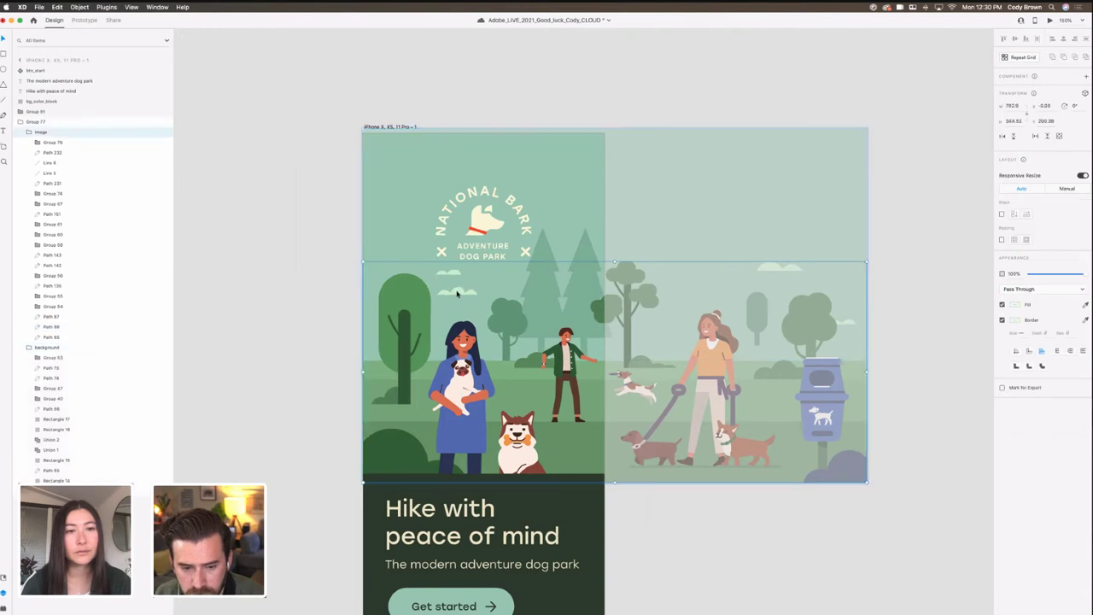
double_click(462, 293)
left_click_drag(462, 292, 467, 295)
Step: Shrink the left of the two pine trees behind the man to about 69 × 160, making it shorter than its neighbour
left_click(558, 262)
double_click(566, 237)
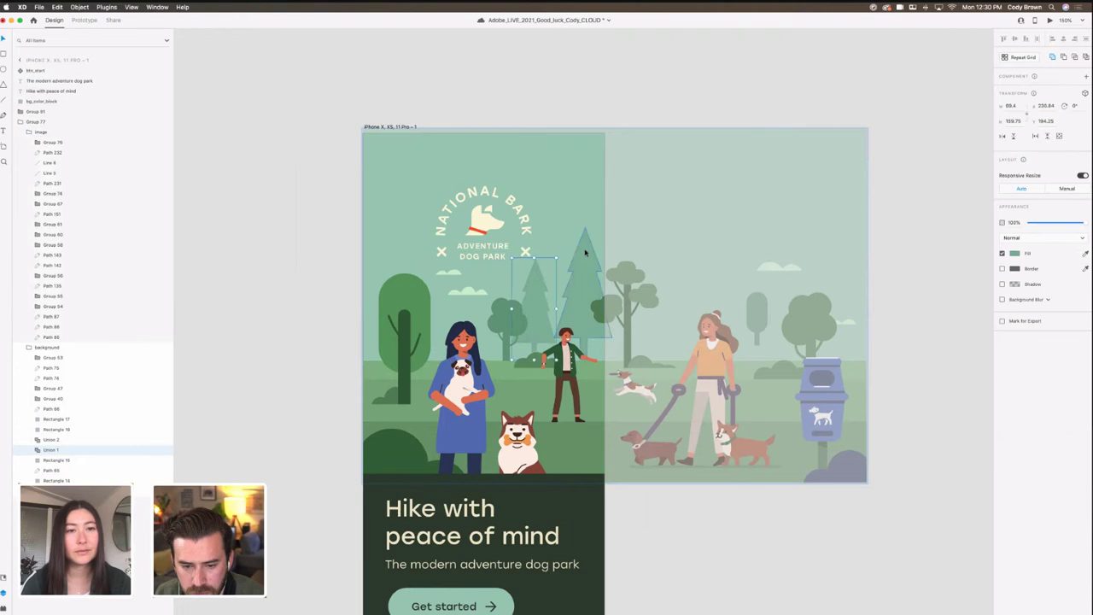
left_click(574, 239, "shift")
scroll(572, 231, "right", 2)
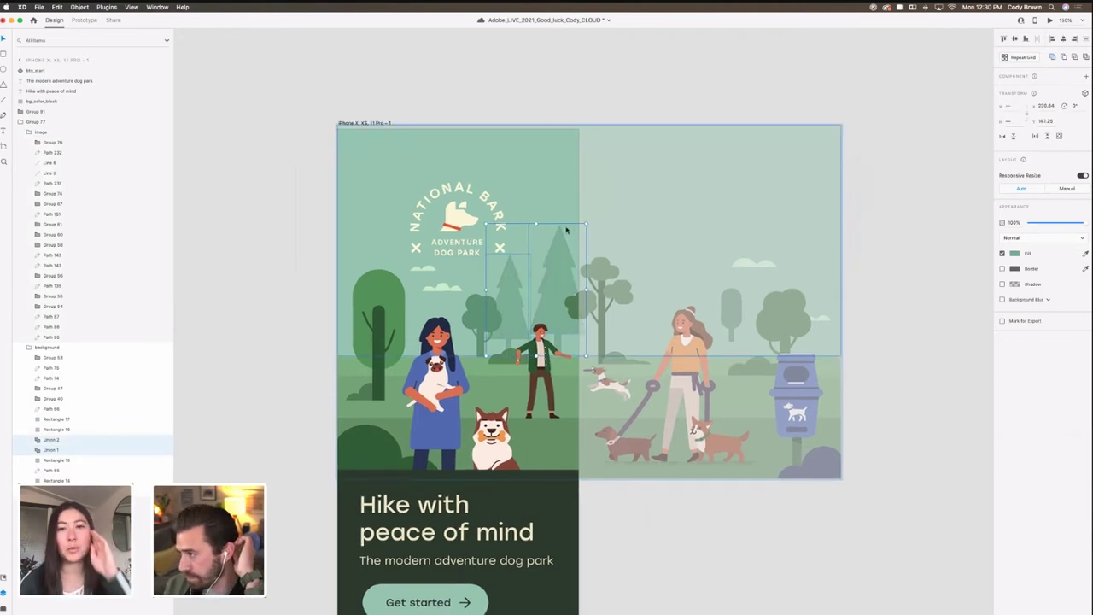
left_click(559, 245)
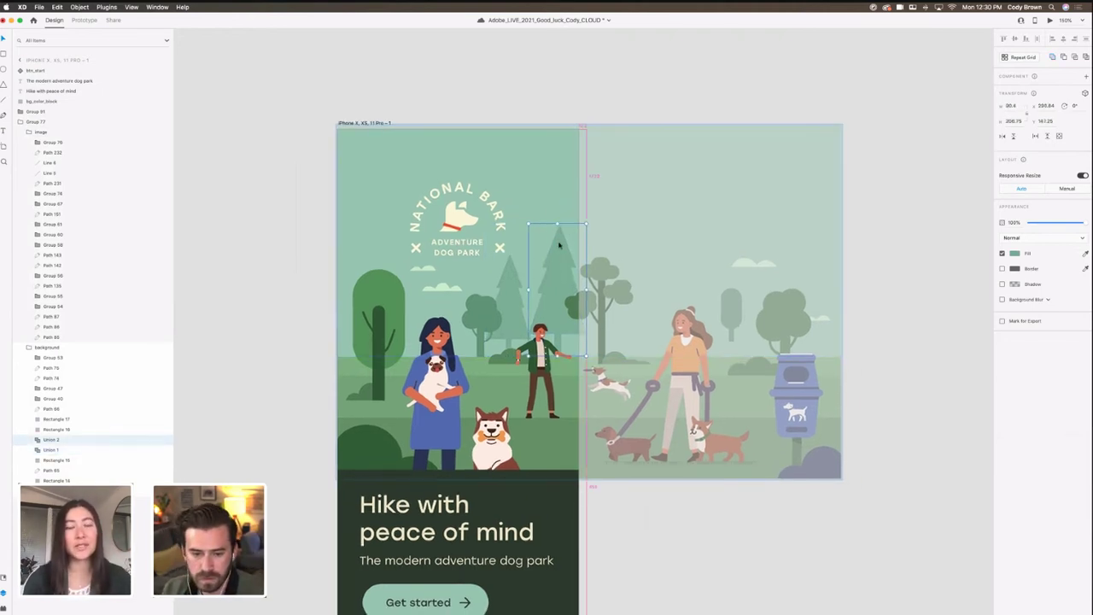
Step: Place three copies of the larger pine across the scene's right half, with the last two enlarged to about 111 × 255
mouse_move(586, 245)
left_mouse_down()
mouse_move(642, 243)
mouse_move(590, 240)
left_mouse_up()
key("super+d")
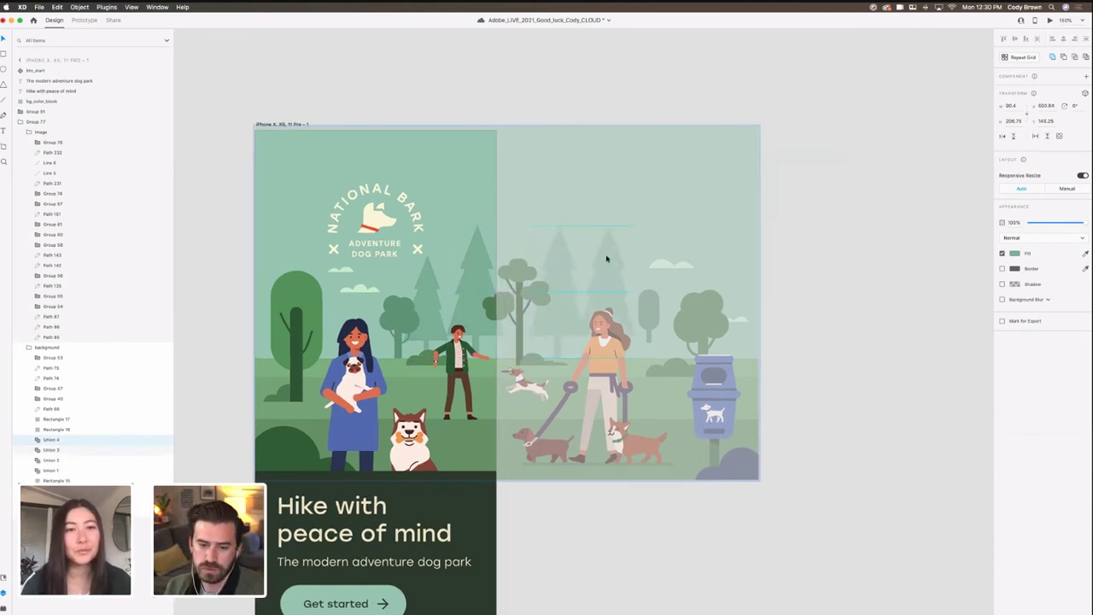
left_click_drag(656, 208, 652, 305)
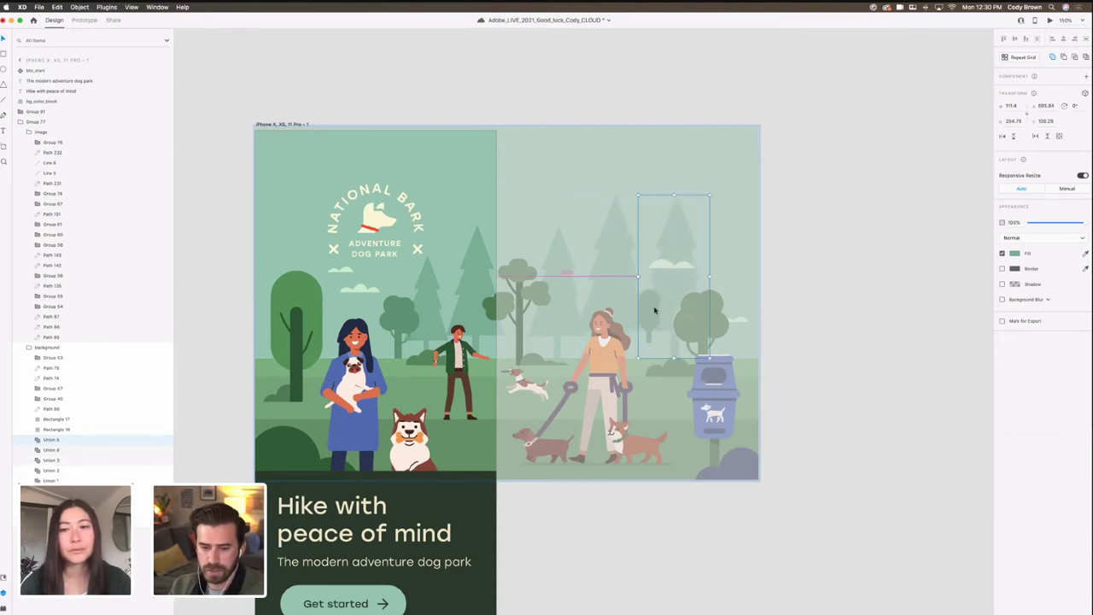
Step: Shrink the rightmost pine to about 100 × 230 and place a copy of it near the illustration's right edge
double_click(652, 308)
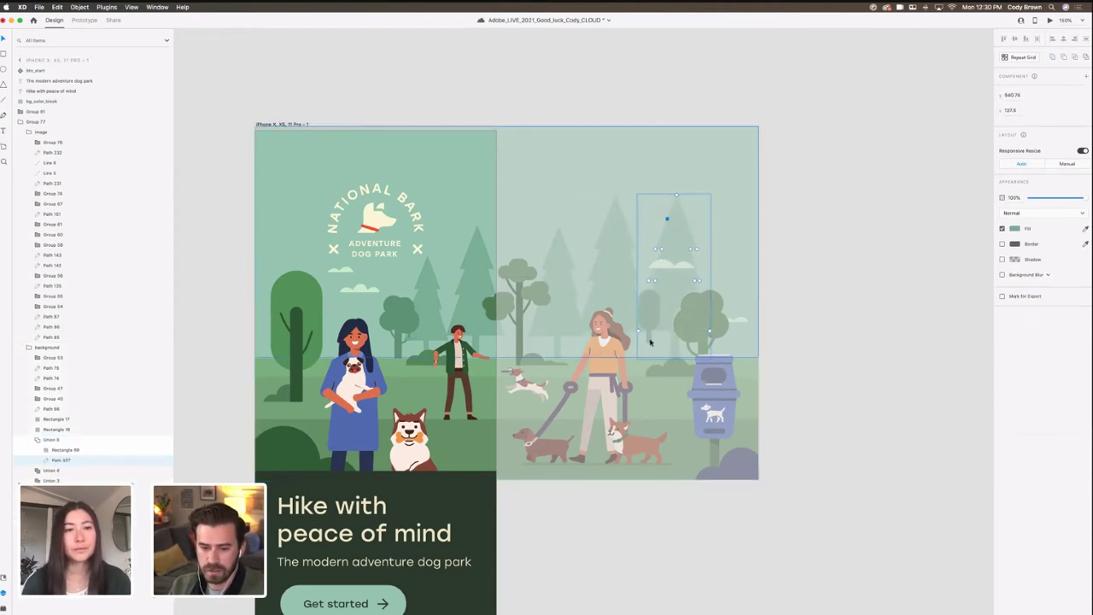
left_click(651, 322)
left_click_drag(652, 322, 652, 338)
left_click(626, 271)
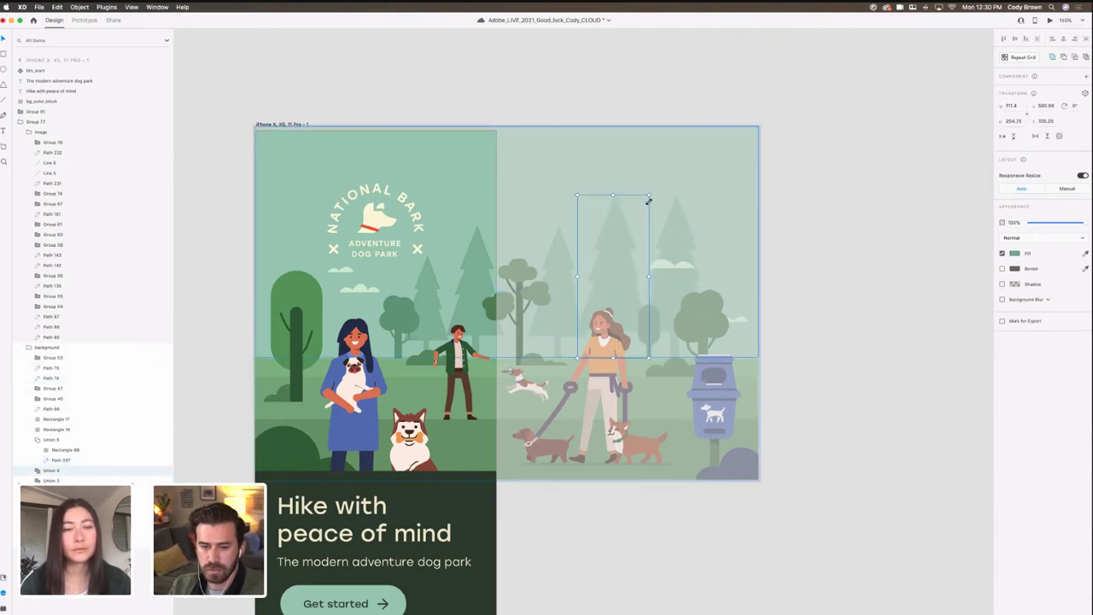
left_click(679, 219)
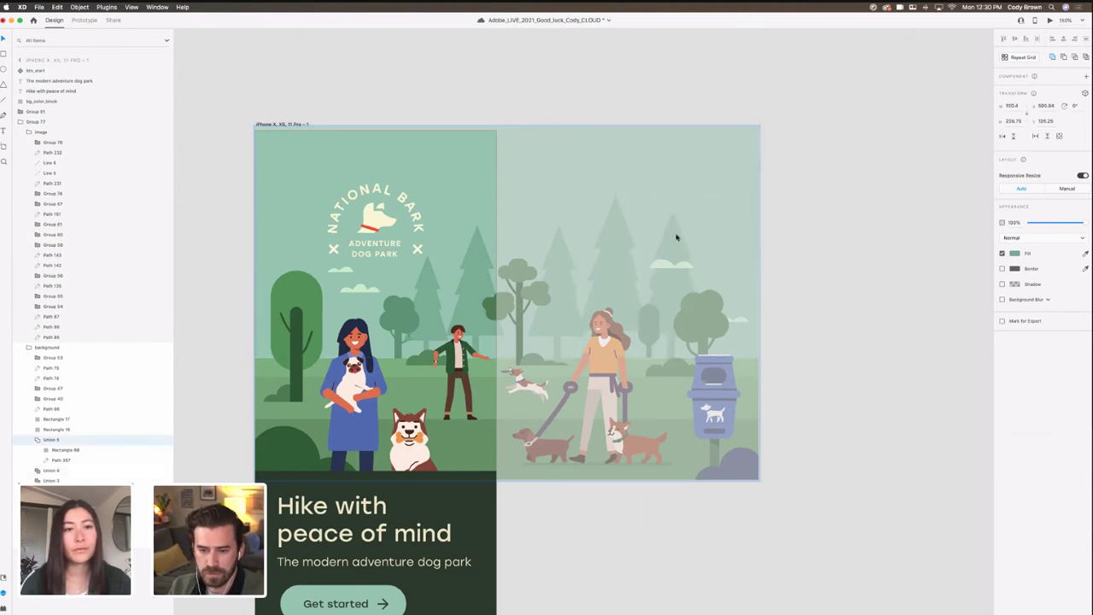
left_click_drag(676, 238, 719, 238)
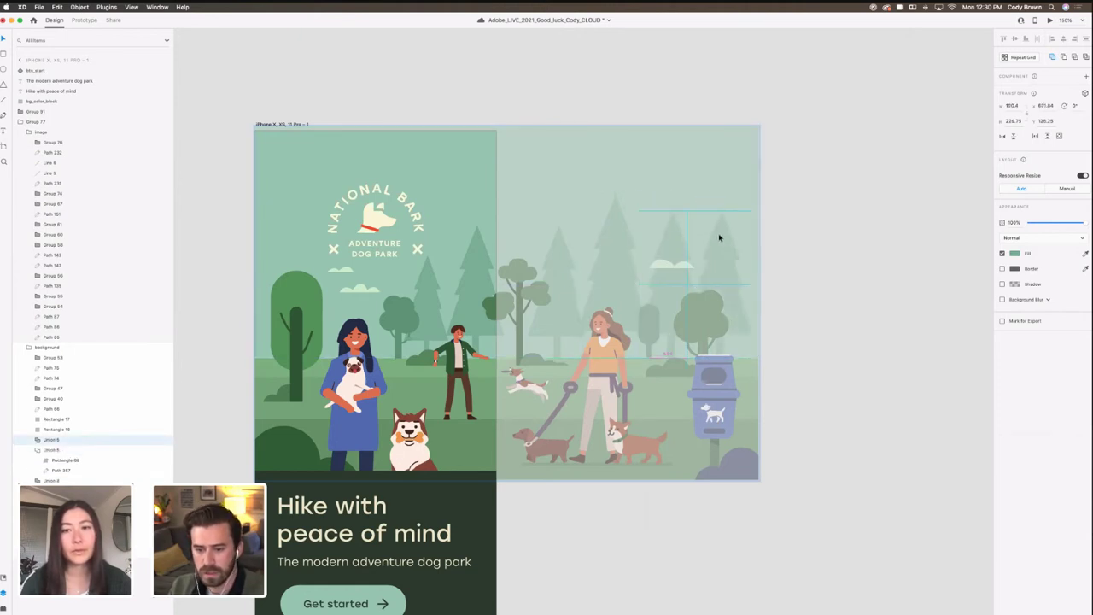
left_click(613, 257)
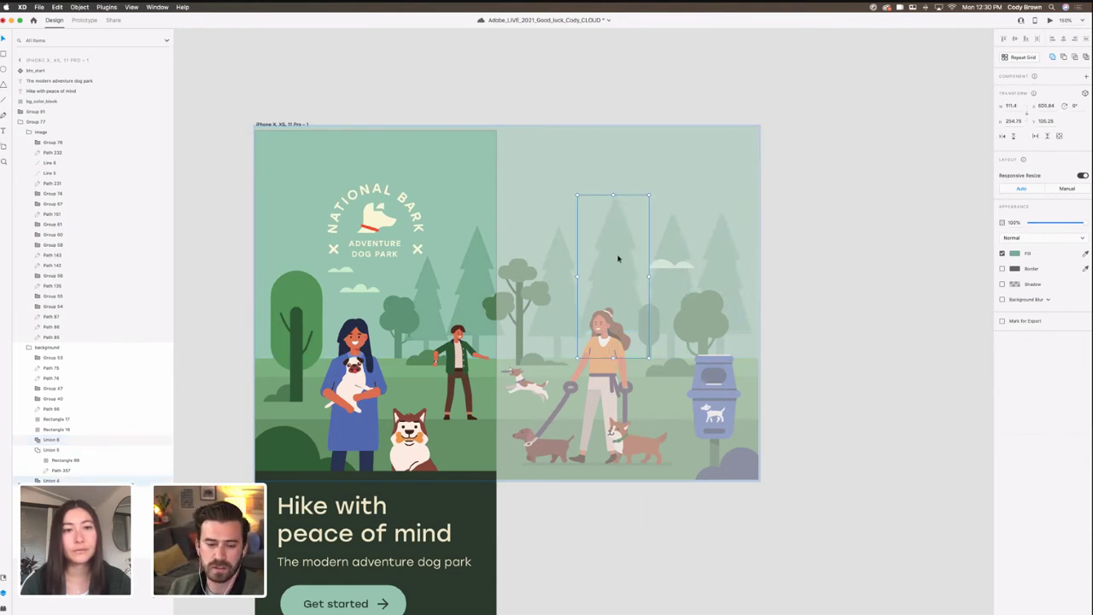
Step: Copy the small pine to behind the rounded tree at the illustration's left edge and enlarge it to about 95 × 219
left_click(428, 287)
left_click_drag(428, 287, 339, 220)
left_click_drag(289, 248, 287, 248)
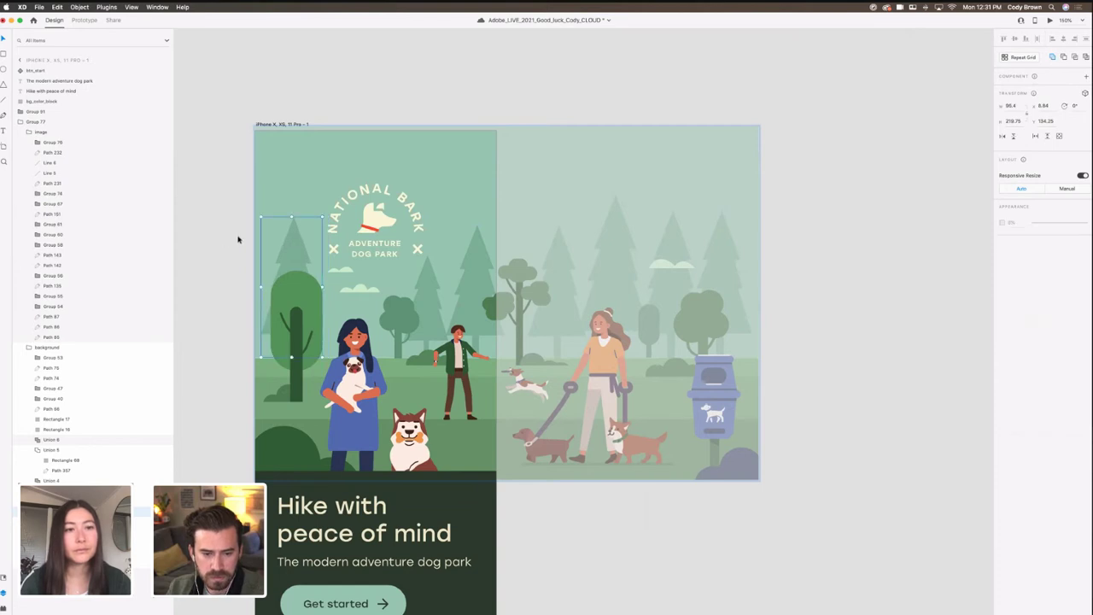
left_click(239, 240)
left_click(427, 265)
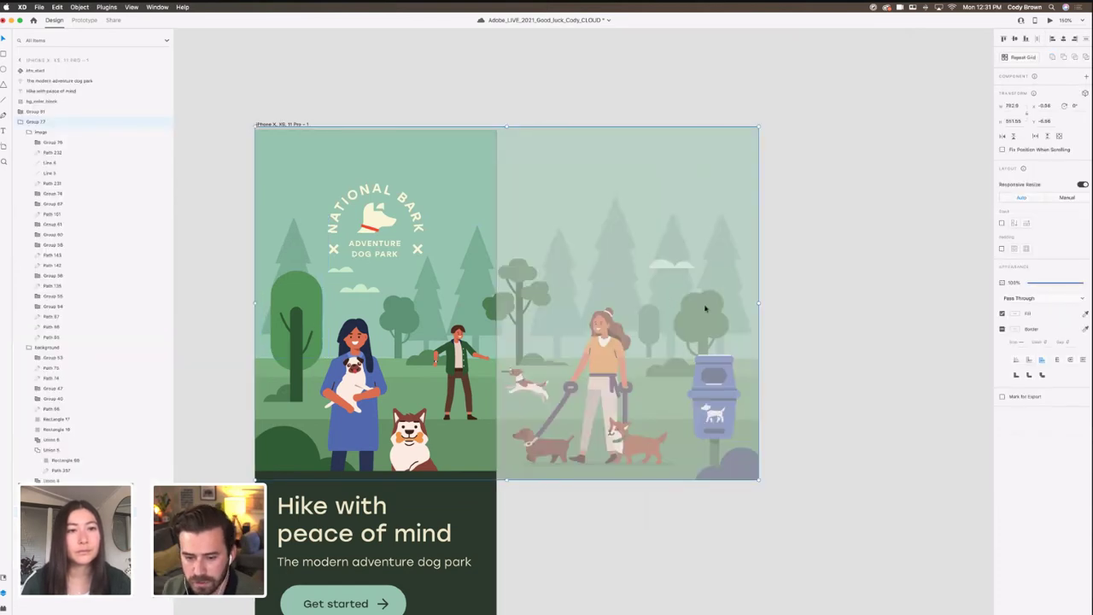
Step: Rename the iPhone artboard as Splash
key("super+minus")
left_click(754, 321)
left_click_drag(754, 320, 729, 289)
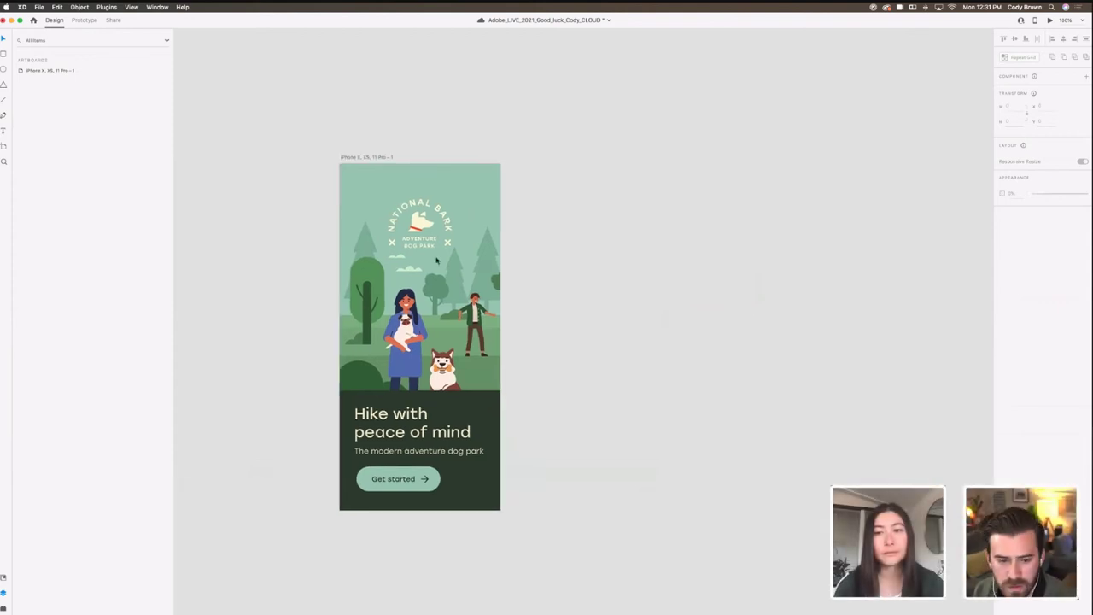
double_click(373, 157)
type("Splash")
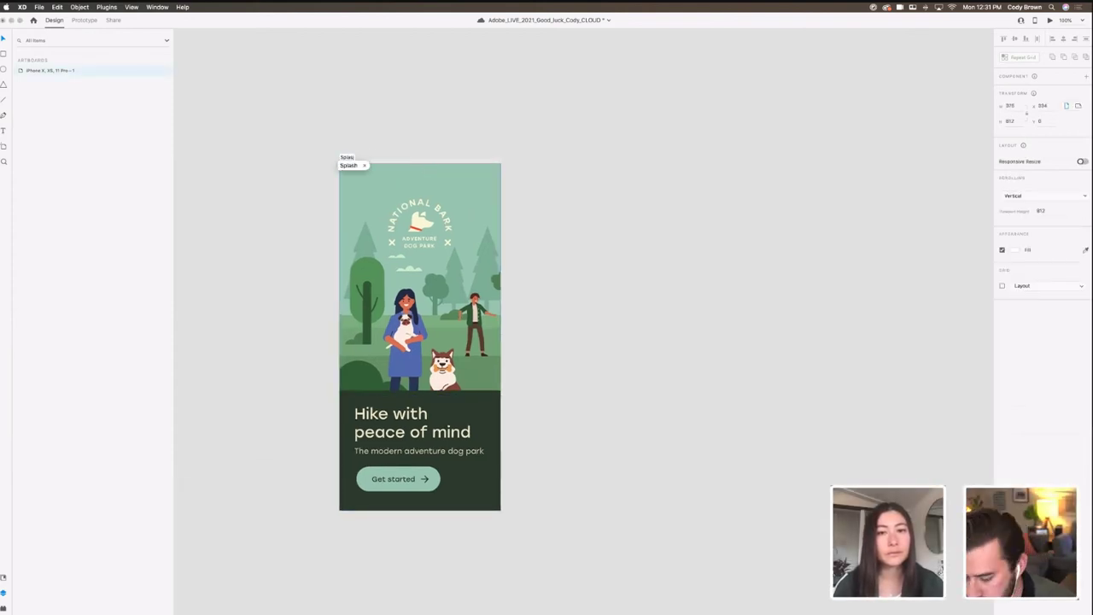
key("Return")
left_click(459, 146)
Step: Duplicate the Splash artboard to its right, leaving a wide gap between the two artboards
left_click_drag(459, 146, 428, 109)
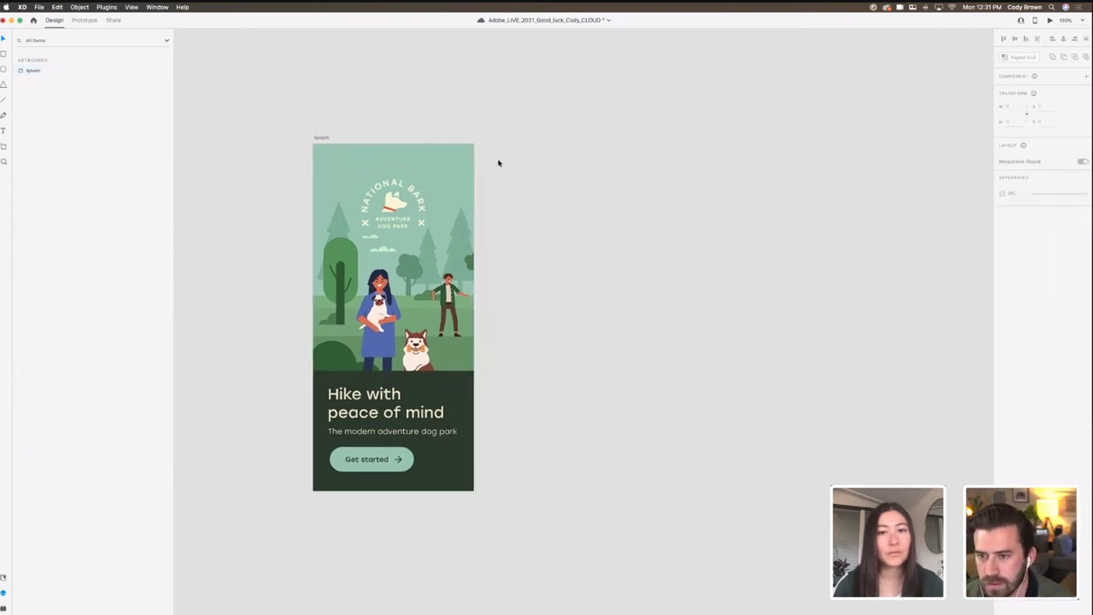
scroll(386, 120, "right", 3)
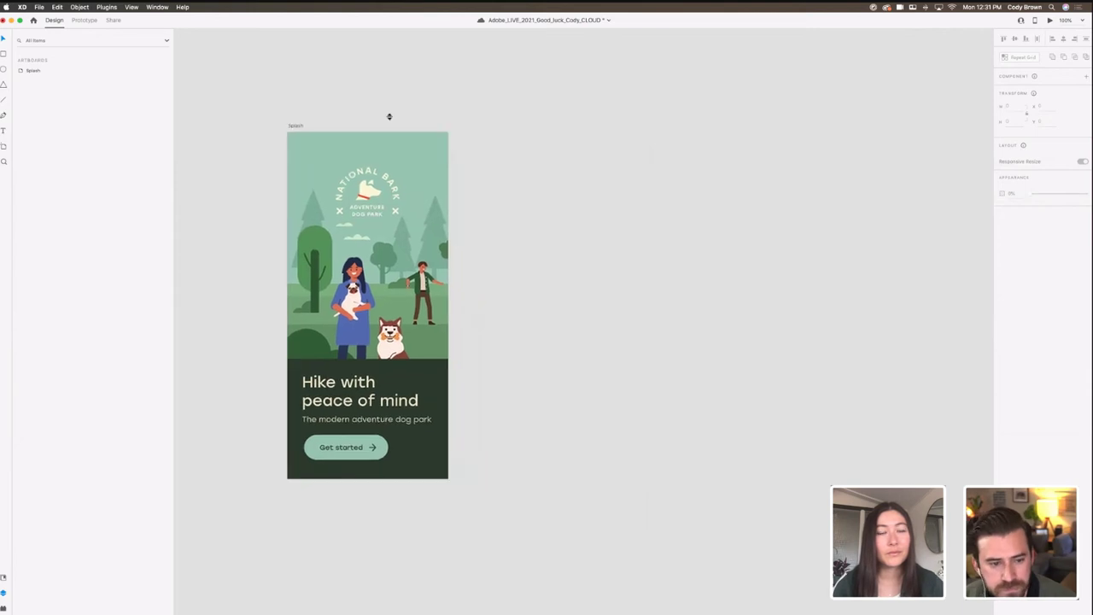
left_click(295, 127)
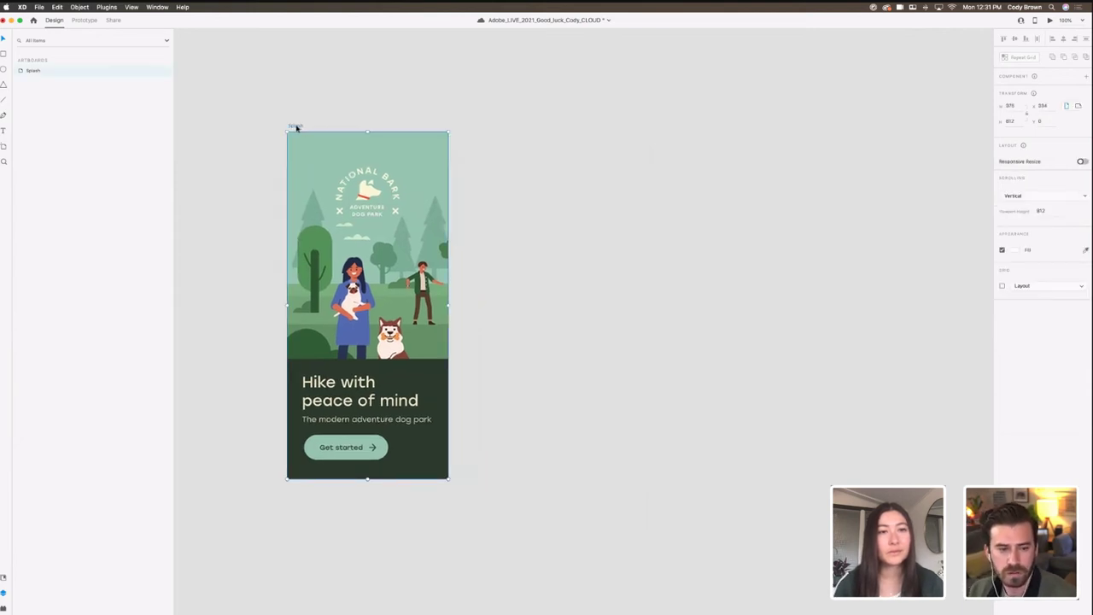
left_click_drag(295, 127, 693, 151)
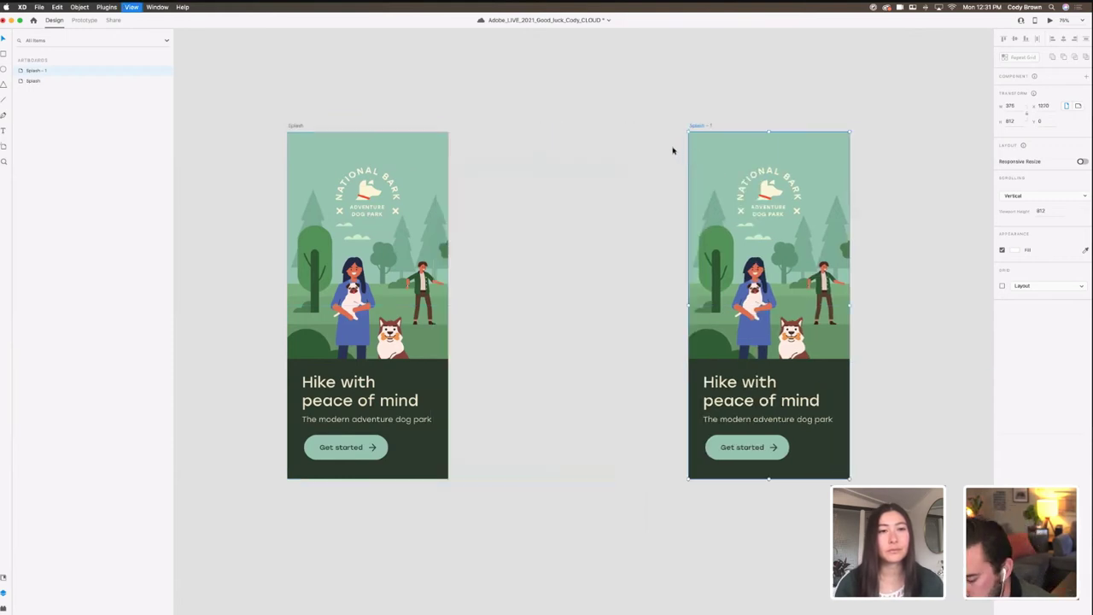
key("super+minus")
key("super+minus")
left_click_drag(593, 125, 521, 91)
left_click_drag(561, 222, 630, 222)
left_click(613, 196)
Step: Rename the duplicated artboard as Sign or Create
double_click(629, 222)
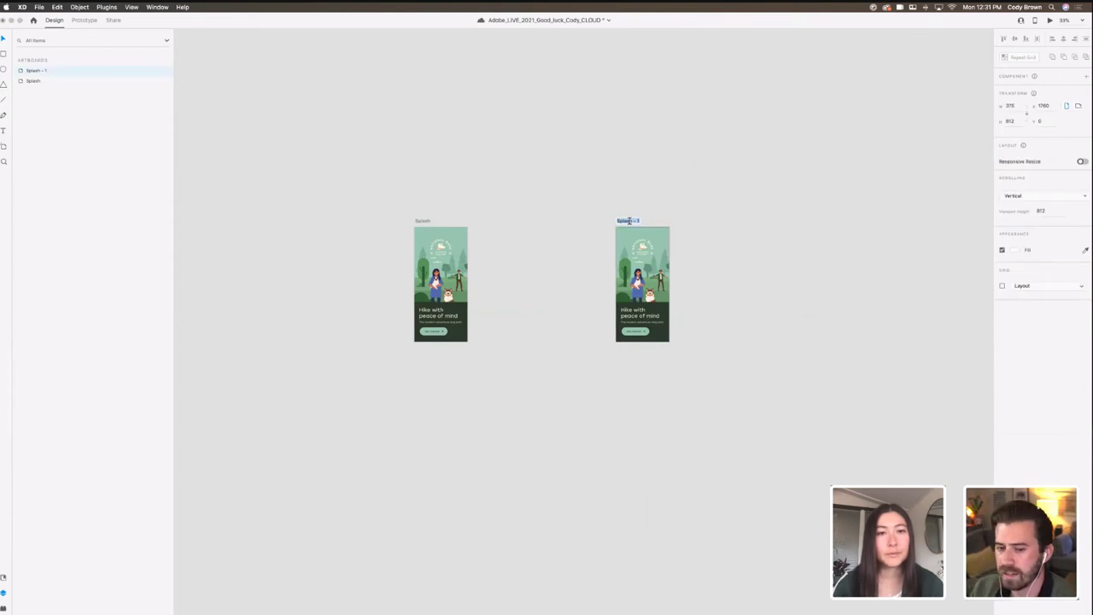
type("Sign or Create")
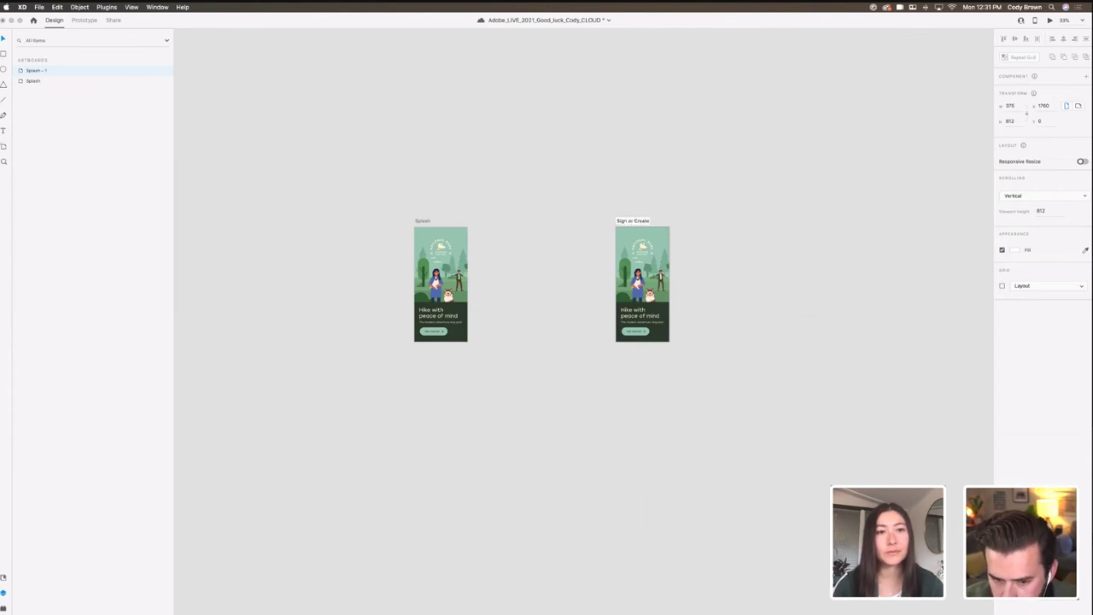
key("Return")
left_click(627, 173)
scroll(625, 181, "right", 1)
Step: Shift the illustration group on the Sign or Create artboard left until the woman walking the dogs is in frame
left_click(605, 215)
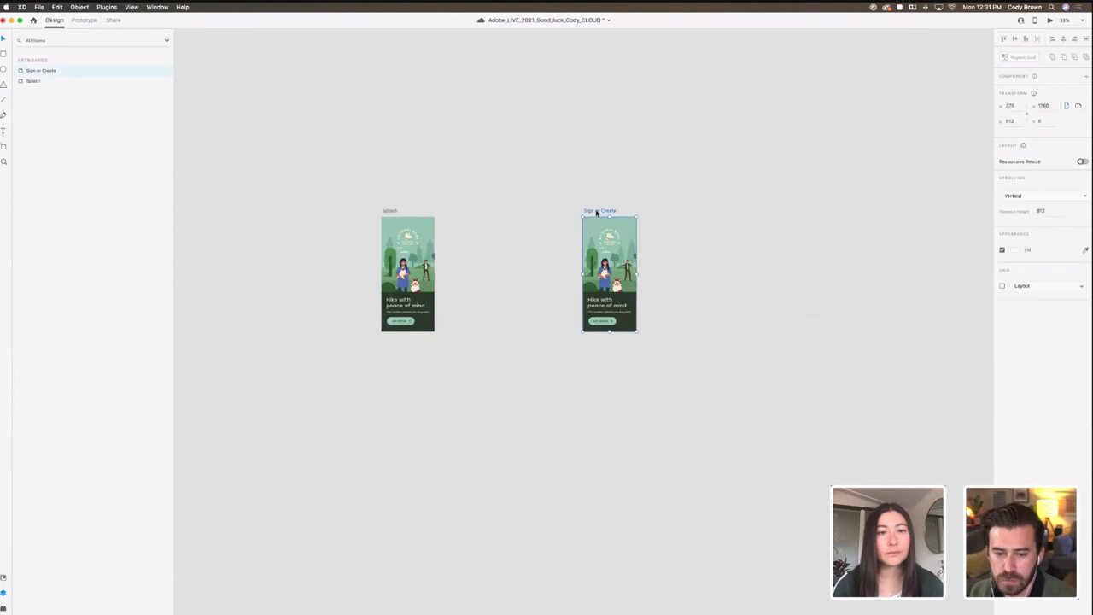
left_click(392, 212)
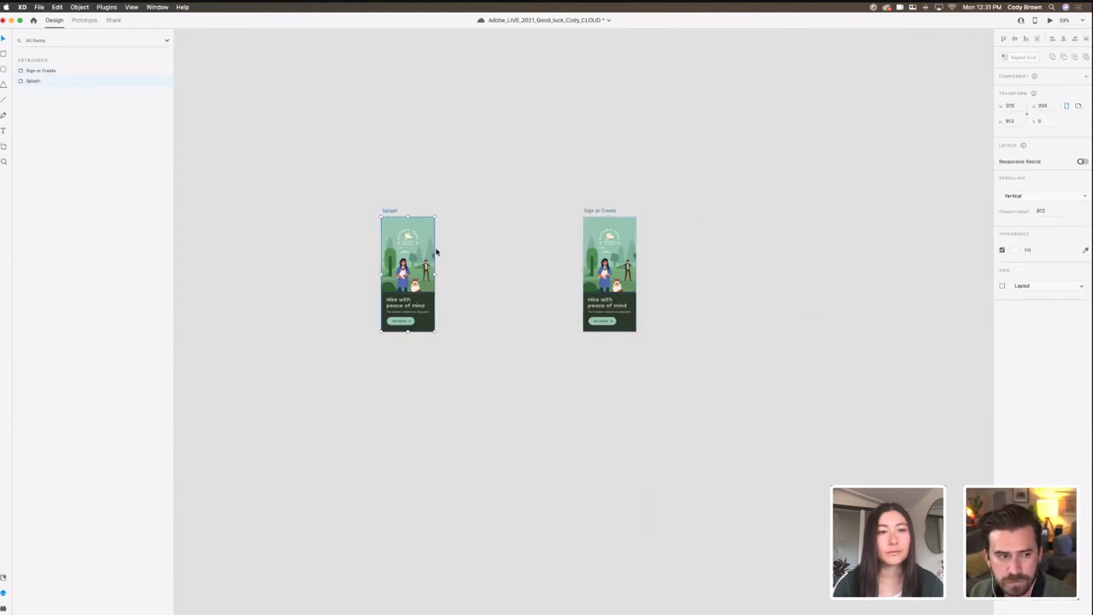
left_click(605, 224)
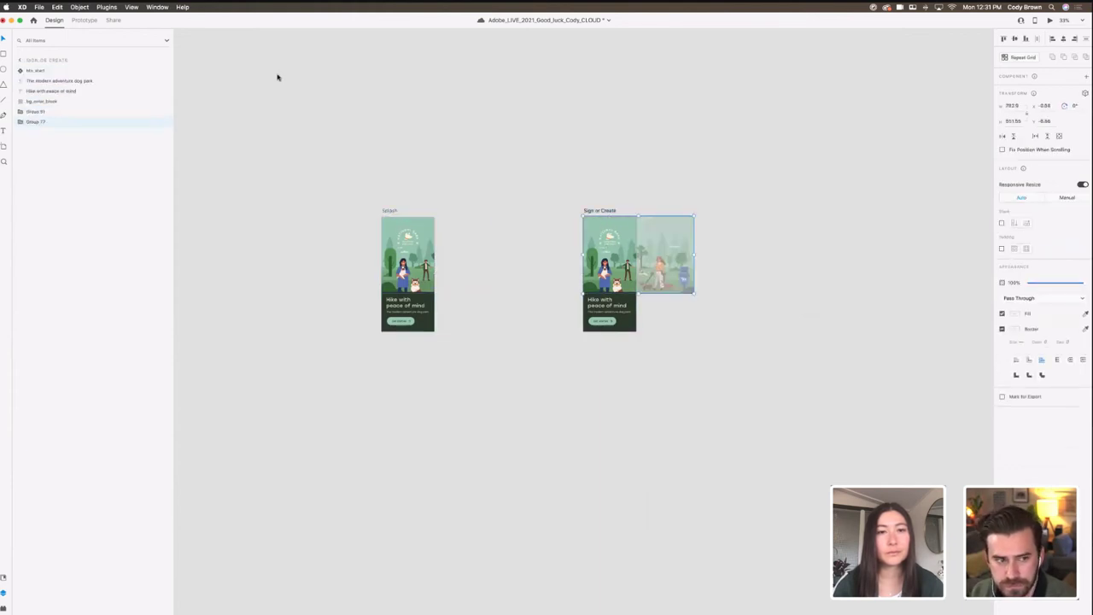
left_click(84, 20)
left_click(53, 20)
key("shift+Left")
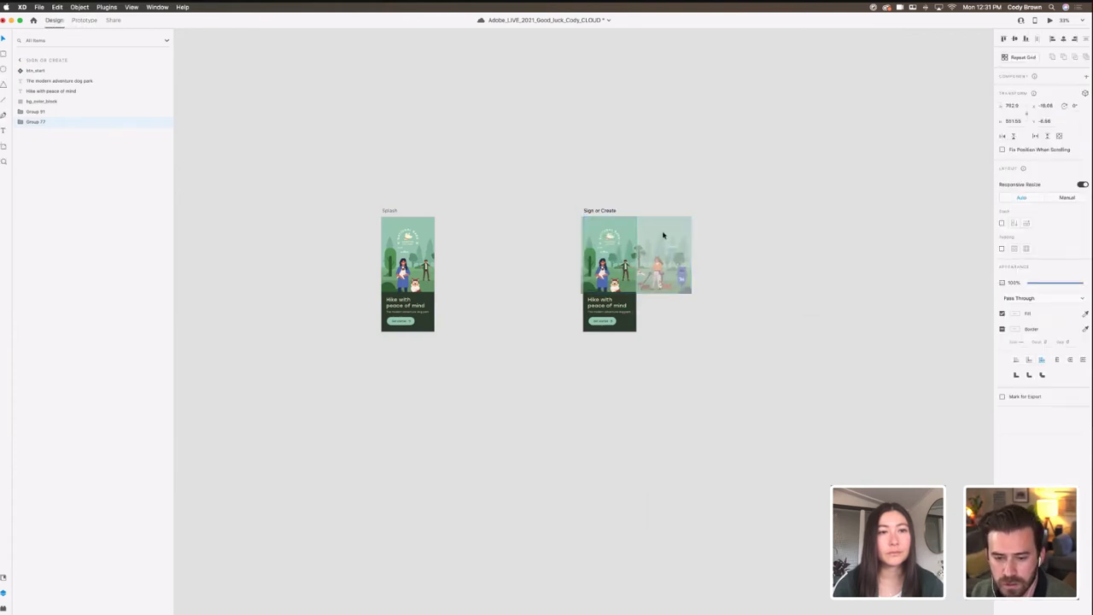
left_click_drag(660, 234, 619, 232)
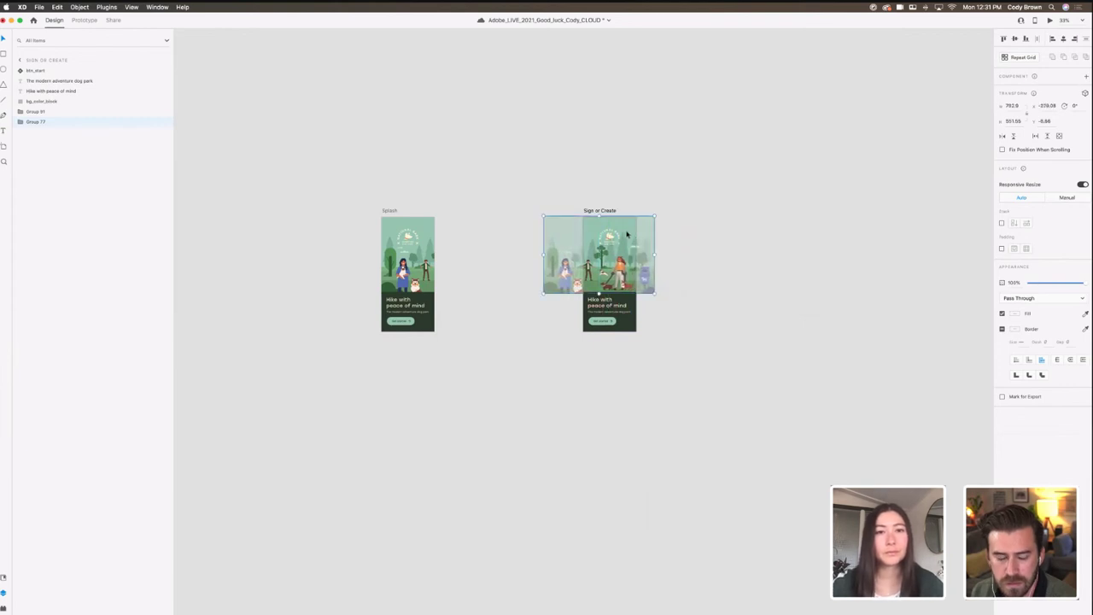
Step: Link the Splash artboard's Get started button to Sign or Create with a Tap-triggered Auto-Animate interaction
key("ctrl+Tab")
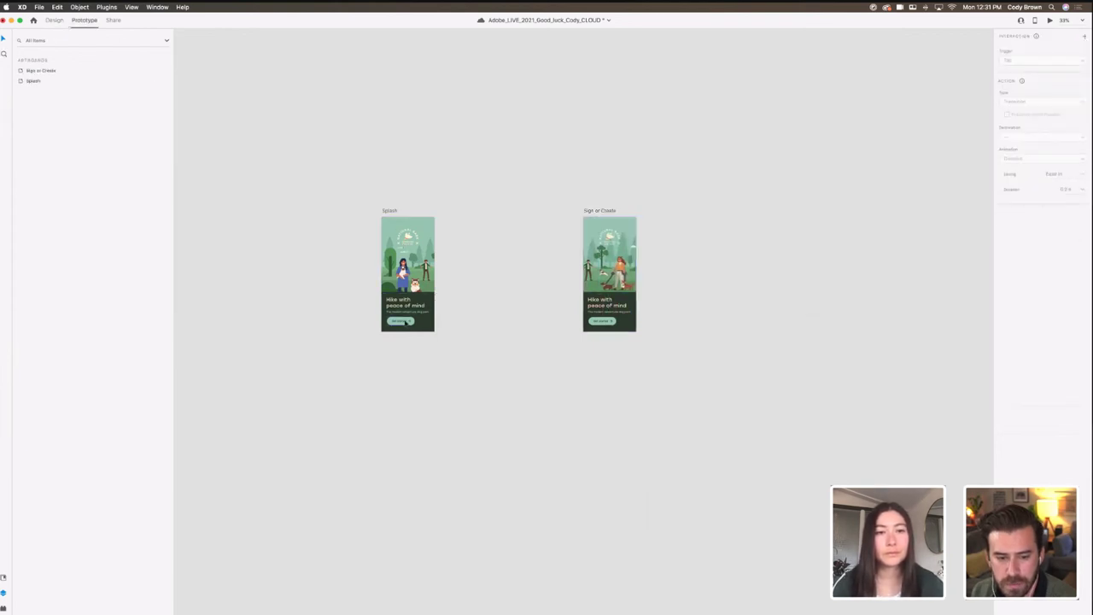
left_click(405, 321)
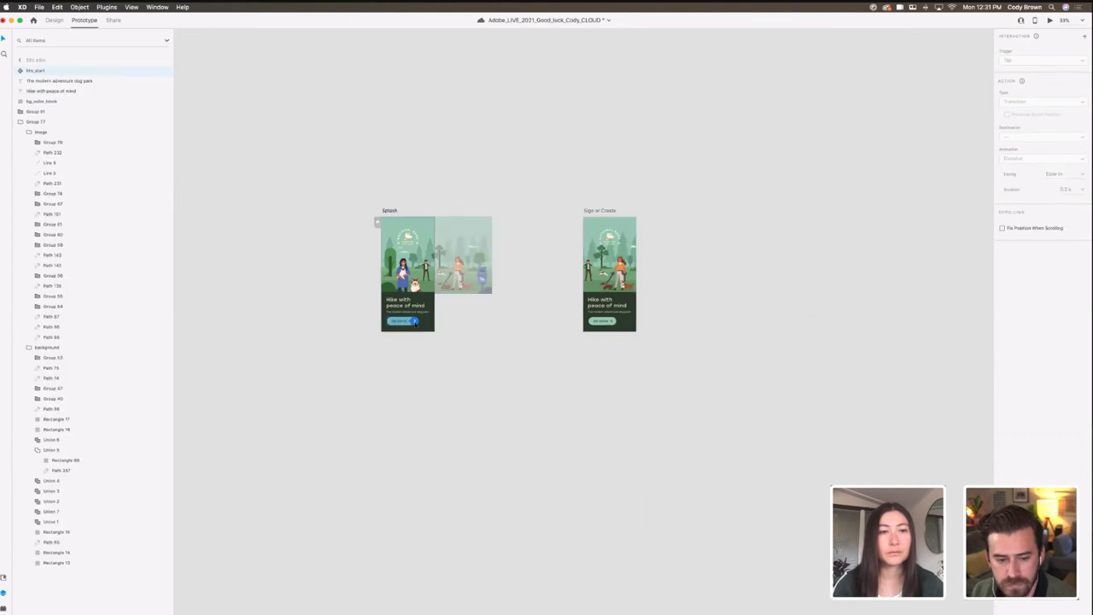
left_click_drag(418, 323, 589, 286)
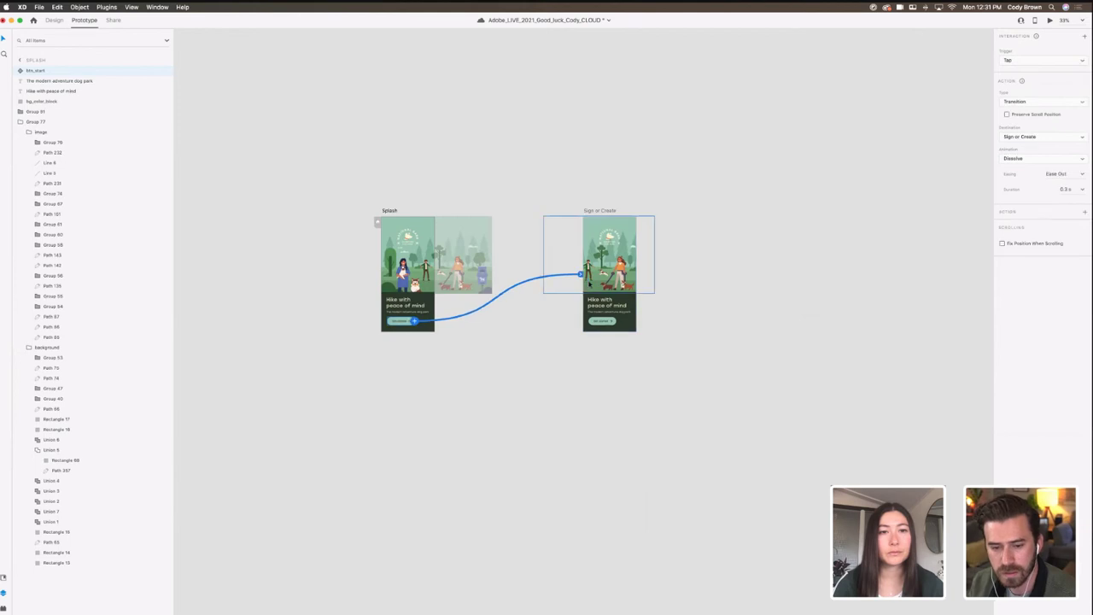
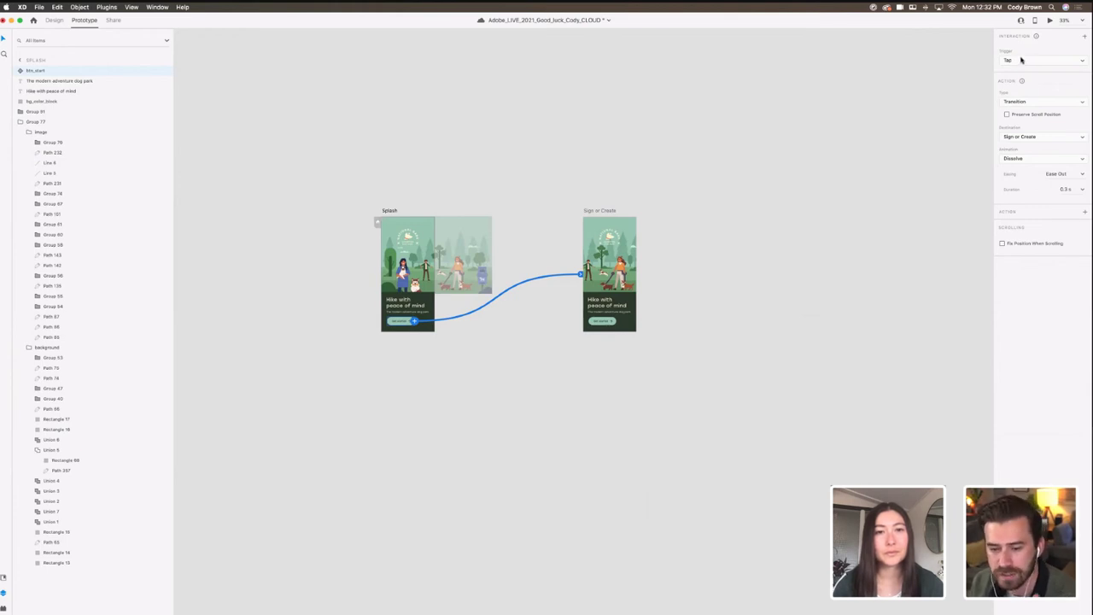
left_click(1034, 100)
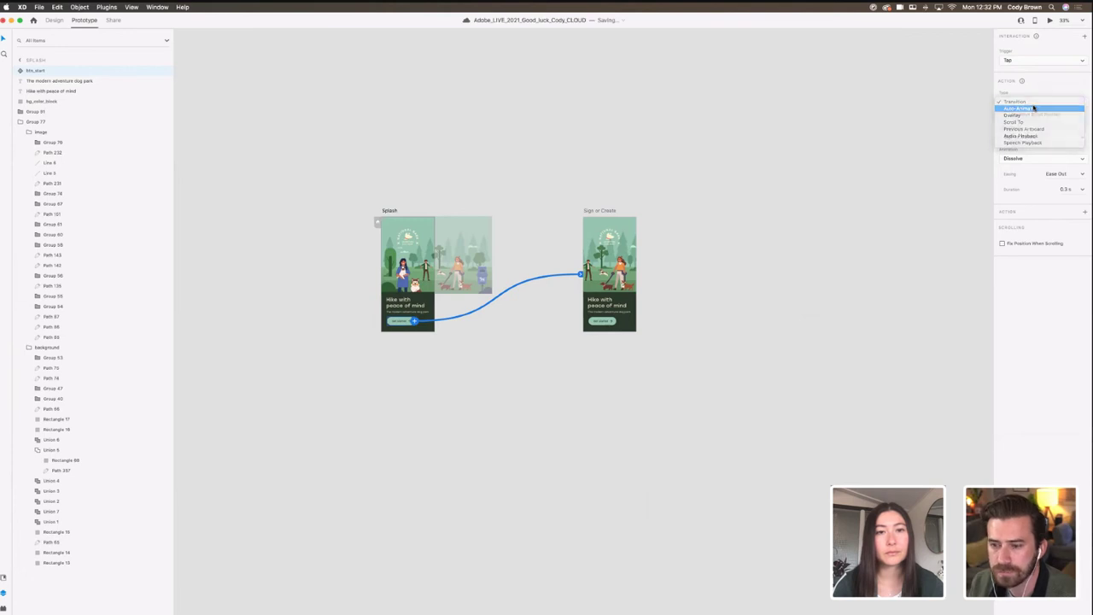
left_click(1034, 109)
Step: Inspect the illustration group on the Sign or Create artboard and its counterpart on Splash
left_click(637, 196)
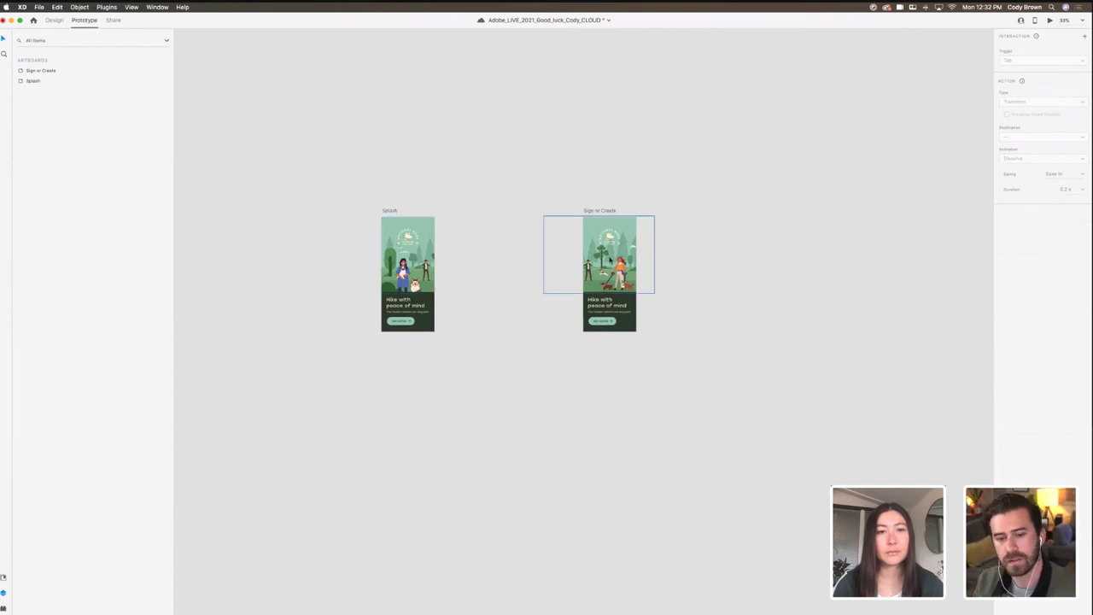
left_click(649, 282)
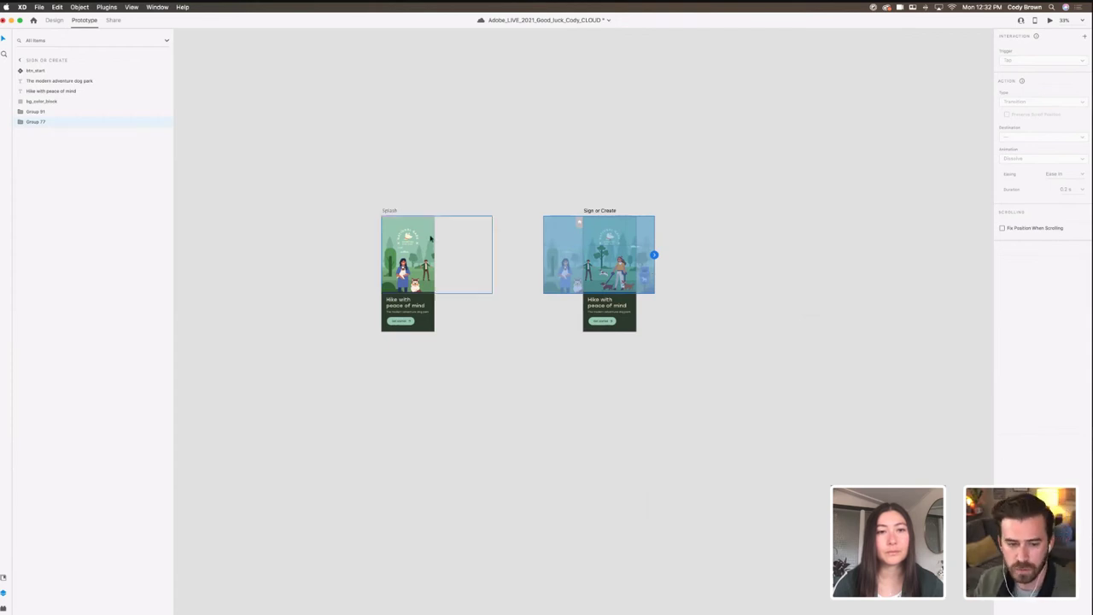
left_click(407, 256)
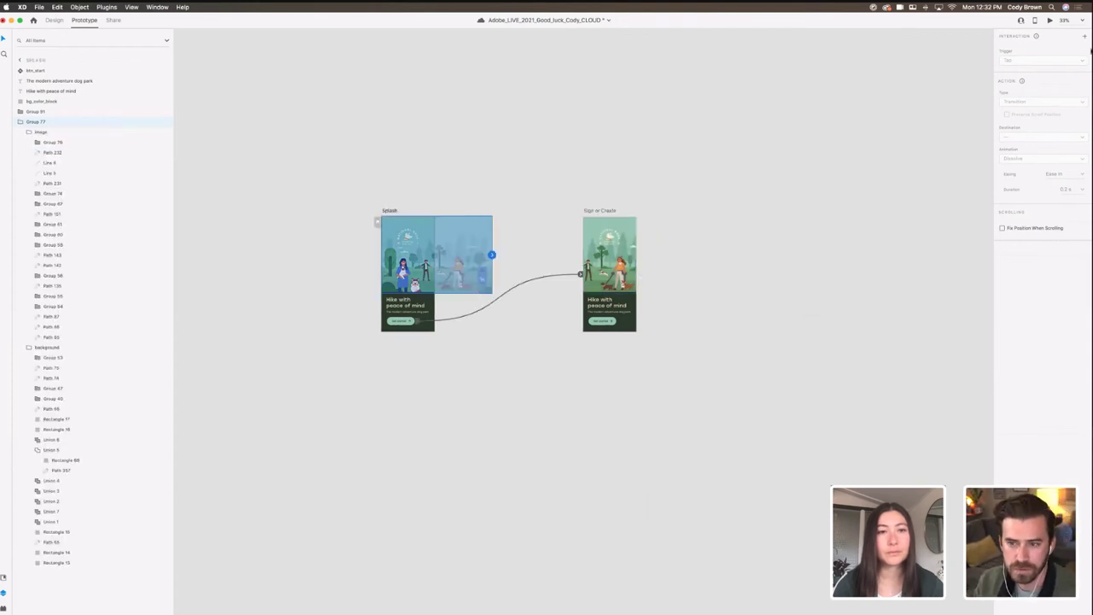
Step: Preview the prototype from the Splash artboard, test the Get started transition to Sign or Create, and close the preview
left_click(1049, 20)
left_click_drag(300, 166, 328, 82)
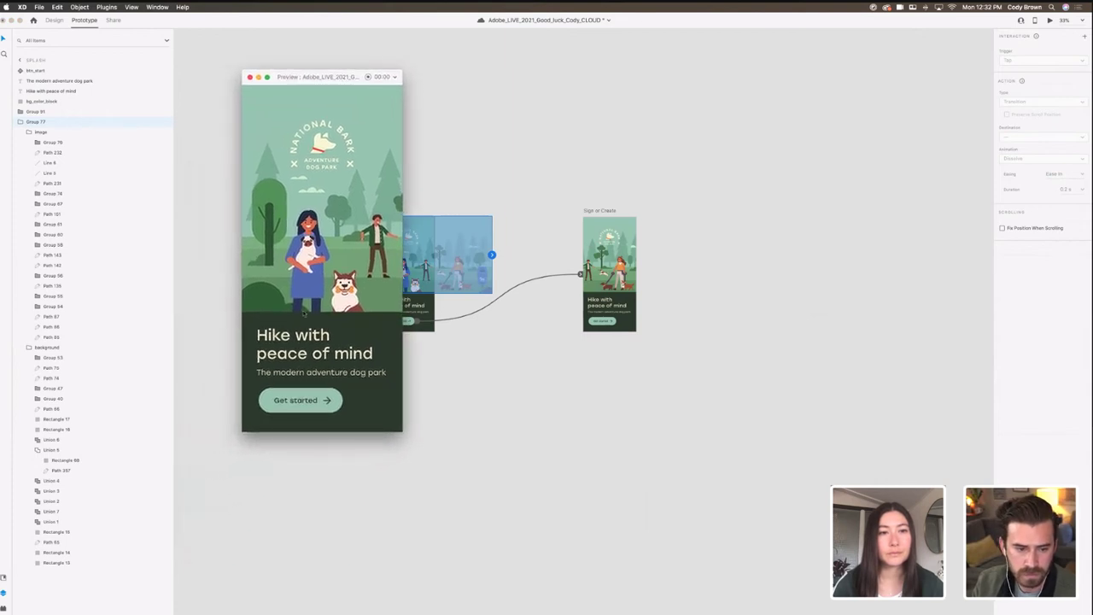
left_click(319, 401)
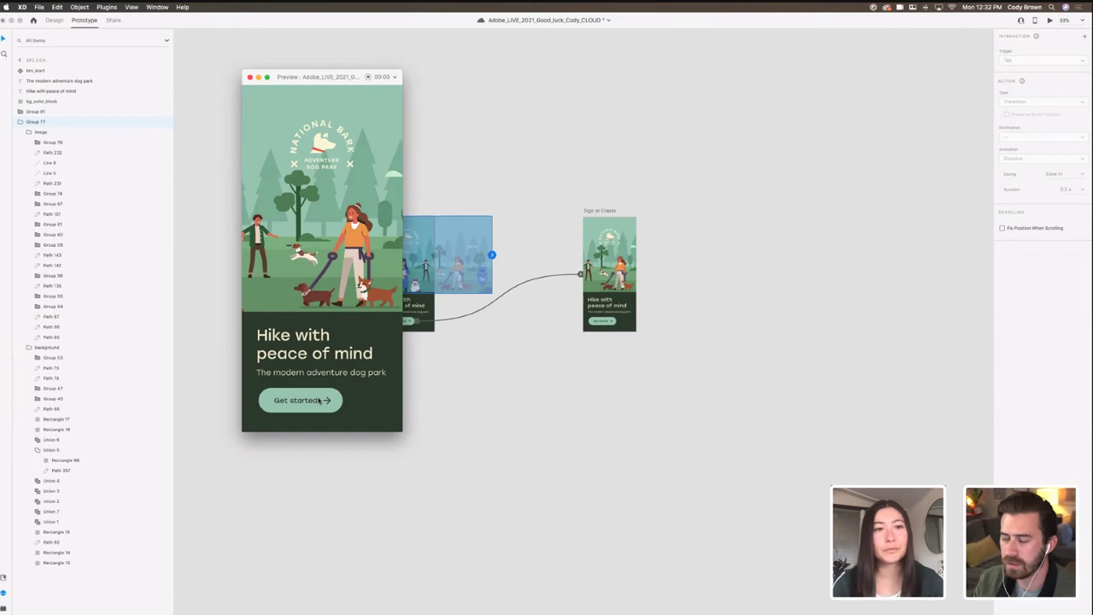
left_click(249, 76)
Step: Set the easing of the Get started button's Auto-Animate interaction to Ease In-Out
left_click(420, 350)
left_click(443, 315)
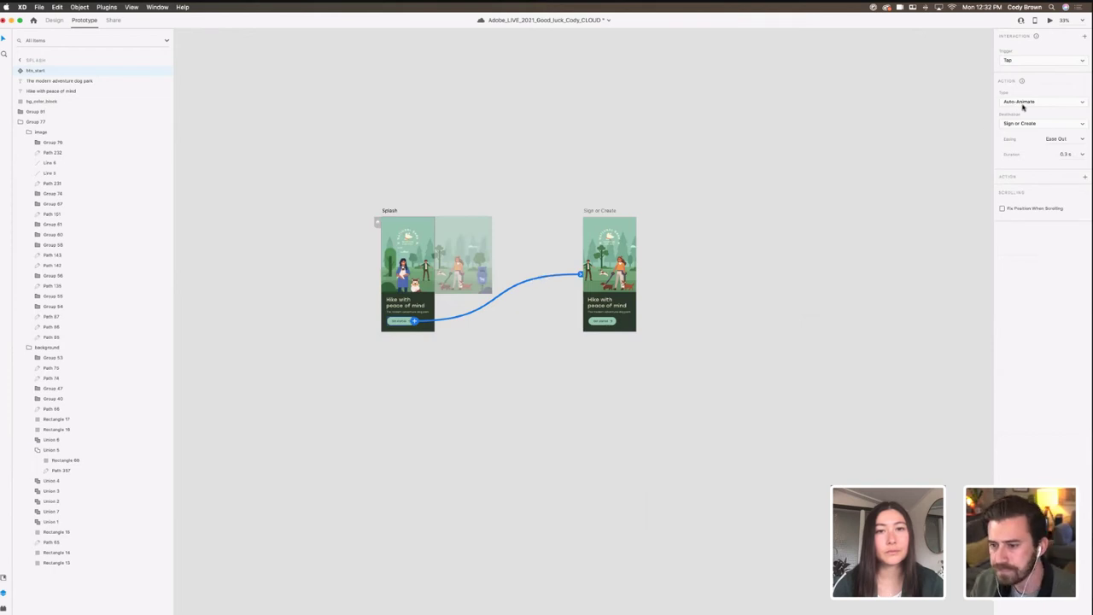
left_click(1081, 140)
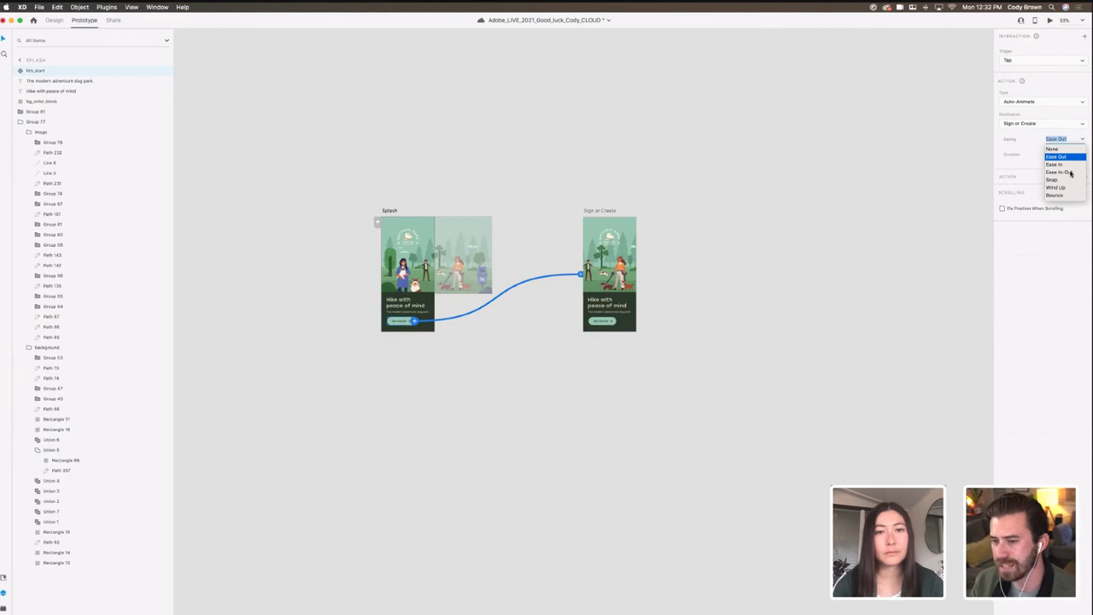
left_click(1070, 172)
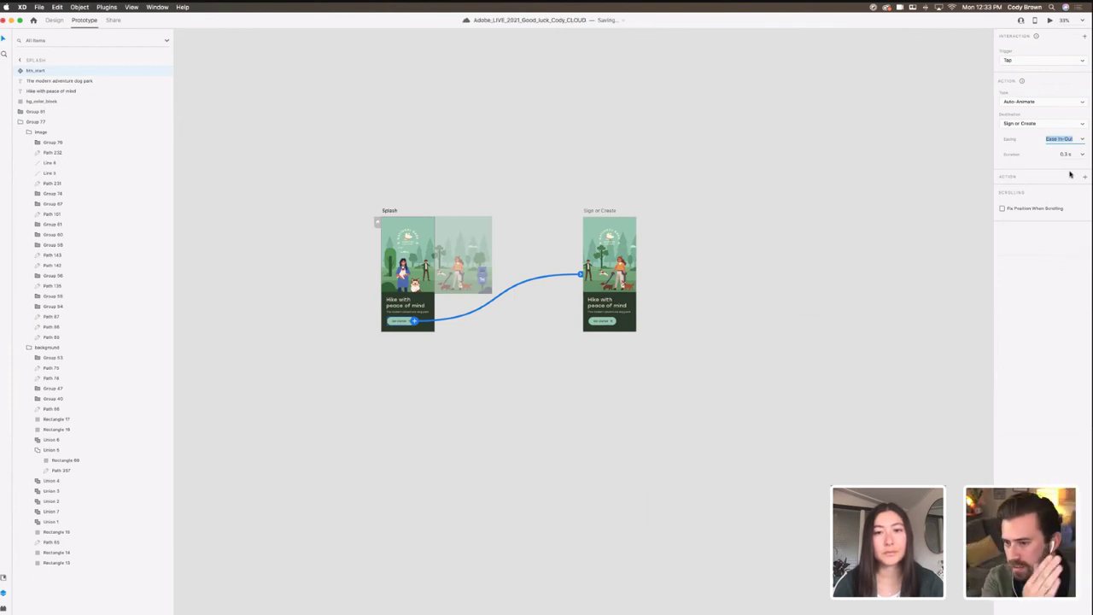
Step: Open the duration of the Splash artboard's Get started interaction for editing
left_click(732, 203)
left_click(647, 222)
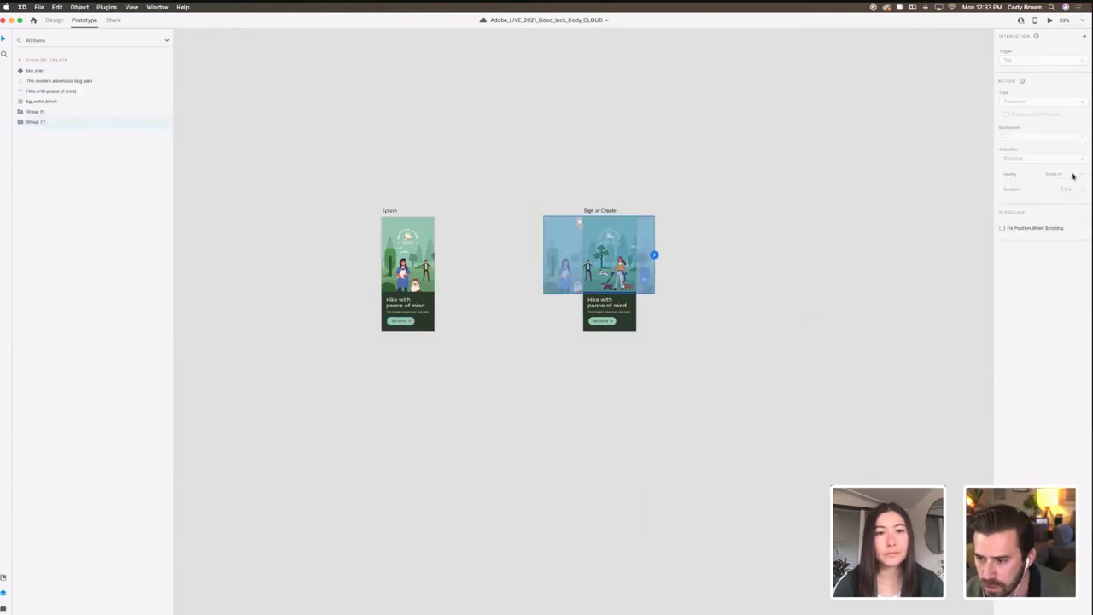
left_click(414, 285)
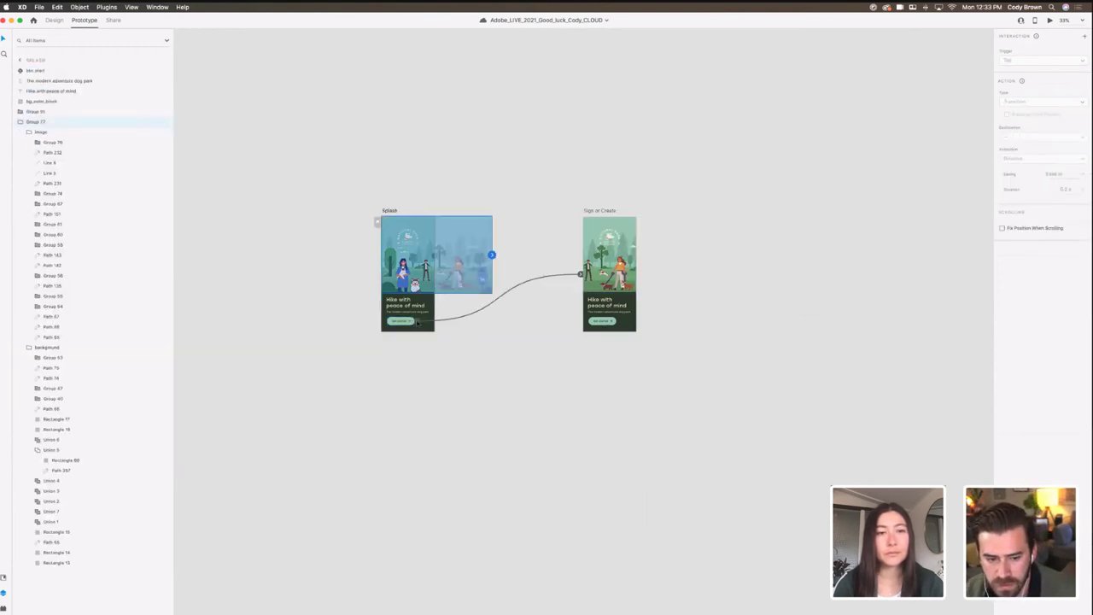
left_click(409, 322)
left_click(1063, 154)
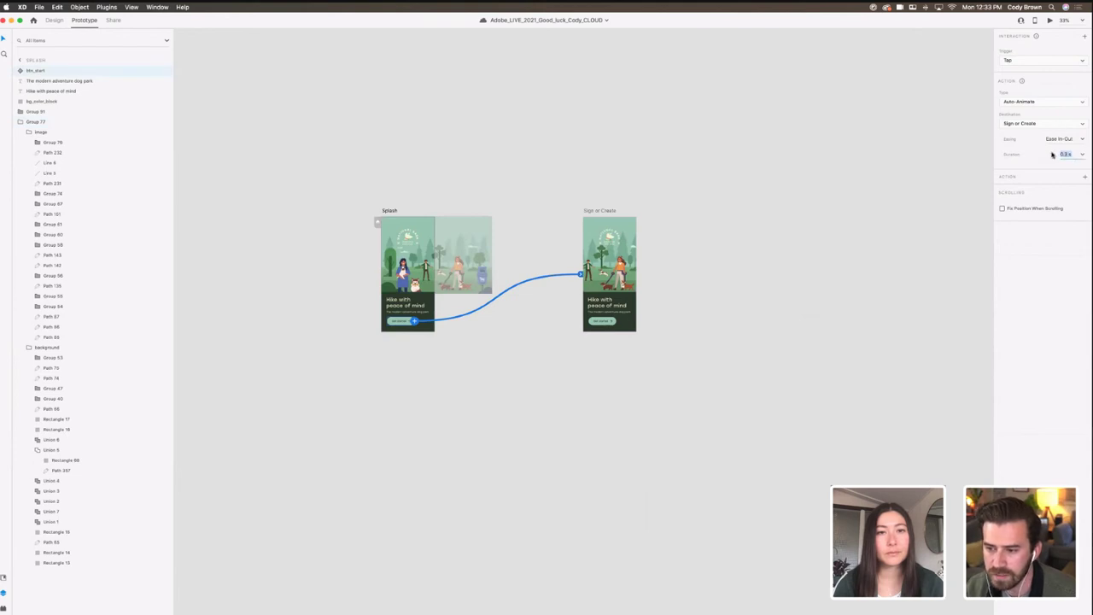
Step: Set the auto-animate duration of the start button's tap interaction to 0.8 s
key("BackSpace")
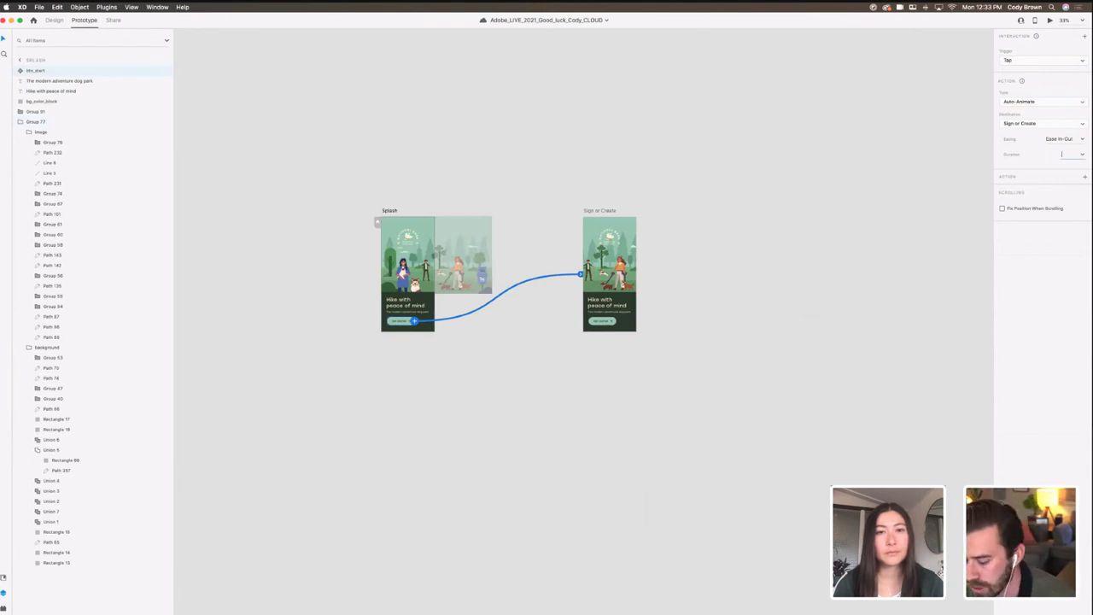
type(".8")
key("Return")
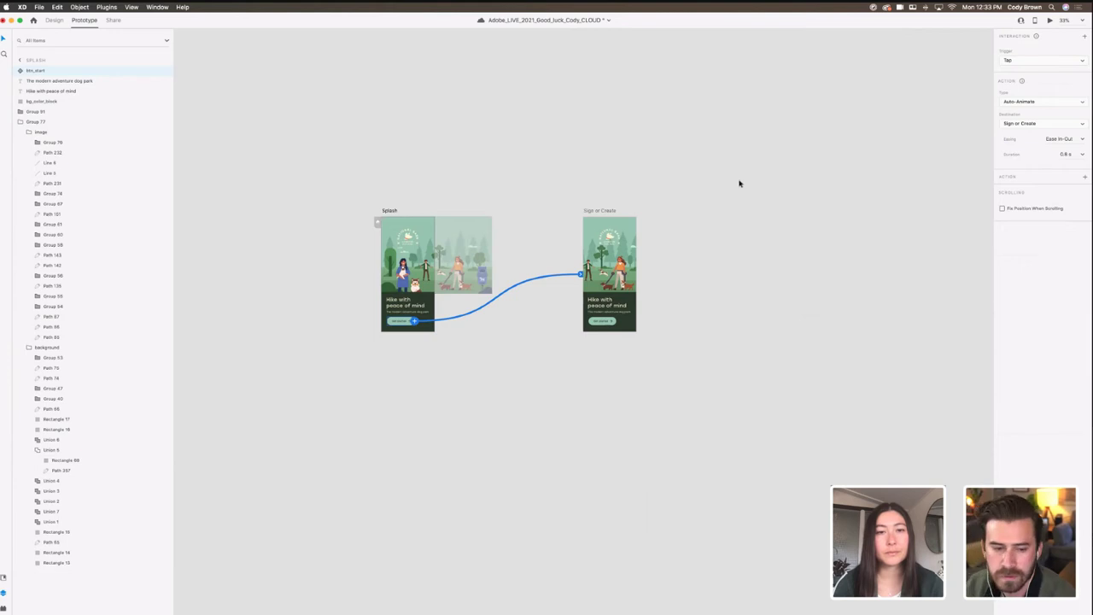
Step: Preview the prototype twice from the Splash artboard to check the timing of the Get started transition
left_click(1051, 20)
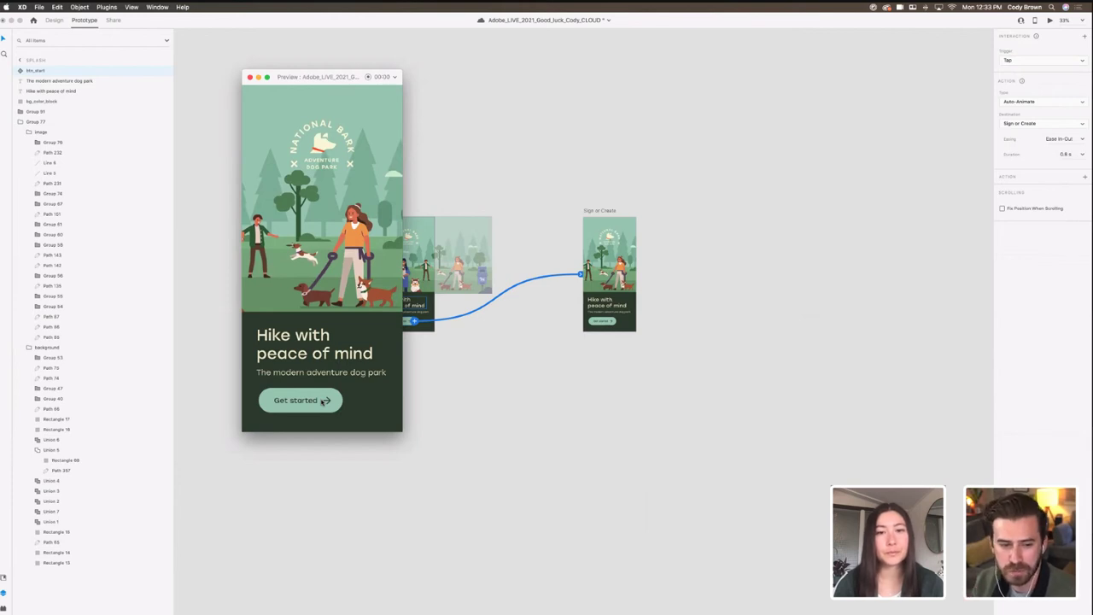
left_click(250, 78)
left_click(1050, 20)
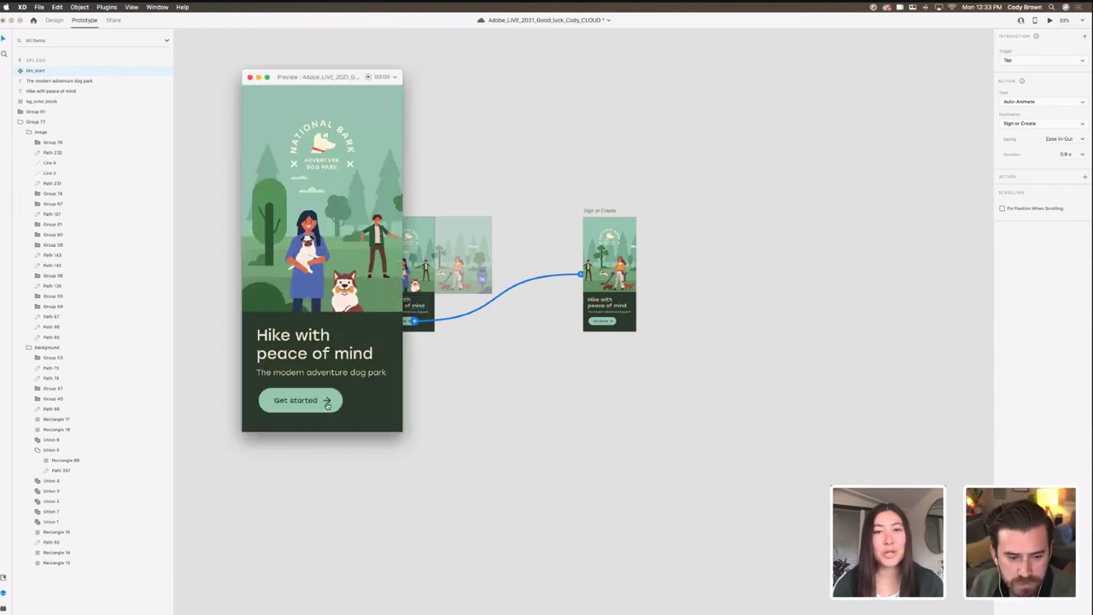
left_click(249, 78)
left_click(374, 111)
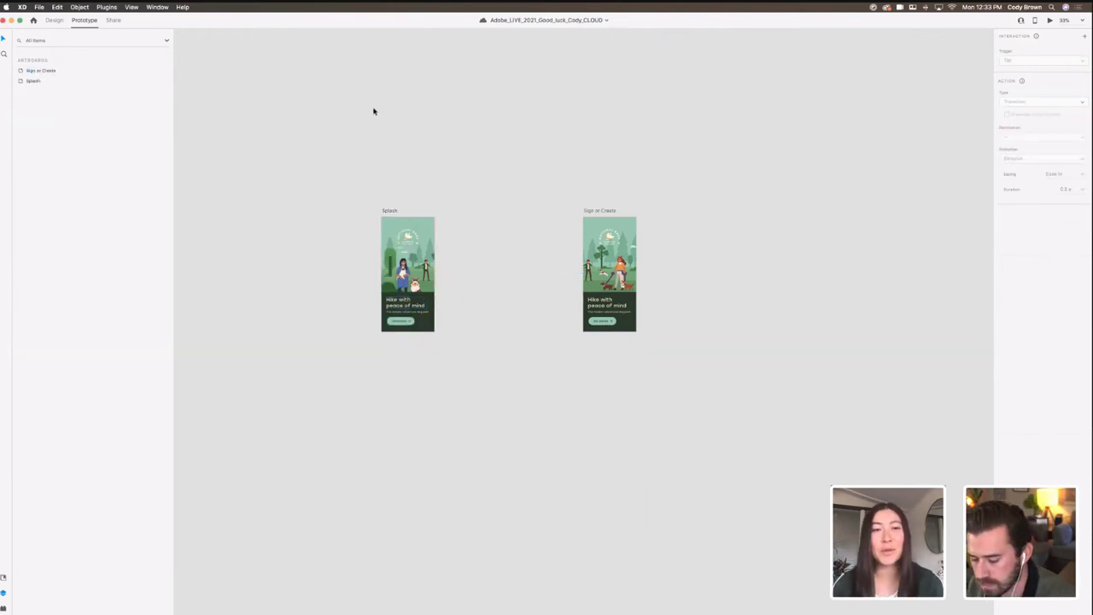
Step: Enlarge the National Bark logo on the Splash artboard to about 185 by 142 in Design mode and nudge it upward
key("super+equal")
key("super+equal")
left_click_drag(373, 110, 533, 198)
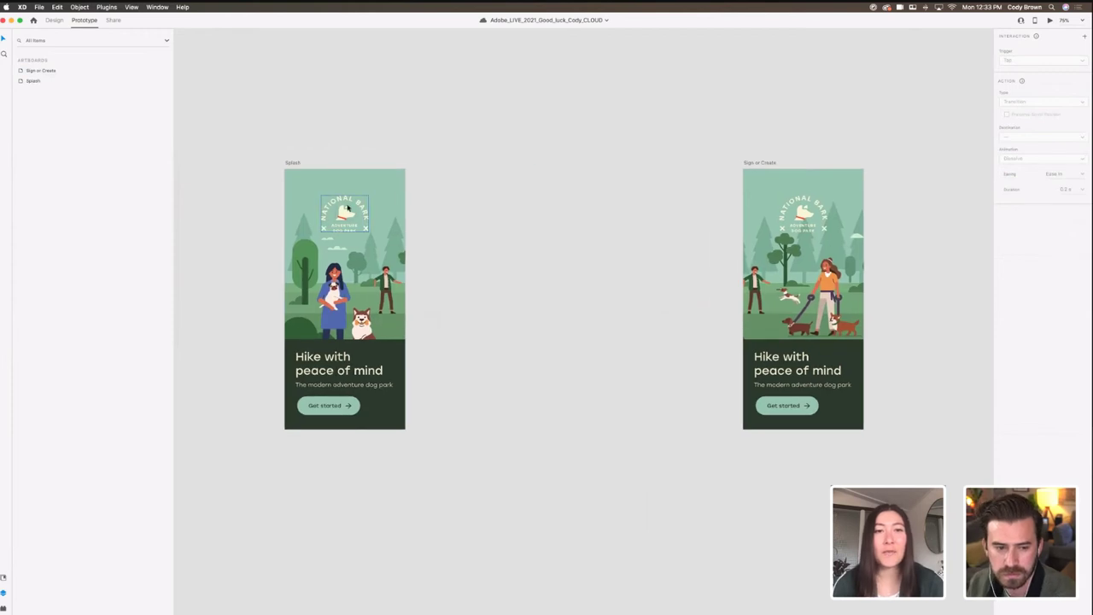
left_click(347, 207)
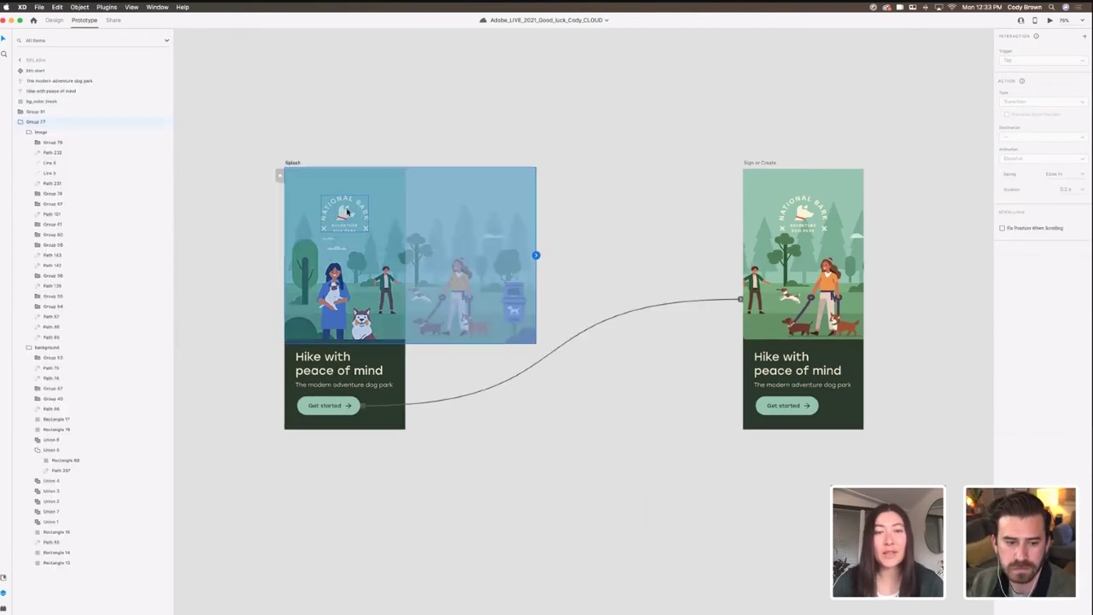
left_click(53, 19)
left_click_drag(369, 230, 373, 234)
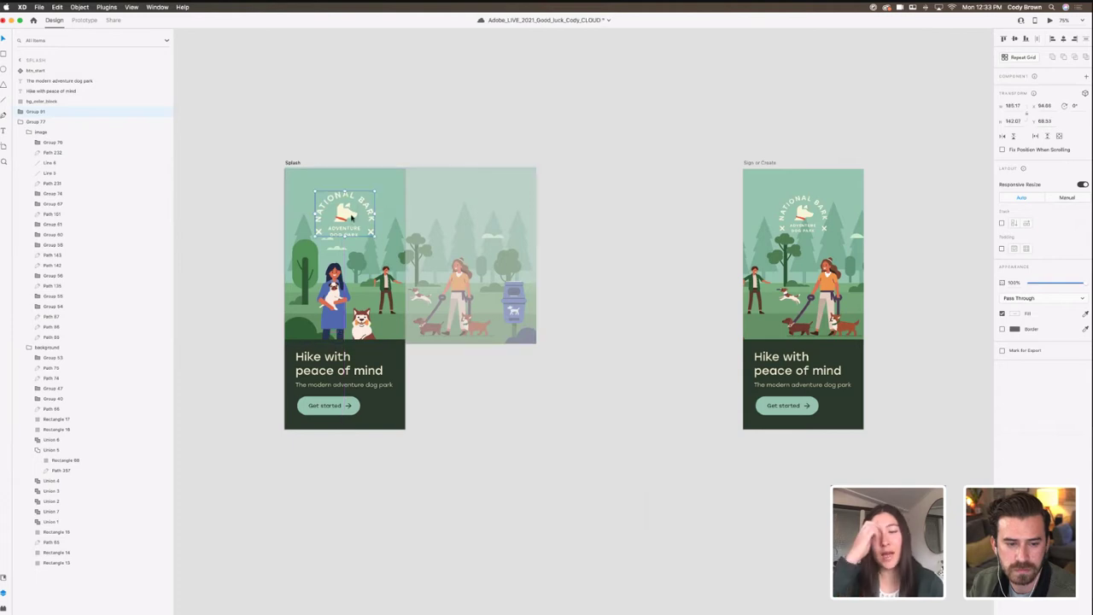
key("shift+Up")
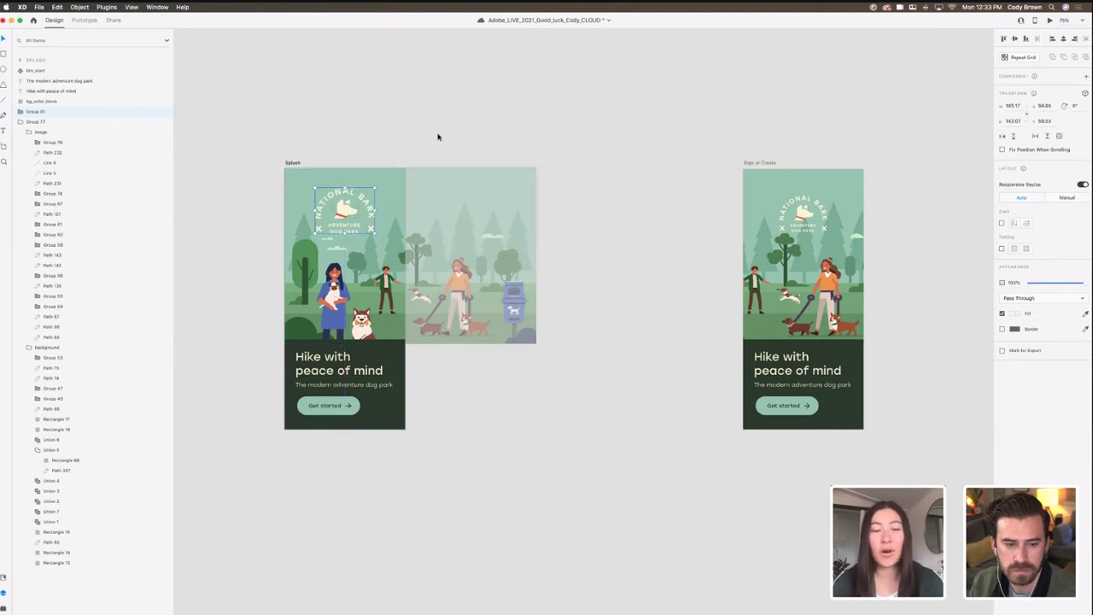
left_click(667, 153)
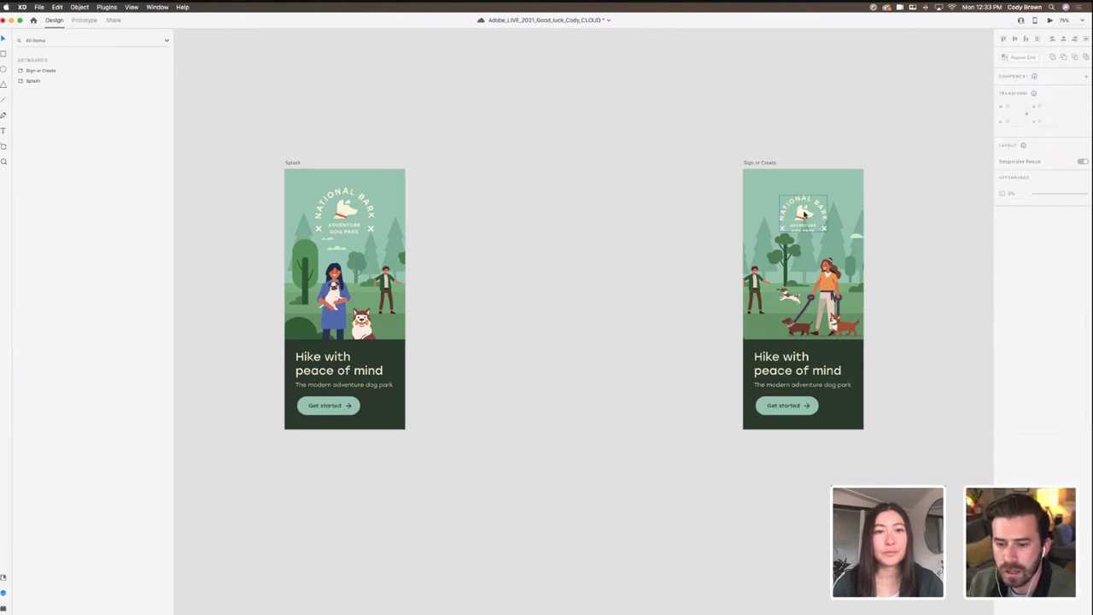
Step: Shrink the National Bark logo on the Sign or Create artboard and place it nearer the artboard's upper edge
left_click(801, 211)
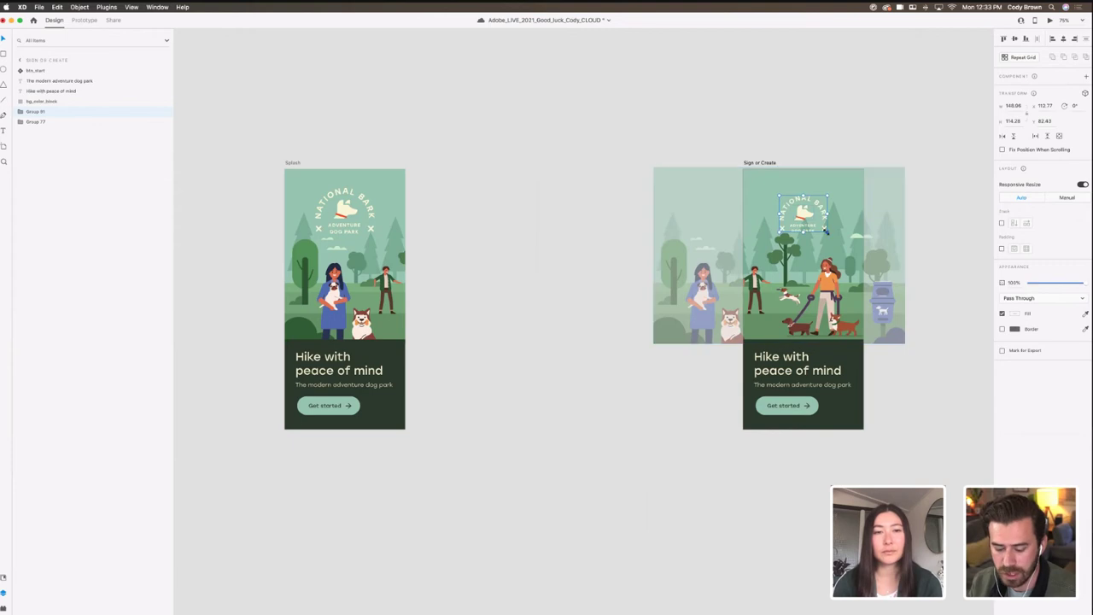
left_click_drag(825, 229, 804, 193)
left_click(790, 254)
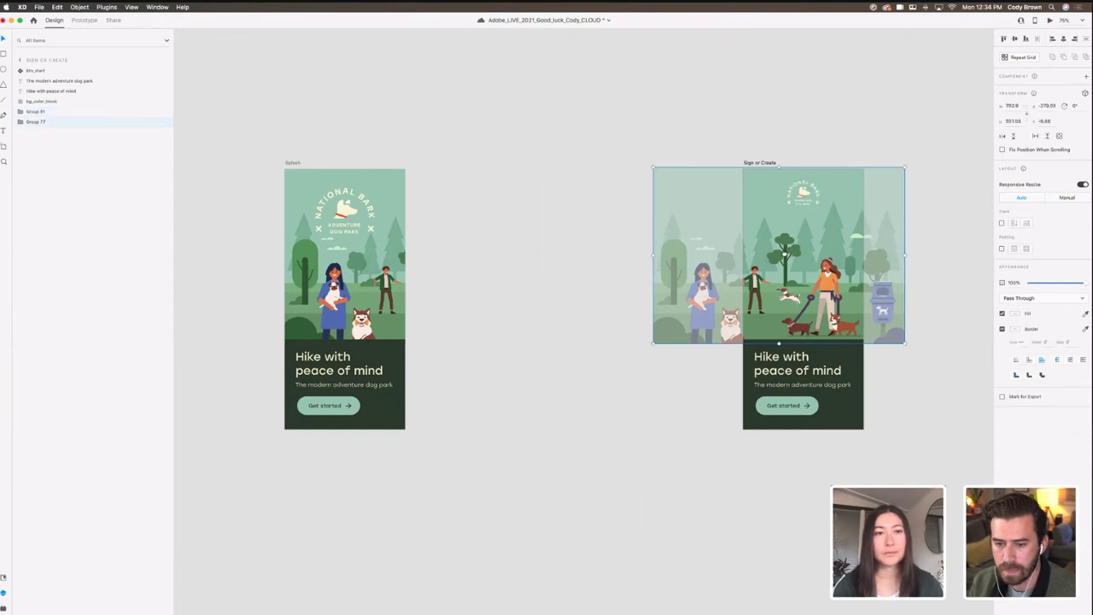
scroll(784, 255, "right", 3)
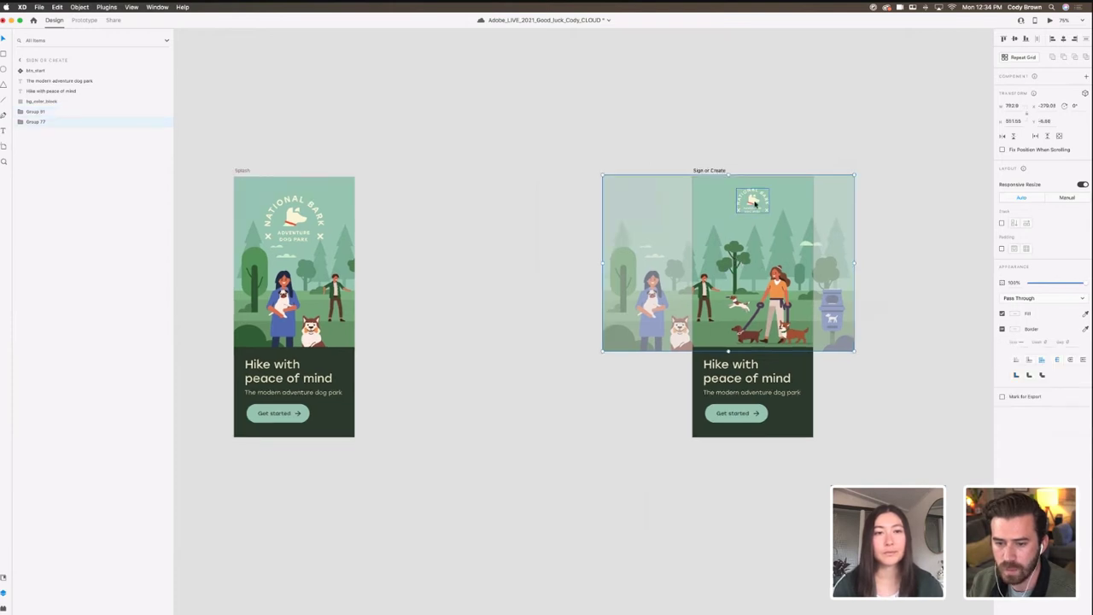
left_click(551, 248)
scroll(509, 236, "right", 3)
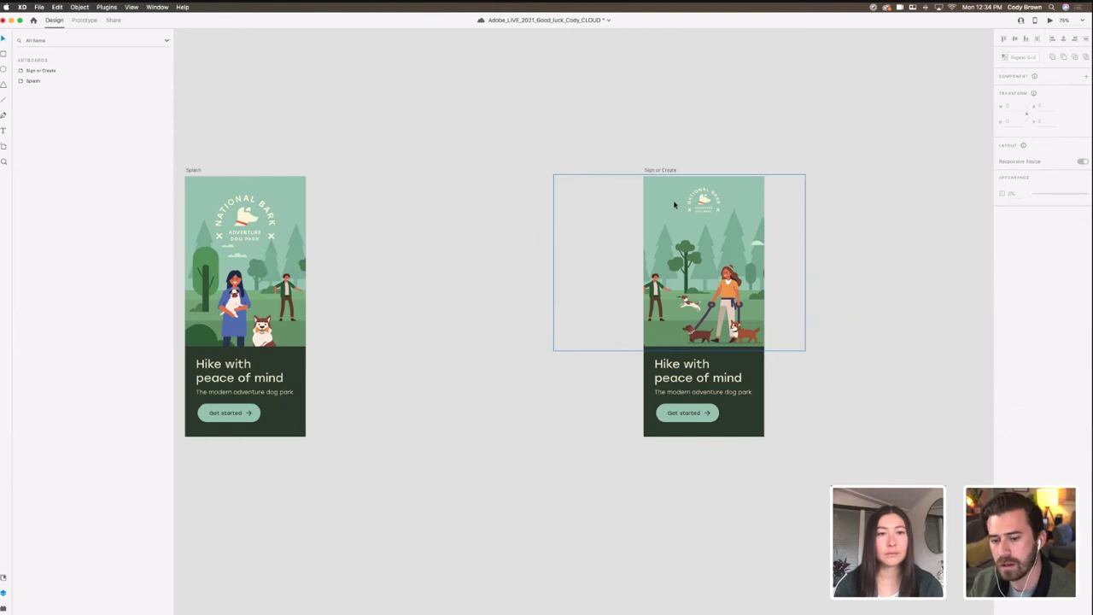
Step: Try to move the ungrouped heading, tagline and Get started button off the Sign or Create artboard
left_click(702, 376)
left_click(704, 392, "shift")
left_click(708, 415, "shift")
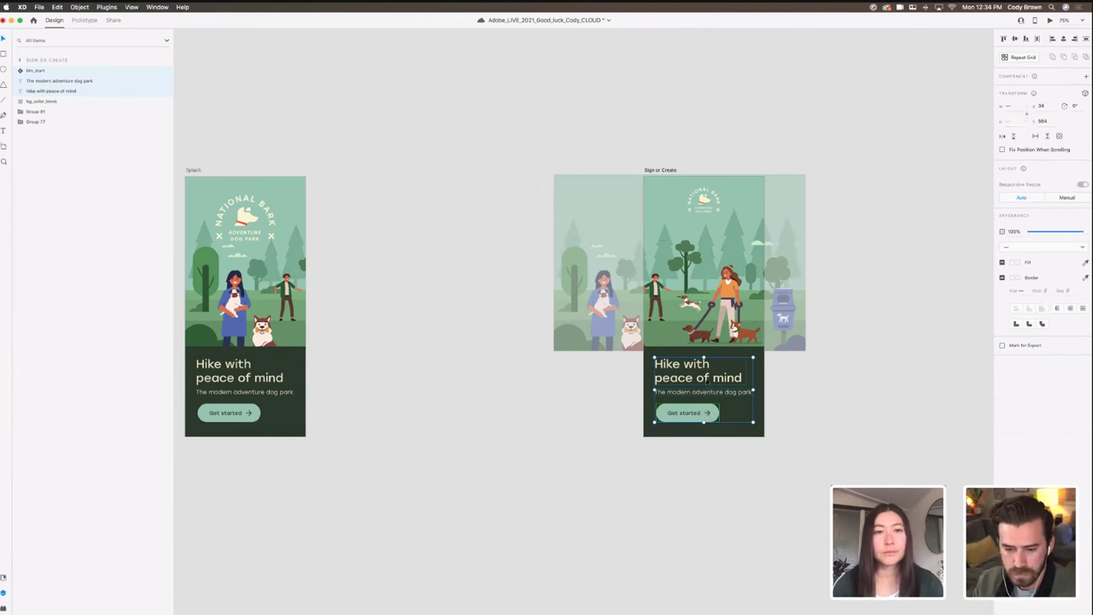
left_click_drag(700, 385, 598, 377)
key("super+c")
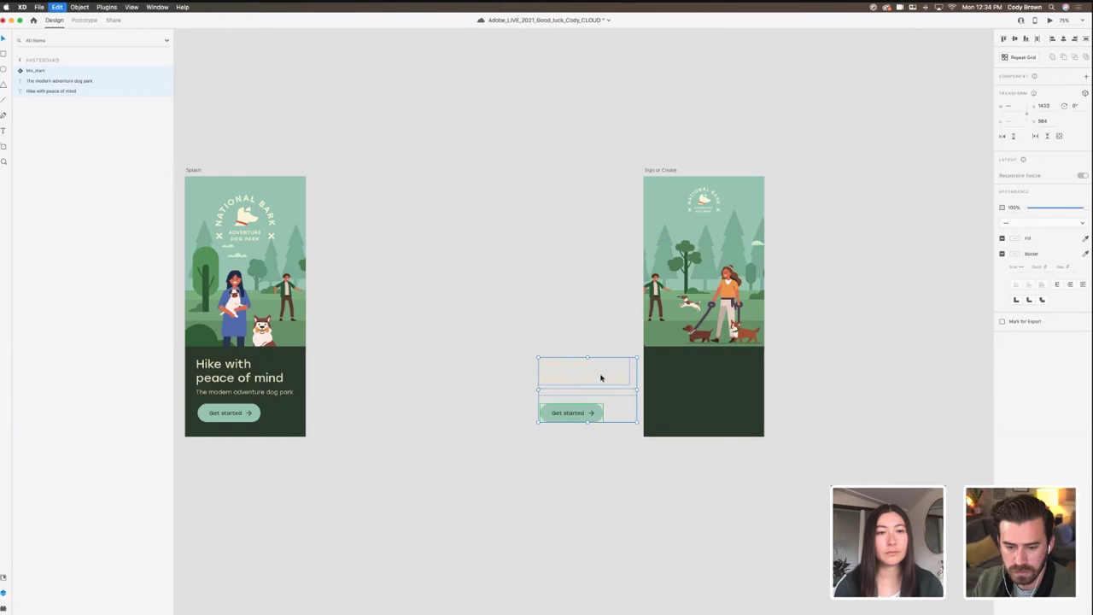
key("super+z")
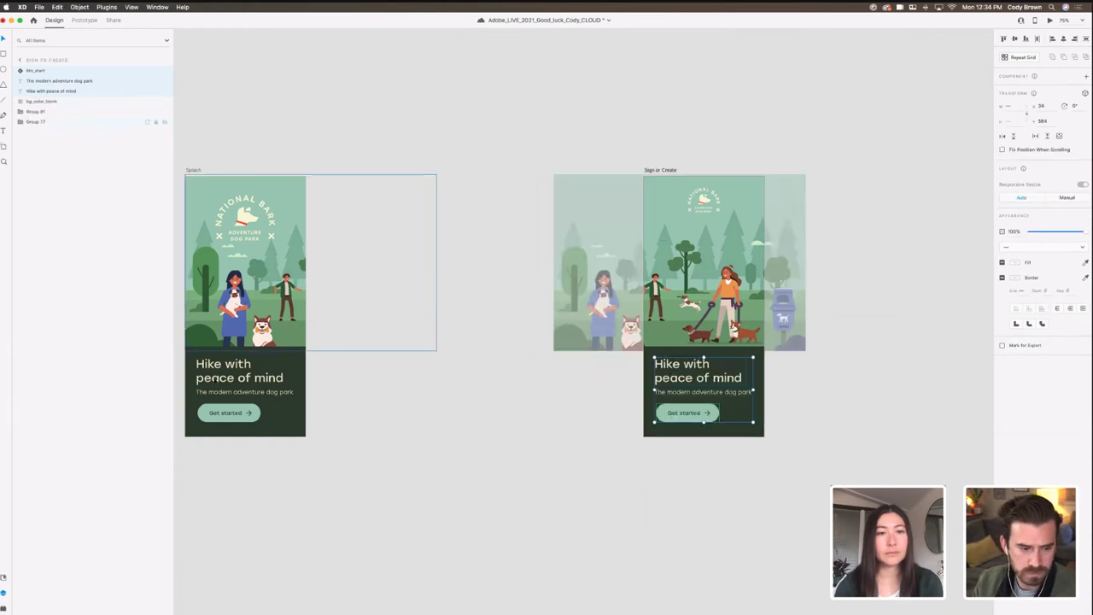
left_click(214, 377)
left_click(22, 122)
left_click(34, 112)
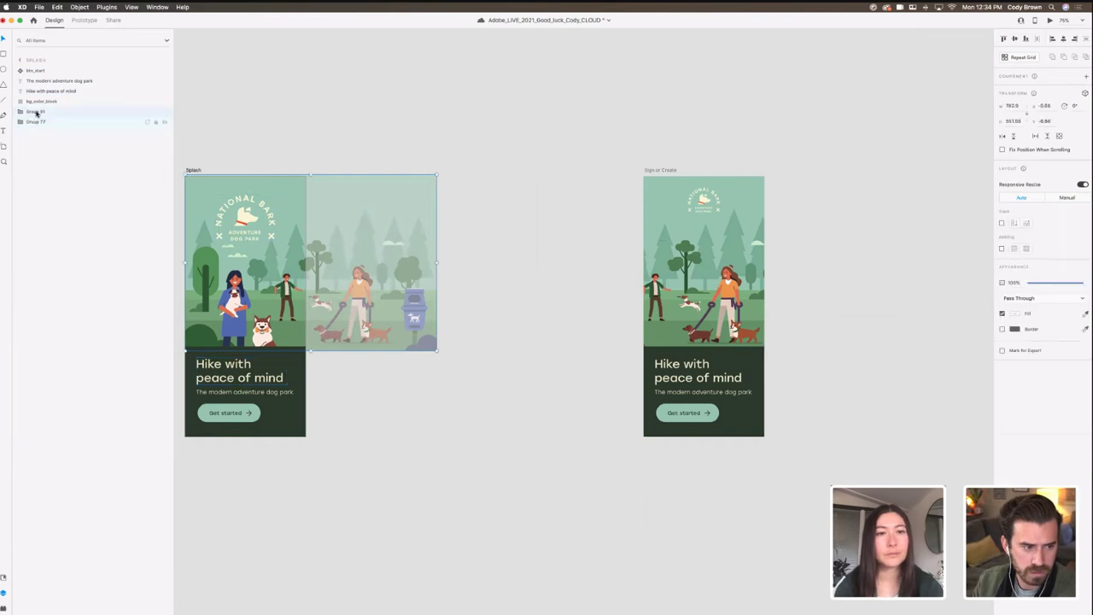
left_click(32, 70)
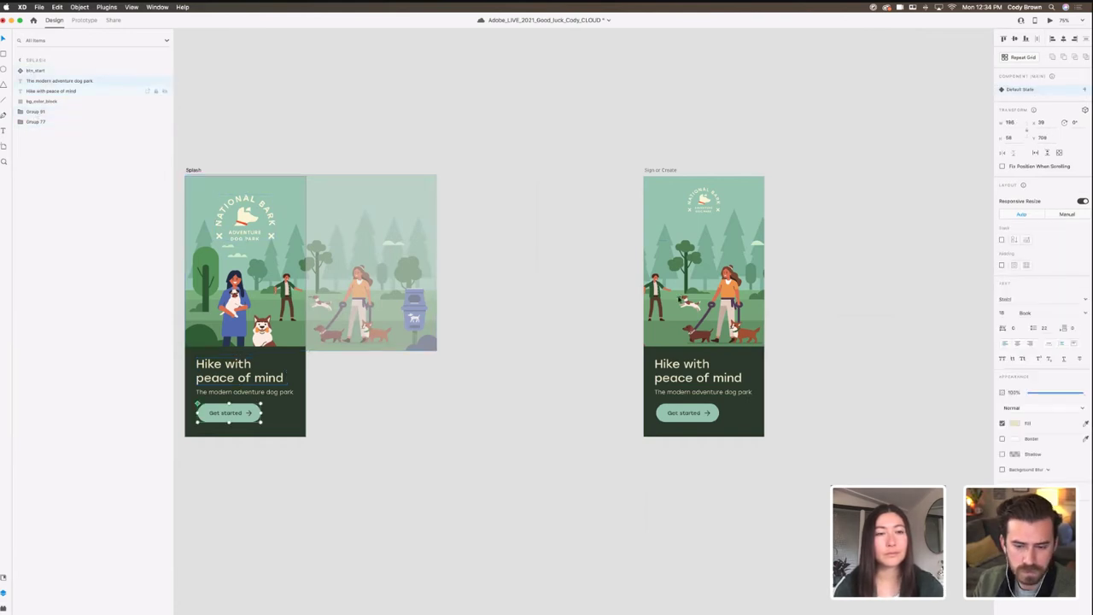
left_click(681, 299)
left_click(682, 372)
left_click(682, 392, "shift")
left_click(682, 412, "shift")
left_click_drag(682, 412, 576, 405)
key("super+z")
Step: Group the Splash artboard's heading, tagline and Get started button, and name the group "text"
left_click(230, 377)
left_click(248, 413, "shift")
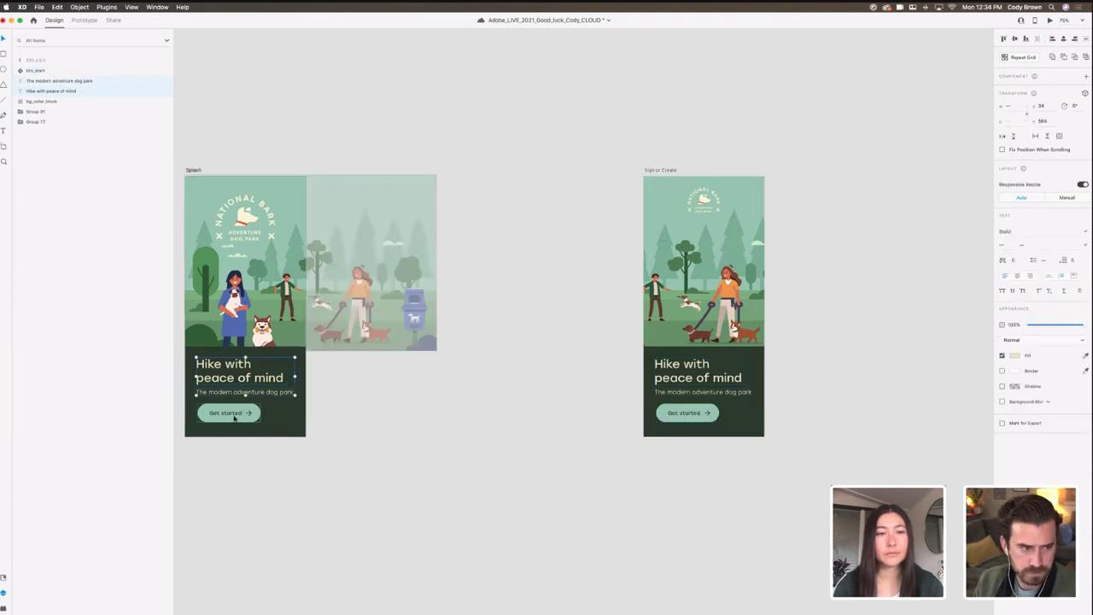
right_click(49, 89)
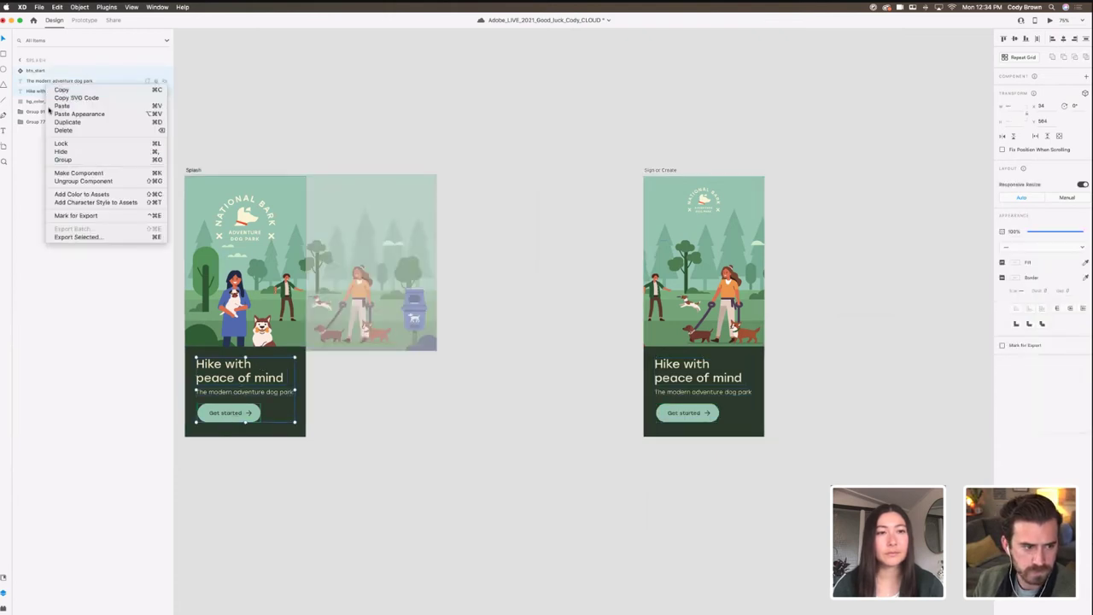
left_click(62, 160)
double_click(37, 71)
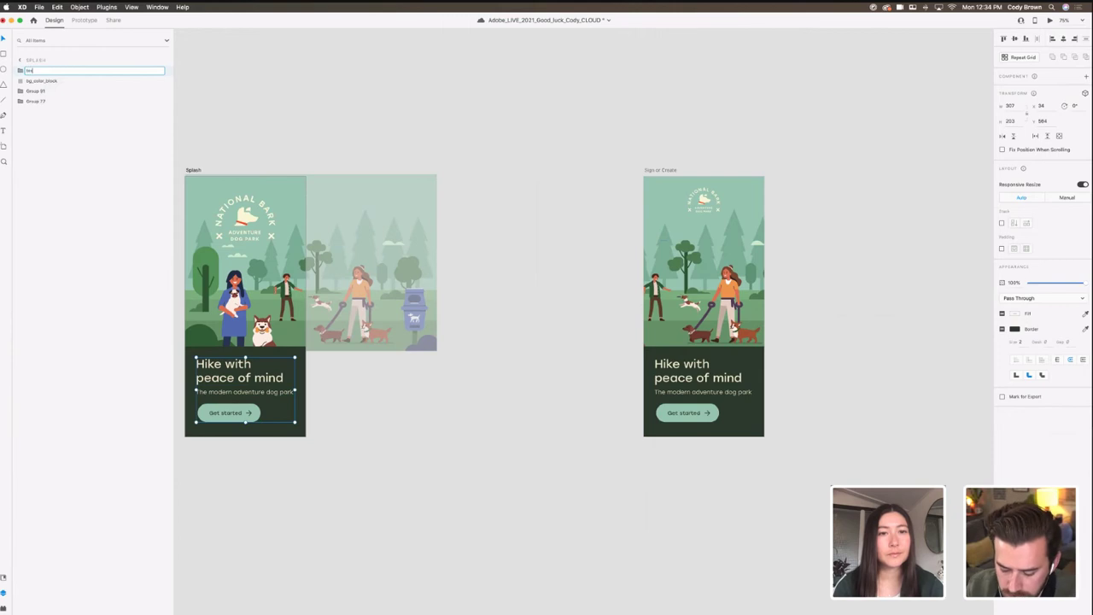
type("text")
key("Return")
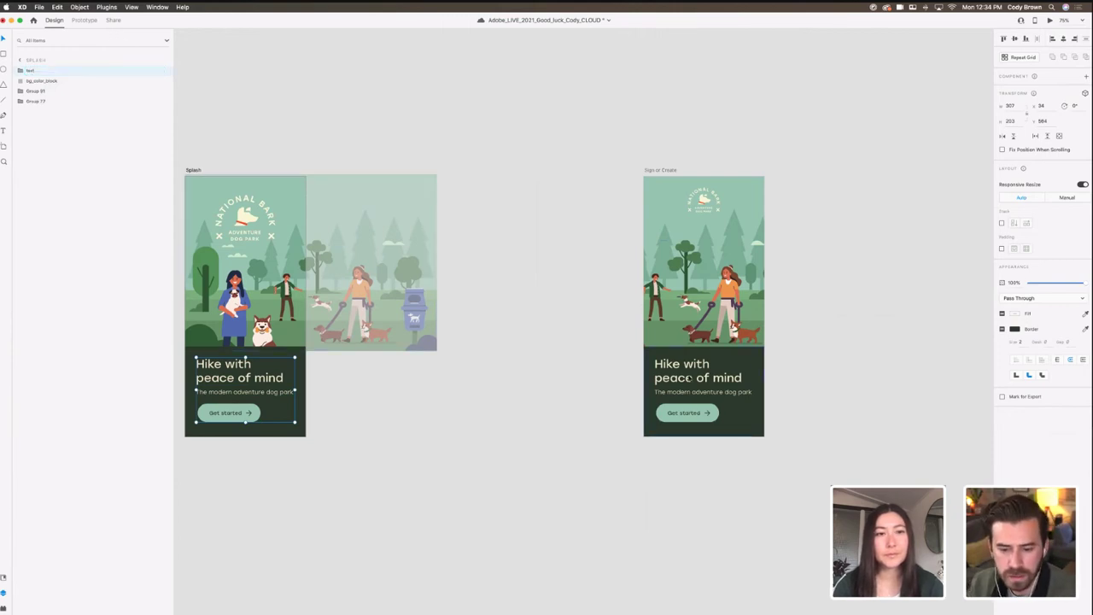
Step: Delete the ungrouped heading, tagline and Get started button from the Sign or Create artboard
left_click(690, 377)
left_click(687, 412, "shift")
left_click(687, 392, "shift")
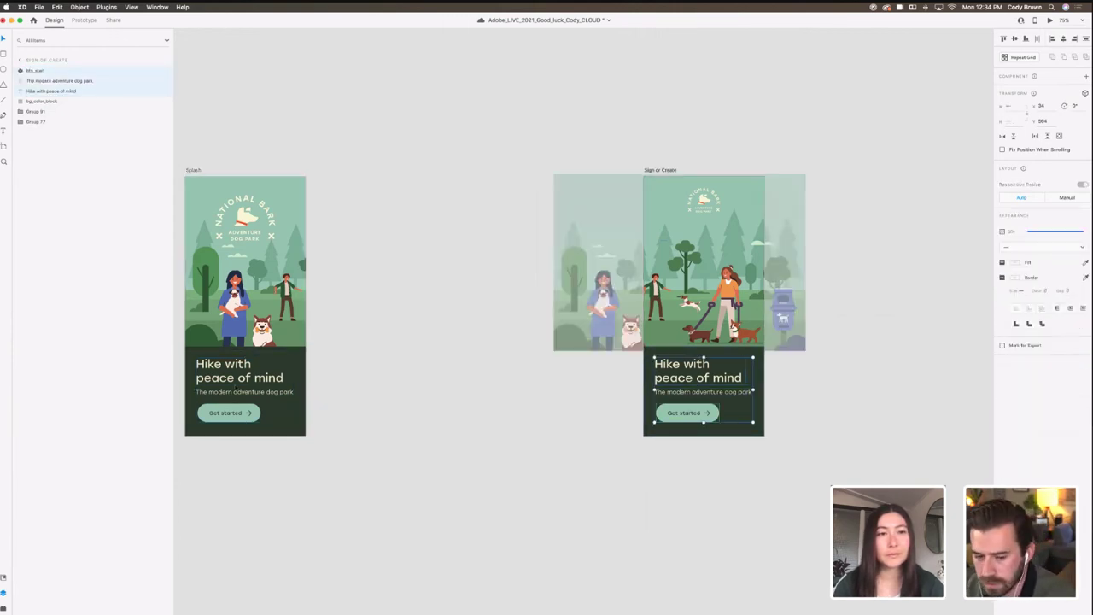
key("Delete")
Step: Copy the Splash artboard's text group and paste it onto the Sign or Create artboard
left_click(270, 386)
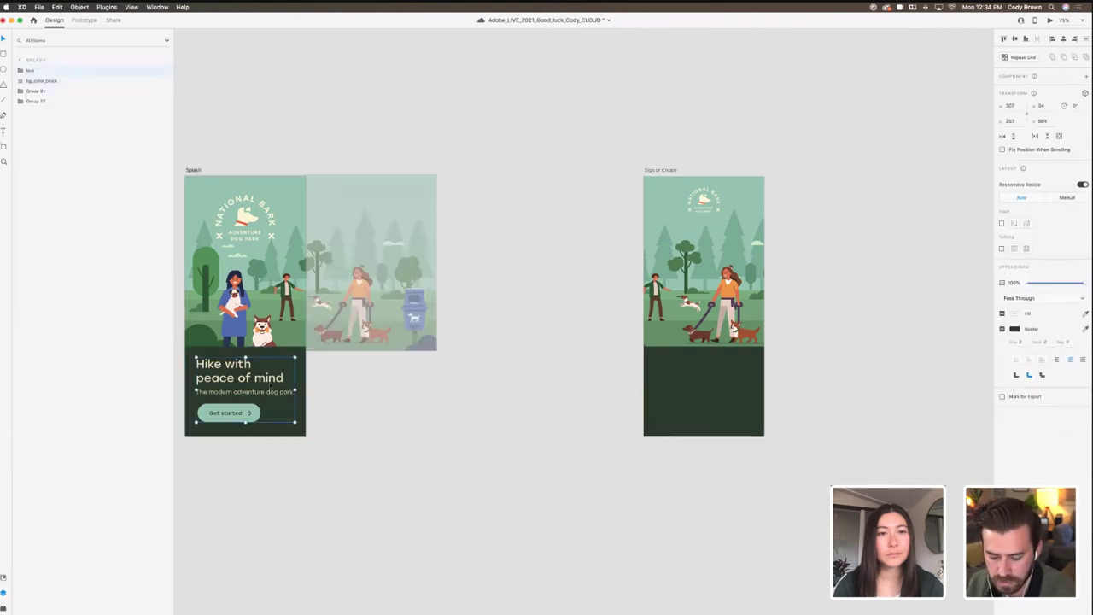
key("cmd+c")
left_click(640, 383)
key("cmd+v")
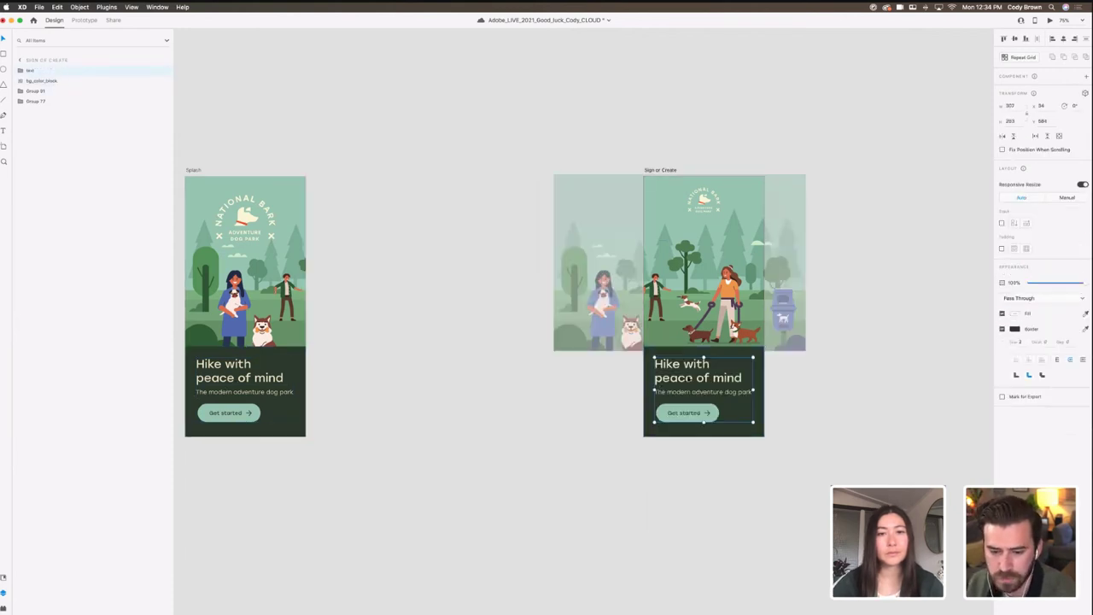
Step: Try to shift the pasted text group out past the Sign or Create artboard's left edge
left_click_drag(641, 379, 578, 375)
key("super+z")
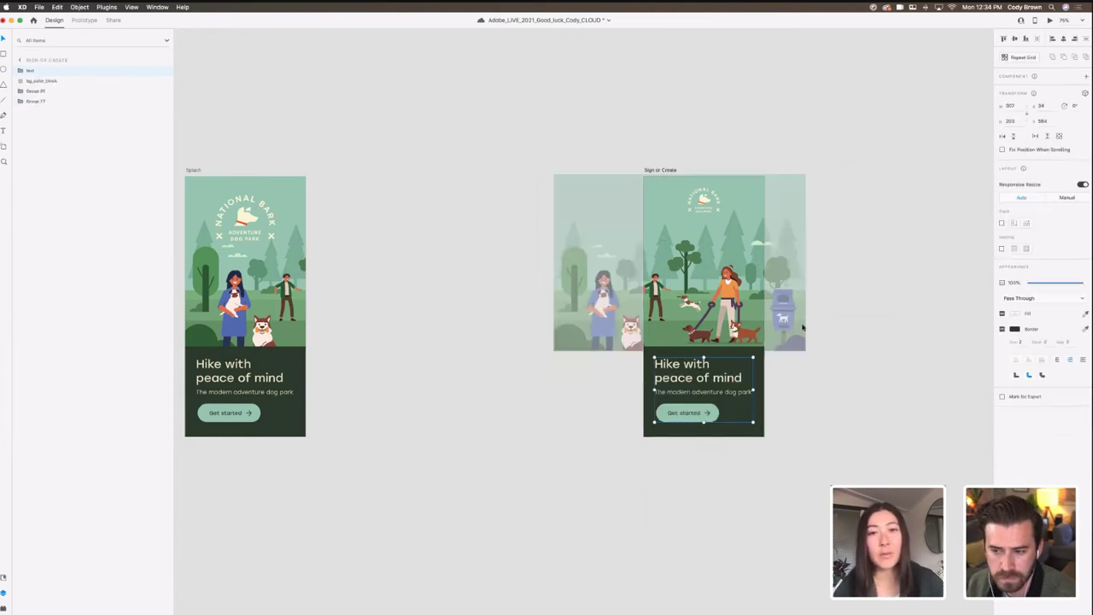
scroll(803, 327, "right", 3)
scroll(330, 187, "left", 5)
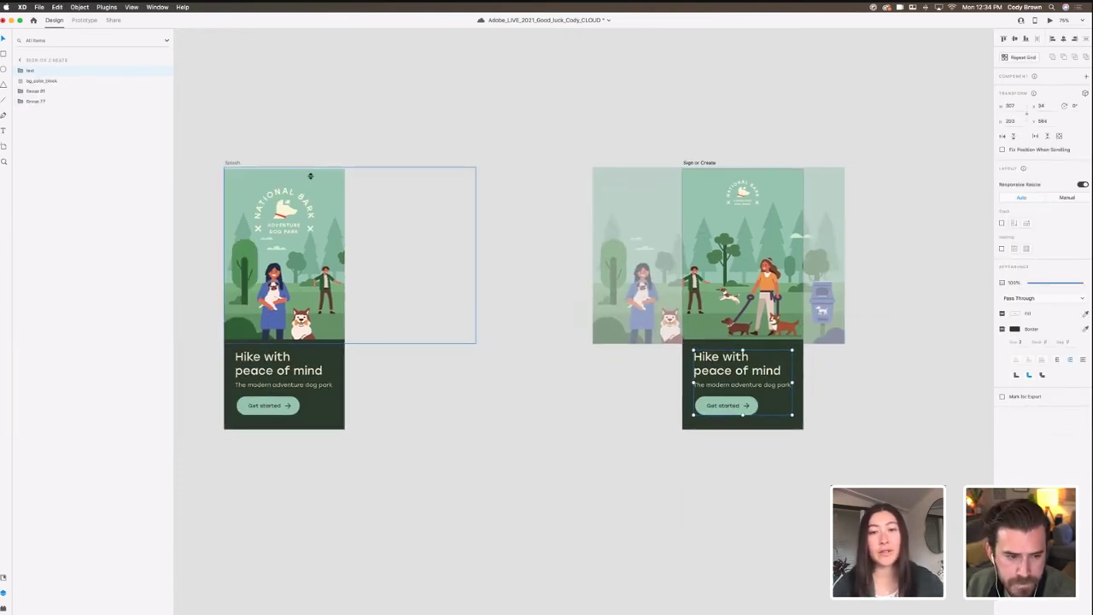
Step: Inspect the Get started button's interaction with Sign or Create in Prototype mode
left_click(231, 163)
left_click(83, 19)
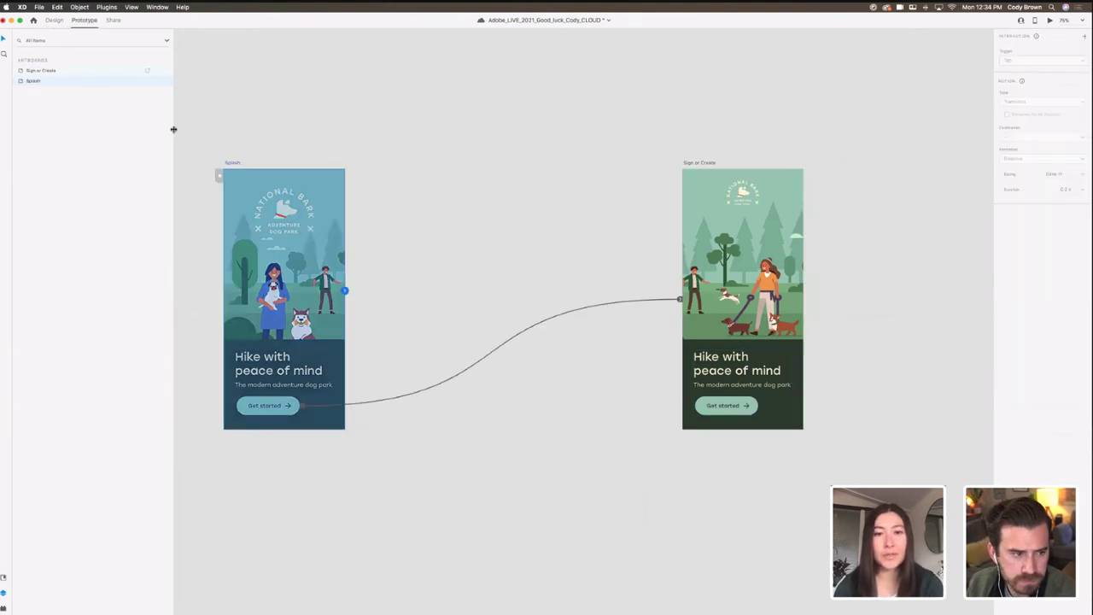
left_click(680, 299)
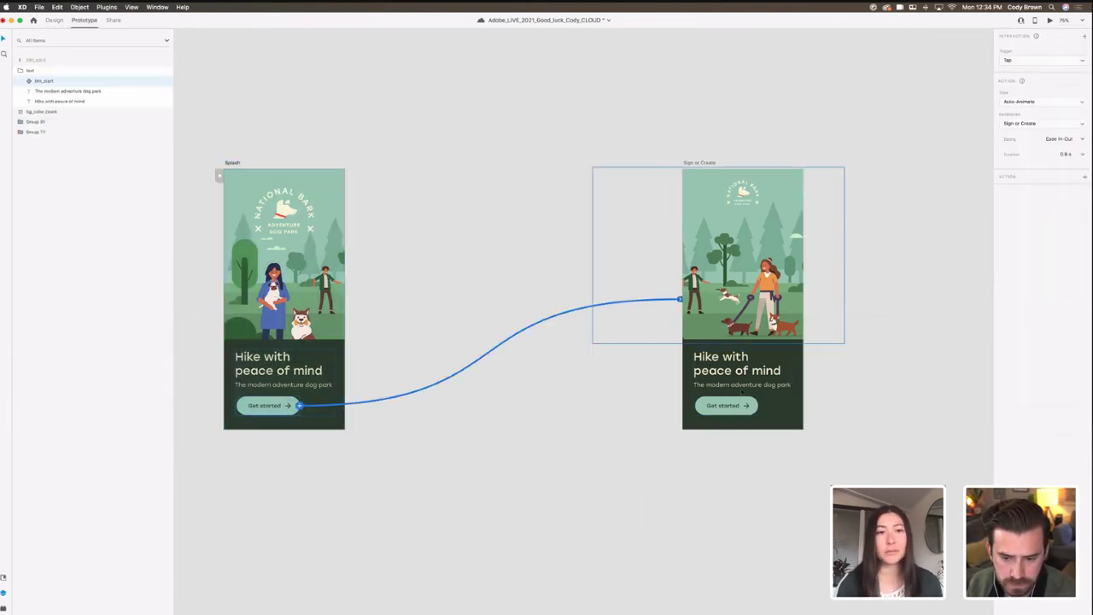
Step: Move the text group off the Sign or Create artboard onto the pasteboard, just beyond its left edge
left_click(743, 382)
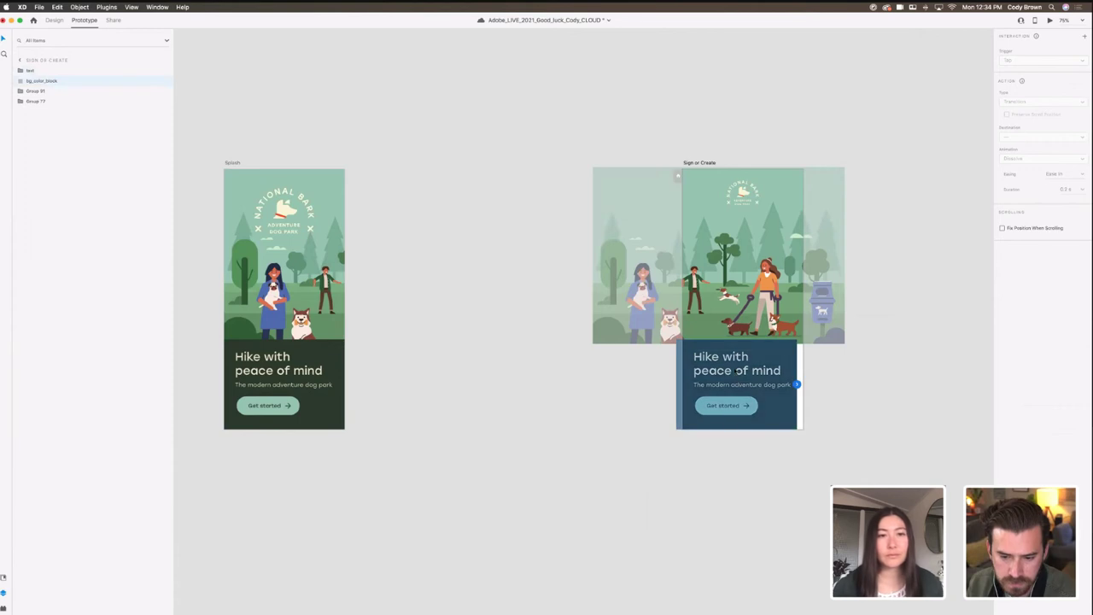
left_click_drag(737, 371, 626, 367)
left_click(694, 366)
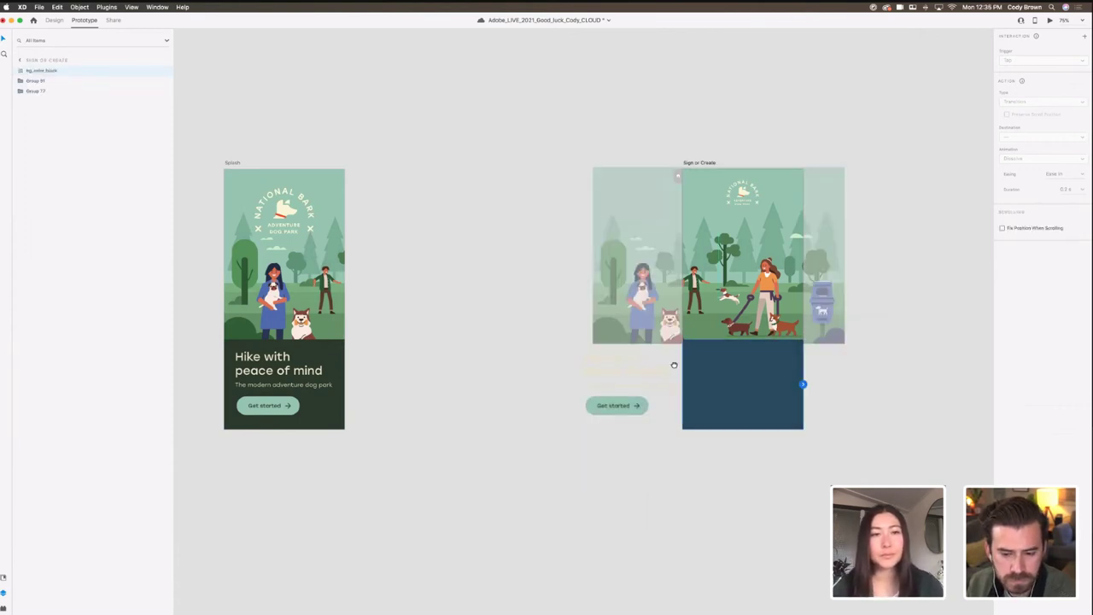
left_click(537, 314)
left_click(595, 360)
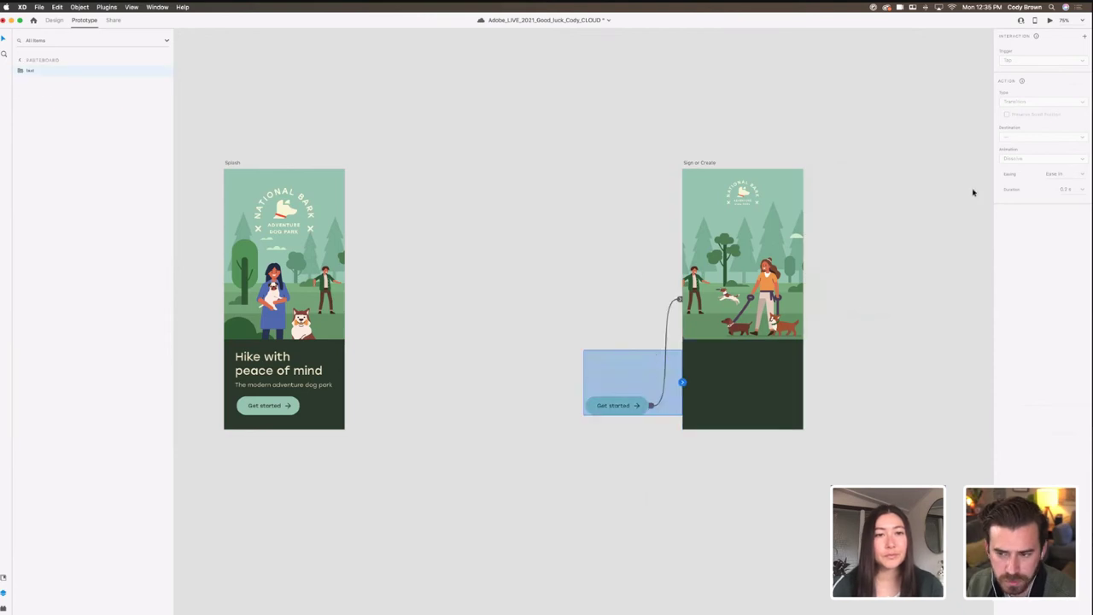
left_click(817, 162)
Step: Preview the prototype from the Splash artboard and run the Get started transition
left_click(273, 247)
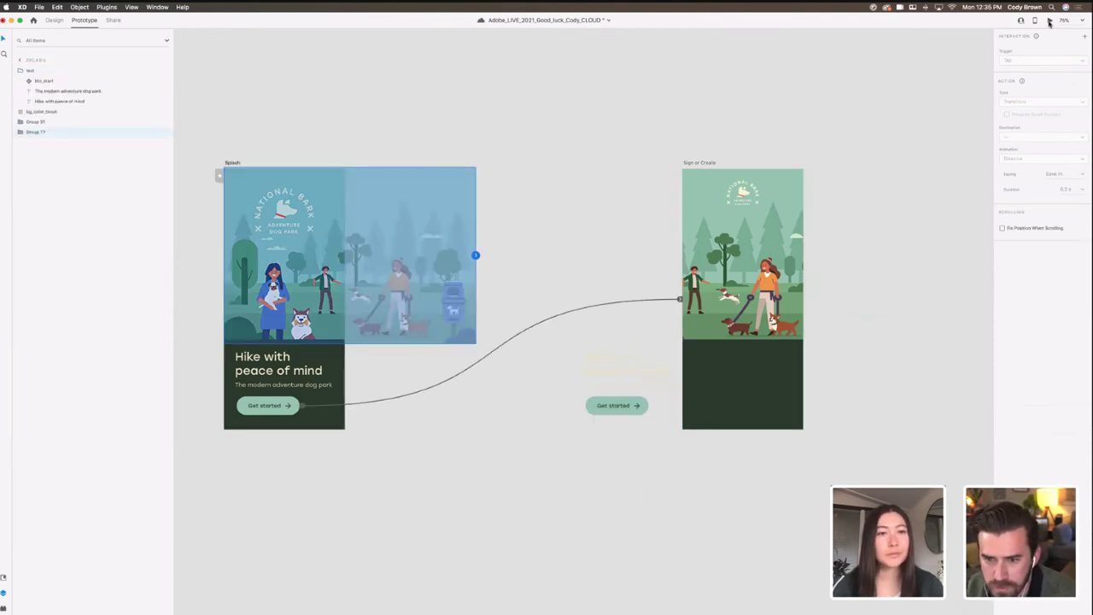
left_click(1050, 20)
left_click(322, 402)
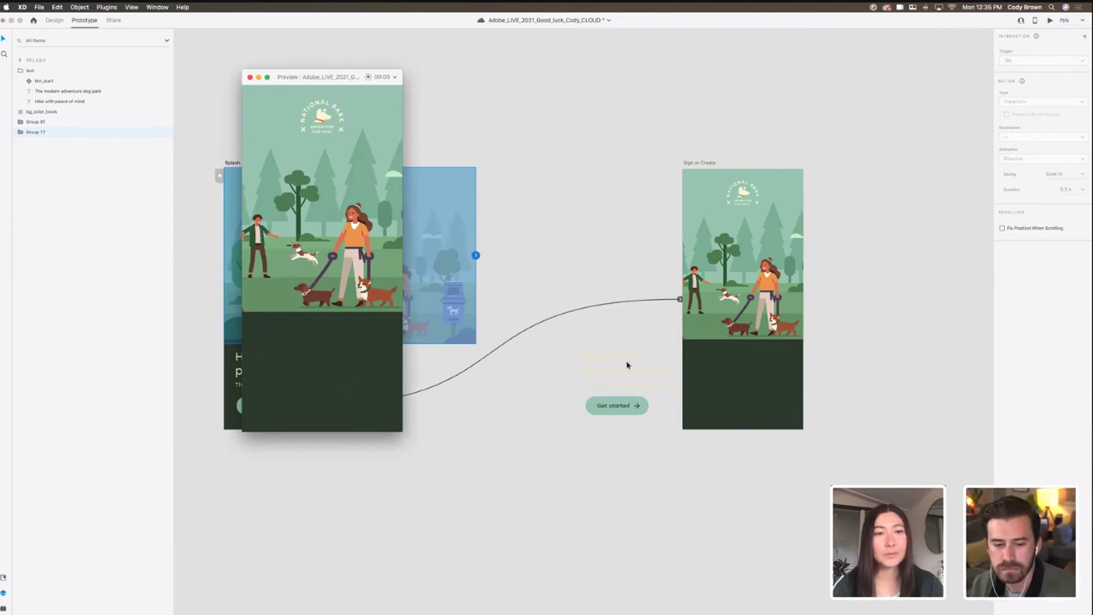
Step: Close the preview and delete the duplicate text group parked on the pasteboard beside the Sign or Create artboard
left_click(250, 77)
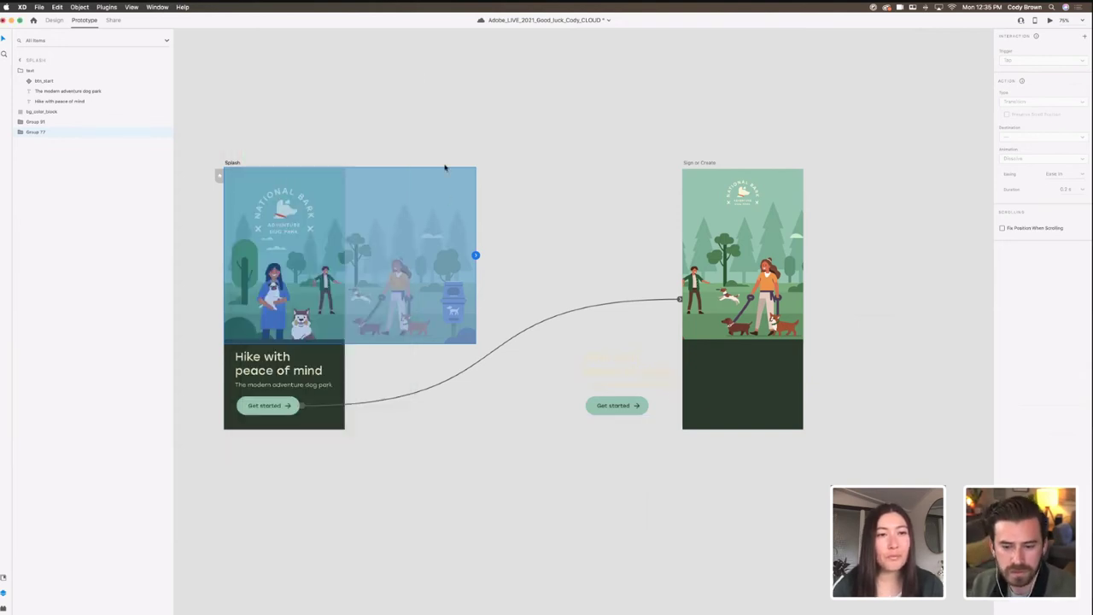
left_click(537, 163)
scroll(564, 350, "right", 2)
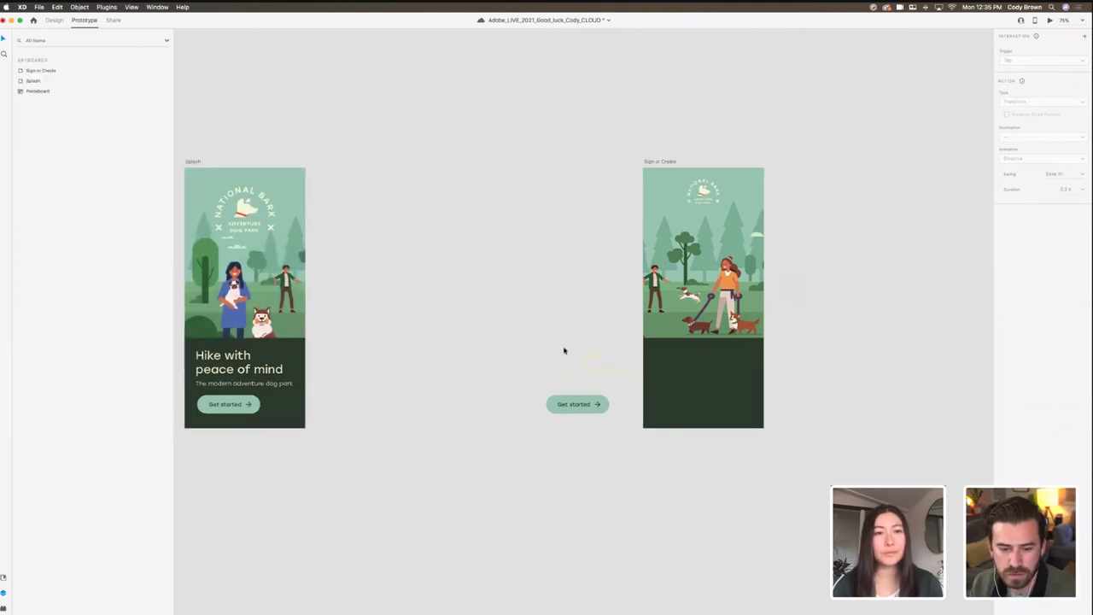
left_click(577, 364)
key("Delete")
scroll(579, 357, "right", 2)
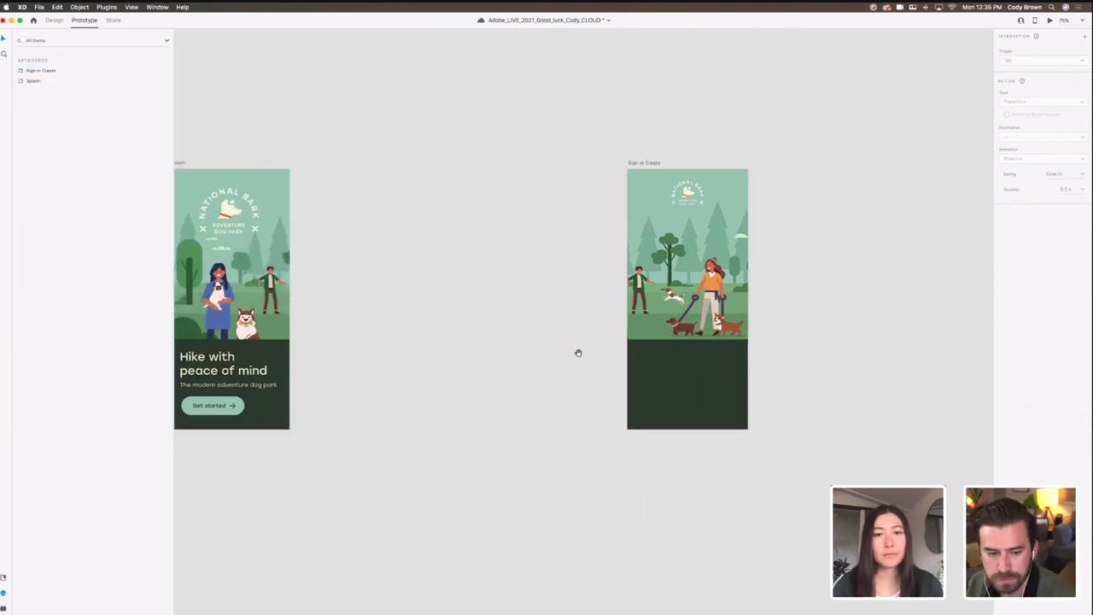
left_click(633, 307)
scroll(833, 302, "right", 2)
left_click(833, 302)
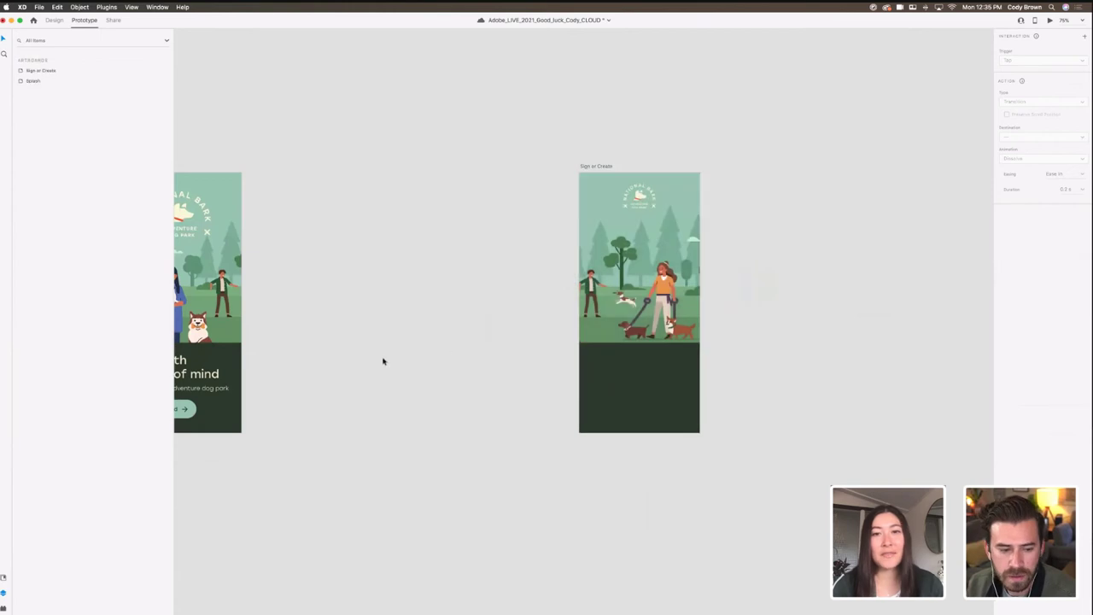
Step: In Design mode, copy the text group from the Splash artboard and paste it onto Sign or Create
scroll(444, 355, "left", 5)
left_click(54, 19)
left_click(294, 384)
left_click(297, 373)
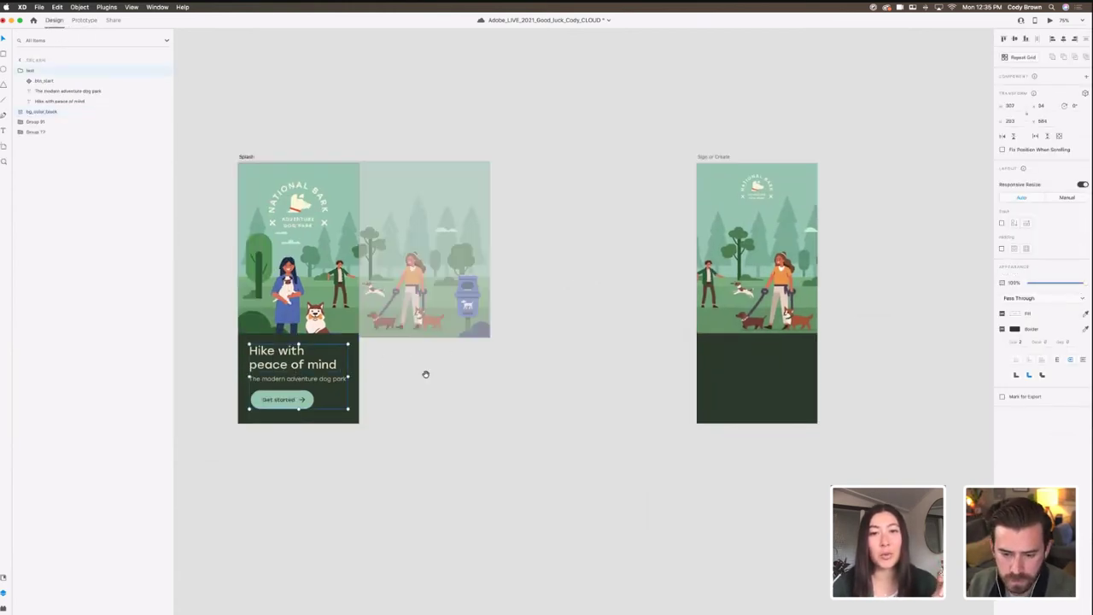
left_click_drag(733, 387, 592, 384)
left_click(593, 384)
key("super+v")
Step: Rename the pasted group on Sign or Create as "new text" and zoom in on it
double_click(29, 71)
type("new text")
key("Return")
key("super+1")
key("super+3")
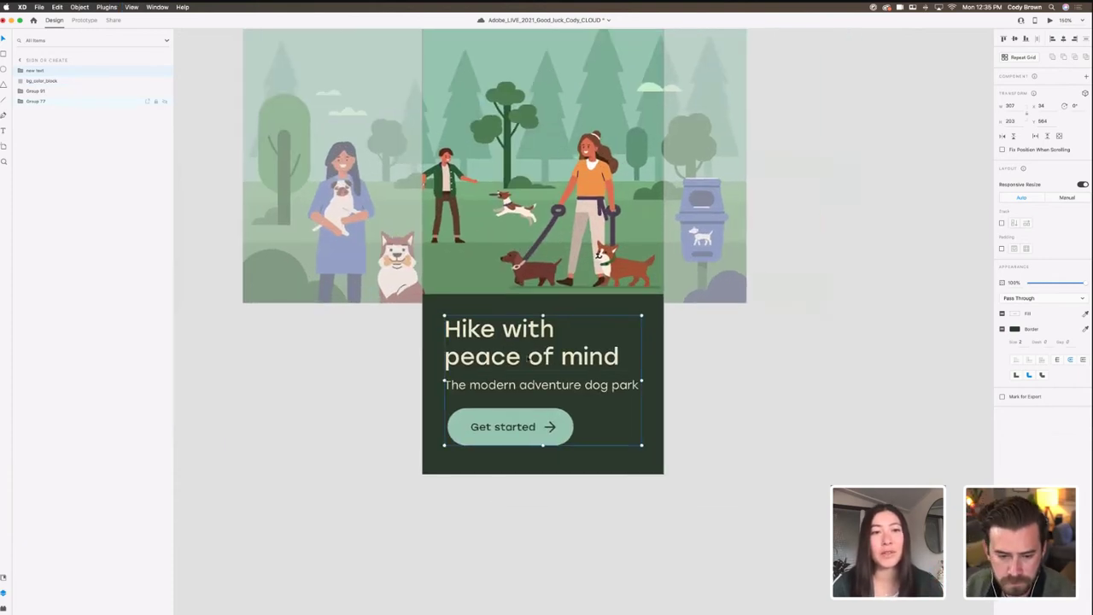
Step: Delete the "Hike with peace of mind" headline and "The modern adventure dog park" line from the new text group
double_click(531, 359)
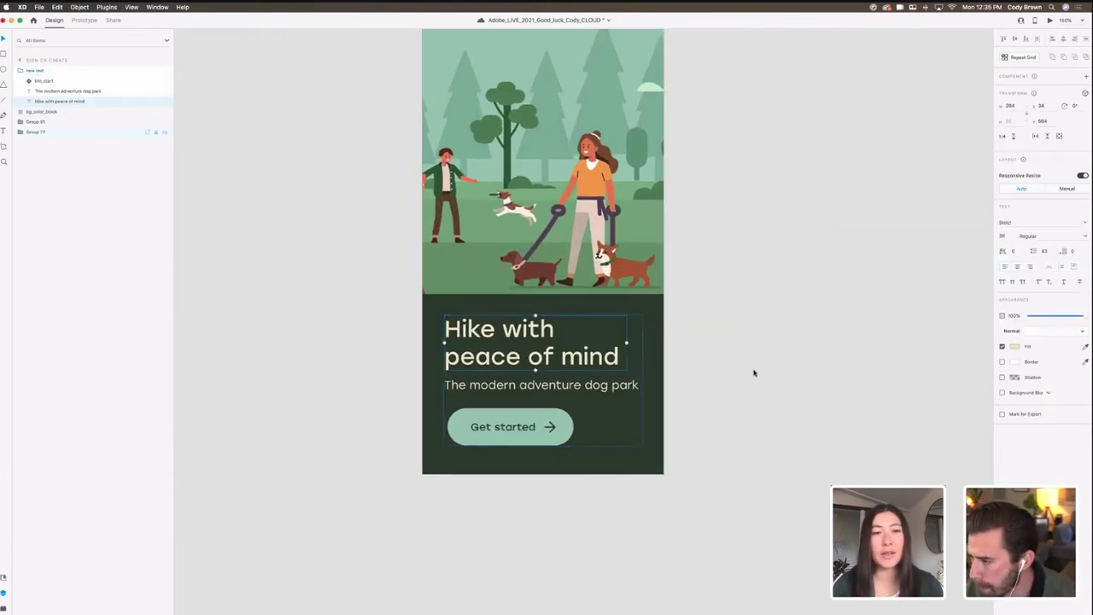
double_click(498, 365)
left_click(525, 386)
left_click(524, 386)
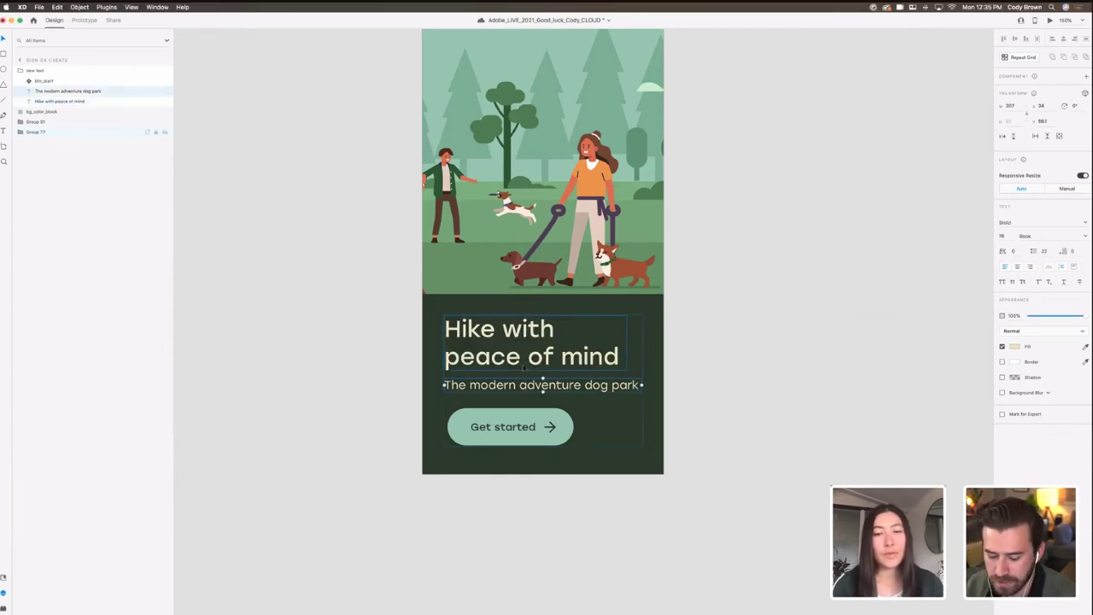
left_click(523, 368, "shift")
key("Delete")
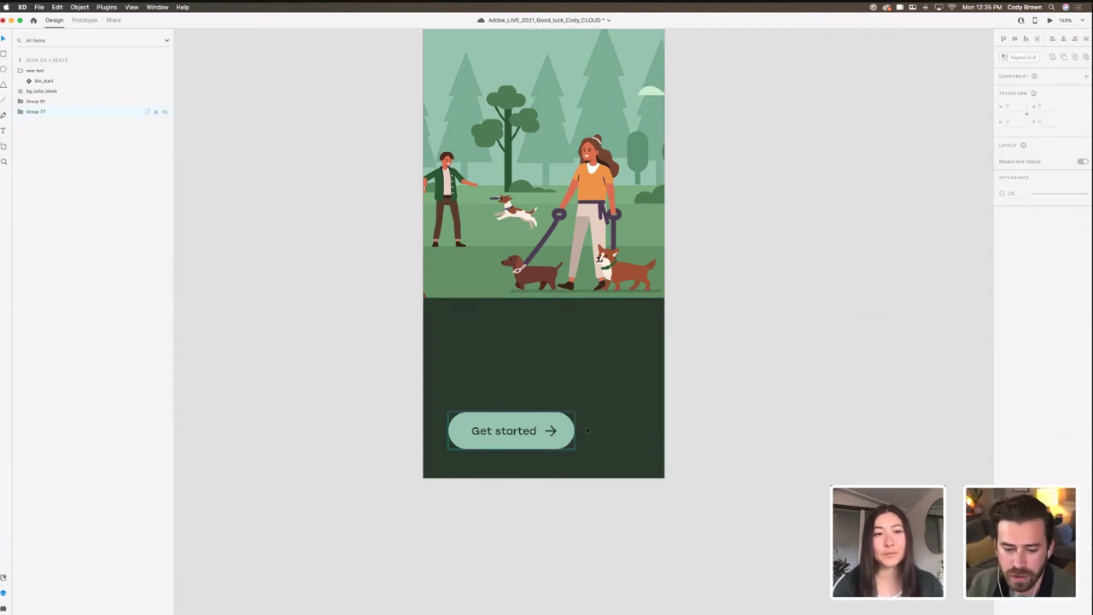
Step: Ungroup the Get started button component on the Sign or Create artboard into its separate layers
left_click(530, 433)
right_click(532, 429)
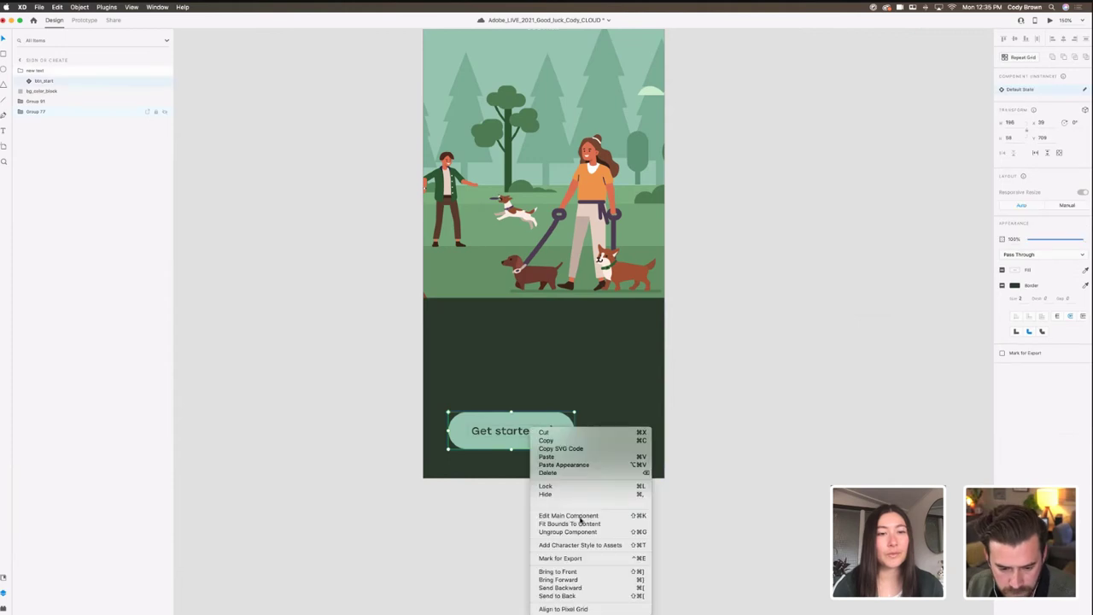
left_click(565, 531)
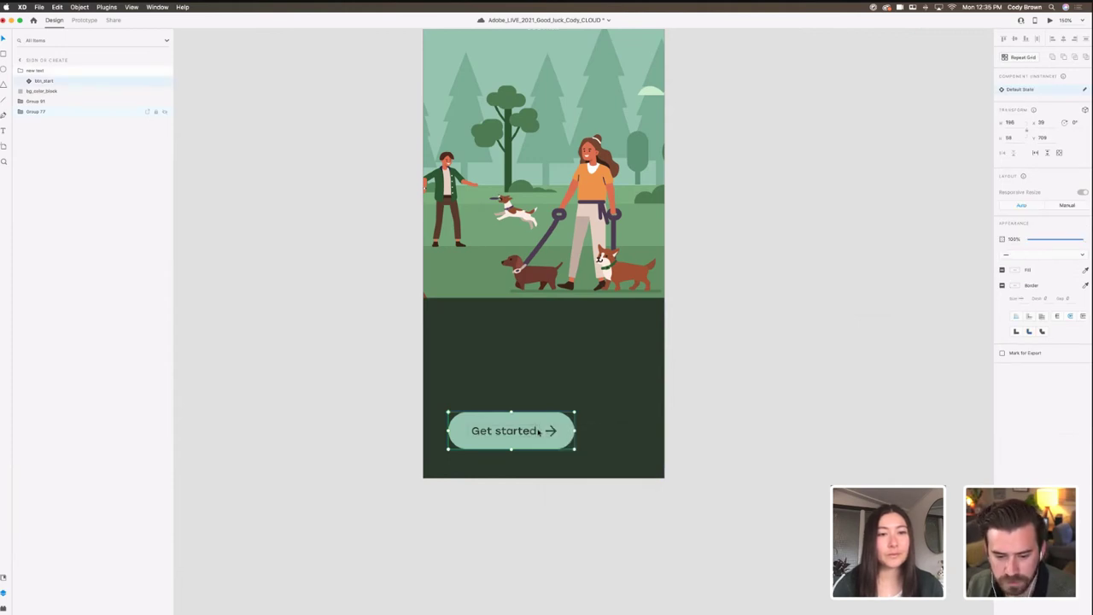
left_click(522, 432)
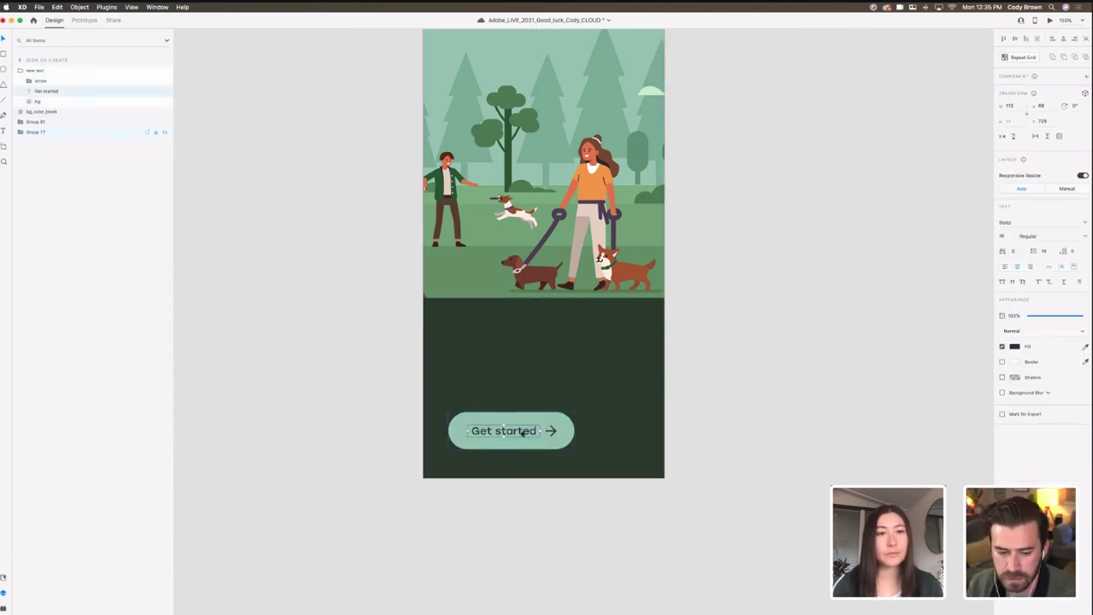
Step: Rename the new text group as btn_sign_in
double_click(30, 71)
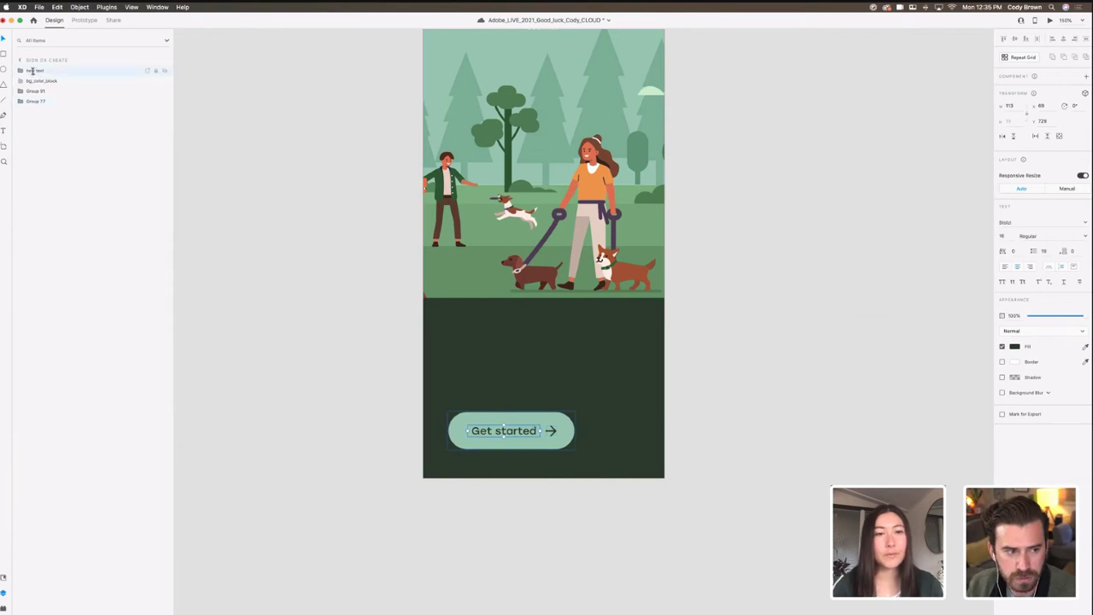
type("btn_sign_in")
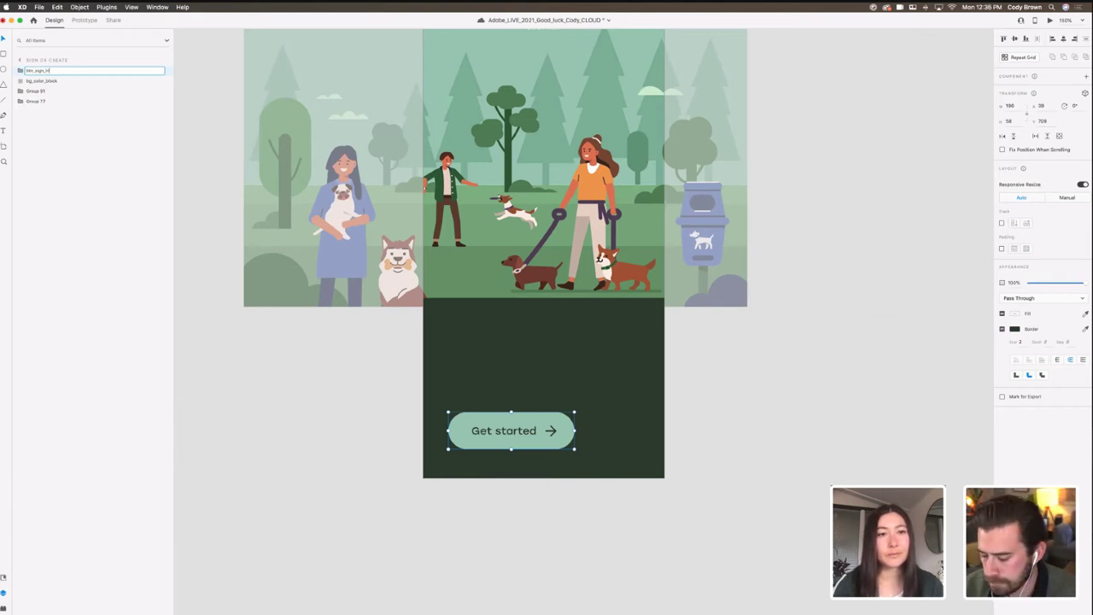
key("Return")
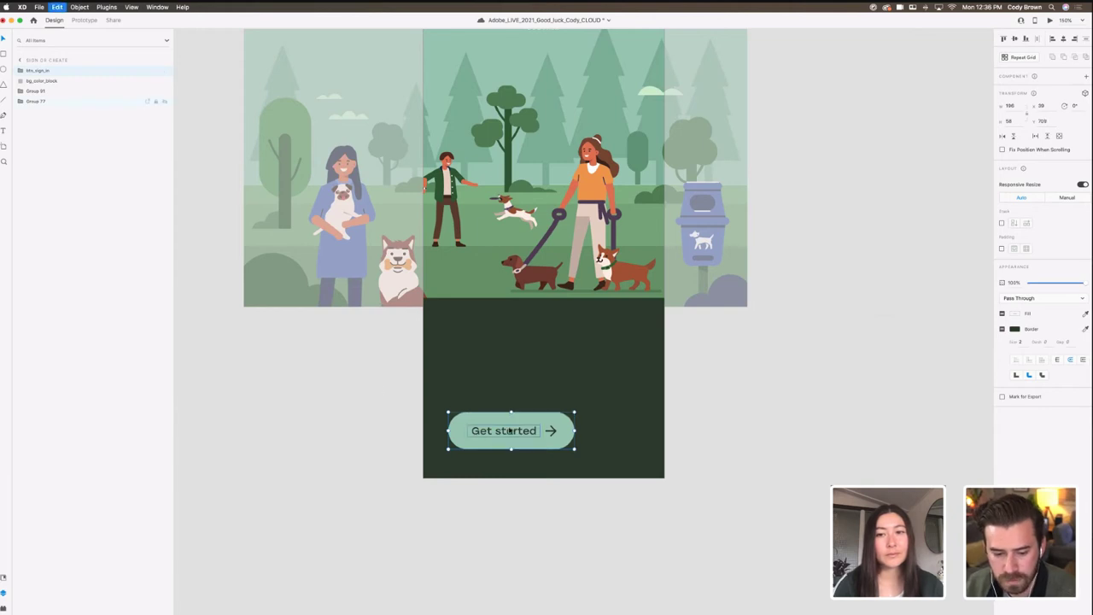
Step: Change the button label in the btn_sign_in group from Get started to "Sign in"
double_click(507, 427)
key("super+a")
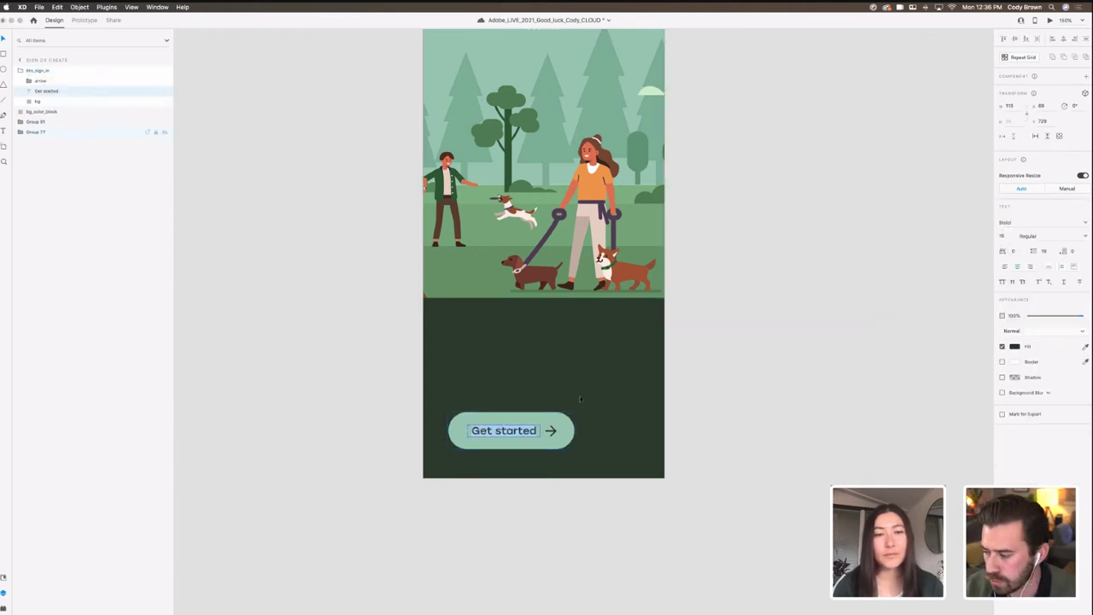
type("Sign in")
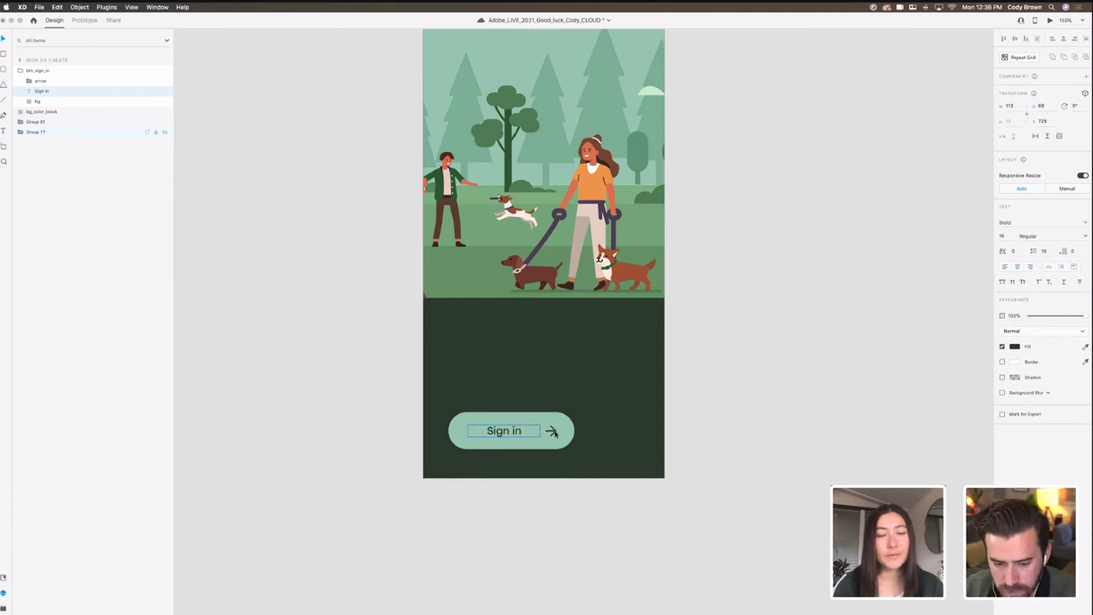
Step: Delete the arrow from the Sign in button and center the label on the button shape
left_click(551, 432)
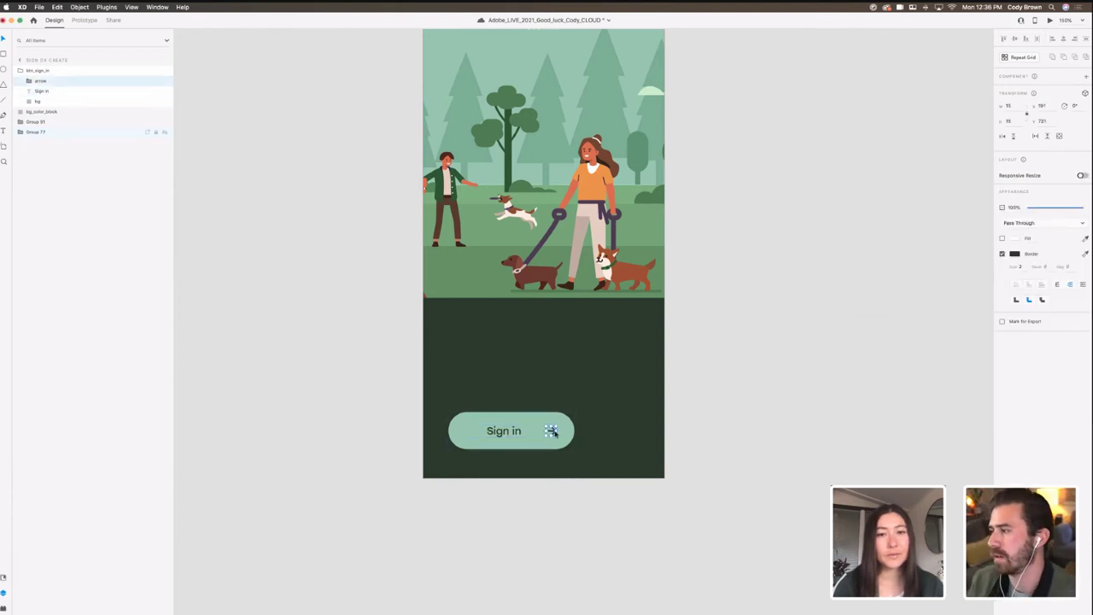
key("Delete")
left_click(502, 433)
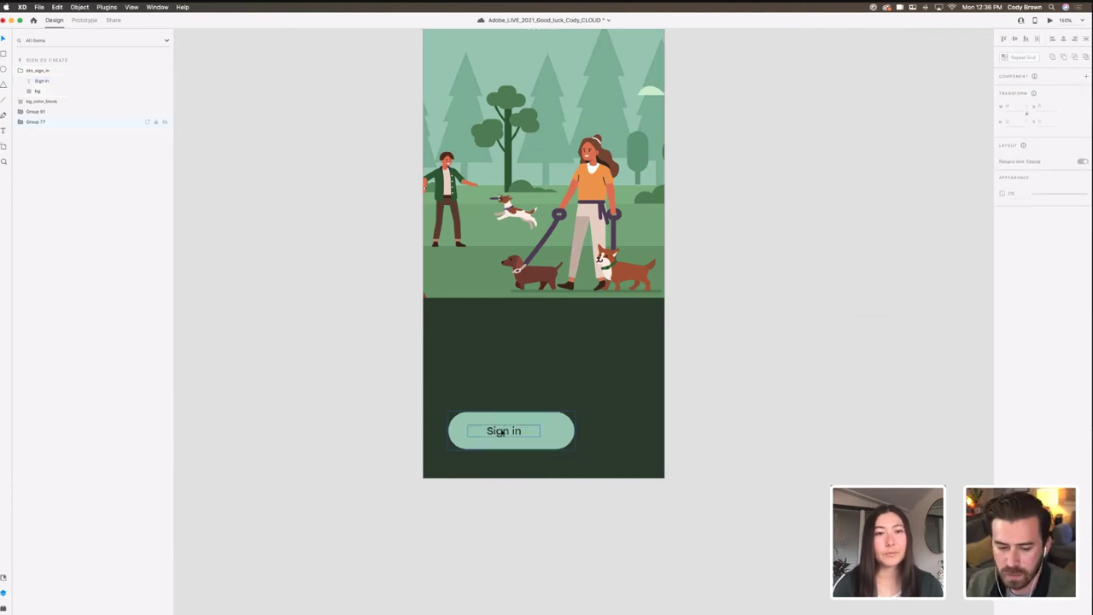
left_click_drag(502, 433, 508, 433)
Step: Widen the Sign in button's background to 266 by shifting its right-end anchor points, and center the label horizontally on it
left_click(545, 437)
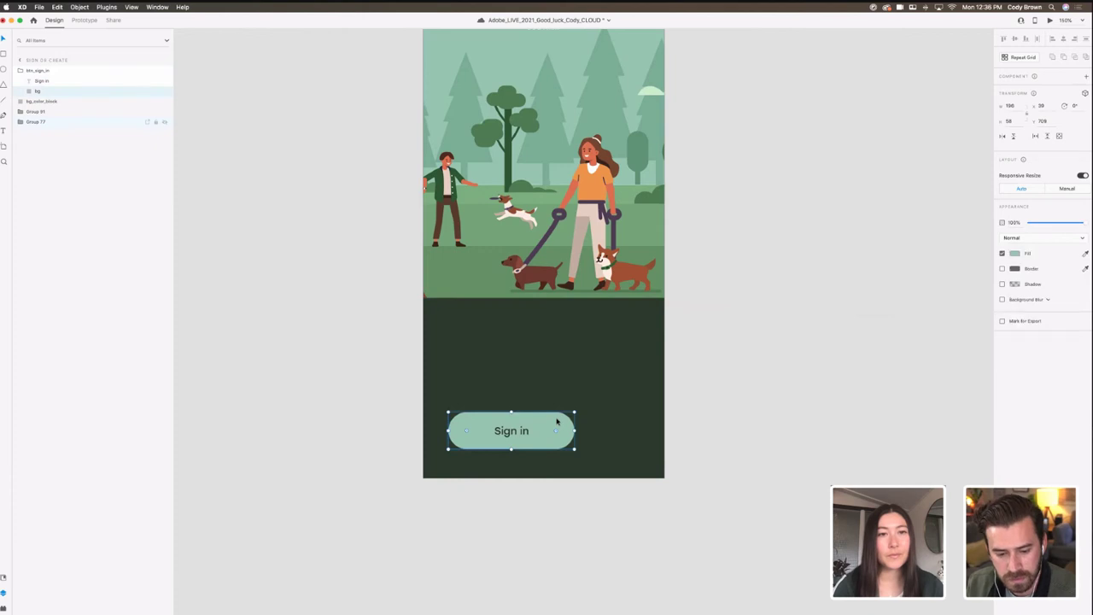
double_click(557, 420)
left_click(576, 431, "shift")
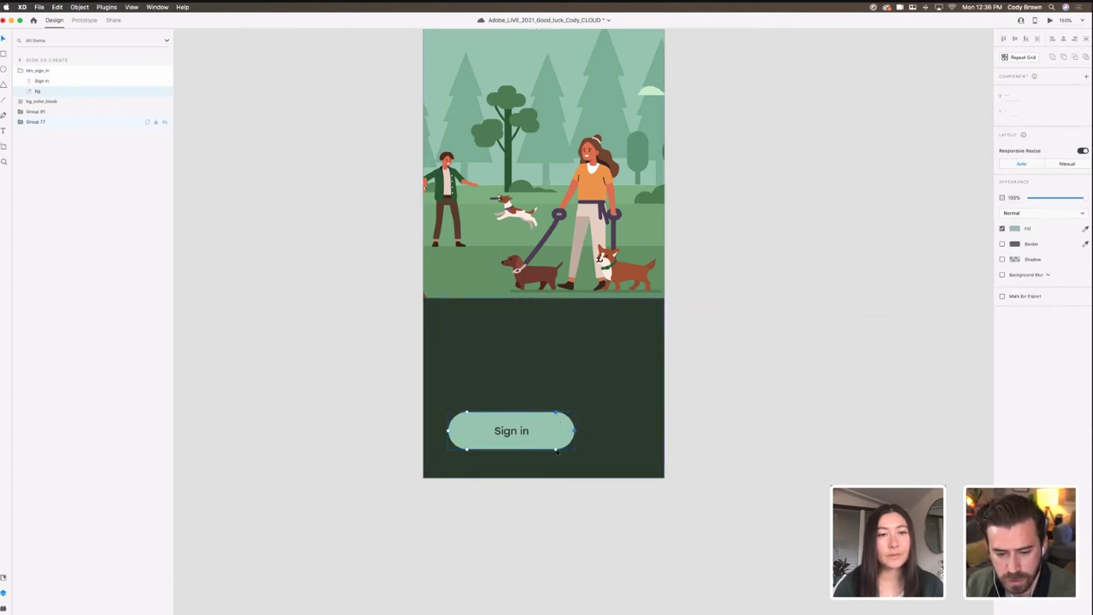
left_click(557, 450, "shift")
key("shift+Right")
key("shift+Right")
key("shift+Right")
key("shift+Right")
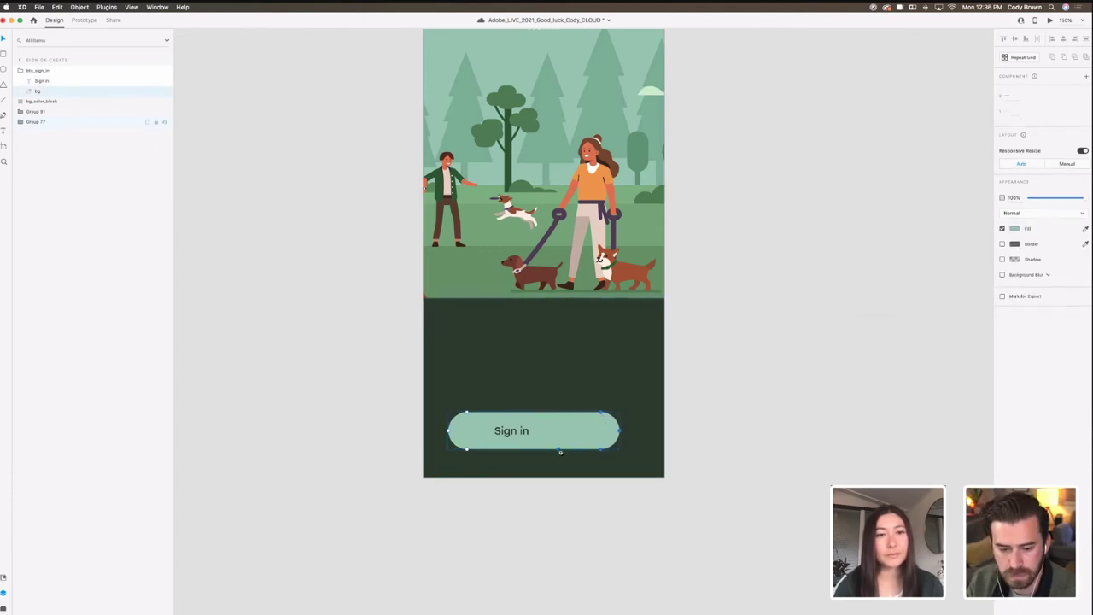
key("Escape")
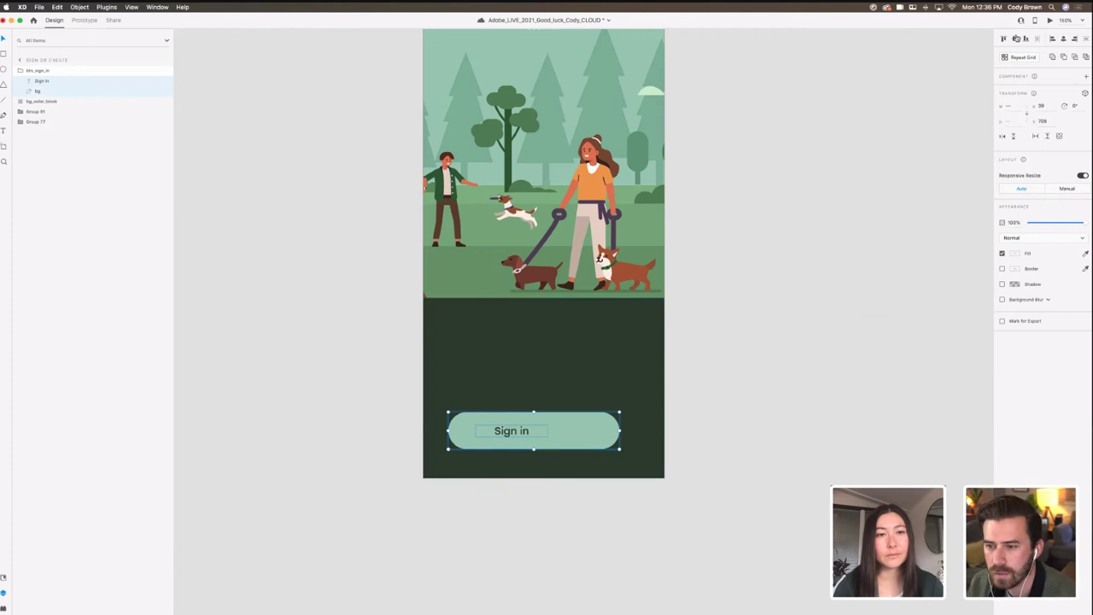
left_click(1063, 40)
left_click(696, 445)
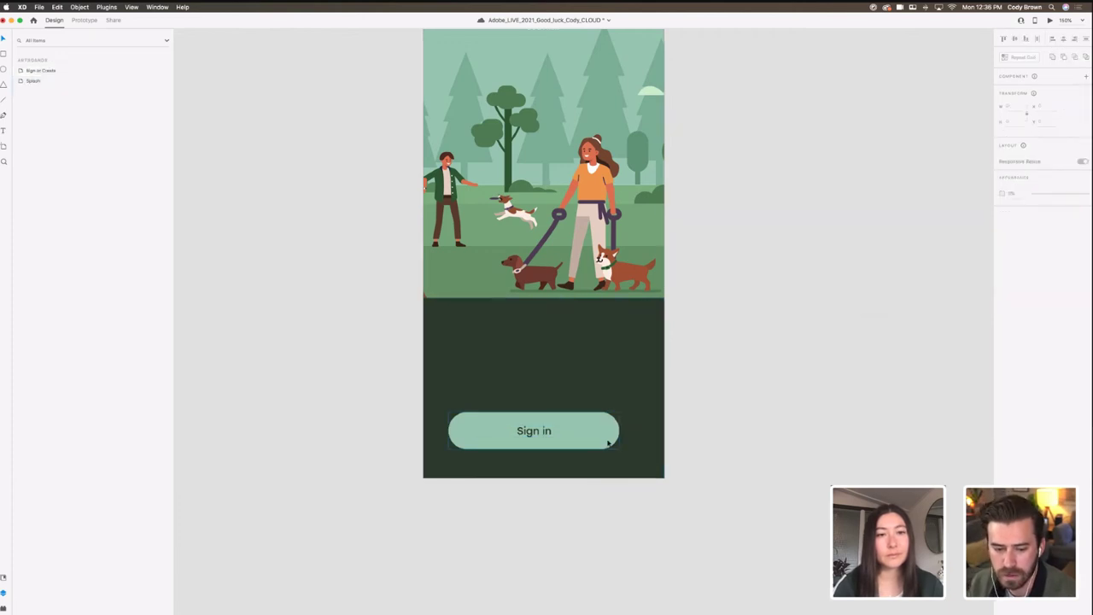
Step: Move the Sign in button to the upper part of the dark block, centered horizontally on the artboard
left_click(608, 442)
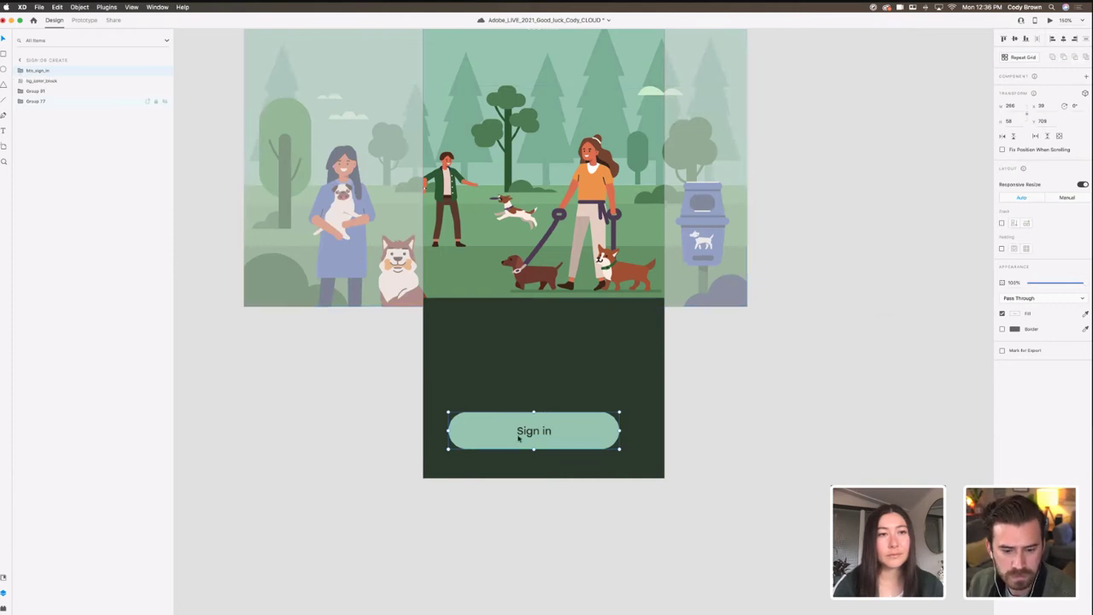
left_click_drag(525, 434, 534, 343)
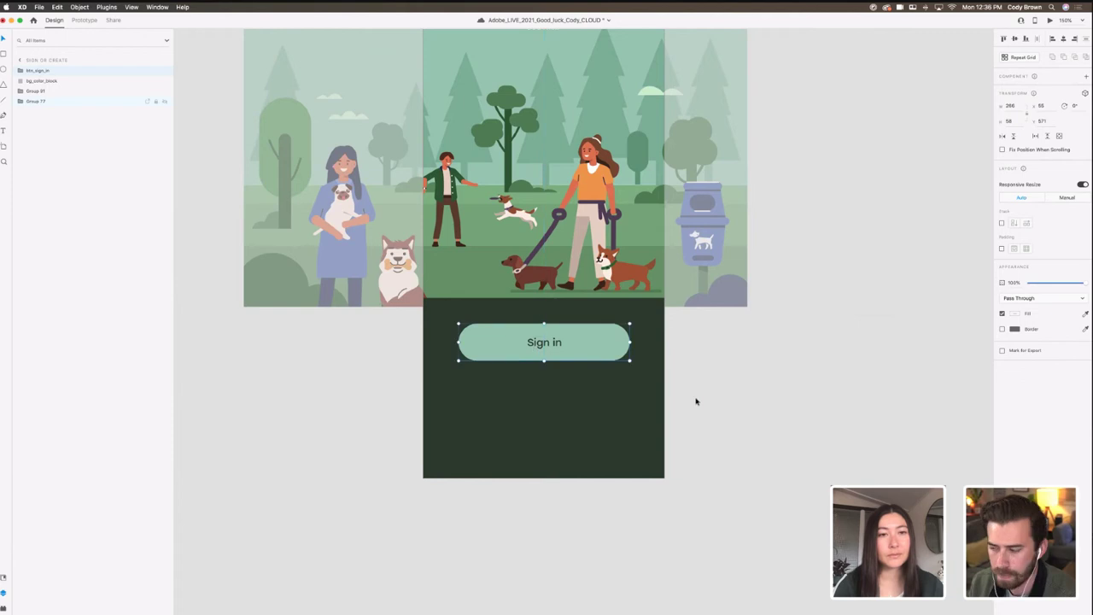
left_click(681, 398)
left_click(556, 357)
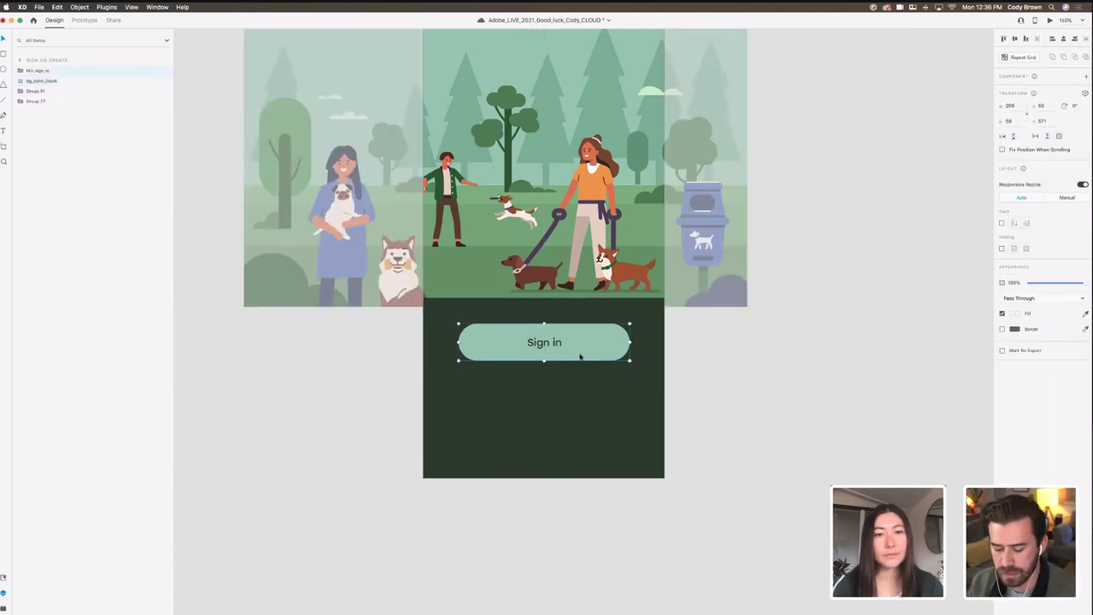
key("alt")
left_click_drag(579, 353, 581, 399)
key("super+z")
Step: Duplicate the Sign in button directly below the original and change the copy's label to "Create account"
key("alt")
left_click_drag(585, 353, 589, 399)
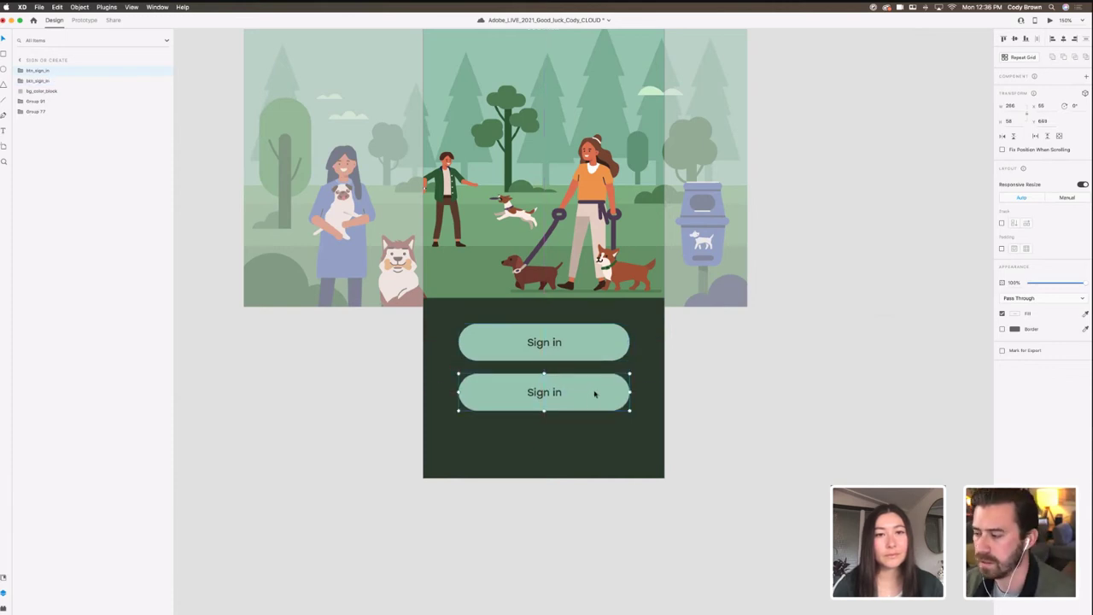
double_click(547, 392)
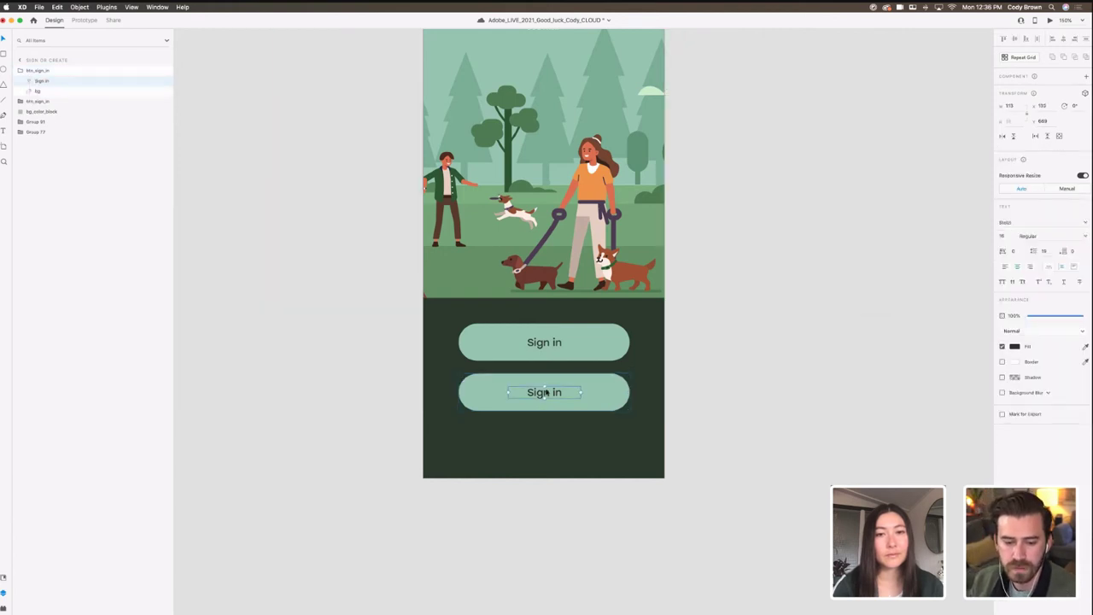
type("Crea")
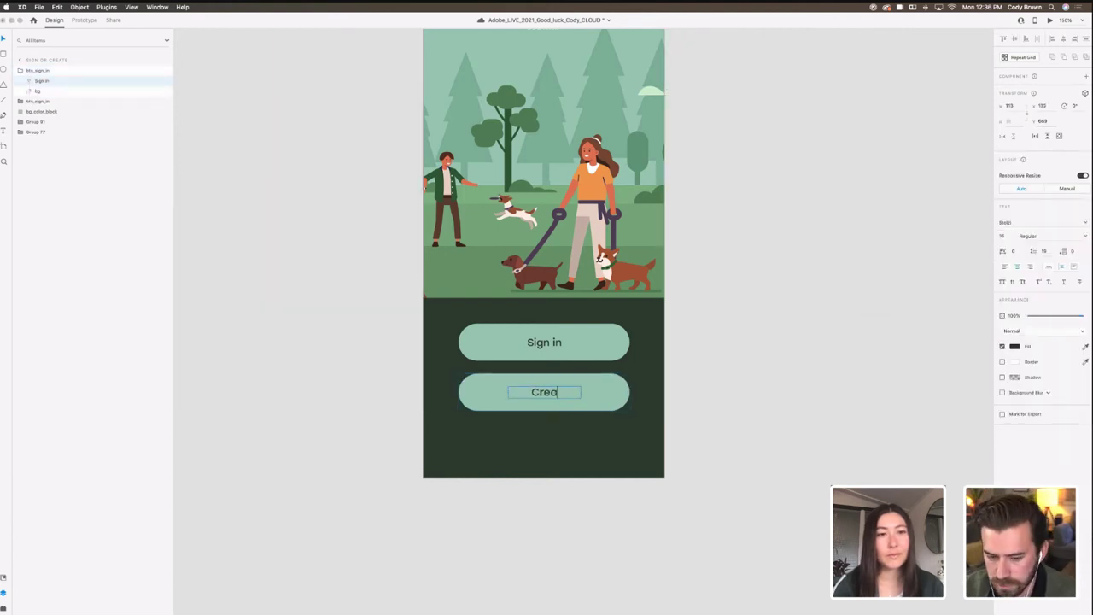
type("te account")
key("Escape")
Step: Center the Create account label on its button background
mouse_move(582, 398)
left_mouse_down()
mouse_move(599, 394)
mouse_move(563, 395)
left_mouse_up()
left_click(607, 391)
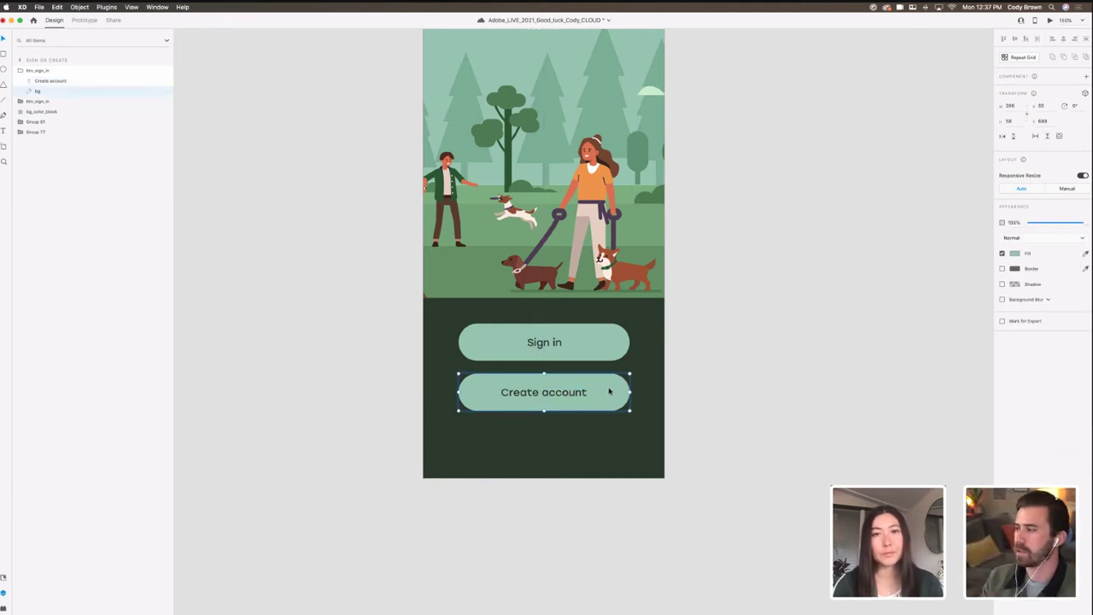
left_click(723, 396)
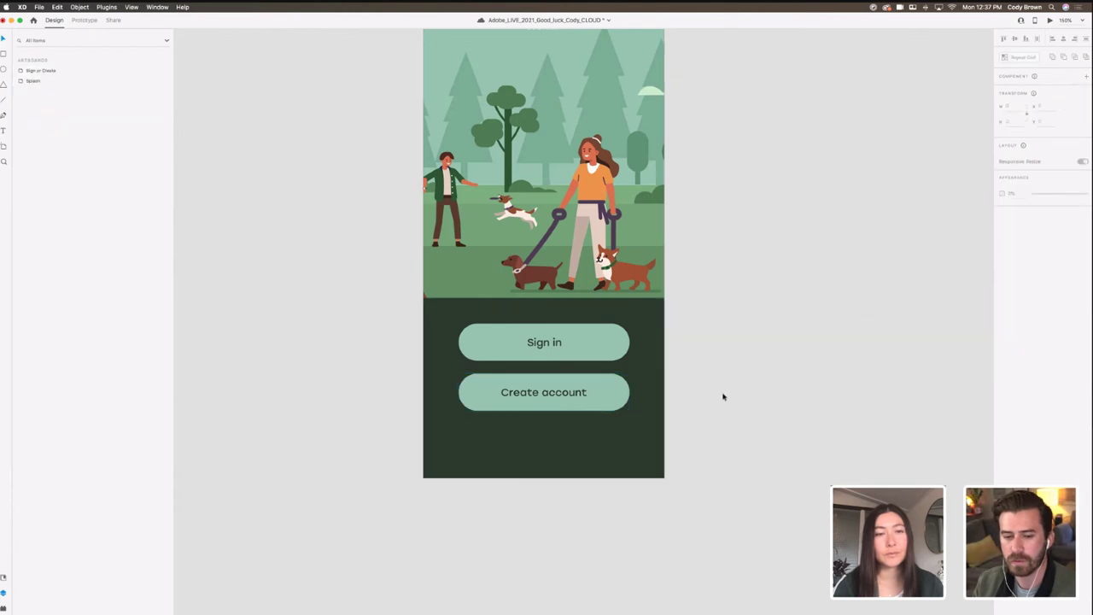
Step: Fill the Create account button's background with the dark block's green, sampled from the artboard and slightly lightened
scroll(723, 397, "up", 3)
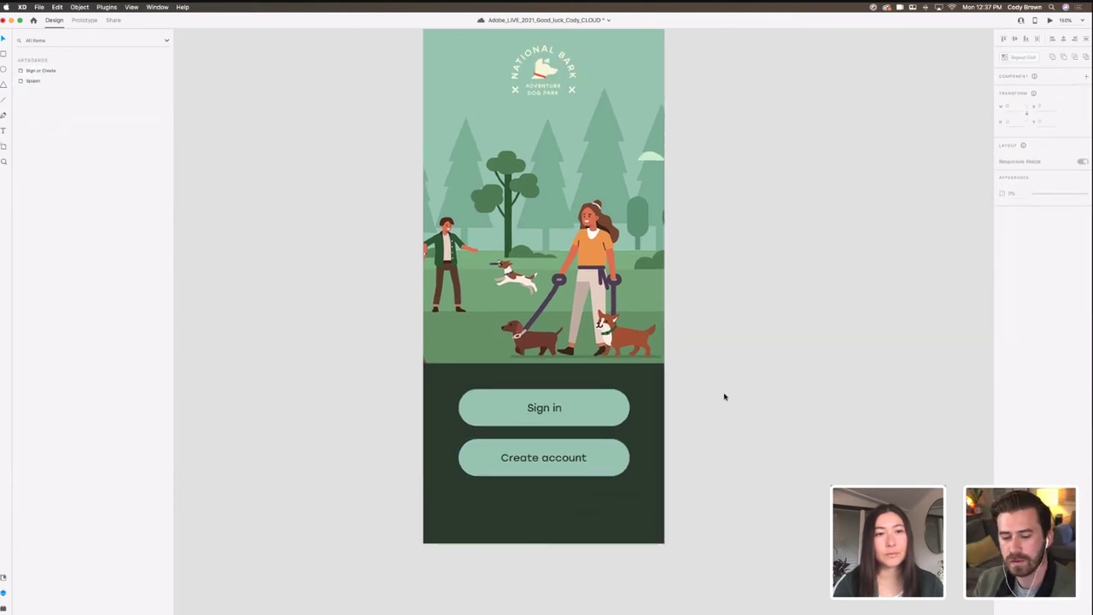
left_click(620, 449)
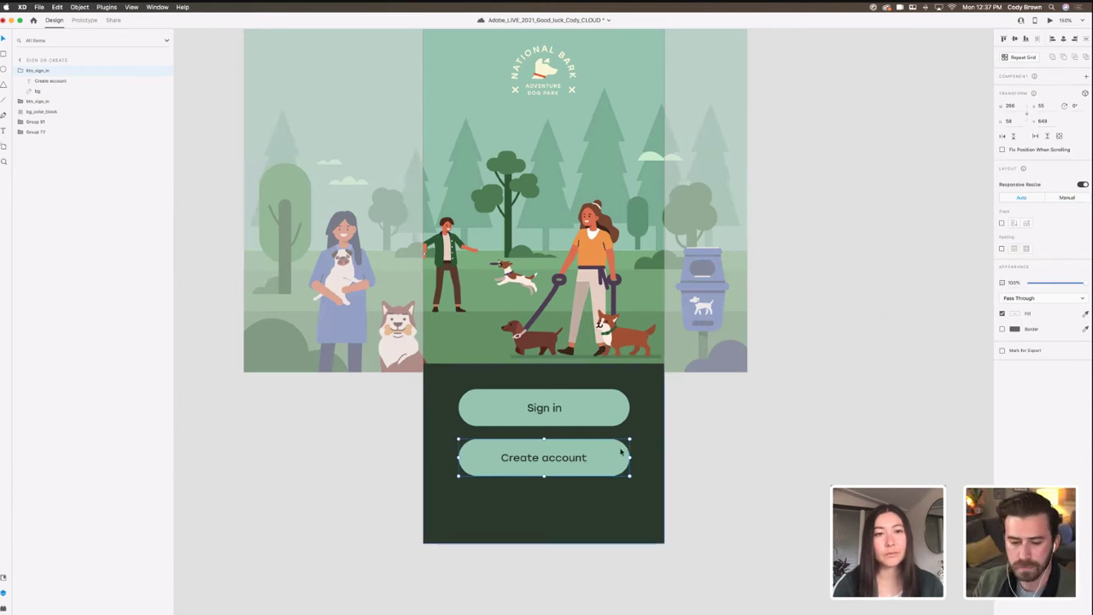
scroll(624, 453, "left", 1)
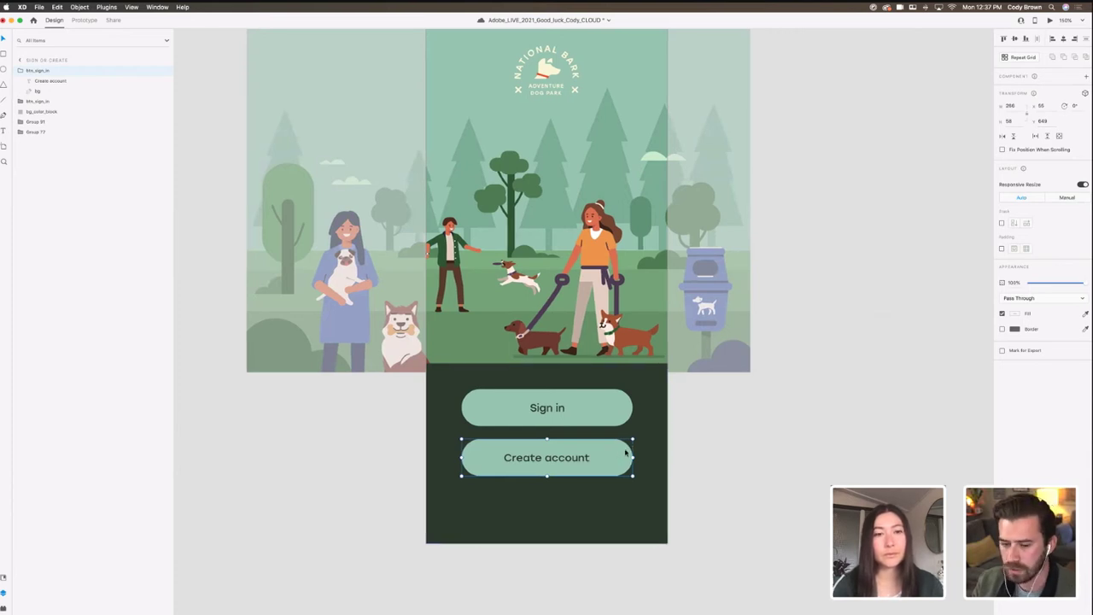
scroll(626, 453, "left", 1)
left_click(778, 416)
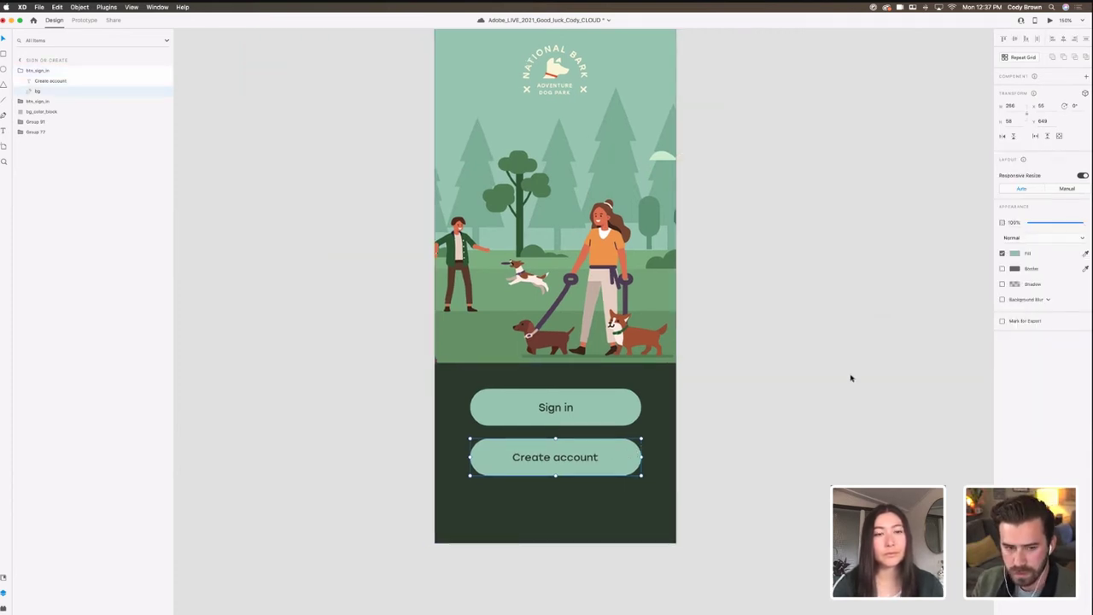
left_click(1015, 254)
left_click(996, 286)
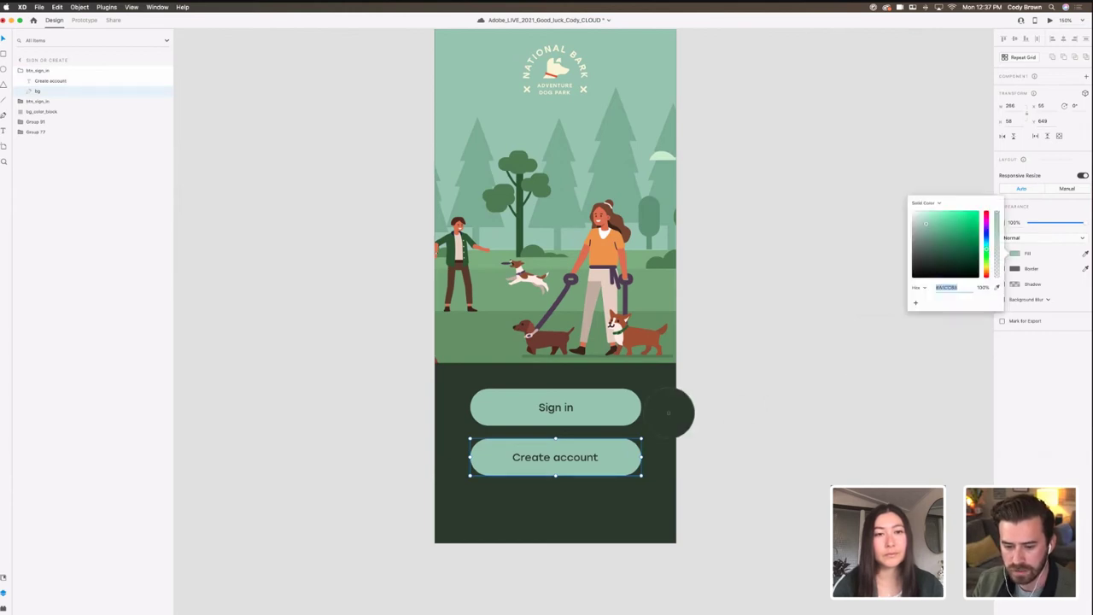
left_click(683, 412)
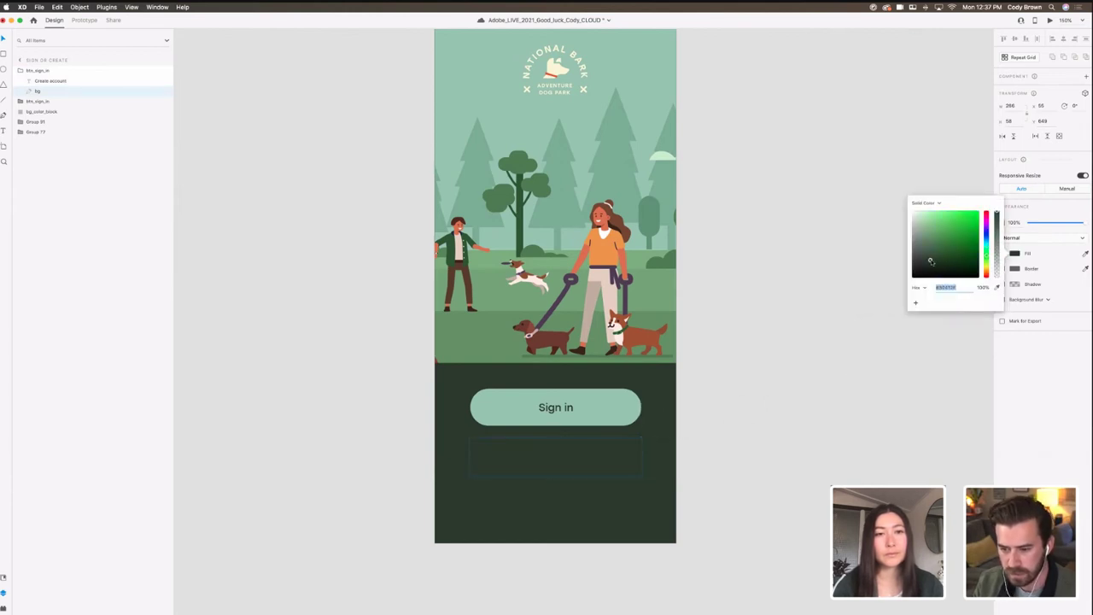
left_click(931, 260)
left_click_drag(931, 258, 930, 256)
left_click(753, 392)
double_click(582, 459)
double_click(583, 459)
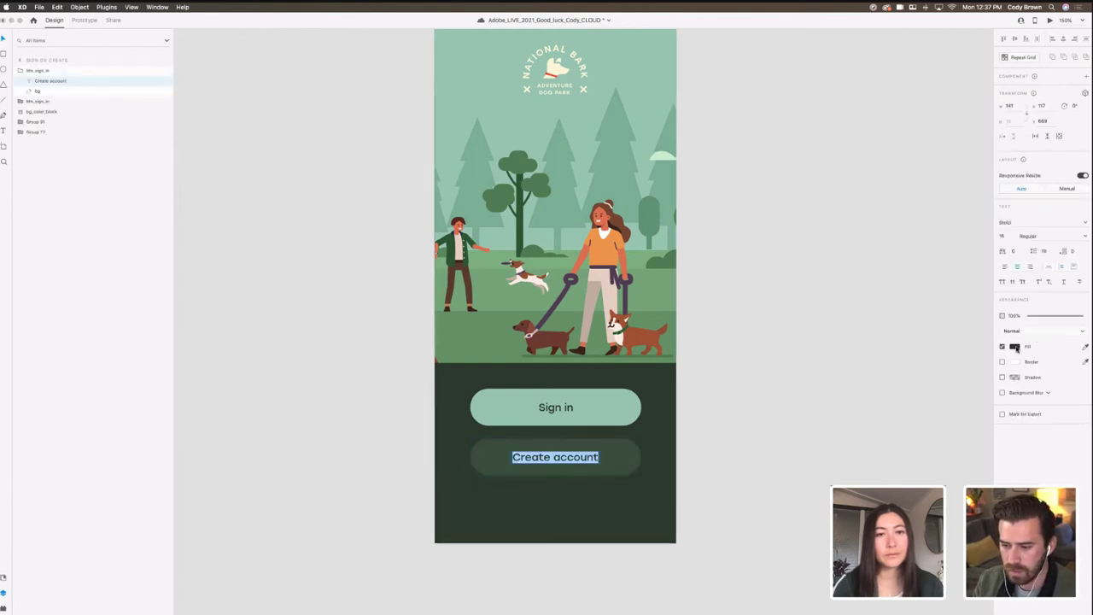
key("Escape")
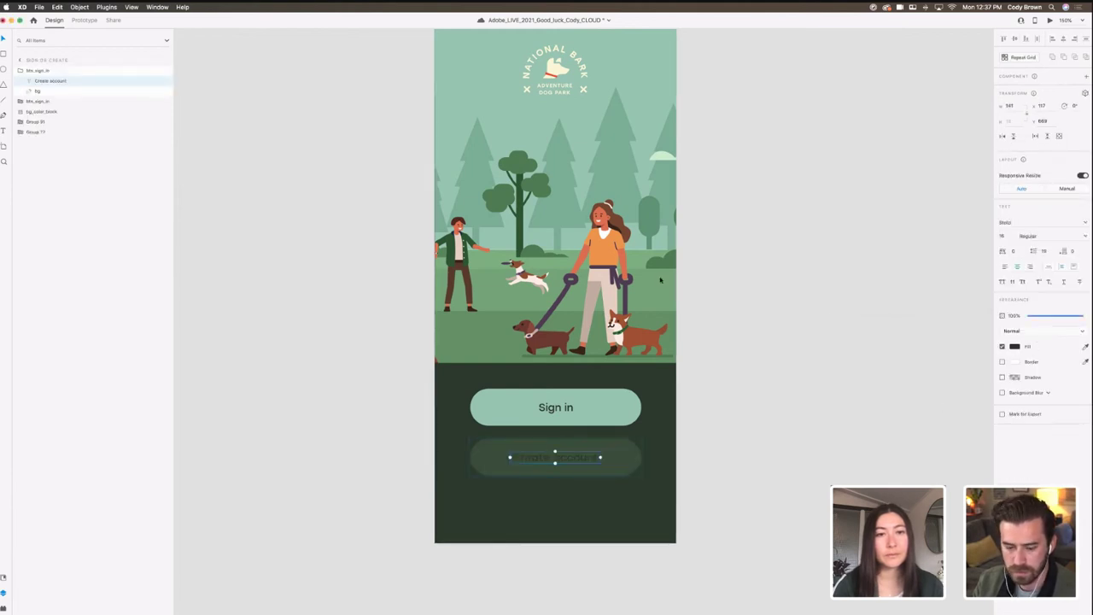
left_click(750, 348)
Step: Add the cream fill of the Splash headline "Hike with peace of mind" to the document colors
scroll(579, 328, "left", 1)
key("super+minus")
scroll(579, 327, "left", 6)
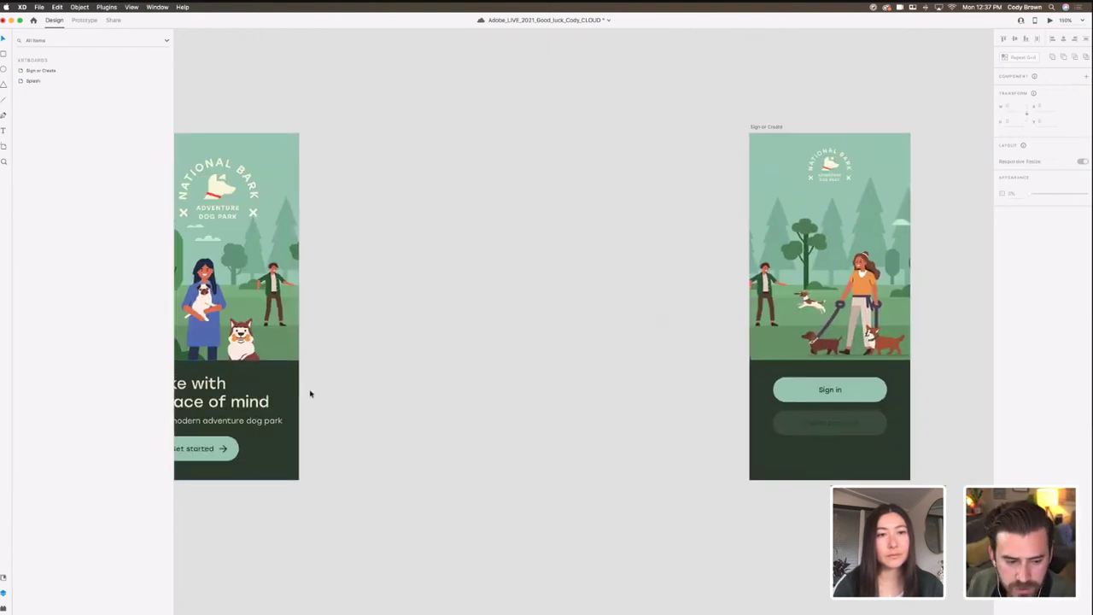
double_click(254, 398)
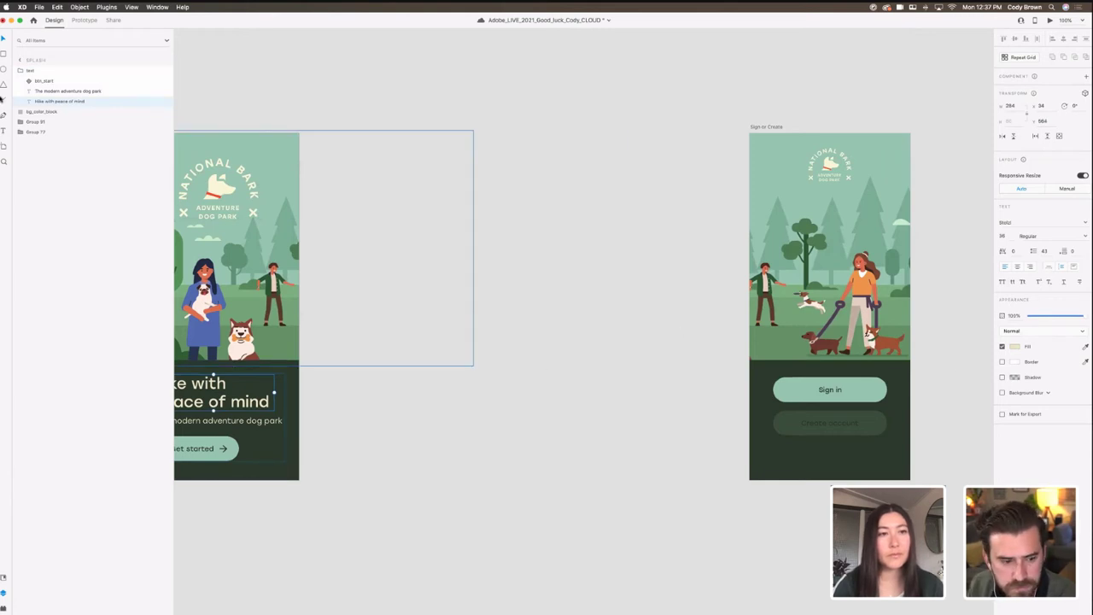
left_click(4, 578)
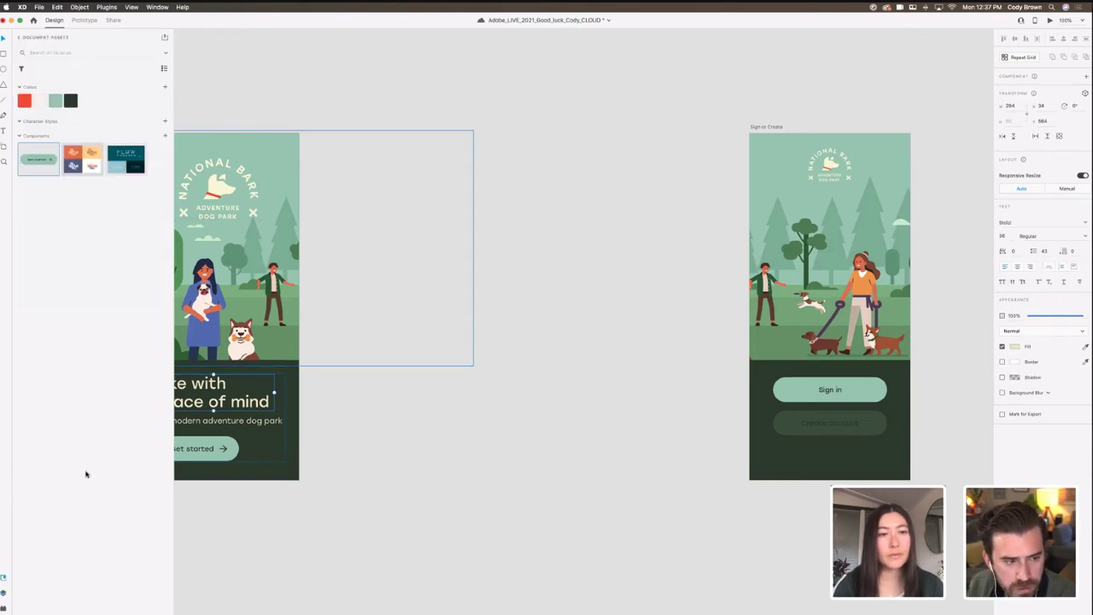
left_click(166, 88)
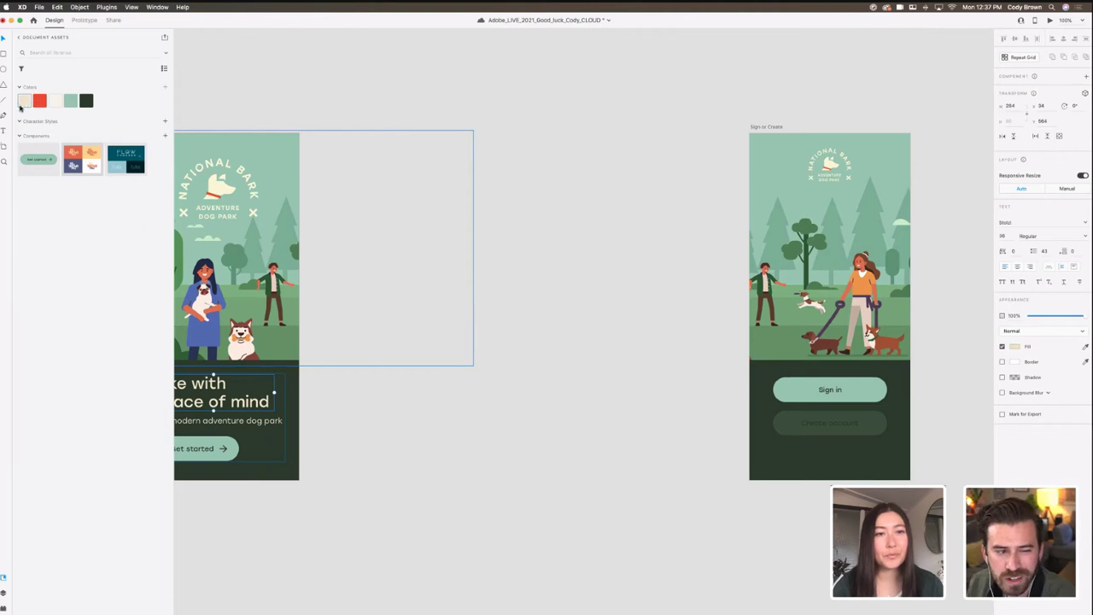
Step: Apply the saved cream document color to the Create account label on the Sign or Create artboard
mouse_move(26, 106)
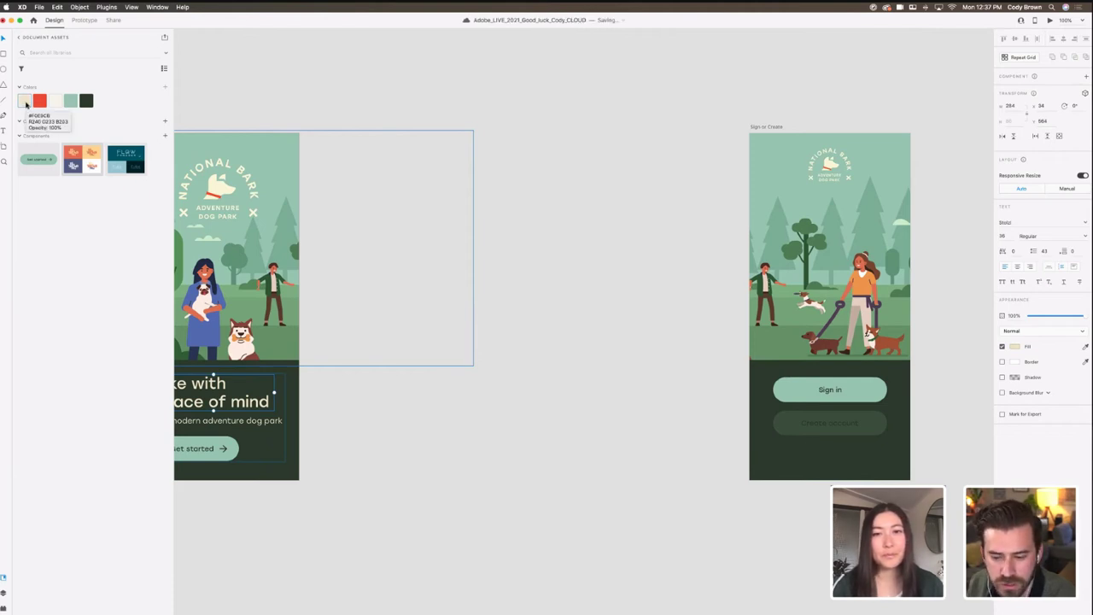
left_click(841, 424)
double_click(841, 424)
left_click(1014, 346)
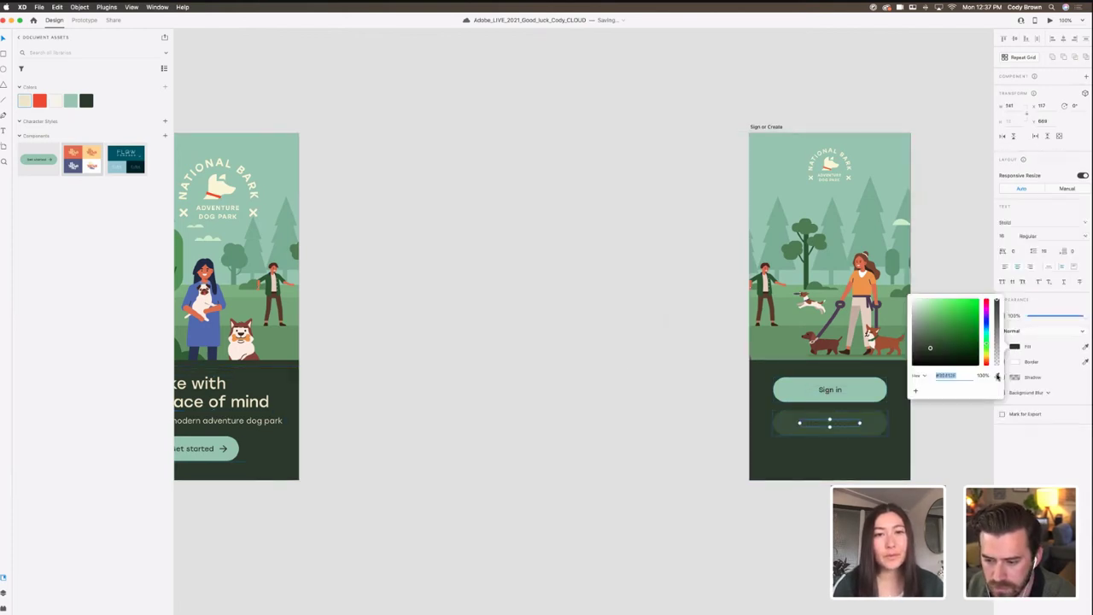
left_click(24, 101)
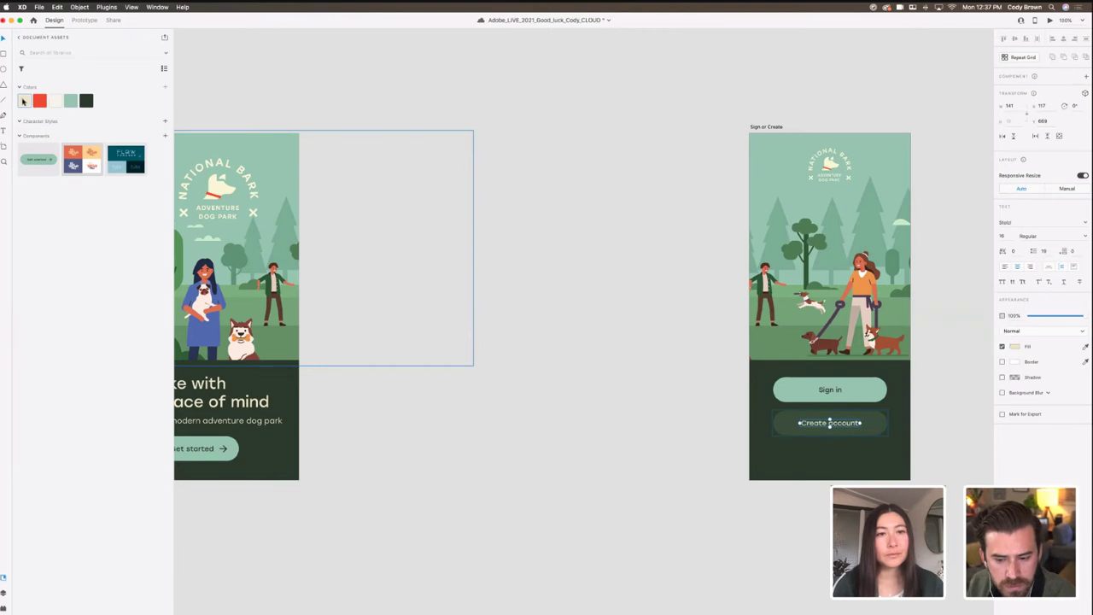
left_click(613, 286)
left_click_drag(618, 284, 501, 266)
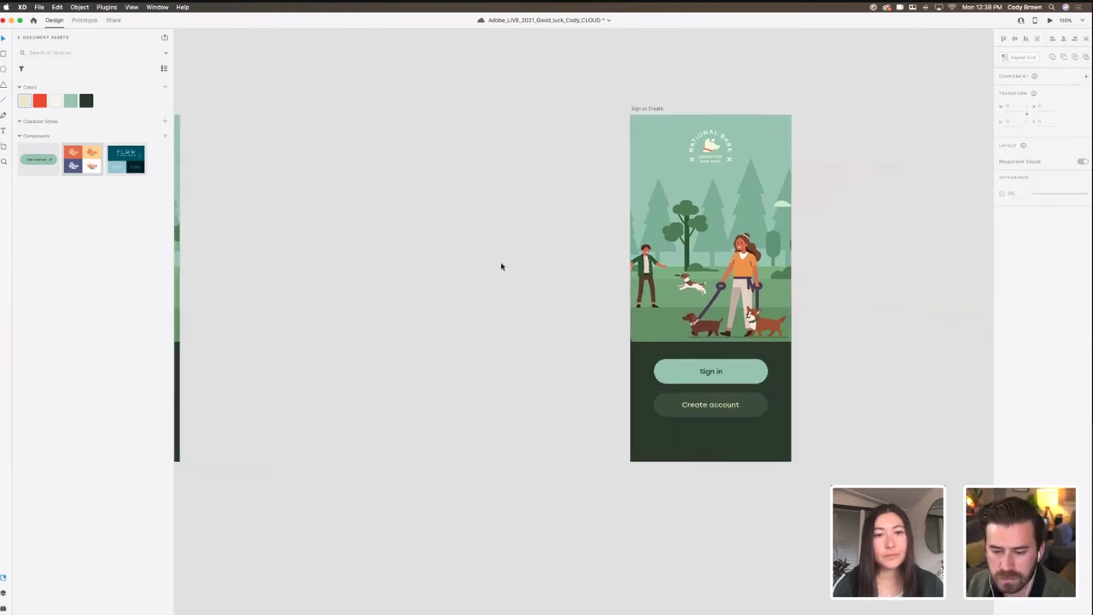
left_click_drag(812, 392, 632, 398)
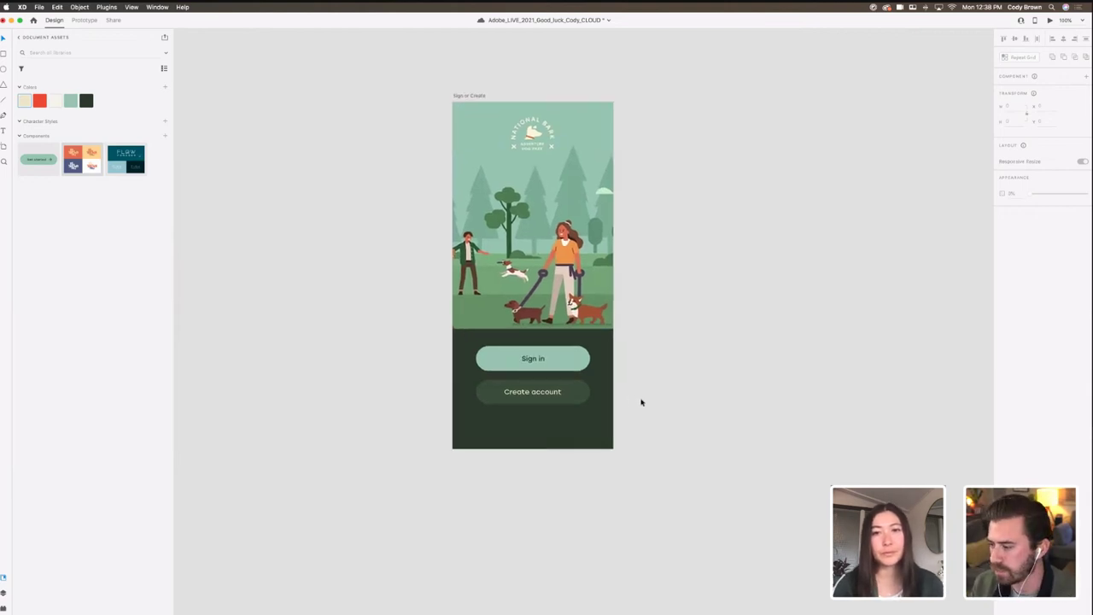
left_click(575, 398)
left_click(642, 397)
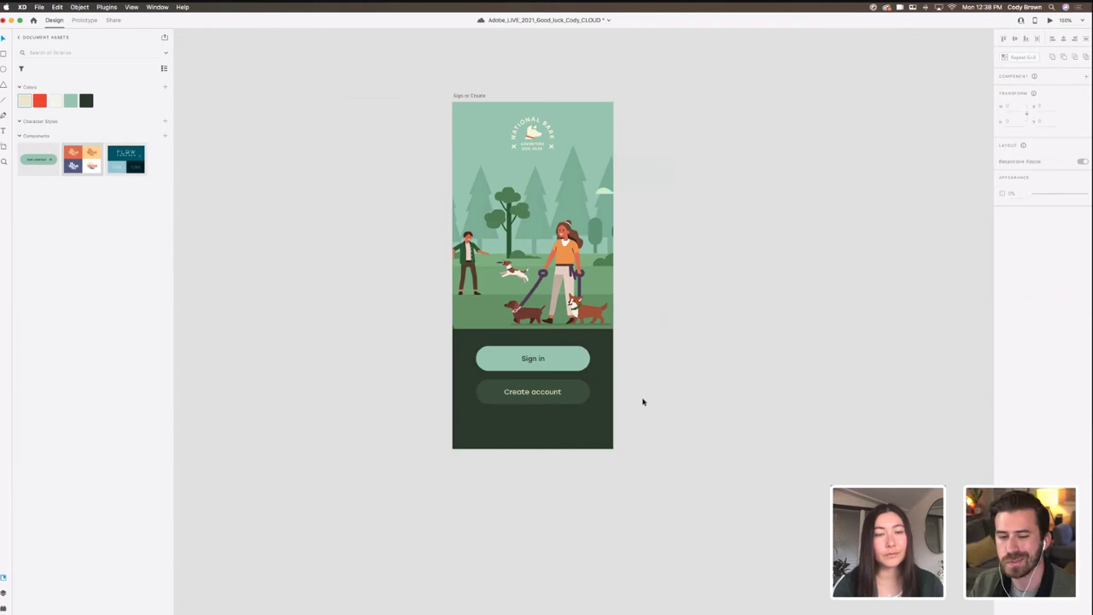
left_click(532, 391)
left_click(706, 400)
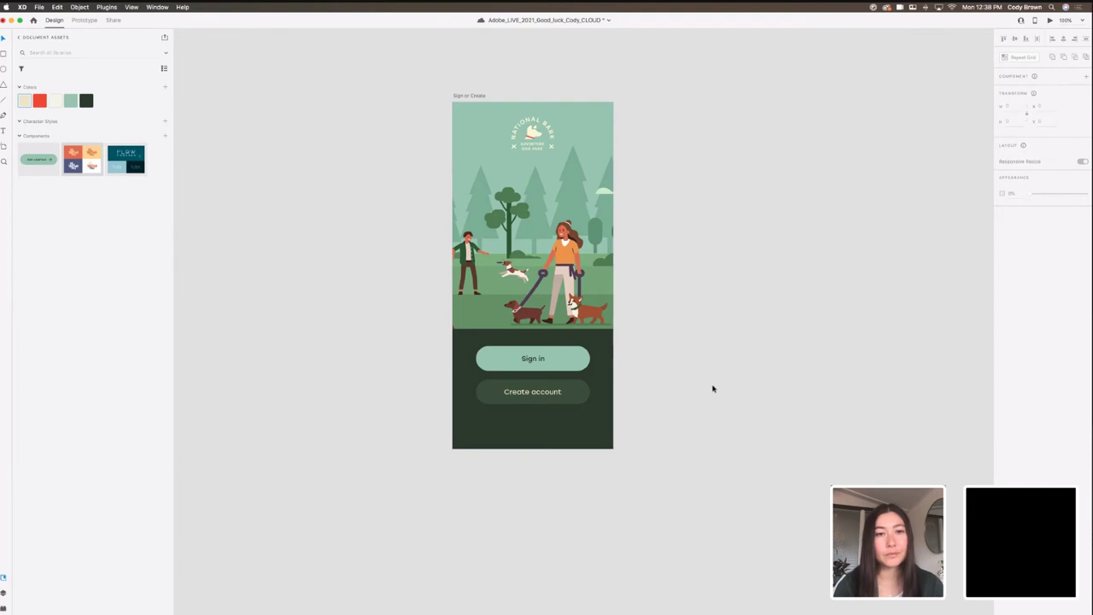
mouse_move(574, 602)
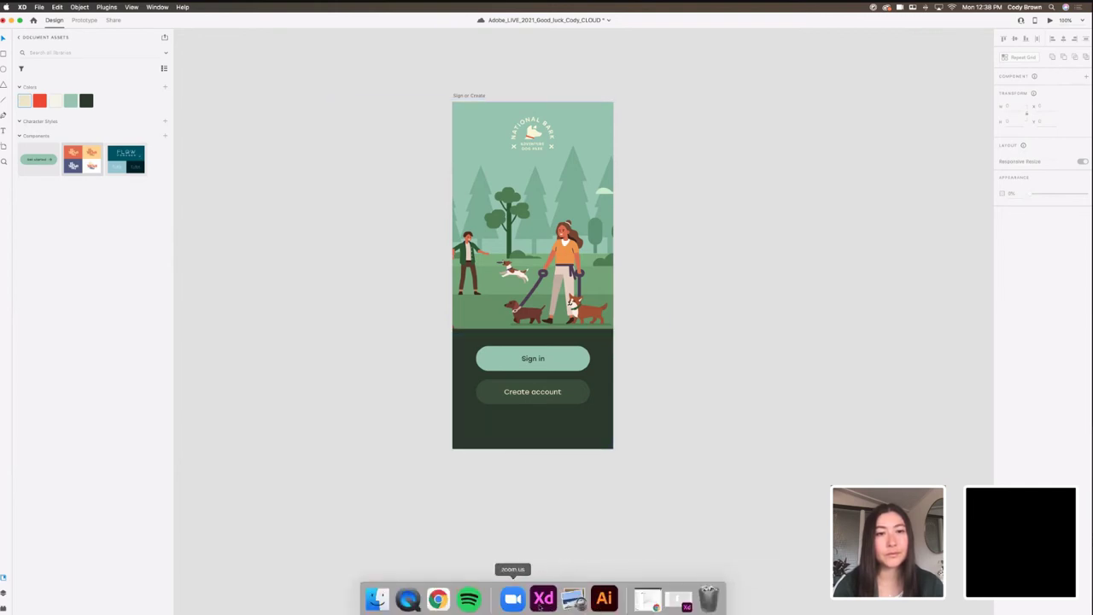
left_click(512, 599)
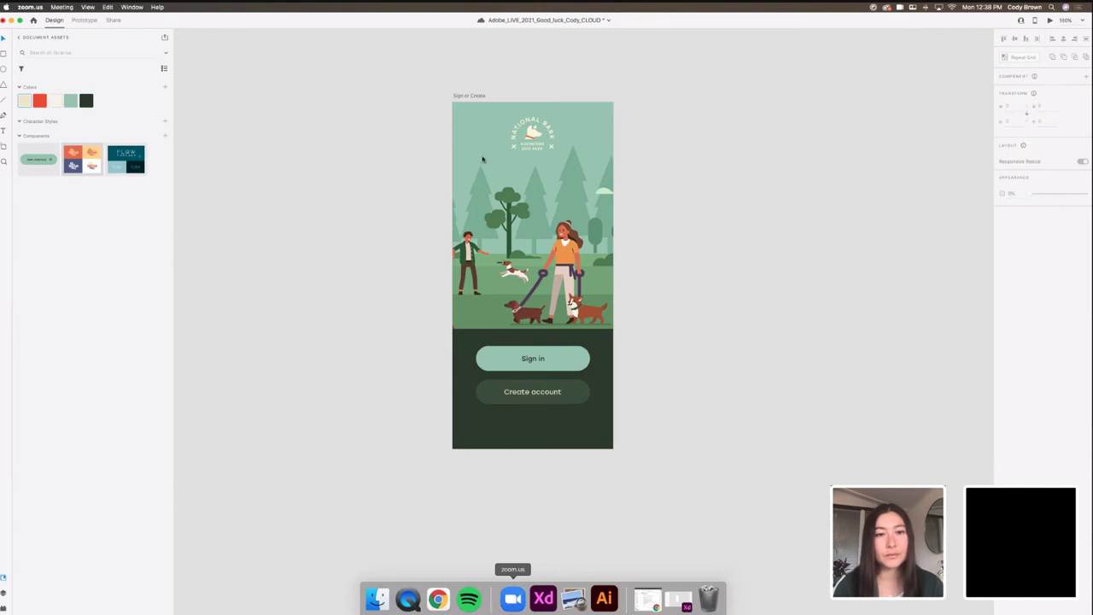
left_click(770, 193)
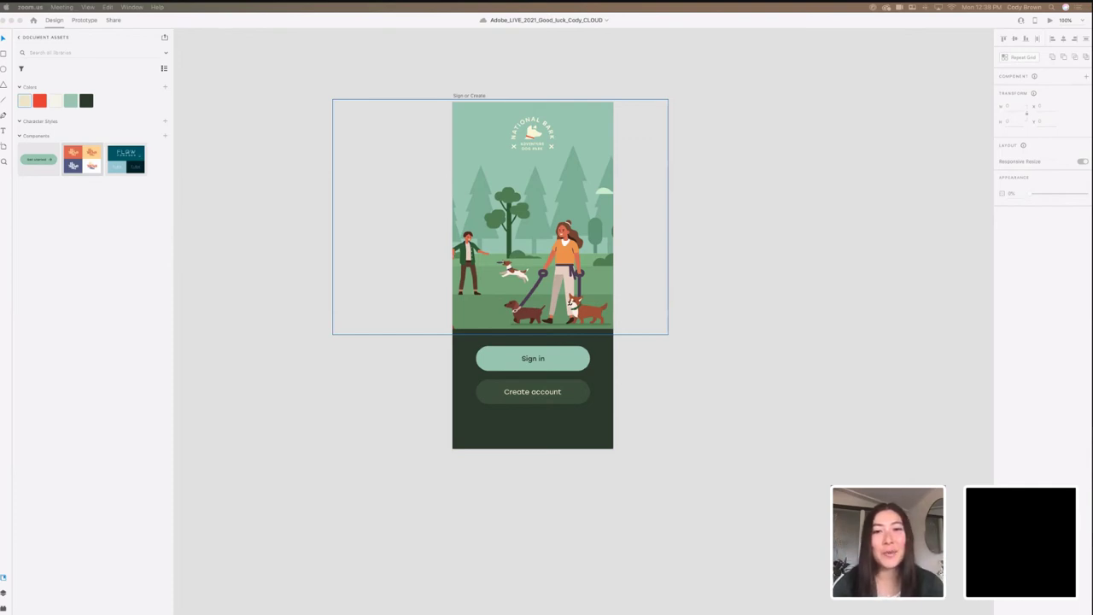
left_click(795, 162)
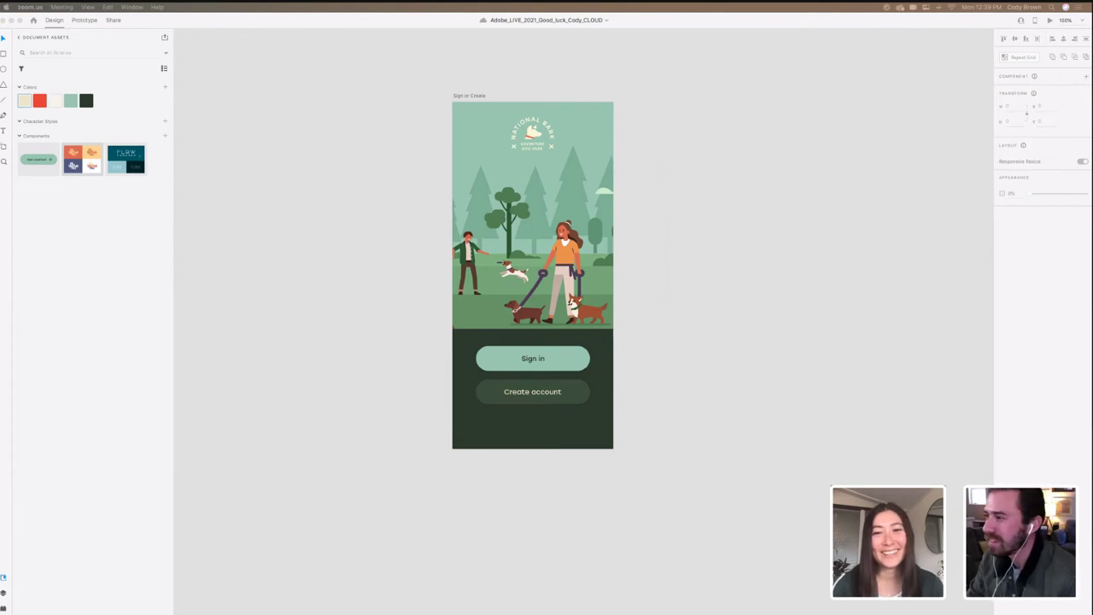
left_click(671, 241)
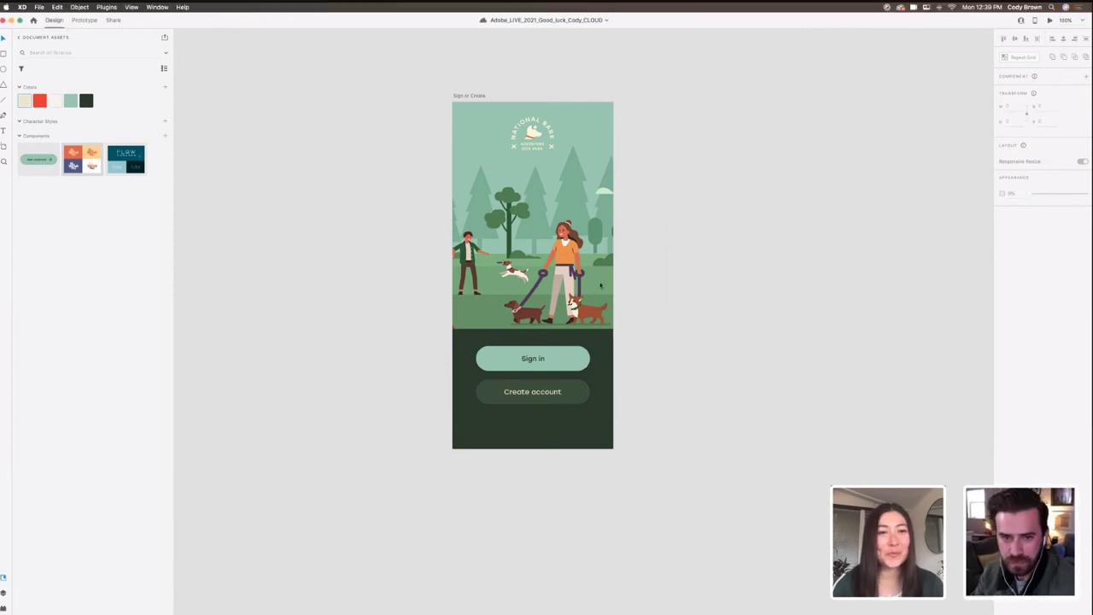
Step: Place a copy of the Create account label below that button at about Y 741 and change its text to "Skip"
left_click(536, 367)
left_click(549, 393)
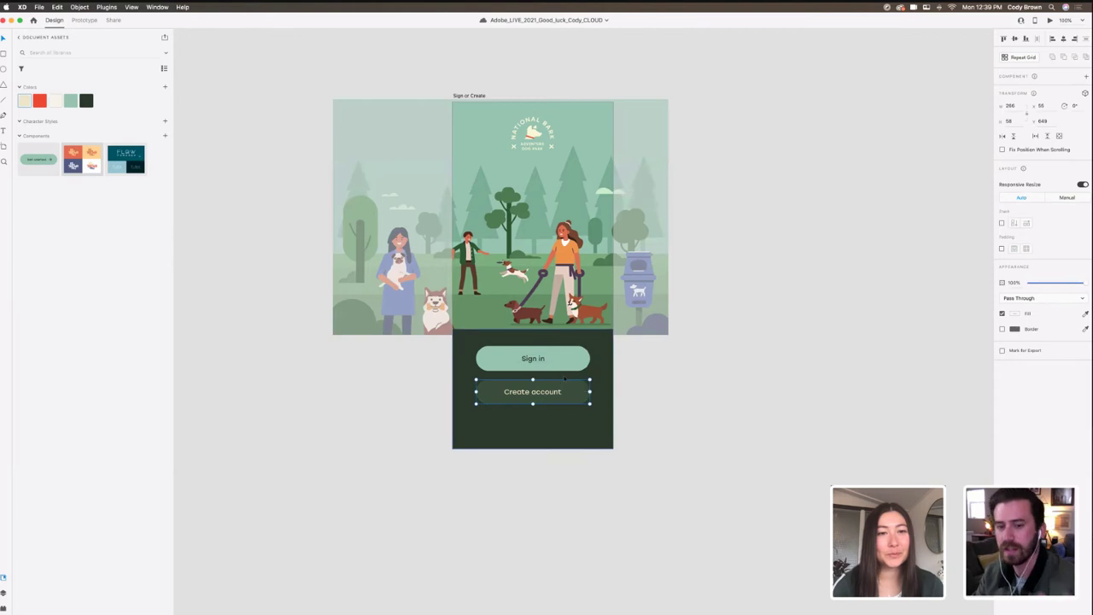
left_click(554, 394)
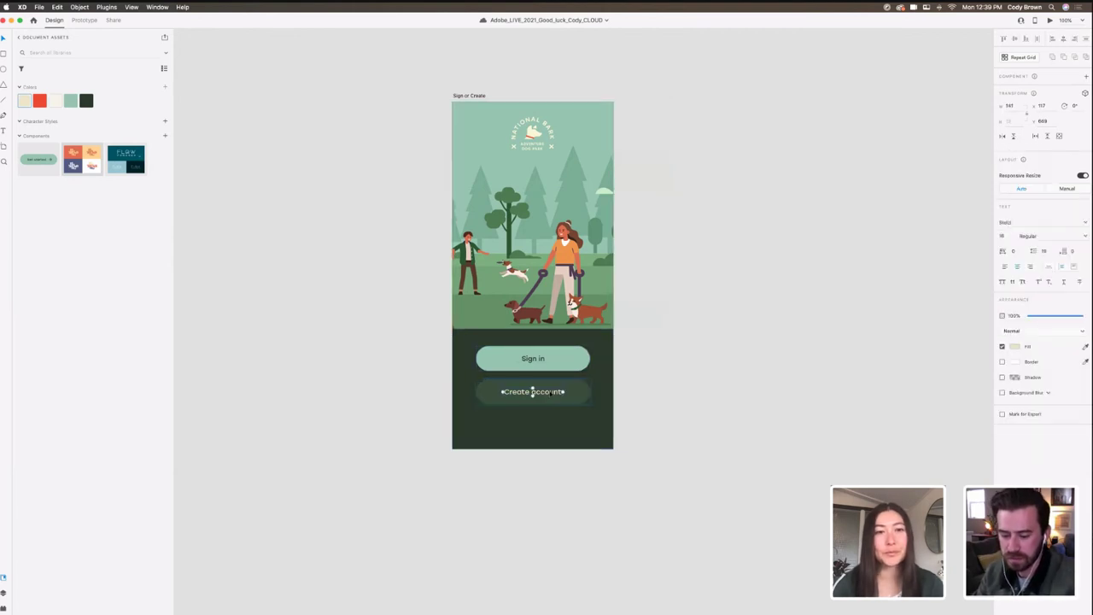
left_click(672, 402)
key("super+v")
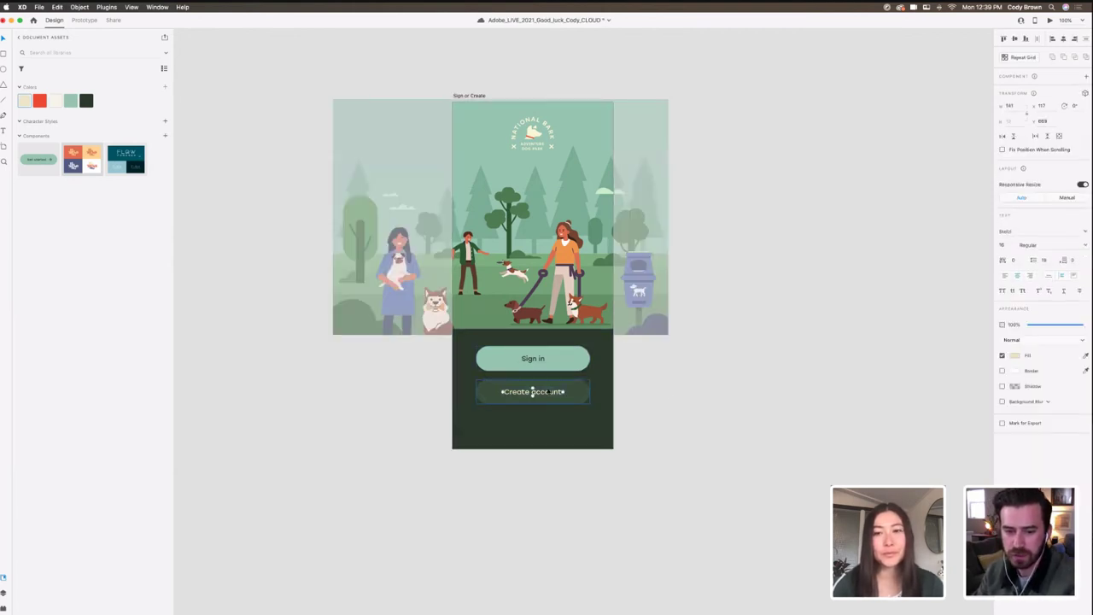
left_click_drag(550, 394, 552, 424)
double_click(553, 423)
type("Skip")
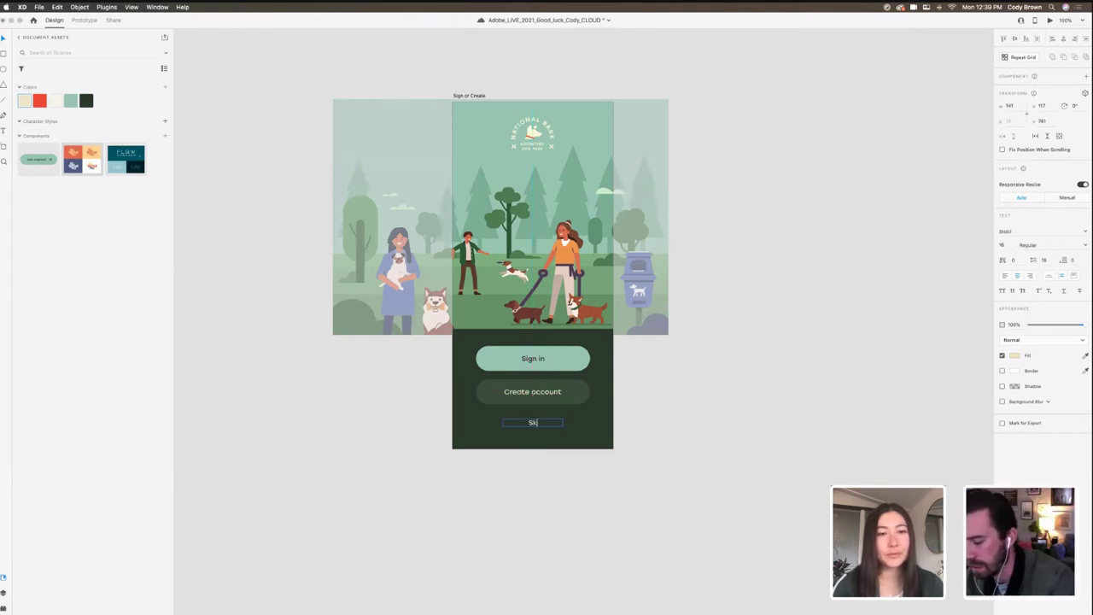
left_click(651, 440)
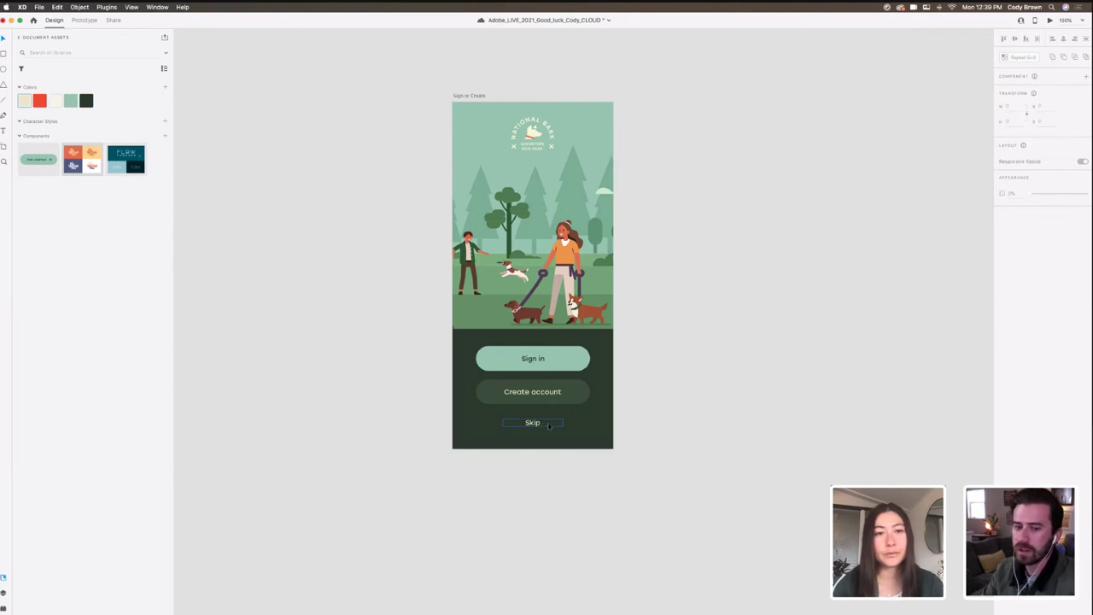
scroll(552, 425, "right", 1)
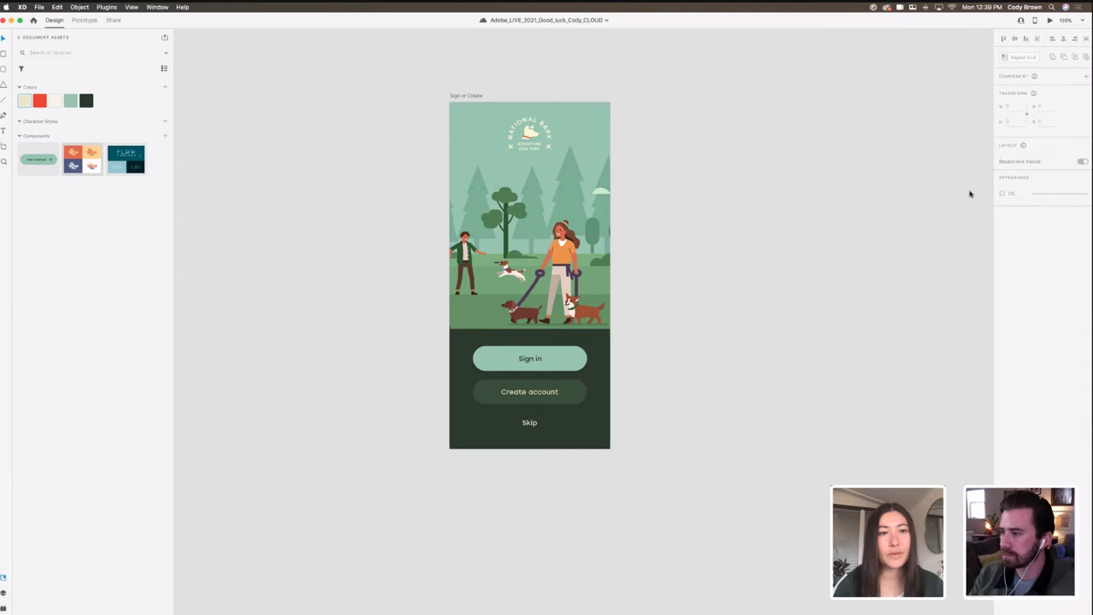
left_click(533, 425)
scroll(688, 193, "right", 1)
scroll(688, 193, "left", 2)
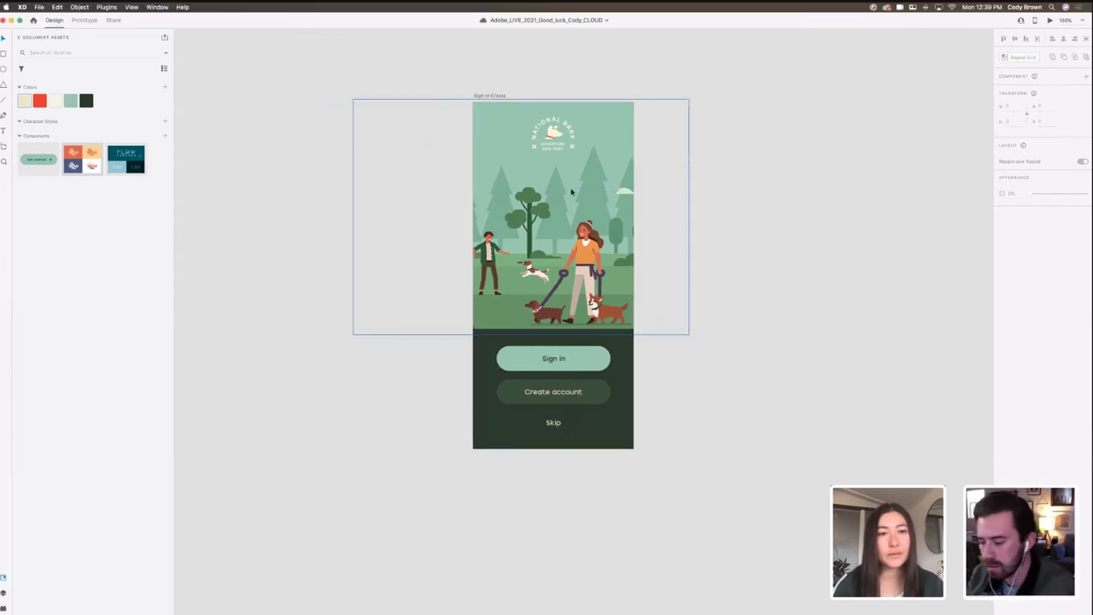
scroll(598, 342, "down", 3)
scroll(598, 341, "left", 2)
left_click(602, 342)
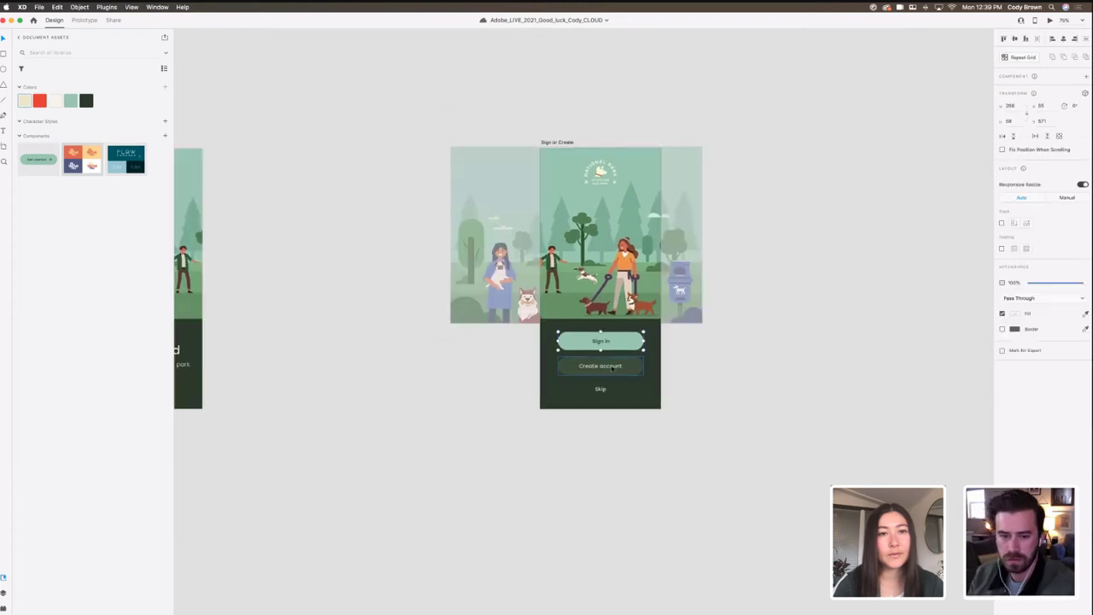
left_click(600, 389)
Step: Preview the prototype from the Splash screen and trigger Get started to check the transition to Sign or Create
scroll(265, 230, "left", 5)
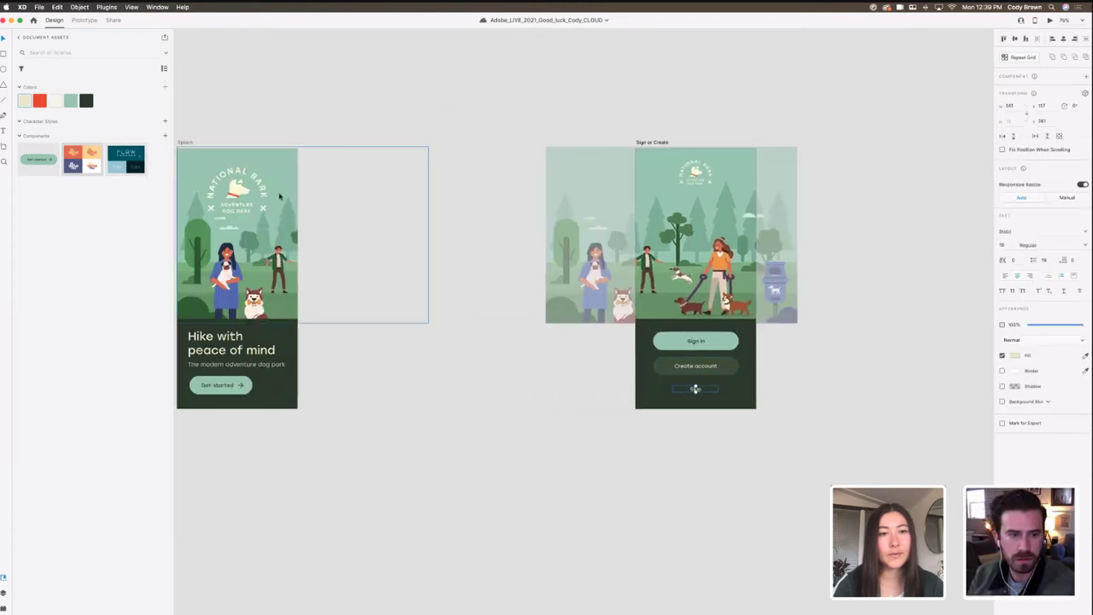
scroll(279, 196, "left", 2)
left_click(281, 195)
left_click(1051, 20)
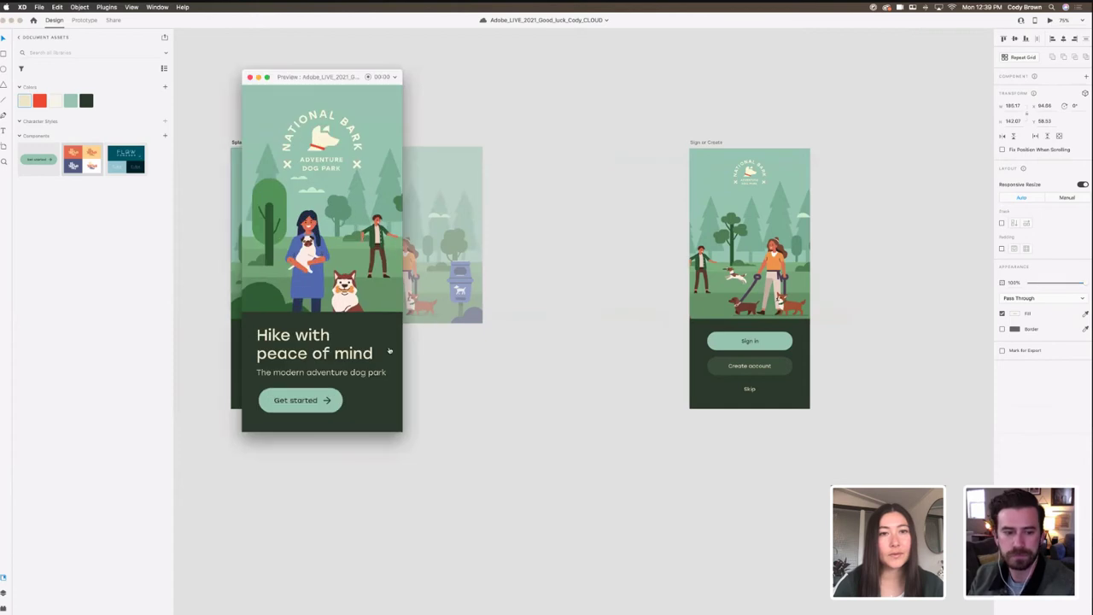
left_click(325, 403)
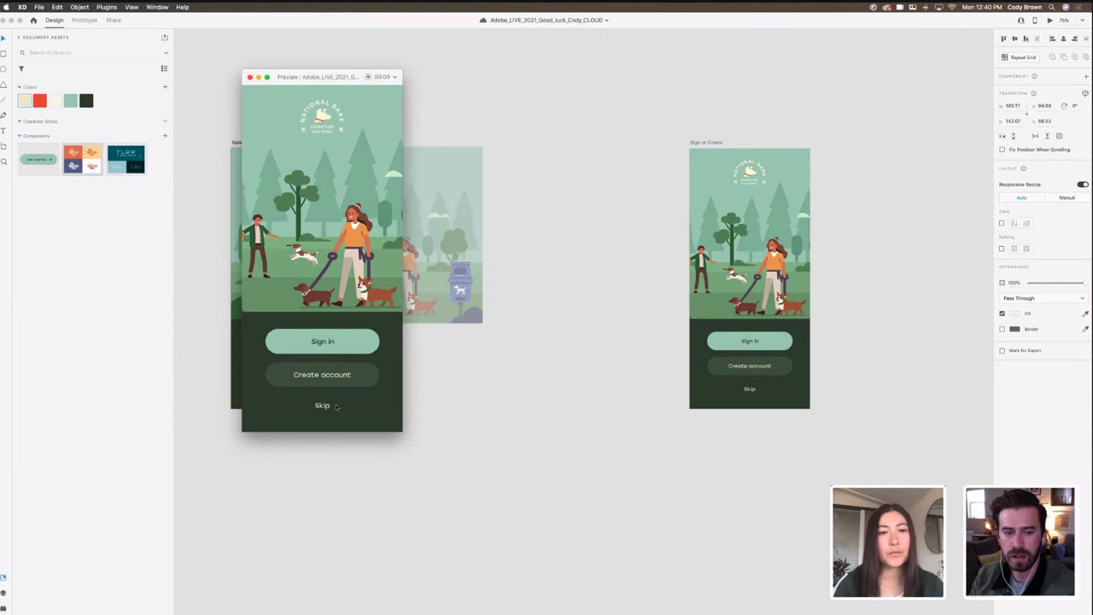
Step: Copy the Splash headline "Hike with peace of mind" onto the Sign or Create artboard, just below the logo
left_click(249, 77)
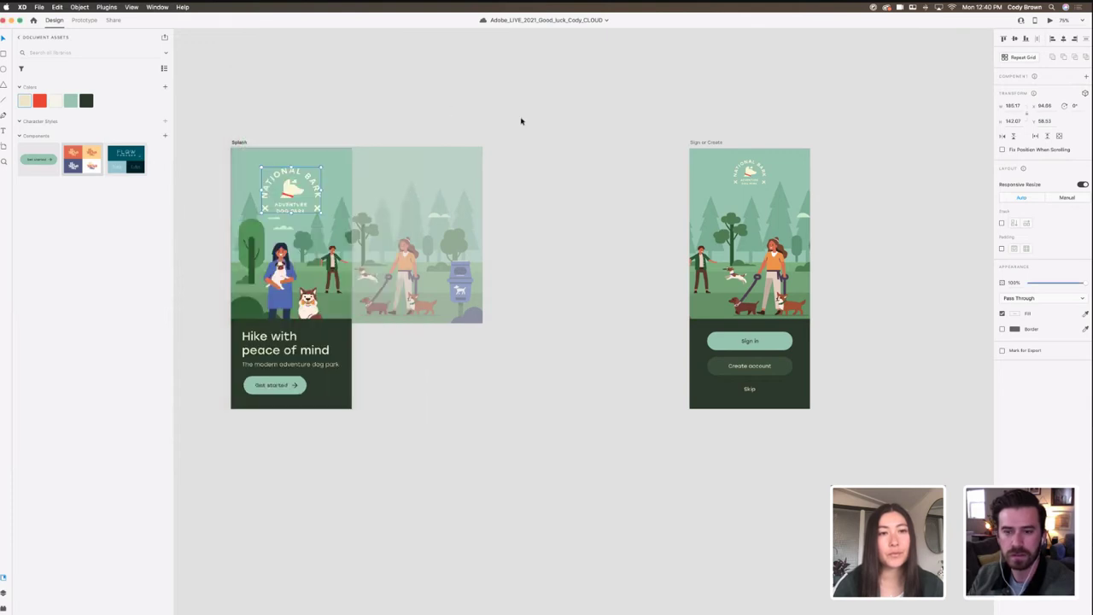
left_click(311, 344)
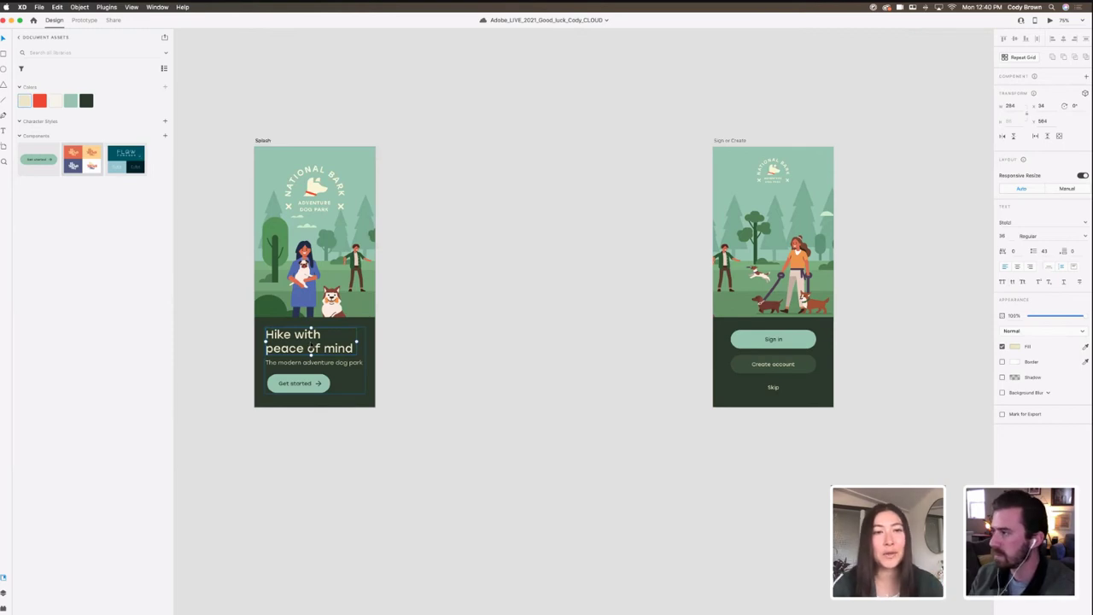
left_click(680, 256)
left_click_drag(646, 285, 524, 328)
key("super+v")
left_click_drag(629, 380, 630, 258)
Step: Change the text of the pasted headline on the Sign or Create artboard to "Create account"
double_click(629, 257)
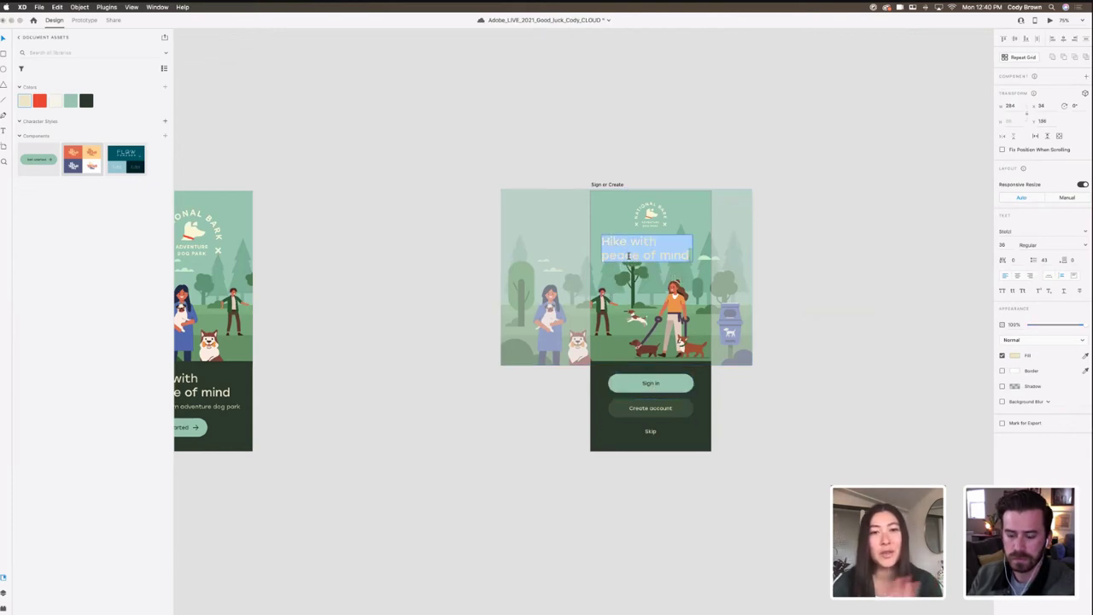
type("Create a")
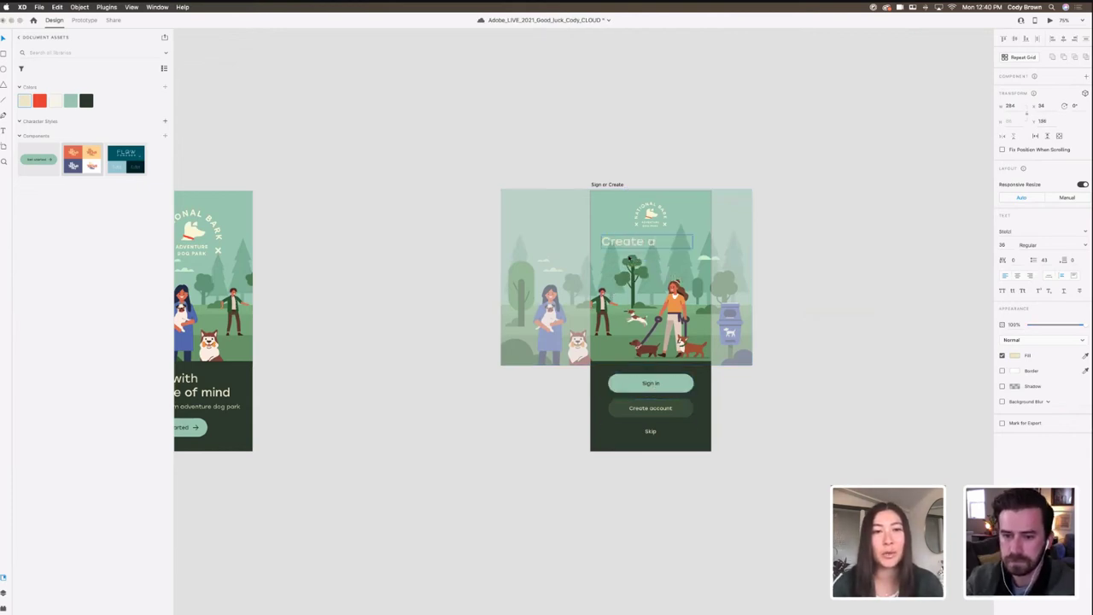
type("cco")
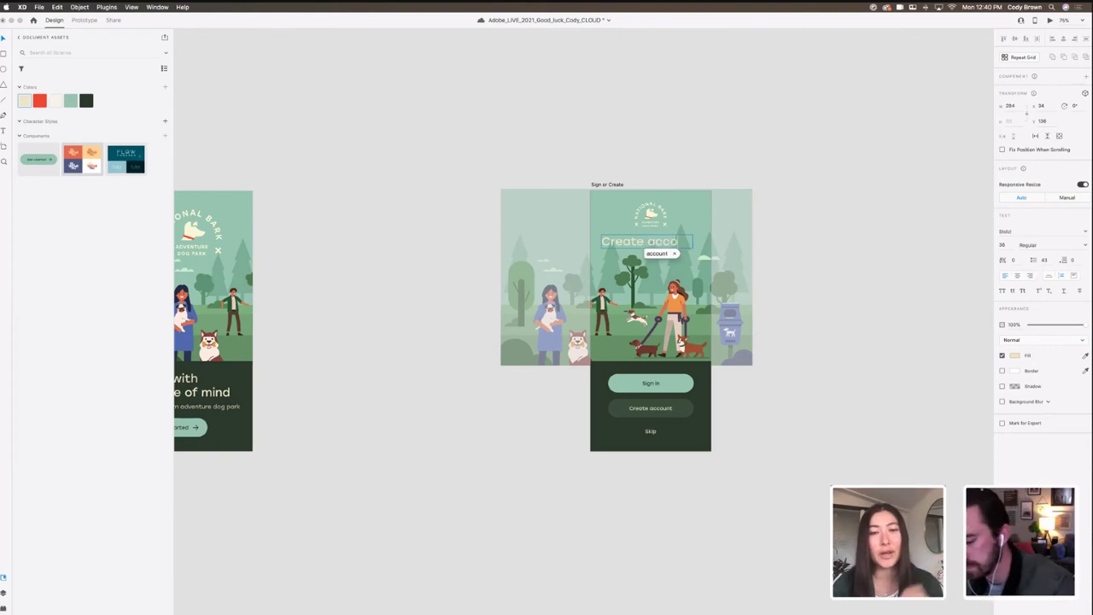
type("unt")
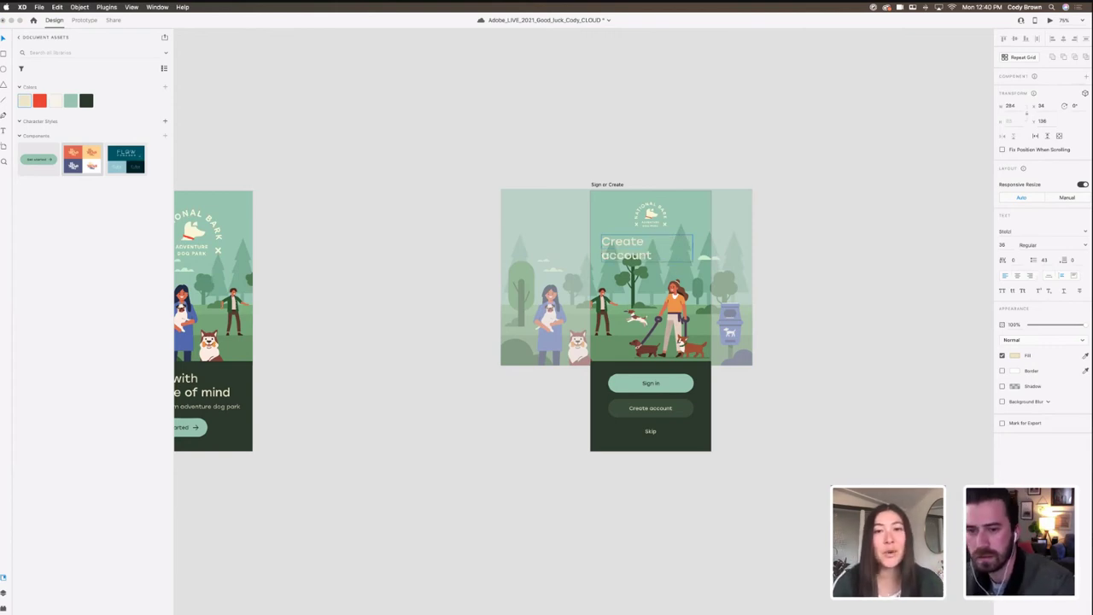
left_click(692, 254)
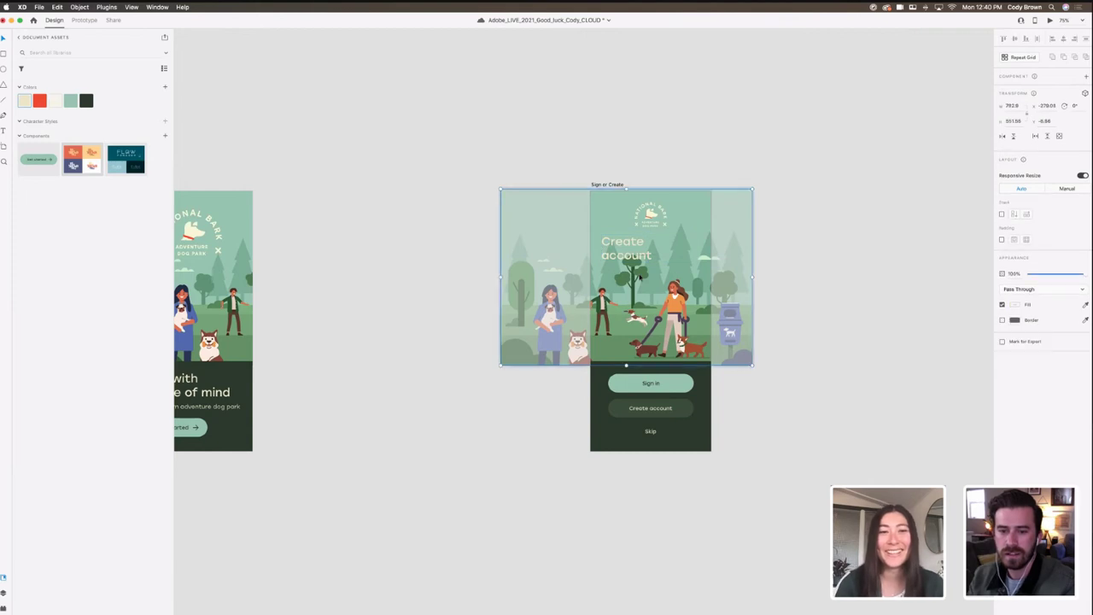
double_click(655, 246)
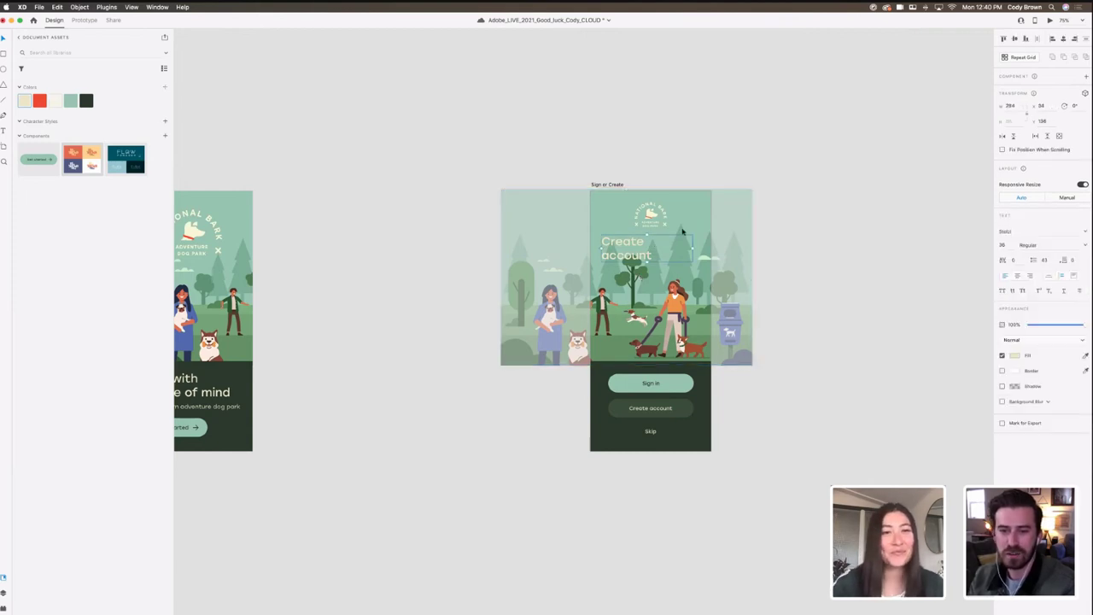
left_click(699, 150)
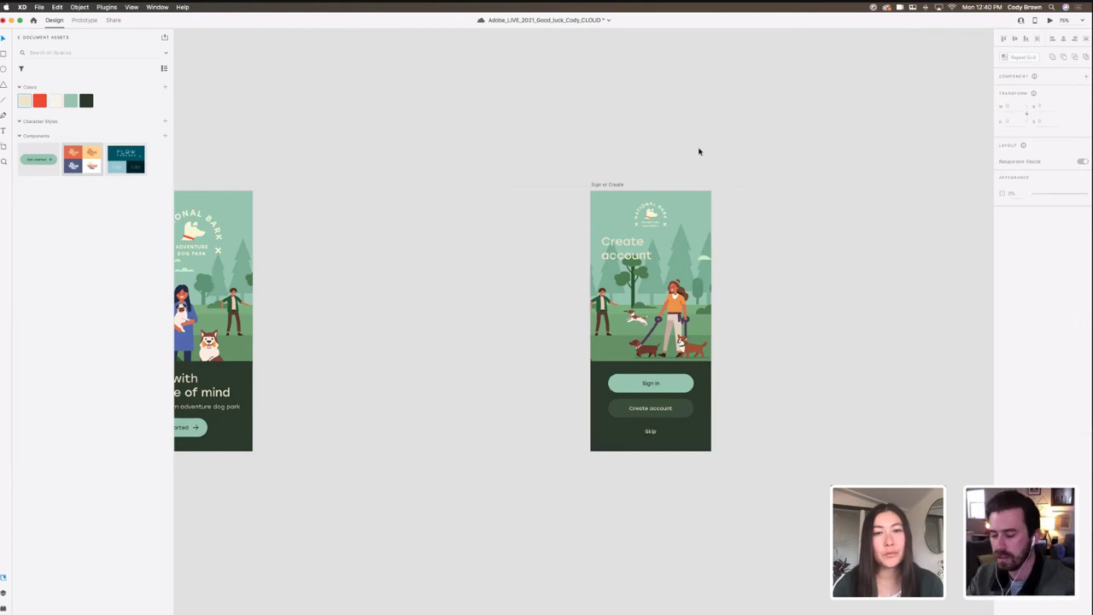
Step: Narrow the heading's text box on the Sign or Create artboard to about 224 wide
scroll(699, 151, "up", 5)
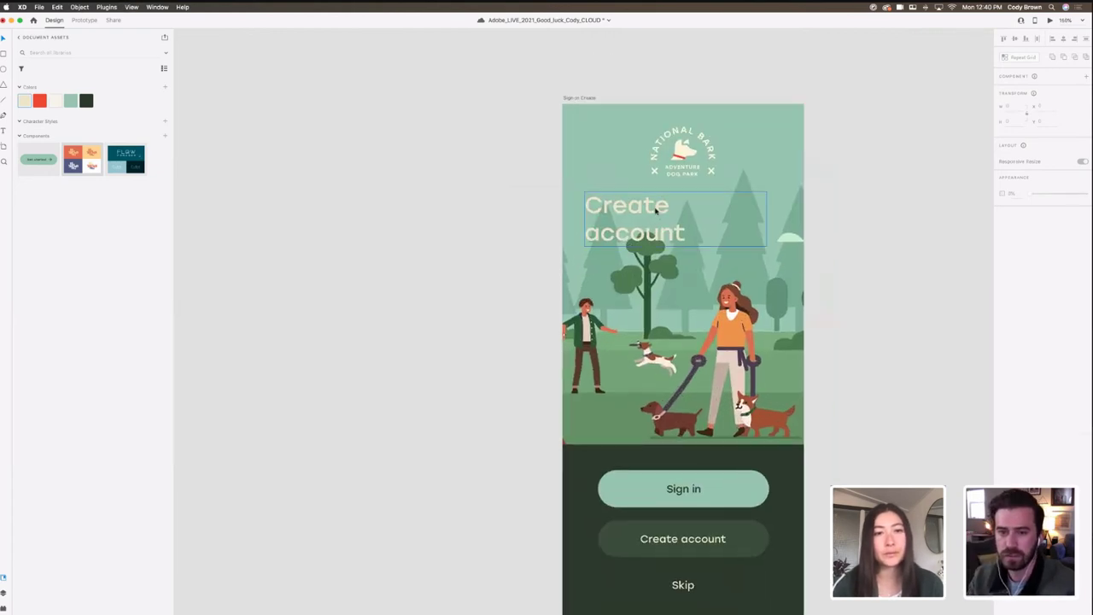
left_click(656, 210)
left_click_drag(732, 221, 730, 223)
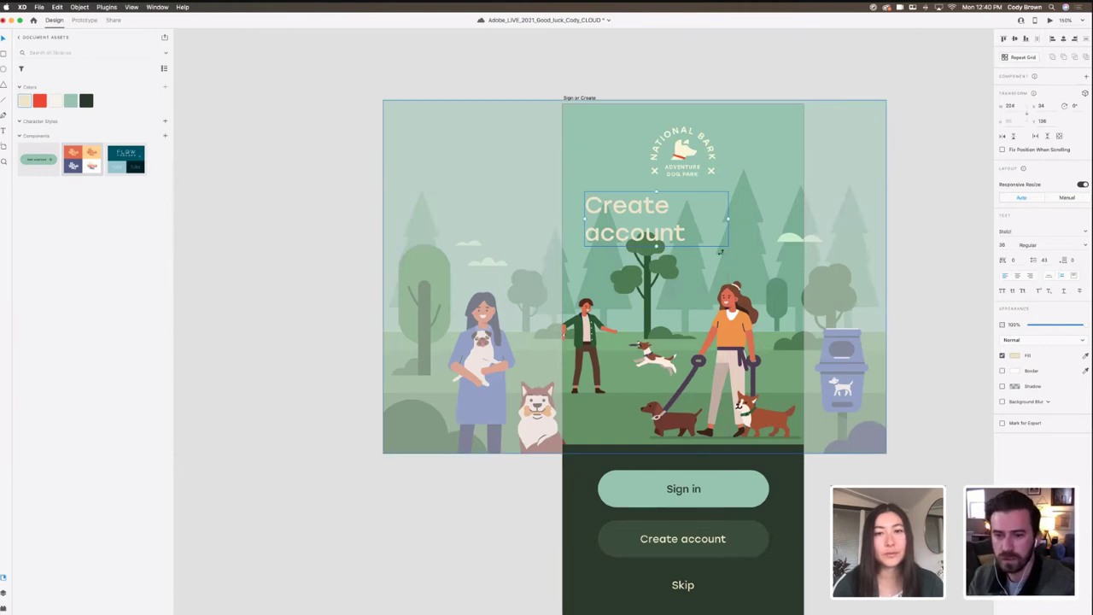
Step: Move the Create account heading down and delete the leafy tree behind it on the Sign or Create artboard
left_click(669, 278)
left_click(664, 239)
mouse_move(664, 240)
left_mouse_down()
mouse_move(662, 340)
mouse_move(655, 249)
left_mouse_up()
left_click(655, 250)
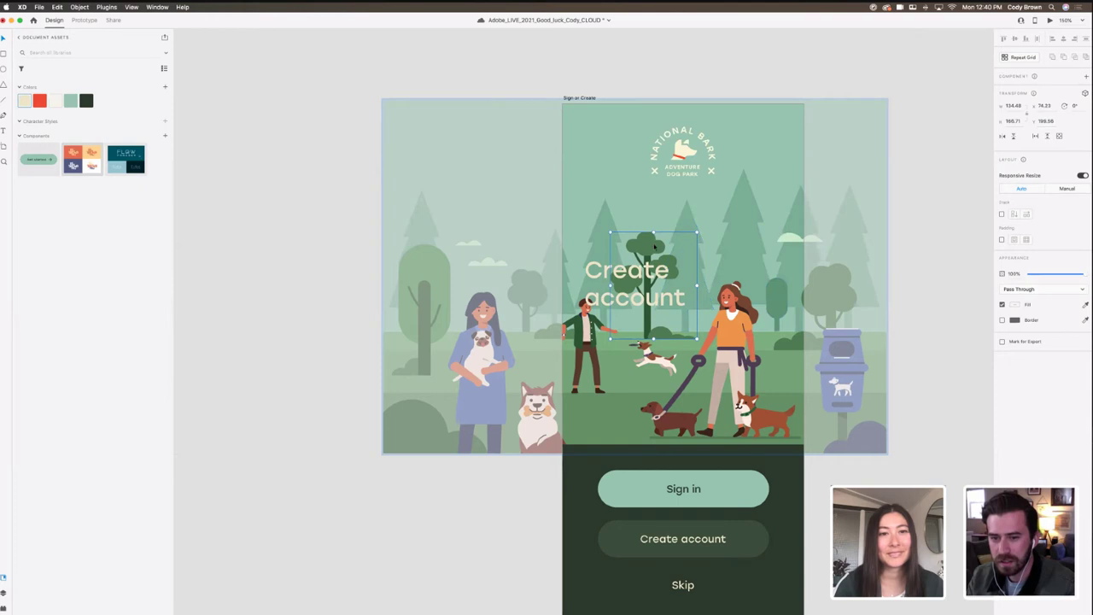
key("Delete")
Step: Move the Create account heading back up below the logo on Sign or Create, to about Y 147
left_click_drag(655, 290, 654, 253)
key("Up")
key("Up")
key("Up")
key("Up")
key("Up")
key("Up")
key("Up")
key("Up")
key("Up")
key("Up")
key("Up")
key("Up")
key("Up")
key("Up")
key("Up")
key("Up")
left_click(683, 267)
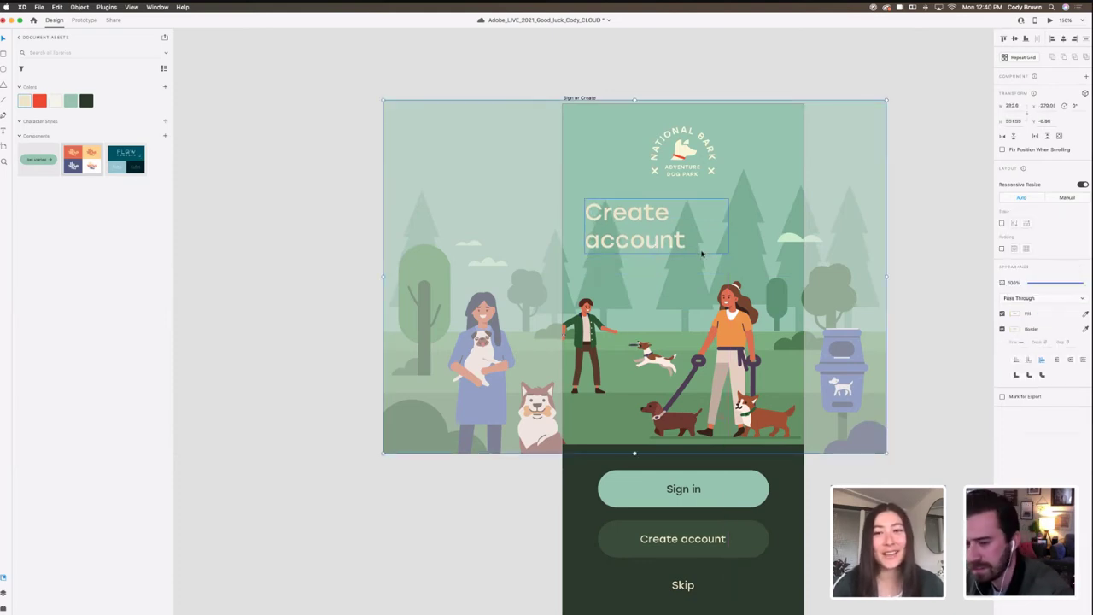
Step: Place a copy of the Create account heading below the logo on the Splash artboard and set its opacity to 0%
key("super+minus")
key("super+minus")
left_click(680, 173)
scroll(729, 168, "down", 2)
scroll(729, 169, "left", 2)
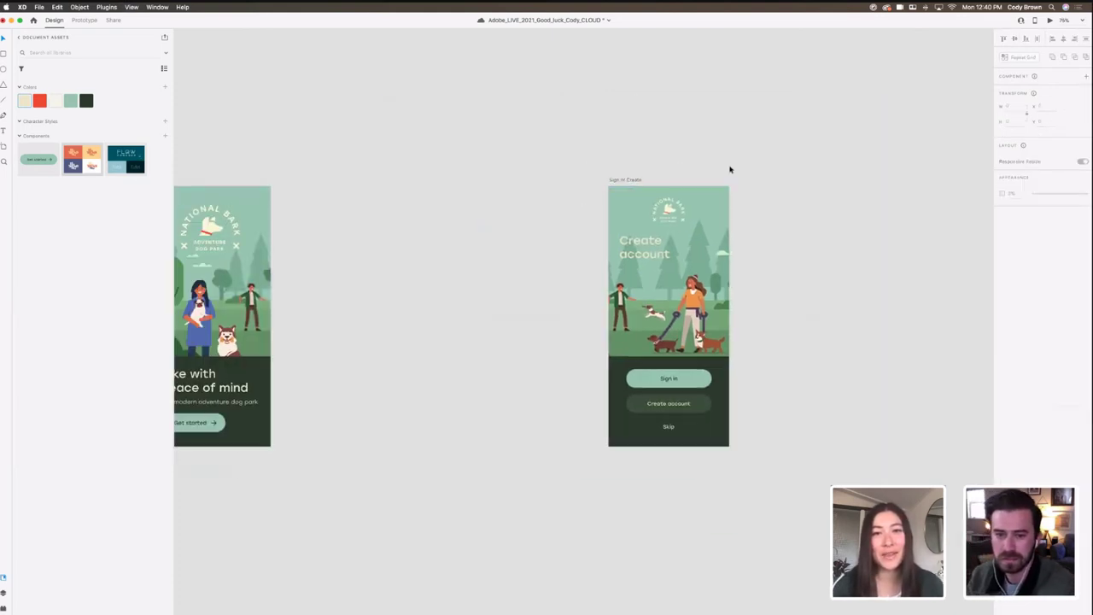
left_click(658, 251)
scroll(658, 251, "right", 2)
double_click(637, 256)
left_click_drag(627, 249, 681, 246)
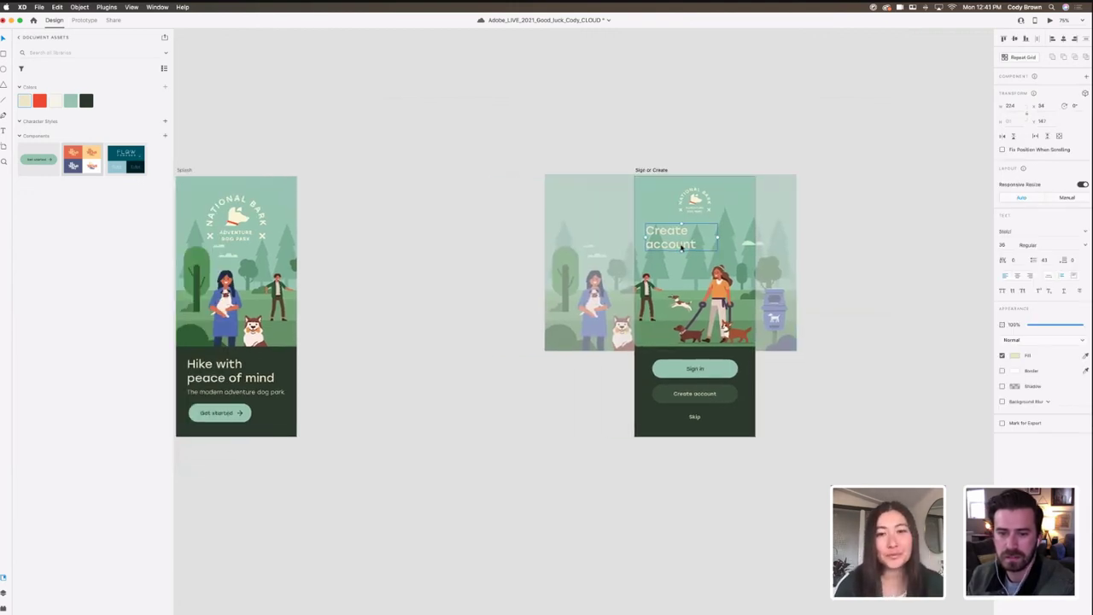
left_click(583, 149)
scroll(647, 185, "left", 2)
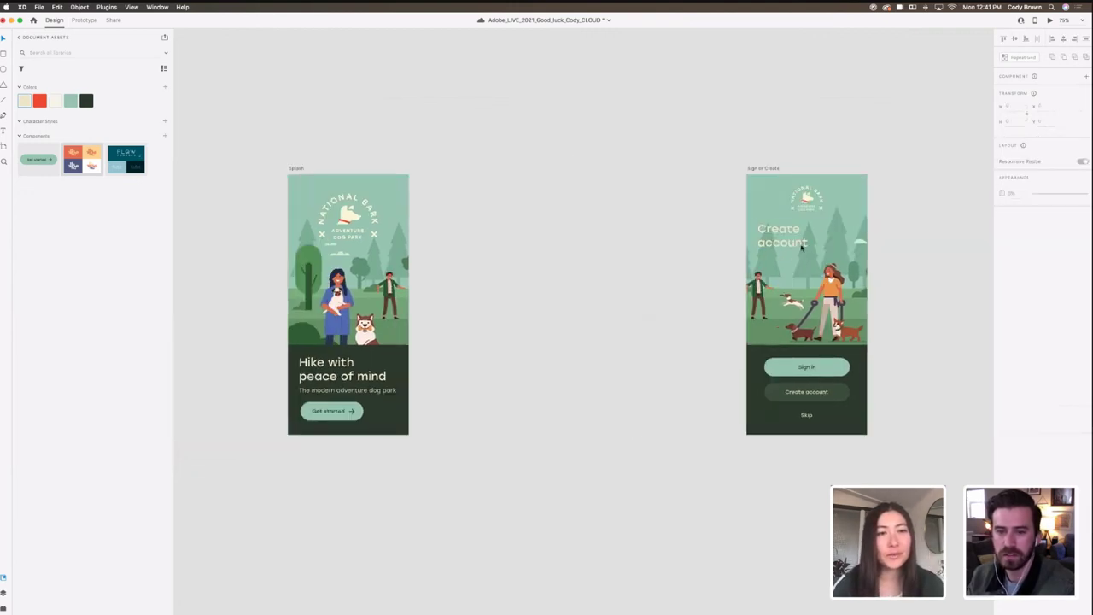
left_click(793, 244)
left_click_drag(793, 243, 346, 262)
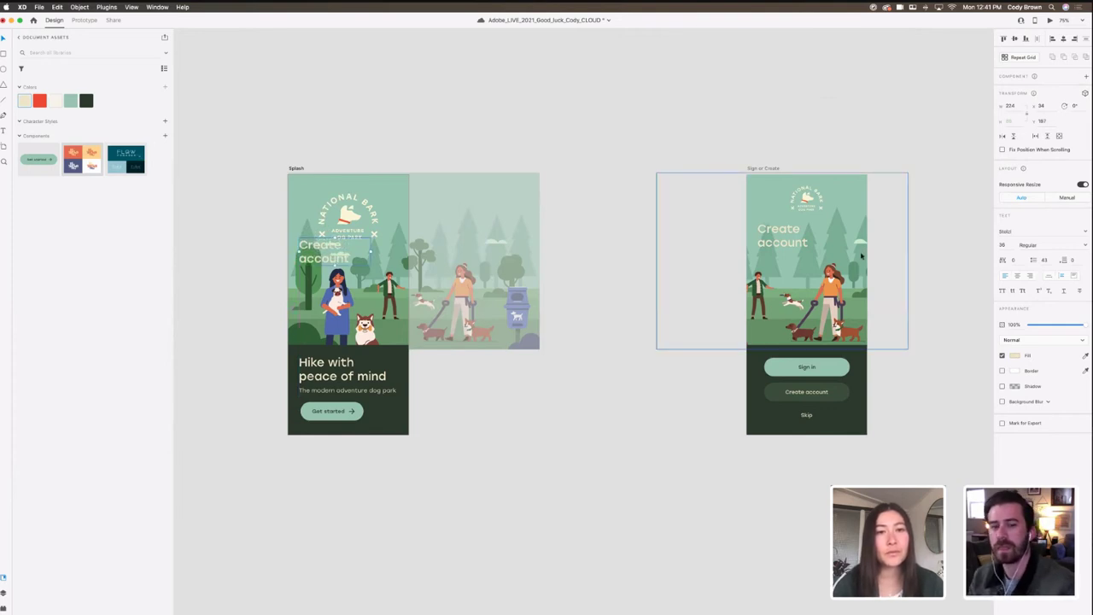
left_click_drag(1066, 324, 1025, 323)
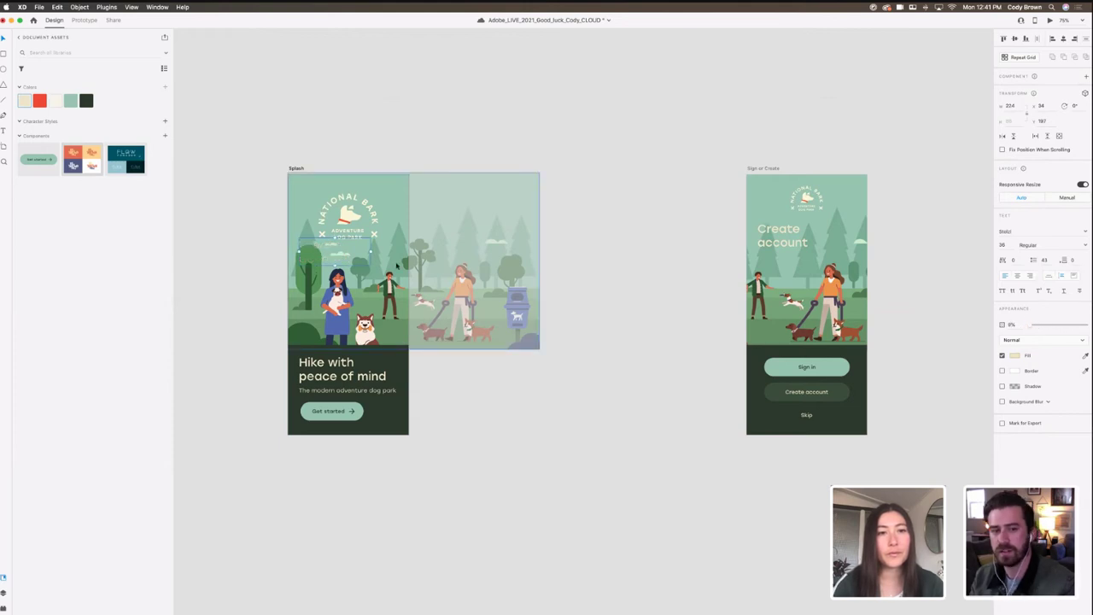
Step: Preview the prototype from Splash and trigger Get started to check how the heading fades in
left_click(811, 246)
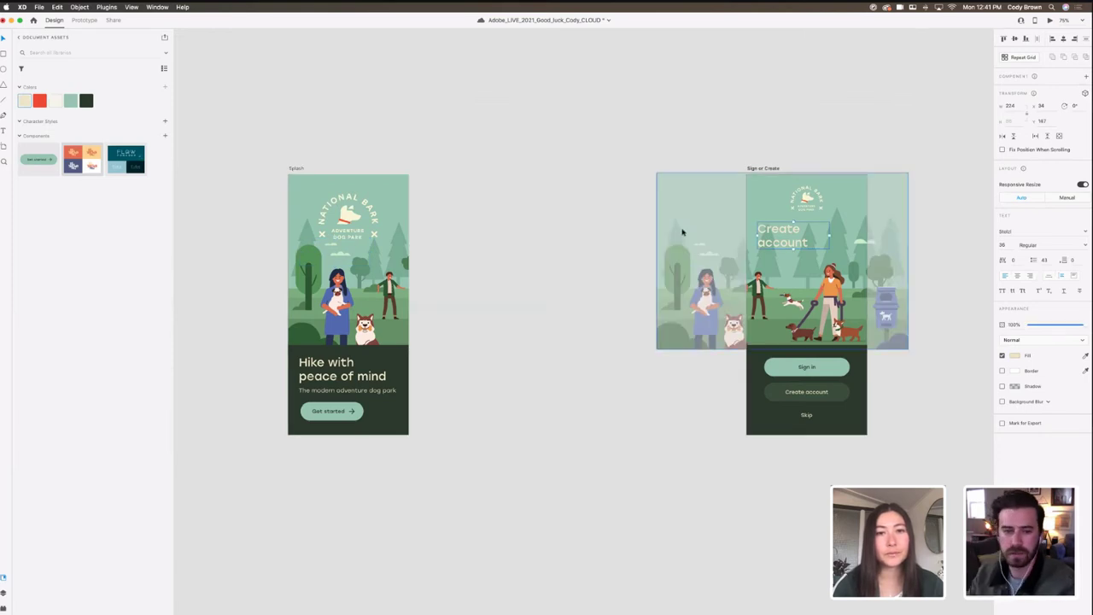
left_click(400, 219)
left_click(1056, 21)
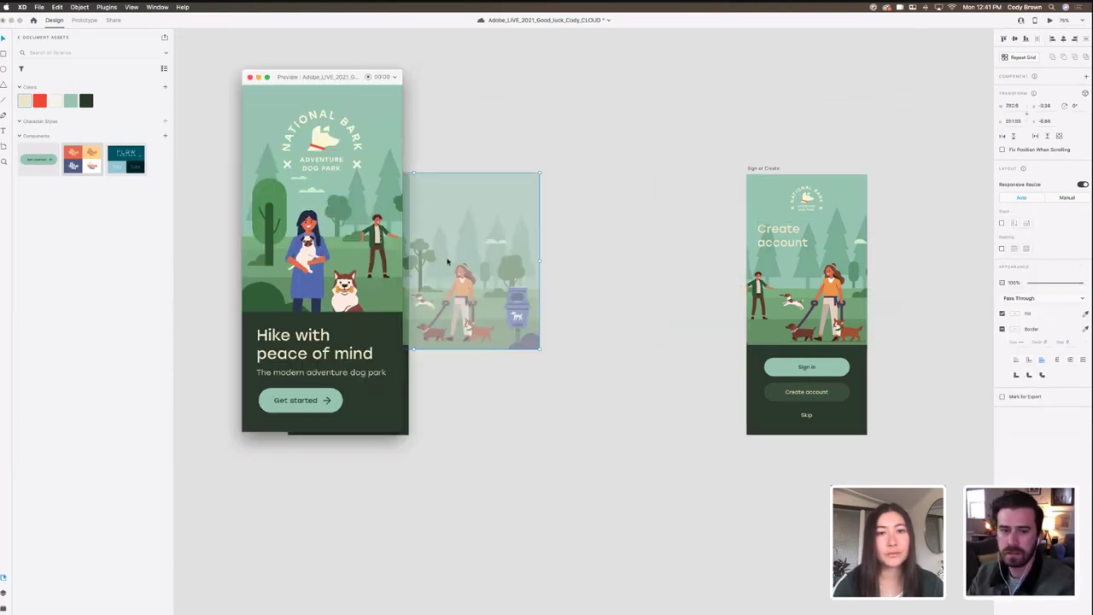
left_click(322, 402)
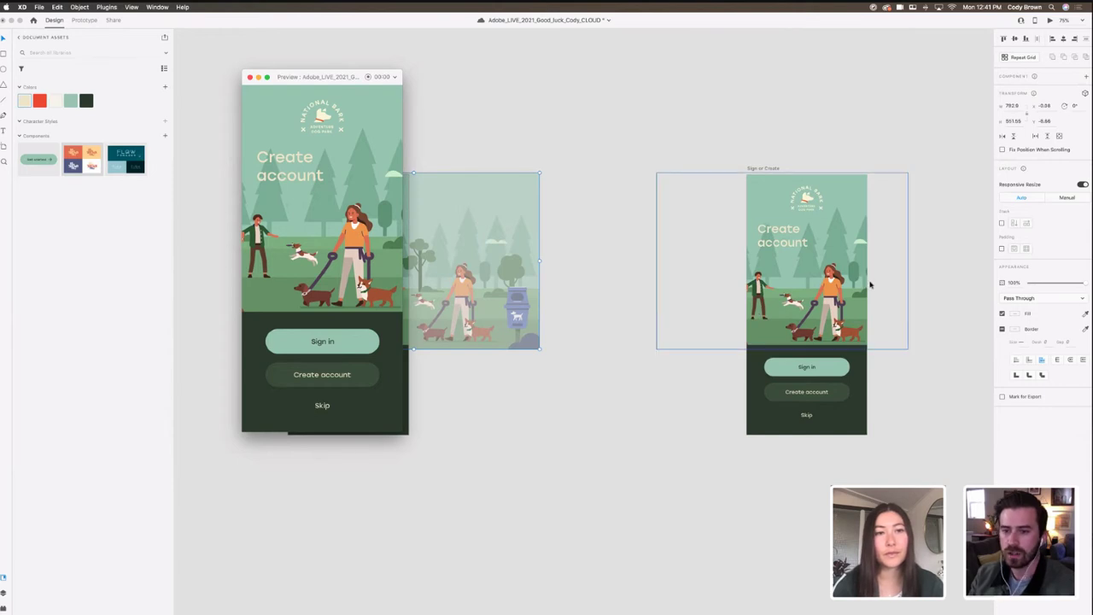
Step: Change the Sign or Create heading to "Hi there," with the person's first name on the second line, and close the preview
double_click(786, 233)
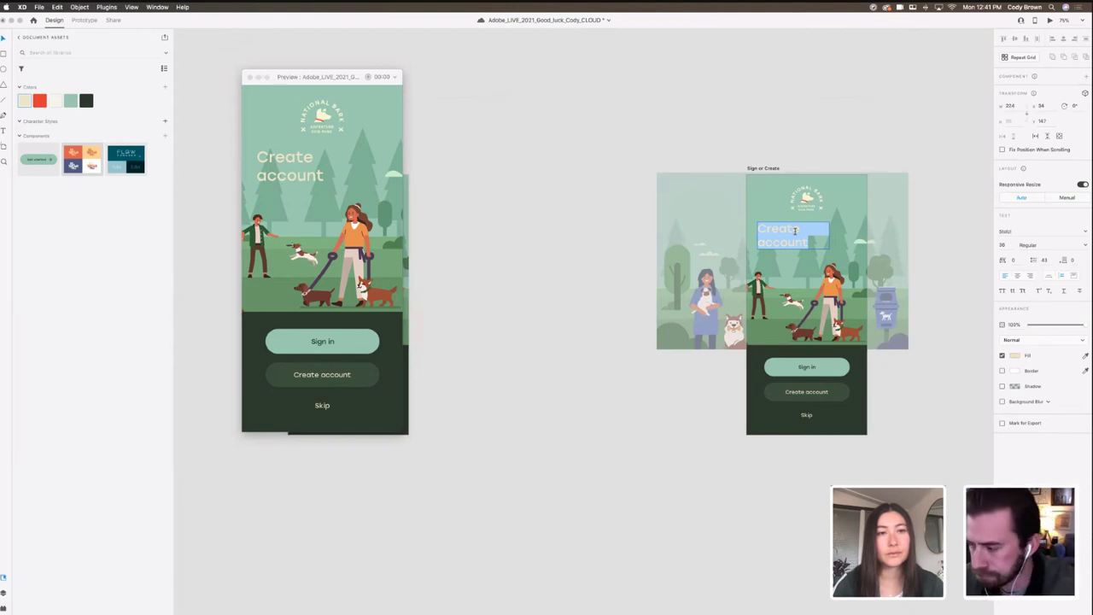
type("Hi there,")
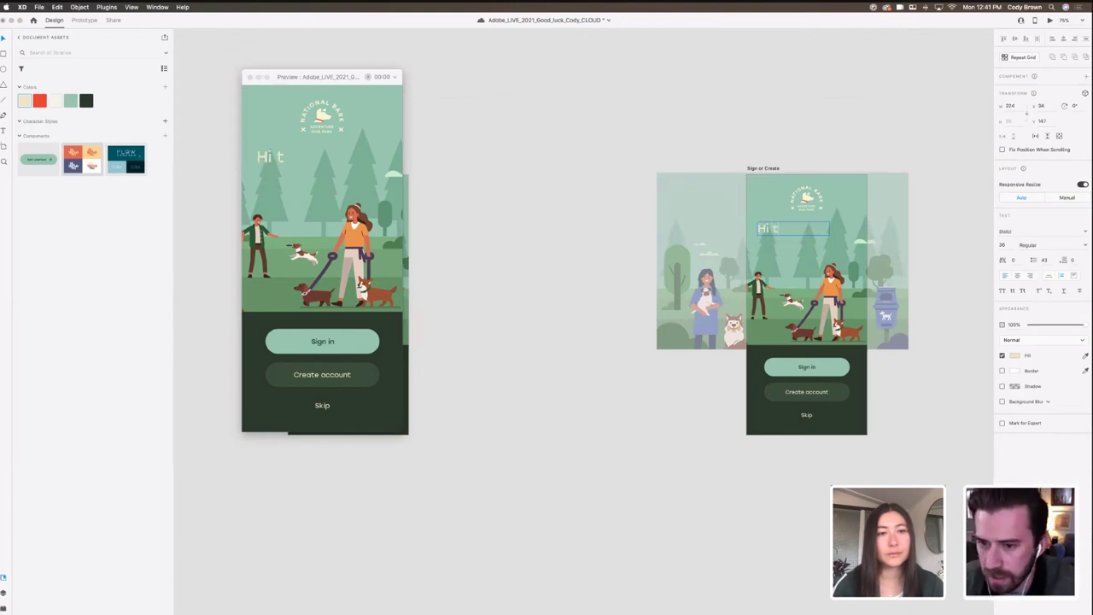
key("Return")
type("Cody")
key("BackSpace")
key("BackSpace")
key("BackSpace")
type("ody")
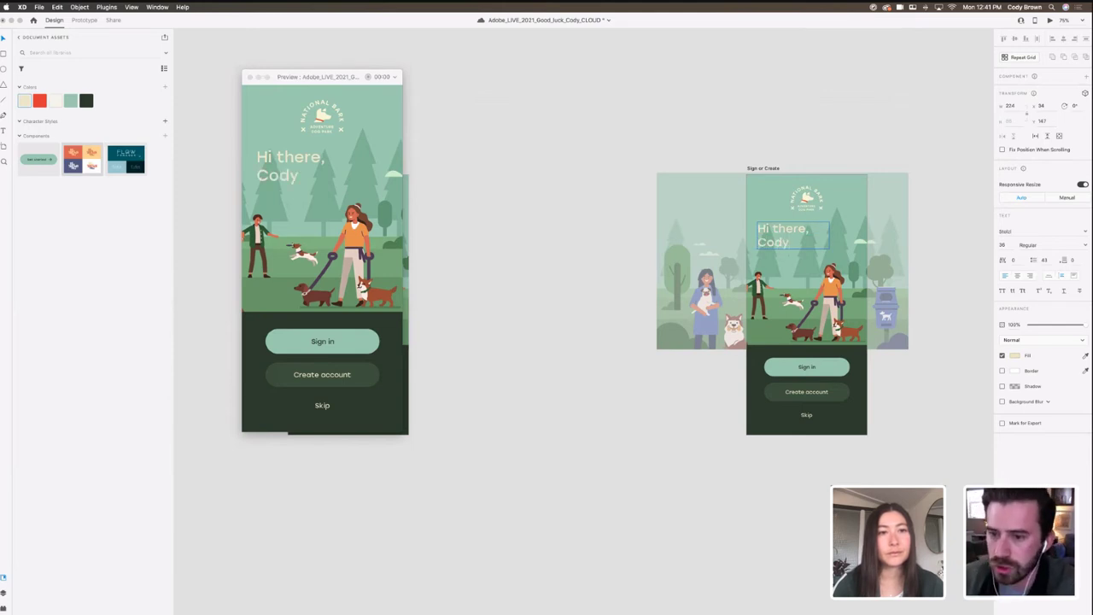
left_click(251, 78)
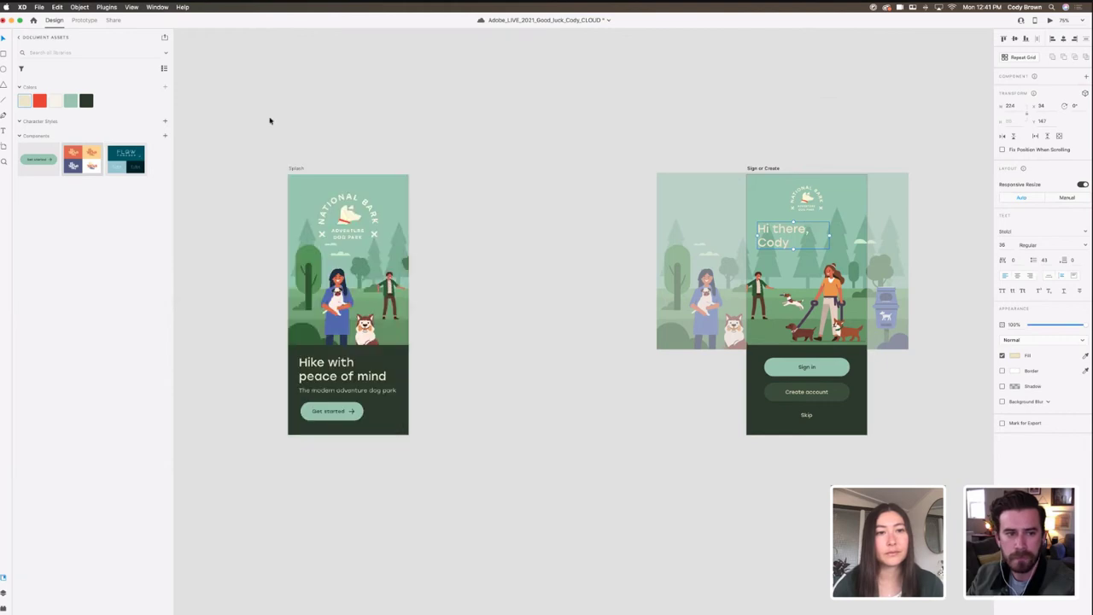
Step: Change the transparent heading copy on the Splash artboard to the same two-line "Hi there," greeting with the first name
left_click(333, 254)
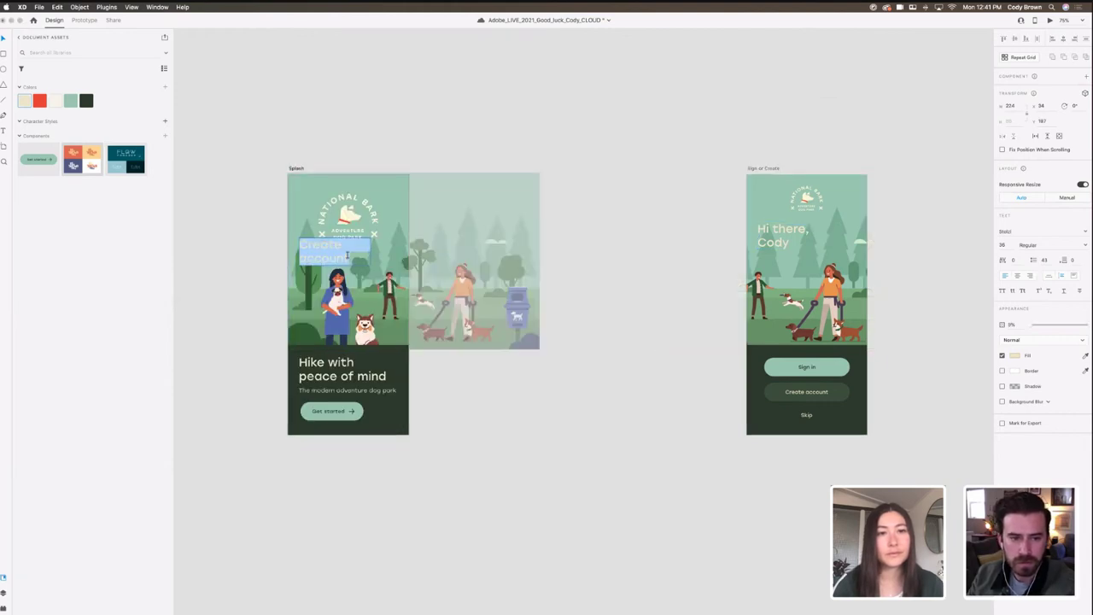
type("Hi")
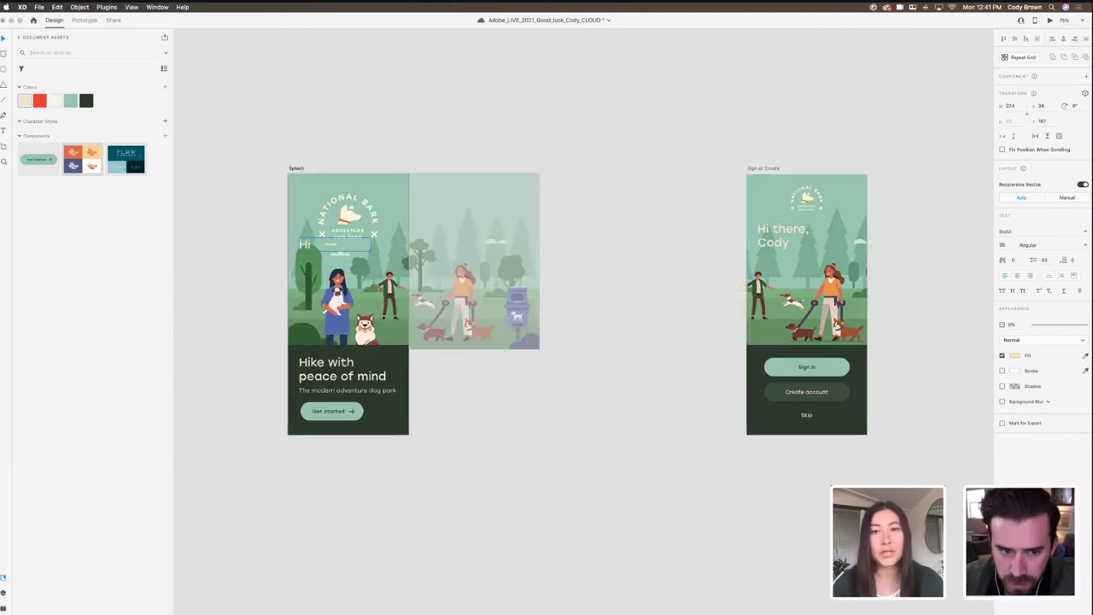
type(" there,")
key("Return")
type("Cody")
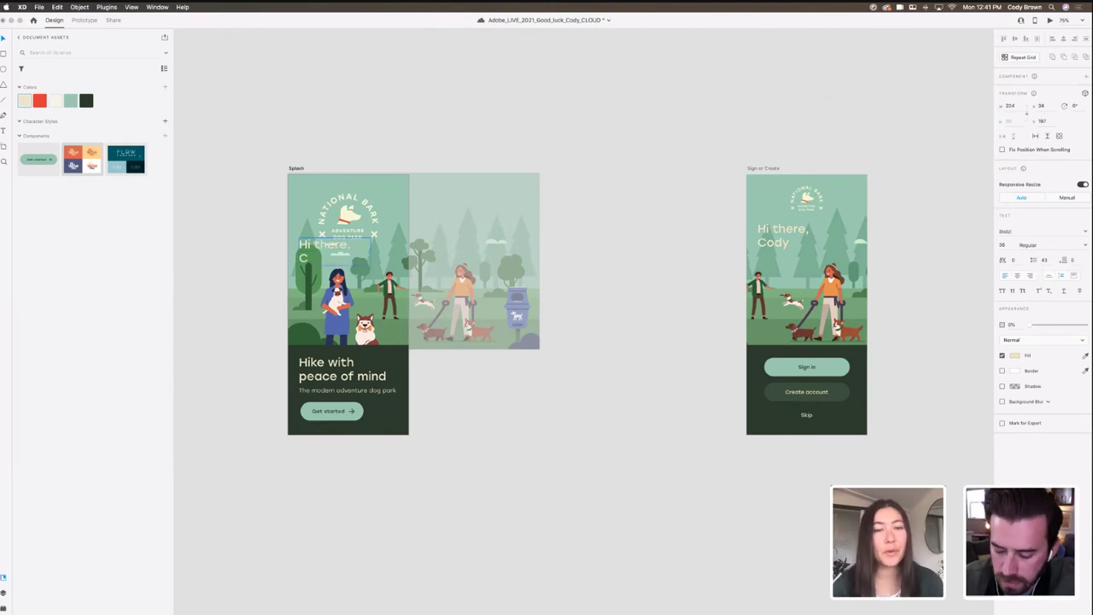
key("BackSpace")
key("BackSpace")
key("BackSpace")
type("ody")
left_click(310, 132)
Step: Preview the prototype from the Splash artboard, trigger Get started to check the greeting's transition, and close the preview
left_click(295, 168)
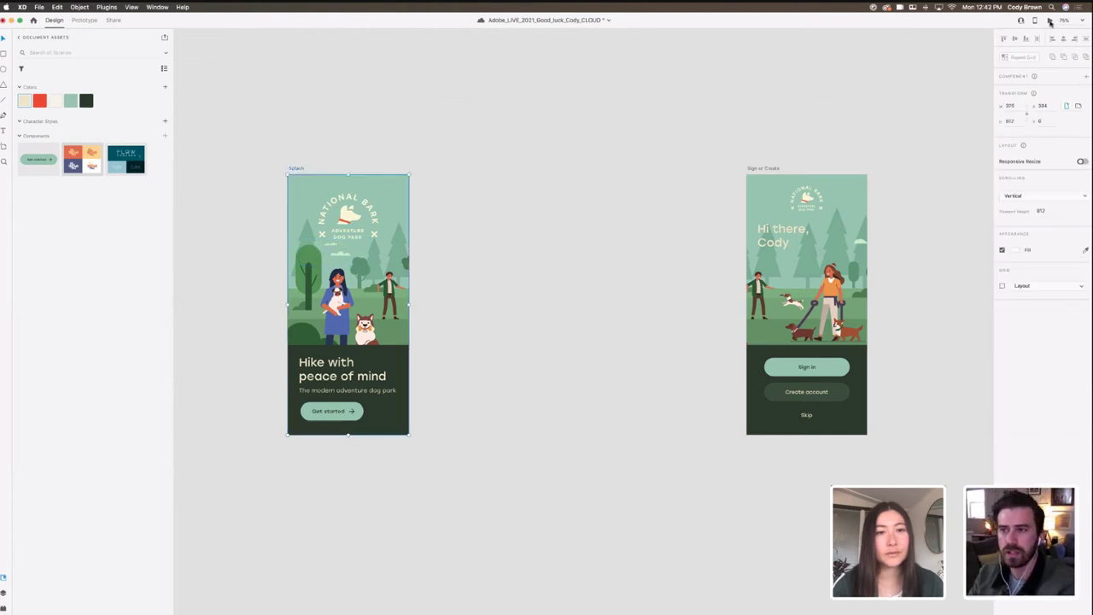
left_click(1050, 21)
left_click(318, 405)
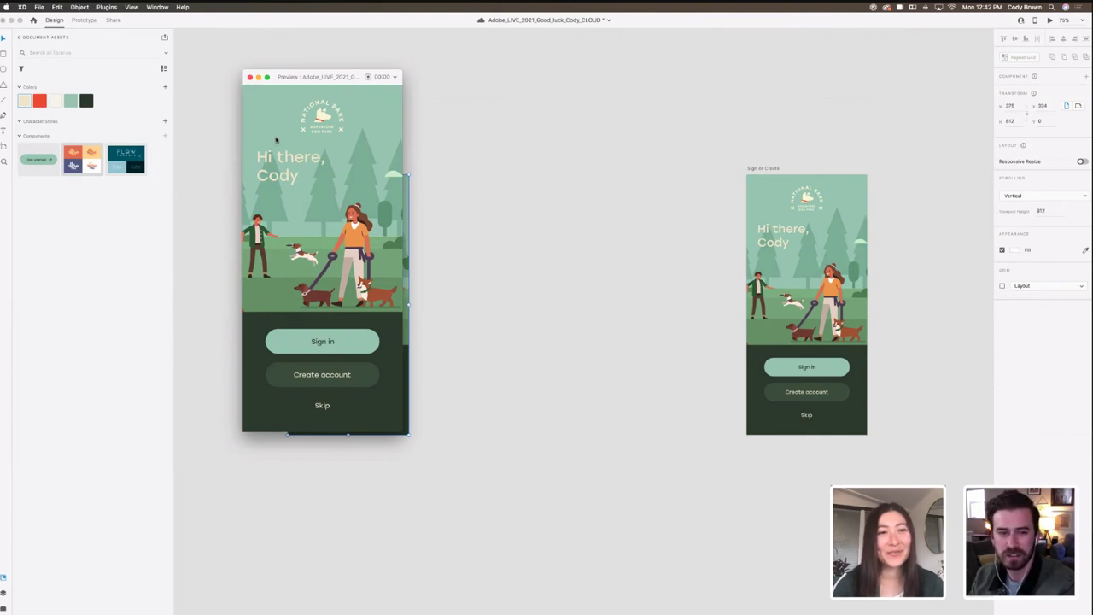
left_click(249, 77)
Step: Move the Sign or Create artboard closer to the Splash artboard and save the document
scroll(500, 141, "right", 1)
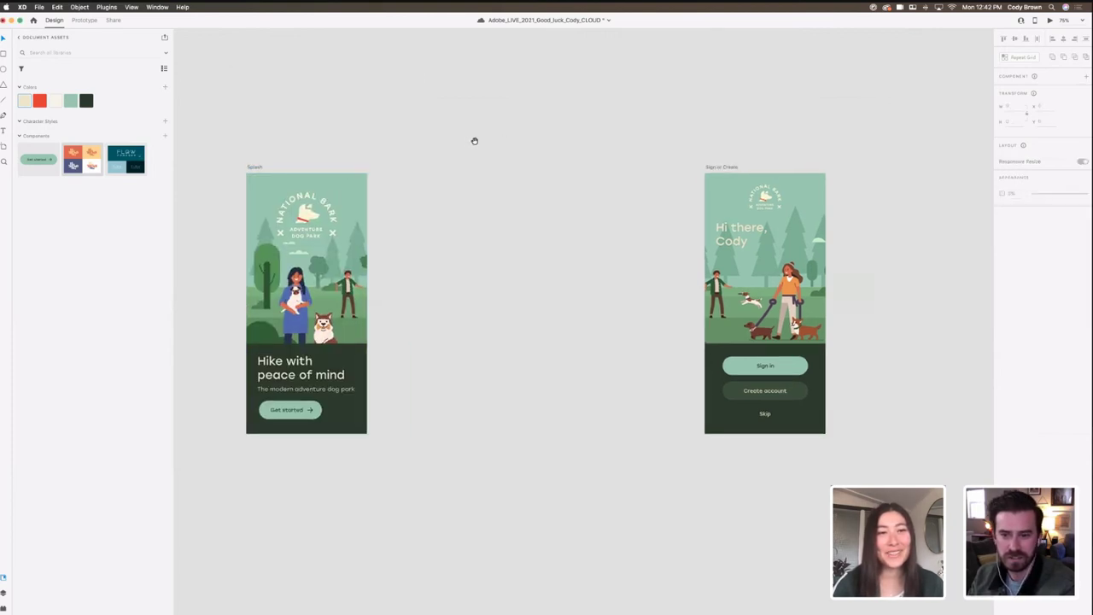
left_click_drag(725, 168, 557, 148)
left_click(447, 142)
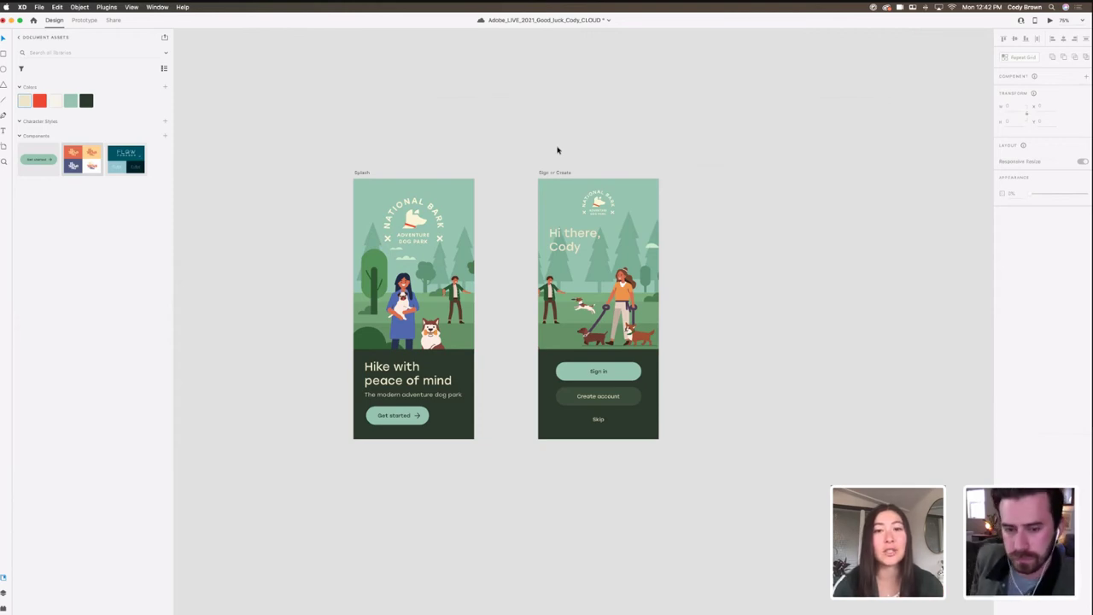
key("super+s")
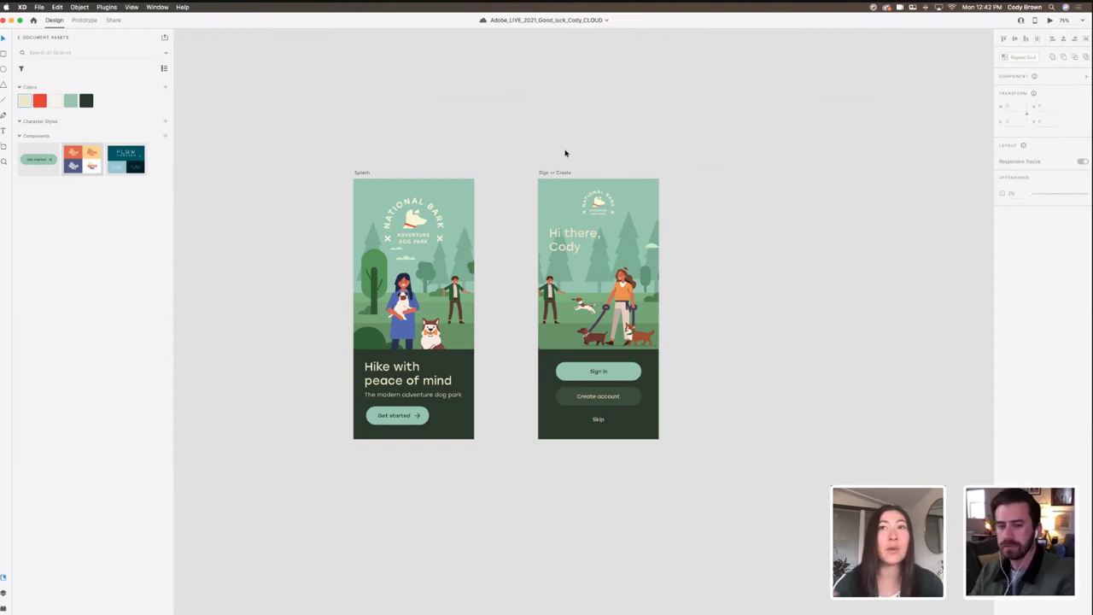
Step: Shift the Sign or Create artboard slightly further toward Splash, to about X 897
left_click(559, 174)
left_click_drag(559, 174, 556, 174)
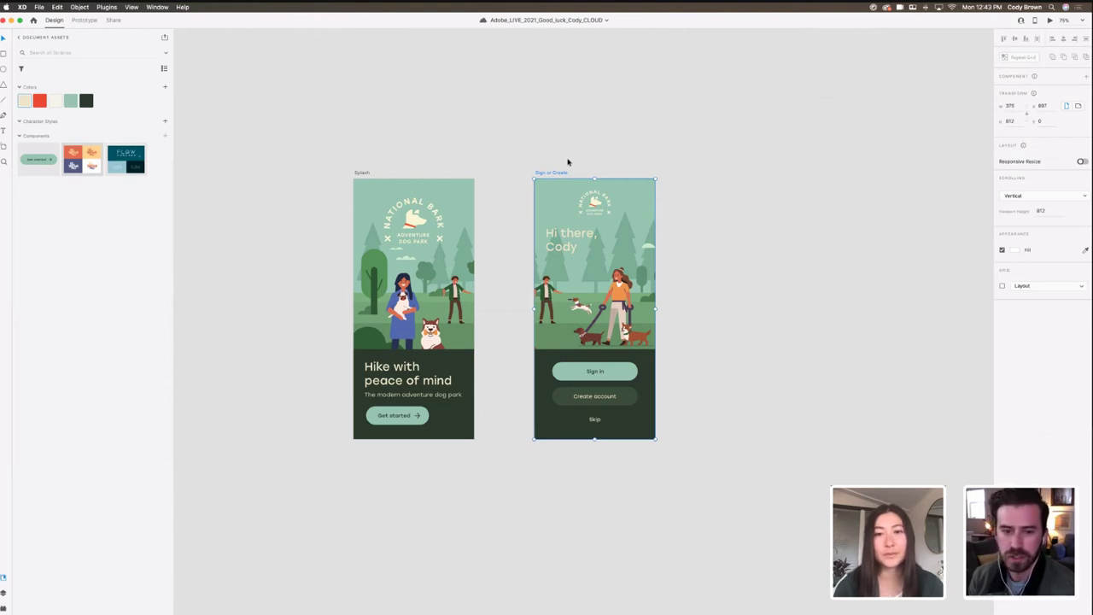
left_click(623, 162)
left_click_drag(625, 161, 556, 166)
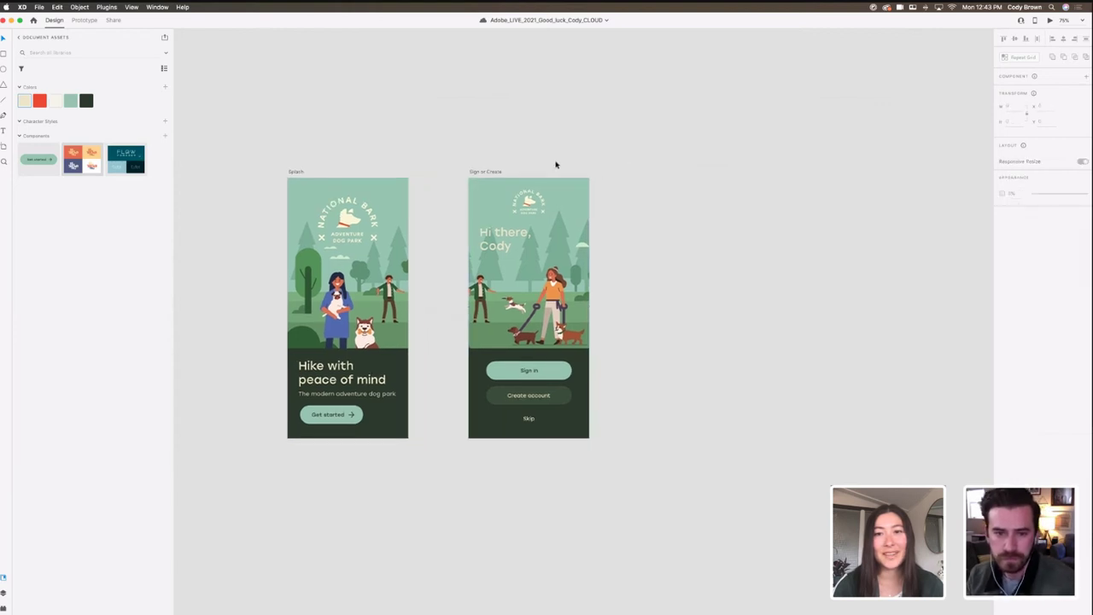
scroll(565, 145, "right", 2)
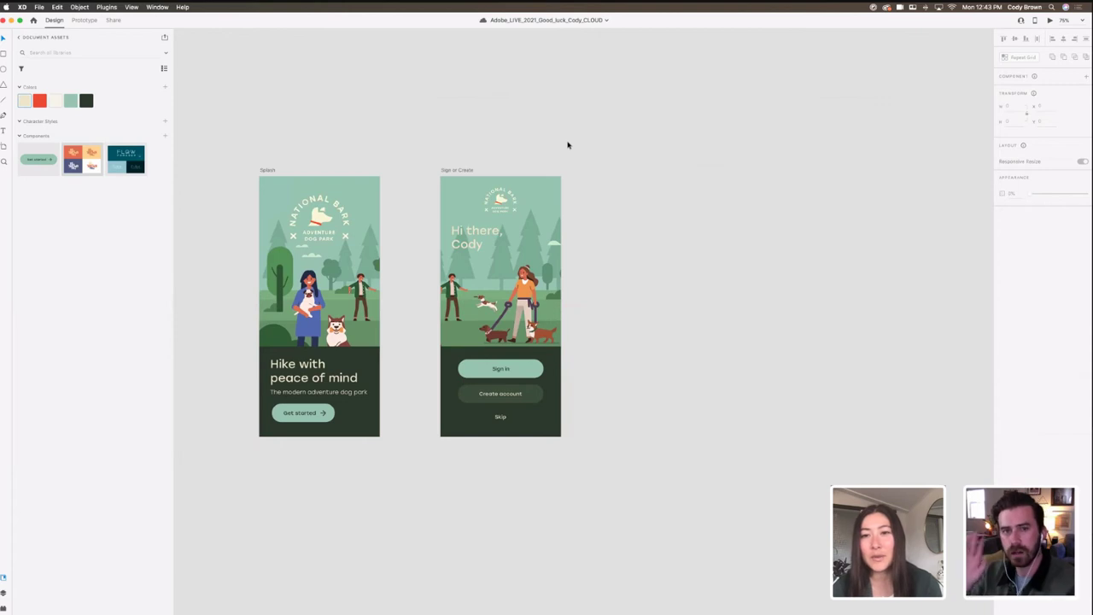
scroll(560, 147, "right", 1)
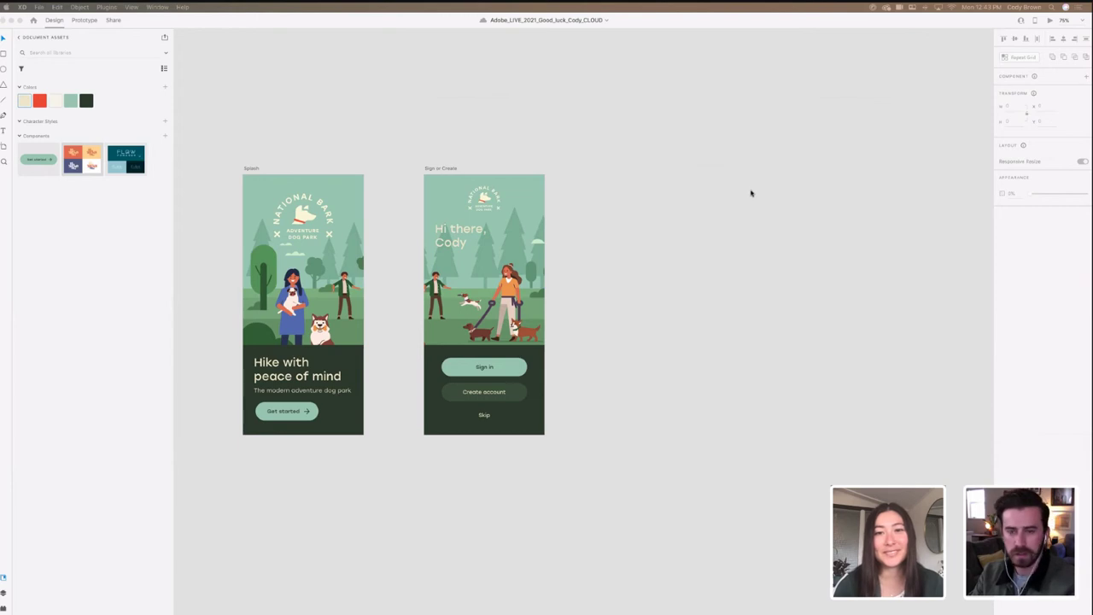
left_click_drag(496, 144, 478, 143)
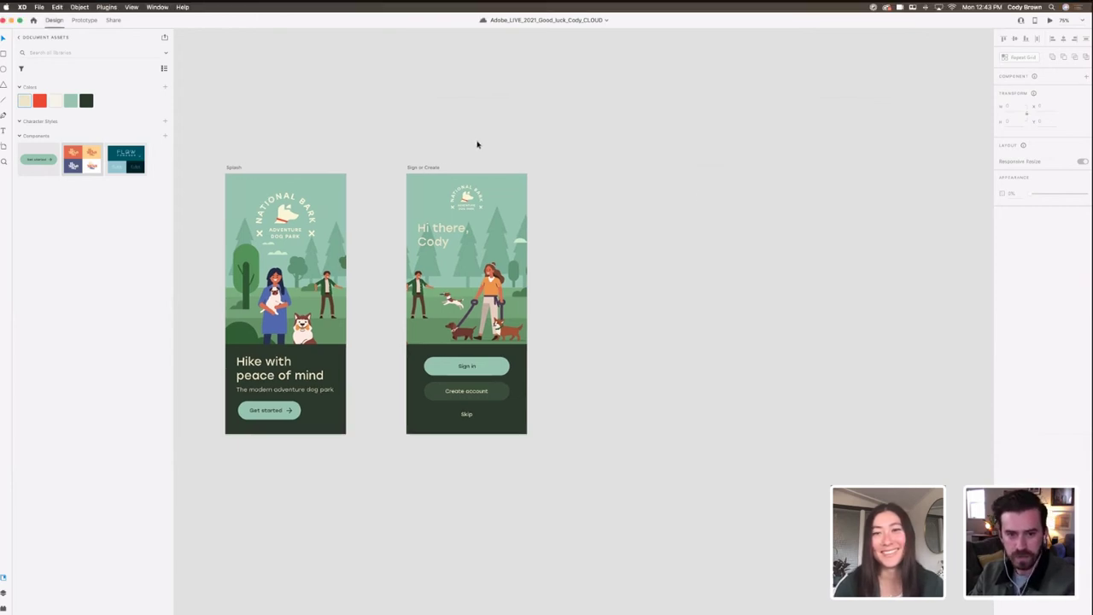
left_click(427, 169)
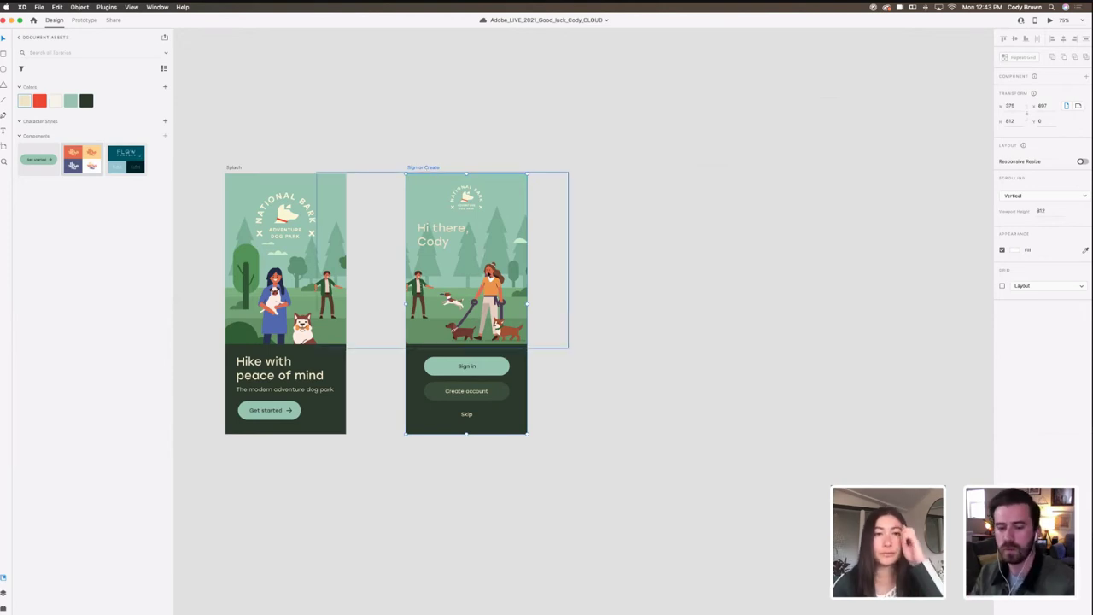
left_click(483, 396)
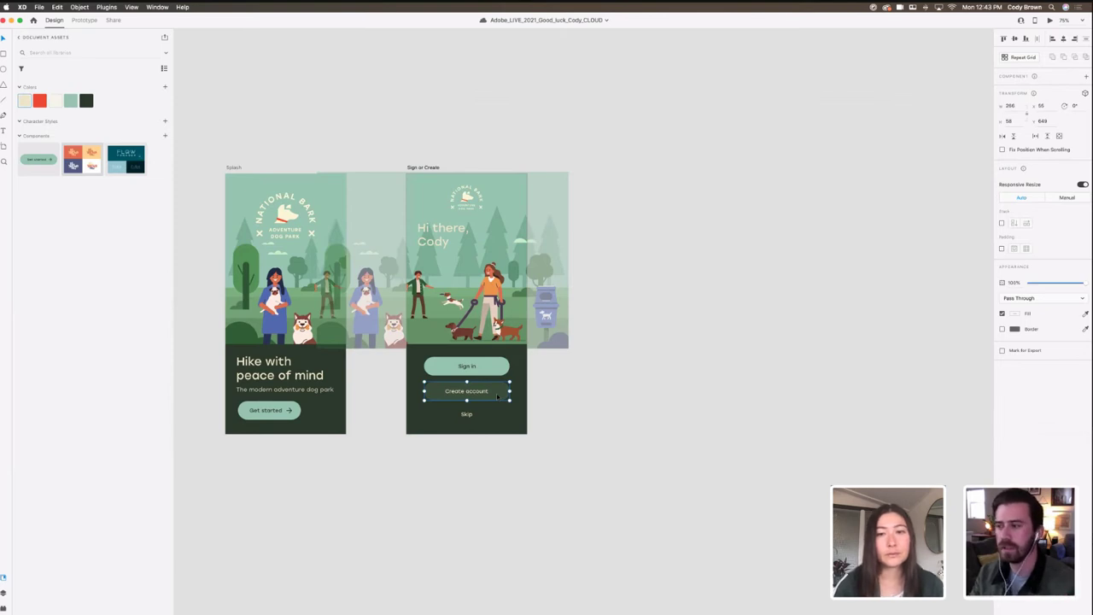
left_click(645, 422)
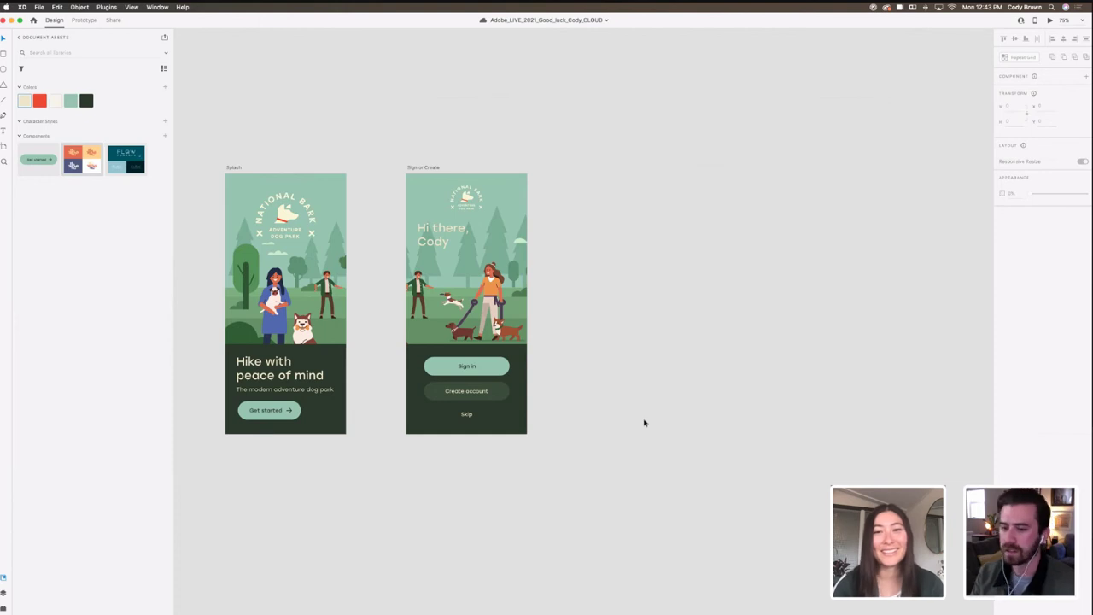
Step: Duplicate the Sign or Create artboard beside the original, with the same gap as between the existing artboards, and save the document
left_click(427, 169)
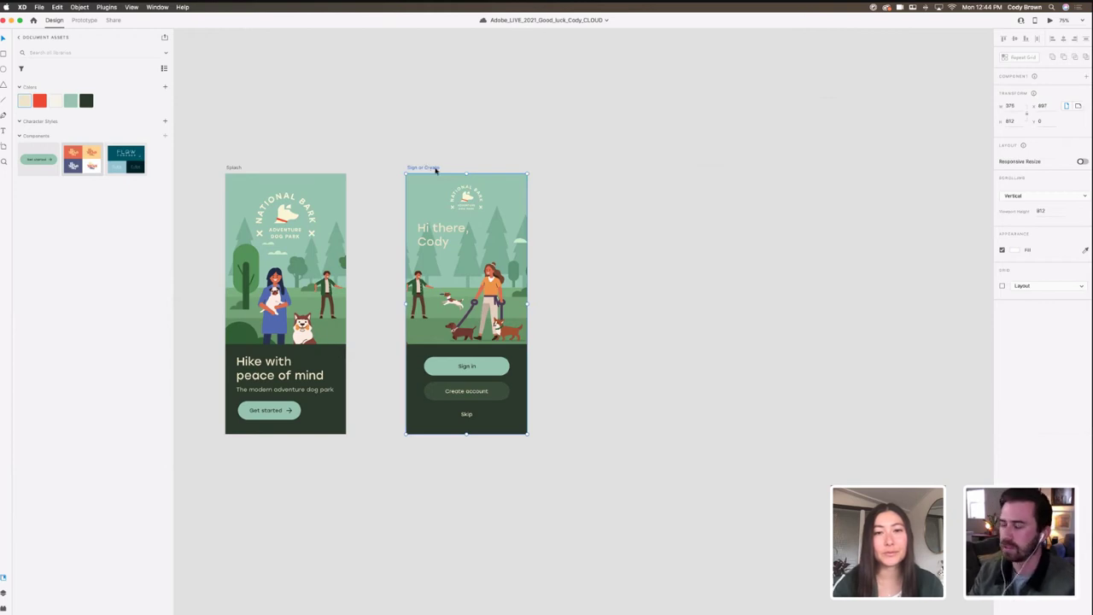
left_click(439, 157)
left_click(423, 168)
left_click_drag(419, 168, 604, 164)
left_click(598, 139)
scroll(678, 137, "right", 1)
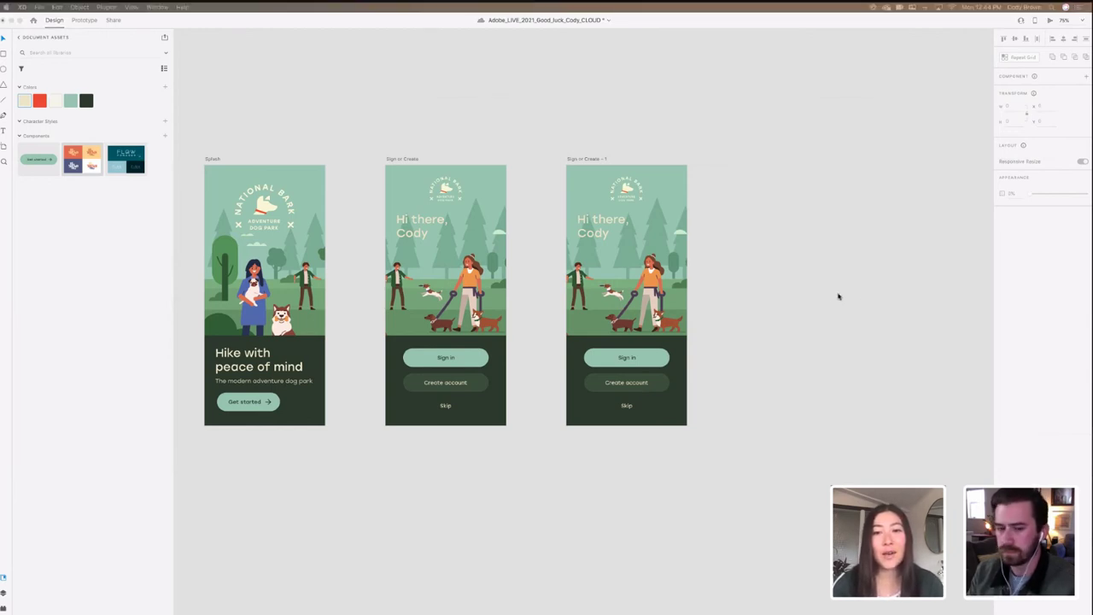
left_click(778, 284)
left_click_drag(776, 277, 754, 272)
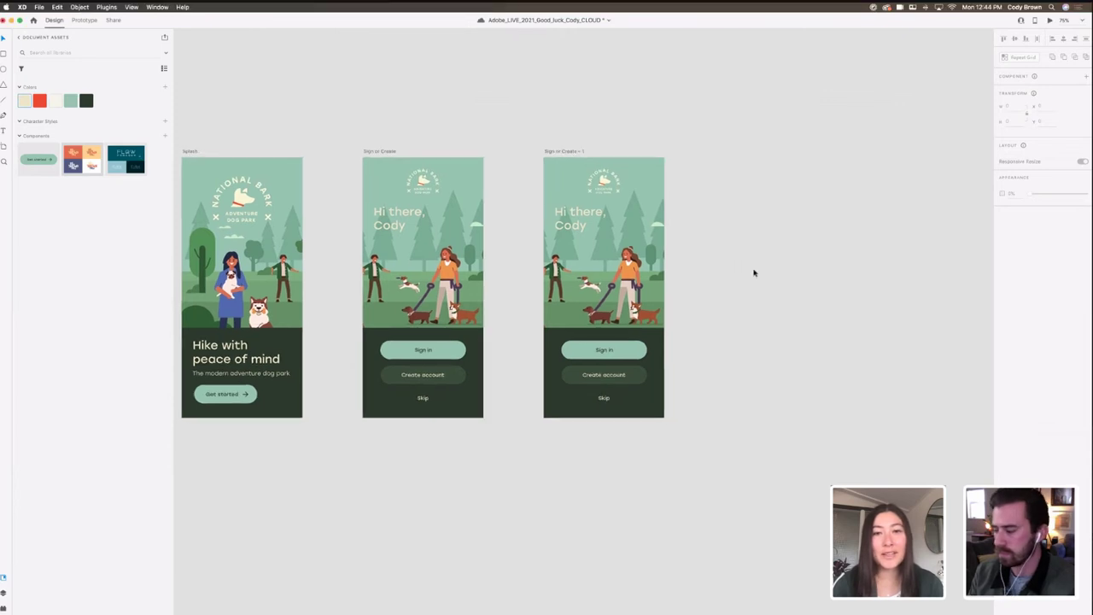
key("super+s")
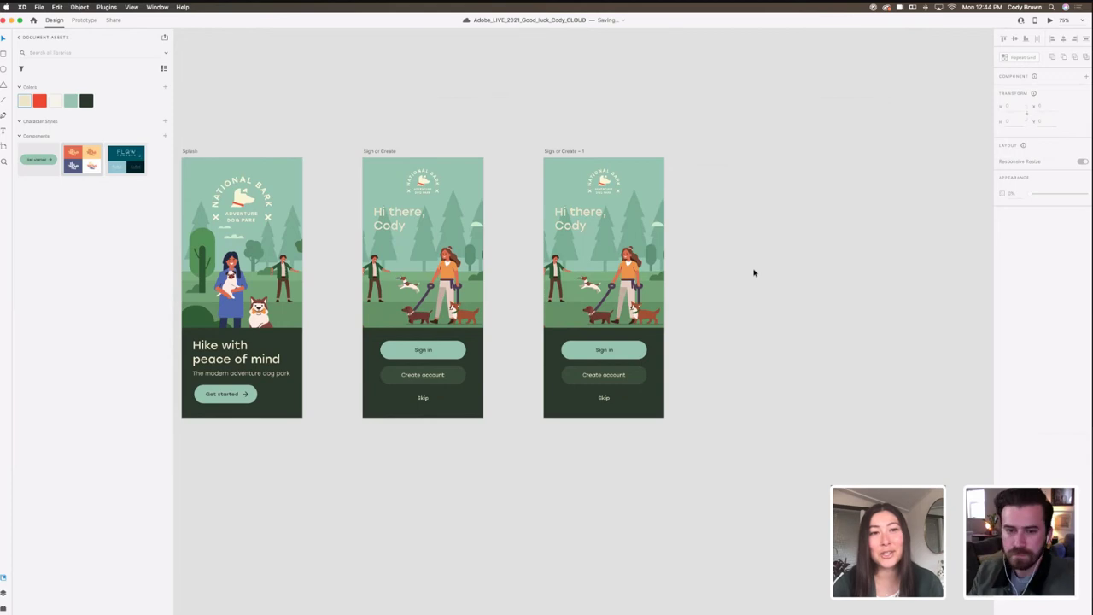
Step: Turn the duplicate artboard's Sign in button into an outline: remove its fill and add a border in the cream color sampled from the greeting
left_click_drag(754, 272, 731, 269)
key("super+equal")
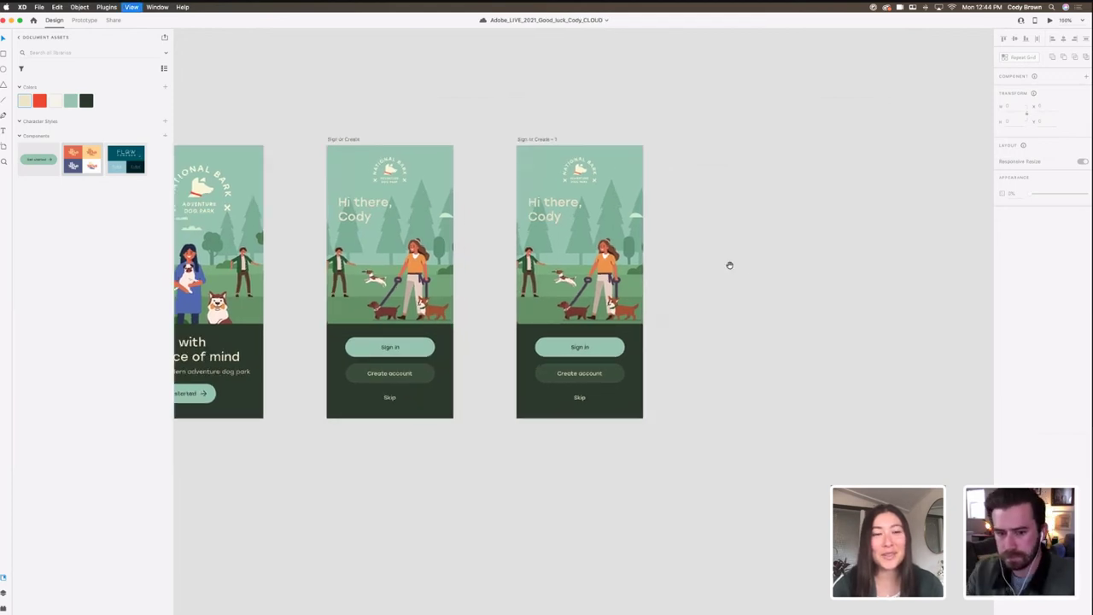
left_click(598, 351)
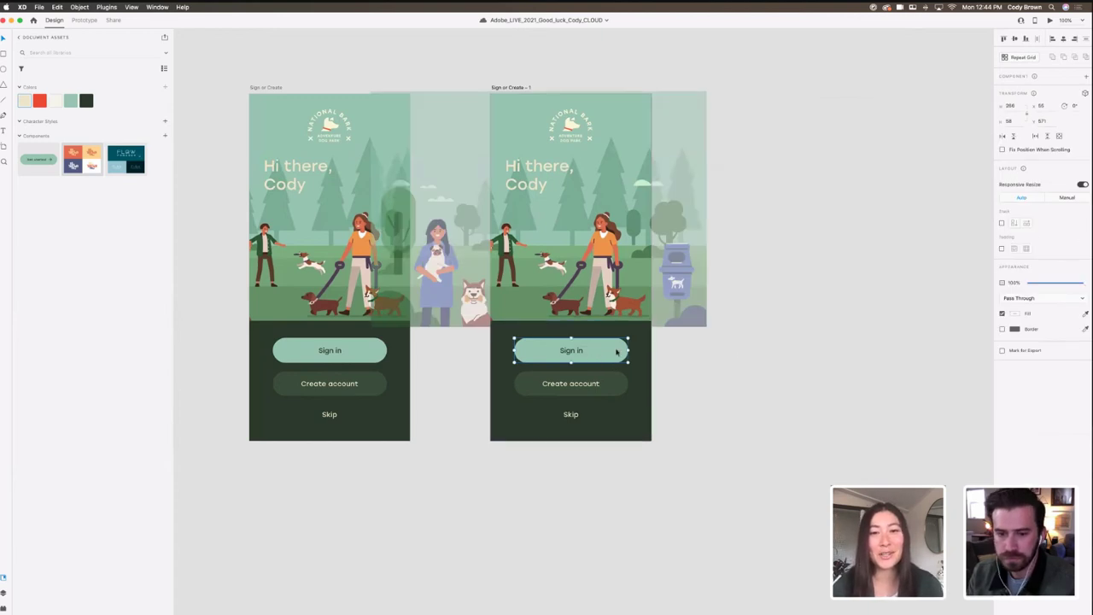
left_click(1003, 254)
left_click(1003, 268)
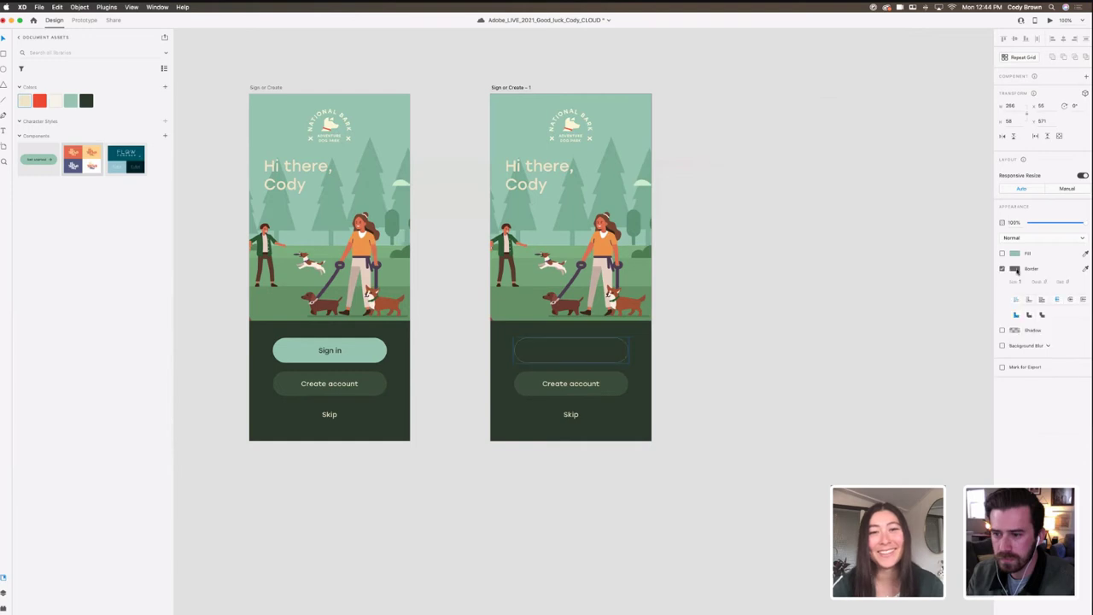
left_click(1015, 268)
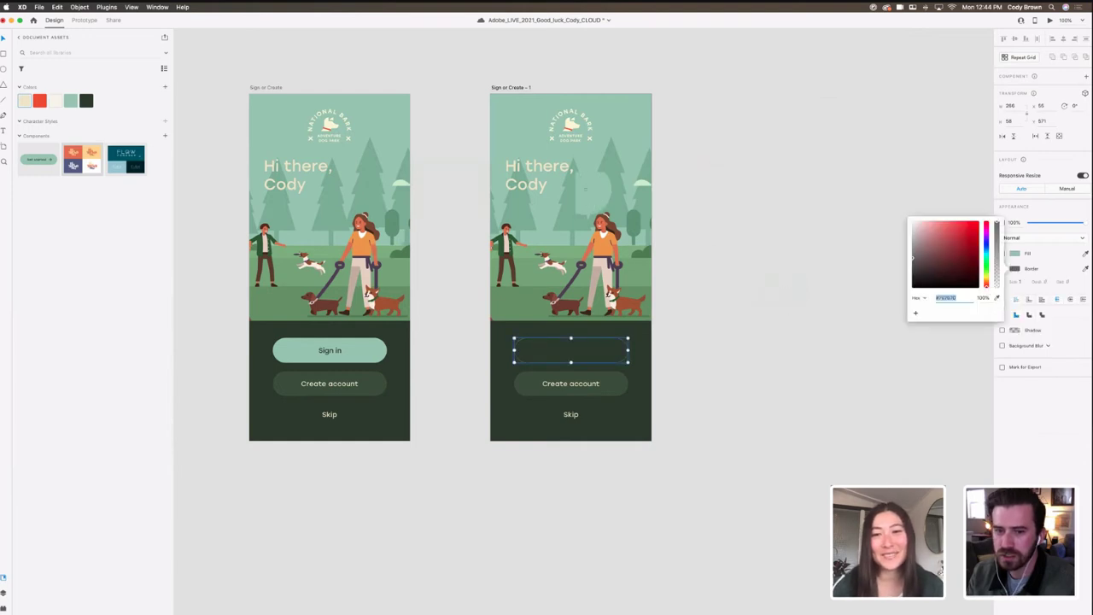
left_click(534, 181)
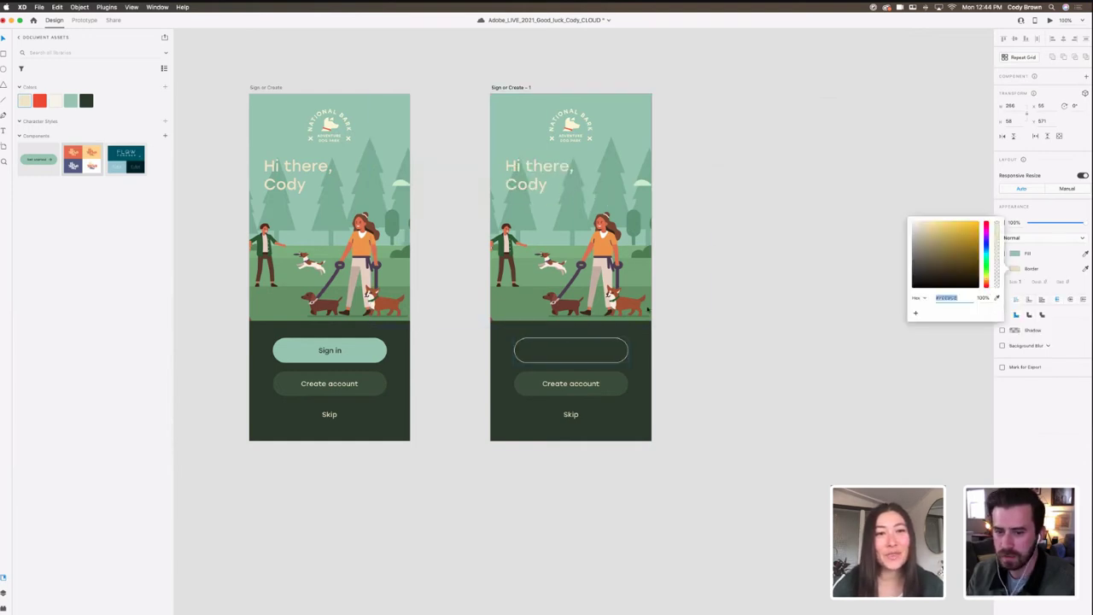
left_click(668, 336)
left_click(584, 353)
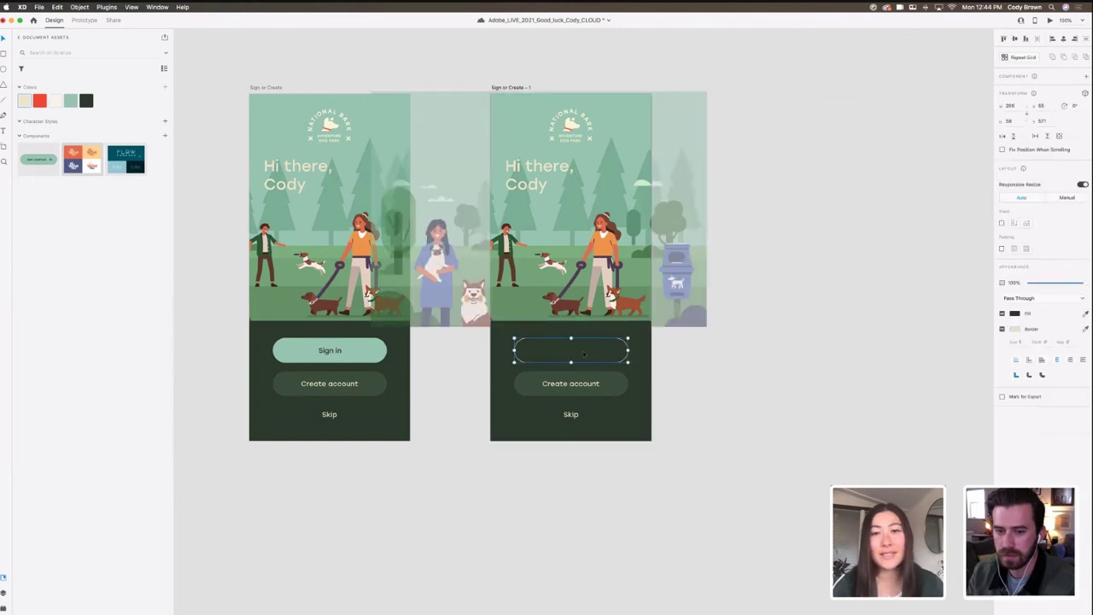
double_click(577, 354)
double_click(579, 354)
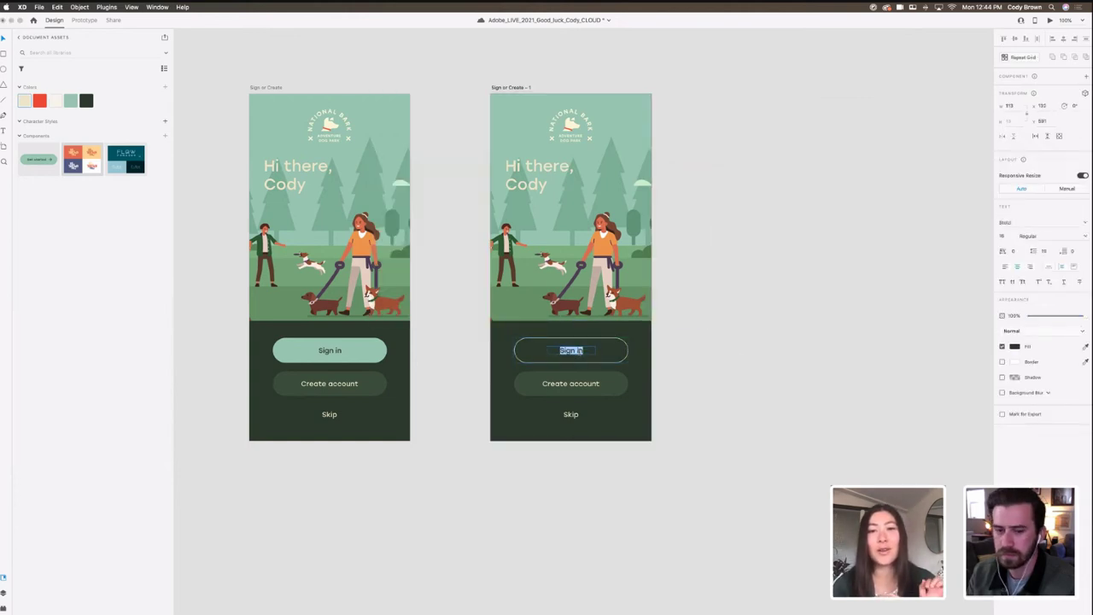
left_click(1015, 346)
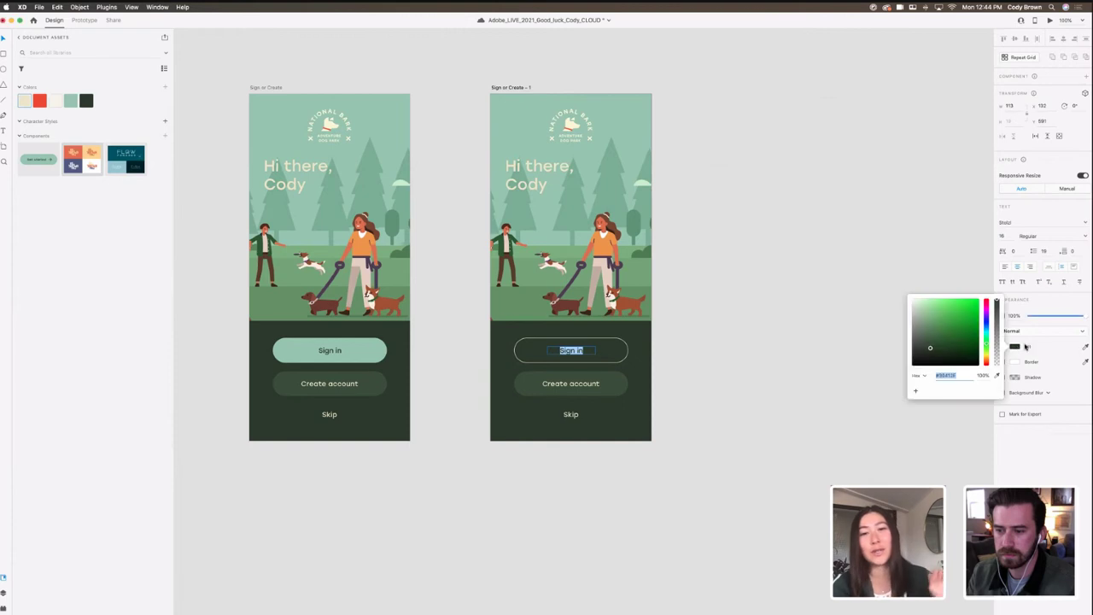
left_click(680, 358)
key("BackSpace")
Step: Save the outlined button's cream border color as a swatch and apply that swatch to the fill of its Sign in label
left_click(624, 345)
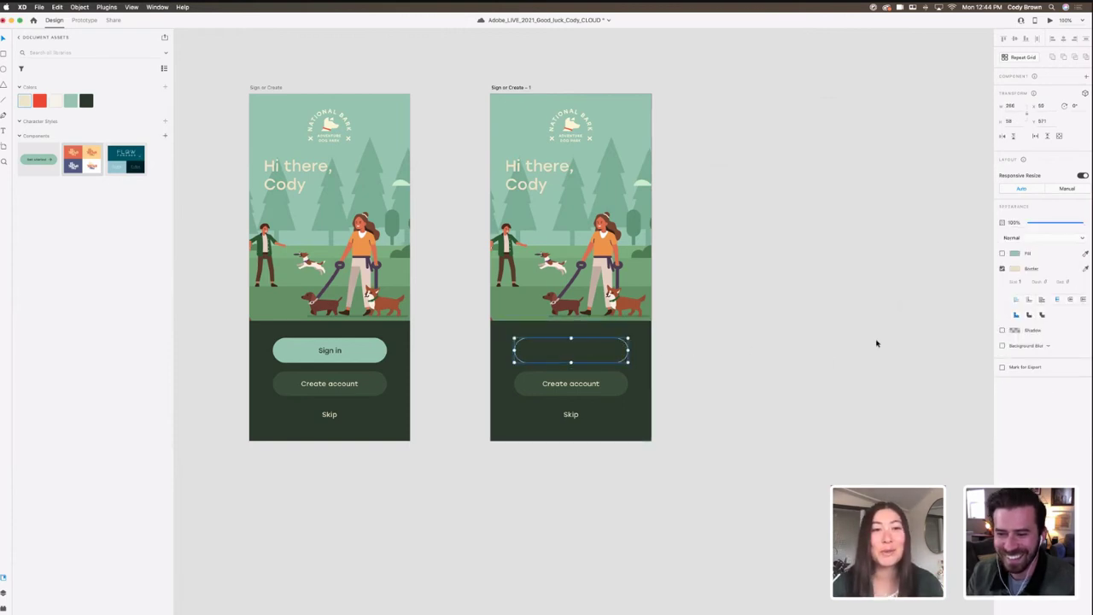
left_click(1015, 270)
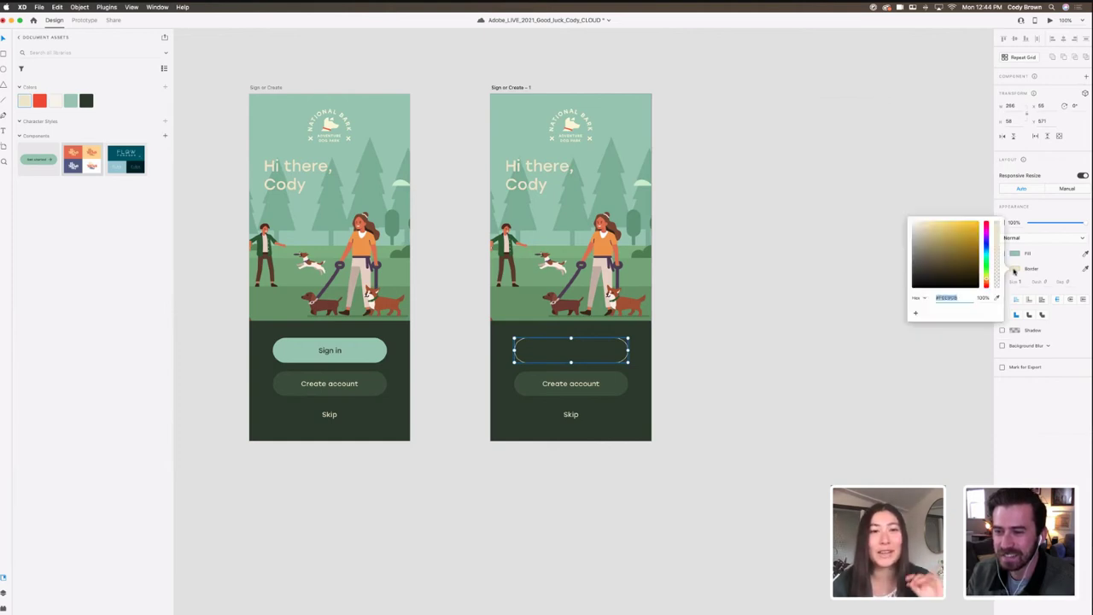
left_click(916, 313)
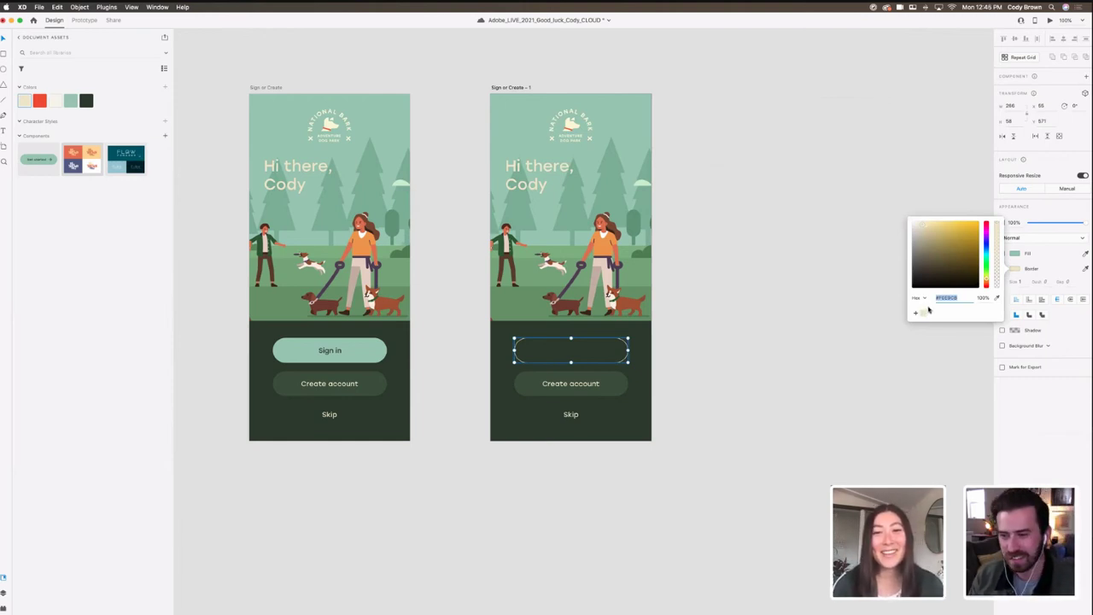
double_click(570, 350)
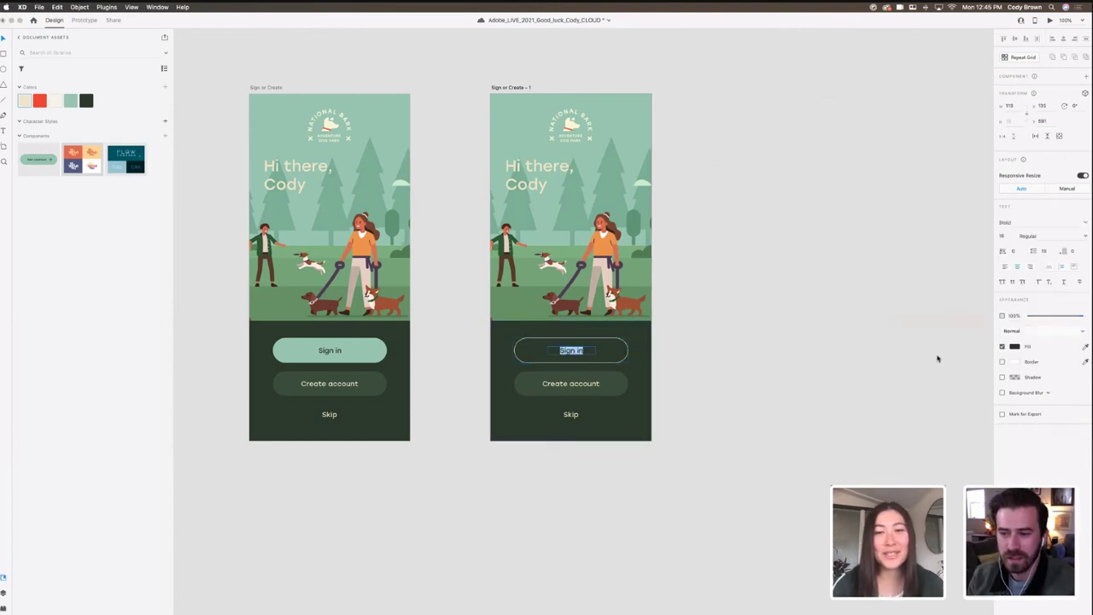
left_click(1015, 346)
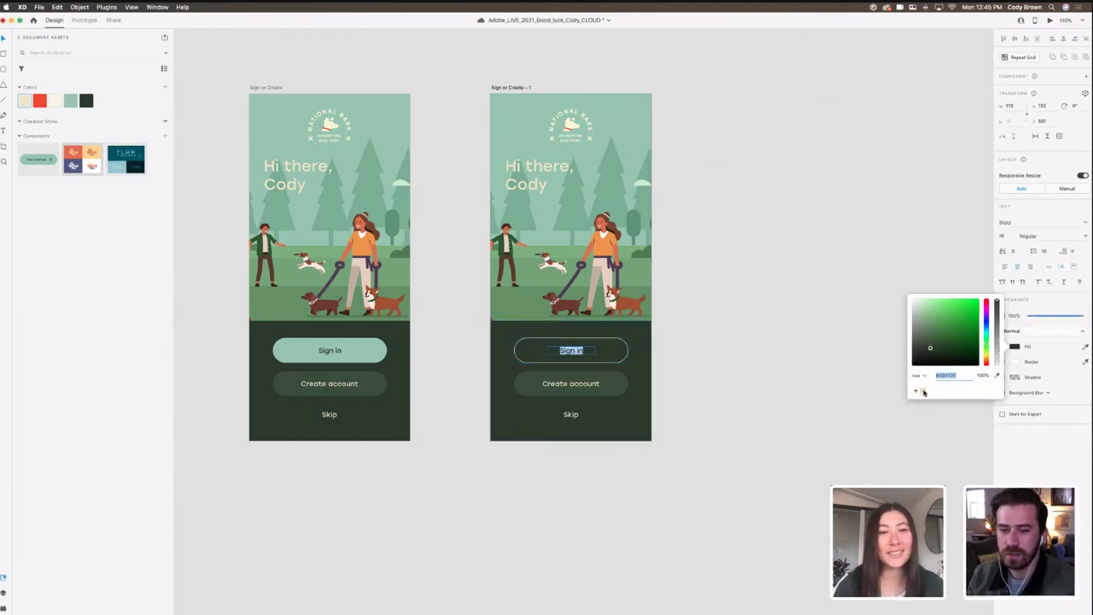
left_click(924, 392)
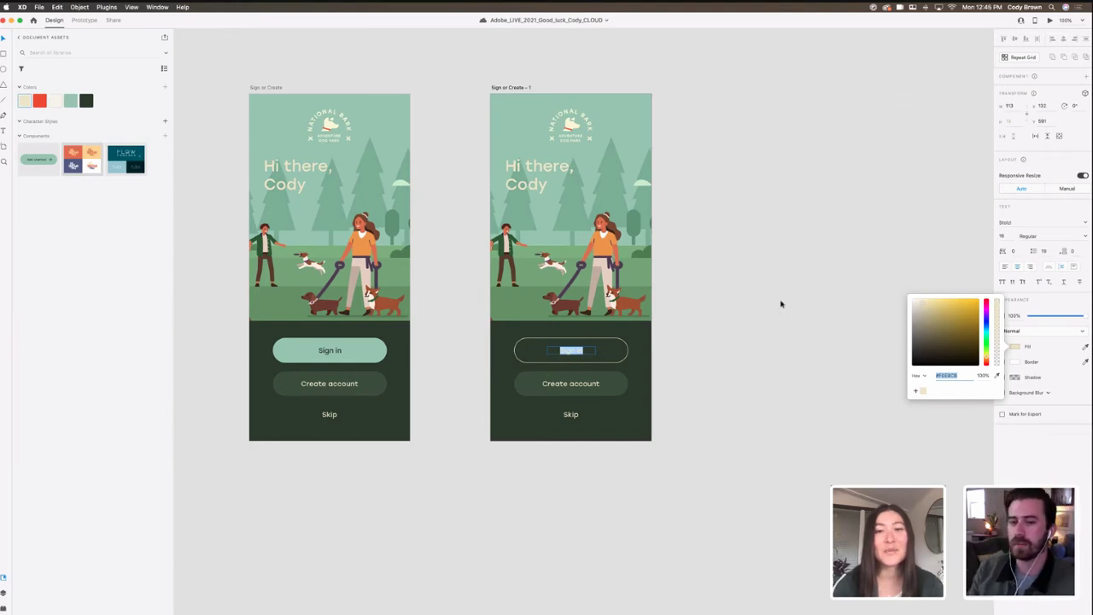
left_click(684, 266)
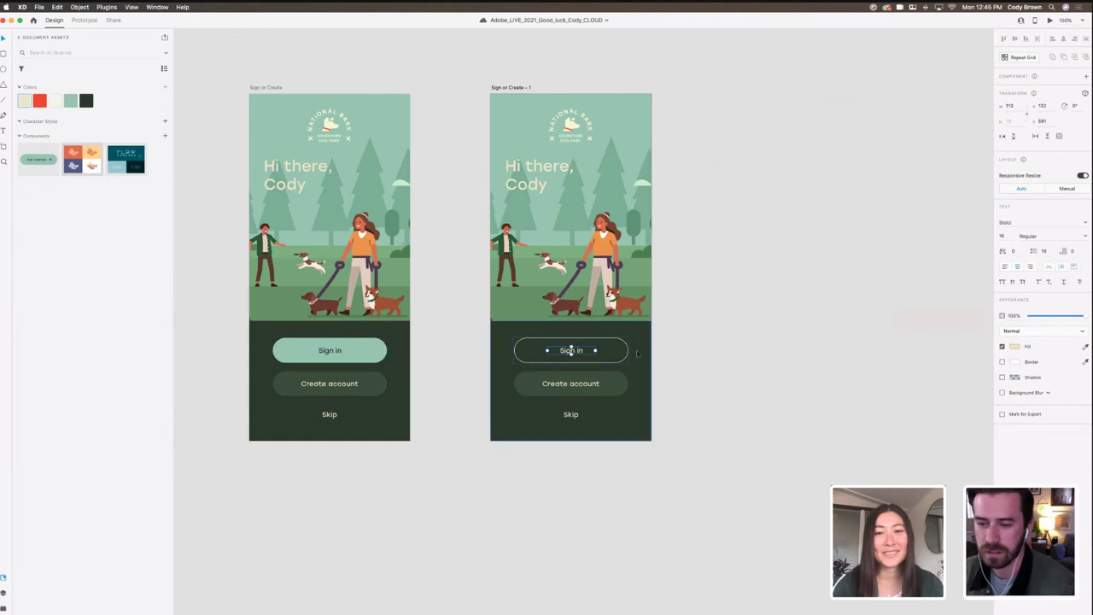
Step: Change the outlined button's label on the duplicate artboard to "Sign in with phone number"
left_click(675, 346)
left_click(589, 352)
double_click(589, 352)
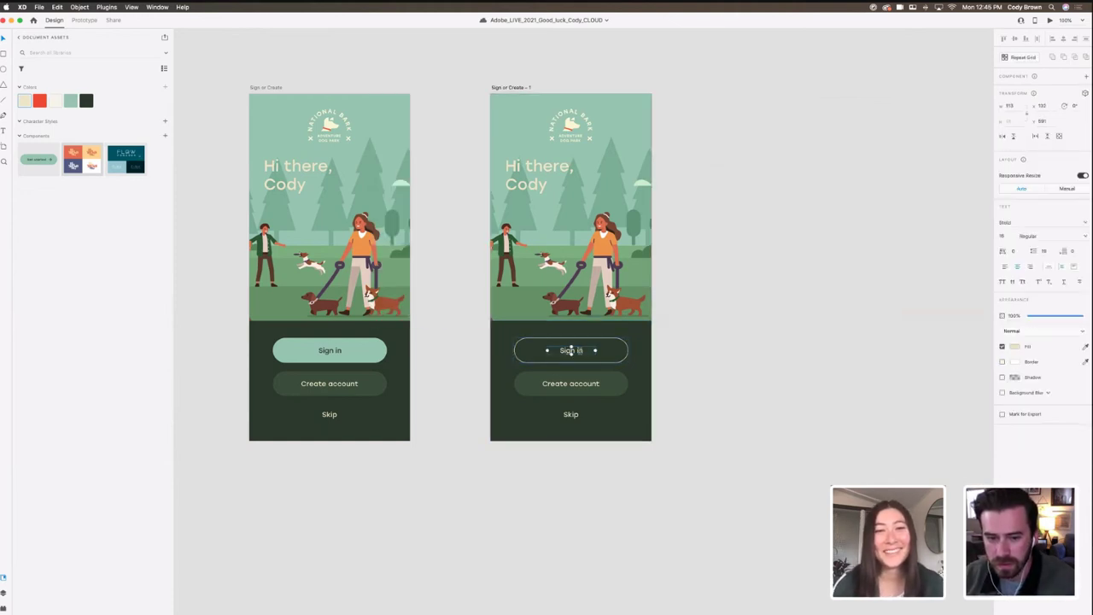
scroll(764, 359, "left", 2)
scroll(767, 360, "left", 1)
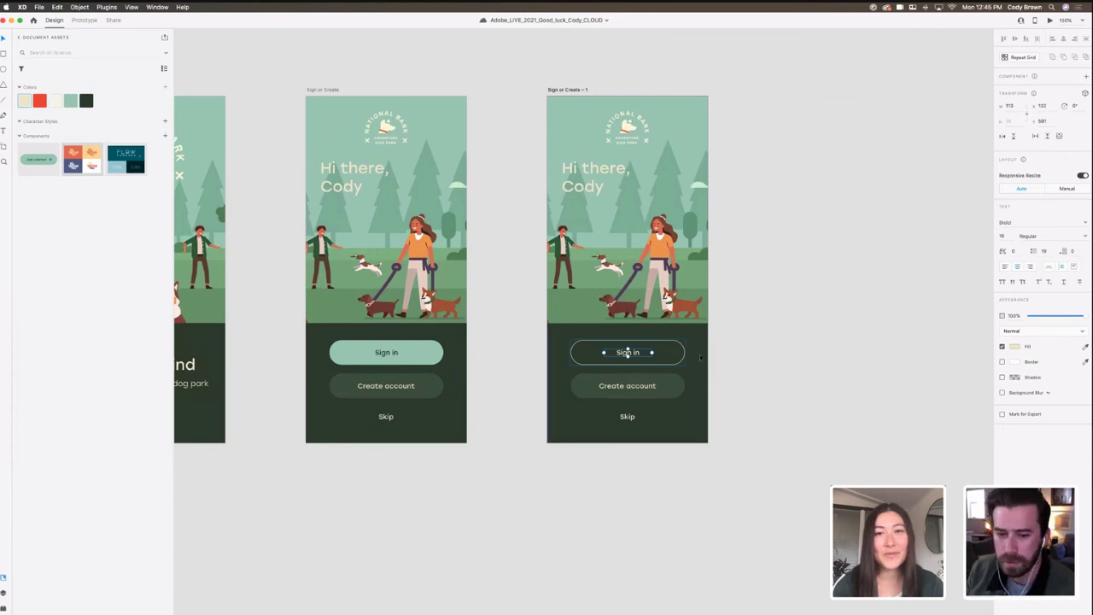
double_click(642, 353)
left_click(642, 352)
type("w")
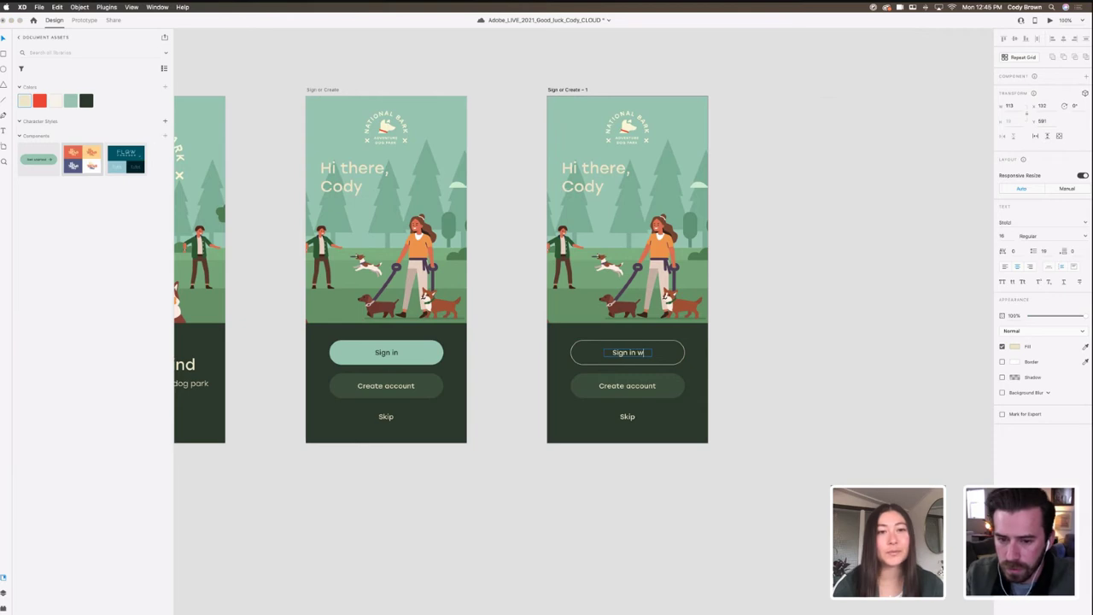
type("ith ph")
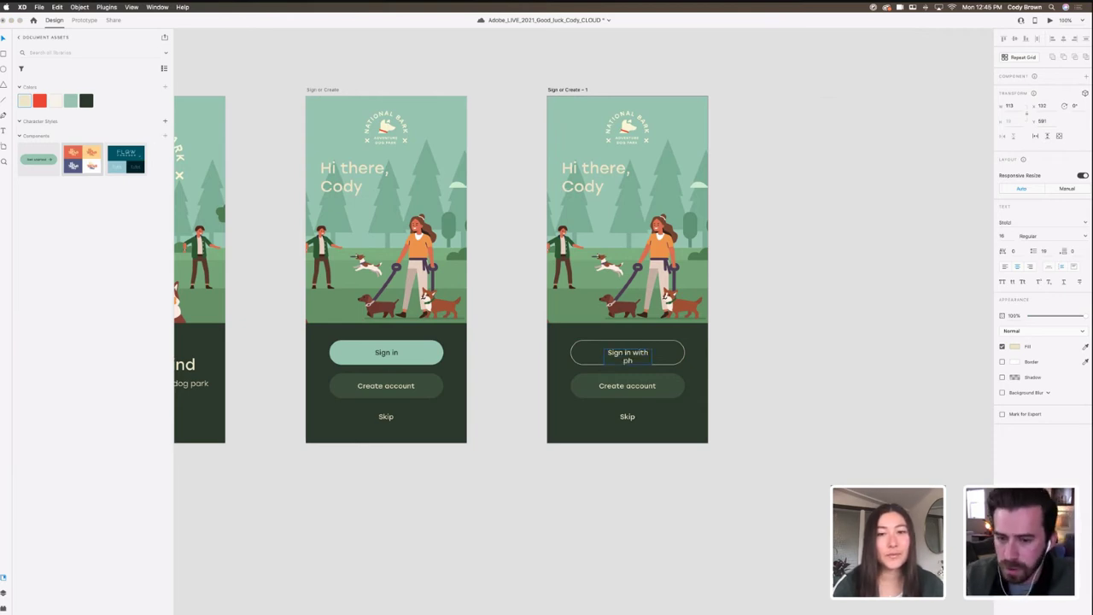
type("one number")
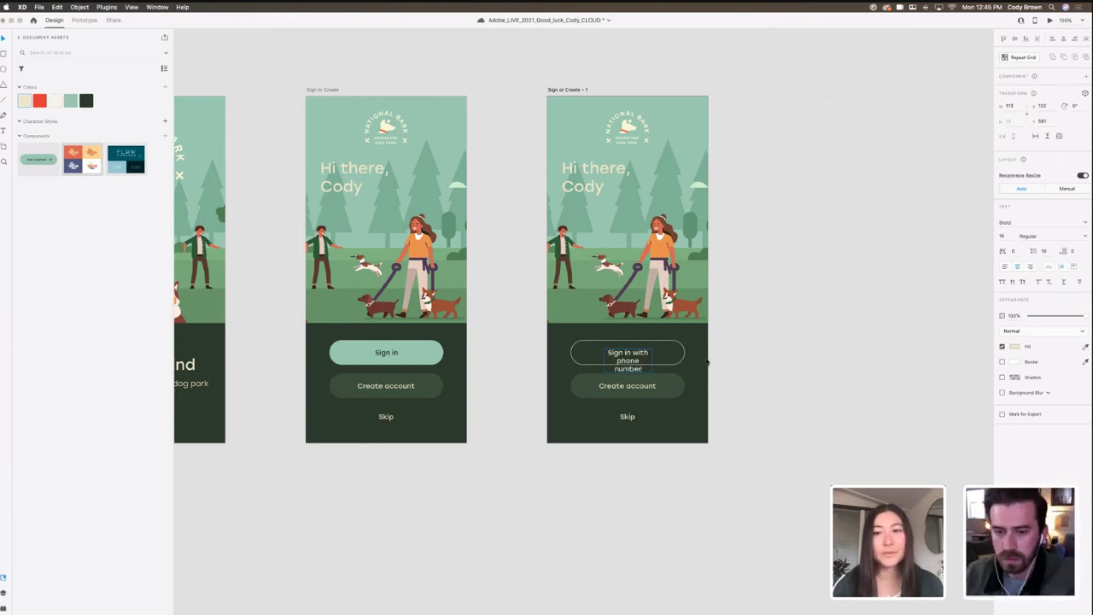
Step: Widen the phone number label's text box to 236, centered in the button, so the text fits on one line
key("Escape")
mouse_move(652, 360)
left_mouse_down()
mouse_move(704, 353)
mouse_move(669, 356)
left_mouse_up()
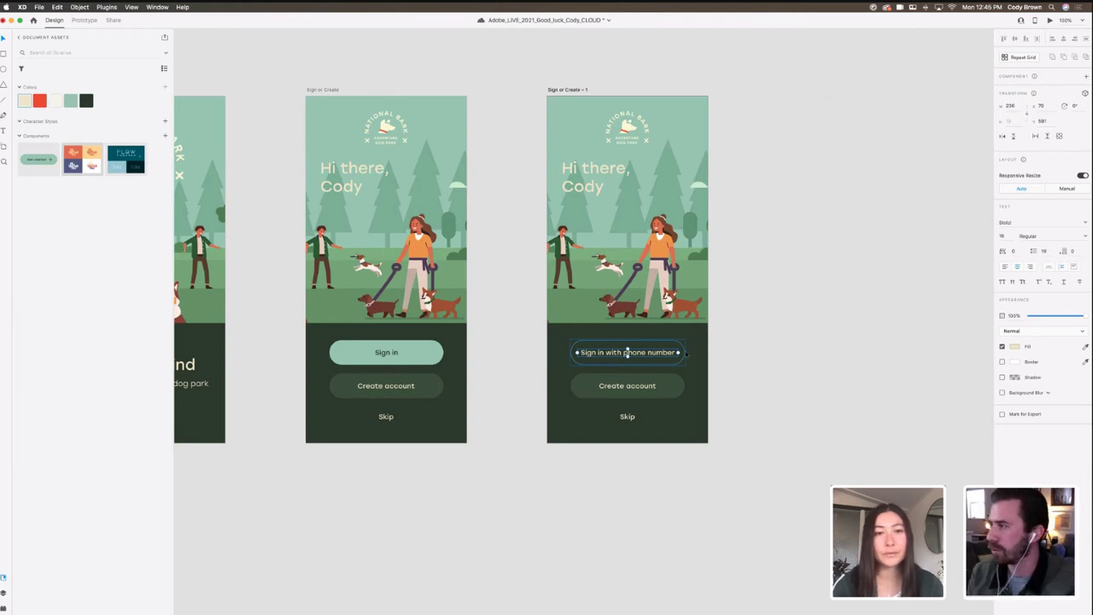
key("Escape")
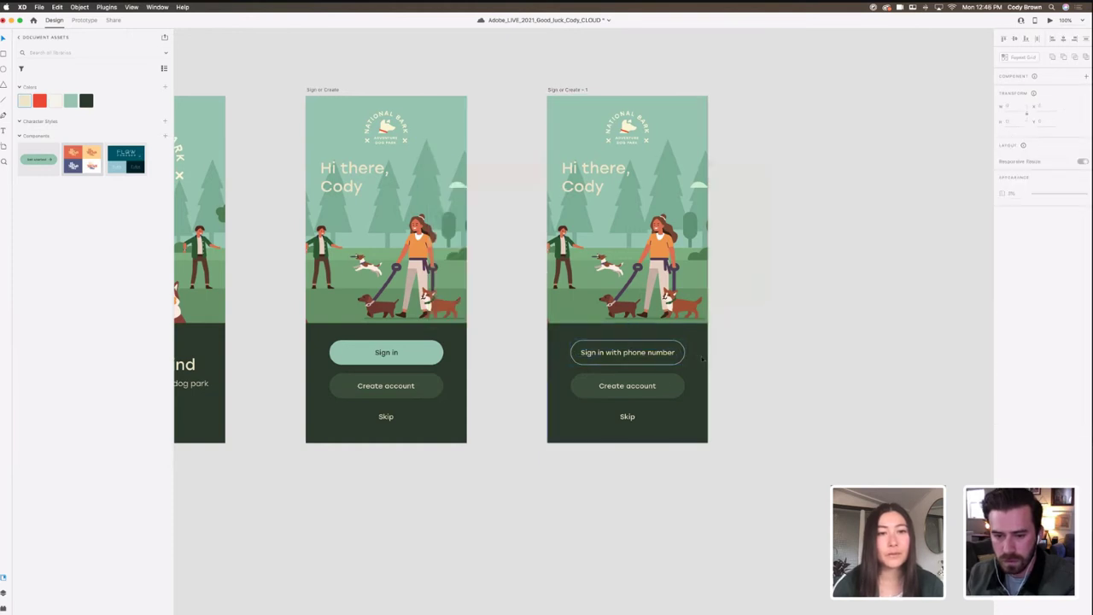
Step: Change the duplicate artboard's Create account label to "Sign up with Chewy" and widen its text box to 174, centered in the button
left_click(649, 386)
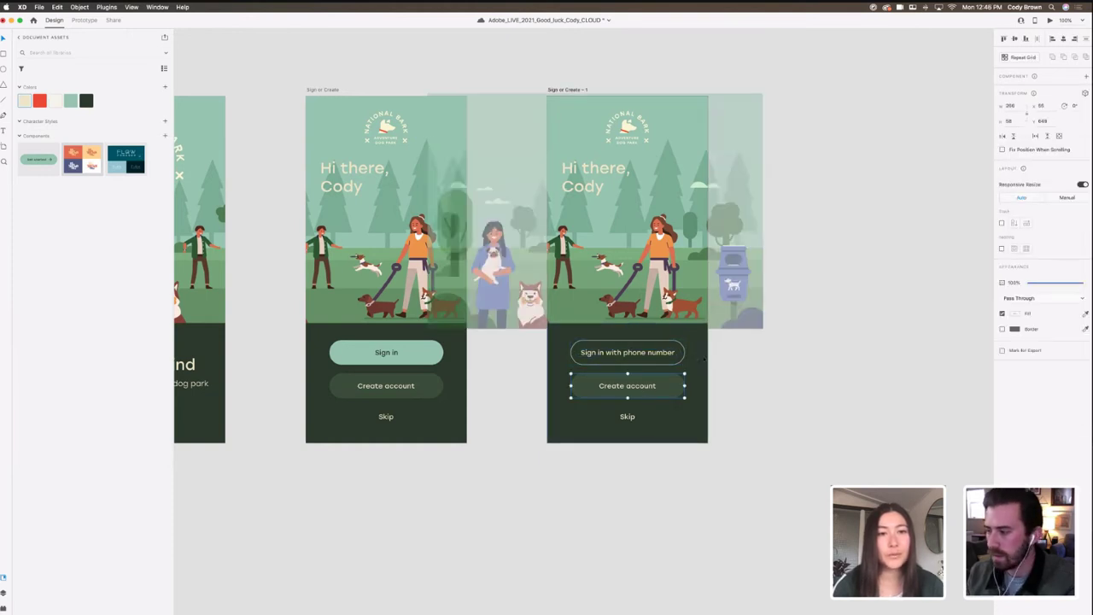
double_click(628, 386)
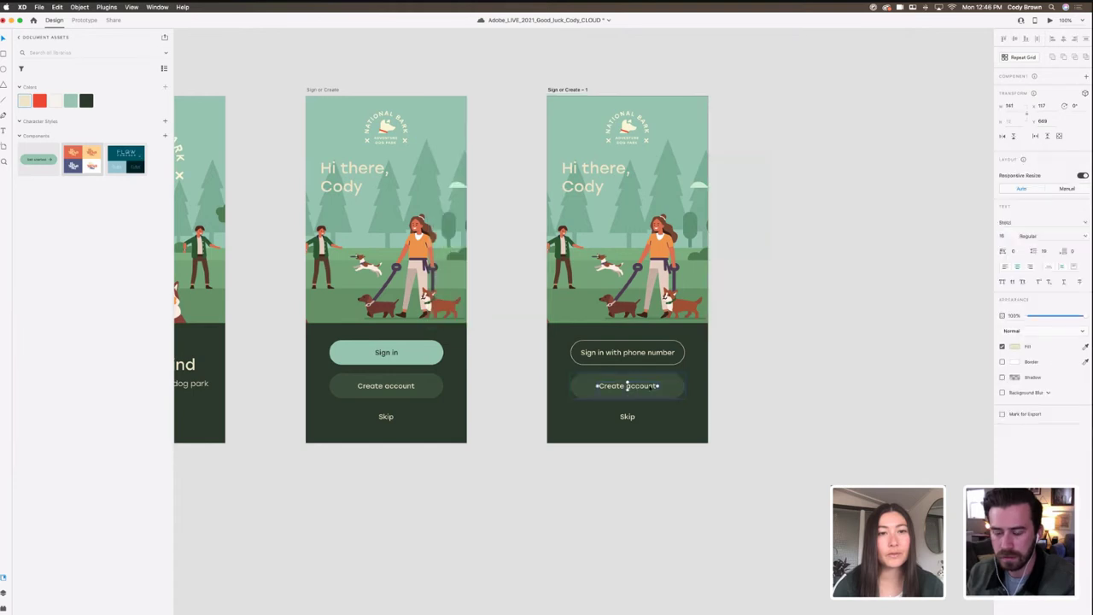
double_click(647, 386)
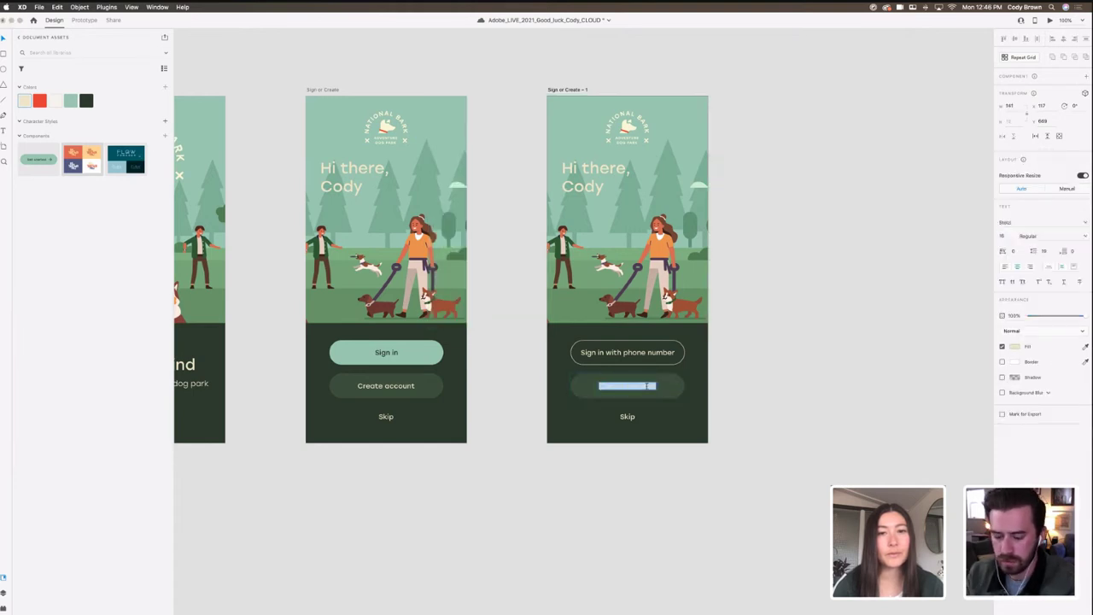
type("Sign up with Chewy")
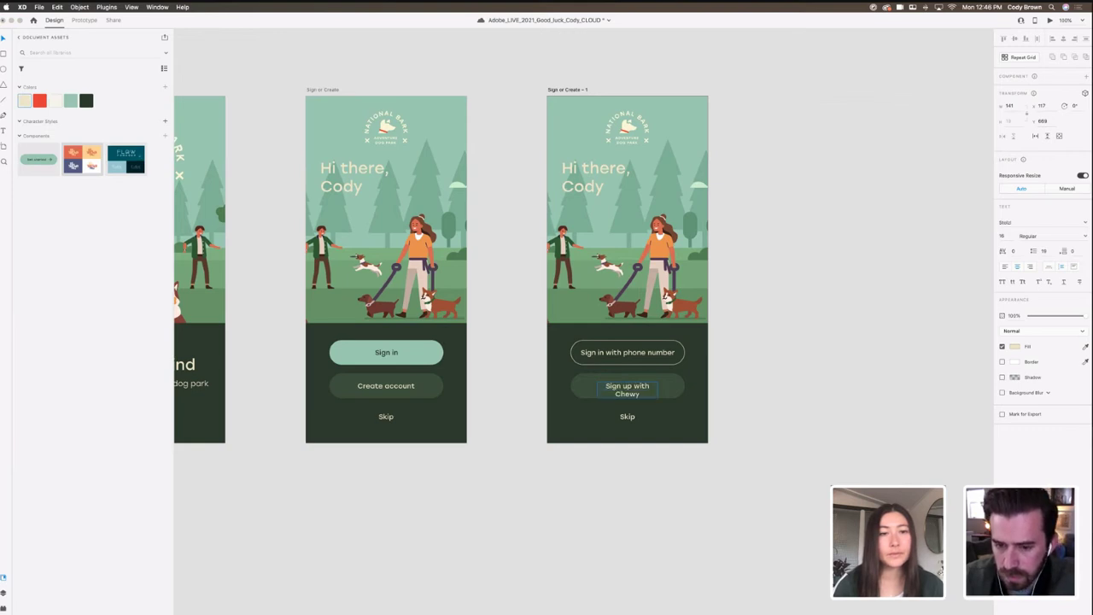
key("Escape")
left_click_drag(658, 390, 627, 386)
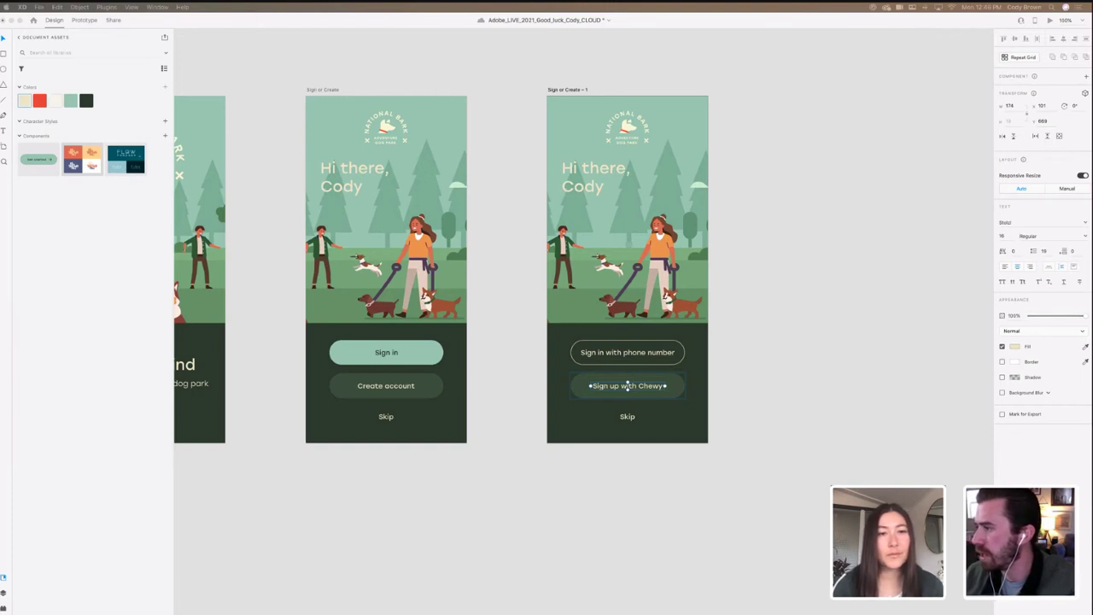
Step: Bring in the blue Chewy logo, scale it down to about 83 wide, and place it over the duplicate artboard's buttons
left_click_drag(812, 196, 815, 227)
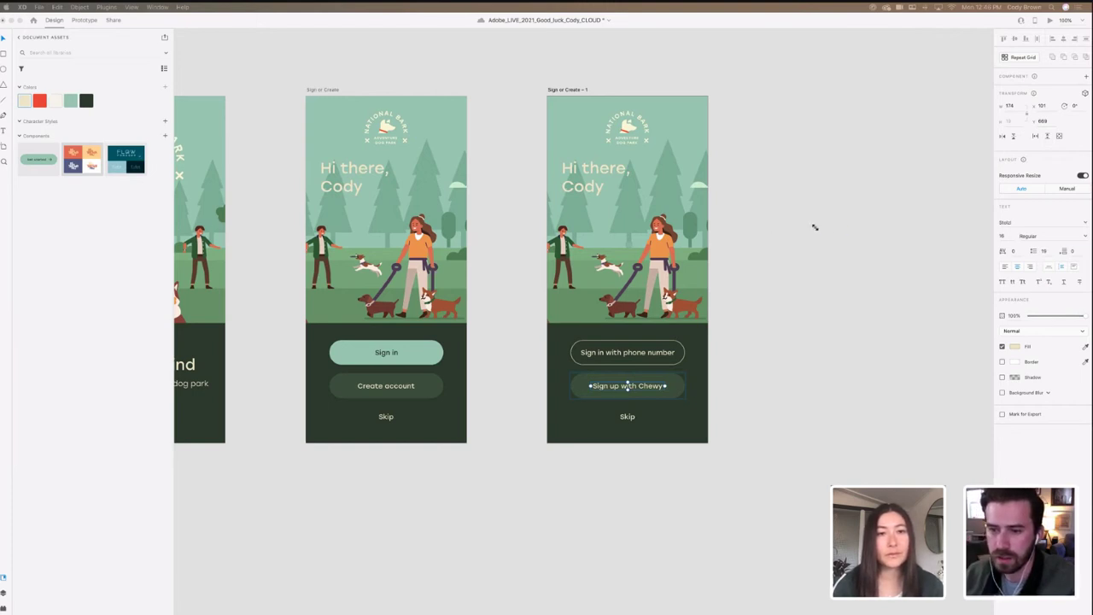
left_click(843, 247)
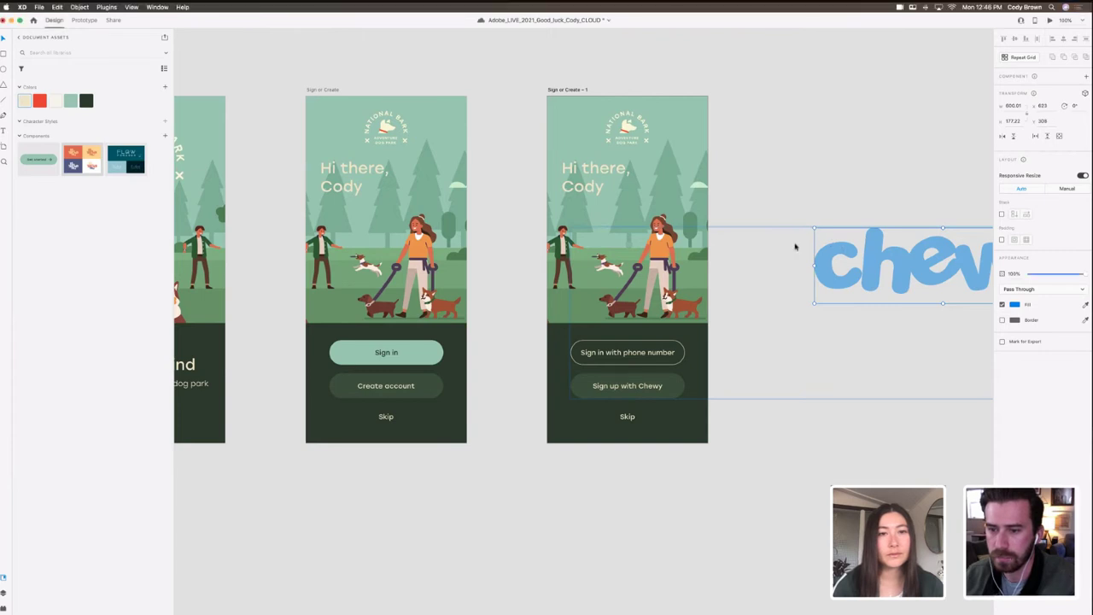
key("space")
left_click(334, 150)
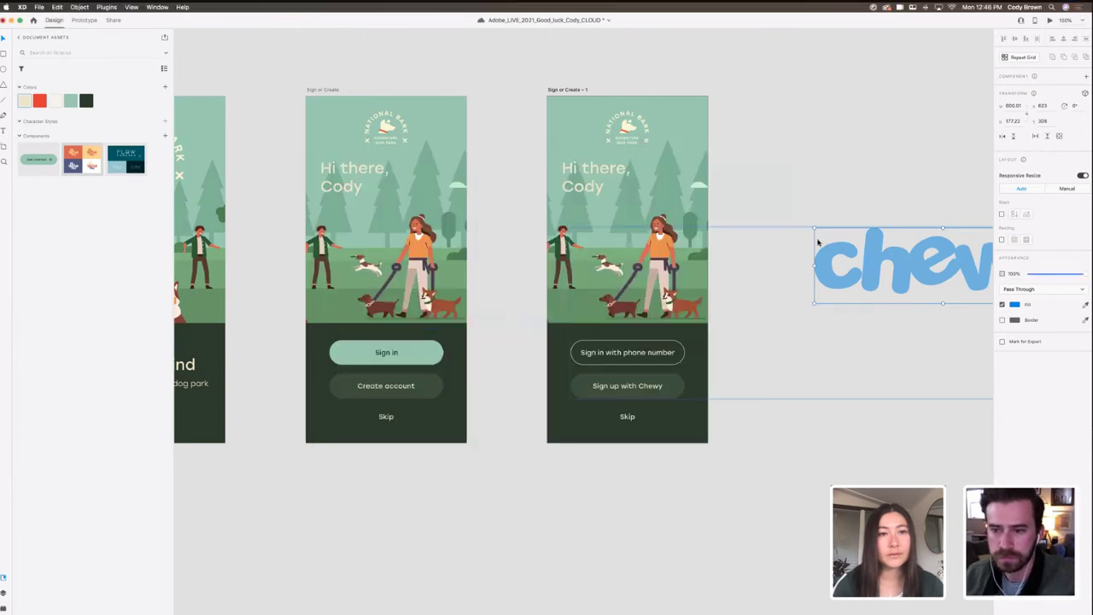
left_click_drag(814, 227, 777, 278)
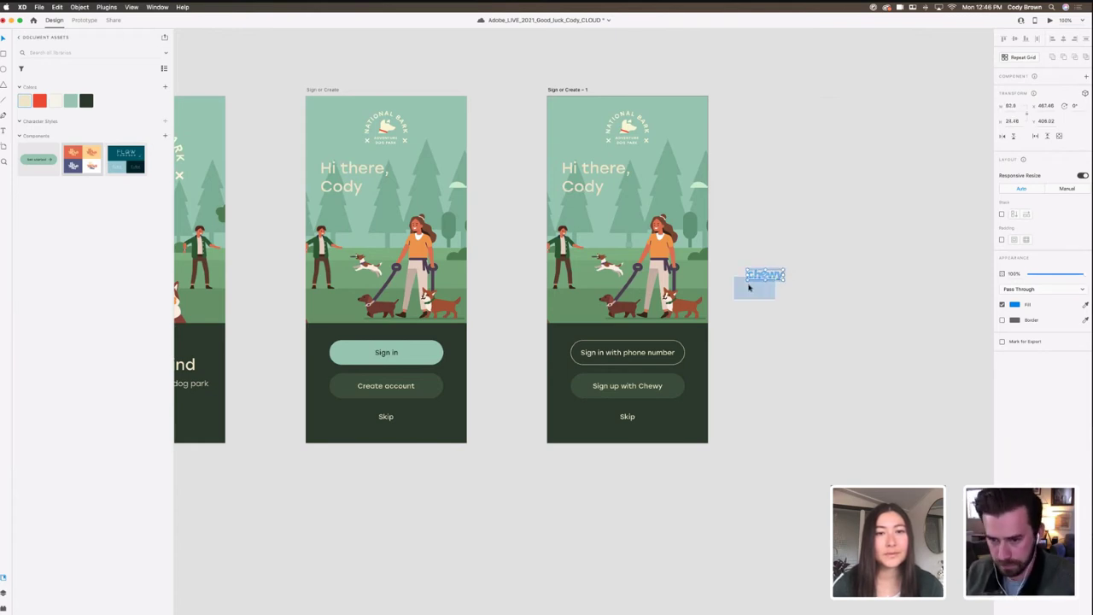
left_click_drag(773, 278, 676, 341)
Step: Fill the Chewy logo with the saved cream swatch, shrink it to about 56 wide, and place it at the Chewy button's right end
left_click(1014, 305)
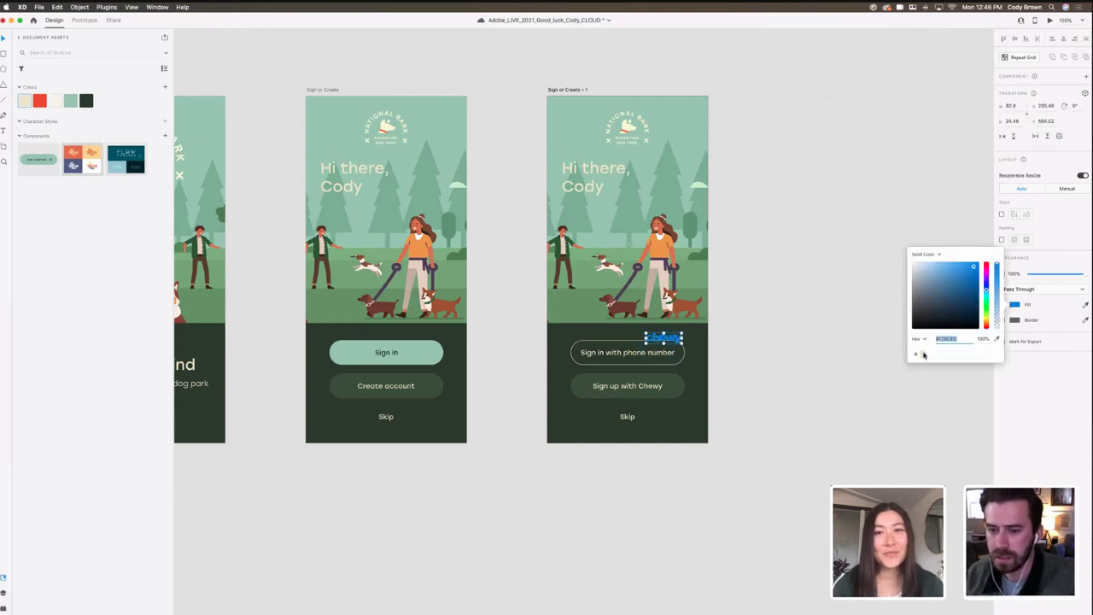
left_click(924, 355)
left_click_drag(681, 343, 679, 384)
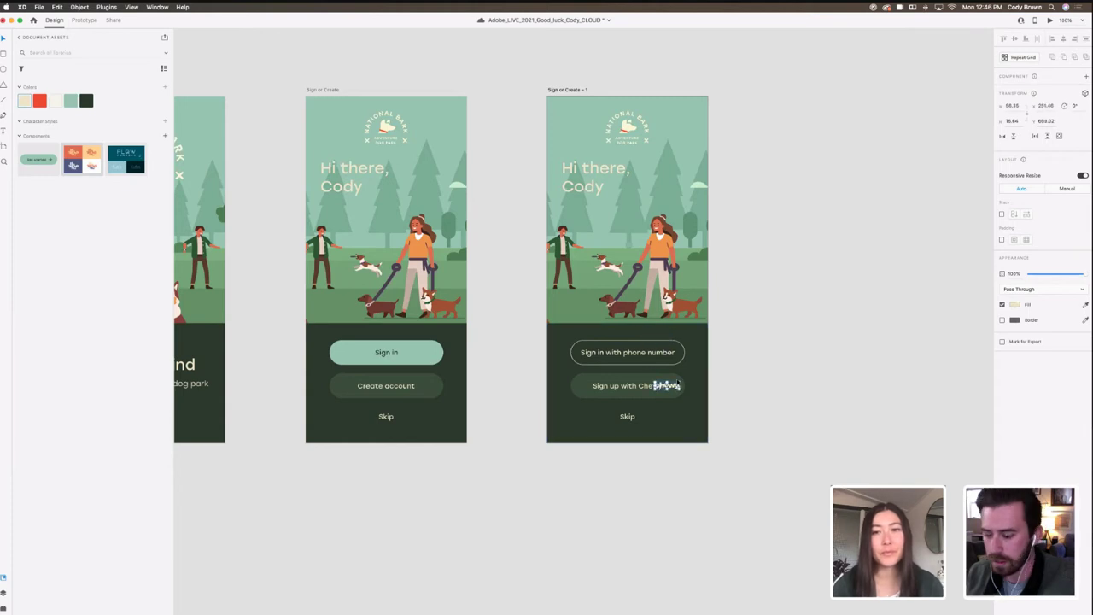
Step: Shift the Chewy button's label left to clear the logo, and shrink the logo to about 47 wide beside the text
key("super+equal")
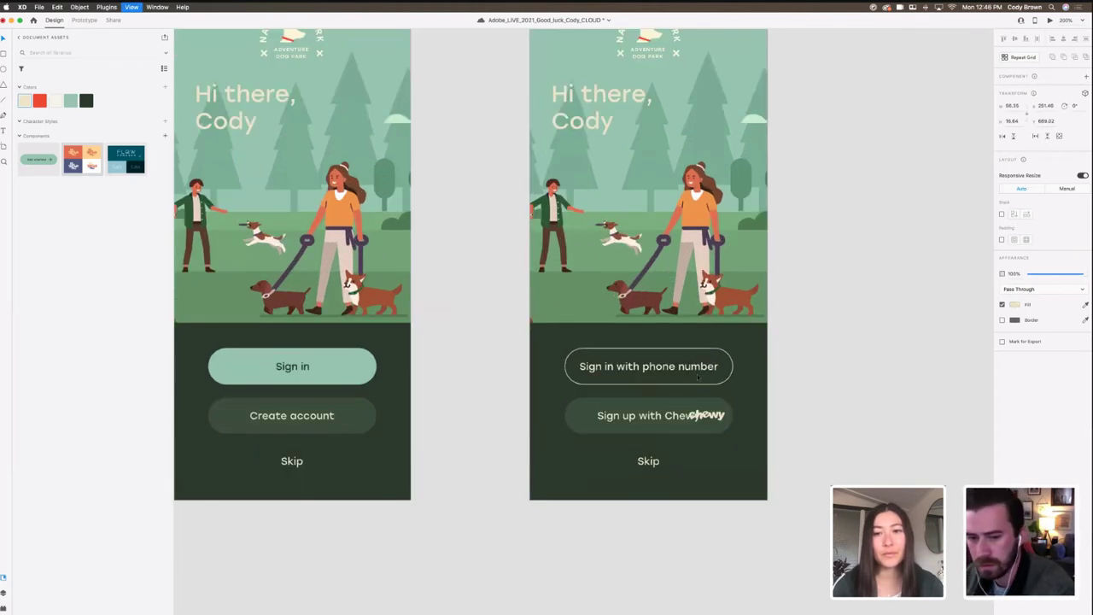
scroll(698, 377, "down", 2)
scroll(698, 377, "right", 2)
double_click(646, 381)
key("Escape")
left_click_drag(648, 383, 624, 383)
left_click(679, 381)
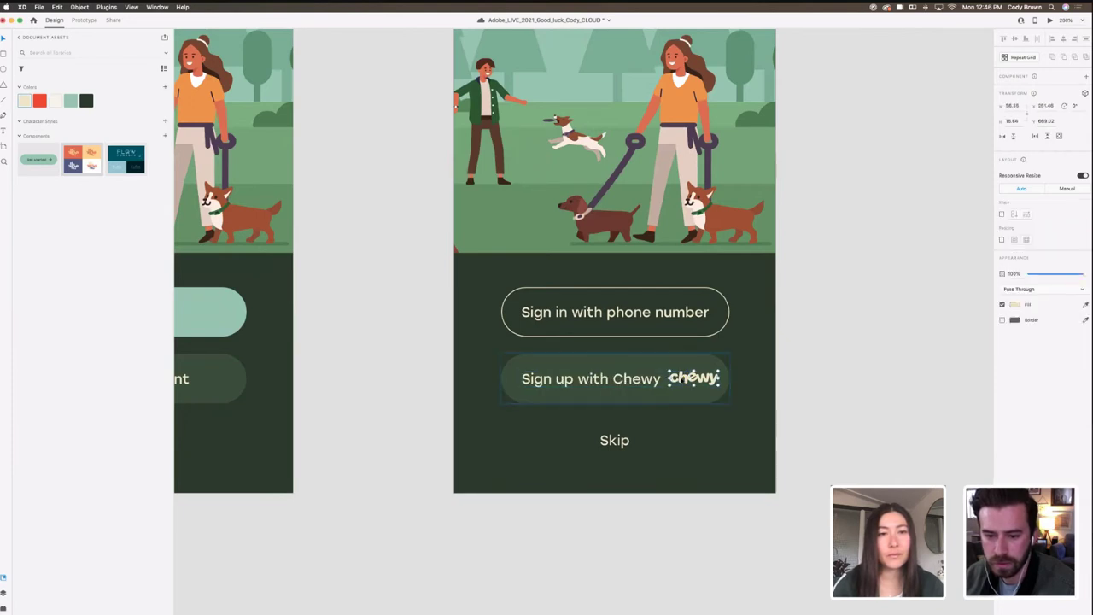
left_click_drag(718, 372, 698, 380)
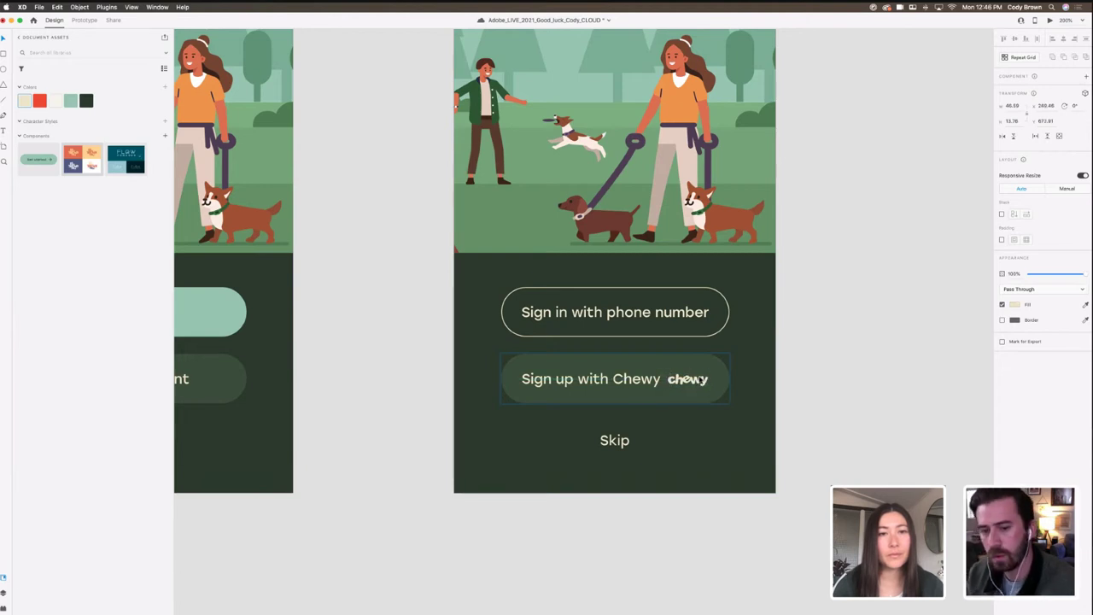
Step: Remove the word "Chewy" from the button's label so the text reads "Sign up with"
left_click(590, 380)
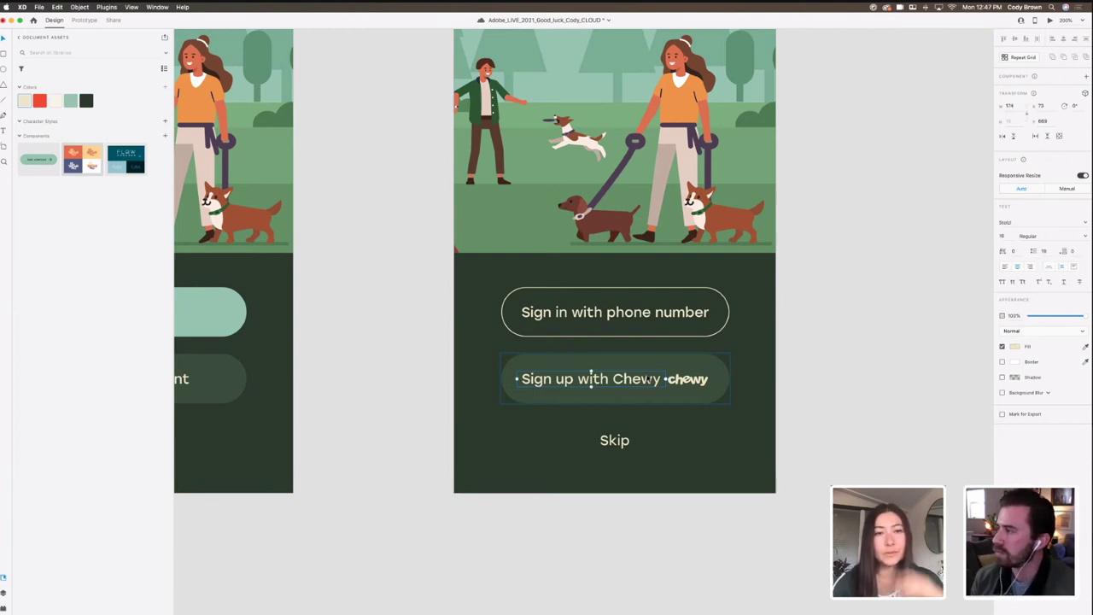
double_click(596, 378)
double_click(639, 379)
key("BackSpace")
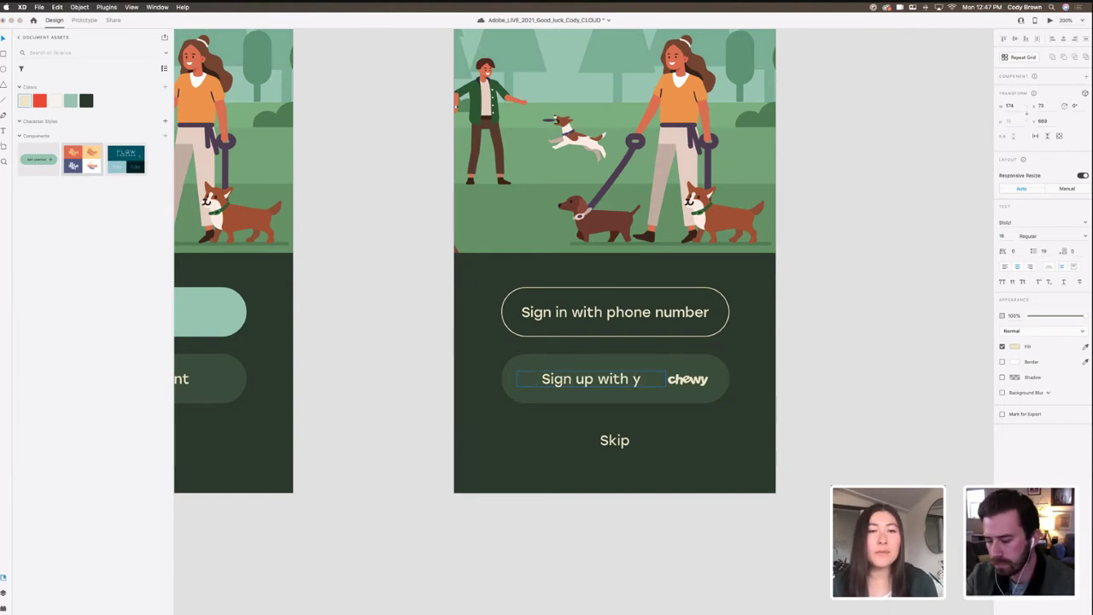
key("BackSpace")
key("BackSpace")
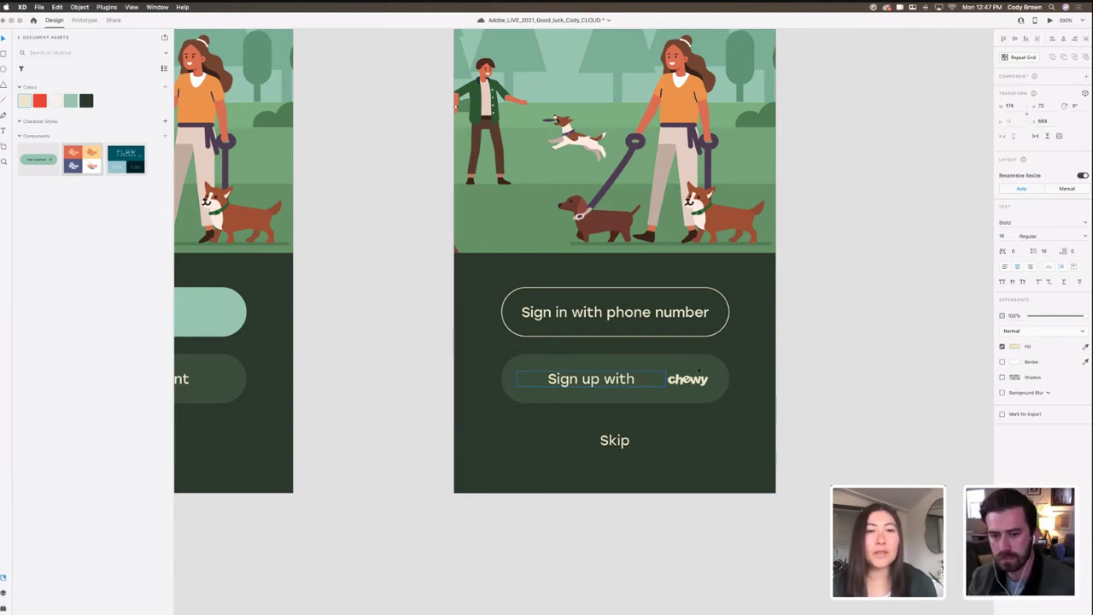
Step: Enlarge the Chewy logo to about 64 wide and move it close behind "Sign up with"
left_click(681, 379)
mouse_move(668, 373)
left_mouse_down()
mouse_move(656, 370)
mouse_move(702, 386)
mouse_move(666, 382)
left_mouse_up()
left_click(617, 382, "shift")
Step: Left-align the "Sign up with" label and narrow its text box to 109 so it fits the text
double_click(615, 381)
key("Escape")
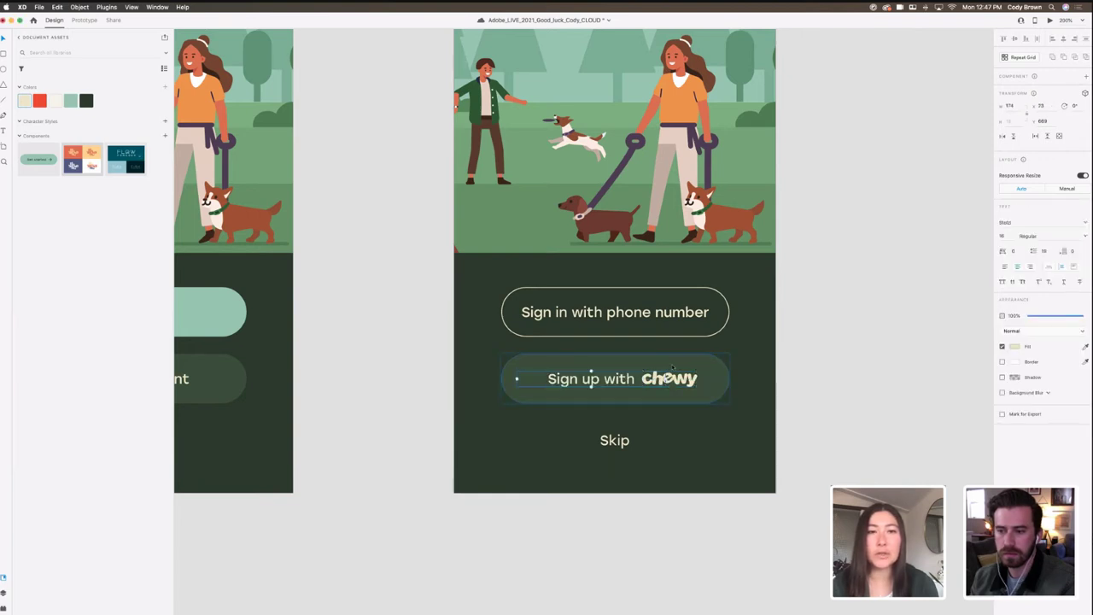
left_click(1004, 266)
left_click_drag(667, 378, 611, 378)
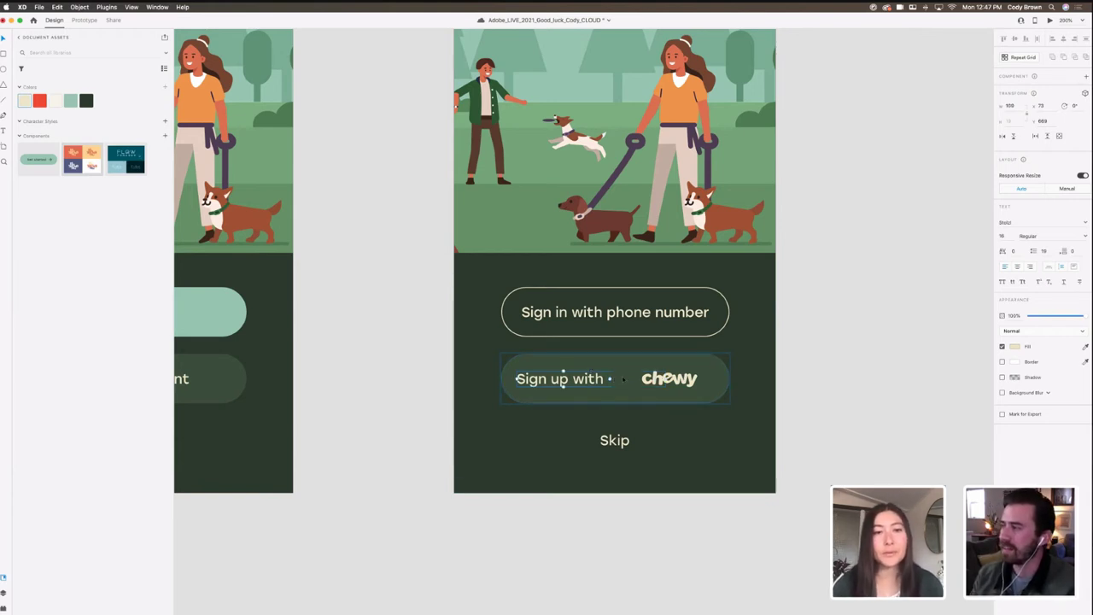
Step: Position the "Sign up with" label and the Chewy logo side by side, centered as a pair in their button
left_click_drag(563, 378, 650, 381)
left_click(661, 379, "shift")
left_click(654, 381)
double_click(654, 381)
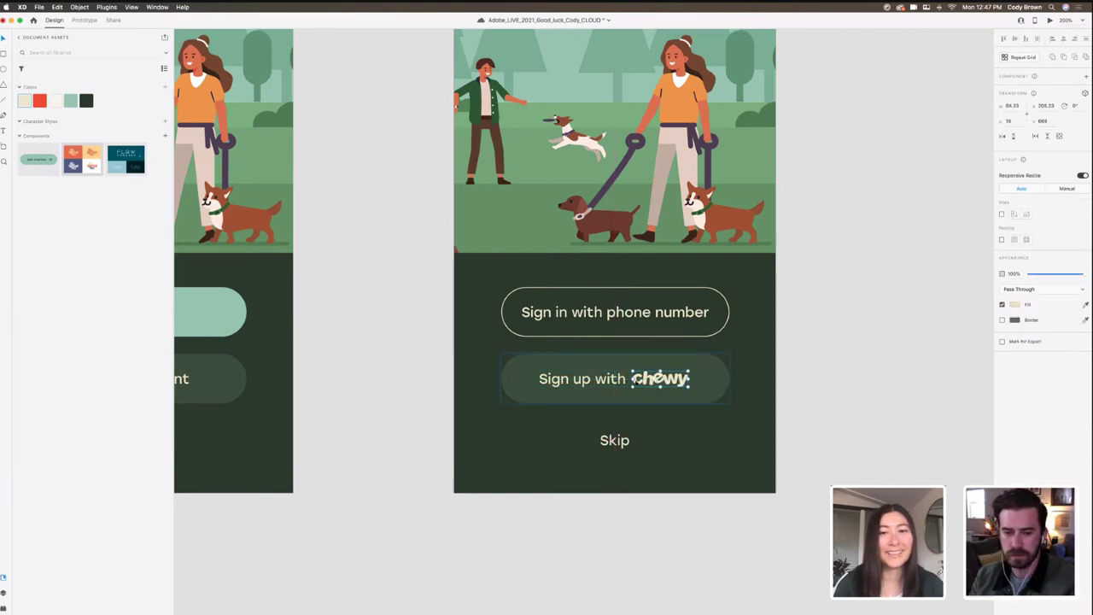
left_click(843, 374)
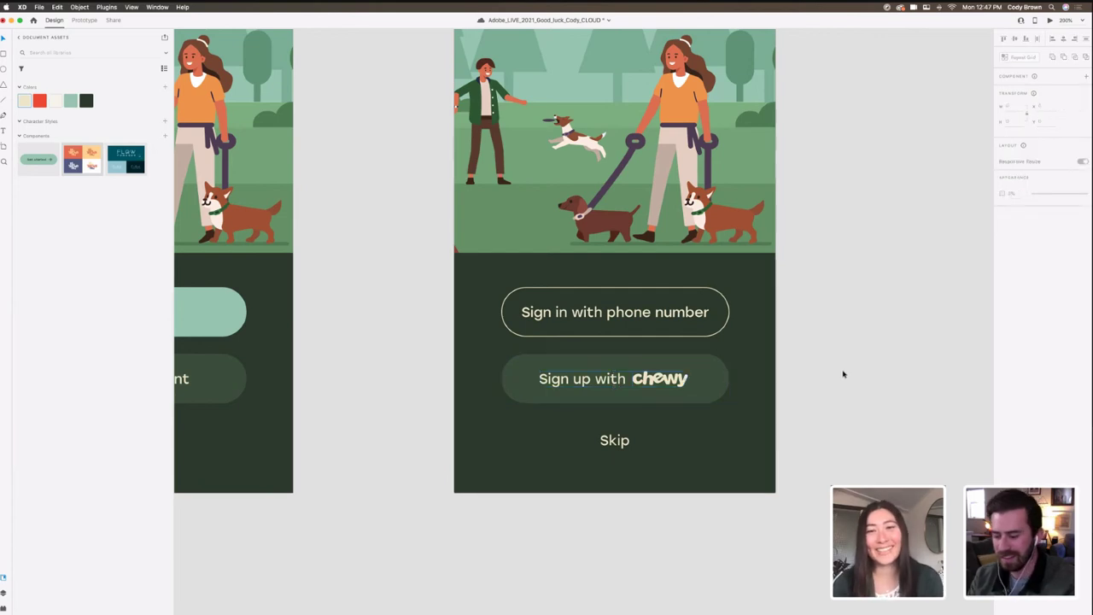
Step: Delete the Skip link from the duplicate artboard
key("super+minus")
key("super+minus")
scroll(737, 355, "right", 1)
left_click(591, 349)
left_click(643, 342)
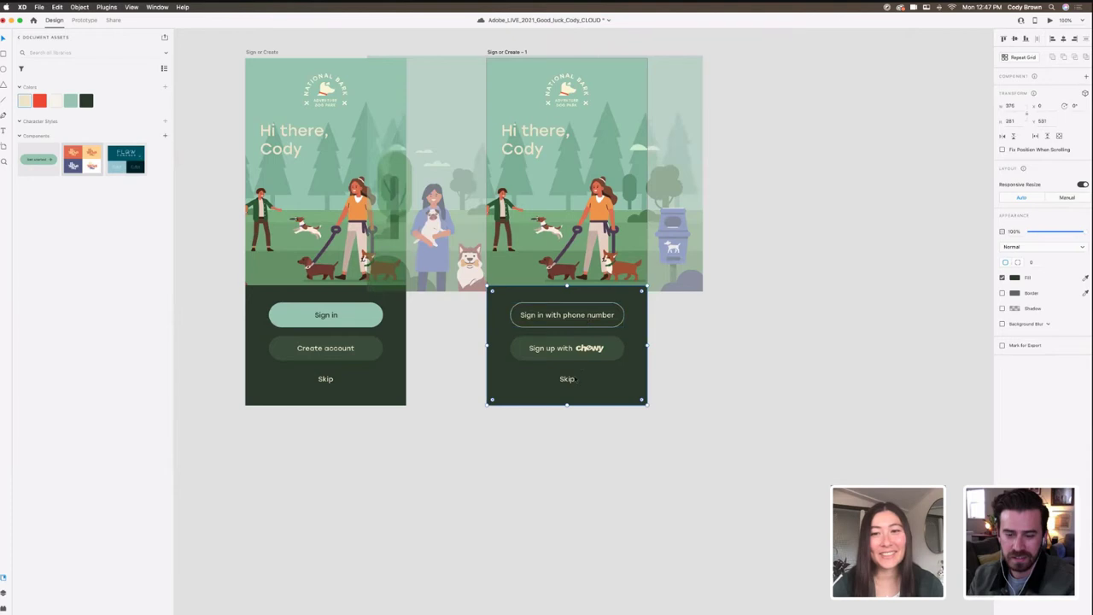
scroll(725, 382, "left", 3)
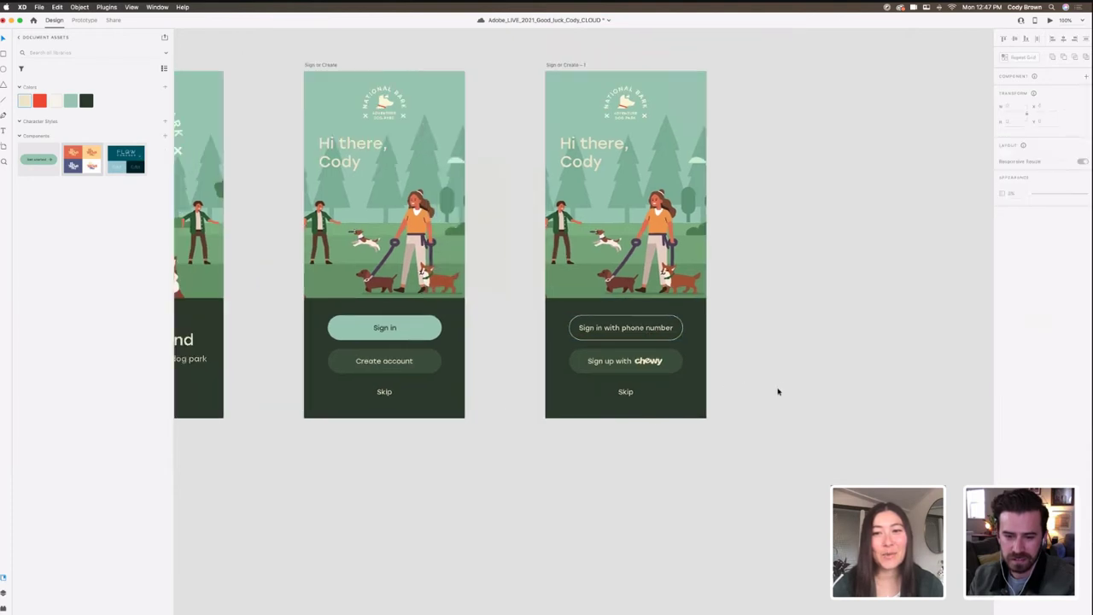
double_click(626, 392)
key("Delete")
scroll(631, 380, "left", 1)
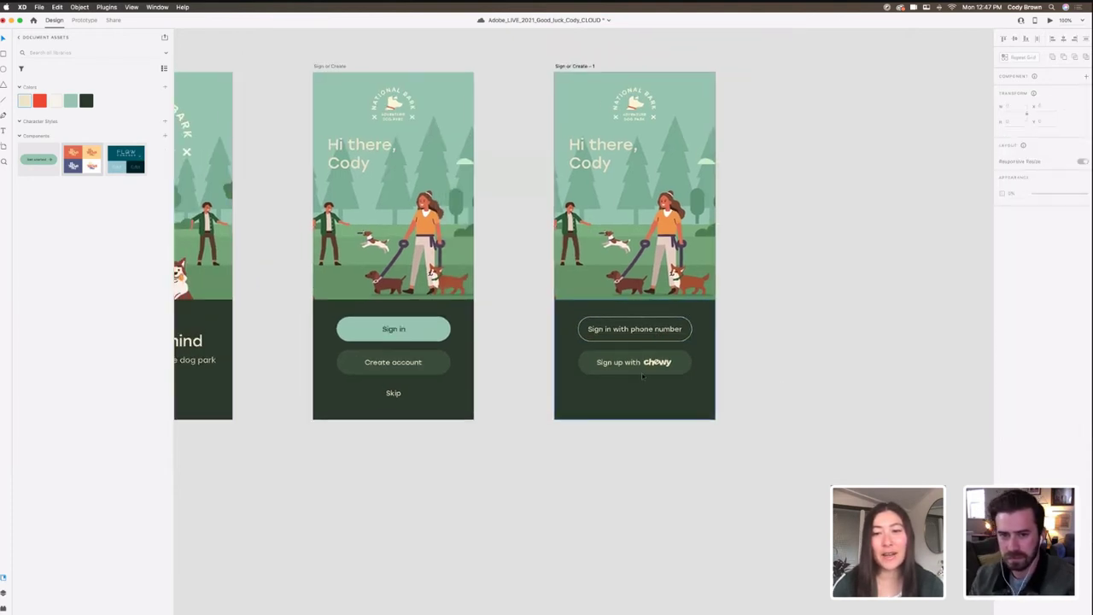
Step: Duplicate the Chewy button directly below itself with matching spacing, and shift all three buttons slightly up in the dark area
left_click(638, 362)
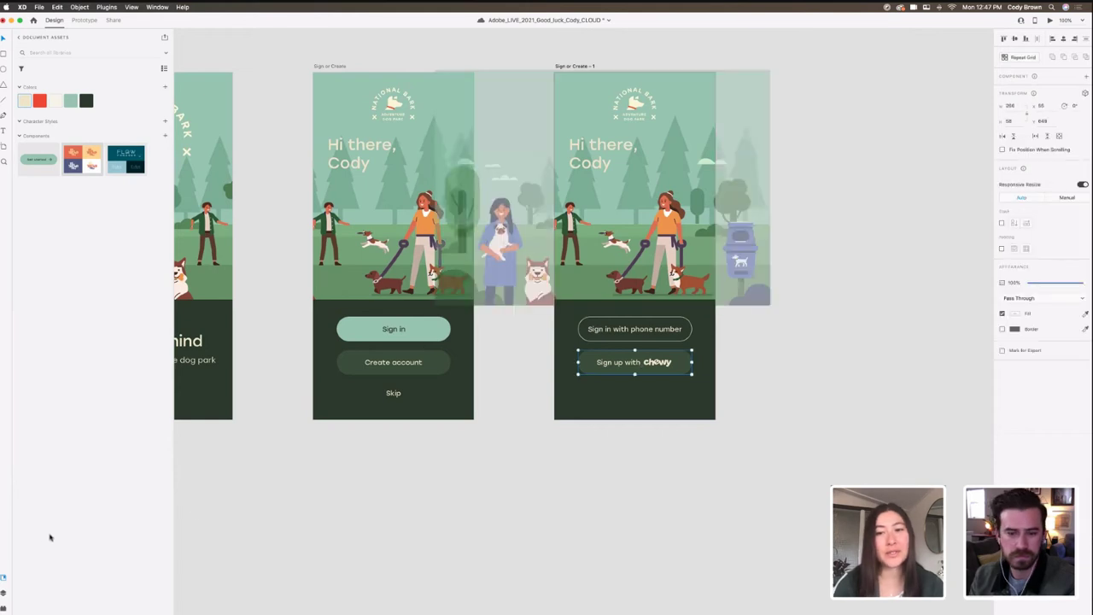
left_click_drag(678, 364, 674, 398)
left_click(653, 333, "shift")
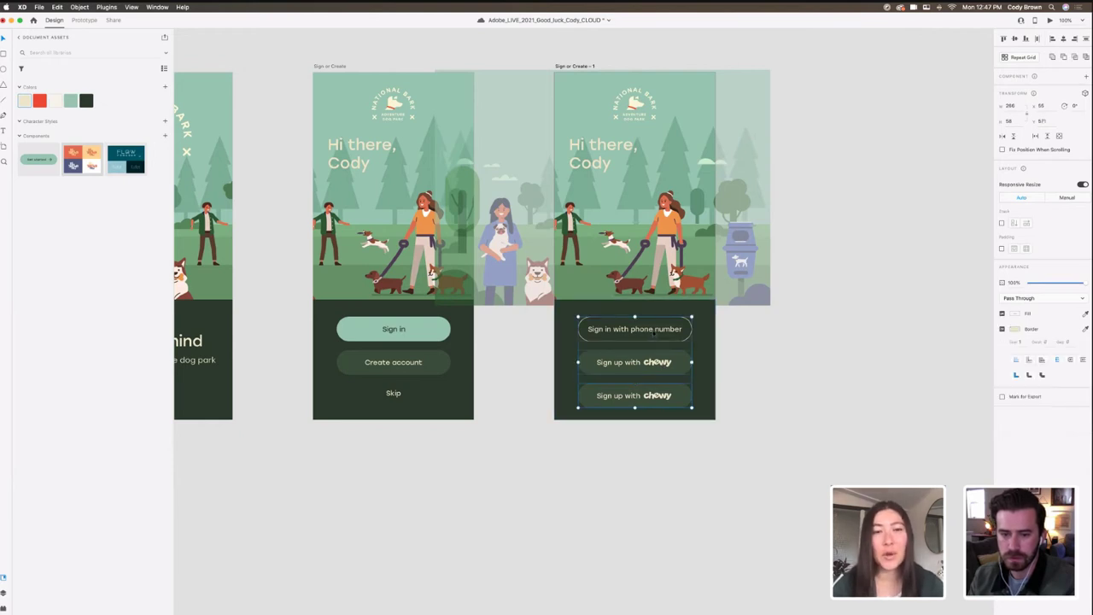
left_click_drag(655, 334, 655, 328)
left_click(705, 340)
scroll(749, 346, "right", 1)
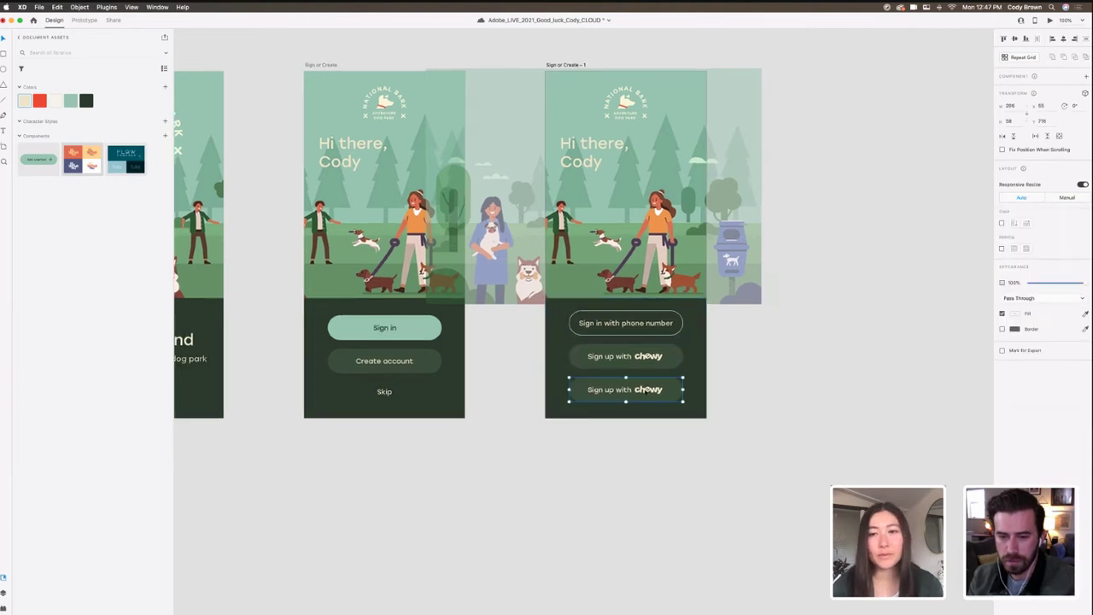
Step: Remove the Chewy logo from the bottom button, extend its label to "Sign up with email", and widen the text box to fit one line
double_click(647, 391)
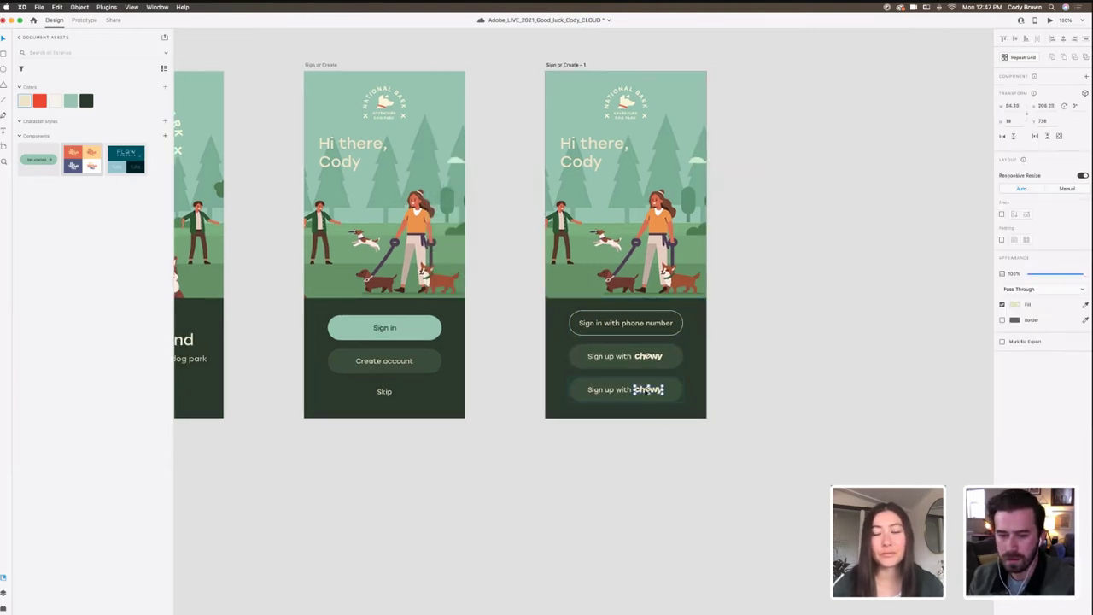
key("Delete")
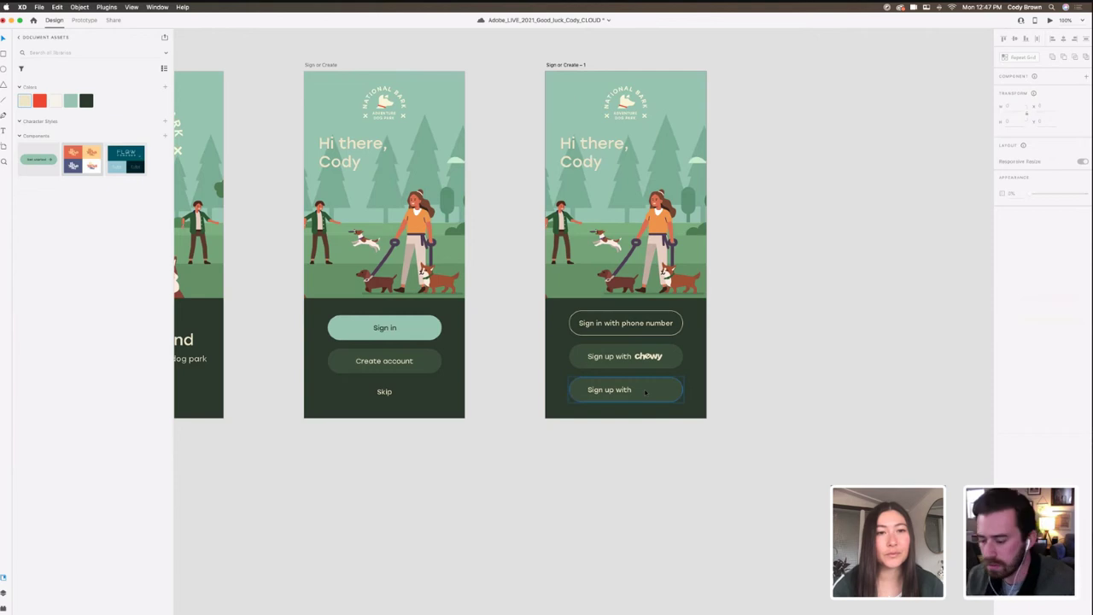
key("super+plus")
scroll(657, 396, "down", 2)
scroll(657, 396, "right", 2)
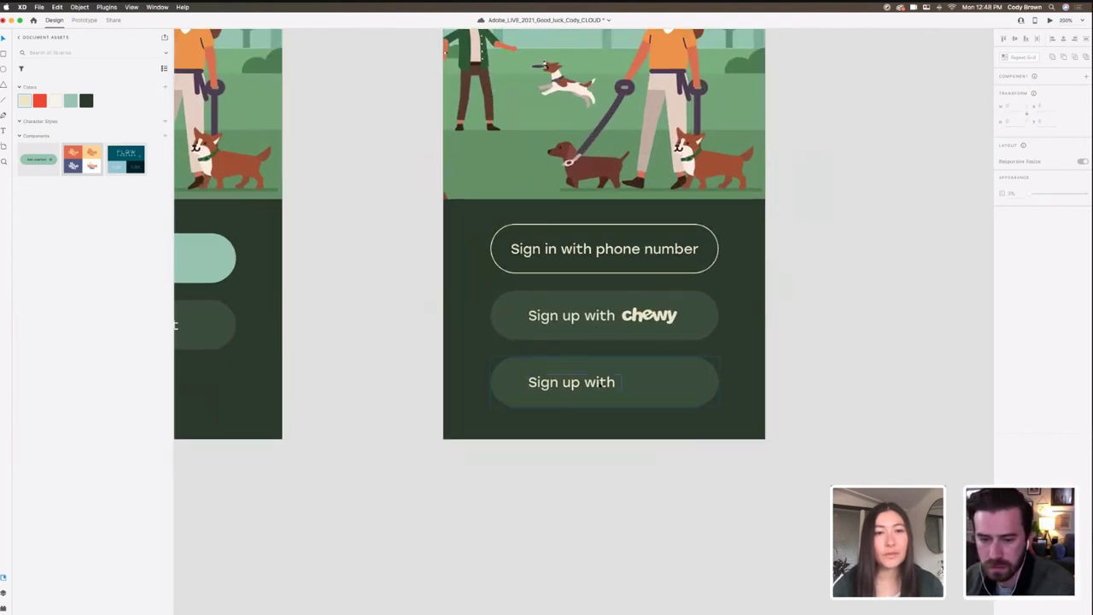
double_click(614, 384)
key("Right")
type("email")
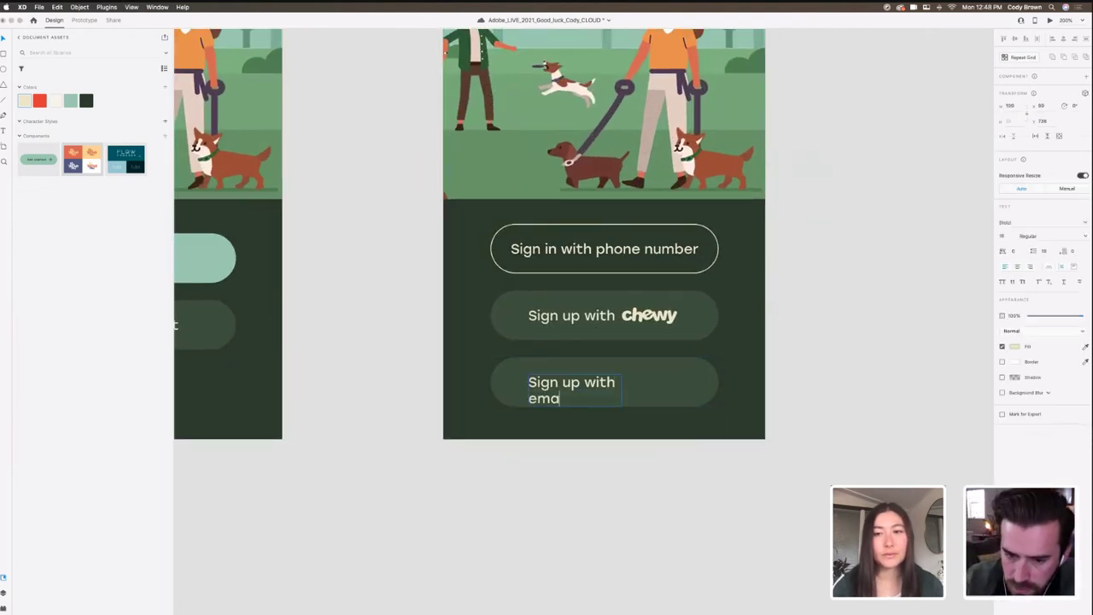
key("Escape")
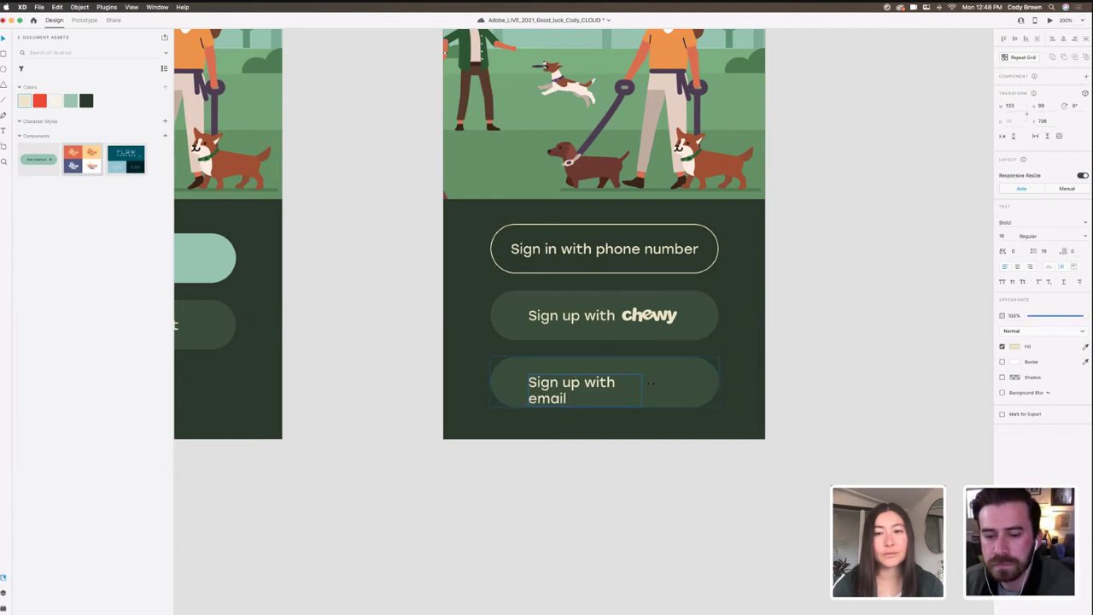
left_click_drag(650, 383, 665, 383)
left_click(849, 390)
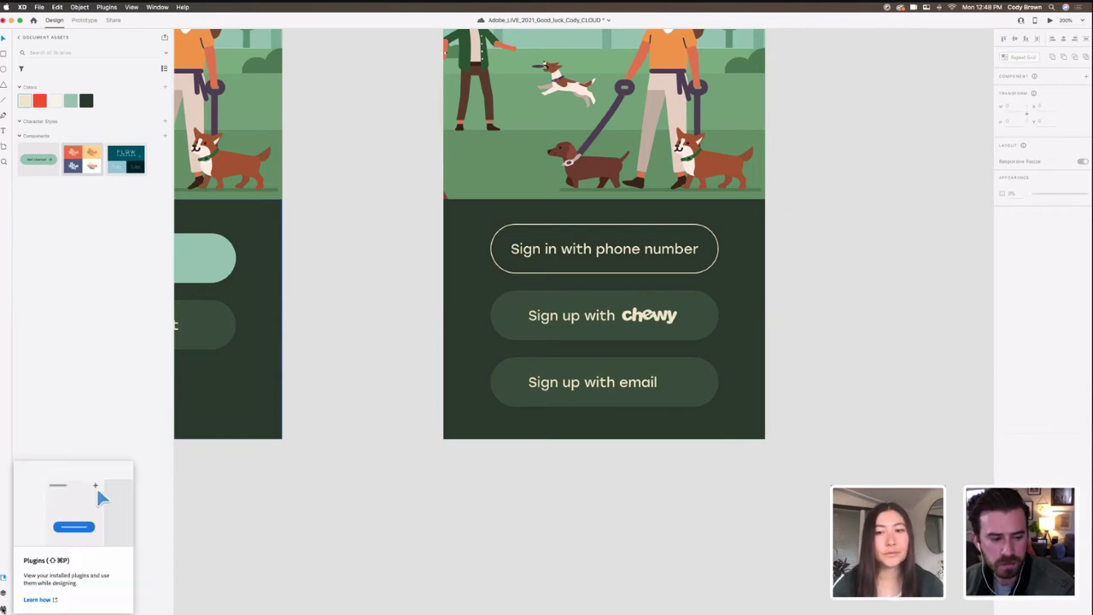
Step: Open the icon plugin and search its icon sets for "mail"
left_click(4, 608)
left_click(43, 56)
double_click(35, 79)
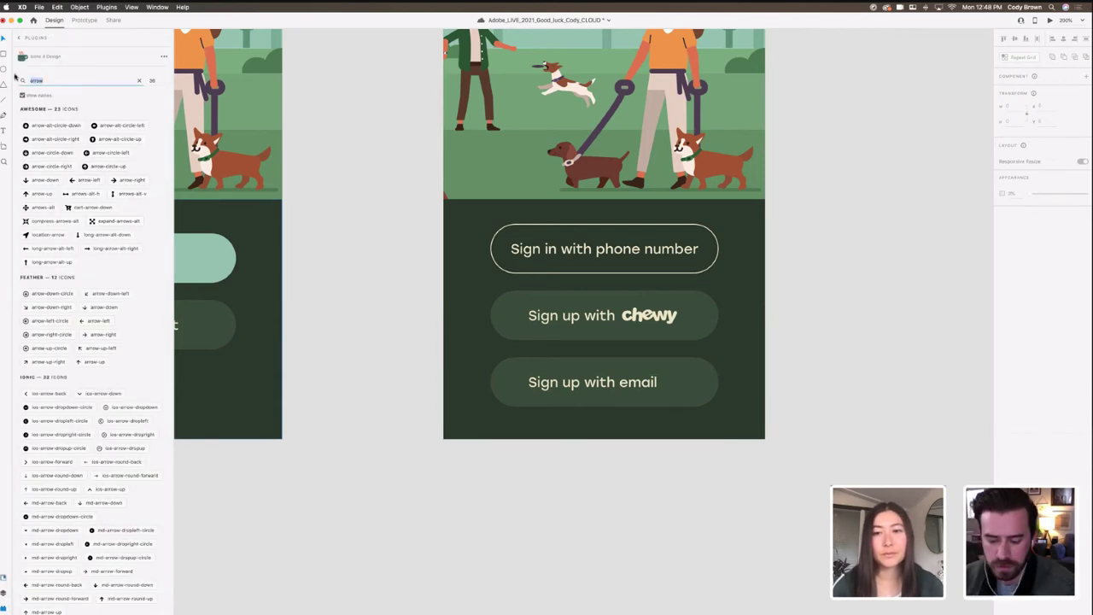
type("miil")
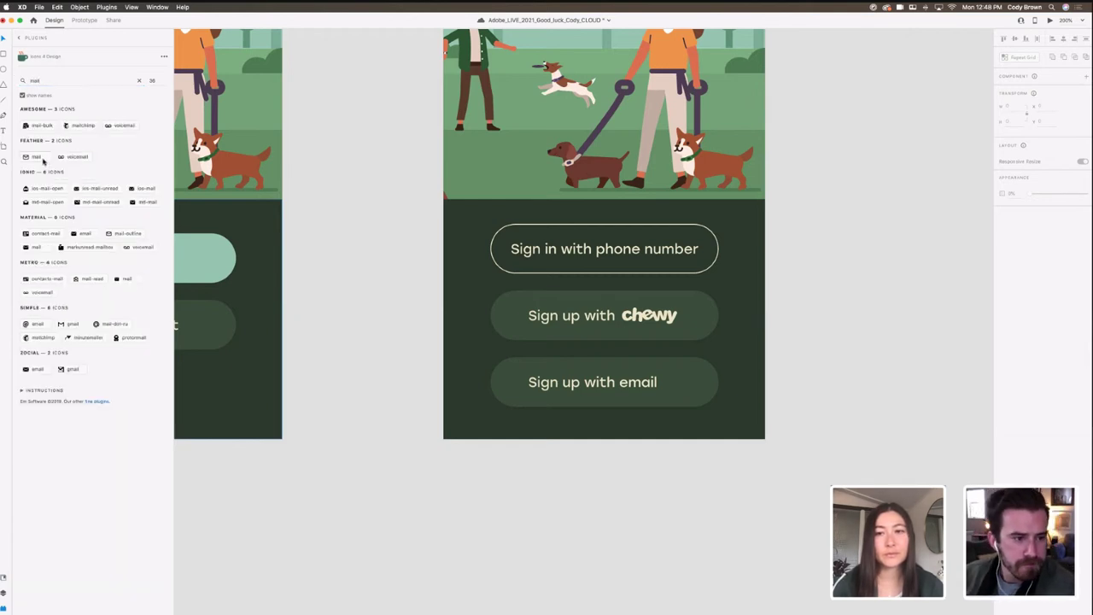
left_click(123, 283)
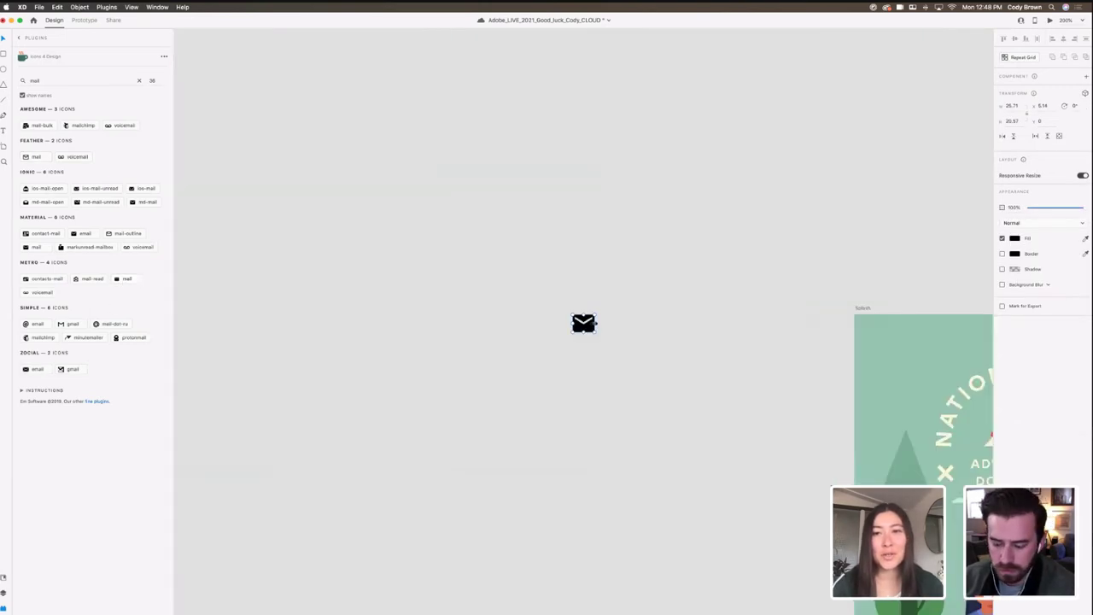
key("super+x")
left_click_drag(864, 559, 622, 274)
left_click_drag(828, 611, 700, 497)
scroll(649, 432, "right", 8)
scroll(649, 433, "down", 2)
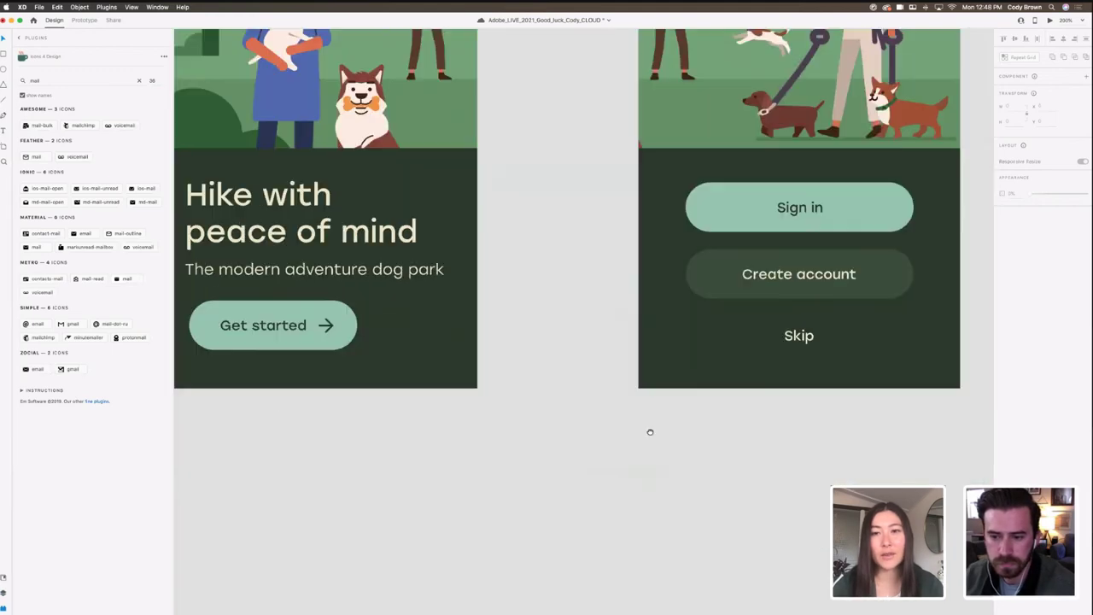
scroll(462, 332, "right", 8)
scroll(659, 383, "up", 1)
Step: Insert the outlined Feather mail icon next to the email sign-up button and set its border to the saved cream swatch
left_click(658, 388)
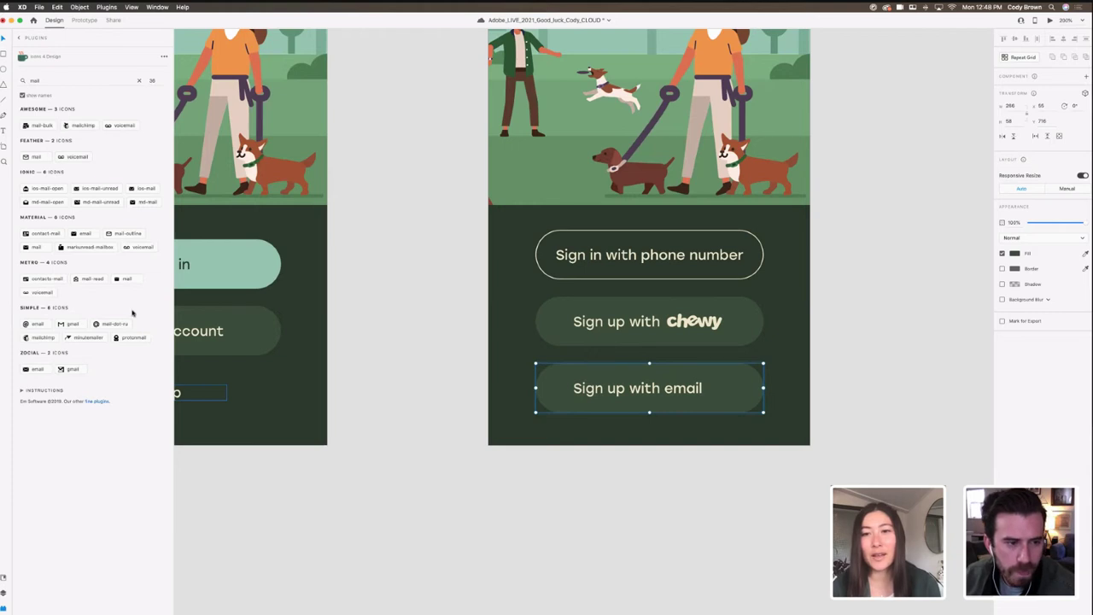
left_click(45, 157)
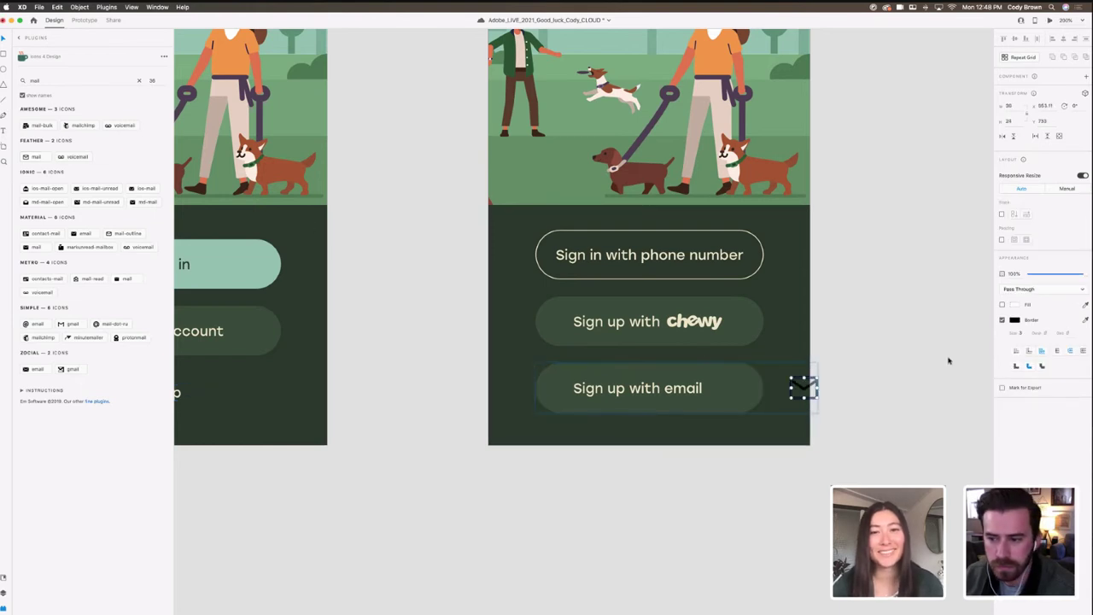
left_click(1015, 320)
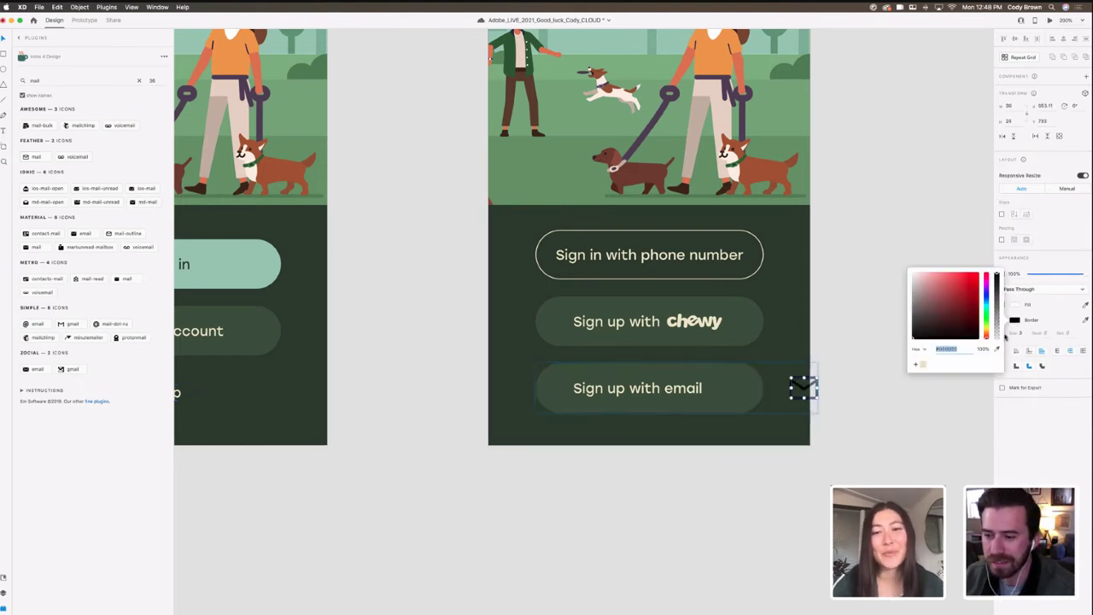
left_click(923, 365)
Step: Place the mail icon after the "Sign up with email" label with a border size of 2, and shrink it to about 18 by 14
left_click_drag(805, 388, 725, 387)
key("super+z")
double_click(798, 389)
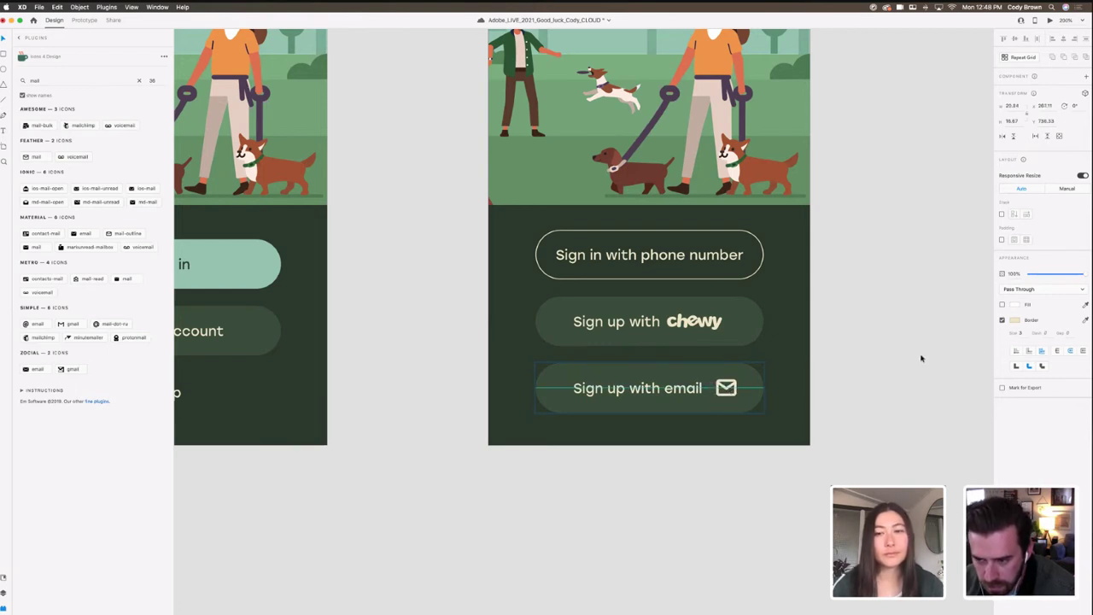
type("1")
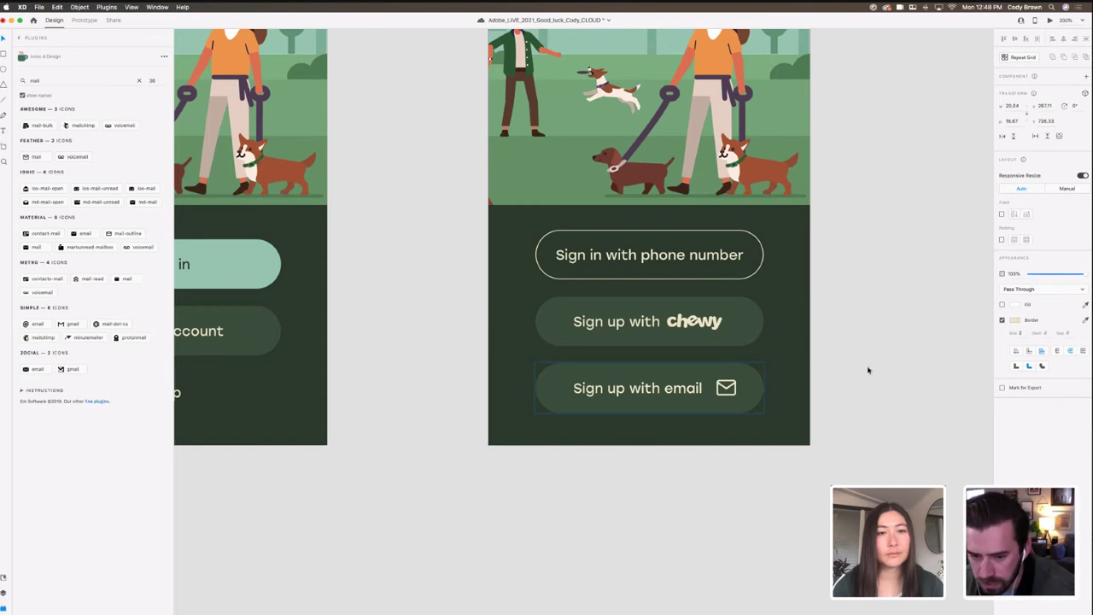
left_click_drag(736, 380, 735, 382)
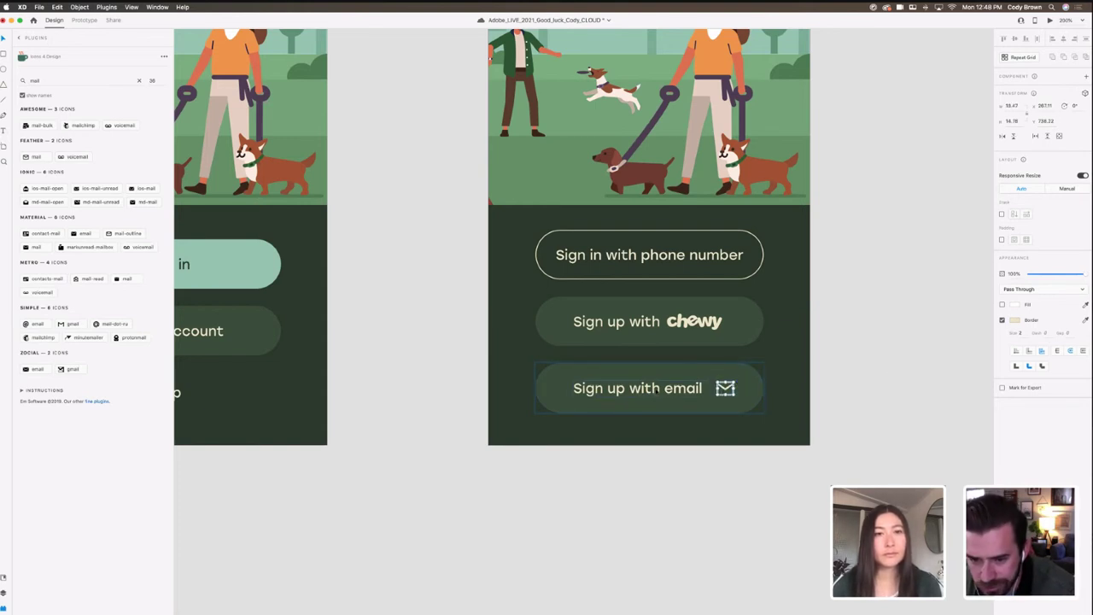
Step: Nudge the mail icon closer to the "Sign up with email" label and shift both together to center the pair in the button
left_click(702, 389, "shift")
left_click(749, 389)
left_click(725, 389)
key("Left")
key("Left")
key("Left")
key("Left")
key("Left")
left_click(702, 389, "shift")
left_click_drag(702, 389, 697, 389)
left_click(876, 391)
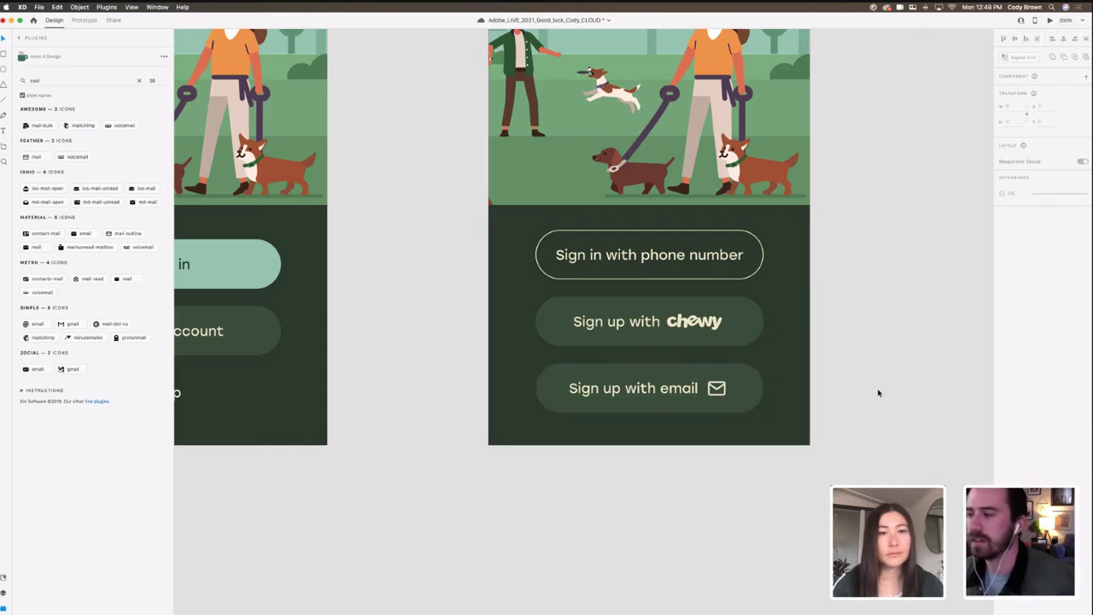
Step: Check how the email label and mail icon sit as a pair within their button
left_click(717, 389)
left_click(687, 389, "shift")
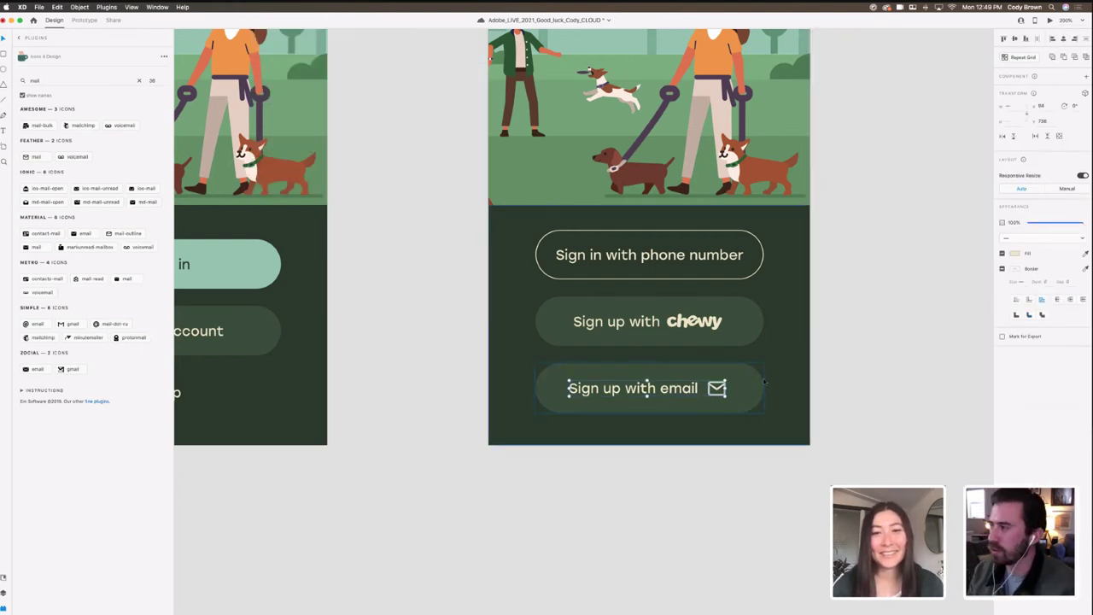
left_click(845, 386)
scroll(844, 386, "right", 1)
double_click(685, 389)
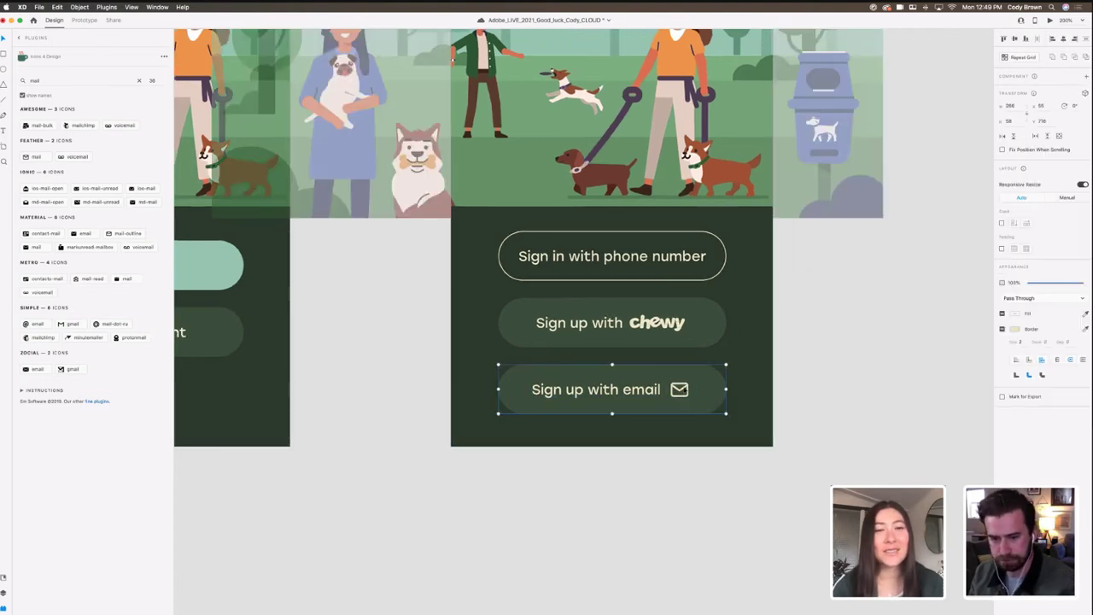
left_click(654, 390, "shift")
scroll(776, 396, "right", 1)
left_click(776, 396)
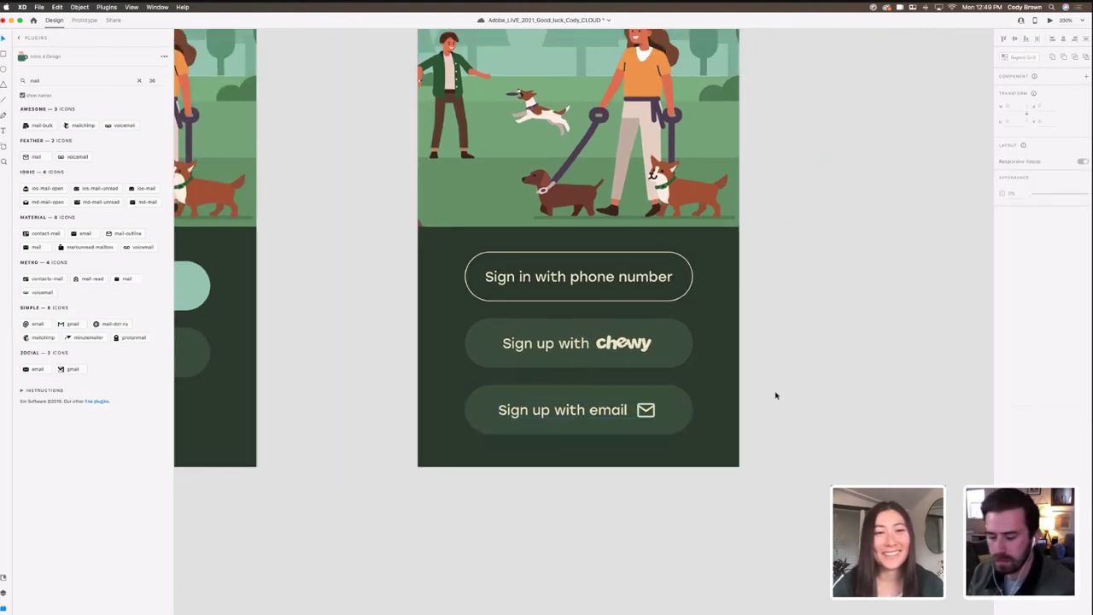
Step: Rename the layer group of the phone number button as btn_sign_up+phone
key("super+minus")
left_click_drag(764, 373, 786, 410)
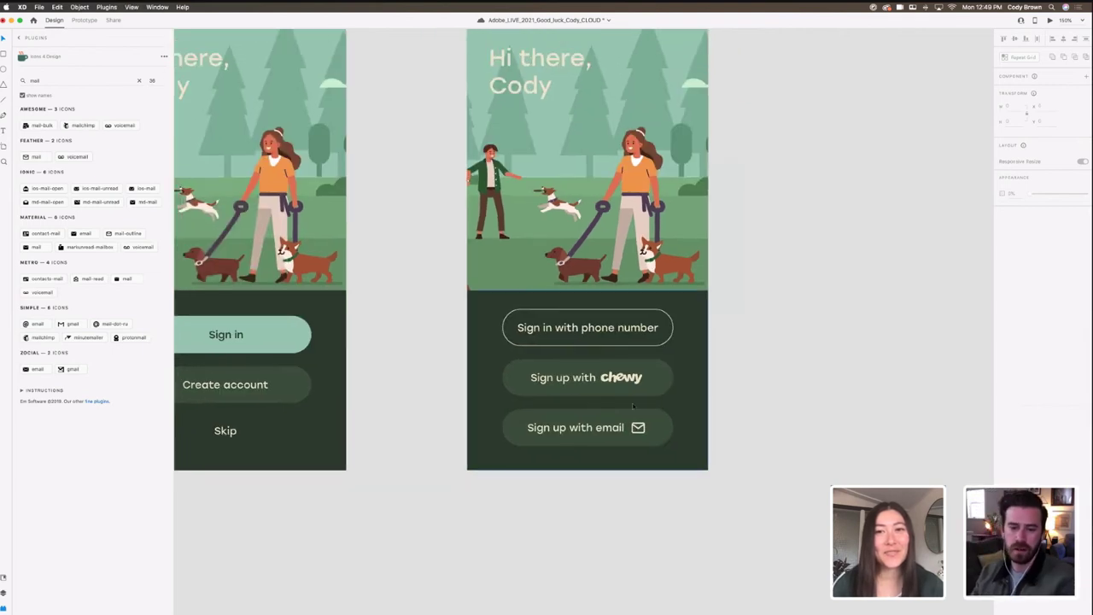
left_click(640, 428)
left_click(4, 592)
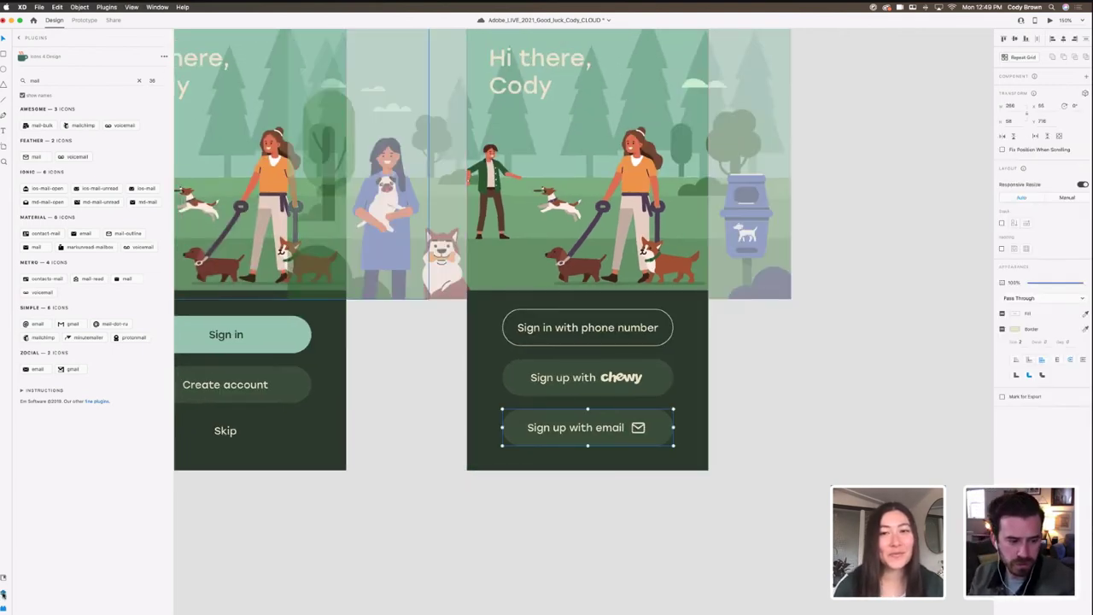
left_click(41, 93)
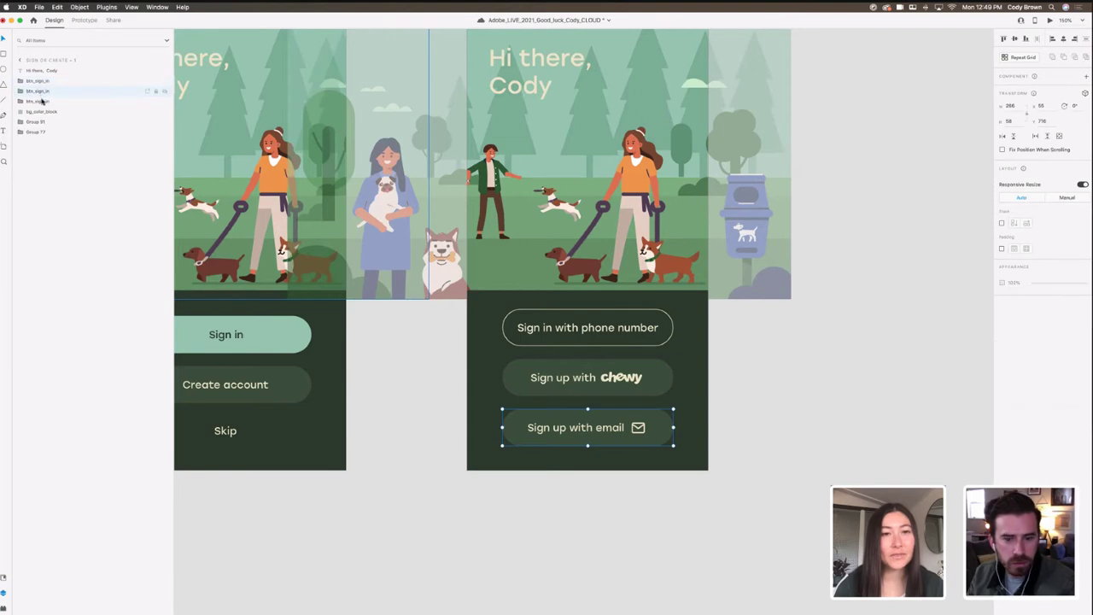
left_click(43, 101)
double_click(41, 102)
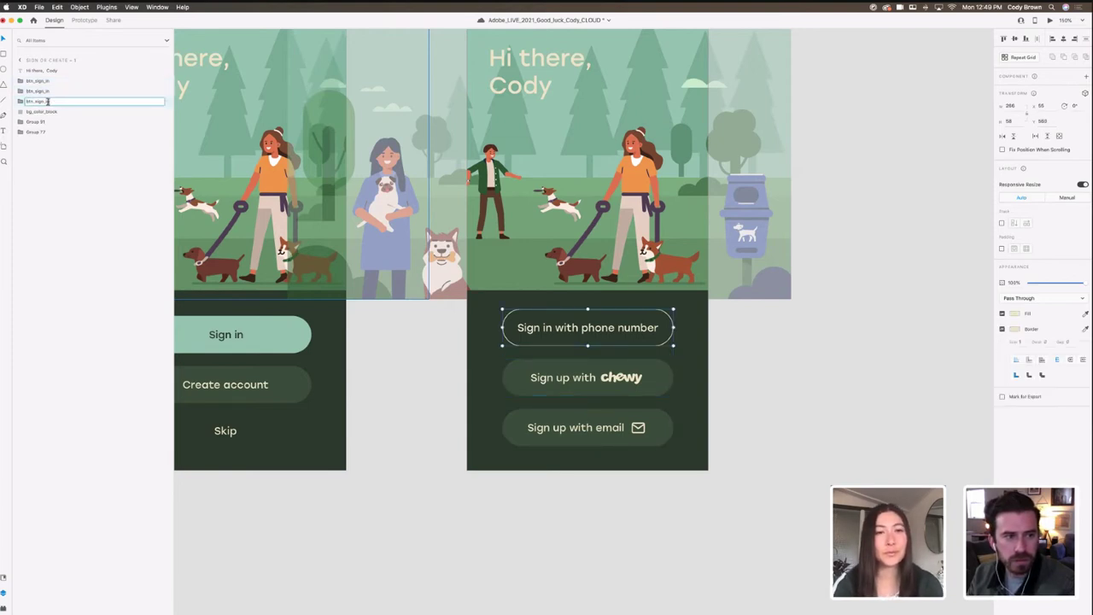
left_click(51, 101)
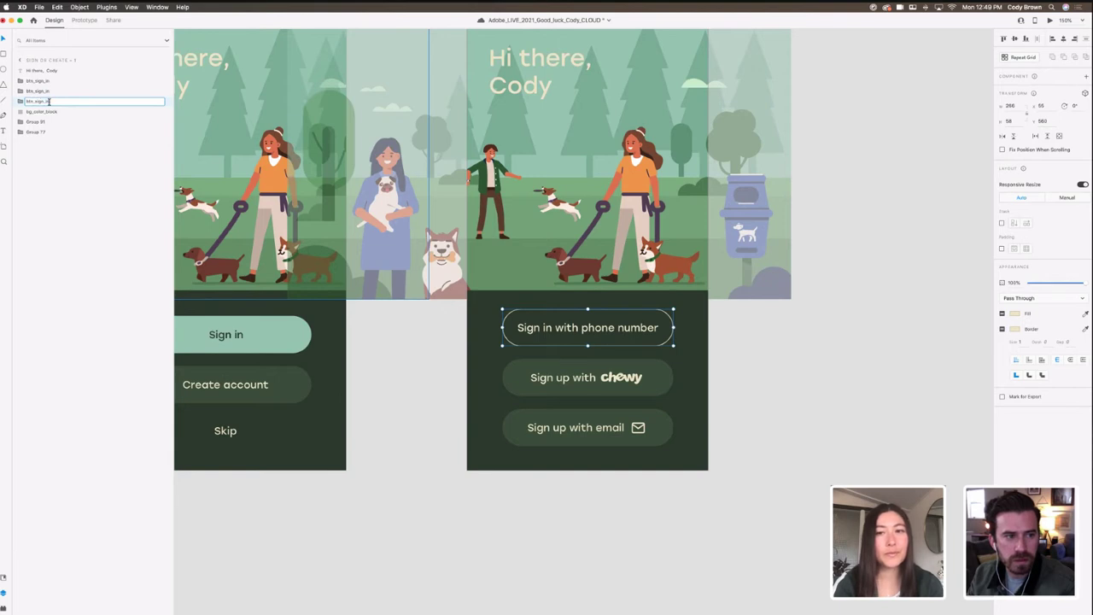
key("BackSpace")
key("BackSpace")
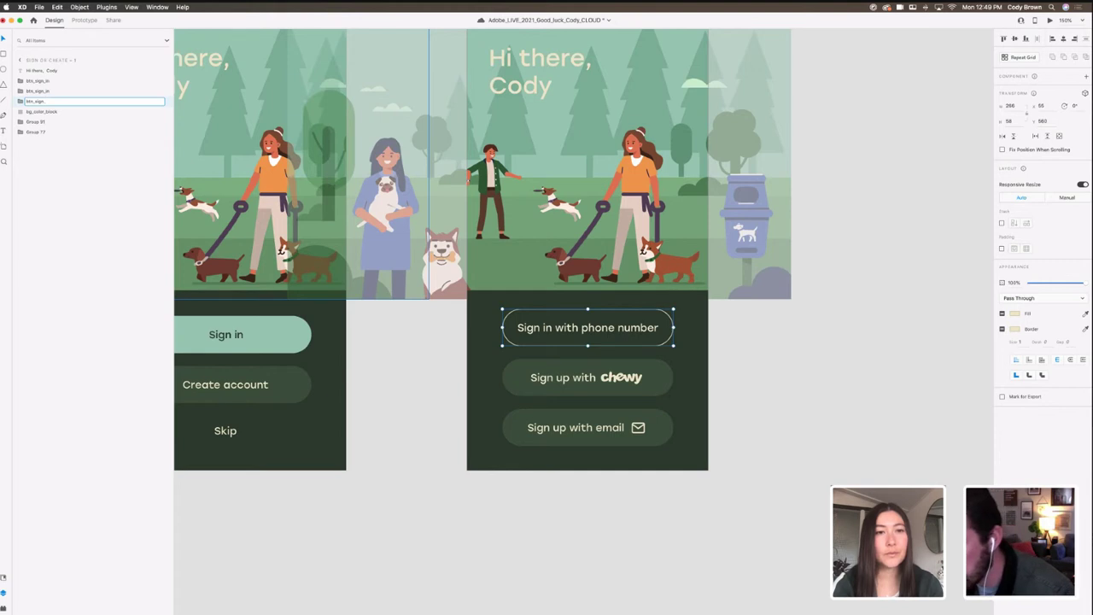
type("up_phone")
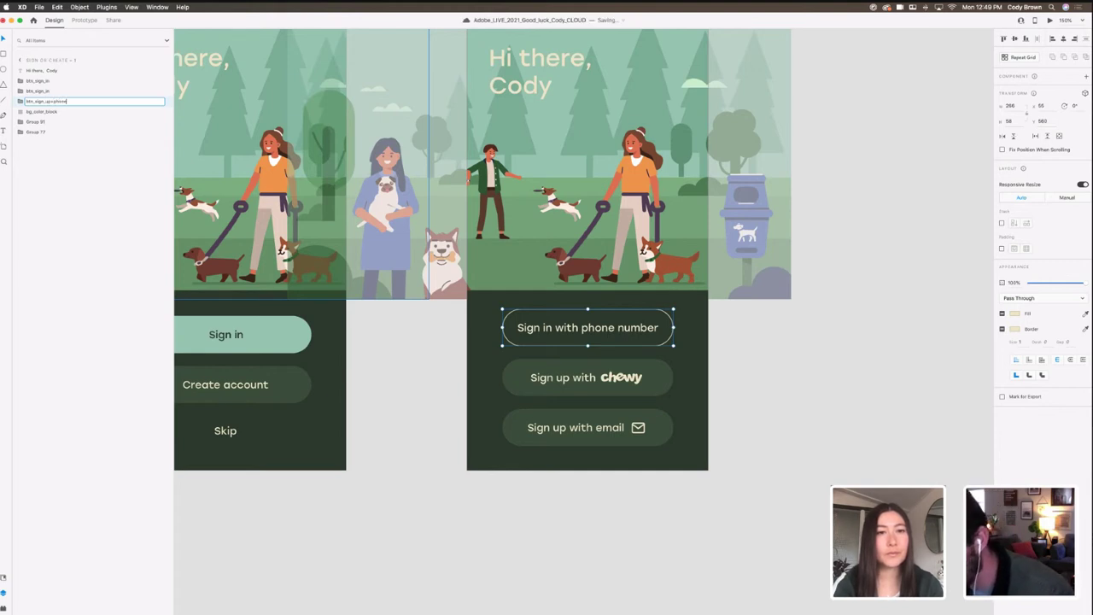
key("Return")
Step: Rename the layer group of the Chewy button as btn_sign_up_chewy
left_click(41, 91)
double_click(51, 90)
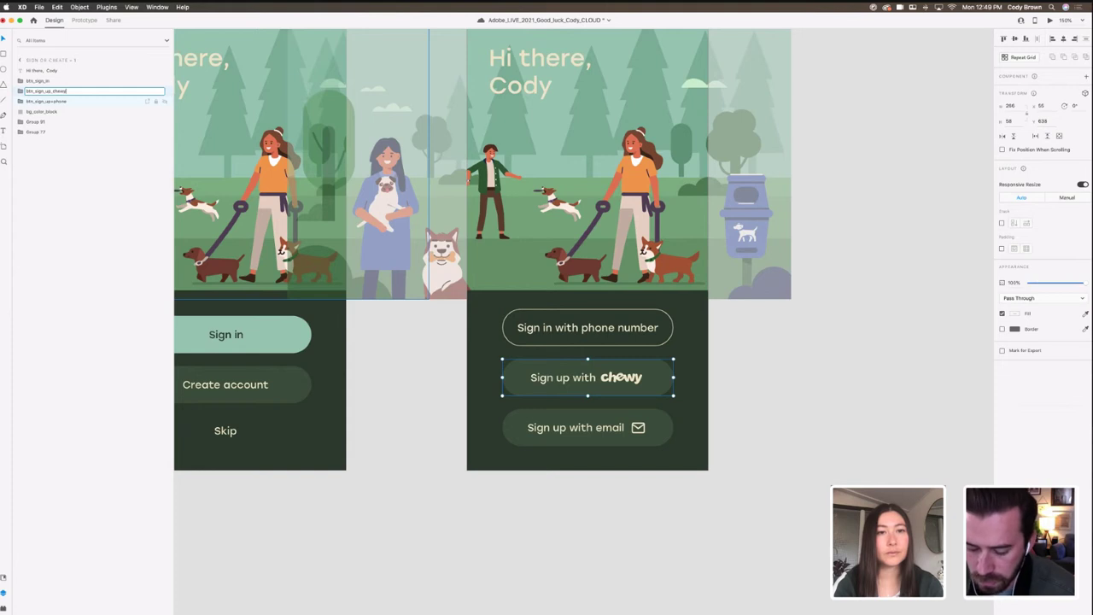
key("Return")
Step: Correct the phone button's layer name to btn_sign_up_phone
left_click(51, 100)
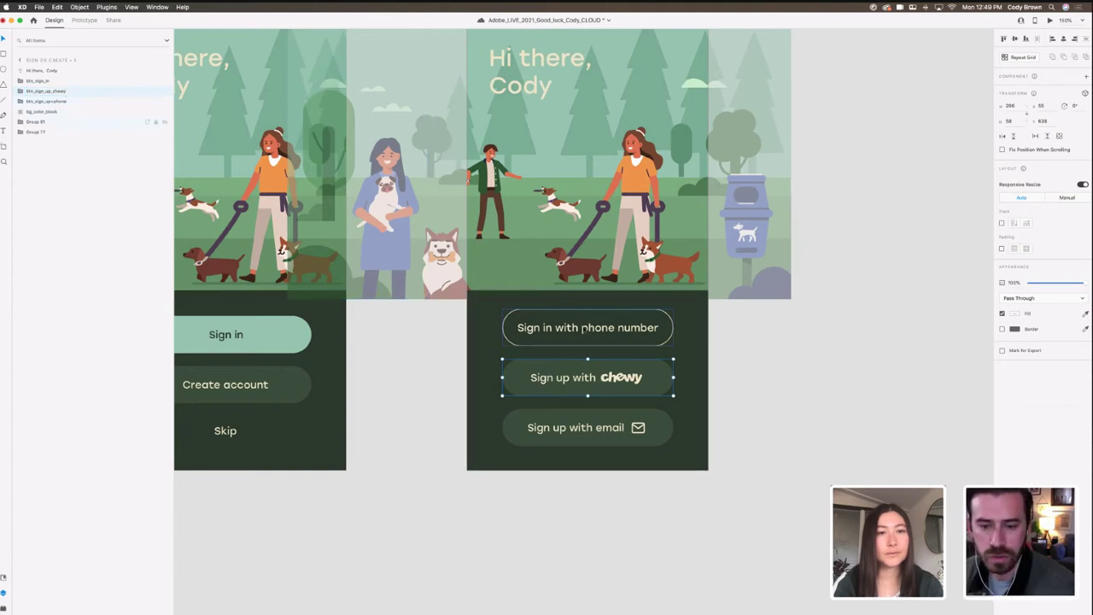
double_click(53, 101)
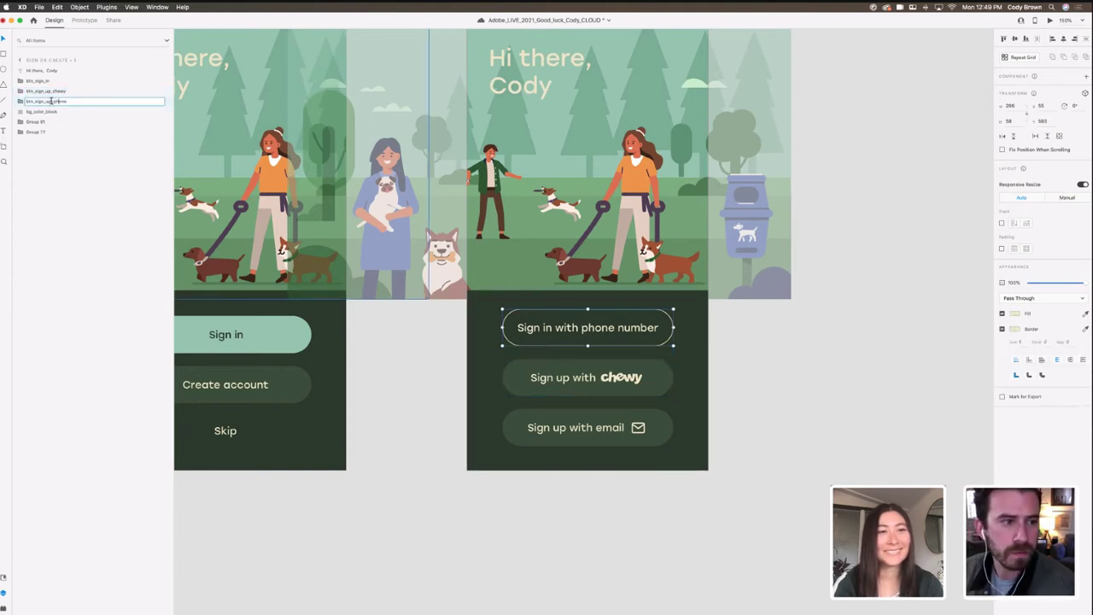
key("BackSpace")
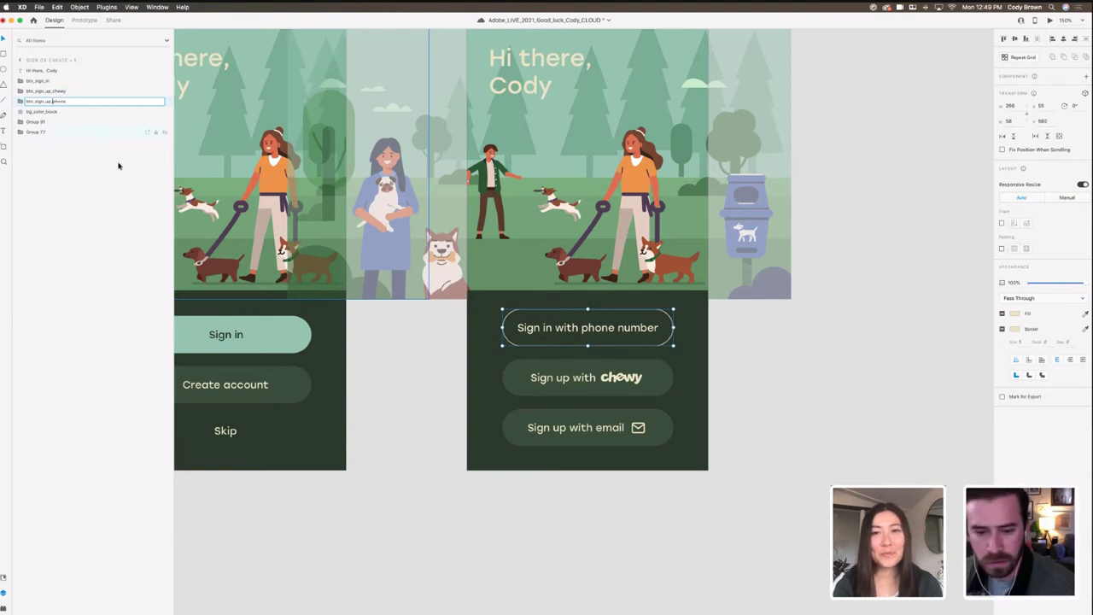
Step: Rename the layer group of the email button as btn_sign_up_email
left_click(41, 81)
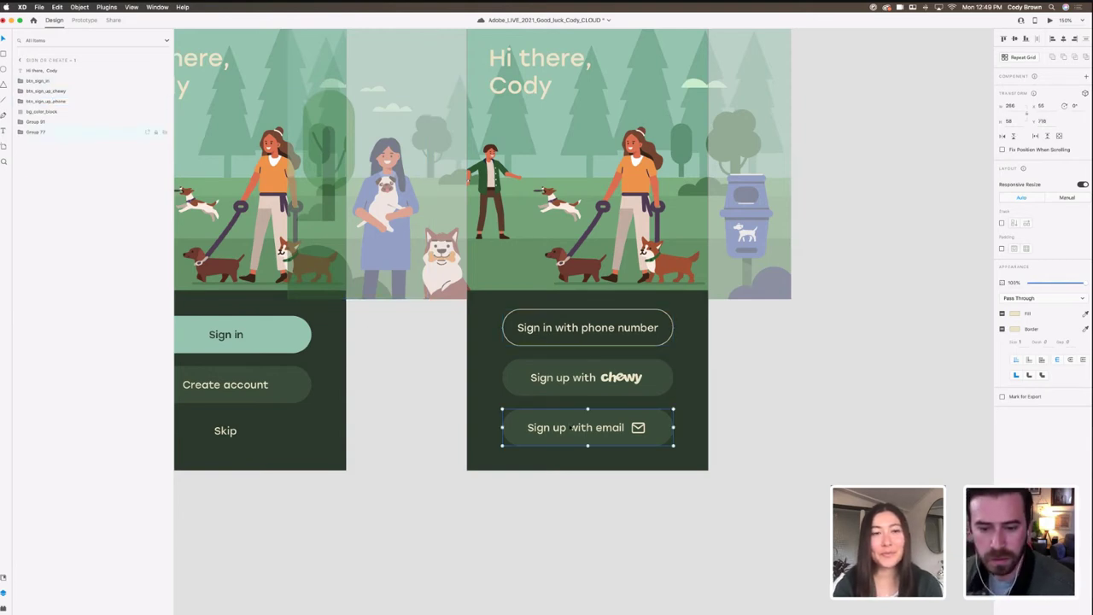
double_click(49, 81)
key("BackSpace")
key("BackSpace")
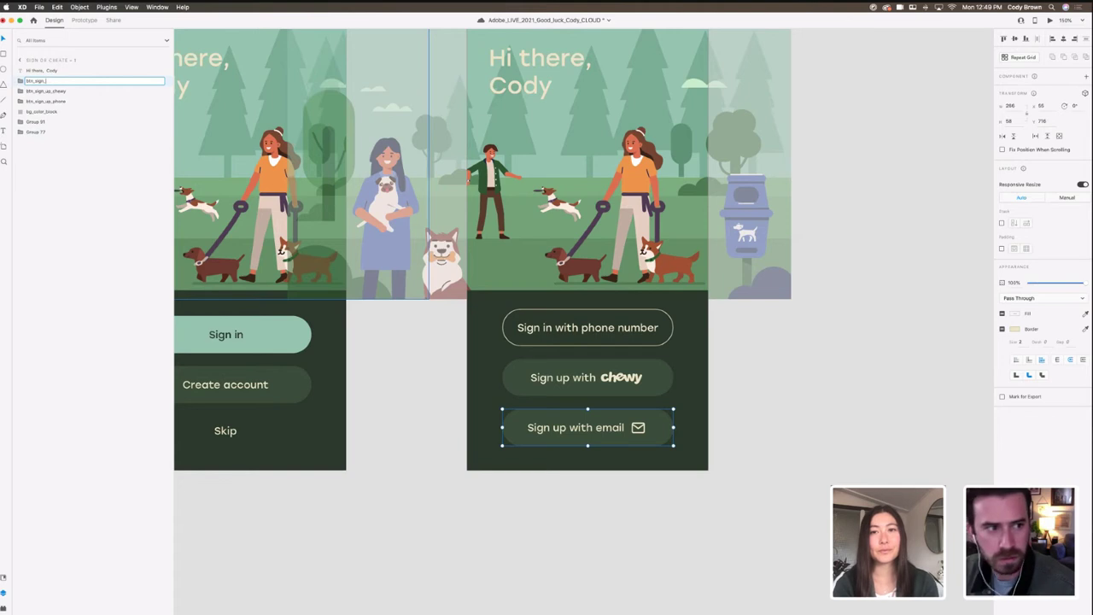
type("up_email")
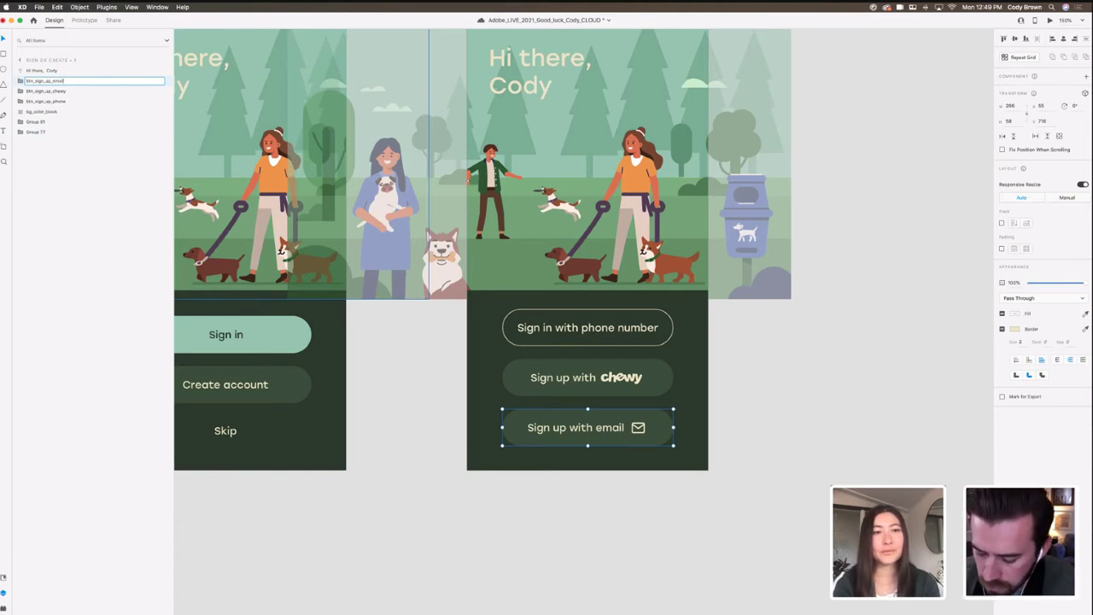
key("Return")
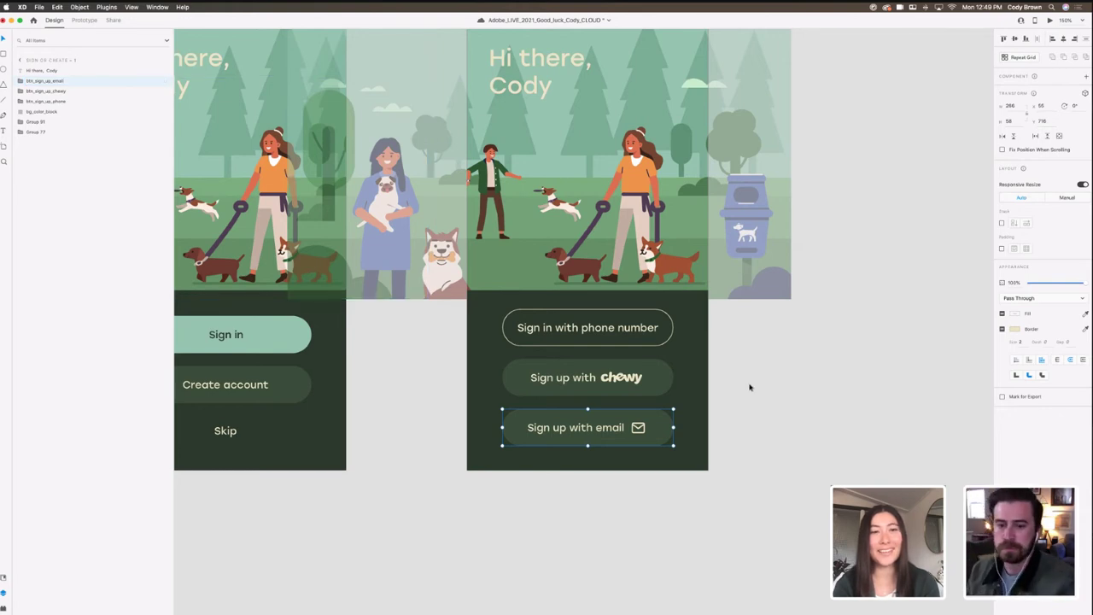
left_click(749, 386)
left_click_drag(768, 379, 752, 376)
scroll(748, 376, "down", 5)
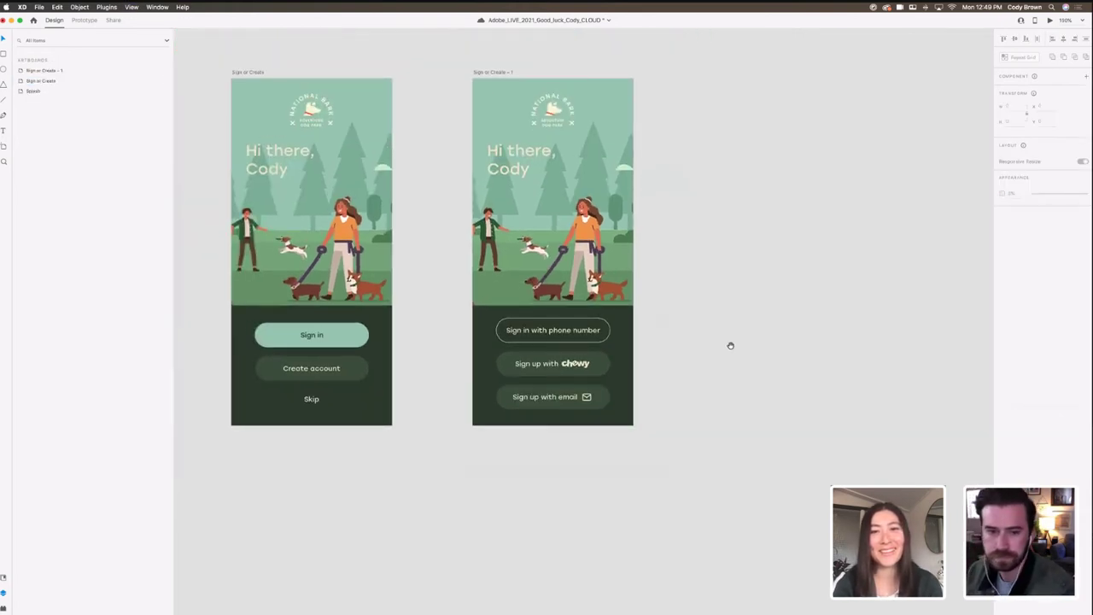
left_click(529, 344)
left_click(531, 370, "shift")
left_click(533, 403, "shift")
left_click_drag(660, 407, 671, 434)
scroll(704, 384, "left", 2)
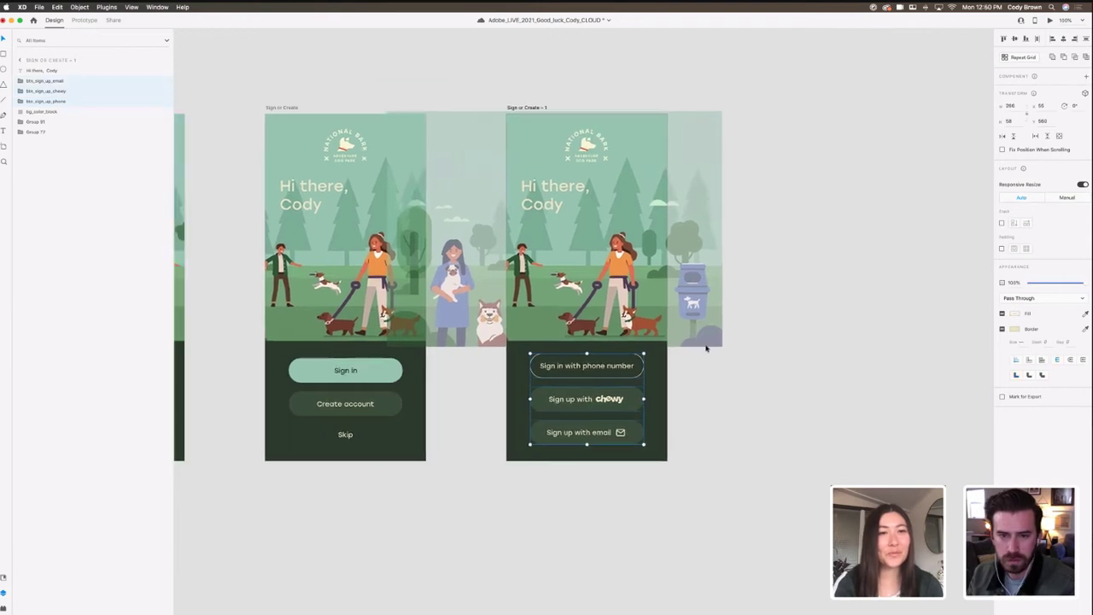
Step: Rename the duplicate Sign or Create artboard as "Sign Up"
left_click(531, 110)
double_click(524, 108)
left_click(519, 108)
left_click_drag(534, 107, 566, 121)
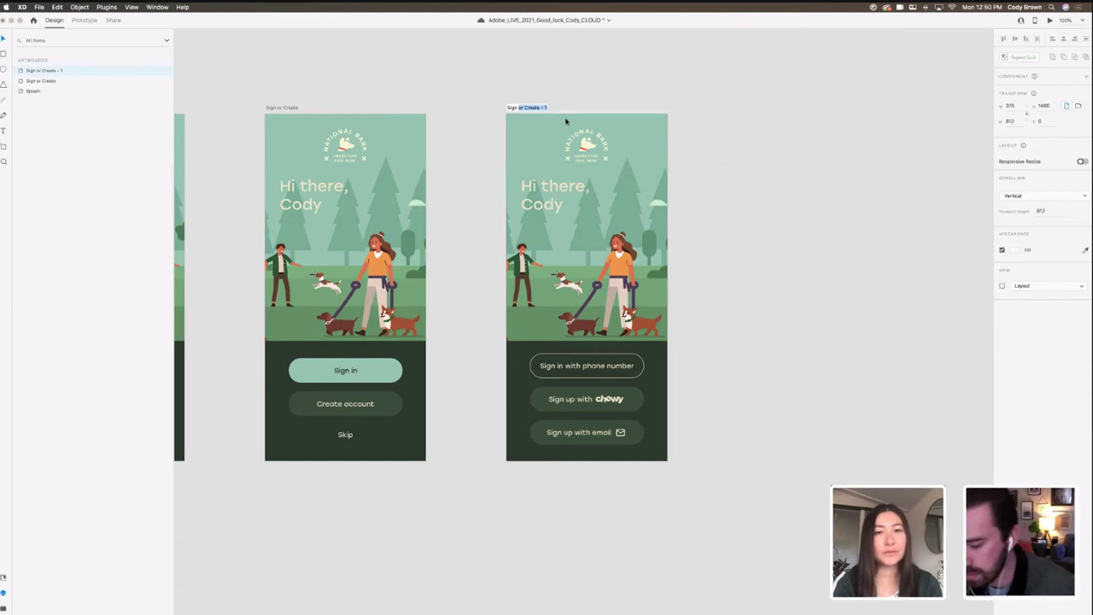
type("Up")
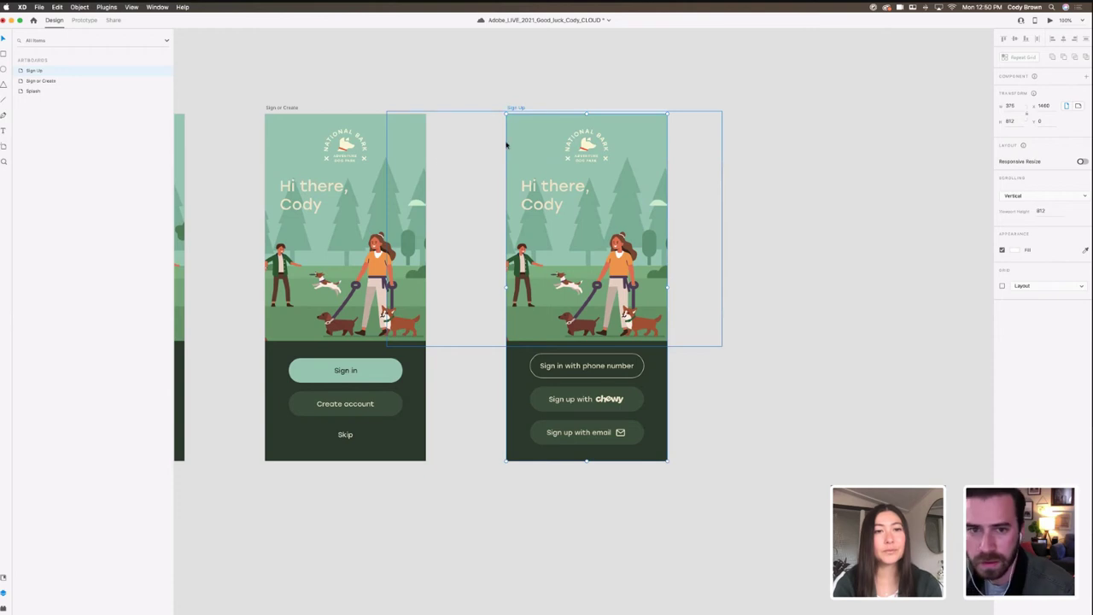
key("Return")
Step: Change the label of the outlined phone button on the Sign Up artboard to "Sign up with phone number"
left_click(560, 369)
double_click(561, 368)
scroll(560, 367, "up", 10)
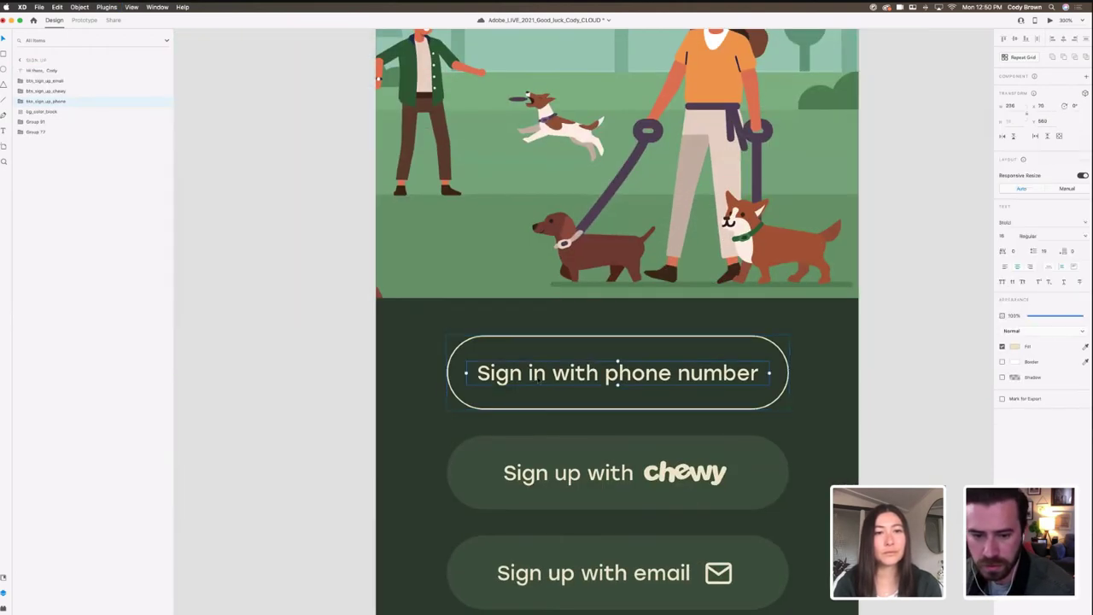
double_click(535, 377)
double_click(536, 375)
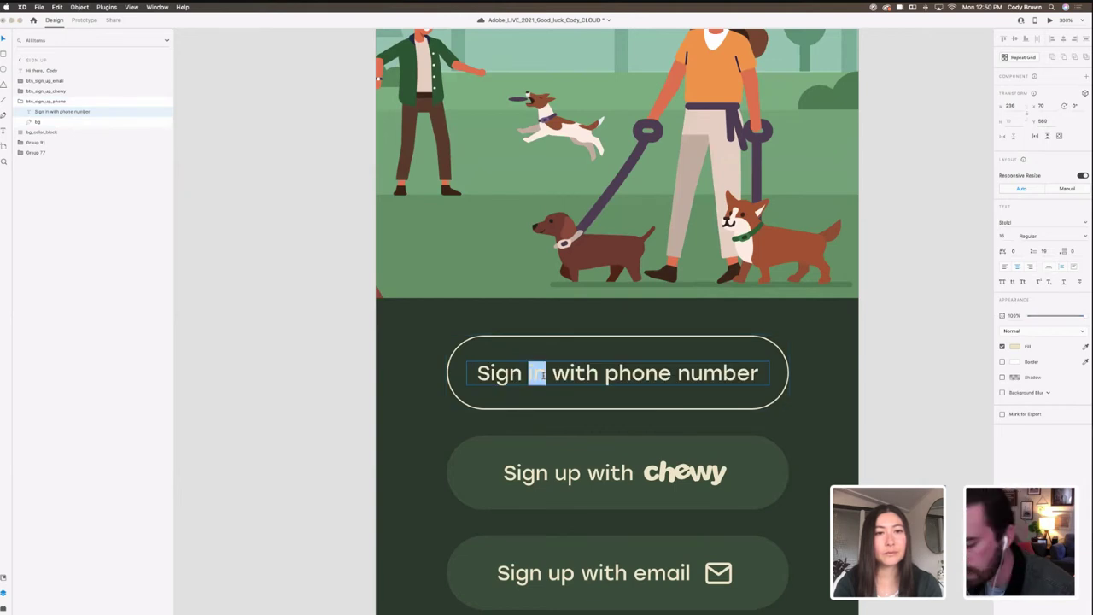
type("up")
key("Escape")
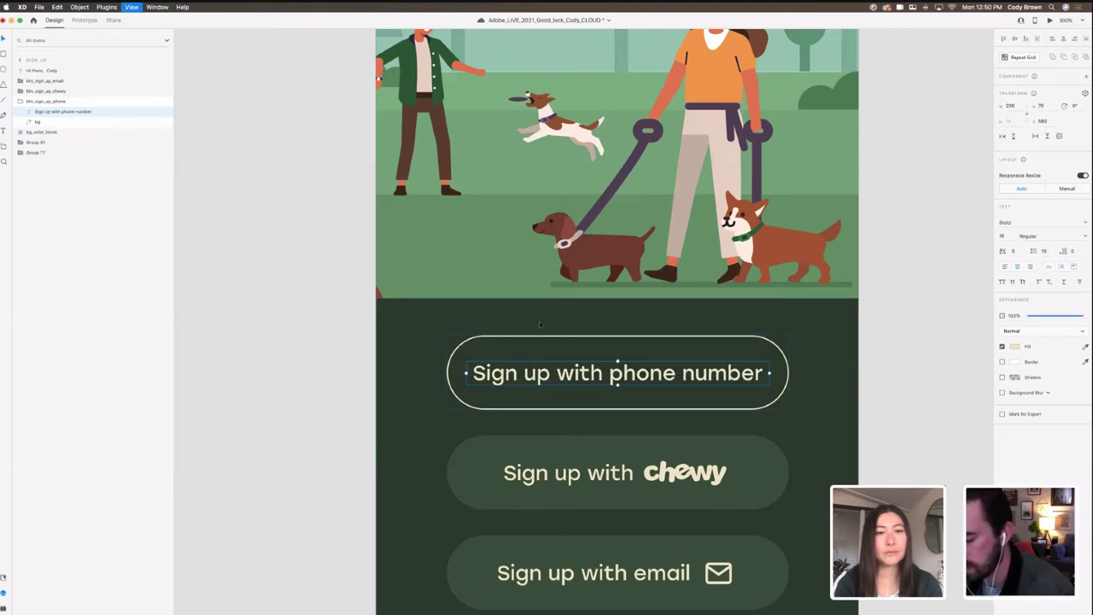
Step: Review the Splash, Sign or Create and Sign Up artboards side by side
key("super+minus")
key("super+minus")
key("super+minus")
left_click_drag(723, 275, 728, 225)
left_click(728, 224)
key("super+minus")
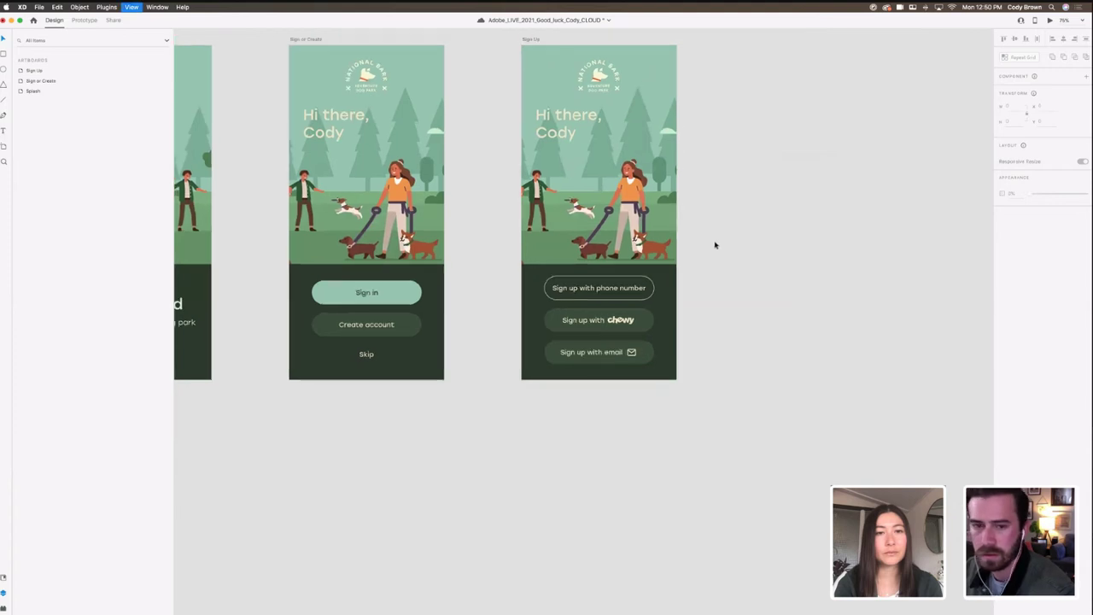
scroll(796, 253, "left", 3)
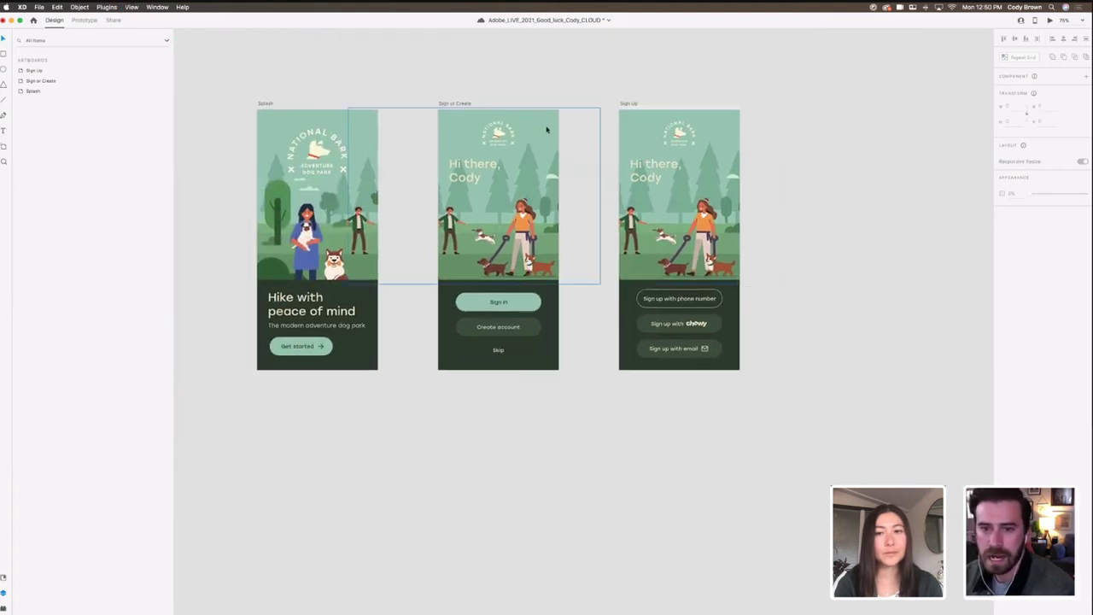
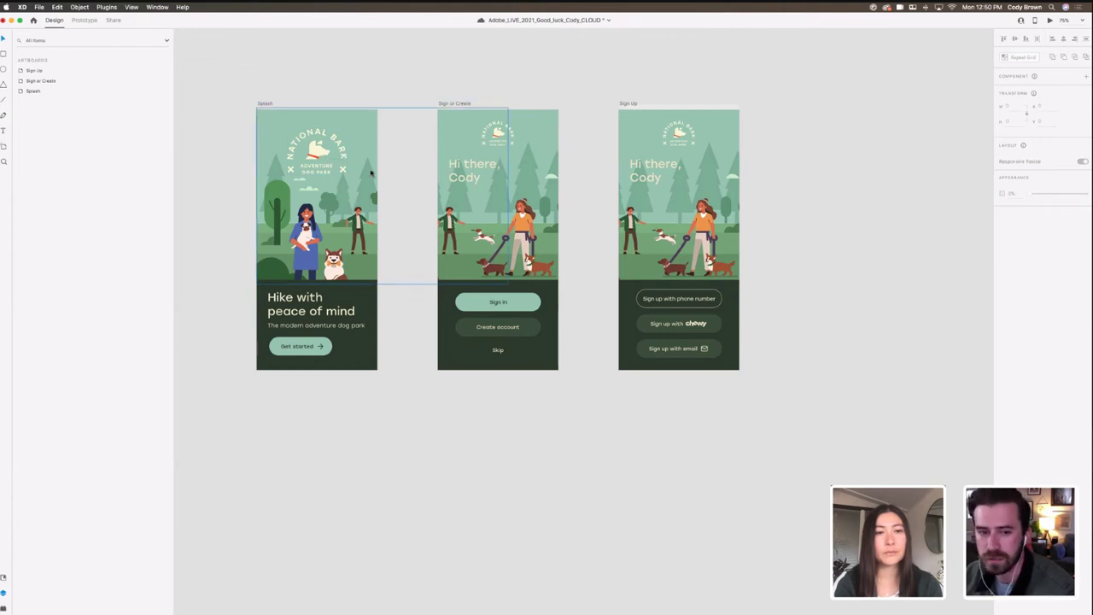
left_click_drag(518, 75, 618, 132)
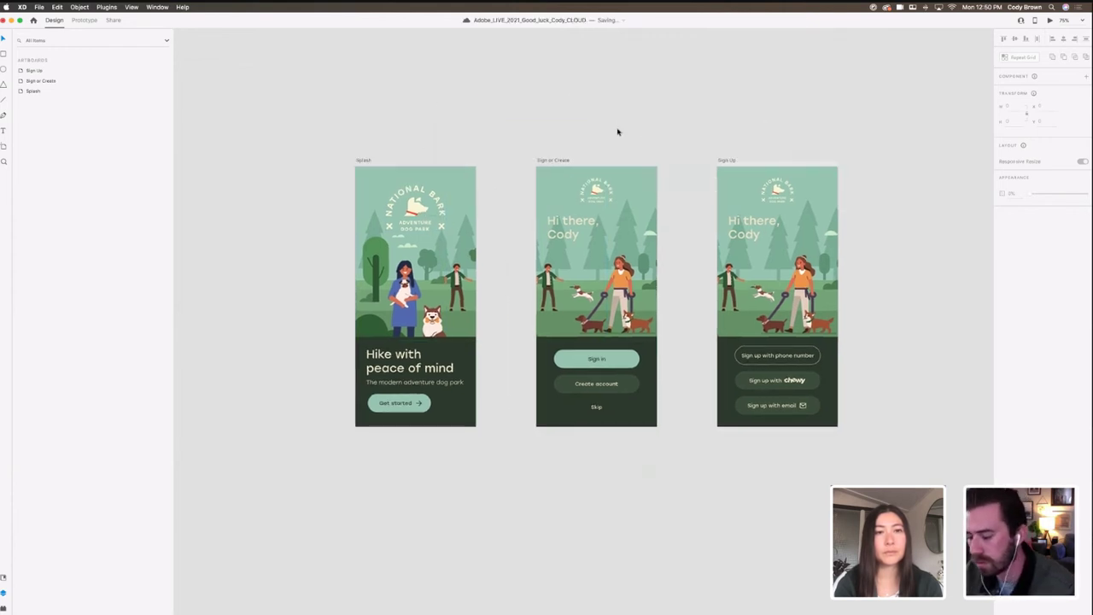
Step: Draw a square about 51 × 51 beside the logo, above the greeting, on the Sign or Create artboard
key("super+plus")
scroll(627, 221, "up", 3)
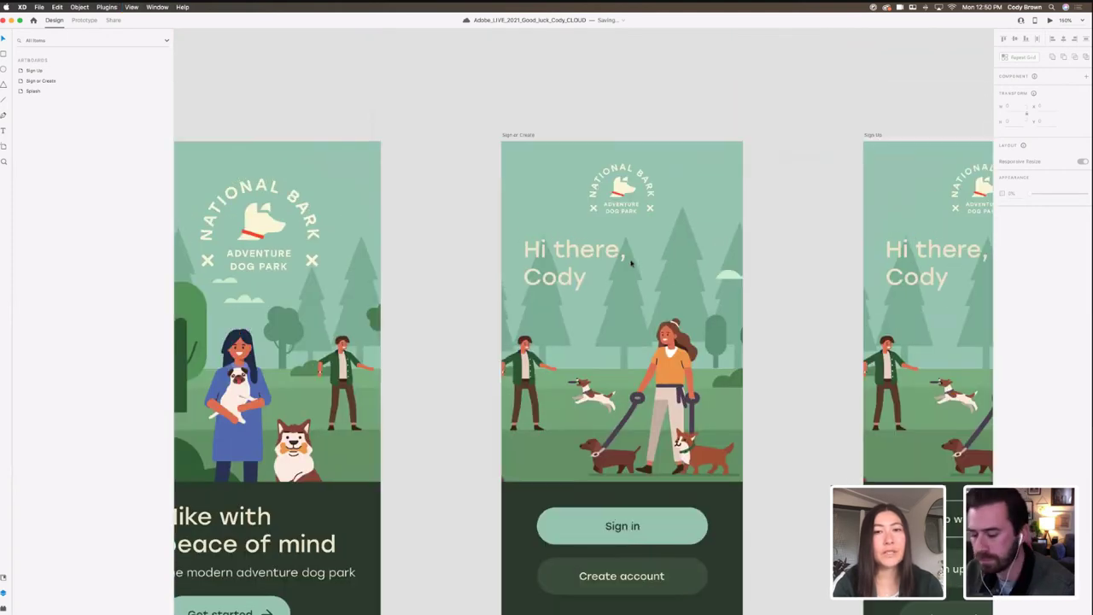
key("super+equal")
left_click_drag(541, 137, 549, 166)
left_click(3, 55)
left_click_drag(512, 151, 554, 194)
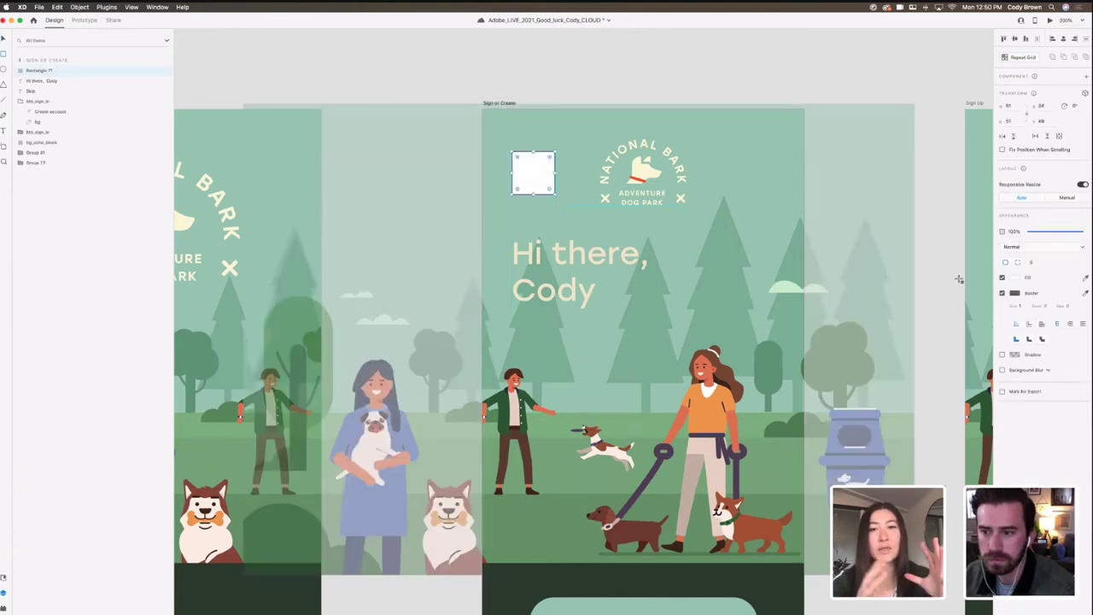
Step: Remove the square's fill and give it a border of size 2 in the saved cream colour
left_click(1003, 278)
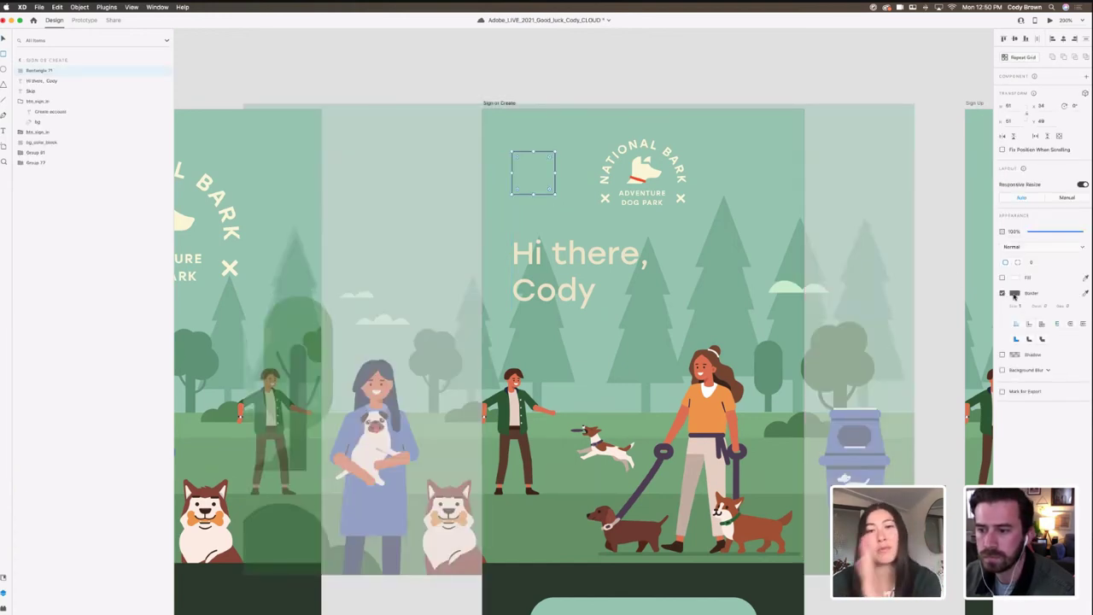
left_click(1015, 294)
left_click(922, 339)
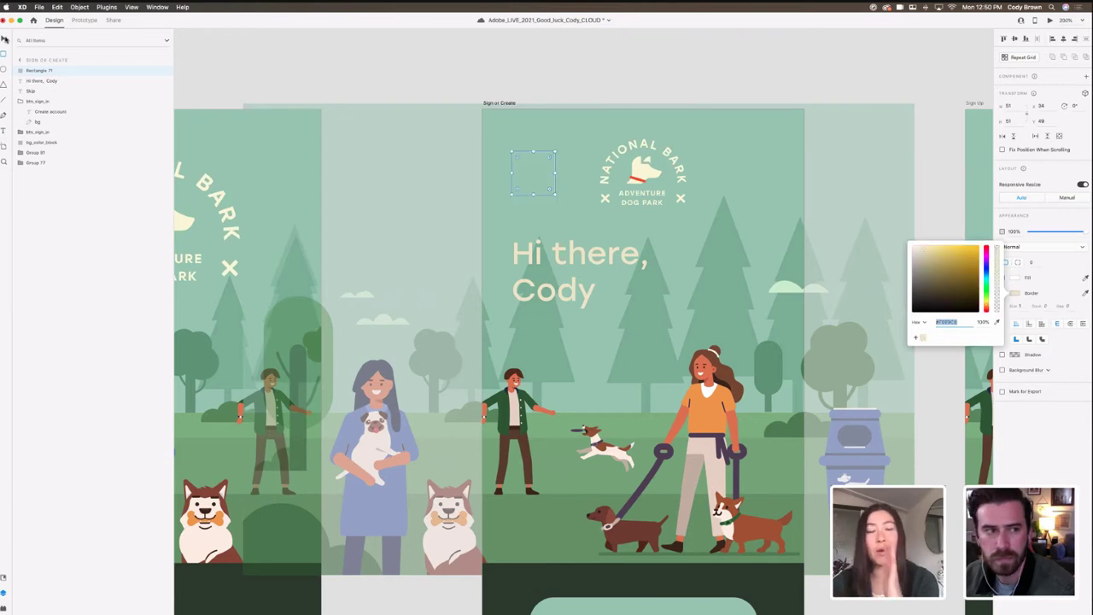
left_click(4, 39)
left_click(1023, 307)
type("2")
key("Return")
left_click(599, 64)
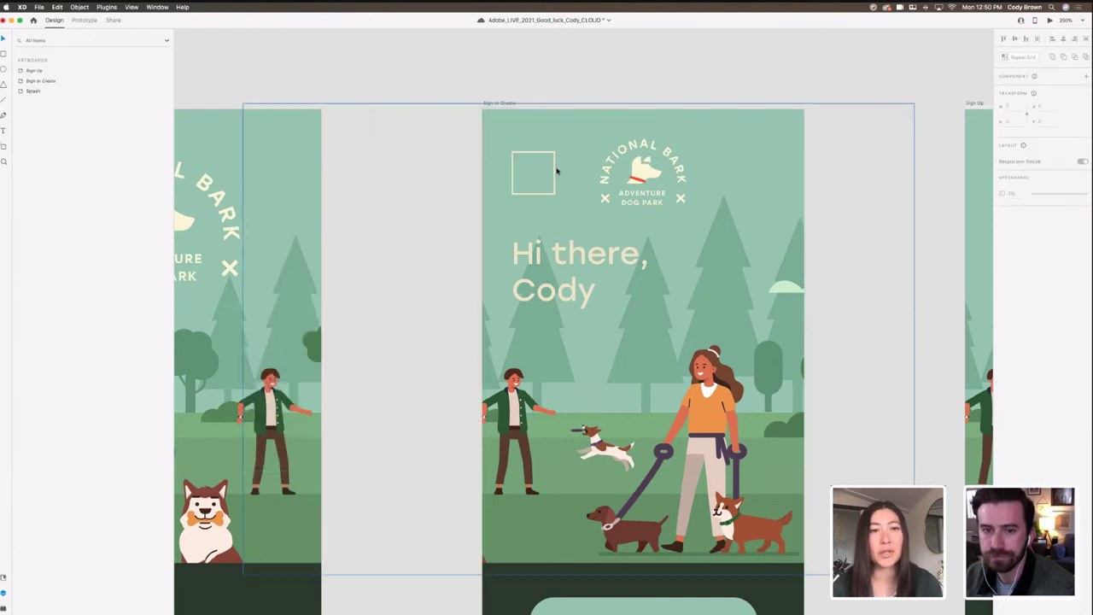
Step: Resize the outlined square to 50 × 50 and shift it slightly down to Y 52
left_click_drag(555, 172, 554, 199)
left_click(450, 100)
left_click_drag(449, 100, 557, 96)
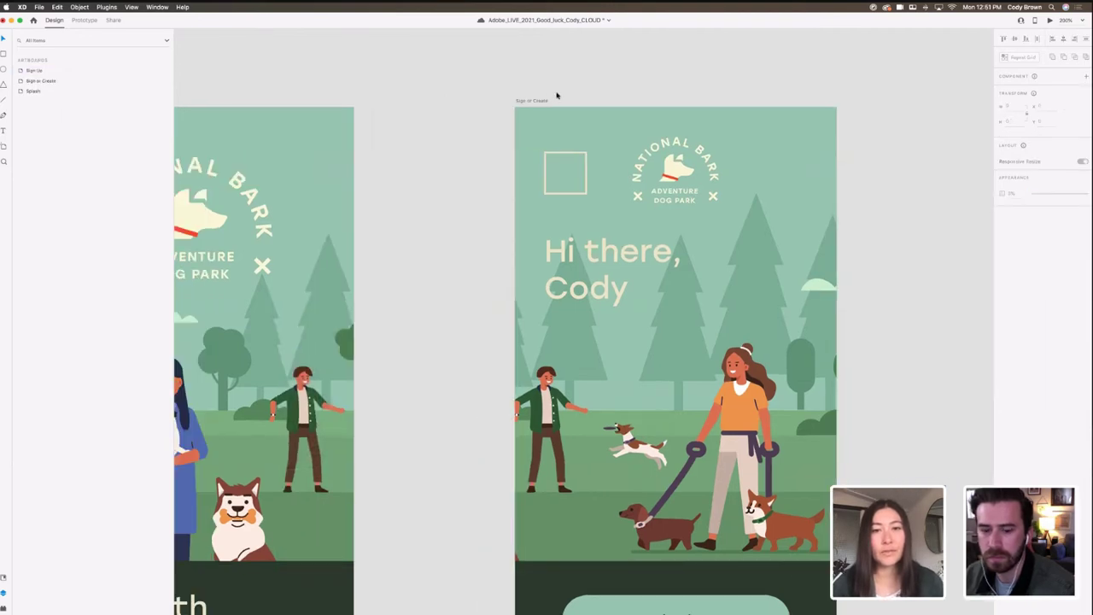
scroll(557, 95, "left", 2)
key("super+minus")
key("super+minus")
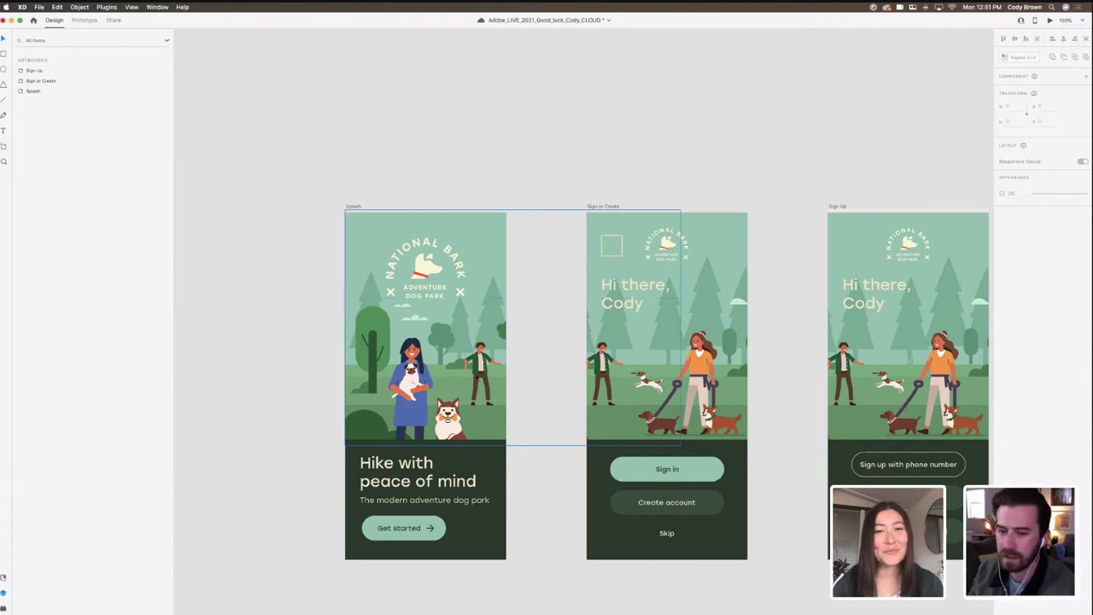
Step: Round all the corners of the outlined square beside the logo on the Sign or Create artboard
left_click_drag(548, 374, 630, 374)
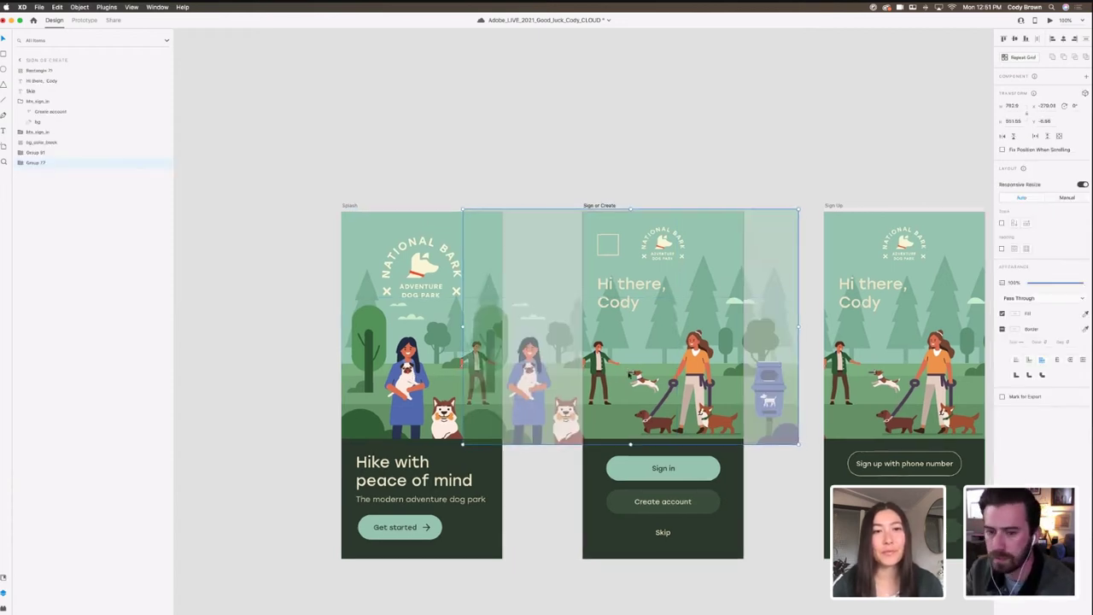
key("super+=")
scroll(590, 403, "up", 2)
left_click(538, 130)
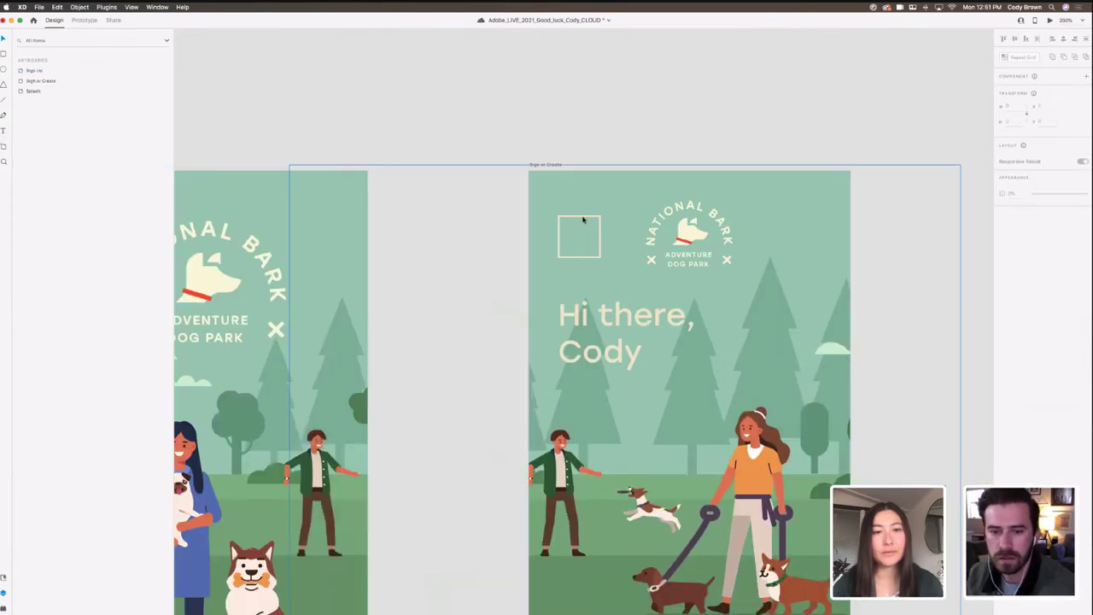
left_click(585, 219)
left_click_drag(596, 223, 593, 226)
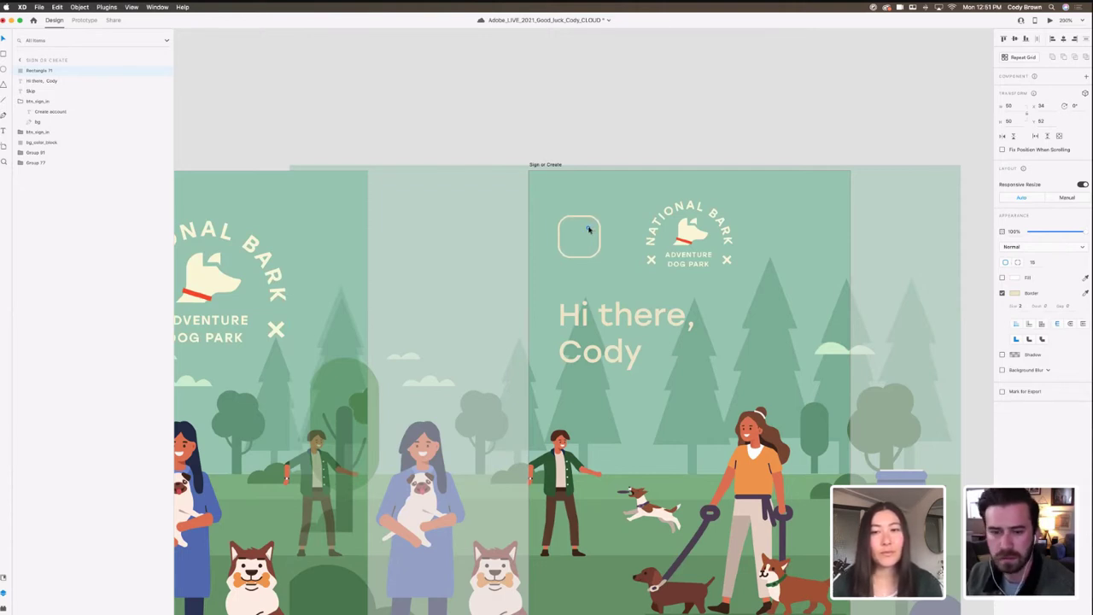
left_click(525, 131)
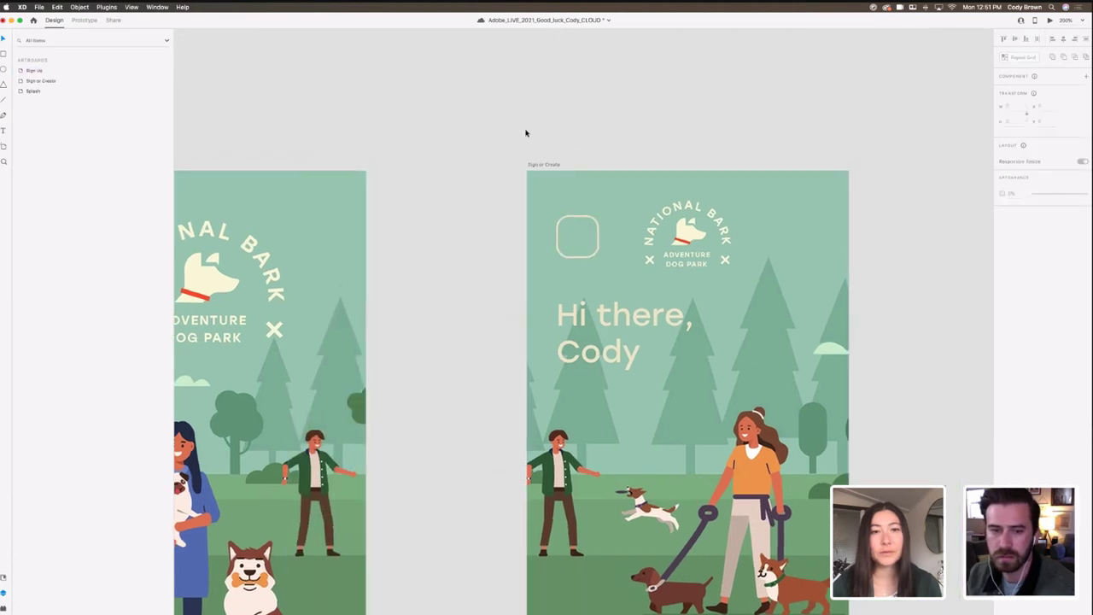
Step: Open the Icons 4 Design plugin and examine the arrow on the Splash artboard's Get started button
scroll(525, 131, "right", 2)
left_click(545, 200)
left_click(474, 115)
scroll(256, 102, "left", 2)
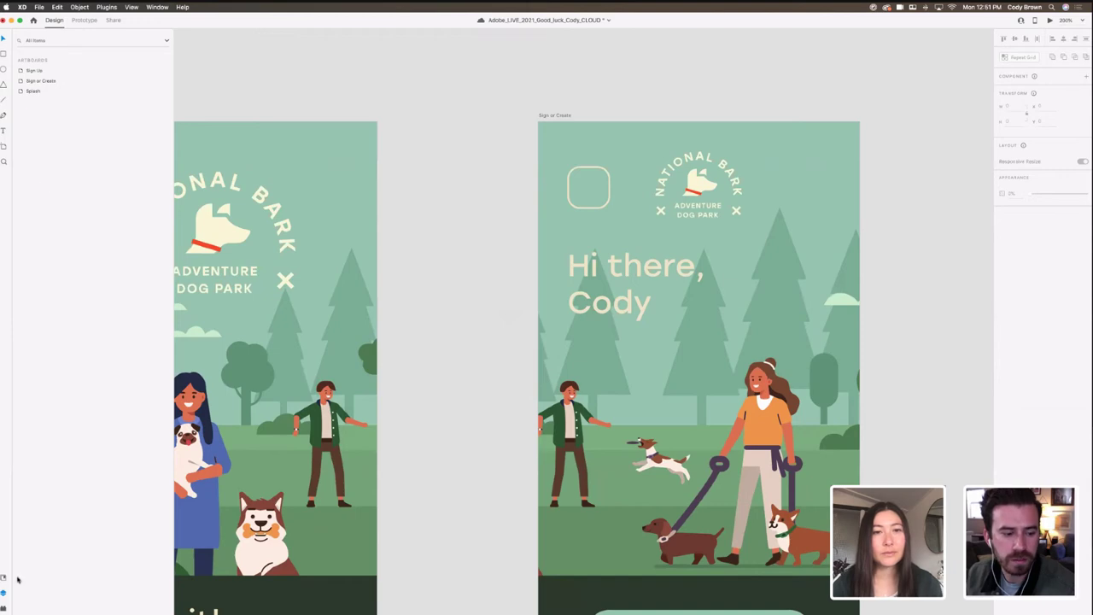
left_click(3, 607)
scroll(372, 529, "down", 5)
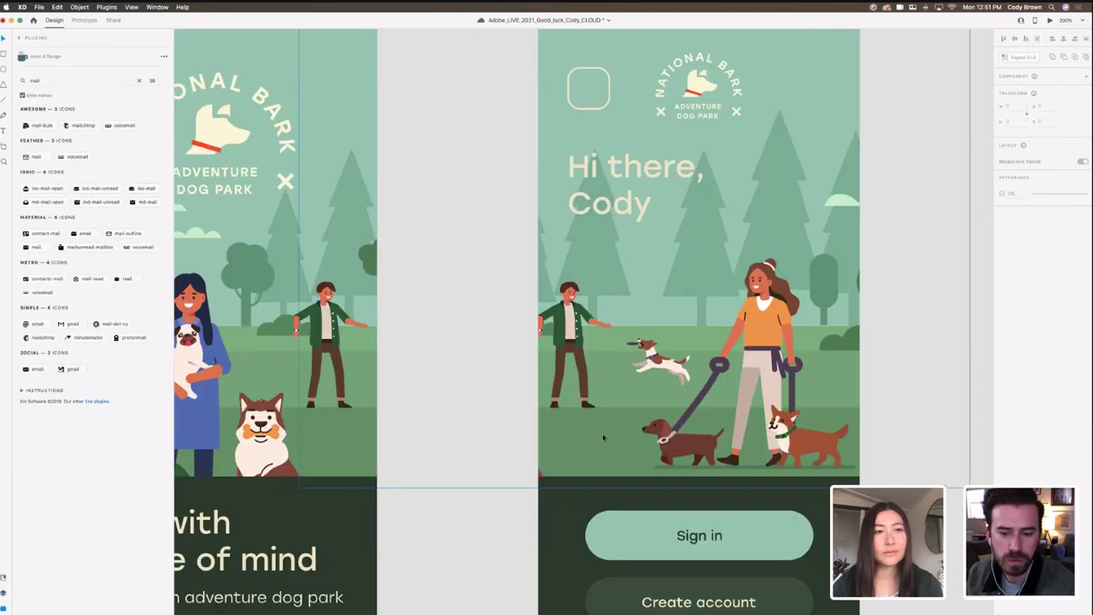
scroll(372, 530, "left", 2)
scroll(371, 529, "left", 1)
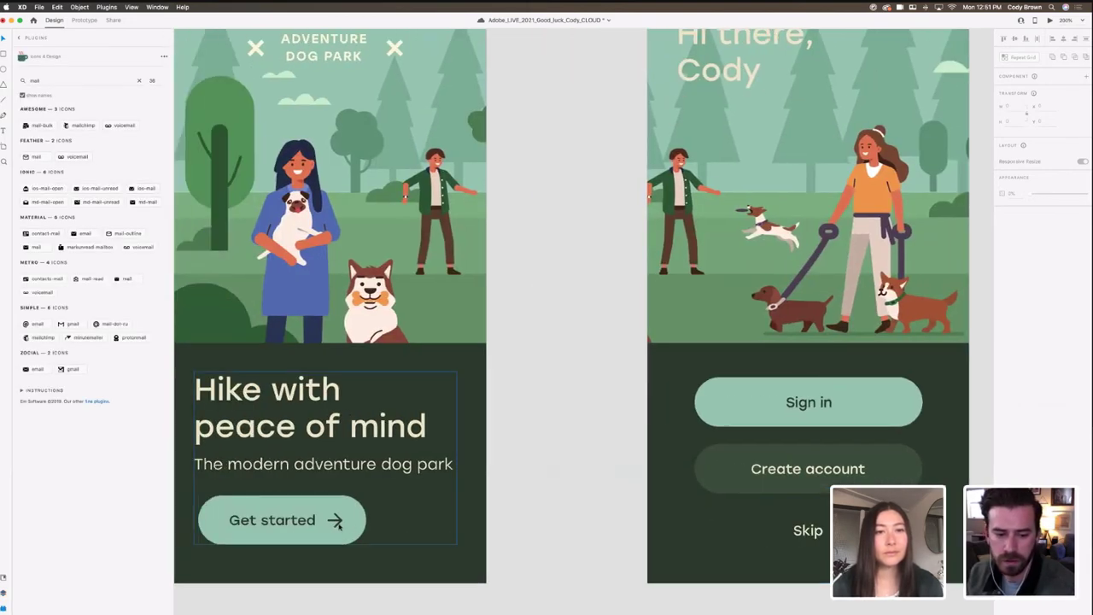
scroll(346, 529, "up", 3)
scroll(346, 529, "right", 1)
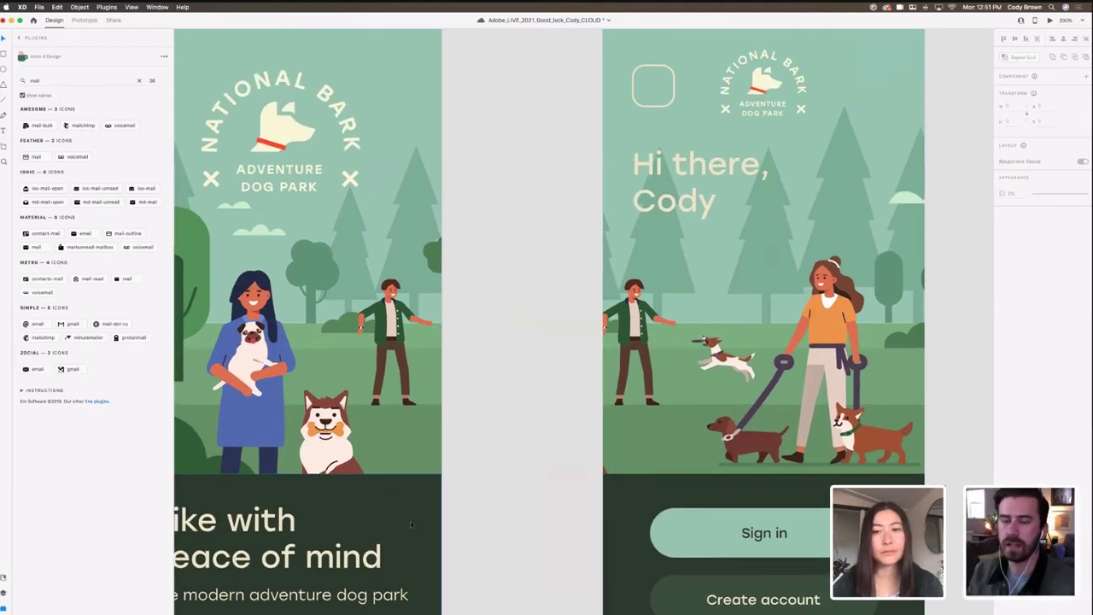
scroll(488, 305, "up", 2)
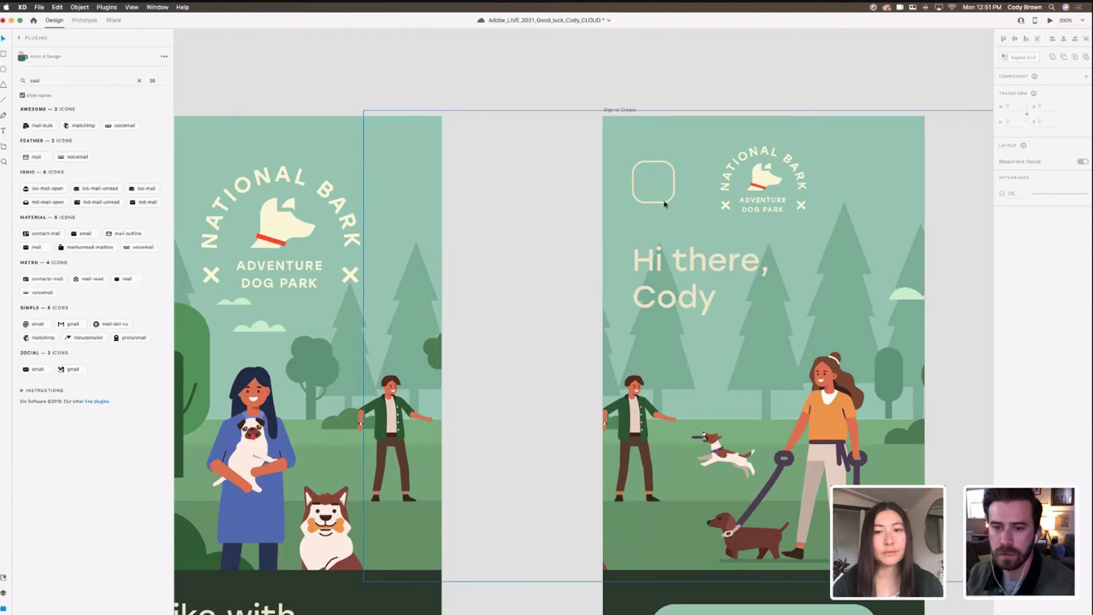
Step: Search the plugin's icons for "arrow" and insert the ios-arrow-back icon
left_click(664, 203)
double_click(52, 79)
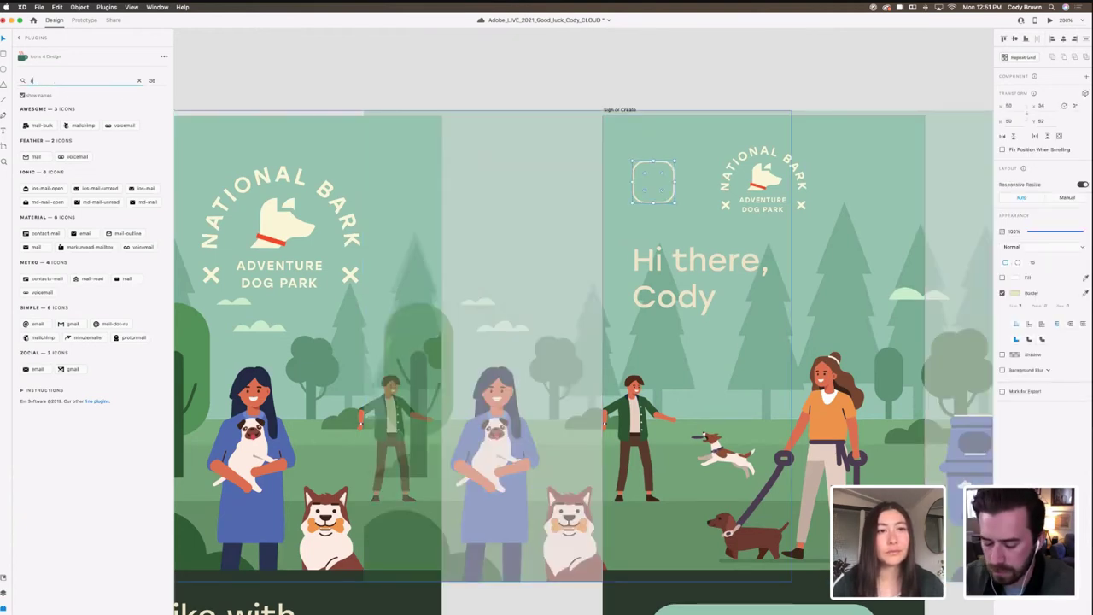
type("arrow")
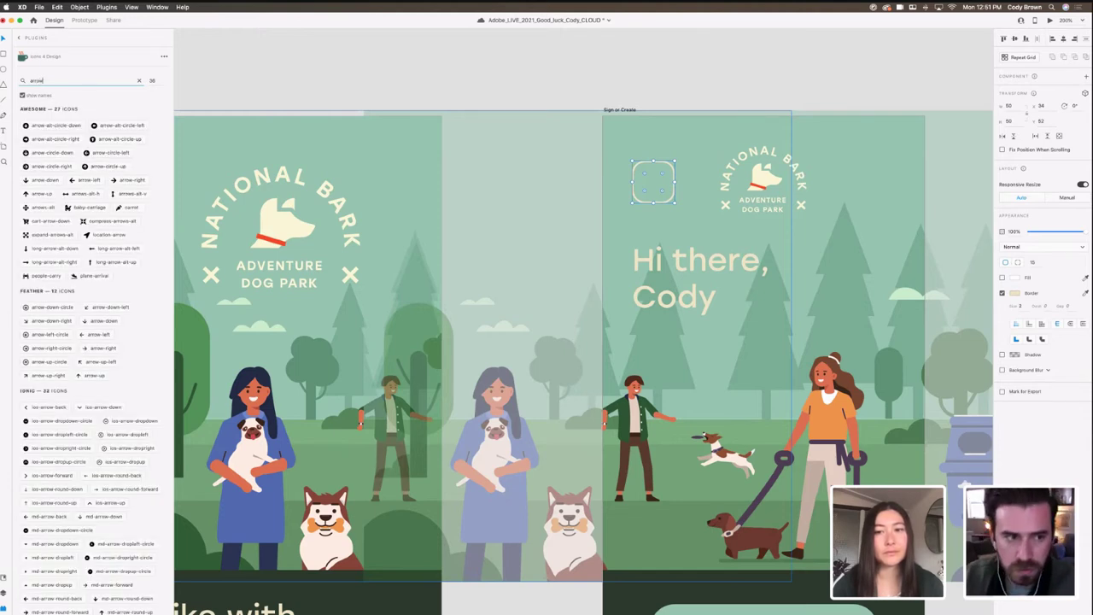
key("Return")
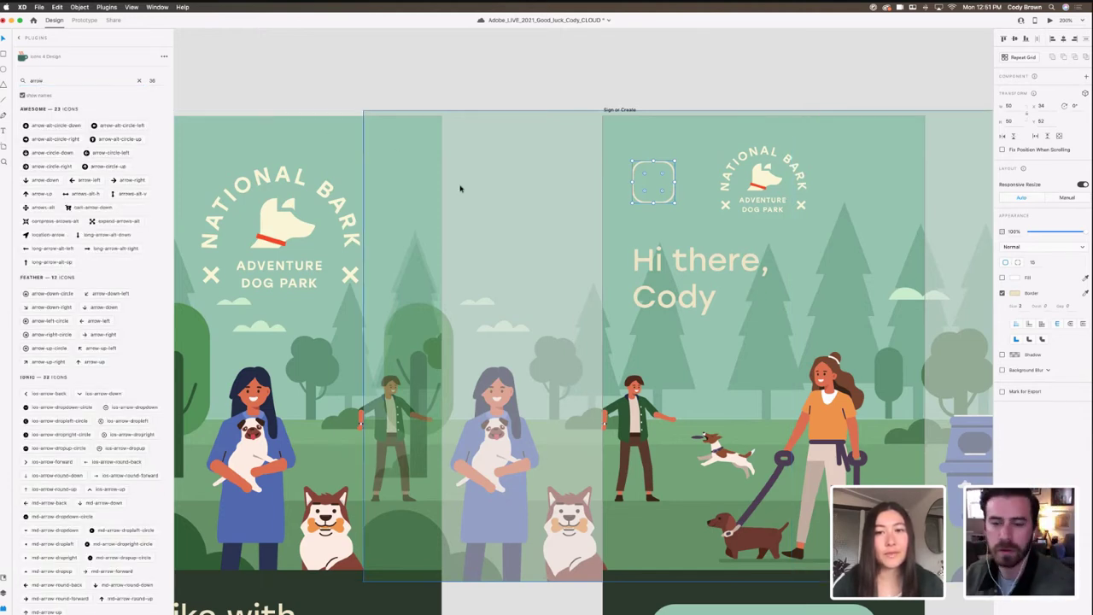
left_click(596, 97)
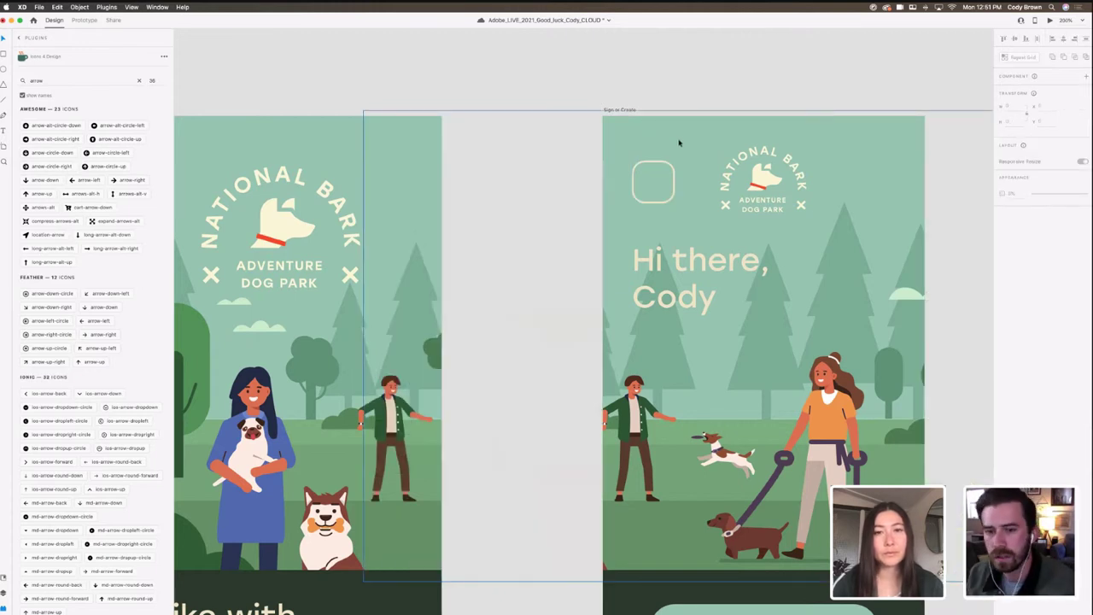
scroll(136, 389, "down", 1)
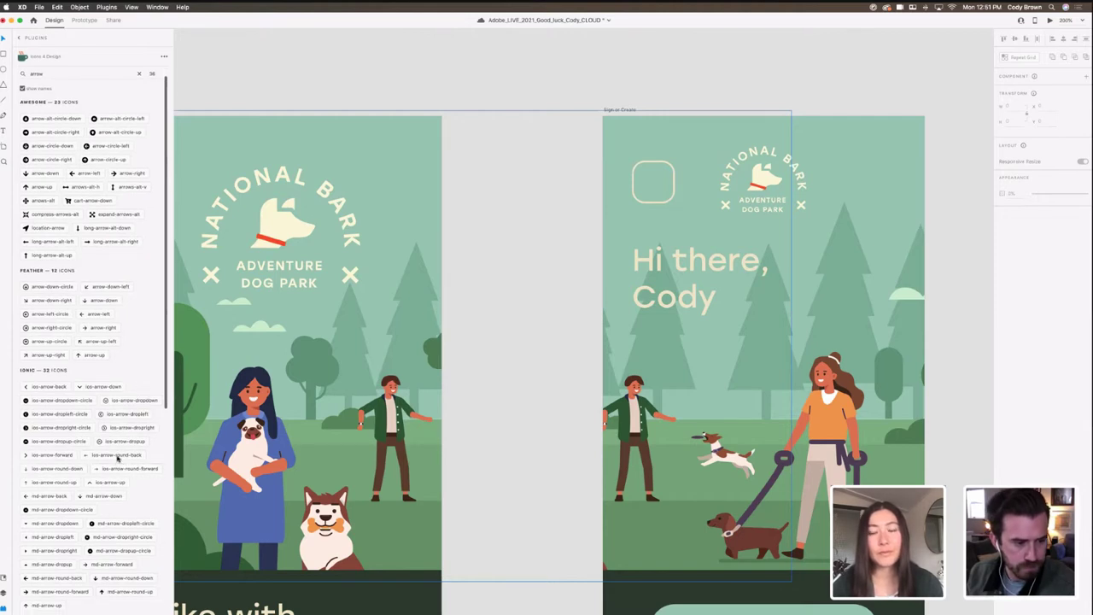
scroll(120, 461, "up", 1)
left_click(53, 389)
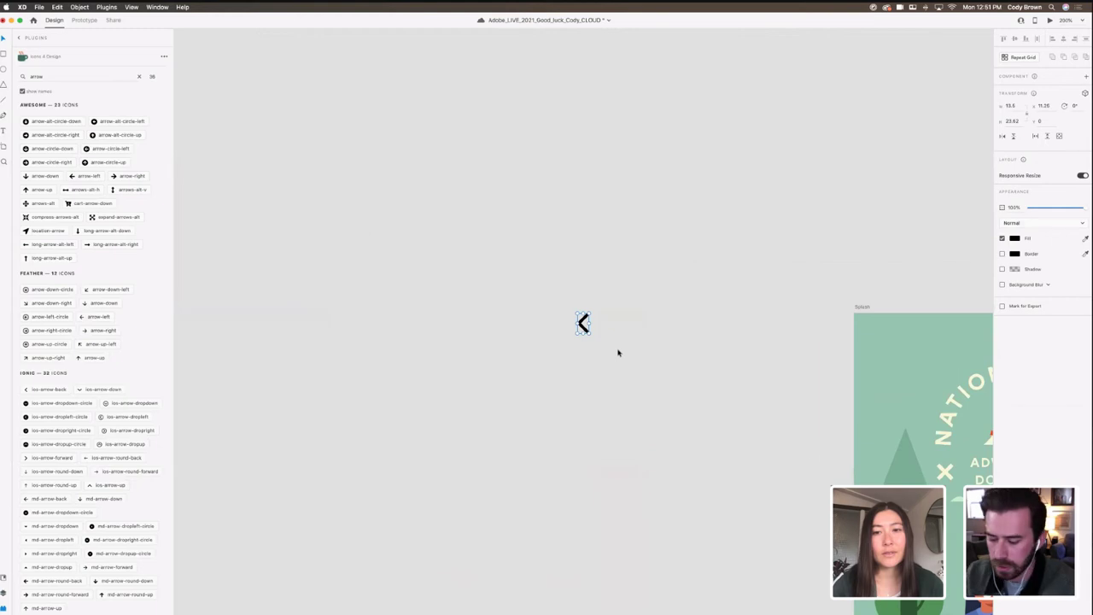
Step: Move the back arrow icon onto the Sign or Create artboard and centre it inside the rounded square
key("super+x")
left_click_drag(734, 365, 369, 296)
left_click_drag(952, 352, 569, 345)
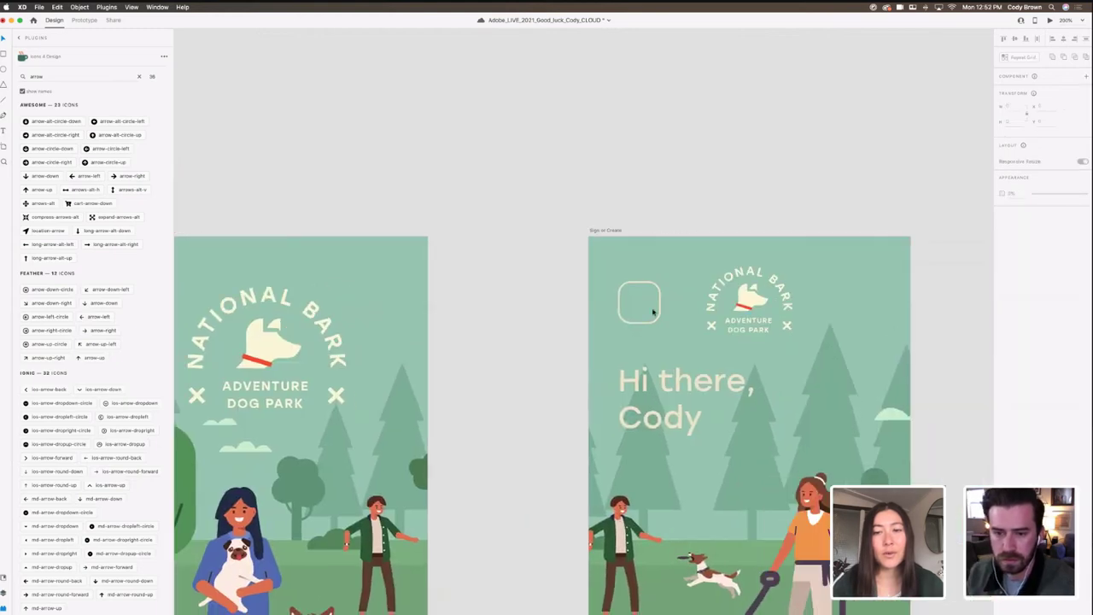
left_click(656, 311)
key("super+equal")
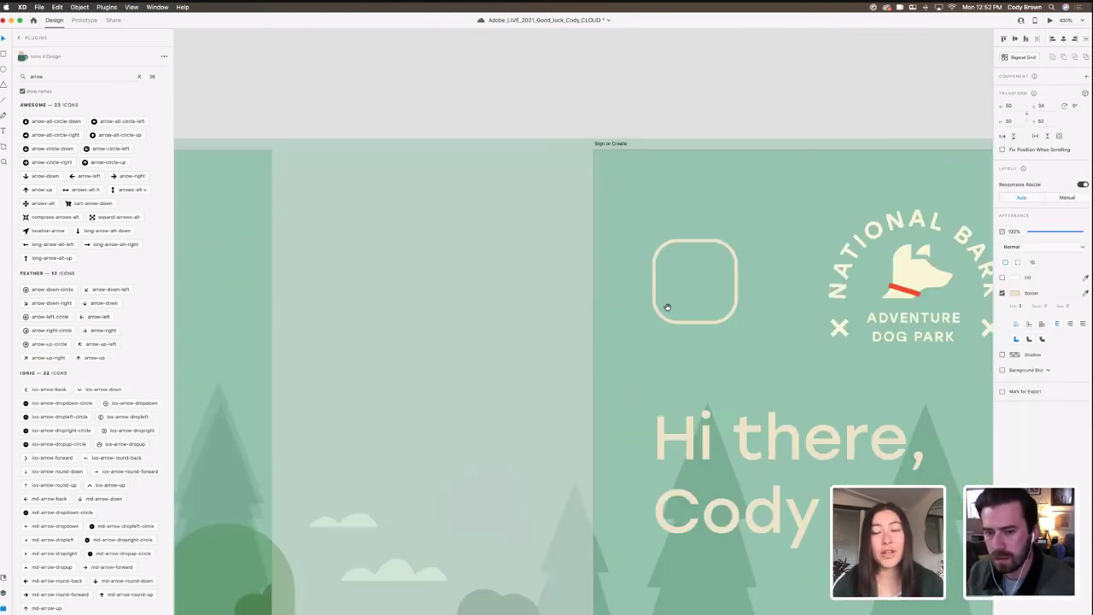
scroll(667, 308, "right", 5)
key("super+v")
left_click_drag(713, 373, 531, 275)
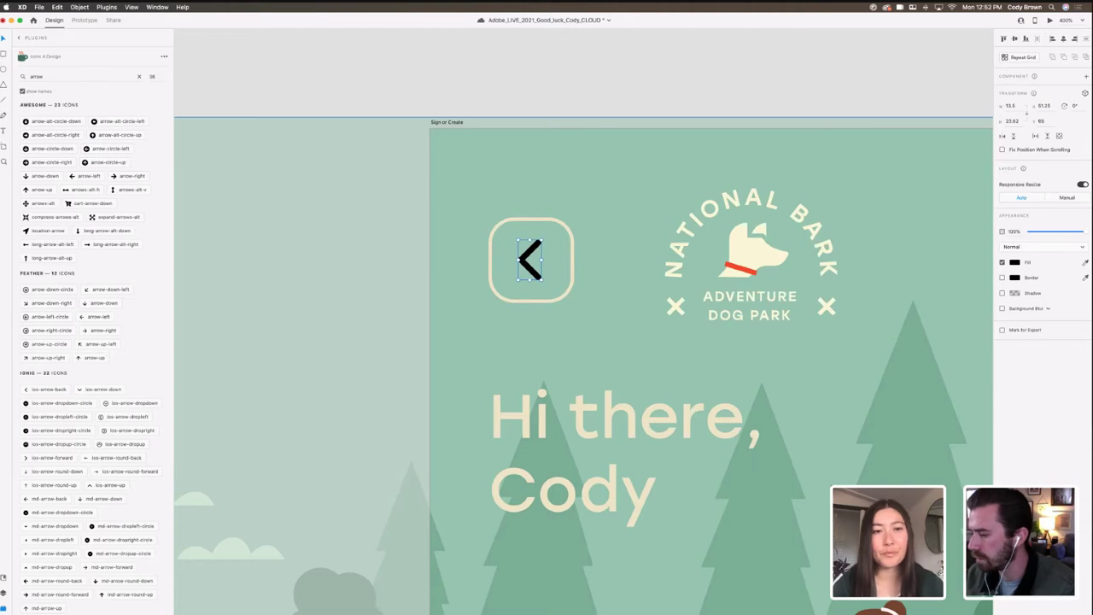
Step: Scale the back arrow down to about 11 × 19 and fill it with the saved cream colour
key("super+Tab")
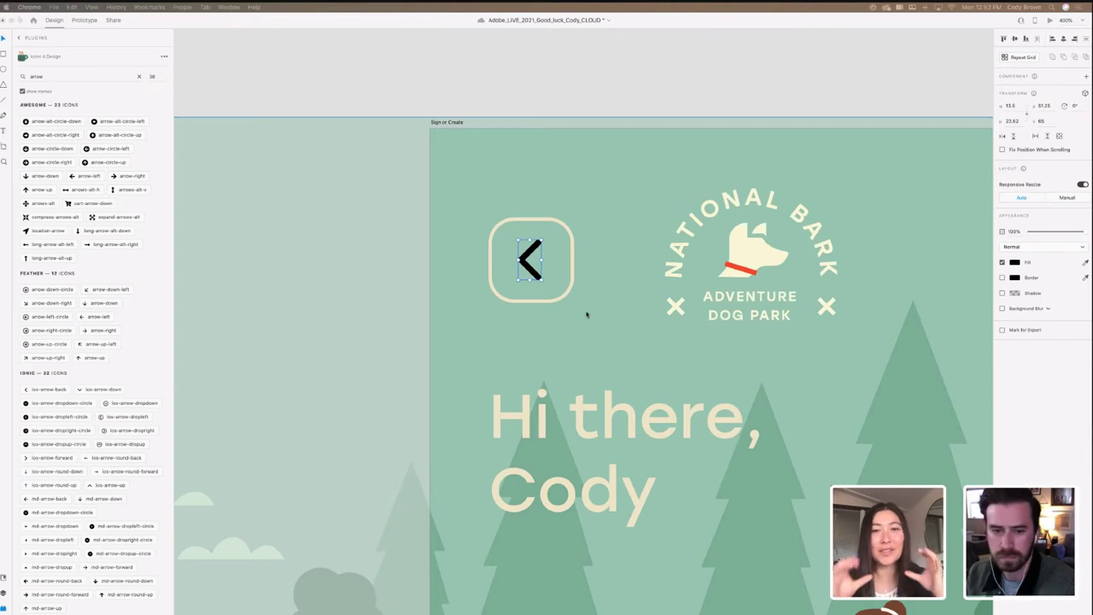
left_click(533, 249)
left_click_drag(523, 240, 524, 245)
left_click(1015, 262)
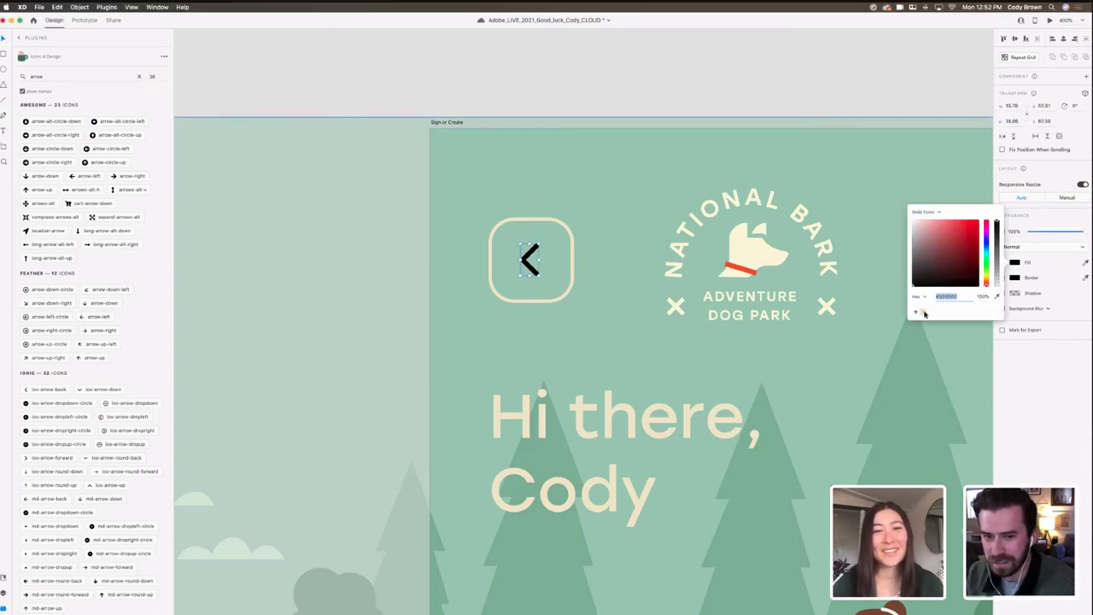
left_click(923, 312)
left_click(670, 111)
key("super+minus")
left_click_drag(663, 115, 630, 82)
left_click(524, 252)
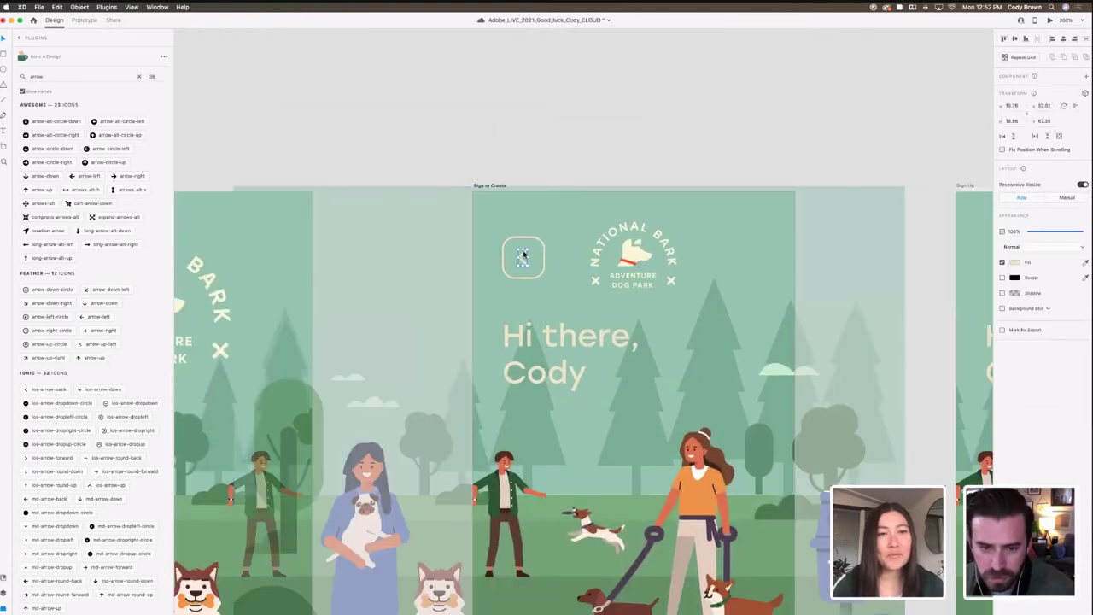
Step: Group the back arrow with its rounded square on the Sign or Create artboard
left_click(544, 247, "shift")
right_click(544, 246)
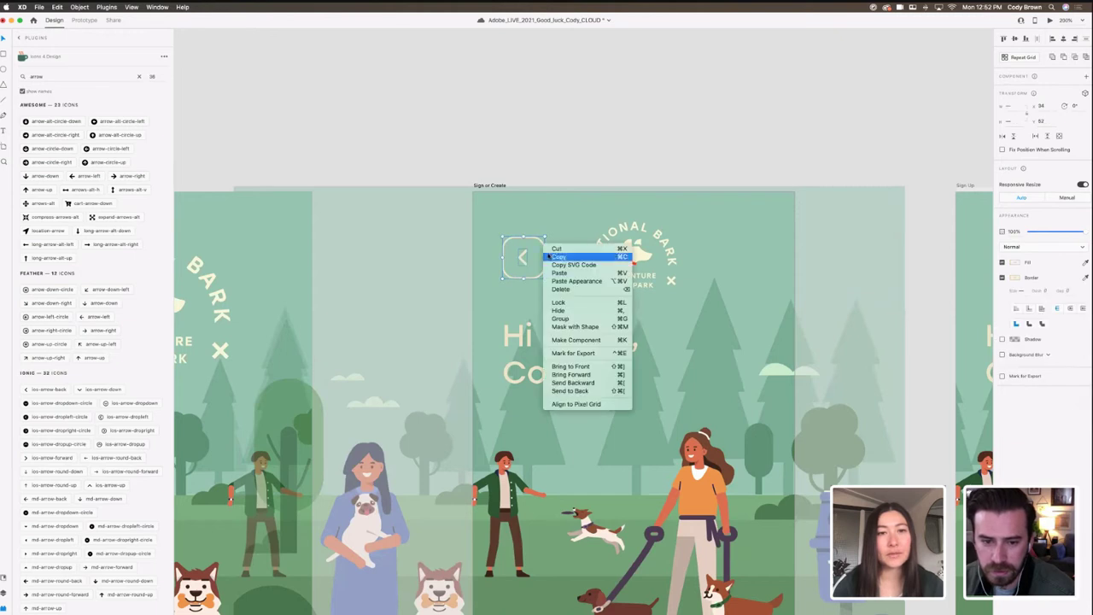
left_click(583, 319)
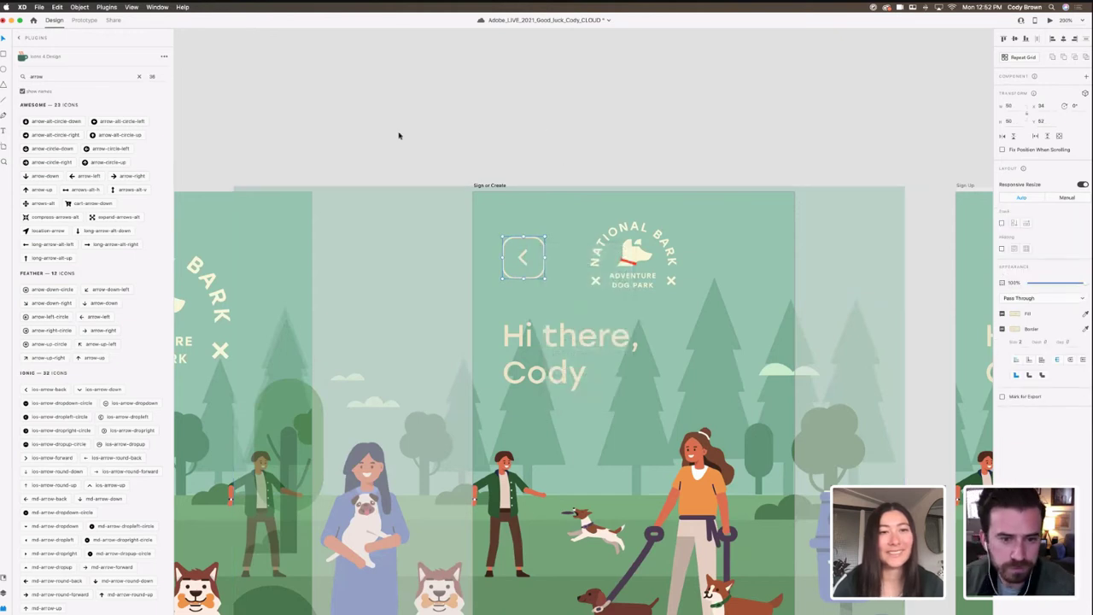
left_click(399, 132)
Step: Rename the new back arrow group on the Sign or Create artboard as btn_back
left_click_drag(539, 253, 637, 246)
scroll(637, 247, "down", 2)
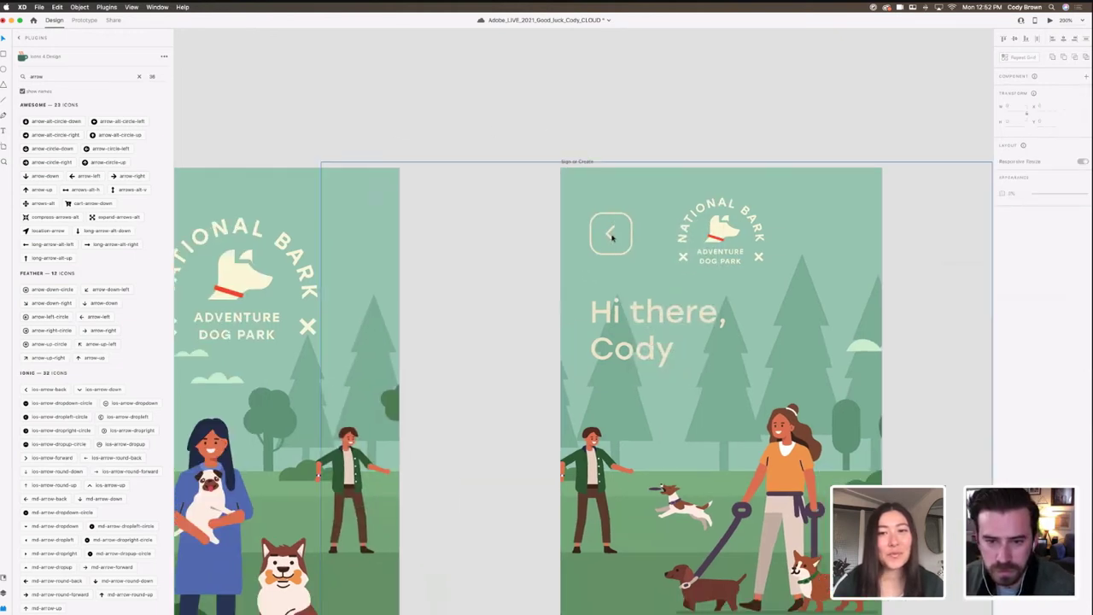
left_click(632, 248)
left_click(4, 591)
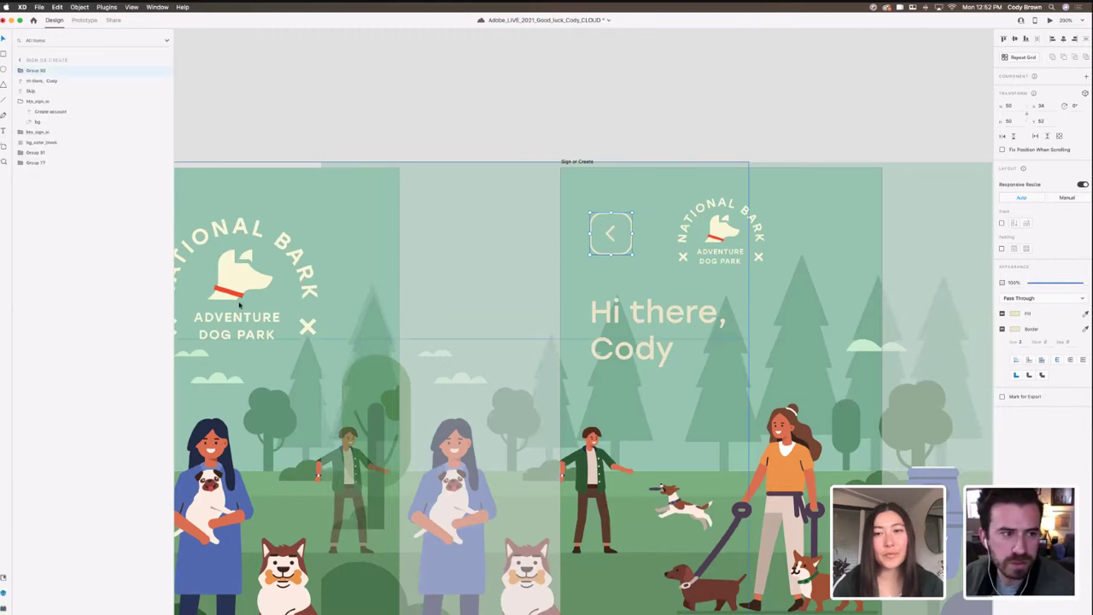
left_click(20, 101)
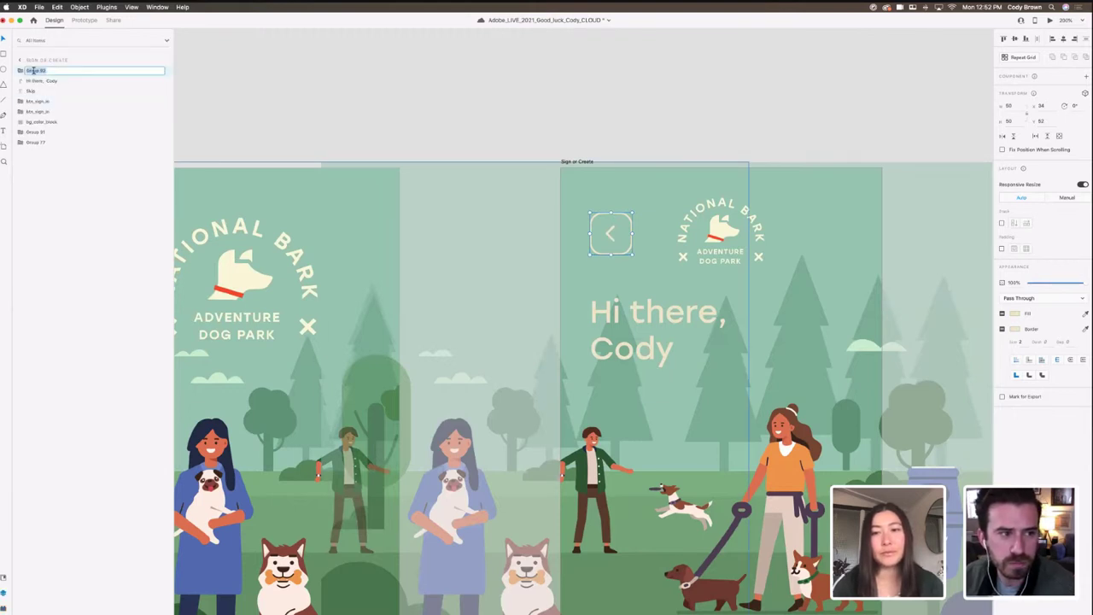
double_click(33, 70)
type("btn")
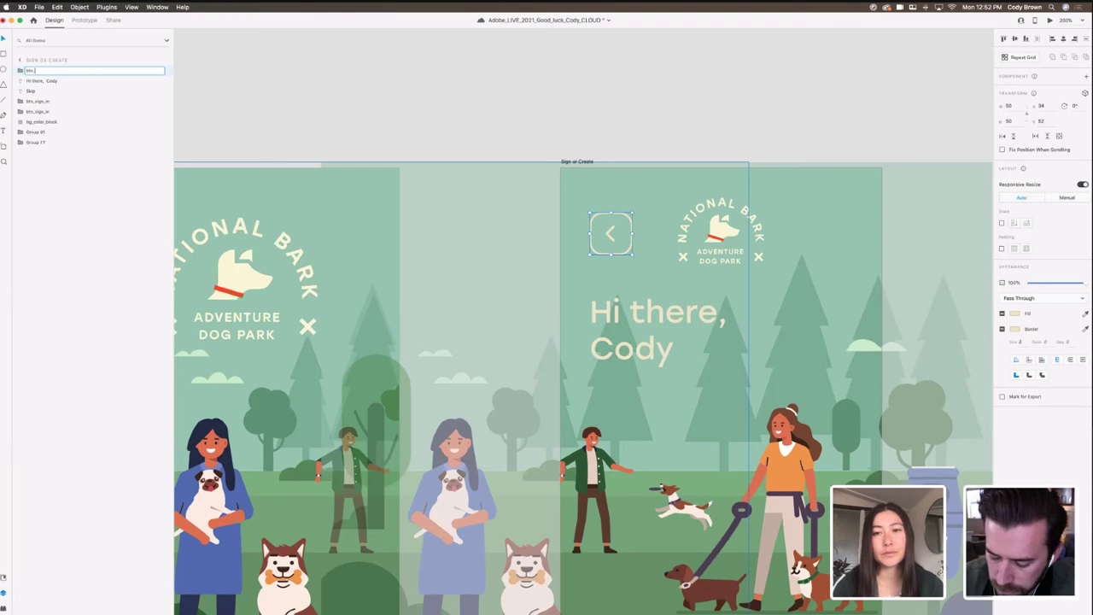
type("_back")
key("Return")
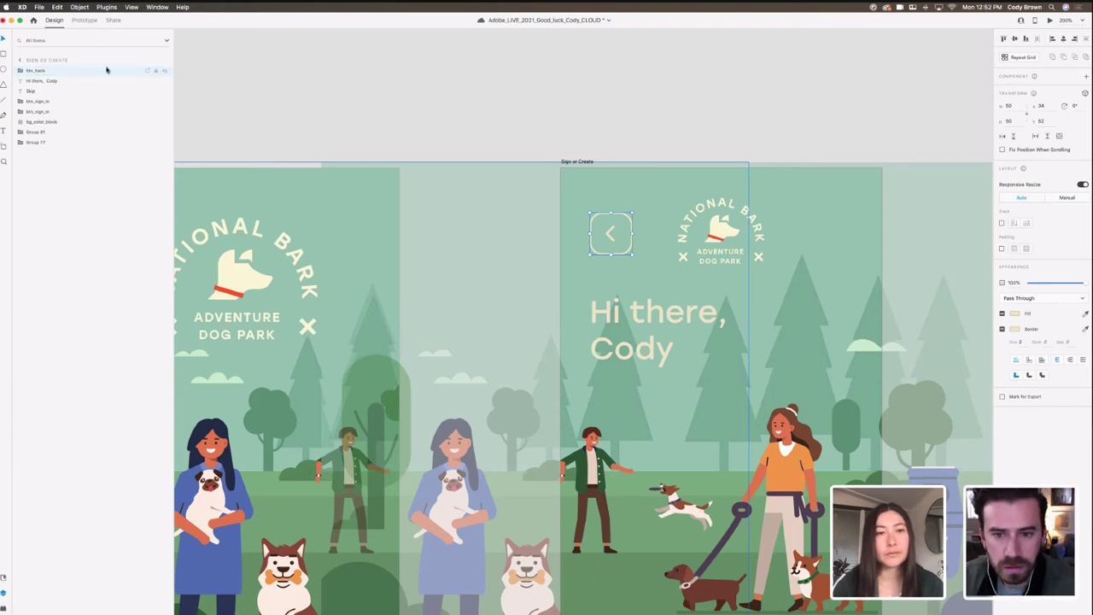
left_click(553, 118)
left_click_drag(552, 117, 434, 69)
key("super+minus")
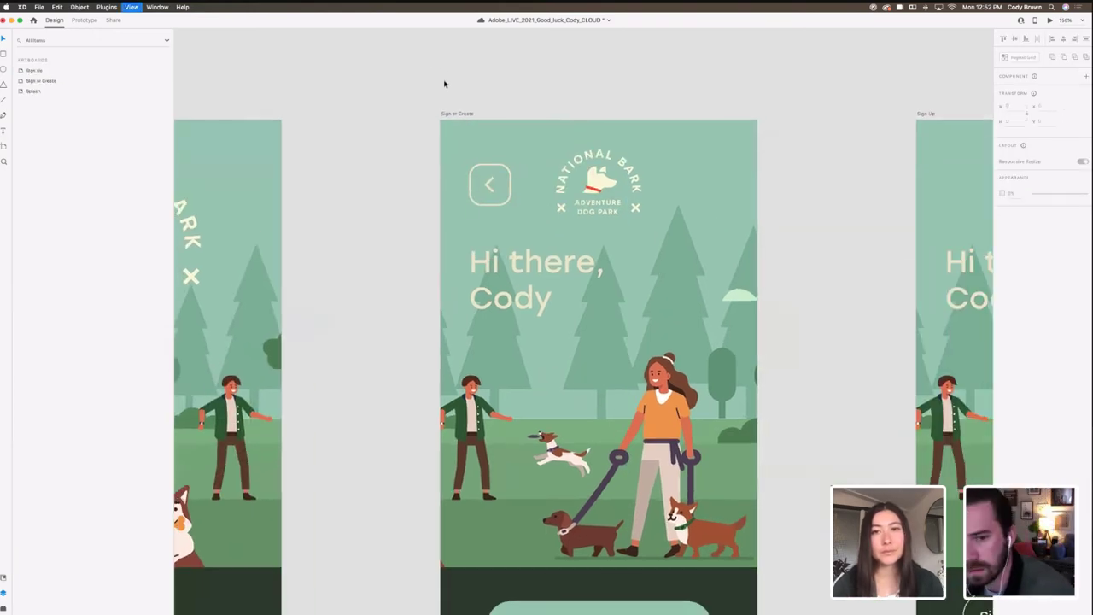
key("super+minus")
left_click(640, 243)
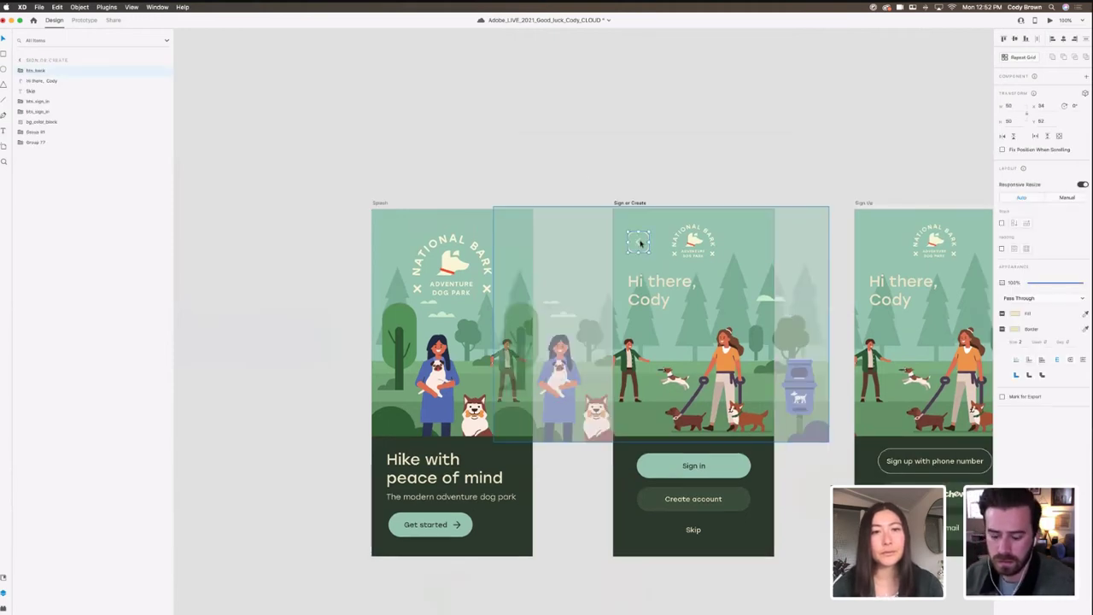
left_click_drag(641, 244, 401, 190)
key("super+z")
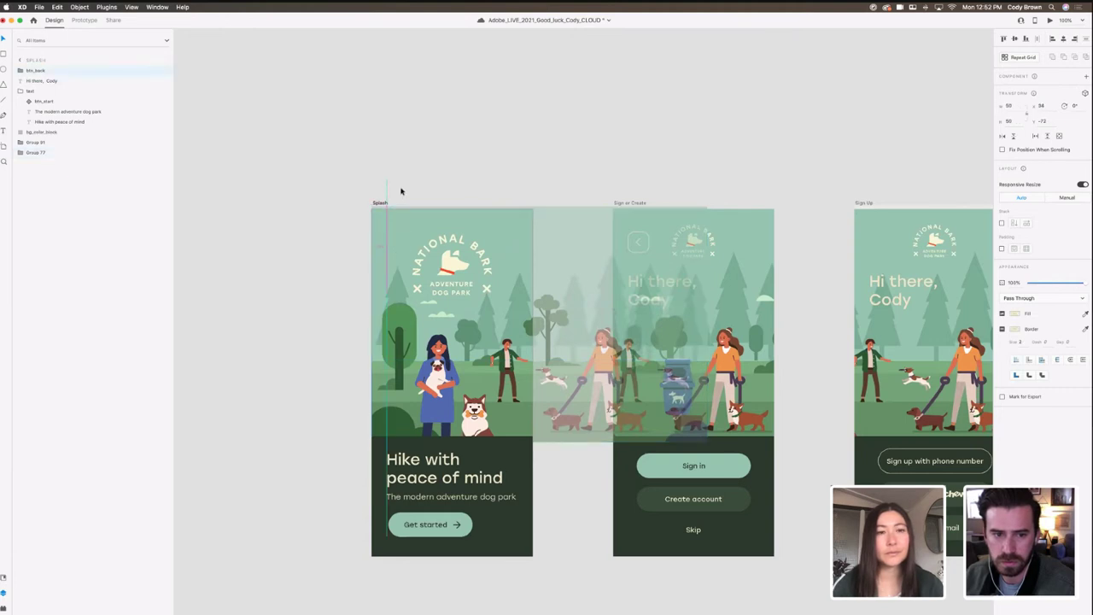
key("Delete")
Step: Copy the back button from the Sign or Create artboard to the same position on the Sign Up artboard
scroll(507, 214, "right", 5)
left_click(503, 232)
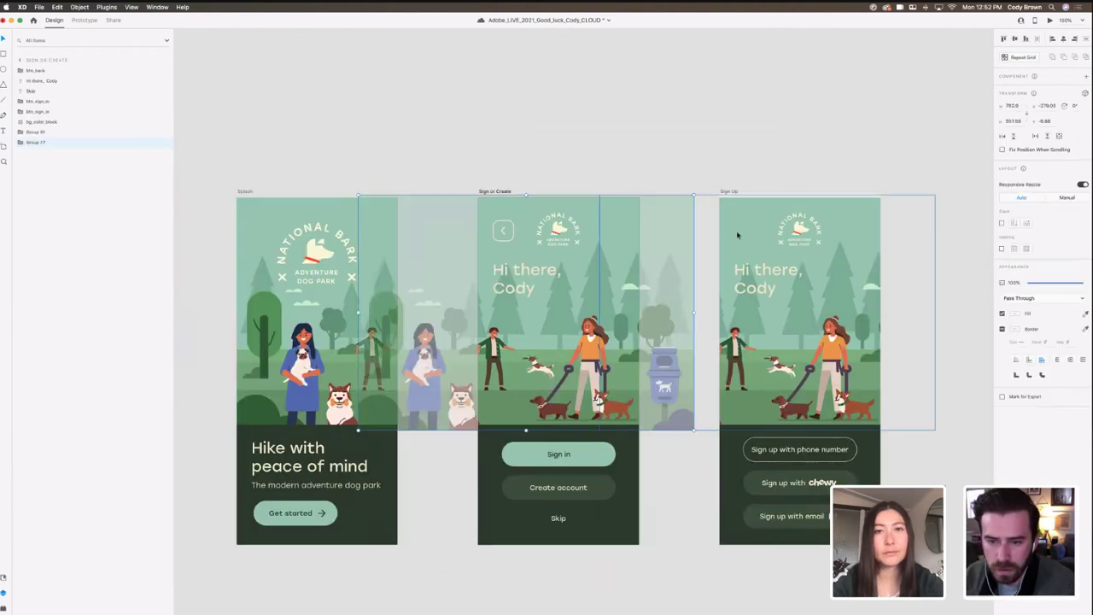
key("super+c")
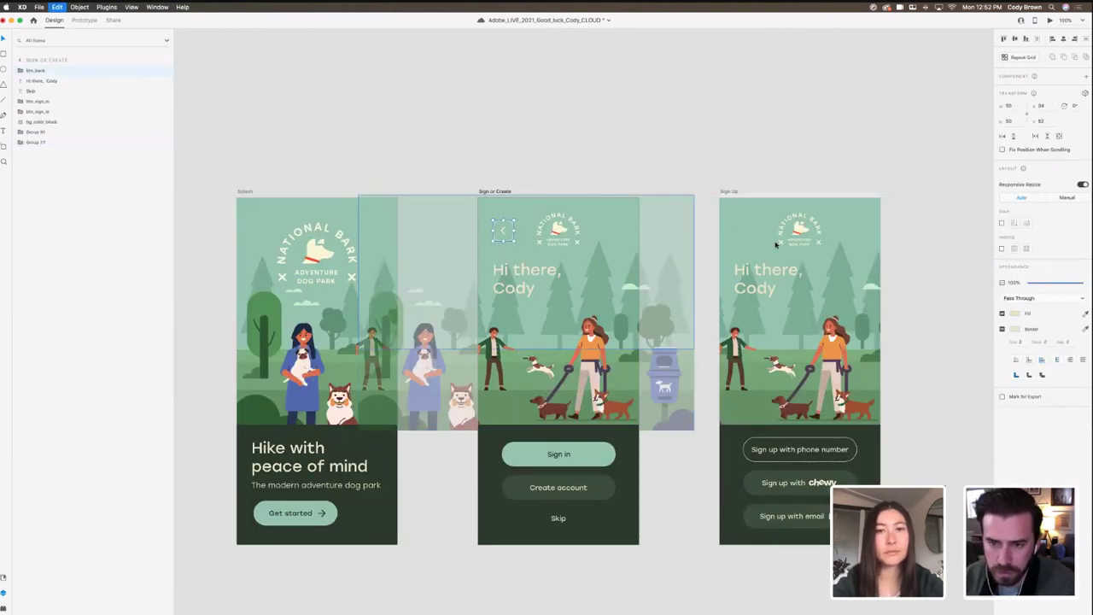
left_click(776, 244)
key("super+v")
left_click(686, 163)
left_click_drag(677, 124, 674, 117)
Step: Preview the prototype from the Splash artboard and follow the Get started button to the Sign or Create screen
scroll(674, 116, "down", 2)
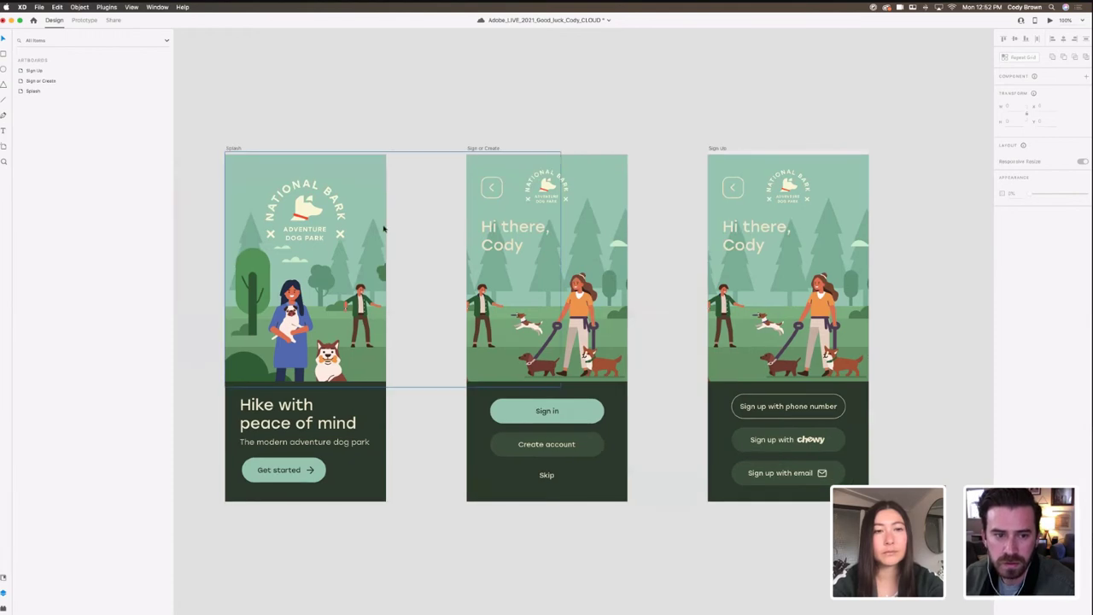
left_click(395, 222)
left_click(1052, 19)
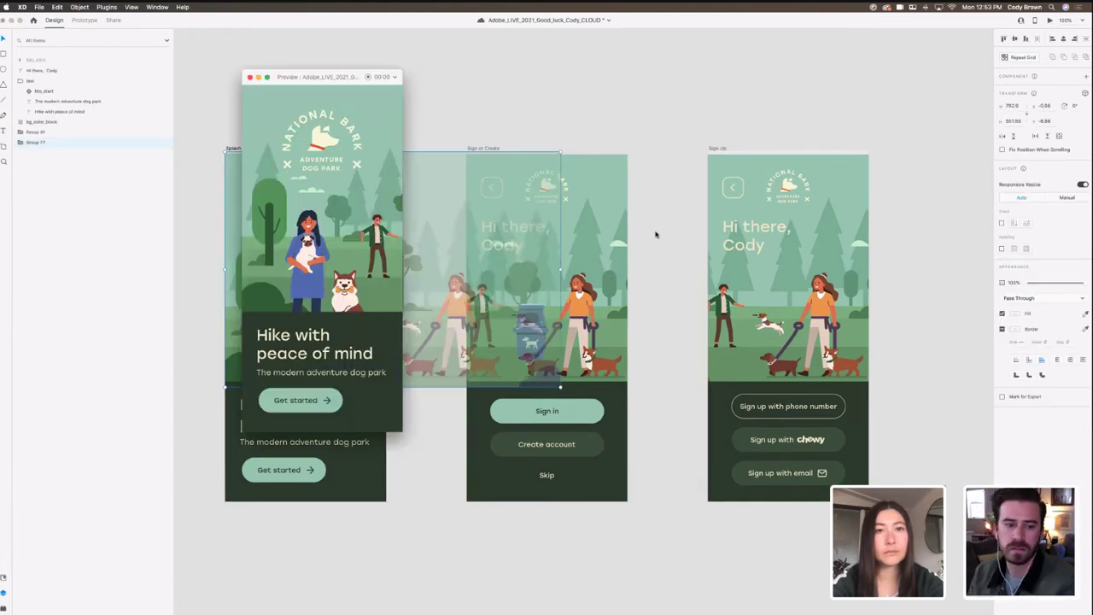
left_click(327, 399)
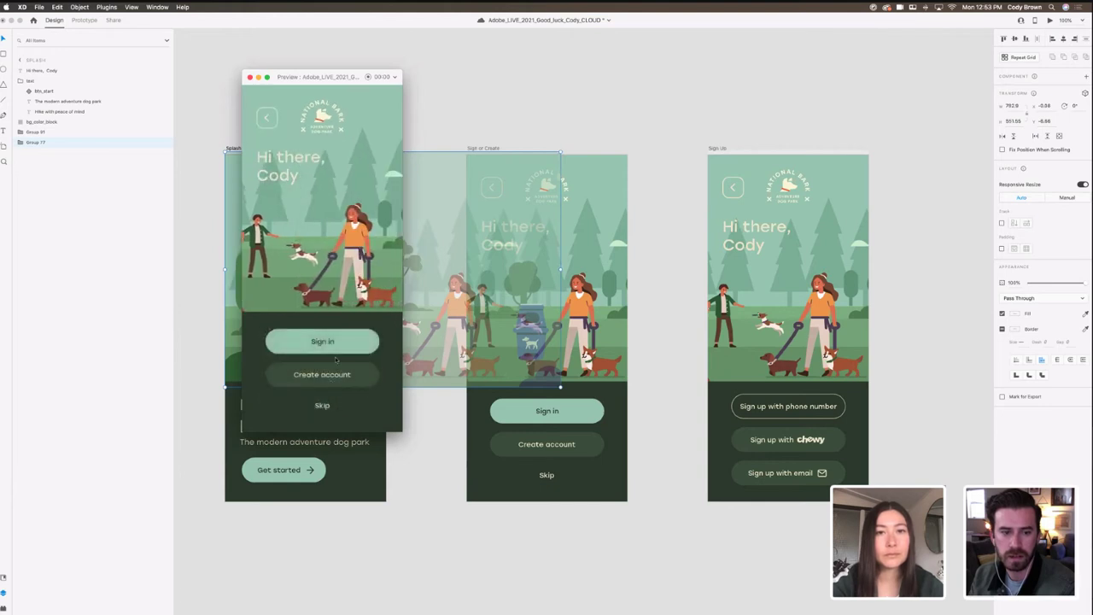
Step: Link the back button on the Sign or Create artboard to the Splash artboard with a Tap trigger and Auto-Animate
left_click(490, 185)
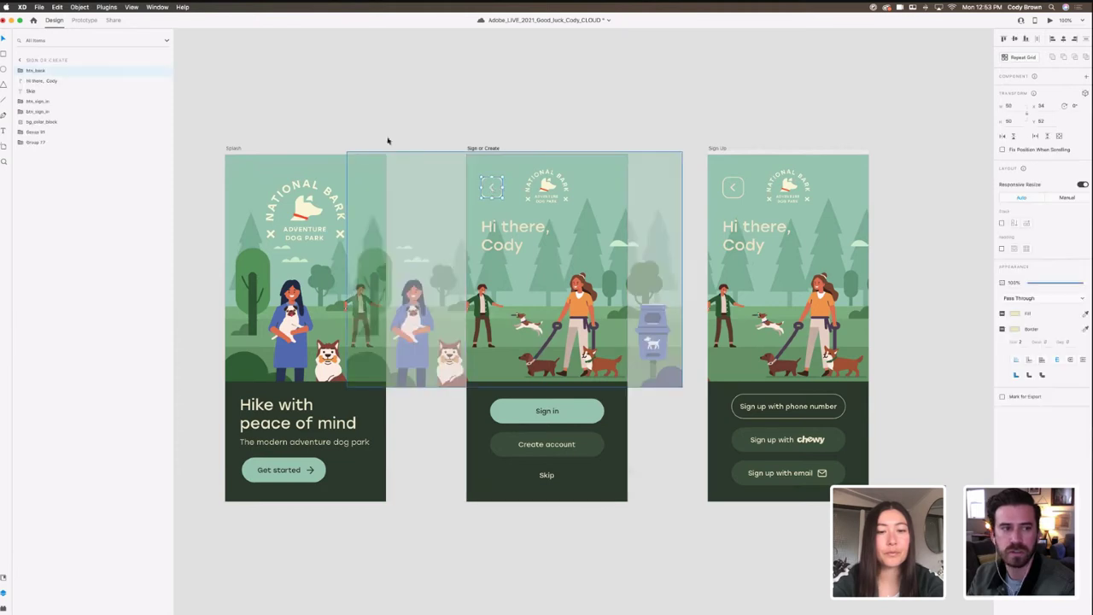
left_click(84, 20)
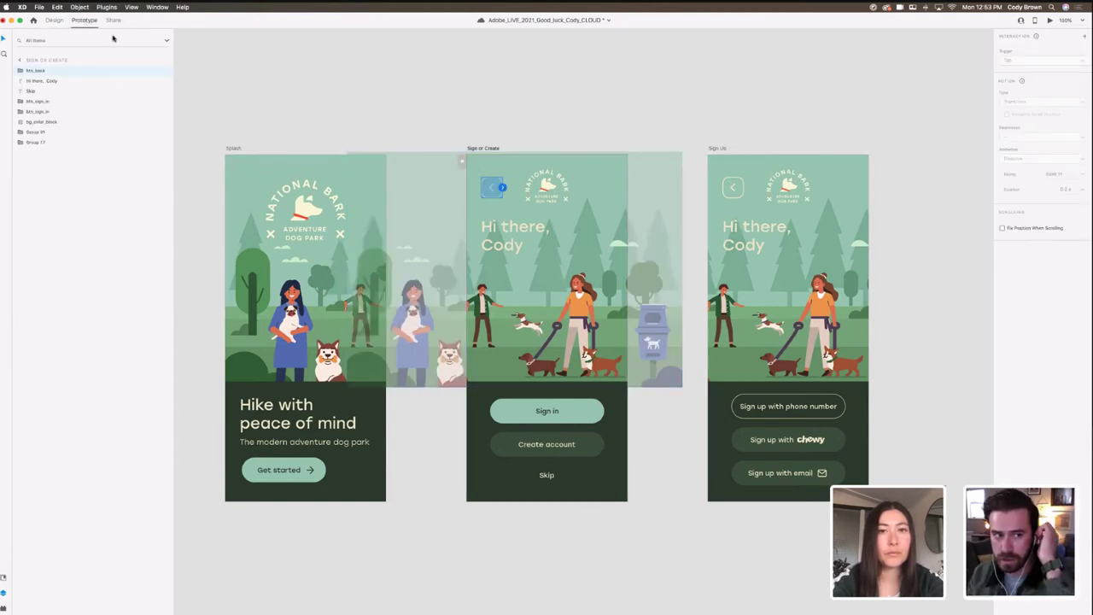
left_click_drag(502, 187, 310, 178)
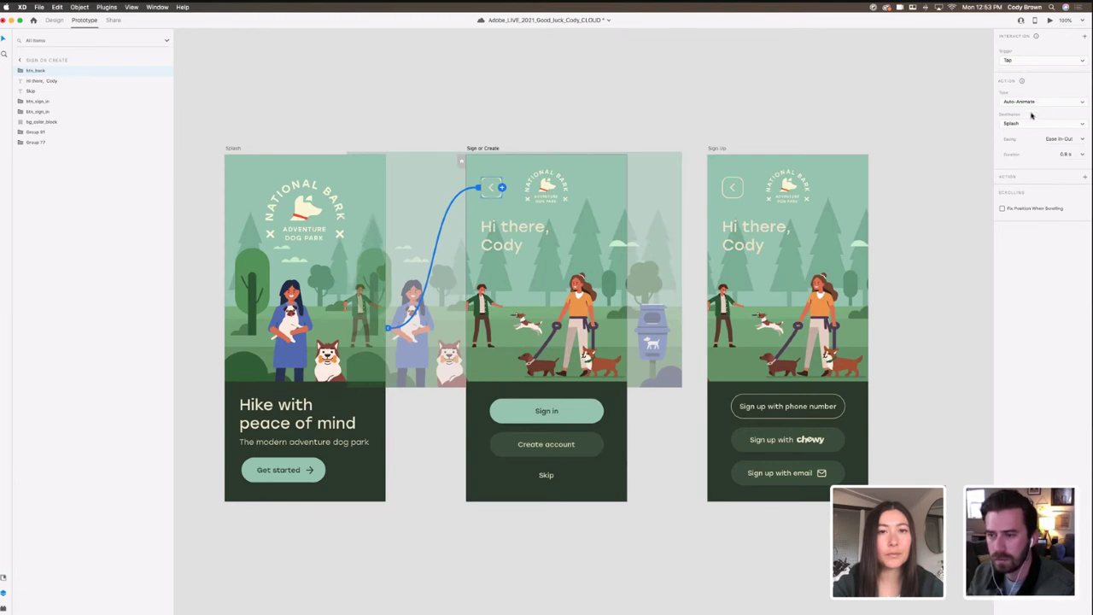
scroll(647, 161, "down", 1)
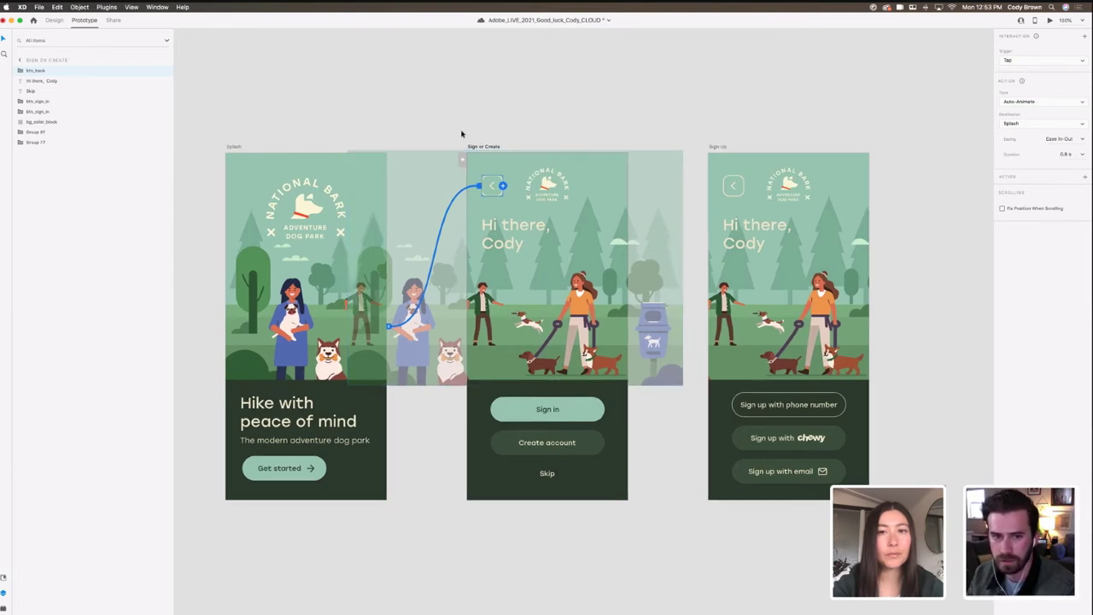
Step: Preview the Get started transition from Splash, return with the back button, and close the preview
left_click(330, 143)
left_click(329, 174)
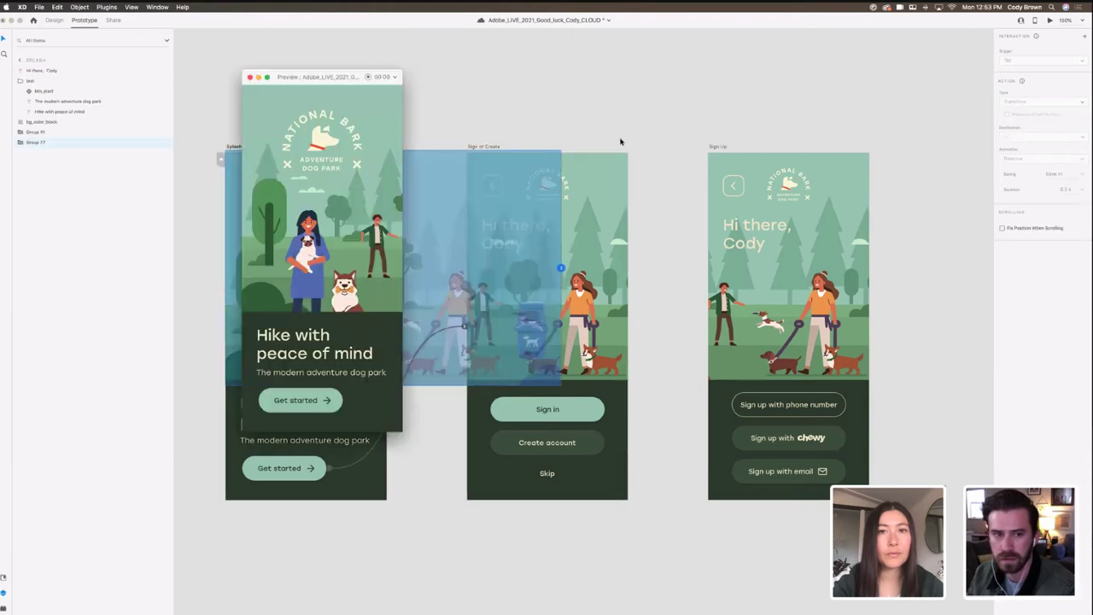
left_click(326, 400)
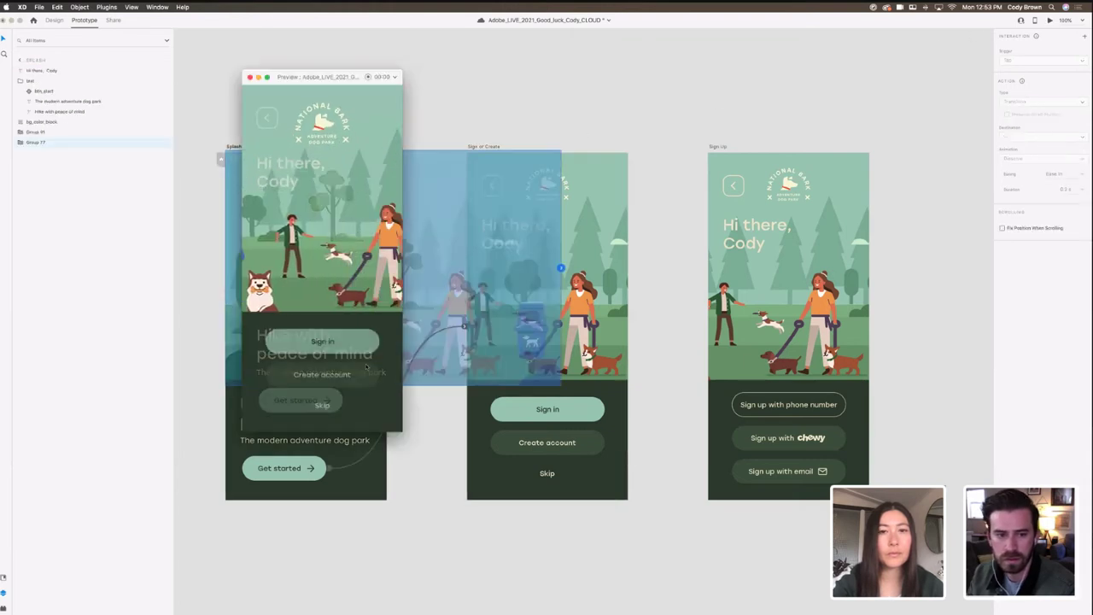
left_click(269, 122)
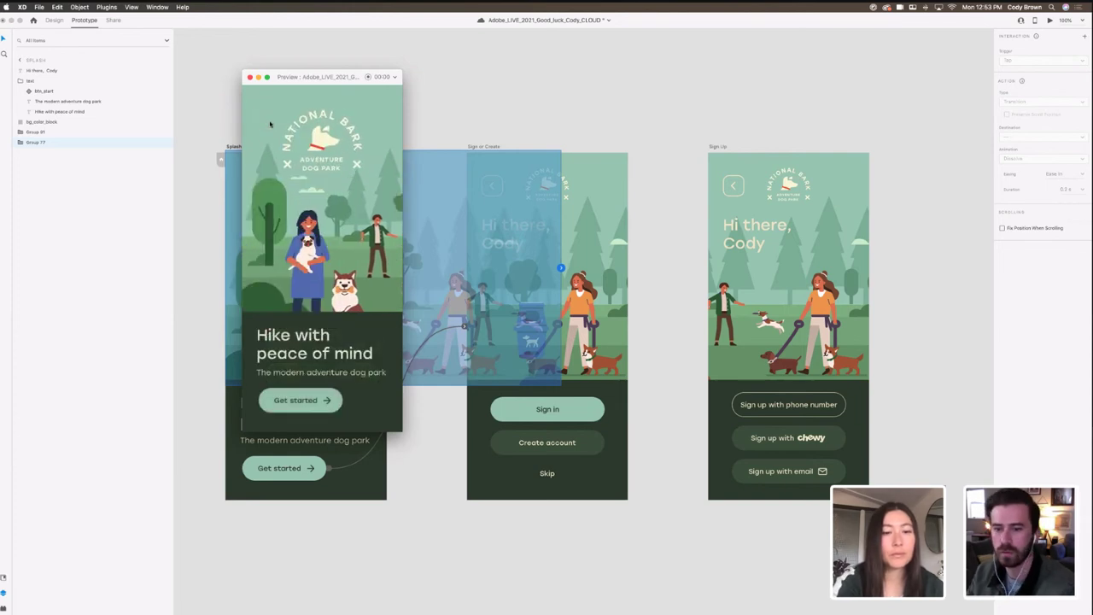
left_click(250, 77)
left_click(458, 100)
Step: Link the back button on the Sign Up artboard to the Sign or Create artboard
left_click_drag(598, 130, 507, 125)
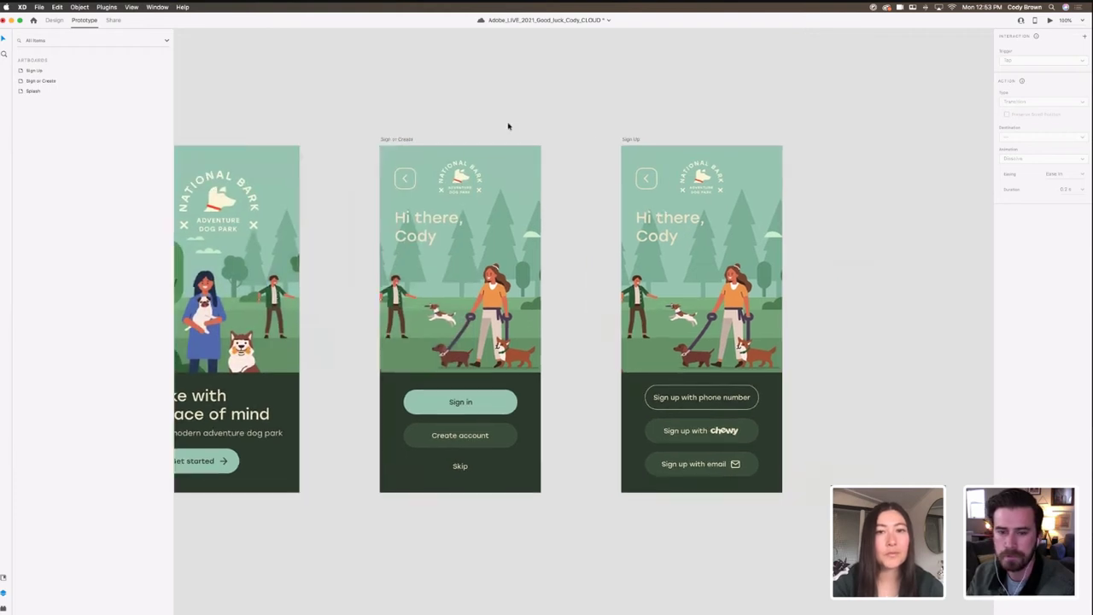
left_click(647, 179)
left_click_drag(657, 182, 461, 175)
left_click(475, 117)
Step: Preview the flow from Splash through Get started again, checking the Sign or Create screen, and close the preview
scroll(476, 118, "left", 3)
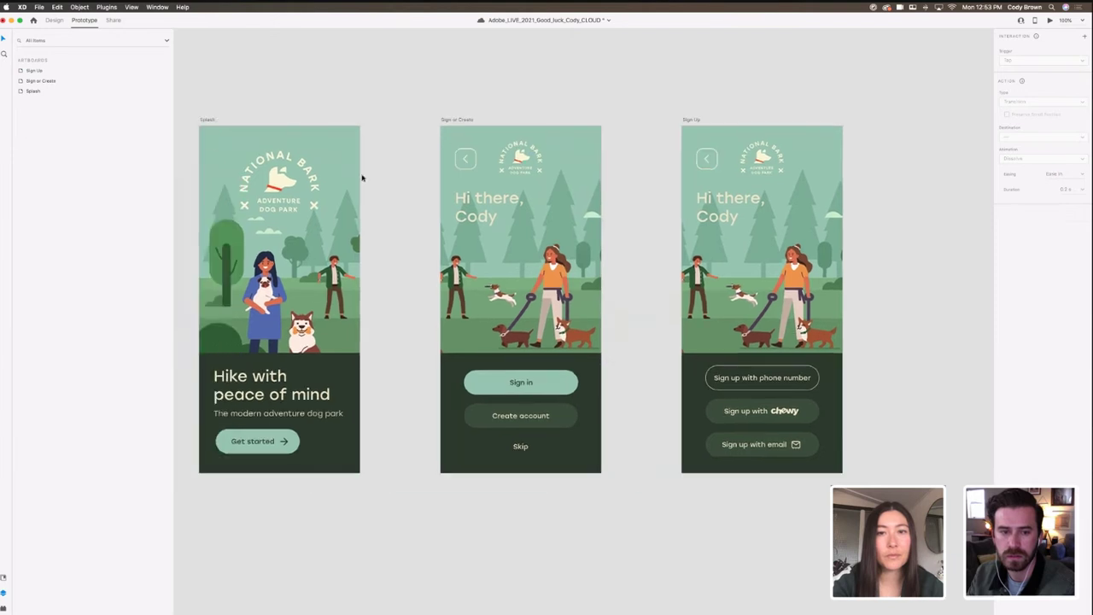
left_click(363, 177)
left_click(1049, 20)
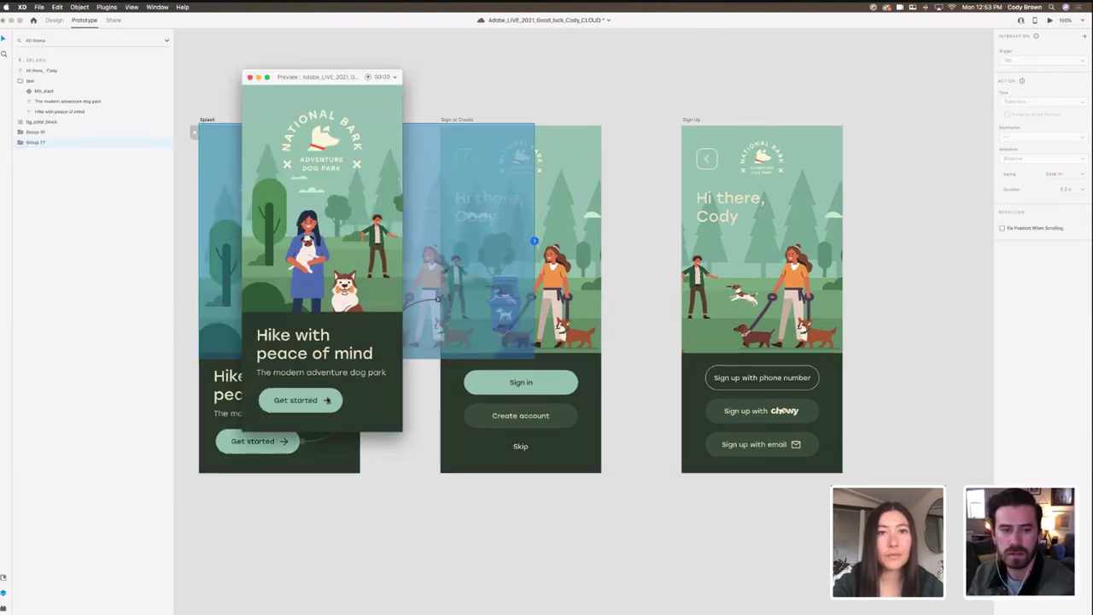
left_click(326, 400)
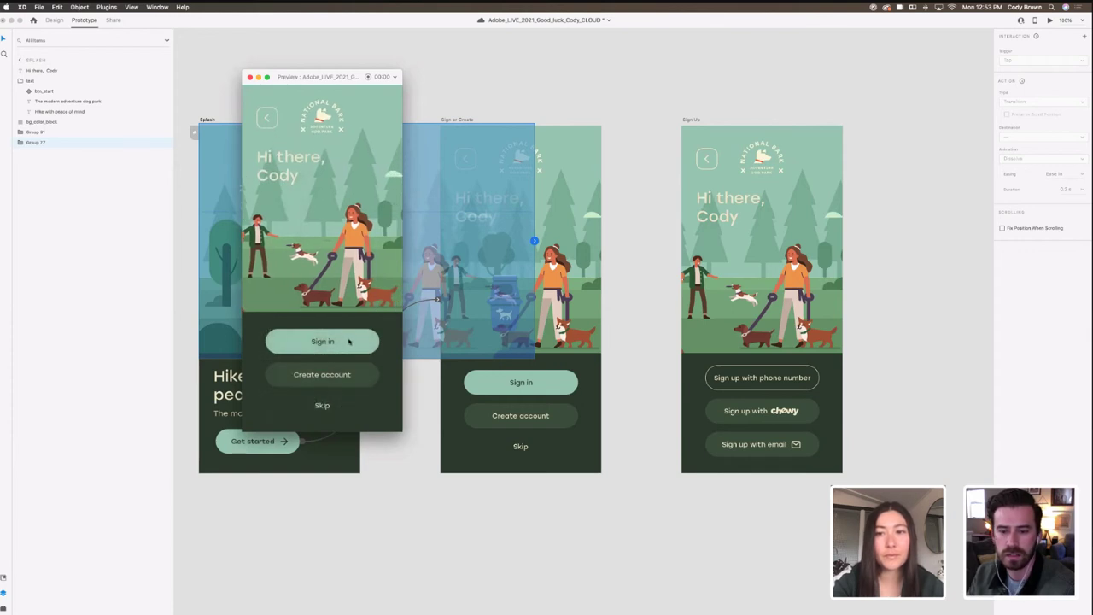
left_click(250, 78)
left_click(376, 74)
Step: Link the Create account button on the Sign or Create artboard to the Sign Up artboard
scroll(370, 81, "right", 3)
scroll(371, 80, "down", 2)
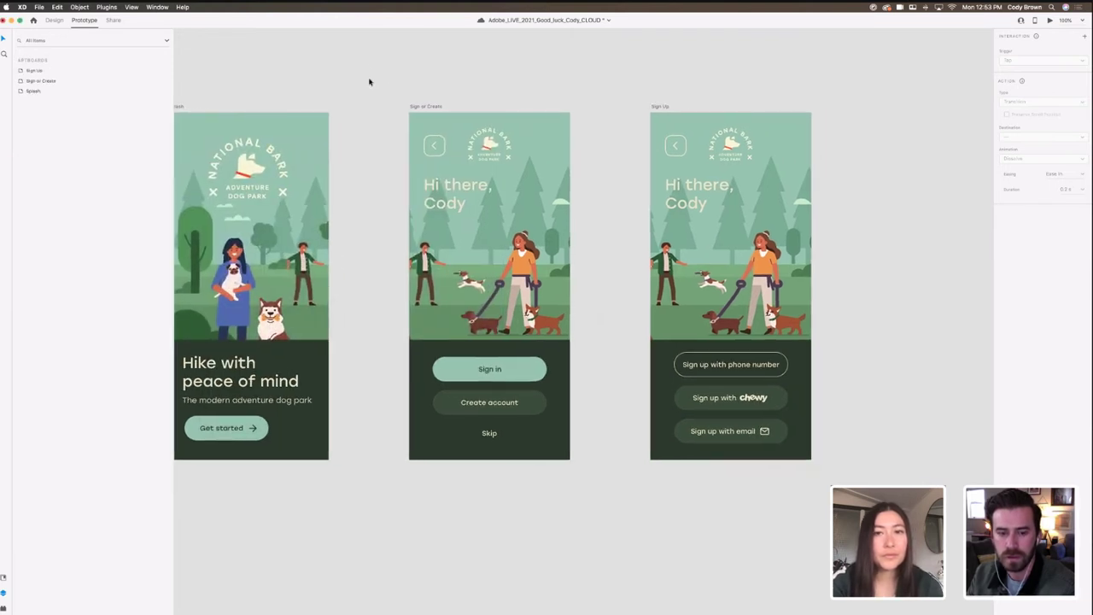
left_click(508, 407)
left_click_drag(548, 406, 659, 387)
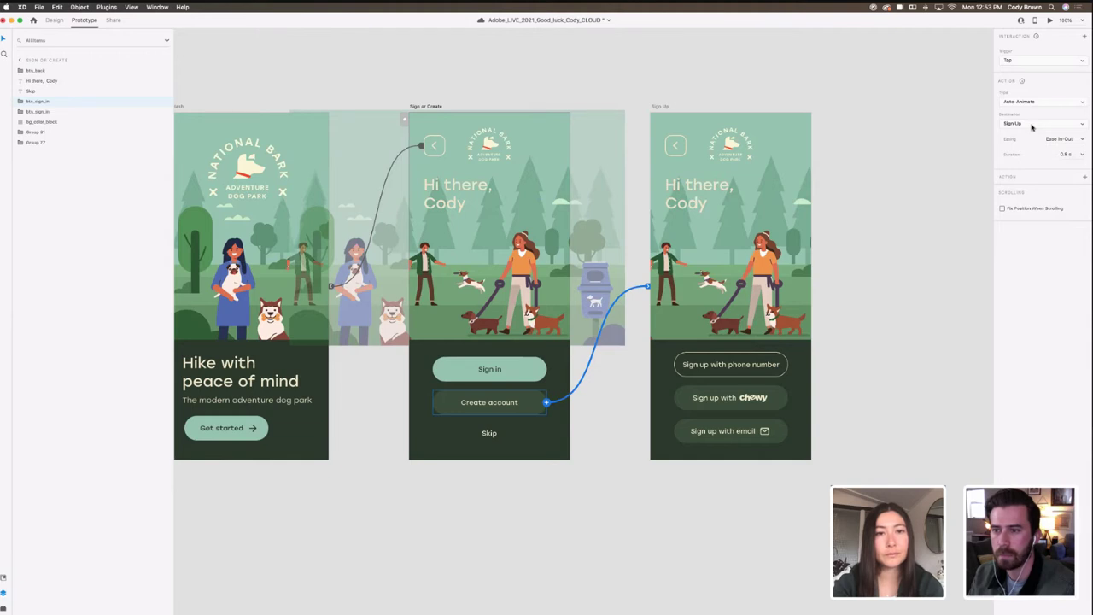
Step: Set the action type of the Create account button's interaction to Transition
left_click(1022, 62)
left_click(1031, 101)
left_click(1032, 101)
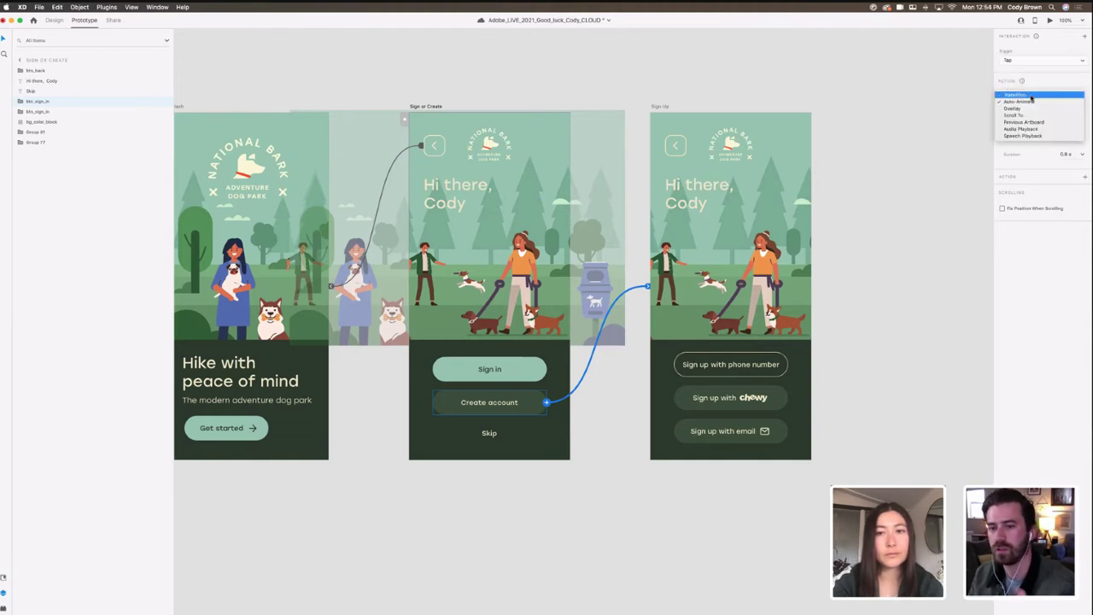
left_click(1032, 96)
left_click(738, 83)
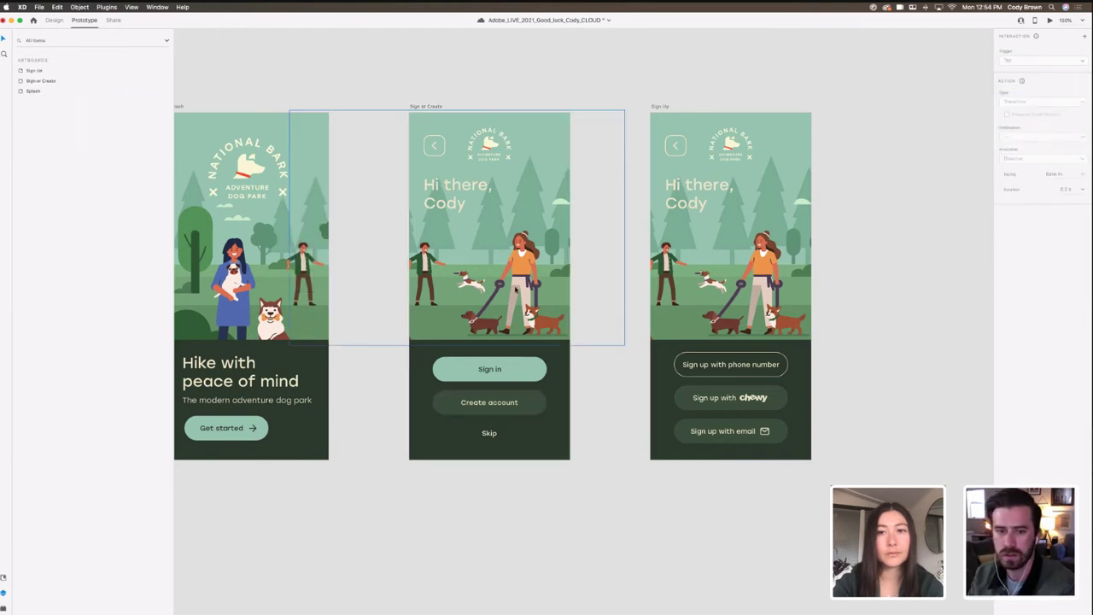
Step: Preview the prototype from the Sign or Create artboard and test the Create account button
left_click(551, 235)
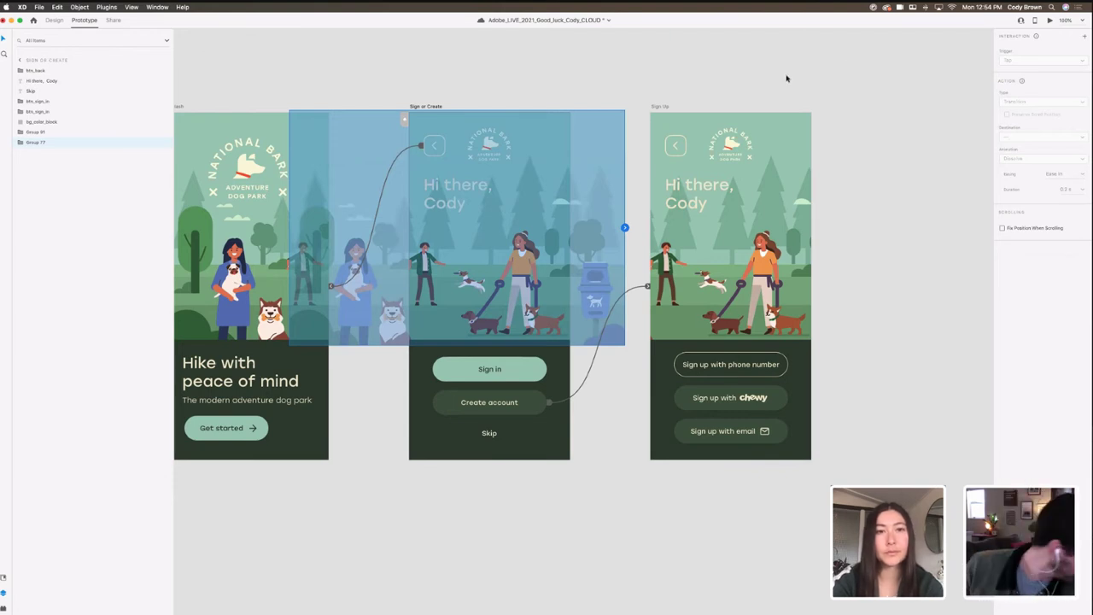
key("Escape")
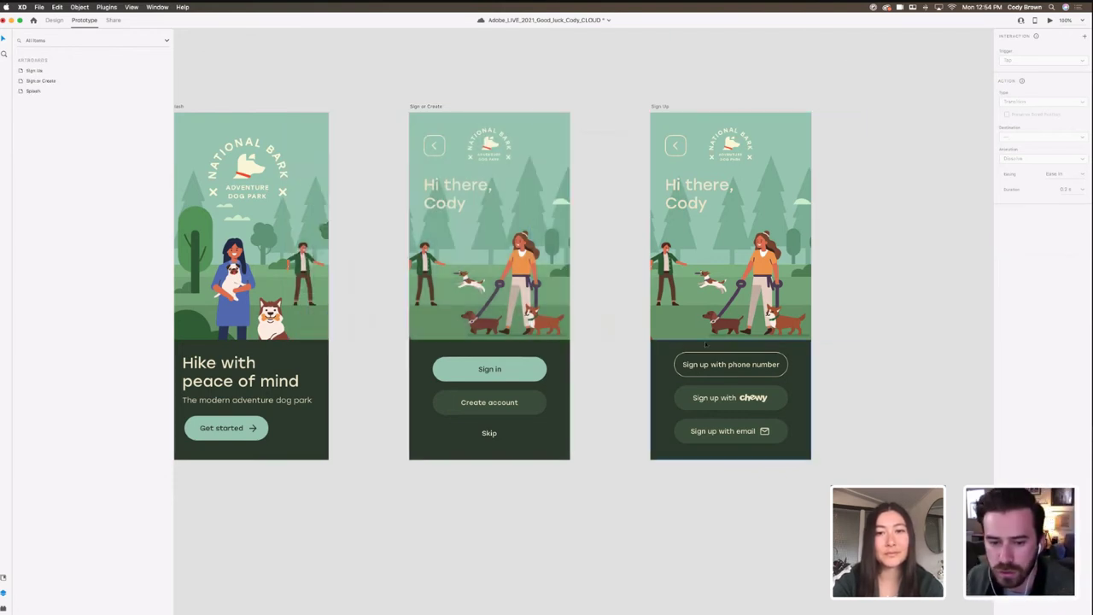
left_click(531, 373)
scroll(902, 146, "right", 2)
scroll(903, 146, "up", 2)
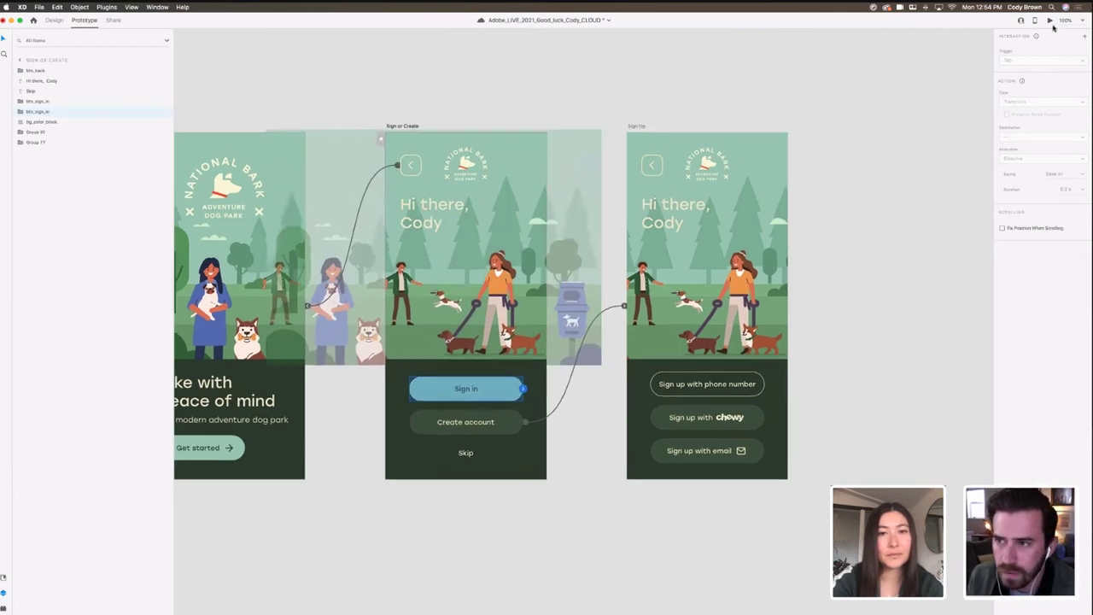
left_click(1049, 20)
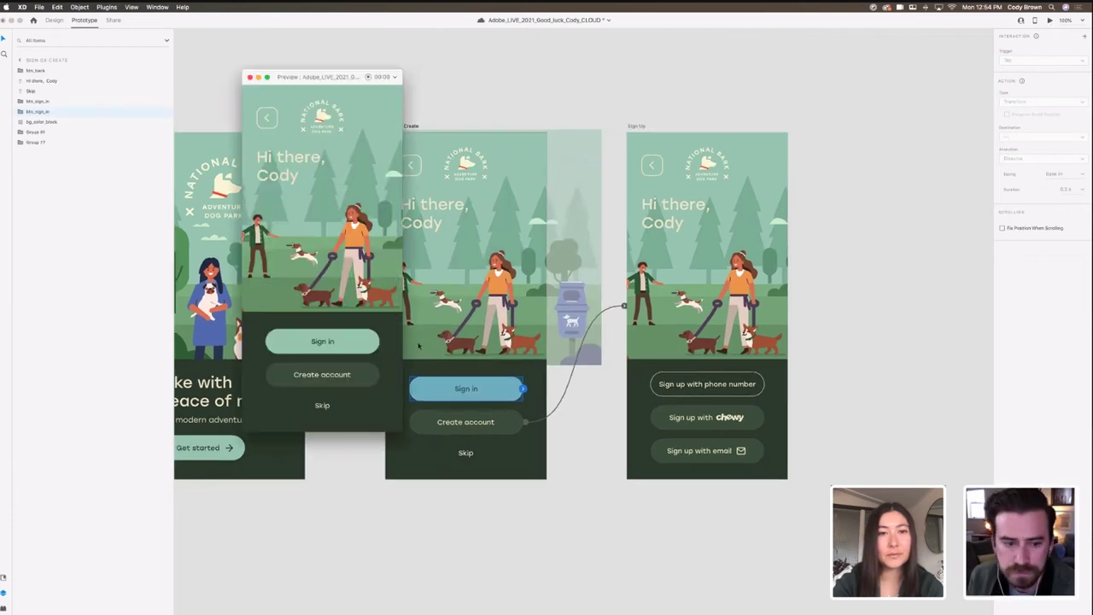
left_click(325, 375)
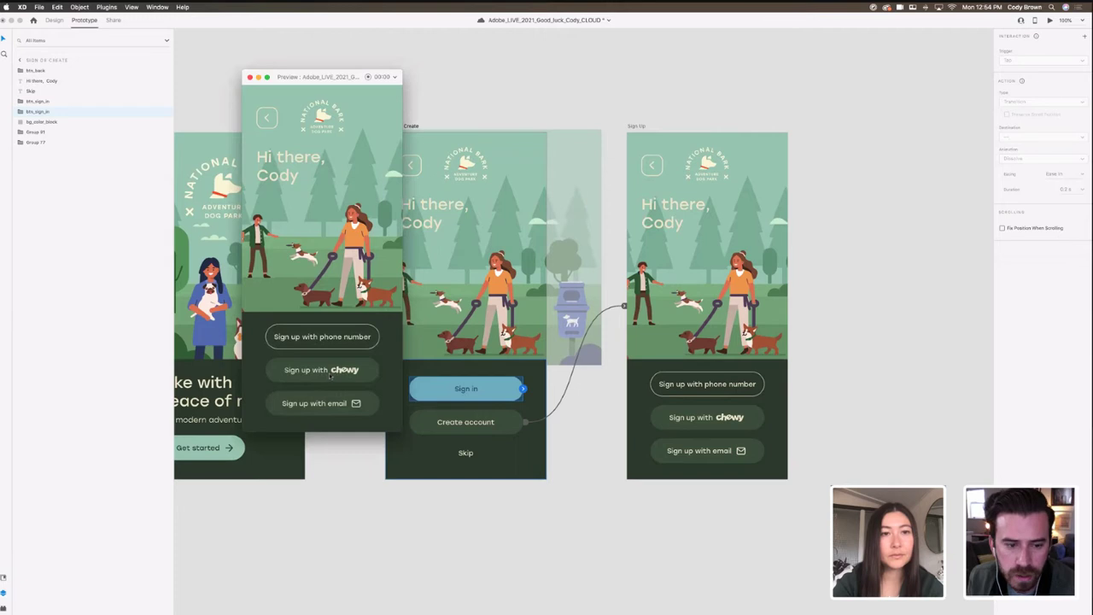
Step: Leave the preview, returning to the canvas with nothing selected, and save the document
left_click(549, 110)
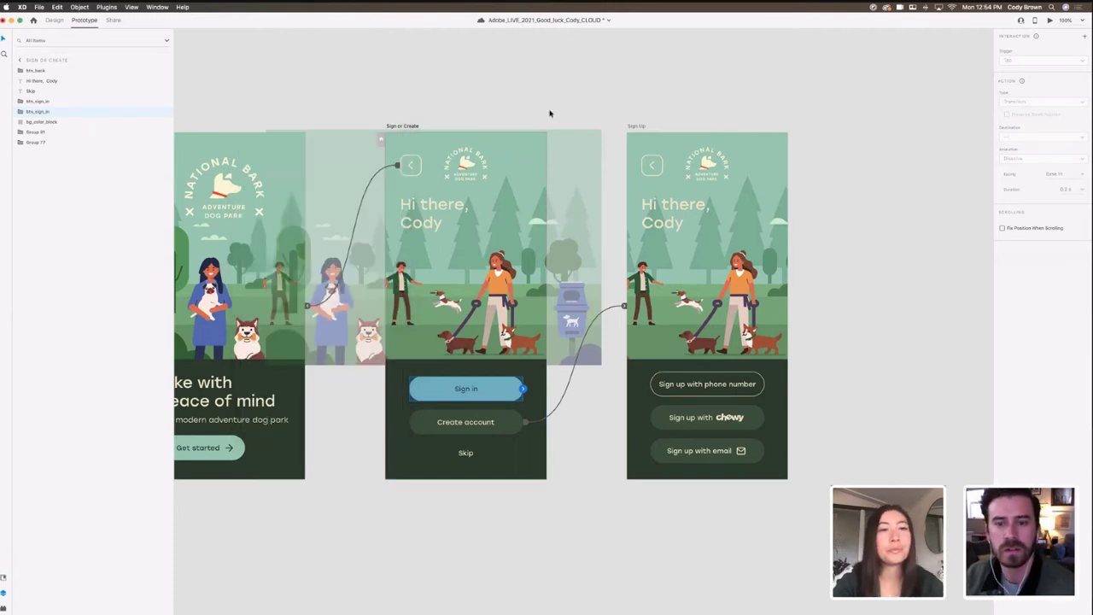
scroll(555, 104, "right", 3)
scroll(556, 104, "down", 1)
key("super+minus")
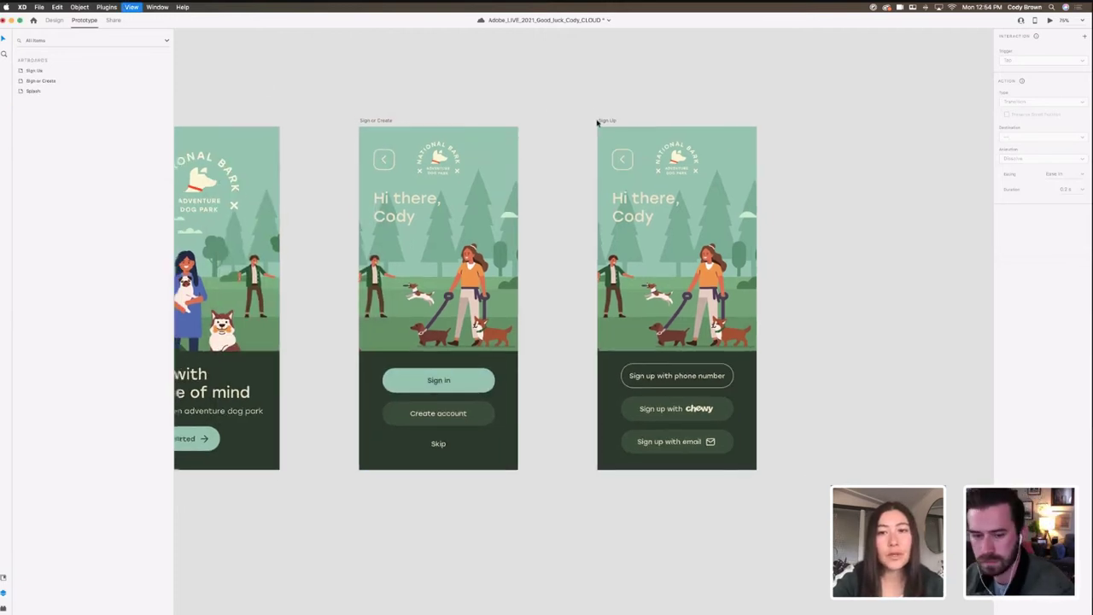
scroll(603, 122, "right", 1)
left_click_drag(599, 116, 654, 107)
scroll(657, 111, "left", 2)
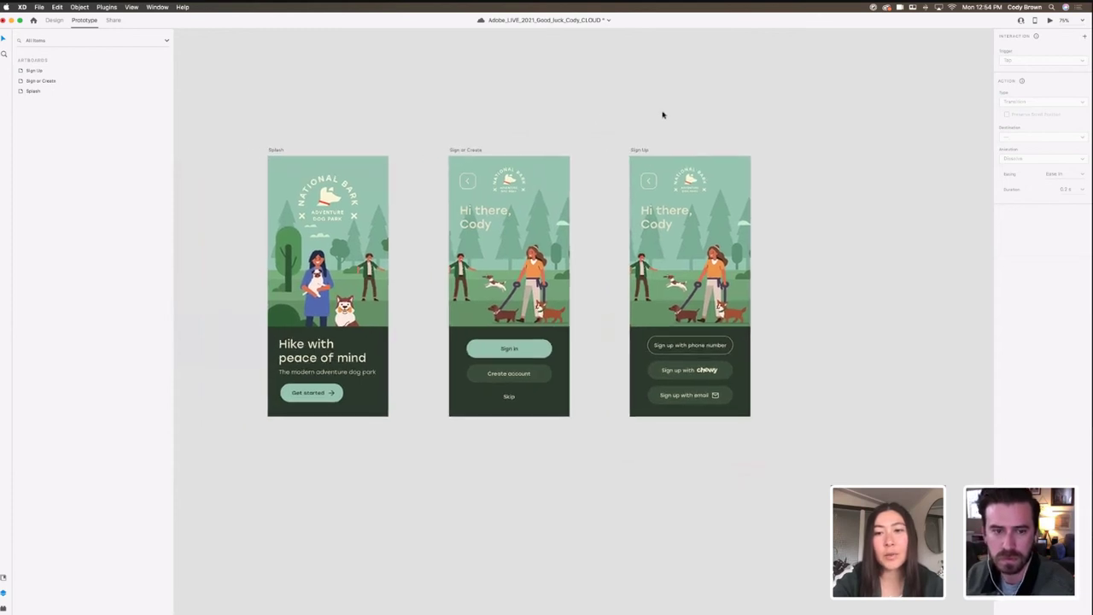
left_click(39, 7)
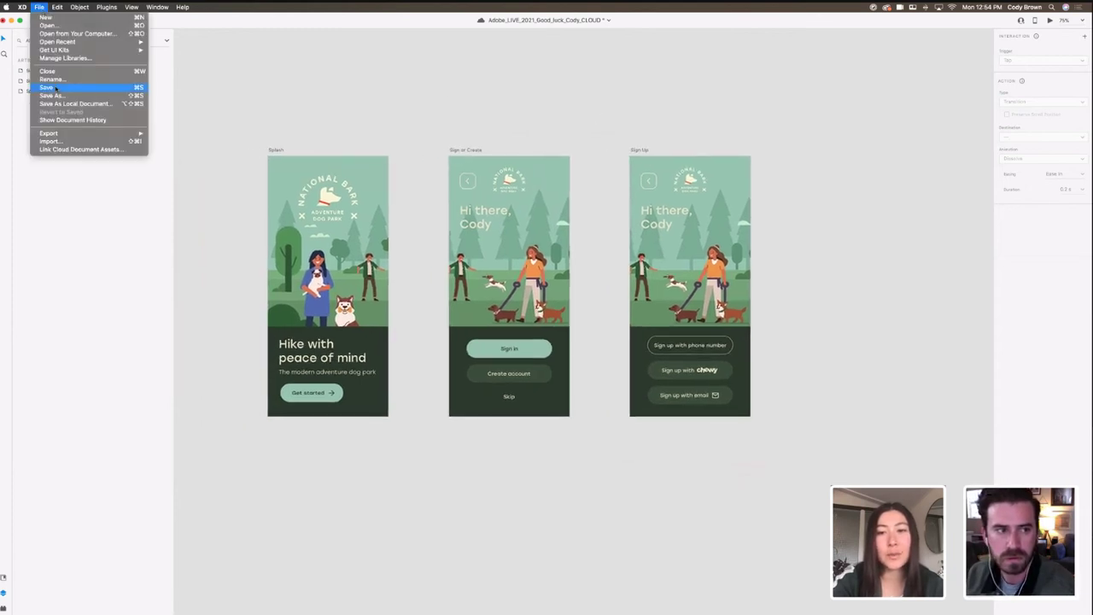
key("super+s")
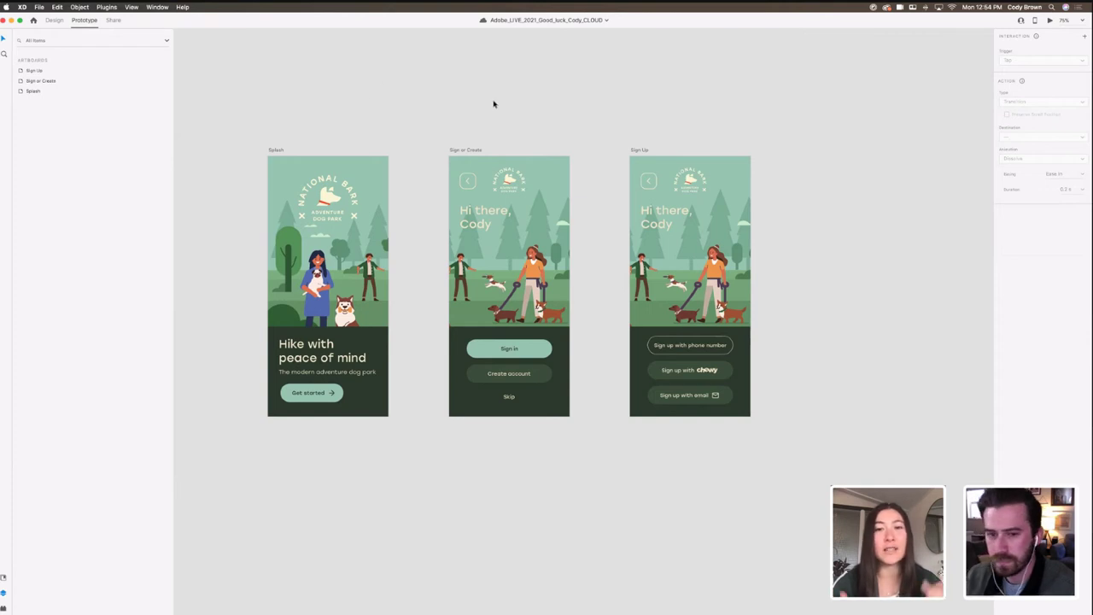
left_click_drag(608, 128, 603, 126)
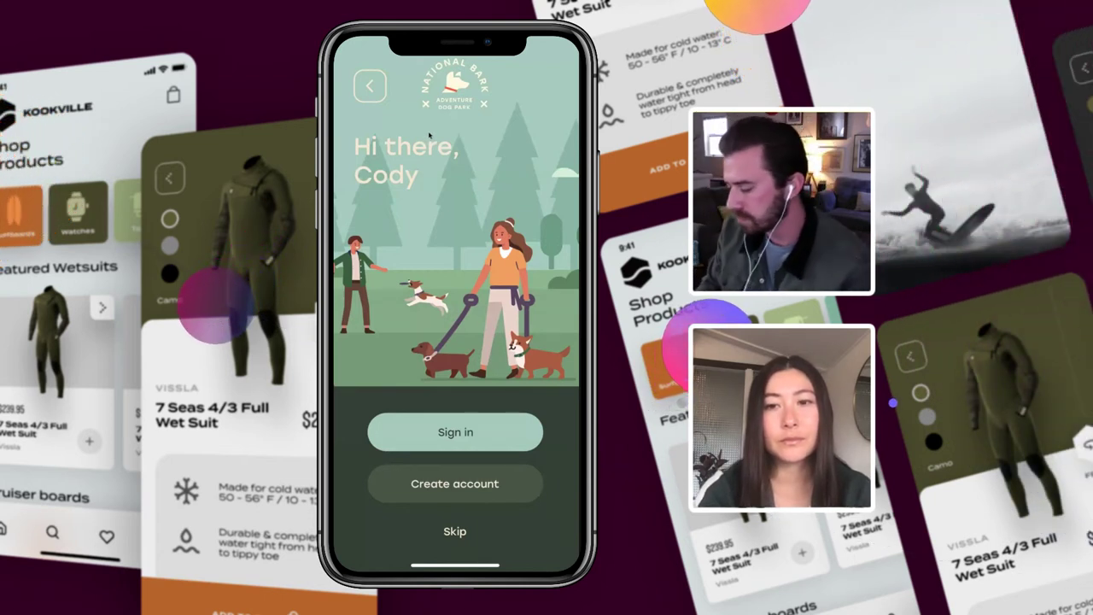
left_click(430, 134)
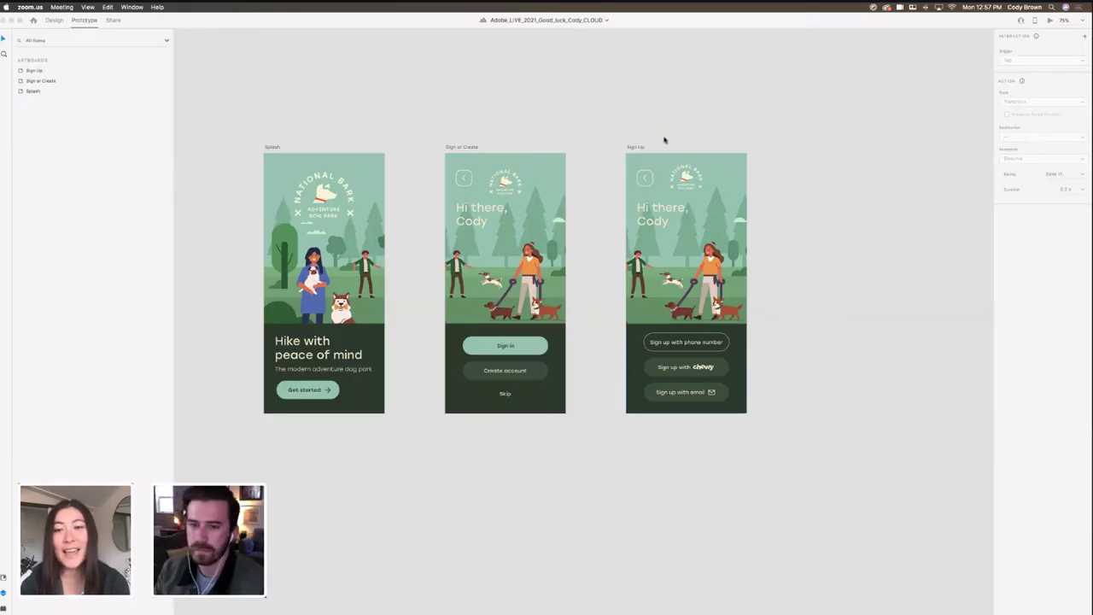
Step: Duplicate the Sign Up artboard so that a copy sits beside it
left_click(666, 138)
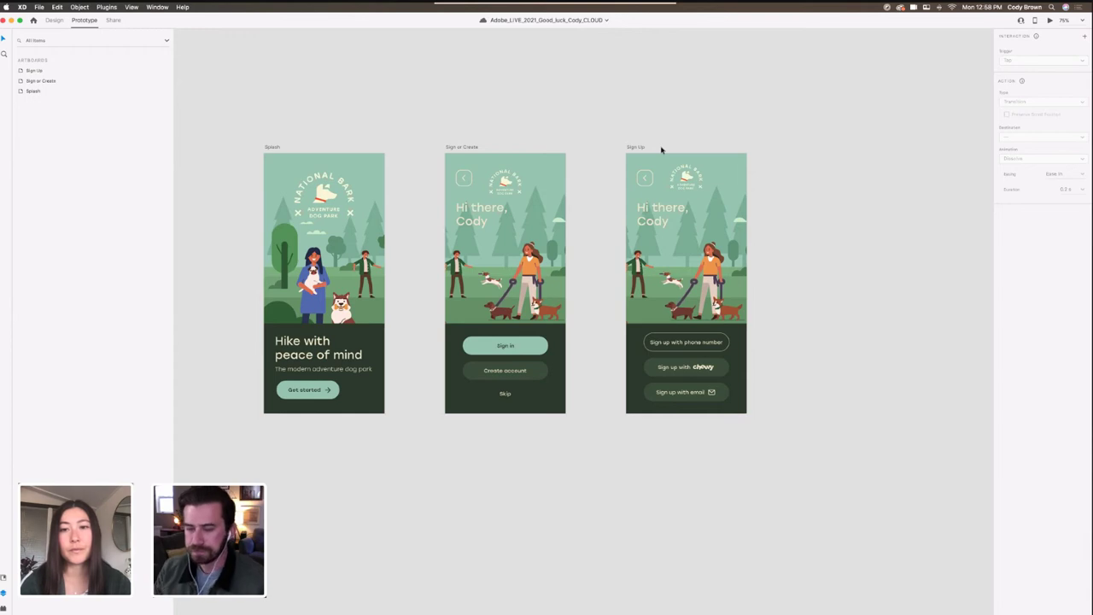
scroll(655, 151, "right", 3)
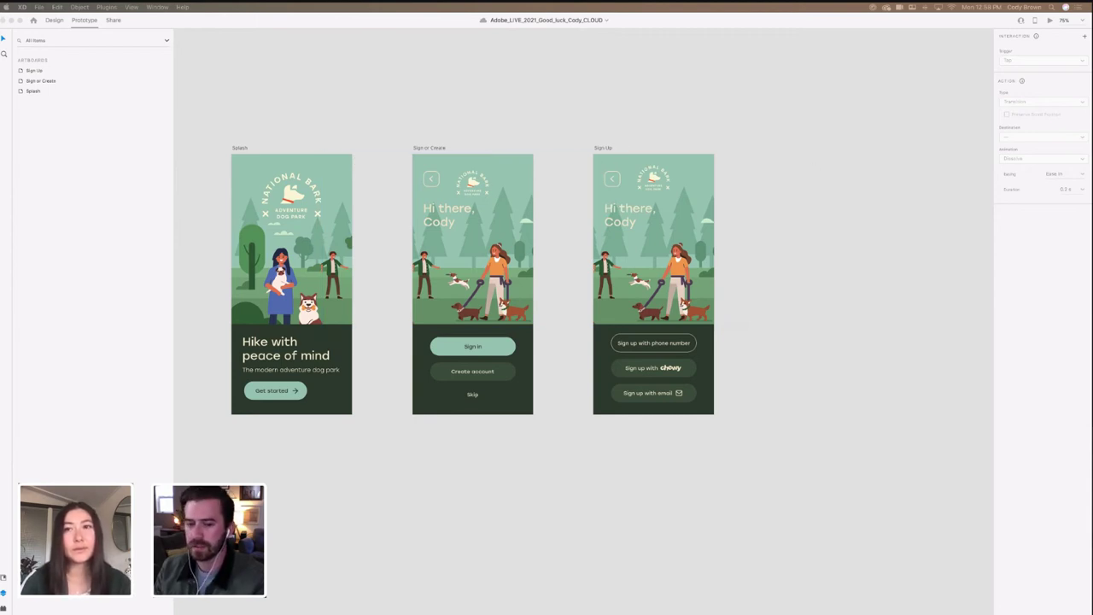
left_click_drag(772, 153, 716, 158)
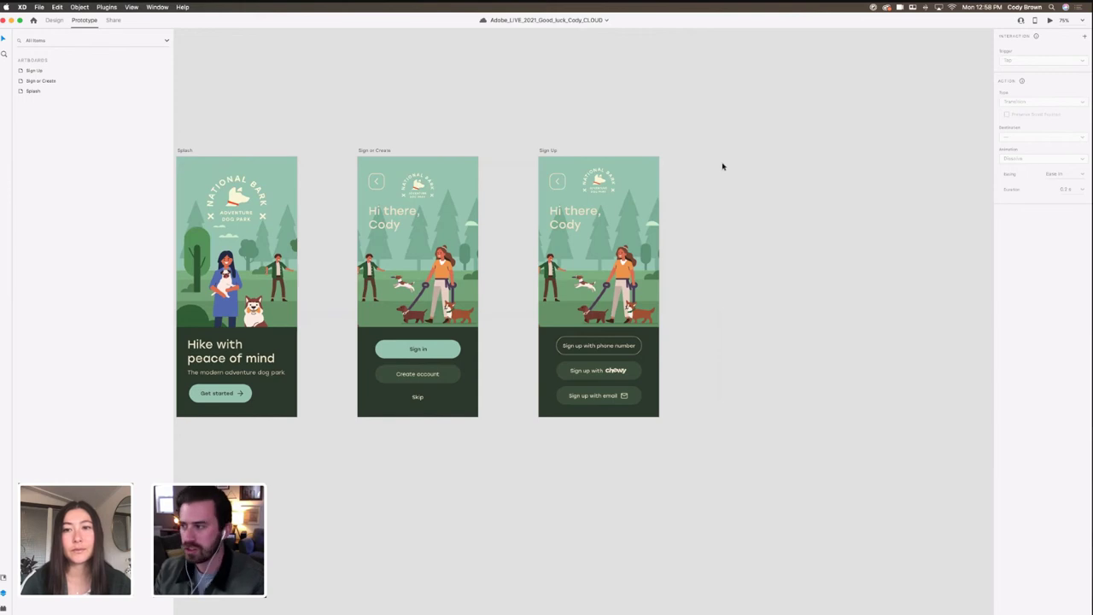
scroll(695, 142, "right", 3)
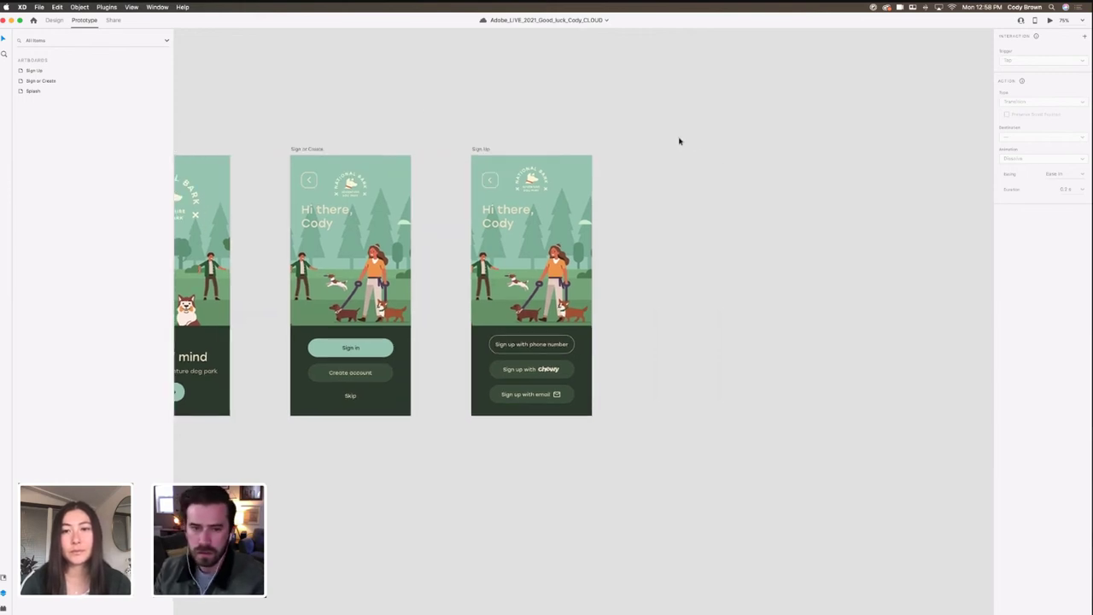
left_click(477, 148)
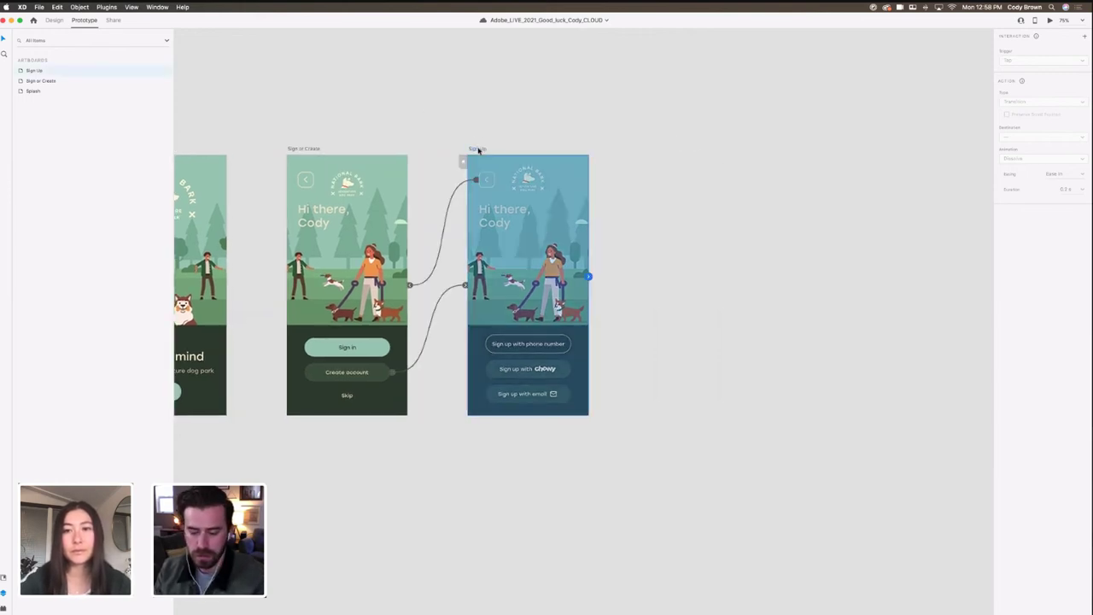
key("super+d")
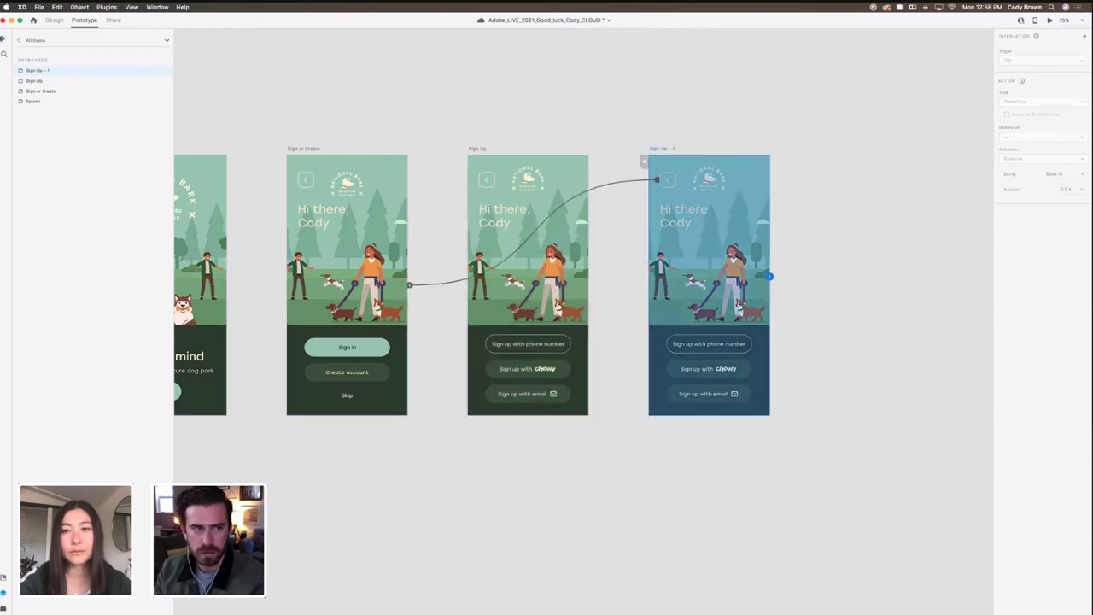
Step: Delete all the content inside the duplicated Sign Up artboard to leave it blank
scroll(541, 122, "right", 3)
left_click_drag(585, 109, 689, 397)
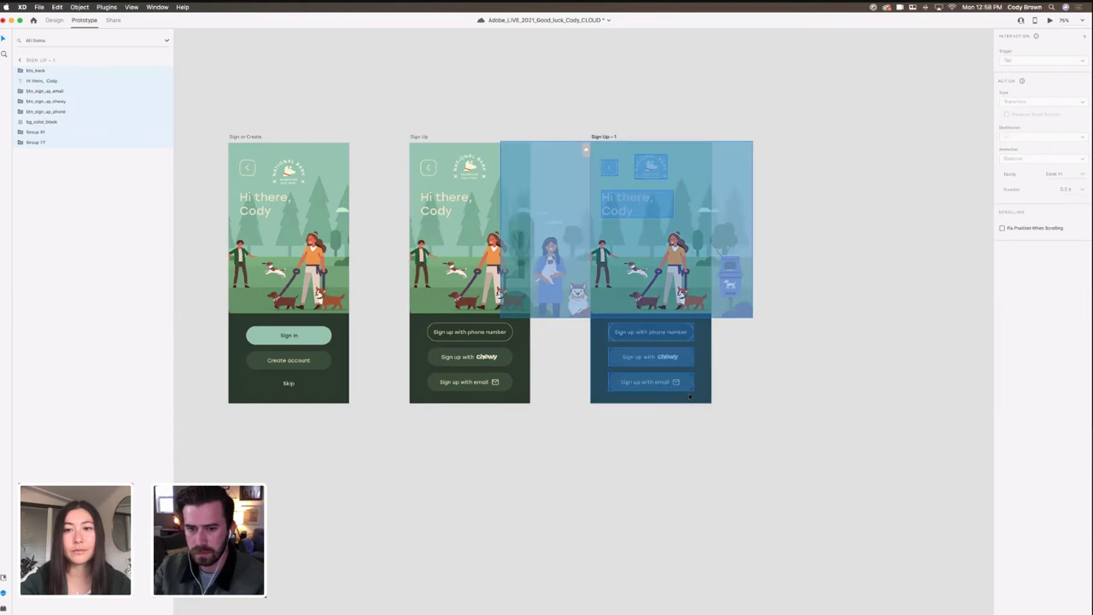
key("Delete")
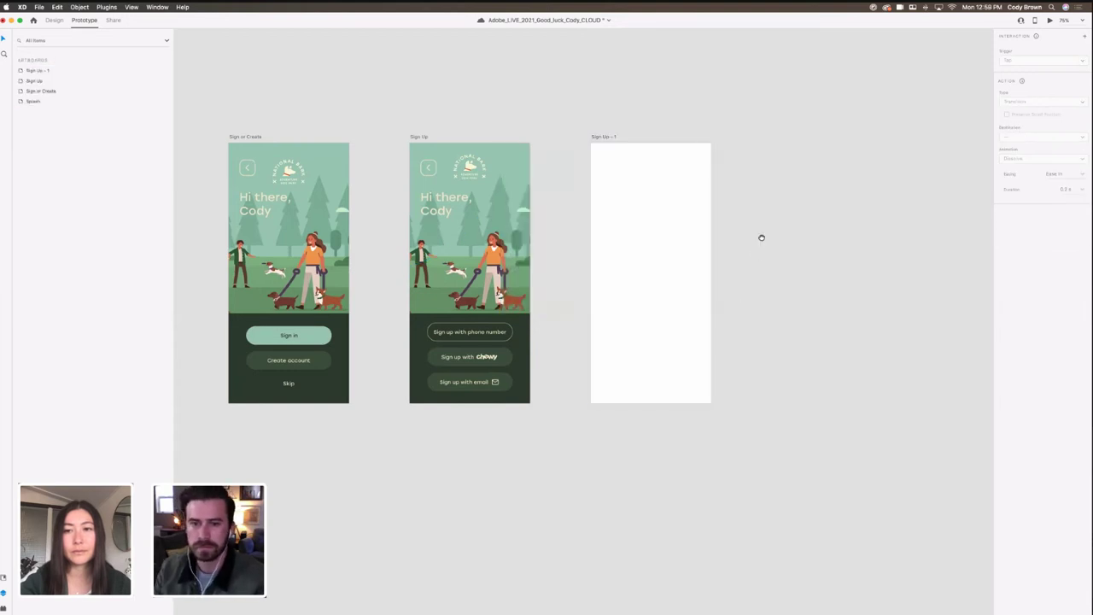
scroll(761, 236, "right", 2)
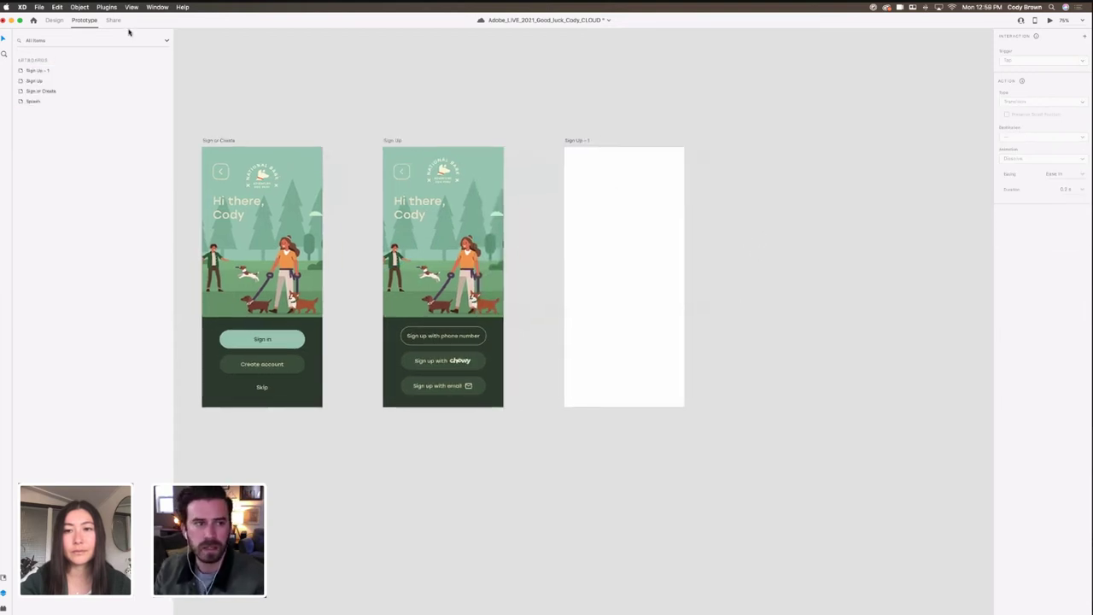
Step: Switch to Design mode and rename the blank artboard Discover
left_click(55, 20)
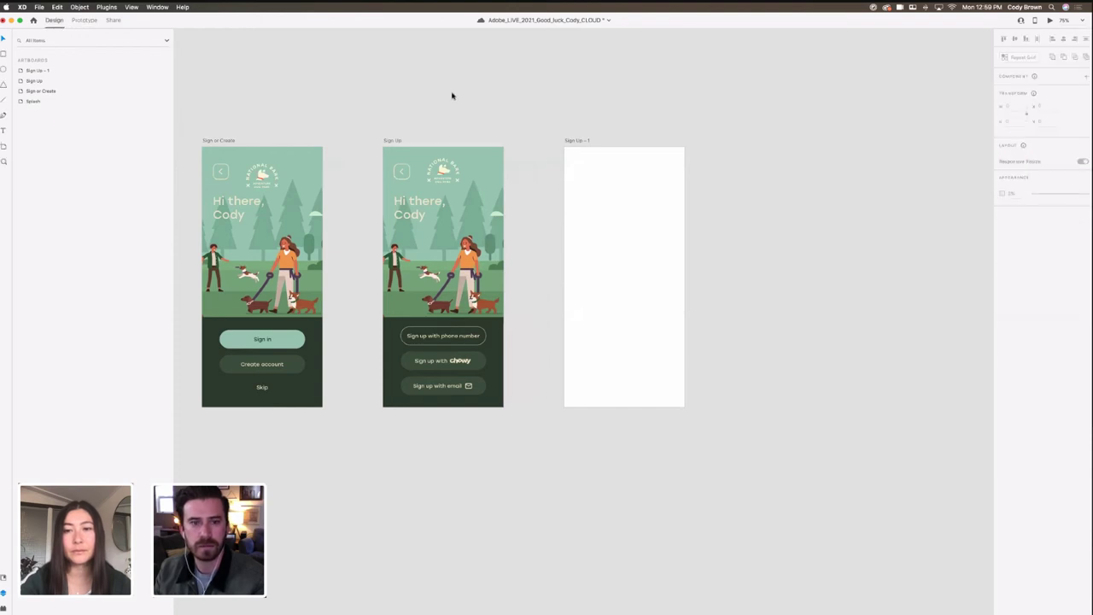
scroll(470, 91, "left", 3)
left_click(610, 140)
left_click(612, 140)
type("Siscover")
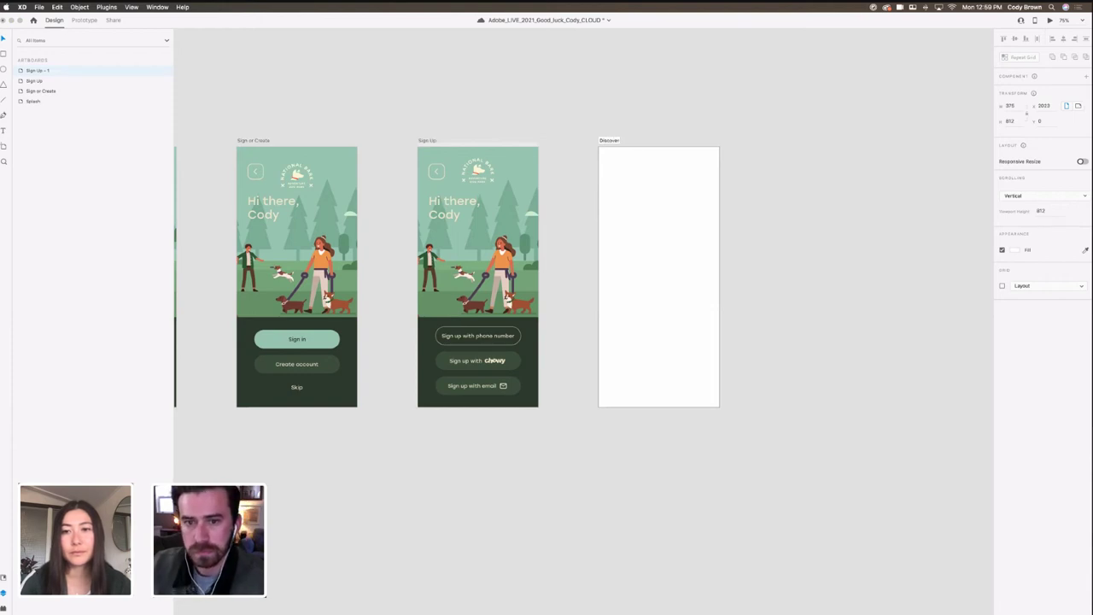
key("Return")
left_click(671, 103)
left_click_drag(672, 103, 652, 103)
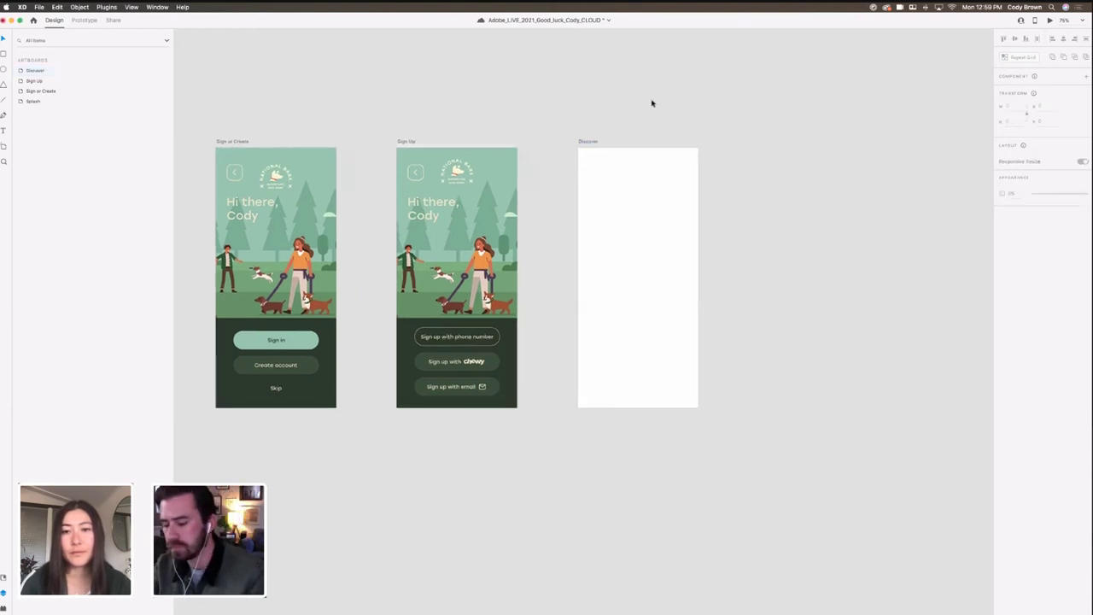
Step: Fill the Discover artboard with the saved beige colour swatch
scroll(652, 103, "up", 5)
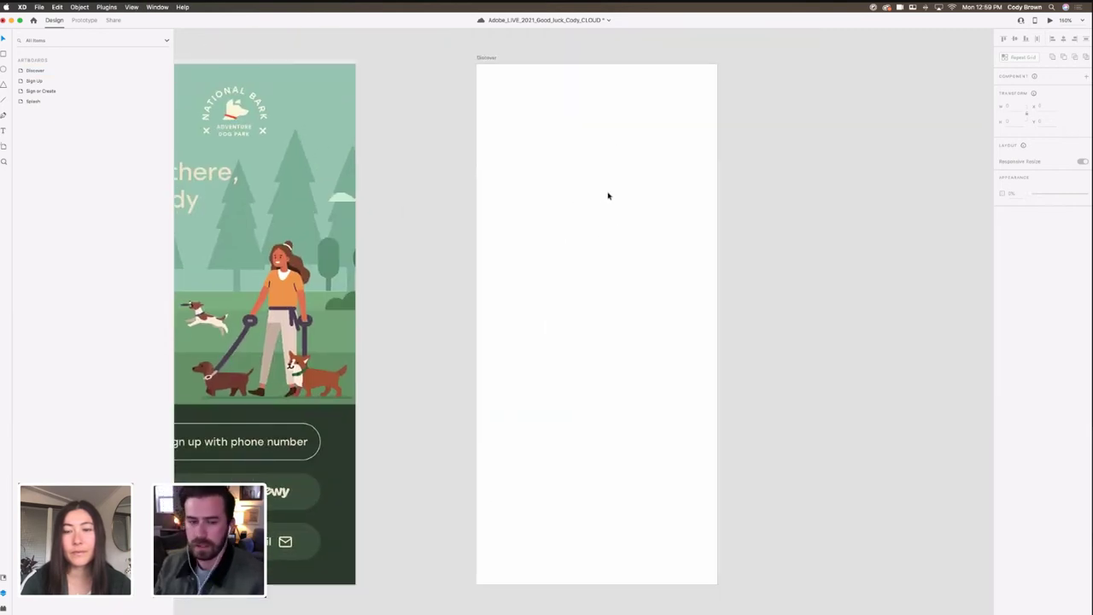
scroll(608, 196, "left", 8)
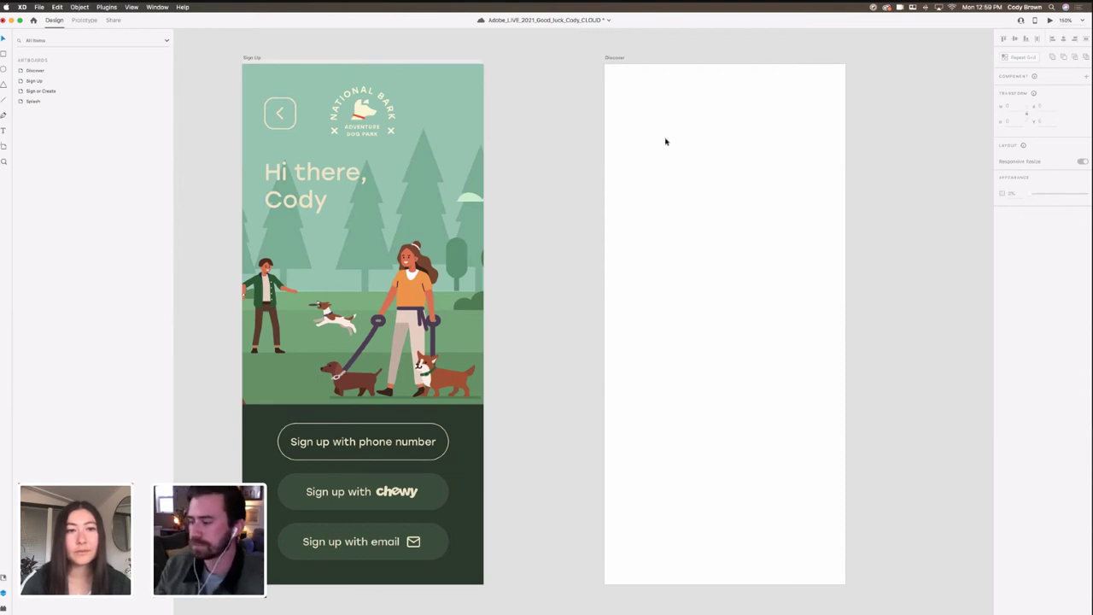
left_click(618, 57)
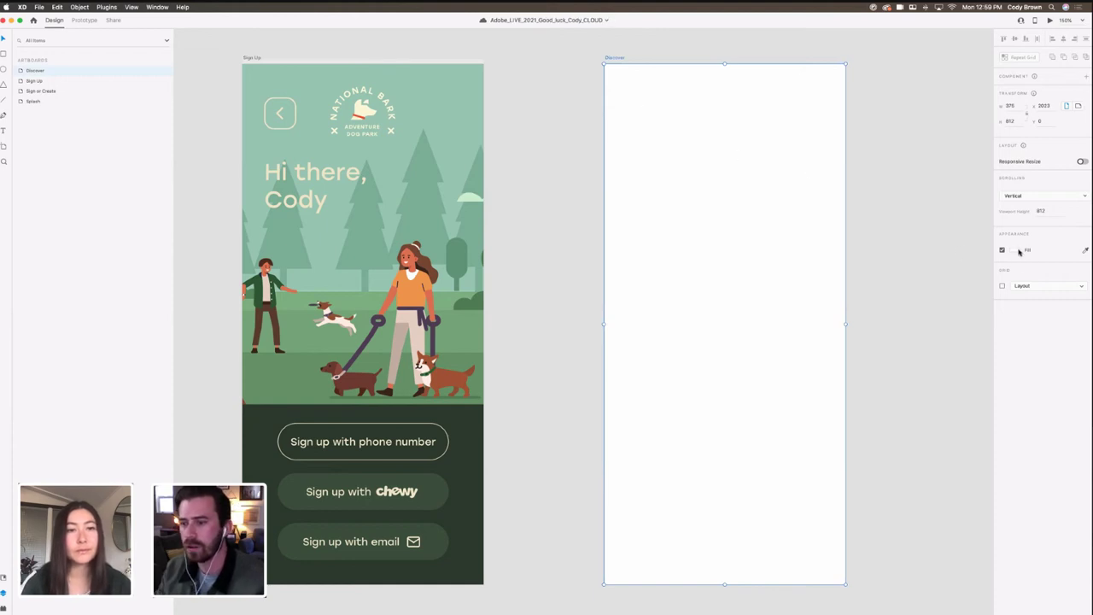
left_click(1016, 251)
left_click(923, 301)
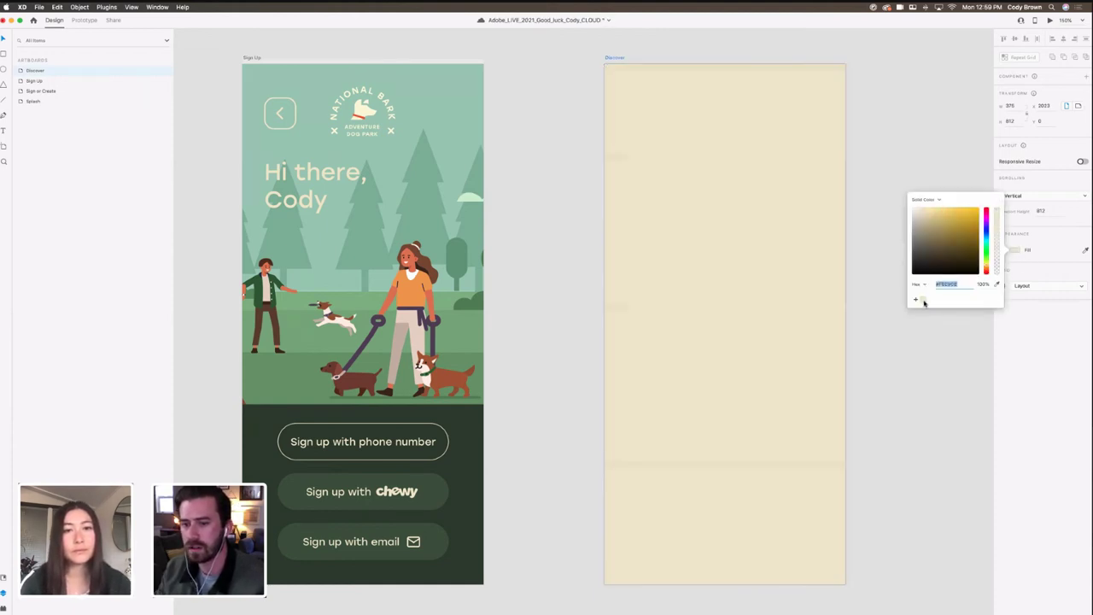
left_click(807, 285)
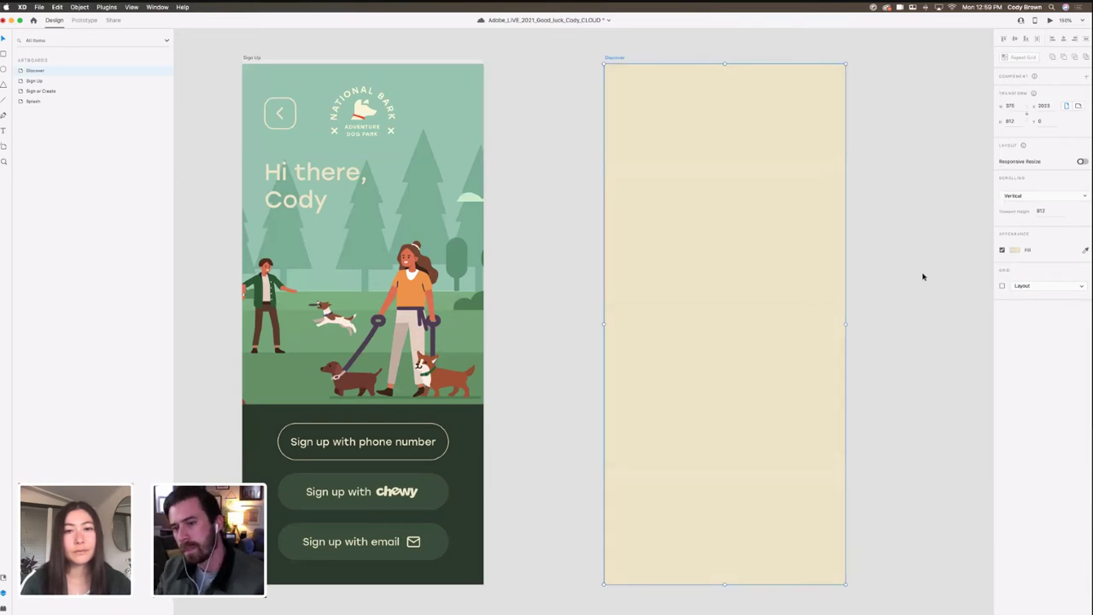
Step: Lighten the Discover artboard's beige fill to a very pale cream
scroll(908, 264, "right", 2)
left_click(1016, 250)
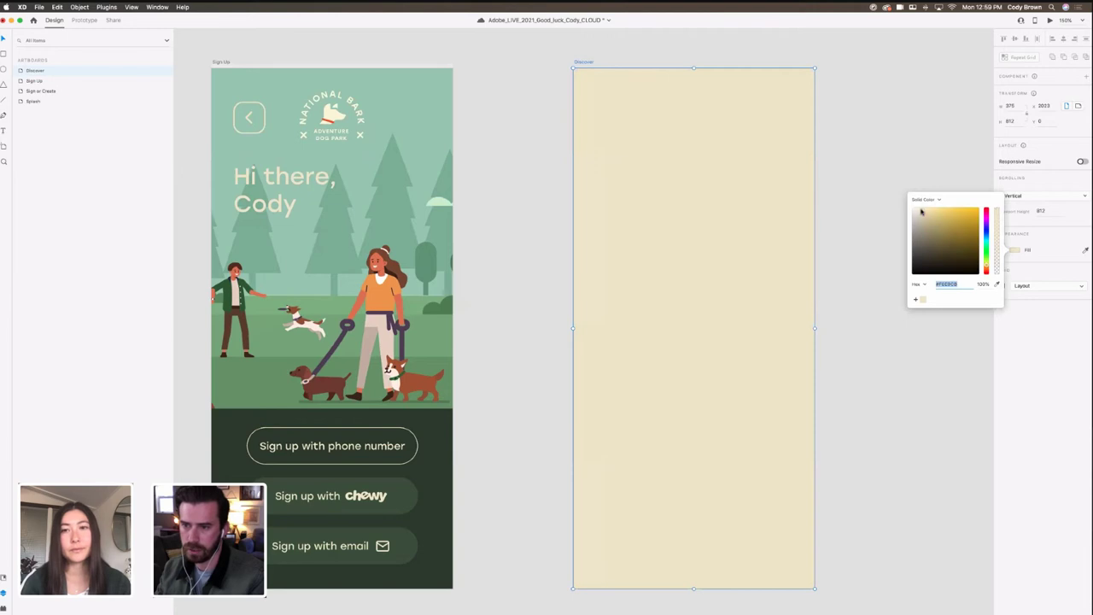
left_click_drag(920, 211, 922, 211)
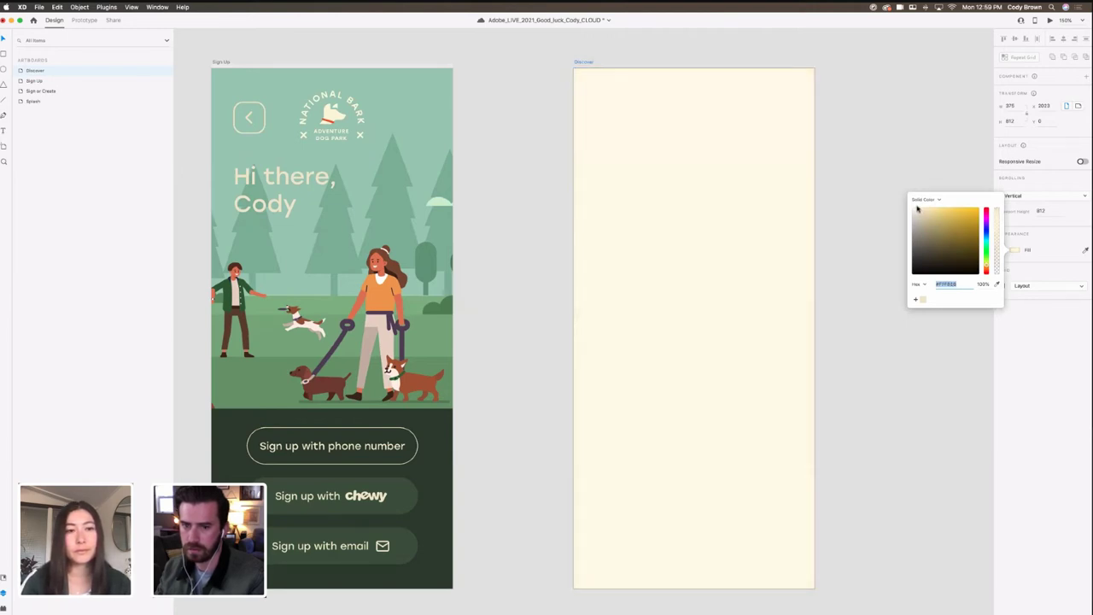
left_click(862, 177)
Step: Draw a circle about 58 px in diameter near the upper-left corner of the Discover artboard
key("super+minus")
left_click_drag(869, 178, 837, 180)
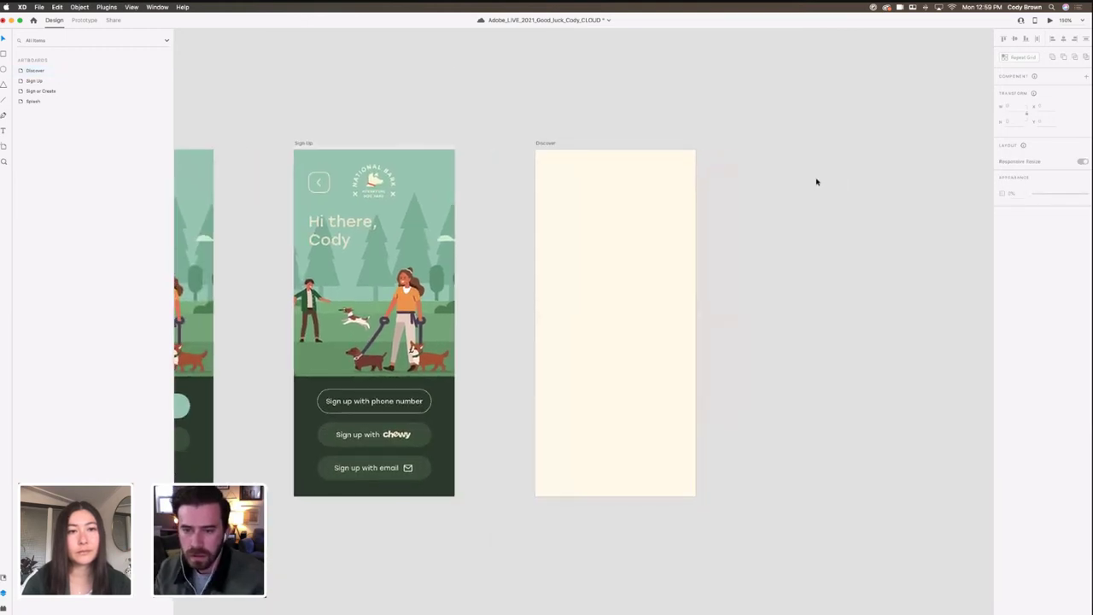
scroll(816, 182, "right", 2)
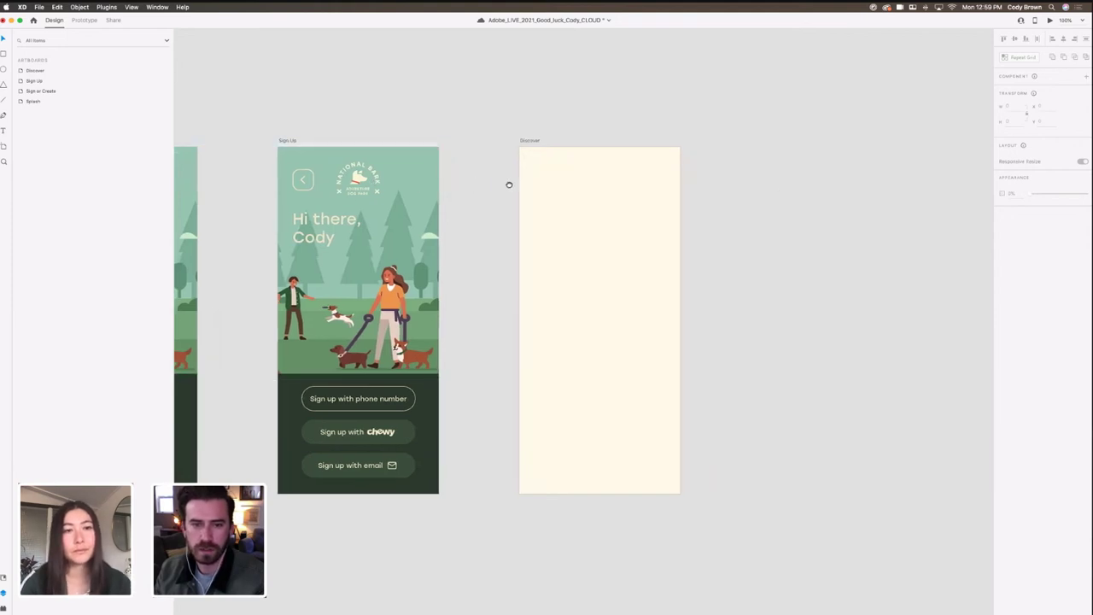
scroll(508, 182, "left", 4)
left_click(5, 70)
left_click_drag(570, 170, 595, 195)
key("v")
Step: Turn on the layout grid for the Discover artboard
left_click(569, 141)
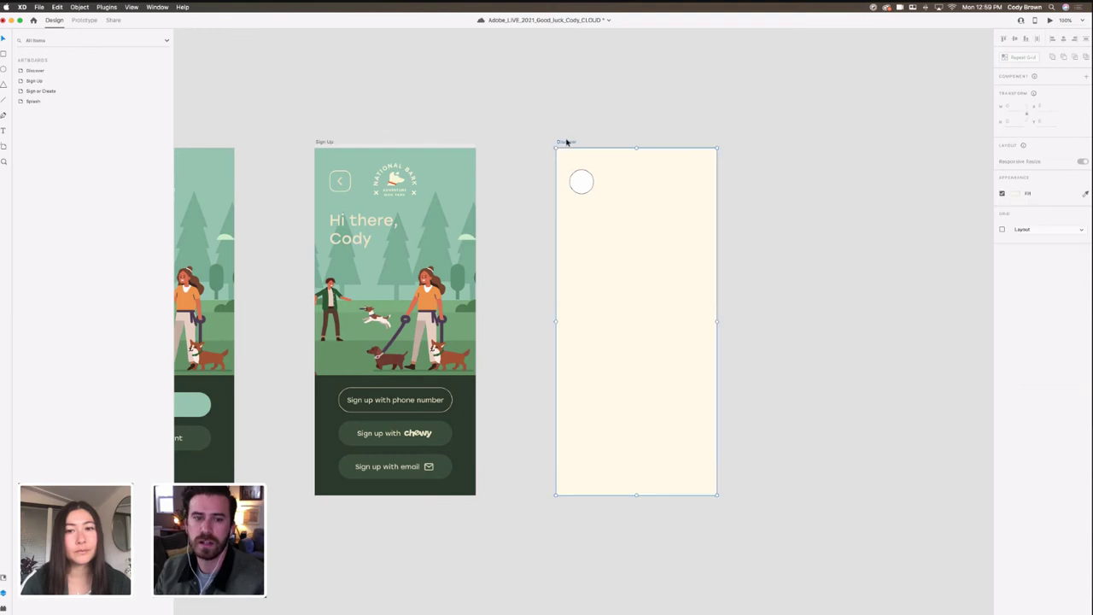
scroll(568, 141, "left", 3)
scroll(568, 142, "right", 3)
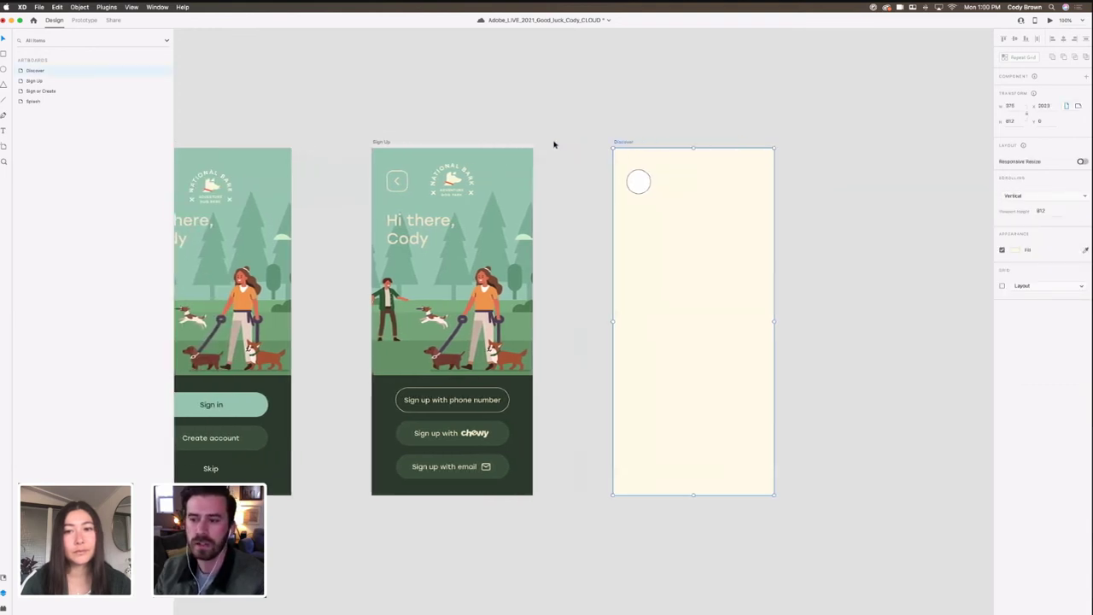
left_click(1003, 287)
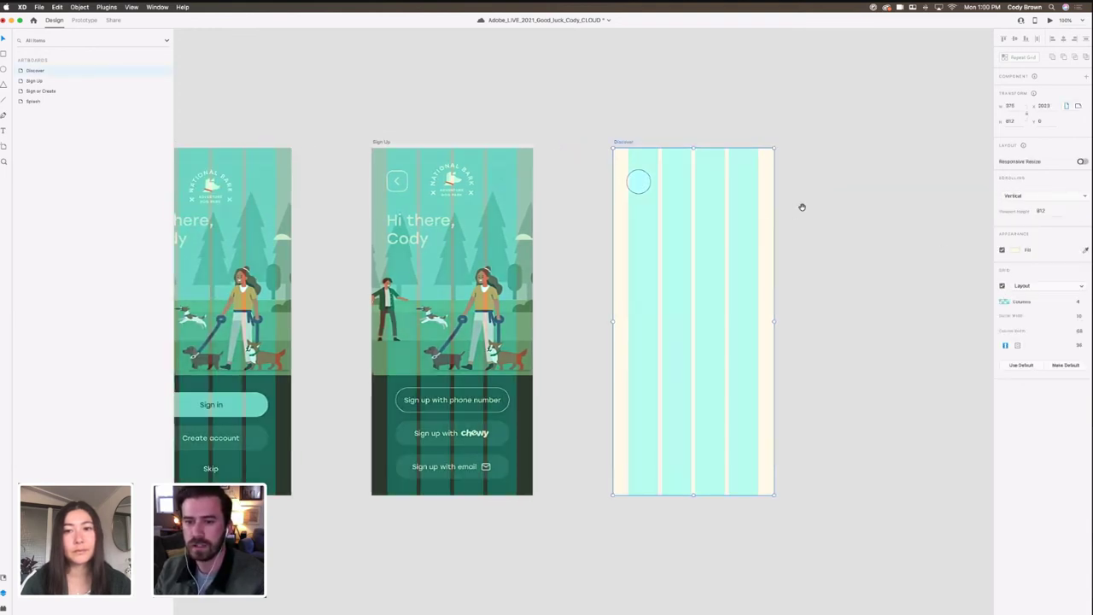
Step: Align the circle with the left edge of the first grid column on the Discover artboard
scroll(778, 214, "right", 2)
scroll(778, 215, "up", 1)
left_click(616, 202)
left_click_drag(619, 203, 626, 206)
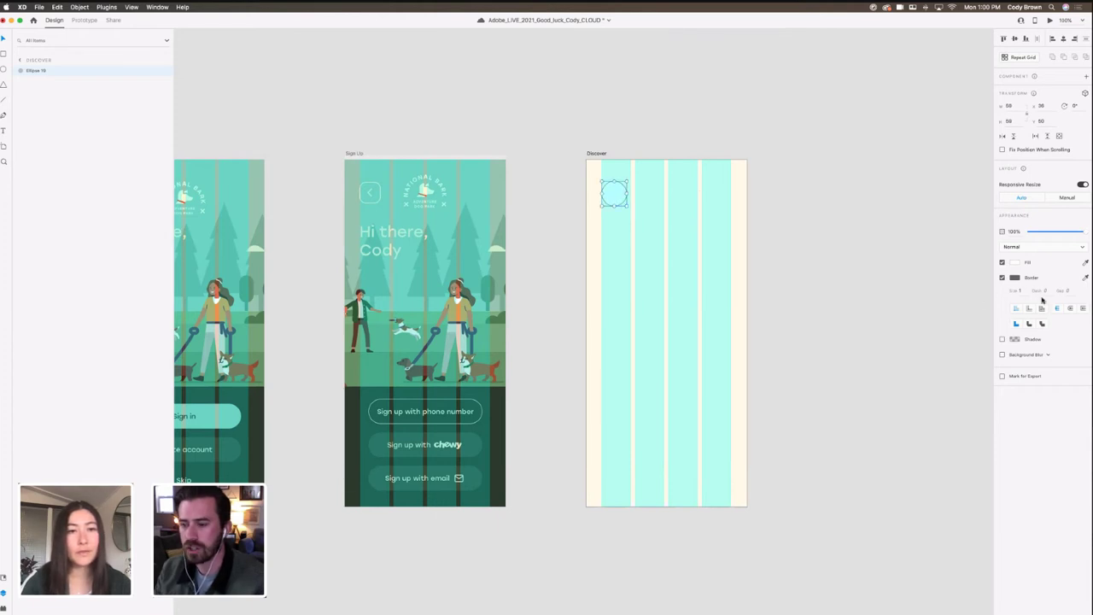
left_click(686, 187)
Step: Set the Discover artboard's layout grid to 6 columns with a gutter width of 15
left_click(596, 153)
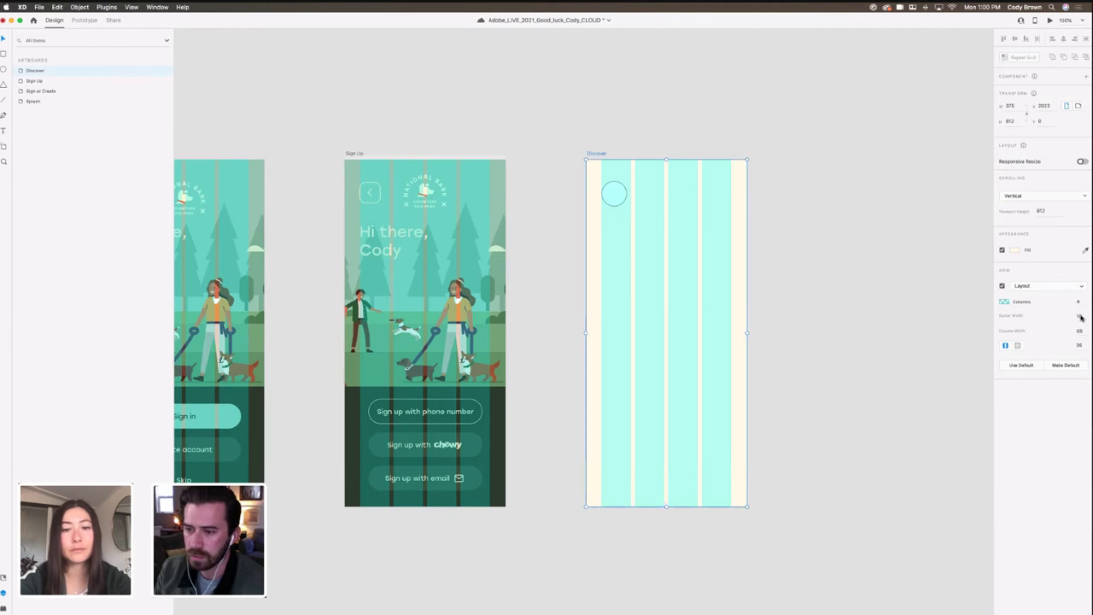
left_click(1080, 315)
type("15")
key("Return")
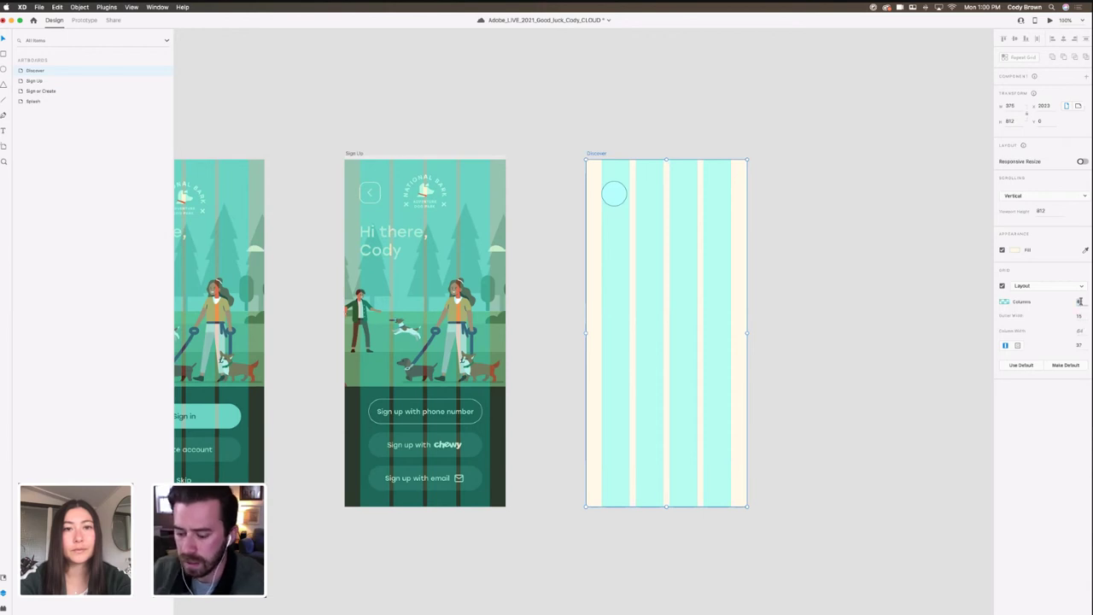
type("6")
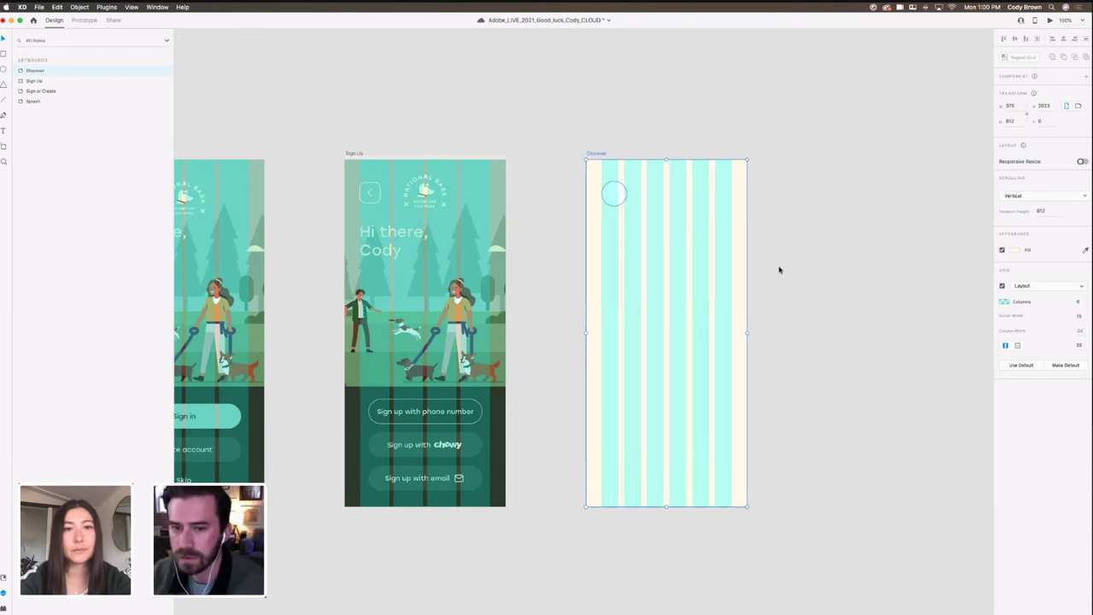
Step: Remove the circle's border, fill it with a neutral mid grey, and save the document
scroll(649, 213, "right", 2)
left_click(602, 199)
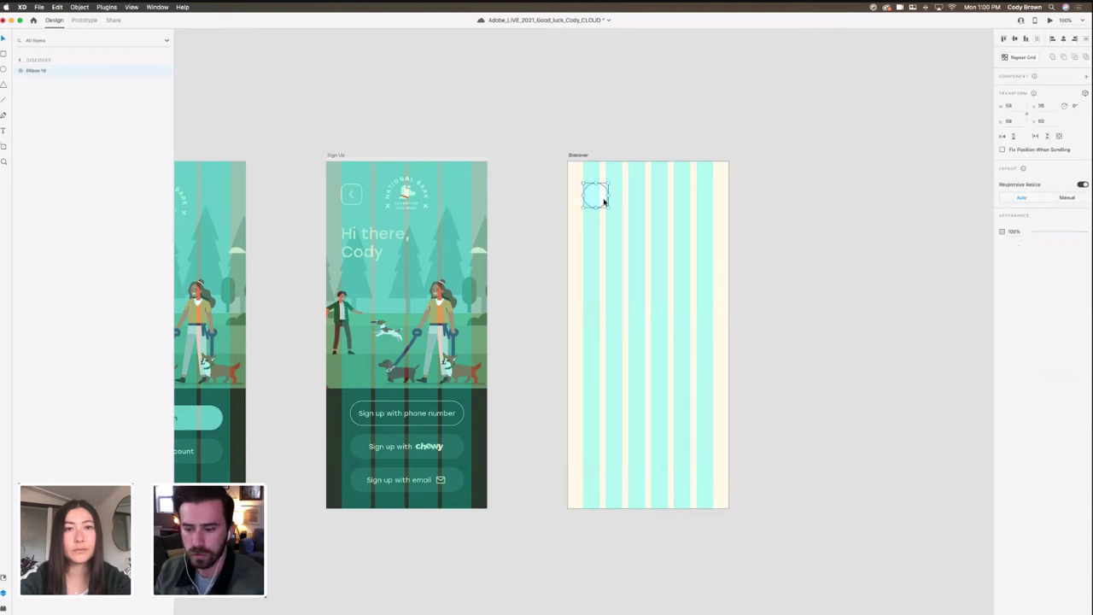
scroll(603, 199, "up", 3)
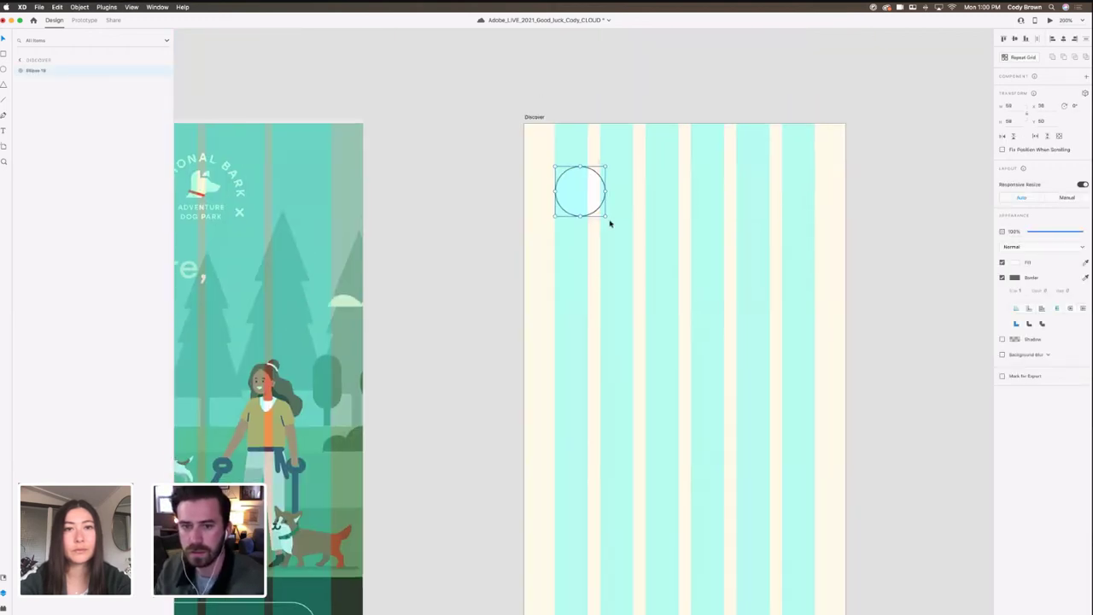
left_click(1001, 277)
left_click(1015, 262)
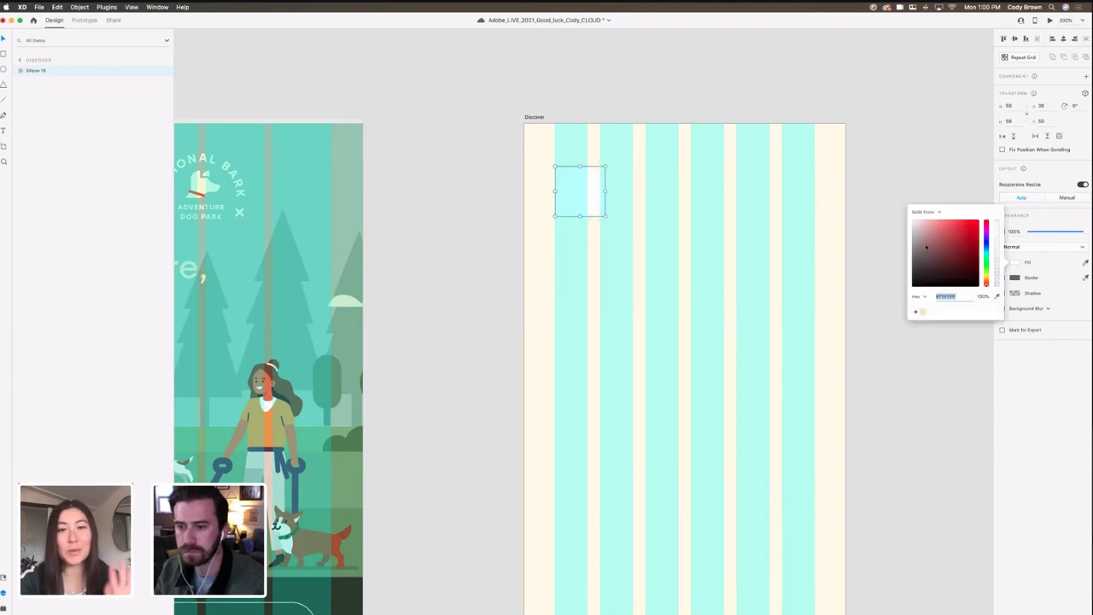
left_click_drag(921, 244, 906, 241)
left_click(883, 210)
left_click(893, 210)
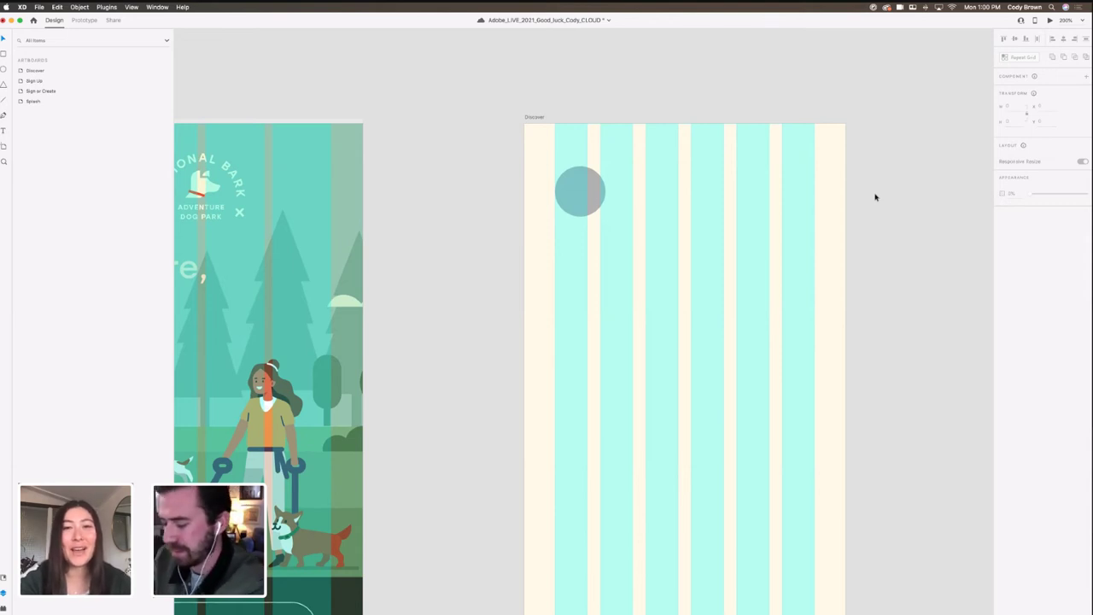
key("super+s")
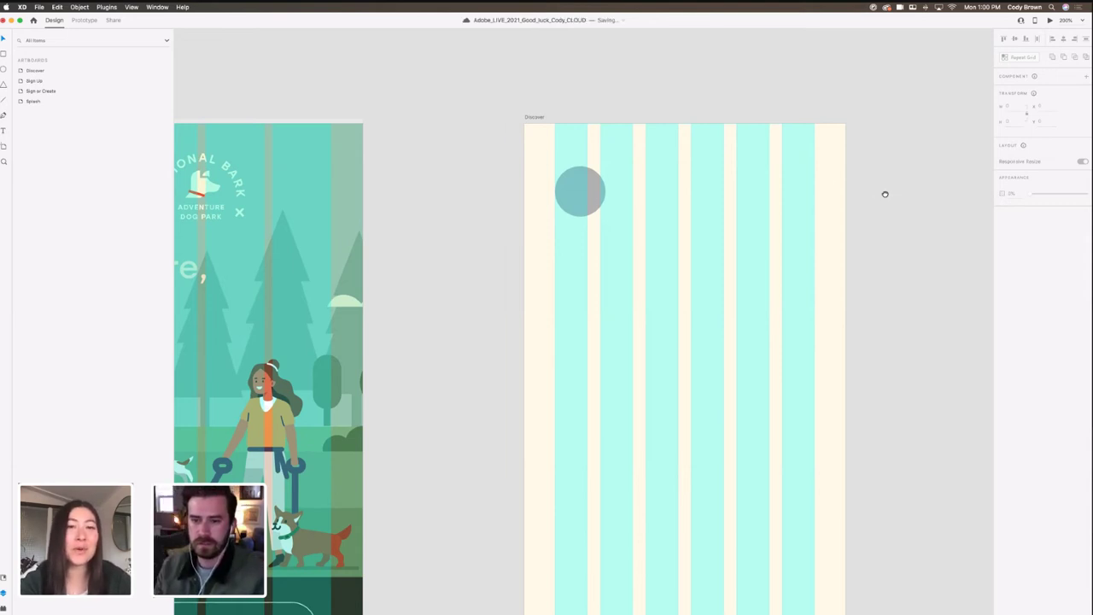
Step: Display the list of installed plugins and turn off the layout grid on the Discover artboard
scroll(883, 193, "right", 5)
left_click(504, 184)
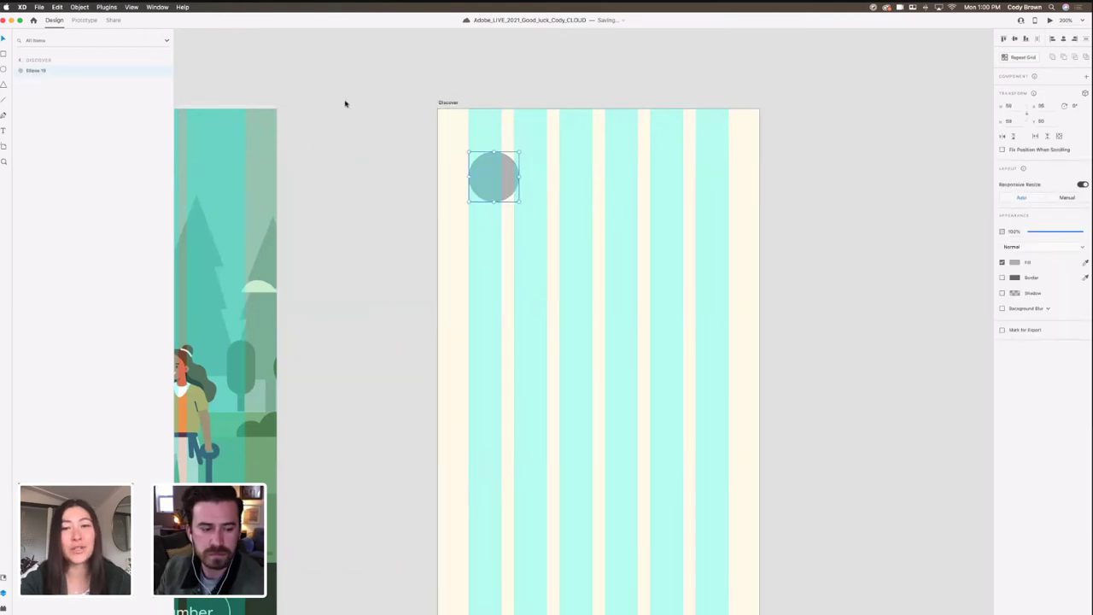
left_click(5, 610)
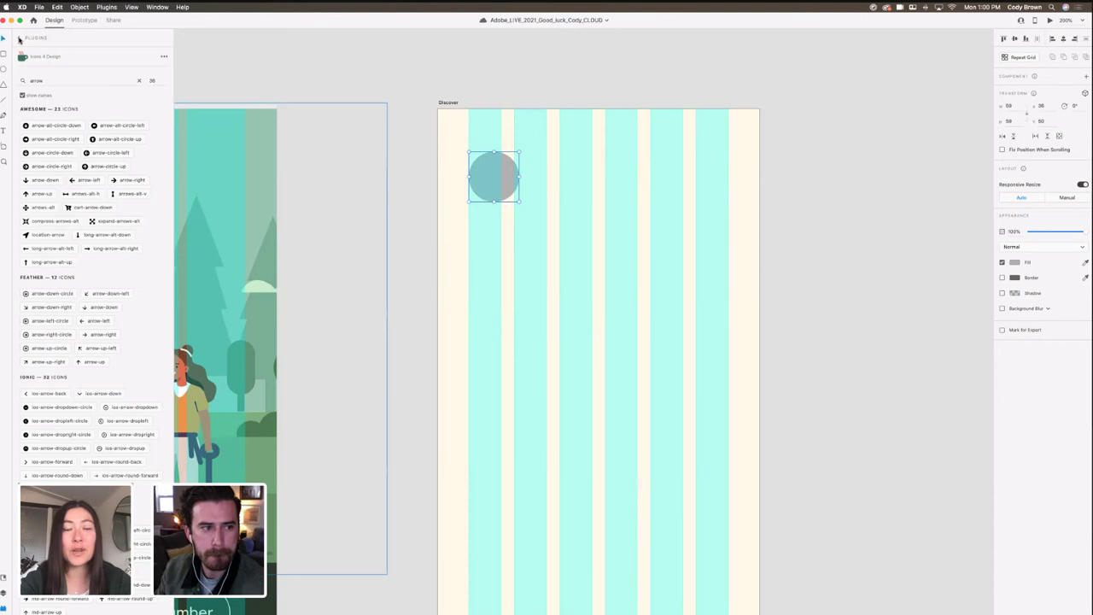
left_click(19, 38)
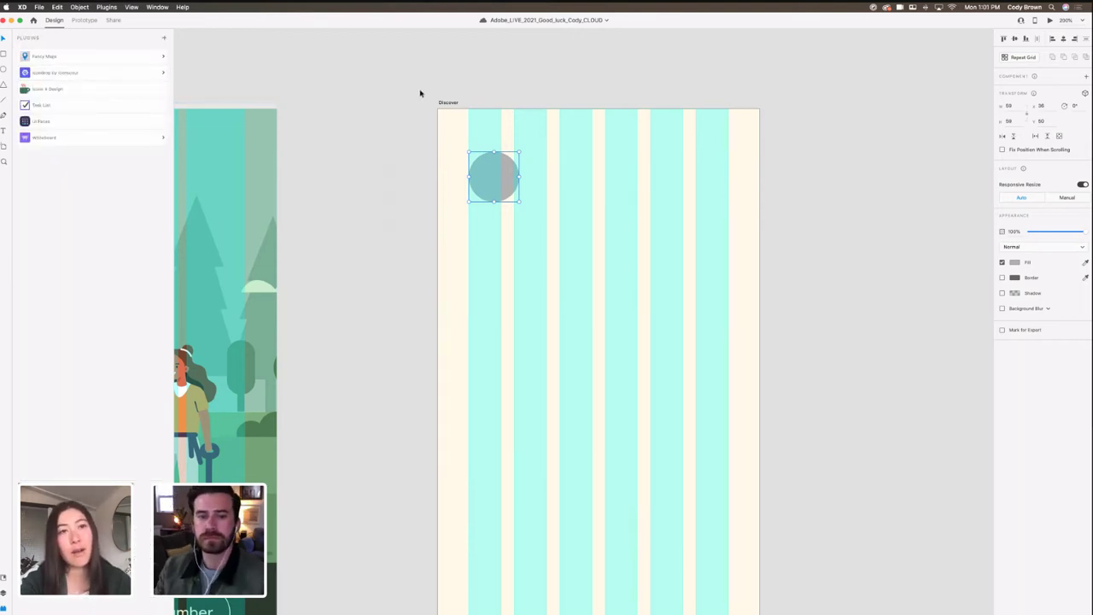
left_click(450, 104)
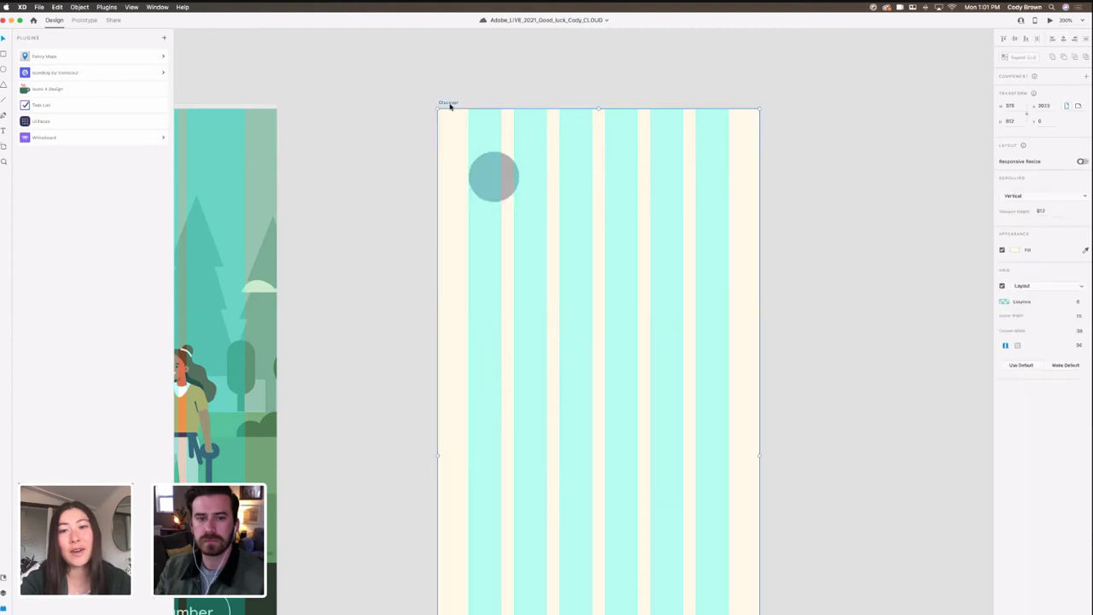
left_click(1003, 286)
left_click(498, 178)
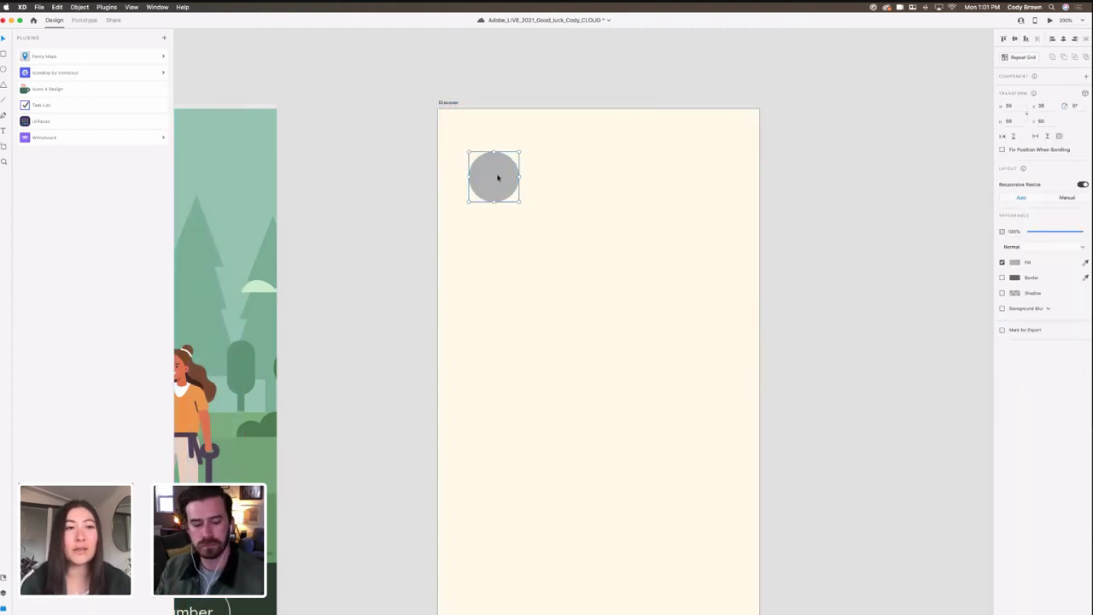
Step: Look over the Splash, Sign or Create, Sign Up and Discover artboards side by side
key("super+minus")
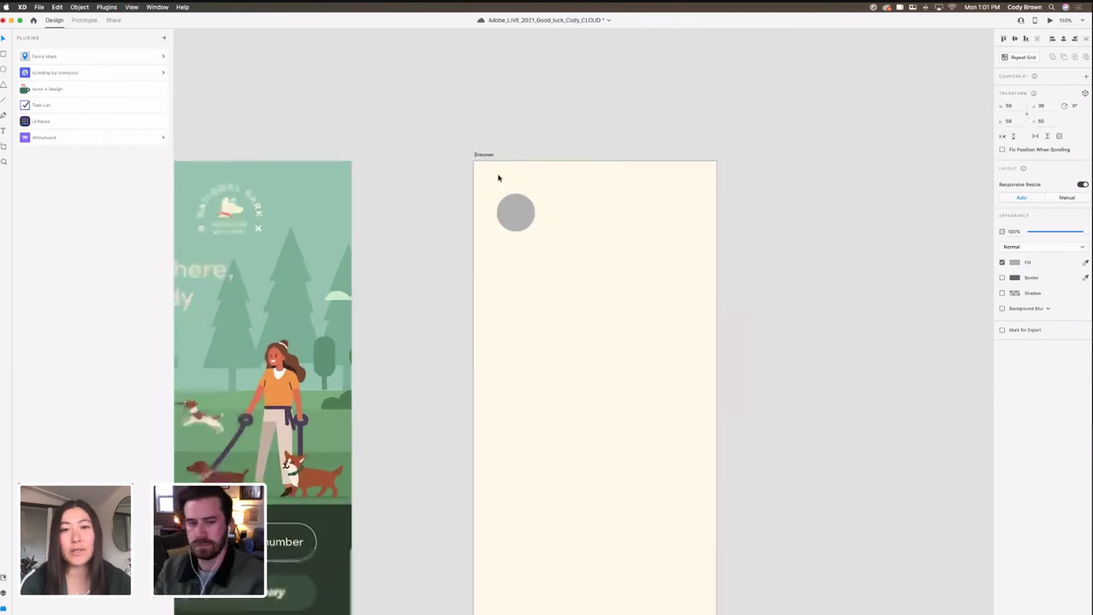
scroll(518, 159, "left", 1)
key("super+minus")
key("super+minus")
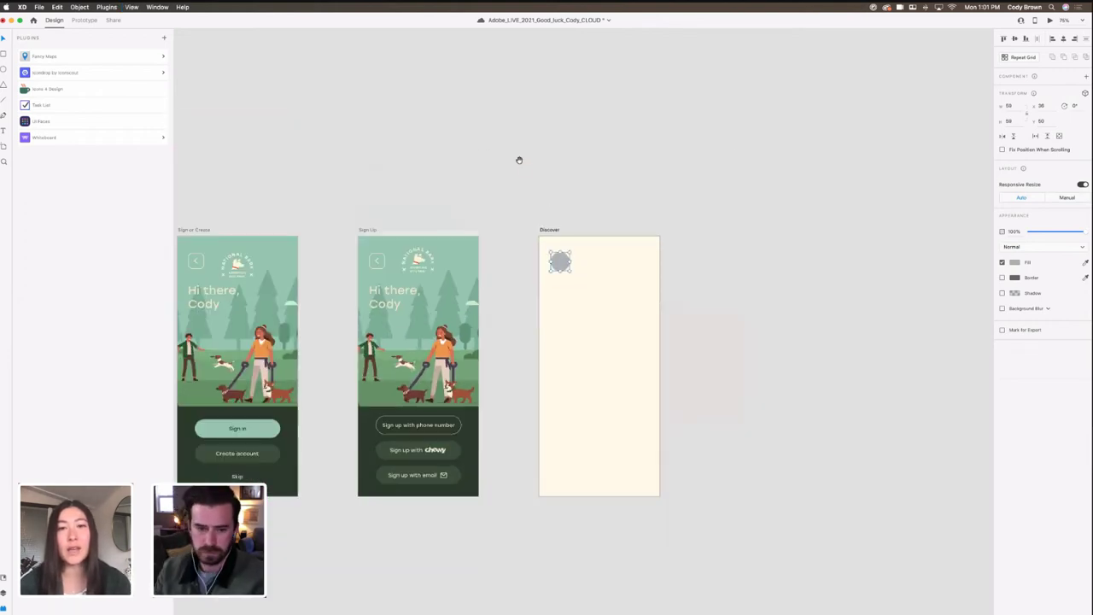
scroll(517, 159, "left", 5)
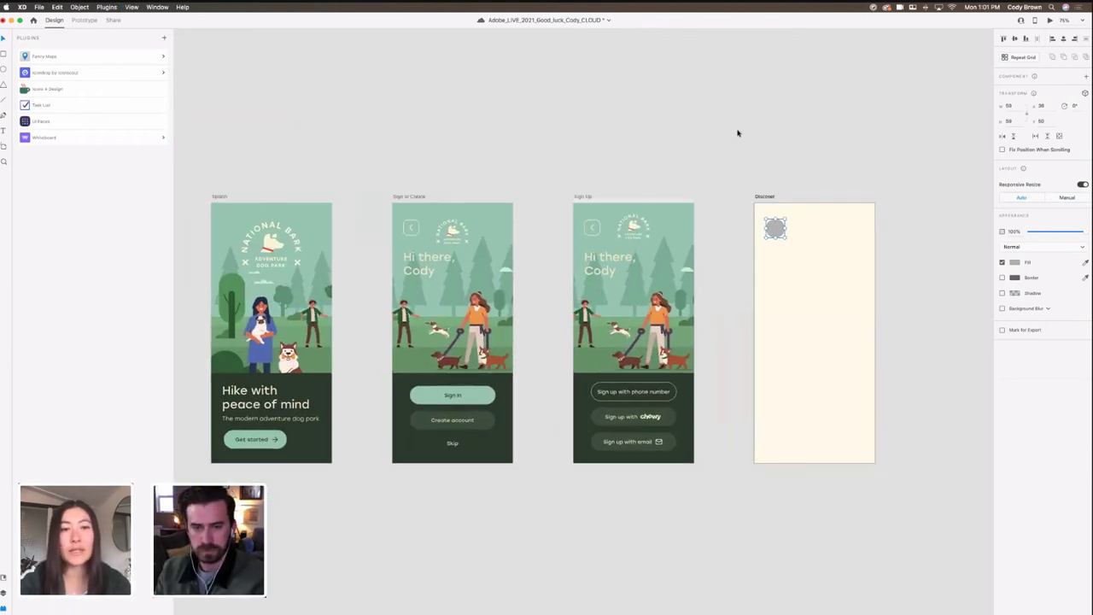
left_click(730, 133)
scroll(432, 124, "left", 2)
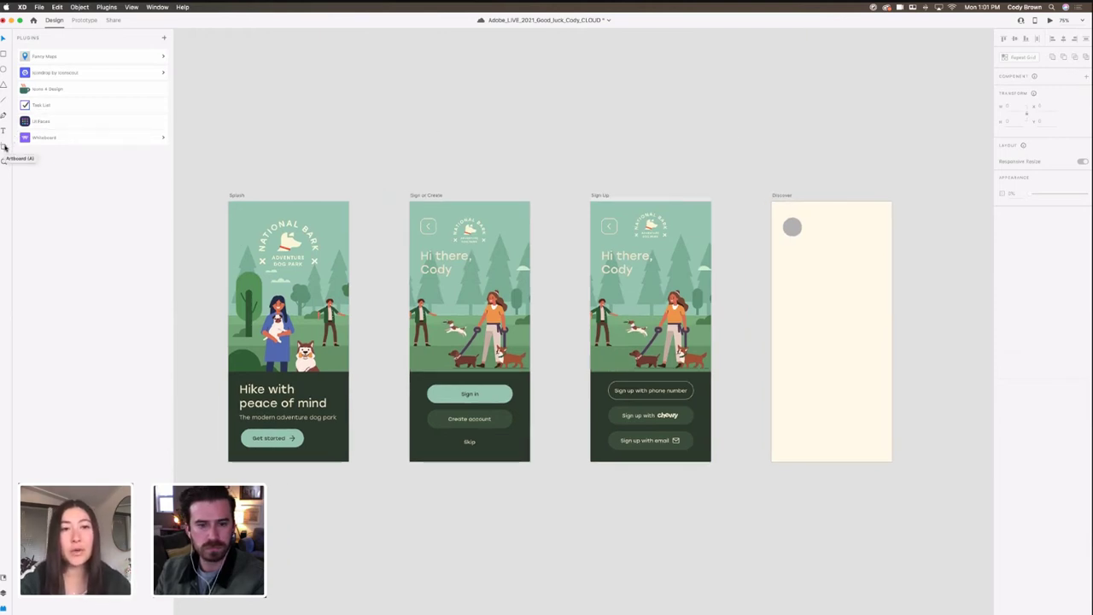
scroll(518, 165, "right", 1)
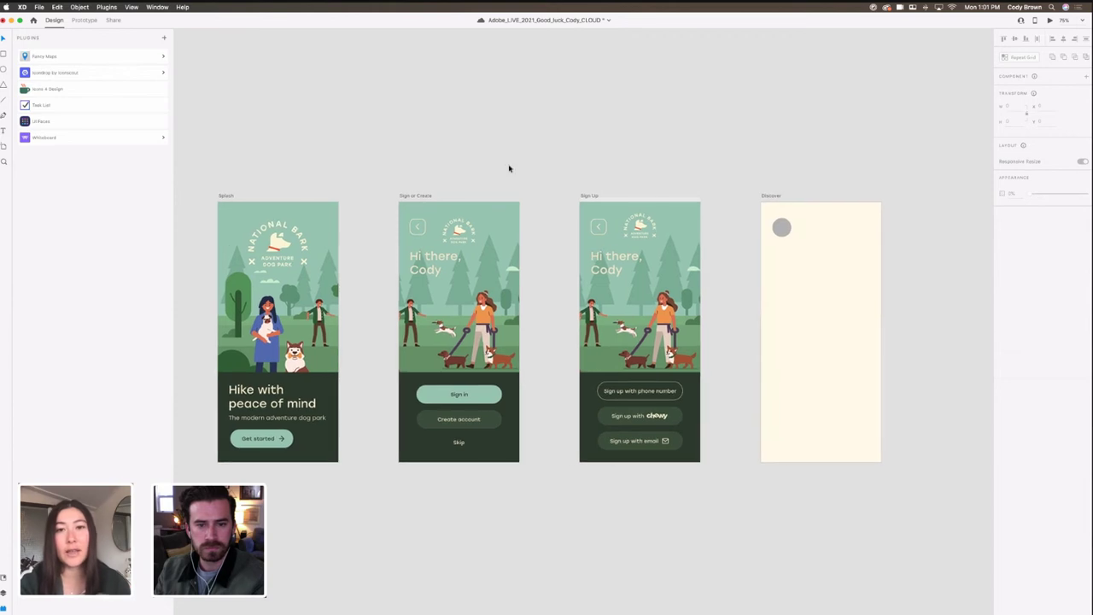
scroll(515, 155, "down", 2)
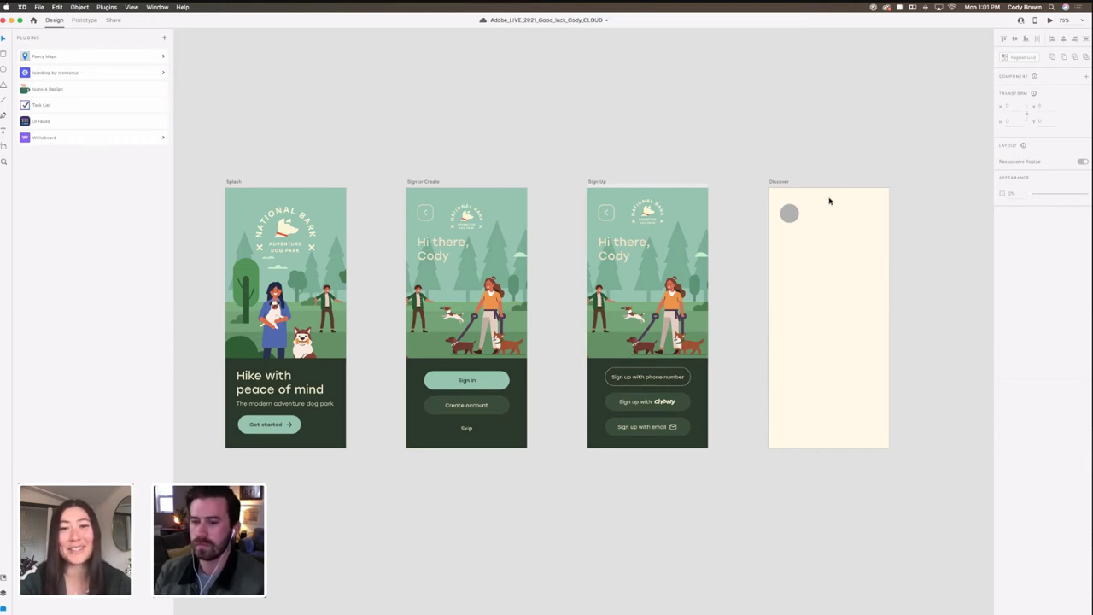
left_click(789, 213)
left_click(593, 182)
left_click(777, 182)
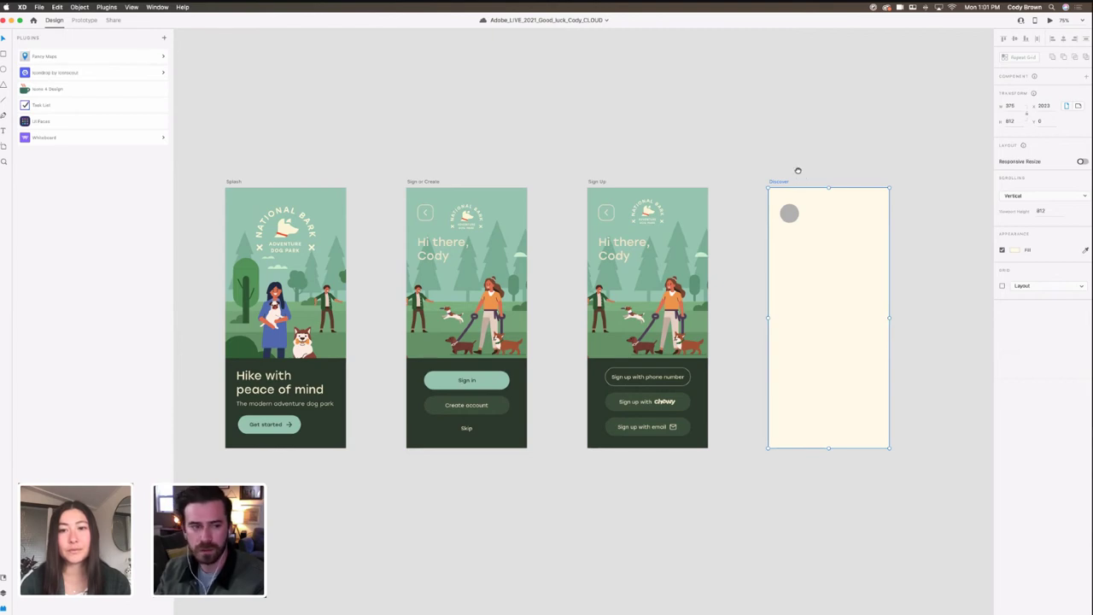
left_click_drag(799, 171, 788, 164)
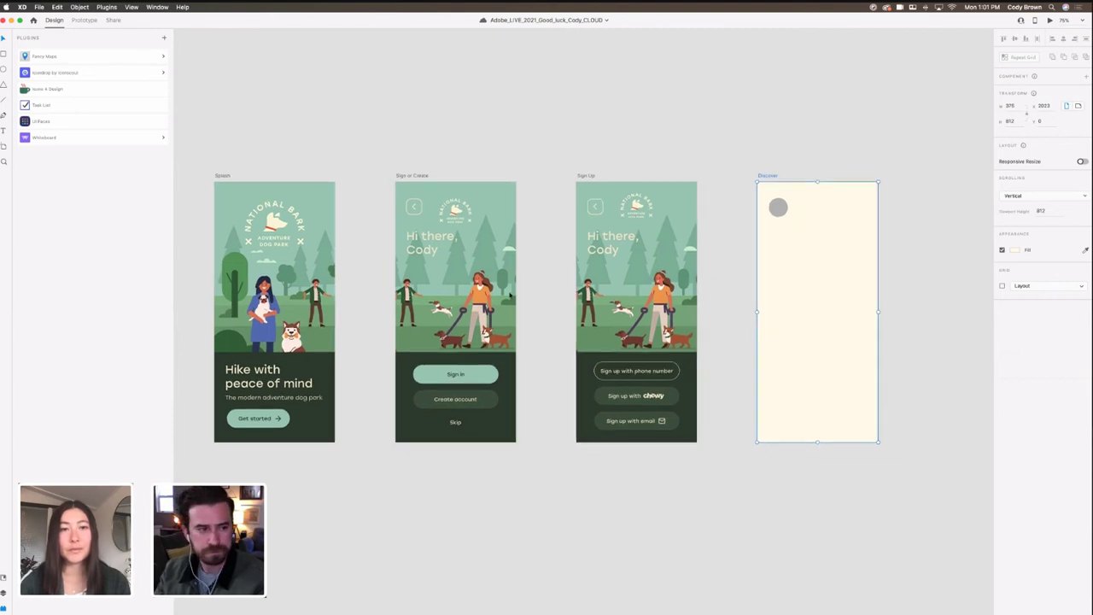
Step: Open the UI Faces plugin for the grey circle on the Discover artboard
left_click(49, 124)
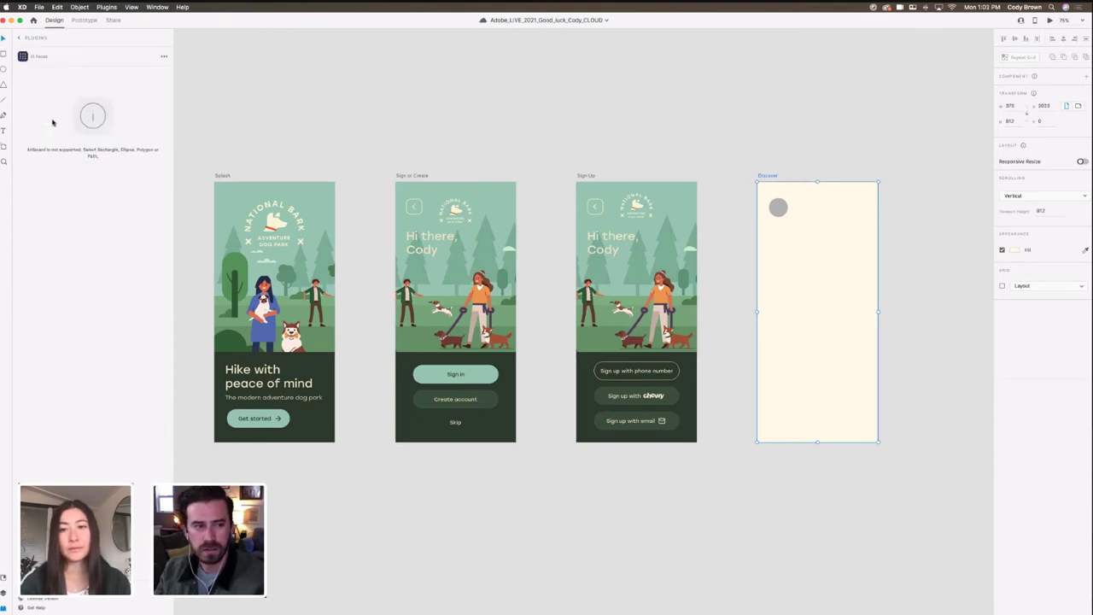
left_click(779, 209)
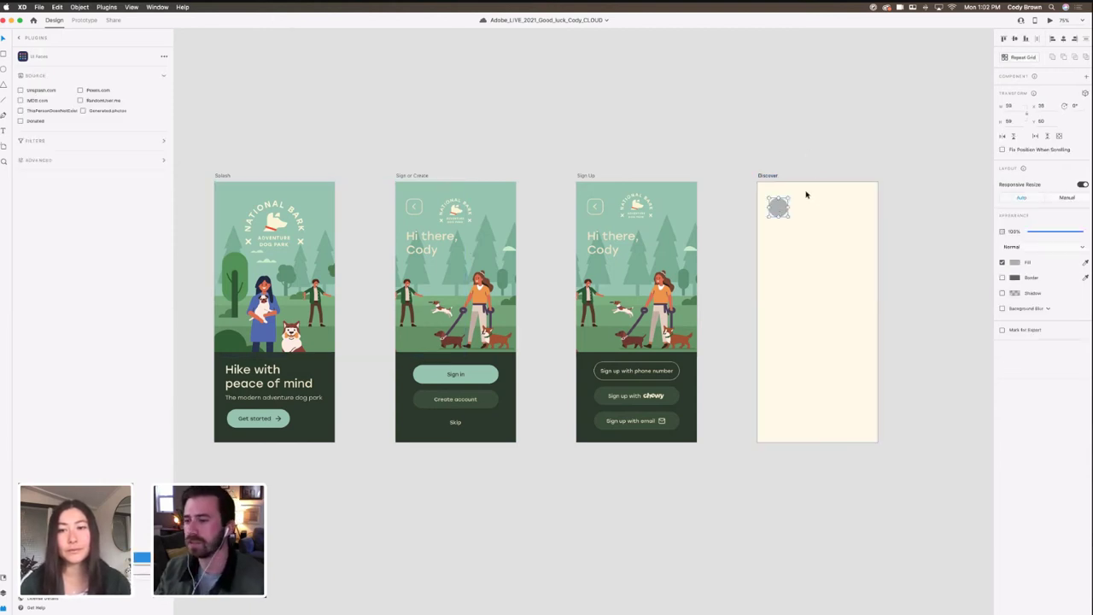
left_click(768, 176)
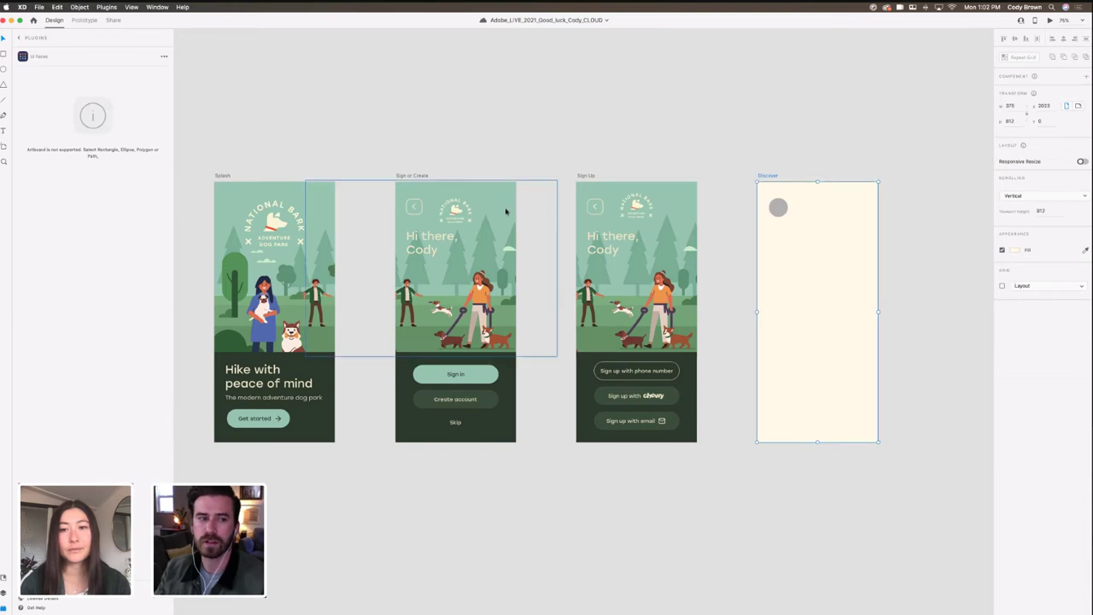
left_click(781, 211)
scroll(848, 242, "right", 3)
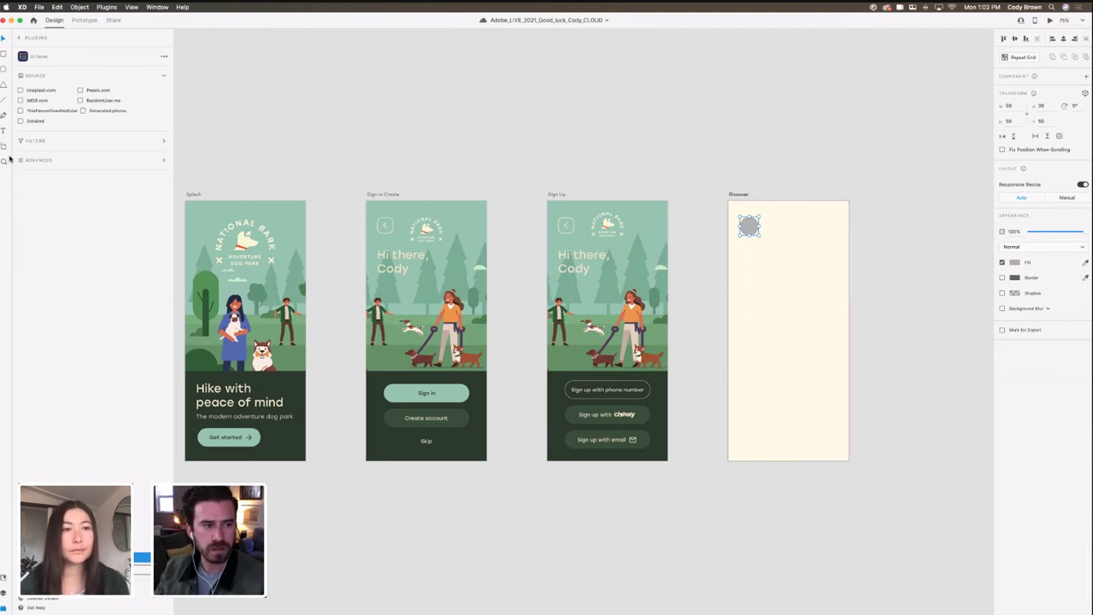
Step: Enable all the UI Faces photo sources: Unsplash, Pexels, IMDB, RandomUser.me, ThisPersonDoesNotExist, Generated.photos and Donated
left_click(80, 89)
left_click(21, 90)
left_click(21, 99)
left_click(21, 110)
left_click(20, 120)
left_click(82, 111)
left_click(81, 100)
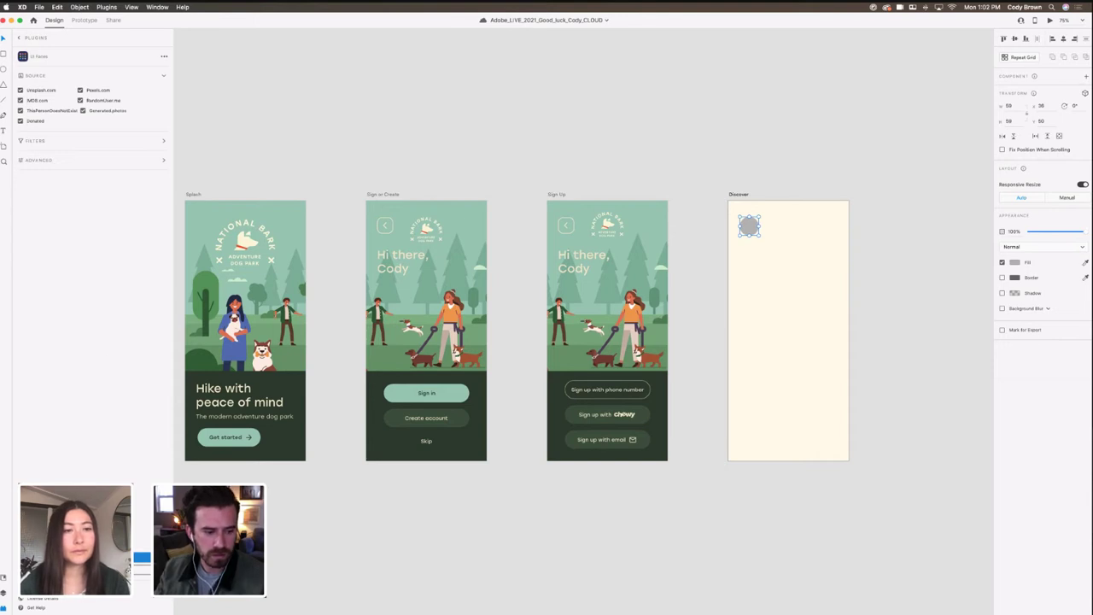
Step: Browse the UI Faces portraits and fill the grey circle with a portrait photo
left_click(93, 569)
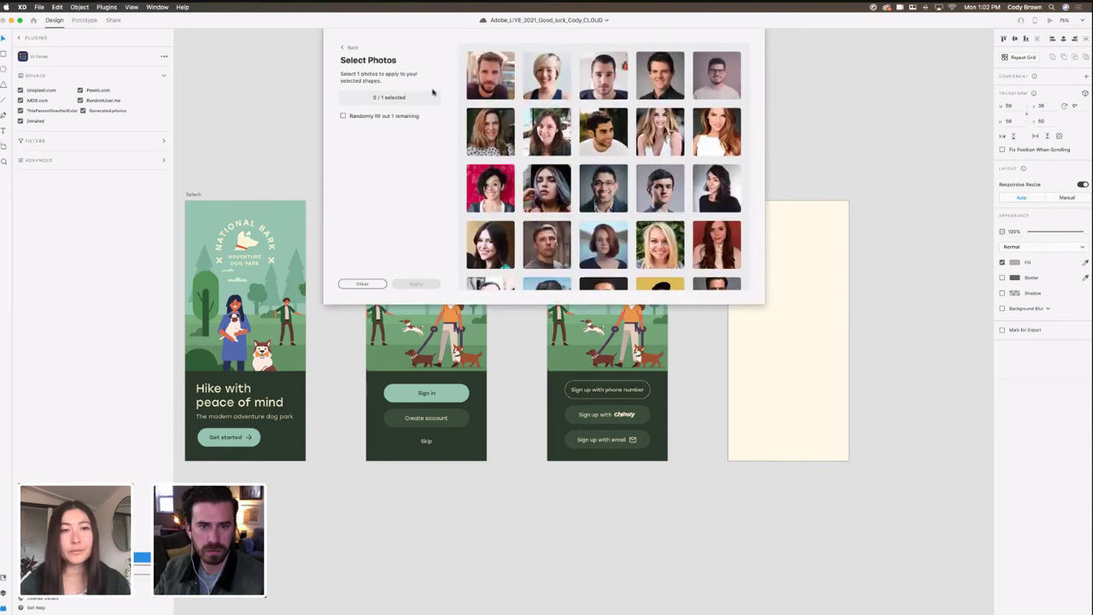
scroll(618, 145, "down", 3)
scroll(619, 147, "down", 2)
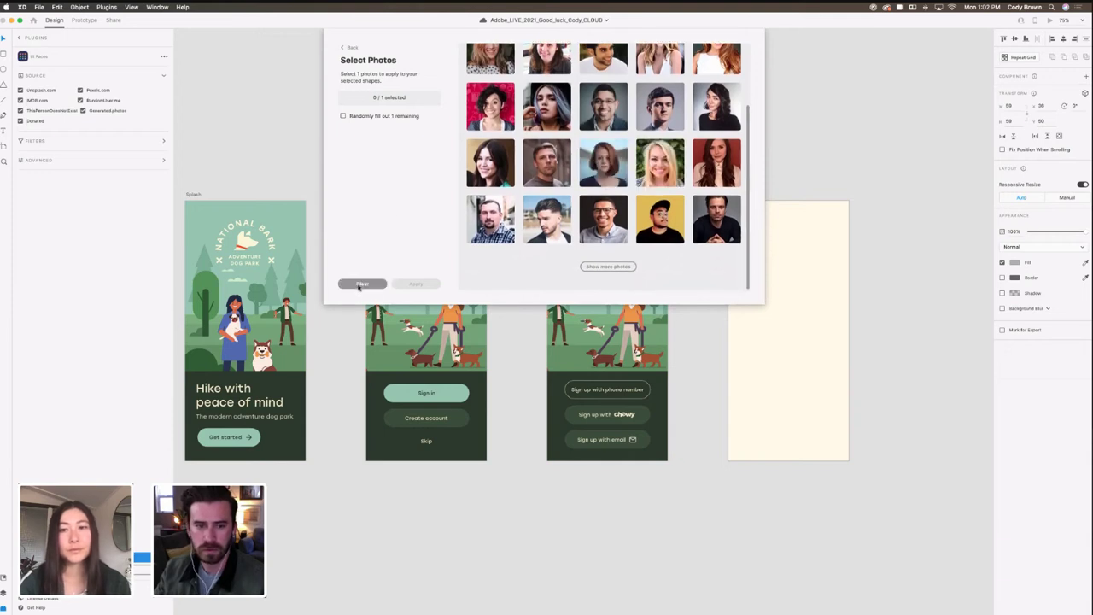
left_click(348, 46)
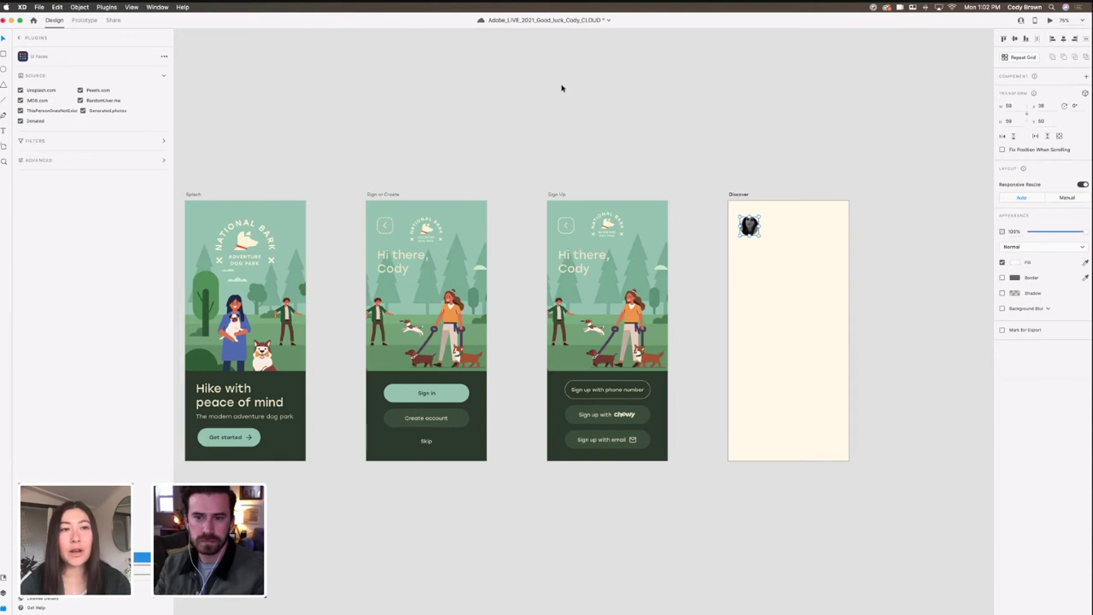
Step: Examine the portrait circle on the Discover artboard up close and return to the plugin list
left_click(632, 93)
key("super+equal")
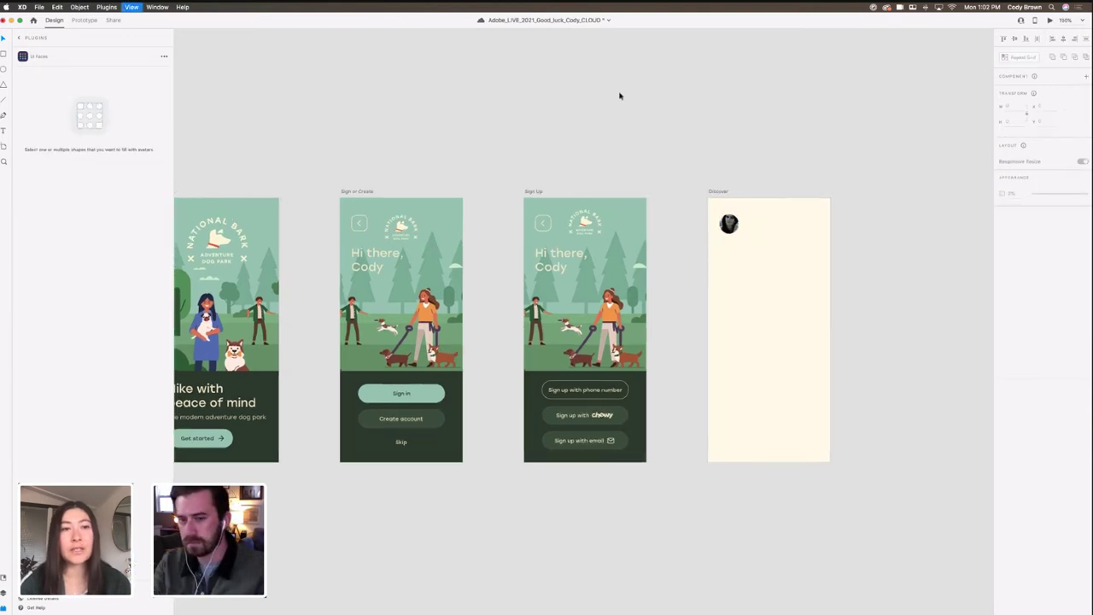
key("super+equal")
scroll(463, 141, "right", 5)
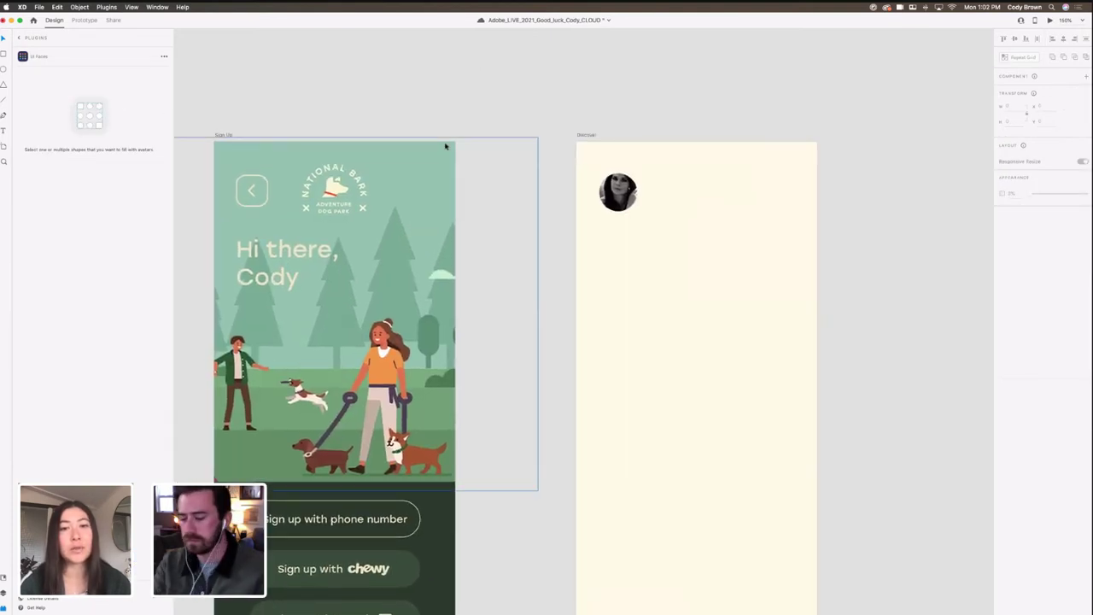
key("super+equal")
scroll(485, 142, "right", 2)
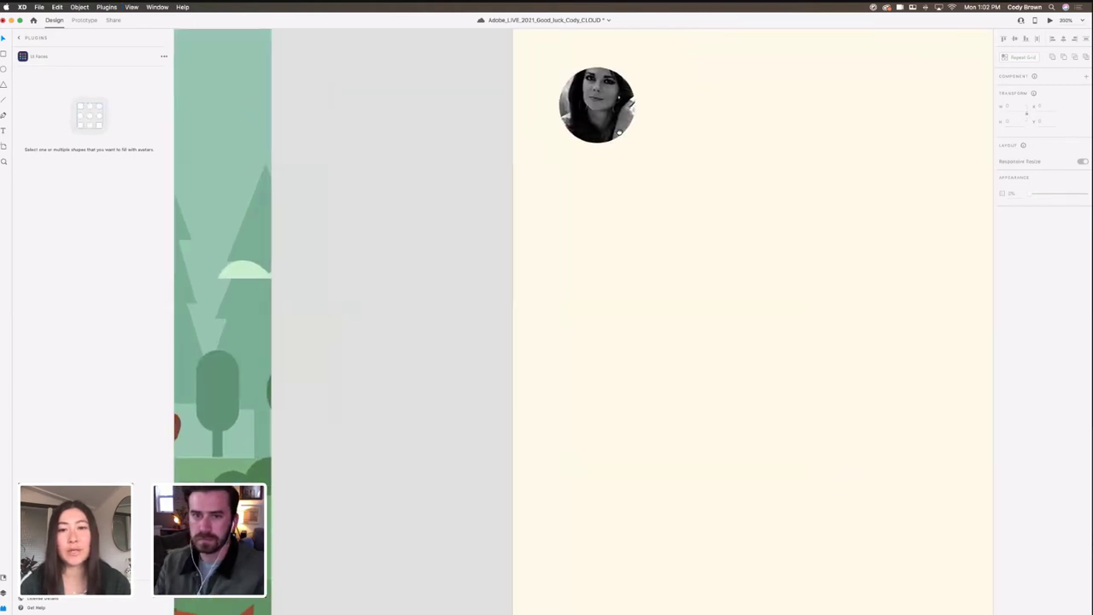
key("super+minus")
key("super+minus")
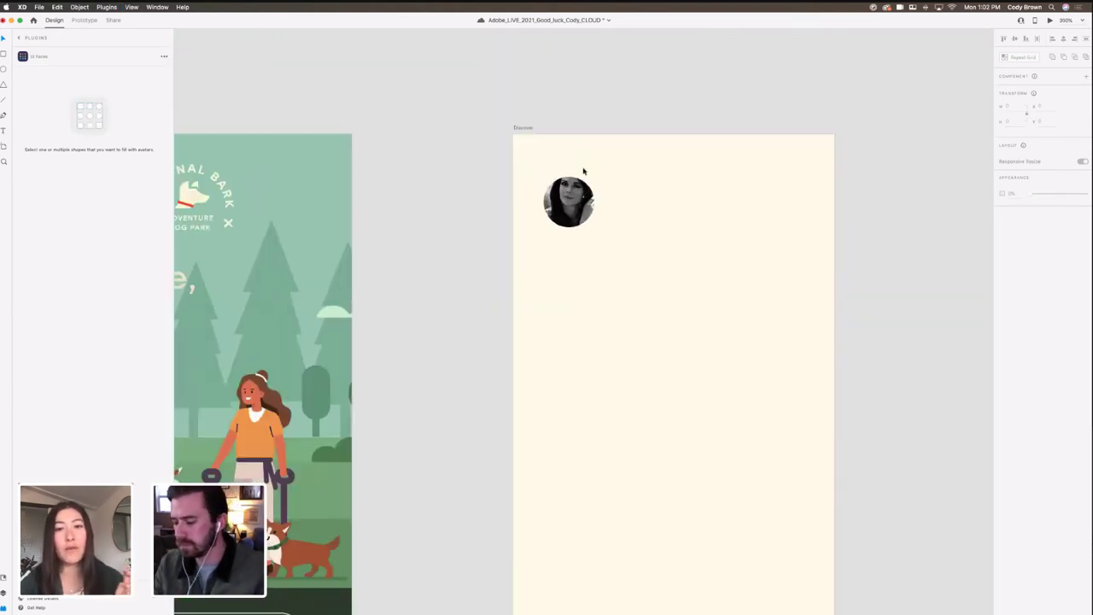
scroll(566, 163, "right", 2)
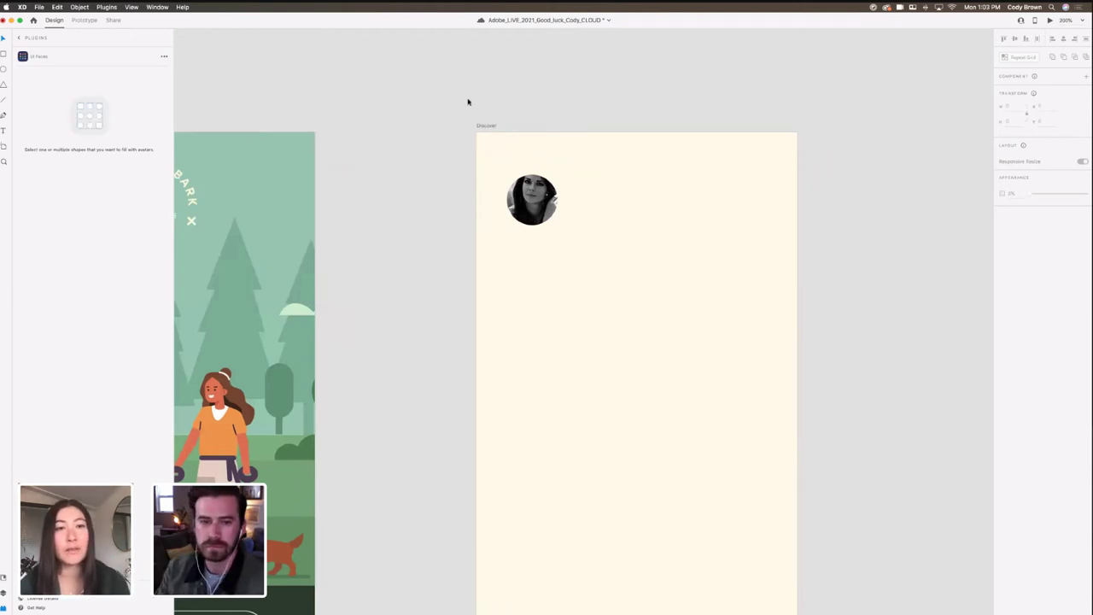
scroll(469, 100, "down", 3)
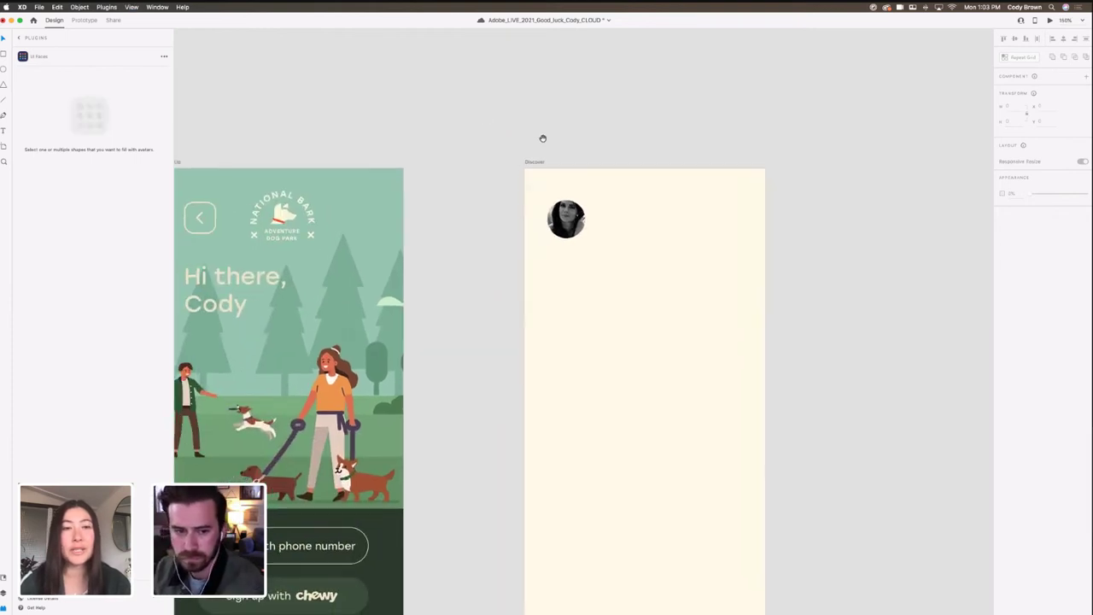
mouse_move(574, 122)
left_mouse_down()
mouse_move(584, 116)
mouse_move(566, 127)
mouse_move(574, 122)
left_mouse_up()
left_click(19, 38)
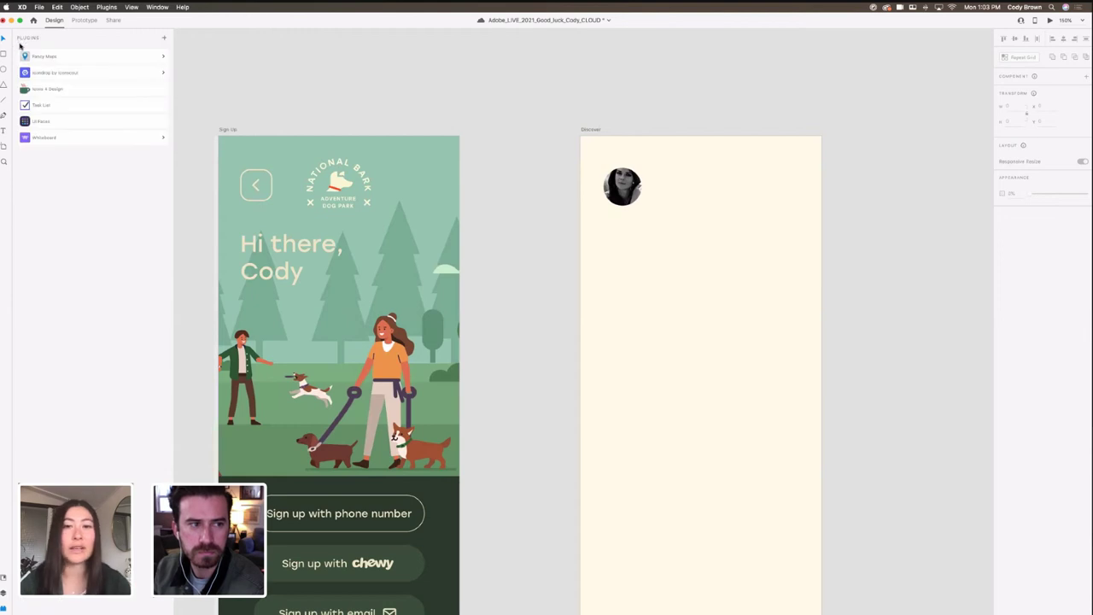
left_click(621, 182)
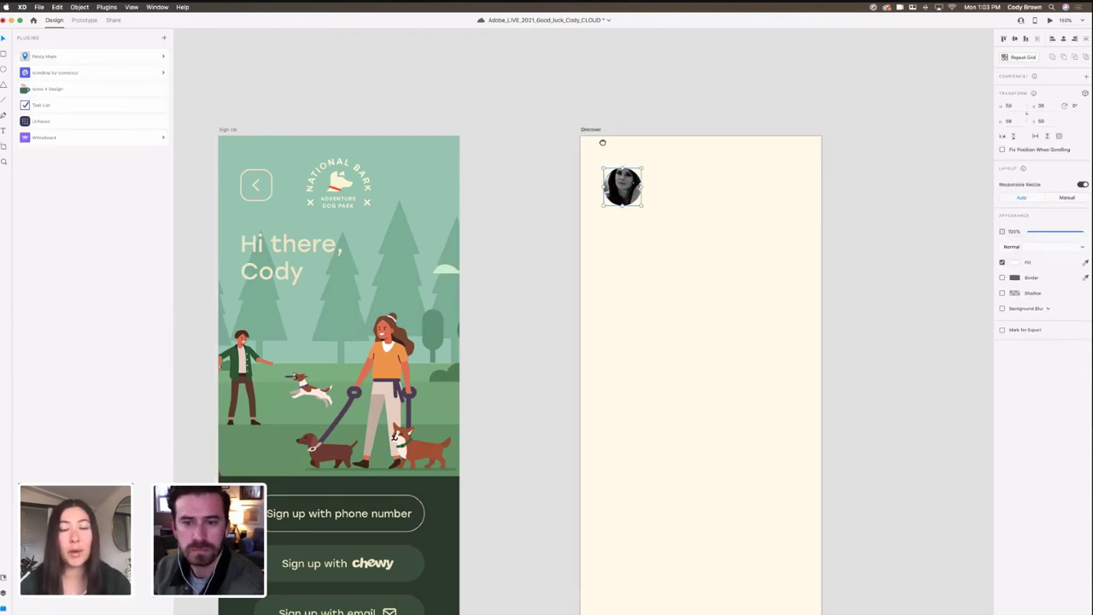
left_click_drag(602, 143, 612, 141)
left_click(523, 101)
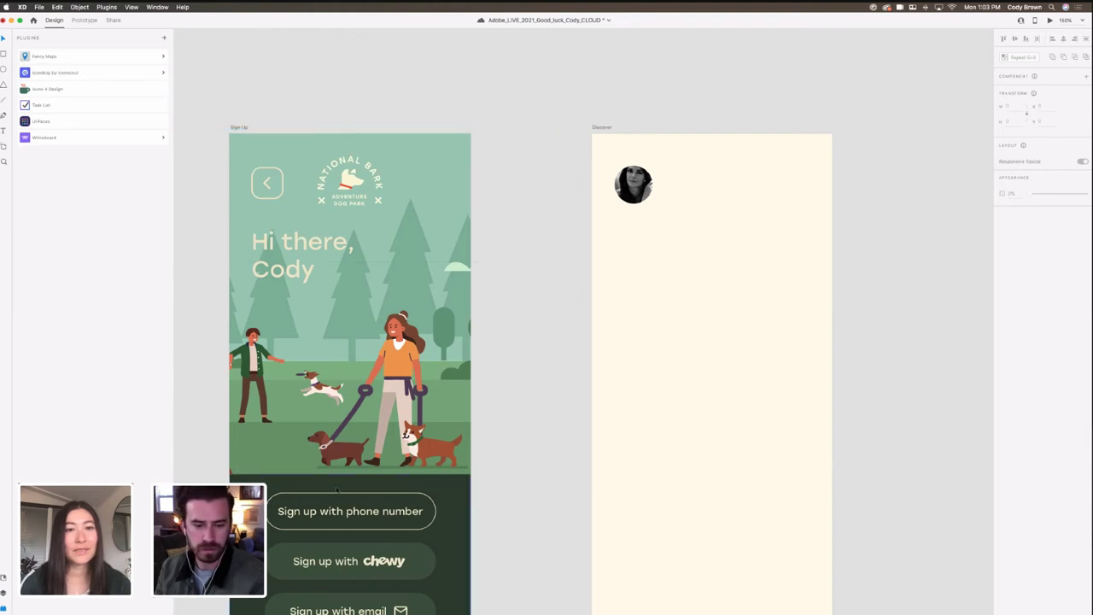
Step: Copy the "Sign up with phone number" text from the Sign Up artboard onto the Discover artboard, beside the portrait at about X 70, Y 80
double_click(349, 511)
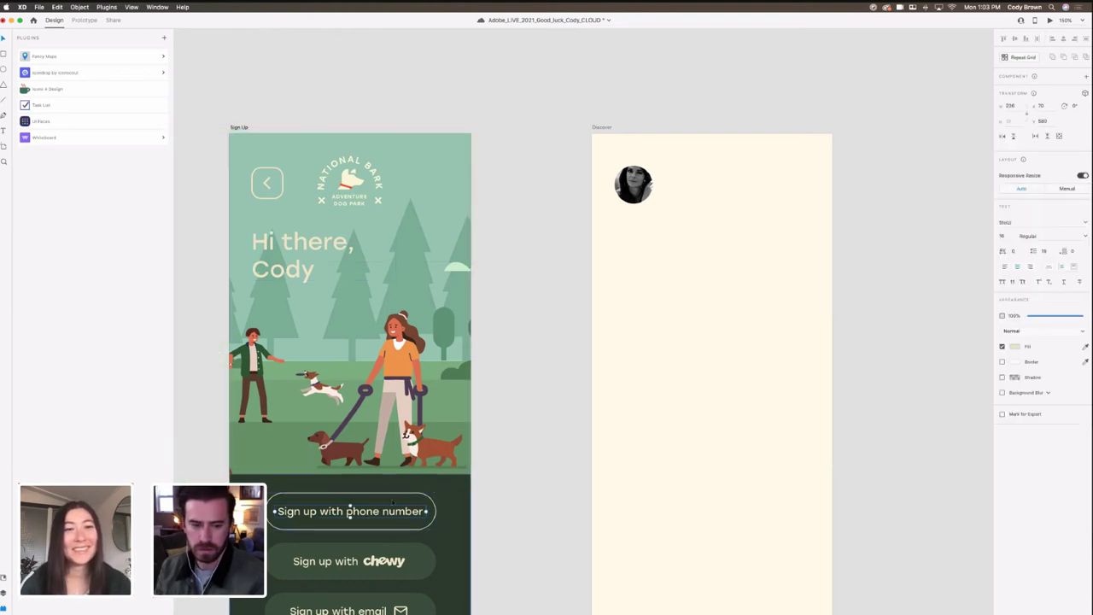
left_click(695, 259)
scroll(675, 281, "up", 2)
type("Sign up with phone number")
left_click_drag(629, 581, 657, 261)
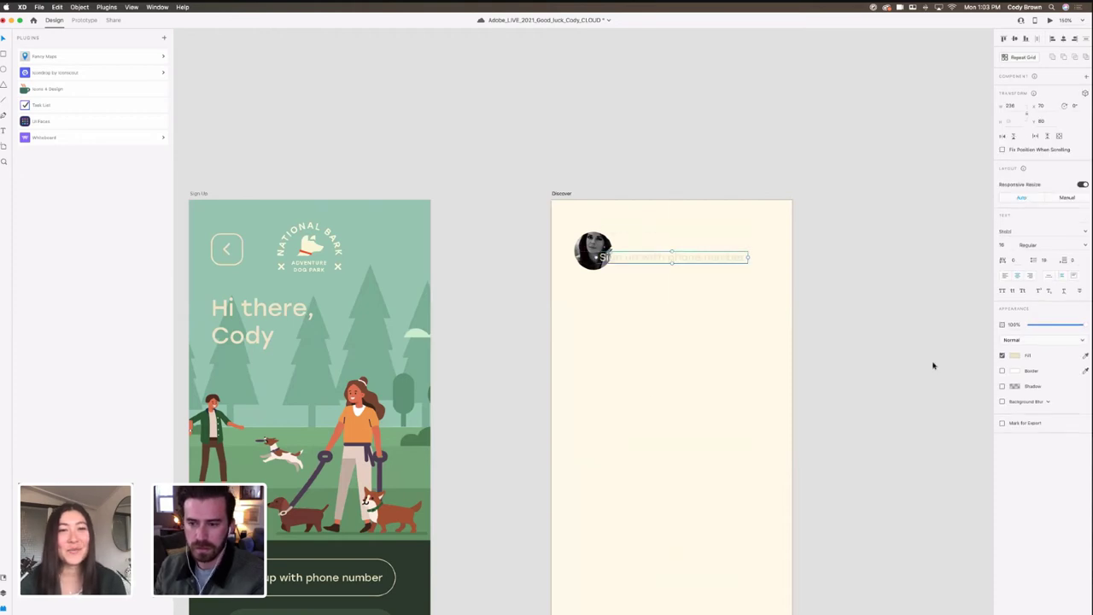
Step: Recolour the "Sign up with phone number" label on Discover with the dark green document colour and save that colour as a swatch
left_click(1015, 356)
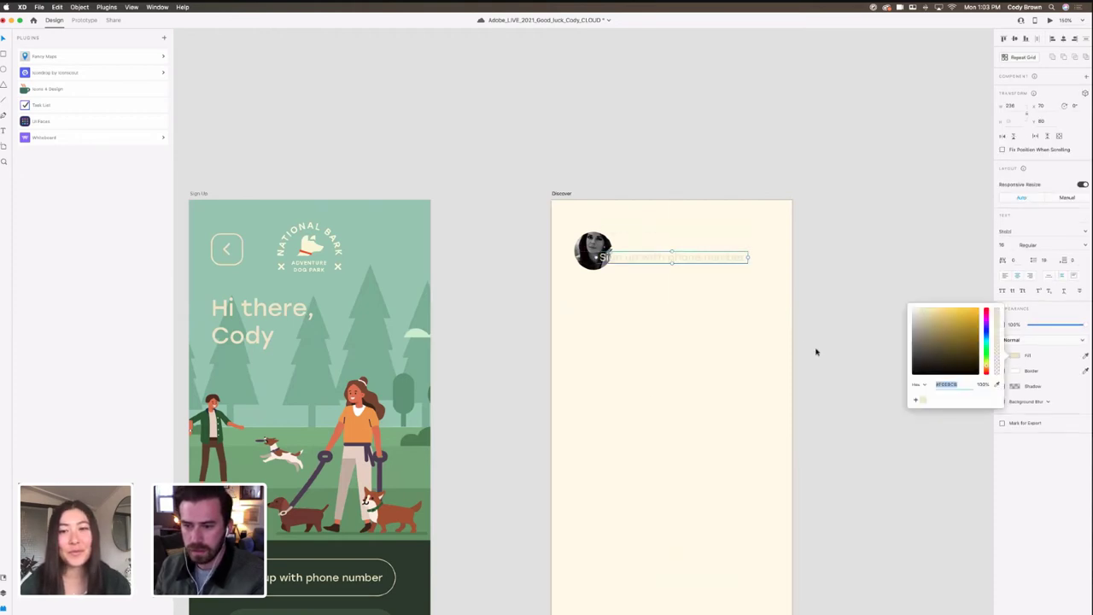
left_click(632, 271)
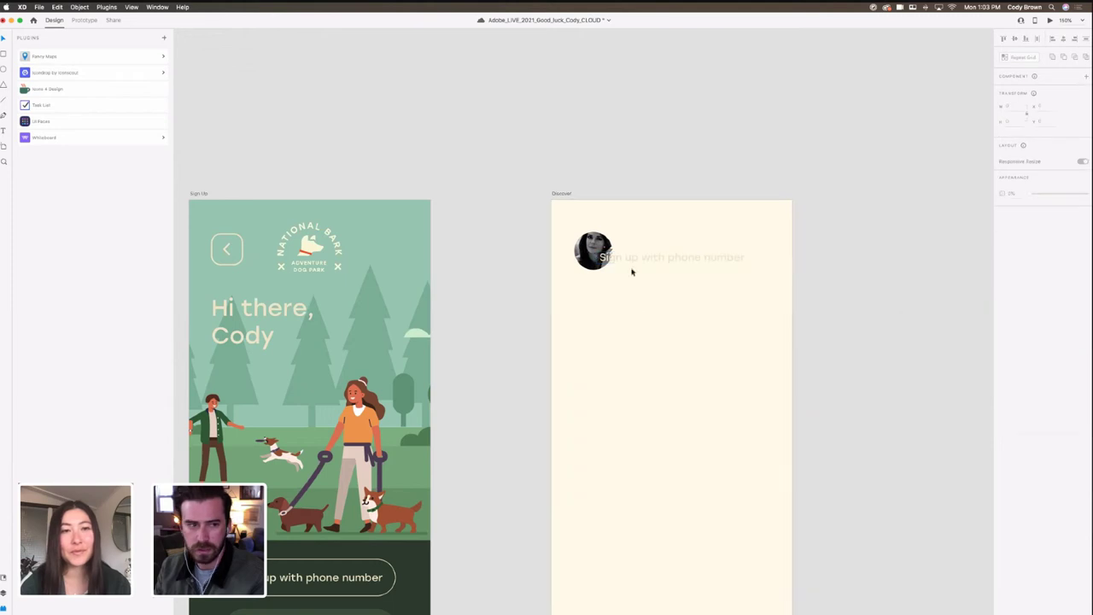
left_click(727, 259)
left_click(4, 579)
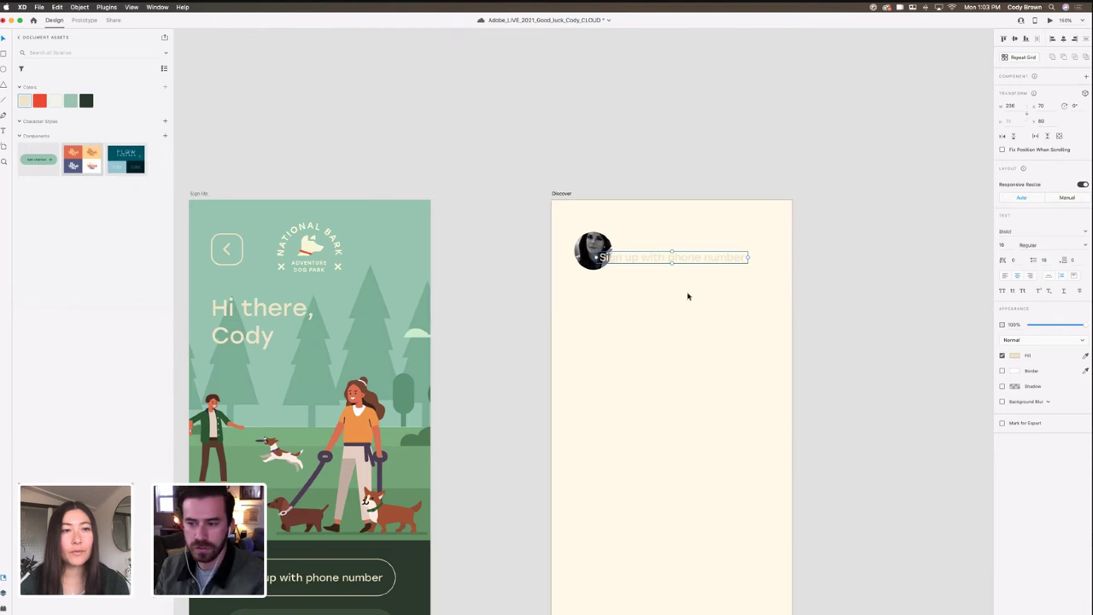
left_click(86, 100)
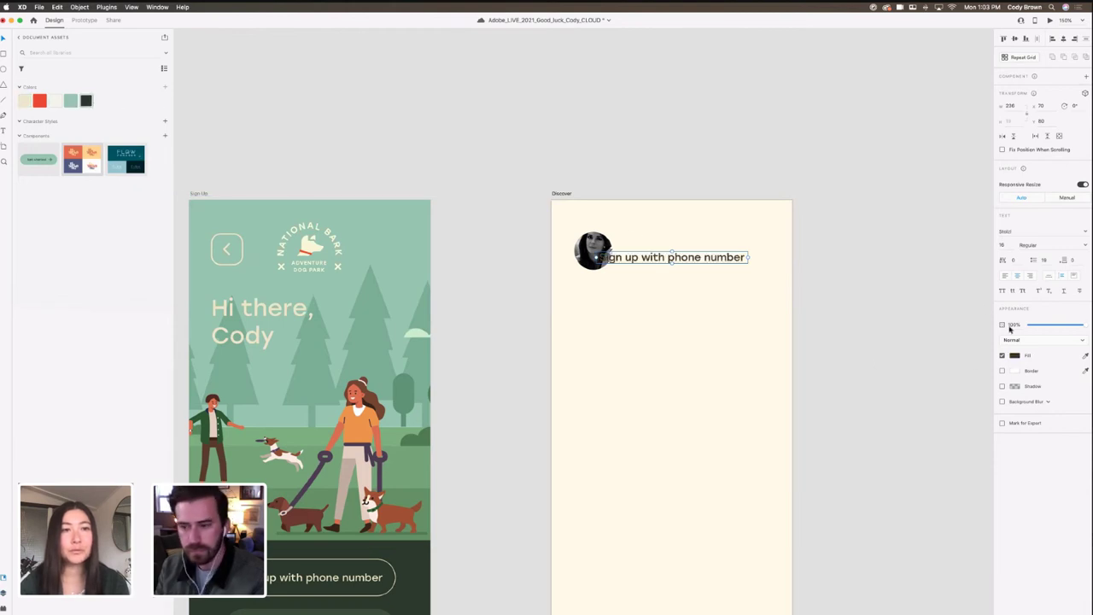
left_click(1015, 356)
left_click(916, 400)
Step: Move the label clear of the portrait, centred vertically beside it, and replace its text with the profile's first name
left_click_drag(670, 257, 690, 251)
double_click(690, 251)
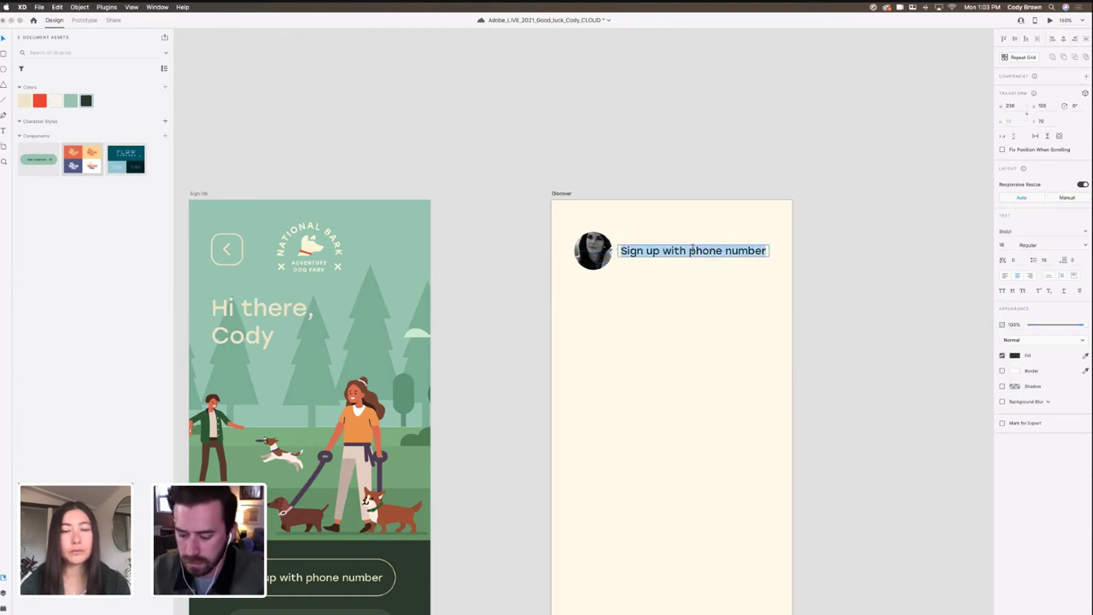
type("C")
key("BackSpace")
type("Audrey")
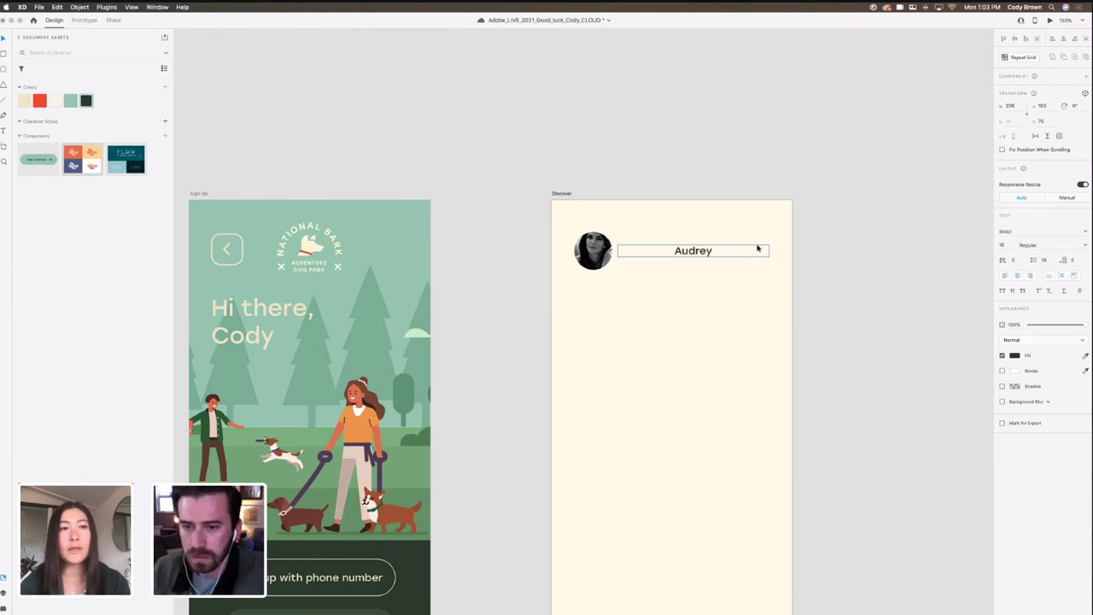
key("Escape")
Step: Narrow the name's text box to fit the word, left-align it and place it at about X 110, Y 70
left_click_drag(769, 251, 659, 250)
left_click(1005, 275)
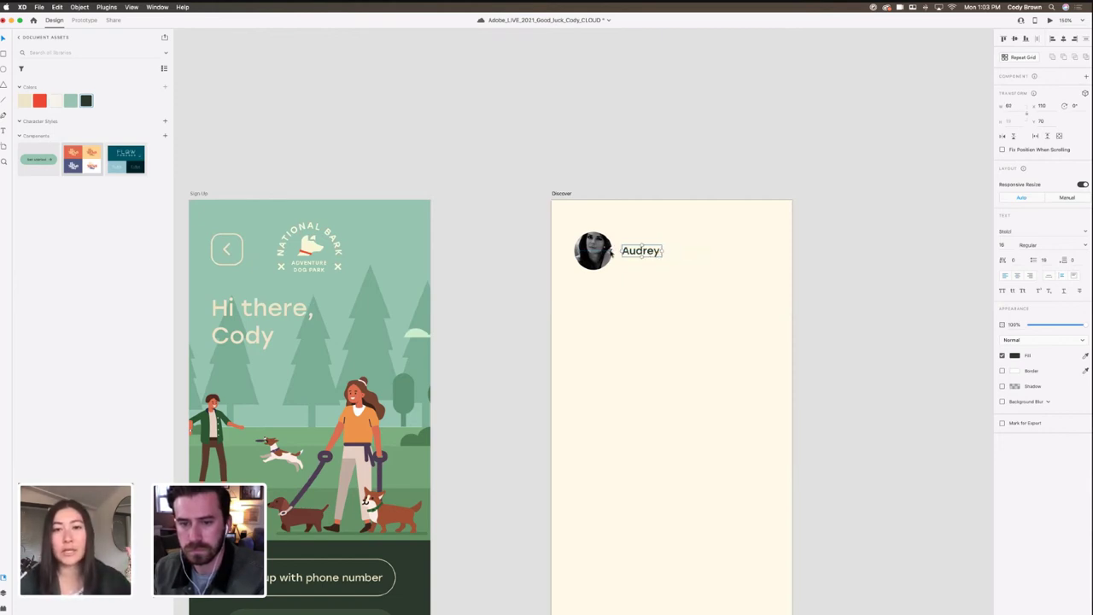
left_click_drag(639, 253, 641, 255)
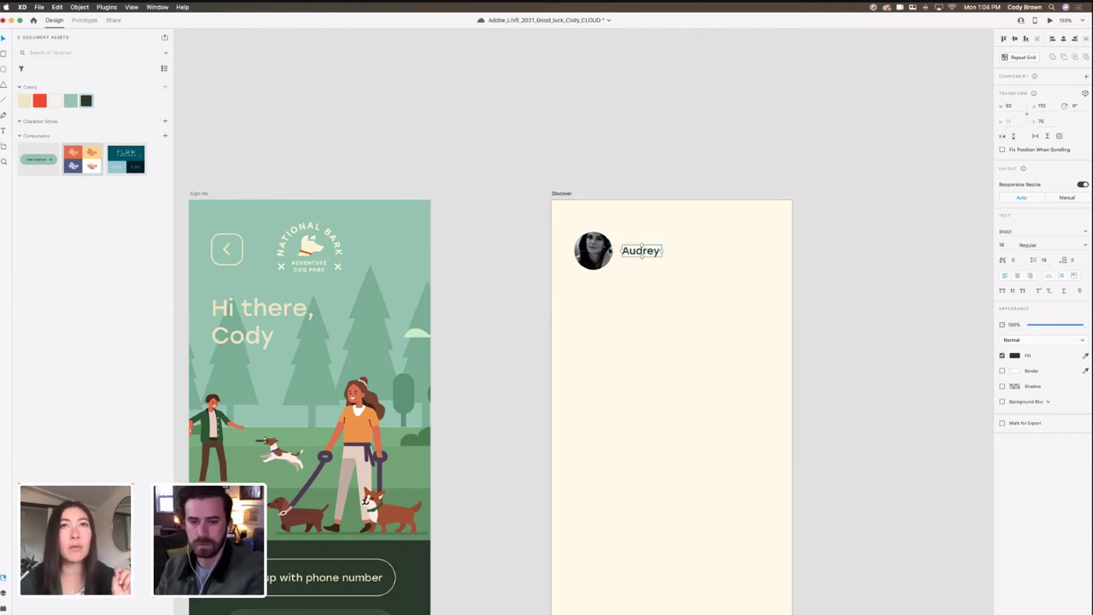
Step: Group the portrait circle with the name text and rename the group "profile avatar"
left_click(606, 250, "shift")
right_click(602, 244)
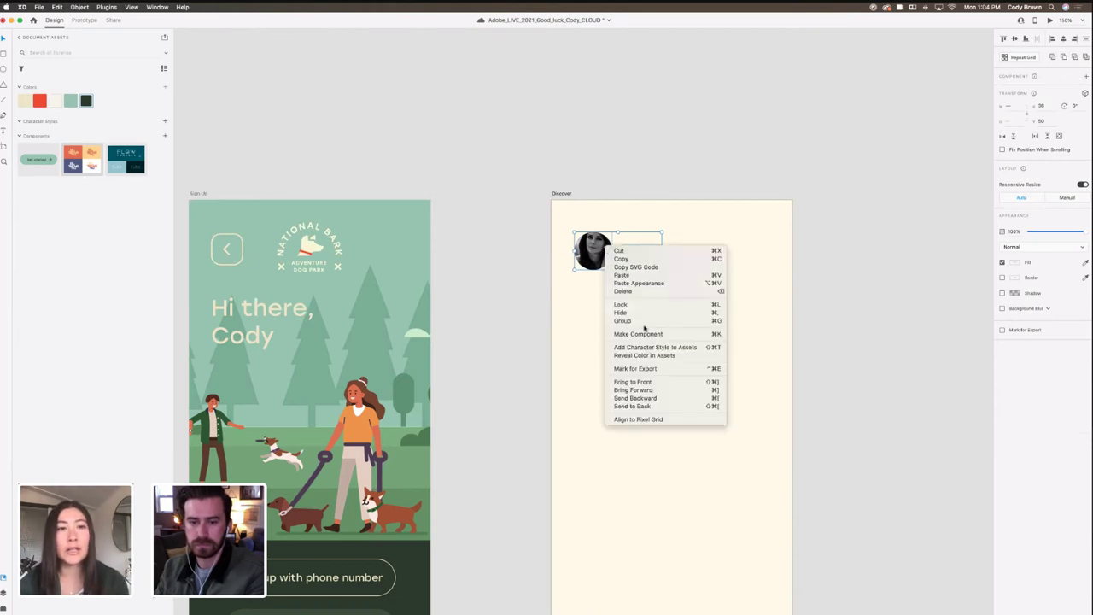
left_click(649, 322)
left_click(4, 593)
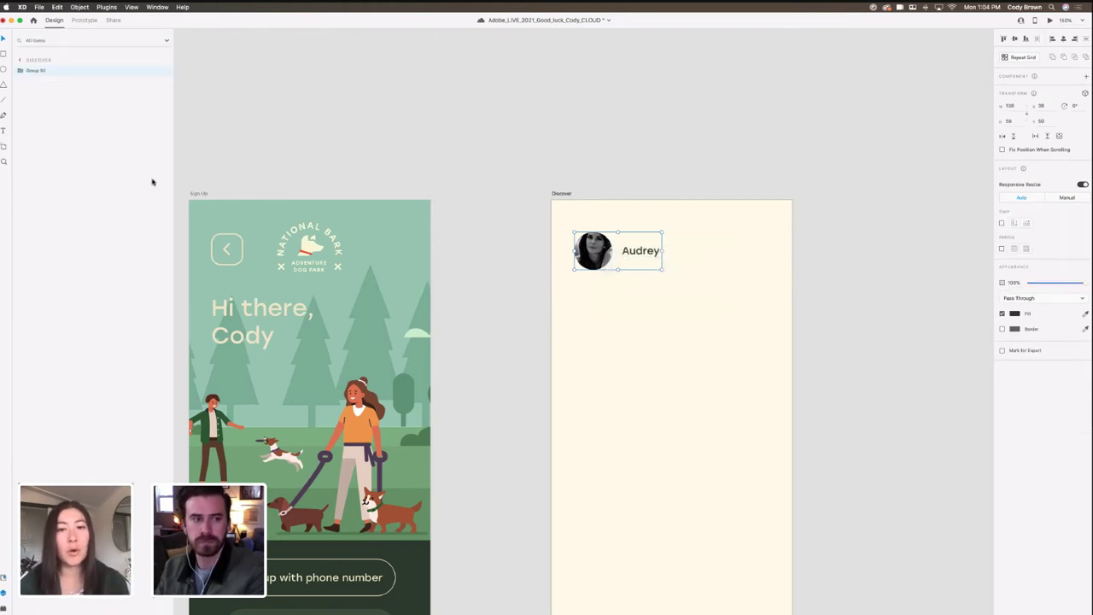
double_click(36, 71)
type("s")
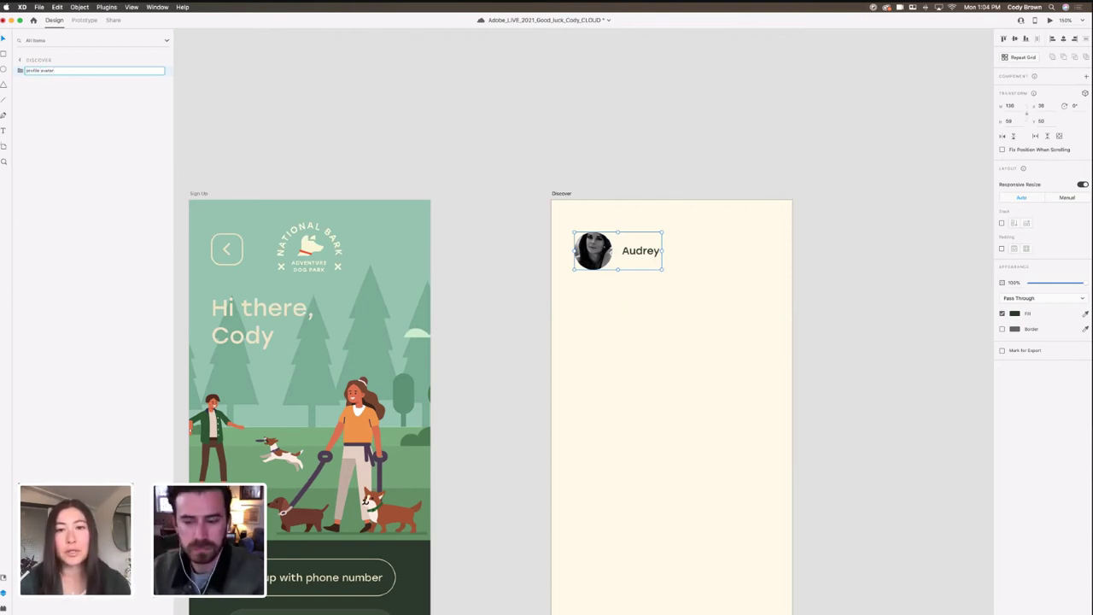
type("rofile avatar")
key("Return")
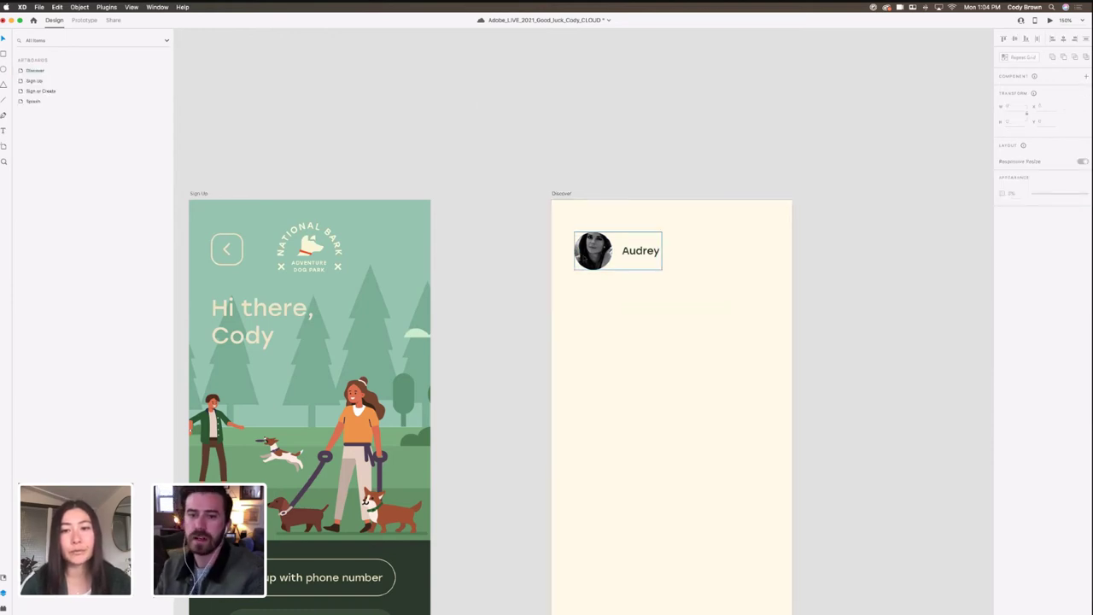
Step: Add a dark green border of size 3 to the portrait circle inside the profile avatar group
left_click(2, 580)
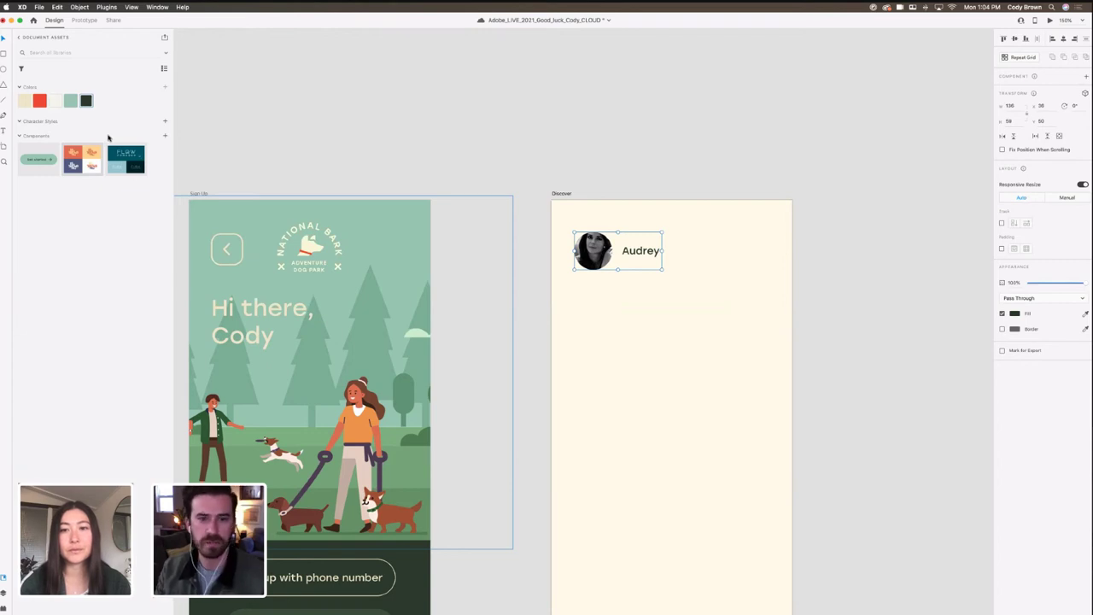
left_click(498, 148)
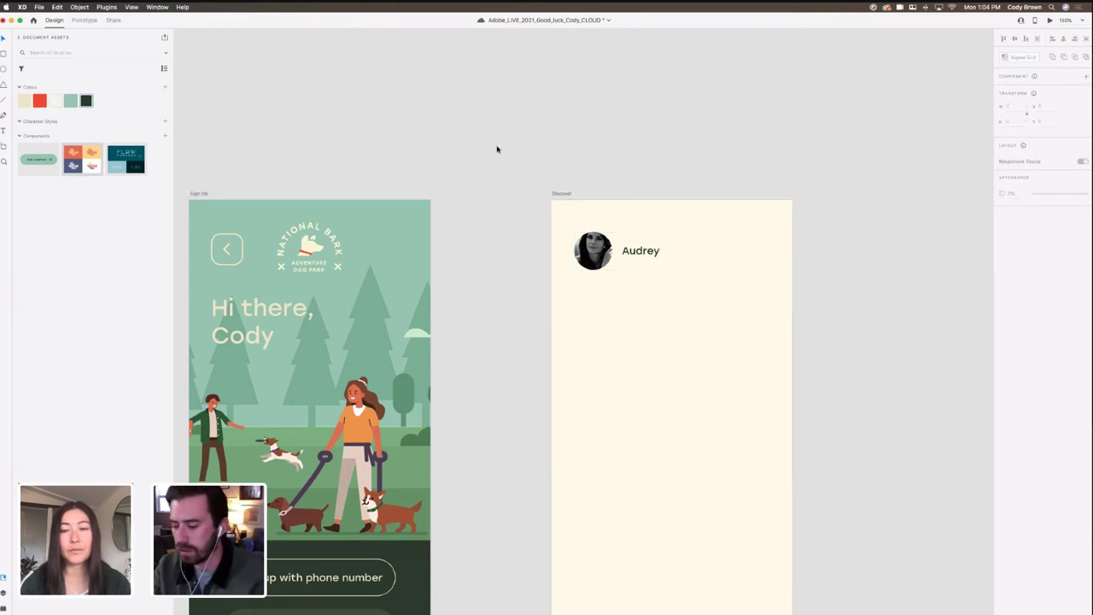
key("super+minus")
scroll(490, 154, "down", 2)
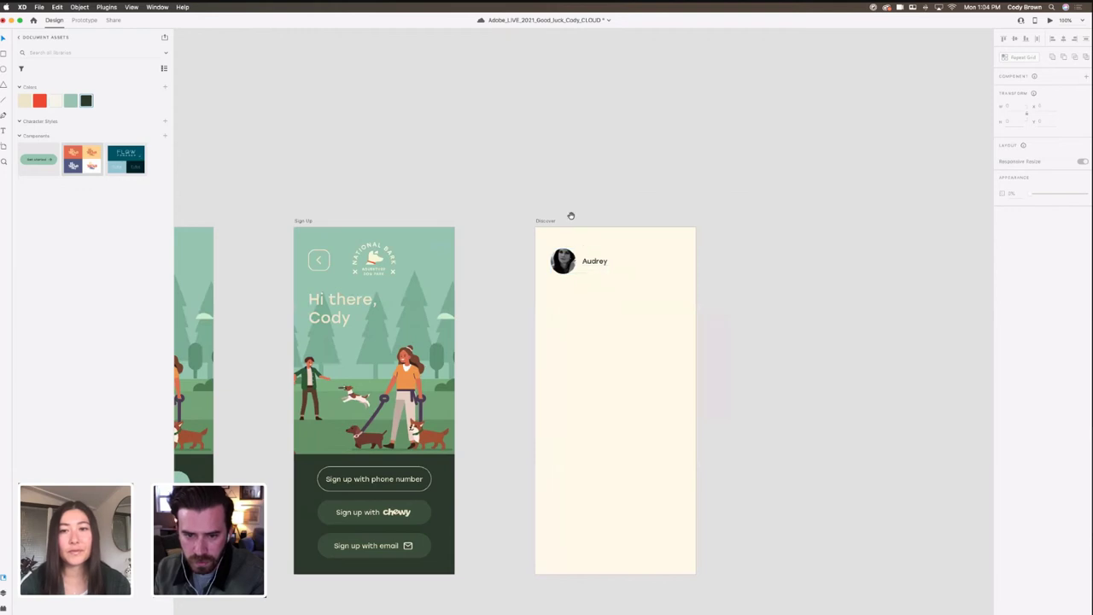
scroll(569, 215, "down", 2)
left_click(563, 236)
left_click_drag(562, 232, 569, 227)
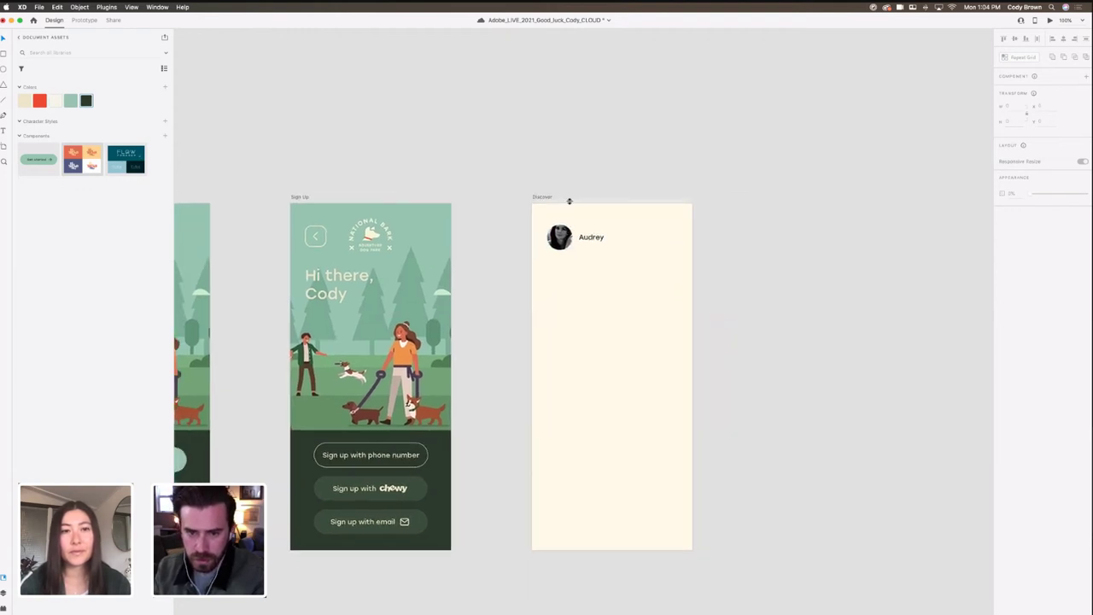
left_click(563, 236)
double_click(561, 237)
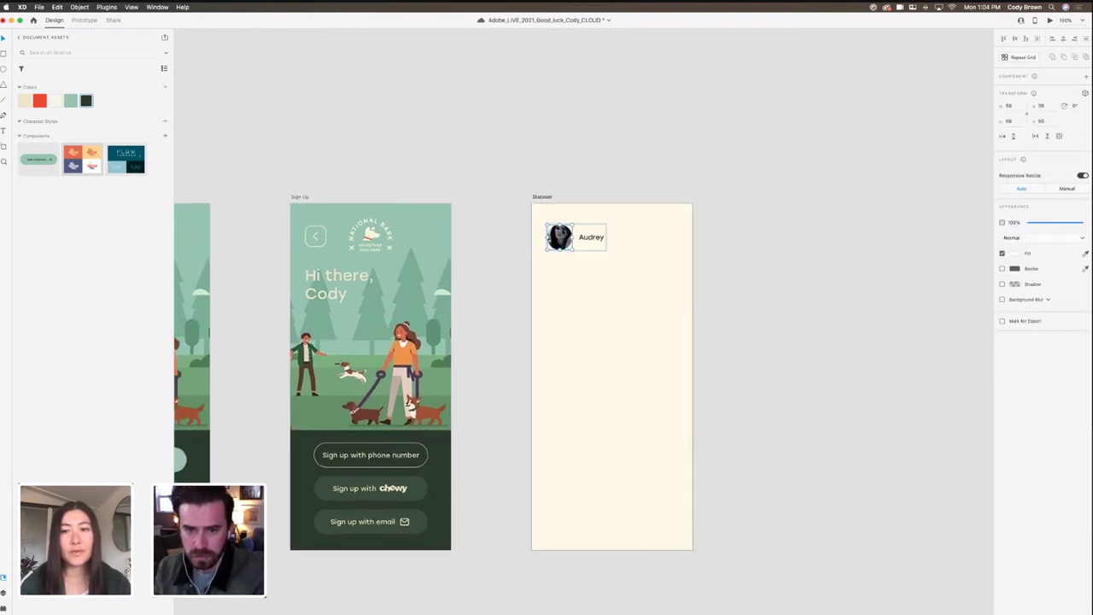
left_click(1002, 269)
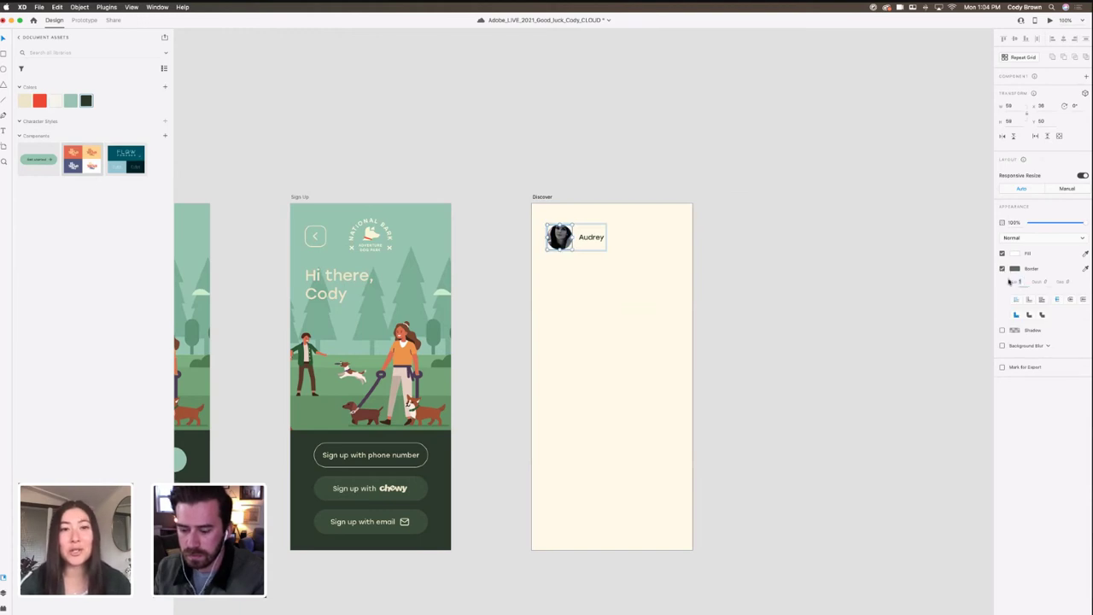
type("3")
left_click(1015, 268)
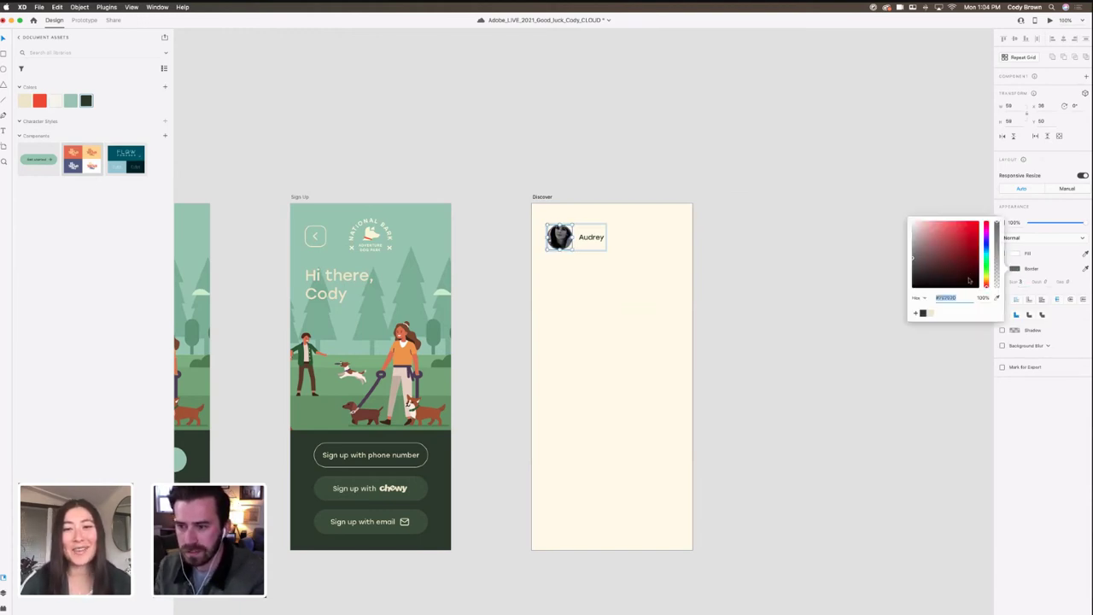
left_click(789, 251)
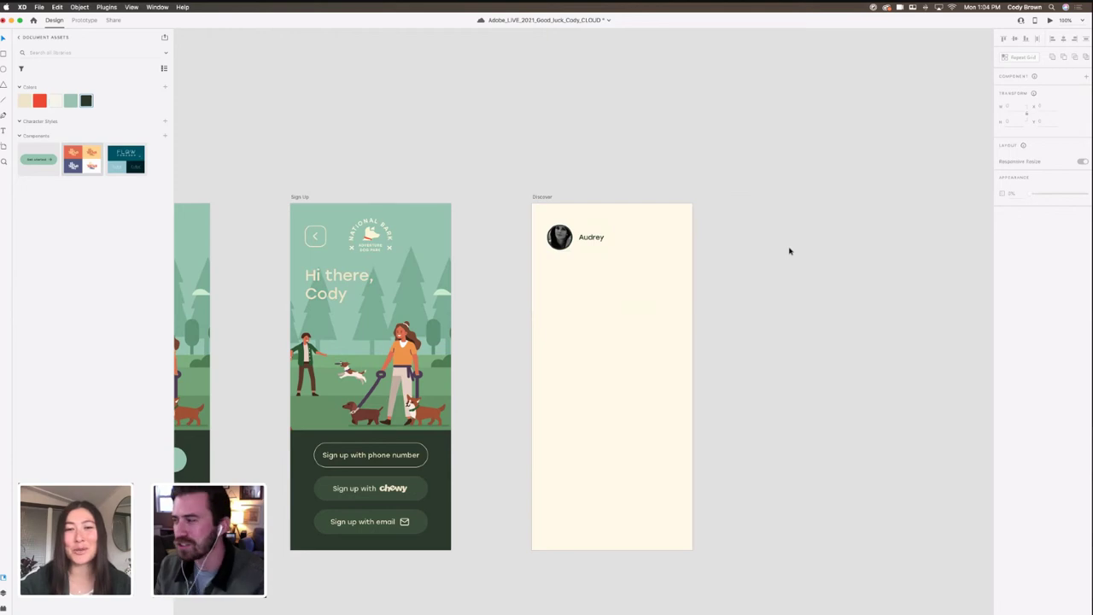
Step: Copy the pug held by the woman in the Splash artboard's illustration
scroll(797, 246, "left", 5)
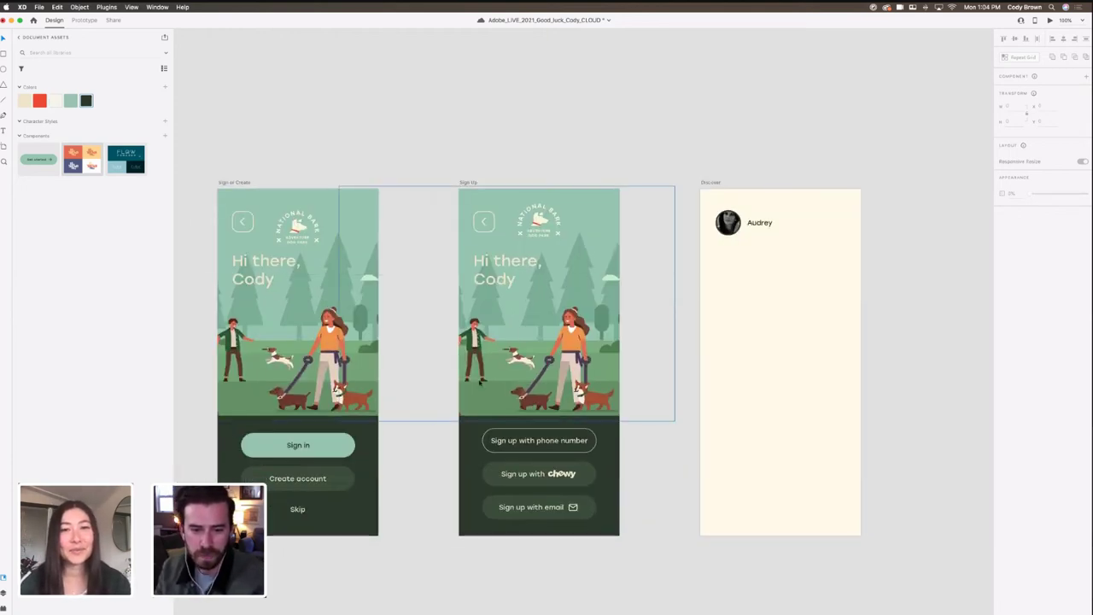
scroll(435, 378, "left", 5)
scroll(435, 378, "left", 3)
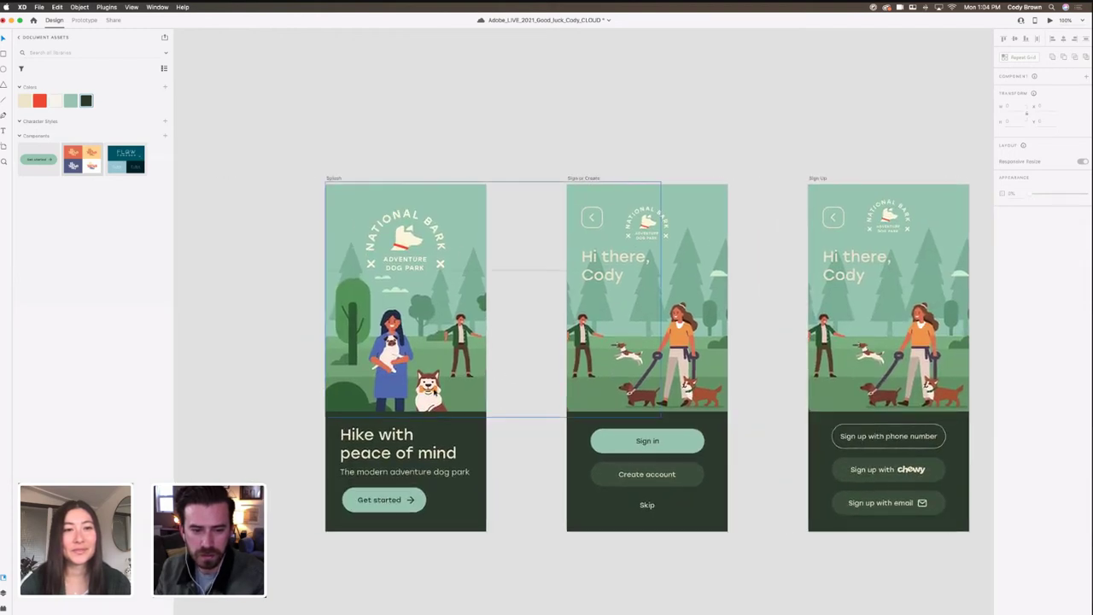
left_click(393, 358)
double_click(393, 358)
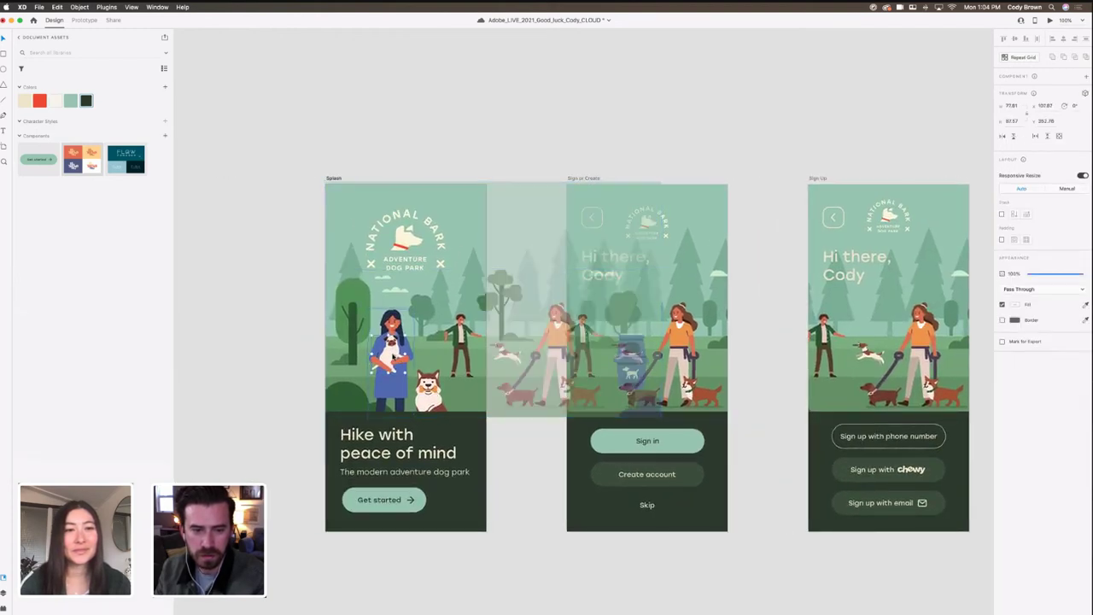
left_click_drag(397, 358, 396, 358)
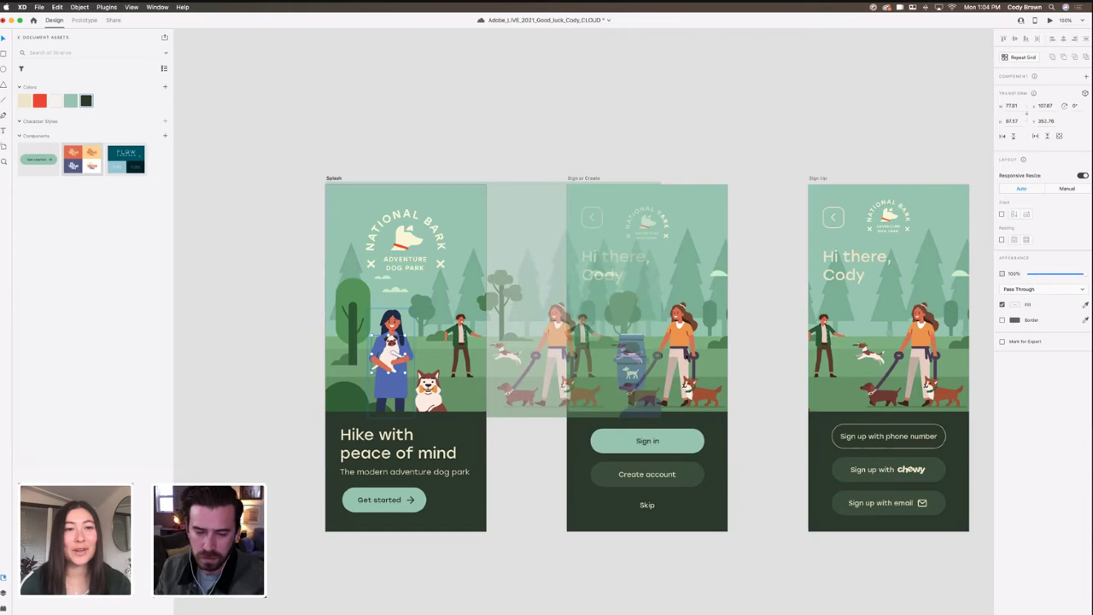
Step: Paste the pug into the profile avatar group on Discover and scale it to about 69 by 78 over the portrait
scroll(685, 356, "right", 10)
left_click(675, 358)
key("super+equal")
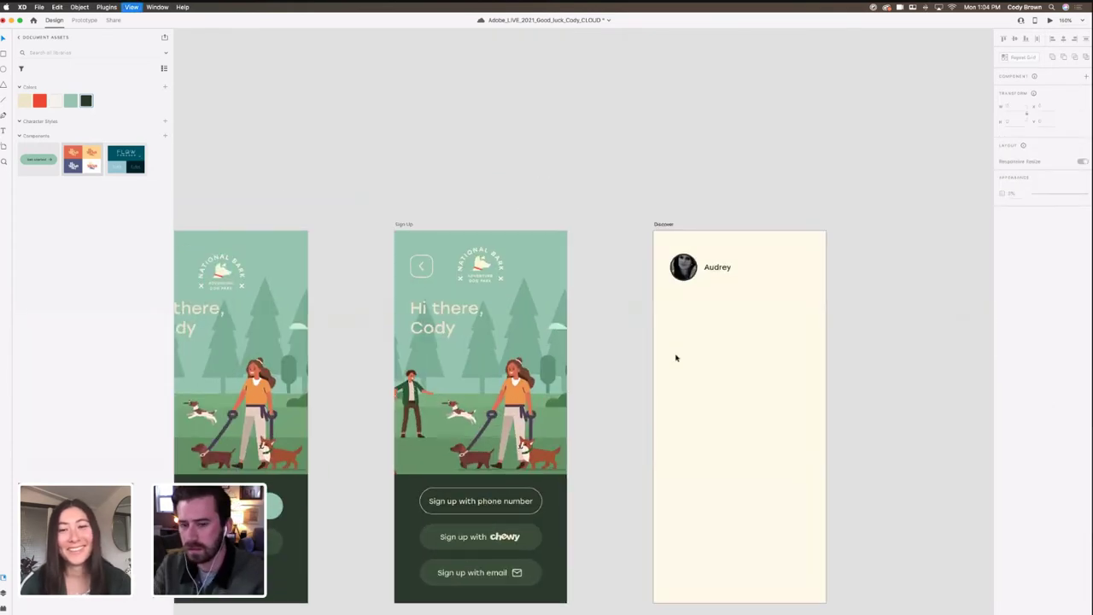
key("super+equal")
key("super+equal")
key("super+equal")
left_click_drag(724, 326, 454, 452)
double_click(715, 228)
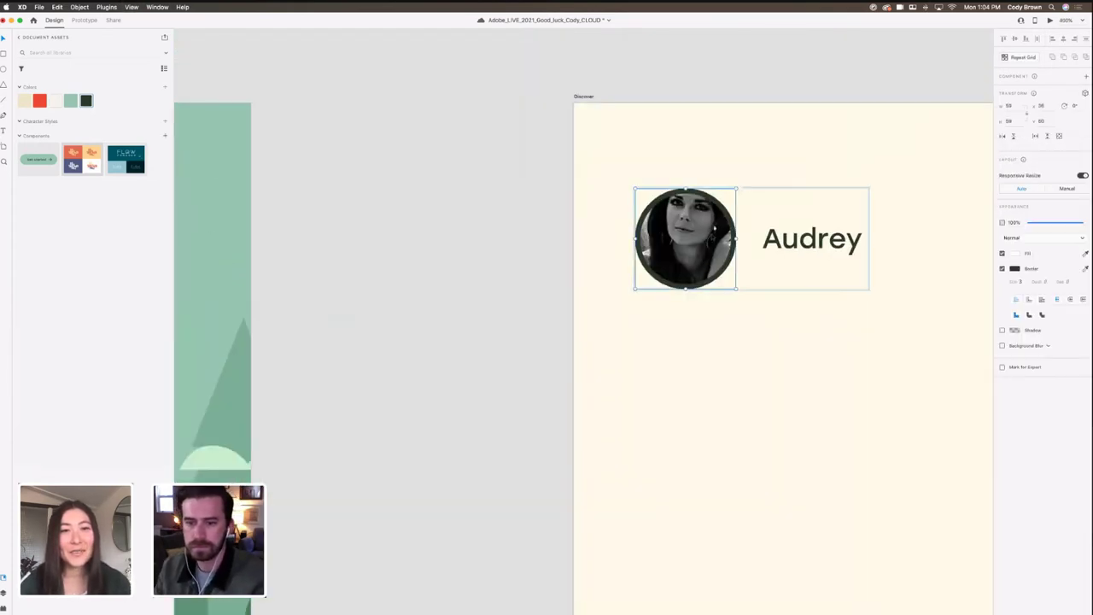
double_click(715, 229)
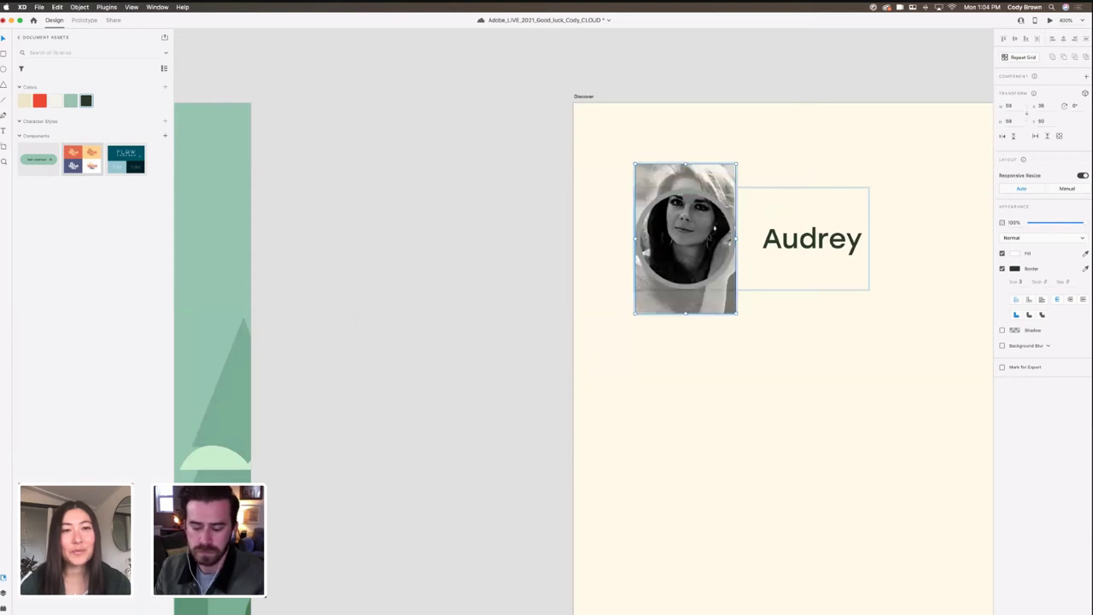
left_click(3, 593)
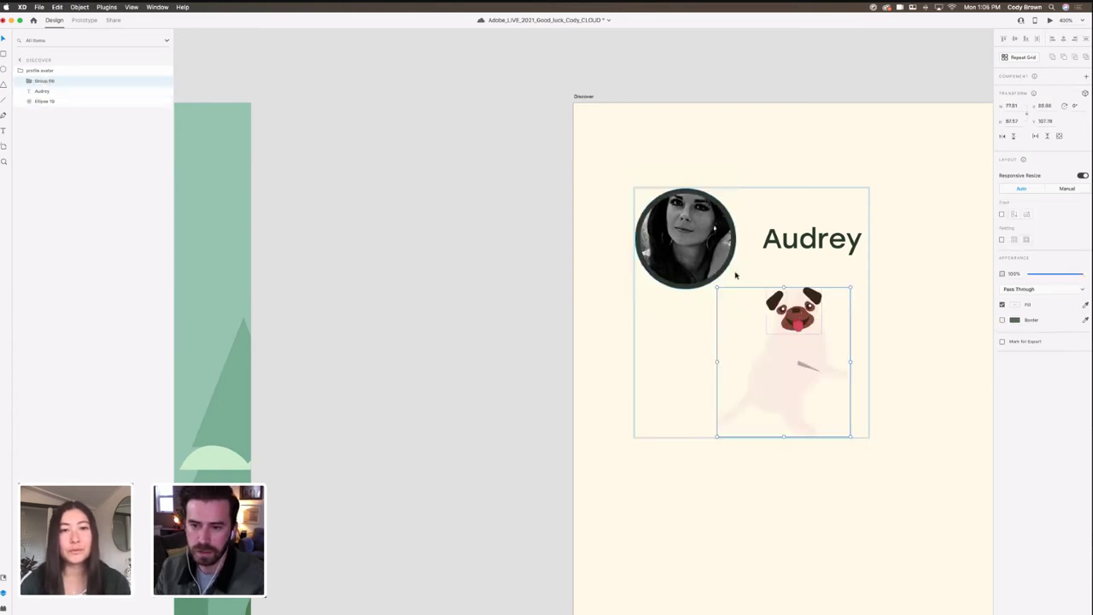
left_click_drag(822, 368, 713, 272)
left_click_drag(736, 354, 732, 343)
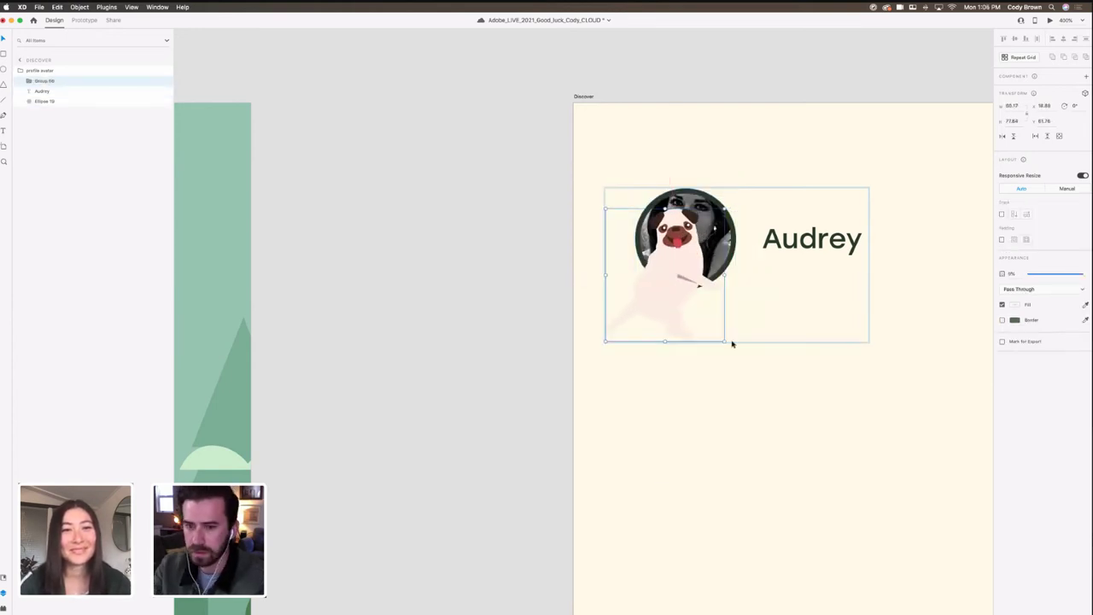
Step: Cut the pug out of the profile avatar group and delete the portrait circle
key("Delete")
double_click(714, 228)
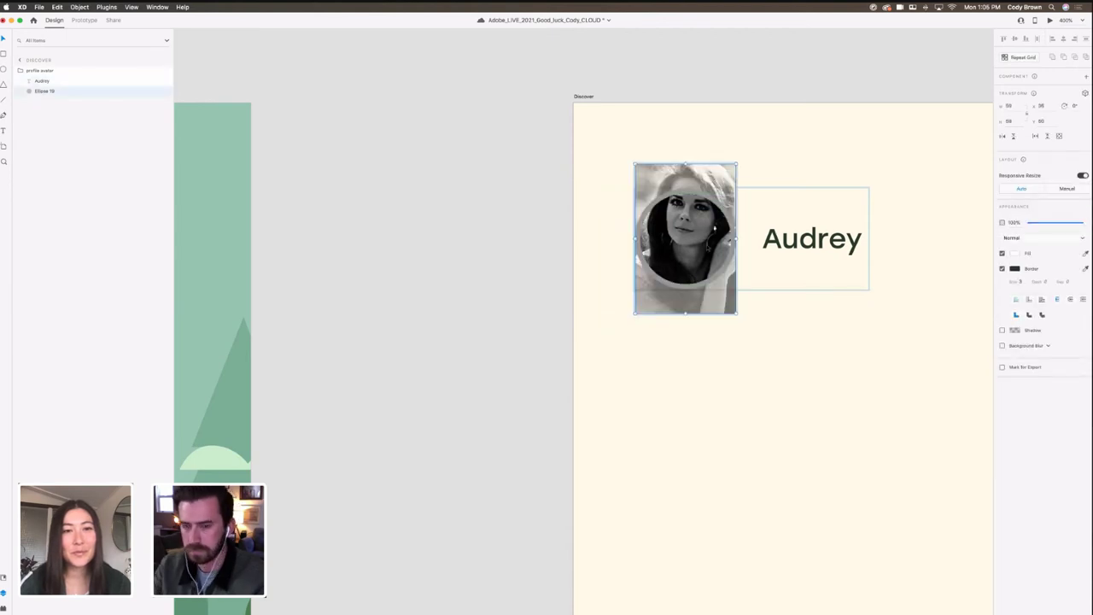
key("Delete")
Step: Draw a new circle where the portrait was, beside the name, and paste the pug on top of it
key("e")
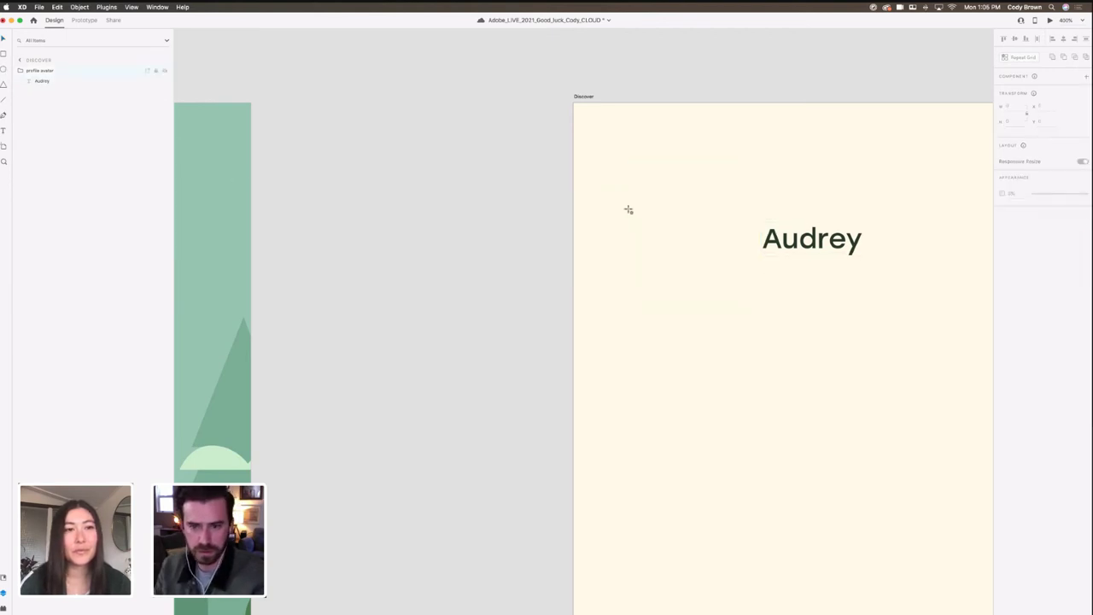
left_click_drag(663, 195, 761, 349)
left_click_drag(739, 254, 710, 253)
key("alt+super+v")
key("super+v")
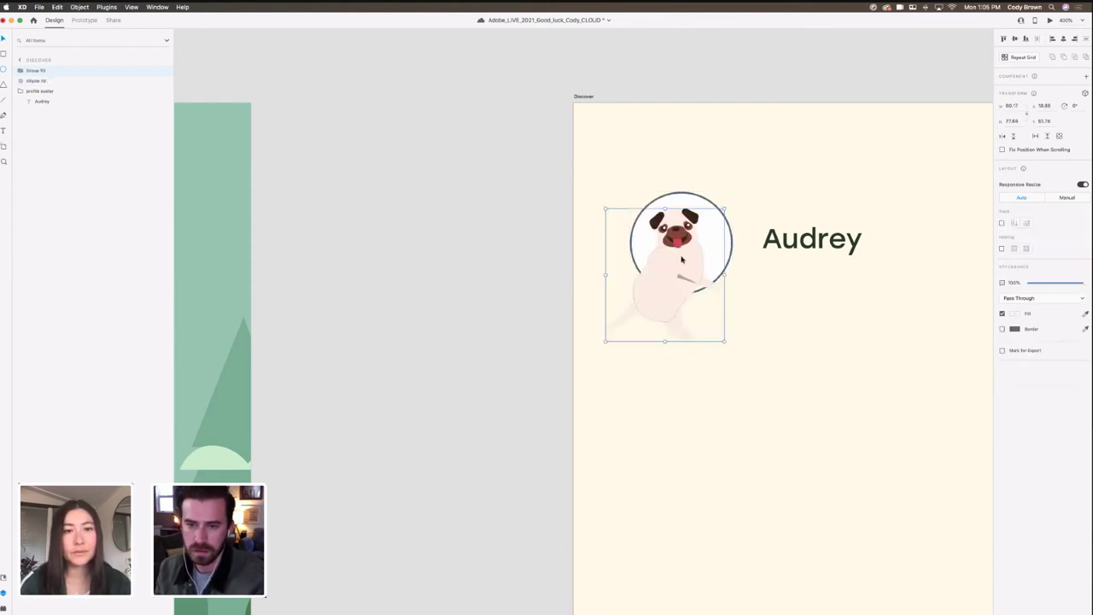
left_click(685, 198, "shift")
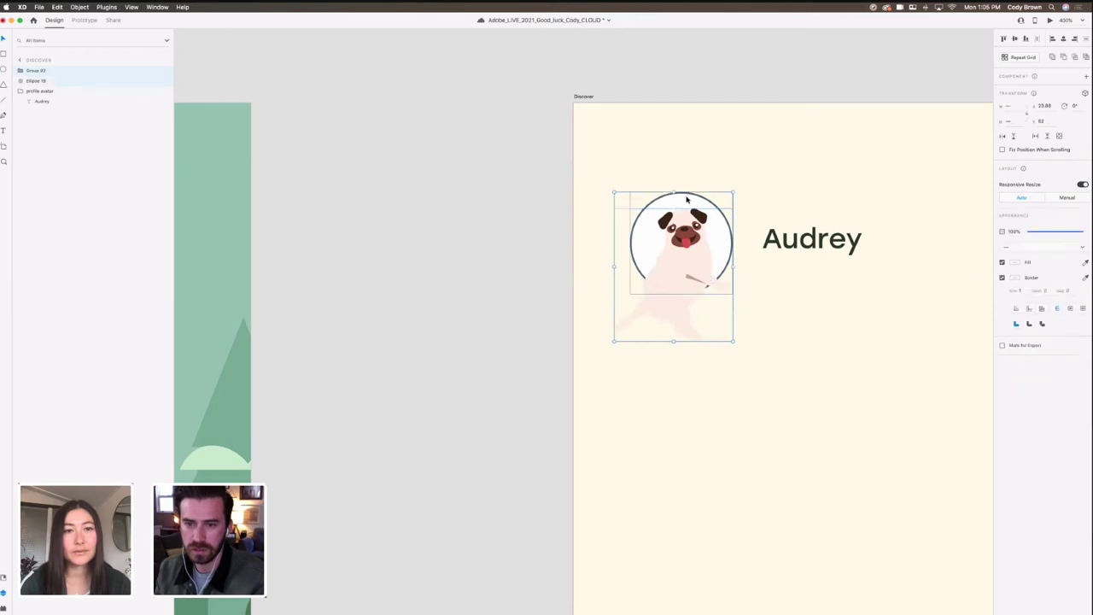
left_click(79, 7)
left_click(583, 166)
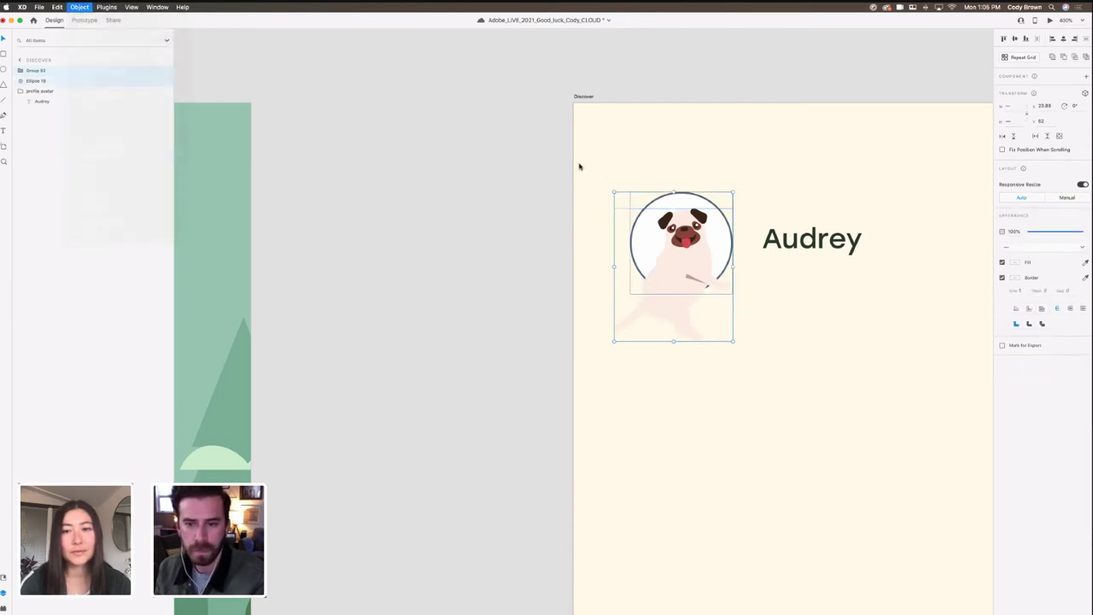
left_click(665, 163)
Step: Turn off the new circle's border and select the pug group
left_click(681, 199)
left_click(1002, 278)
left_click(715, 153)
left_click(682, 256)
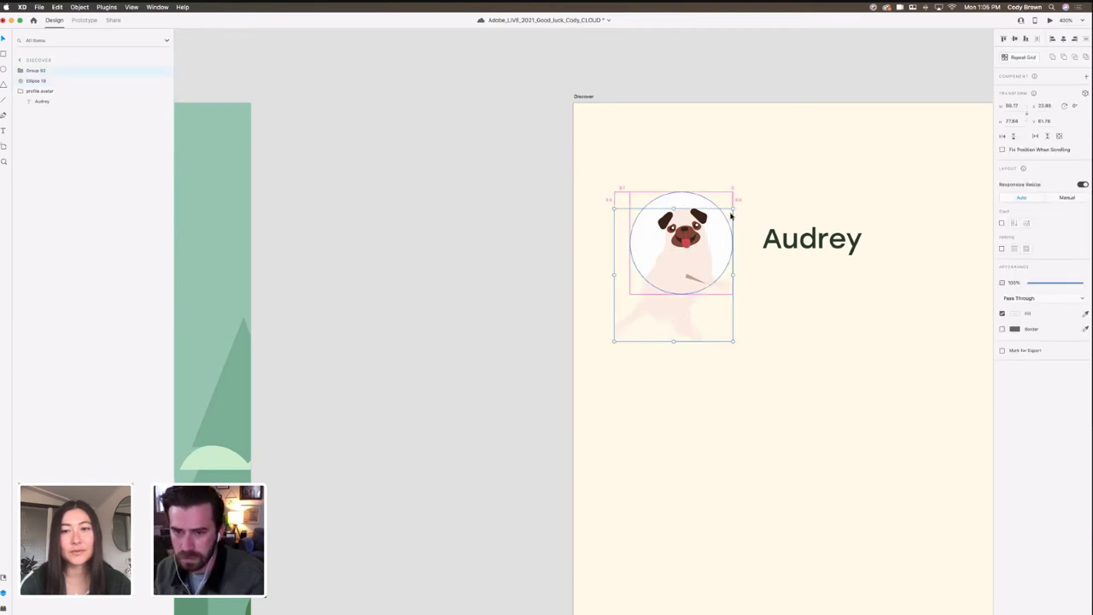
Step: Scale the pug down to about 63 by 70, centre it on the circle, and bring the circle in front of it
left_click_drag(732, 210, 728, 215)
left_click_drag(685, 274, 685, 271)
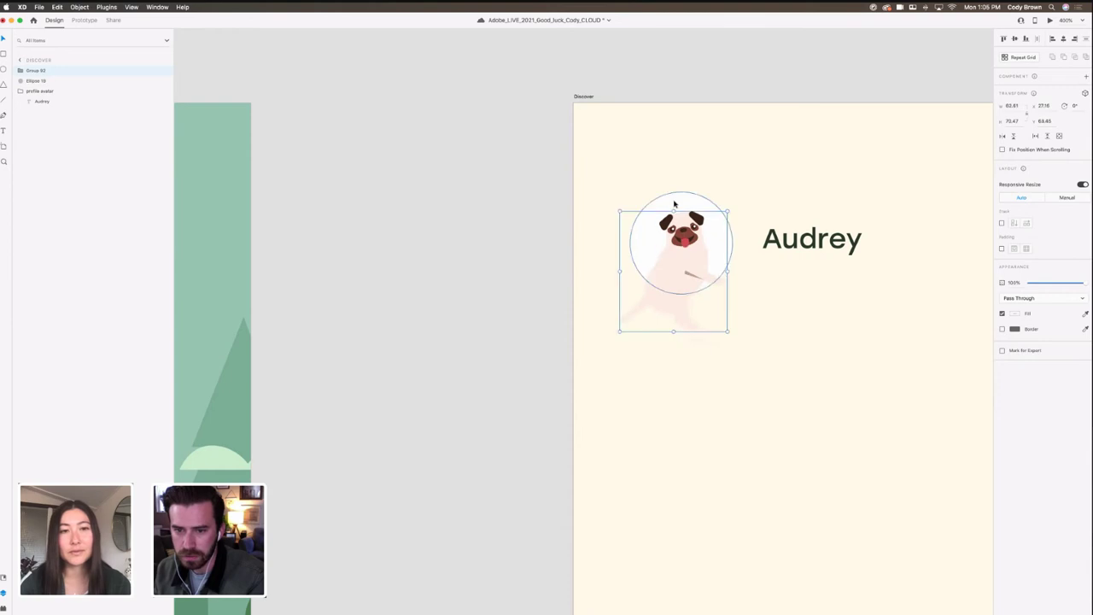
left_click(675, 204, "shift")
left_click(80, 7)
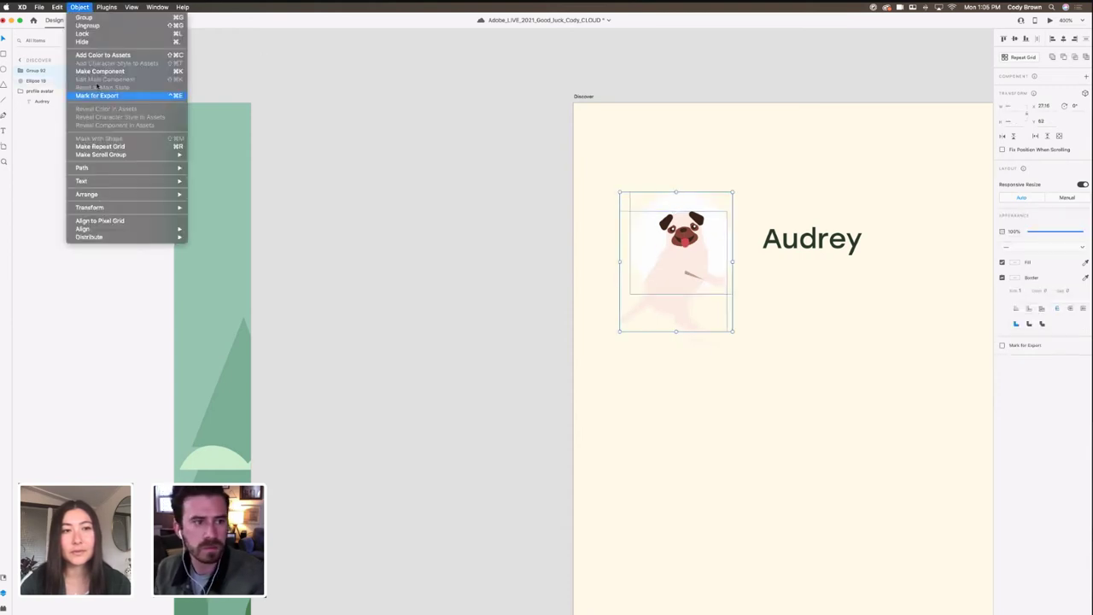
key("Escape")
key("super+shift+m")
key("super+bracketright")
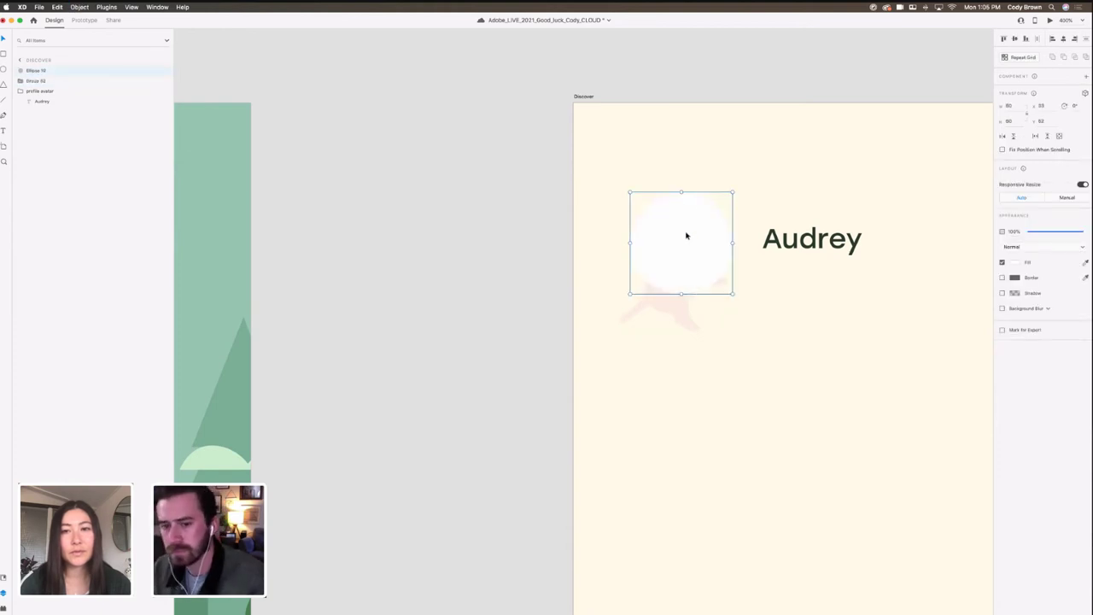
Step: Mask the pug with the circle shape
left_click(672, 307, "shift")
left_click(79, 6)
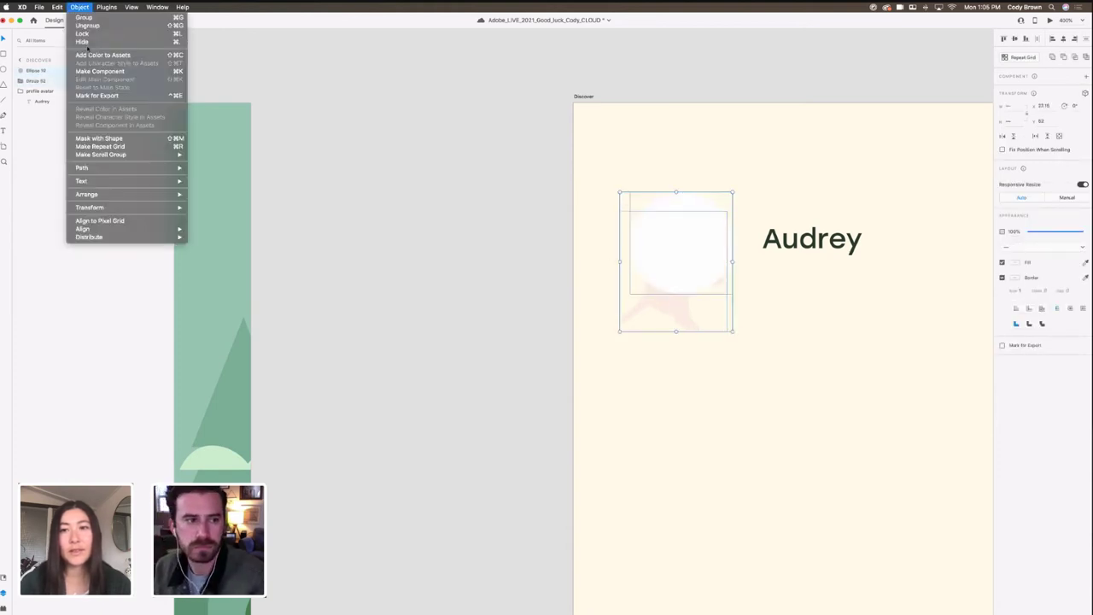
left_click(125, 138)
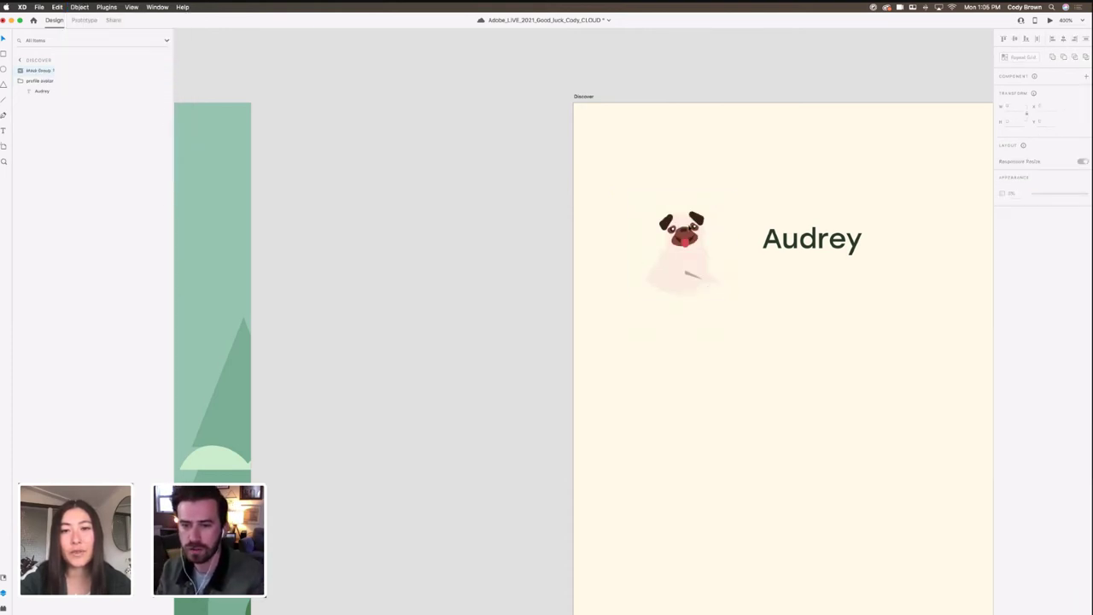
double_click(702, 240)
scroll(701, 240, "right", 2)
scroll(702, 241, "up", 1)
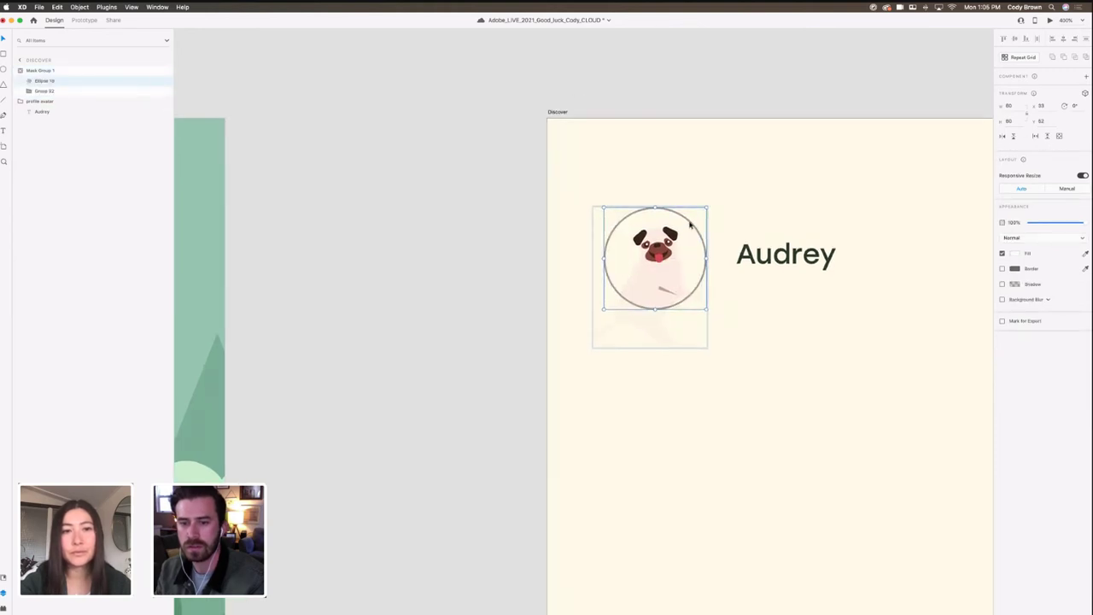
left_click(1014, 254)
key("Escape")
key("Escape")
Step: Draw a 60 by 60 circle exactly over the masked pug and turn off its border
key("e")
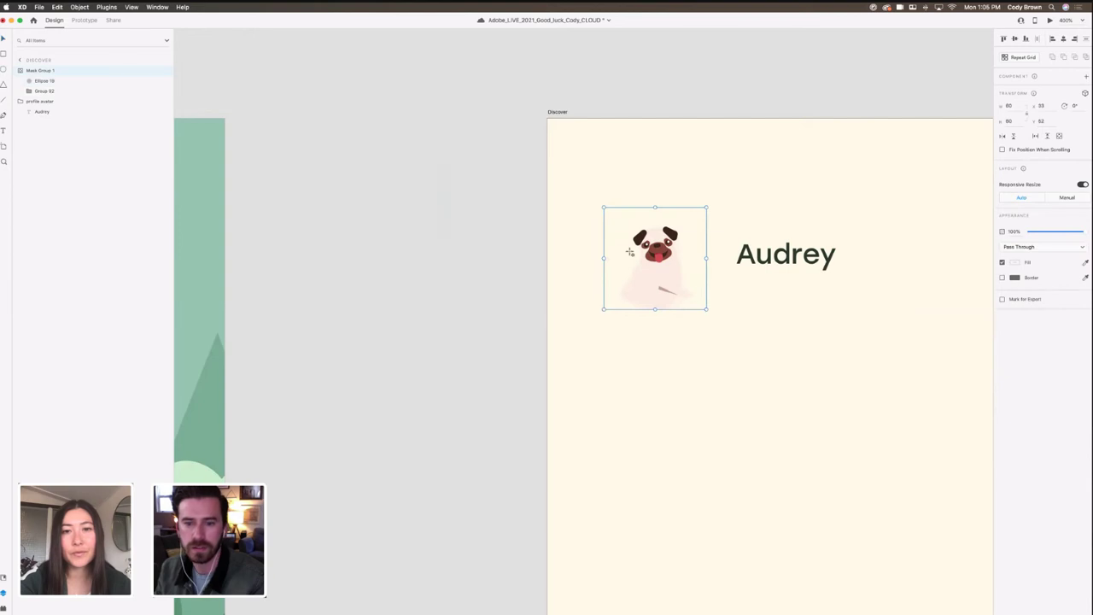
left_click_drag(633, 236, 677, 281)
left_click_drag(696, 214, 706, 208)
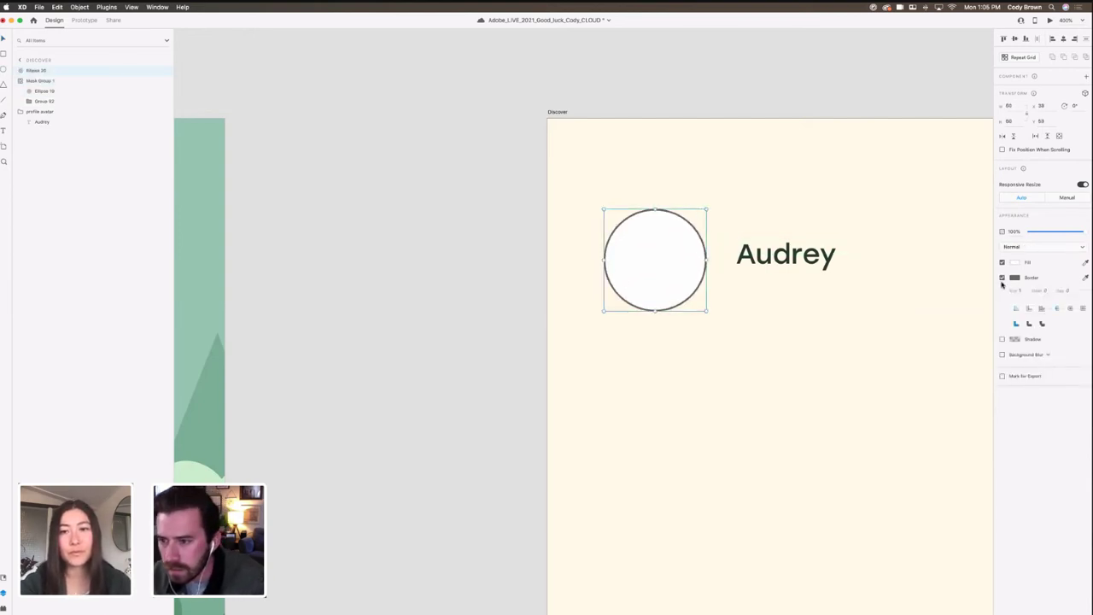
left_click(1002, 277)
Step: Fill the new circle with the saved dark green swatch and send it behind the masked pug
left_click(1014, 262)
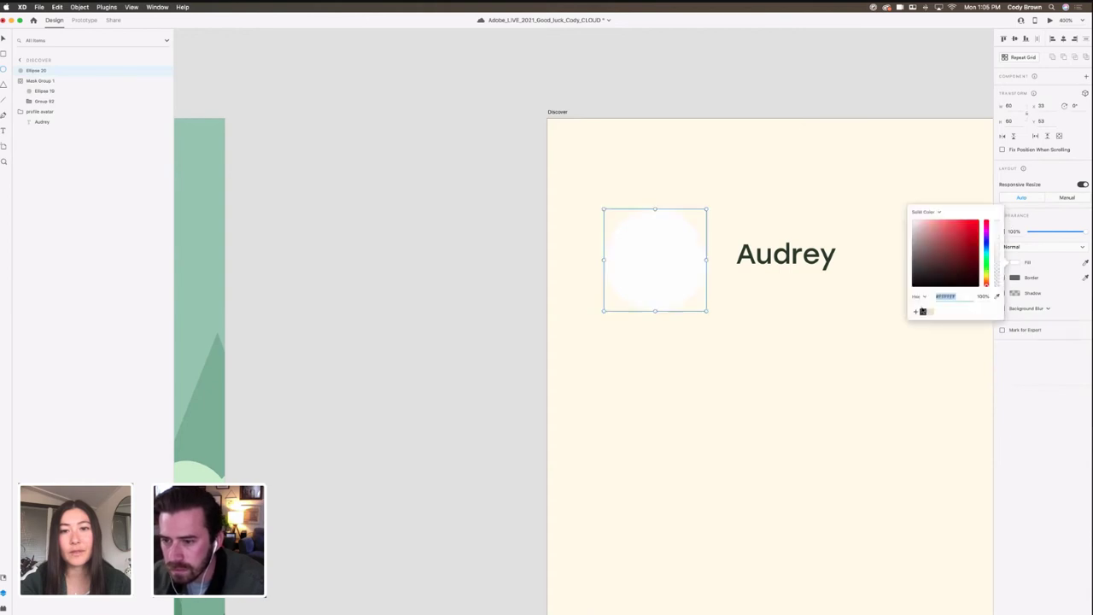
left_click(912, 233)
left_click_drag(907, 235, 906, 238)
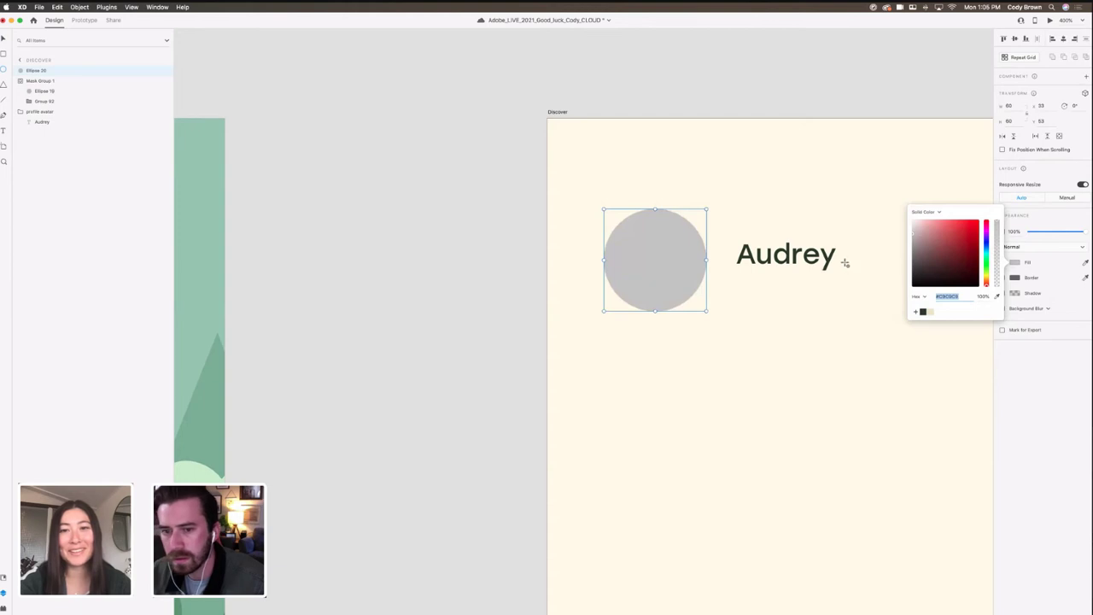
left_click(1014, 263)
left_click(1015, 263)
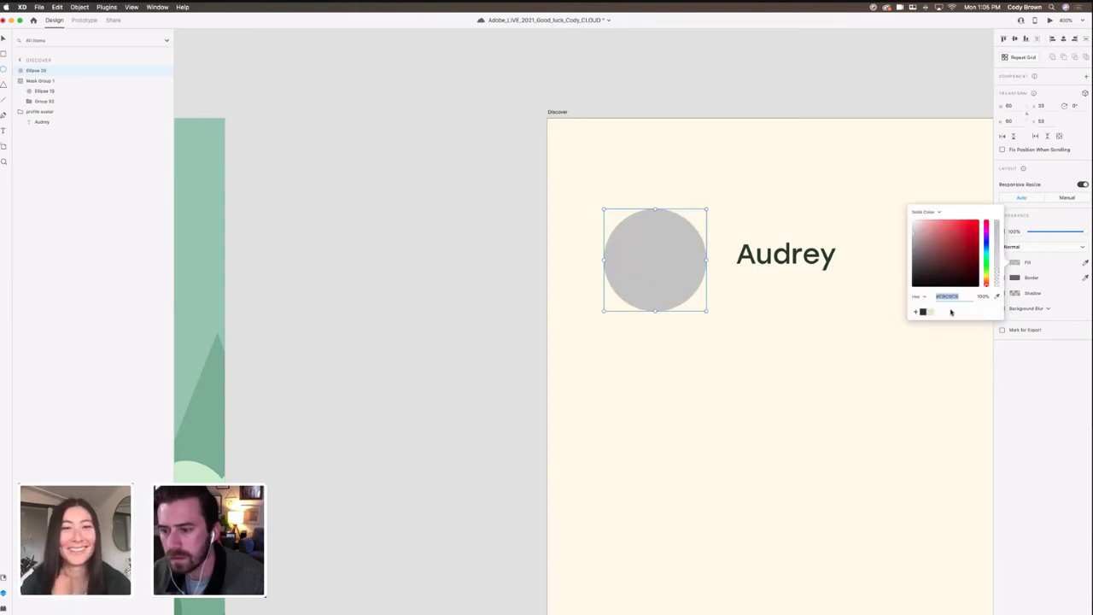
left_click(922, 312)
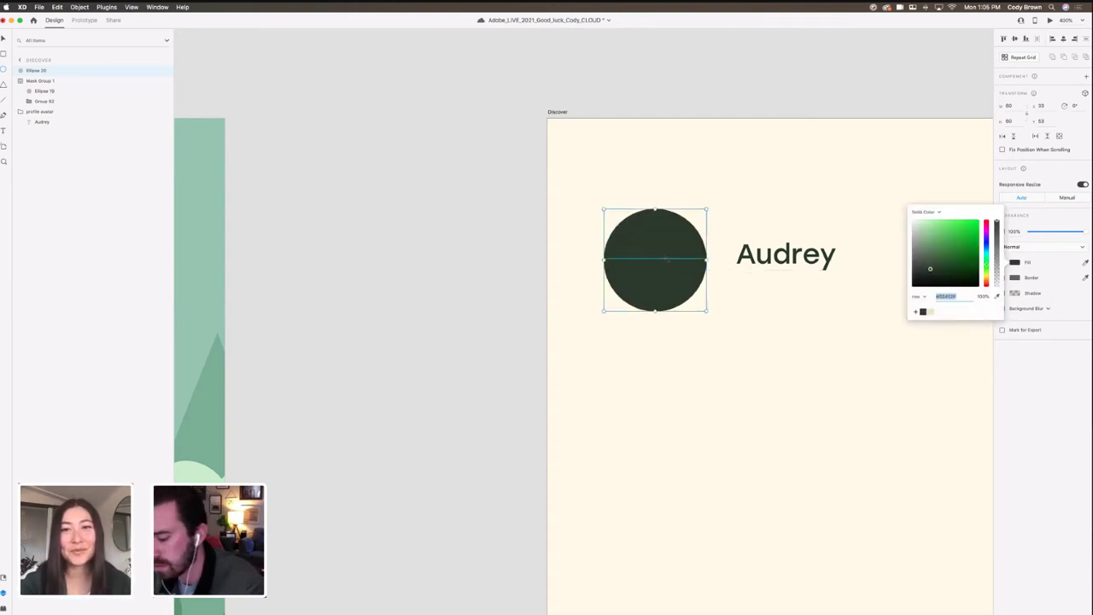
key("super+shift+bracketleft")
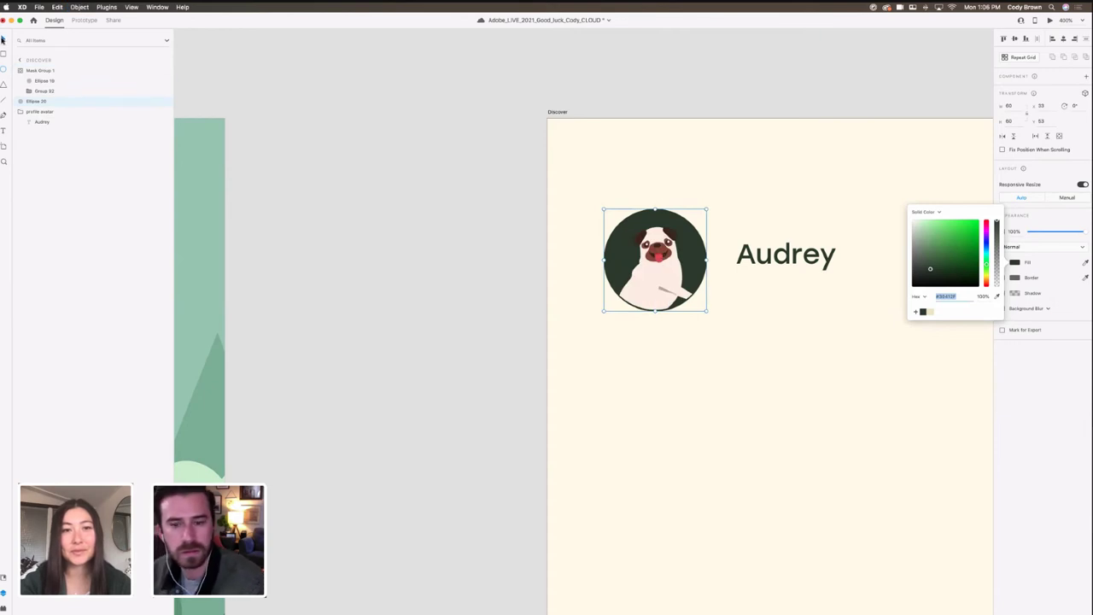
Step: Examine the pug and the masking circle inside the mask group
left_click(3, 40)
double_click(652, 274)
scroll(715, 241, "right", 1)
left_click(656, 256)
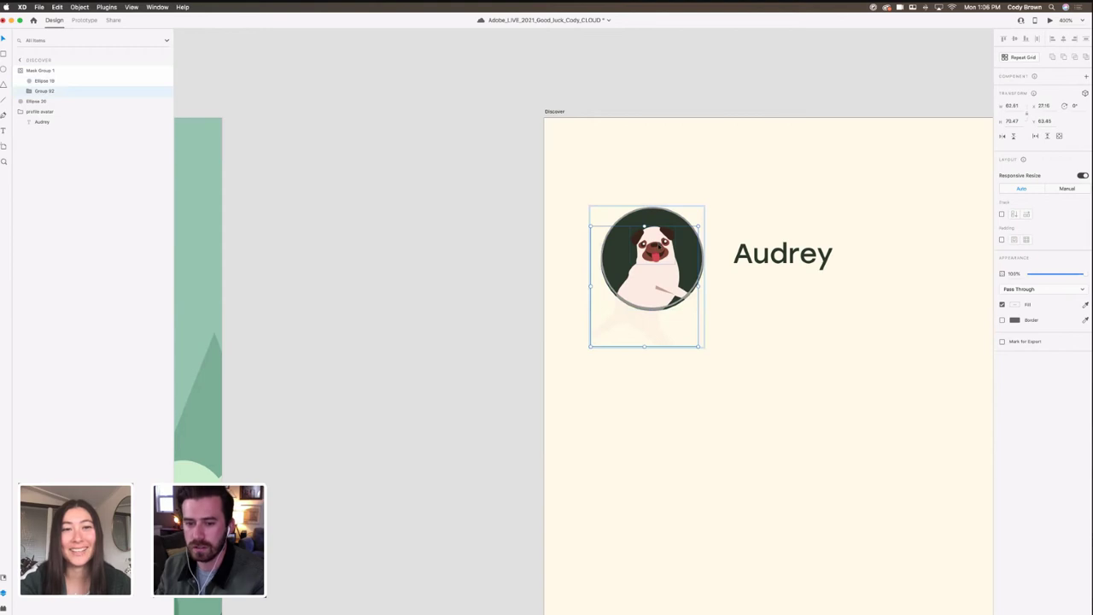
left_click(682, 221)
left_click_drag(682, 219, 684, 228)
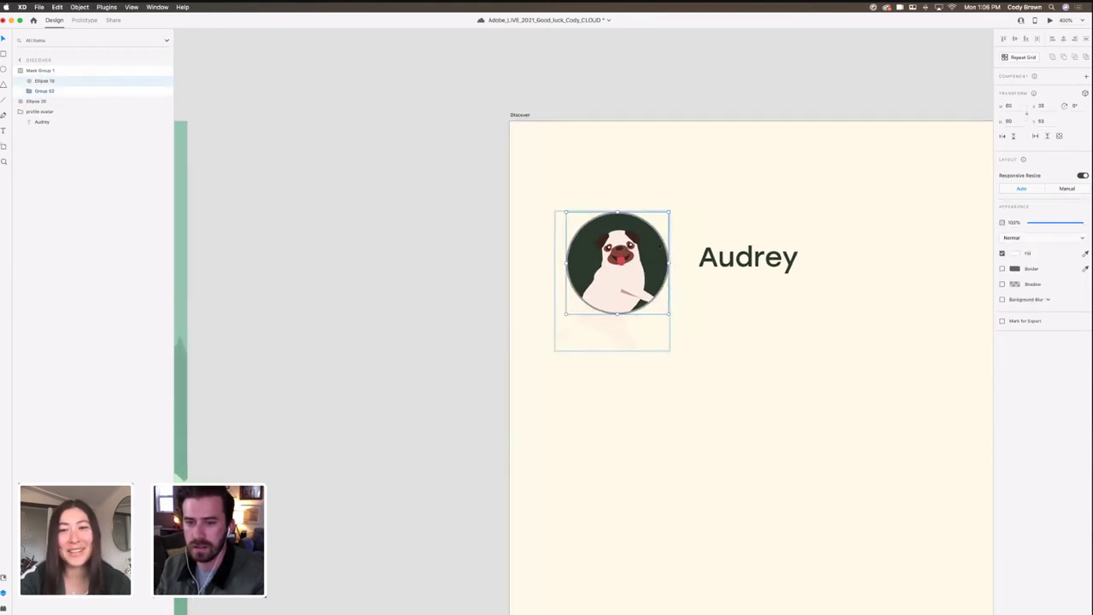
double_click(663, 243)
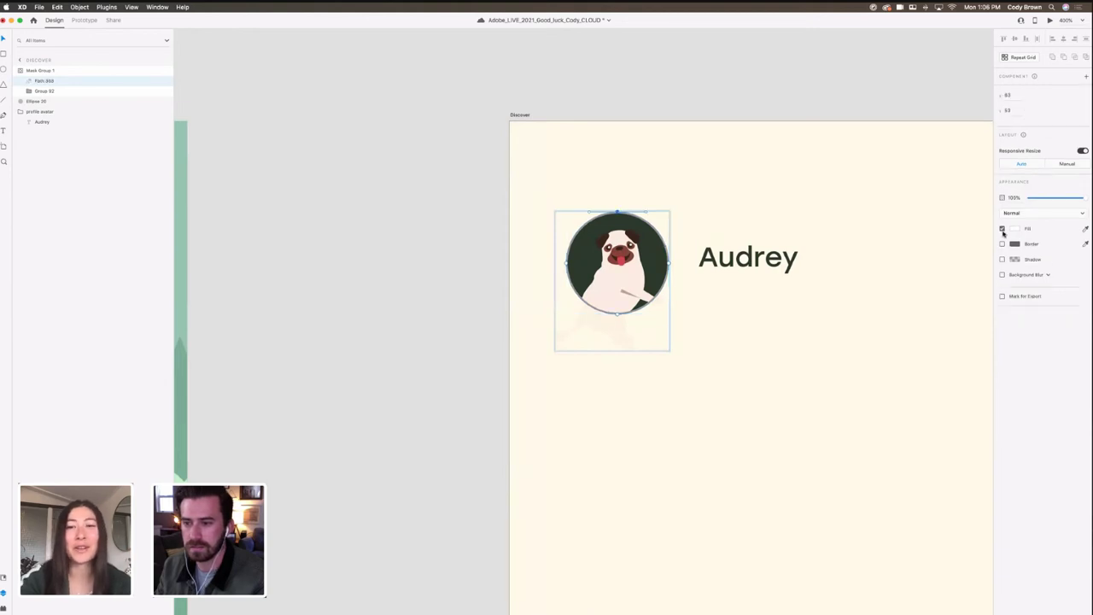
key("Escape")
left_click(658, 246)
left_click(824, 208)
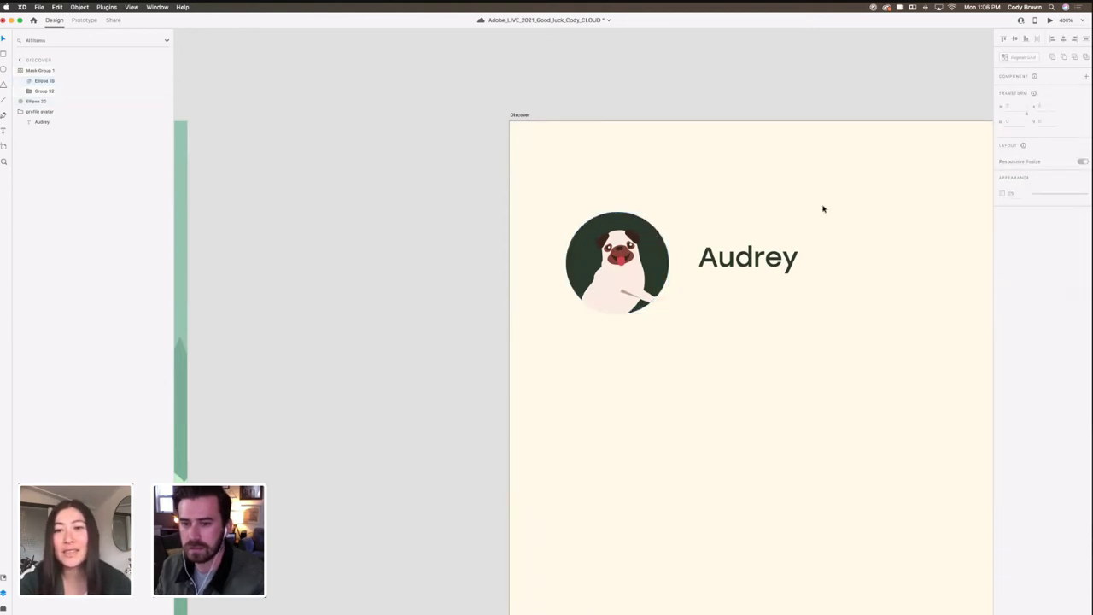
Step: Enlarge the pug slightly inside the circular mask and reposition it within the dark green circle
key("super+minus")
key("super+minus")
key("super+minus")
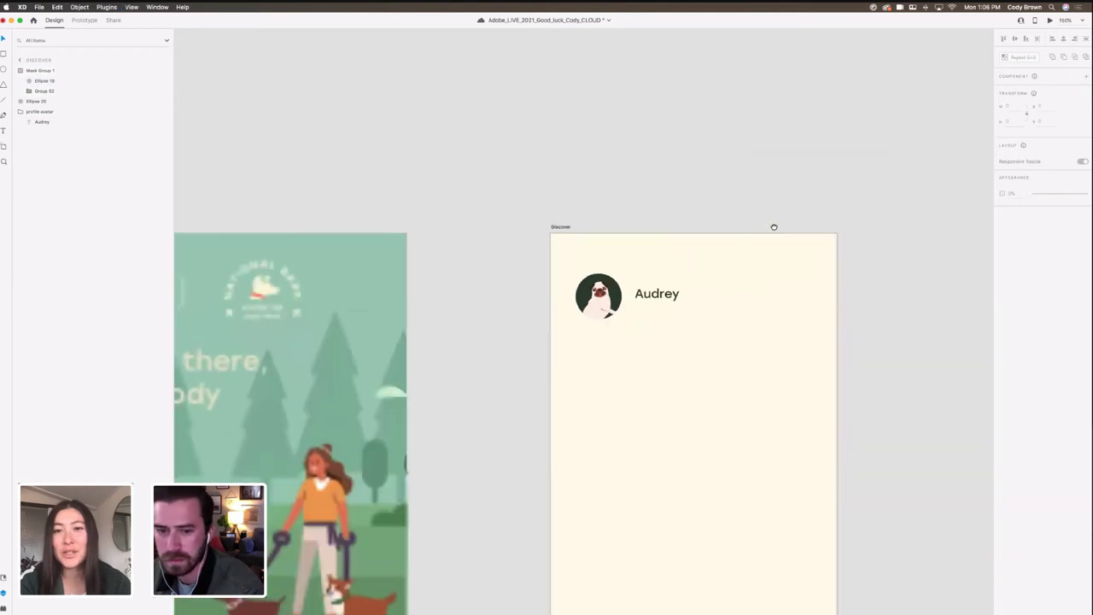
left_click(602, 292)
left_click(557, 308)
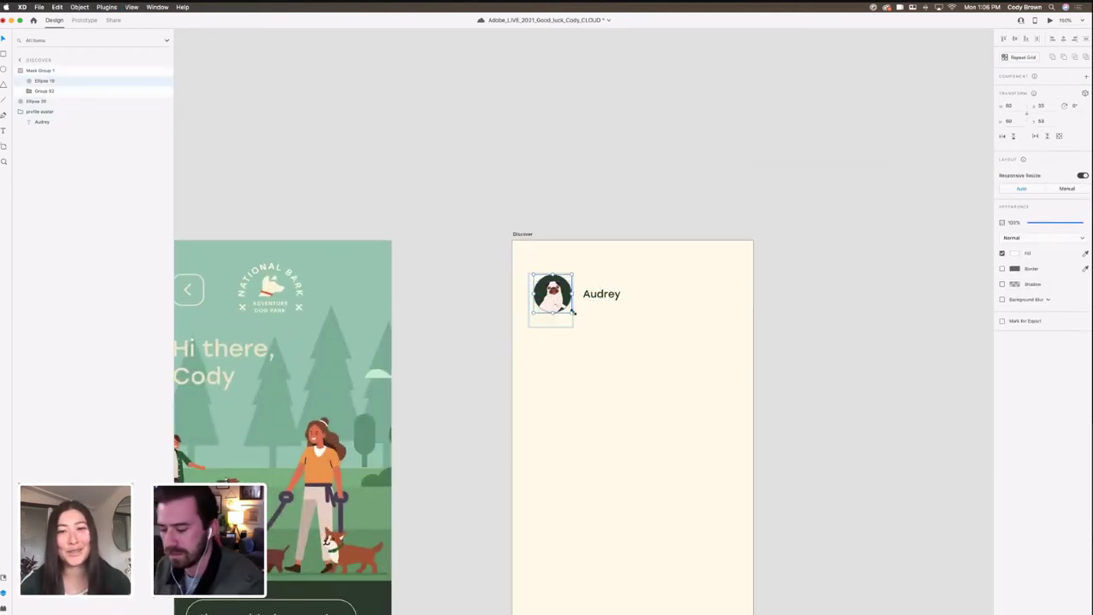
scroll(573, 313, "up", 5)
left_click(547, 330)
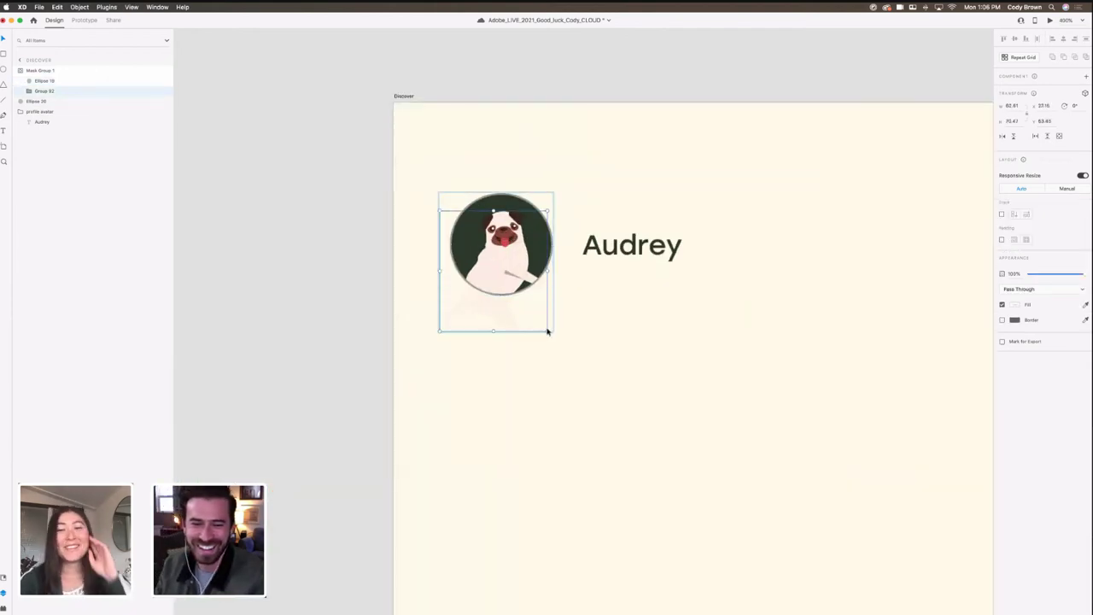
left_click_drag(548, 332, 554, 338)
left_click_drag(518, 271, 513, 277)
left_click(611, 207)
left_click_drag(607, 216, 593, 208)
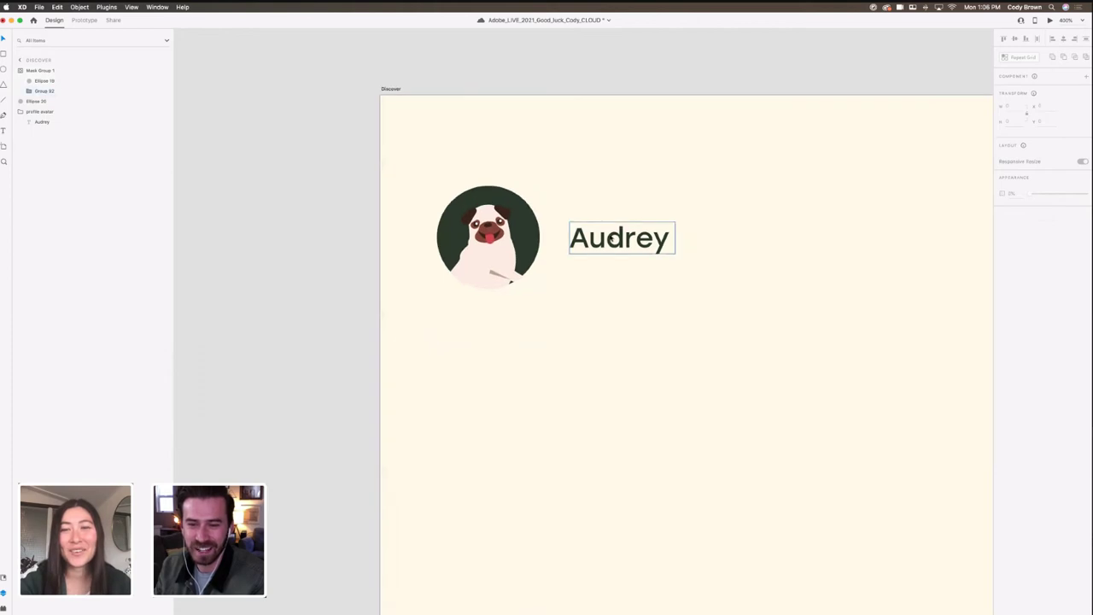
Step: Group the masked pug, the dark green circle and the name label into one group
left_click(617, 239)
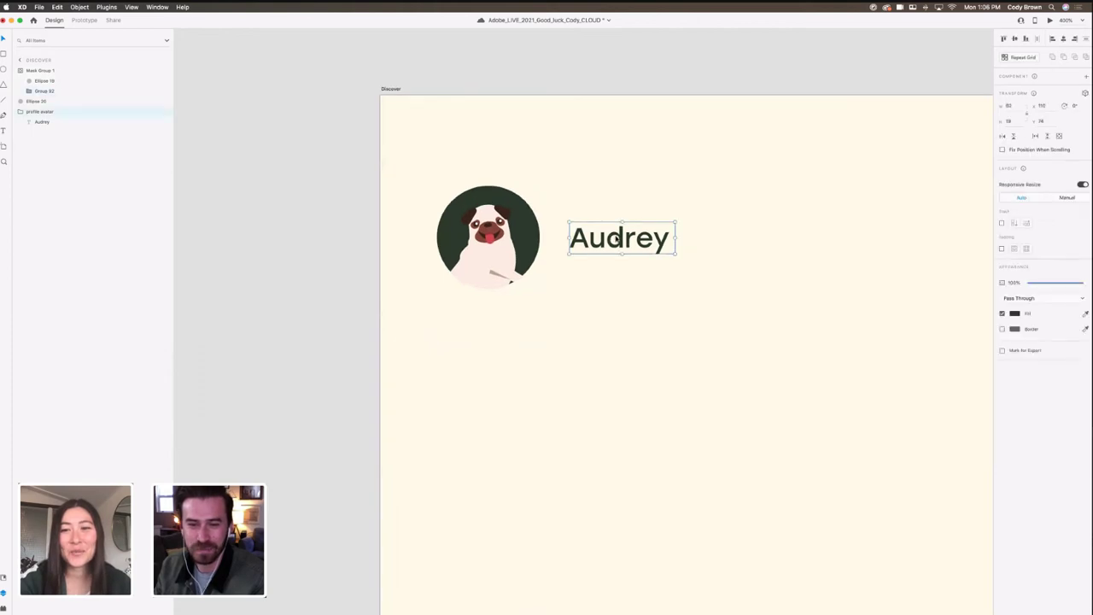
left_click(538, 244)
key("super+minus")
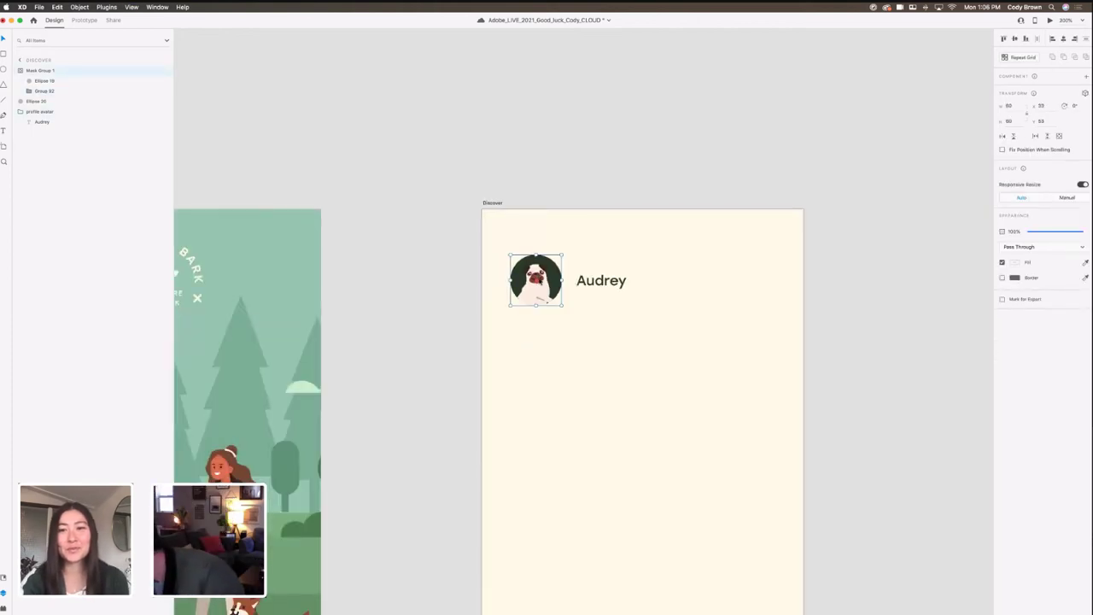
left_click(576, 273, "shift")
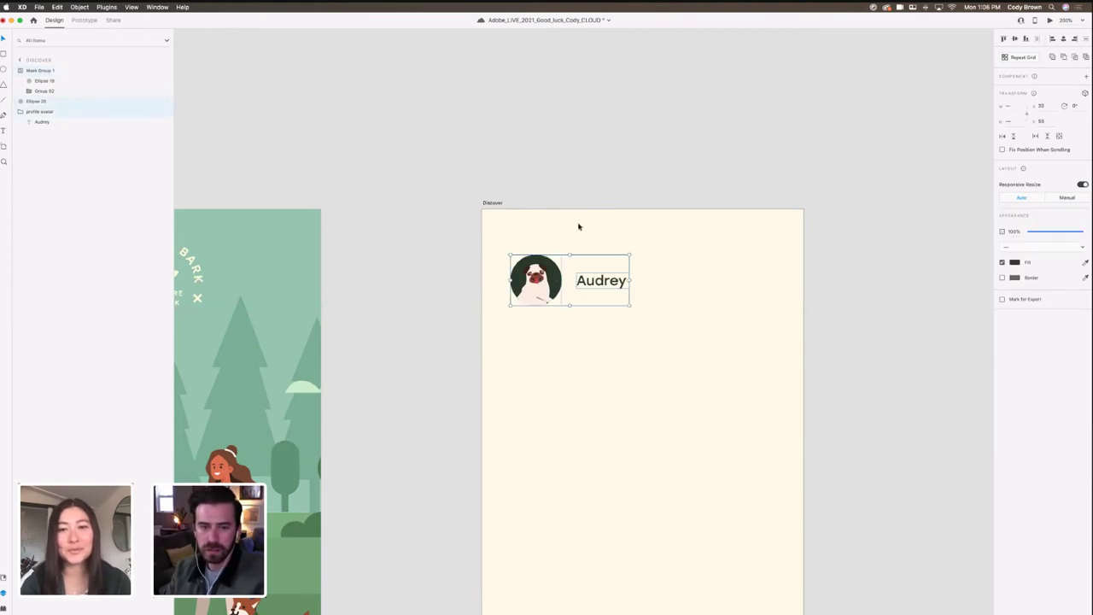
left_click(21, 72)
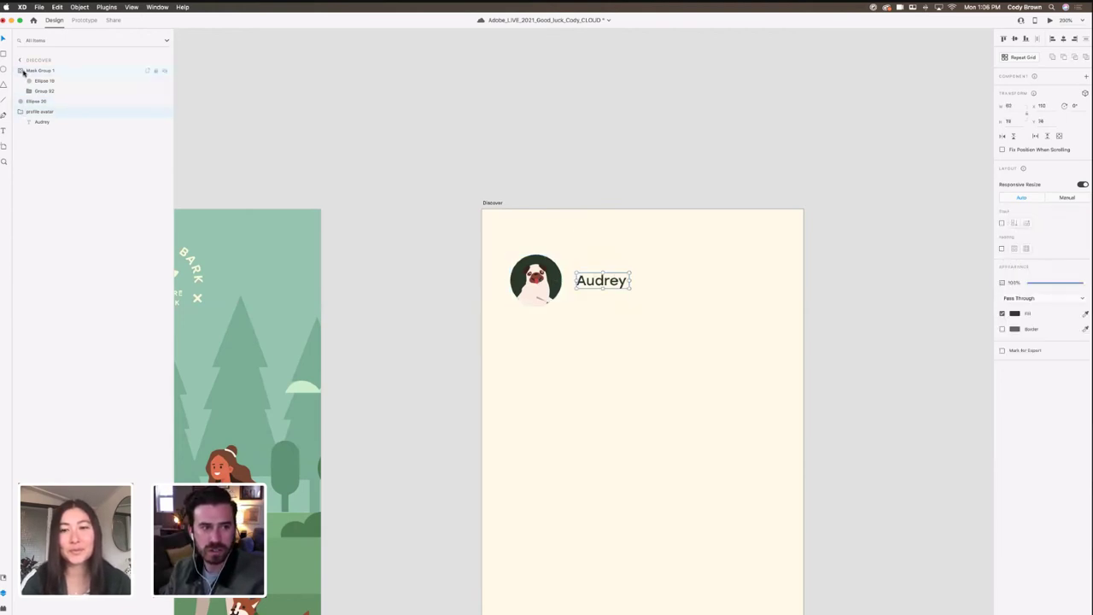
left_click(20, 92)
left_click(571, 312)
left_click(548, 290)
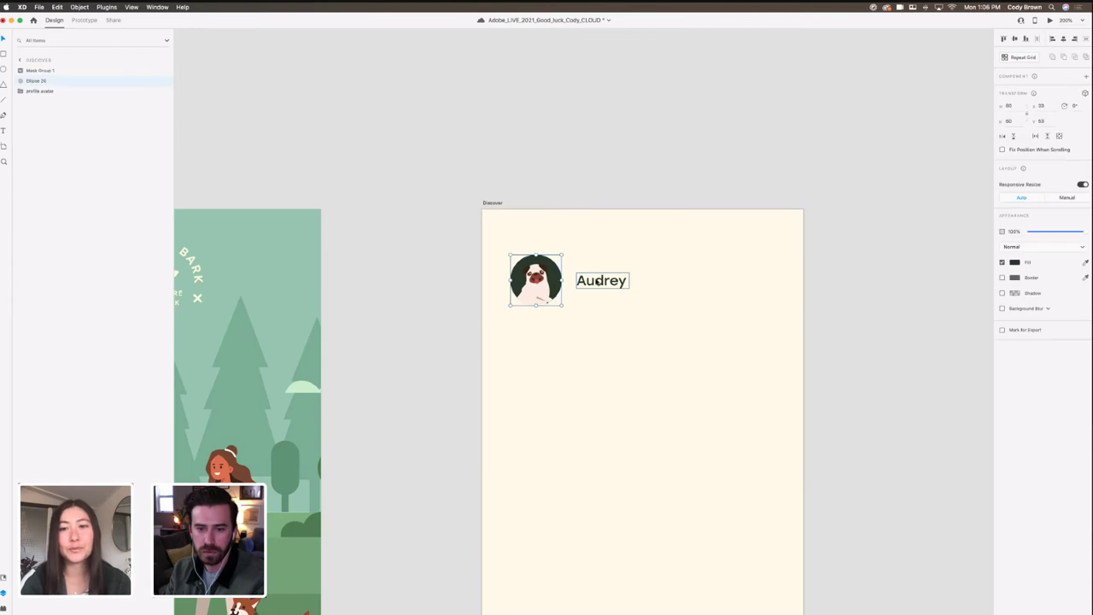
left_click(597, 281, "shift")
right_click(598, 279)
left_click(616, 354)
key("Return")
Step: Rename the new group after the name shown in its label
double_click(37, 82)
left_click_drag(38, 71, 35, 80)
left_click(21, 71)
double_click(36, 71)
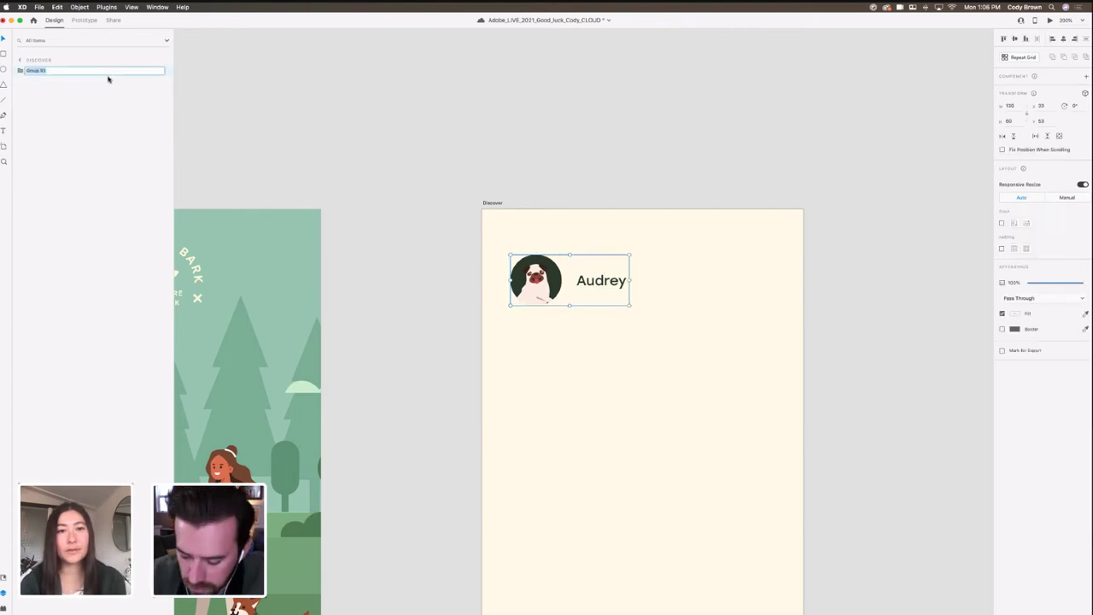
type("au")
key("Return")
left_click(586, 151)
Step: Review the avatar header on Discover alongside the Sign Up artboard and its greeting text
left_click_drag(585, 152, 540, 105)
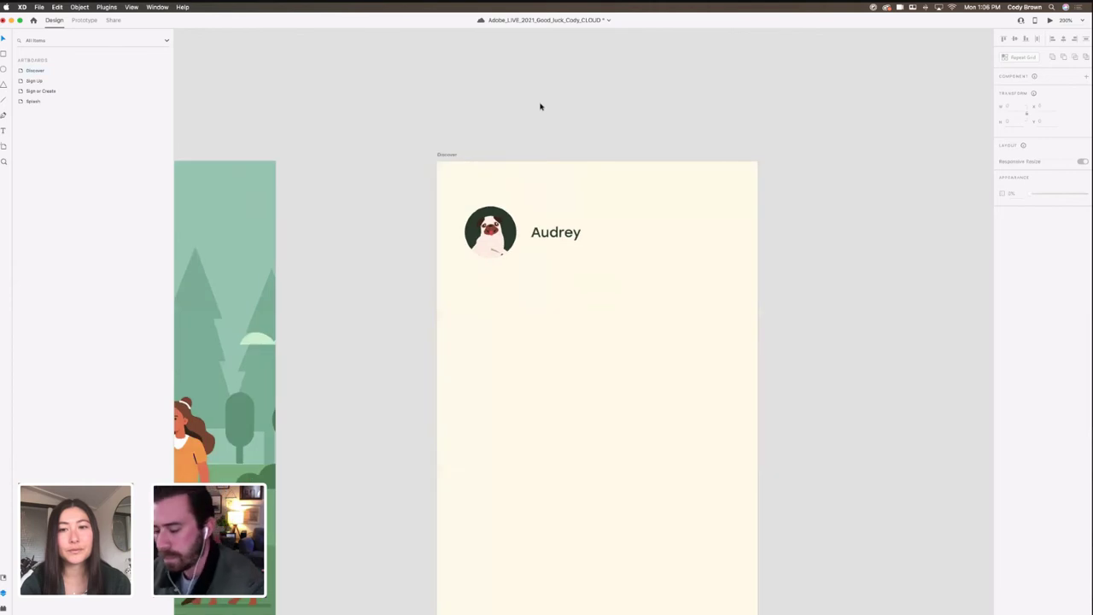
key("super+minus")
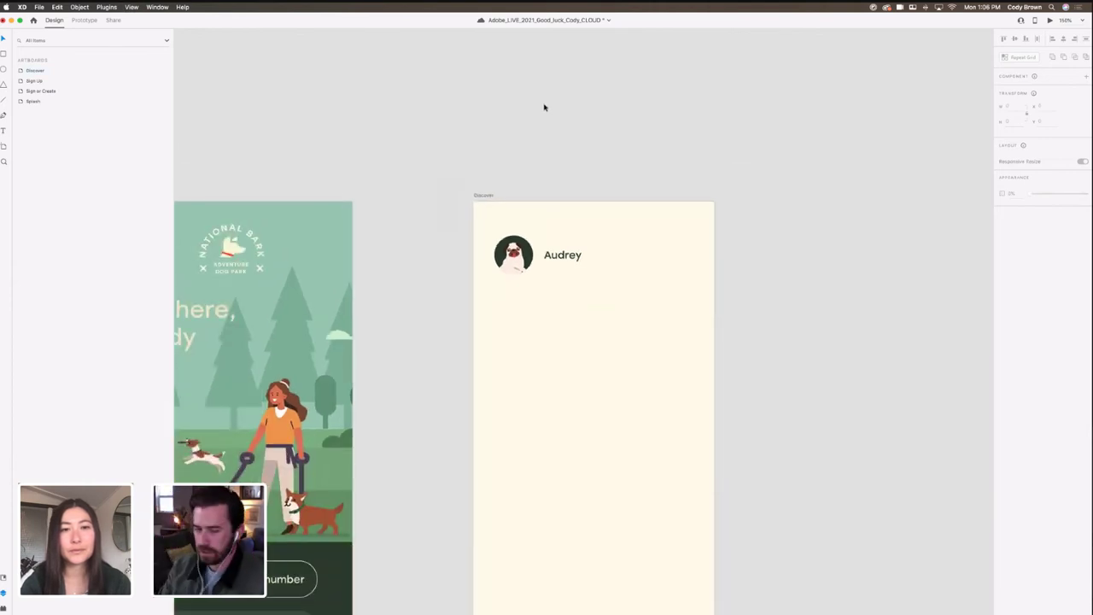
left_click(572, 257)
scroll(547, 256, "down", 3)
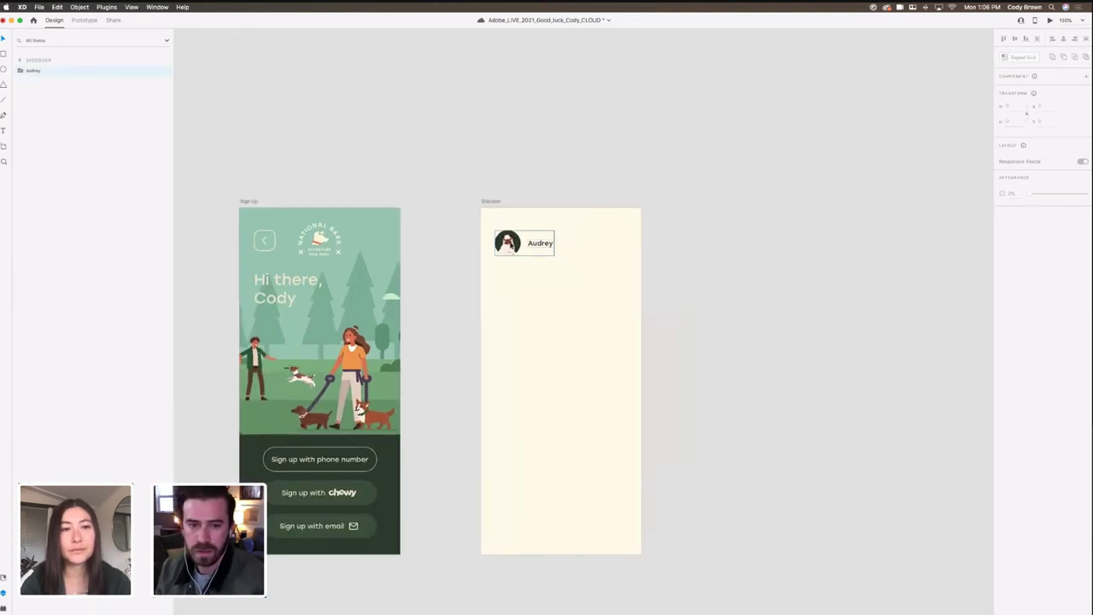
left_click(516, 198)
left_click_drag(516, 199, 530, 191)
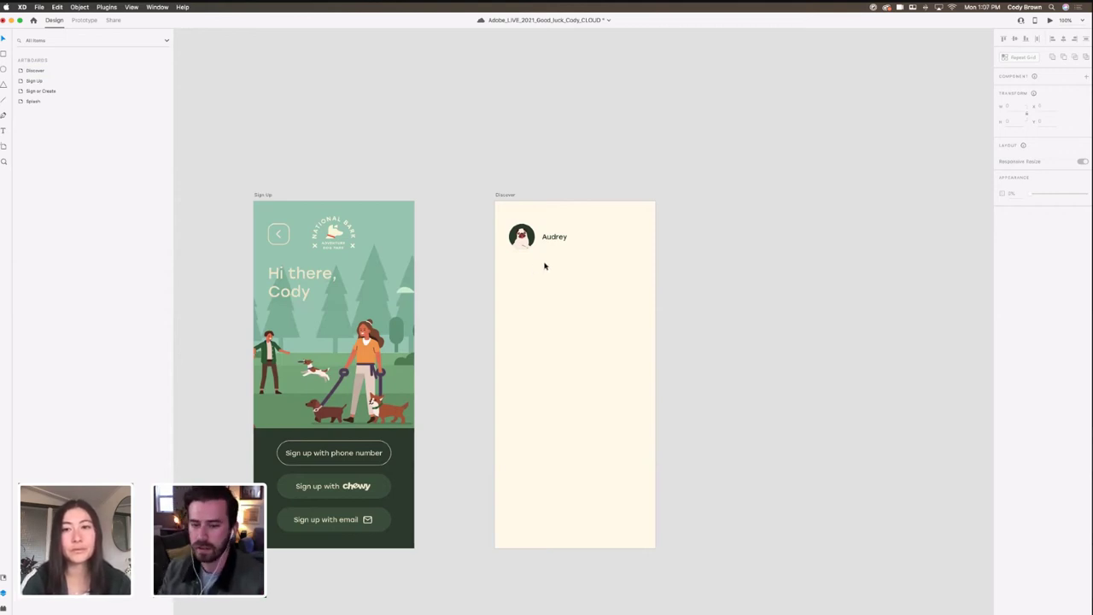
scroll(544, 270, "up", 3)
scroll(535, 261, "left", 2)
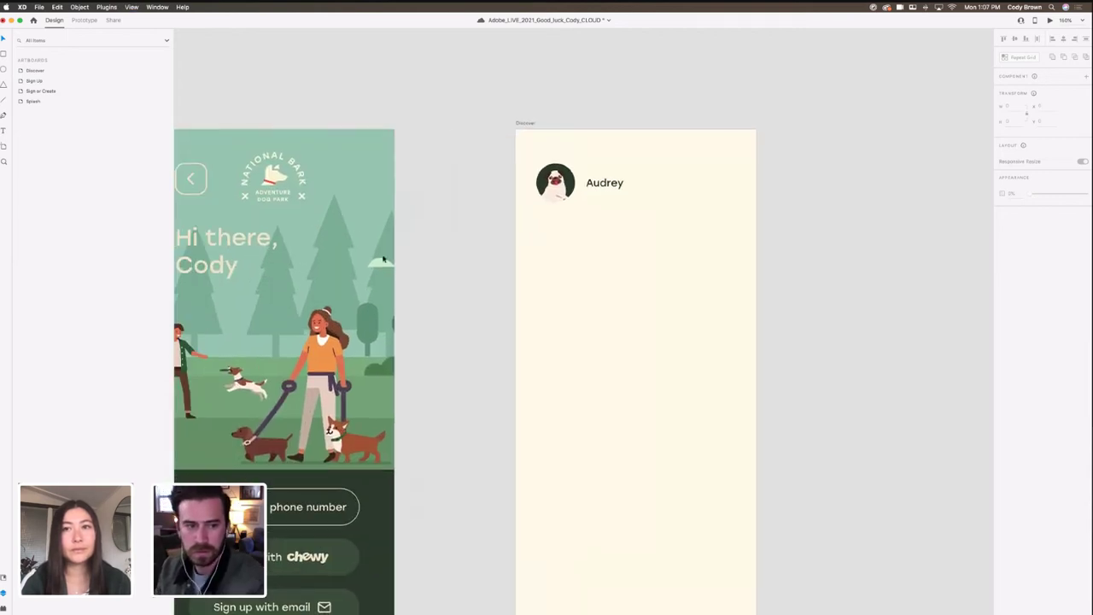
scroll(600, 256, "left", 3)
left_click(309, 246)
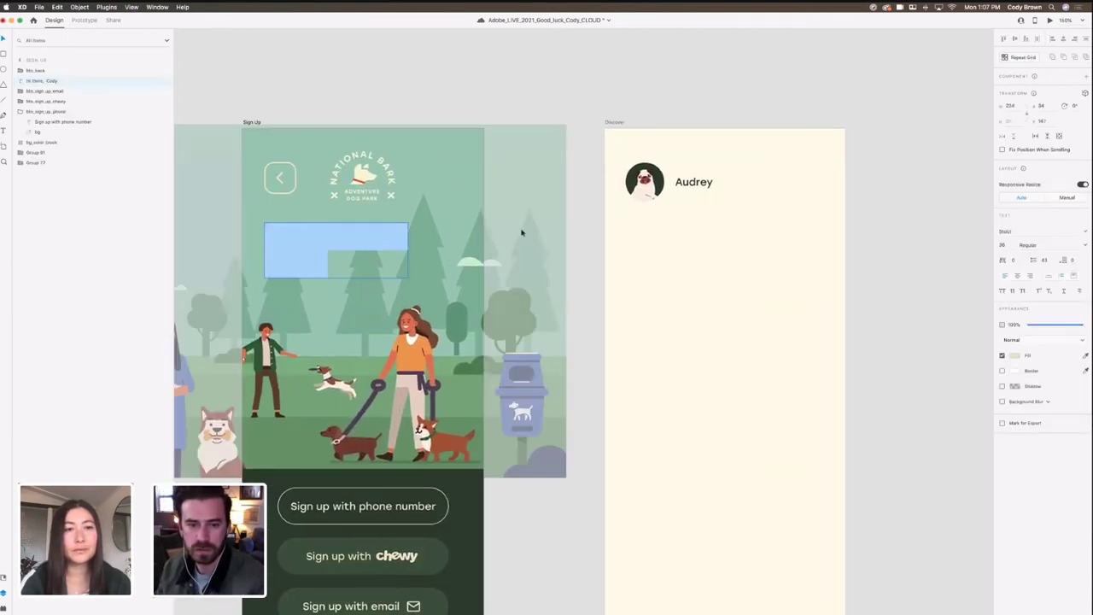
left_click(309, 109)
scroll(450, 414, "left", 3)
scroll(450, 414, "down", 2)
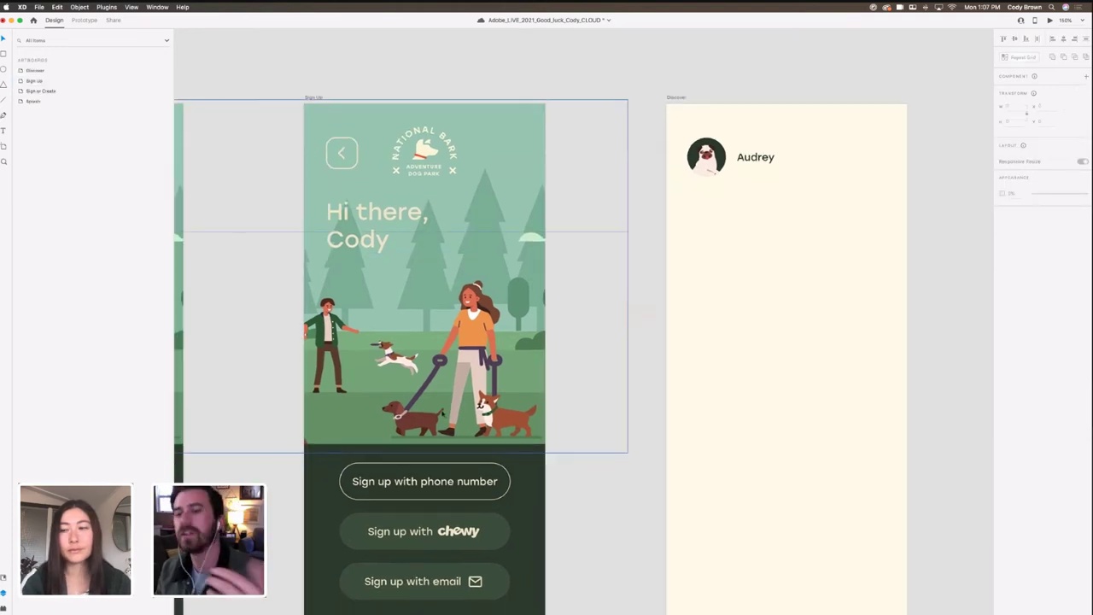
scroll(450, 414, "left", 1)
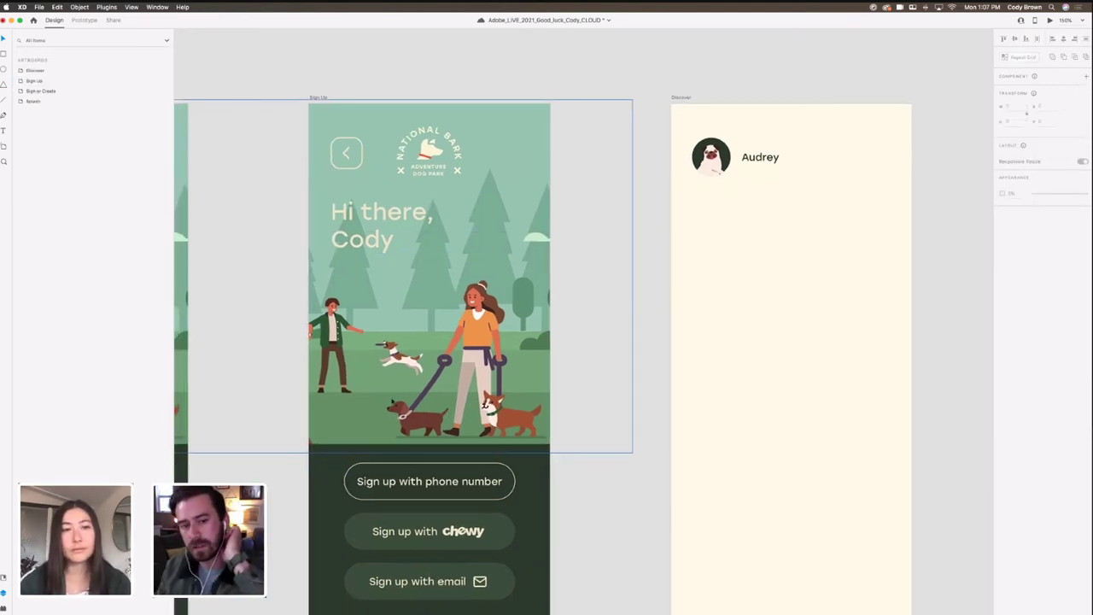
Step: Save the Sign Up greeting's text formatting as a character style in the document assets
double_click(367, 250)
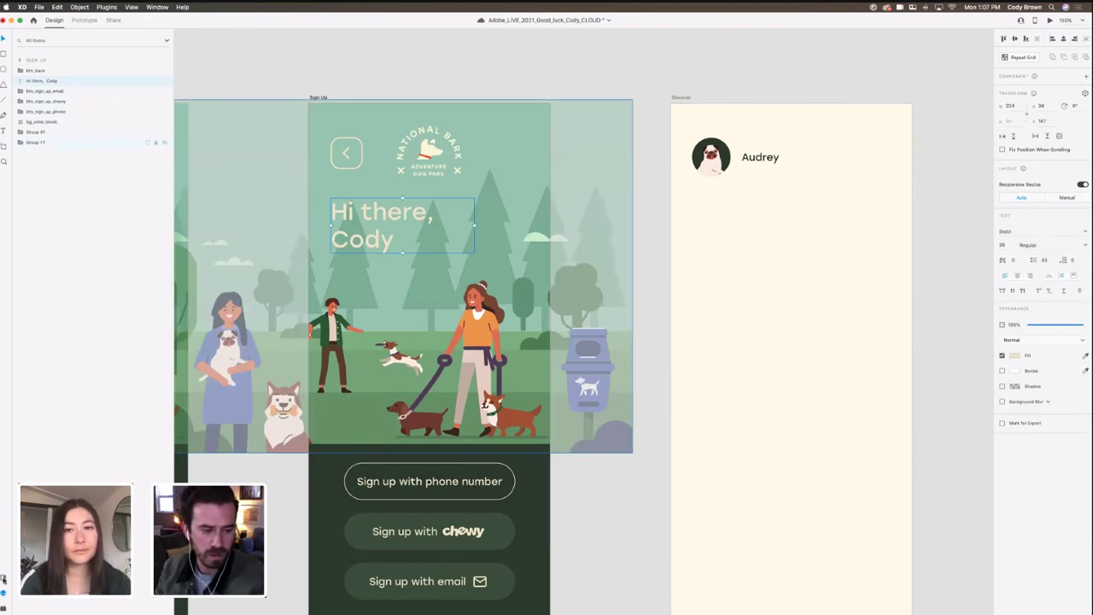
left_click(4, 578)
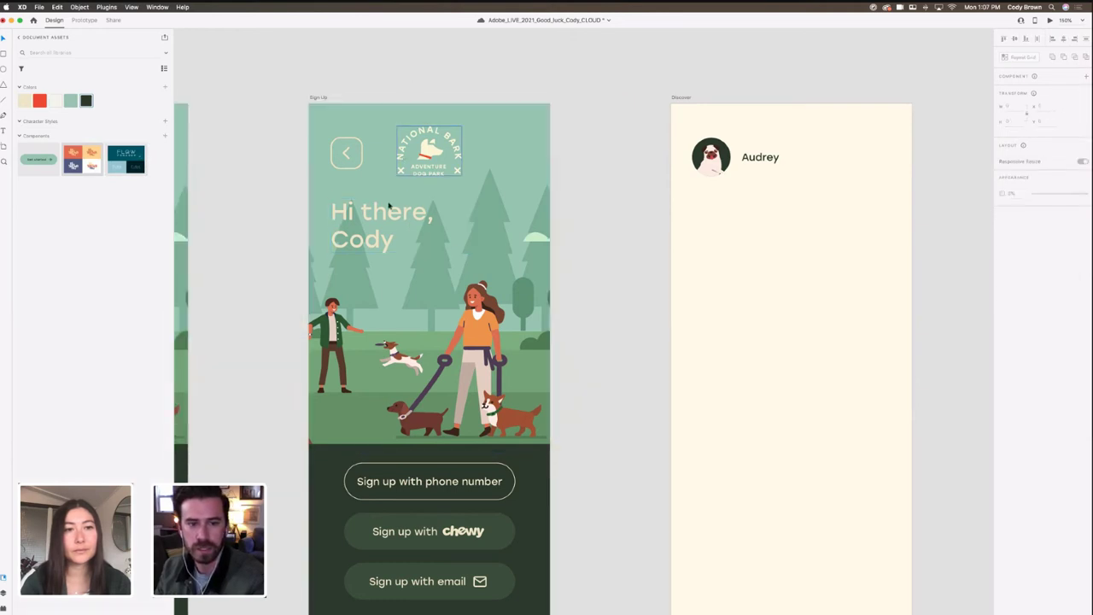
left_click(166, 121)
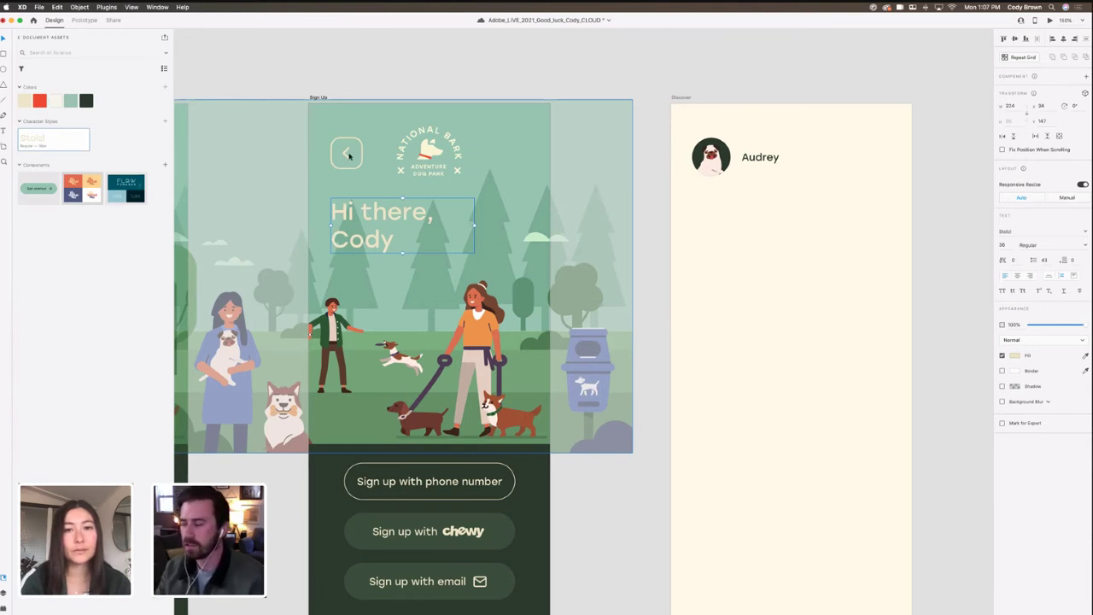
left_click(666, 78)
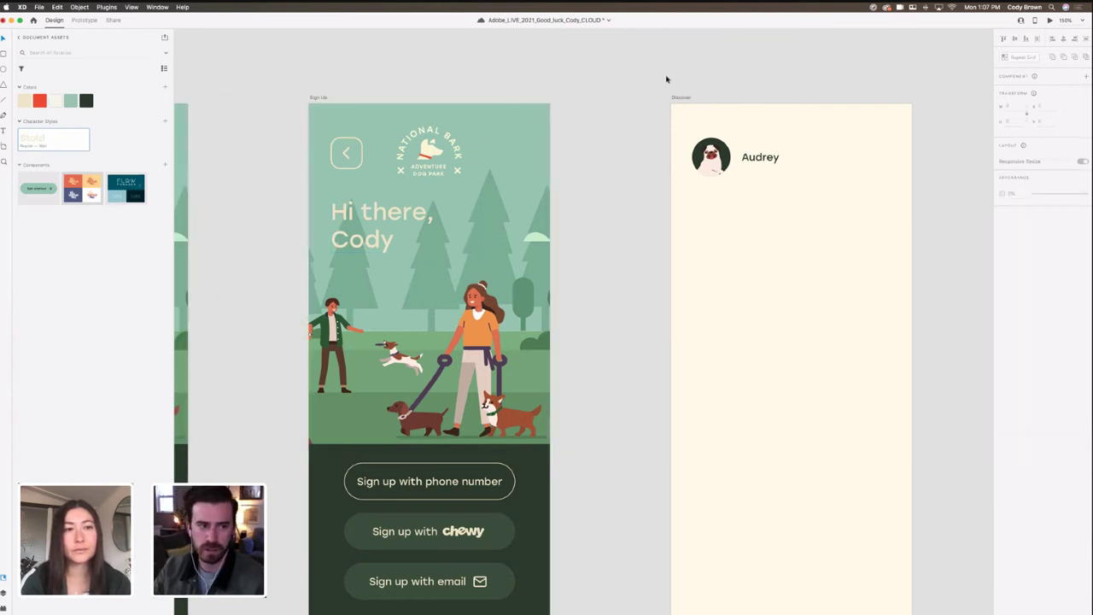
Step: Copy the two-line greeting text from Sign Up and paste it onto Discover beneath the avatar header
scroll(678, 83, "right", 2)
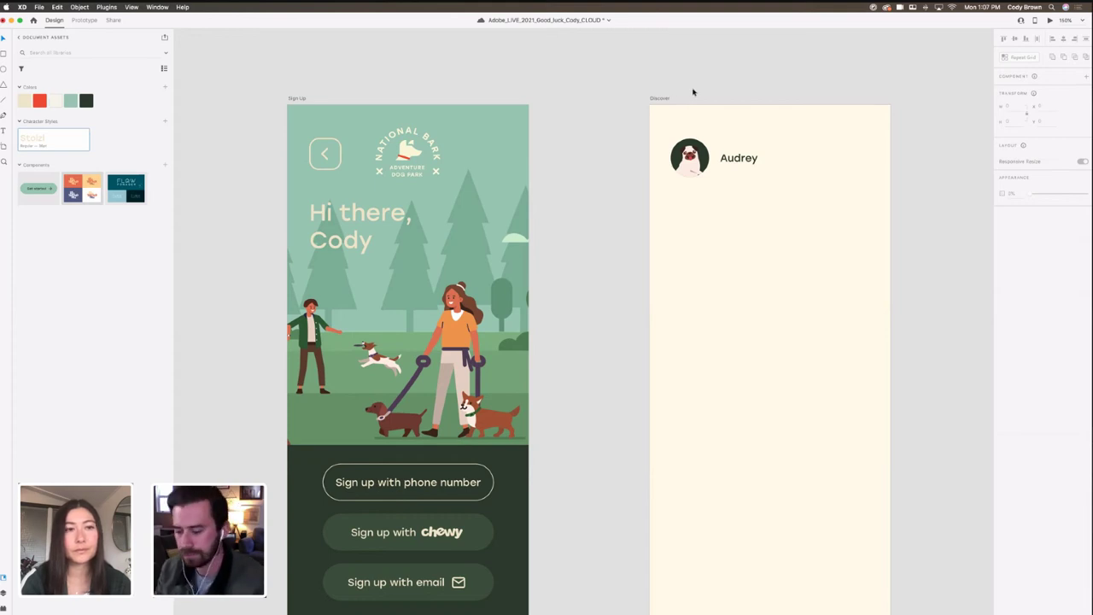
scroll(674, 84, "right", 3)
key("super+plus")
scroll(658, 129, "right", 4)
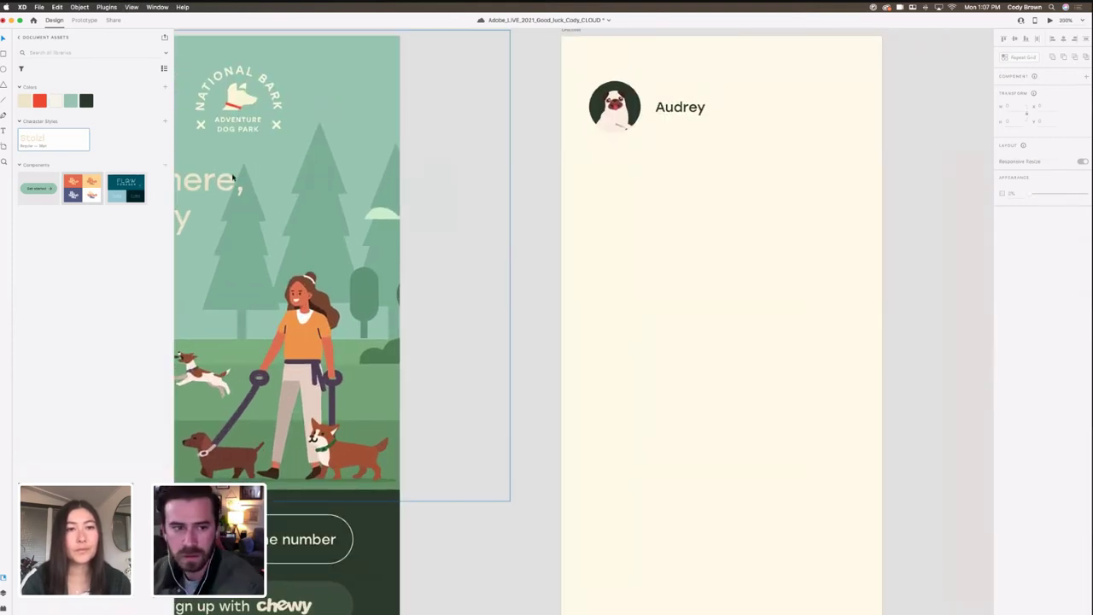
left_click(227, 180, "super")
left_click(670, 210)
key("cmd+v")
Step: Fill the pasted greeting on Discover with the saved dark green and shift it down slightly
scroll(939, 325, "right", 1)
left_click(1014, 356)
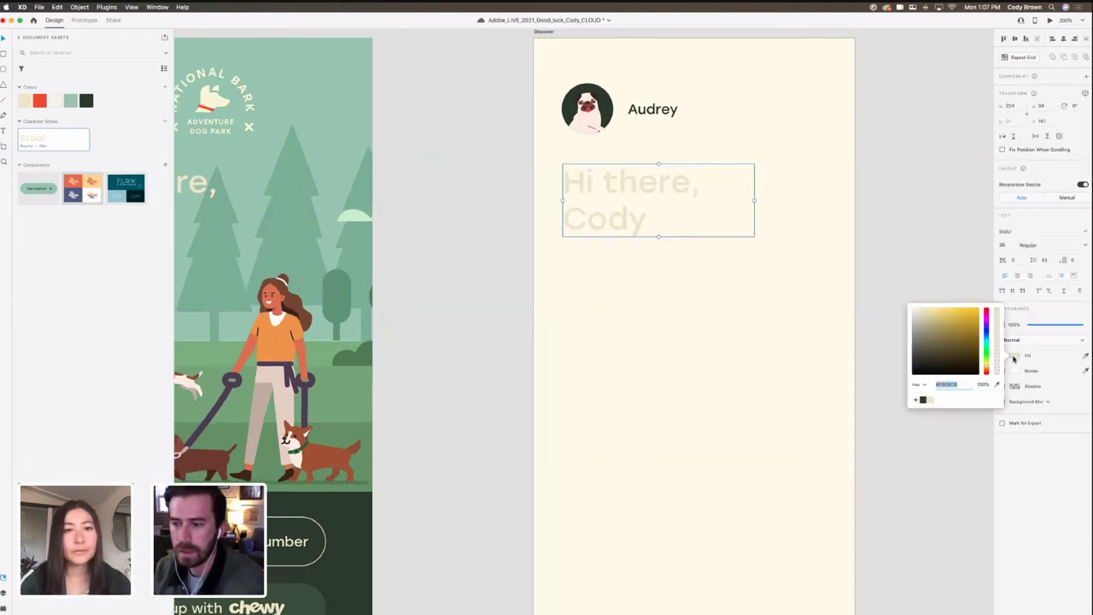
left_click(923, 399)
left_click_drag(628, 231, 628, 236)
Step: Show the layout grid on Discover and widen the greeting text box to about 306 to span its columns
key("cmd+minus")
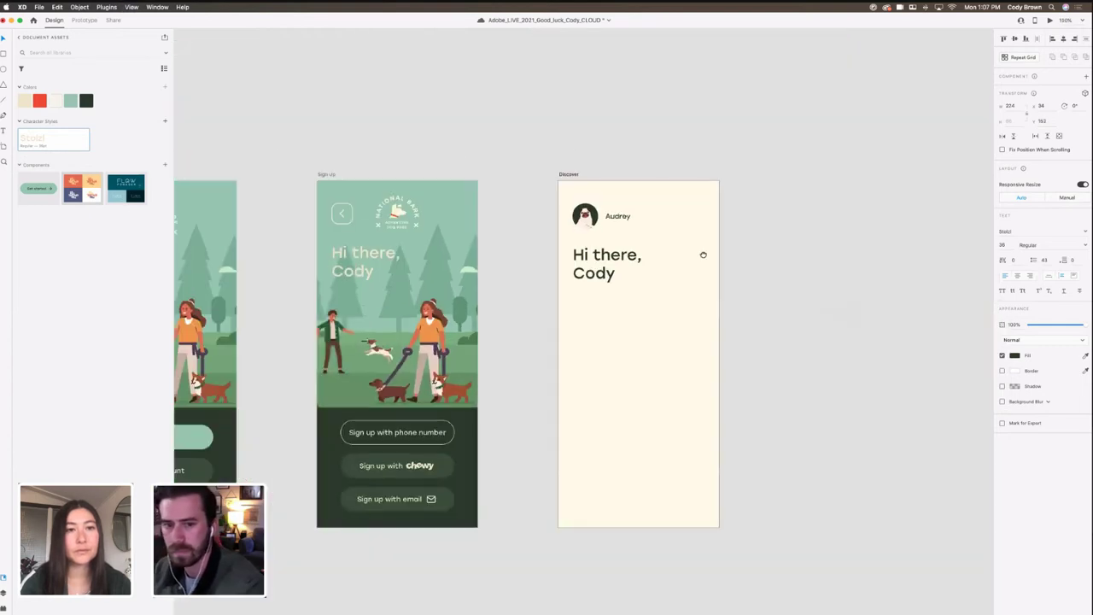
scroll(703, 251, "right", 2)
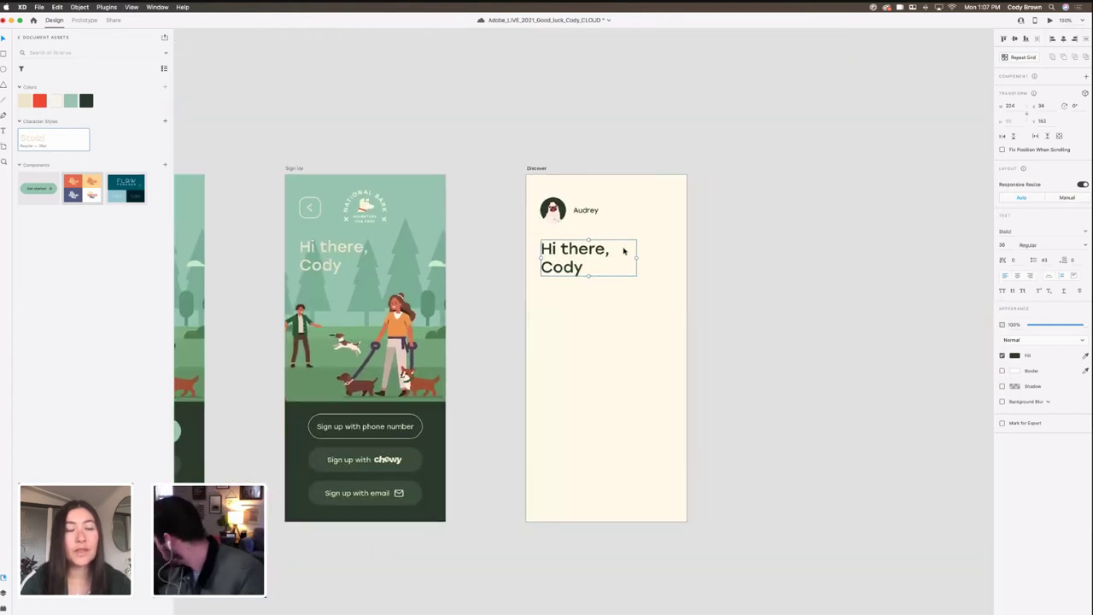
scroll(692, 234, "right", 1)
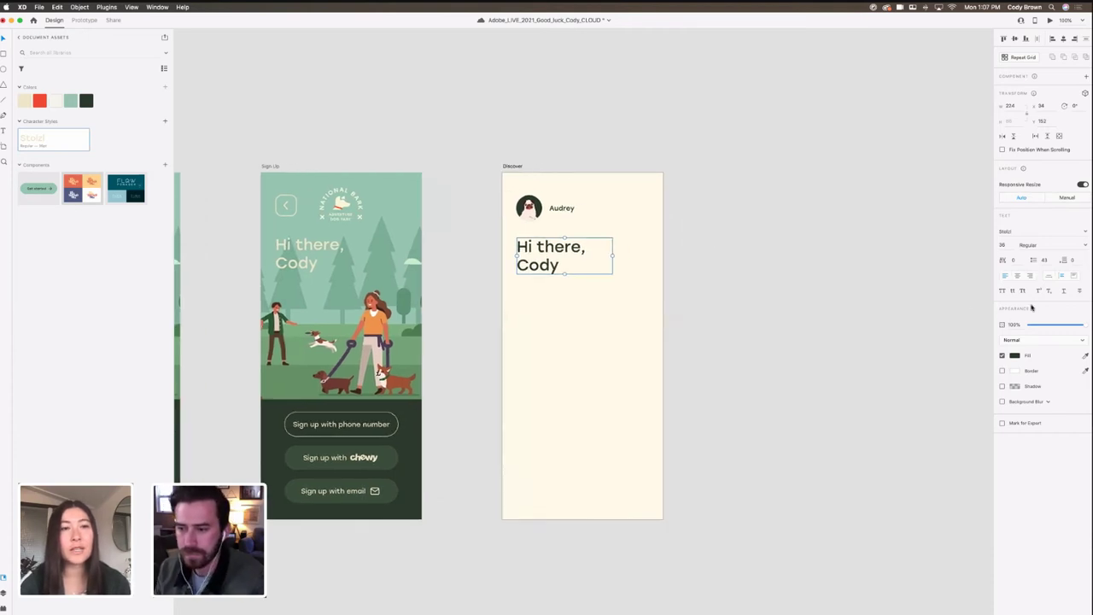
left_click_drag(608, 255, 646, 257)
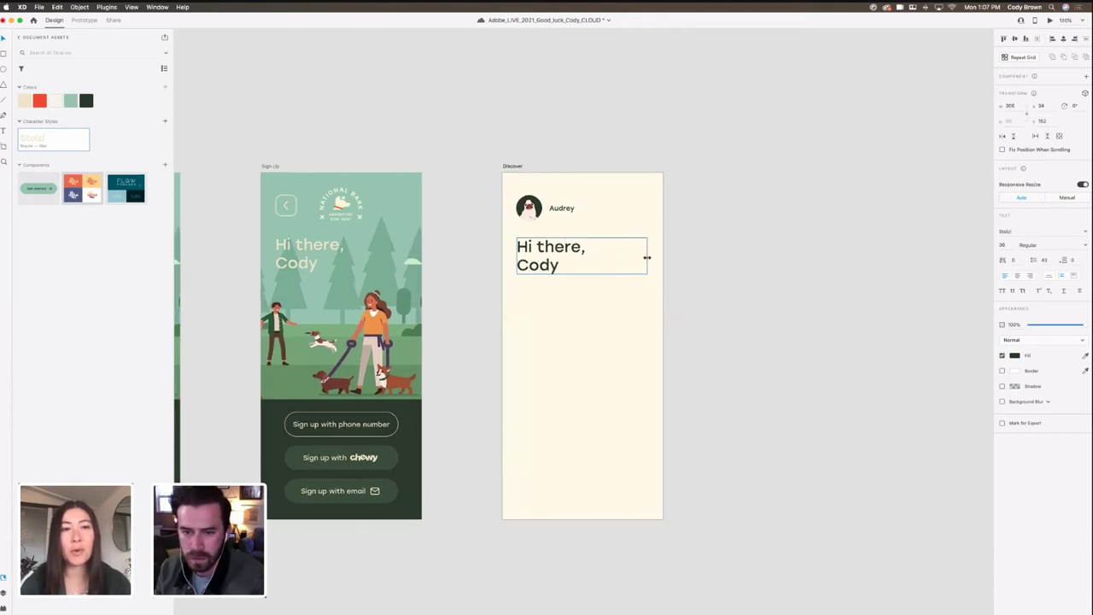
left_click(727, 259)
left_click(539, 182)
left_click(1004, 284)
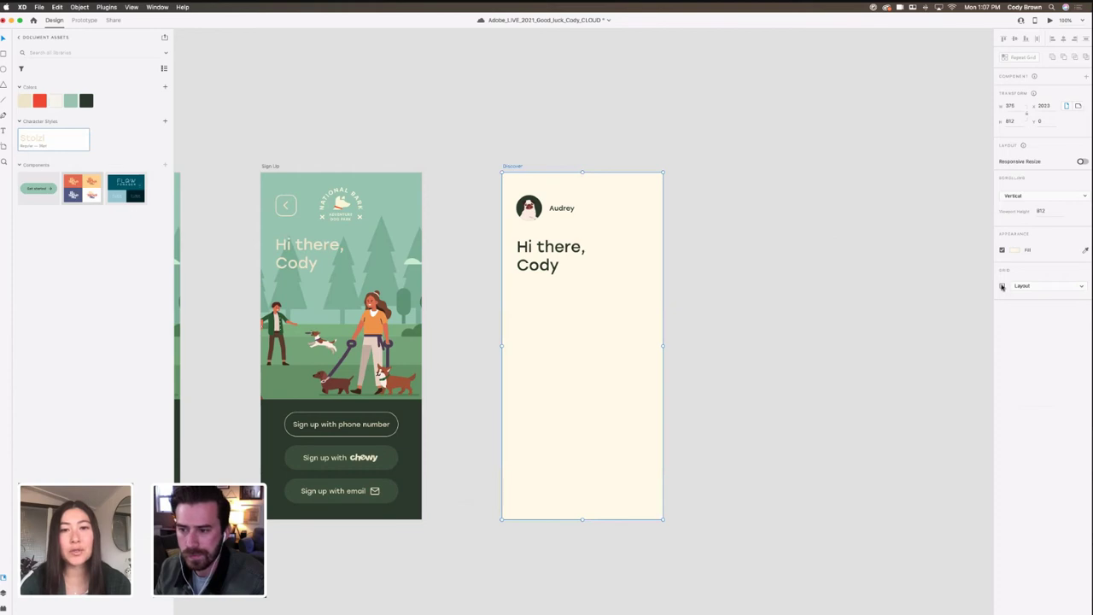
left_click(620, 268)
left_click_drag(647, 256, 648, 257)
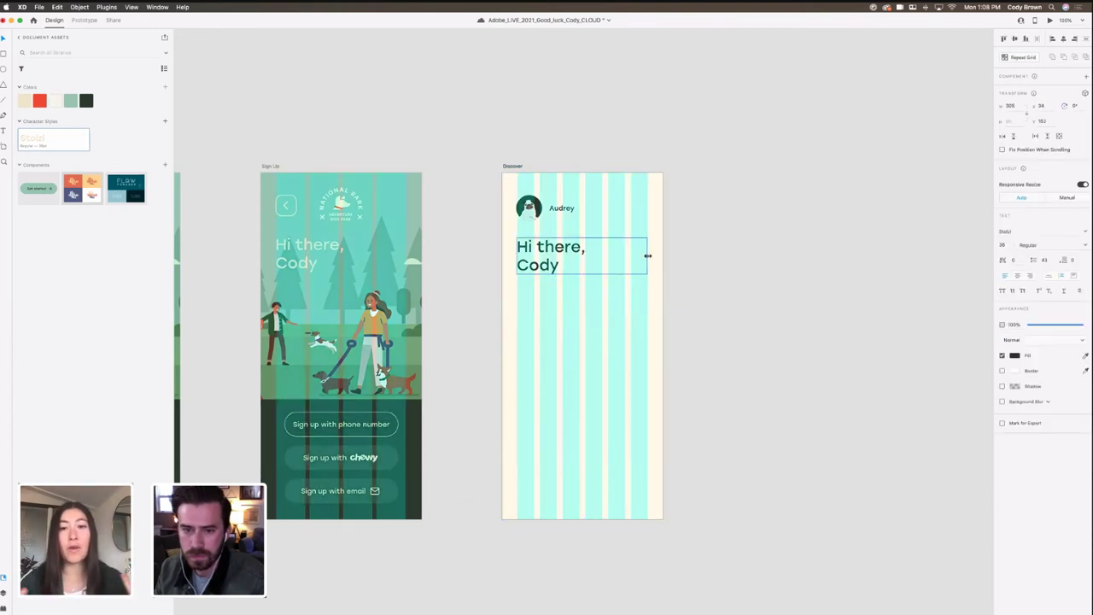
Step: Replace the greeting text on Discover with "Discover endless"
double_click(567, 260)
left_click(565, 260)
key("super+a")
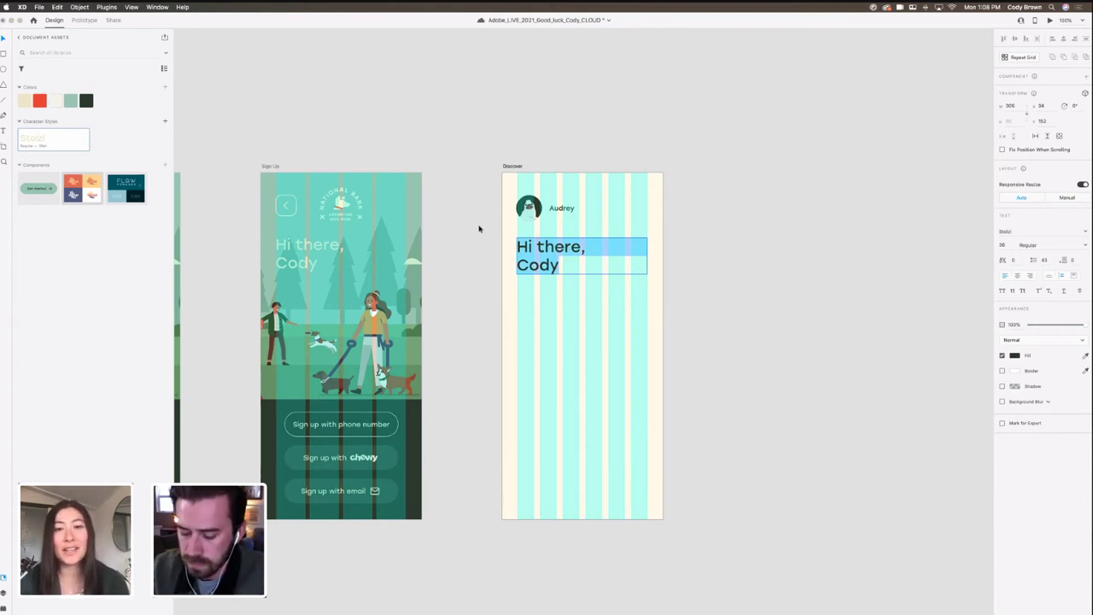
type("D")
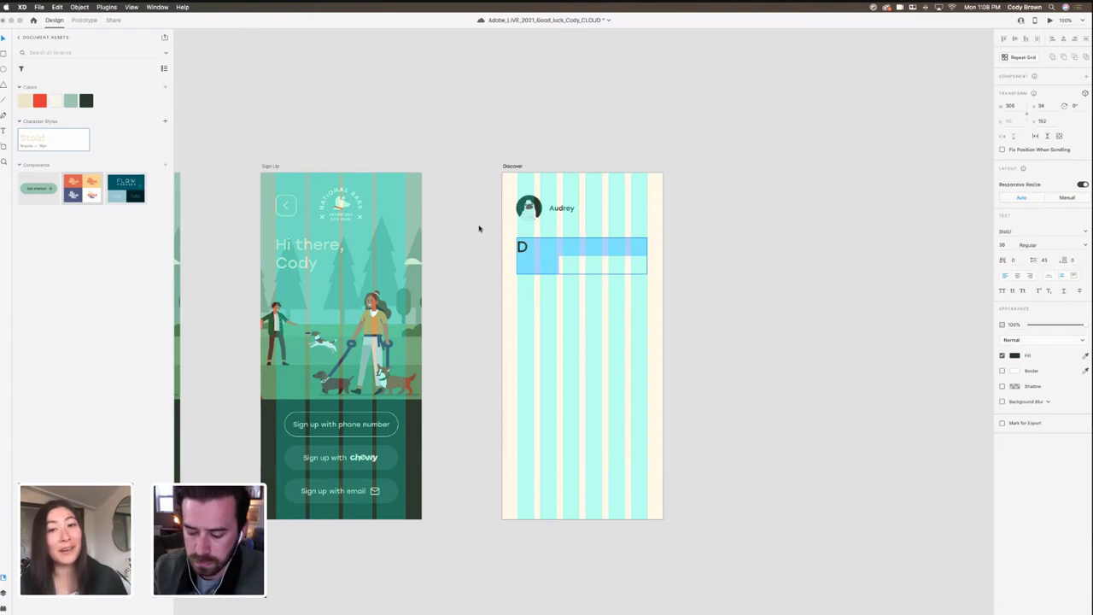
type("issv")
key("BackSpace")
key("BackSpace")
type("cover")
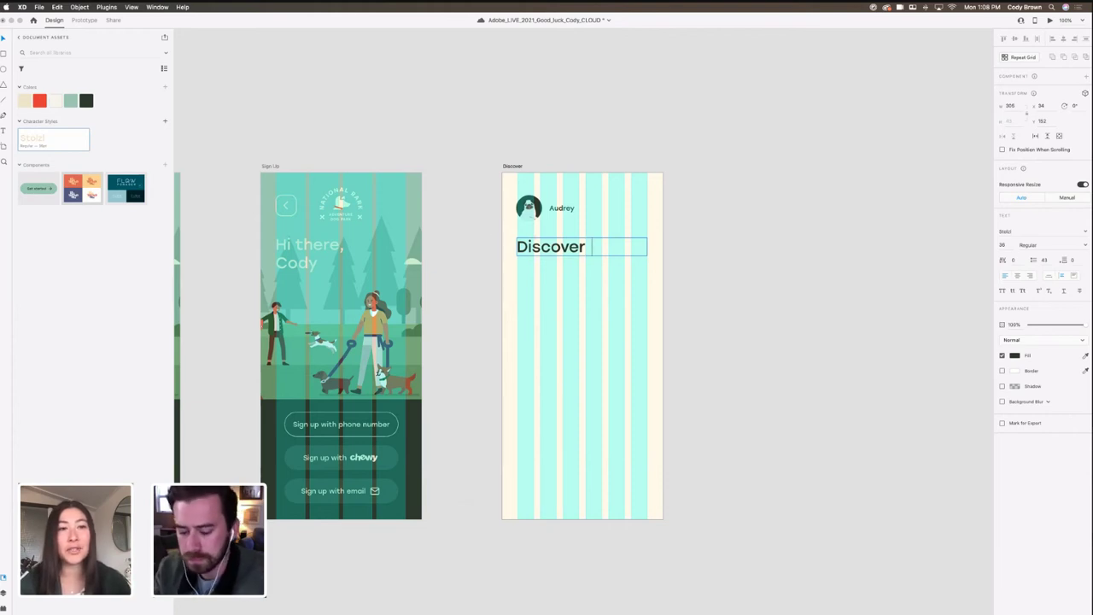
type(" endless")
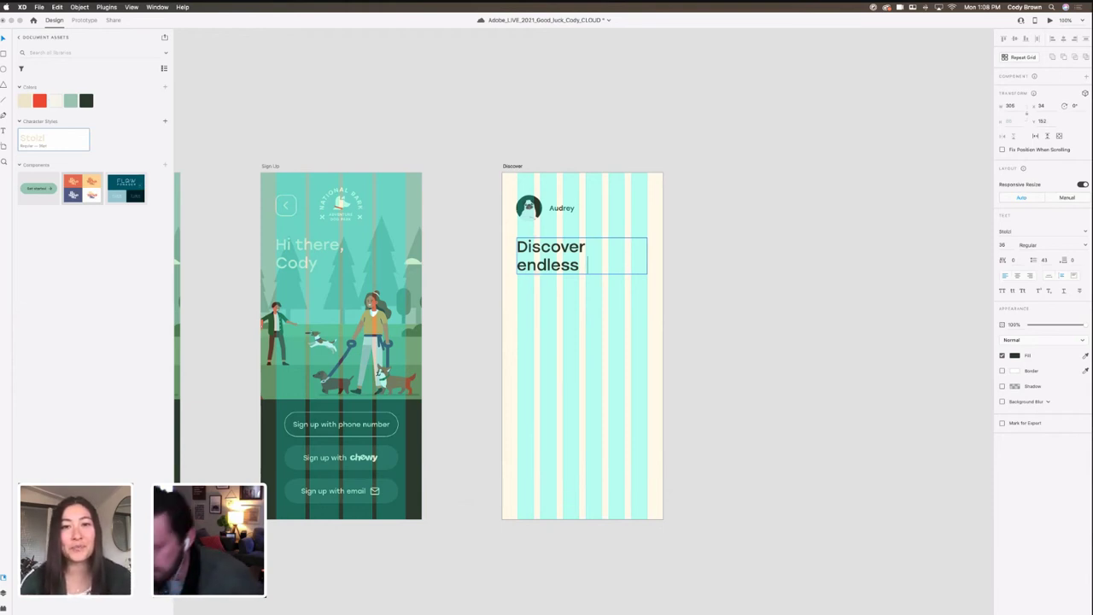
key("Escape")
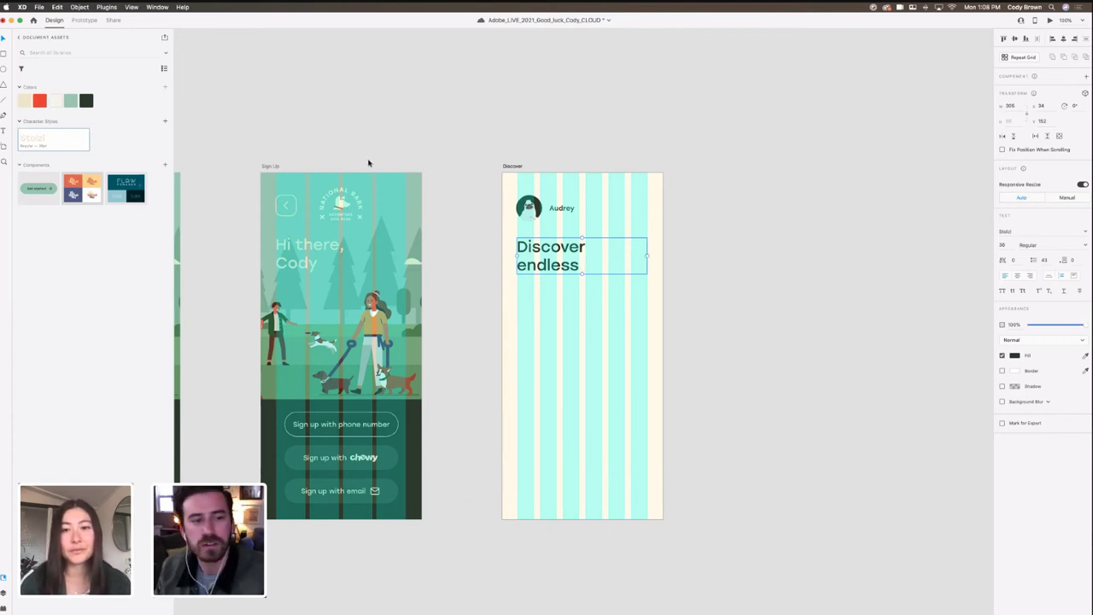
Step: Extend the Discover headline to read "Discover endless paw-sibilates"
double_click(561, 259)
key("Right")
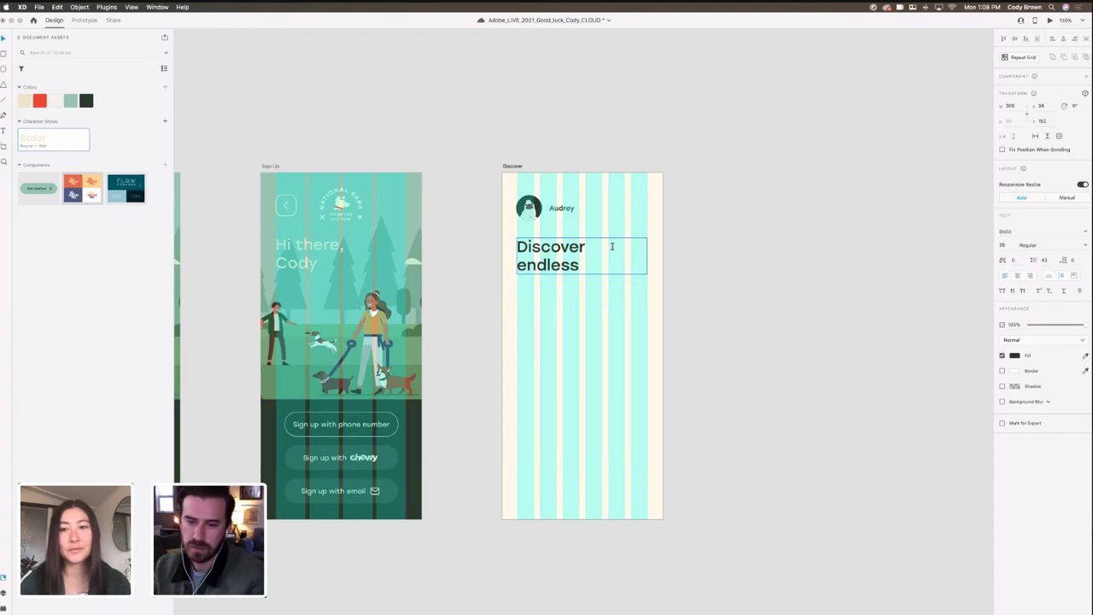
type("paw")
type("=s")
type("i")
key("BackSpace")
key("BackSpace")
key("BackSpace")
type("-")
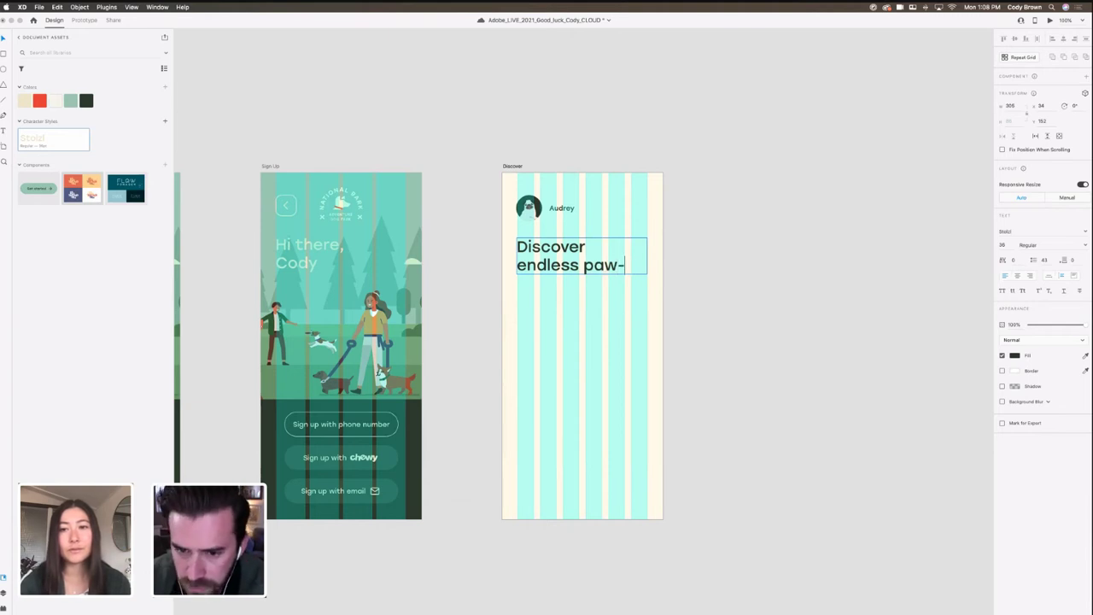
type("sibilates")
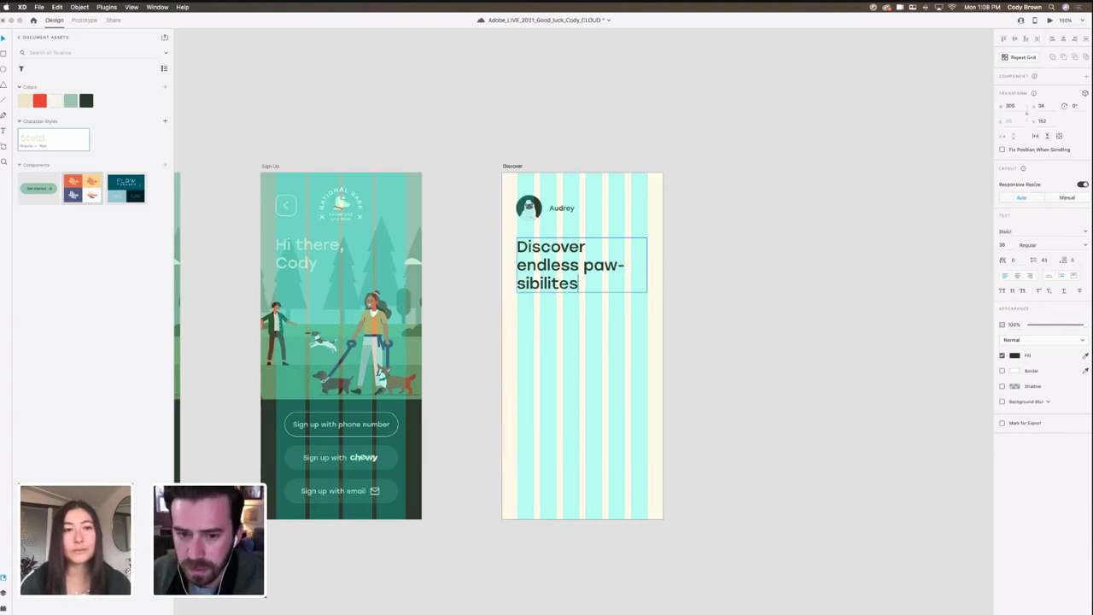
key("Escape")
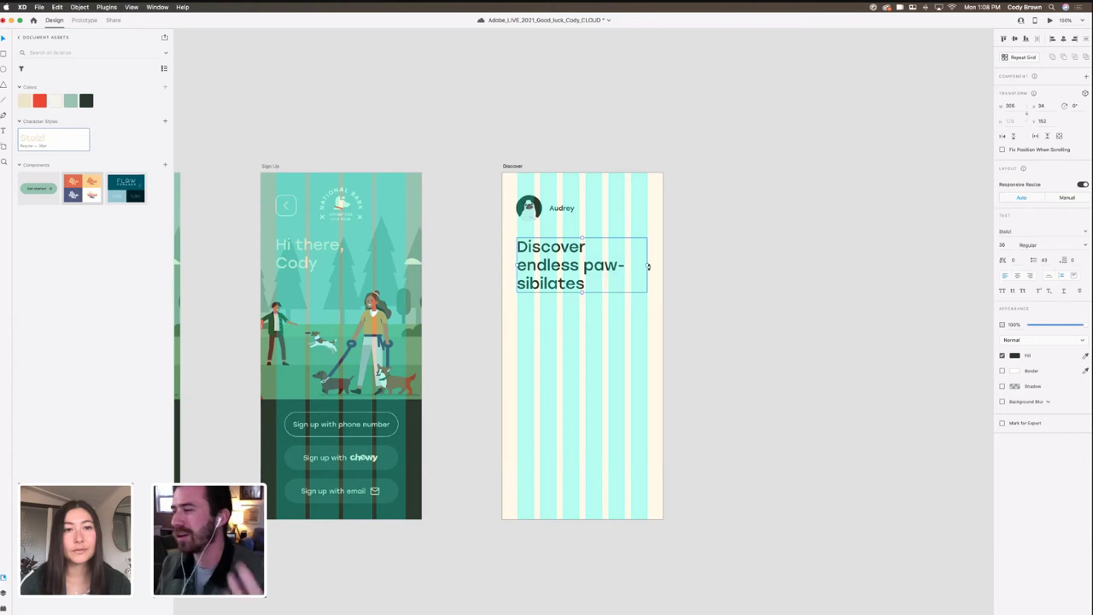
Step: Narrow the headline text box to about 236 and correct its last word to "sibilities"
left_click_drag(647, 268, 621, 267)
double_click(574, 300)
left_click_drag(587, 300, 530, 301)
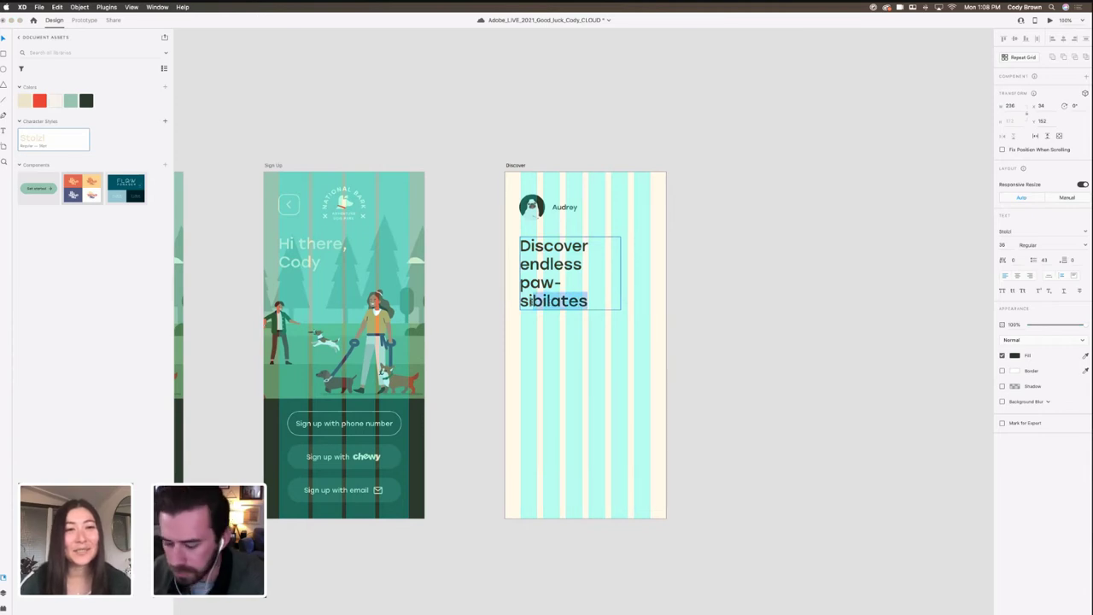
key("BackSpace")
type("bilities")
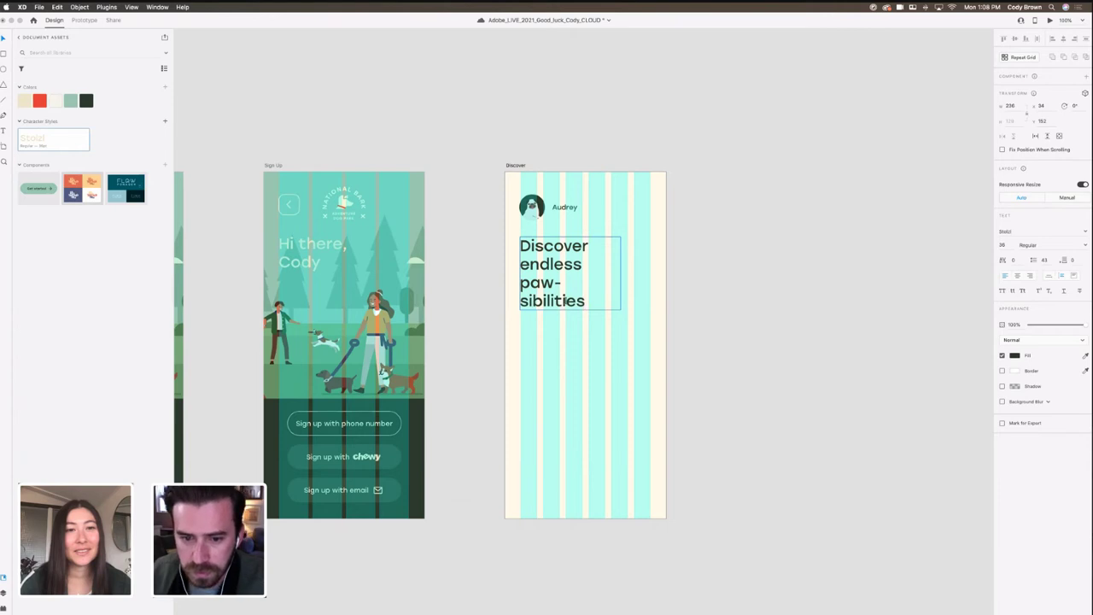
Step: Widen the headline text box to the outer grid column and shorten the wording to "Endless paw-sibilities"
left_click_drag(621, 275, 652, 274)
double_click(574, 264)
left_click_drag(595, 245, 514, 246)
key("BackSpace")
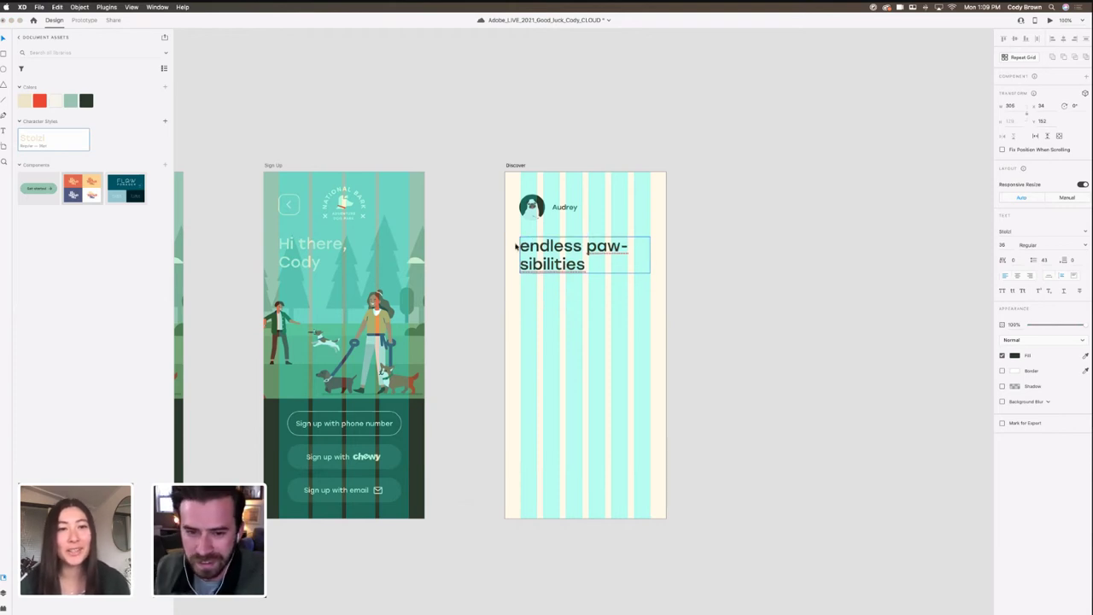
key("Delete")
type("E")
key("Escape")
Step: Break the headline before "paw-sibilities", fit its box to the grid at about 306 wide, and move it down the artboard
left_click_drag(651, 254, 701, 244)
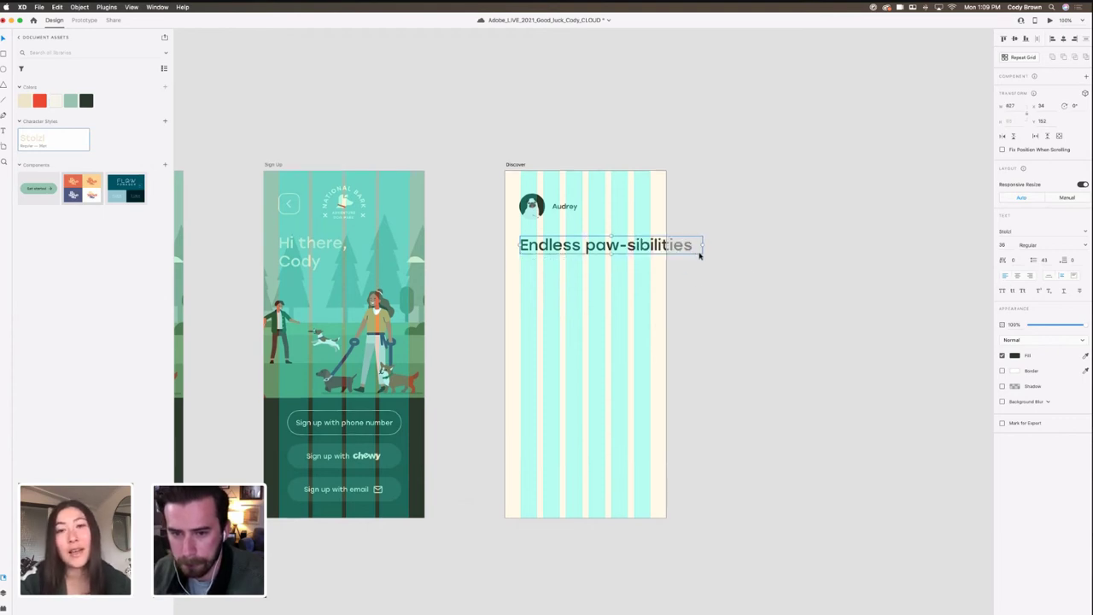
double_click(587, 247)
left_click(585, 247)
key("BackSpace")
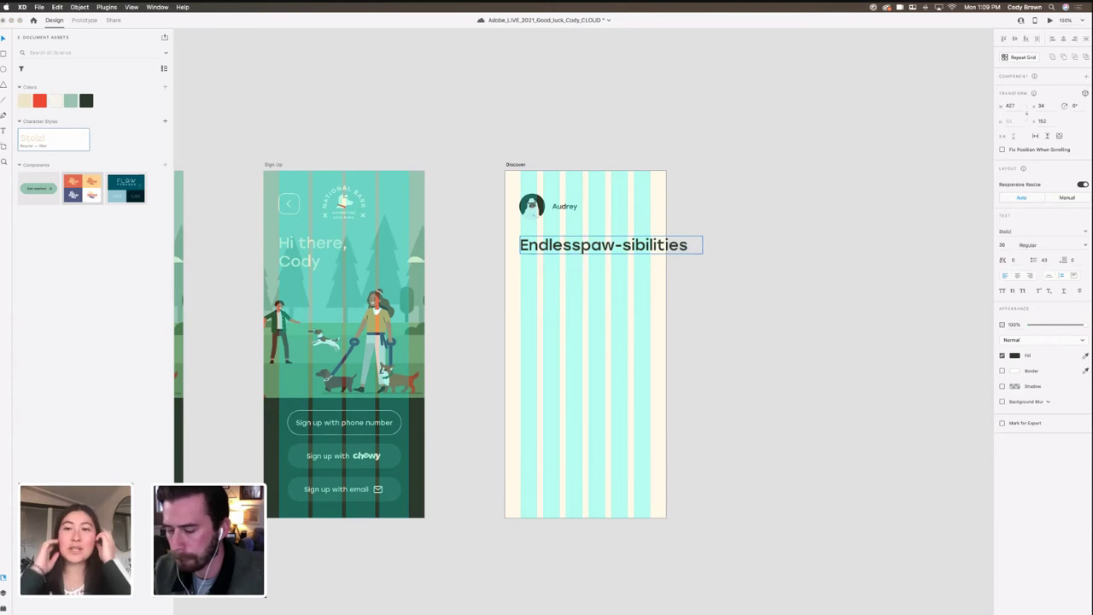
key("Return")
key("Escape")
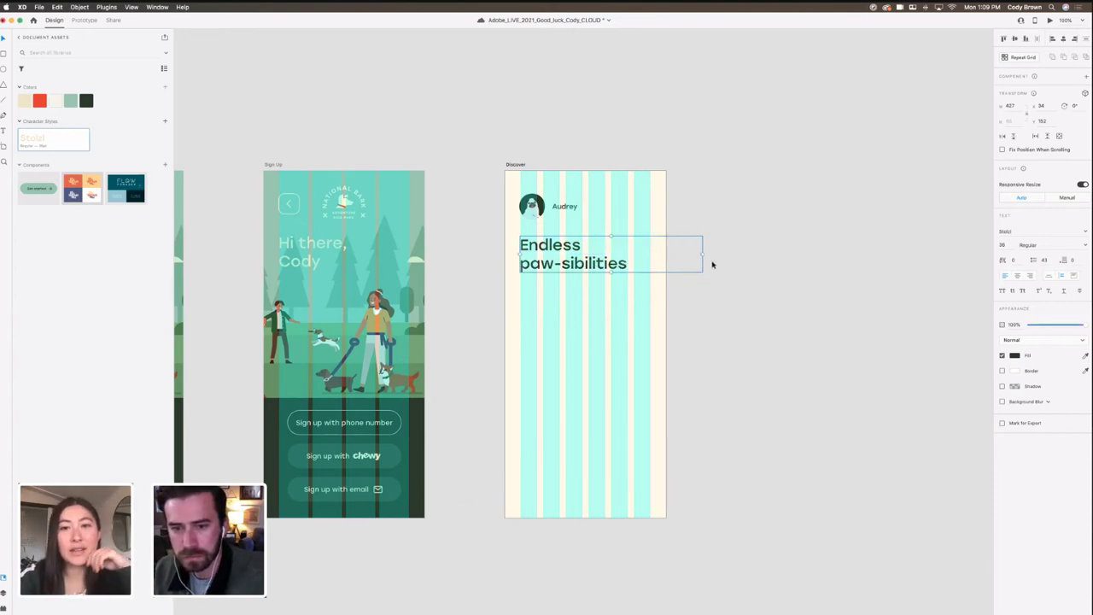
left_click_drag(702, 253, 651, 253)
left_click_drag(565, 270, 642, 226)
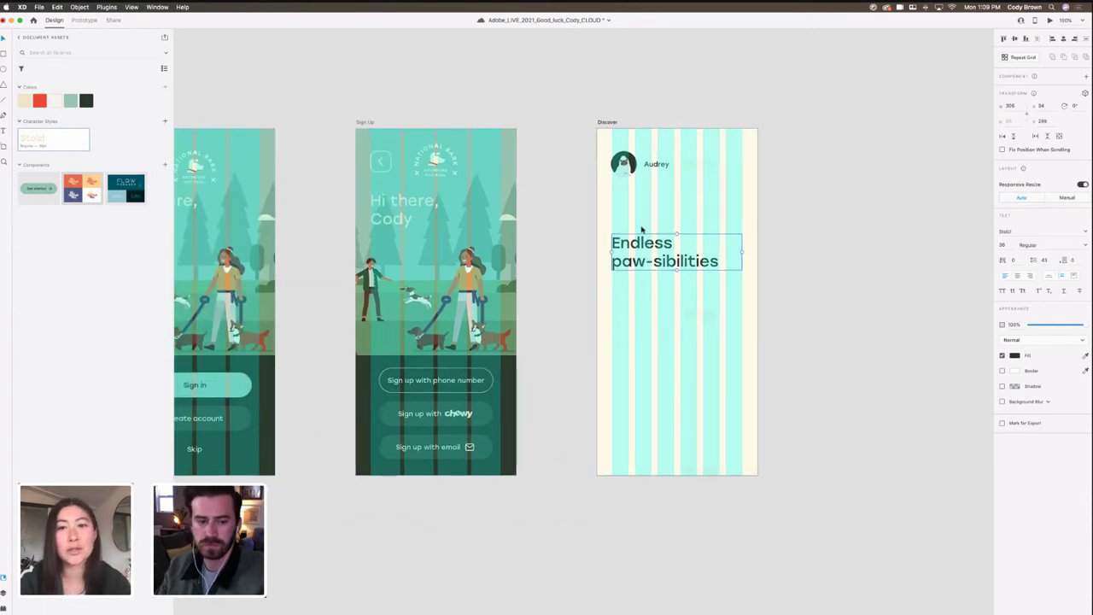
Step: Copy the tagline text from the Splash artboard and paste it onto the Discover artboard
scroll(567, 284, "left", 10)
scroll(567, 283, "down", 2)
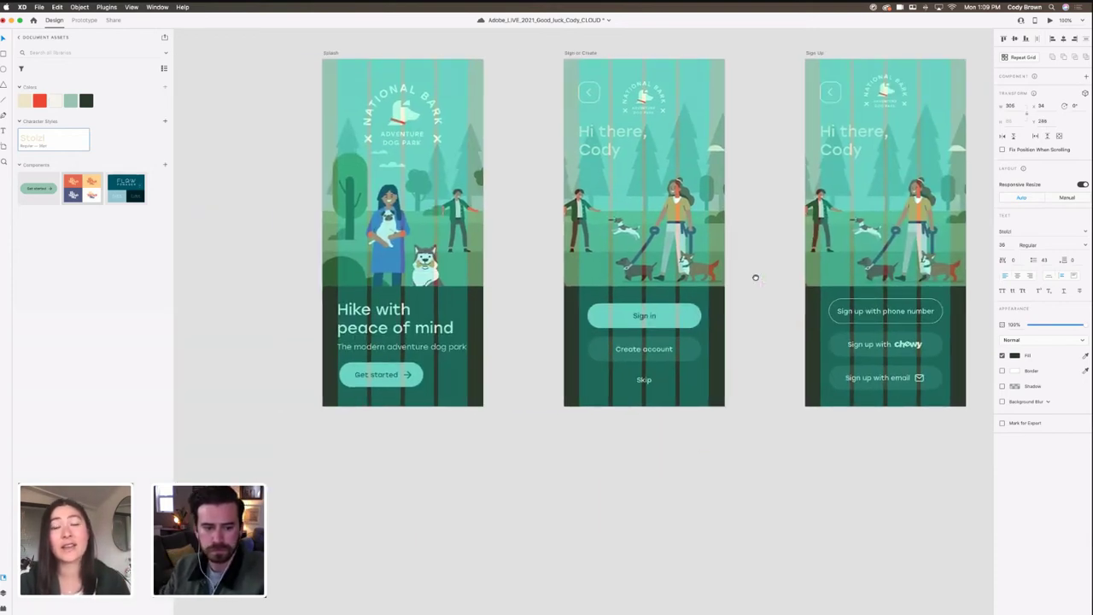
double_click(459, 348)
left_click_drag(474, 322, 471, 322)
scroll(555, 278, "right", 10)
scroll(555, 277, "up", 3)
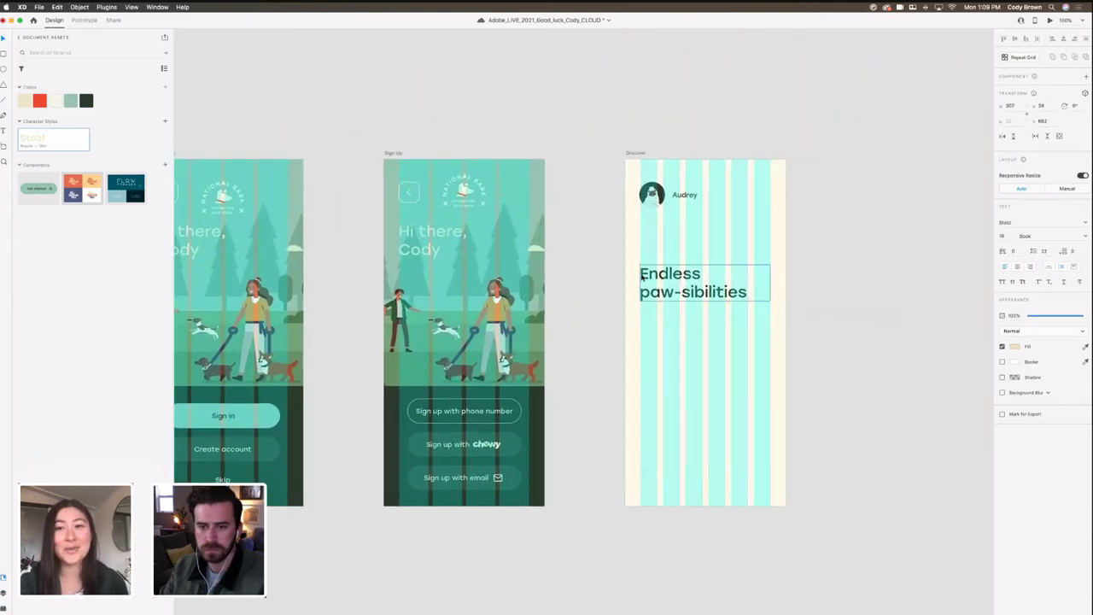
left_click(642, 276)
left_click(658, 233)
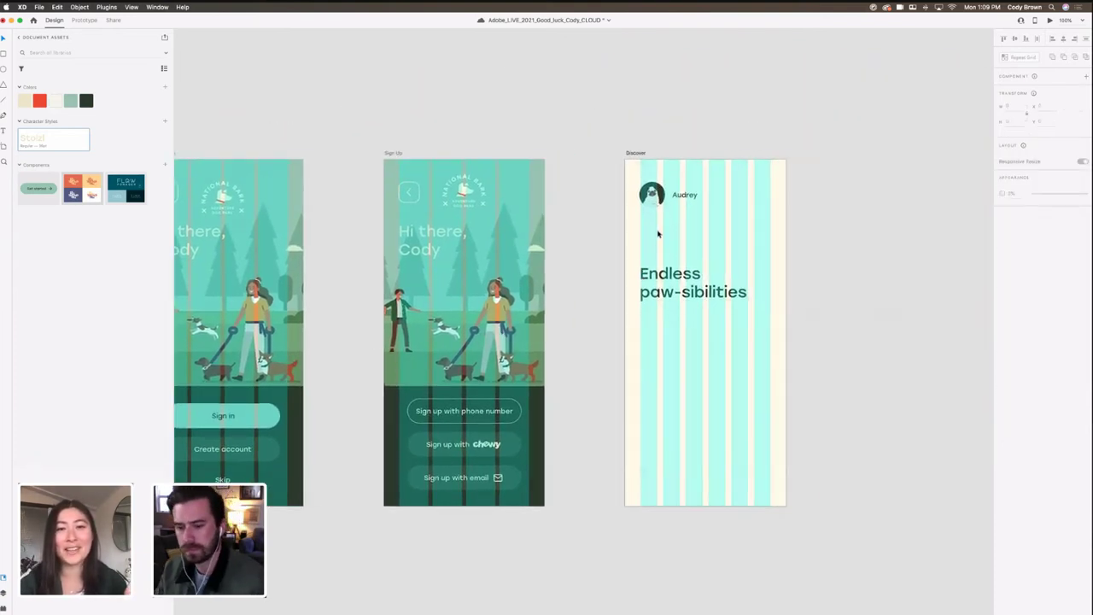
scroll(658, 234, "right", 3)
scroll(657, 233, "up", 1)
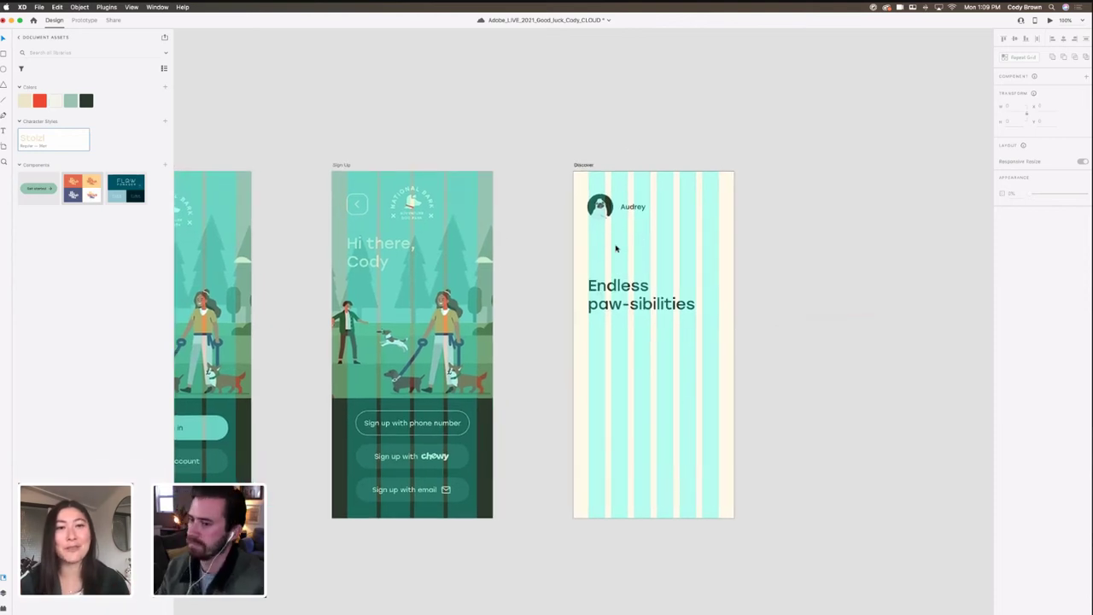
left_click_drag(617, 246, 606, 251)
key("super+v")
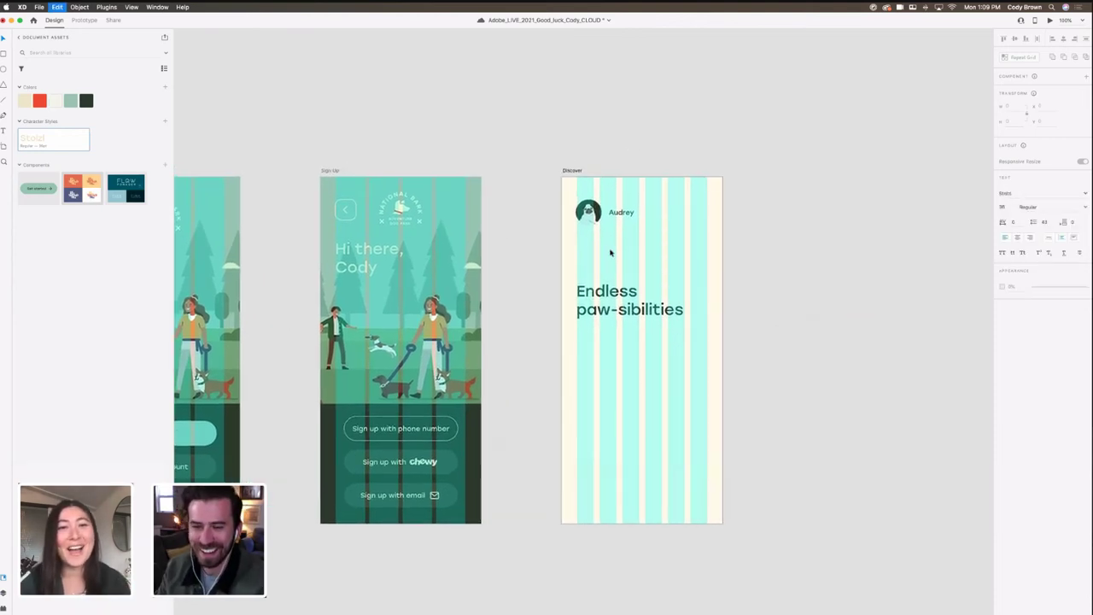
Step: Fill the pasted tagline with the dark green swatch and move it just above the "Endless paw-sibilities" headline
left_click(1014, 355)
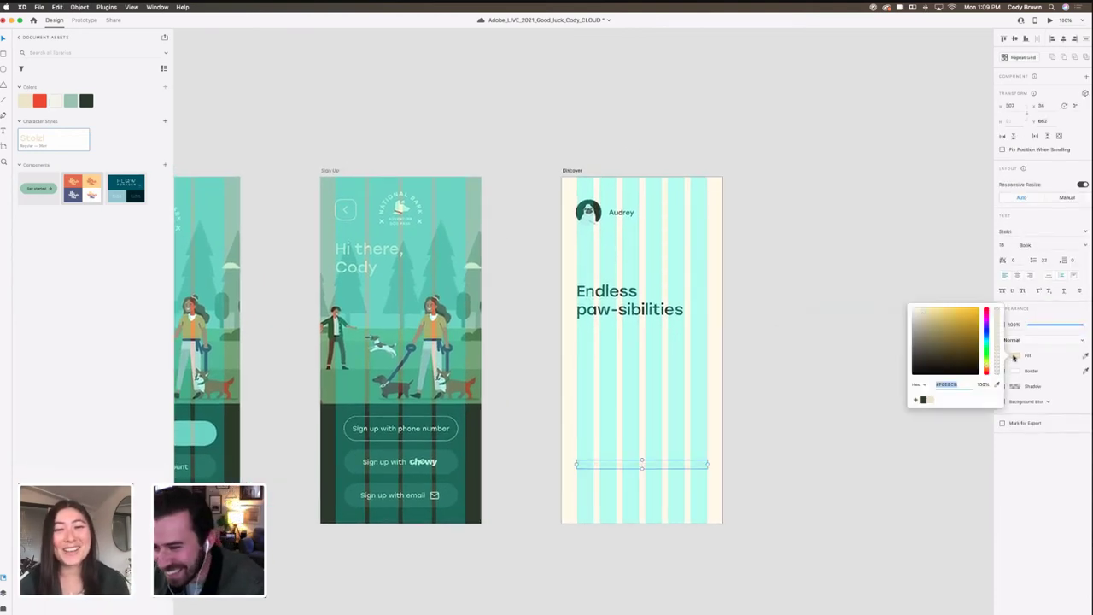
left_click(922, 400)
left_click_drag(630, 464, 614, 270)
Step: Replace the pasted tagline's wording with "DISCOVER"
double_click(615, 270)
key("super+a")
type("DISCOVE")
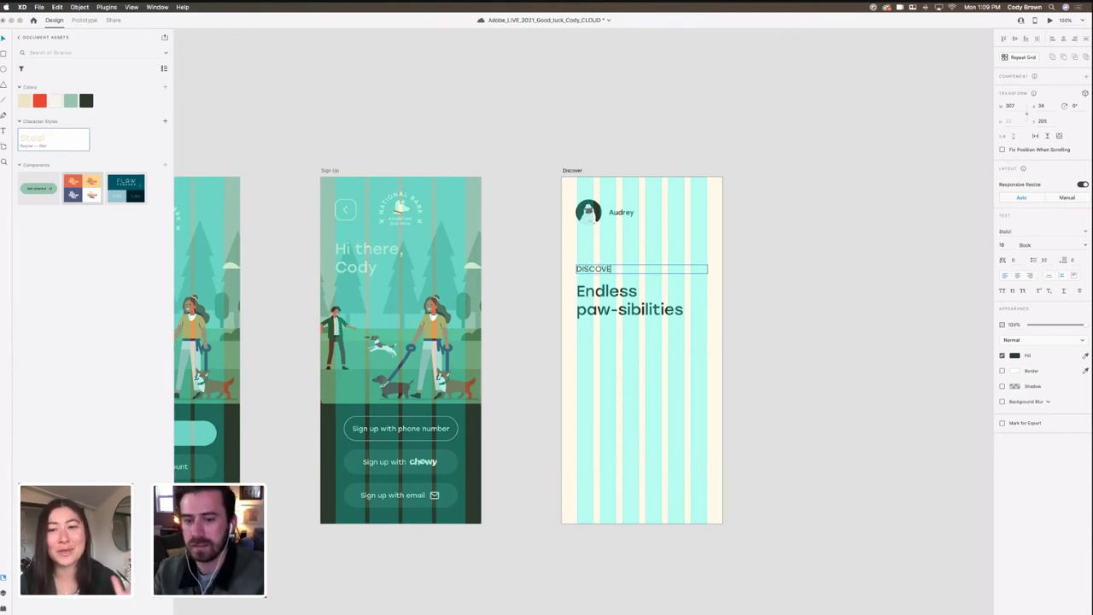
key("Escape")
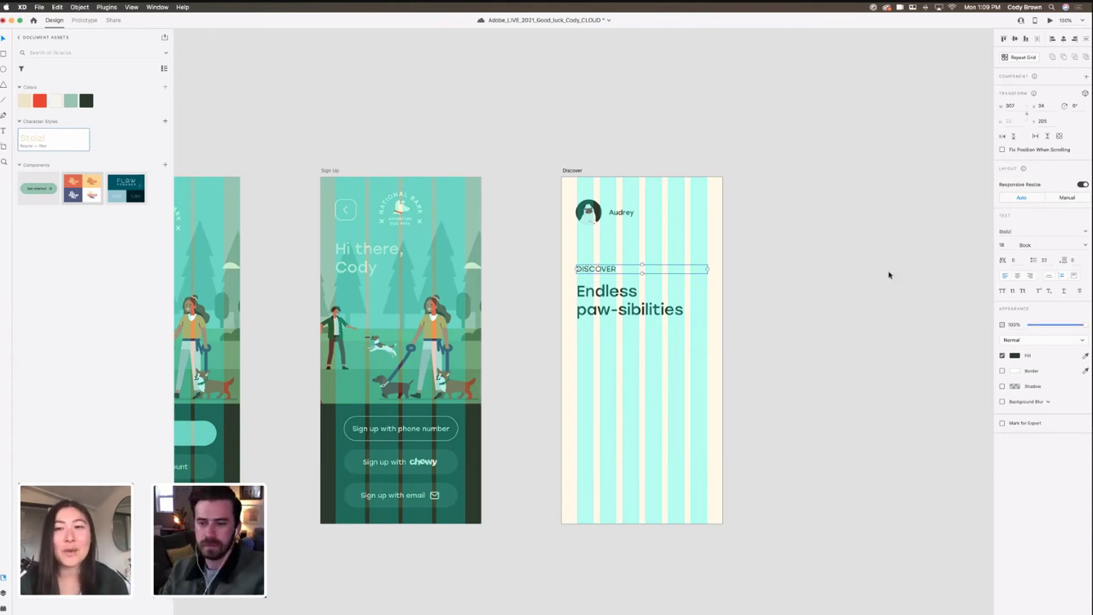
Step: Set the DISCOVER label to Medium weight, shift it slightly down towards the headline, and narrow its box to about 148
left_click(1085, 243)
left_click(1036, 287)
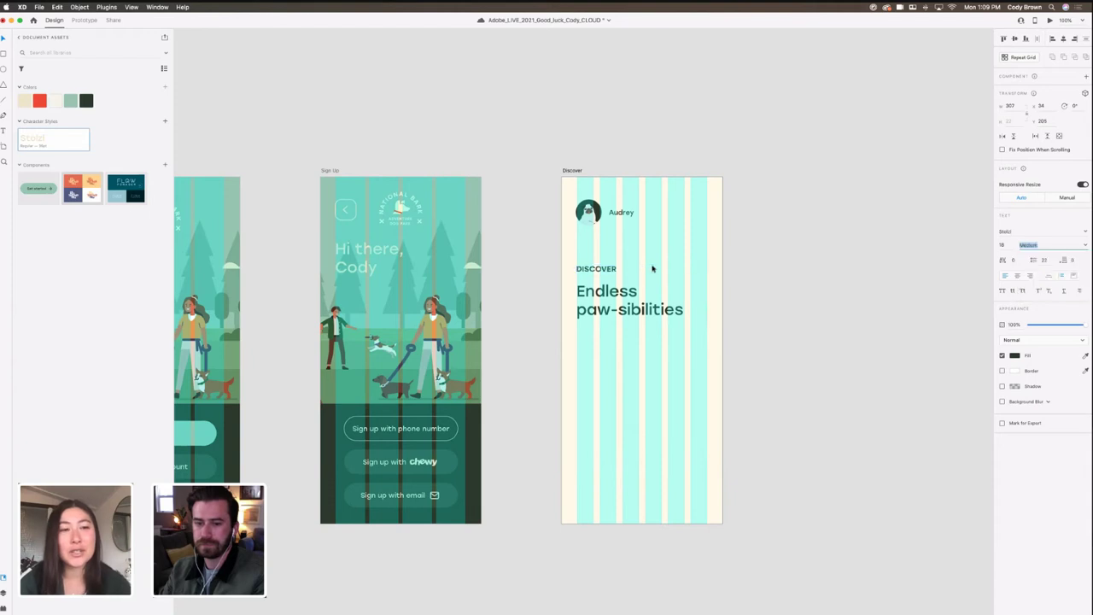
left_click_drag(609, 275, 610, 278)
left_click_drag(709, 271, 636, 272)
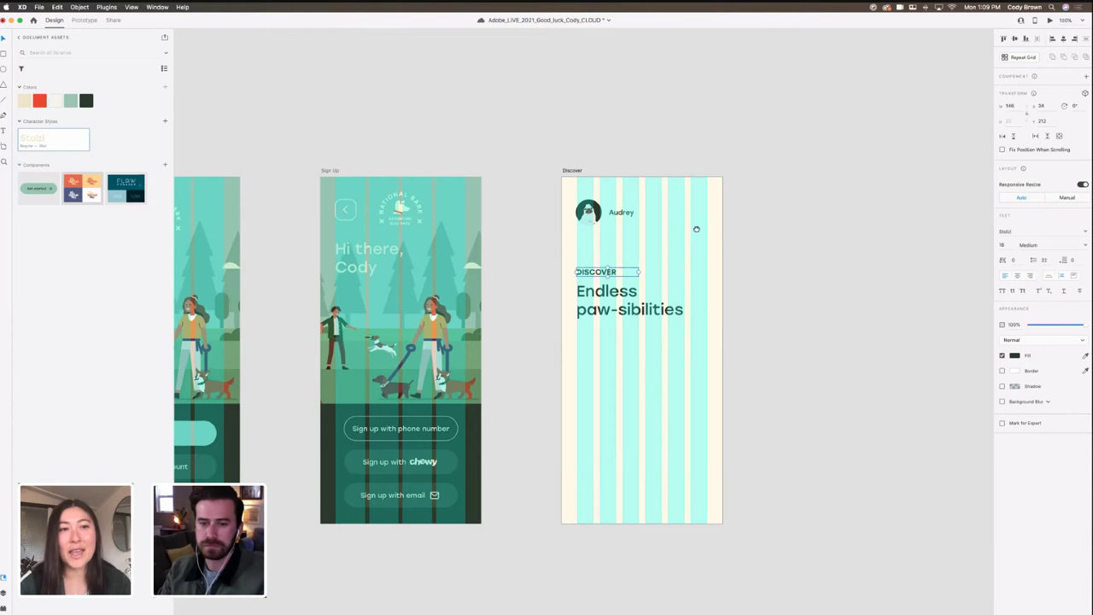
Step: Move the DISCOVER label and the headline up together so they sit closer beneath the avatar header
scroll(694, 228, "right", 2)
left_click(615, 306, "shift")
left_click_drag(616, 305, 617, 279)
left_click(659, 325)
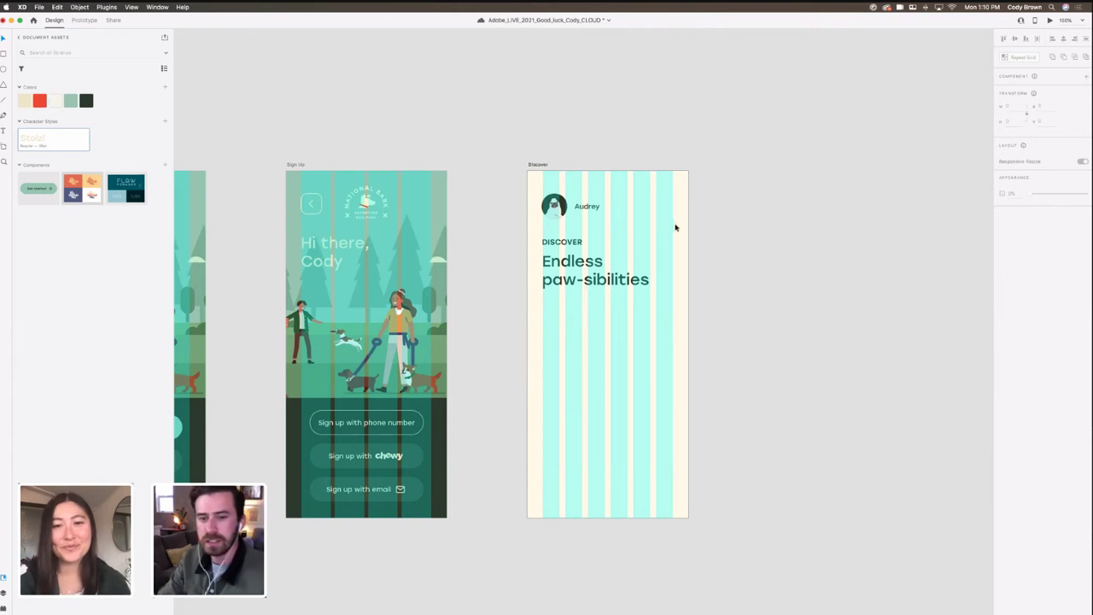
Step: Tighten the gap between the DISCOVER label and the headline, and nudge both slightly up the artboard
left_click(635, 289)
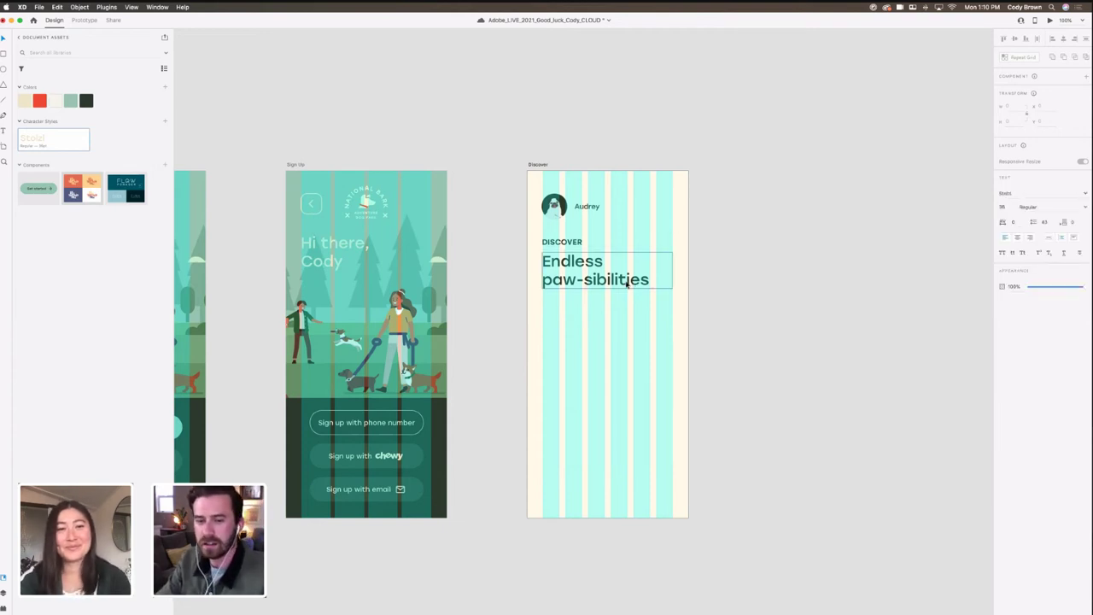
left_click(568, 247)
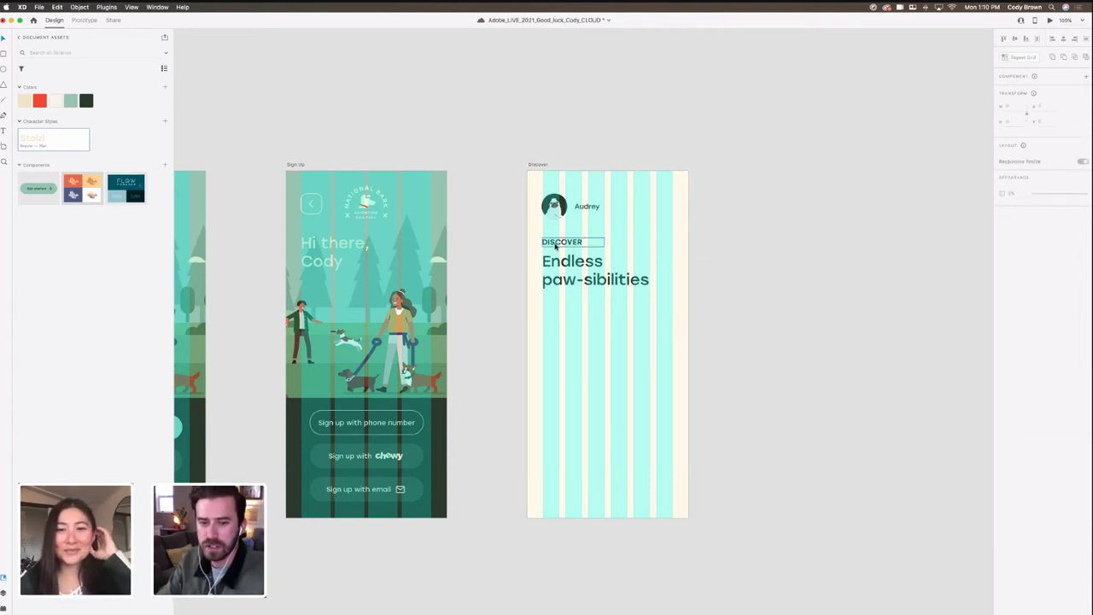
left_click(597, 273)
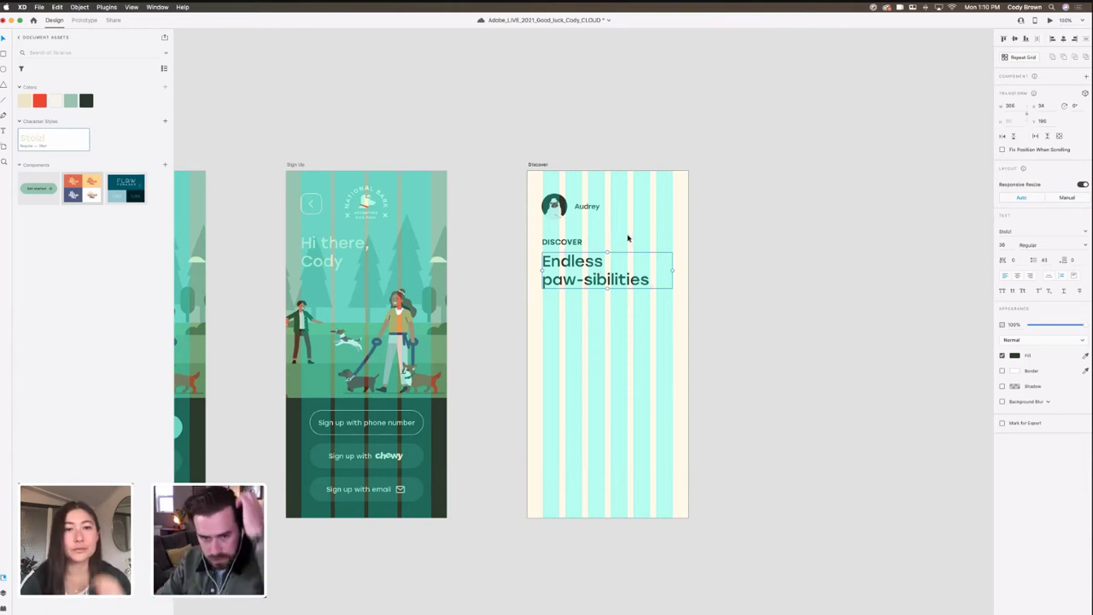
left_click(577, 243)
left_click(574, 260)
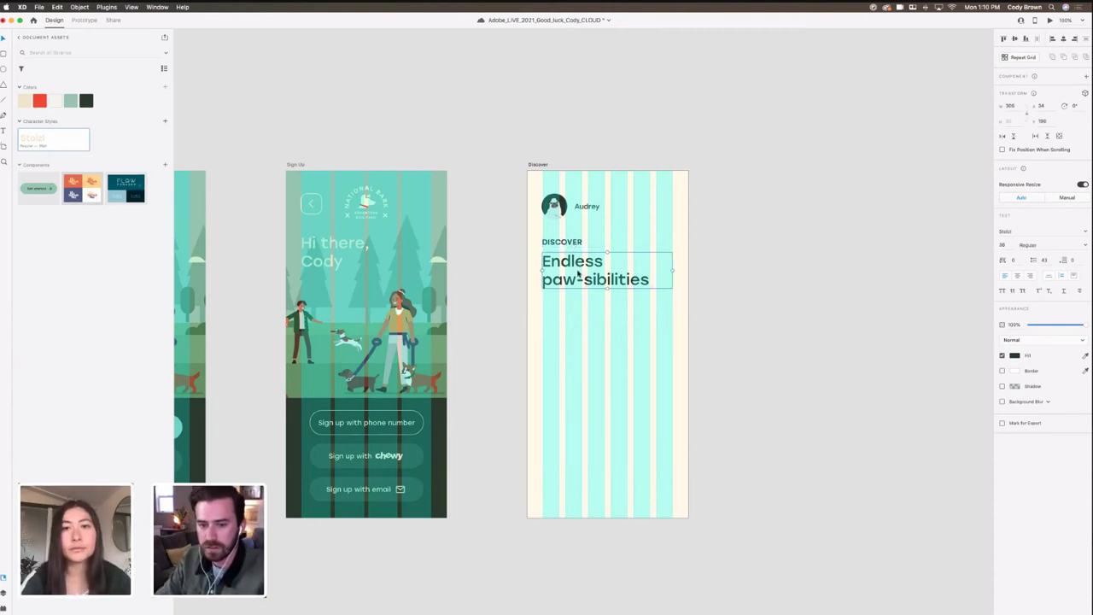
left_click(572, 245)
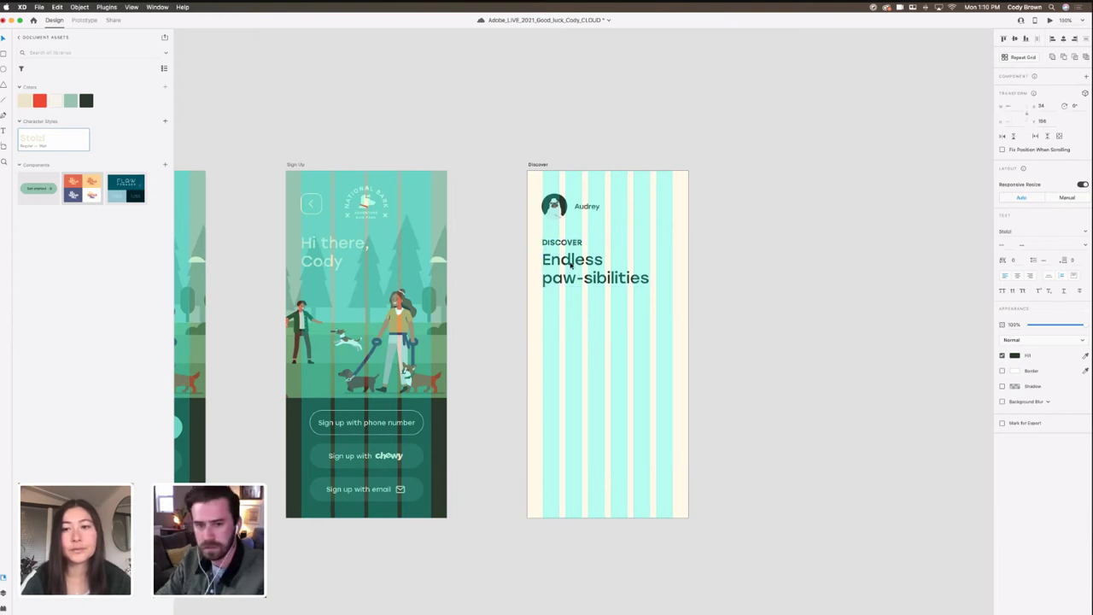
left_click(685, 295)
scroll(649, 286, "right", 3)
left_click(618, 277)
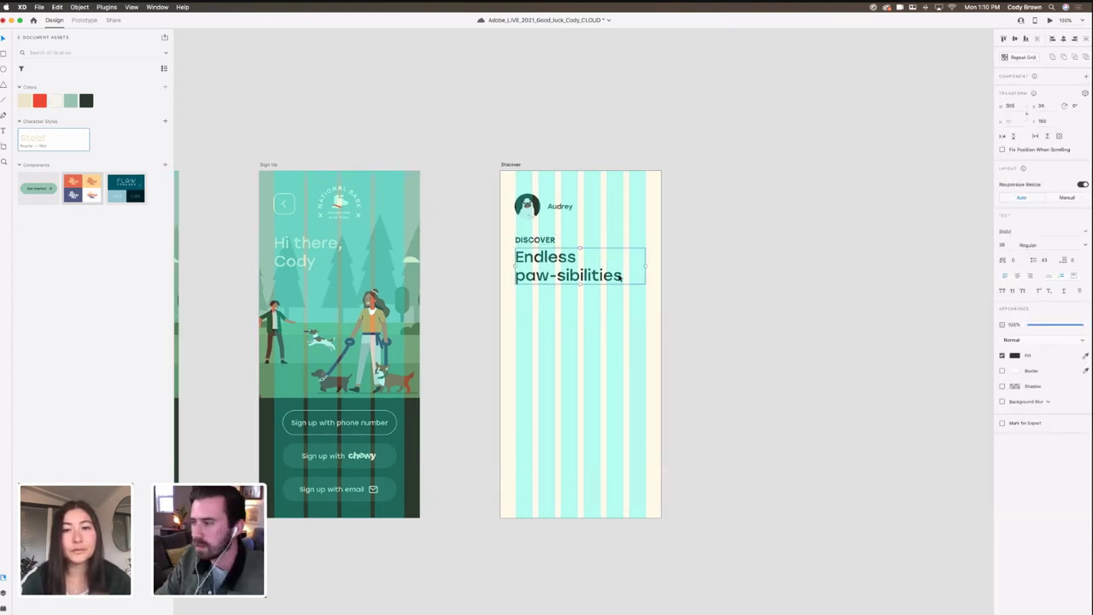
left_click(683, 323)
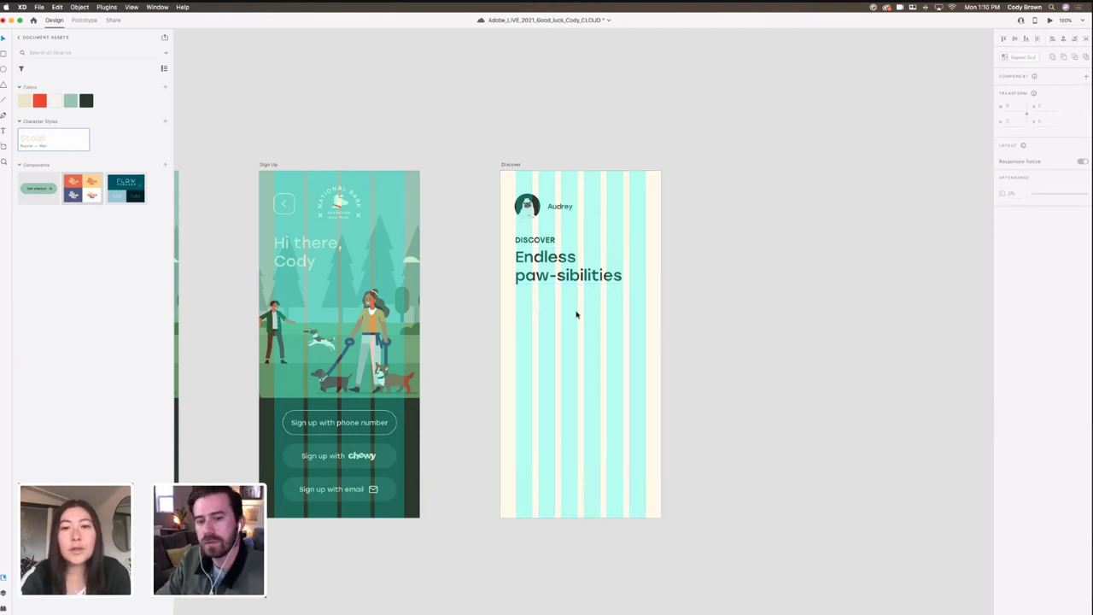
Step: Turn off the artboards' layout grid and save the document
left_click(515, 166)
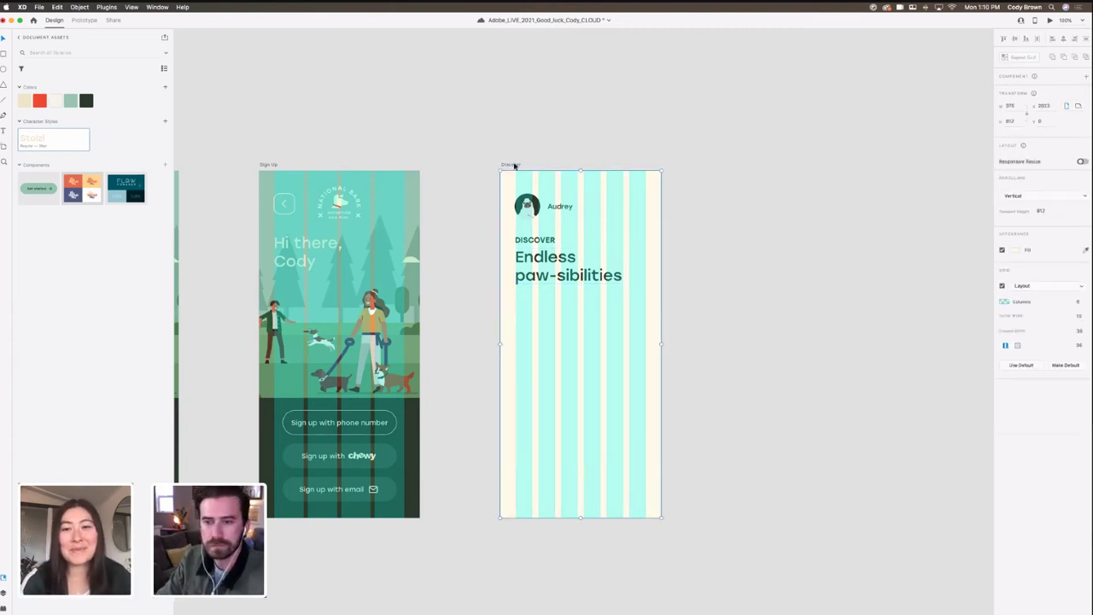
left_click(1003, 286)
left_click(710, 271)
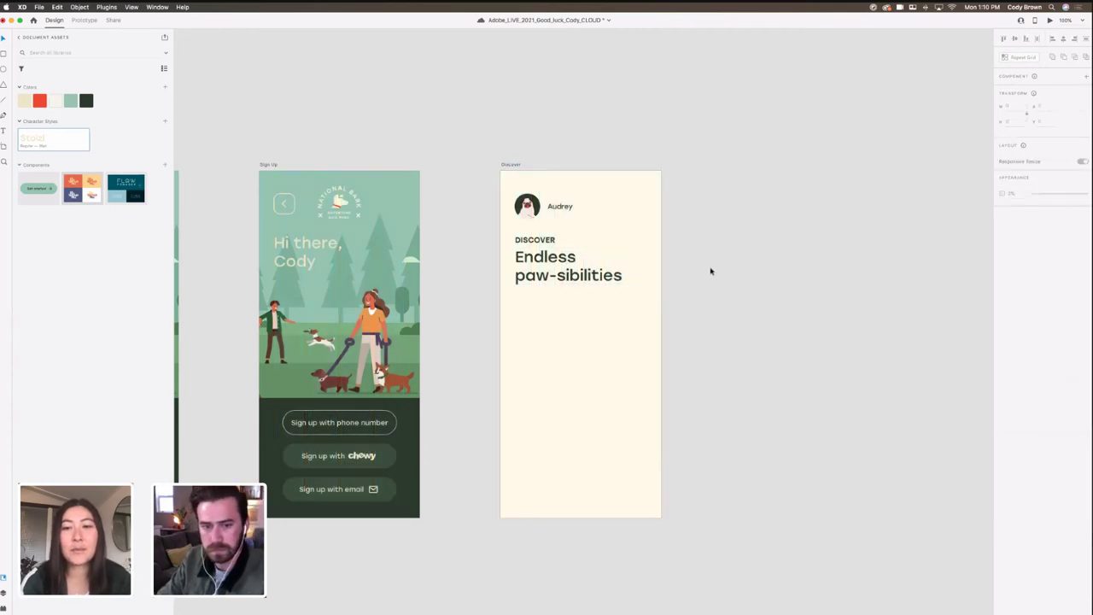
scroll(722, 263, "left", 1)
scroll(722, 263, "down", 1)
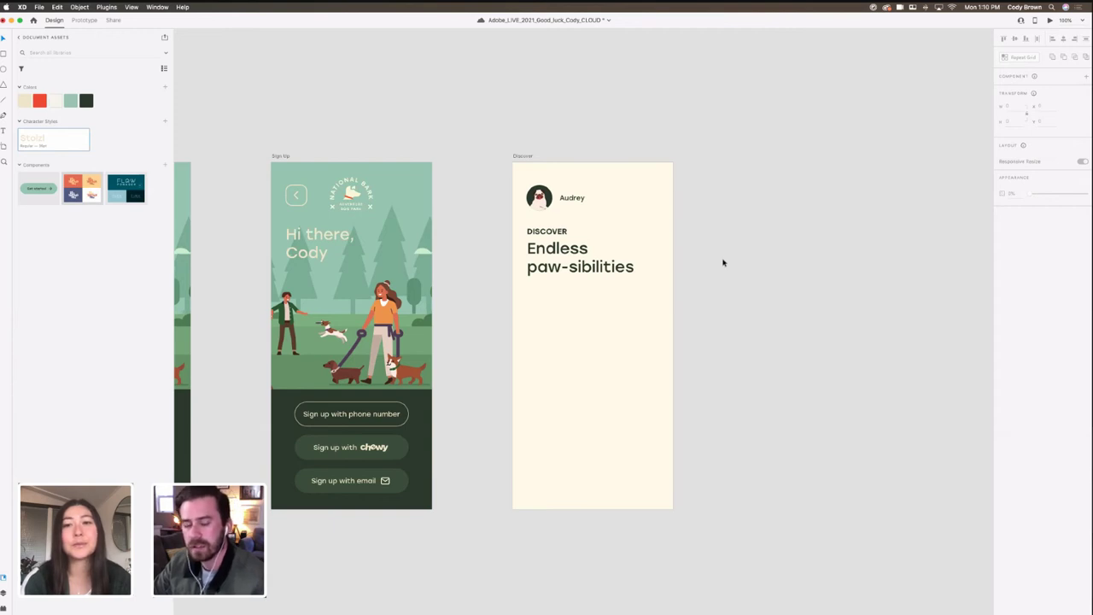
key("super+s")
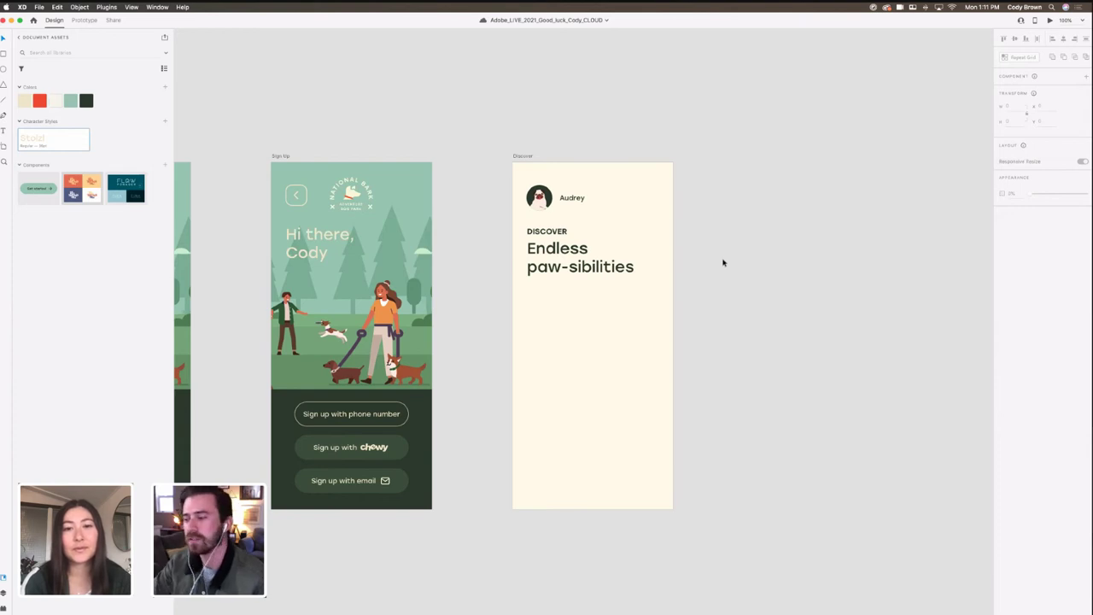
Step: Nudge the DISCOVER label slightly right so its first letter lines up optically with the headline's left edge
left_click_drag(564, 233, 565, 234)
key("super+=")
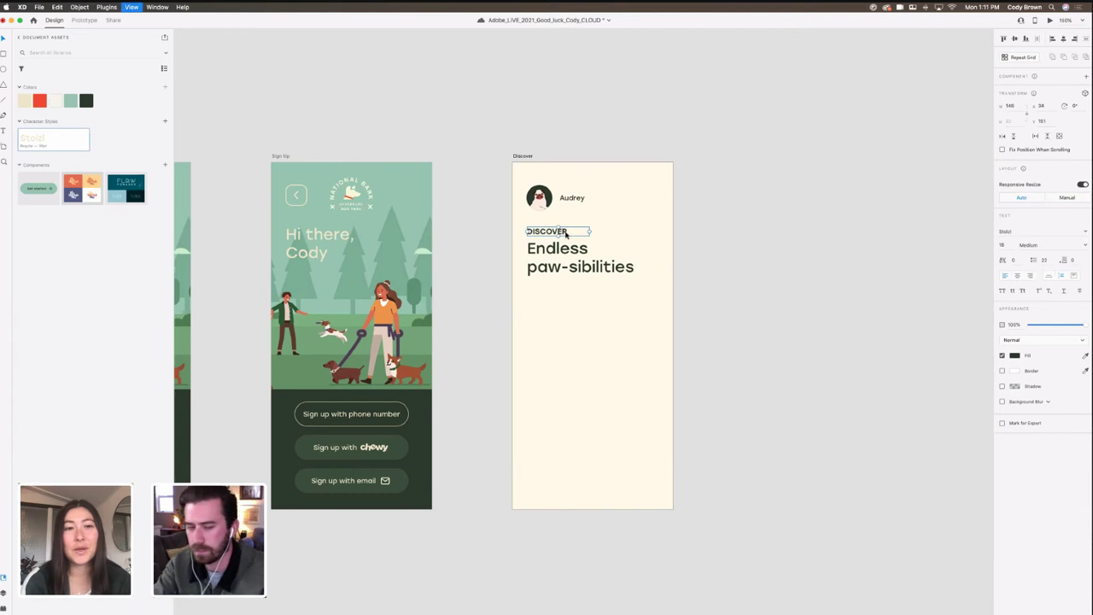
key("super+equal")
scroll(568, 242, "left", 1)
left_click(568, 242)
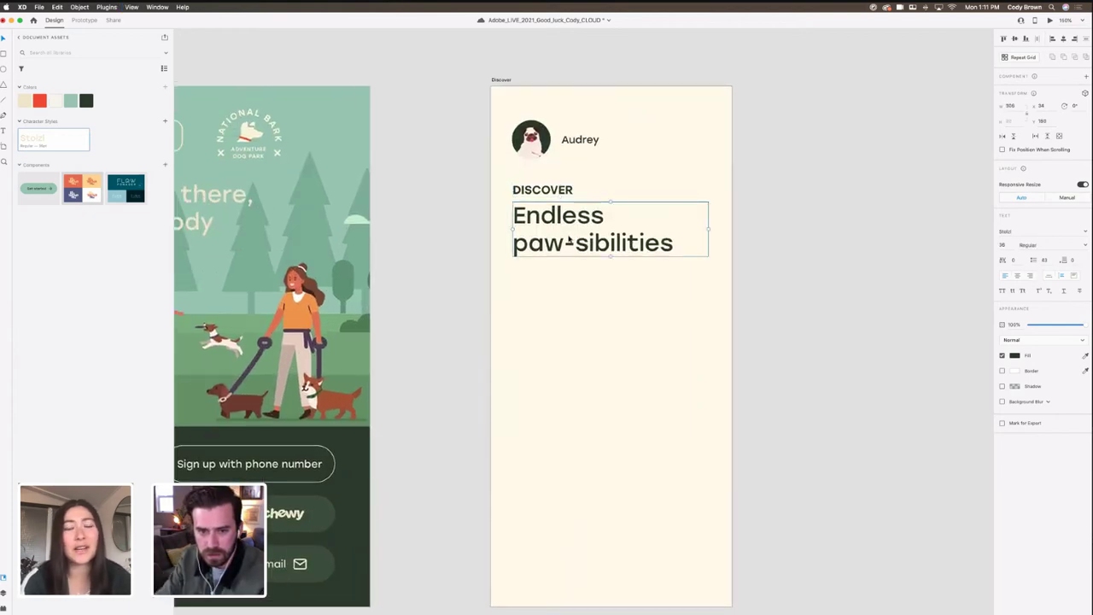
left_click(552, 196)
left_click_drag(549, 194, 551, 195)
left_click(549, 215, "shift")
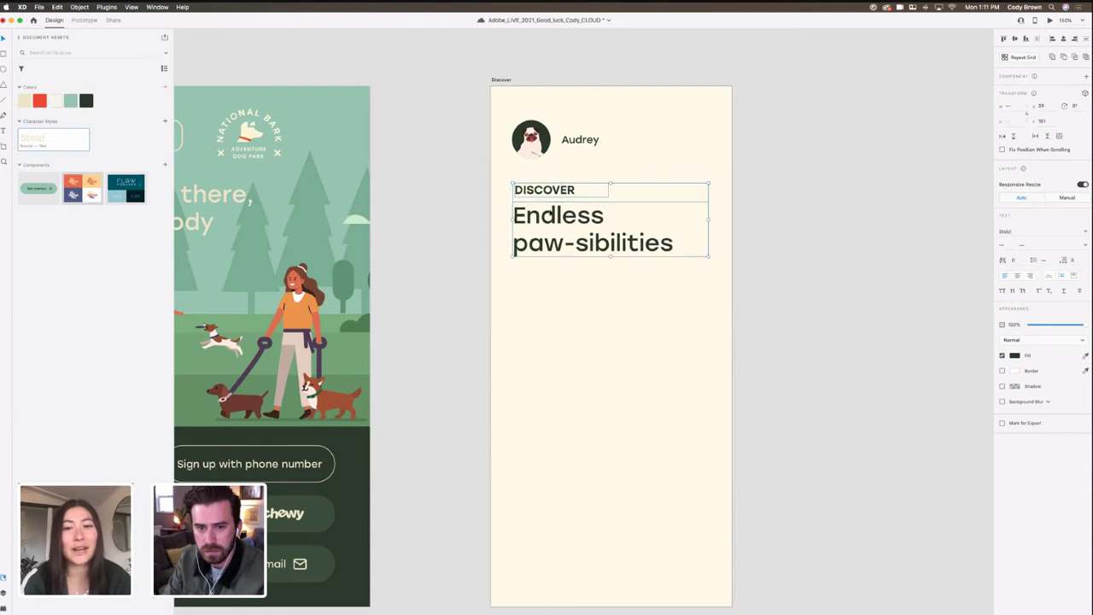
left_click(564, 173)
left_click_drag(556, 193, 557, 193)
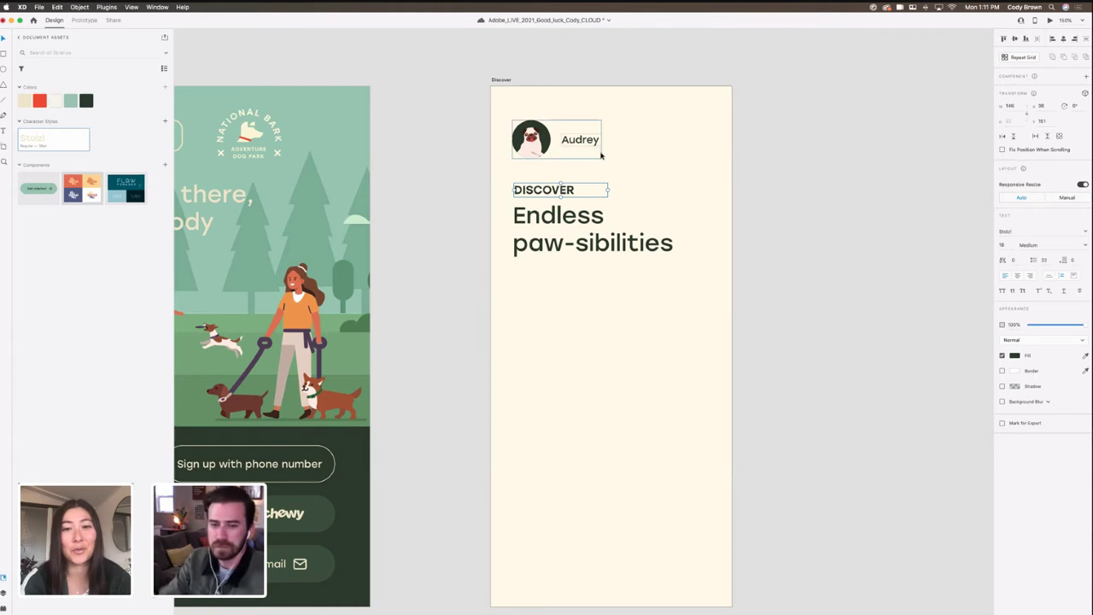
Step: Group the DISCOVER label with the "Endless paw-sibilities" text and name the group "headline"
left_click(579, 201)
left_click(564, 192, "shift")
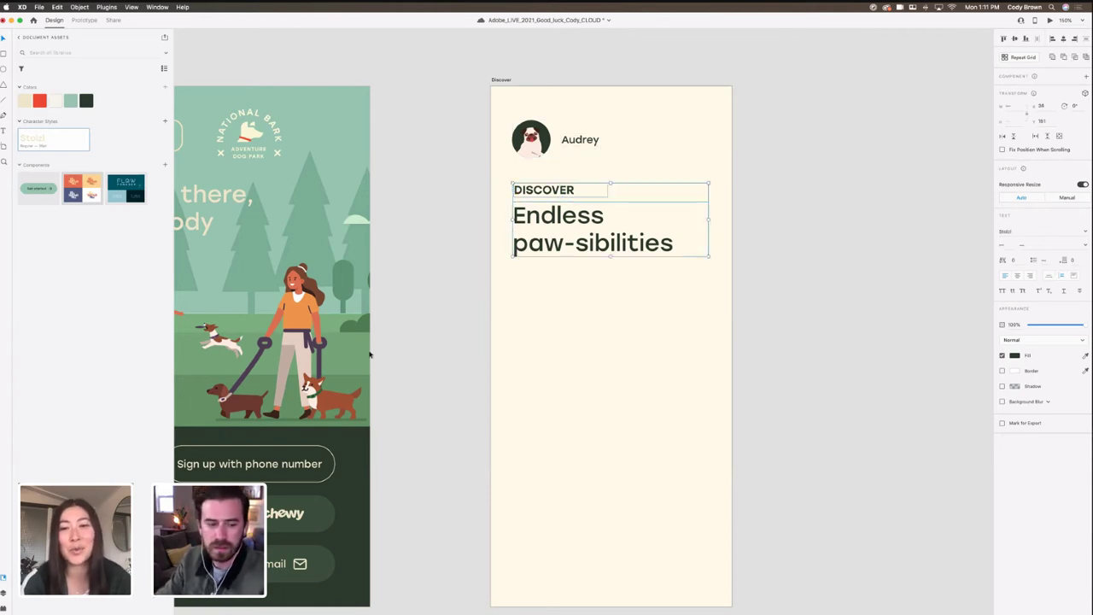
key("super+y")
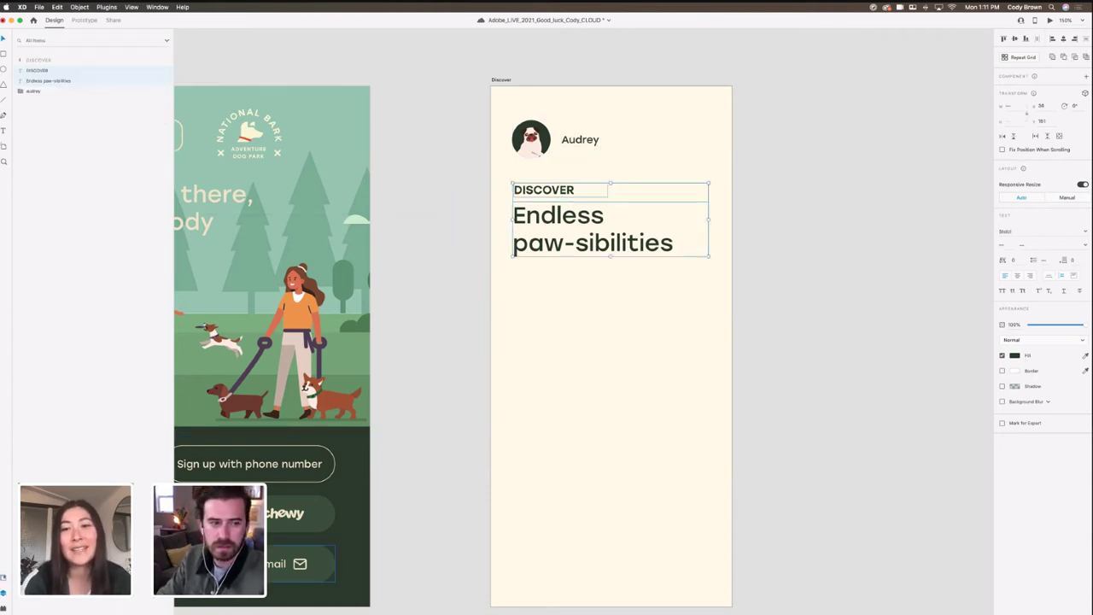
right_click(563, 243)
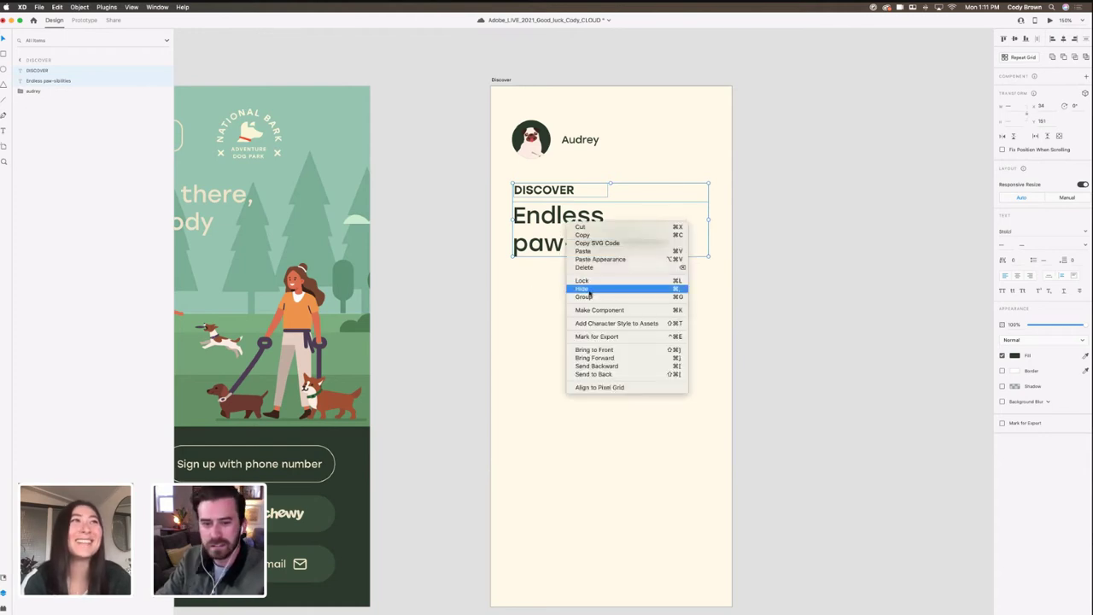
left_click(591, 297)
double_click(43, 71)
type("H")
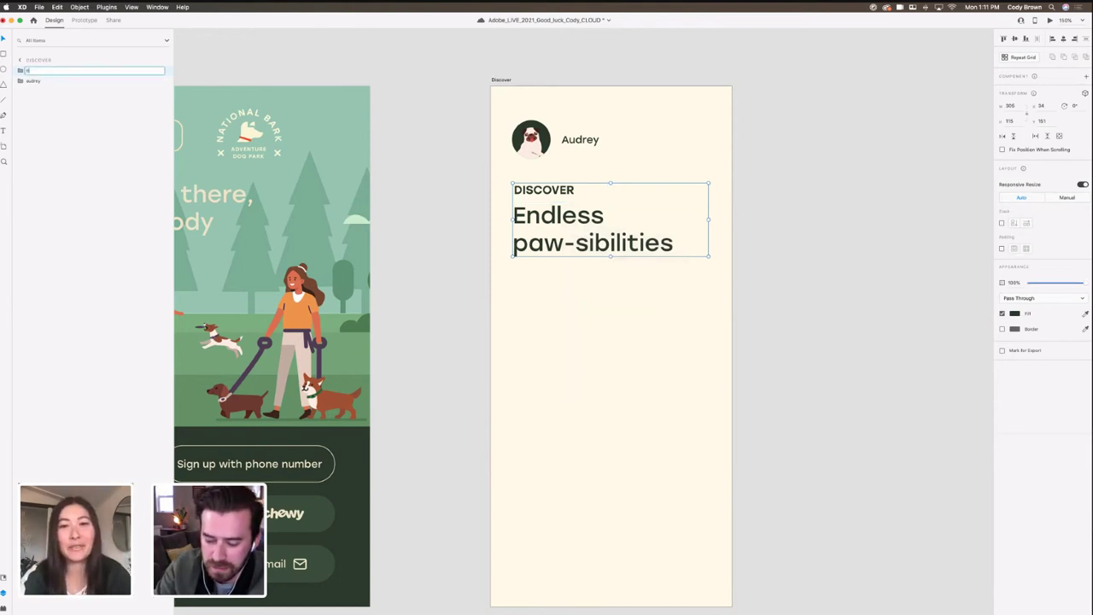
type("eadline")
key("Return")
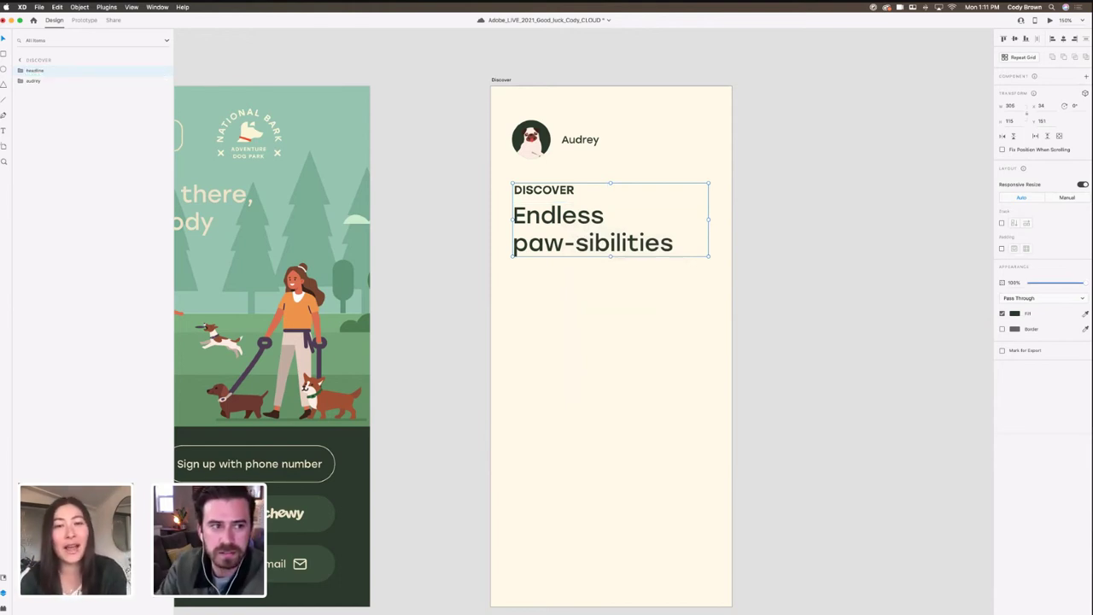
Step: Move the headline group below the avatar group in the Discover artboard's layer order and clear the selection
scroll(448, 347, "up", 1)
left_click_drag(38, 72, 42, 88)
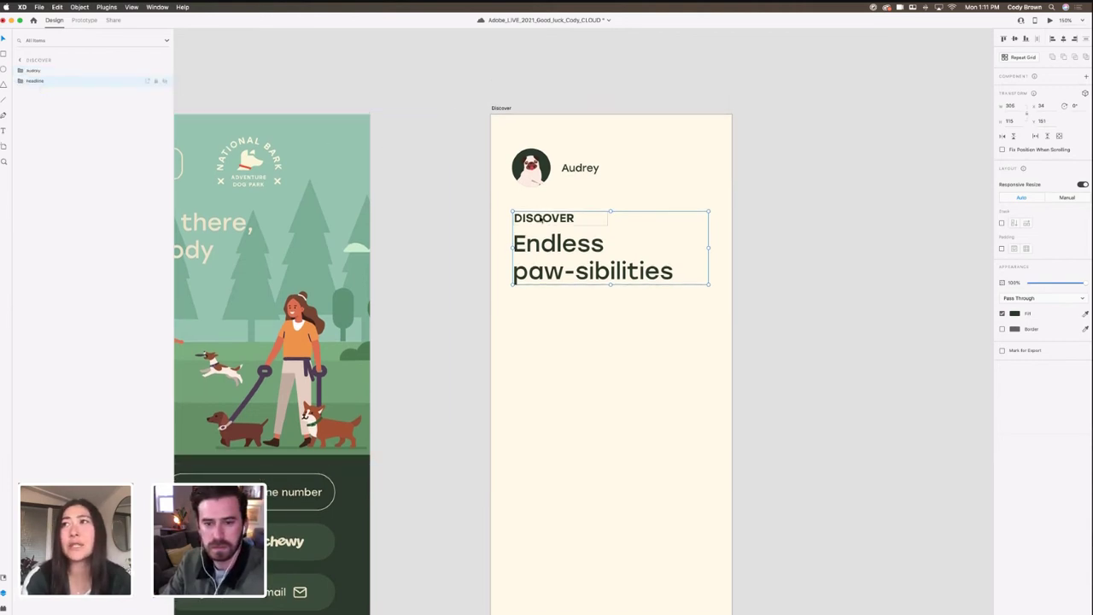
scroll(503, 119, "right", 2)
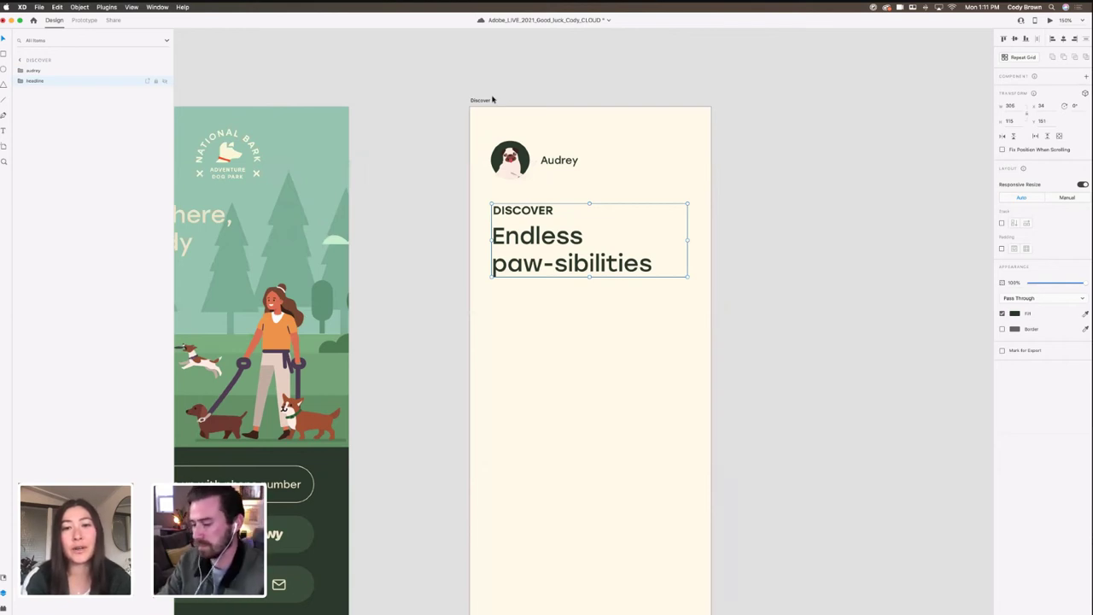
scroll(488, 98, "right", 3)
left_click(448, 77)
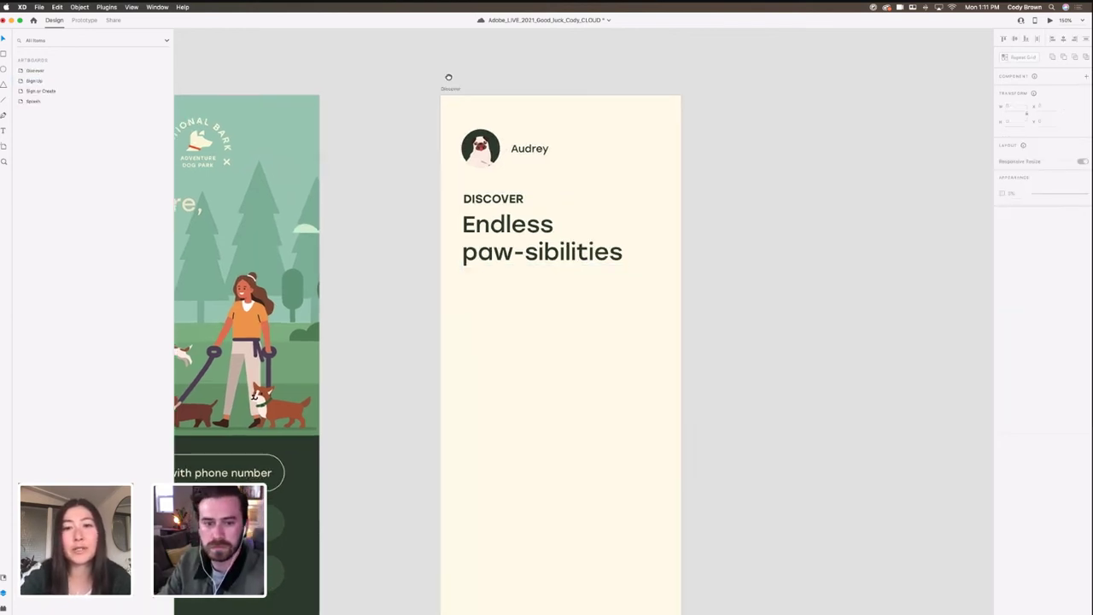
scroll(448, 76, "right", 3)
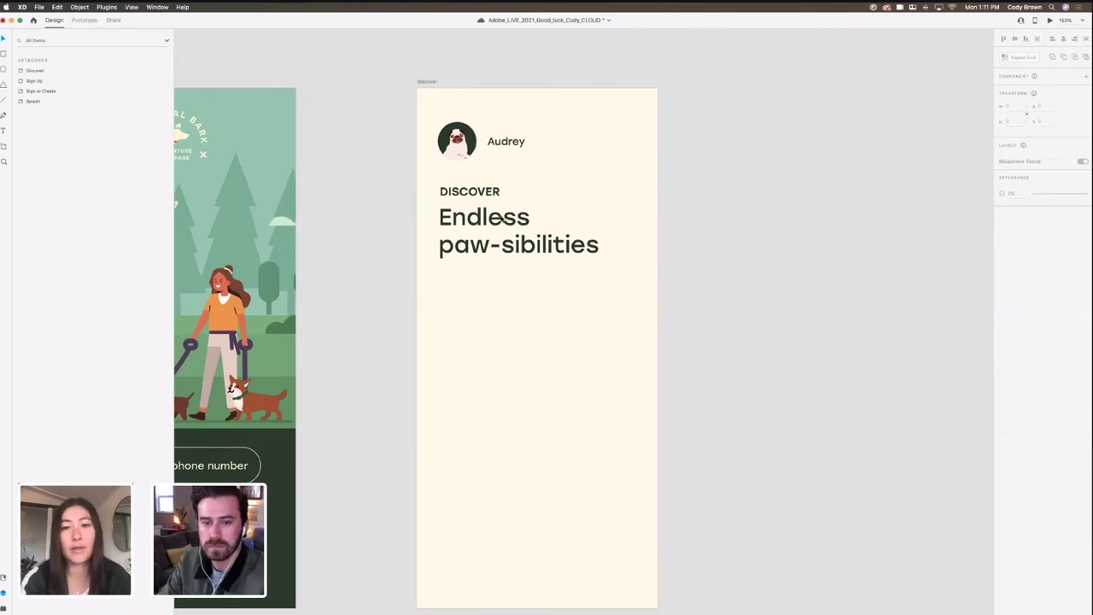
Step: Widen the headline group on the Discover artboard to about 318 px and clear the selection
left_click(637, 213)
scroll(639, 211, "down", 2)
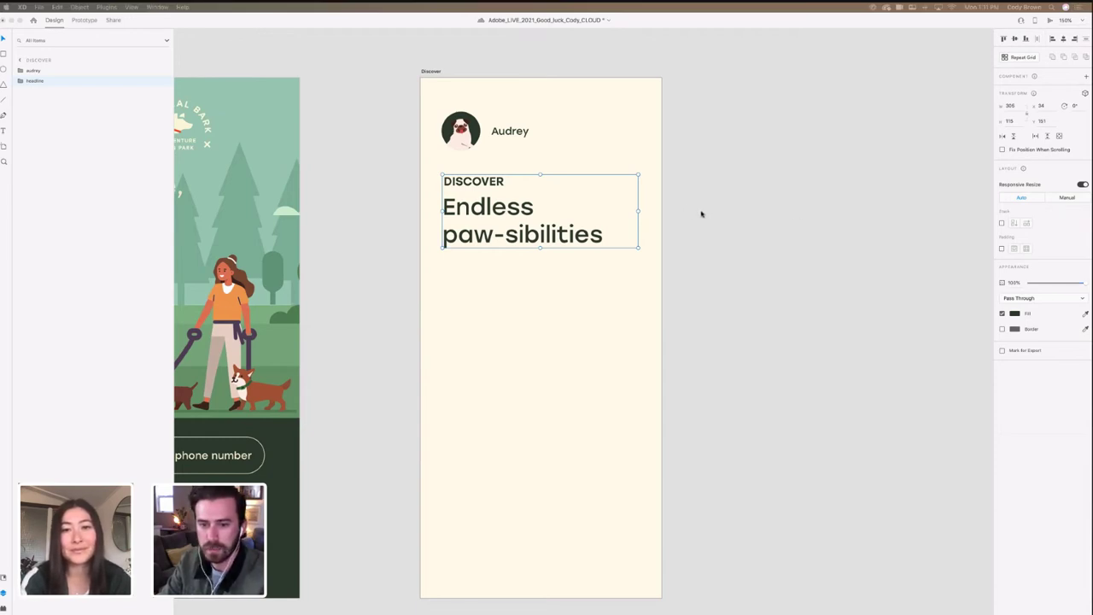
left_click_drag(638, 211, 647, 209)
scroll(669, 210, "down", 1)
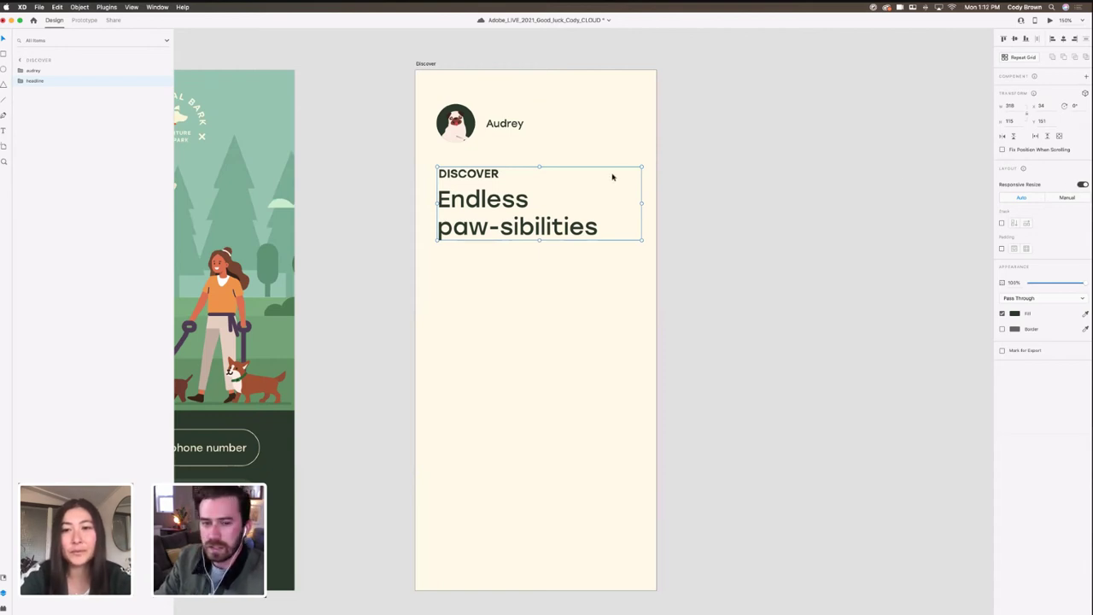
scroll(683, 169, "down", 1)
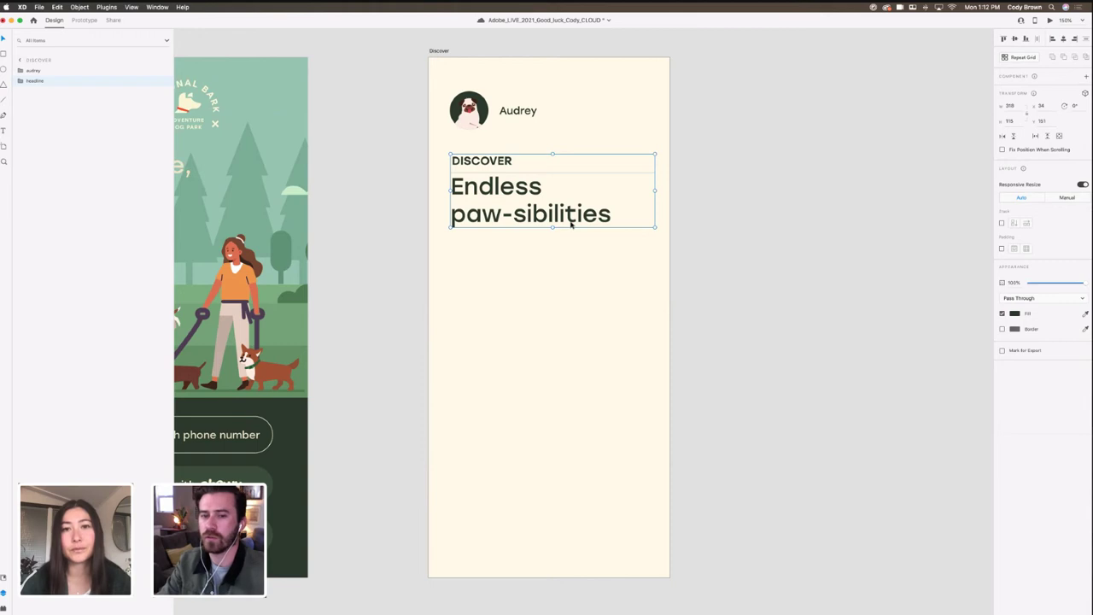
left_click(595, 281)
scroll(529, 116, "down", 1)
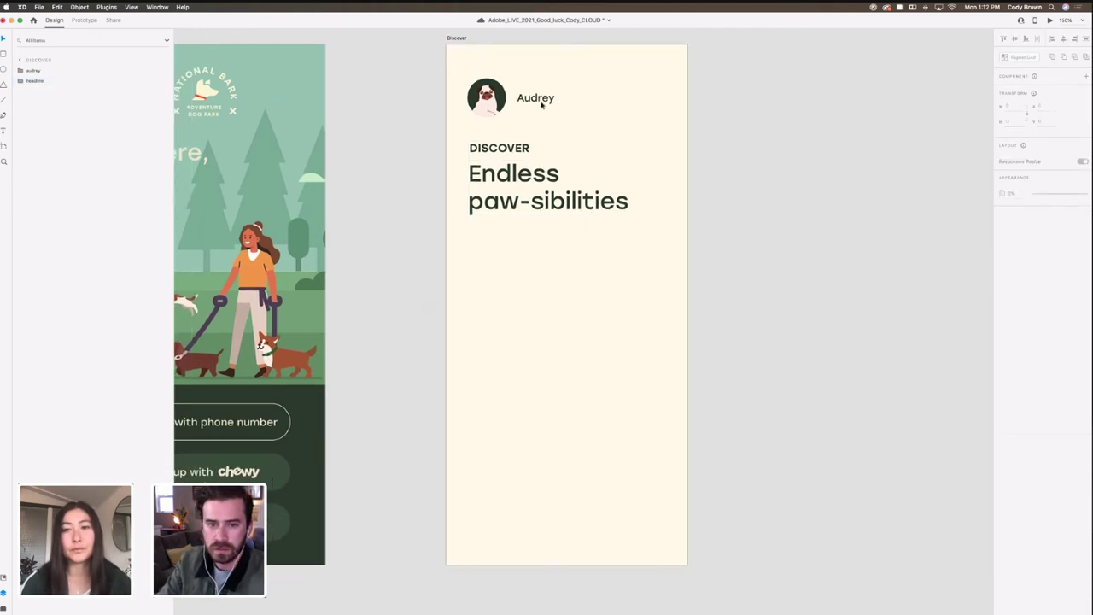
Step: Duplicate the name label beside the avatar and place the copy below the headline, lined up with the headline's left edge
left_click(542, 103)
double_click(547, 101)
left_click(583, 102)
left_click(536, 97)
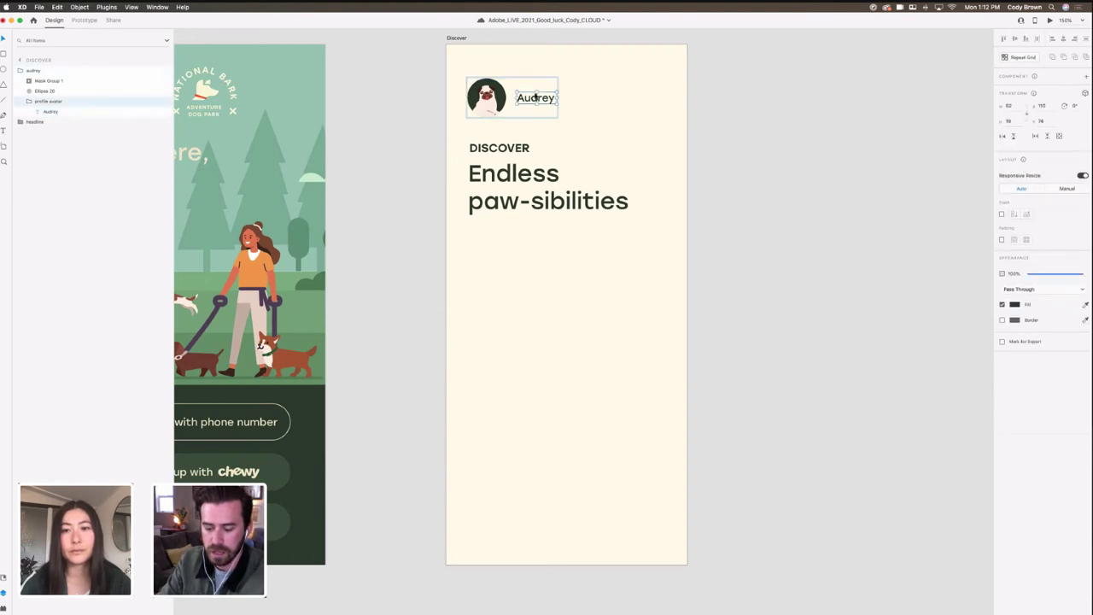
left_click(608, 119)
key("super+v")
left_click_drag(548, 102, 544, 248)
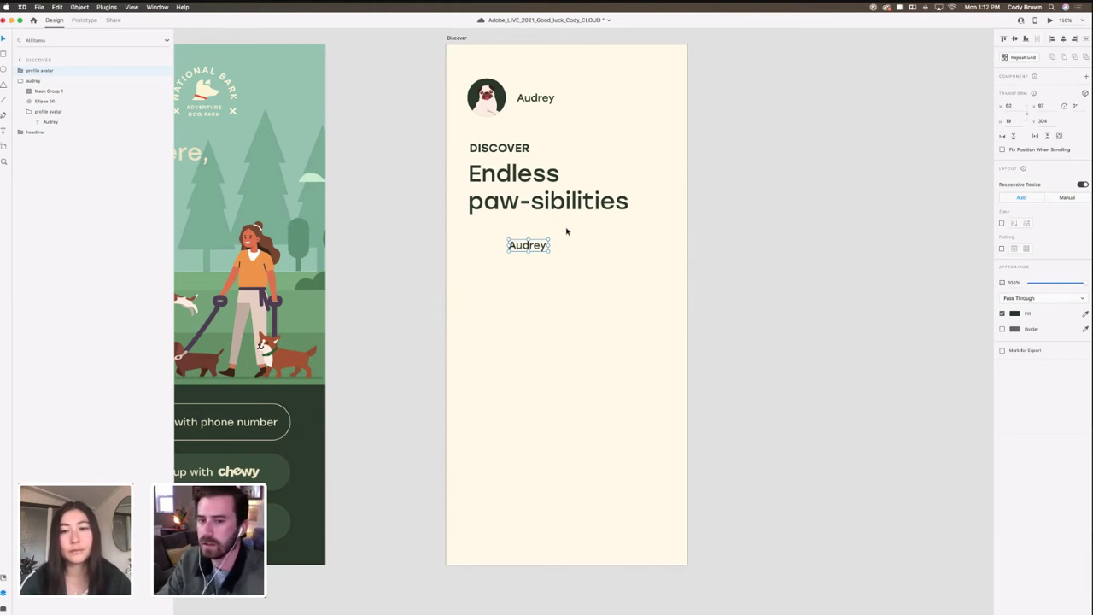
left_click_drag(536, 248, 493, 246)
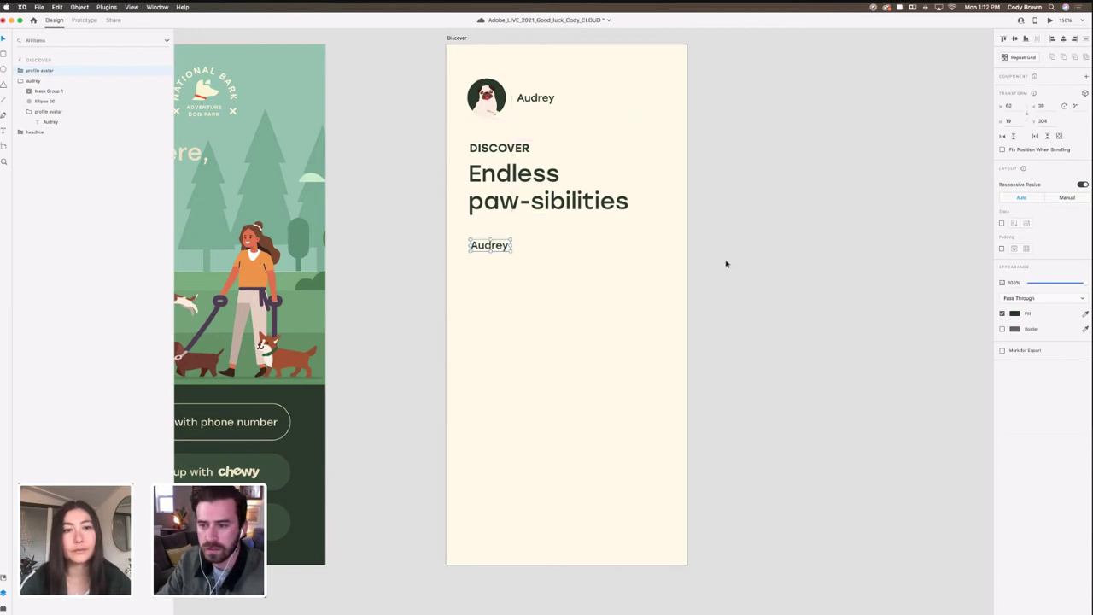
Step: Change the copied label's text to "Parks"
double_click(492, 247)
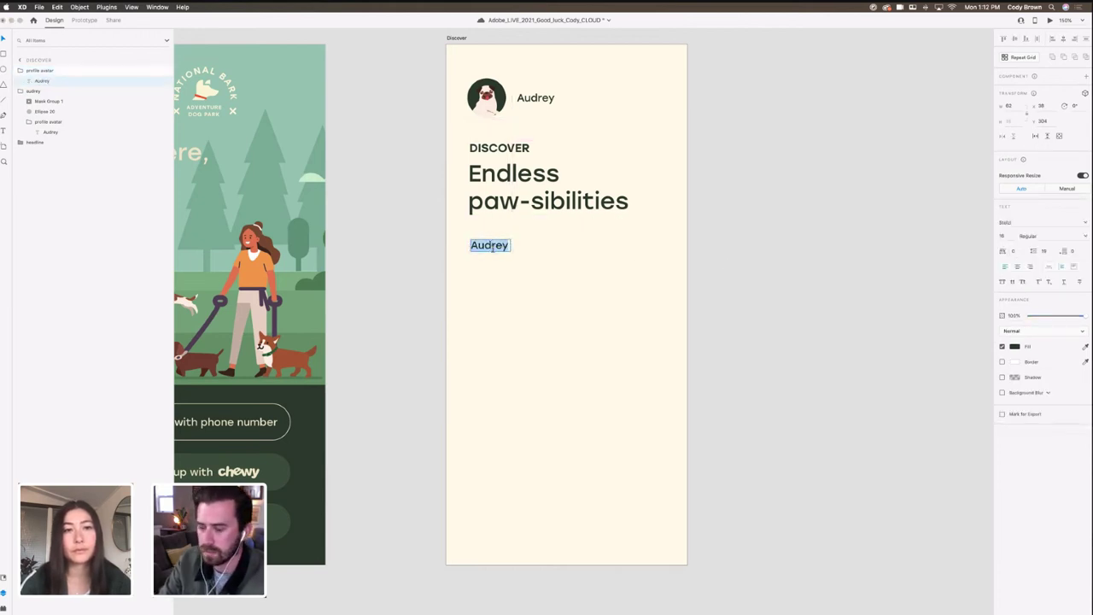
type("Parks")
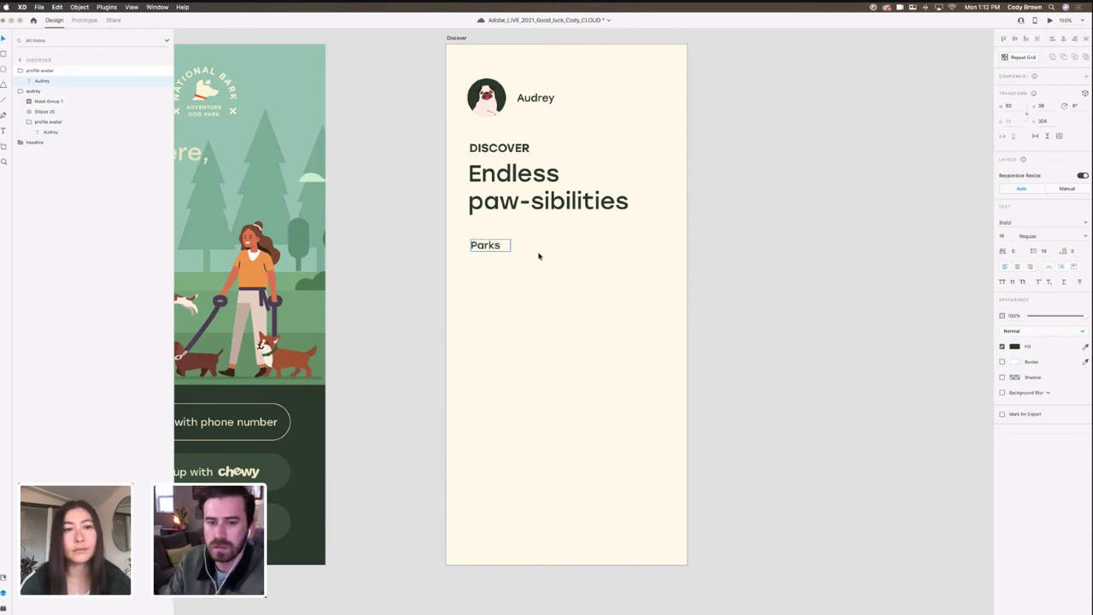
key("Escape")
scroll(503, 248, "right", 1)
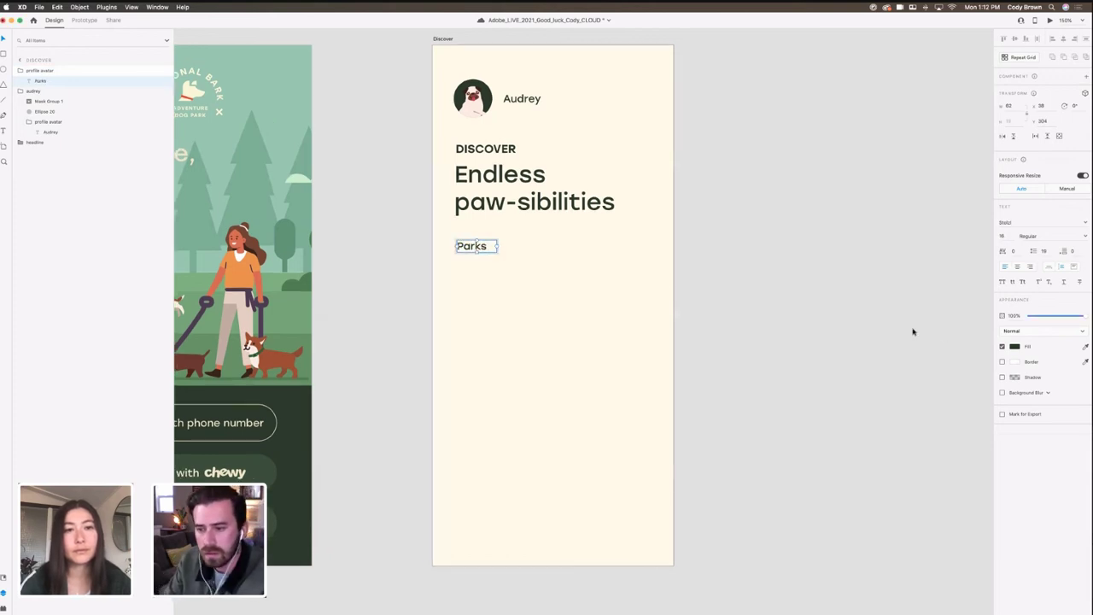
scroll(508, 287, "up", 1)
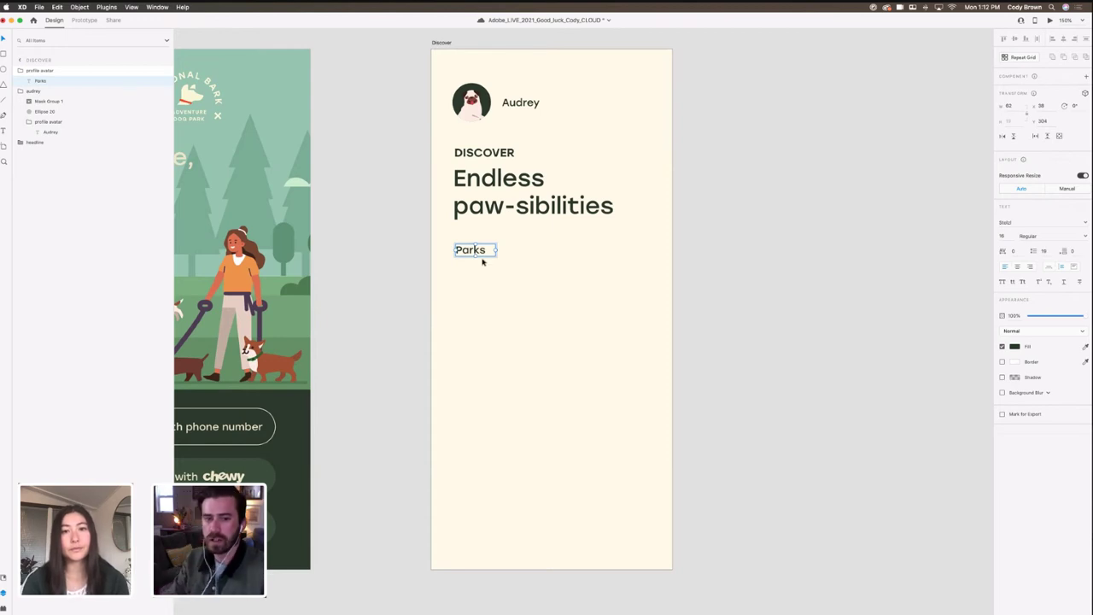
Step: Recolour the Parks label with the red document colour and save that red as a colour picker swatch
left_click_drag(553, 262, 612, 238)
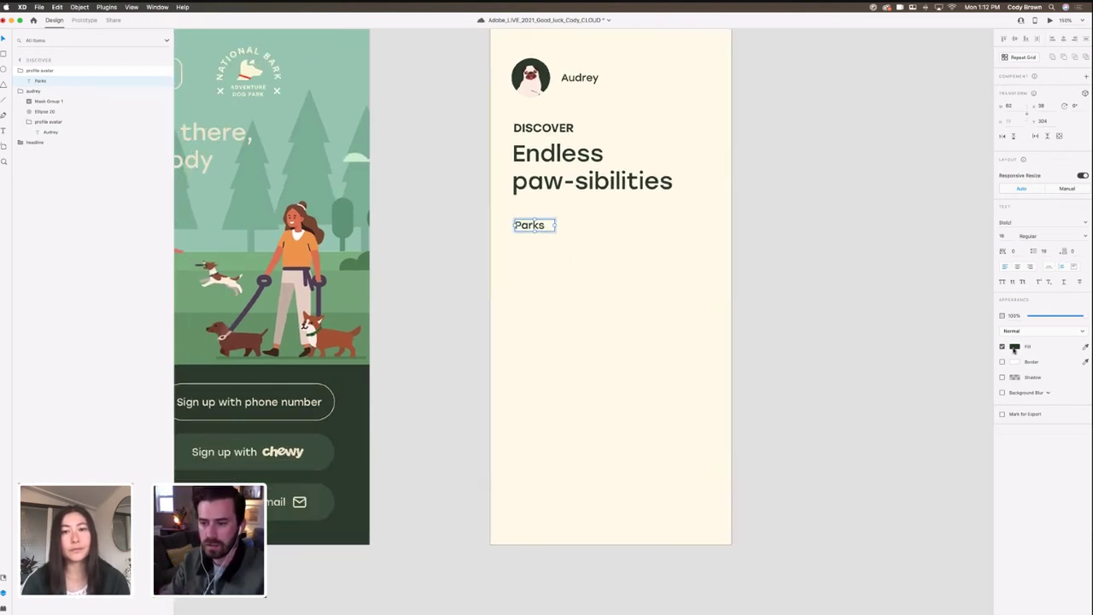
left_click_drag(785, 314, 797, 314)
key("super+minus")
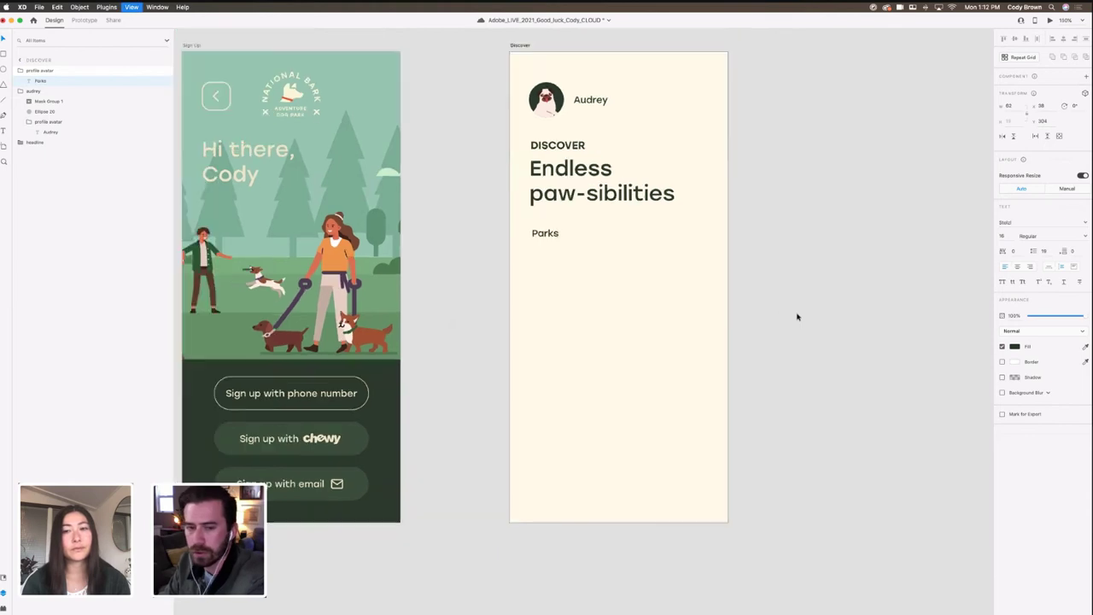
scroll(723, 306, "left", 8)
scroll(722, 306, "down", 2)
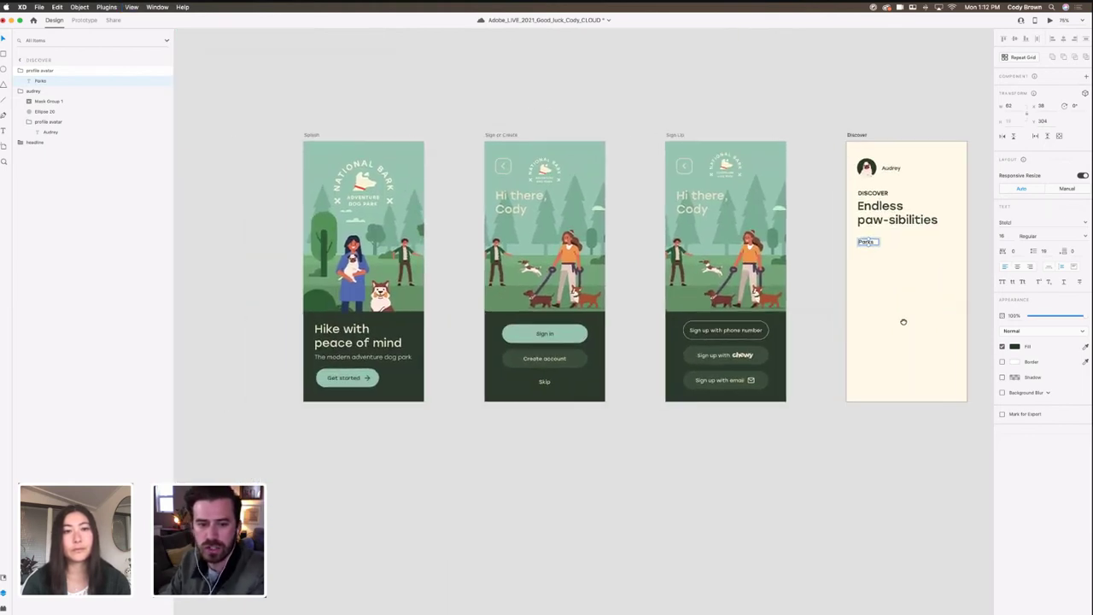
left_click(4, 580)
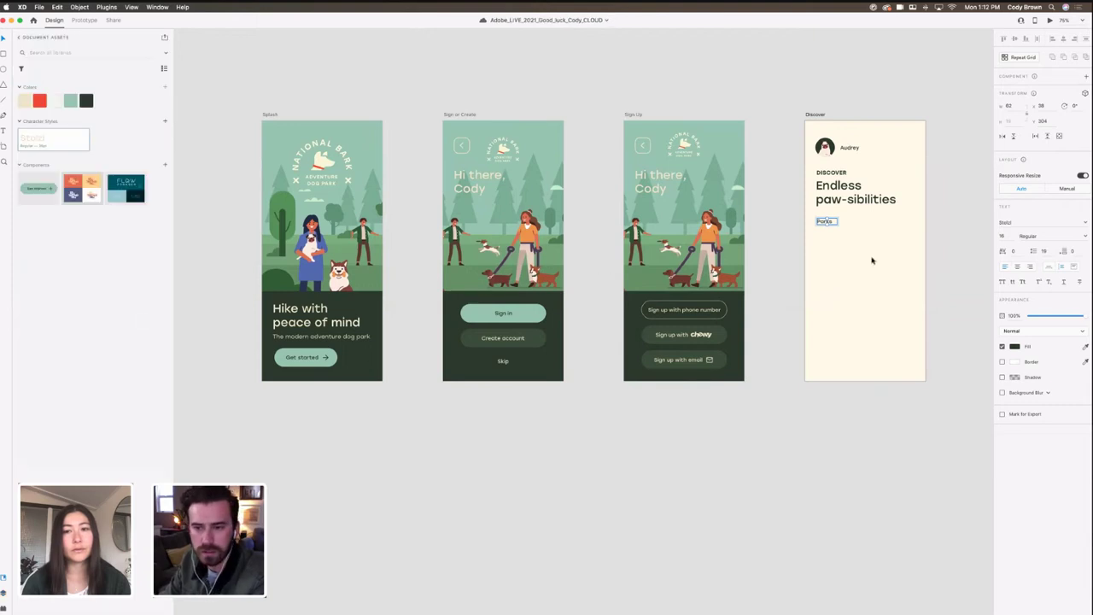
left_click(838, 233)
left_click(825, 222)
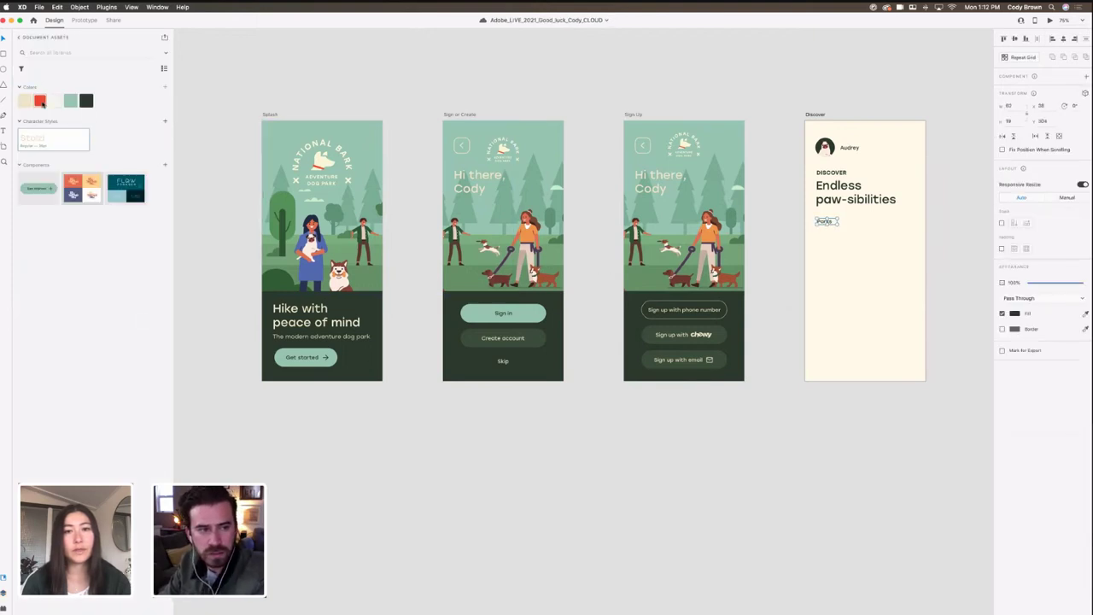
left_click(1015, 313)
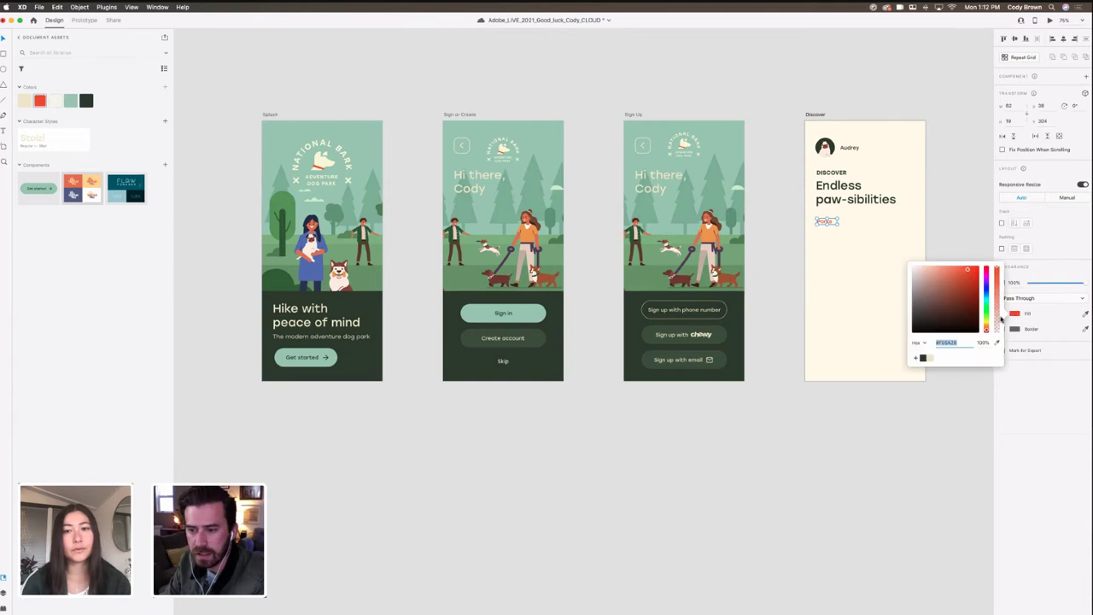
left_click(917, 358)
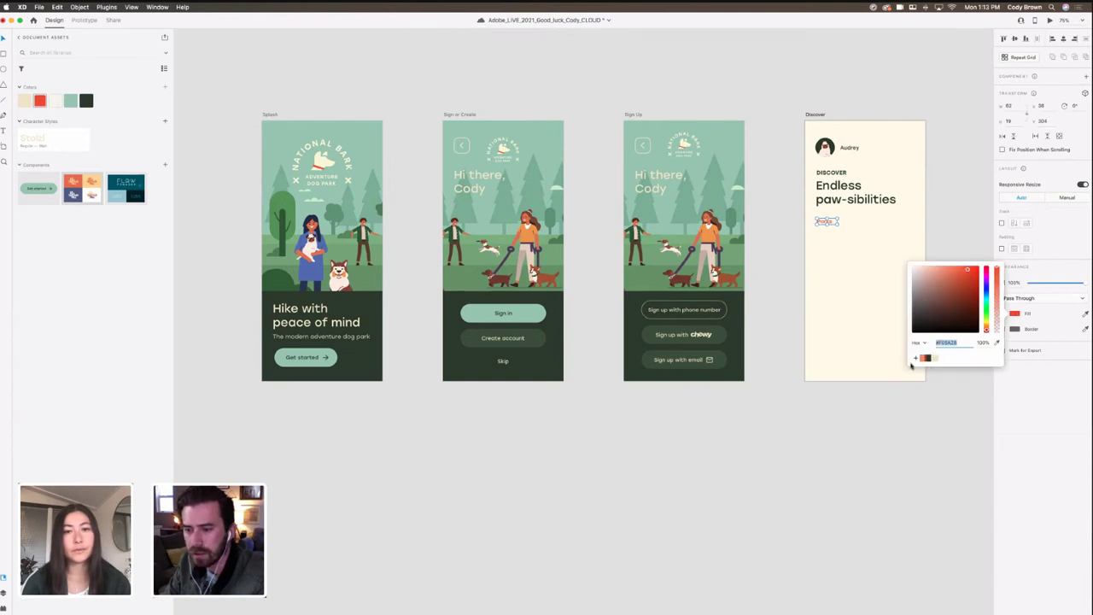
left_click(887, 358)
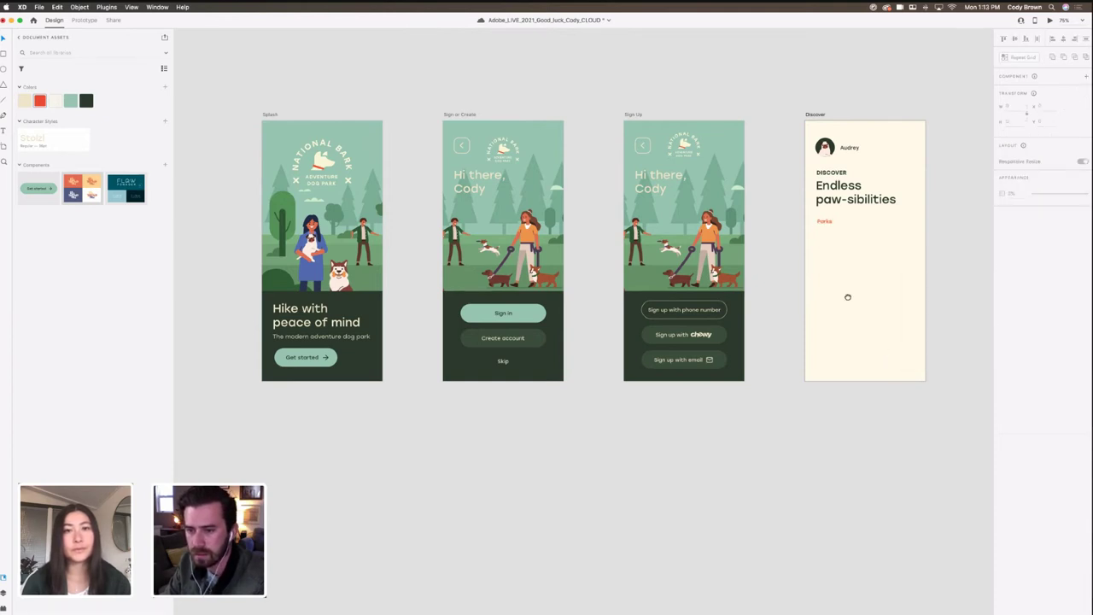
Step: Nudge the Parks label slightly down below the headline and clear the selection
left_click_drag(849, 297, 720, 310)
key("super+=")
key("super+=")
left_click_drag(778, 286, 638, 408)
key("super+=")
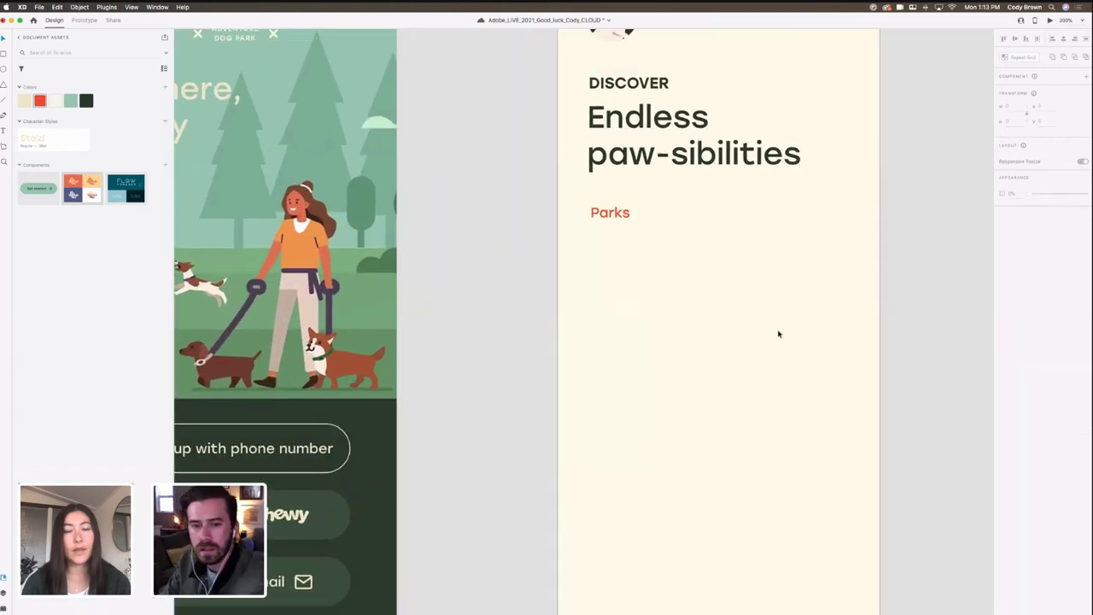
scroll(780, 310, "up", 3)
left_click(584, 281)
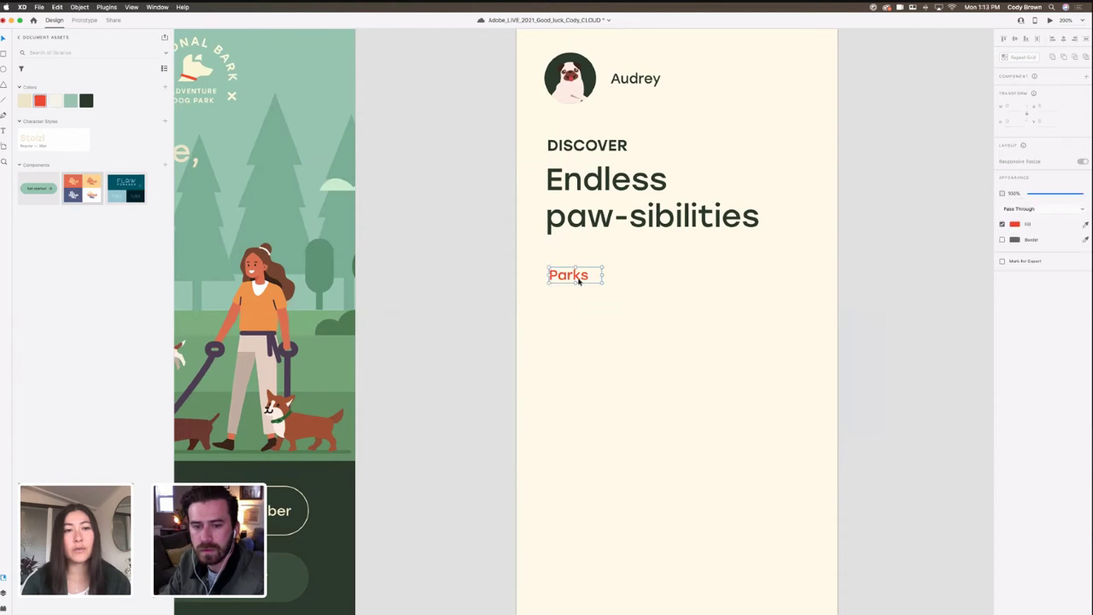
key("Down")
key("Down")
left_click(629, 285)
Step: Review the Discover artboard side by side with the Splash, Sign or Create and Sign Up screens
key("super+-")
key("super+-")
key("super+-")
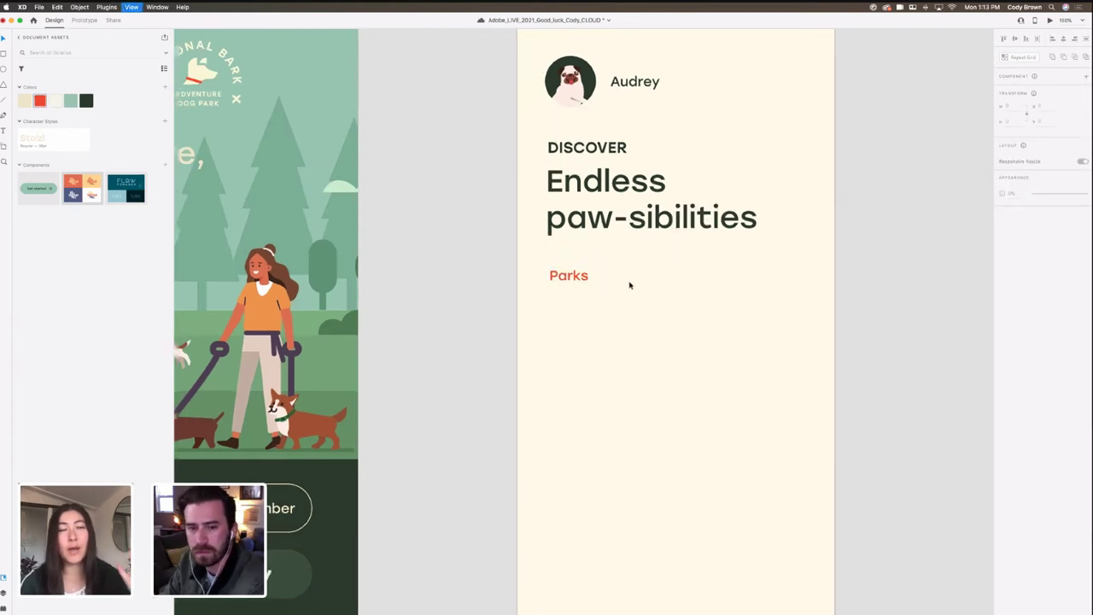
scroll(752, 327, "left", 5)
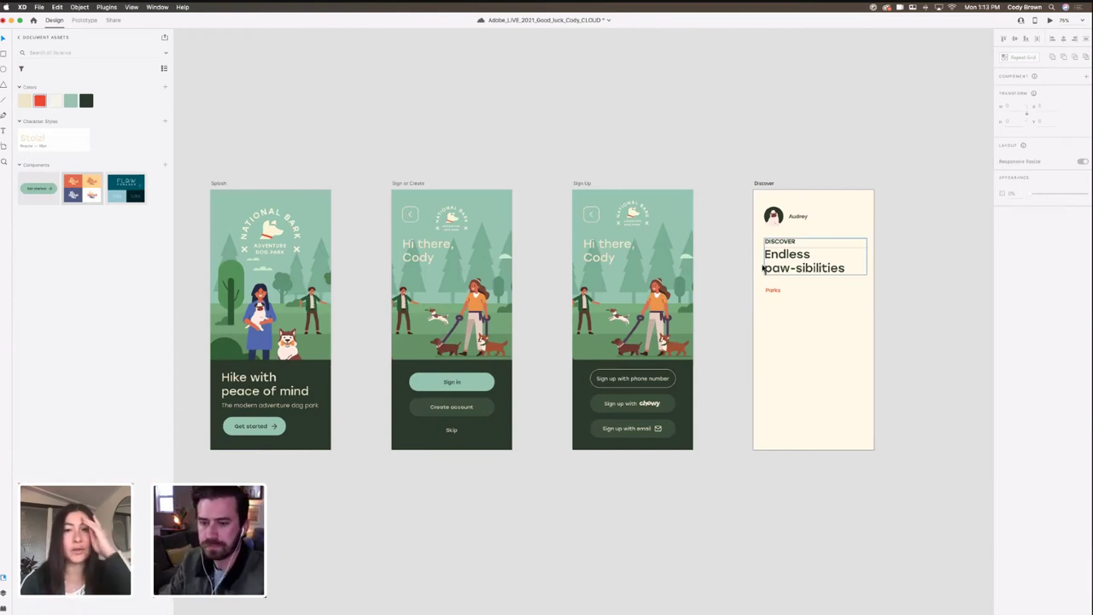
scroll(705, 259, "right", 1)
scroll(705, 259, "right", 1)
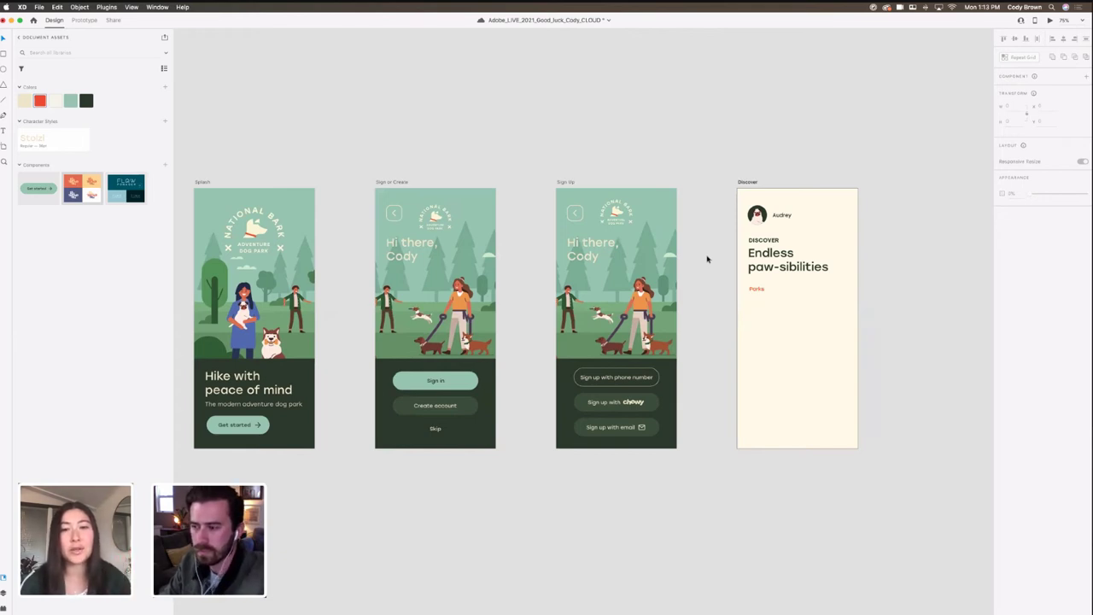
scroll(757, 253, "right", 2)
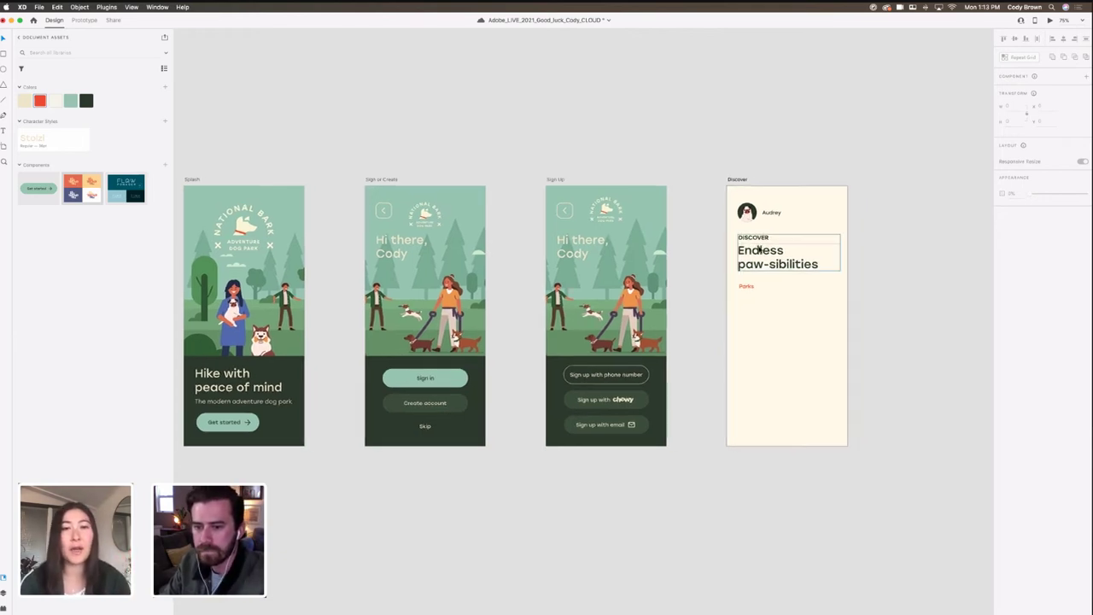
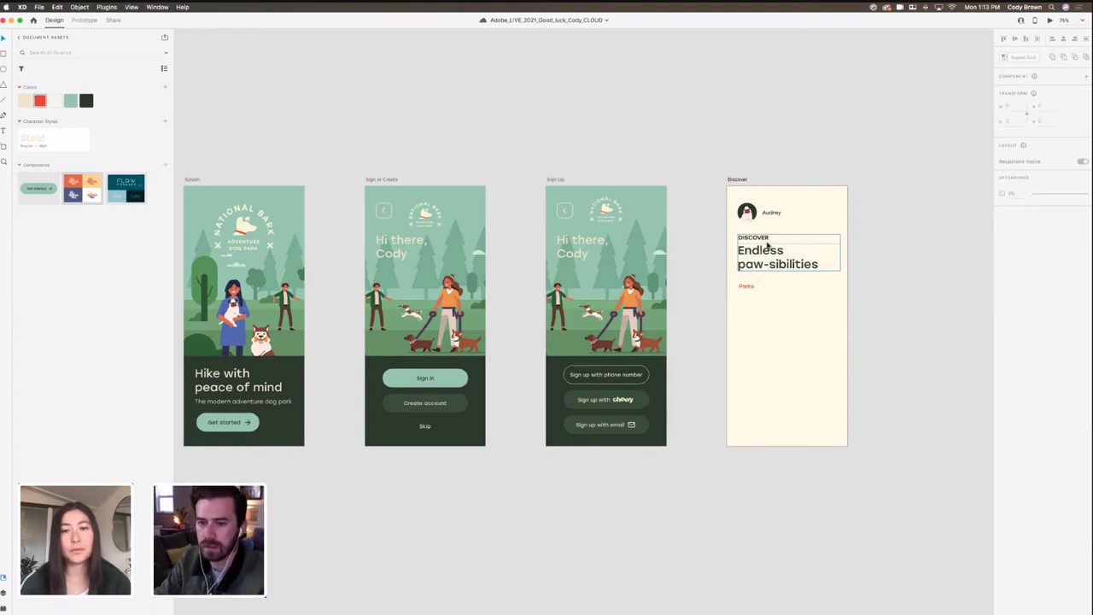
scroll(760, 246, "right", 1)
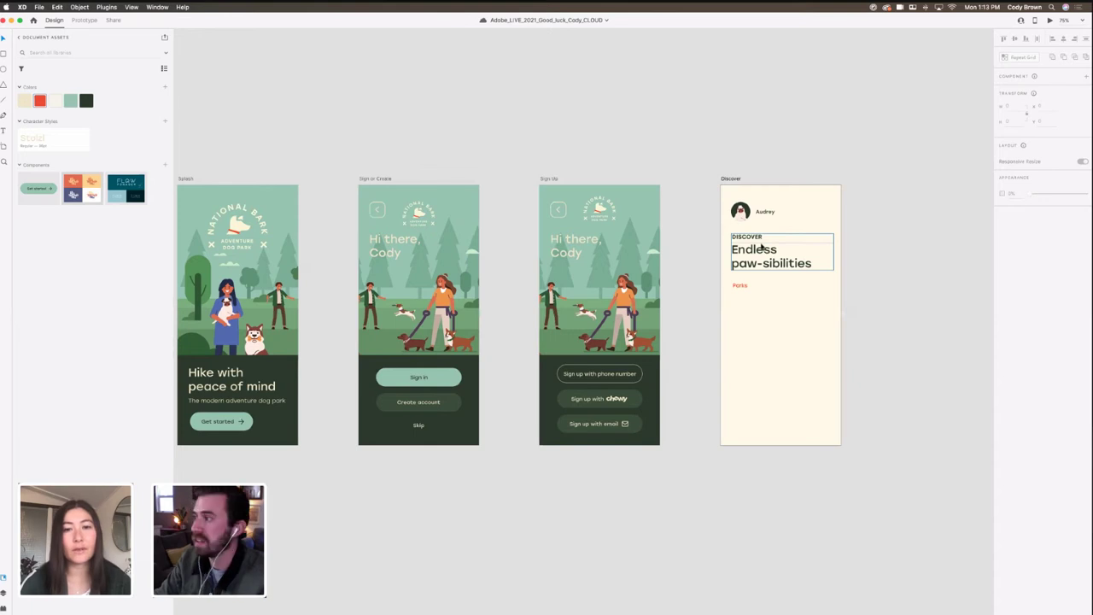
scroll(763, 247, "right", 2)
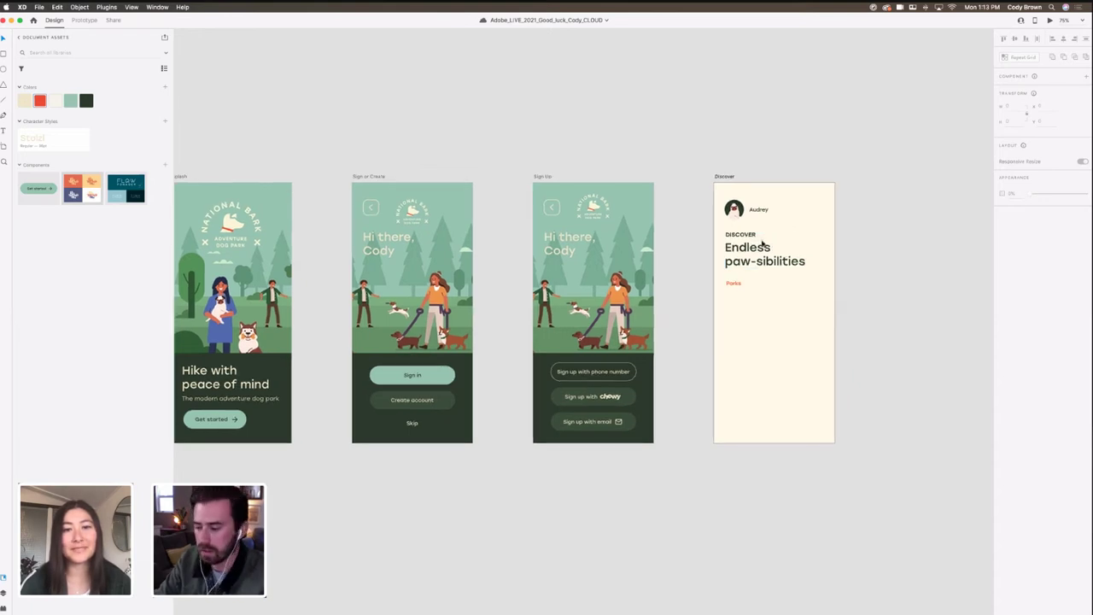
Step: Try a red underline about 49 px long with a border size of 3 beneath the Parks label, and delete it
key("super+=")
scroll(685, 222, "right", 8)
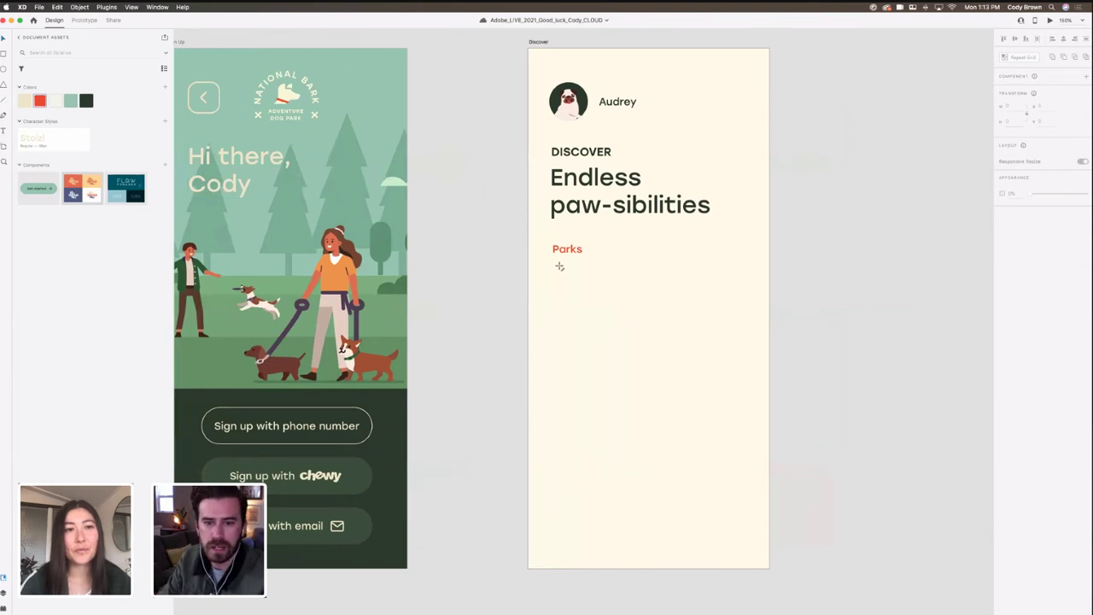
left_click_drag(553, 260, 586, 260)
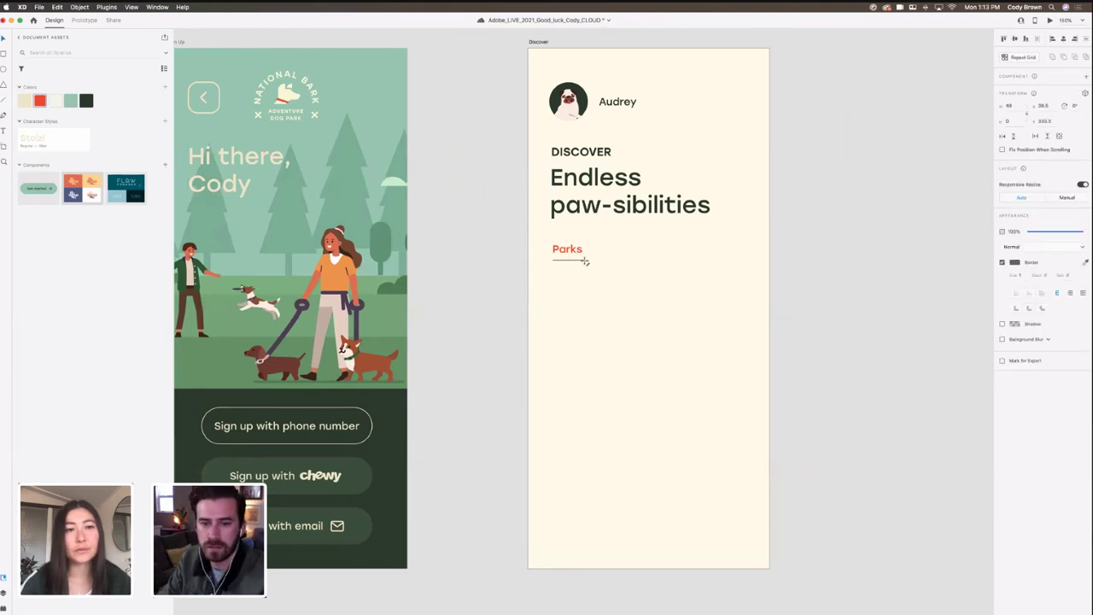
left_click(1027, 275)
type("3")
key("Return")
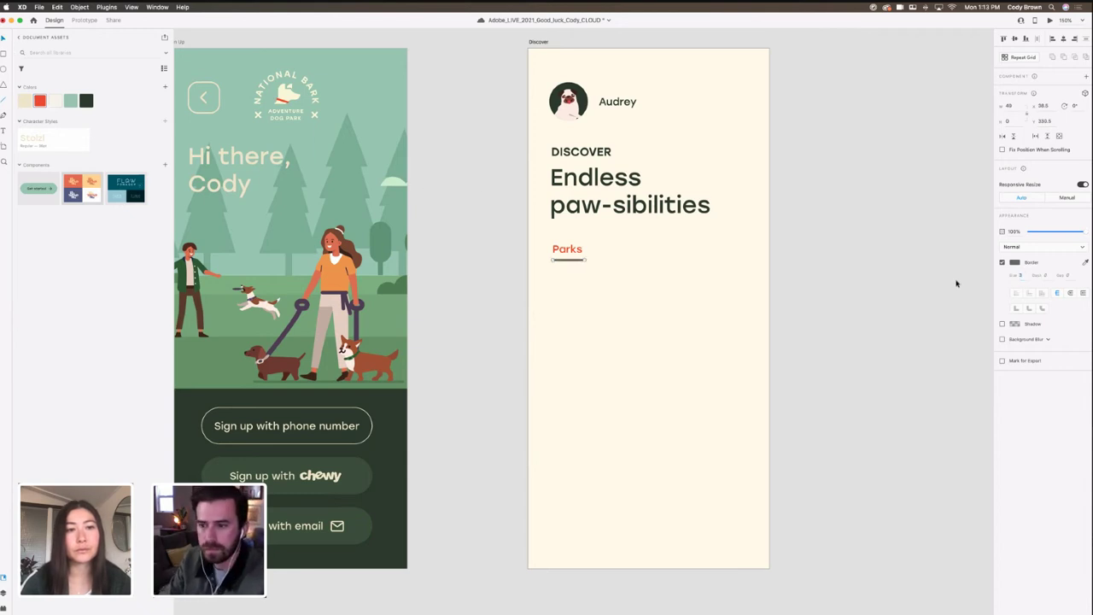
left_click(1016, 265)
left_click(927, 309)
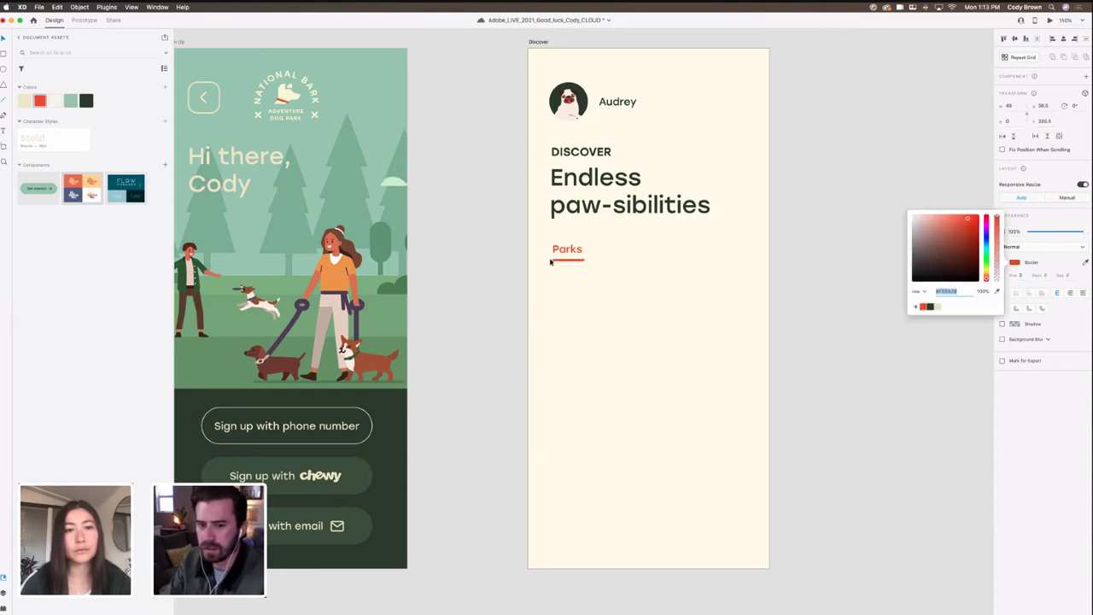
left_click(568, 263)
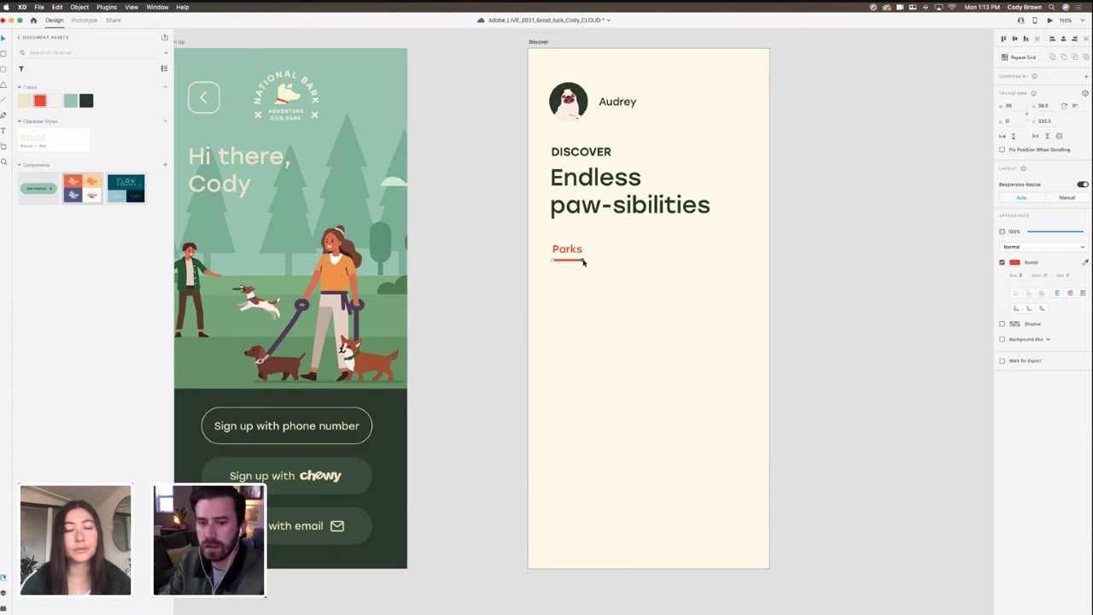
key("Delete")
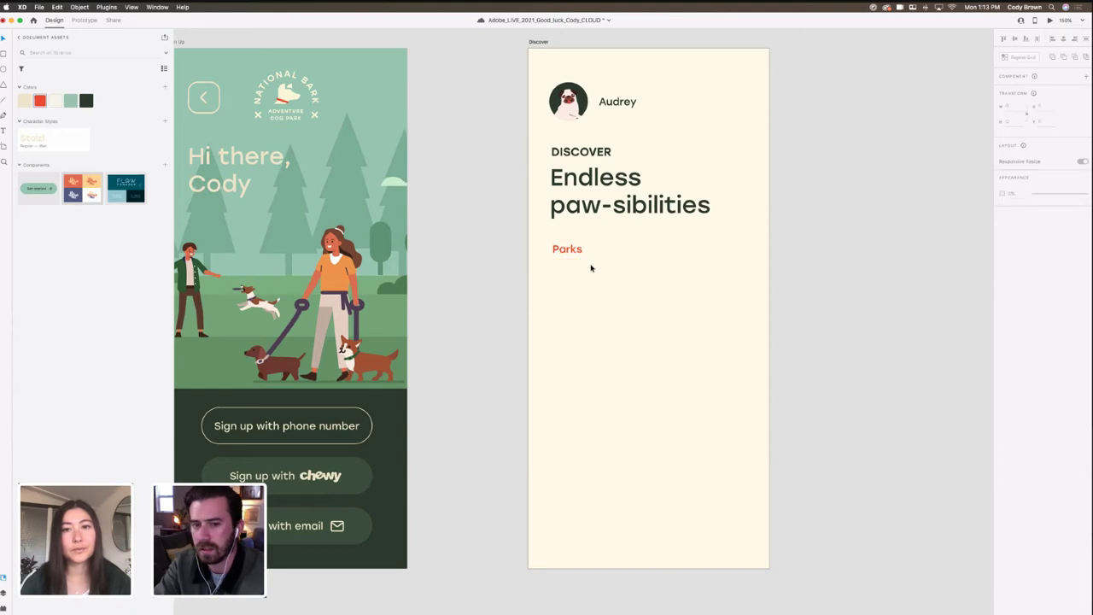
key("super+=")
left_click_drag(604, 274, 599, 310)
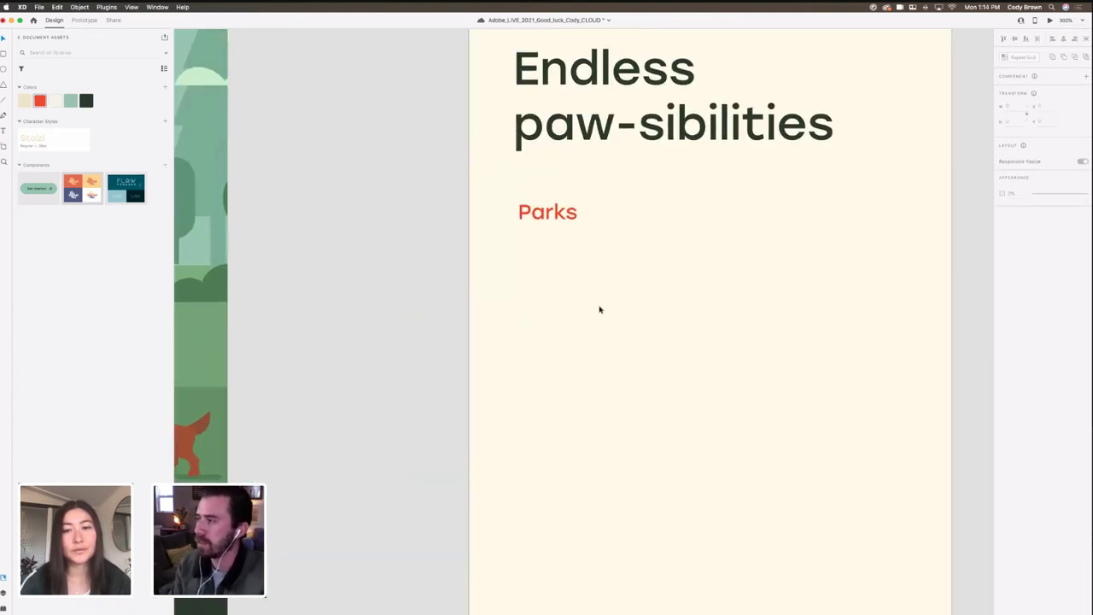
Step: Draw a red circle about 6 px wide with no border beneath the Parks label
left_click(2, 70)
left_click_drag(546, 237, 553, 244)
left_click(1003, 278)
left_click(1014, 262)
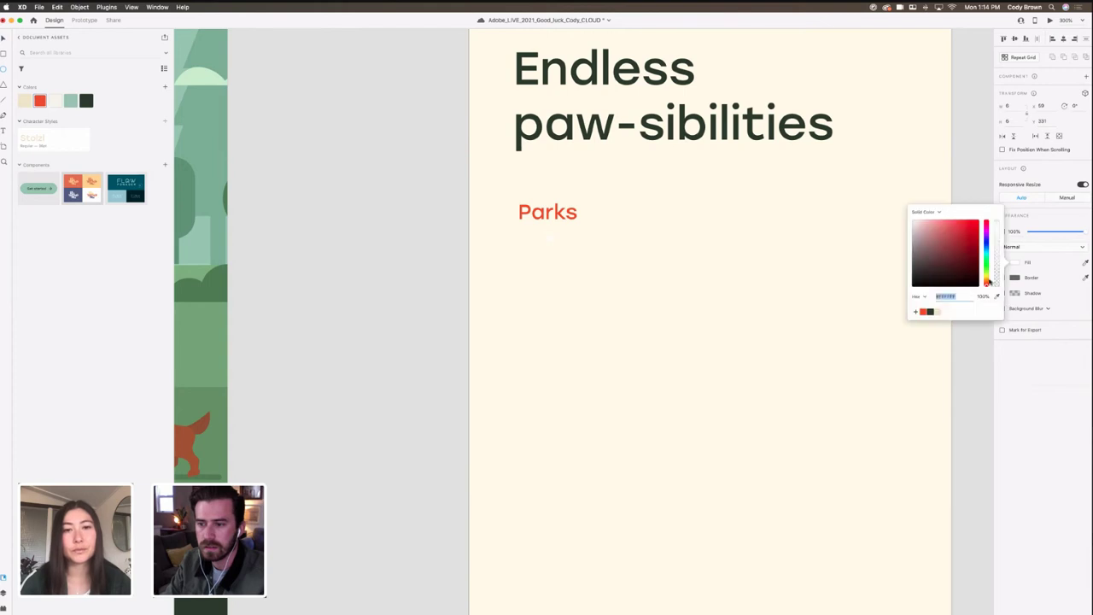
left_click(924, 311)
left_click(390, 169)
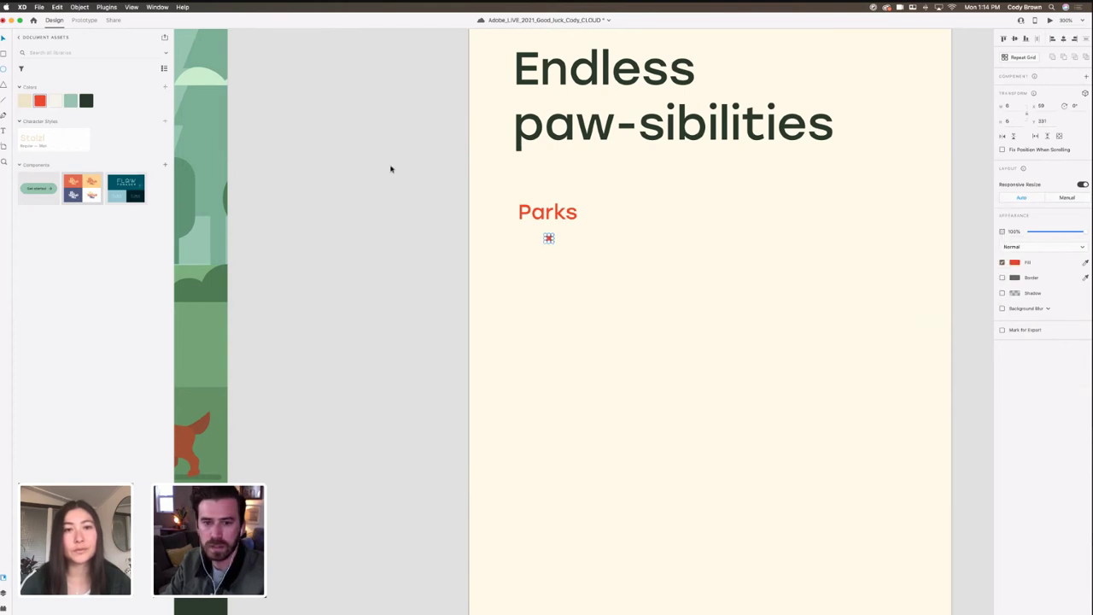
Step: Move the red dot closer beneath the Parks label and clear the selection
left_click_drag(548, 239, 545, 234)
left_click(547, 215, "shift")
left_click(608, 216)
left_click(595, 215)
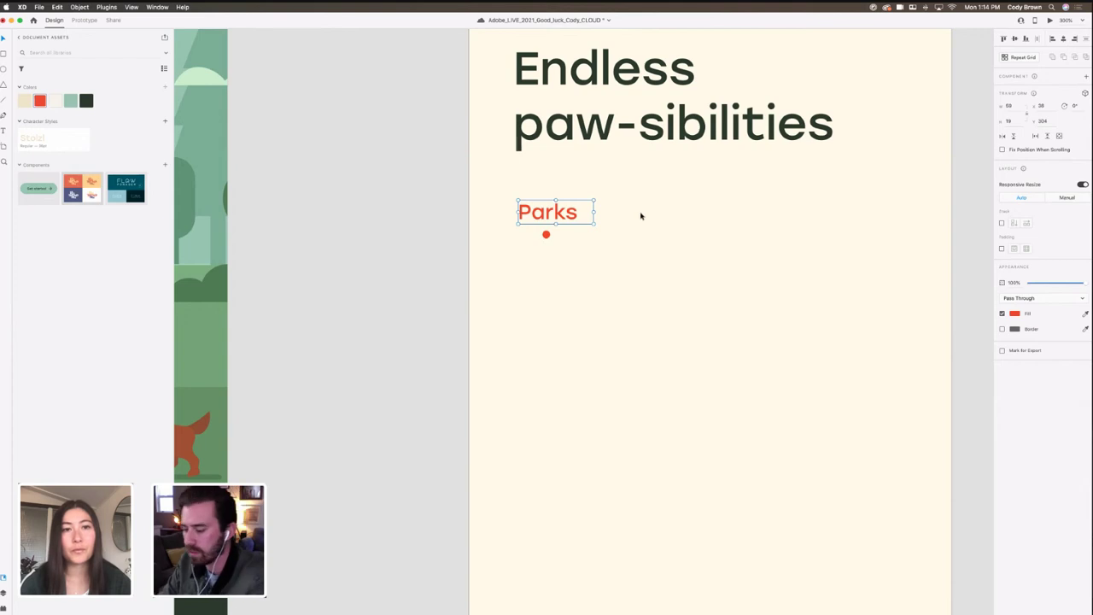
key("super+minus")
left_click(646, 247)
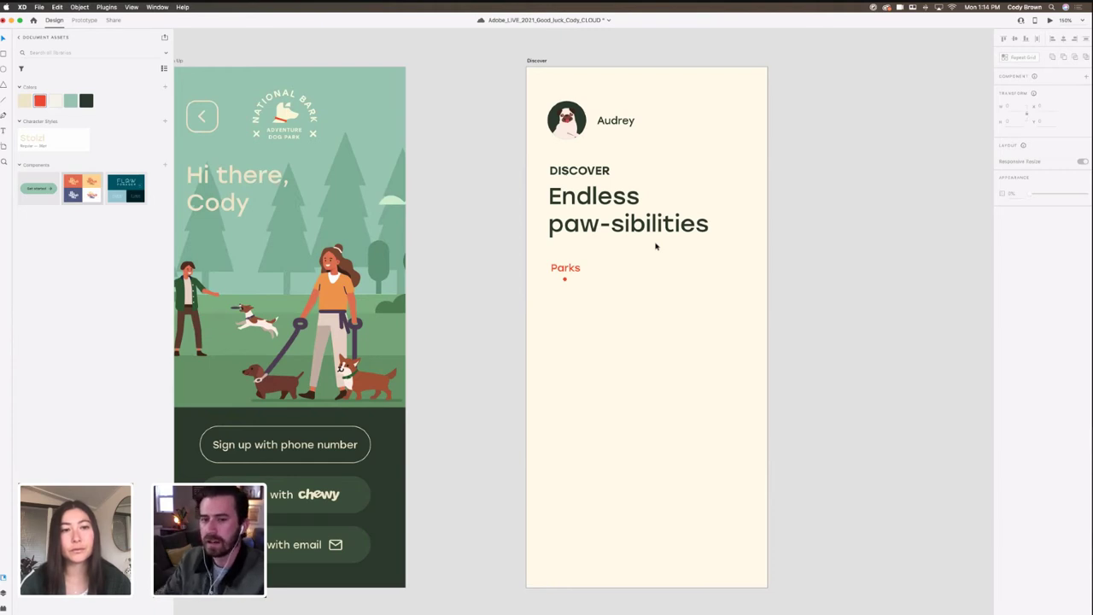
Step: Narrow the Parks label's text box to about 50 px wide to fit the word
left_click(567, 269)
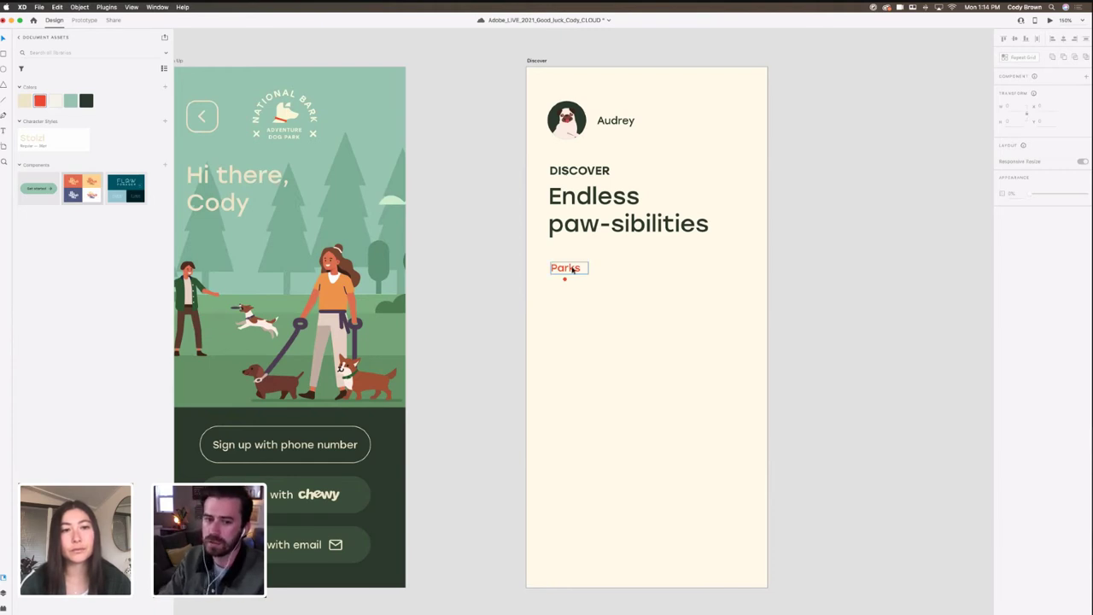
left_click_drag(586, 269, 582, 269)
left_click(656, 272)
Step: Duplicate the Parks label to its right and fill the copy with the dark green swatch
left_click_drag(654, 271, 606, 268)
left_click_drag(519, 267, 599, 266)
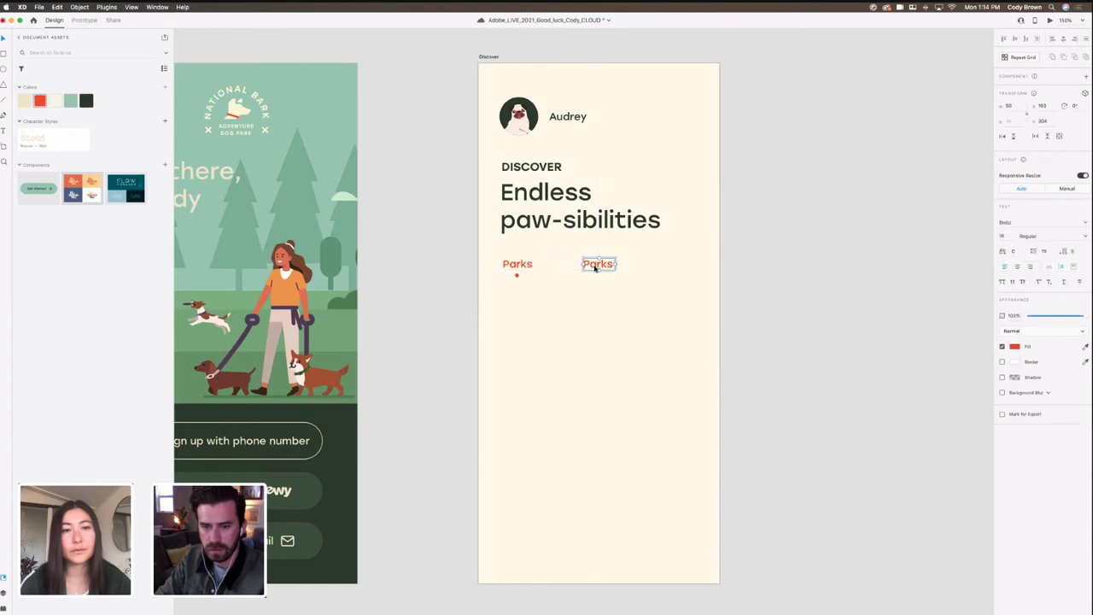
left_click(1014, 346)
left_click(930, 392)
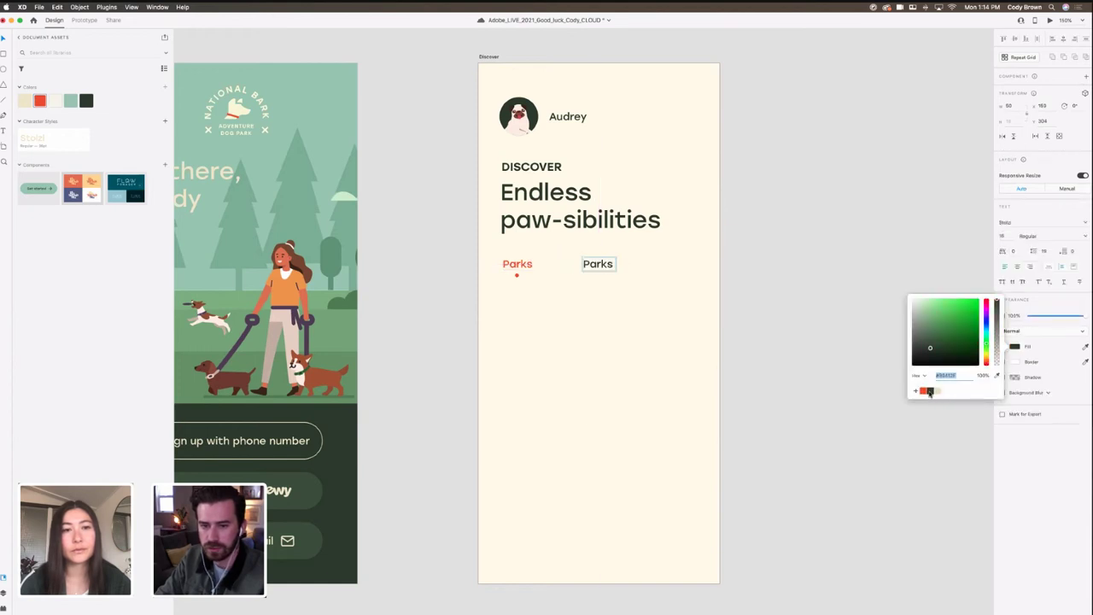
Step: Recolour the second Parks label a muted beige-grey, darkened from the artboard's sampled cream background
left_click(599, 266)
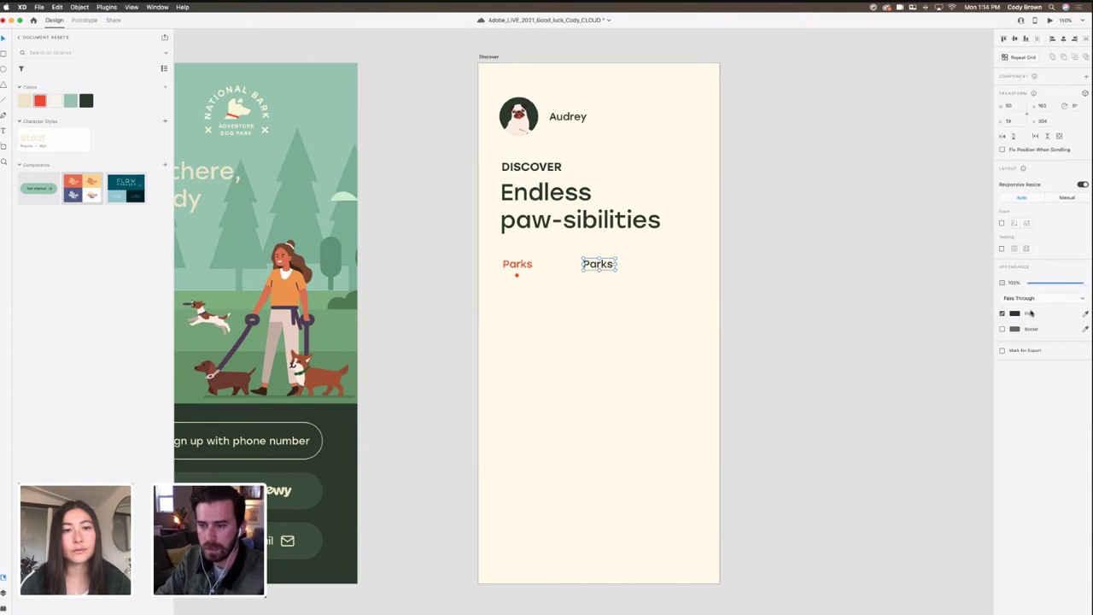
left_click(1014, 313)
left_click(998, 344)
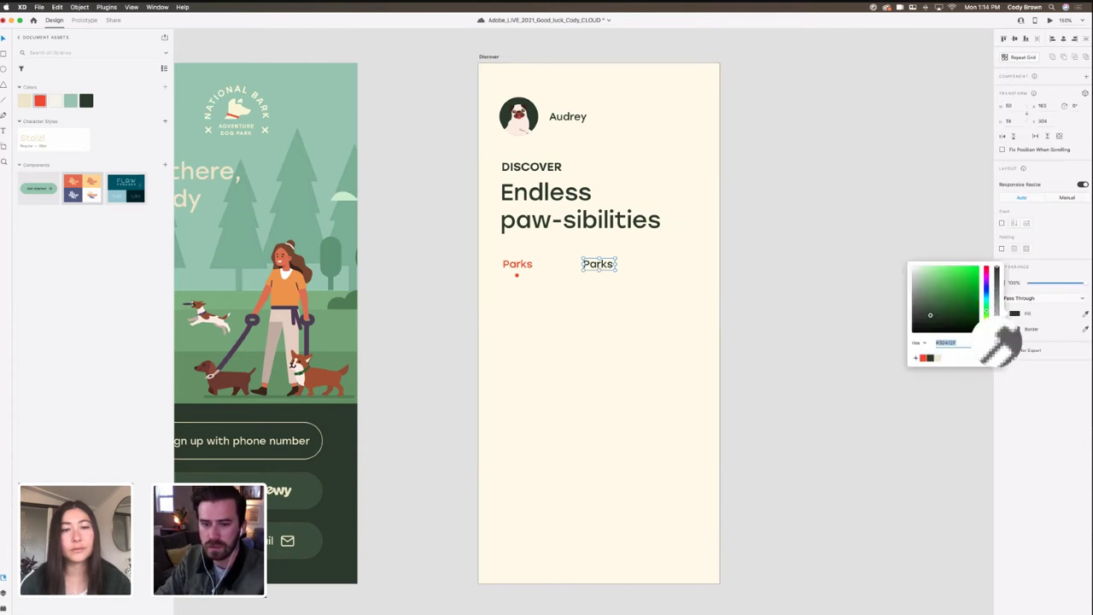
left_click(693, 277)
left_click(921, 288)
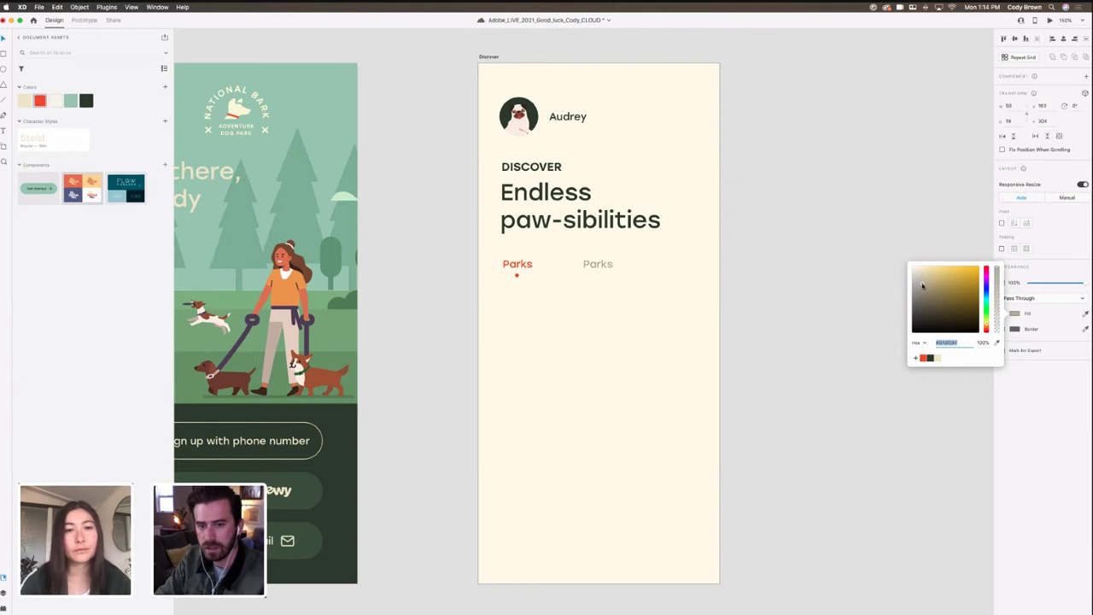
left_click(736, 278)
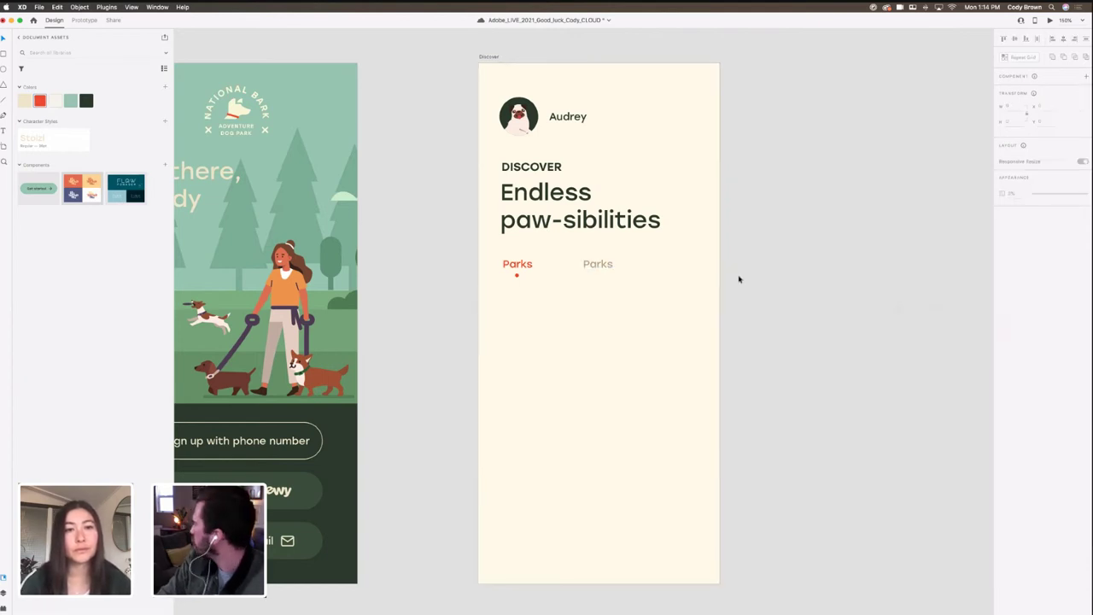
Step: Change the text of the beige-grey label to "Hikes"
scroll(755, 272, "right", 2)
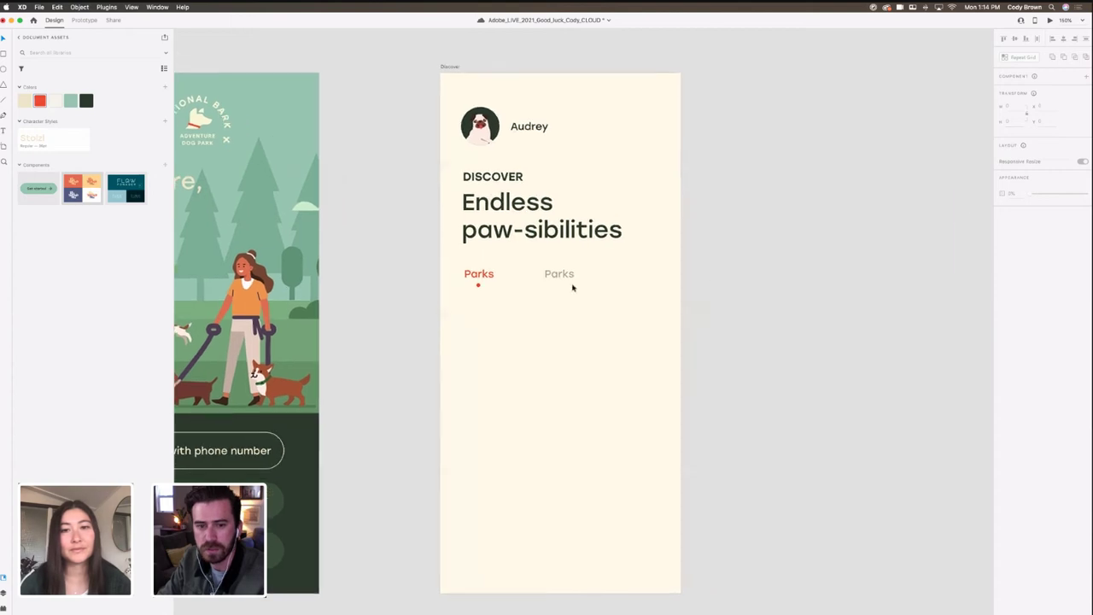
left_click(568, 275)
double_click(568, 275)
type("Hikes")
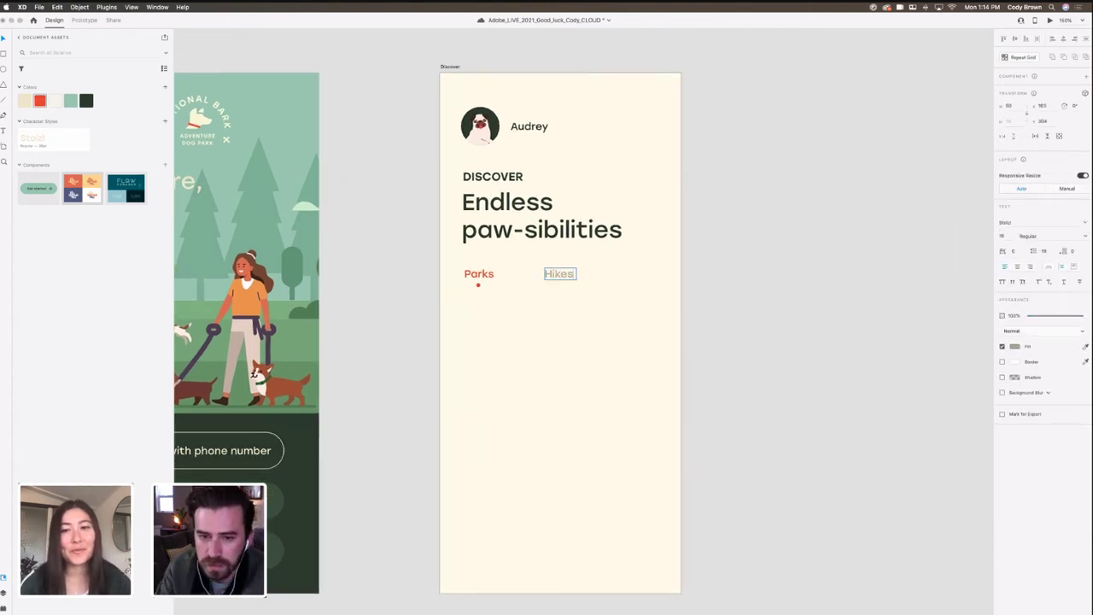
key("Escape")
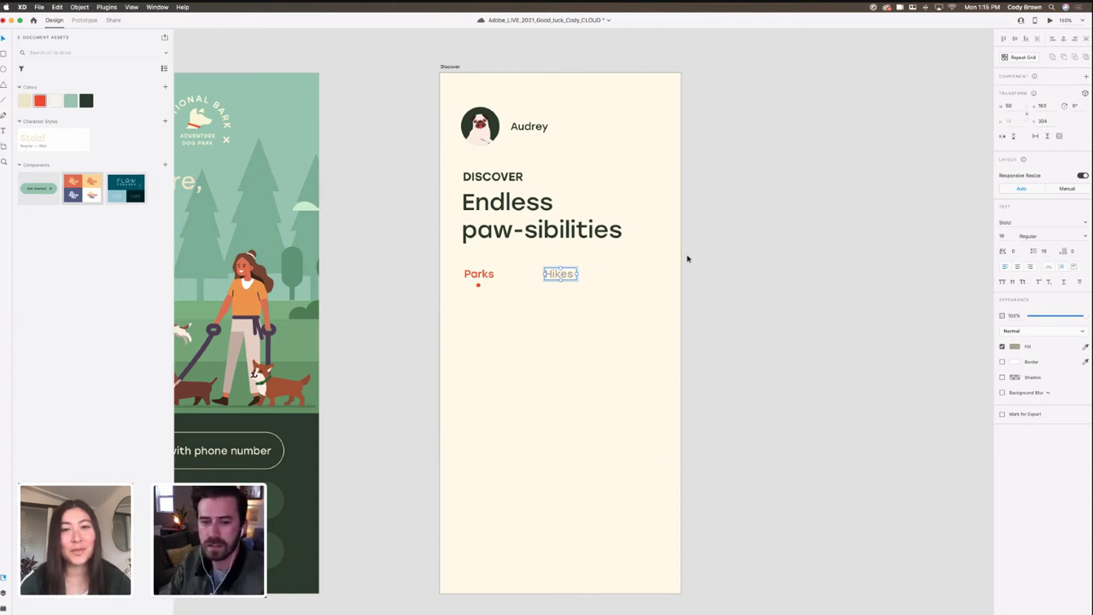
Step: Duplicate the Hikes label to its right as "Overnight" and widen its text box to about 87 px
left_click(578, 273)
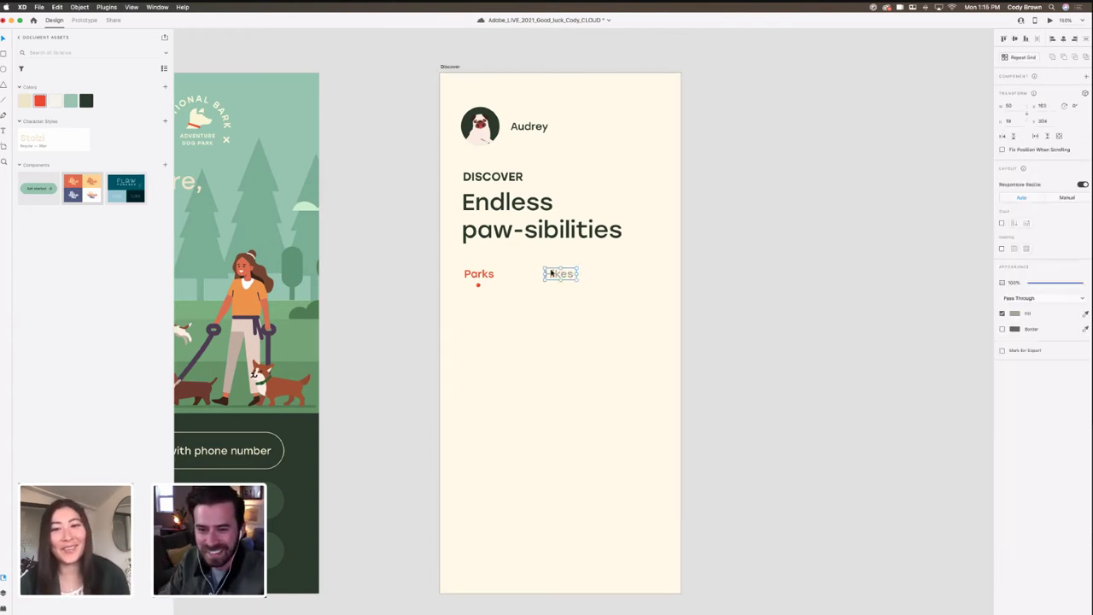
left_click_drag(564, 277, 640, 281)
double_click(641, 275)
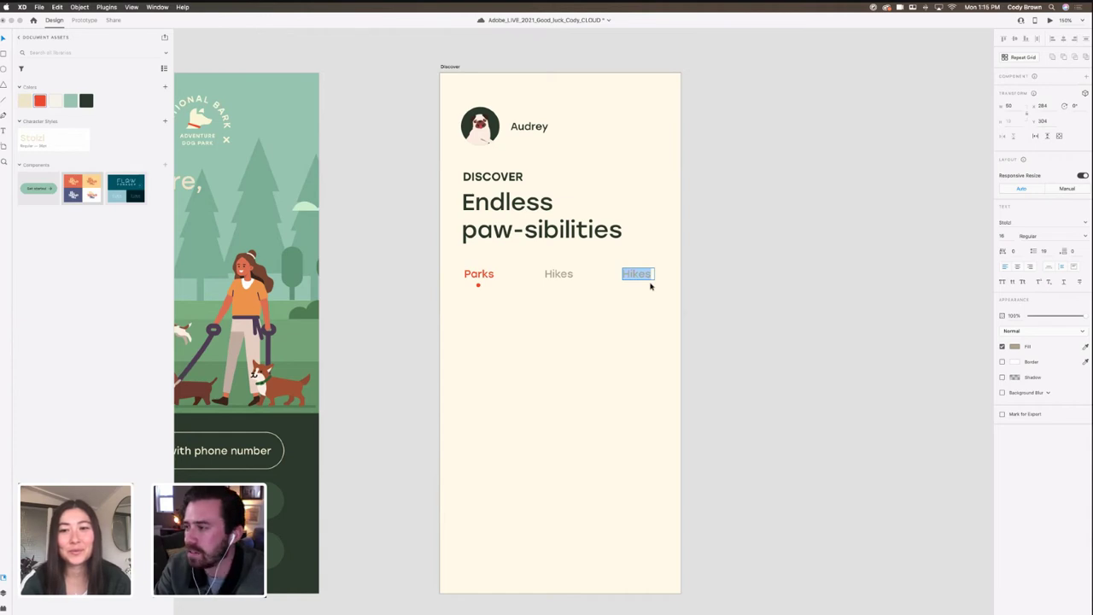
type("Overnight")
left_click_drag(655, 279, 677, 274)
Step: Shift the Hikes and Overnight labels closer to Parks so the three tabs are evenly spaced within the artboard margins
left_click(557, 273, "shift")
mouse_move(560, 274)
left_mouse_down()
mouse_move(574, 274)
mouse_move(559, 274)
left_mouse_up()
left_click(598, 293)
left_click(566, 281)
left_click(491, 276)
left_click(647, 276)
left_click_drag(663, 274, 637, 278)
left_click_drag(565, 274, 609, 283)
left_click(614, 278)
left_click(627, 297)
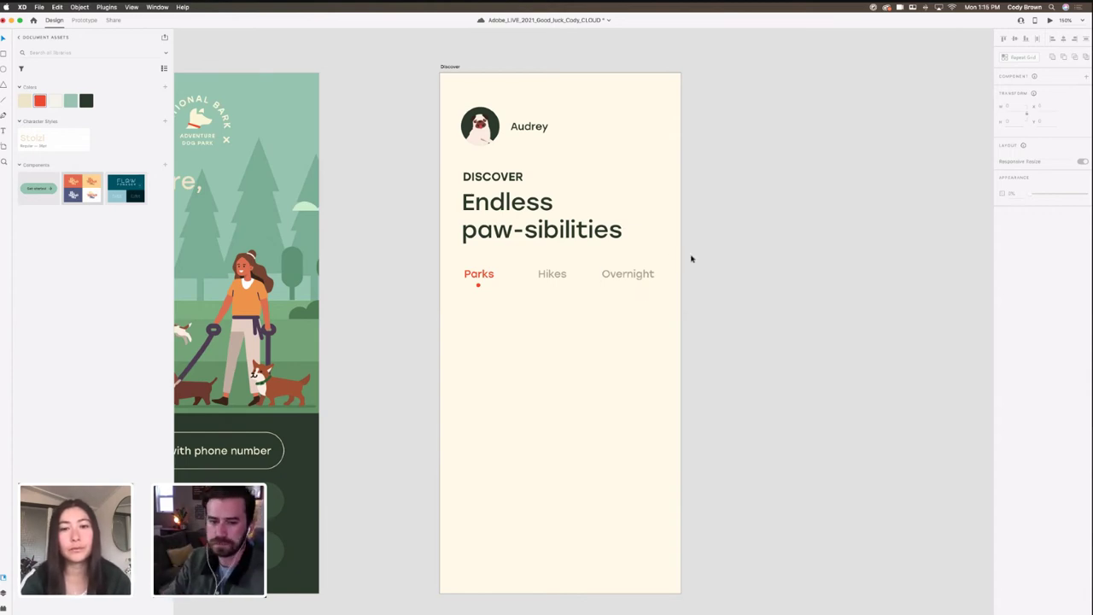
Step: Group the Parks label with its red dot and name the group "parks"
scroll(649, 277, "right", 2)
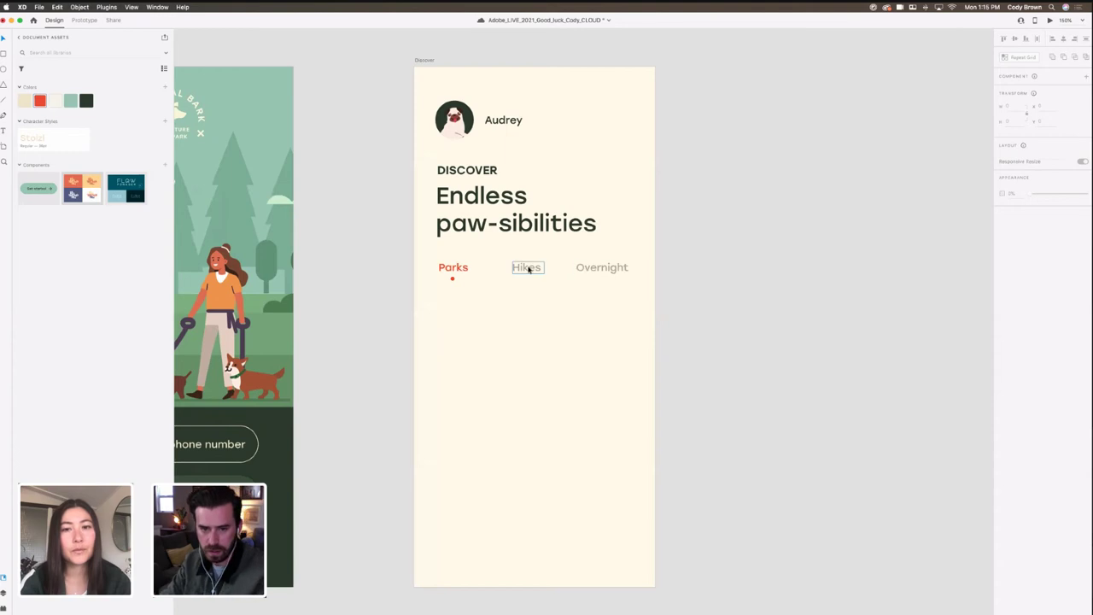
left_click(453, 273)
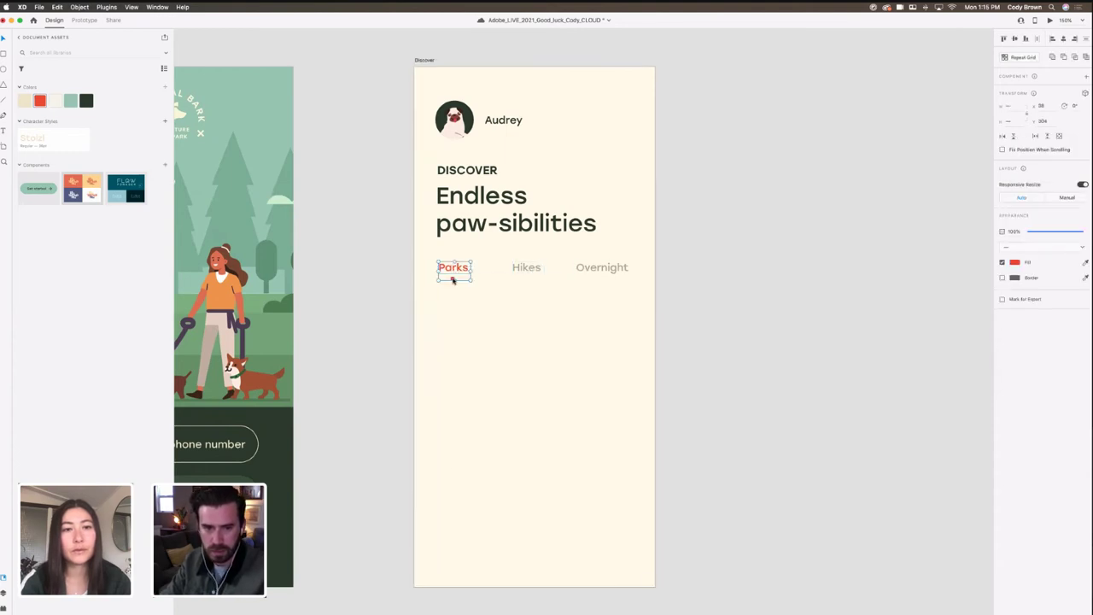
right_click(452, 278)
left_click(489, 357)
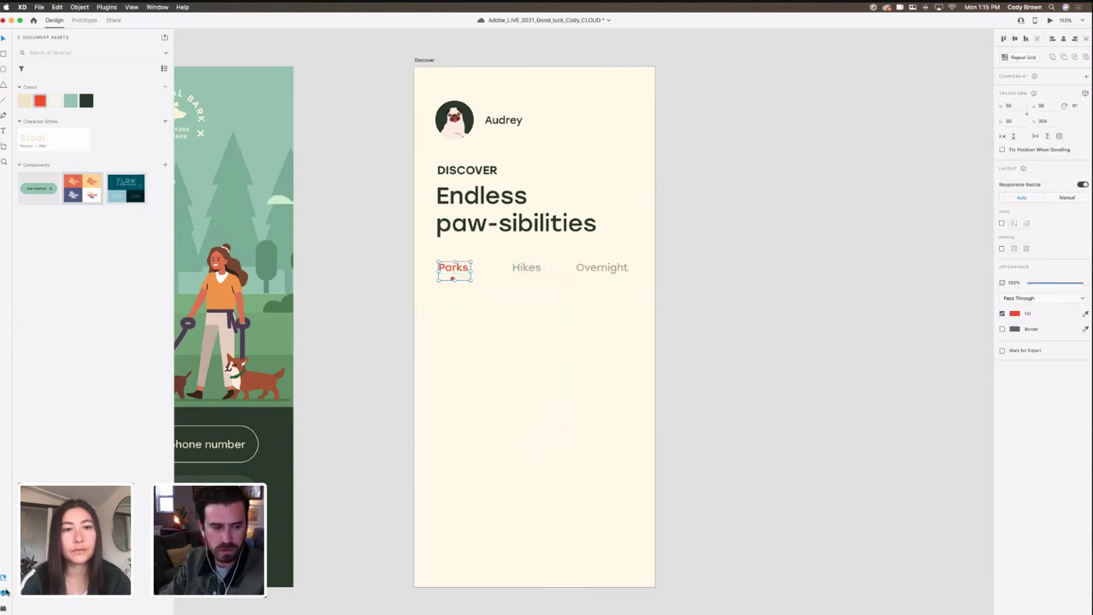
key("super+y")
double_click(34, 70)
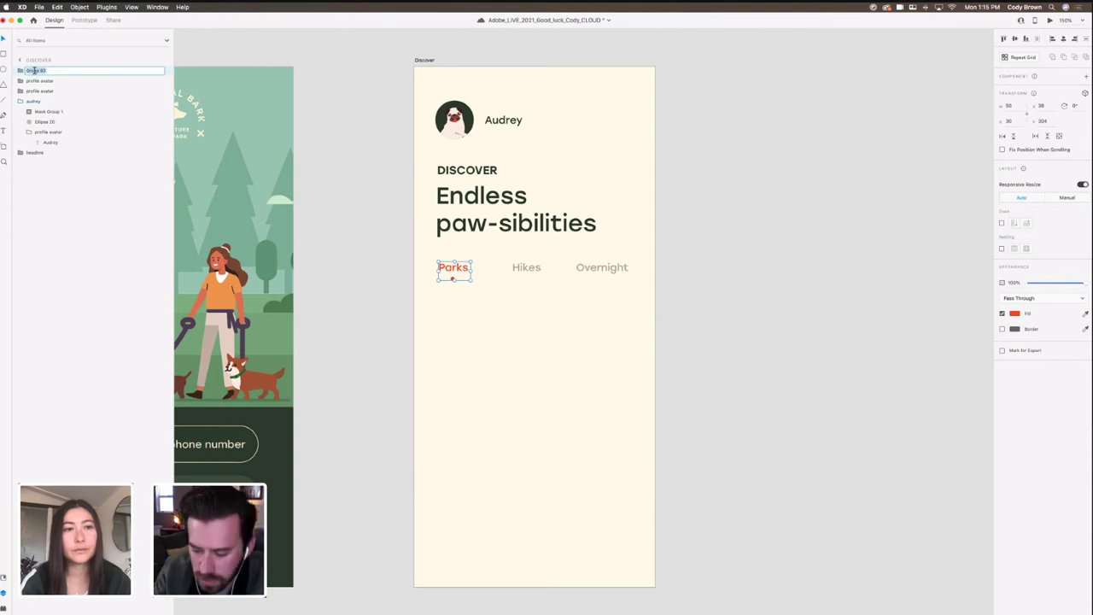
type("parks")
key("Return")
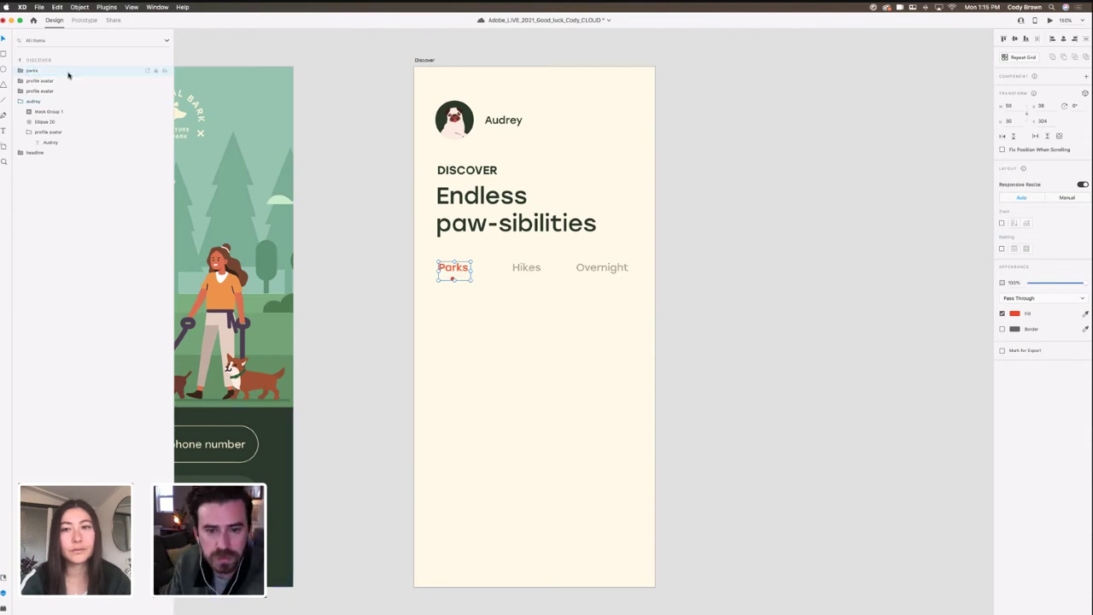
Step: Try to group the Hikes label on its own, and collapse the avatar header's layer group
left_click(526, 268)
right_click(531, 267)
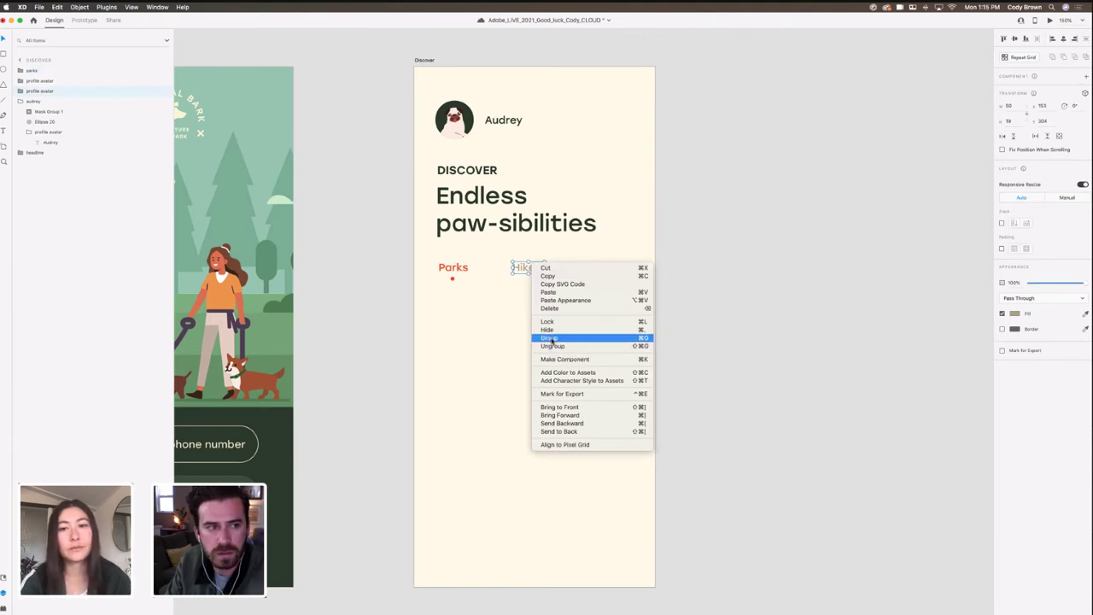
left_click(550, 339)
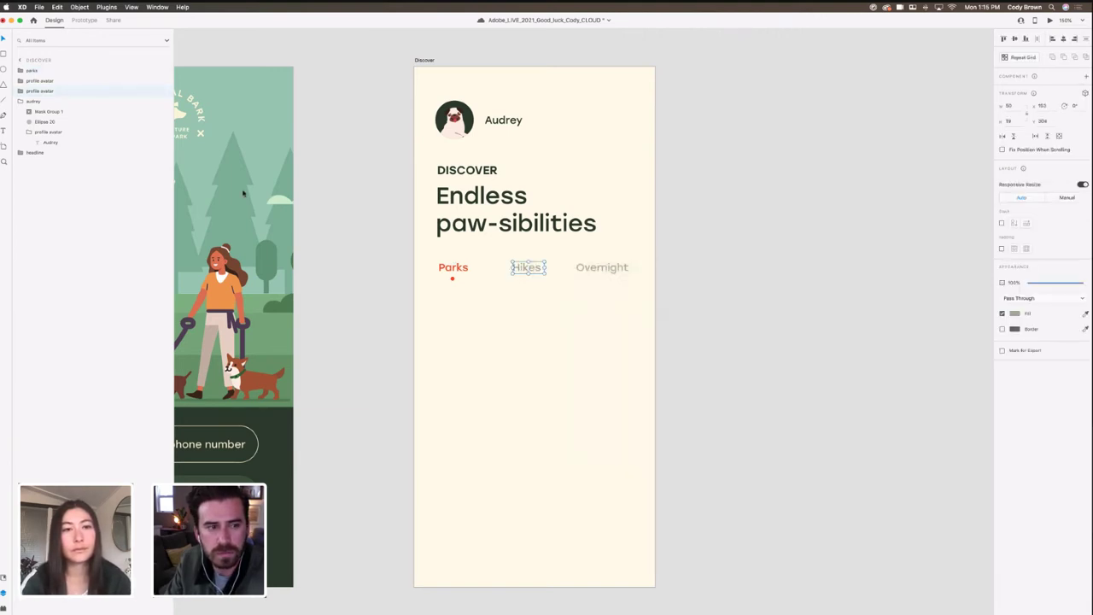
scroll(223, 181, "left", 1)
left_click(22, 101)
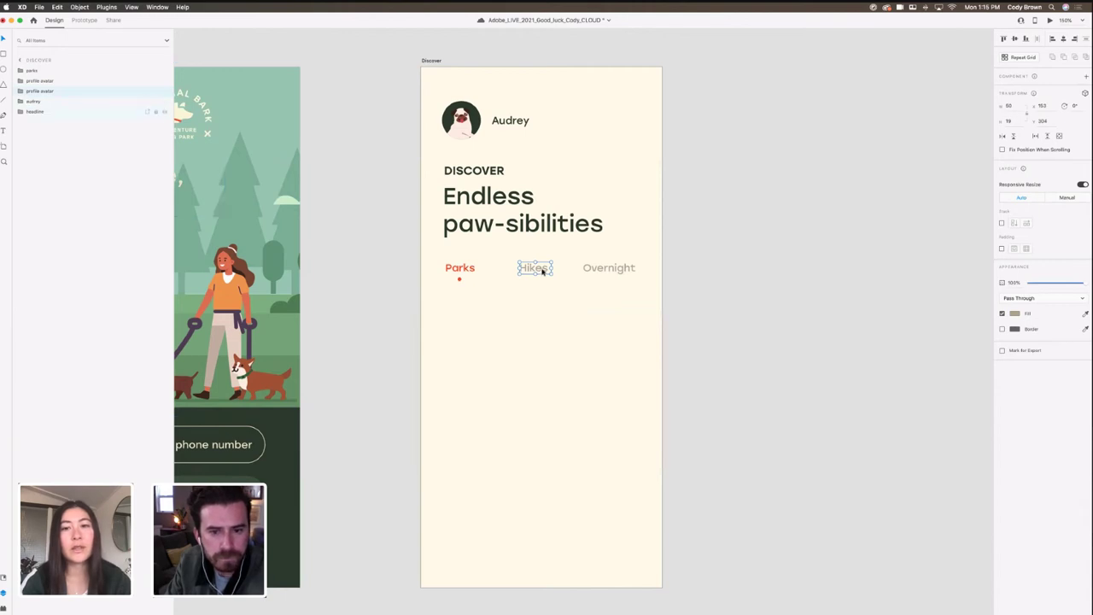
Step: Rename the Hikes label's layer group to "hikes"
right_click(45, 93)
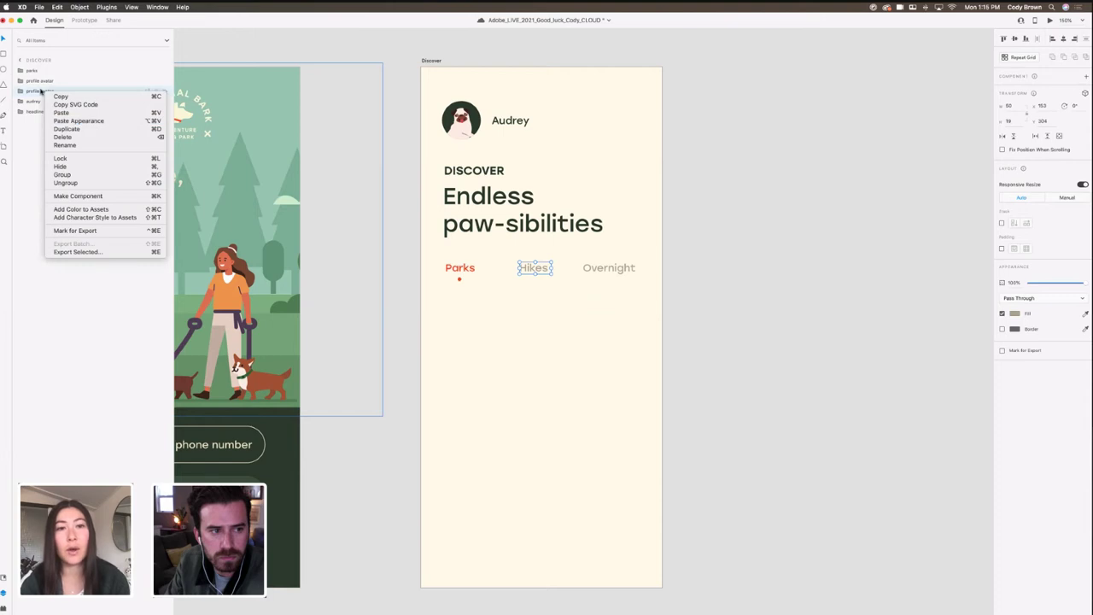
double_click(40, 90)
type("hikes")
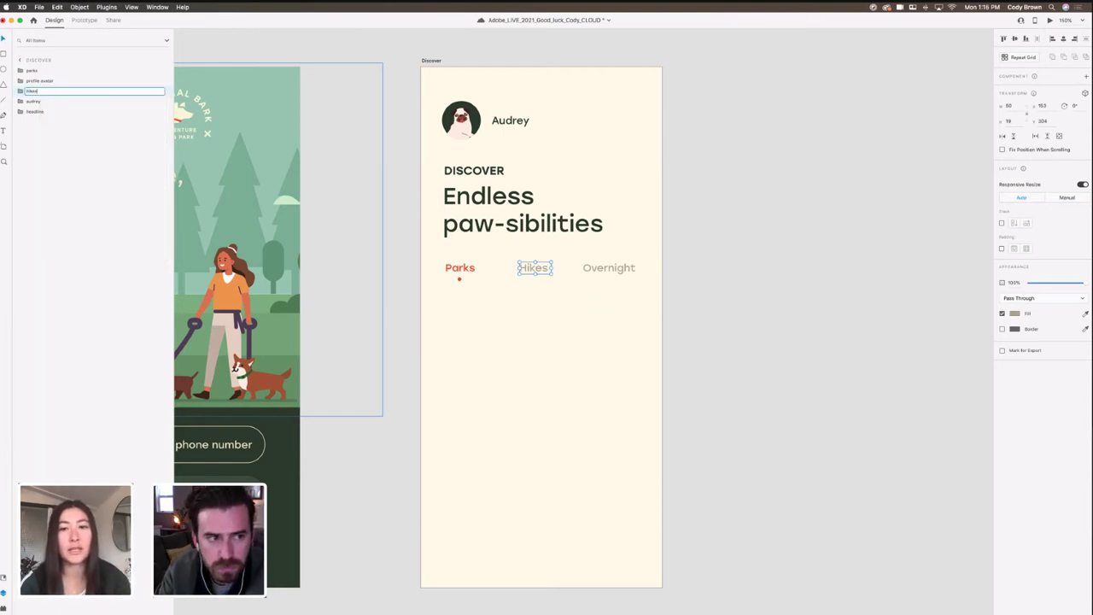
key("Return")
Step: Rename the Overnight label's layer group to "overnight" and clear the selection
left_click(606, 268)
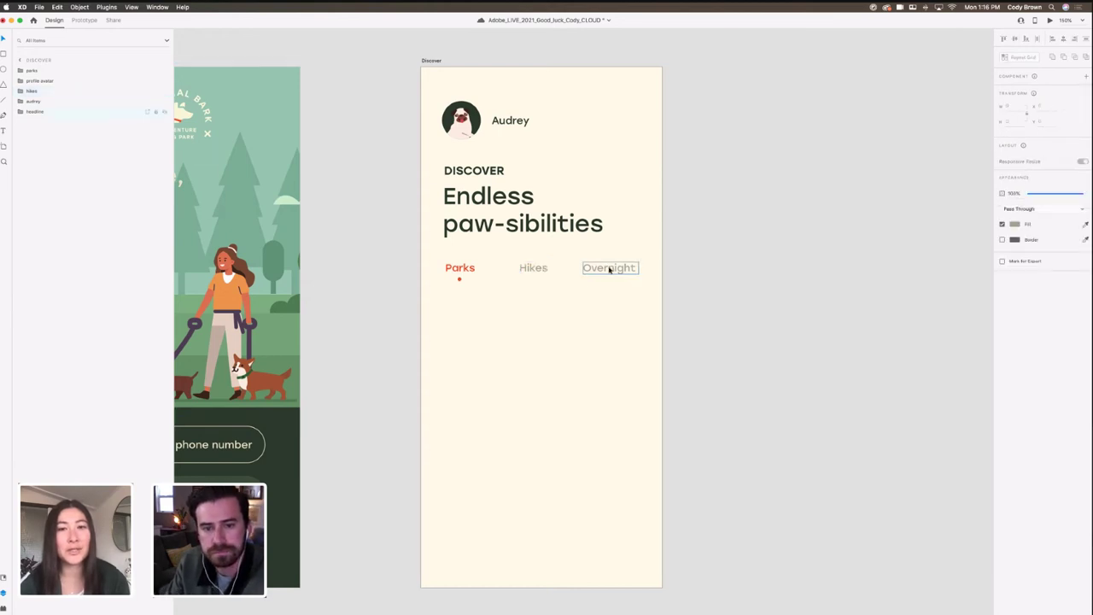
double_click(40, 81)
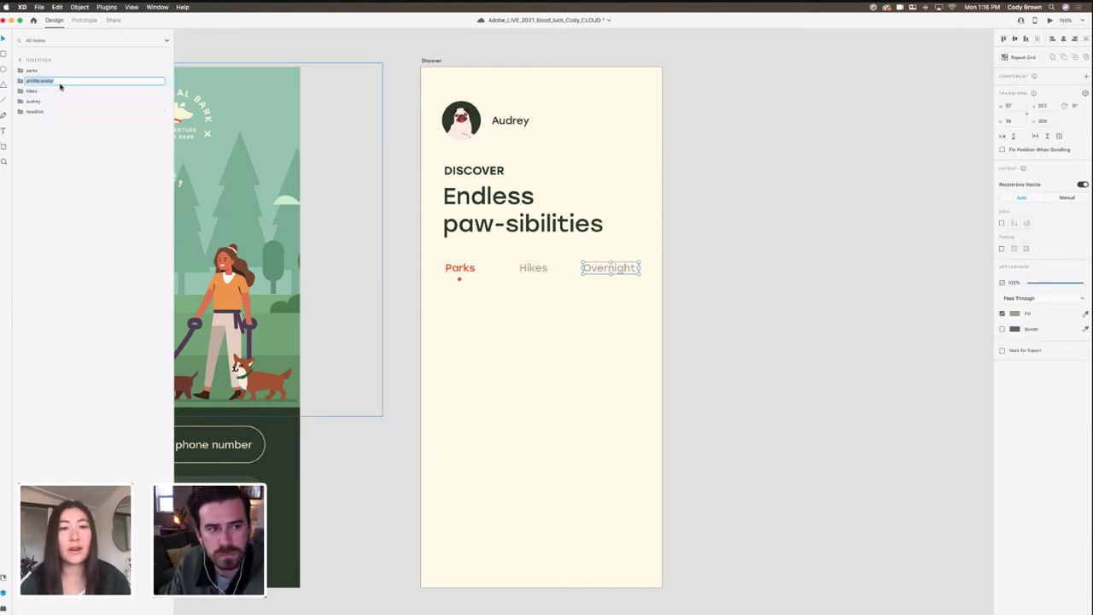
type("overnight")
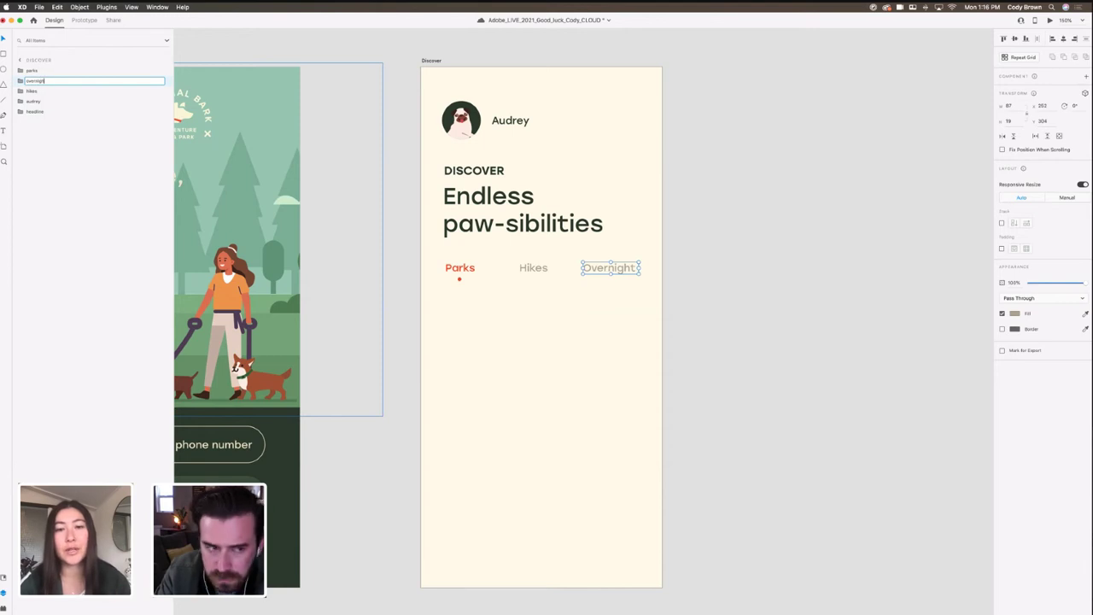
key("Return")
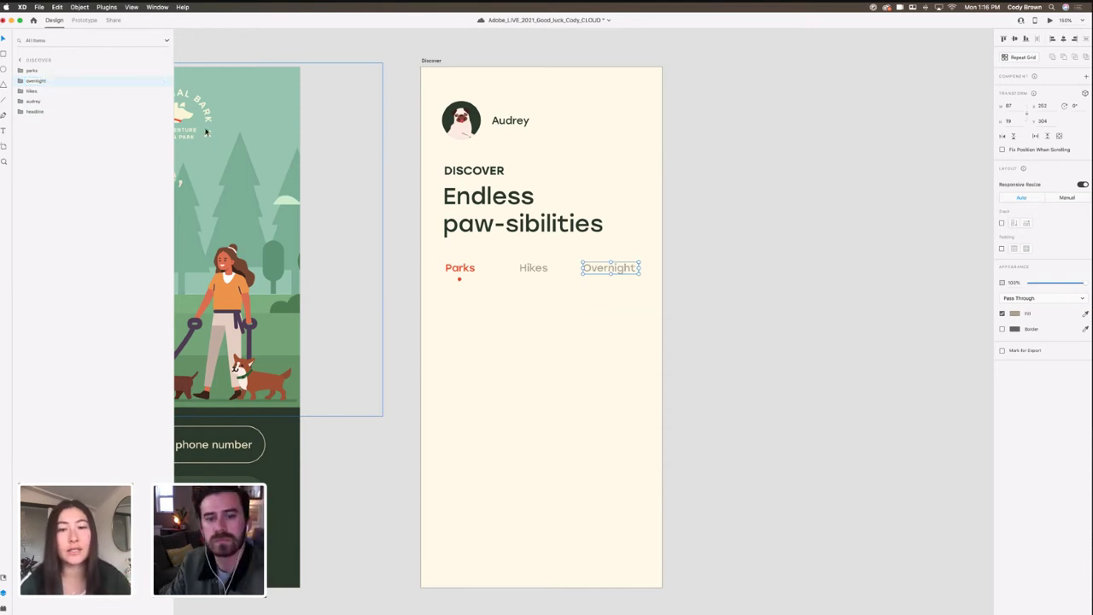
left_click(725, 245)
scroll(701, 247, "right", 2)
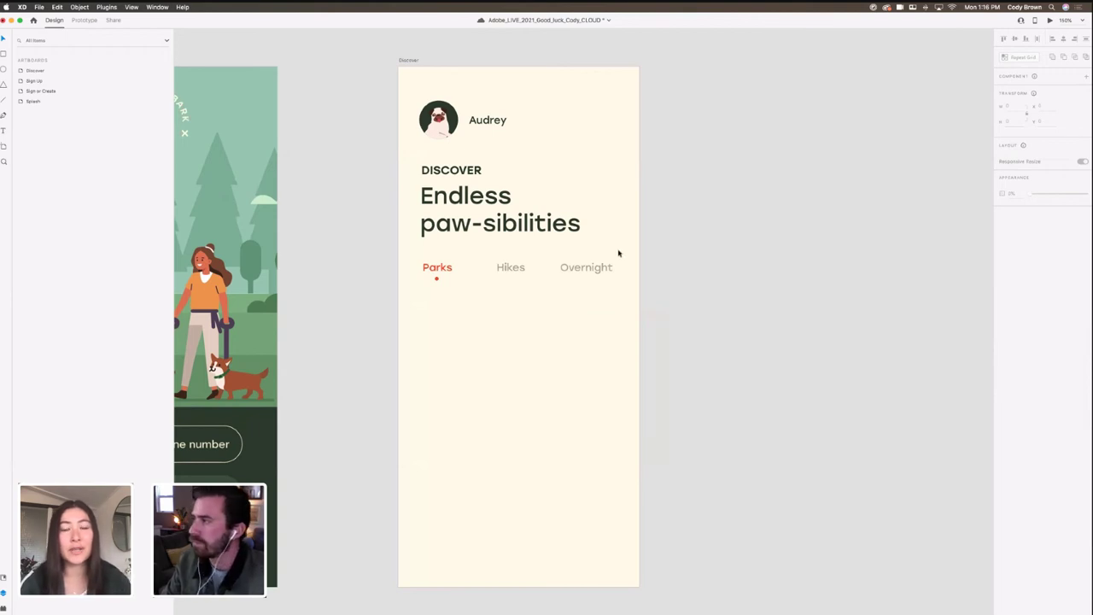
scroll(543, 245, "down", 2)
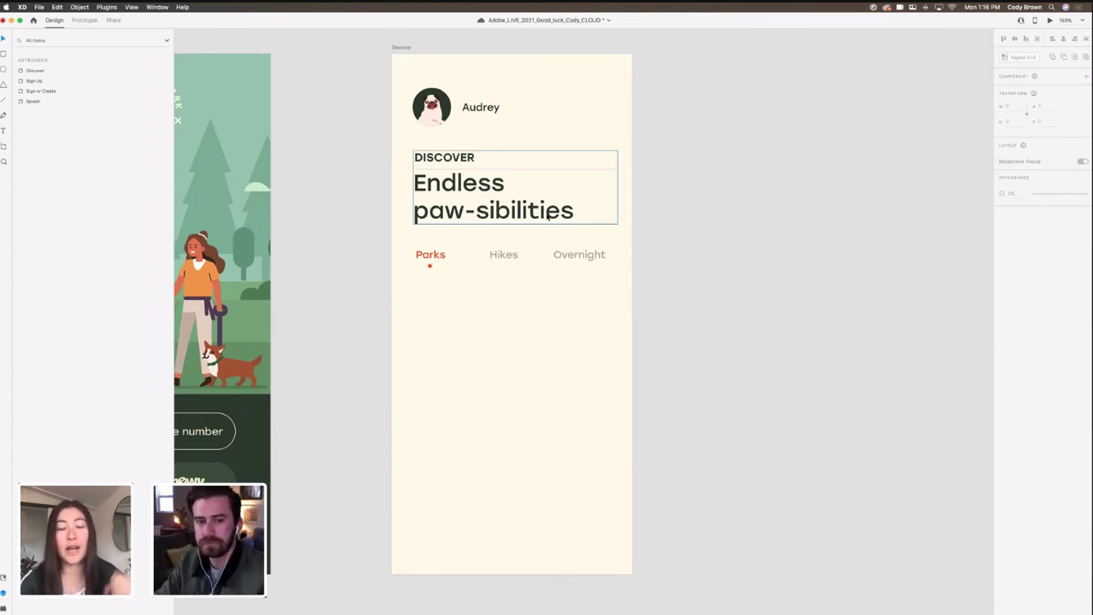
left_click(572, 253)
left_click(615, 245)
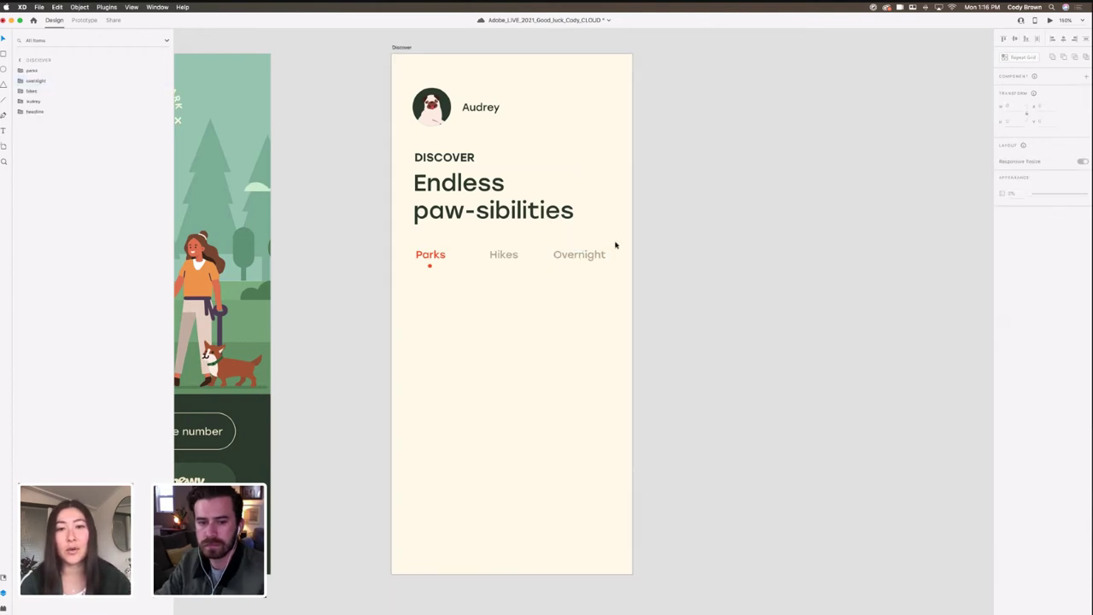
scroll(615, 245, "down", 1)
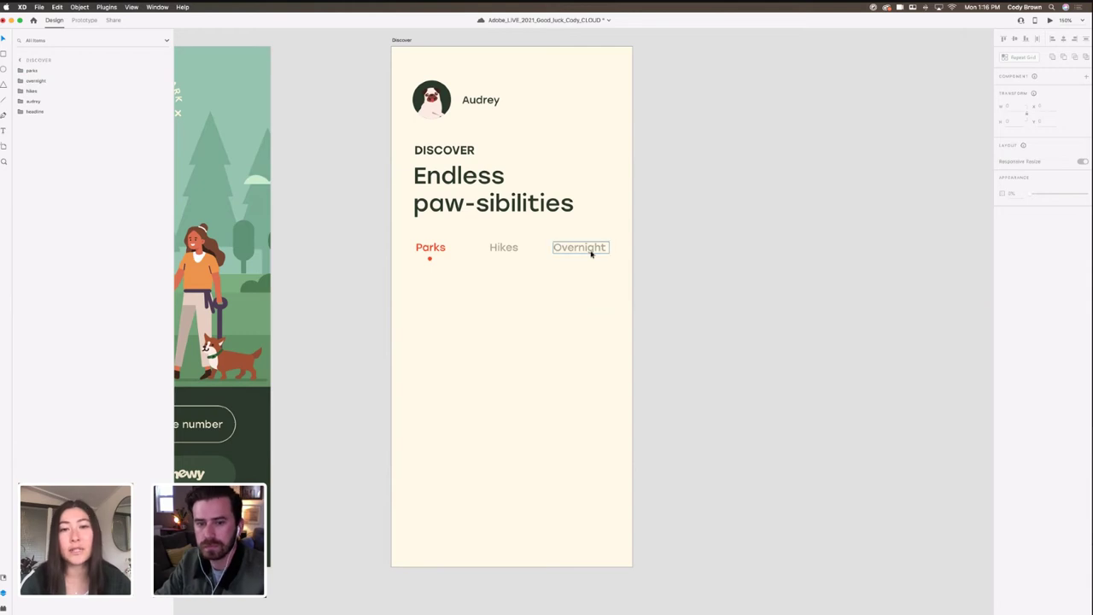
Step: Move the Parks, Hikes and Overnight tabs up slightly, closer to the headline, and save the document
left_click(590, 248)
left_click(500, 248, "shift")
left_click(435, 250, "shift")
left_click_drag(435, 251, 435, 247)
left_click(465, 269)
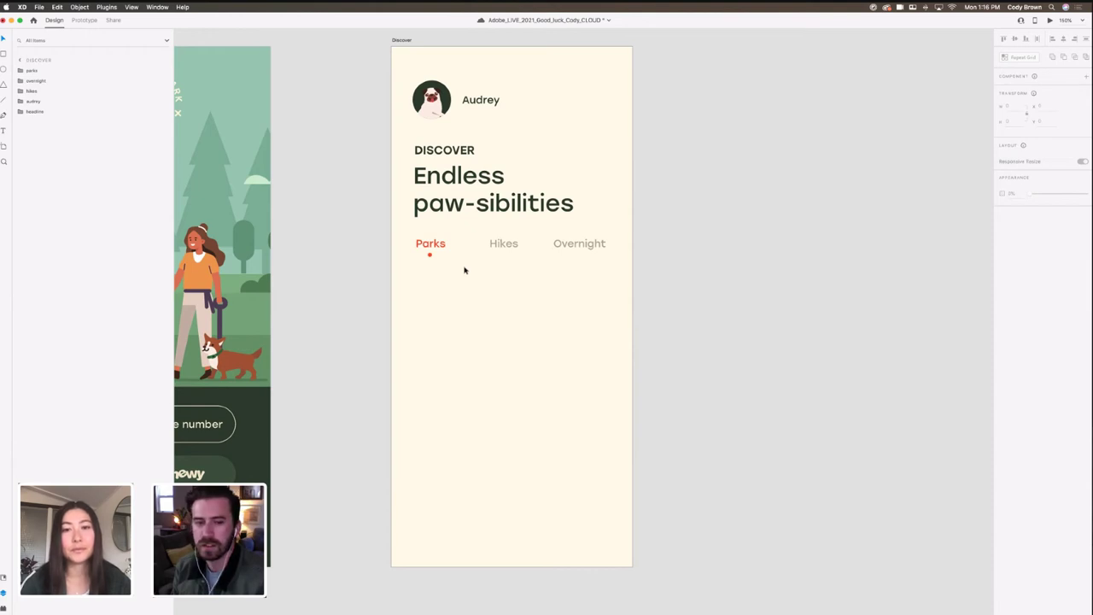
key("super+s")
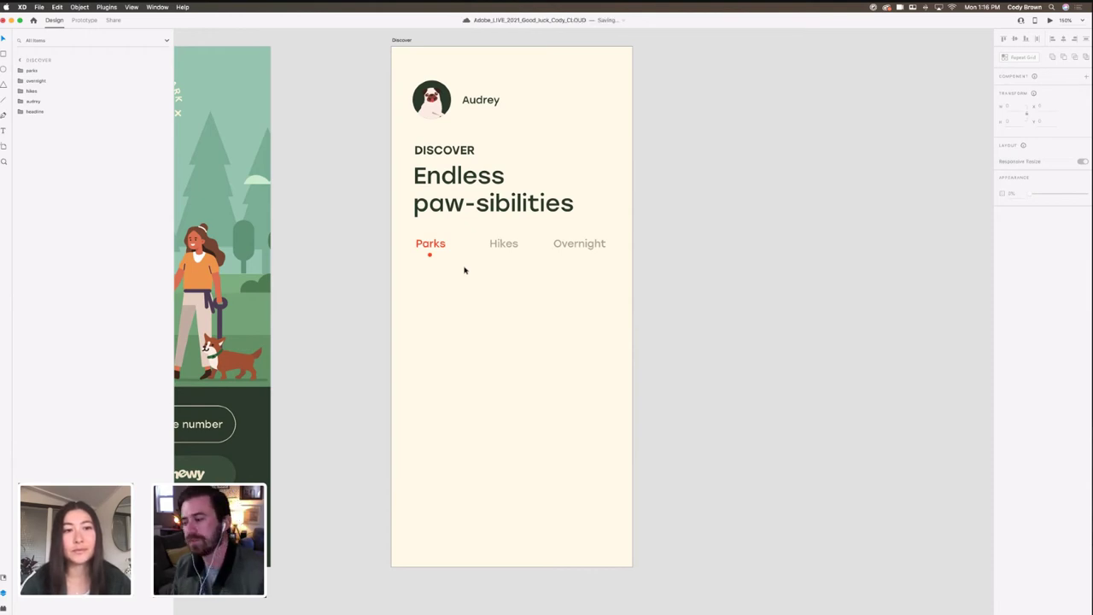
Step: Turn on the layout grid for the Discover artboard
key("super+minus")
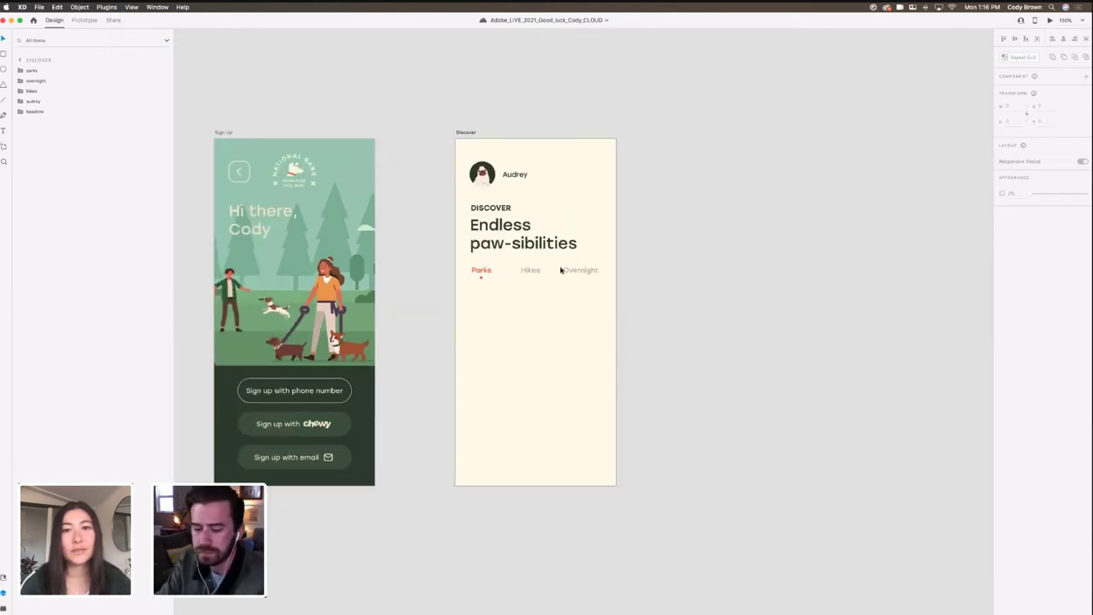
scroll(609, 263, "down", 2)
scroll(610, 263, "right", 1)
left_click(574, 246)
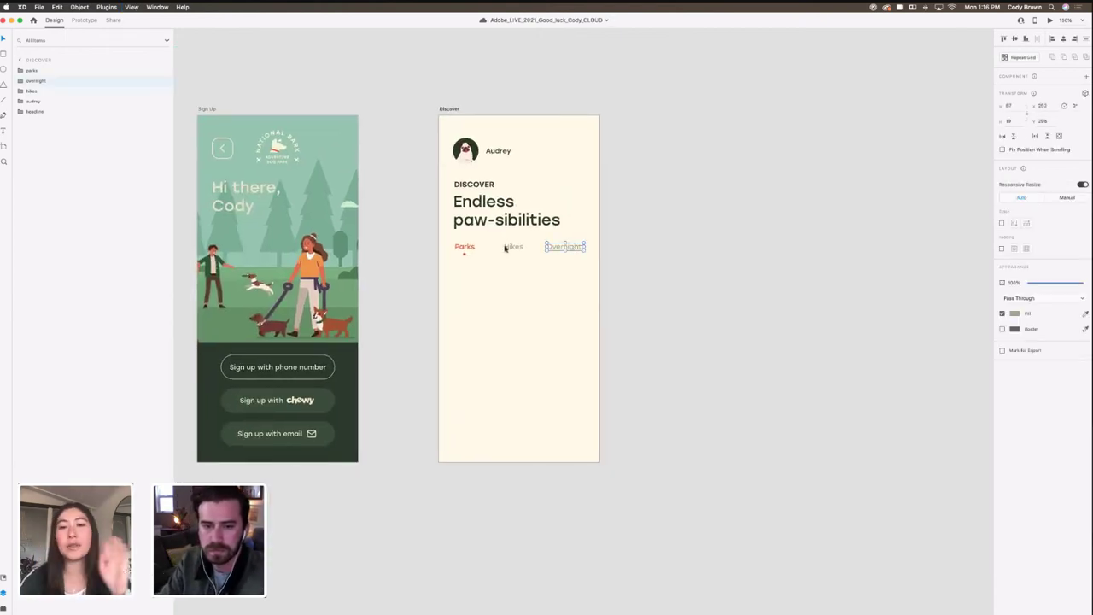
left_click(523, 280)
left_click_drag(522, 280, 511, 275)
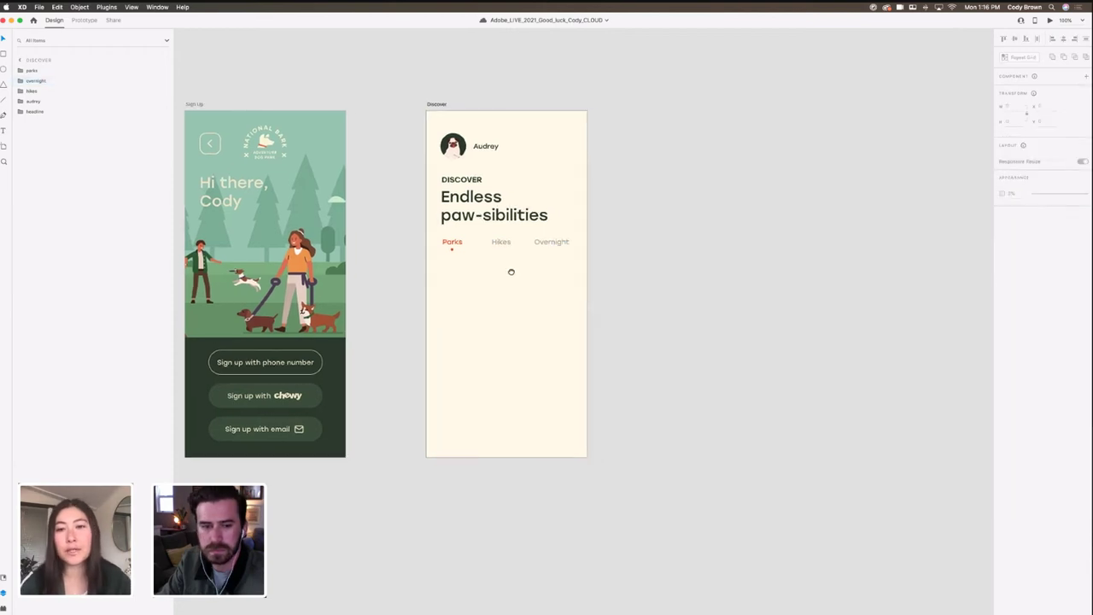
scroll(511, 274, "up", 5)
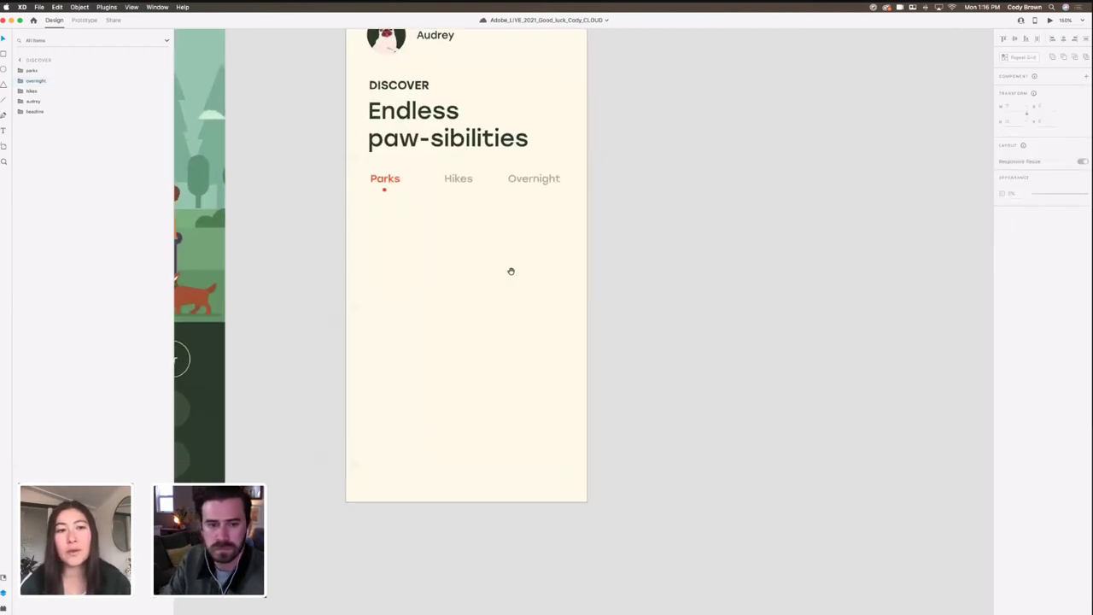
scroll(456, 239, "up", 3)
left_click(387, 60)
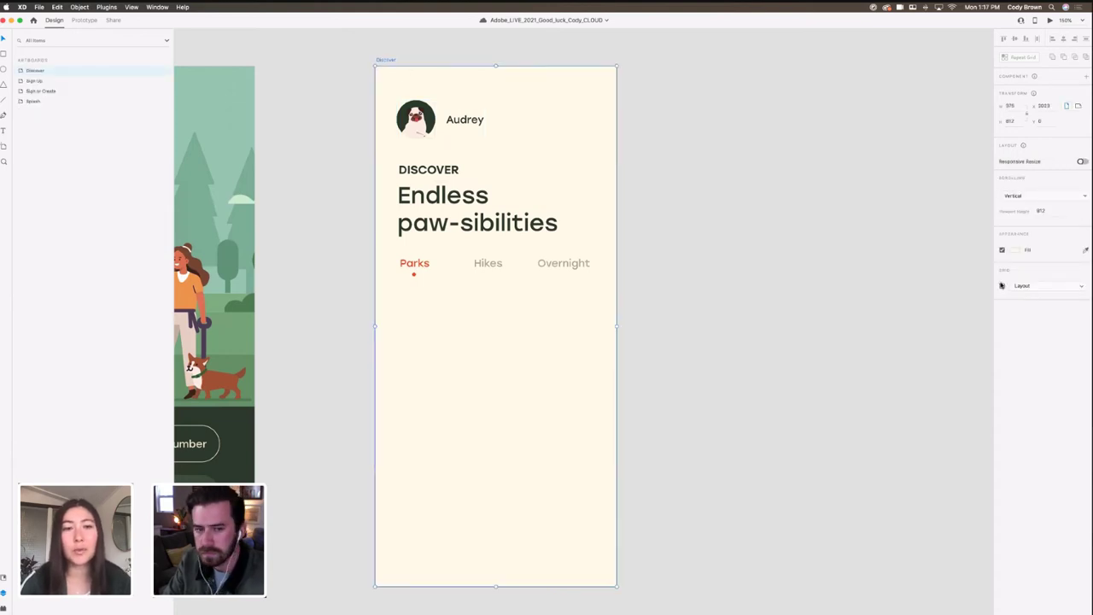
left_click(1003, 286)
Step: Nudge the Parks, Hikes and Overnight tabs together to line up with the outer edges of the grid columns
left_click(425, 263)
left_click(487, 263, "shift")
left_click(556, 266, "shift")
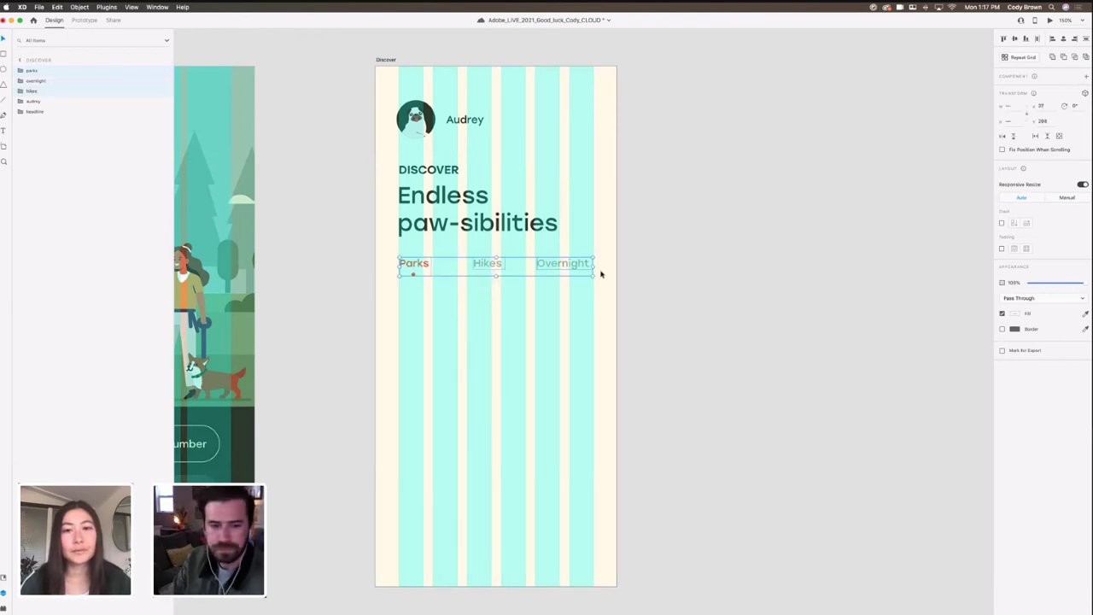
left_click_drag(602, 274, 571, 263)
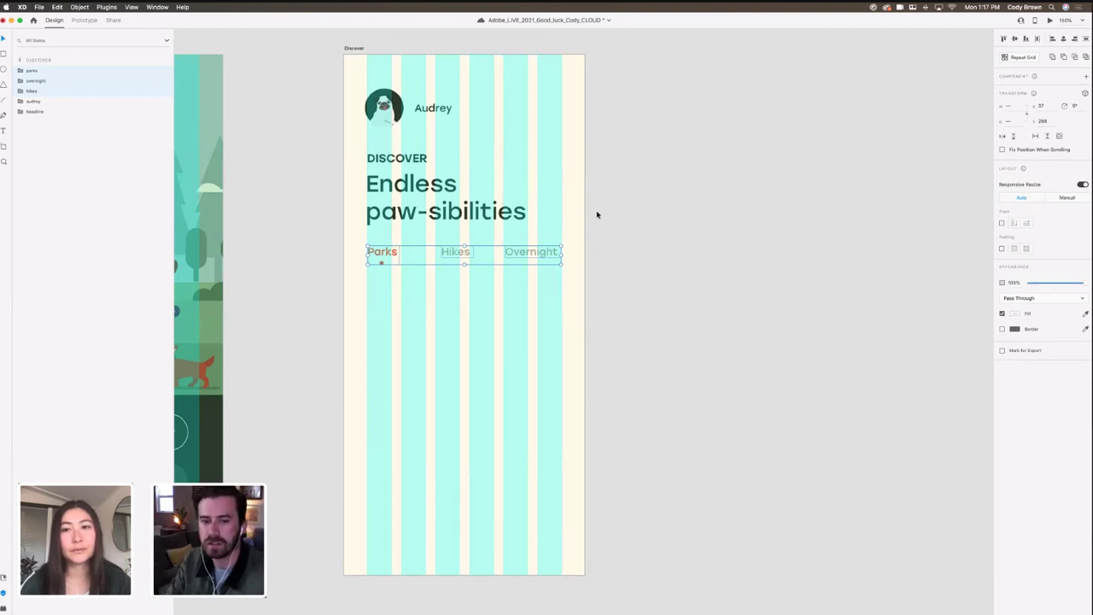
scroll(590, 222, "down", 2)
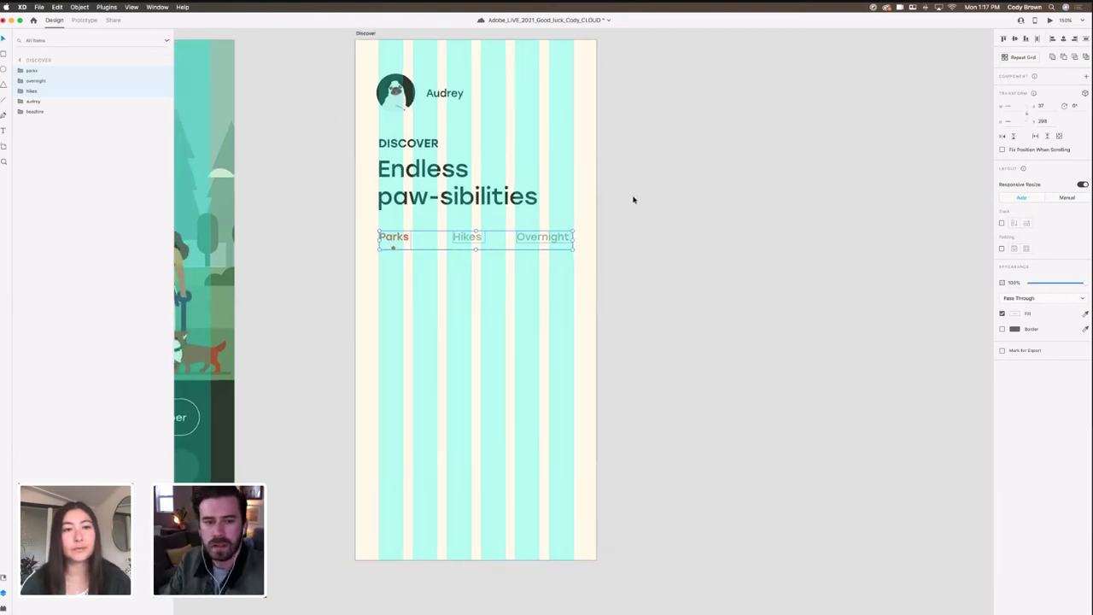
left_click(633, 199)
Step: Give the Discover artboard's layout grid separate margins for each side, with a left margin of 25
scroll(629, 214, "up", 5)
left_click(361, 98)
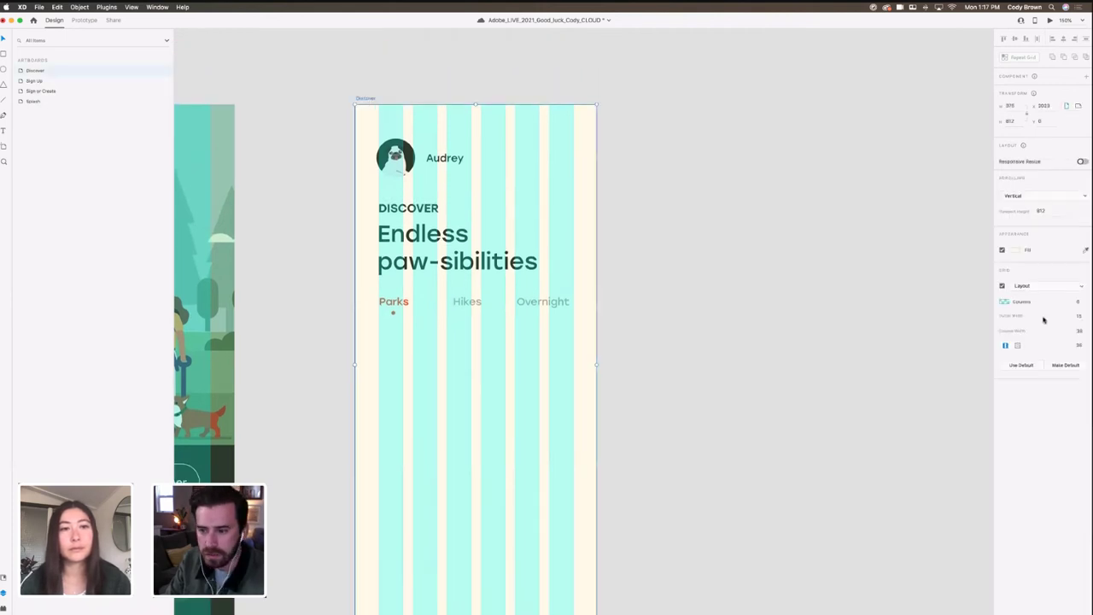
left_click(1079, 333)
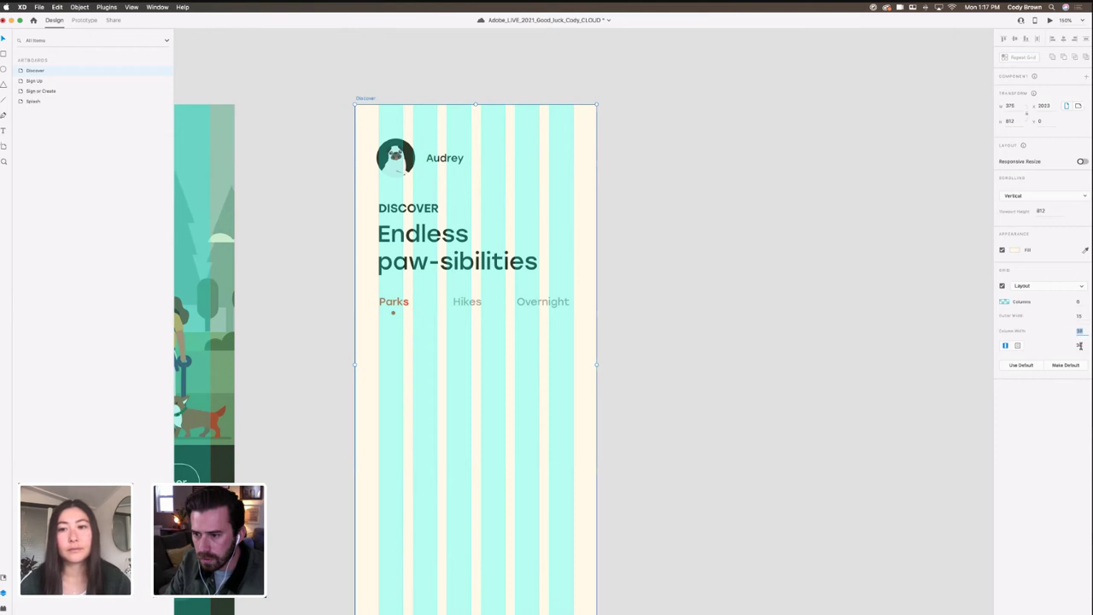
left_click(1079, 345)
type("48")
key("Return")
key("super+z")
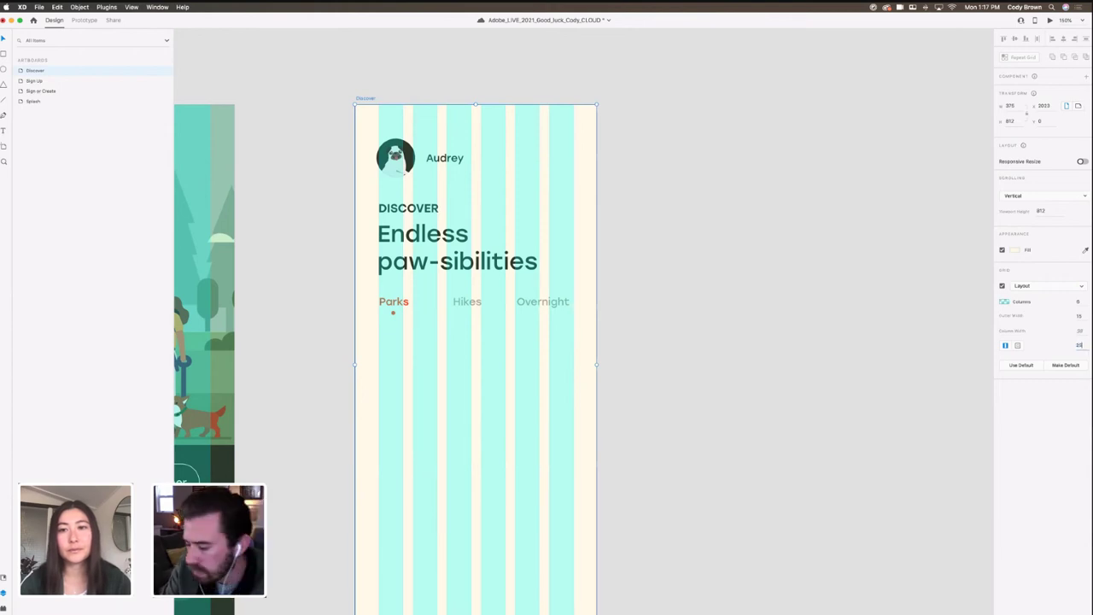
key("super+z")
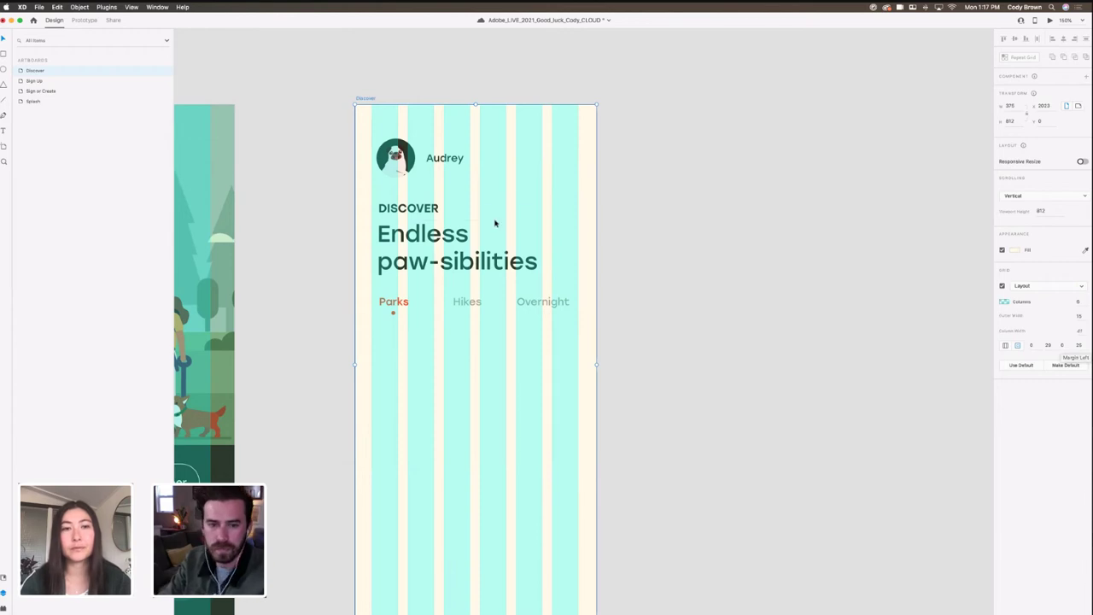
Step: Realign the avatar header, headline and Parks tab with the first grid column's edge, Overnight with the last, and Hikes at the artboard's centre
left_click_drag(393, 301, 397, 266)
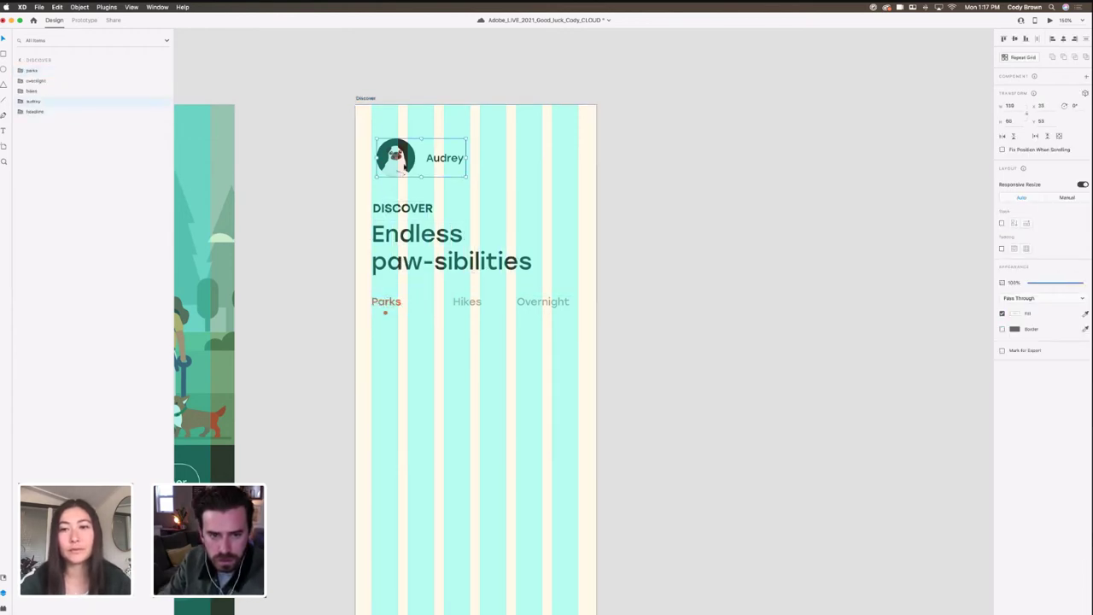
left_click_drag(404, 171, 399, 169)
left_click(473, 302)
left_click(543, 304, "shift")
left_click(554, 322)
left_click_drag(555, 304, 560, 305)
left_click_drag(479, 303, 488, 303)
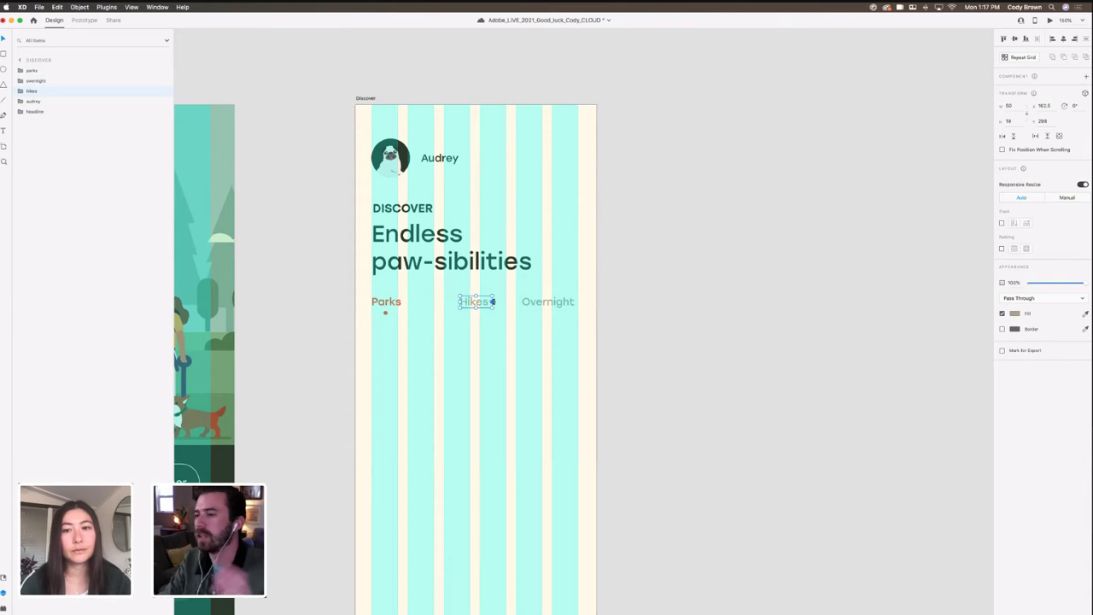
Step: Lower the Parks, Hikes and Overnight tabs together to widen the gap beneath the headline
left_click(366, 99)
scroll(555, 181, "down", 2)
scroll(555, 182, "left", 1)
left_click(420, 265)
left_click(500, 265, "shift")
left_click(578, 269, "shift")
left_click_drag(579, 269, 579, 271)
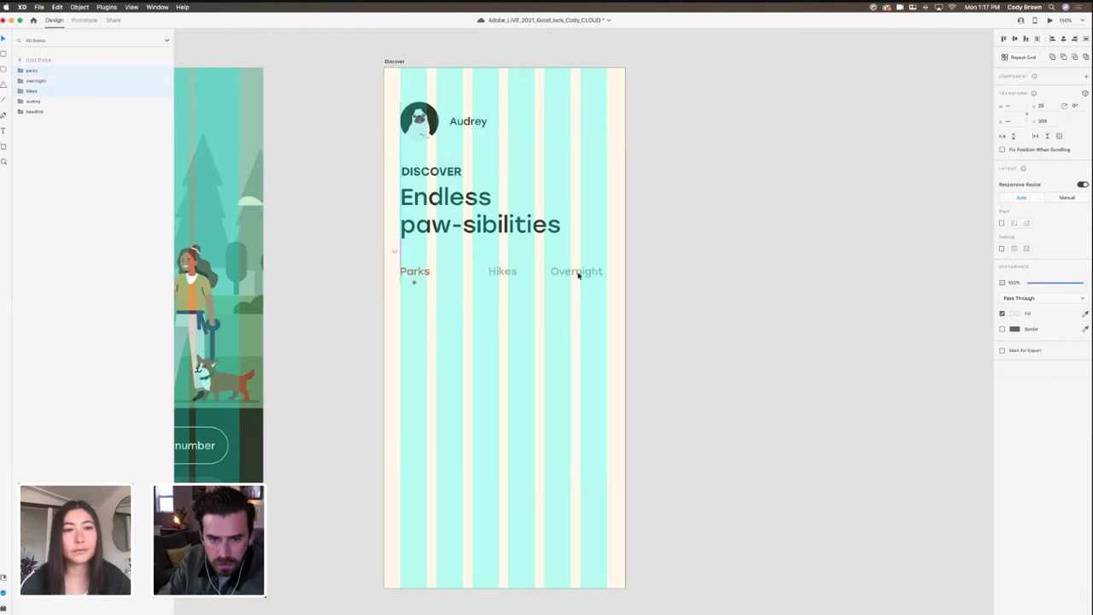
left_click_drag(578, 272, 578, 271)
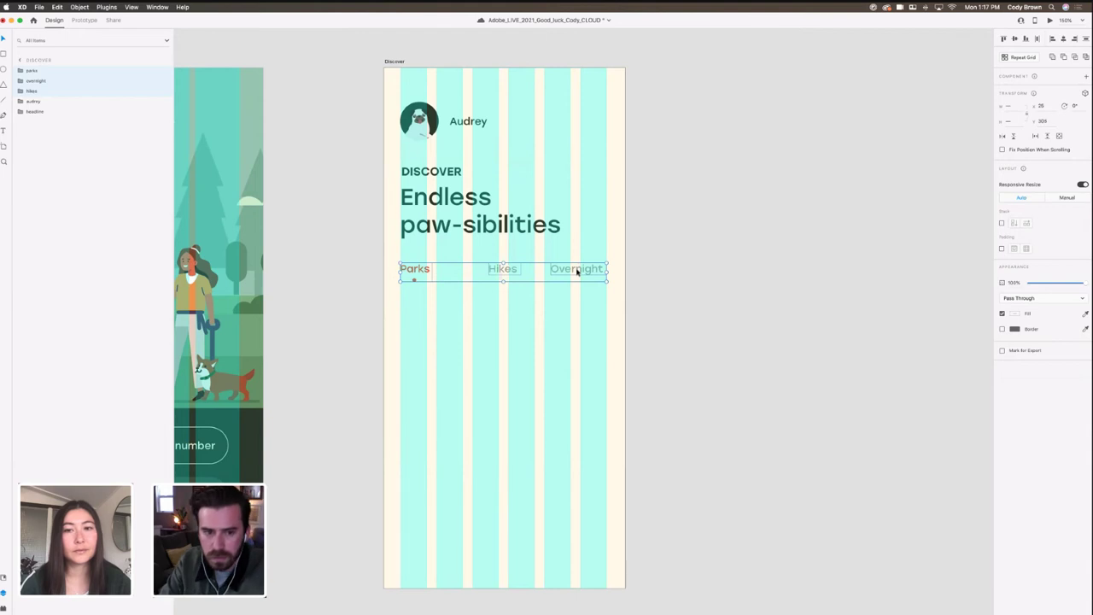
Step: Nudge the headline group down slightly between the avatar header and the category tabs
scroll(576, 282, "down", 2)
left_click(452, 220)
left_click(505, 251, "shift")
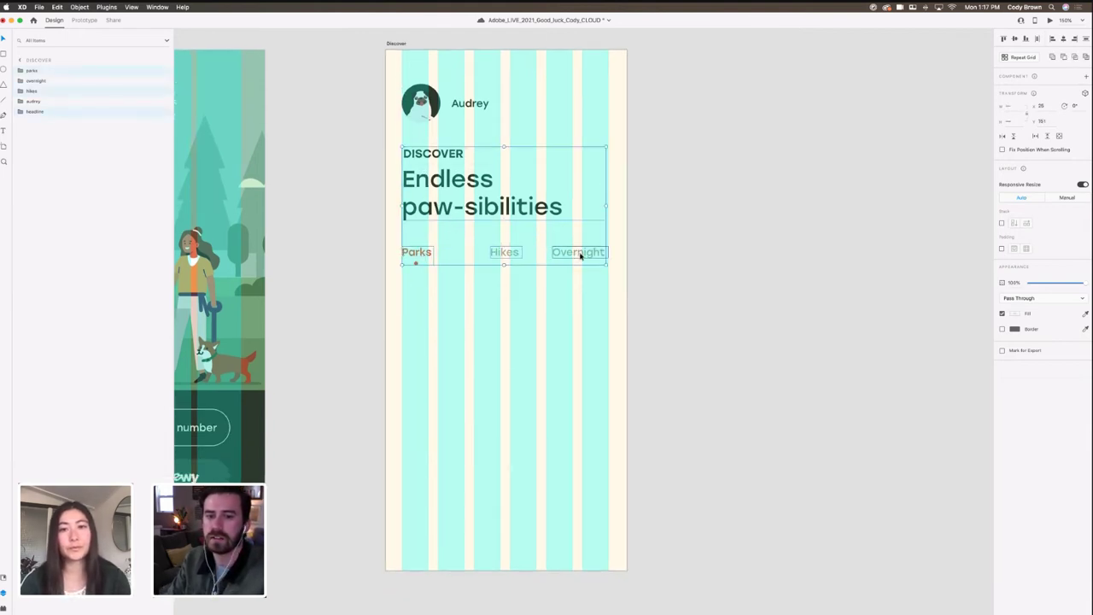
left_click(424, 158)
left_click_drag(425, 158, 421, 160)
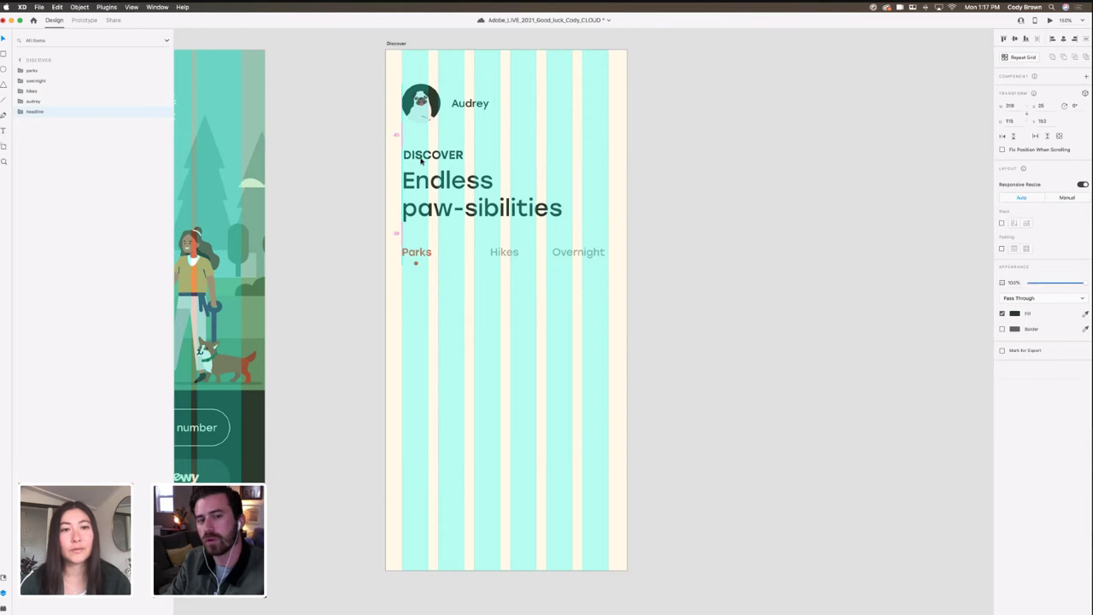
Step: Move the three category tabs down to a Y position of 308
left_click(416, 253)
left_click(504, 252, "shift")
left_click(578, 254, "shift")
left_click_drag(581, 254, 581, 258)
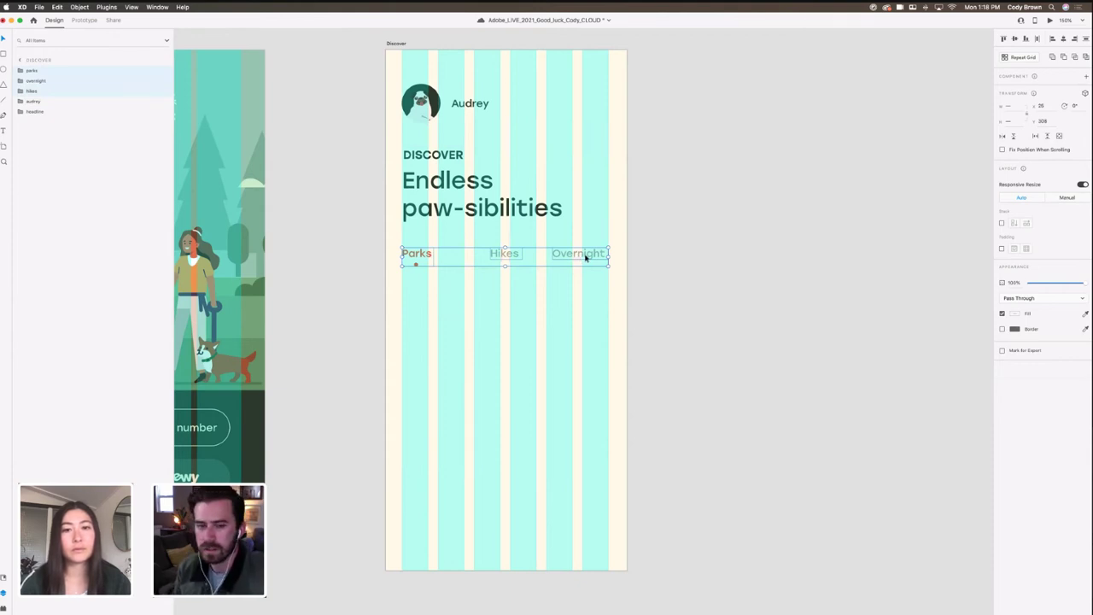
Step: Turn off the Discover artboard's layout grid and clear the selection
key("super+minus")
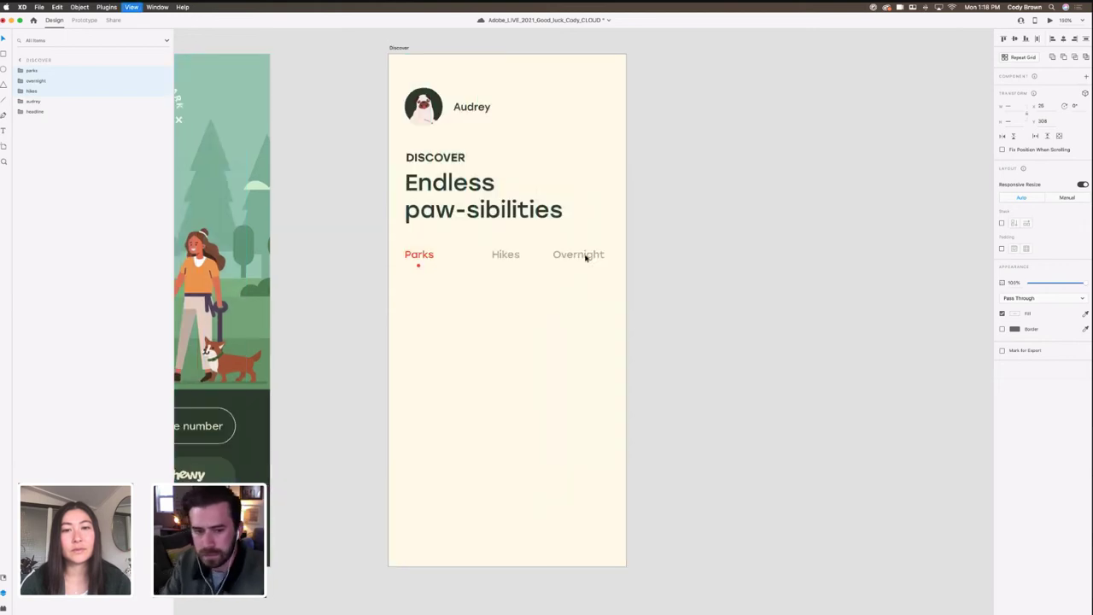
left_click(637, 256)
scroll(611, 251, "right", 1)
left_click(419, 128)
left_click(738, 220)
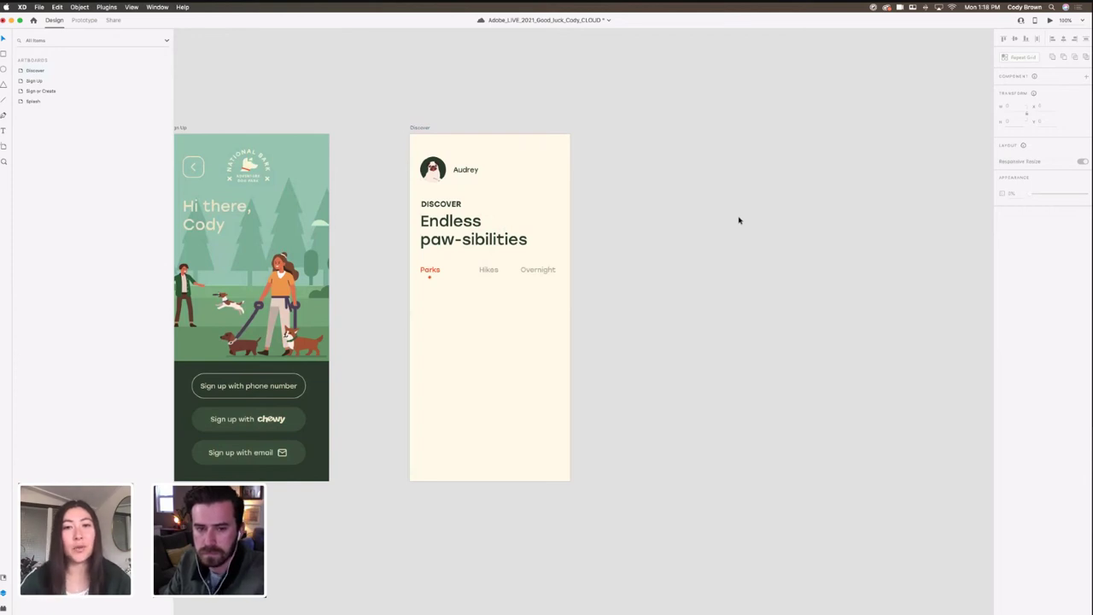
Step: Show the layout grid on the Discover artboard again
scroll(689, 242, "left", 3)
scroll(688, 242, "down", 2)
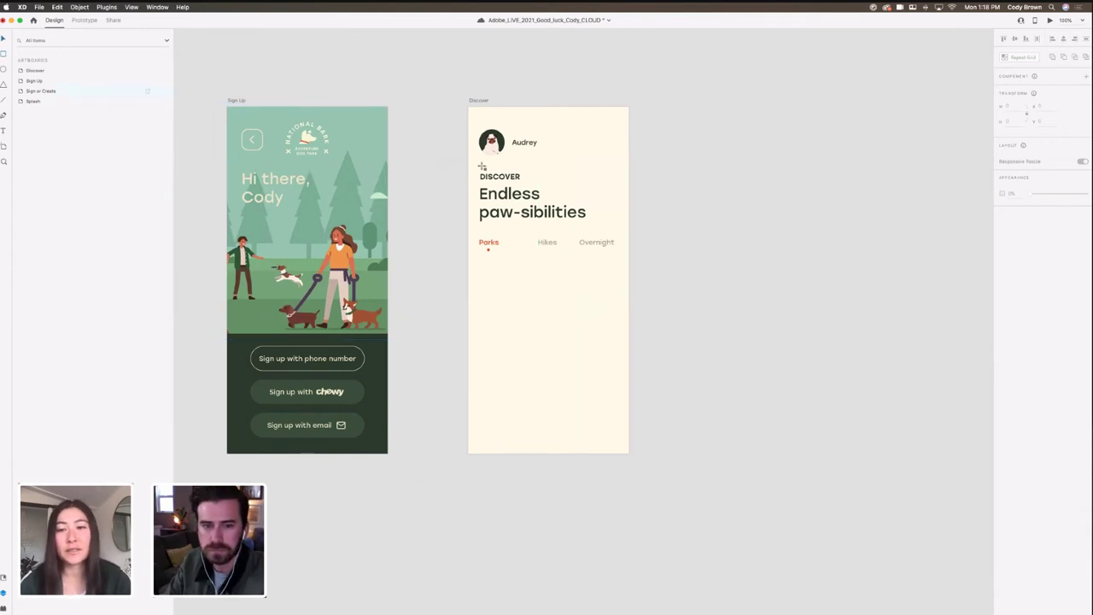
left_click(479, 101)
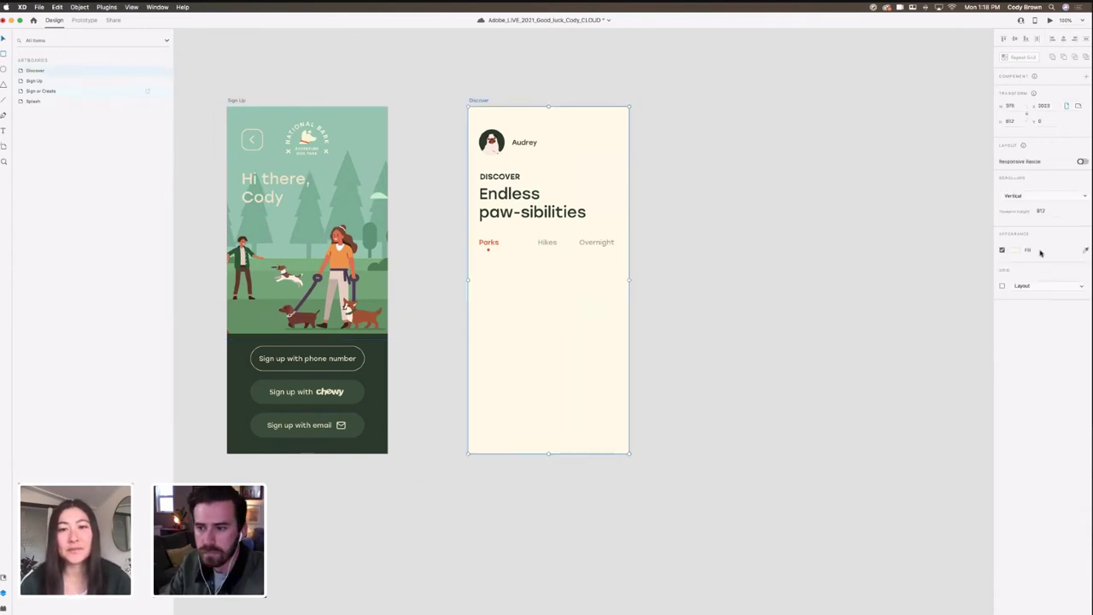
left_click(1002, 286)
Step: Draw a borderless rectangle about 153 by 221 below the Parks tab, spanning the first three grid columns
key("super+equal")
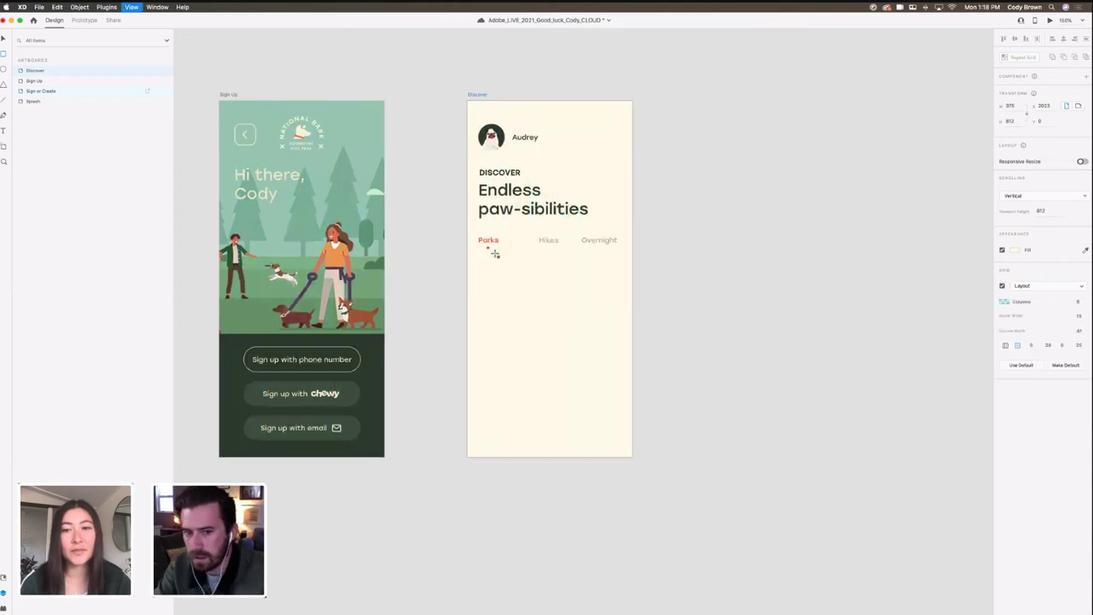
left_click_drag(379, 204, 509, 390)
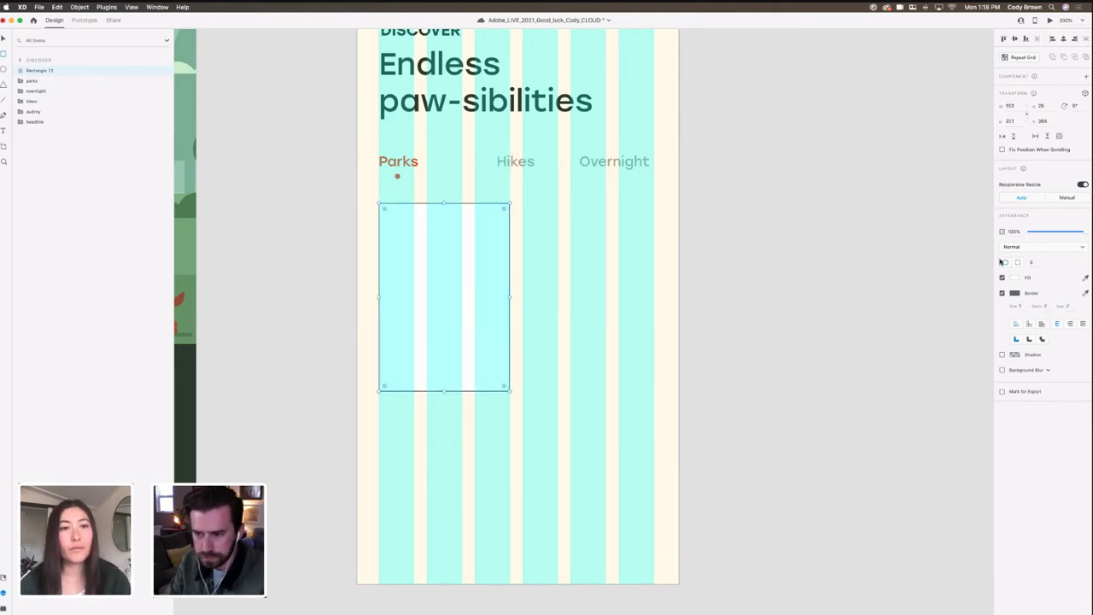
left_click(1001, 294)
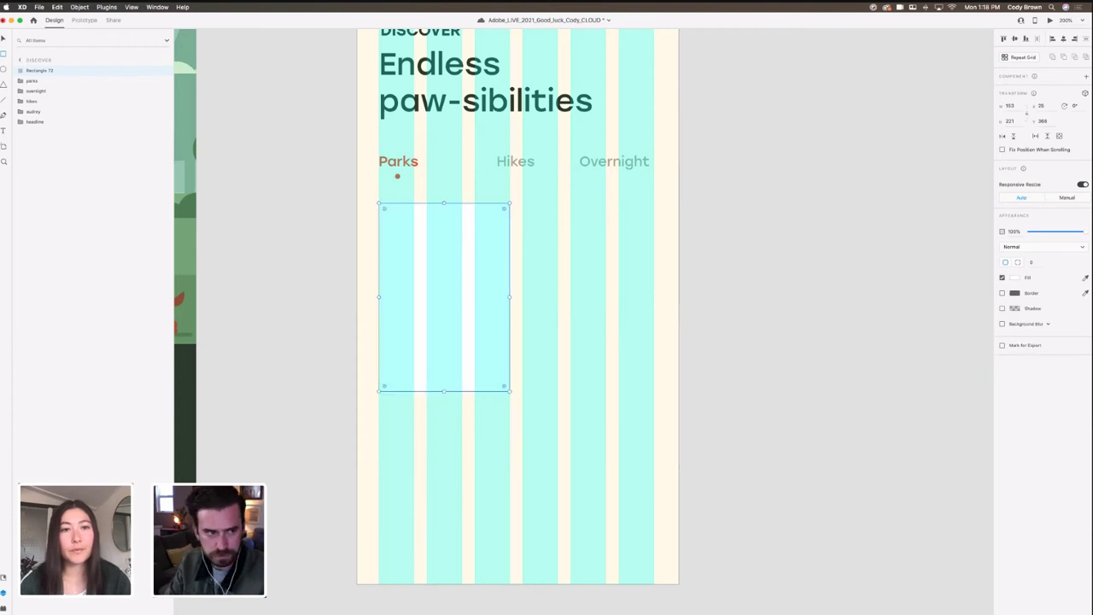
Step: Hide the layout grid on the Discover artboard
scroll(589, 258, "up", 5)
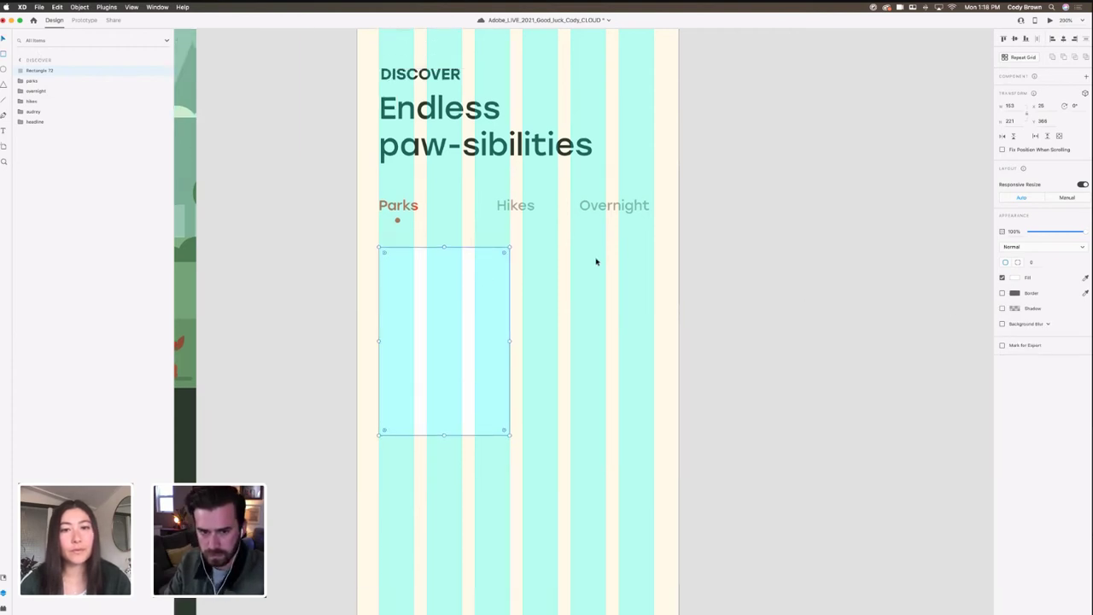
left_click(372, 101)
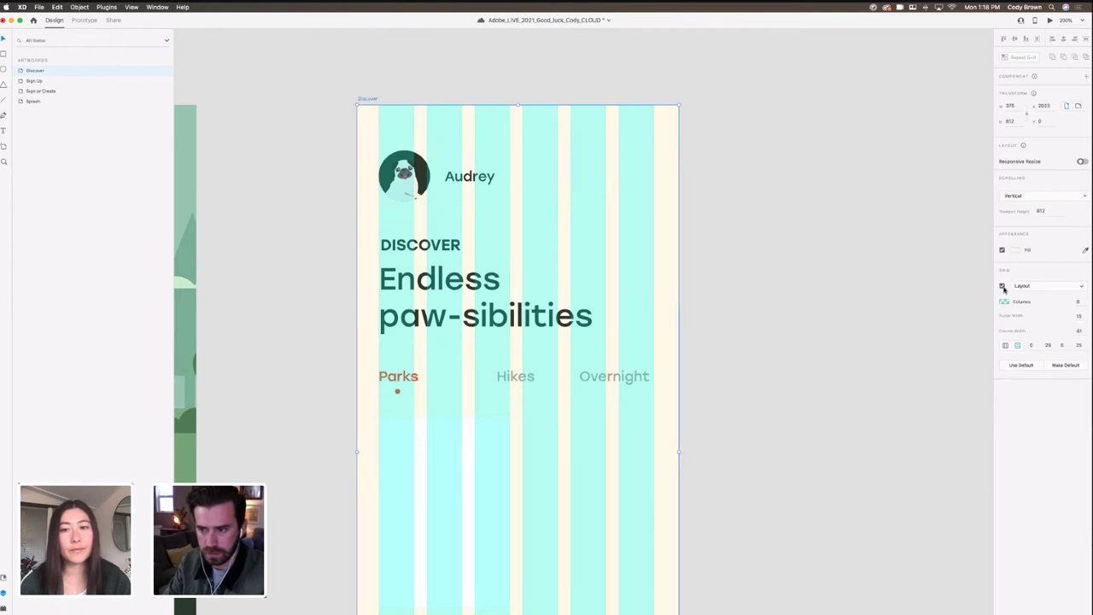
left_click(1002, 287)
Step: Fill the new rectangle with the saved dark green swatch and nudge it up slightly toward the tabs
scroll(623, 283, "down", 4)
left_click(466, 310)
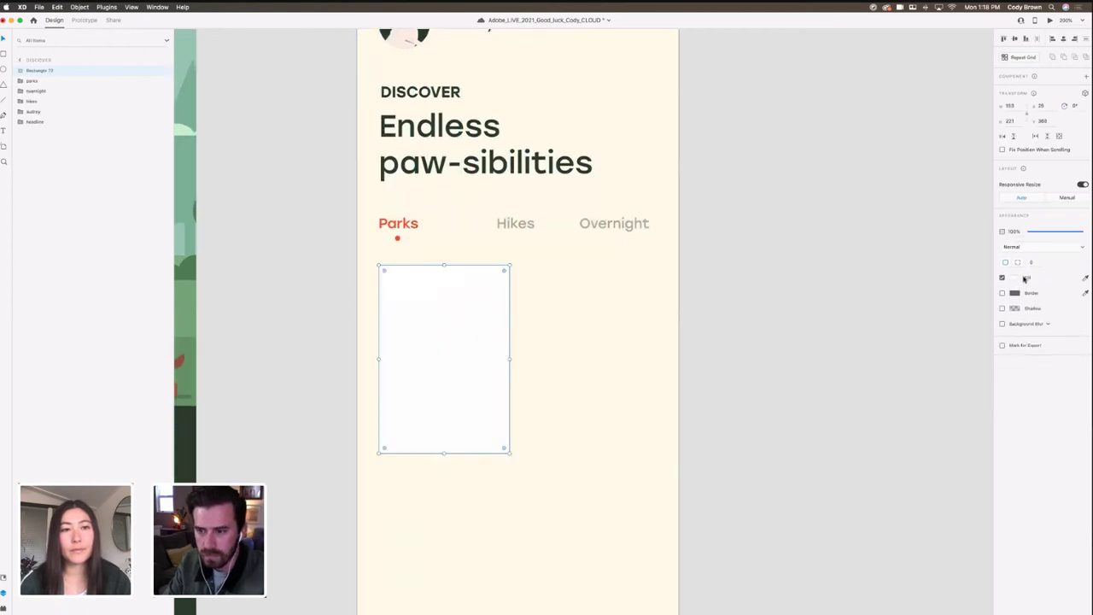
left_click(1016, 278)
left_click(931, 328)
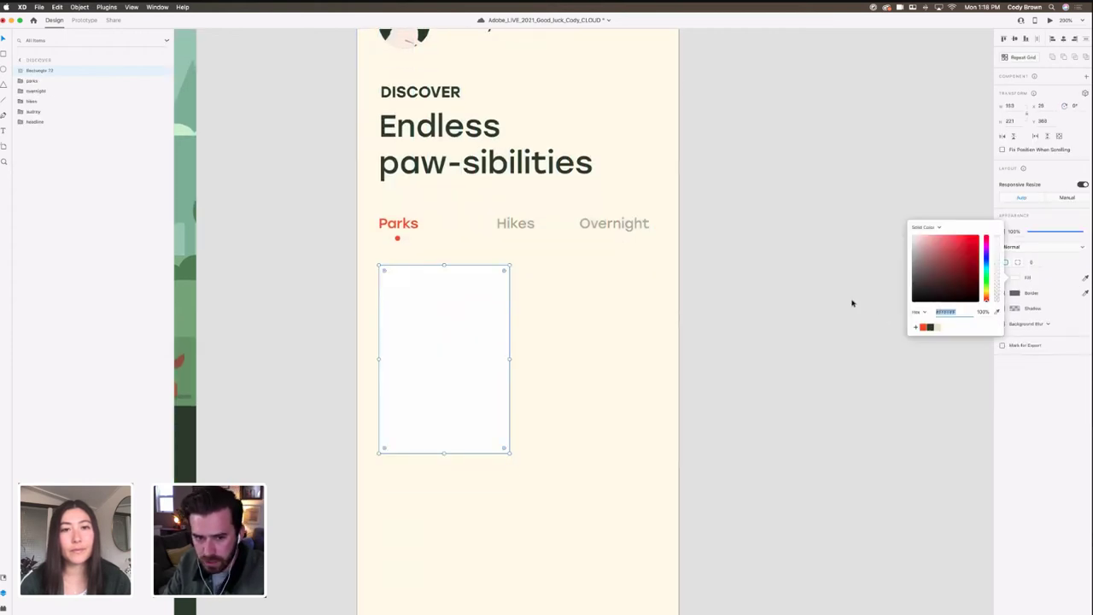
left_click_drag(469, 321, 468, 318)
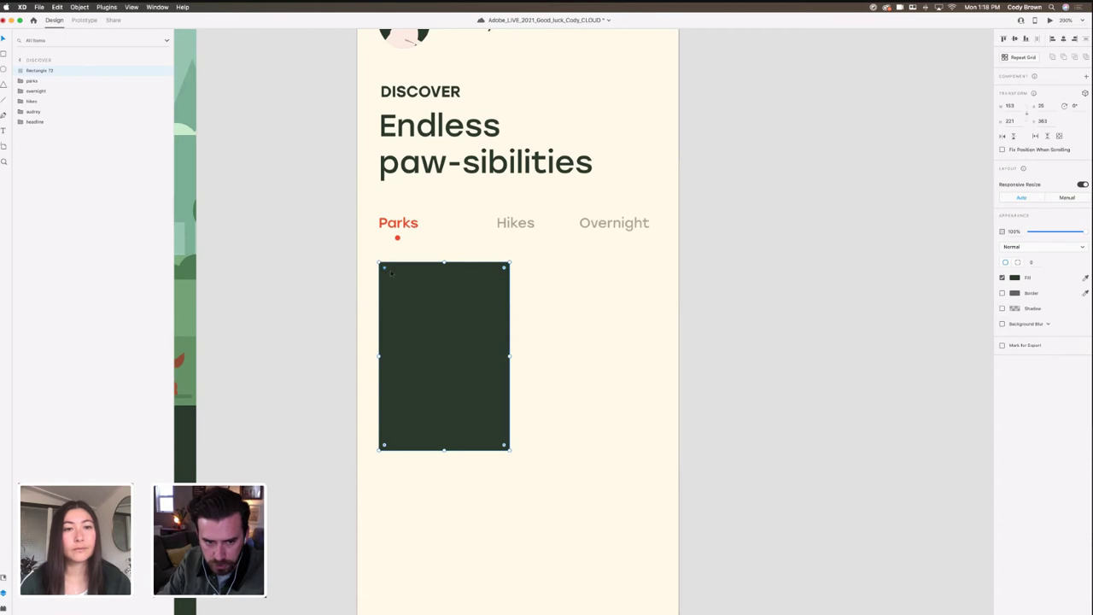
Step: Try rounding the corners of the dark green rectangle freehand, and undo the change
mouse_move(504, 268)
left_mouse_down()
mouse_move(489, 283)
mouse_move(504, 272)
left_mouse_up()
key("super+z")
left_click(511, 269)
left_click(504, 272)
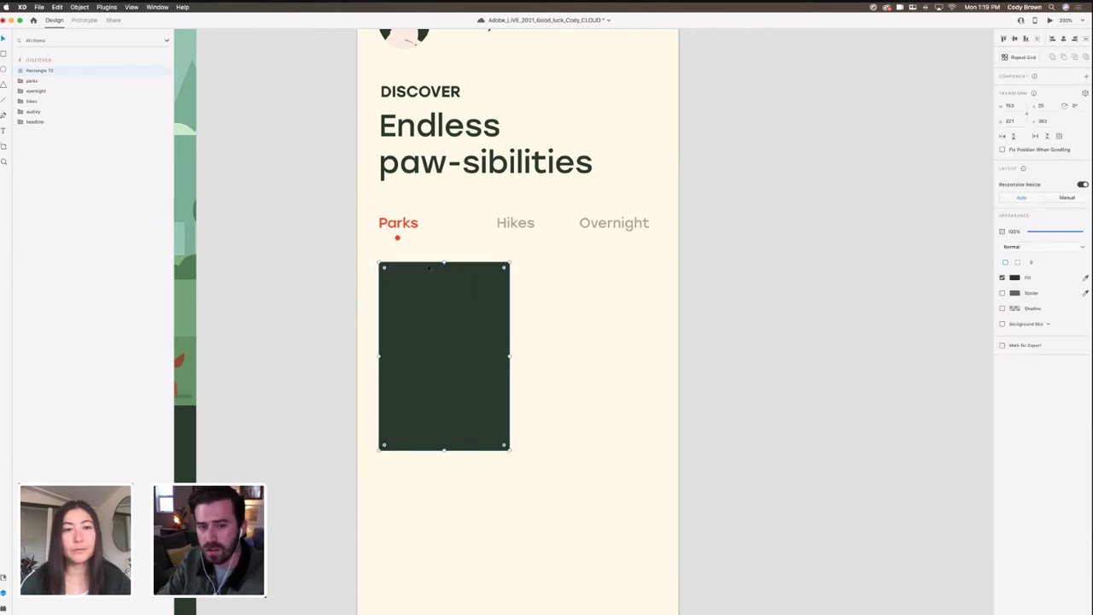
Step: Try a separate corner radius of 5 on only the top-left corner of the dark green rectangle
scroll(715, 245, "right", 1)
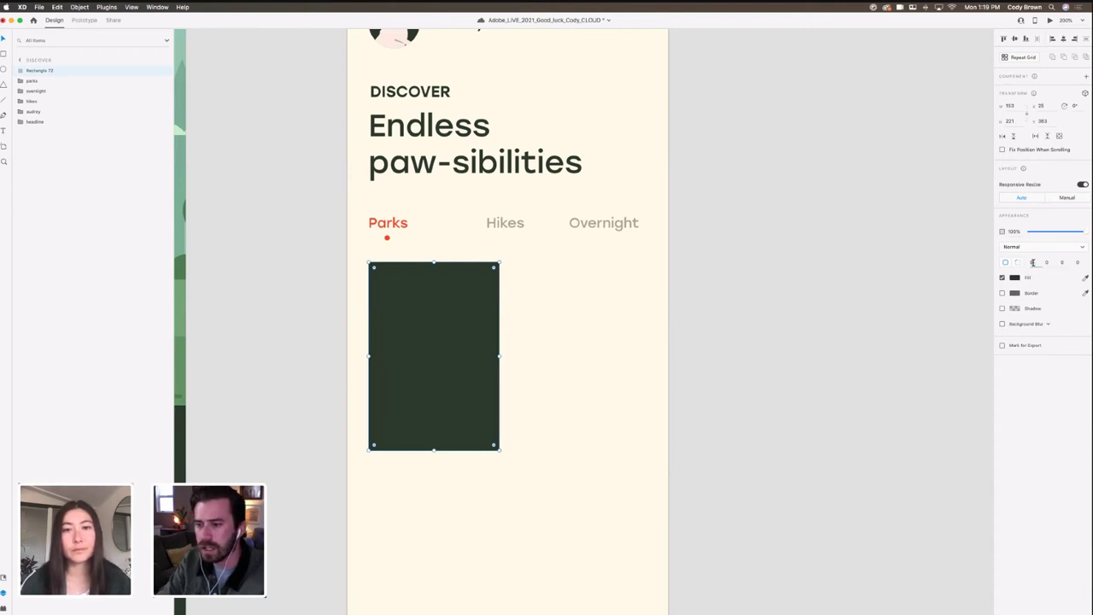
left_click(1018, 263)
type("5")
key("Return")
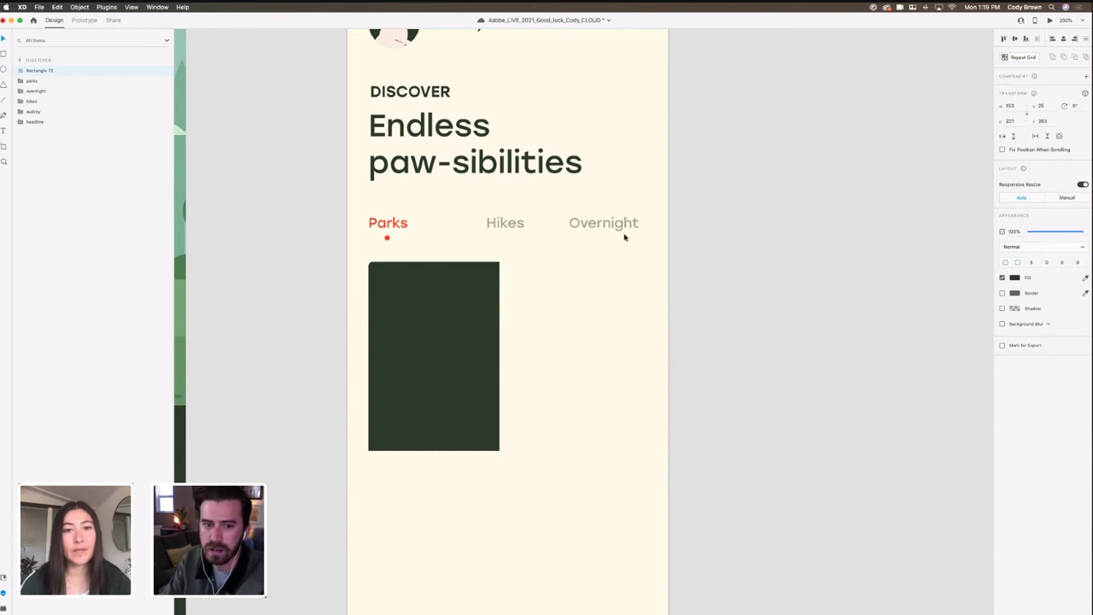
left_click(362, 274)
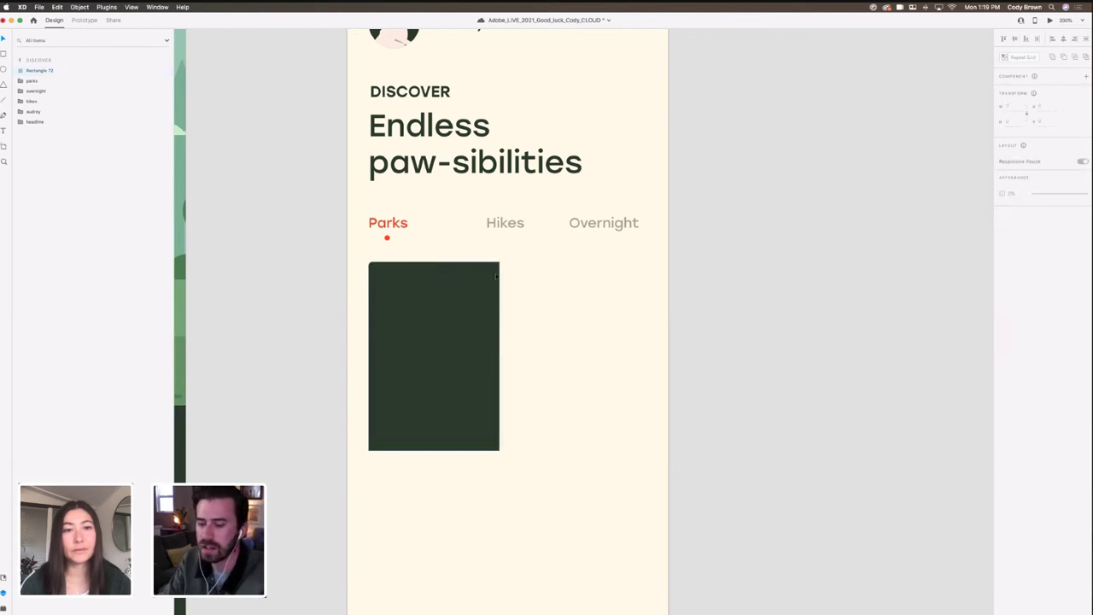
Step: Round all four corners of the dark green rectangle freehand to a radius of about 15
left_click(489, 269)
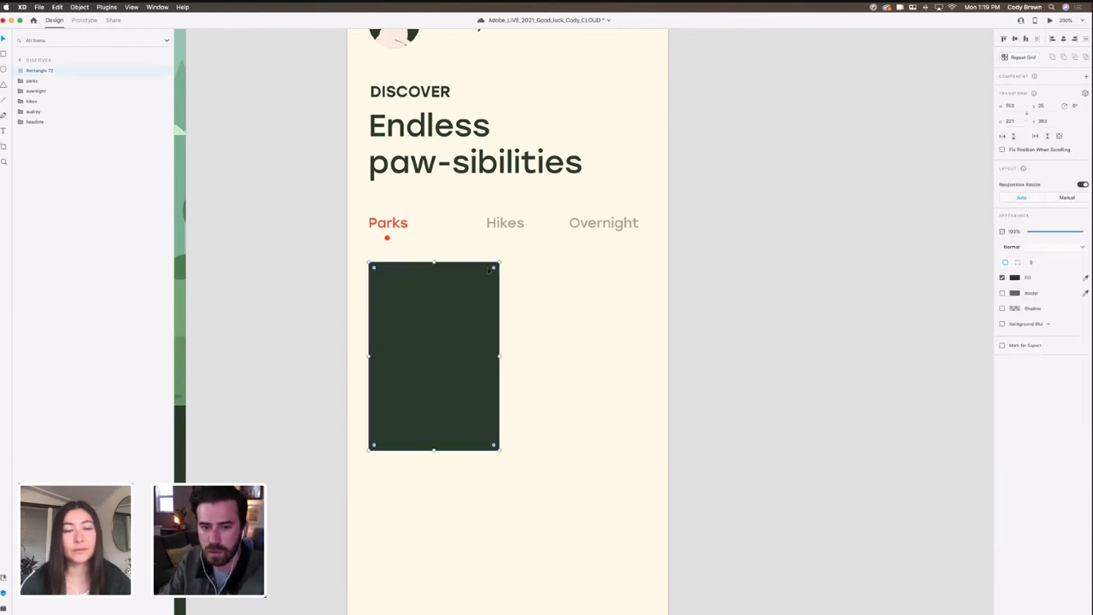
left_click_drag(493, 269, 490, 273)
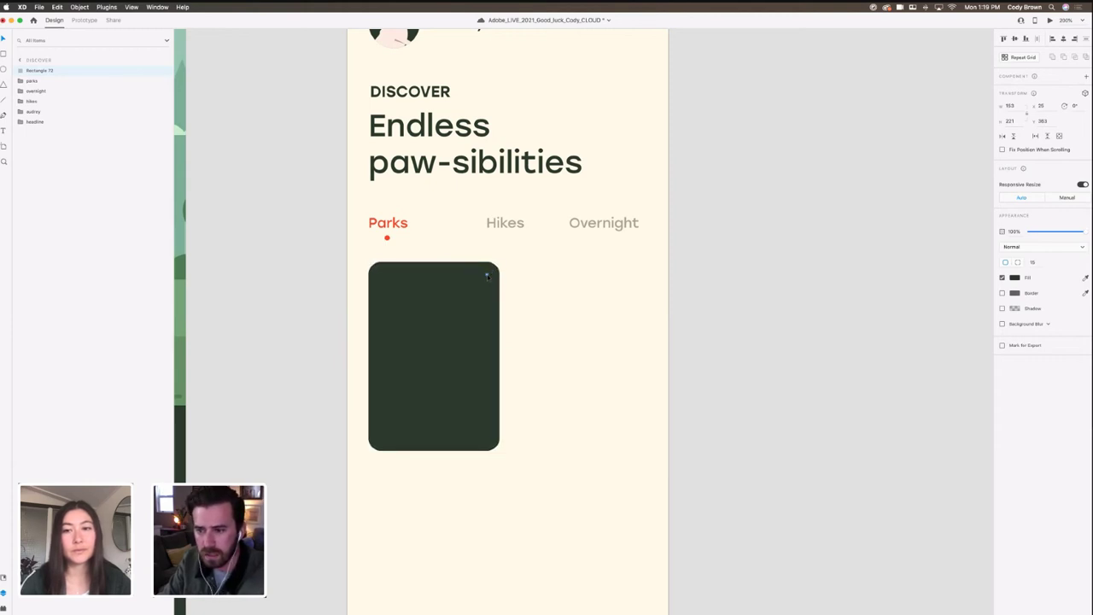
left_click(563, 280)
Step: Compare the card's rounded corners with the back button on the Sign Up artboard and reselect the dark green rectangle
key("super+minus")
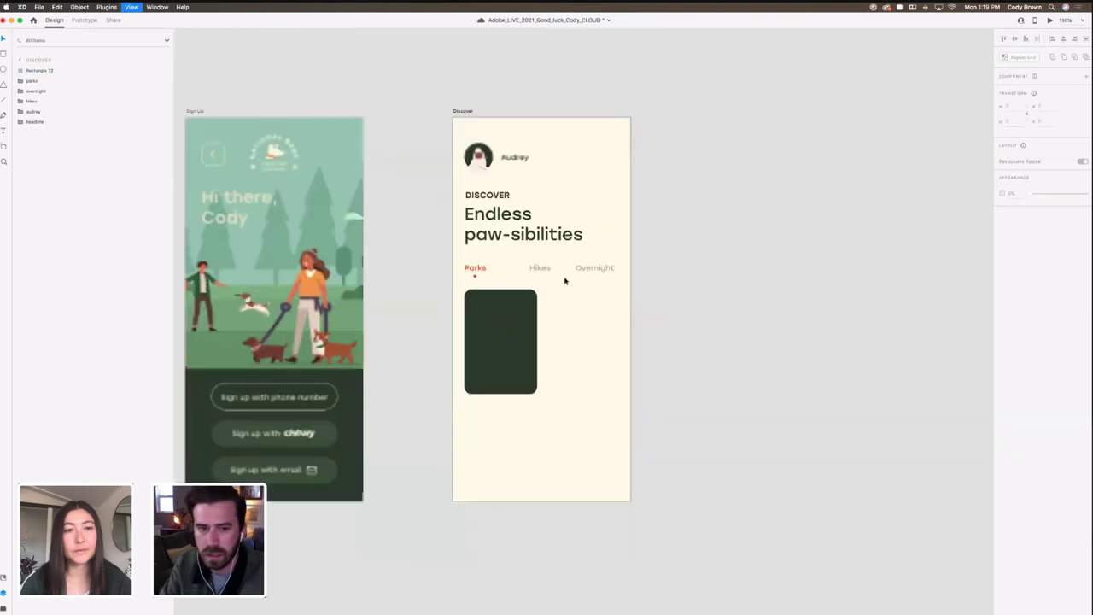
scroll(566, 277, "left", 3)
double_click(336, 158)
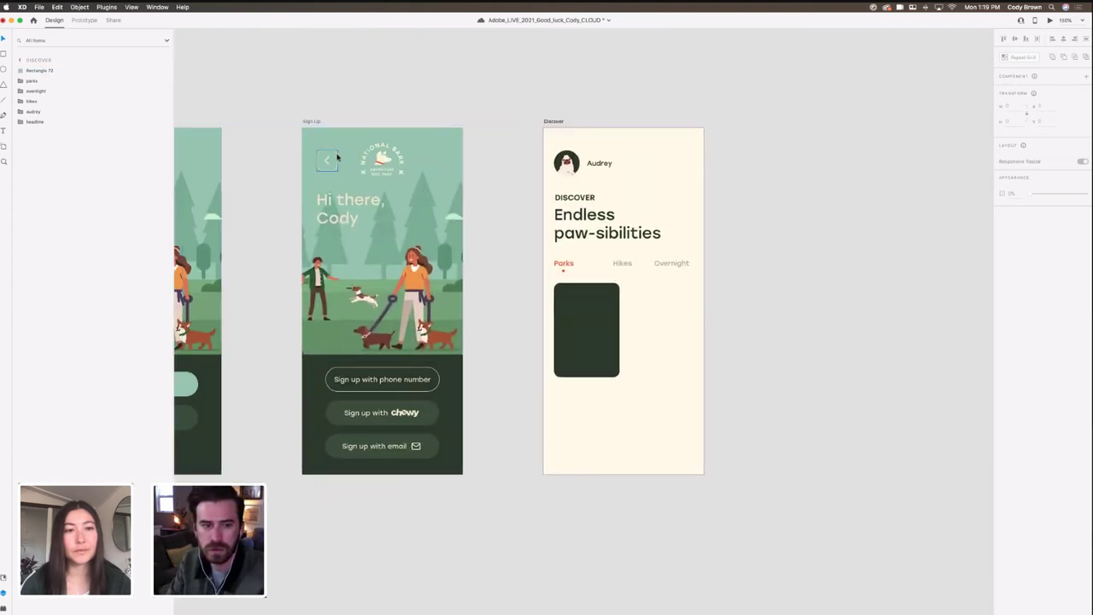
left_click(613, 323)
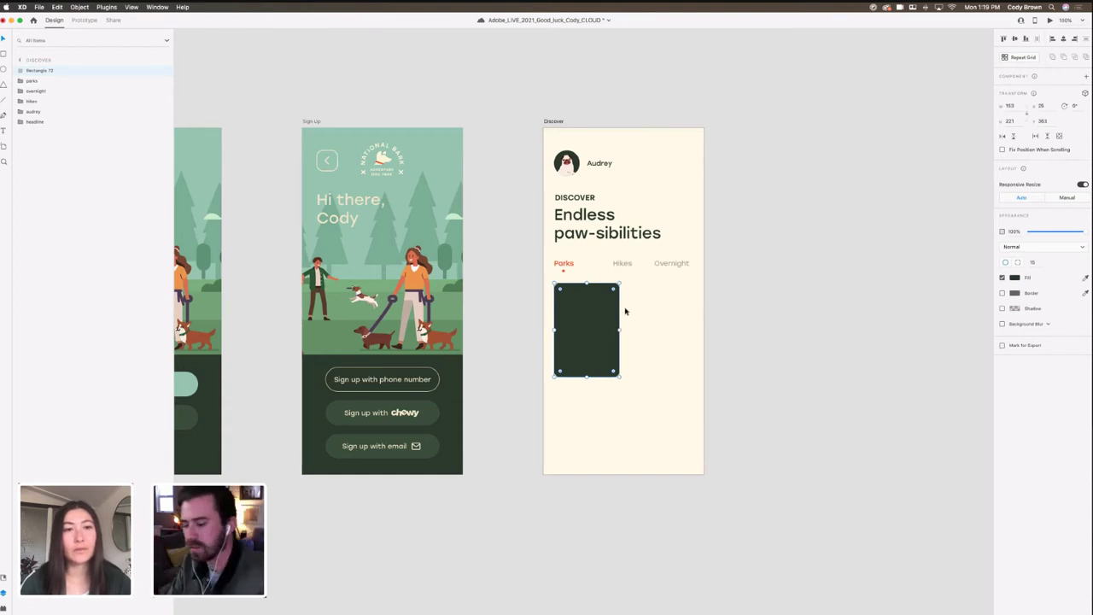
Step: Duplicate the dark green rounded card under the Parks tab, placing the copy beside it on the same row
key("super+plus")
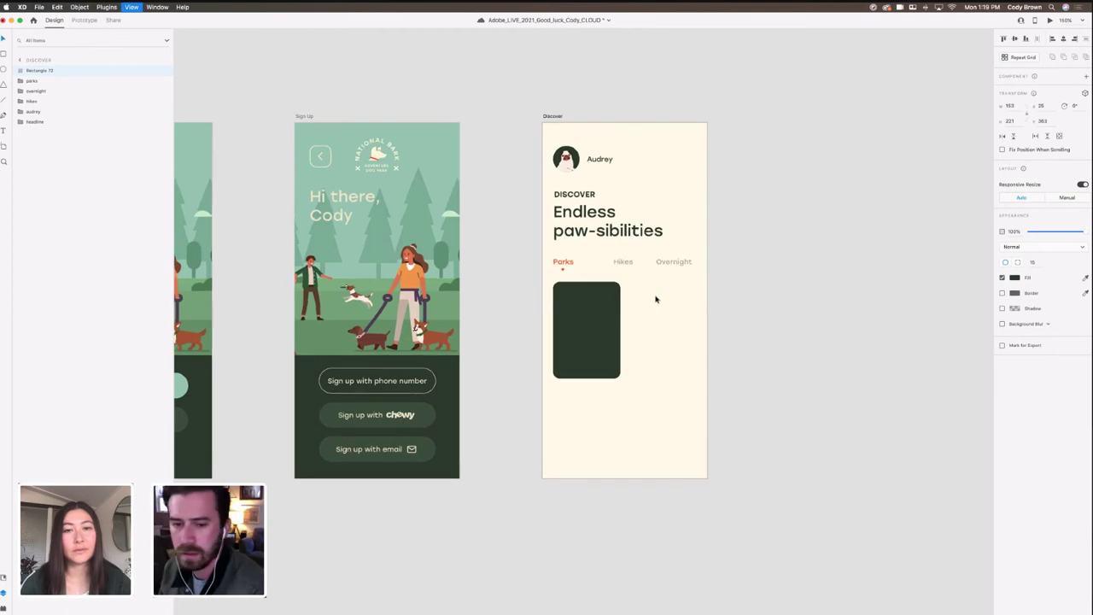
scroll(637, 272, "up", 5)
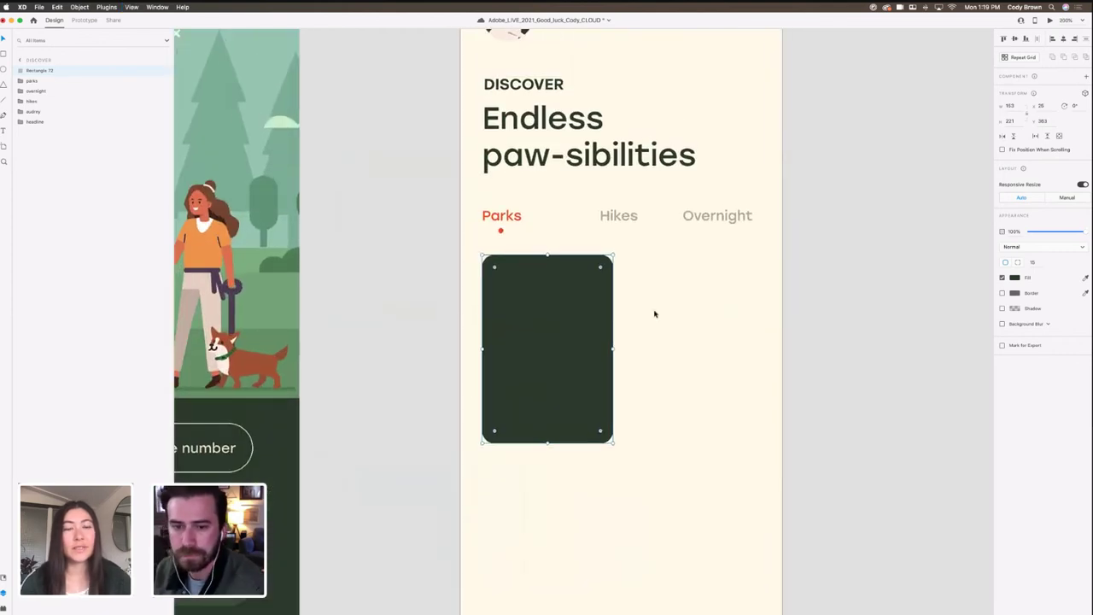
left_click_drag(573, 322, 574, 322)
scroll(656, 322, "right", 2)
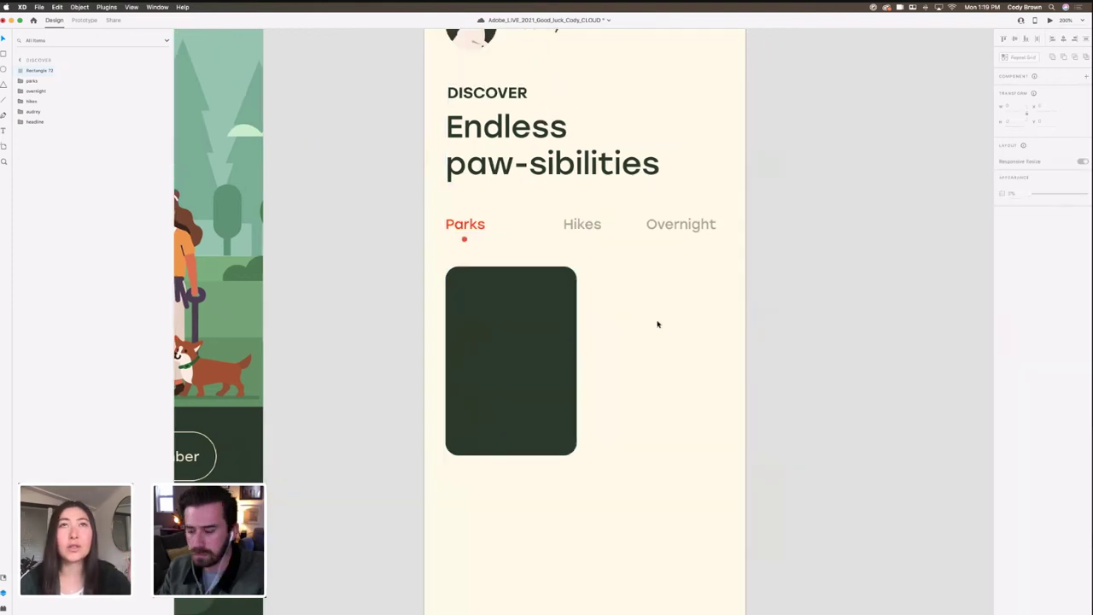
key("super+minus")
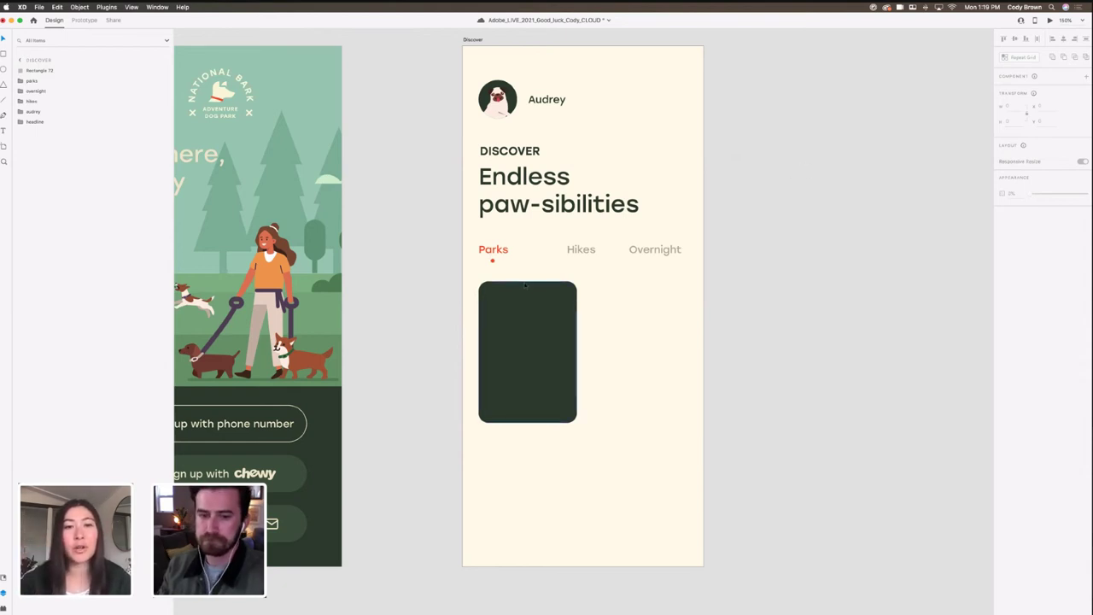
left_click(546, 335)
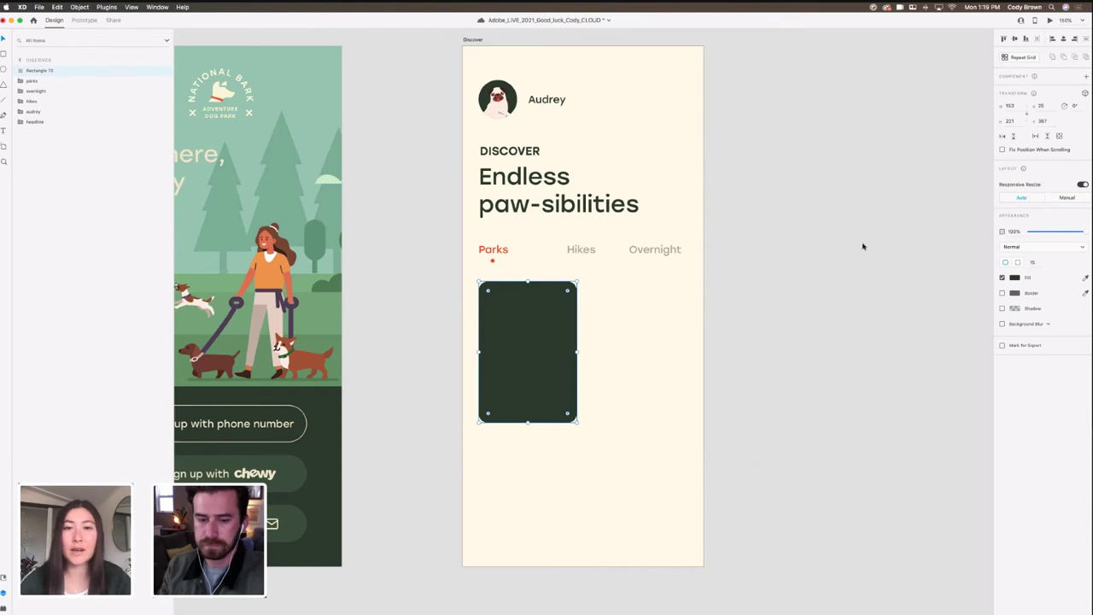
left_click(582, 313)
left_click(570, 313)
left_click_drag(568, 314, 676, 315)
Step: Show the Discover artboard's column layout grid, check both cards against the columns, and hide the grid again
scroll(470, 71, "up", 2)
left_click(470, 71)
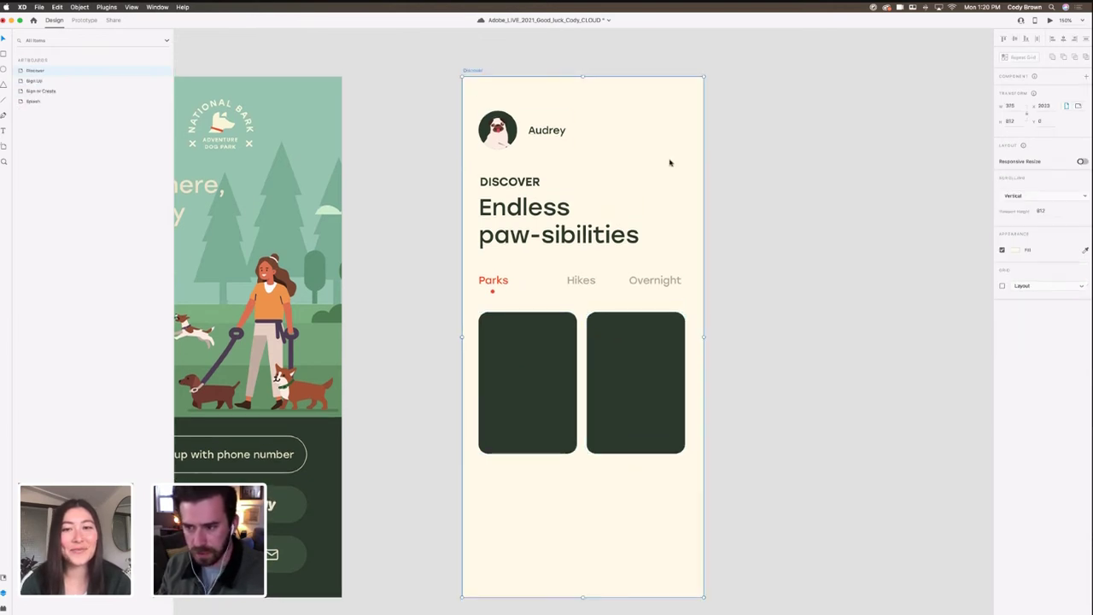
left_click(1002, 290)
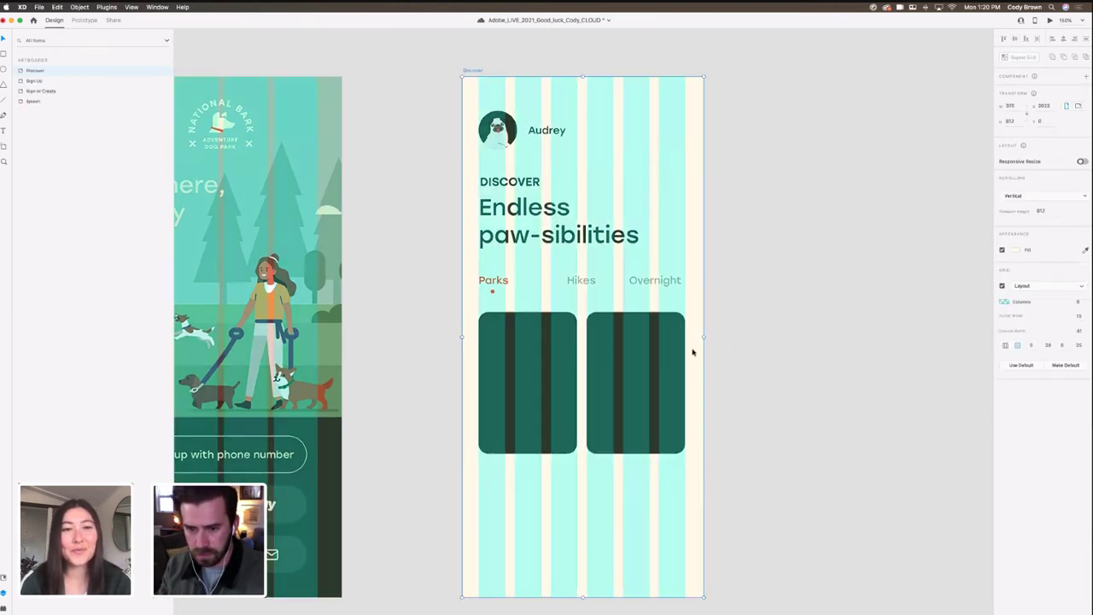
left_click(558, 356, "shift")
scroll(799, 359, "down", 3)
scroll(799, 359, "up", 2)
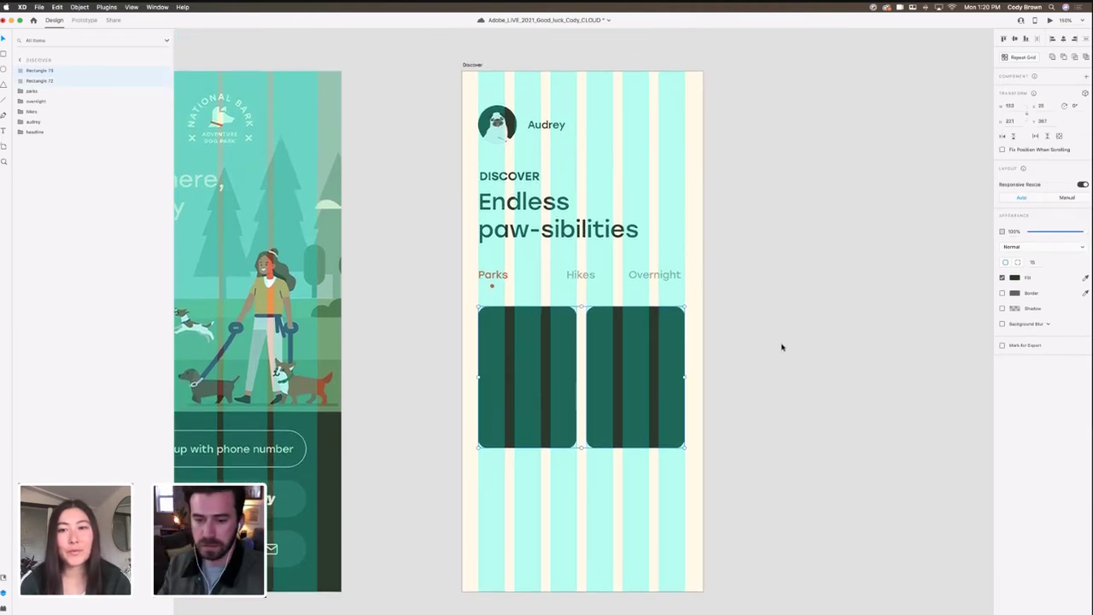
left_click(471, 66)
left_click(1003, 286)
left_click(797, 305)
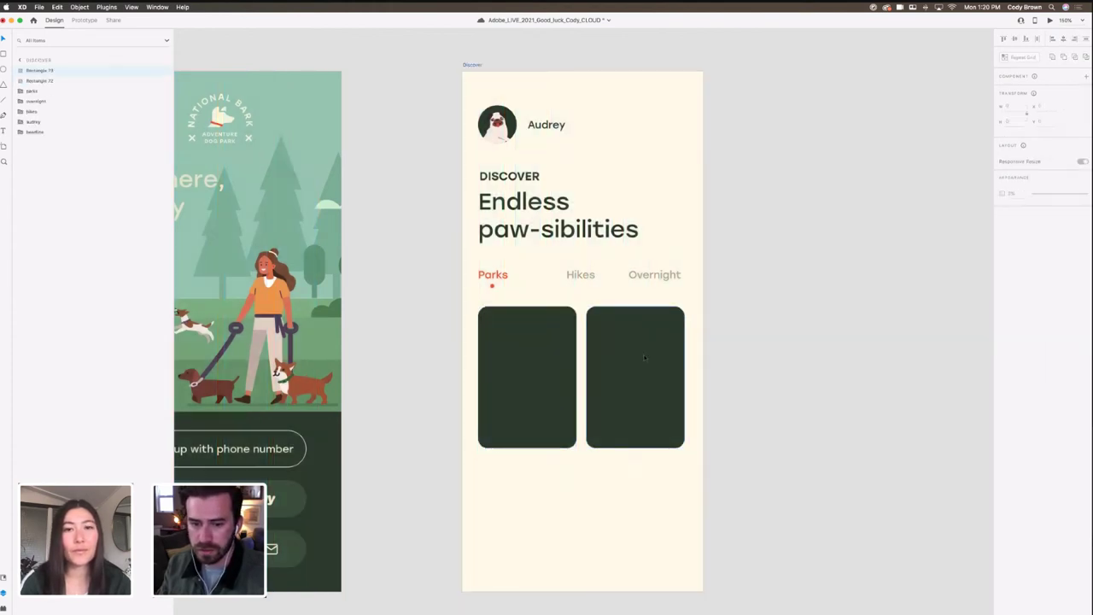
Step: Try stretching the second card downward to a height of about 249
left_click(645, 358)
left_click_drag(634, 448, 635, 467)
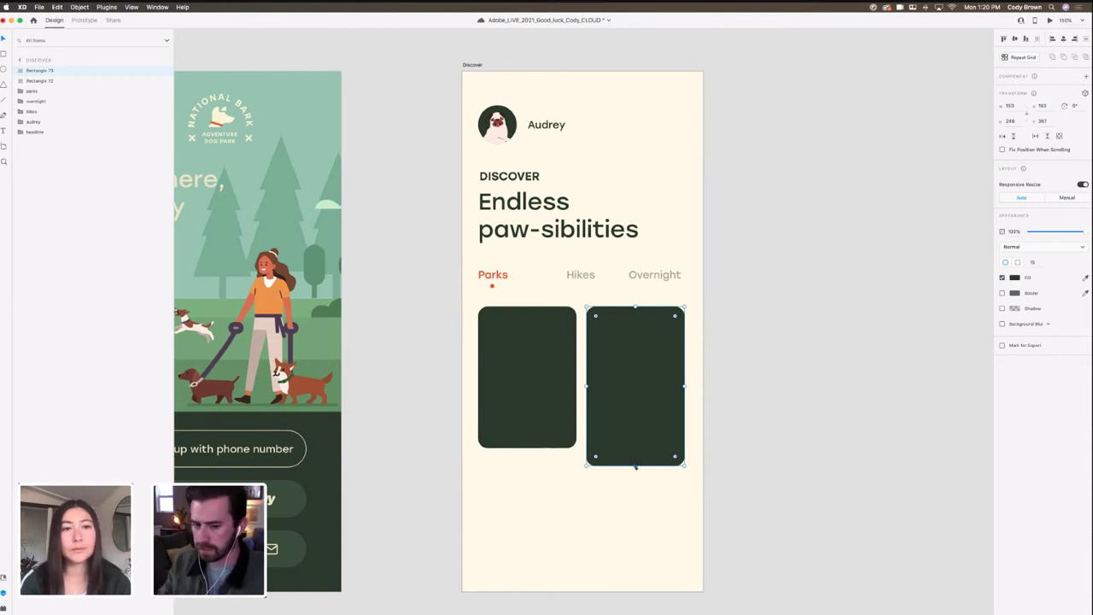
key("super+z")
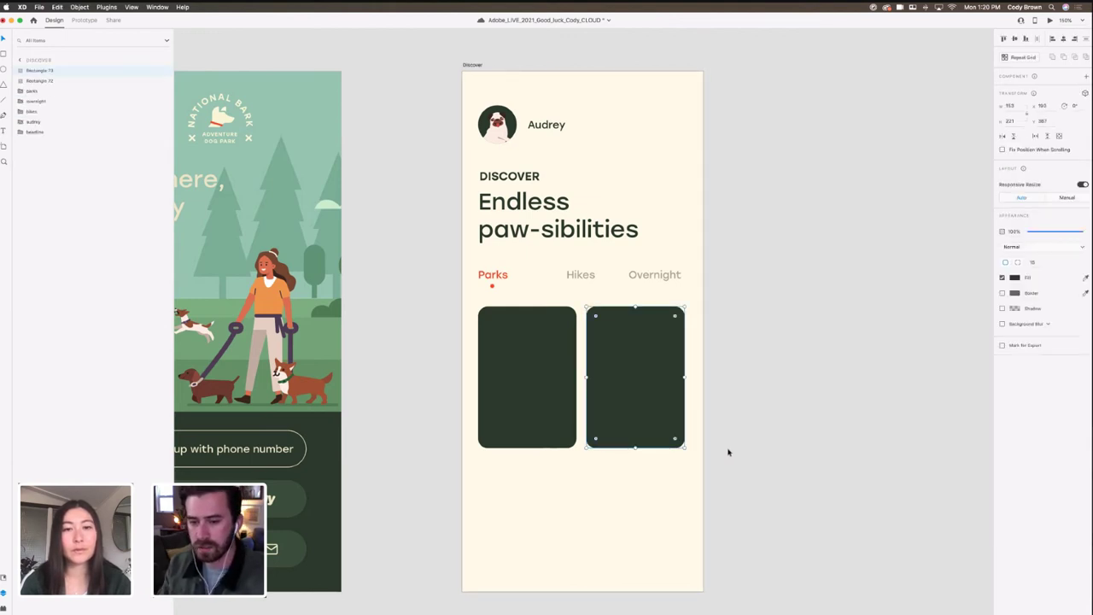
left_click(721, 390)
scroll(726, 386, "down", 1)
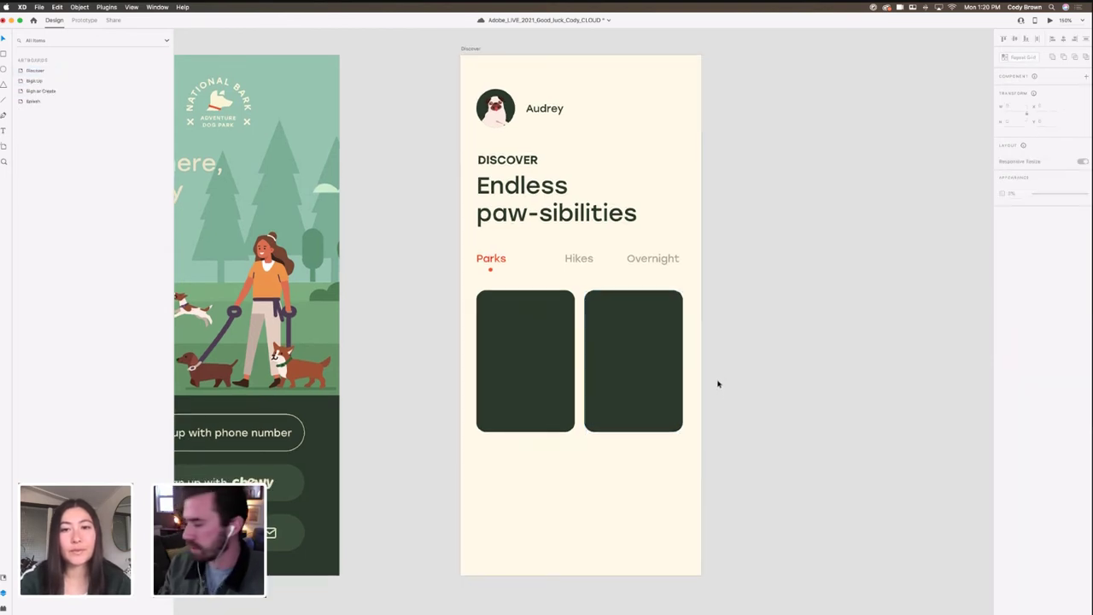
scroll(716, 371, "down", 1)
left_click(527, 338)
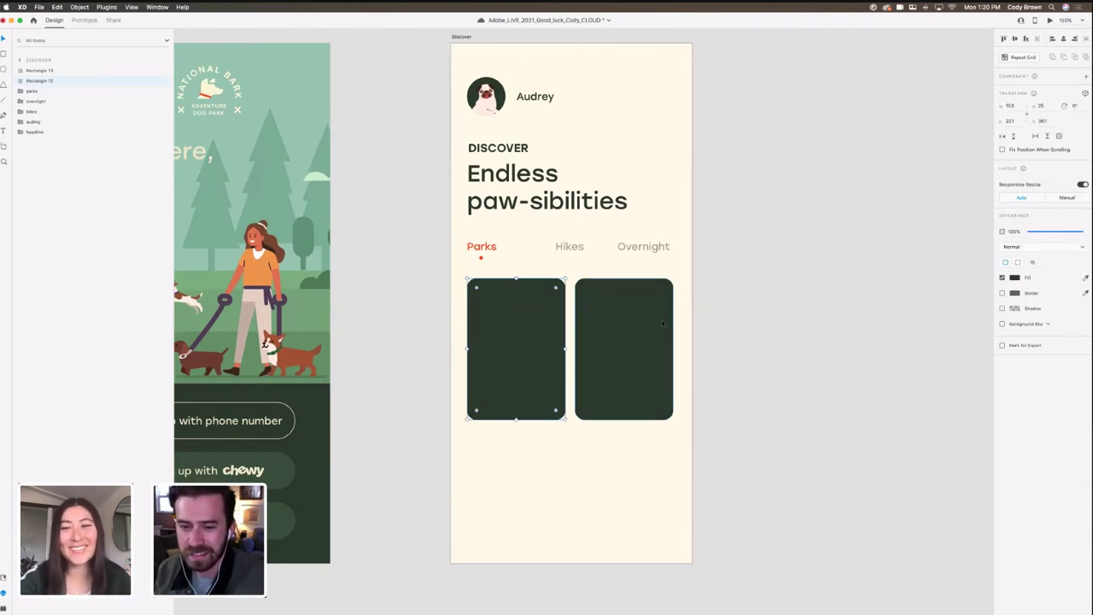
scroll(657, 307, "down", 2)
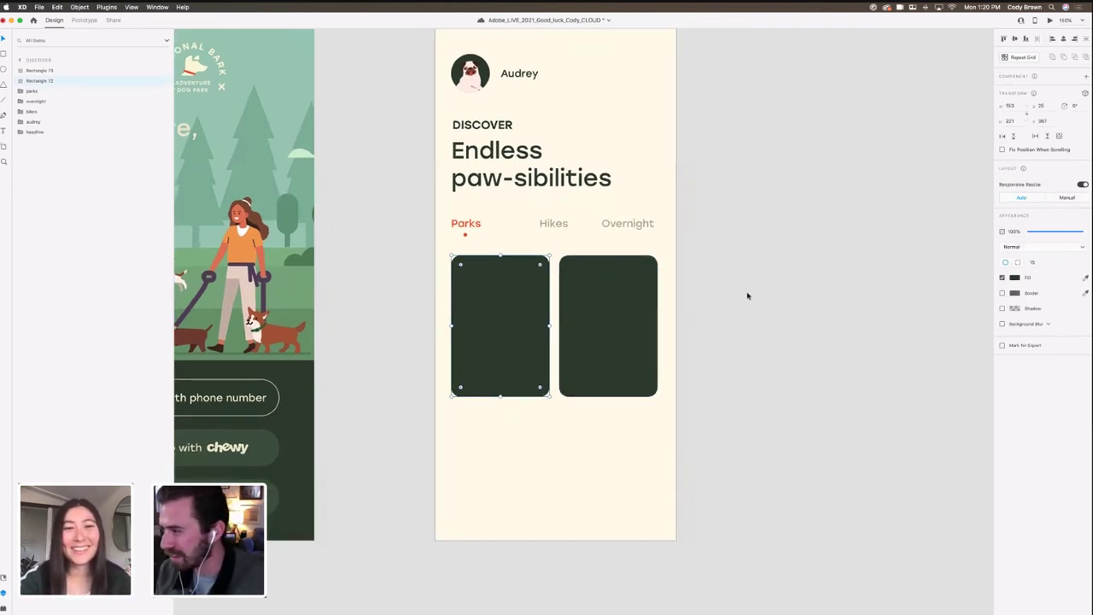
left_click(747, 296)
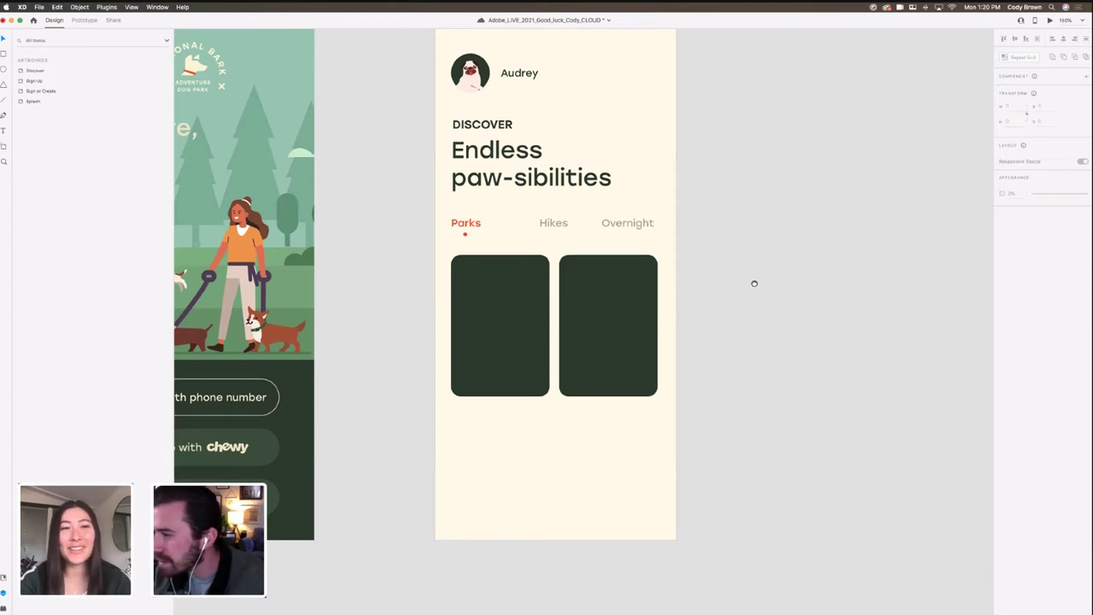
left_click_drag(754, 283, 757, 277)
left_click(529, 313)
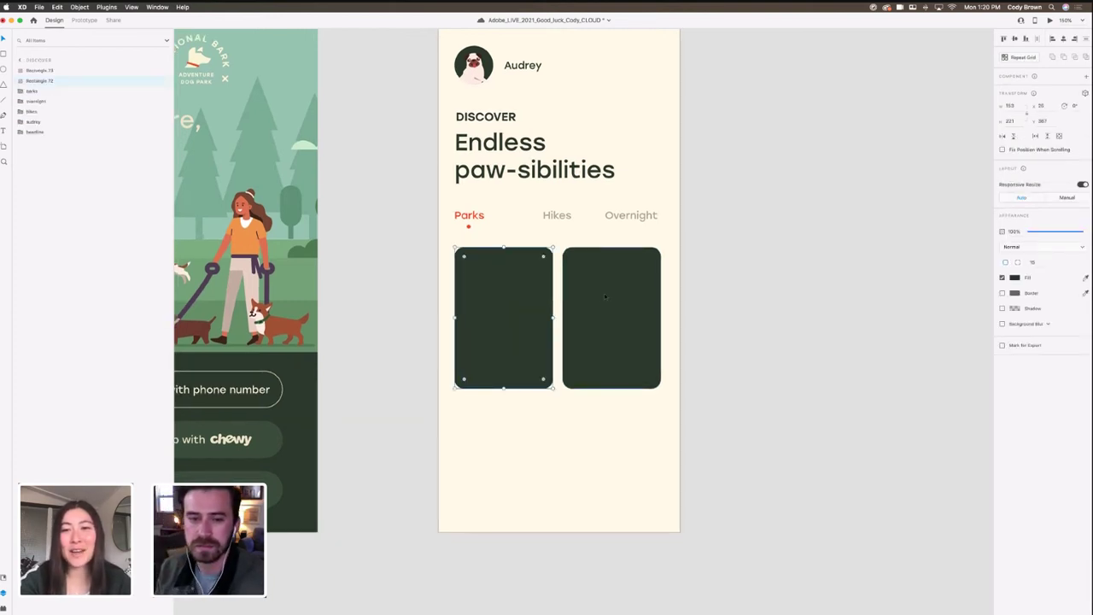
left_click(709, 301)
scroll(683, 311, "up", 2)
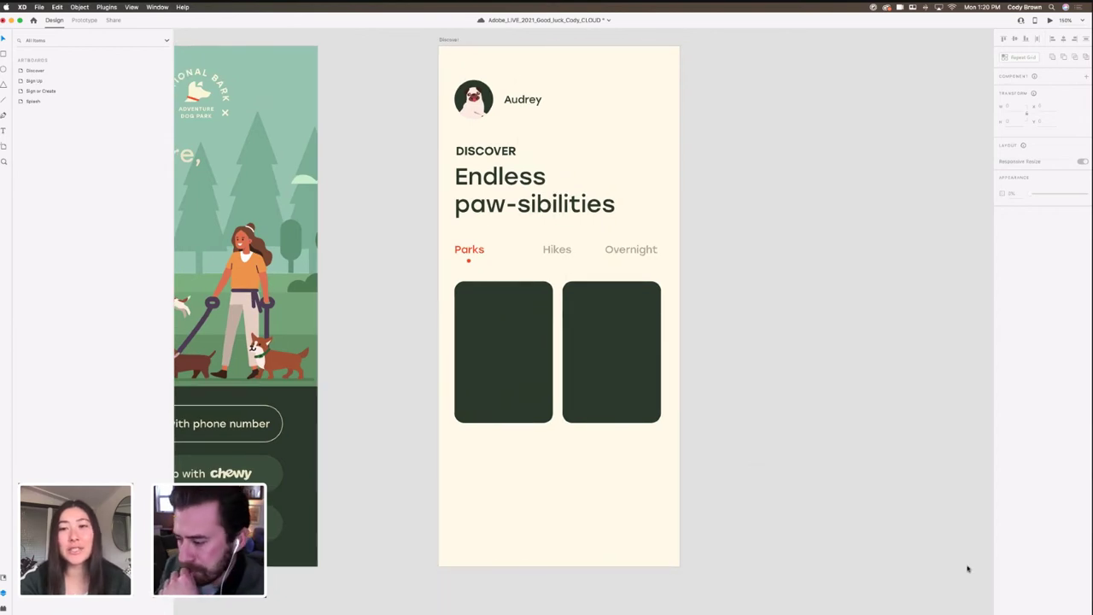
Step: Save the document and fill the left card with the Lands_end_lookout_dog_park photo from Finder's Adobe Stock Imagery folder
key("super+Tab")
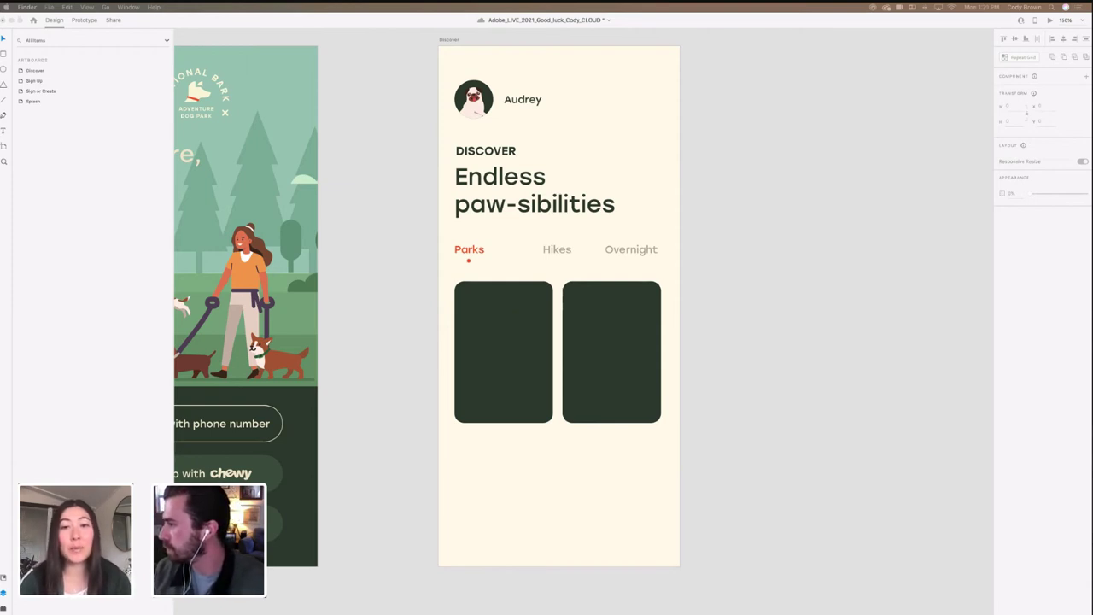
key("super+s")
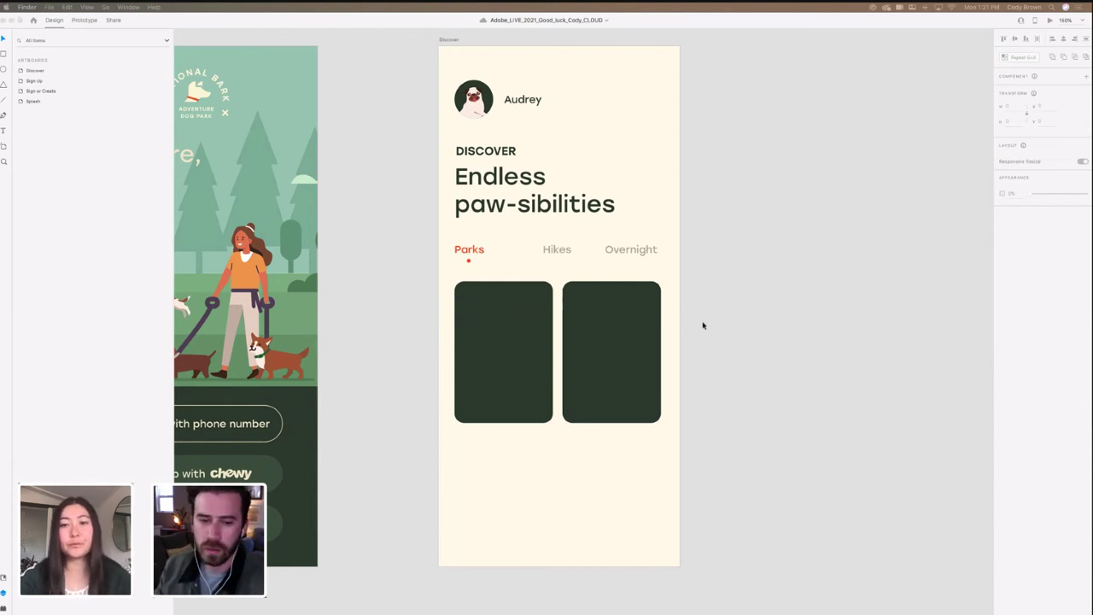
left_click(522, 314)
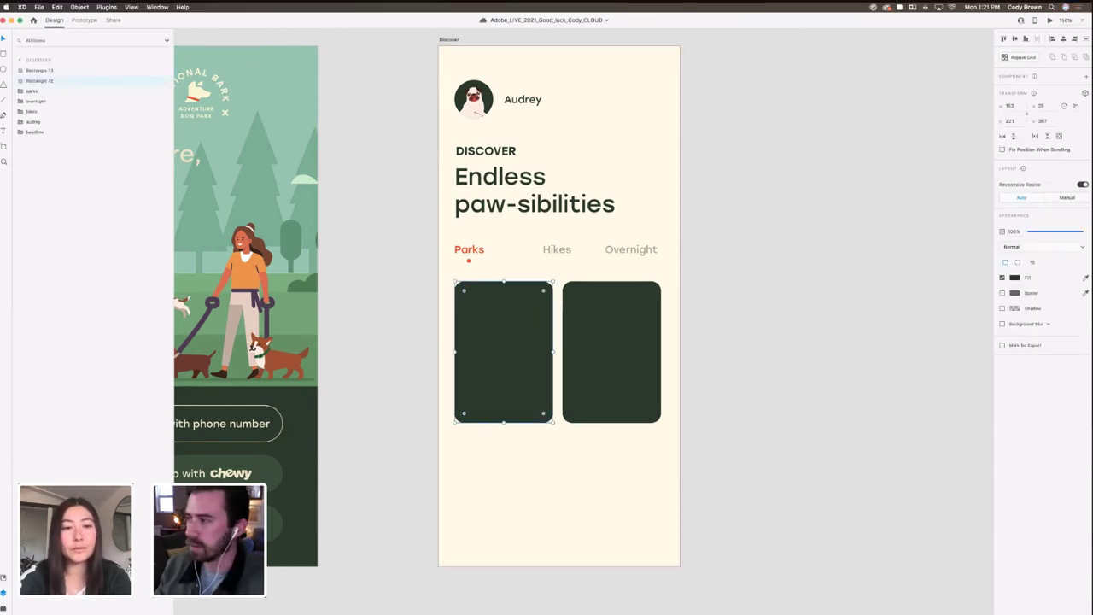
left_click_drag(879, 10, 822, 136)
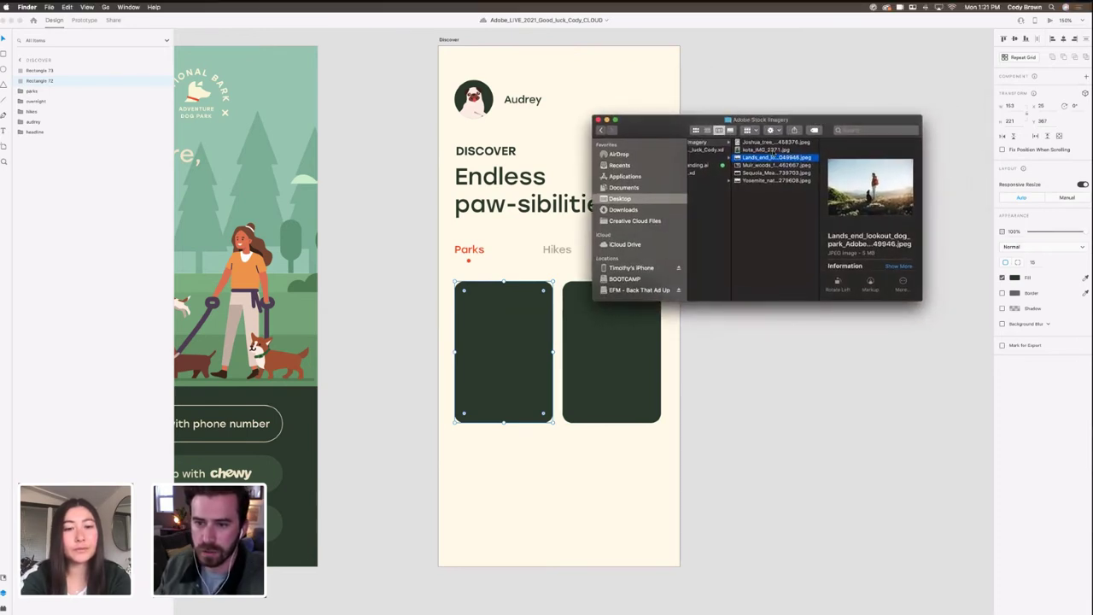
left_click_drag(803, 121, 869, 91)
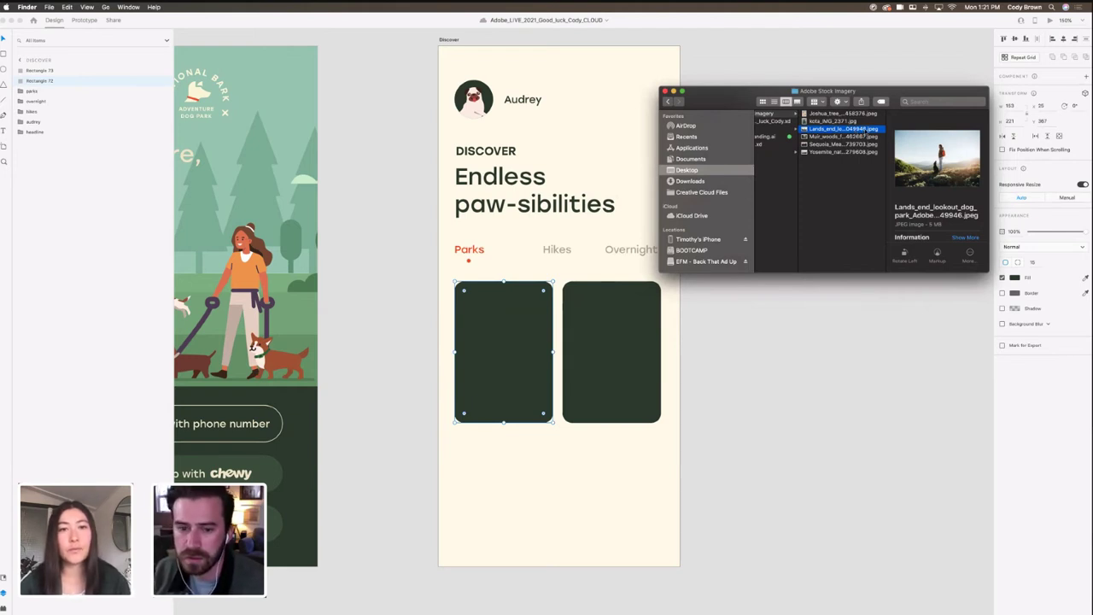
left_click_drag(869, 132, 535, 315)
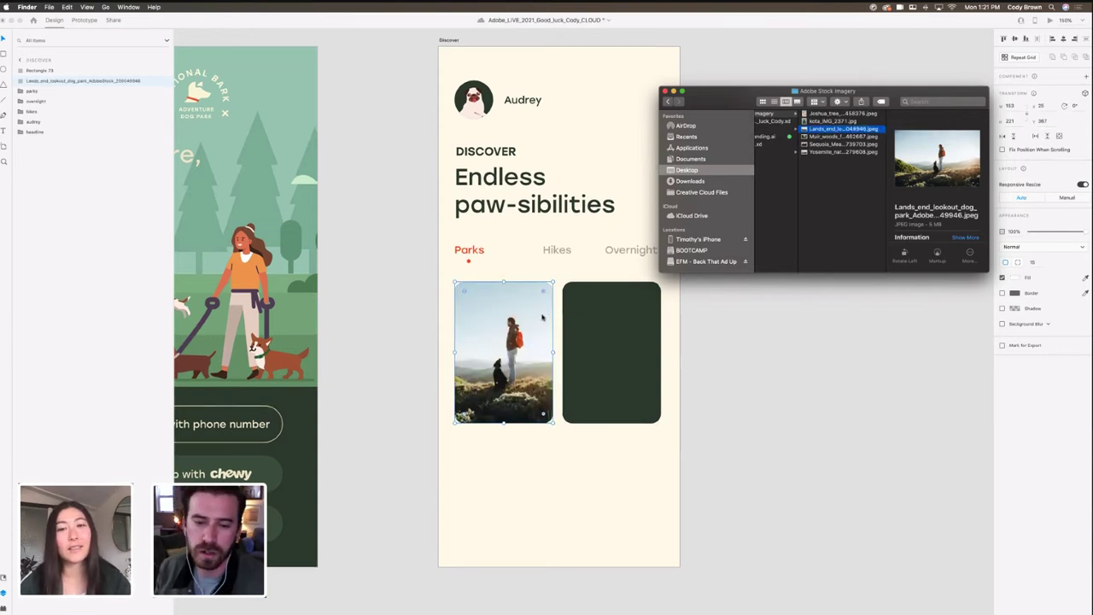
Step: Shift the photo inside the left card so the hiker and dog sit closer to the card's right edge
left_click(527, 342)
double_click(527, 342)
left_click_drag(527, 342, 542, 350)
scroll(544, 349, "right", 1)
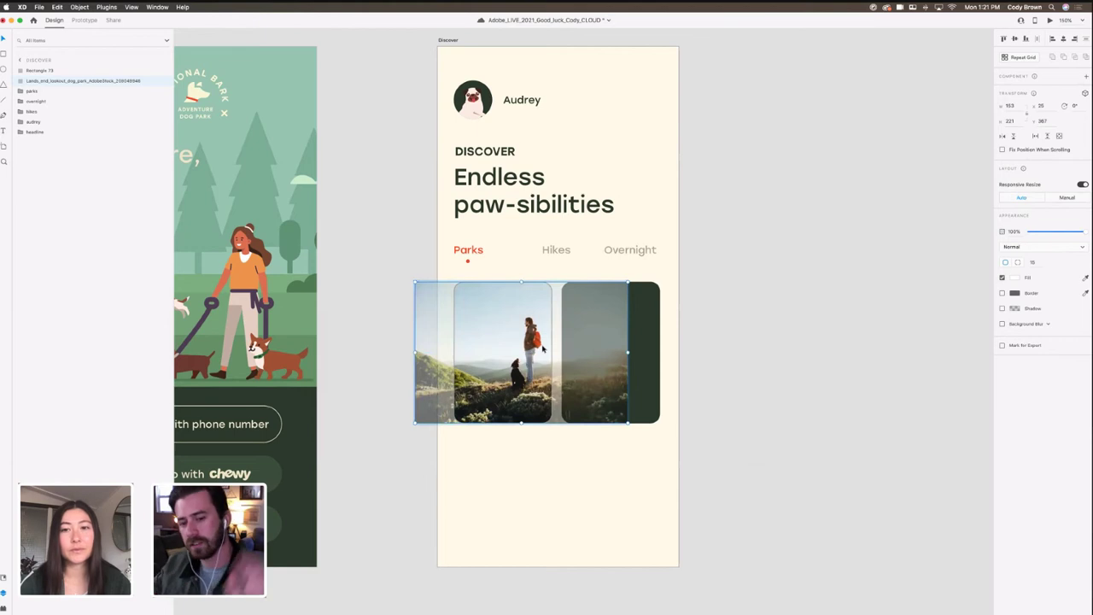
key("Escape")
scroll(624, 315, "left", 3)
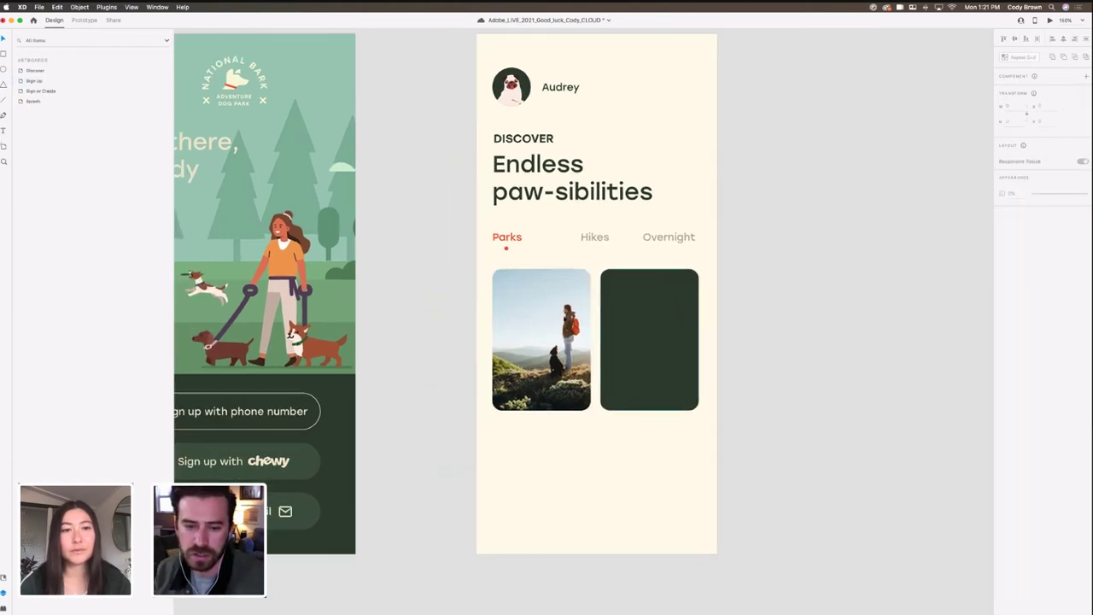
scroll(621, 317, "left", 3)
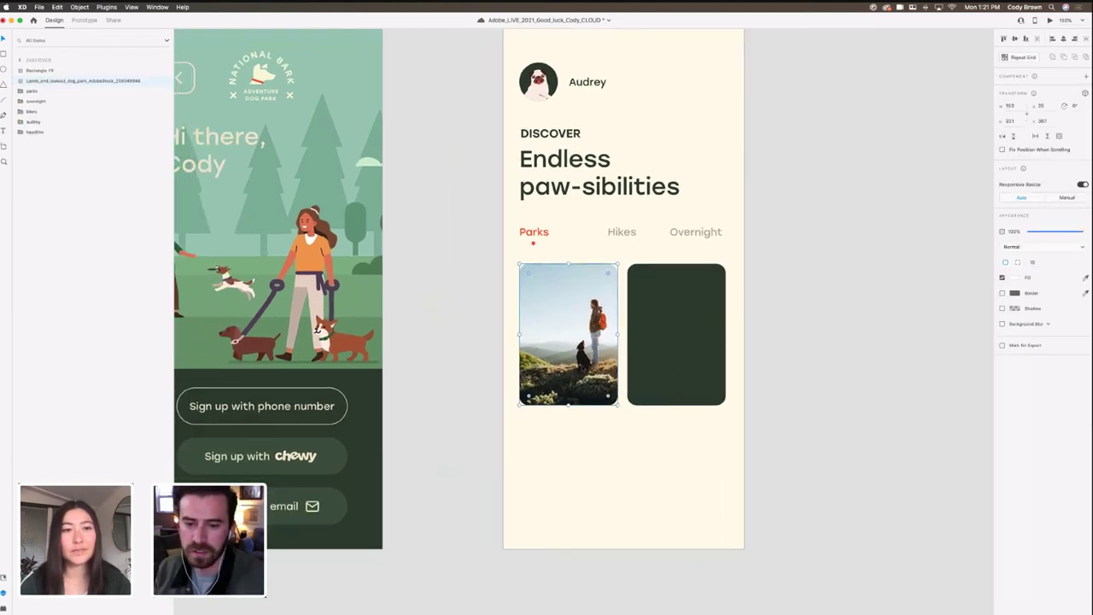
Step: Fine-tune the photo's crop in the left card by moving it slightly further right and enlarging it a little
double_click(579, 376)
left_click_drag(579, 384, 587, 385)
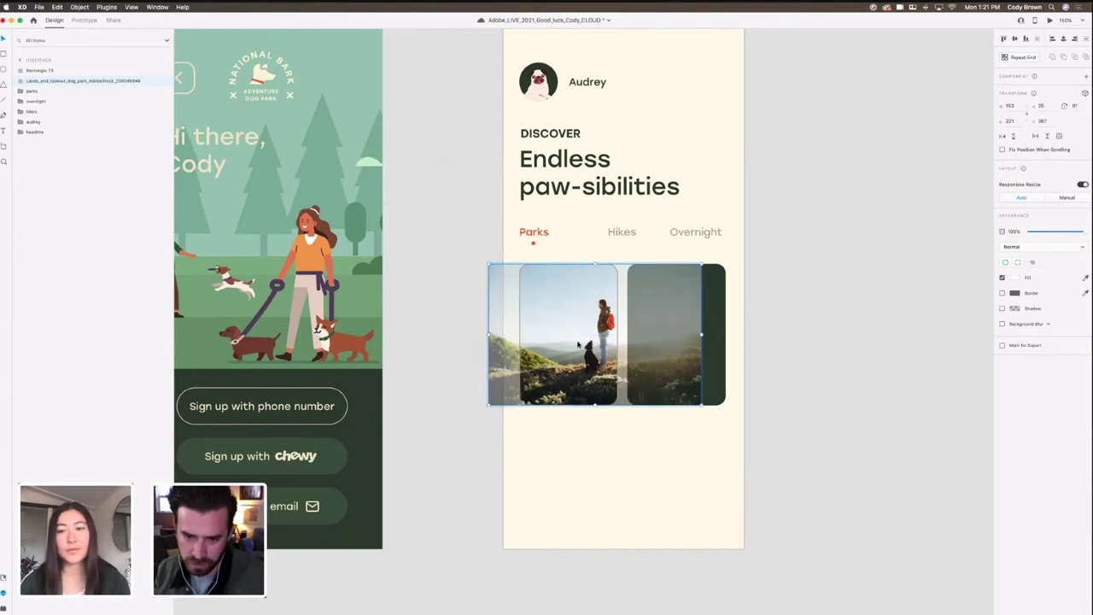
left_click_drag(488, 264, 485, 261)
left_click(473, 335)
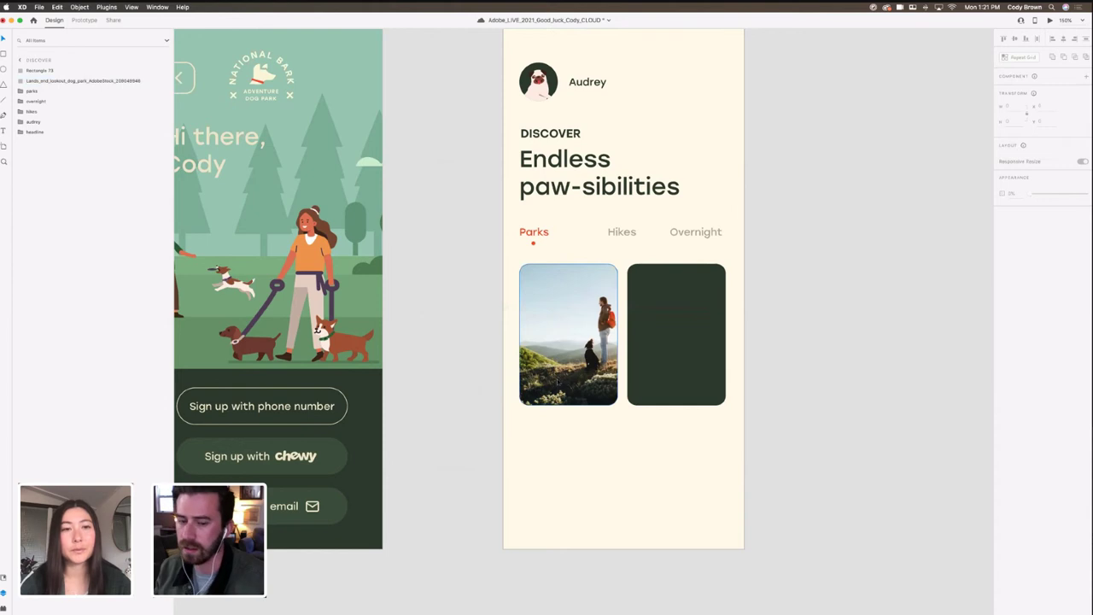
left_click_drag(626, 427, 632, 420)
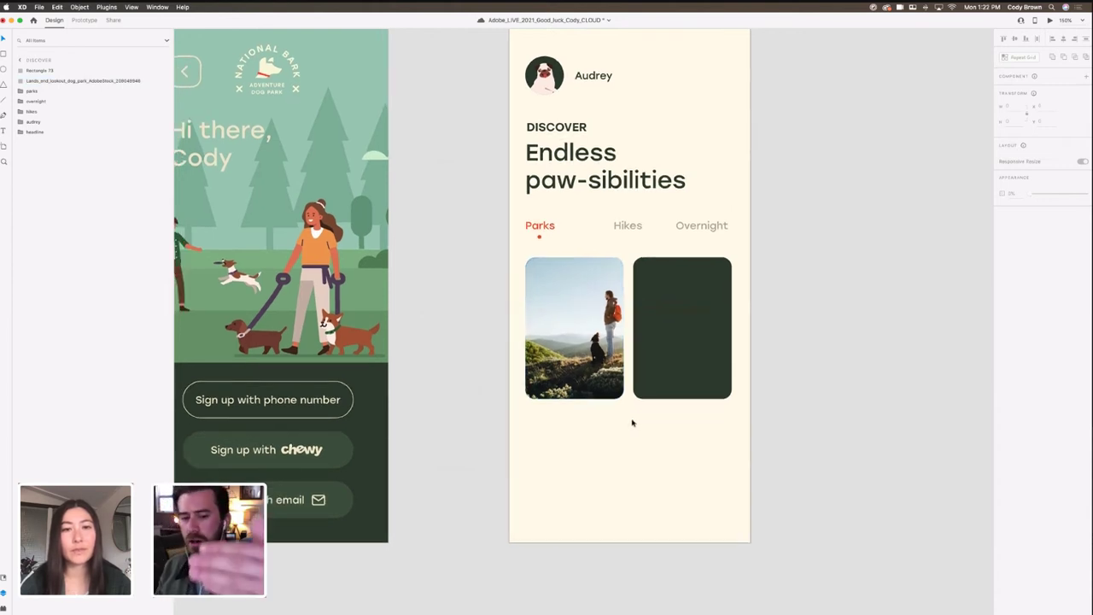
double_click(589, 383)
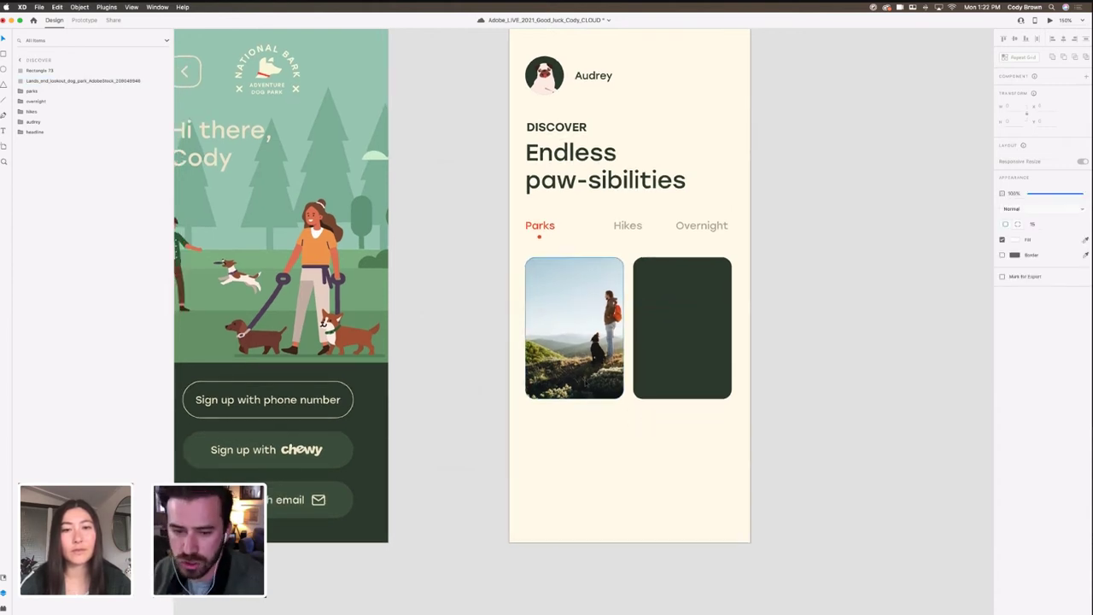
left_click(610, 427)
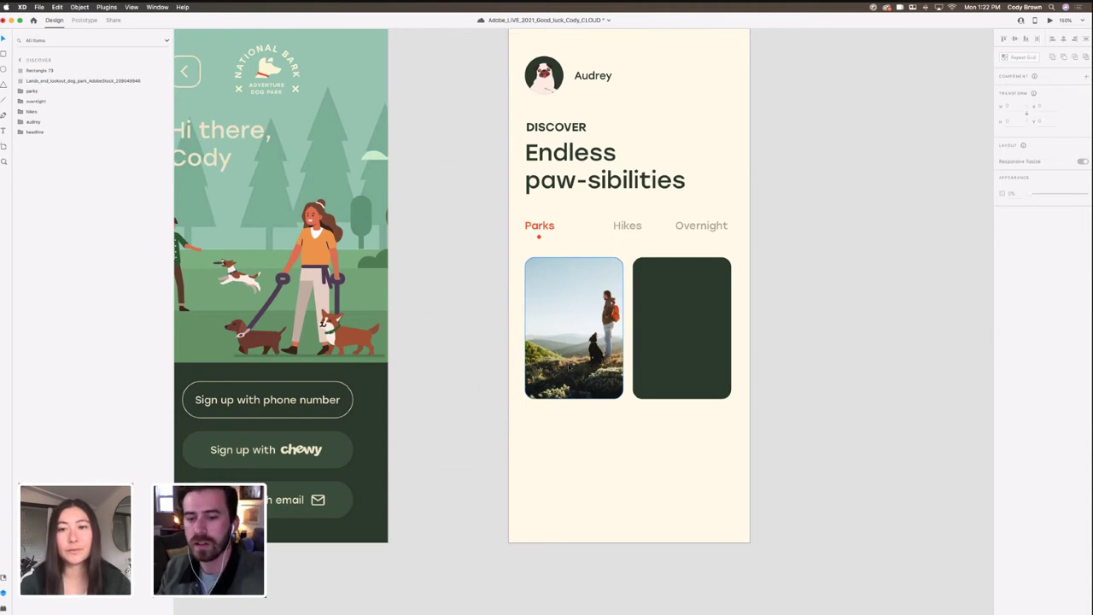
scroll(590, 308, "down", 1)
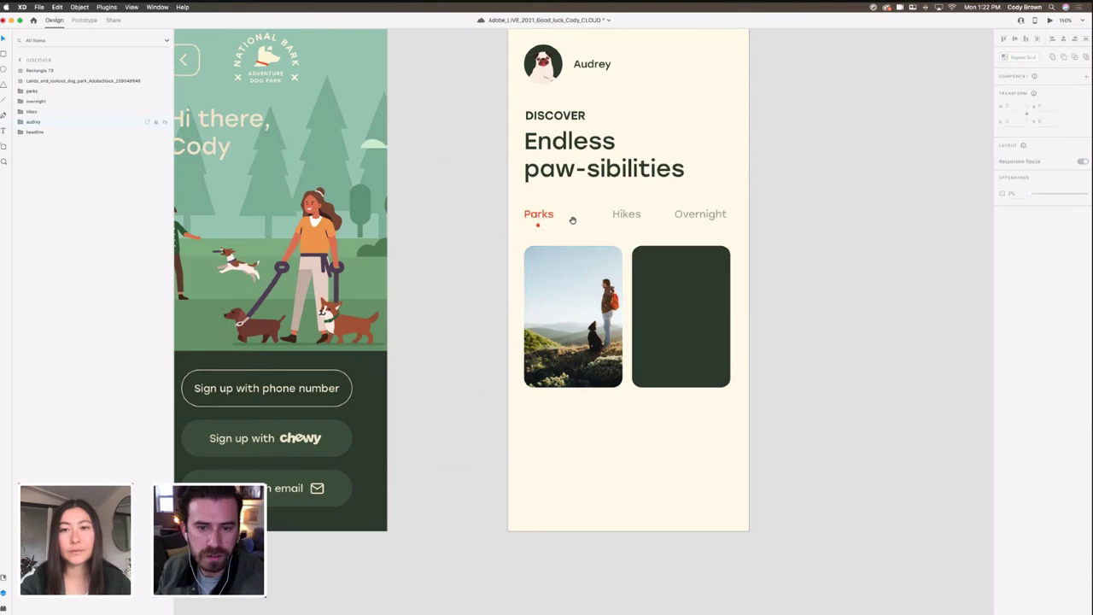
scroll(571, 224, "down", 1)
key("r")
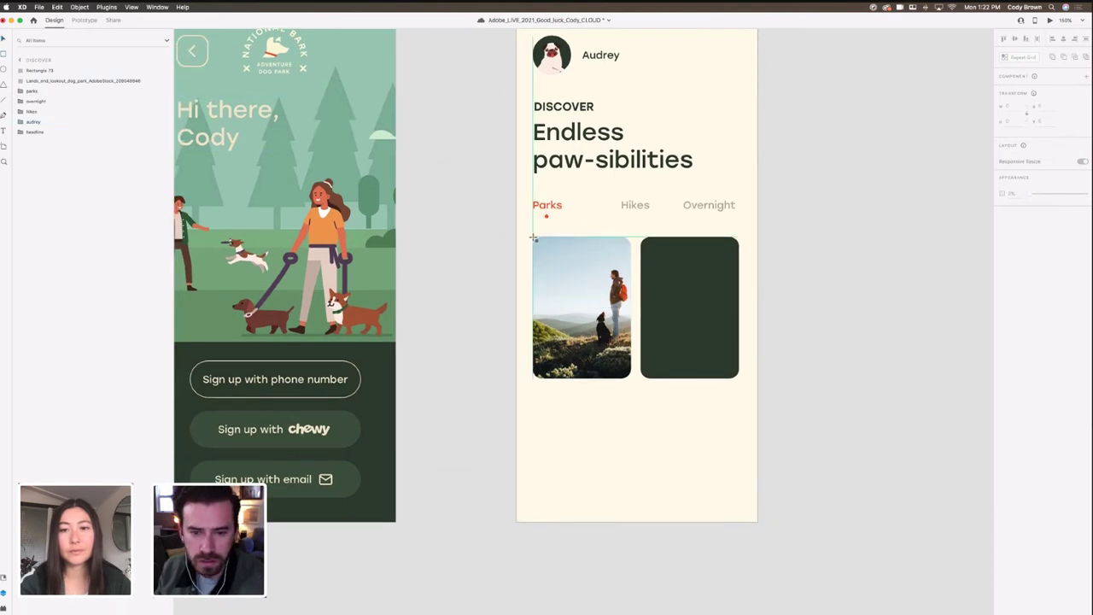
mouse_move(532, 237)
left_mouse_down()
mouse_move(578, 282)
mouse_move(630, 385)
mouse_move(632, 375)
left_mouse_up()
key("Delete")
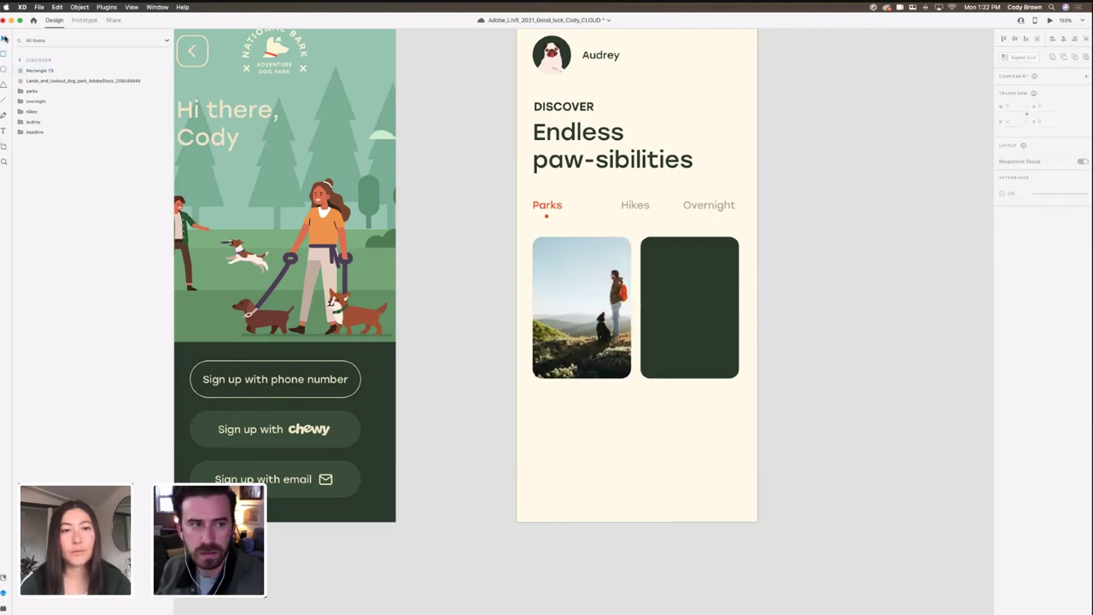
Step: Duplicate the plain dark green card and place the copy exactly over the photo card
left_click(687, 262)
left_click_drag(687, 262, 580, 260)
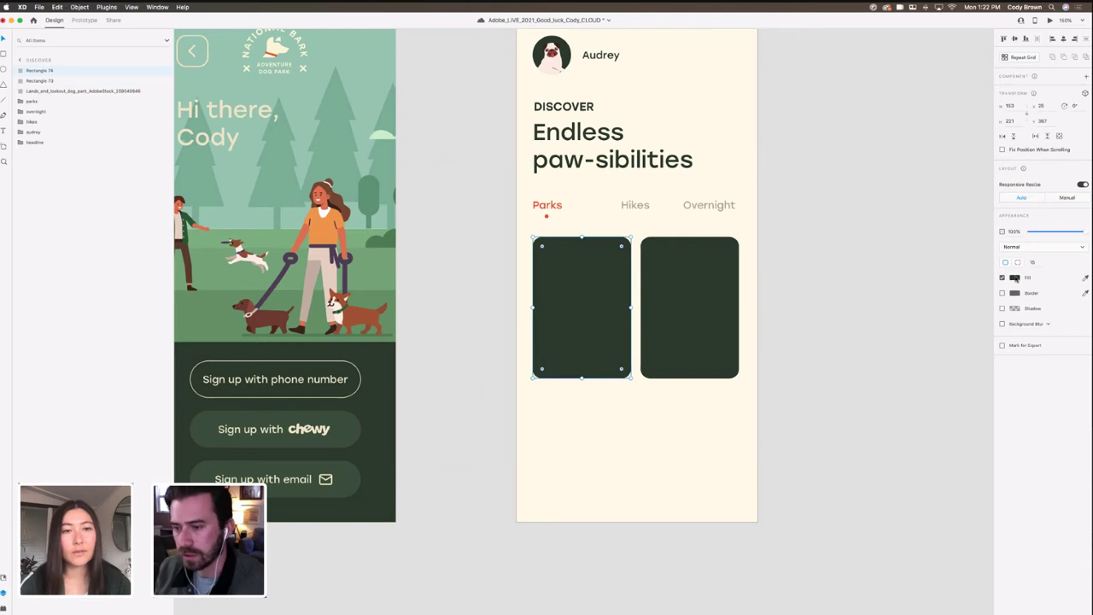
Step: Change the left card overlay's fill to a linear gradient running from black to #000000 at 0% opacity
left_click(1015, 278)
left_click(924, 228)
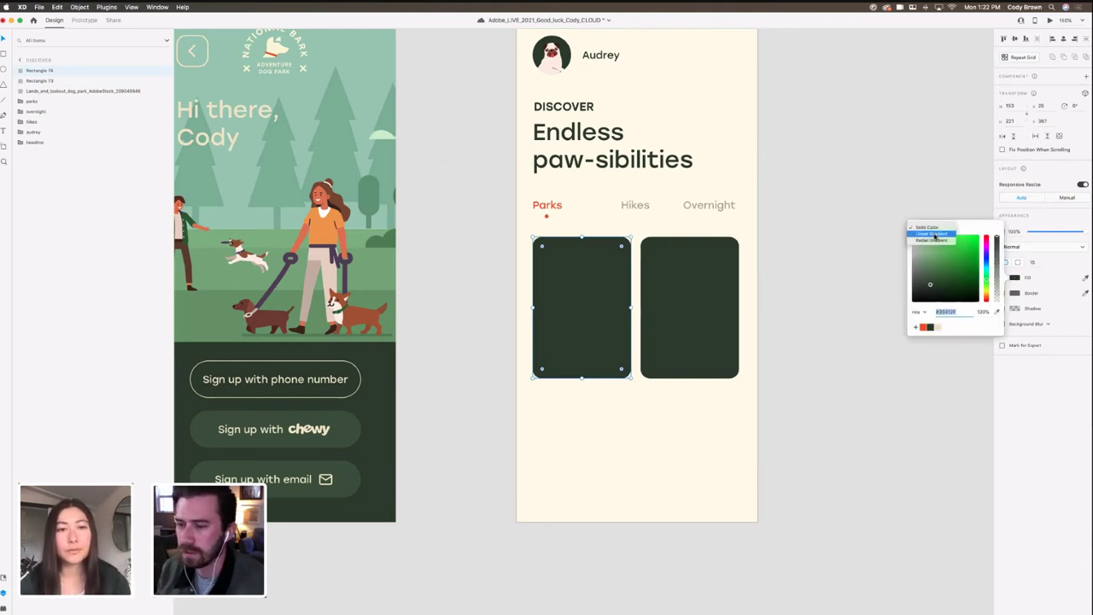
left_click(933, 234)
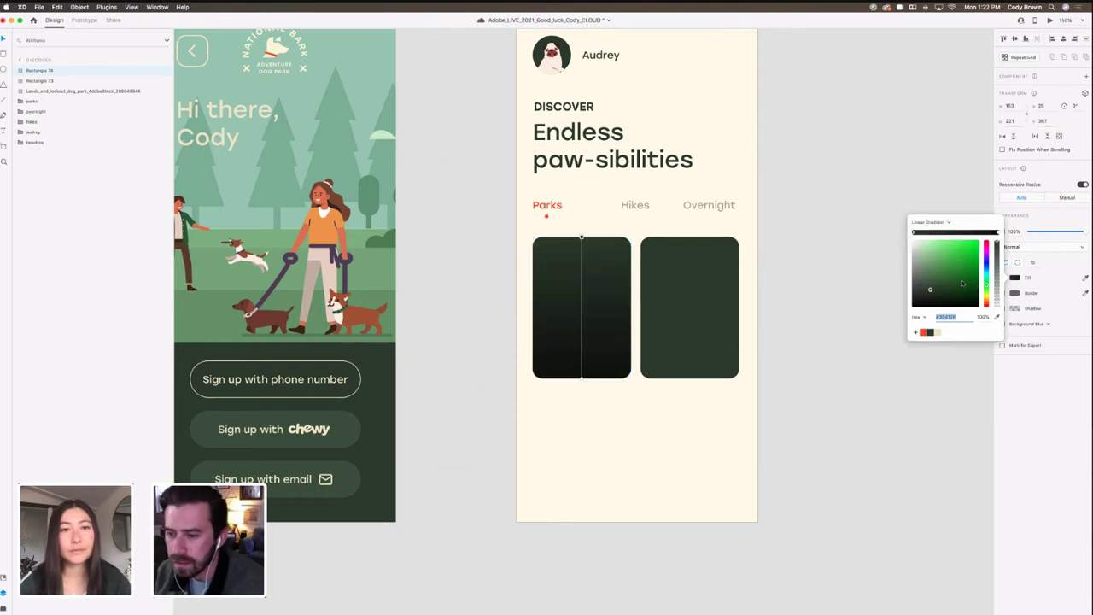
left_click_drag(924, 290, 895, 318)
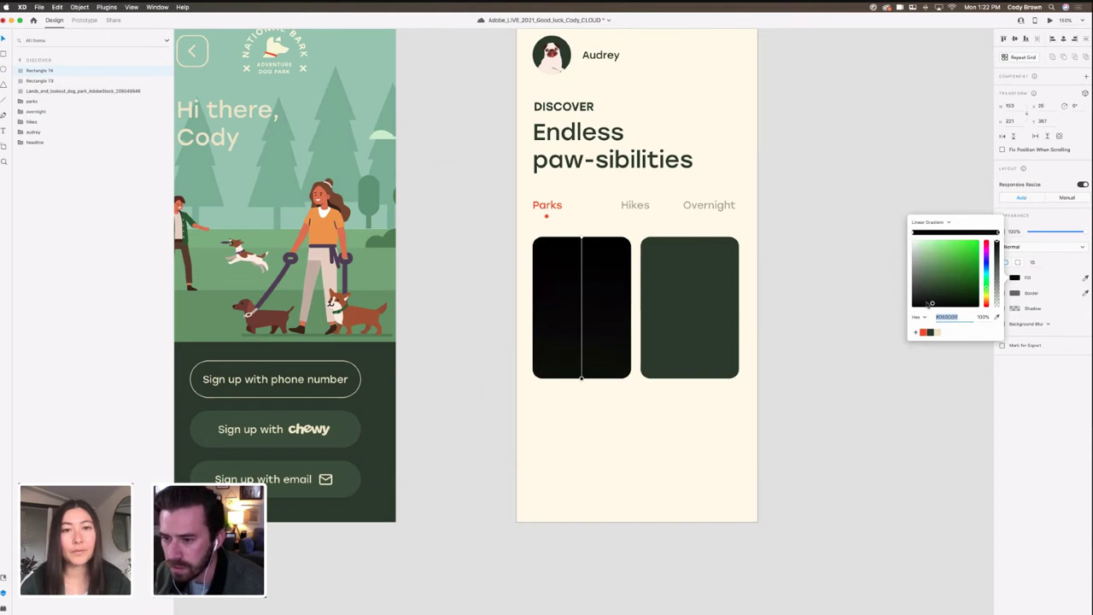
left_click_drag(928, 305, 897, 316)
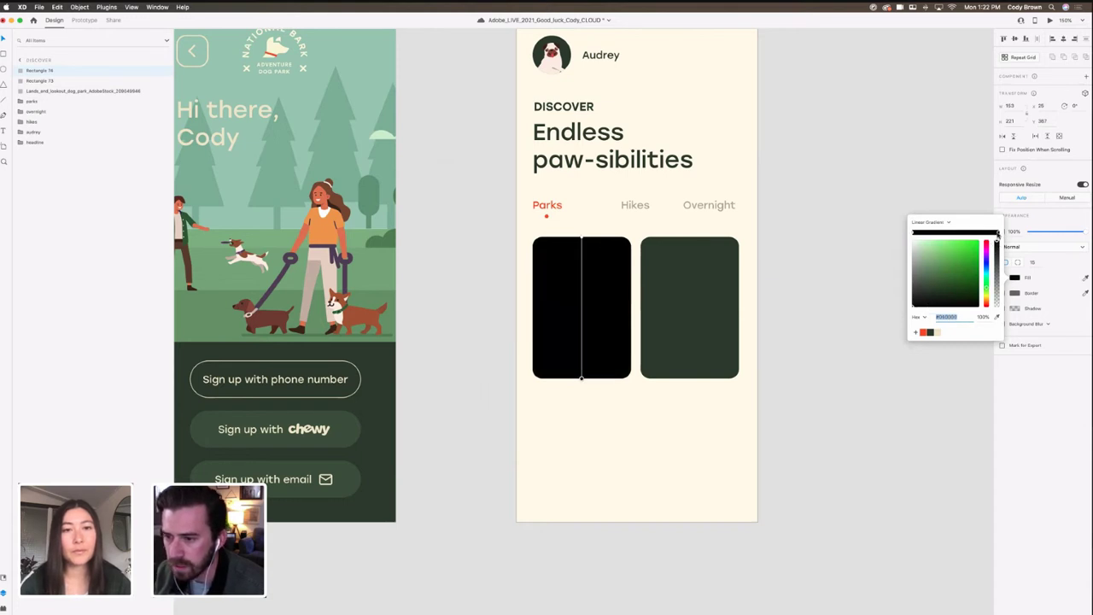
left_click(995, 242)
left_click_drag(995, 243, 995, 331)
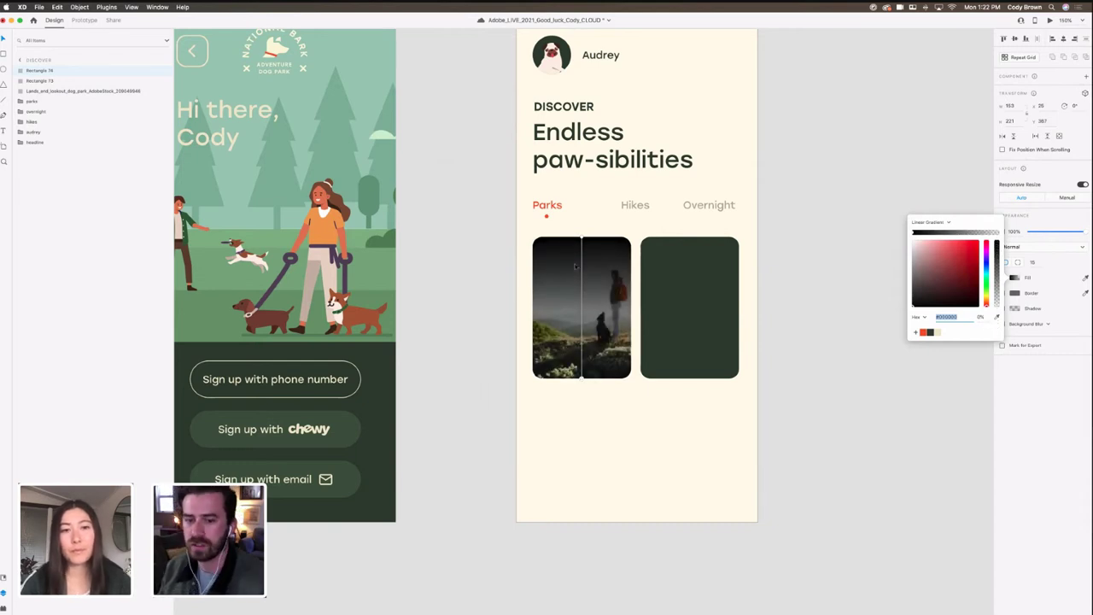
Step: Shorten the overlay's gradient so it ends above the card's lower edge, and reduce the overlay's opacity to about half
left_click_drag(583, 378, 584, 344)
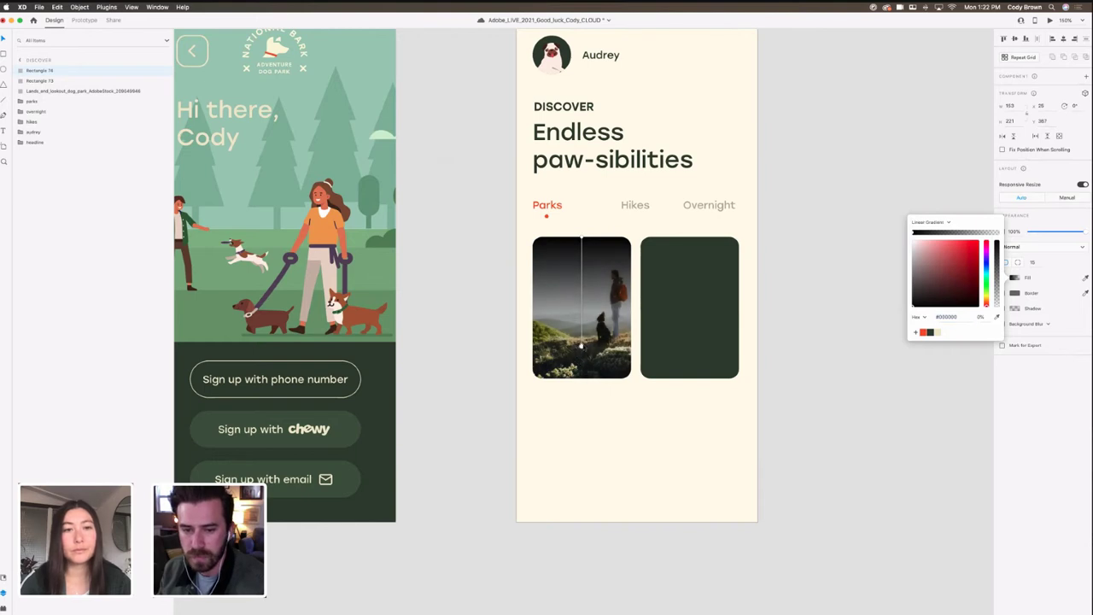
left_click(1067, 227)
left_click_drag(1062, 234, 1057, 231)
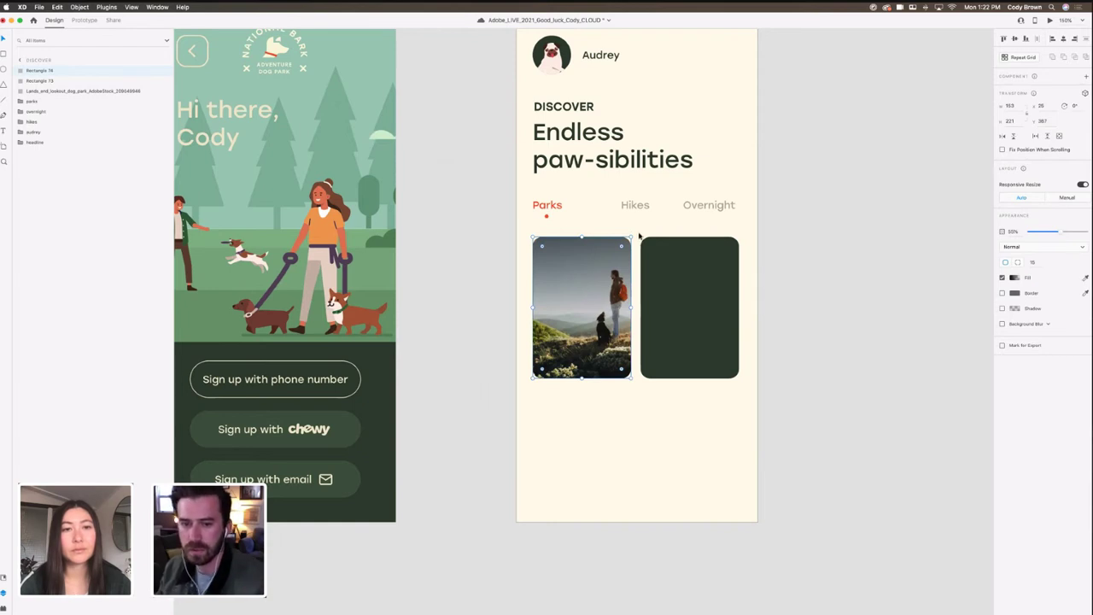
Step: Rotate the overlay 180° so it darkens the card's lower part, and pull both gradient ends into the lower third
left_click_drag(634, 235, 546, 365)
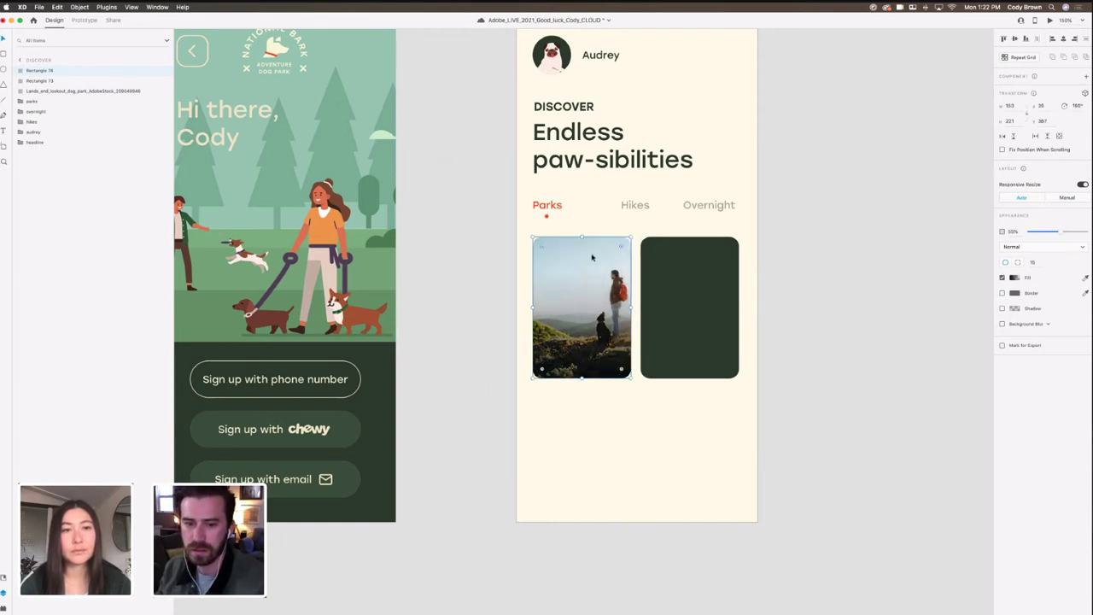
left_click(1014, 277)
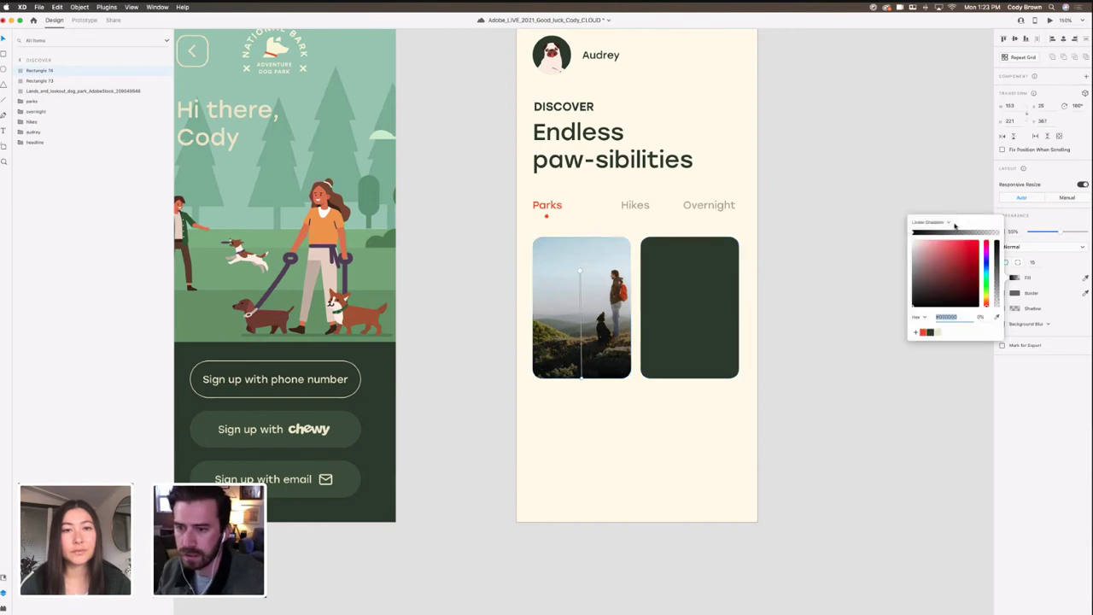
left_click_drag(578, 276, 582, 331)
left_click_drag(581, 379, 581, 357)
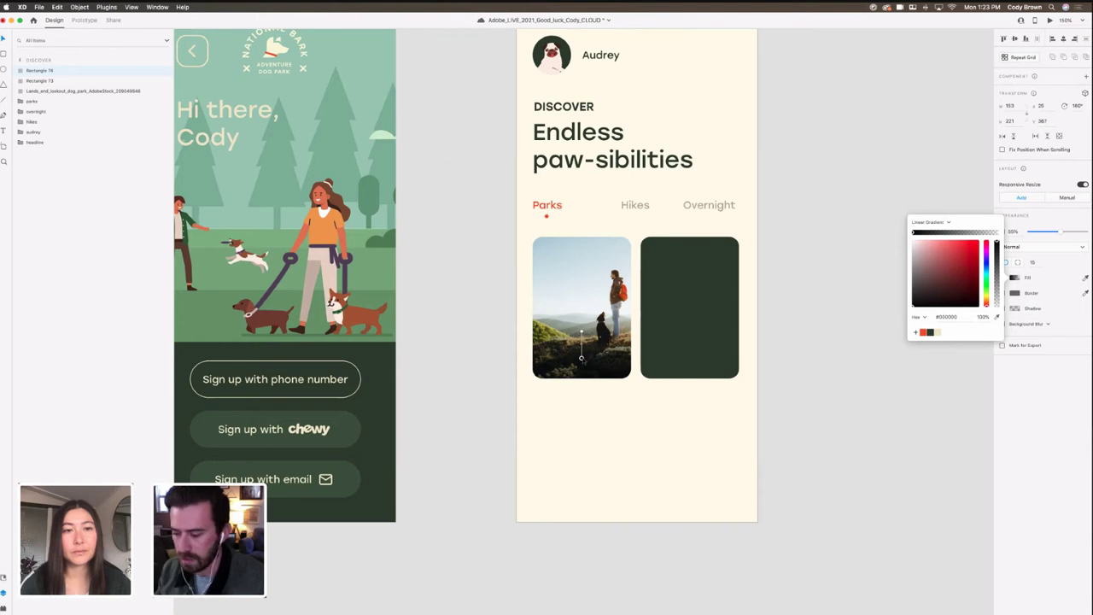
Step: Fine-tune the overlay's gradient ends so the fade starts around the distant hills and turns dark over the foreground, then deselect it
scroll(583, 360, "up", 5)
left_click_drag(580, 340, 579, 327)
left_click_drag(580, 395, 580, 366)
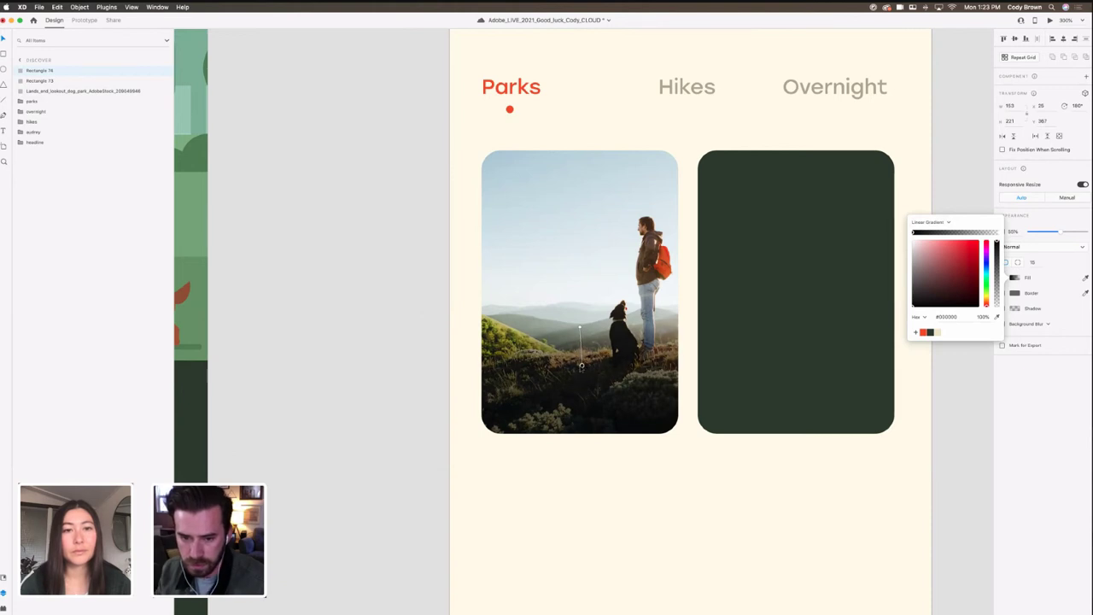
left_click_drag(580, 327, 580, 317)
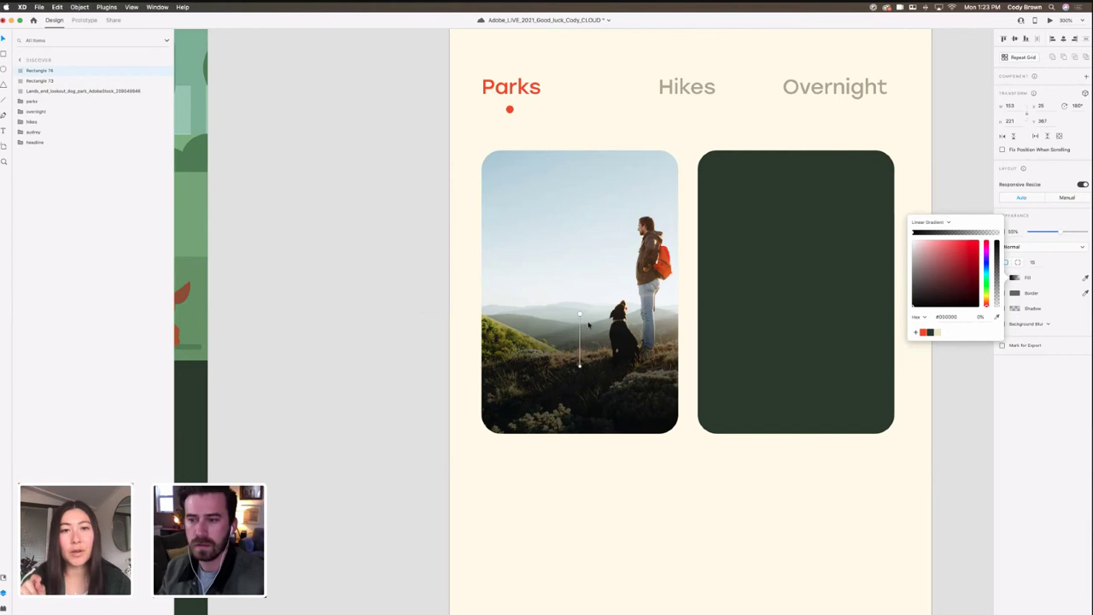
left_click(436, 297)
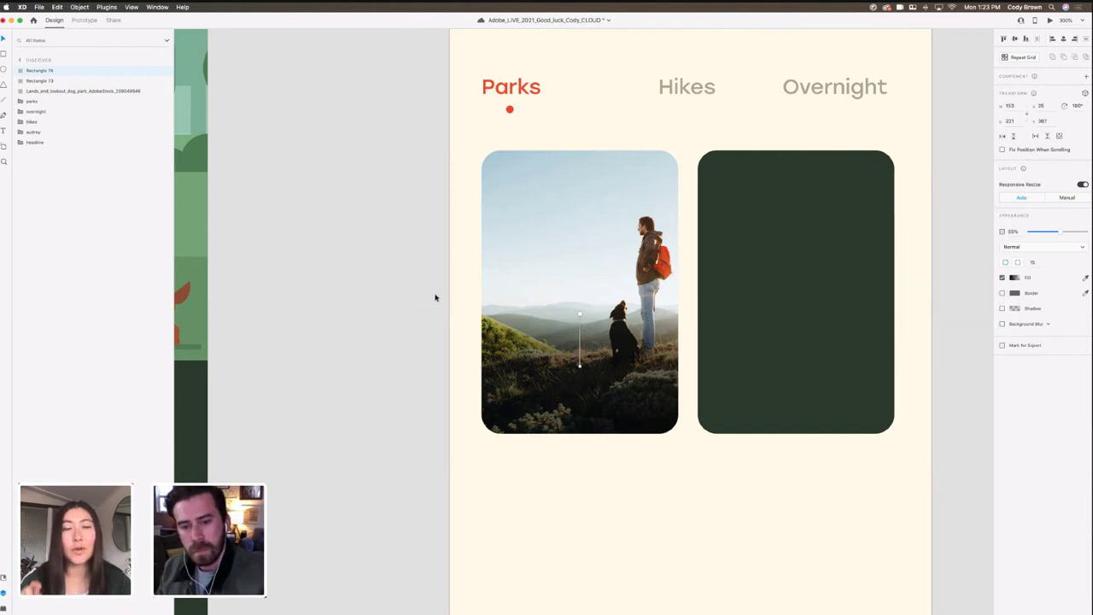
left_click_drag(446, 293, 419, 292)
scroll(532, 187, "up", 3)
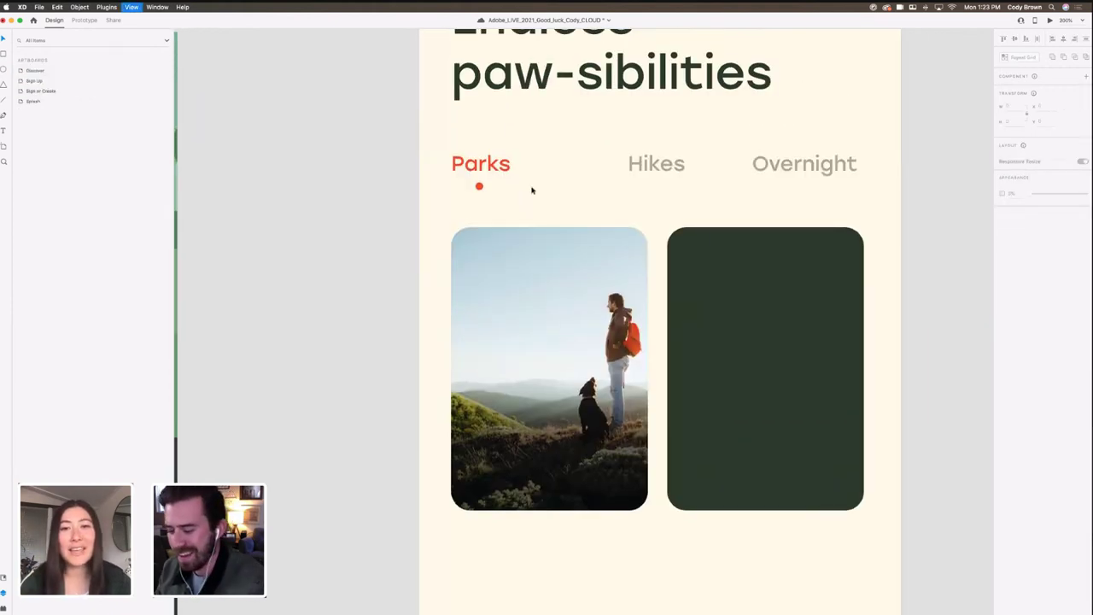
Step: Copy the "Sign up with phone number" text from the Sign Up screen and place it over the lower part of the photo card
key("super+minus")
scroll(594, 225, "right", 1)
scroll(580, 171, "left", 8)
scroll(513, 256, "down", 2)
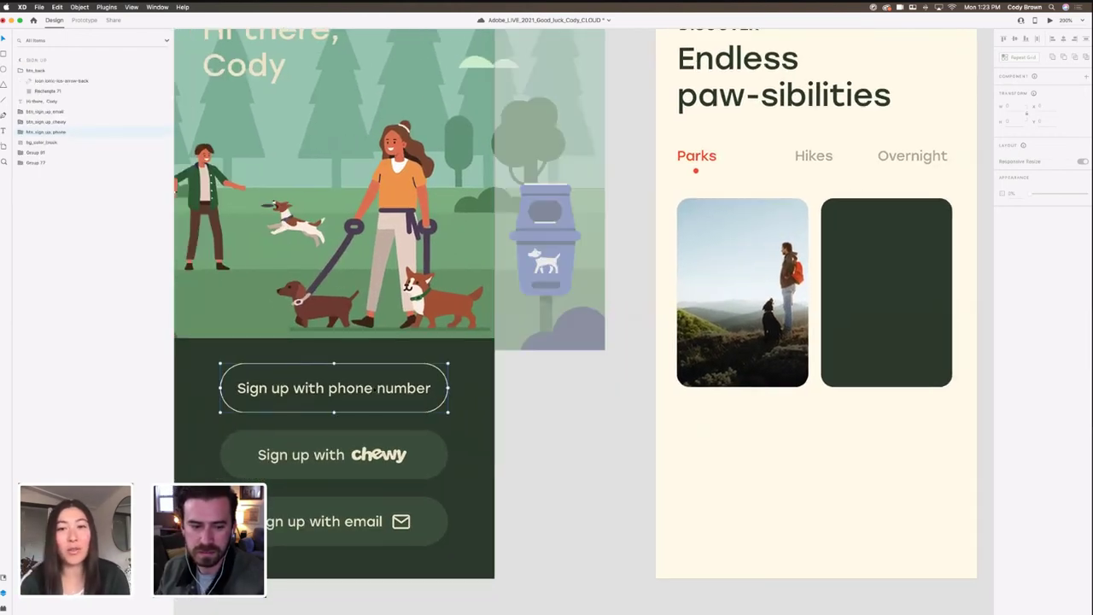
double_click(329, 386)
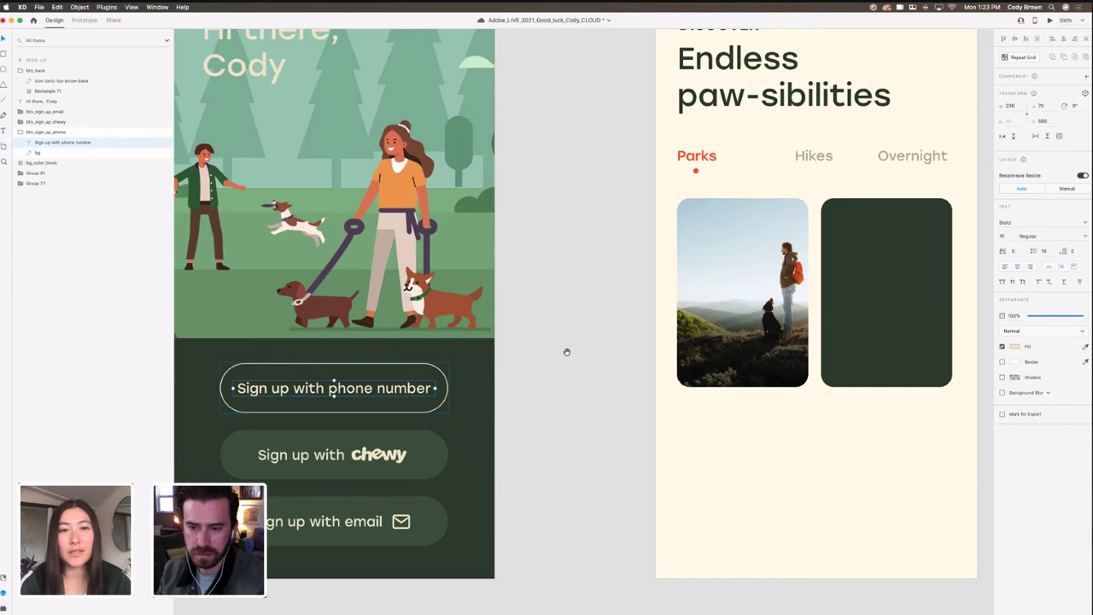
scroll(589, 350, "right", 5)
left_click(619, 358)
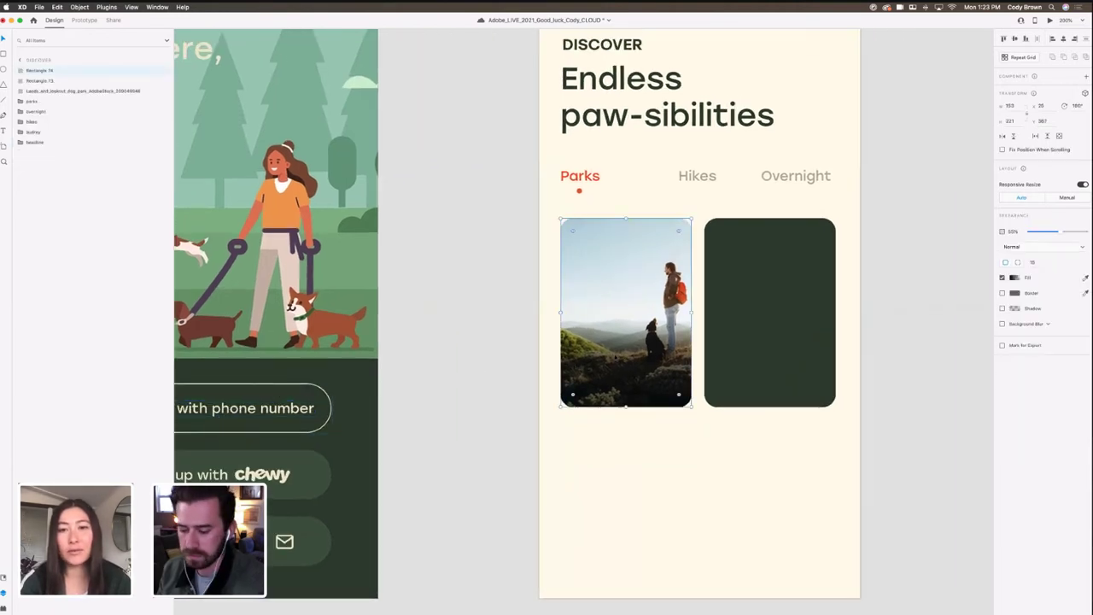
key("super+v")
left_click_drag(655, 409, 656, 376)
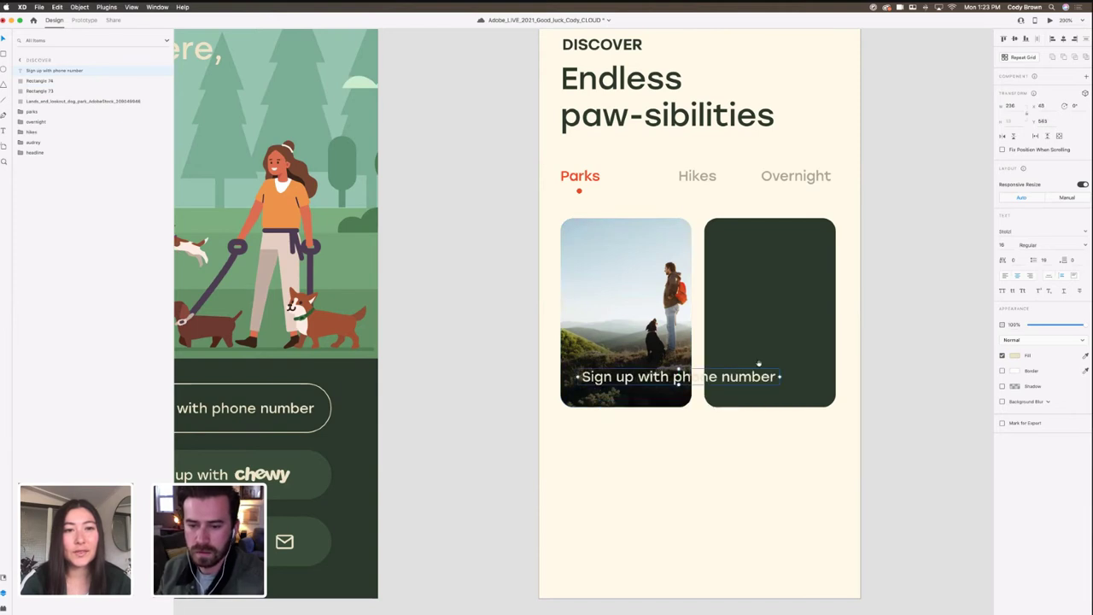
Step: Set the pasted text to size 14 and left-aligned, and narrow its box to about 127 wide so it wraps inside the photo card
scroll(655, 376, "right", 3)
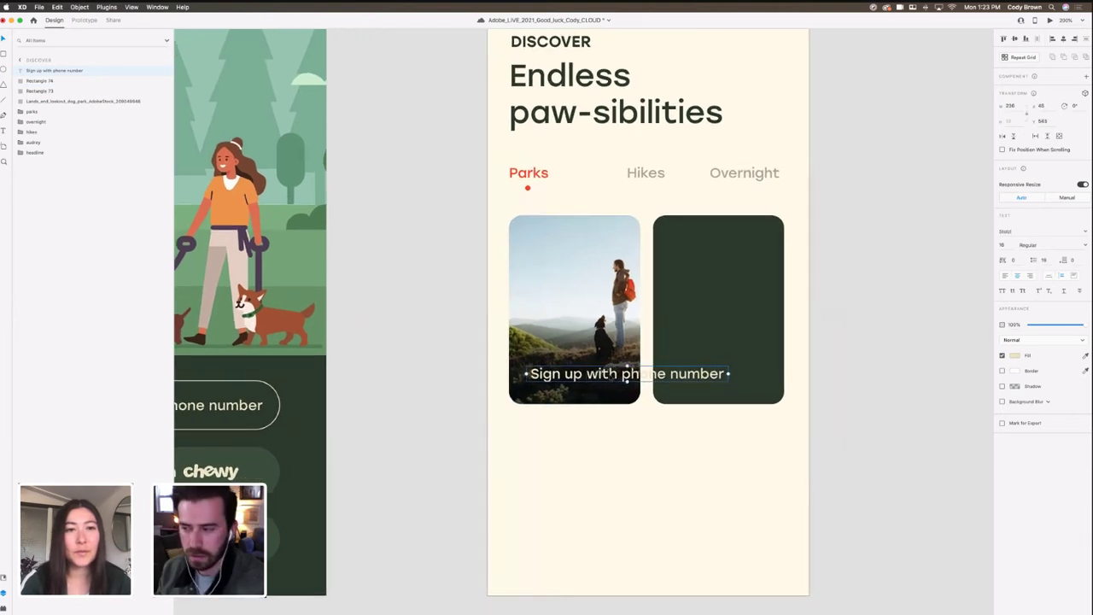
left_click_drag(628, 378, 624, 376)
left_click(1008, 248)
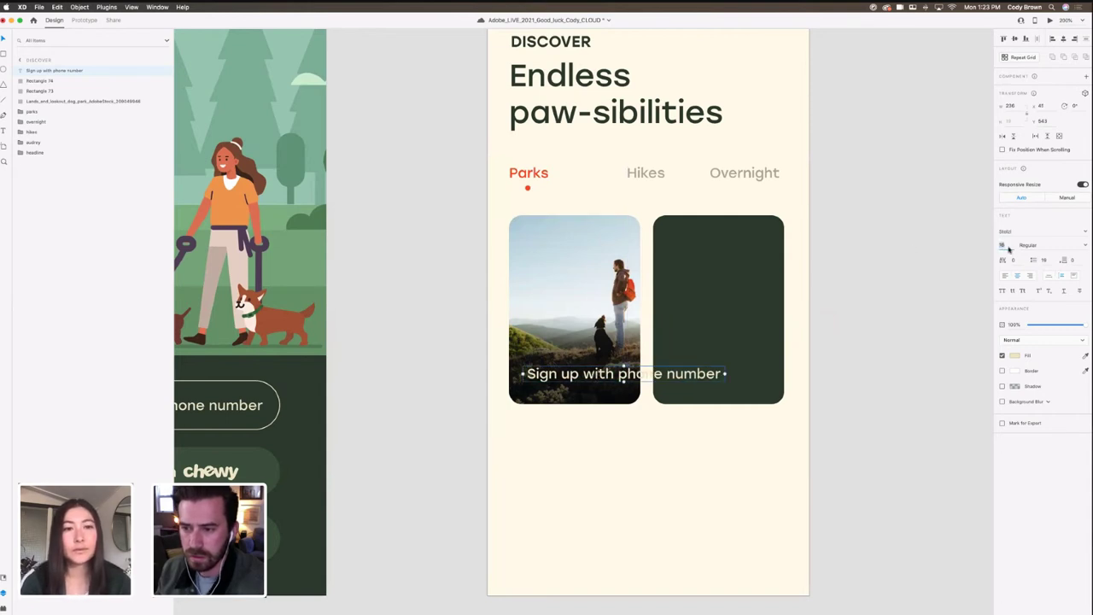
type("14")
key("Return")
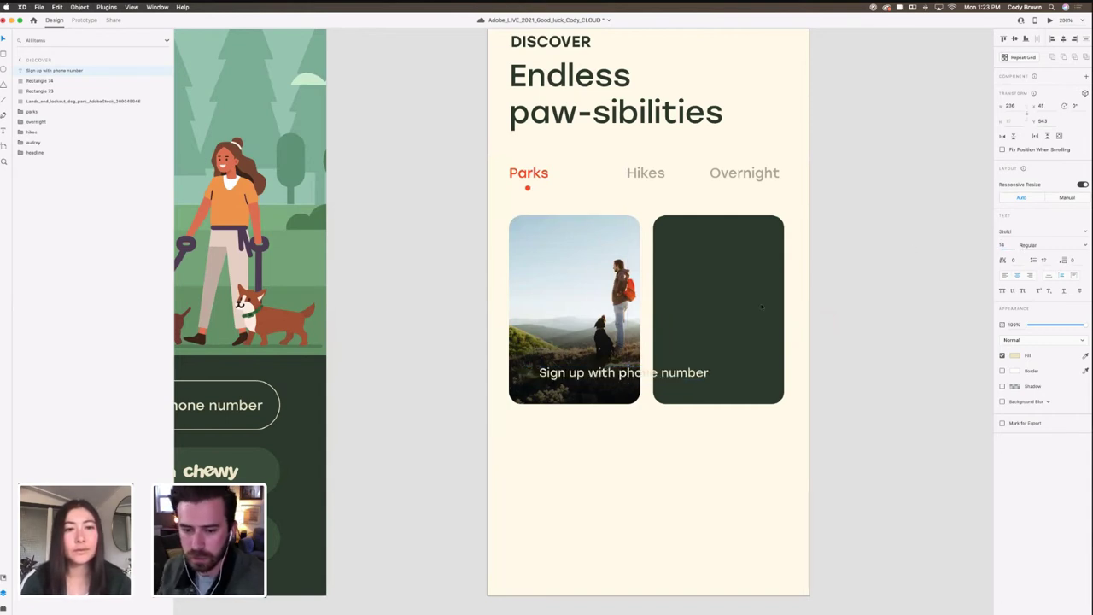
left_click_drag(628, 378, 624, 378)
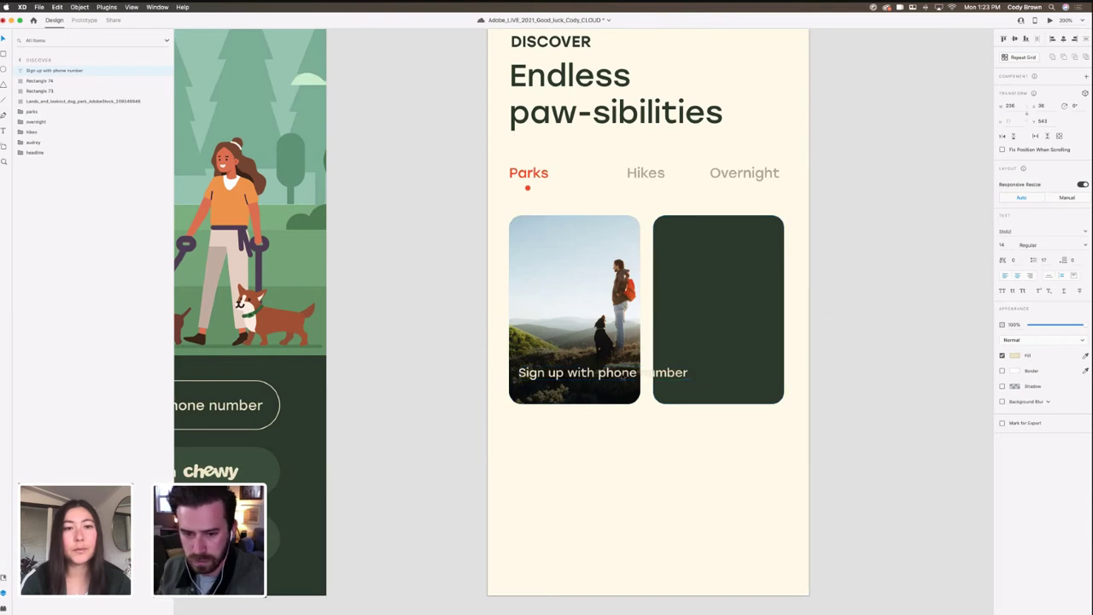
left_click_drag(720, 373, 584, 360)
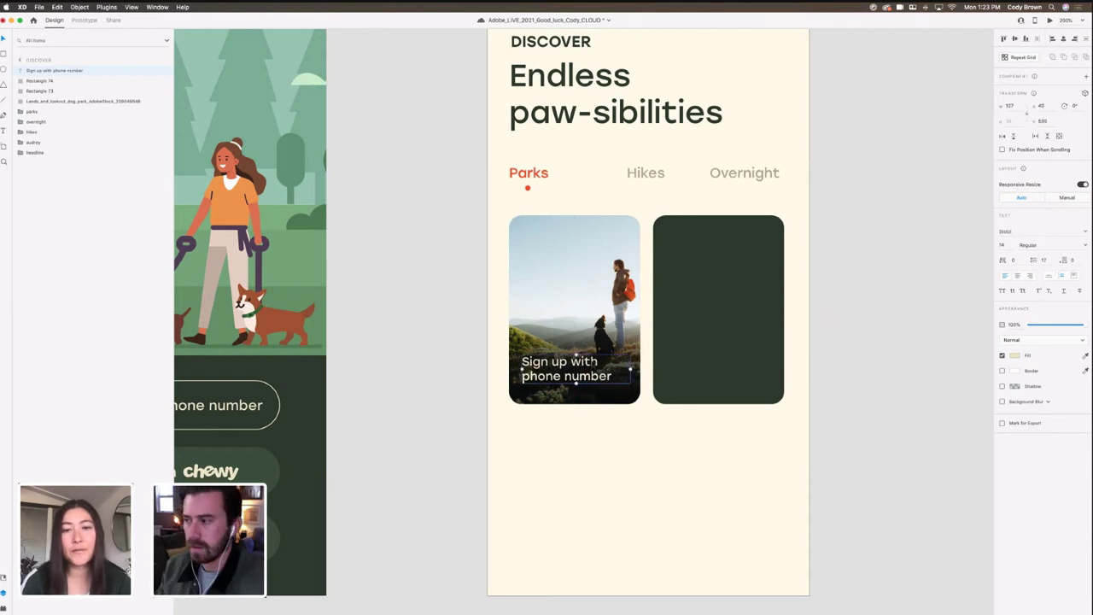
Step: Change the card text's fill to white and nudge the text up slightly
left_click(1016, 355)
left_click_drag(921, 312, 897, 291)
left_click(896, 292)
left_click(564, 366)
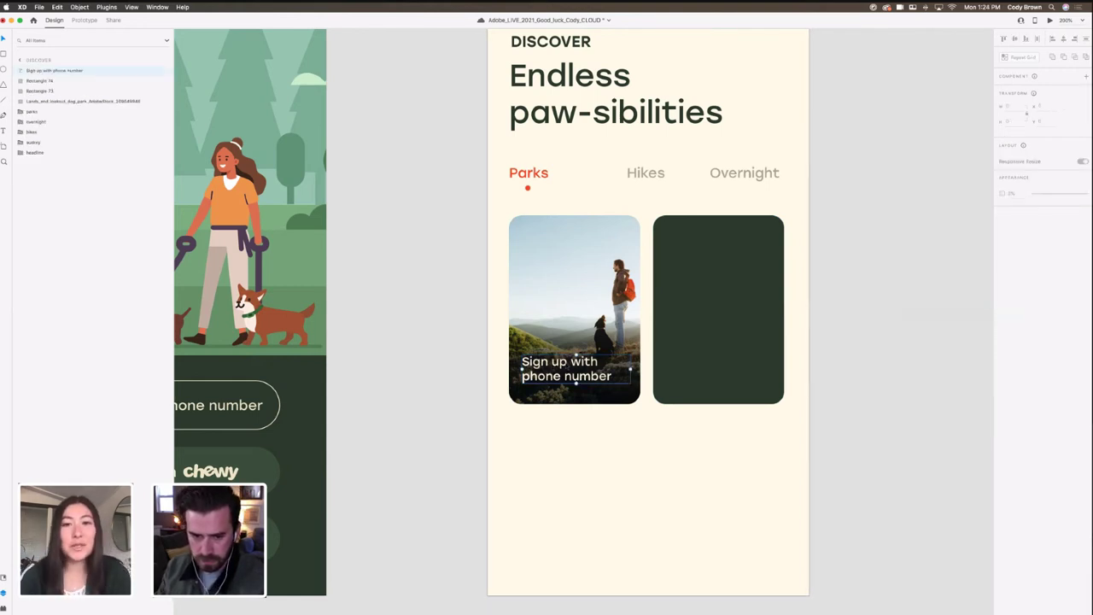
key("Up")
key("Up")
key("Up")
Step: Replace the card text with "Lands End Lookout Dog Park" and widen its box to about 131 so it fits on two lines
left_click(586, 376)
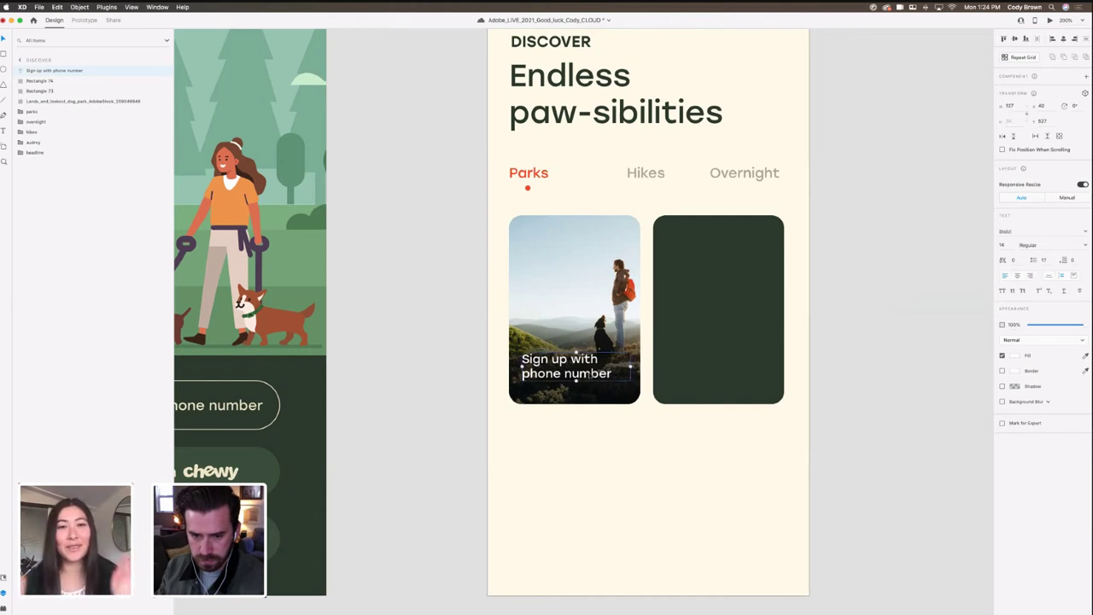
double_click(586, 376)
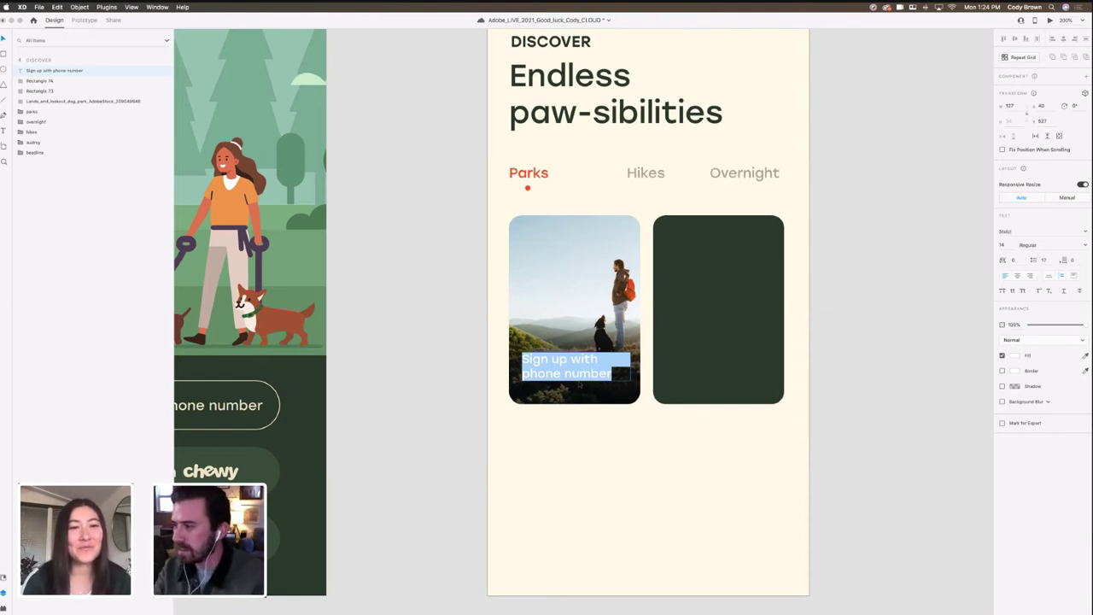
type("Lands")
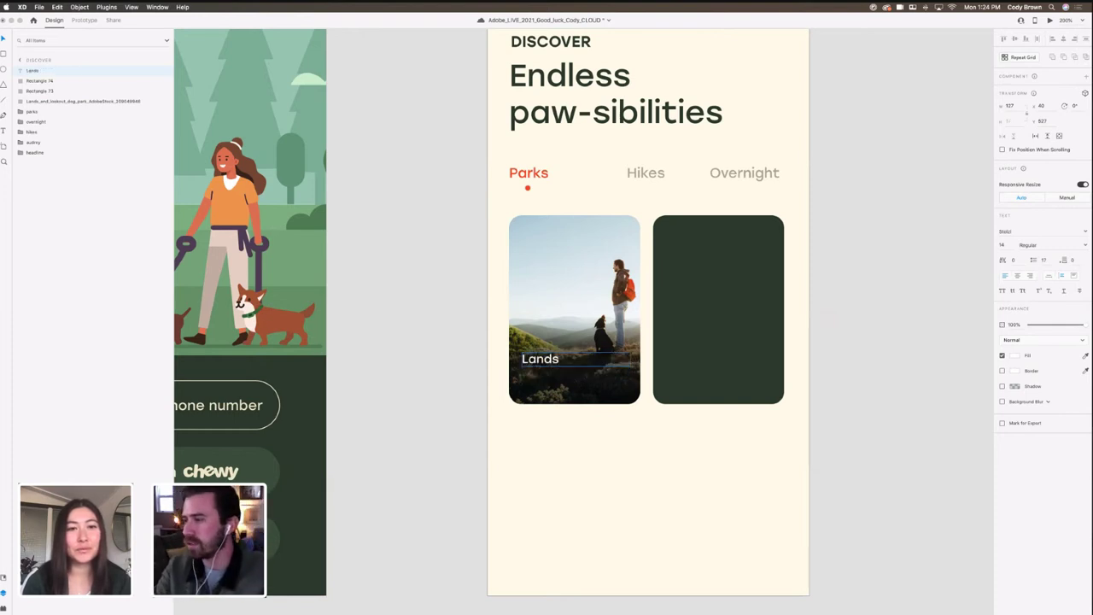
type(" End Lookout")
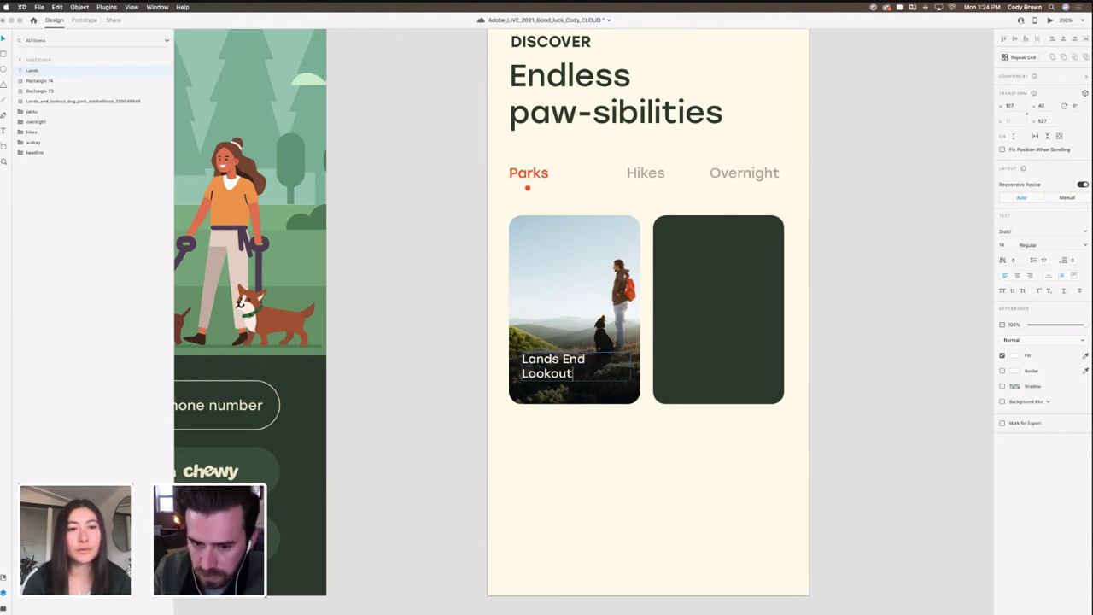
type(" Dog A")
key("BackSpace")
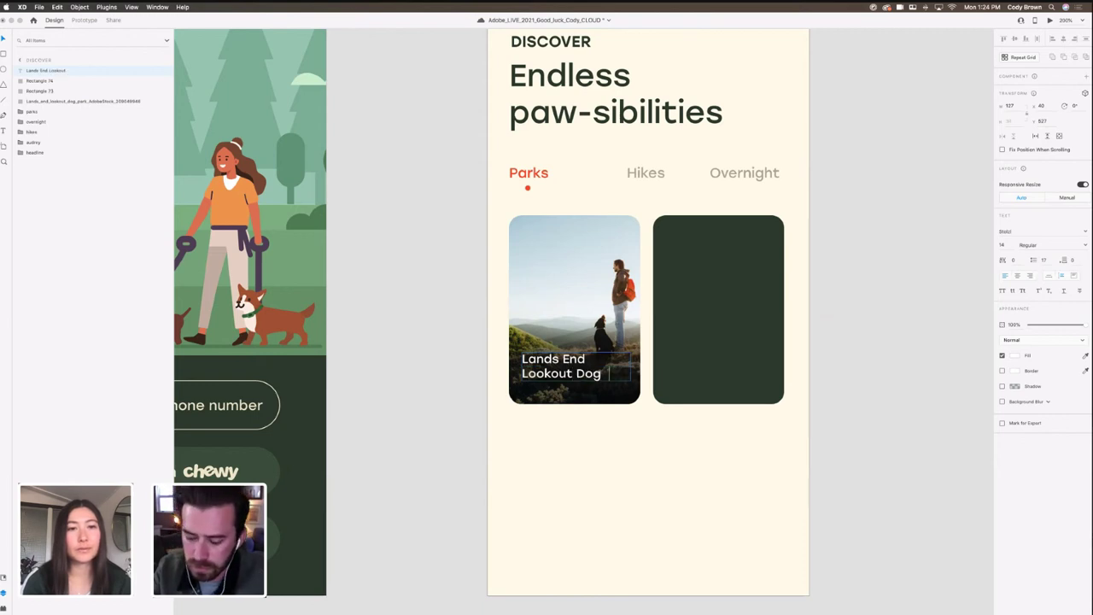
type("Park")
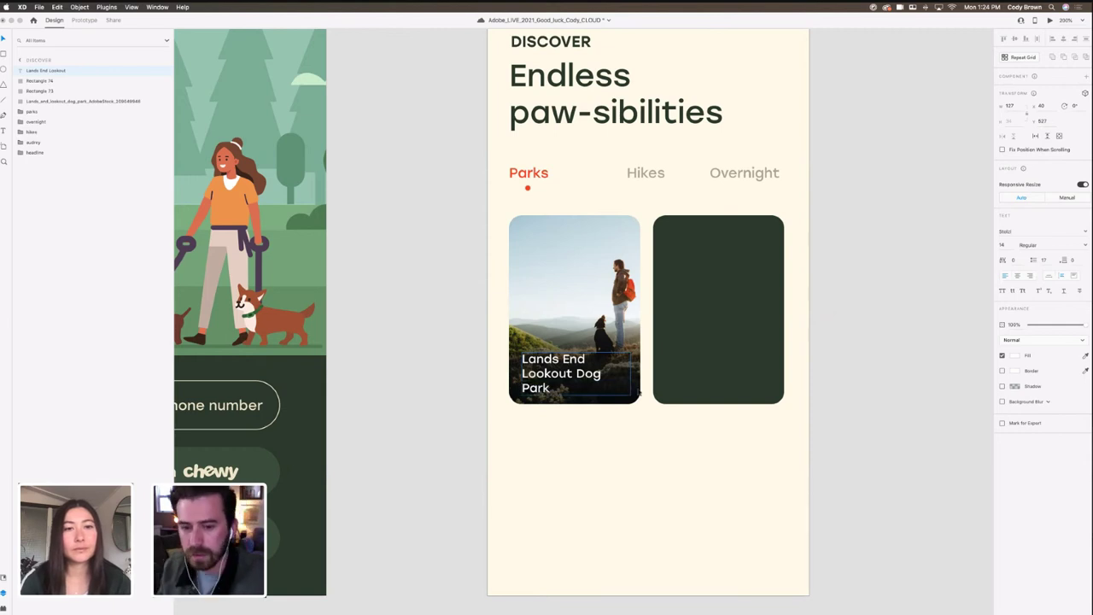
key("Escape")
left_click_drag(630, 373, 633, 373)
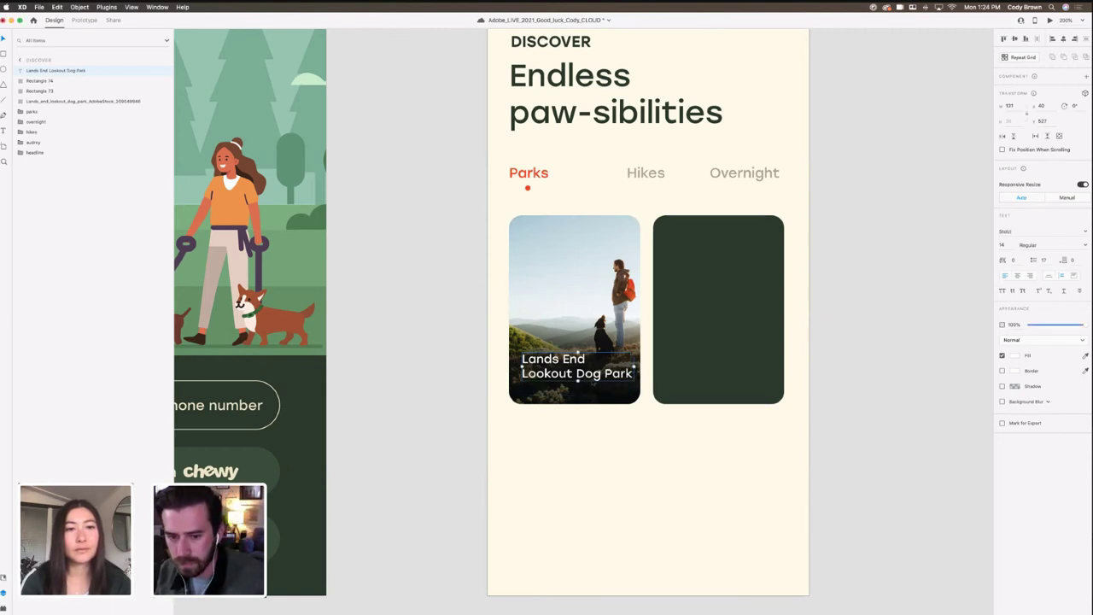
Step: Set the park name's weight to Medium and its size to 13, and tighten its text box near the card's left edge
left_click(1086, 247)
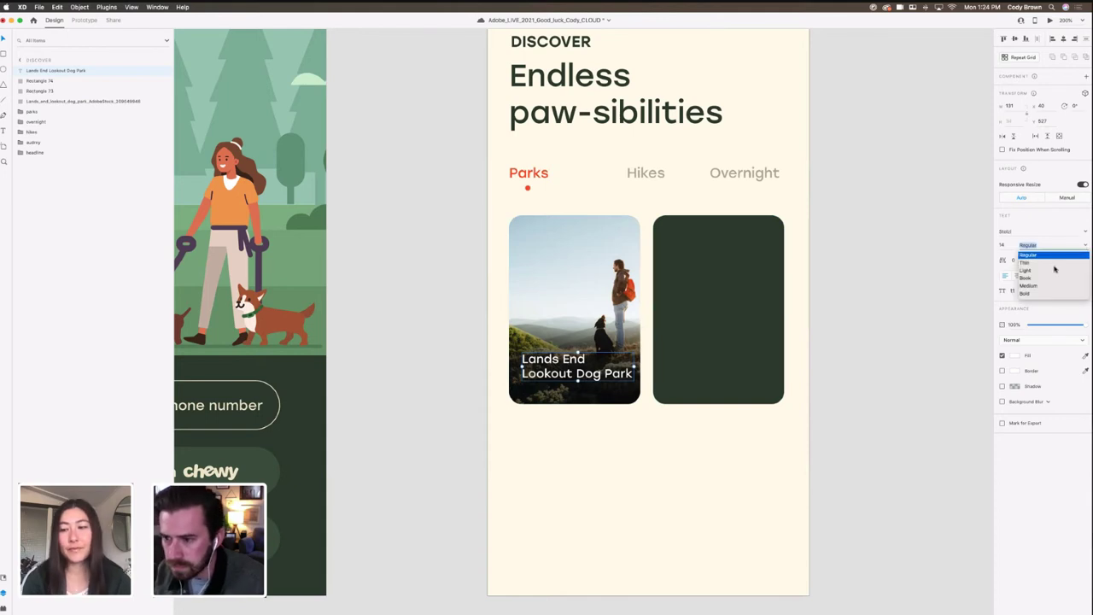
left_click(1033, 287)
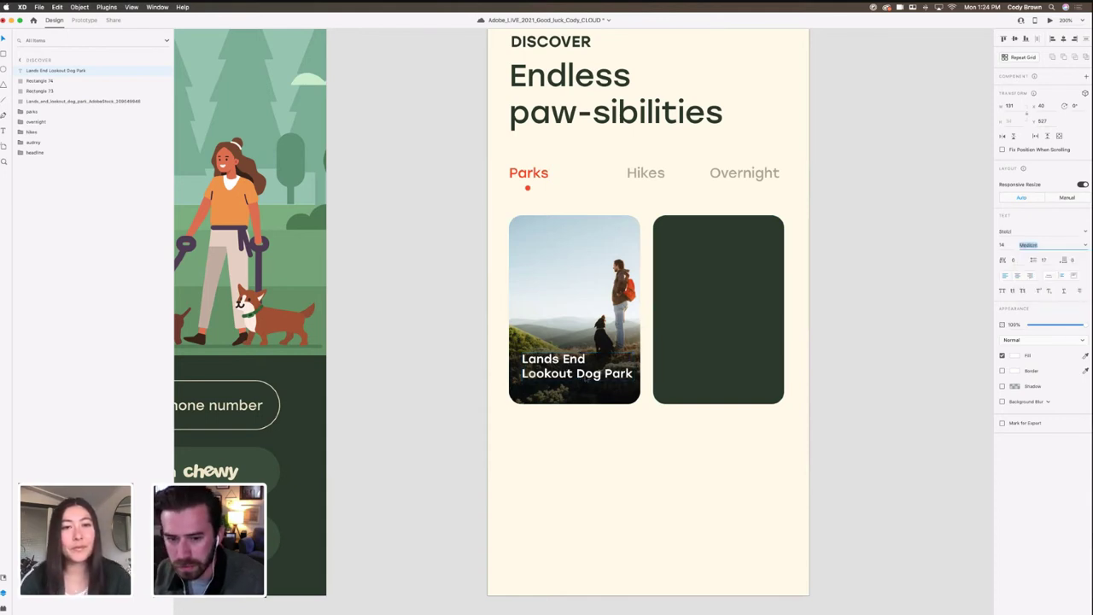
left_click(1007, 246)
type("13")
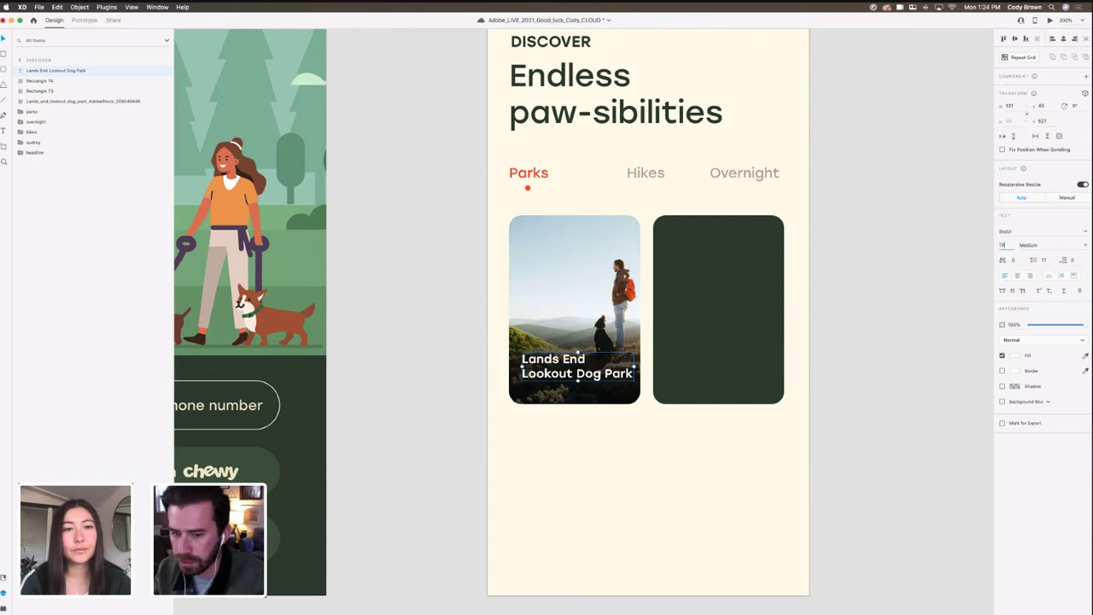
key("Return")
left_click_drag(634, 366, 598, 377)
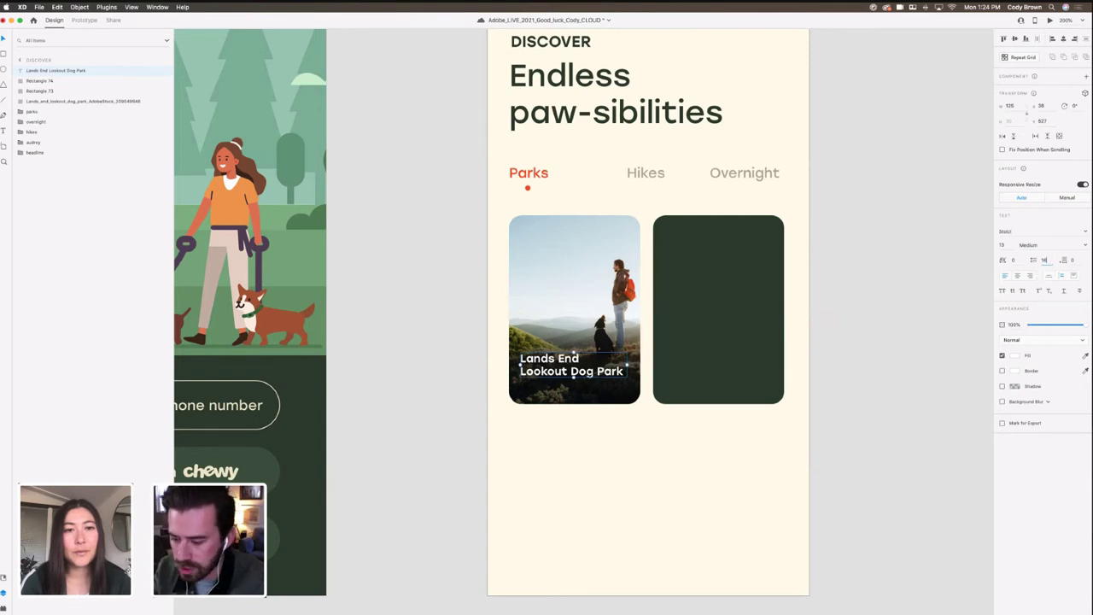
Step: Set the park name's line spacing to 16 and nudge the text down slightly within the photo card
key("Return")
left_click_drag(573, 373, 573, 374)
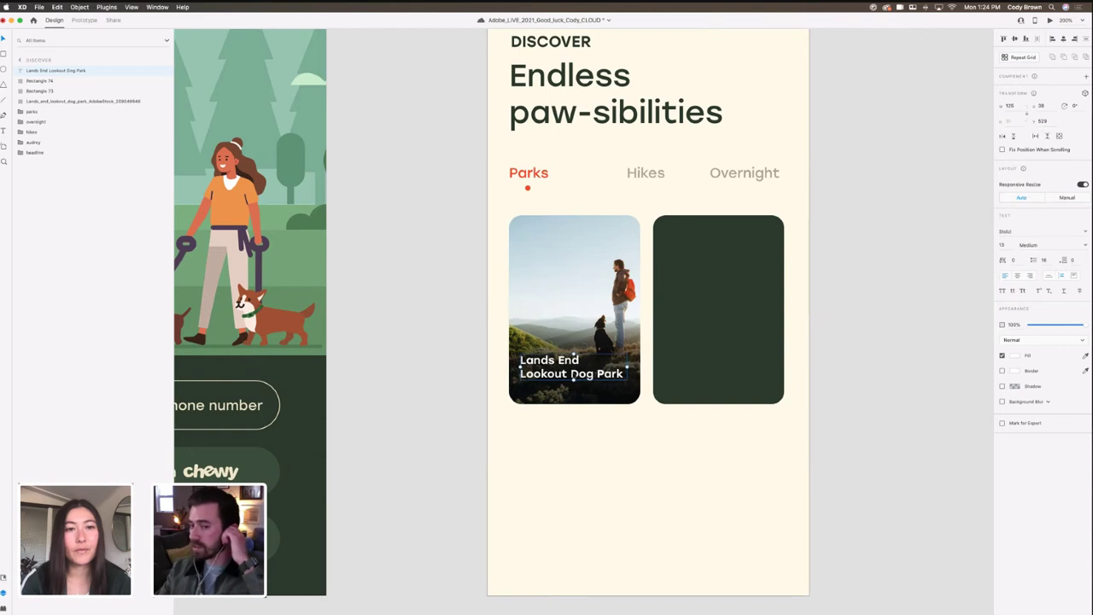
left_click(616, 462)
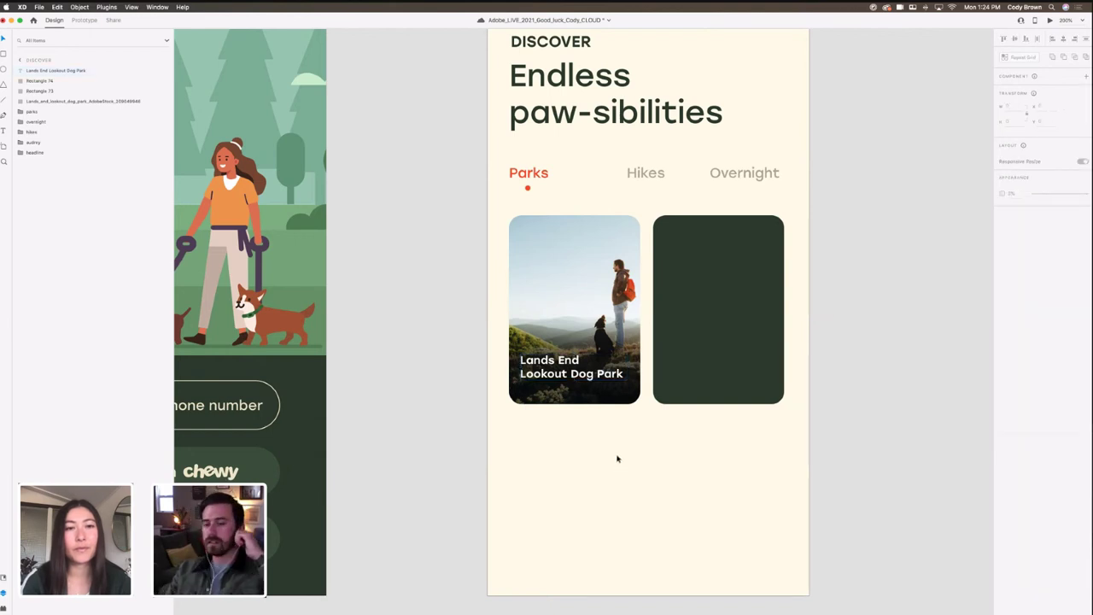
left_click(580, 376)
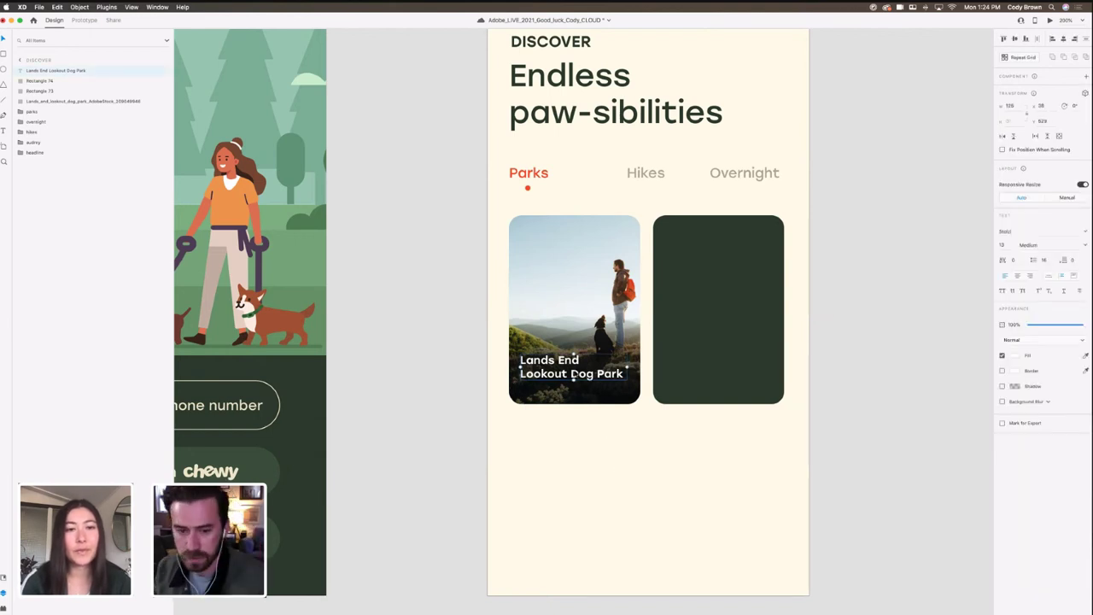
scroll(583, 385, "right", 2)
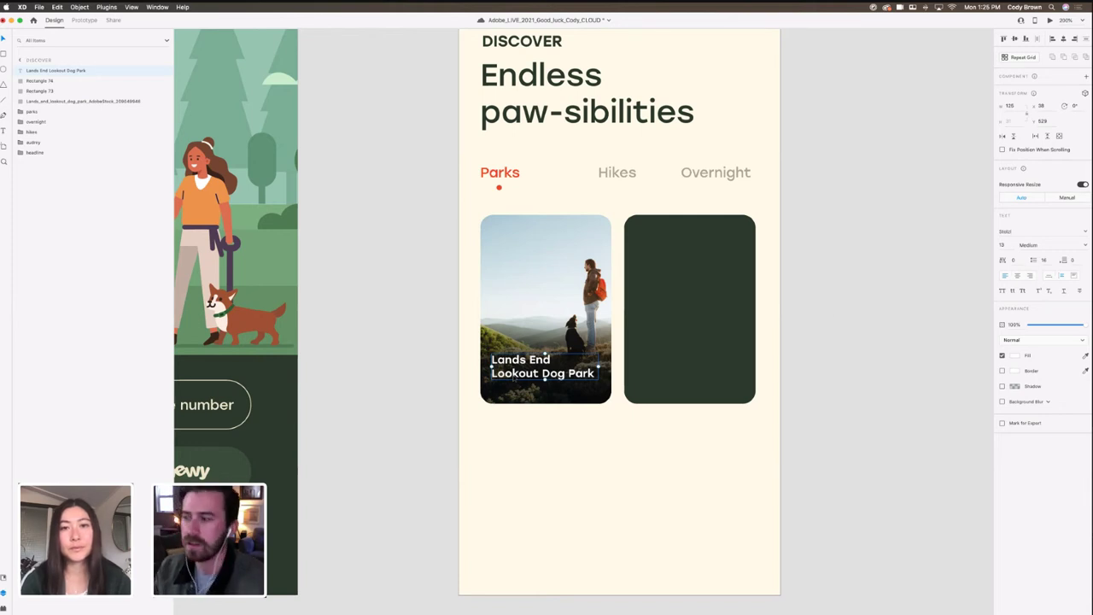
Step: Duplicate the park name slightly lower on the photo card and replace the copy's text with "2.3 Miles Away"
left_click_drag(521, 370, 521, 386)
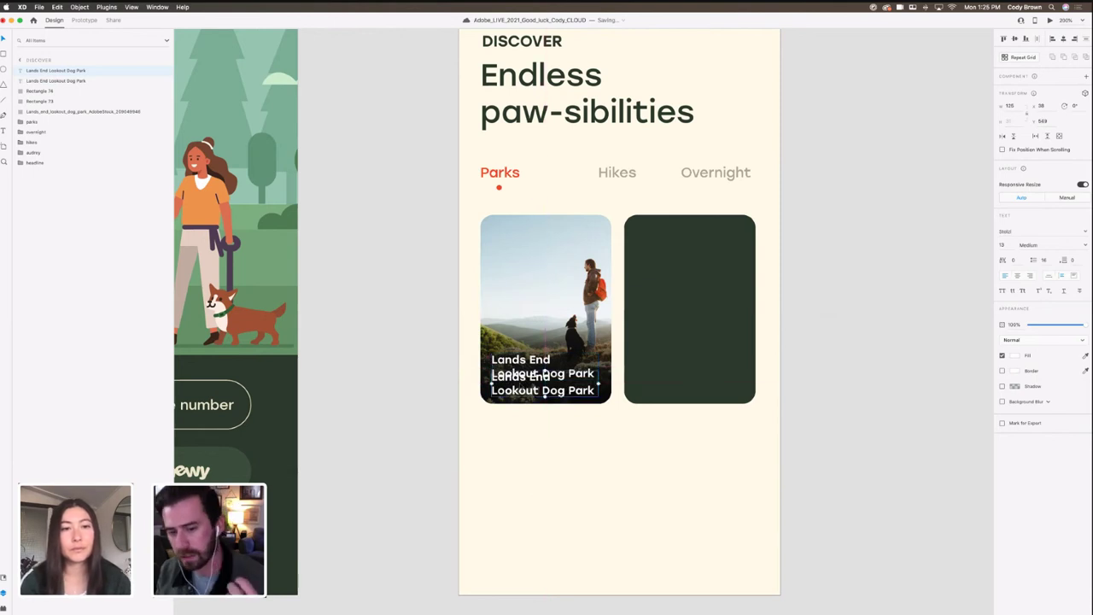
double_click(519, 386)
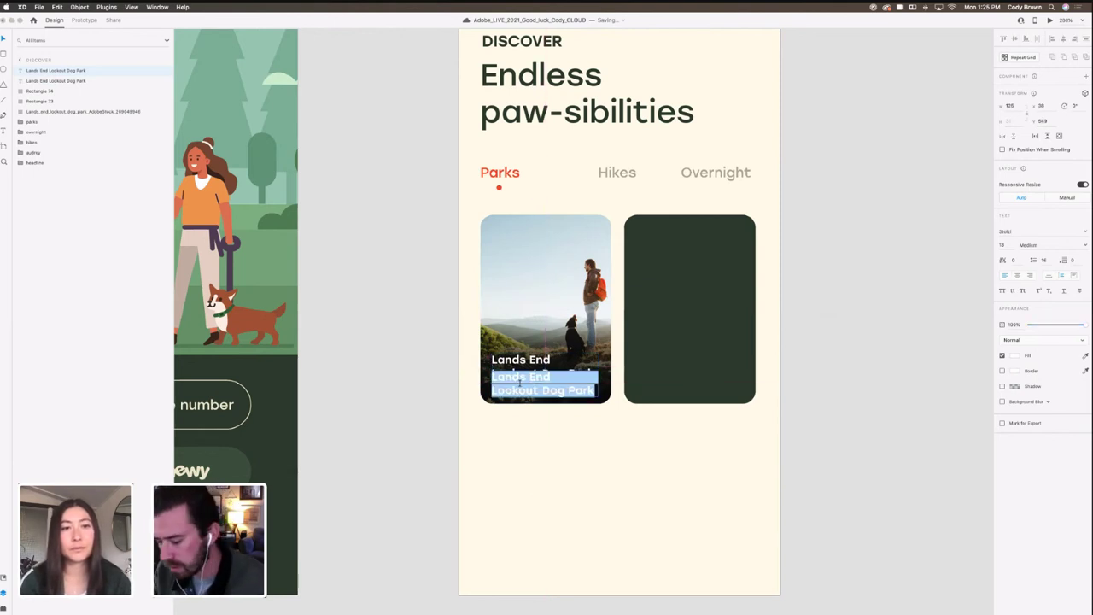
key("BackSpace")
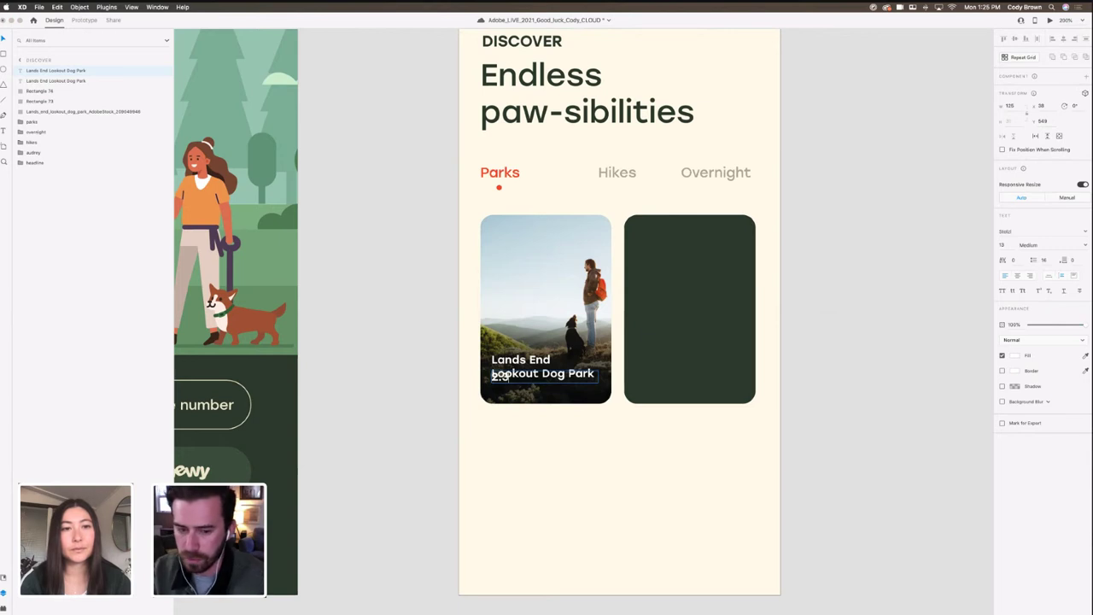
type("2.5 Miles Away")
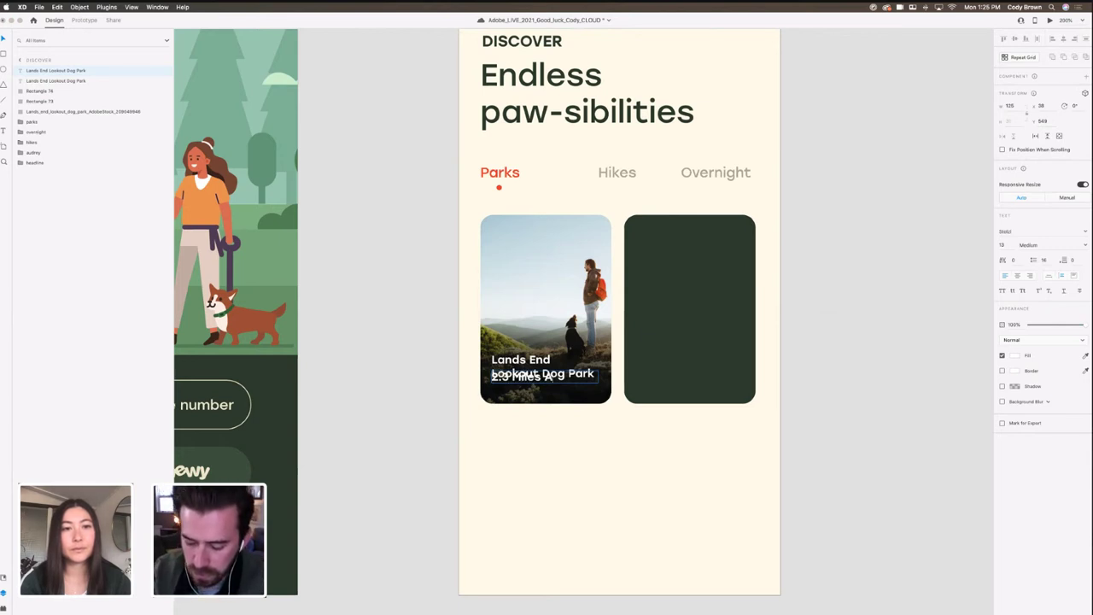
type("y")
key("Escape")
Step: Space the two labels apart, with the park name above and the distance text directly below it
mouse_move(556, 373)
left_mouse_down()
mouse_move(550, 359)
mouse_move(555, 379)
left_mouse_up()
left_click(550, 371, "shift")
left_click(556, 396)
Step: Set the distance text to size 10 and Regular weight, and move both labels up slightly together
left_click(1004, 245)
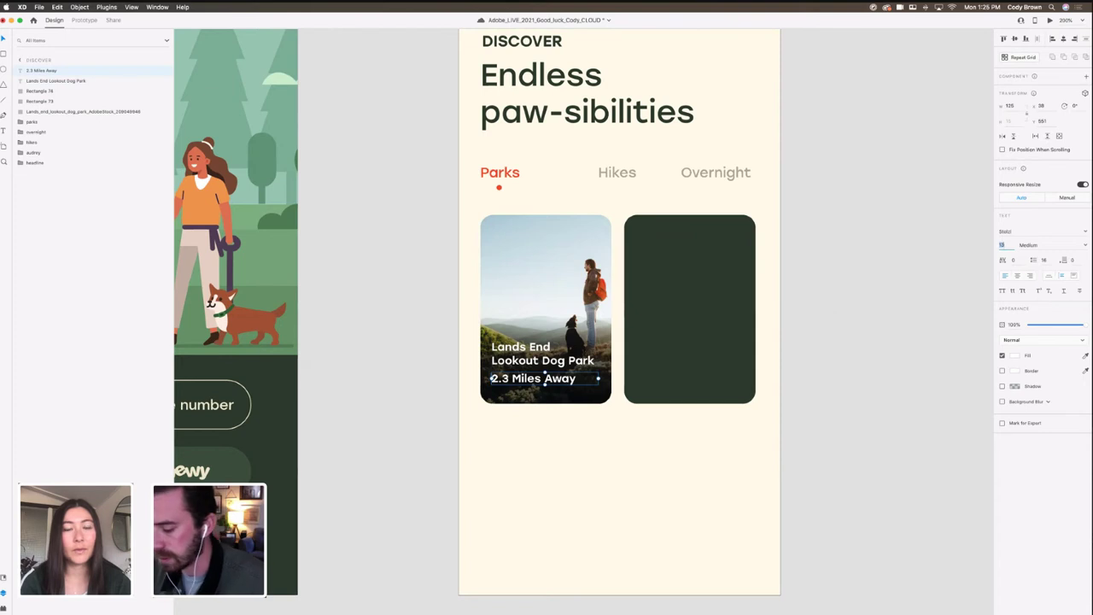
key("Return")
left_click(1086, 246)
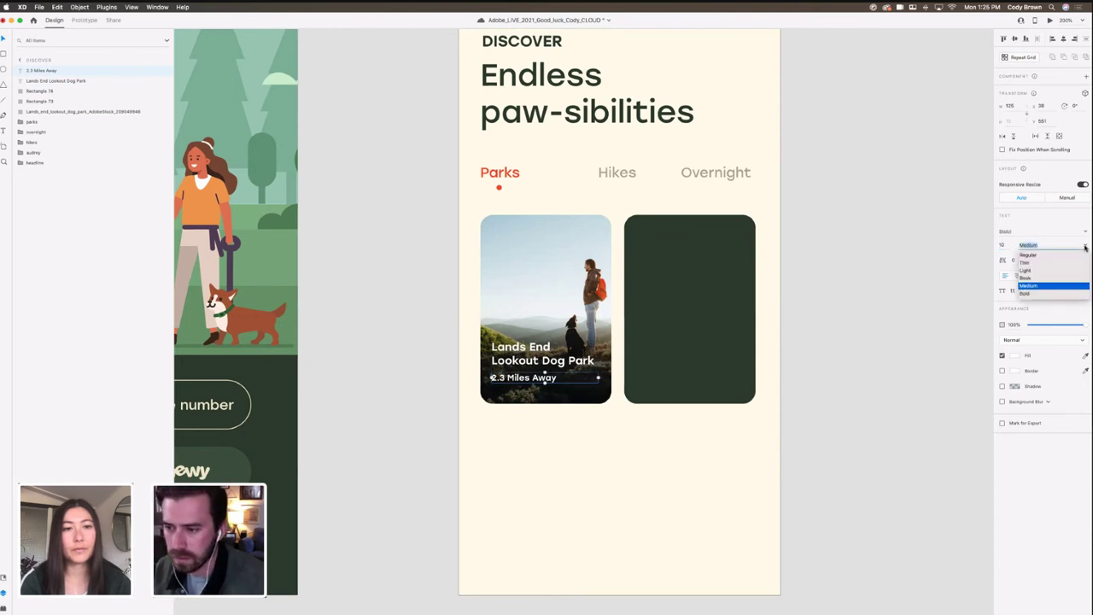
left_click(1046, 255)
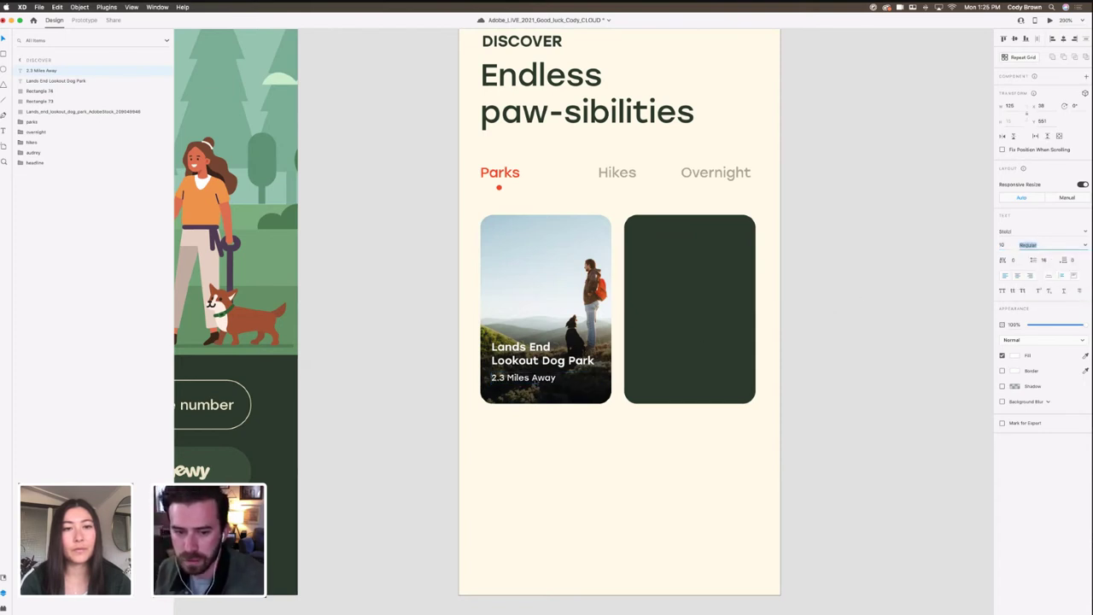
left_click(542, 359)
left_click_drag(522, 364, 522, 361)
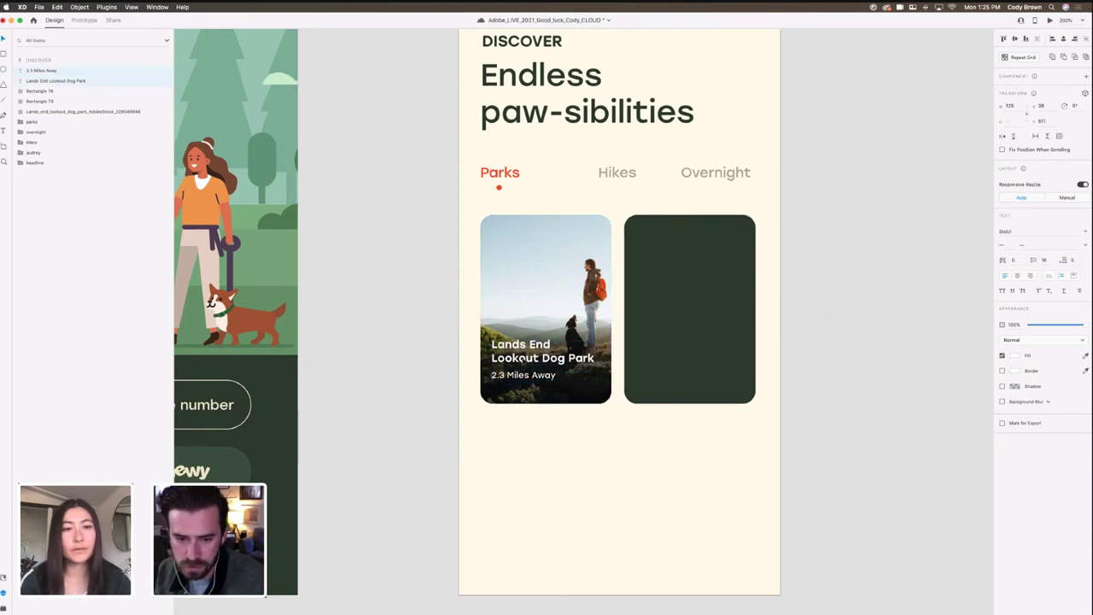
left_click(567, 295)
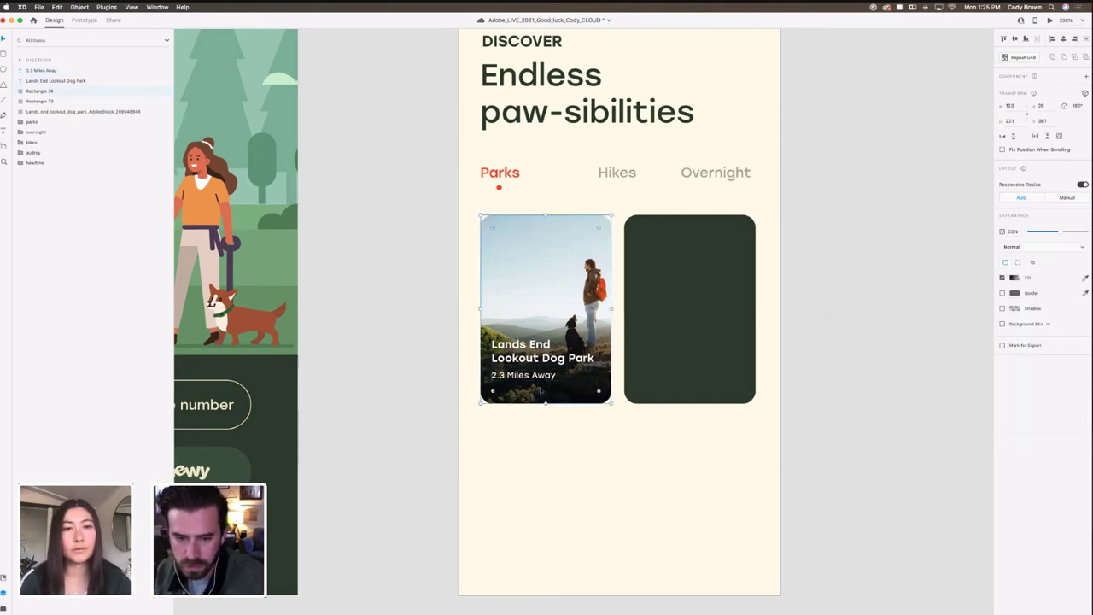
double_click(569, 295)
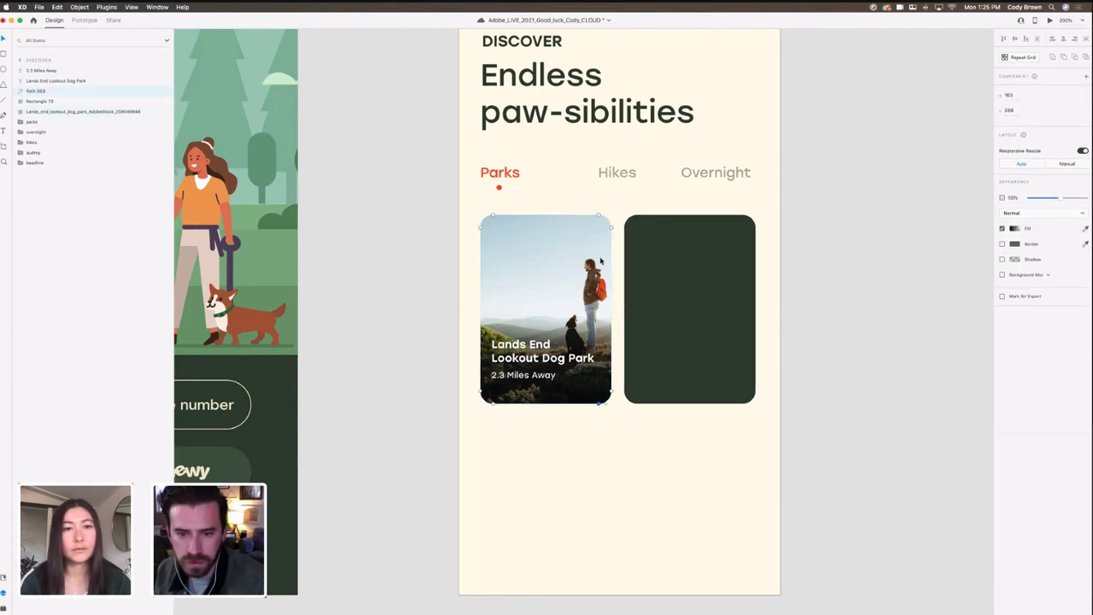
key("super+z")
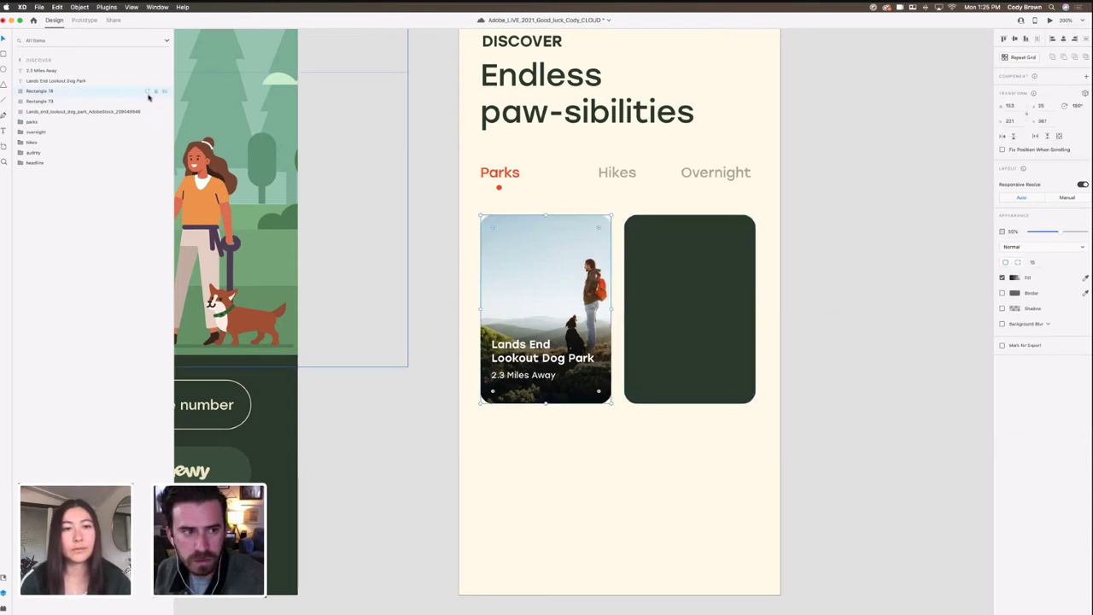
Step: Rename the gradient rectangle's layer as "overlay"
double_click(47, 92)
type("gverlay")
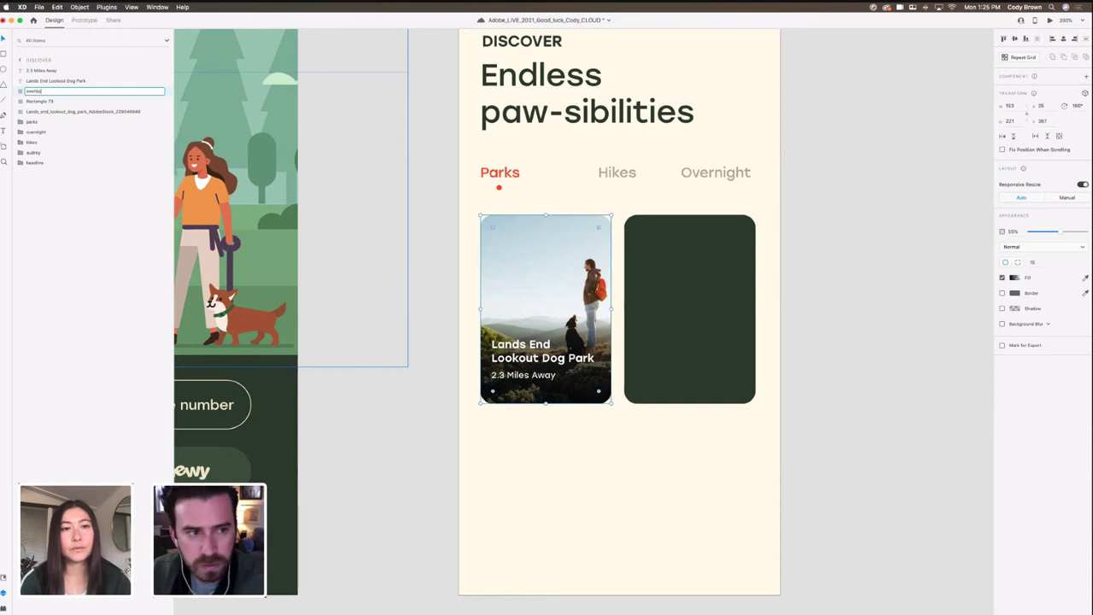
key("Return")
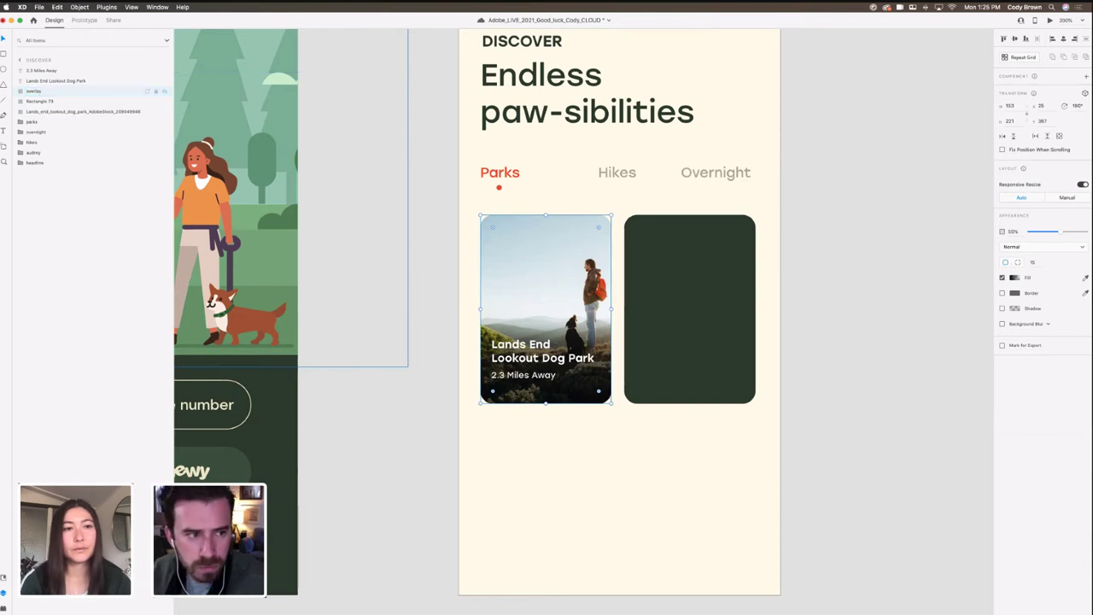
Step: Hide the overlay layer, and enlarge and reposition the photo inside the first card so the hiker and dog sit nearer the middle
left_click(165, 91)
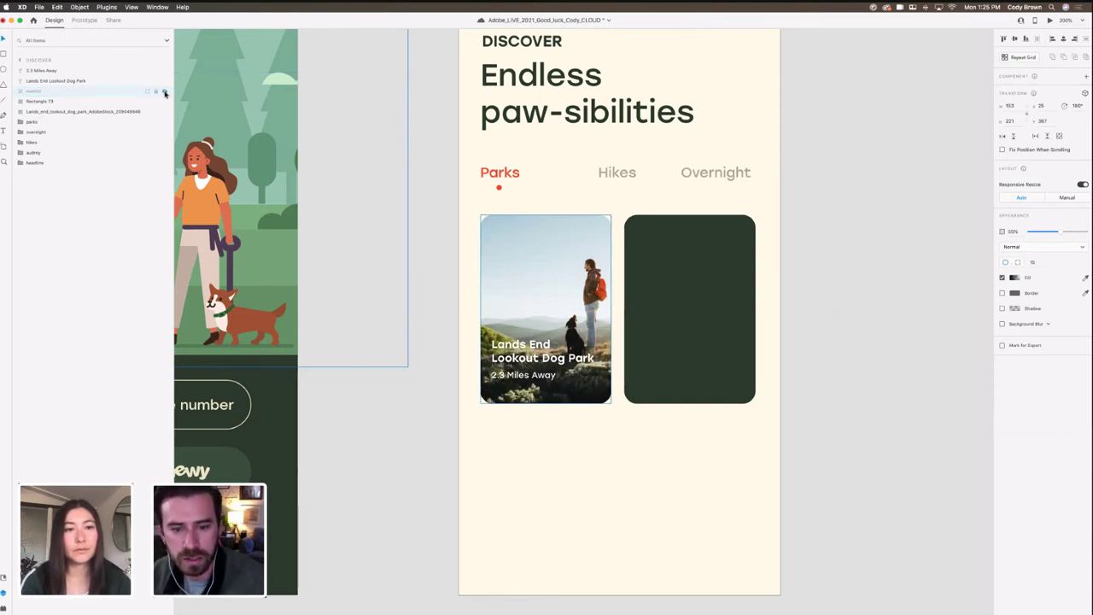
double_click(573, 256)
left_click_drag(728, 209, 752, 193)
left_click_drag(592, 203, 573, 202)
left_click_drag(411, 195, 430, 207)
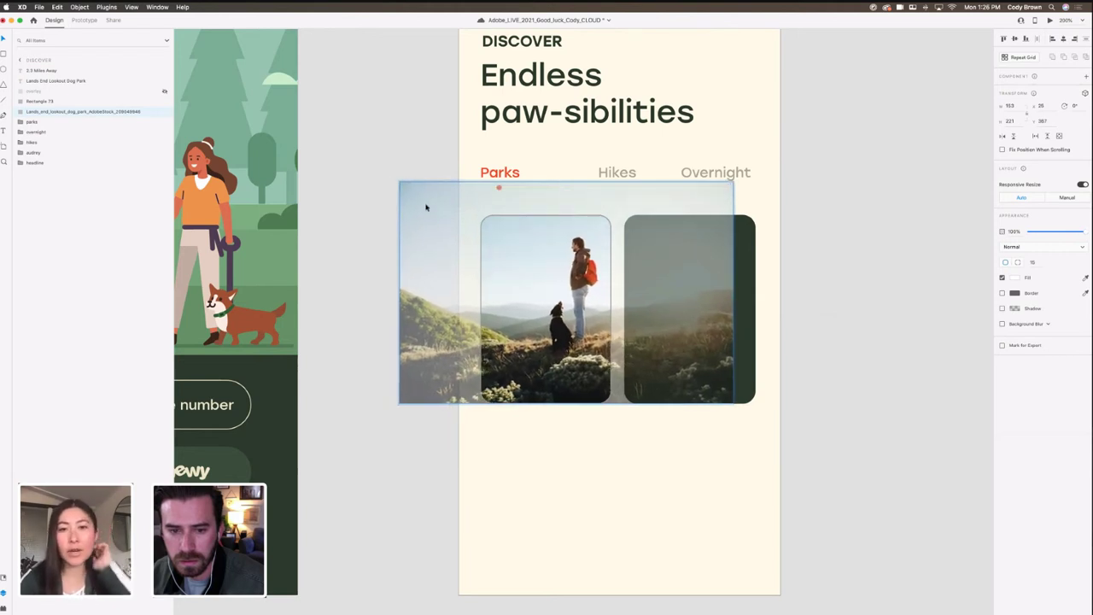
left_click(391, 166)
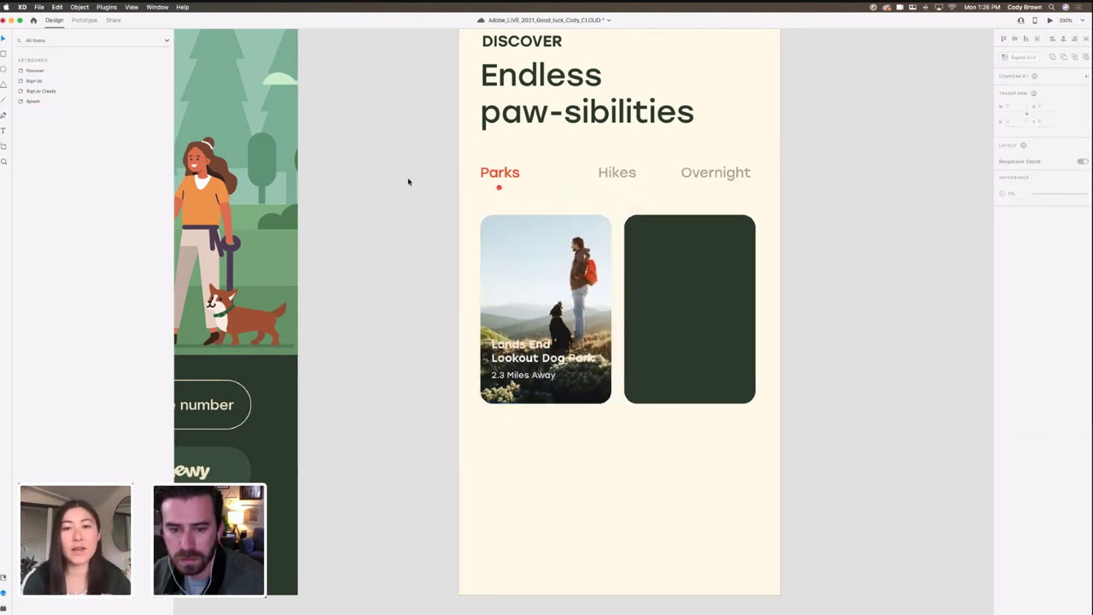
left_click(500, 293)
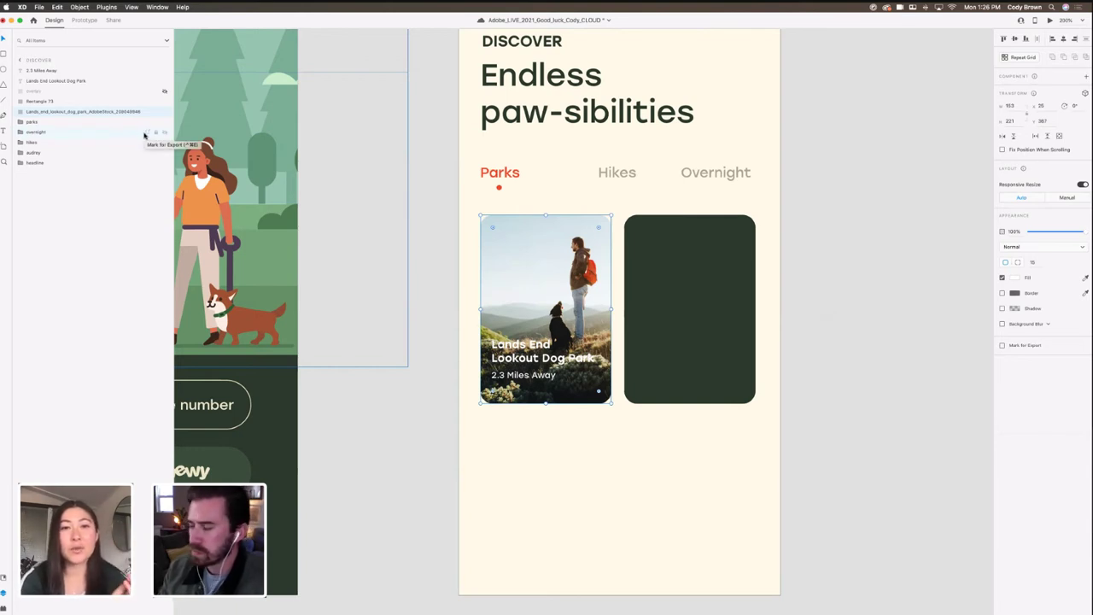
left_click(787, 231)
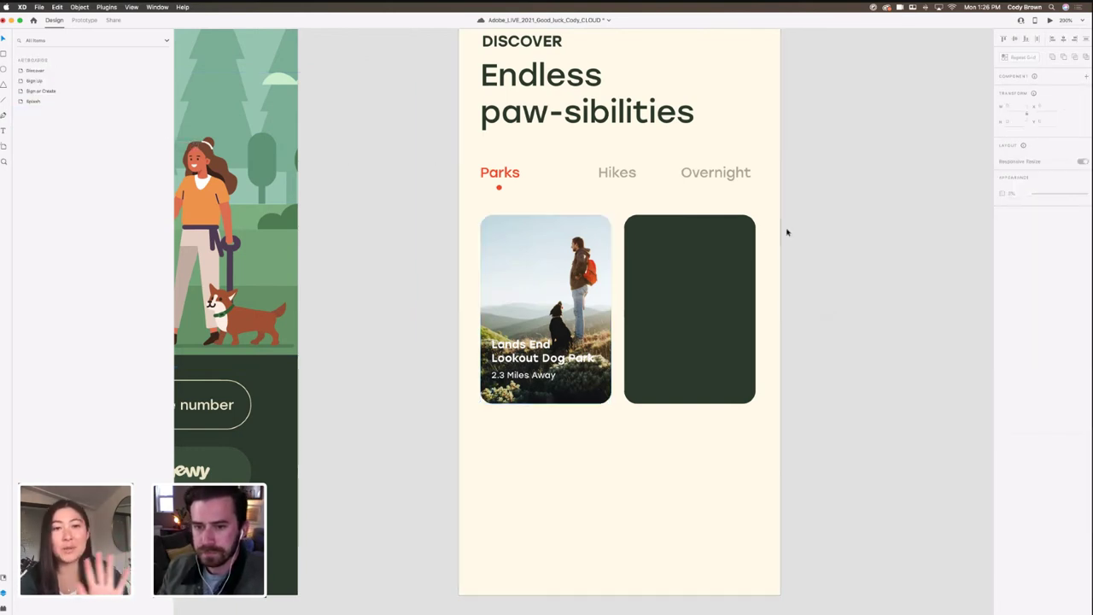
scroll(787, 231, "up", 2)
key("super+minus")
scroll(787, 232, "left", 3)
scroll(788, 232, "down", 2)
scroll(789, 233, "left", 2)
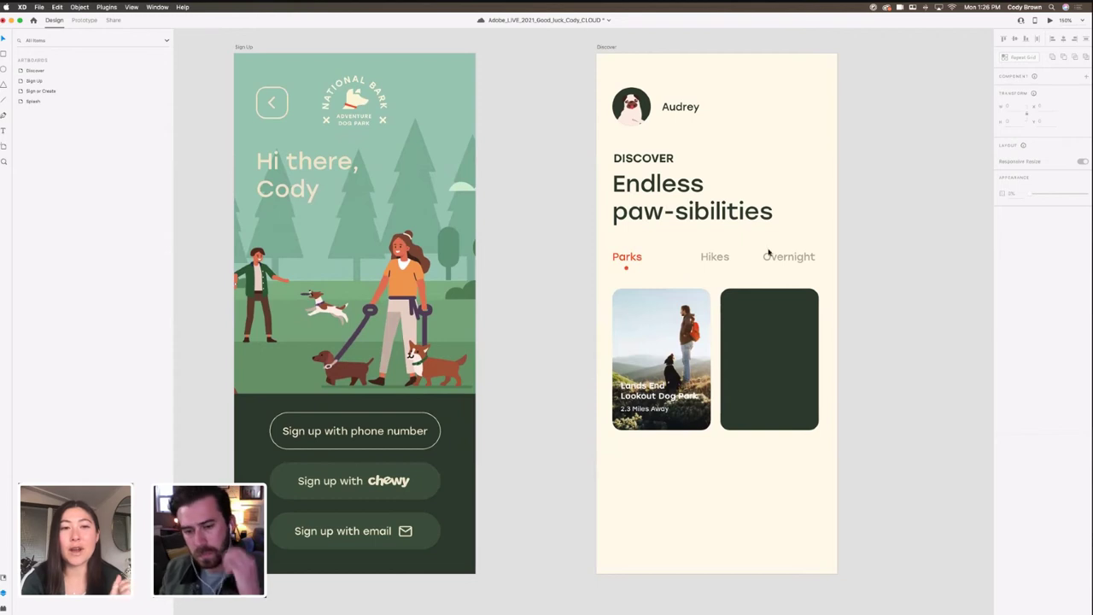
Step: Show the overlay layer again and set its opacity to 70%
left_click(659, 342)
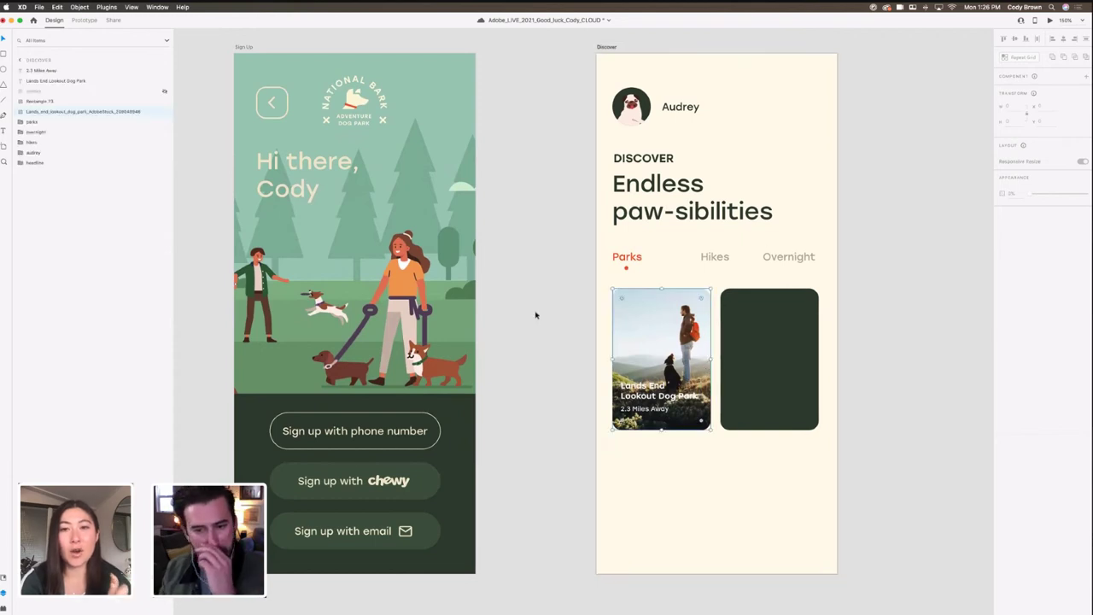
left_click(164, 91)
left_click(694, 427)
key("5")
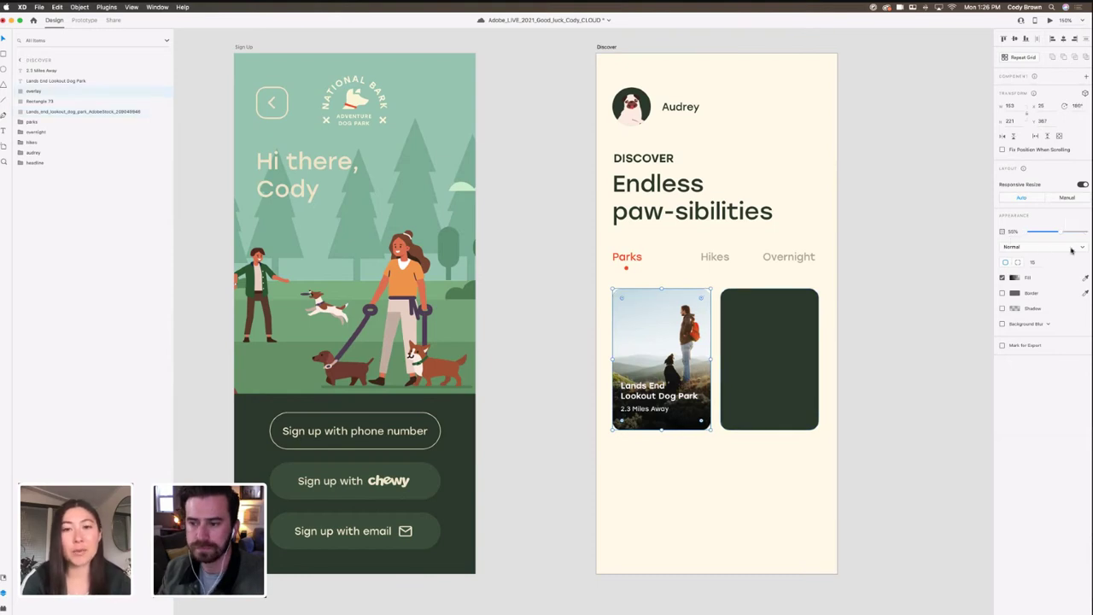
left_click(1014, 277)
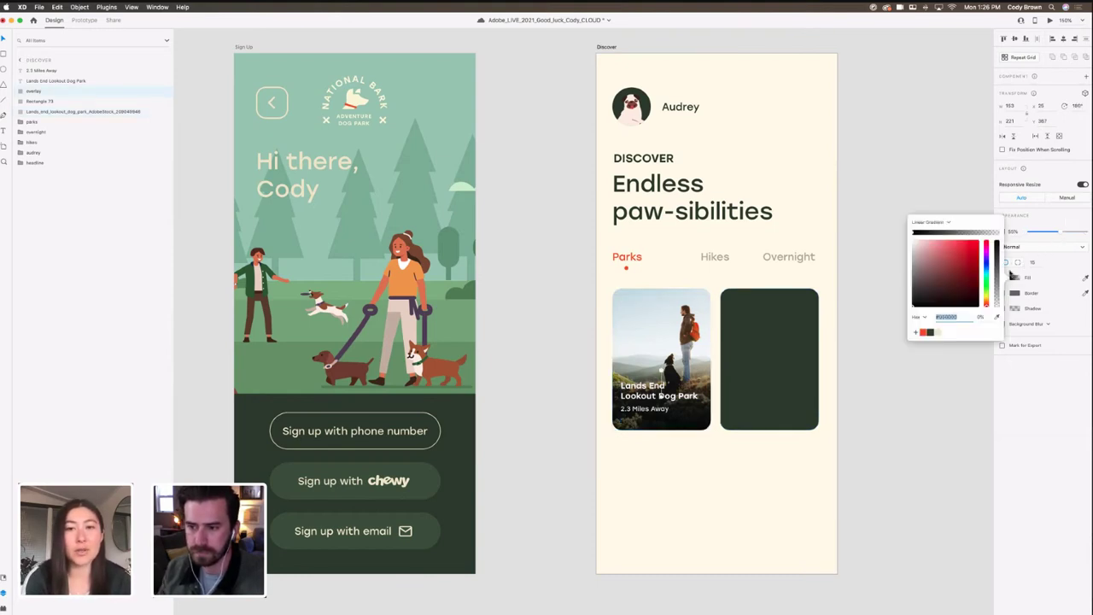
left_click_drag(1062, 232, 1064, 232)
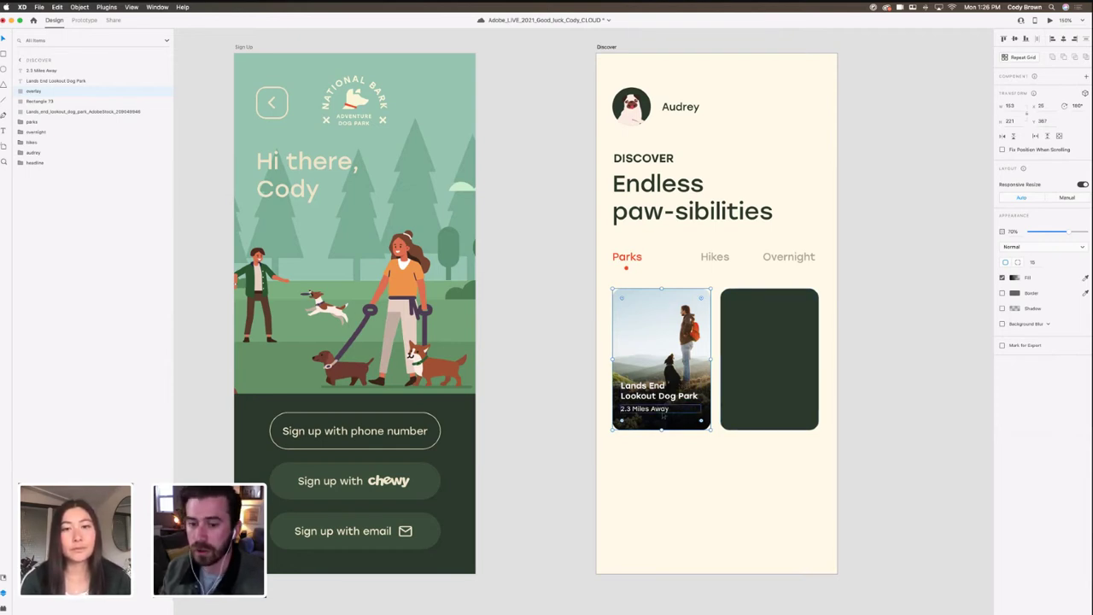
left_click(712, 445)
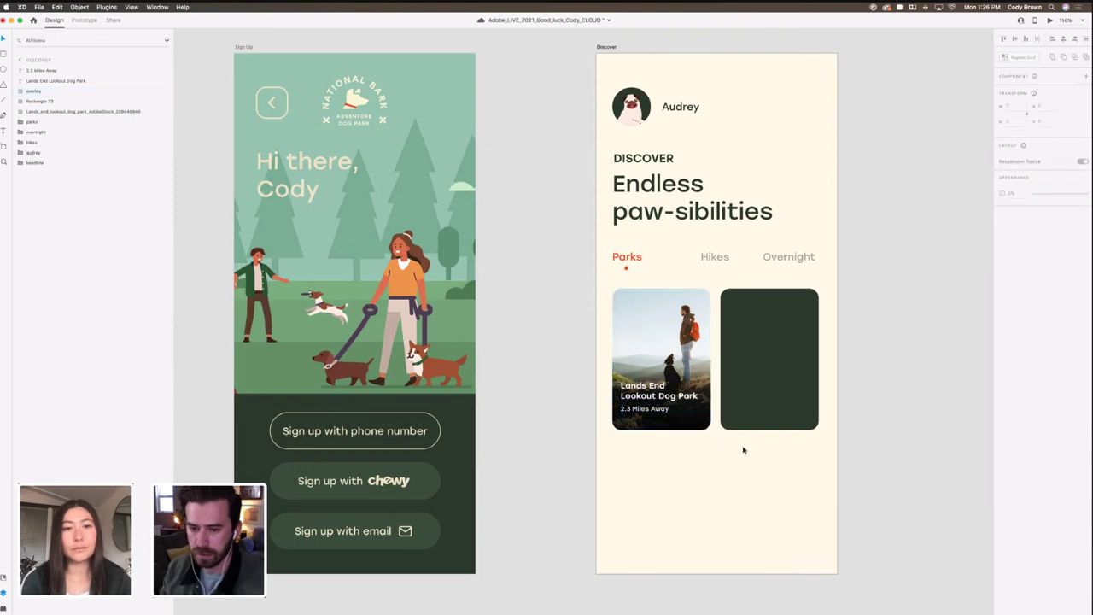
Step: Try the Light weight on the "2.3 Miles Away" label, and set it back to Regular
scroll(705, 442, "right", 2)
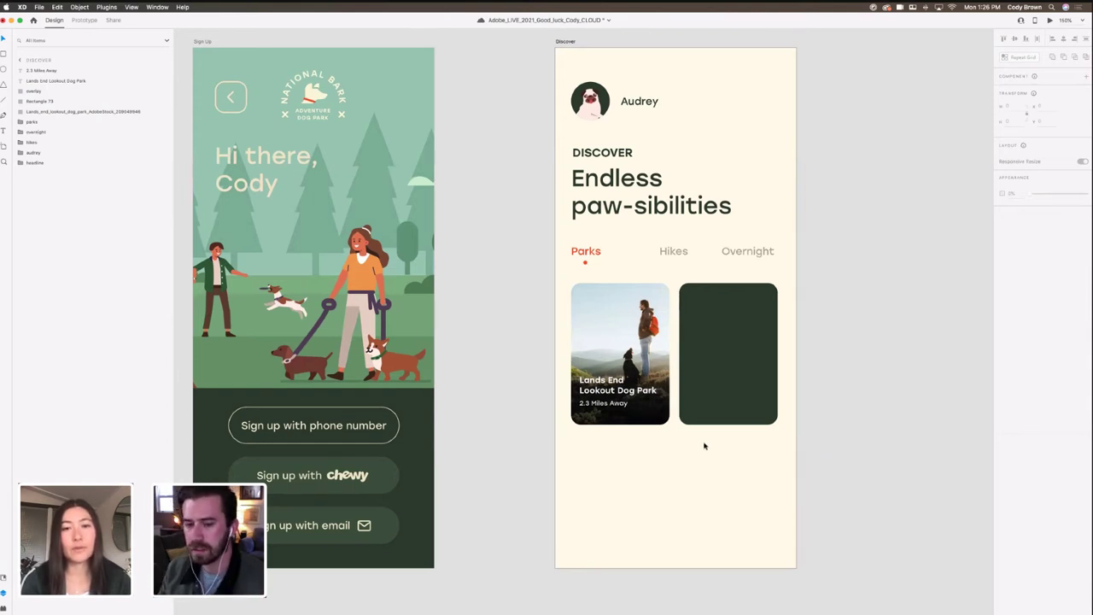
double_click(620, 406)
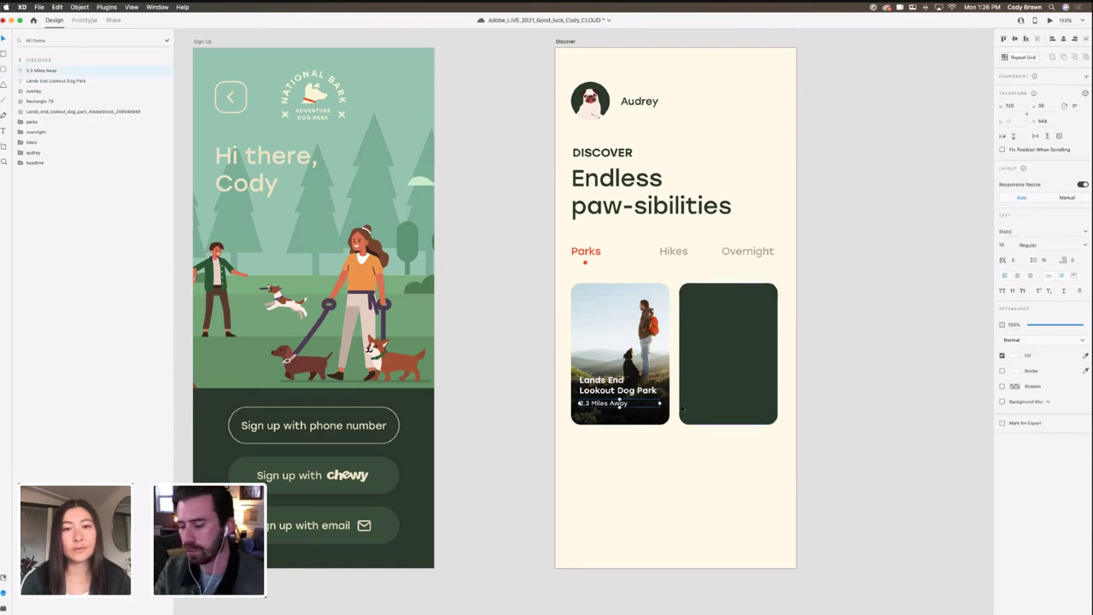
scroll(682, 408, "up", 5)
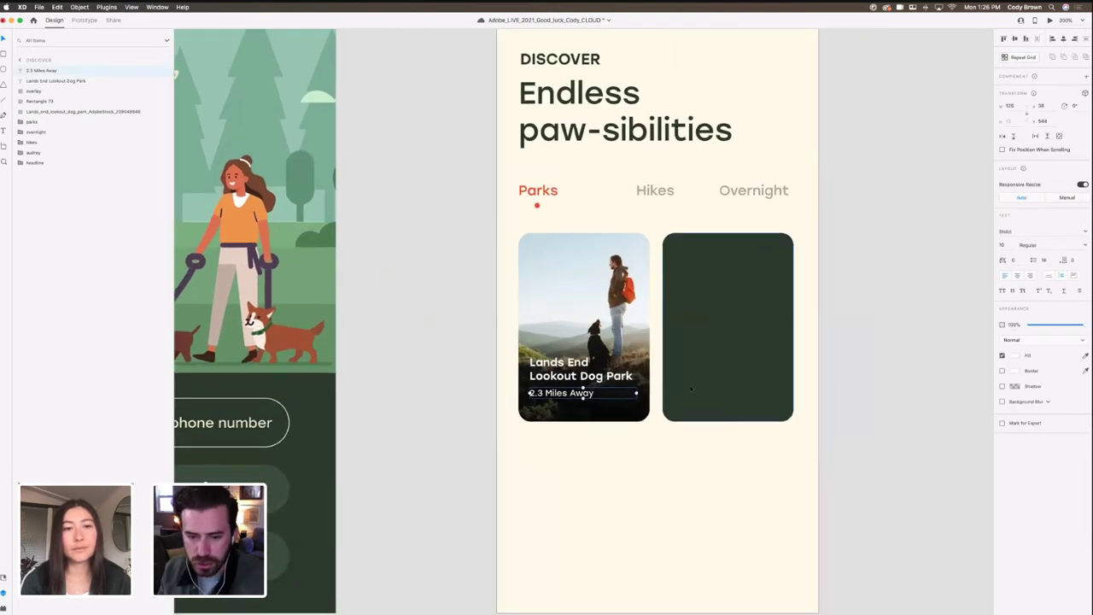
left_click(1085, 244)
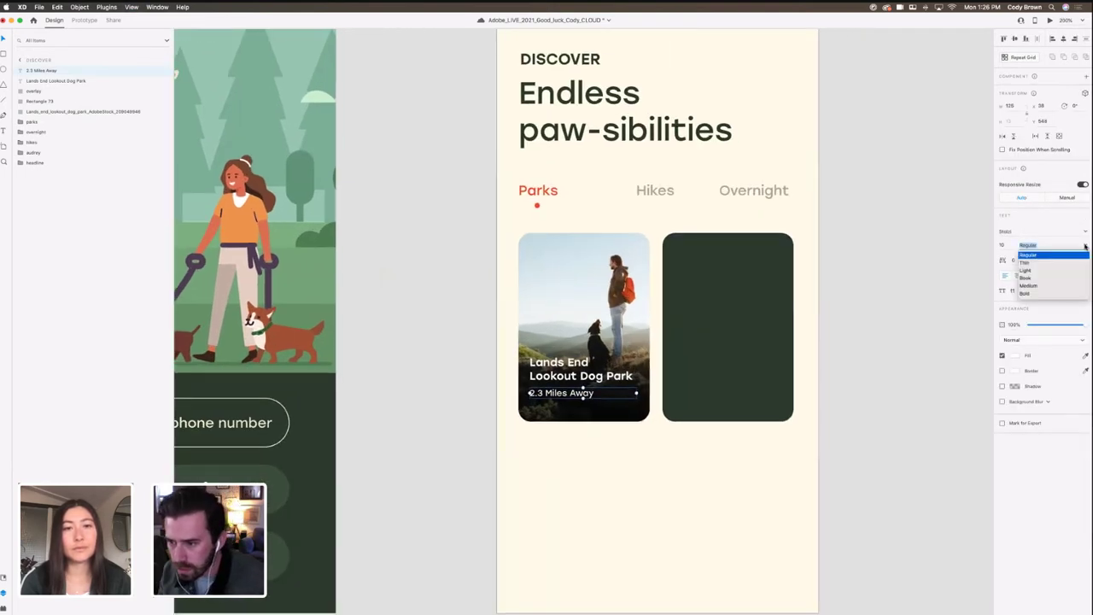
left_click(1032, 271)
left_click(1086, 245)
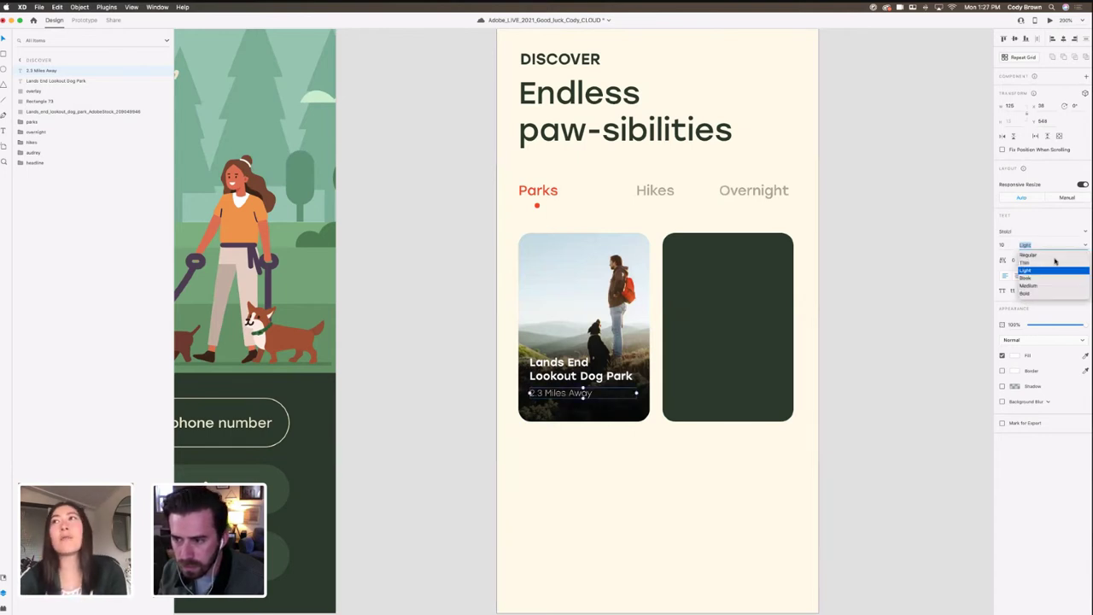
left_click(1033, 255)
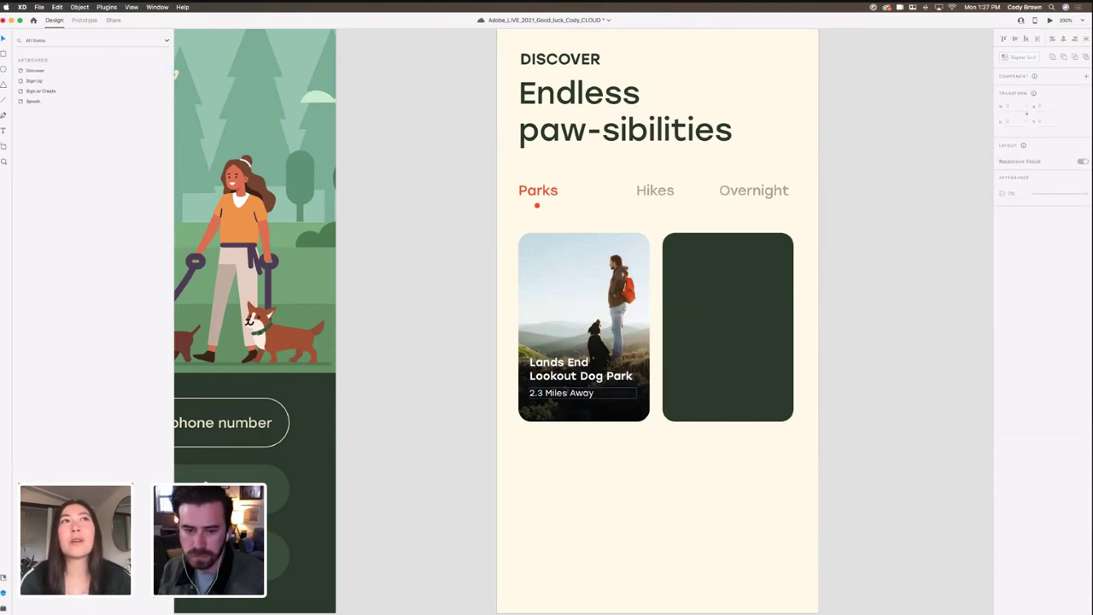
scroll(659, 410, "right", 1)
scroll(658, 410, "down", 1)
left_click(656, 411)
left_click(551, 381)
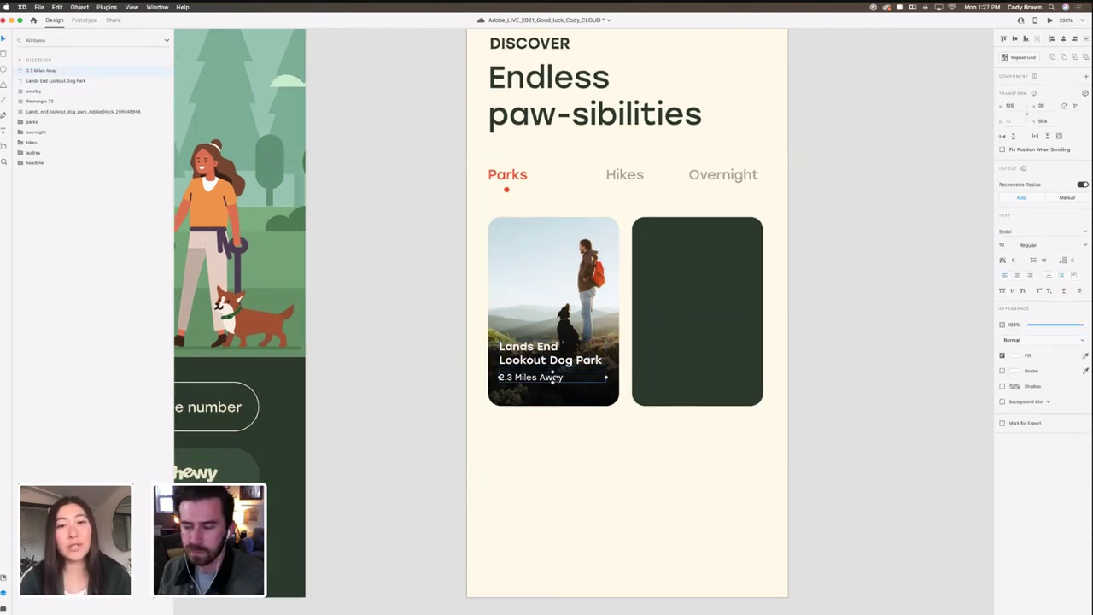
left_click(596, 411)
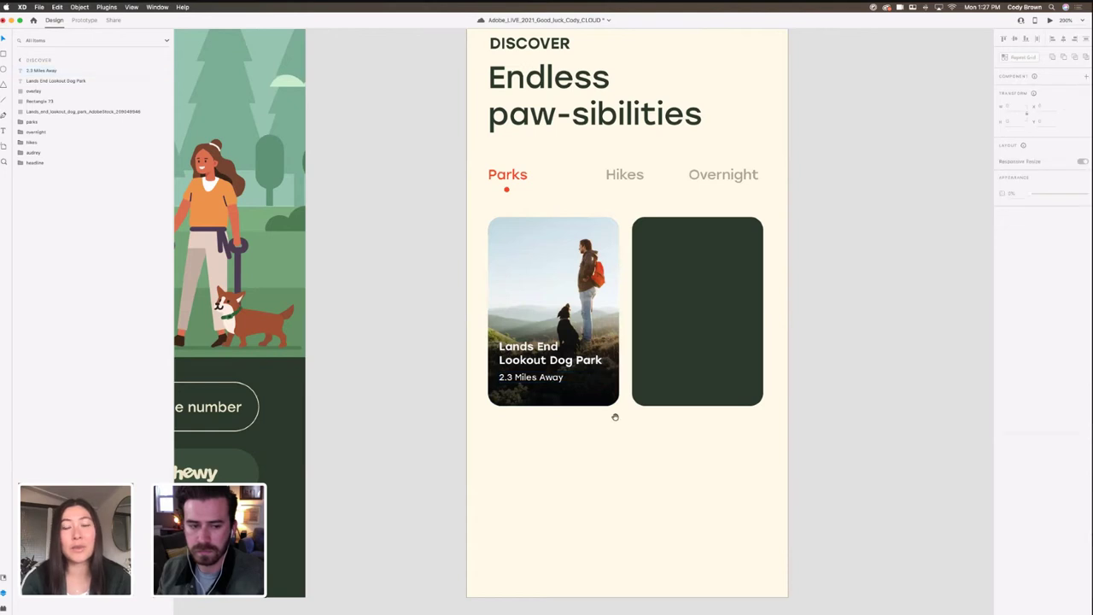
scroll(632, 413, "left", 2)
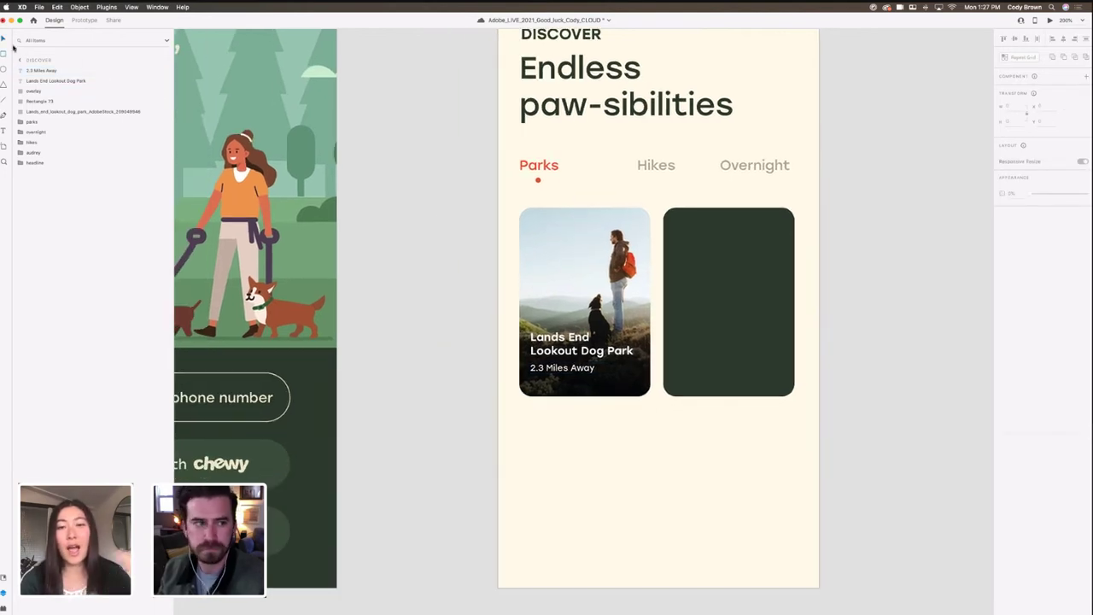
Step: Set the font size of the "Lands End Lookout Dog Park" text to 12
left_click(605, 357)
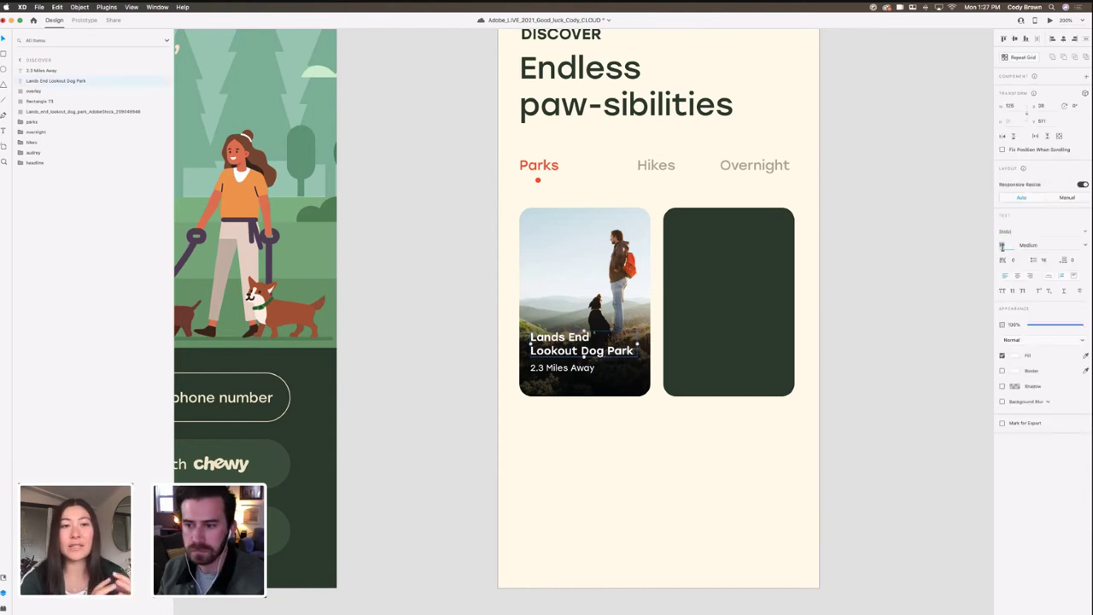
type("12")
key("Return")
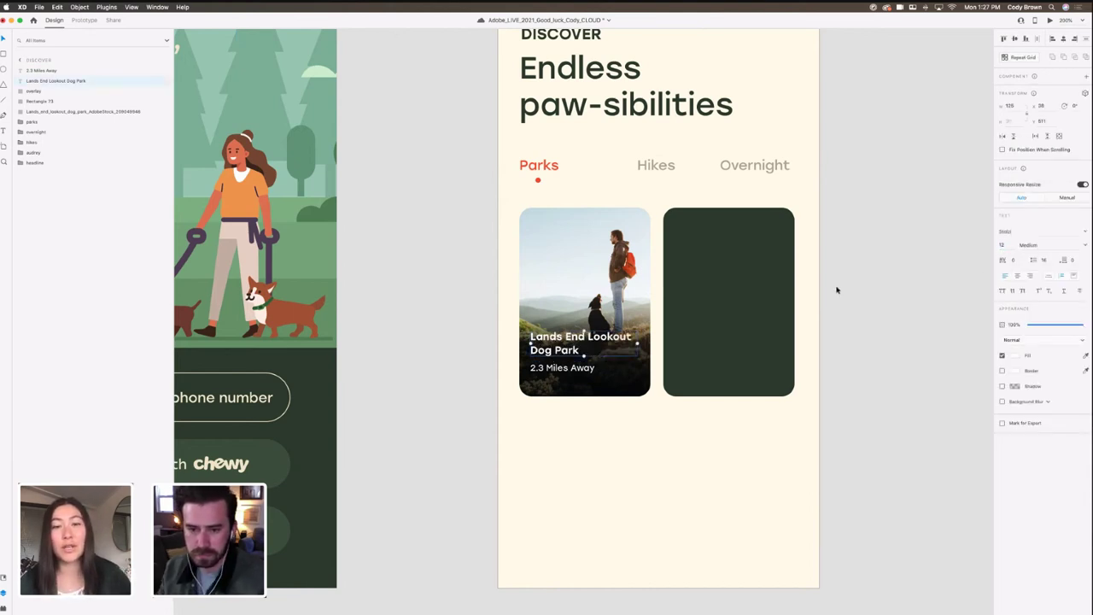
left_click(864, 293)
scroll(871, 292, "left", 1)
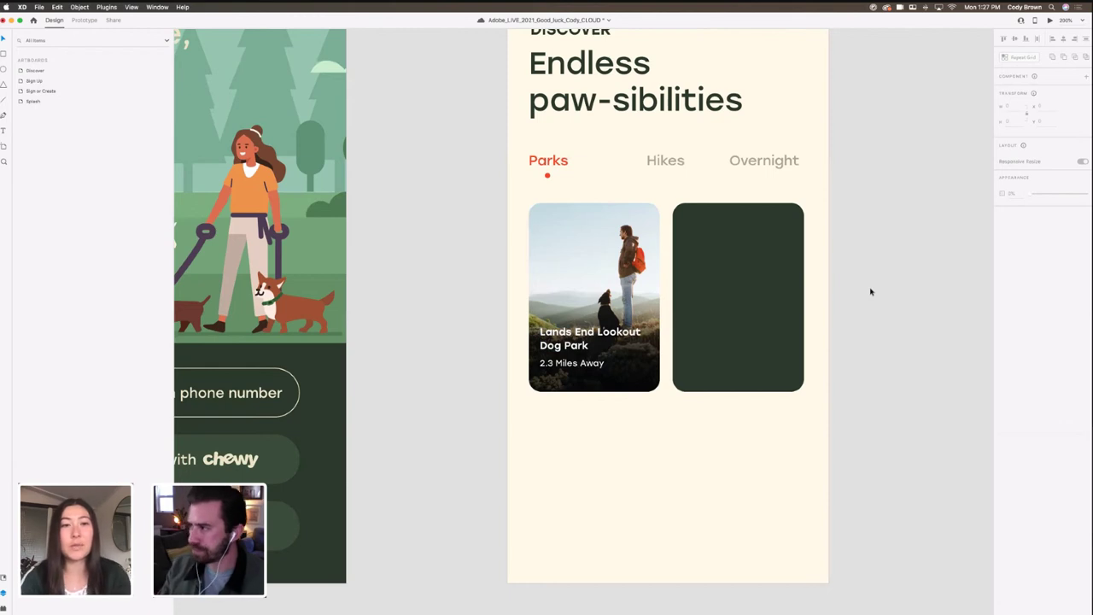
Step: Nudge the park name and the "2.3 Miles Away" label up together by 2 px in the first card
left_click(591, 342)
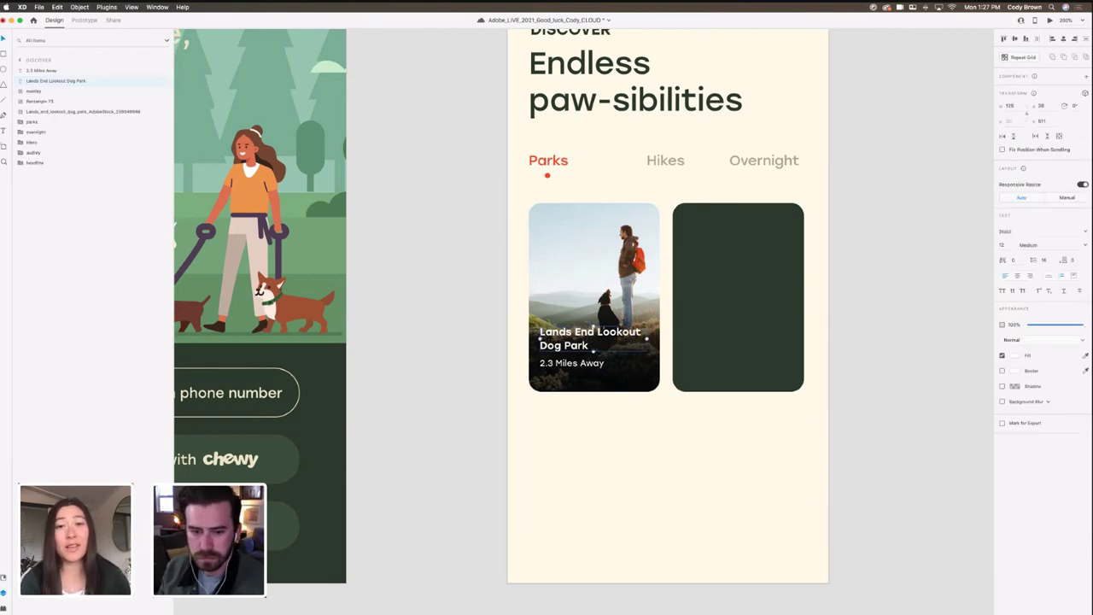
left_click_drag(595, 351, 597, 354)
left_click(597, 373)
left_click(596, 366)
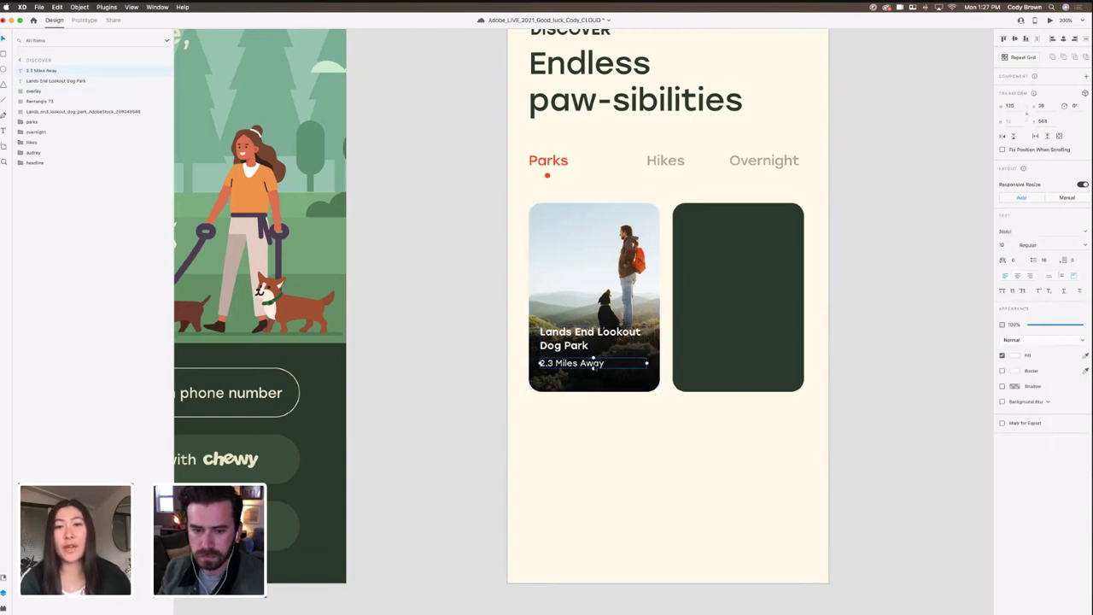
left_click(583, 348, "shift")
key("Up")
key("Up")
left_click(633, 409)
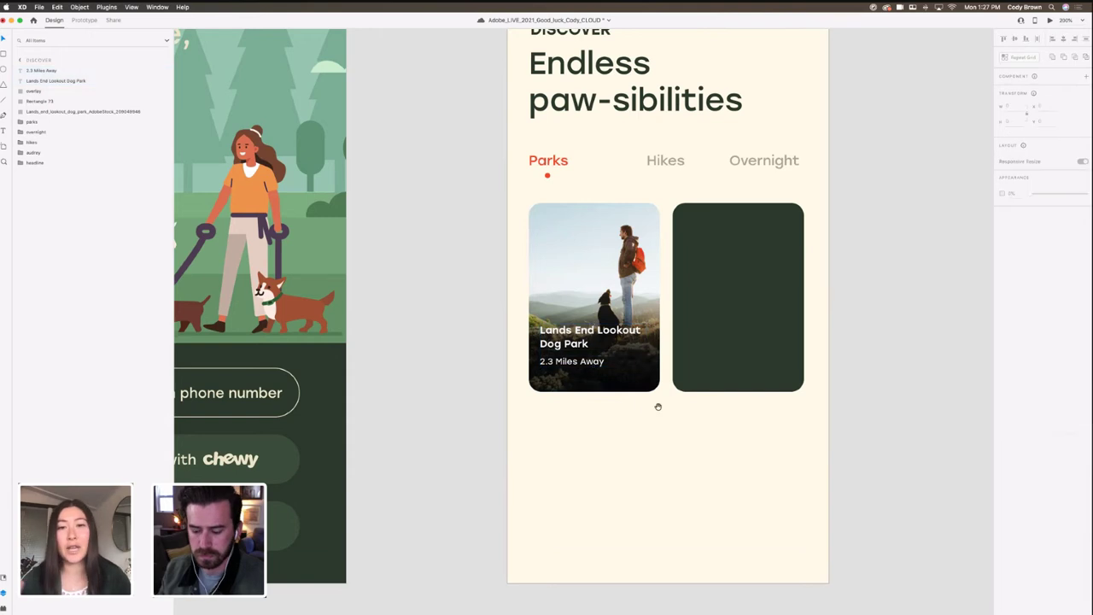
left_click_drag(658, 408, 646, 399)
Step: Draw a borderless pill shape about 54 by 14 with fully rounded corners below the distance label in the first card
left_click(581, 353)
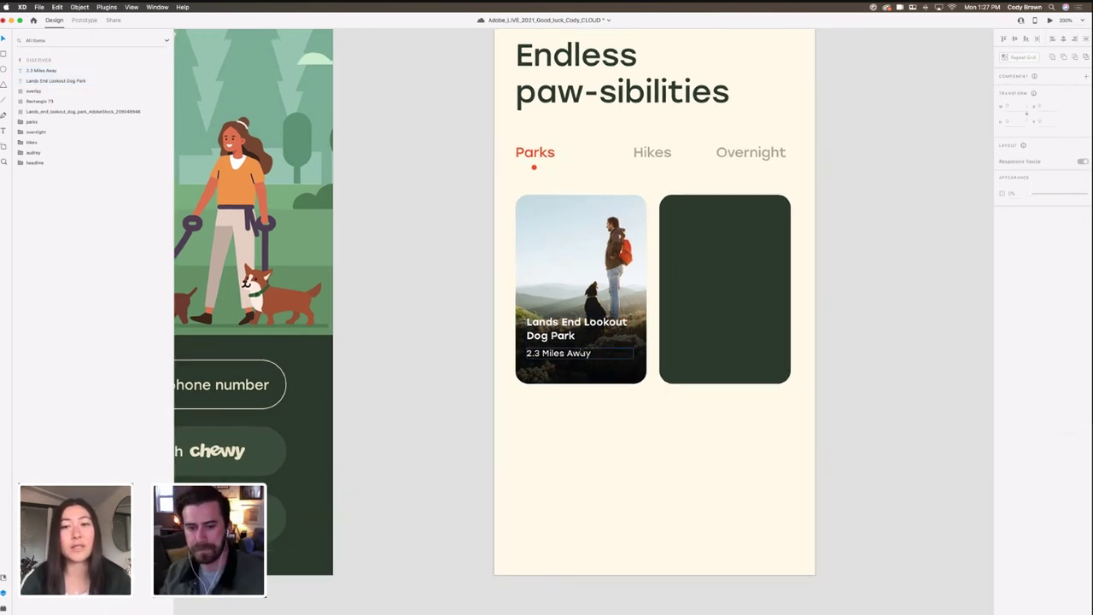
left_click(5, 55)
left_click_drag(527, 368, 574, 377)
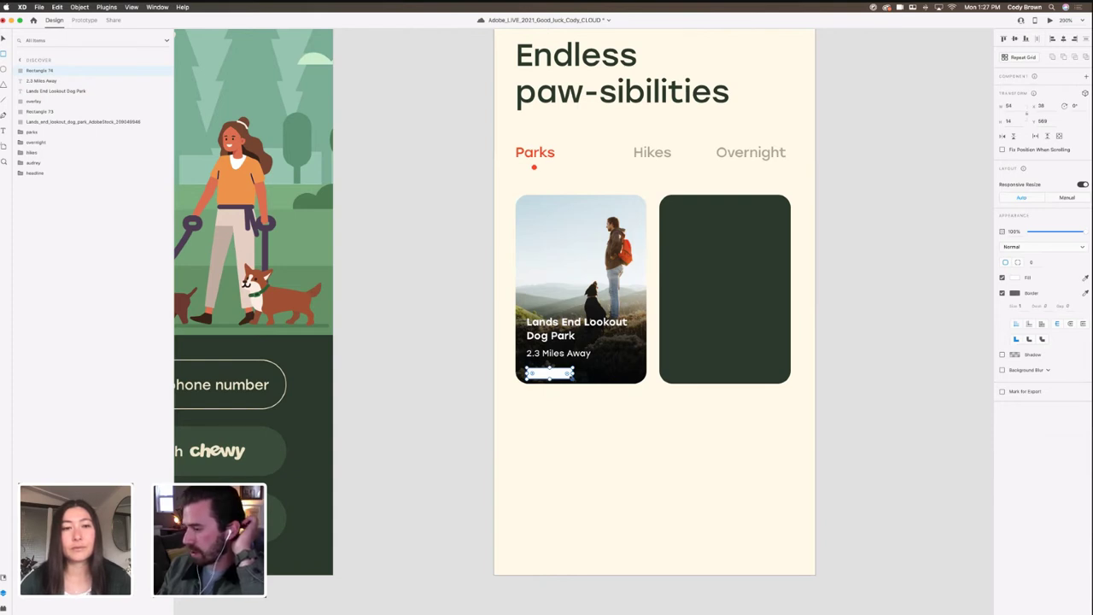
left_click_drag(571, 374, 563, 375)
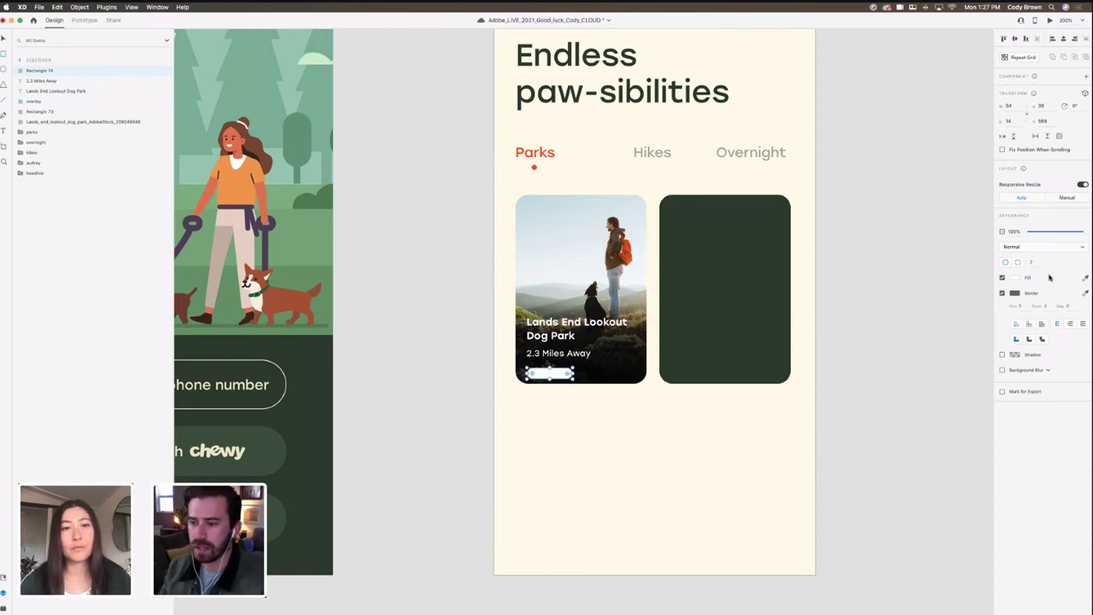
left_click(1002, 294)
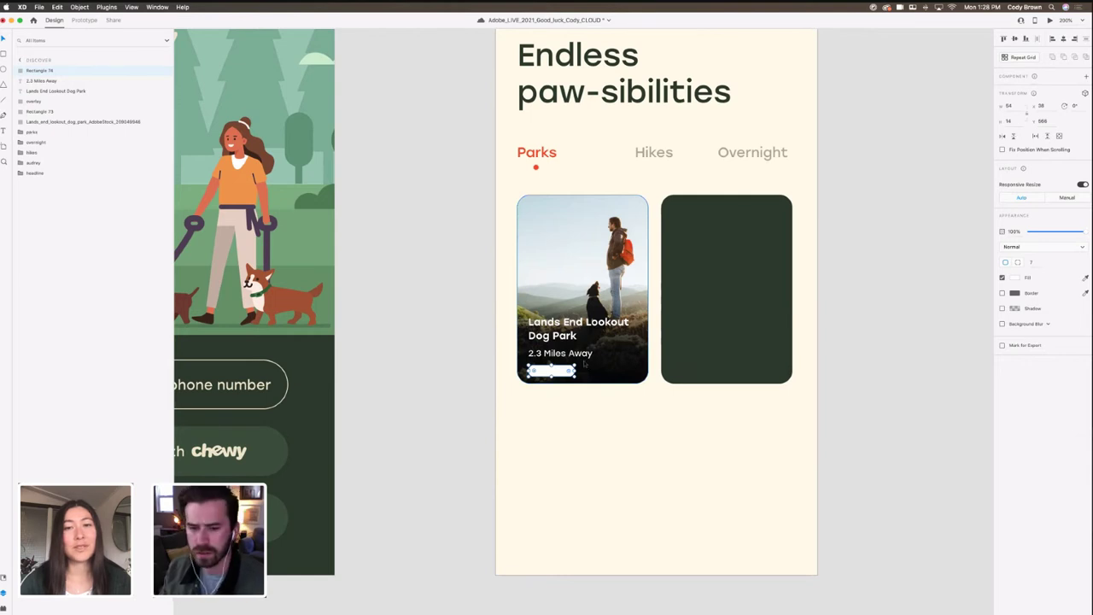
Step: Nudge the park name, distance label and pill shape up together by 3 px in the first card
left_click(584, 353)
left_click(567, 373)
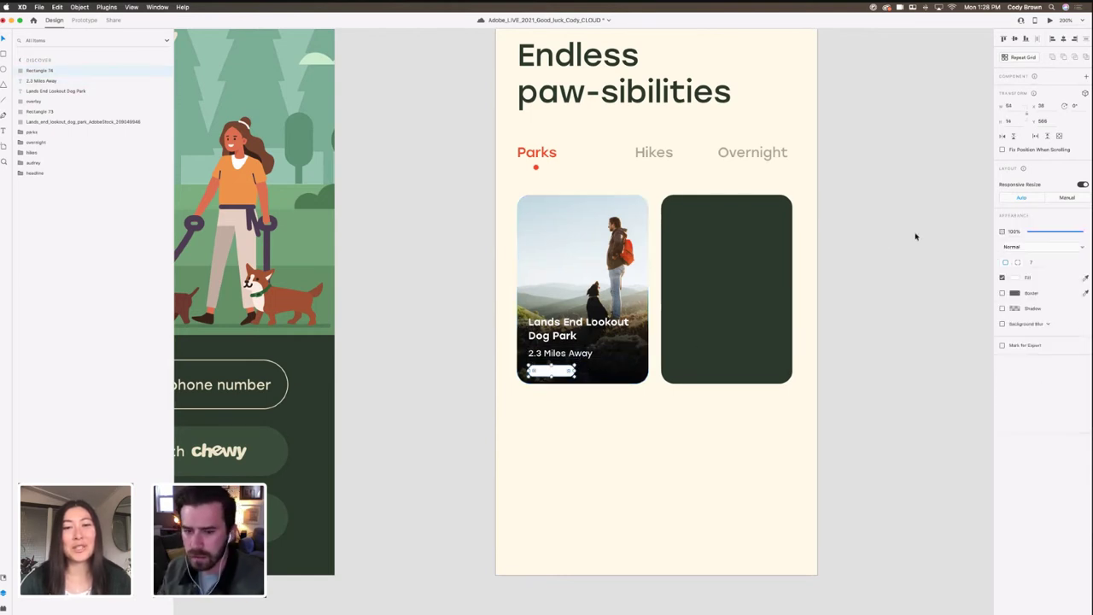
left_click_drag(562, 374, 564, 371)
left_click(560, 353, "shift")
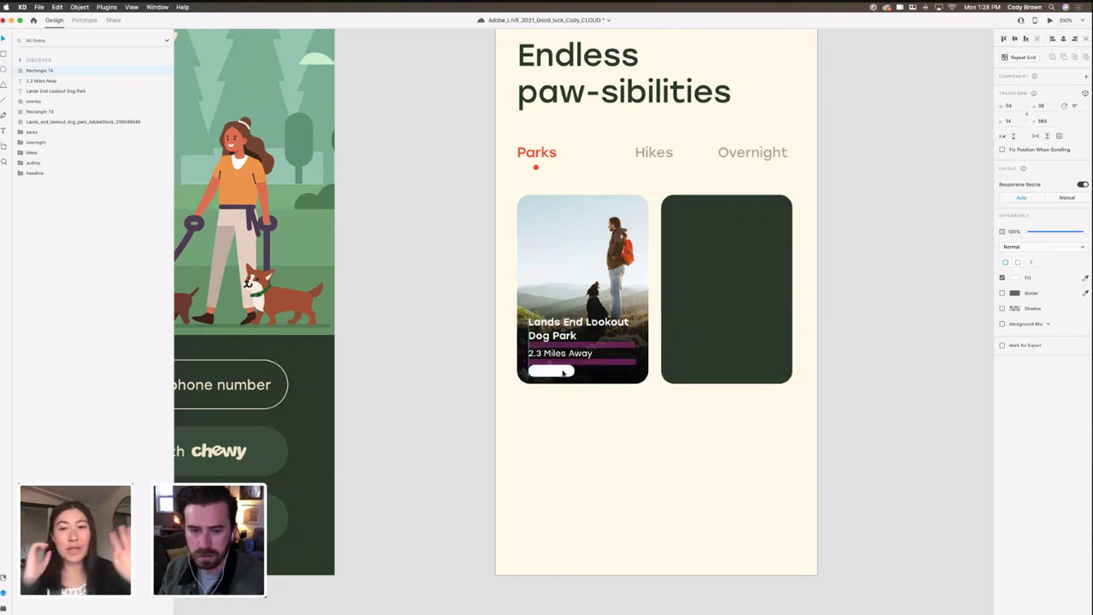
left_click(562, 338, "shift")
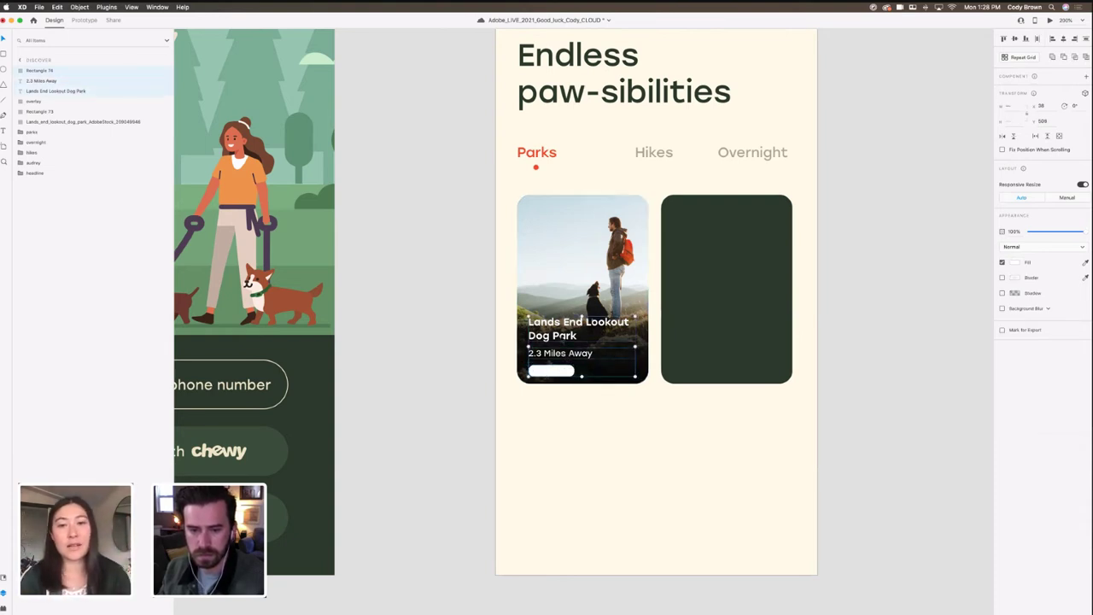
key("Up")
key("Up")
key("Up")
Step: Save the overlay layer's gradient fill as a colour swatch
double_click(585, 279)
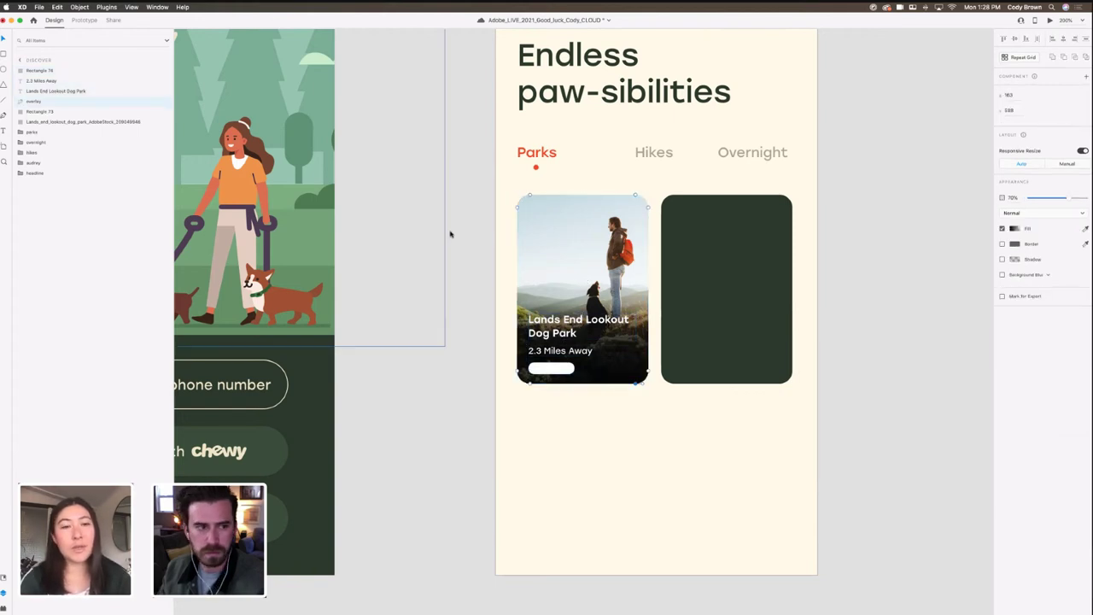
left_click(165, 103)
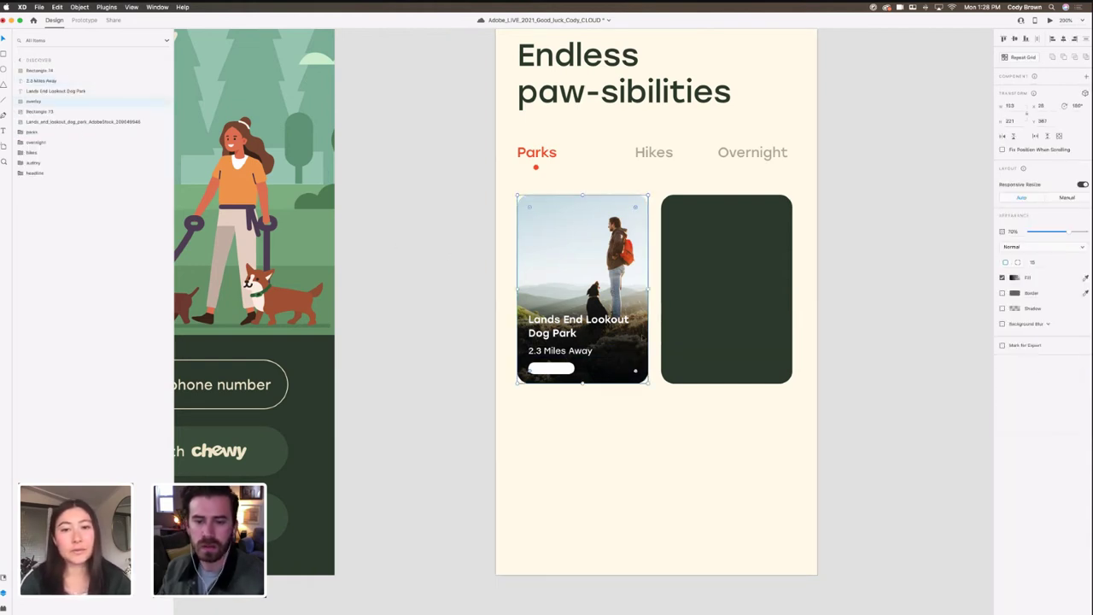
left_click(1015, 277)
left_click(916, 333)
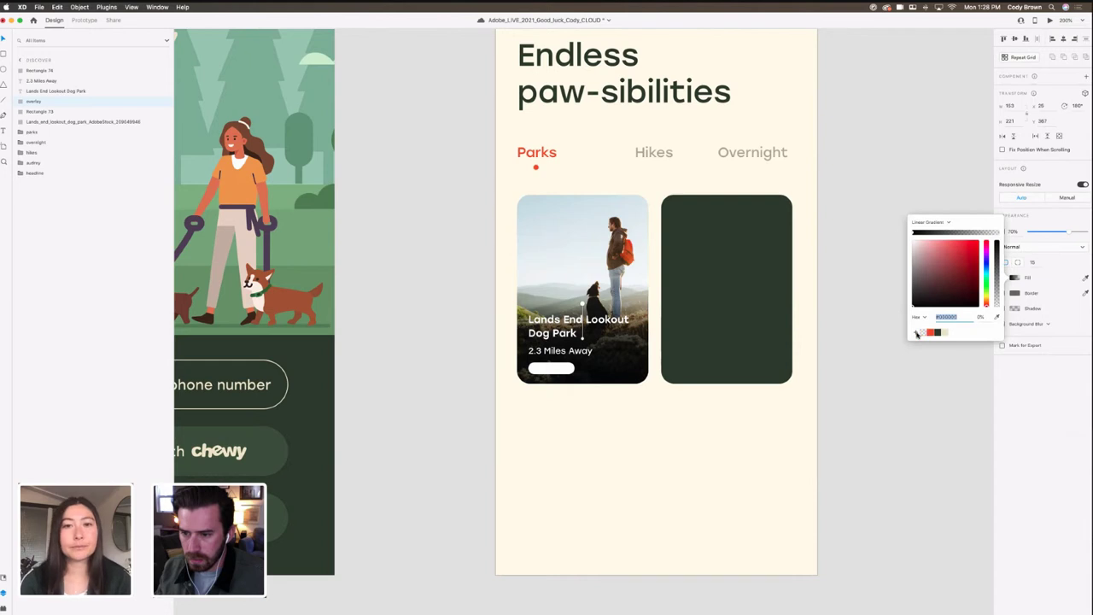
Step: Try the saved transparent swatch as the fill of the second card's rectangle, and undo it
left_click(837, 322)
left_click(1013, 280)
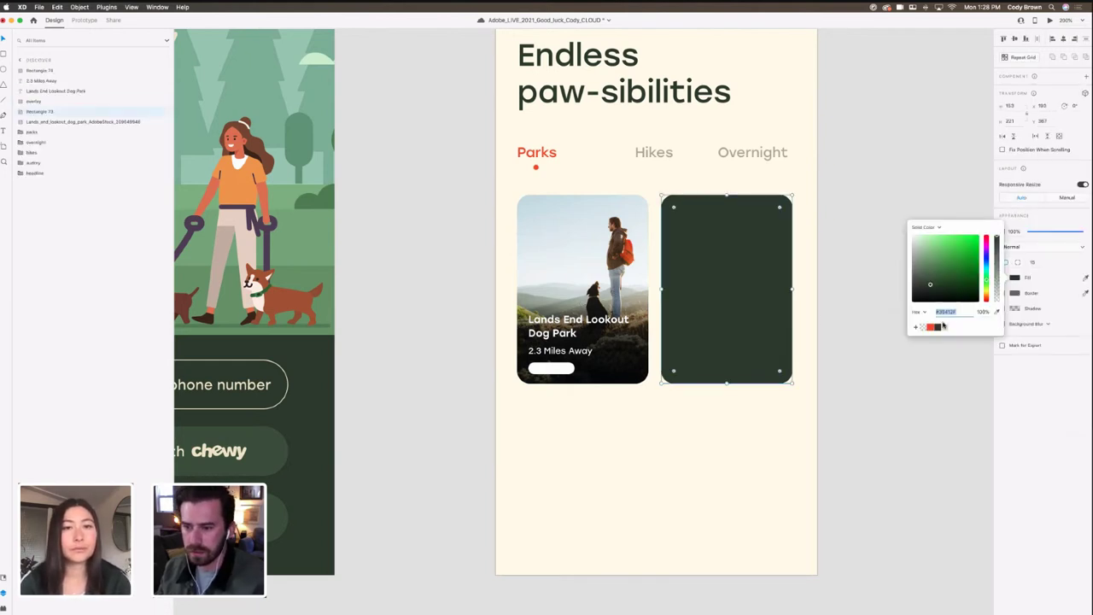
left_click(922, 328)
left_click(828, 316)
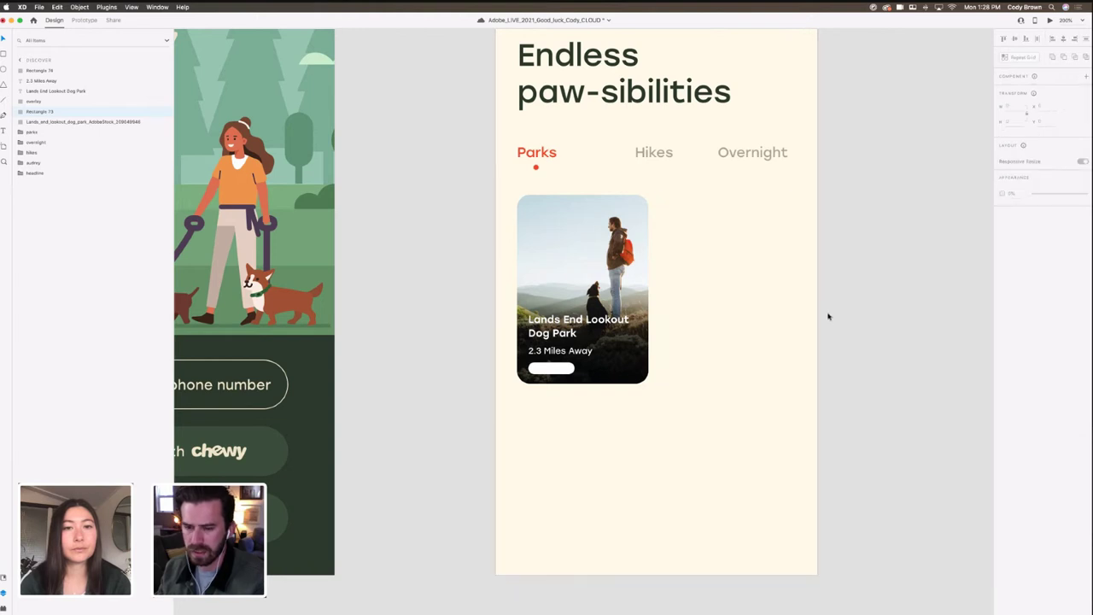
key("super+z")
left_click(1015, 278)
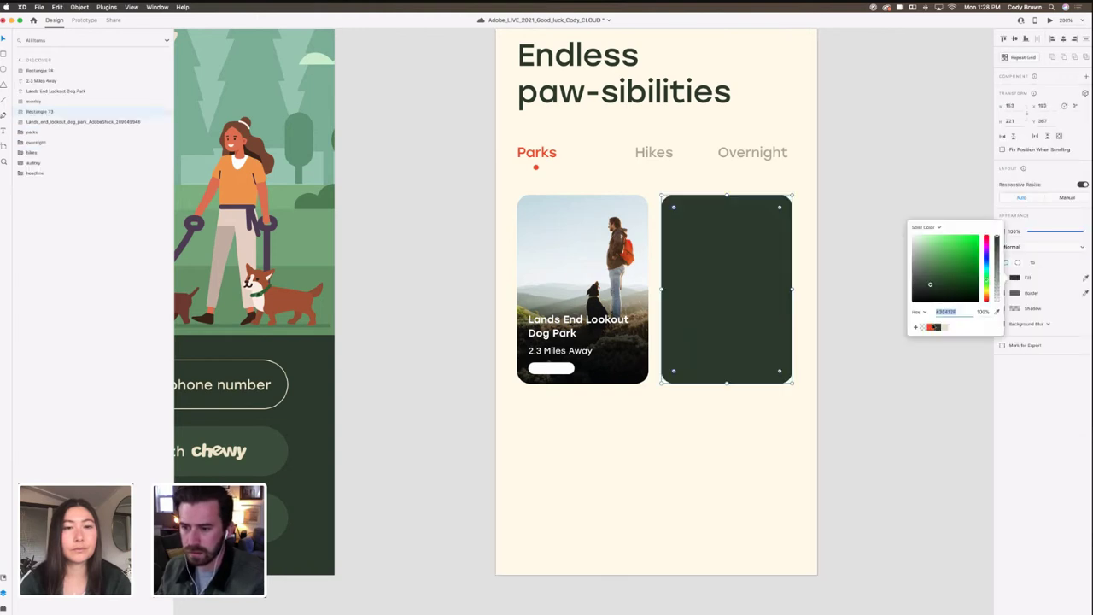
left_click(922, 329)
left_click(715, 285)
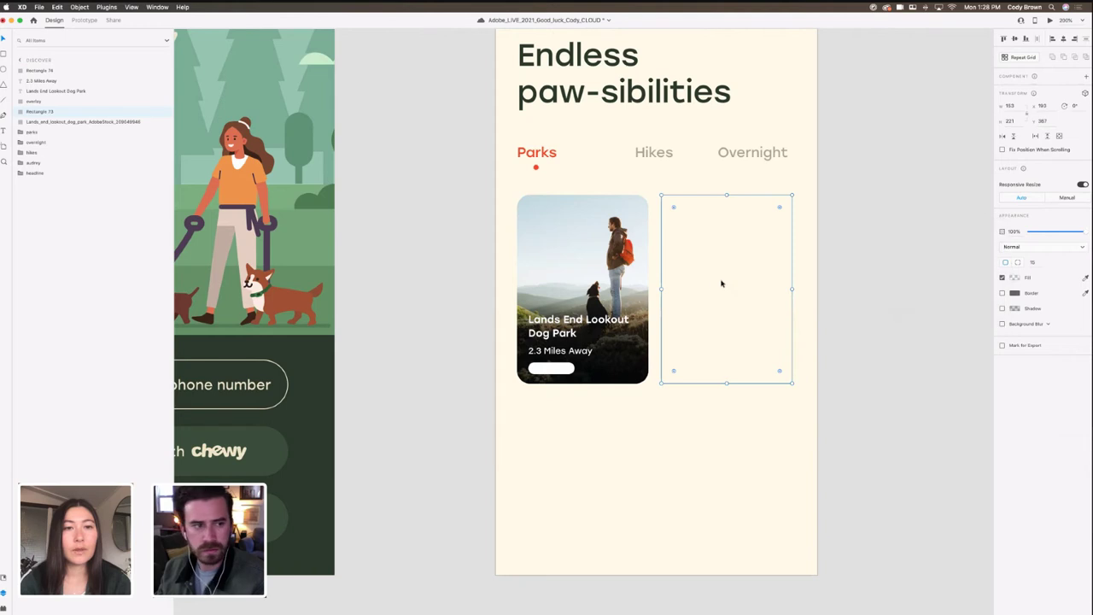
left_click(1014, 278)
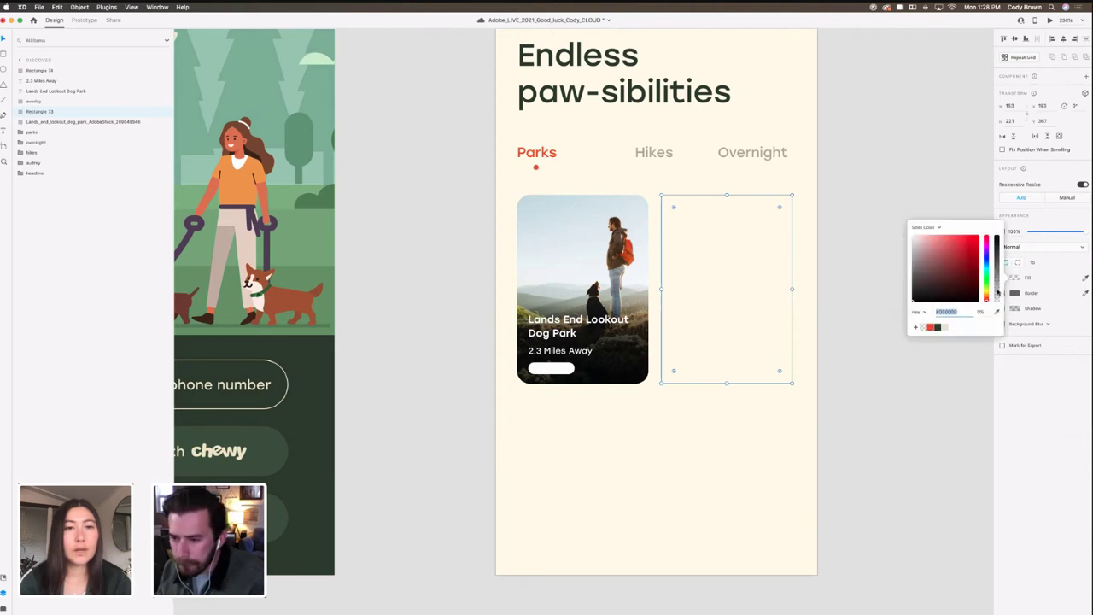
key("super+z")
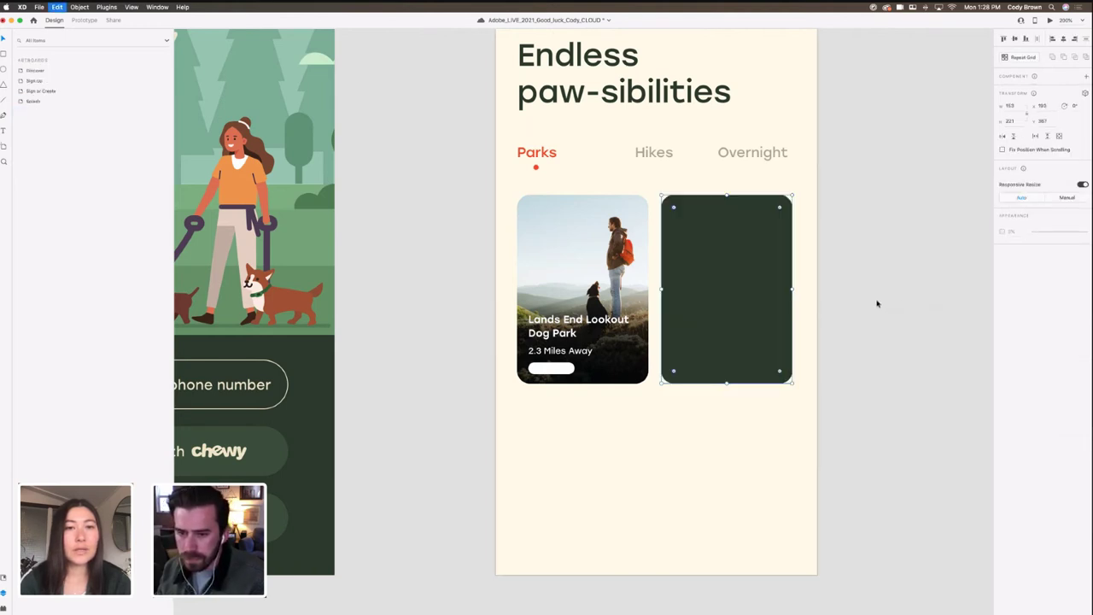
Step: Try pasting the overlay's appearance onto the second card's rectangle, and undo it
left_click(641, 310)
right_click(641, 307)
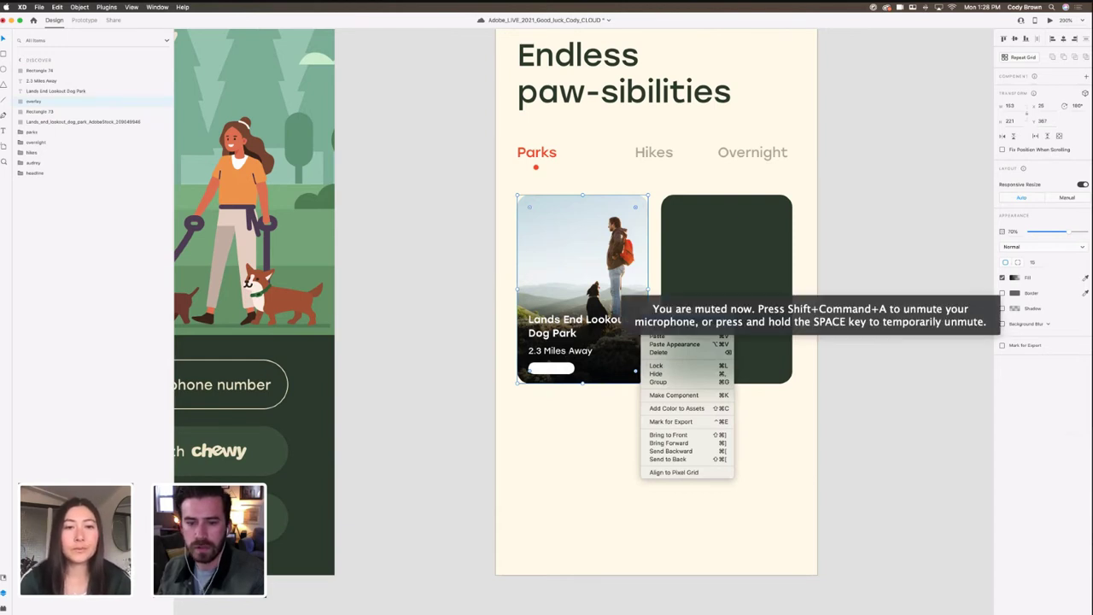
left_click(729, 290)
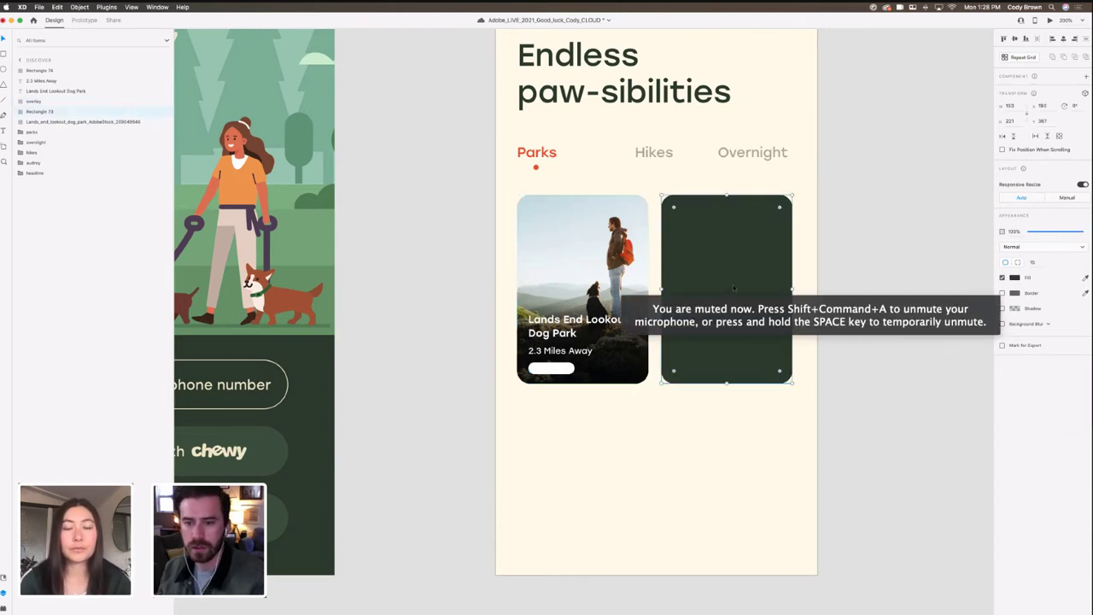
right_click(733, 285)
left_click(755, 323)
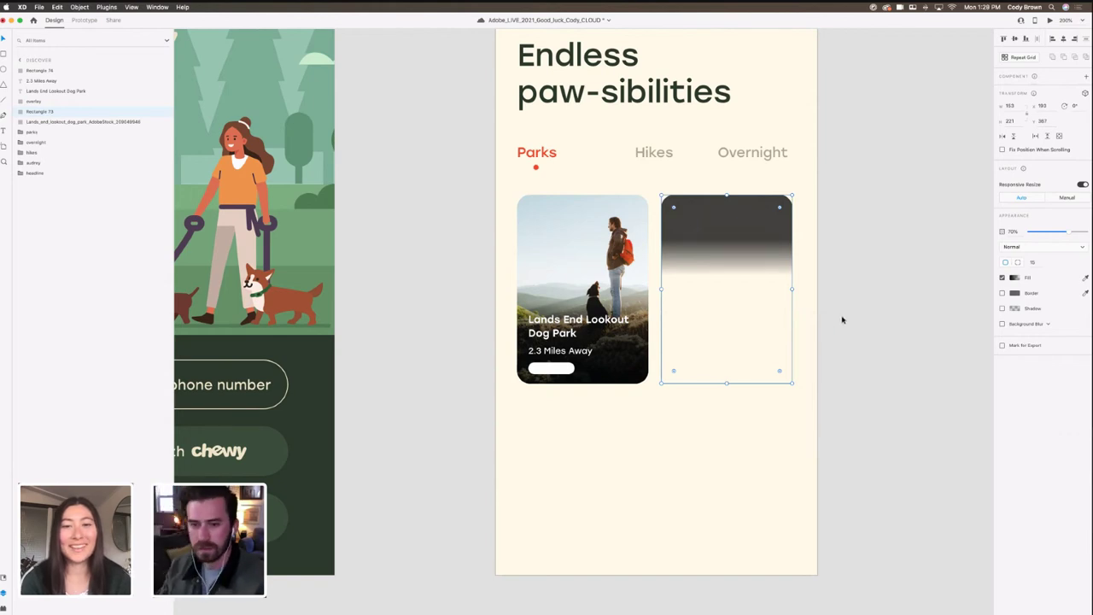
key("super+z")
left_click(854, 313)
left_click_drag(813, 337, 840, 323)
left_click(579, 352)
left_click(605, 334)
left_click(605, 321)
left_click(588, 350)
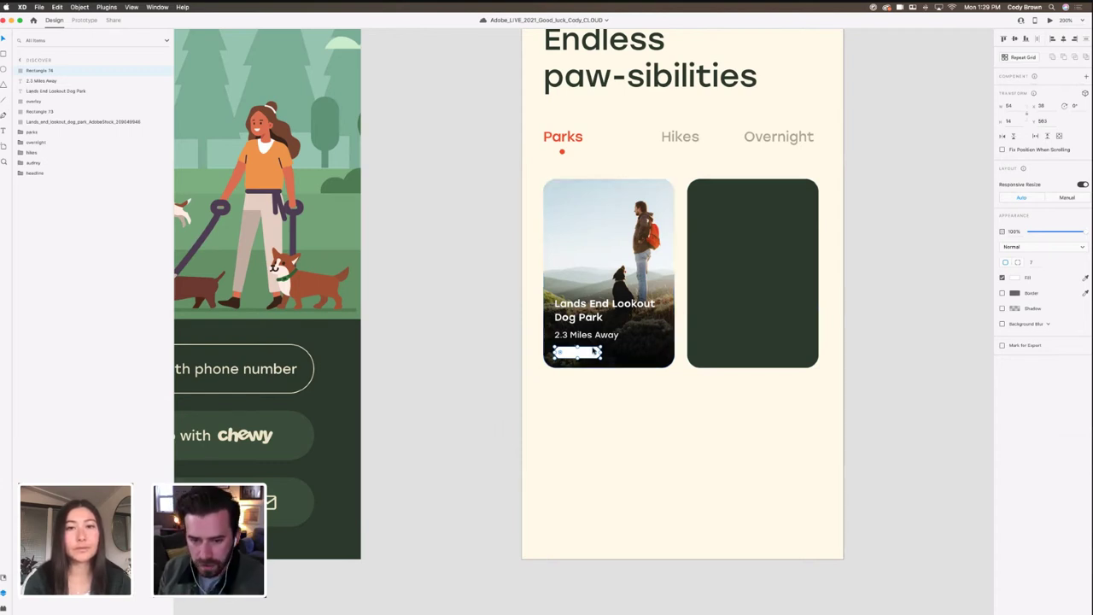
left_click(1014, 277)
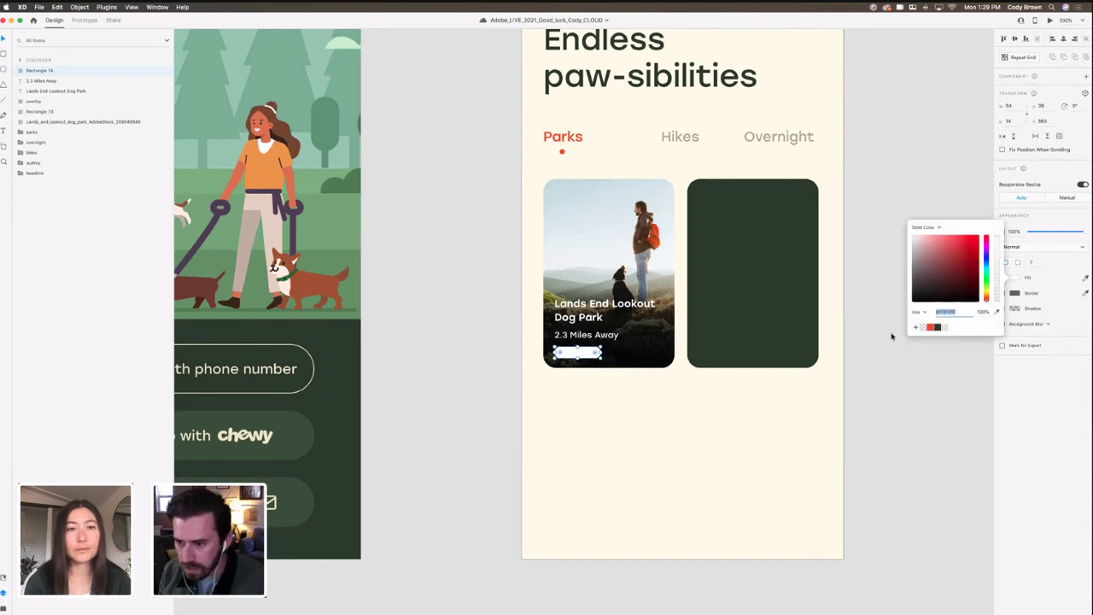
left_click(854, 325)
scroll(880, 321, "left", 2)
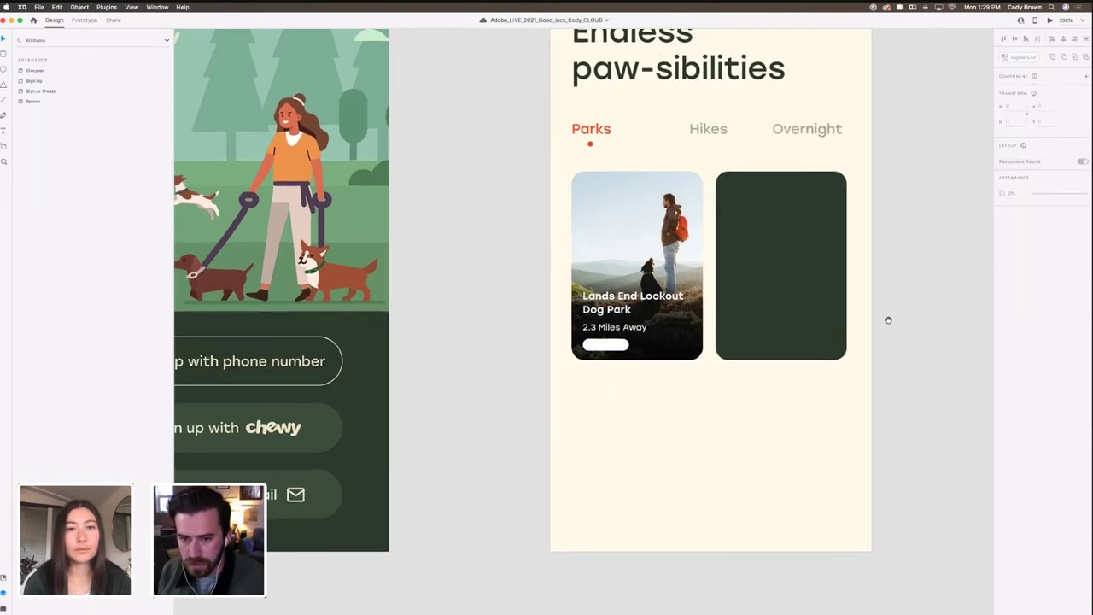
Step: Fill the pill shape in the first card with the light green sampled from the "Sign in" button on the Sign or Create artboard
left_click(619, 345)
key("super+minus")
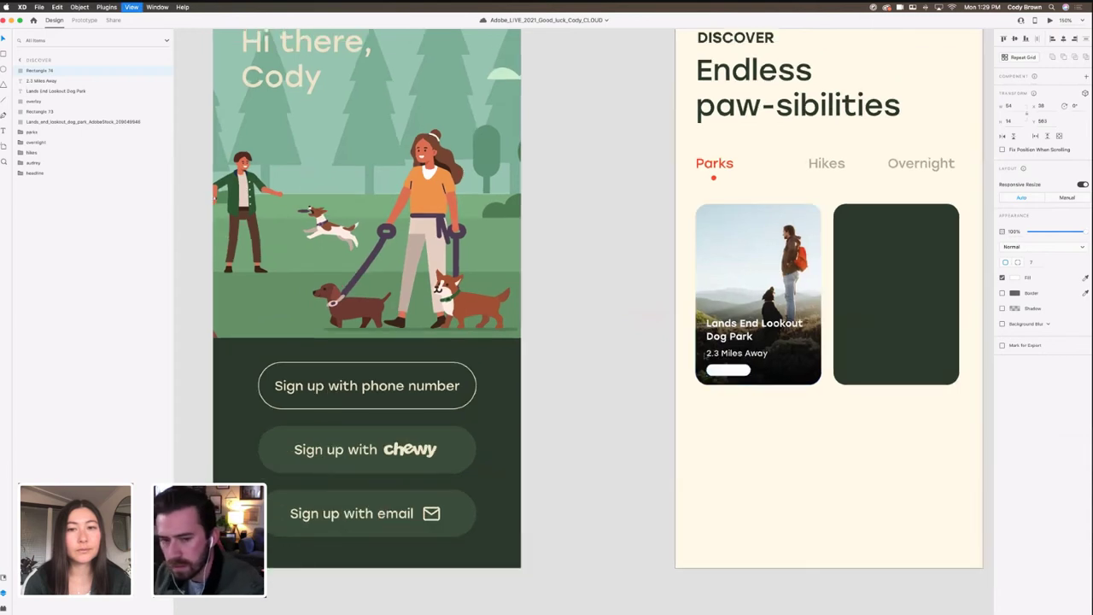
key("super+minus")
scroll(757, 366, "left", 2)
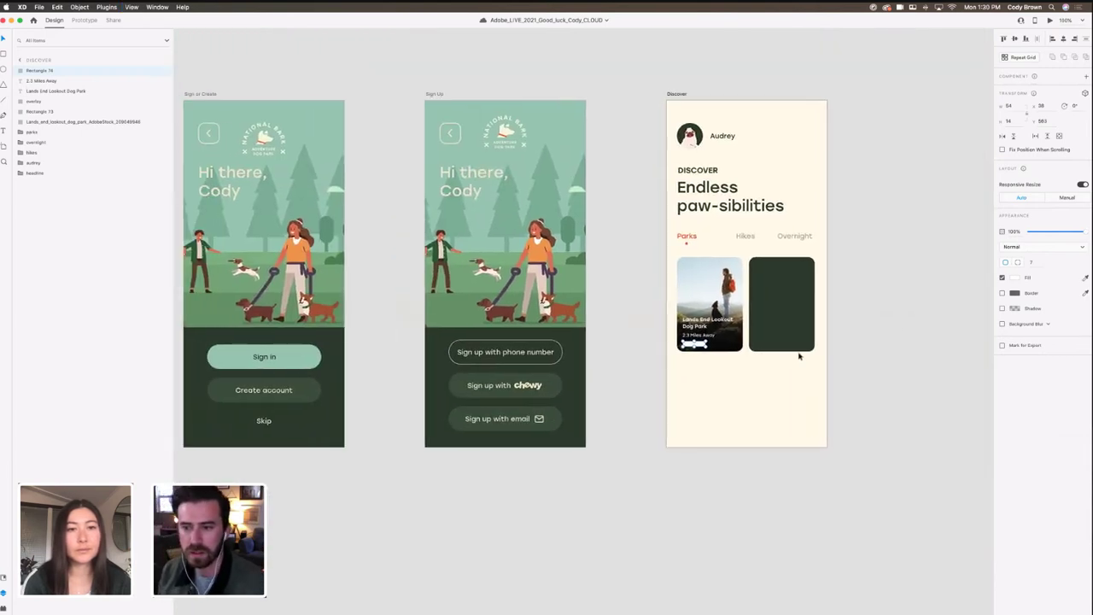
left_click(1014, 277)
left_click(996, 312)
left_click(300, 357)
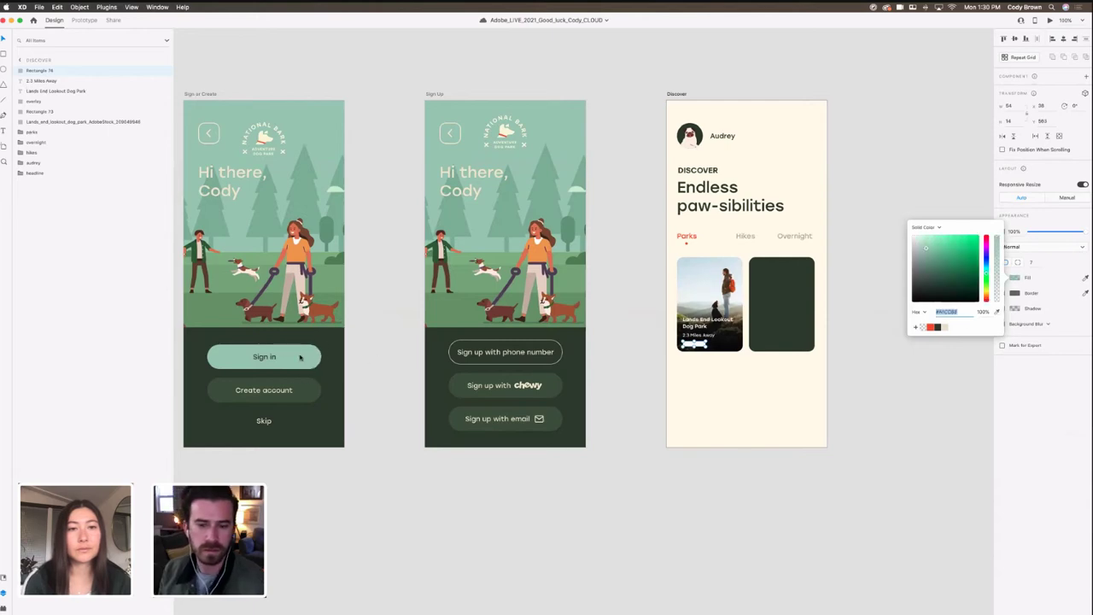
left_click(615, 322)
key("super+plus")
left_click_drag(635, 327, 516, 313)
key("super+plus")
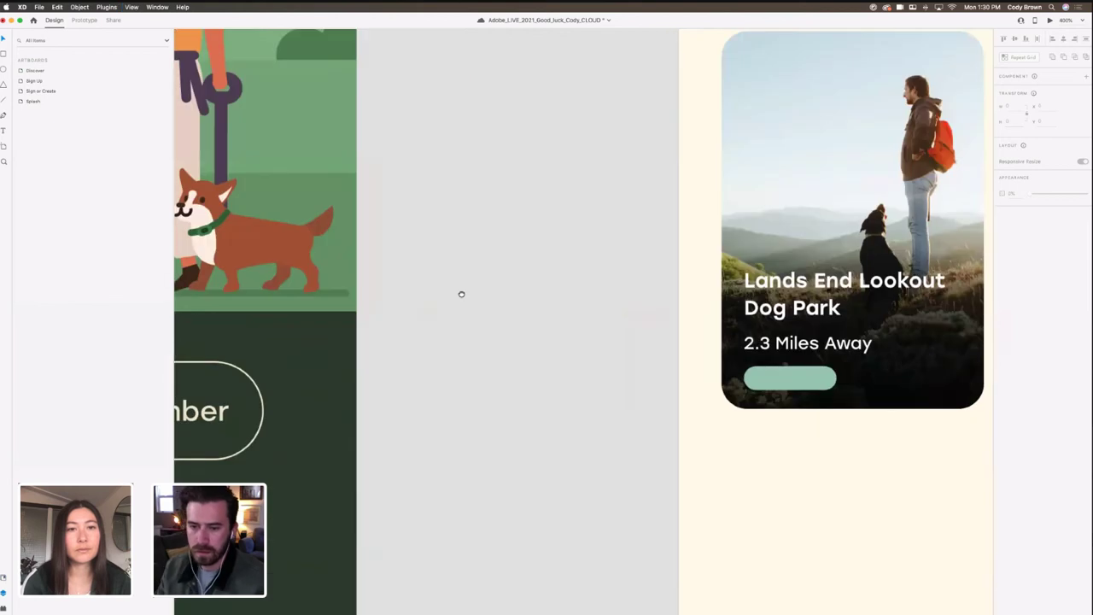
Step: Duplicate the first card's "2.3 Miles Away" text over the green pill and change the copy to "Small dogs"
scroll(461, 294, "right", 3)
left_click(619, 304)
left_click_drag(629, 308, 644, 322)
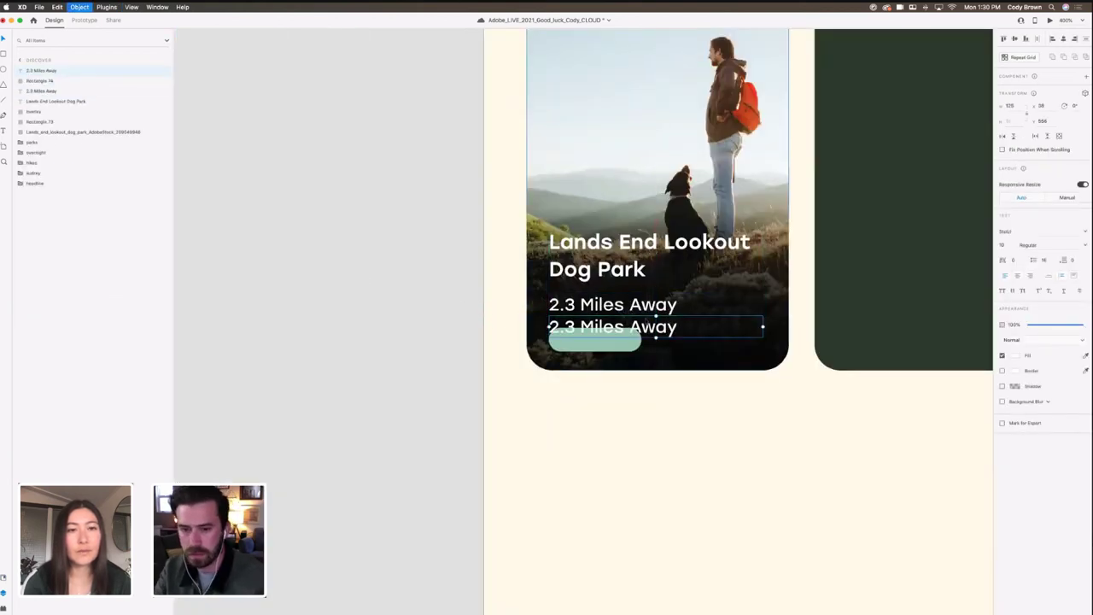
double_click(645, 325)
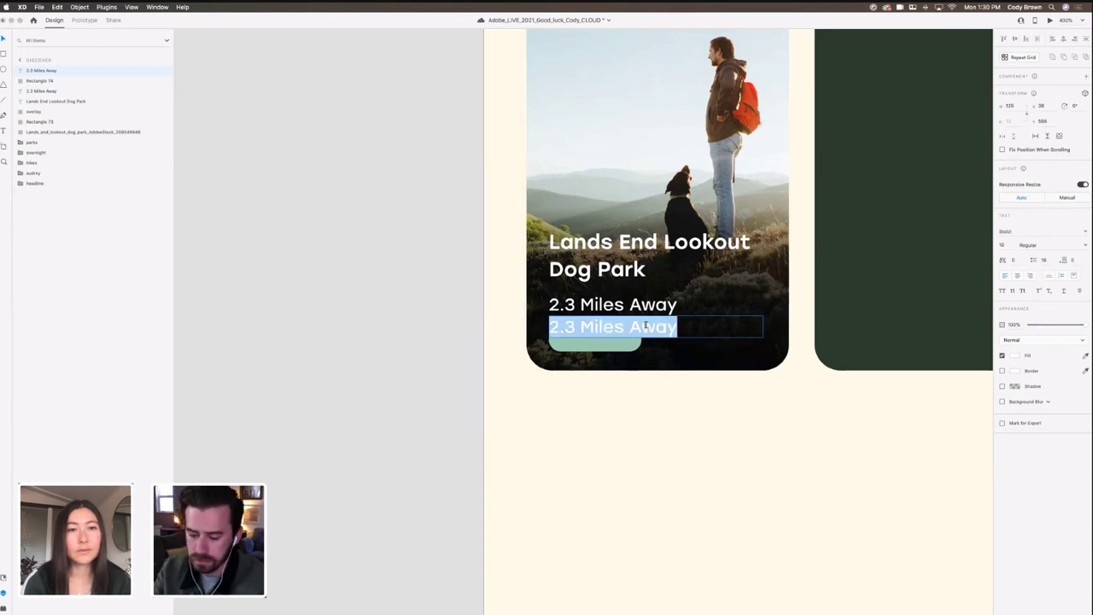
type("Small dogs")
key("Escape")
left_click_drag(636, 328, 636, 336)
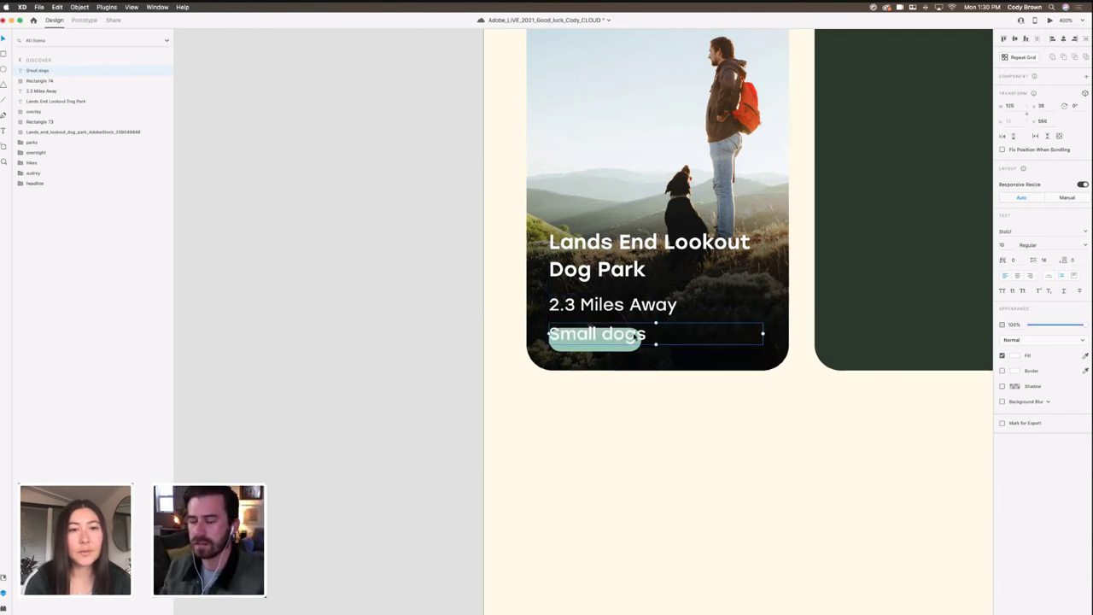
Step: Set the "Small dogs" label to size 7 in dark green, narrow its text box to about 40 wide, and fit it inside the pill
left_click(1009, 244)
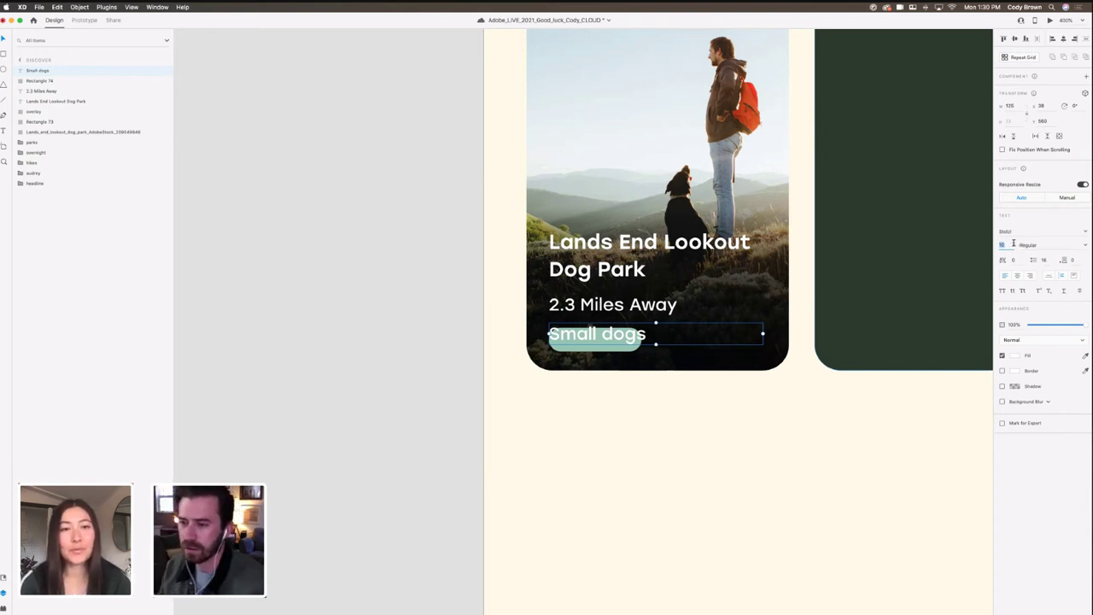
type("7")
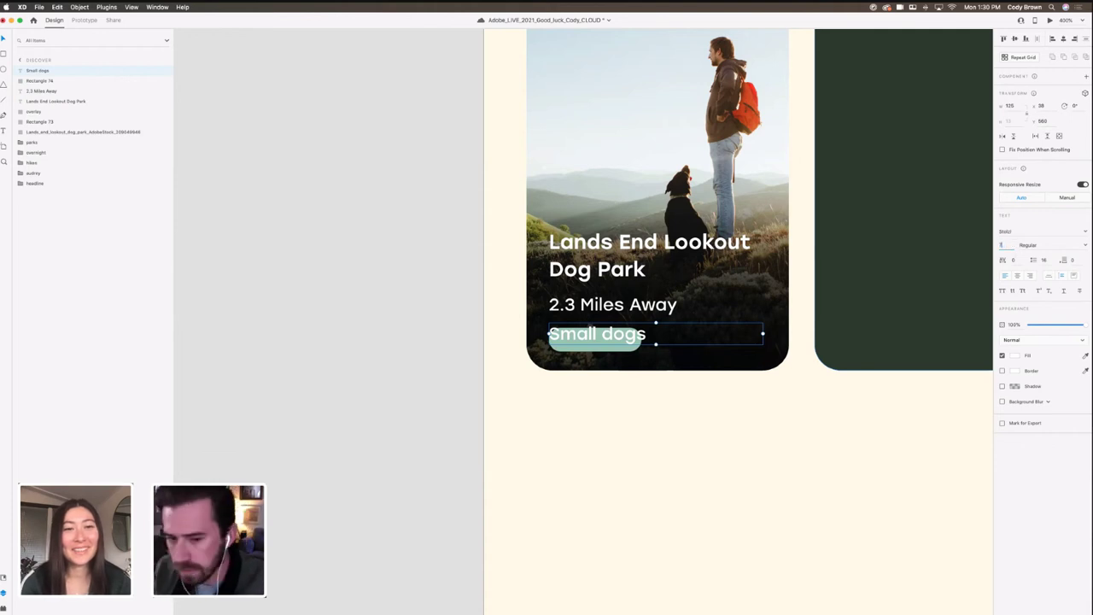
key("Return")
left_click_drag(763, 331, 618, 331)
left_click_drag(601, 330, 613, 340)
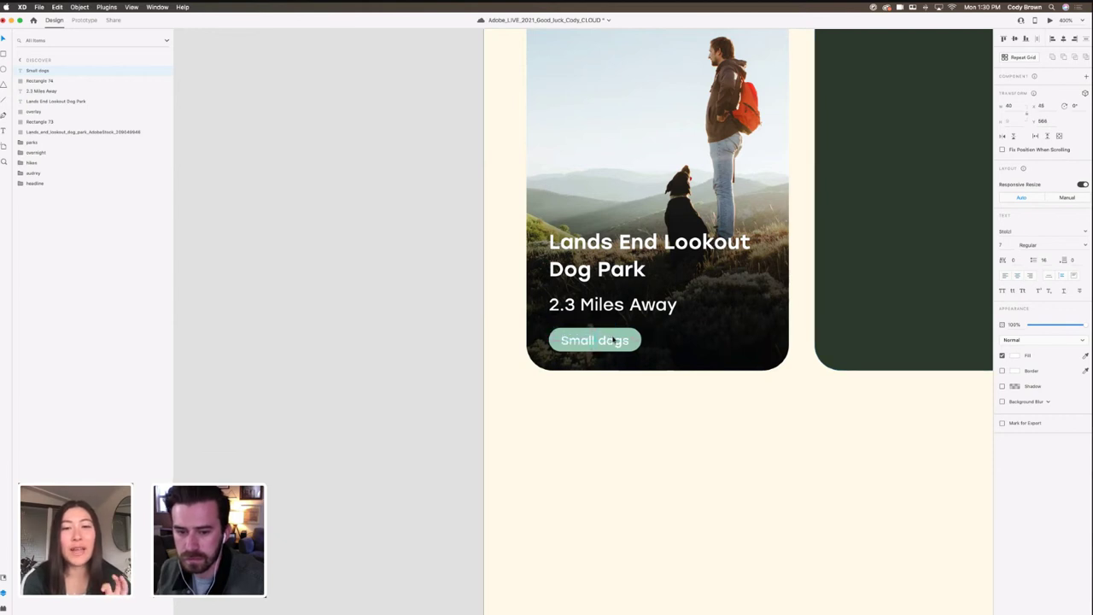
left_click(1015, 355)
left_click(938, 400)
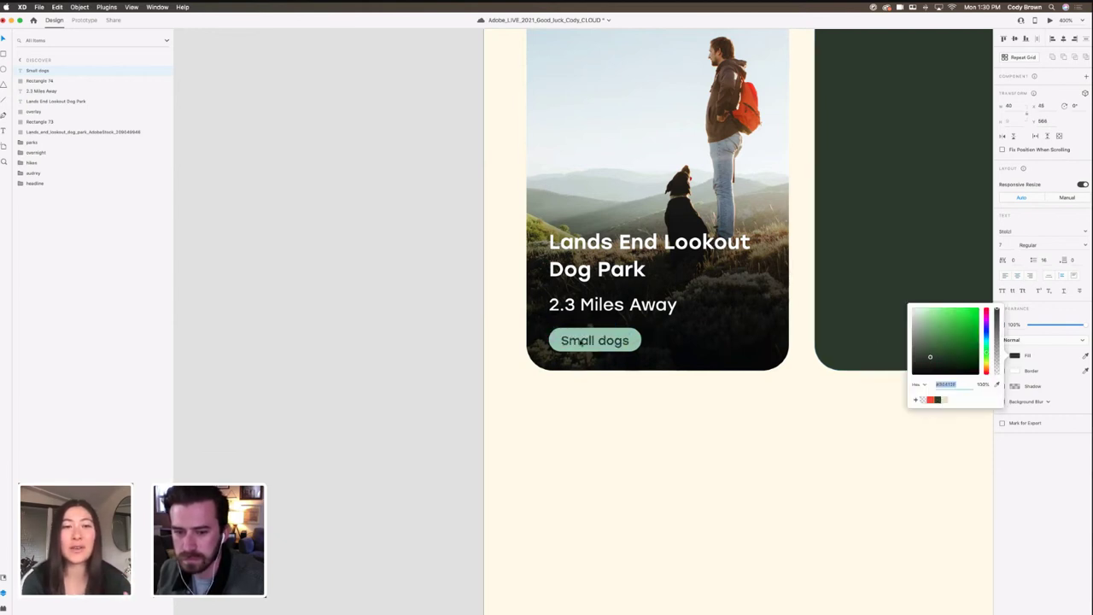
Step: Centre the "Small dogs" label within the pill, nudge it up slightly, and group the two objects
left_click(577, 342)
left_click(622, 331, "shift")
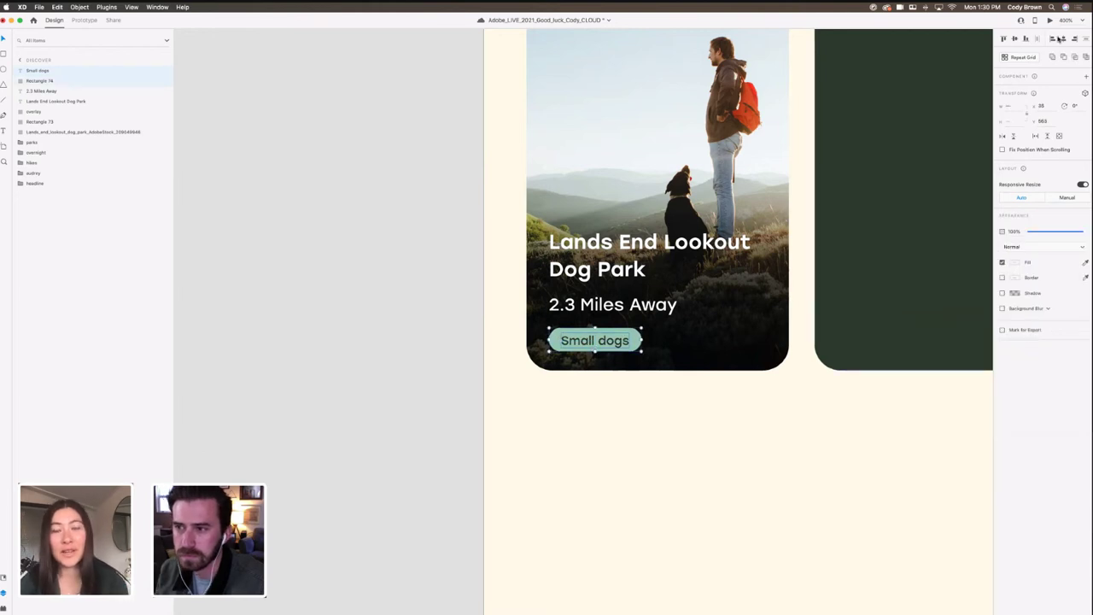
left_click(690, 391)
left_click(622, 344)
key("Up")
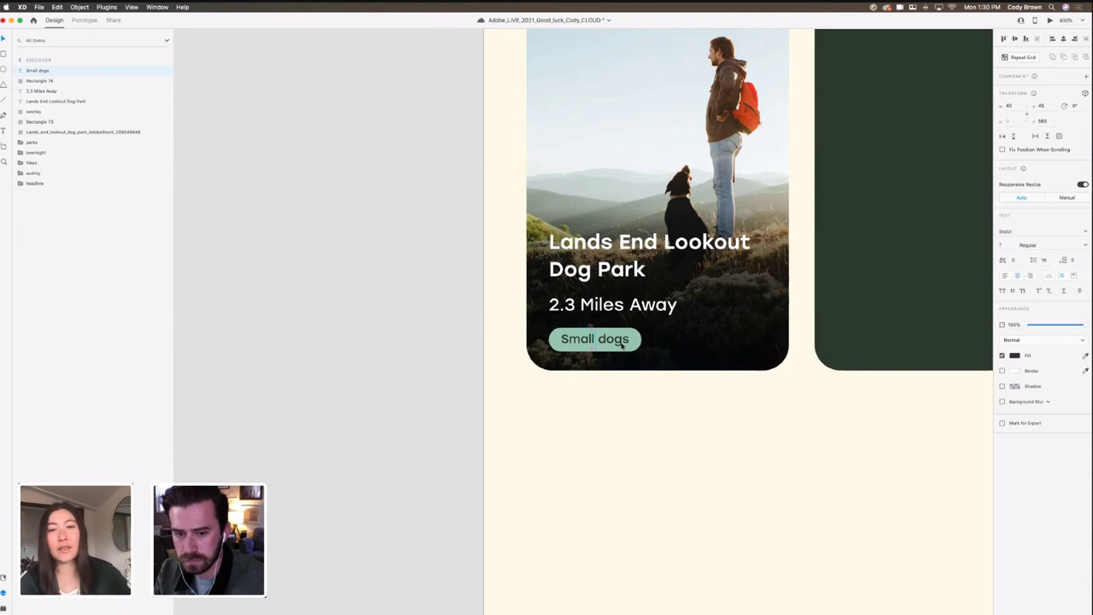
right_click(639, 340)
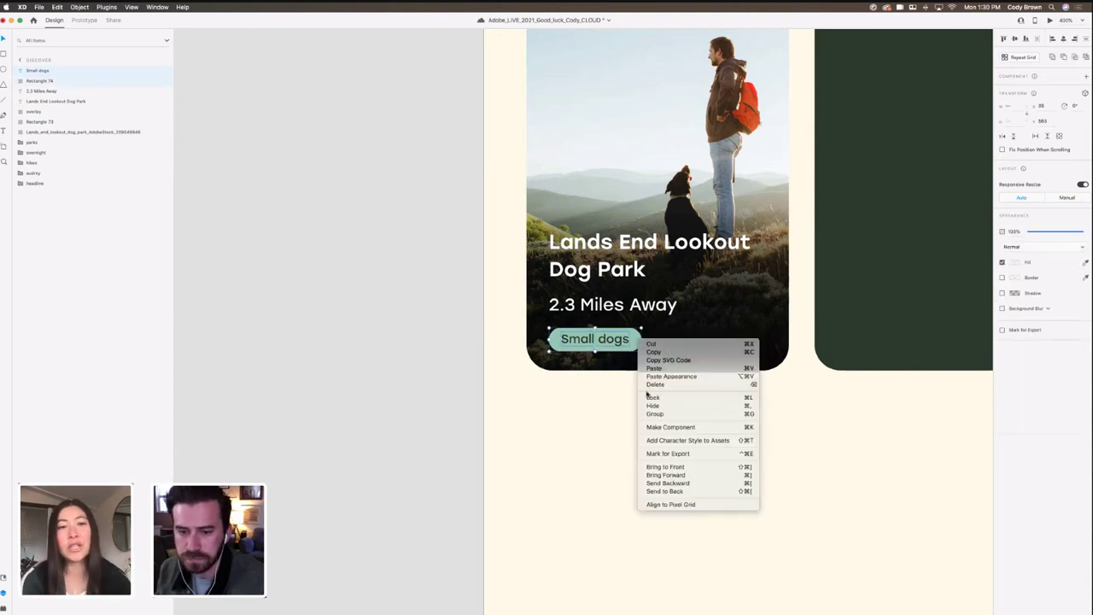
left_click(655, 413)
Step: Move the tag, distance label and park name together slightly upward on the first card
left_click_drag(615, 349, 614, 348)
left_click(615, 306, "shift")
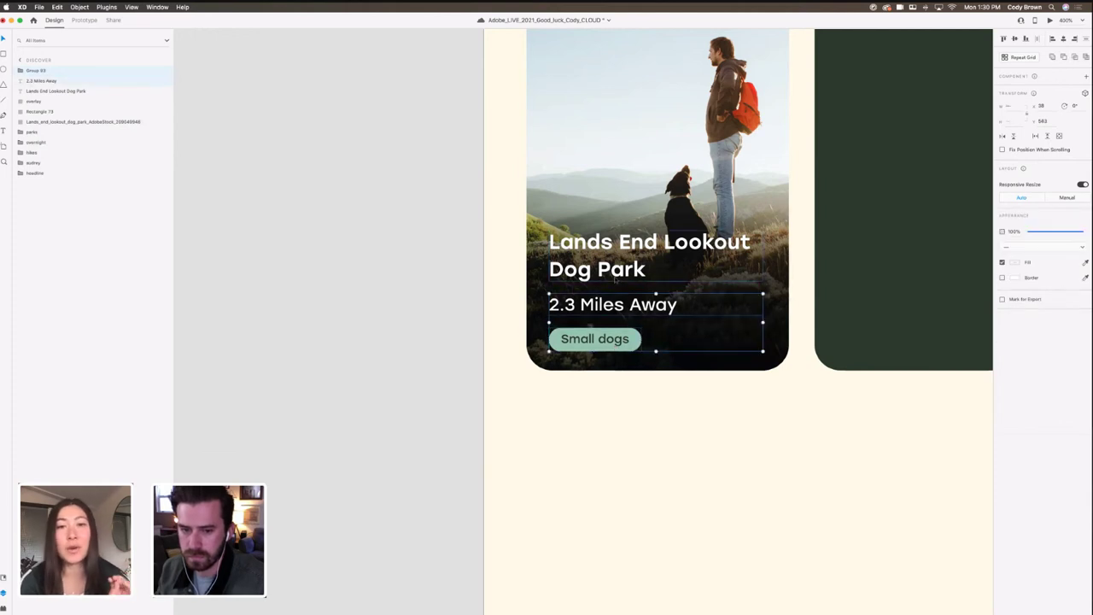
left_click(615, 280, "shift")
left_click_drag(615, 280, 616, 275)
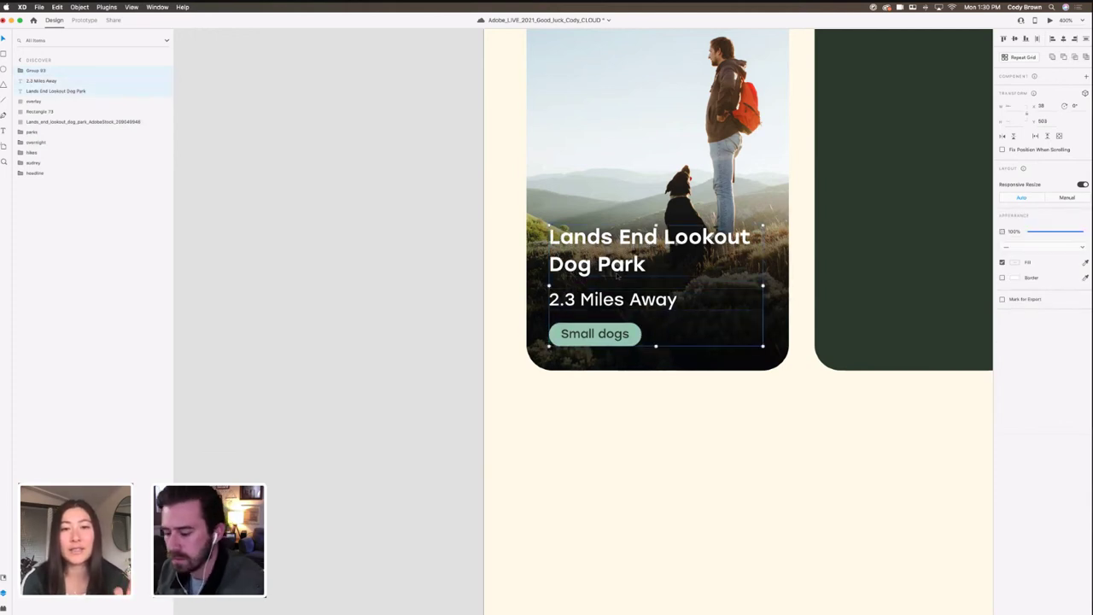
key("super+minus")
left_click(682, 401)
left_click_drag(681, 400, 671, 403)
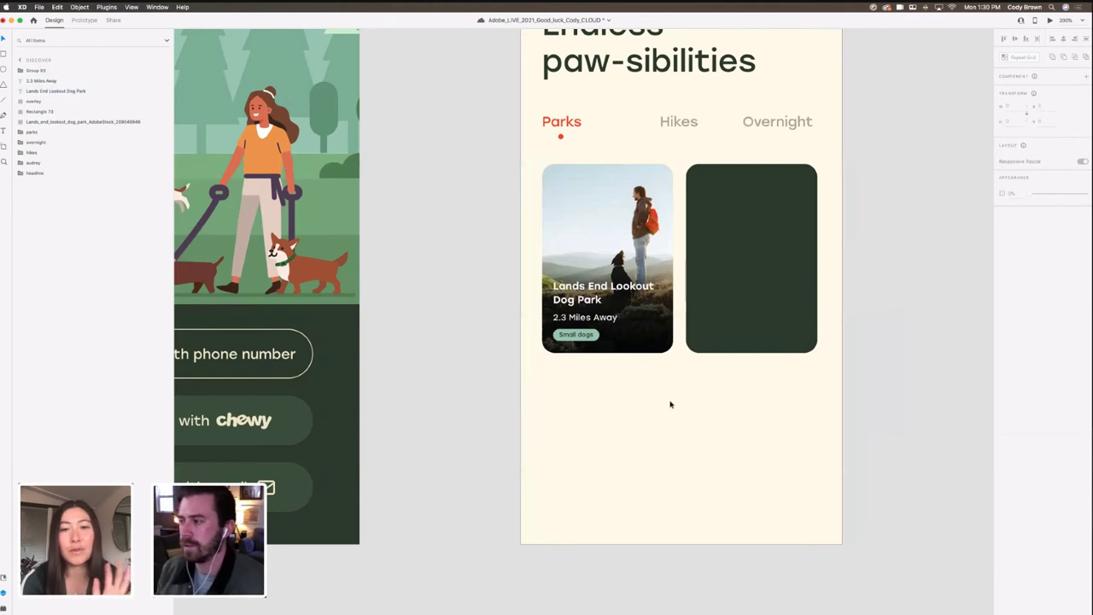
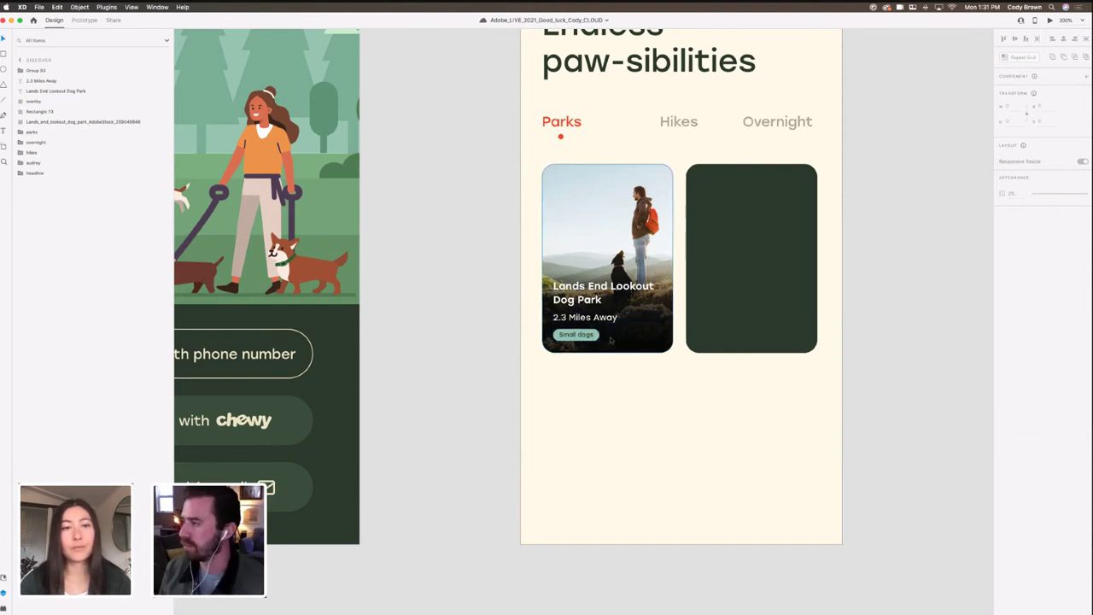
key("super+minus")
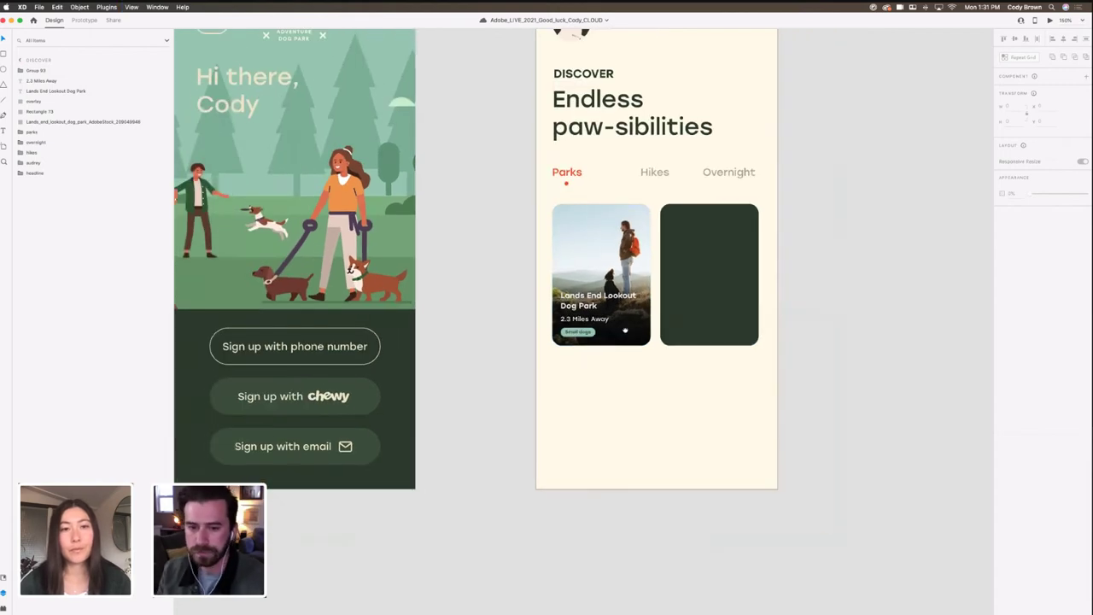
left_click_drag(624, 333, 606, 366)
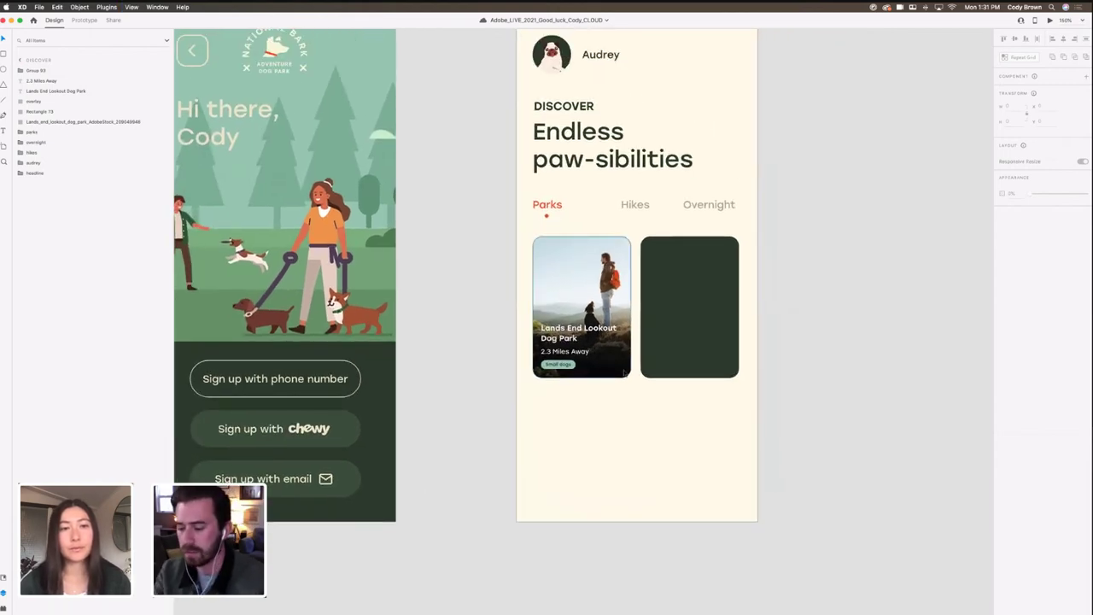
key("super+equal")
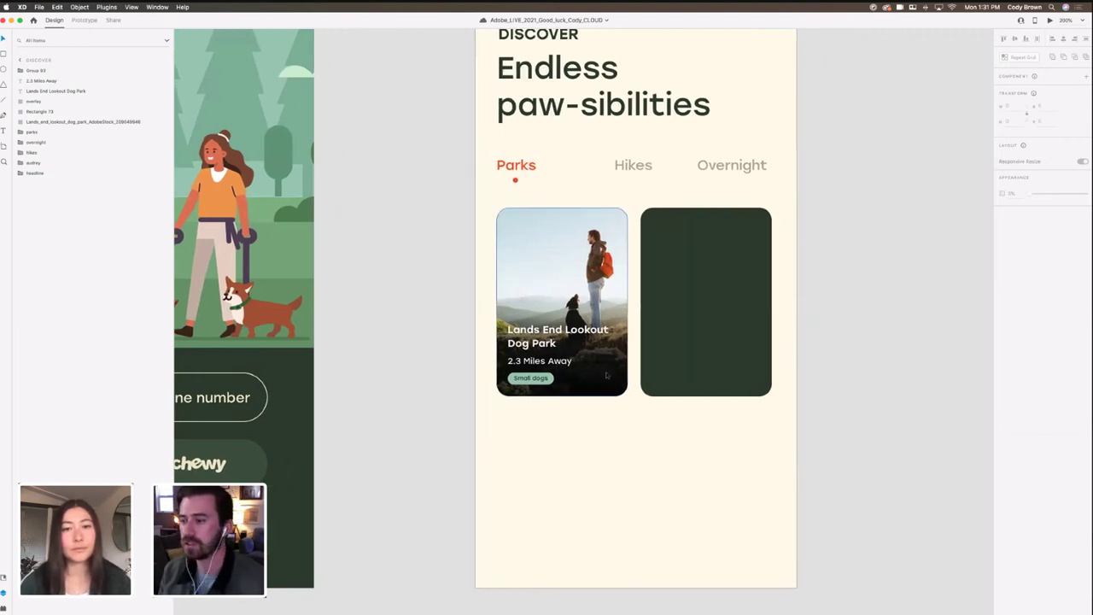
key("super+minus")
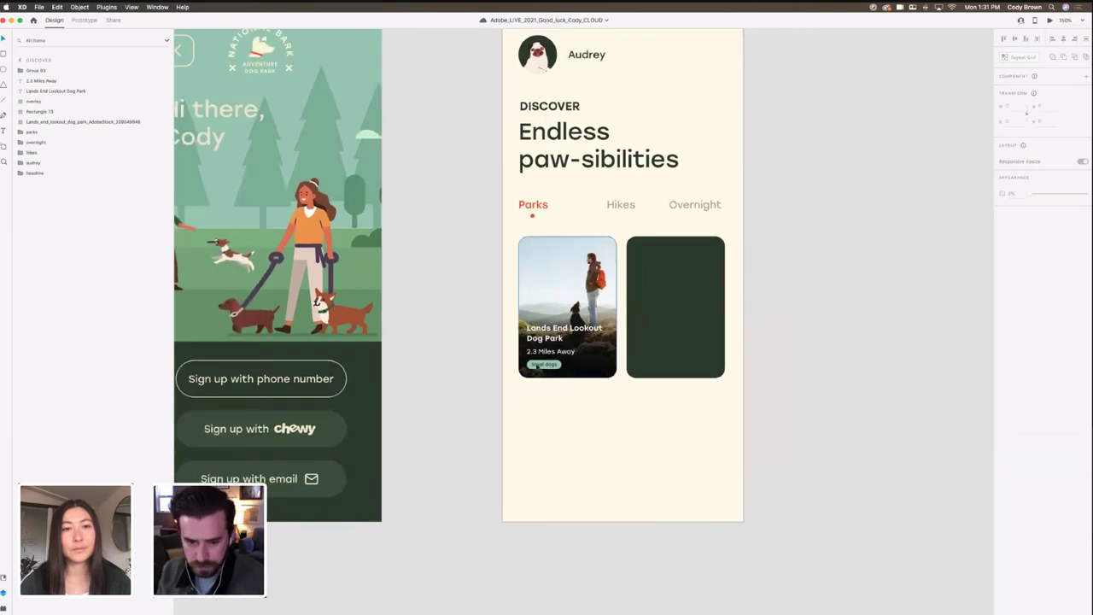
left_click(538, 366)
left_click(545, 351, "shift")
left_click(549, 338, "shift")
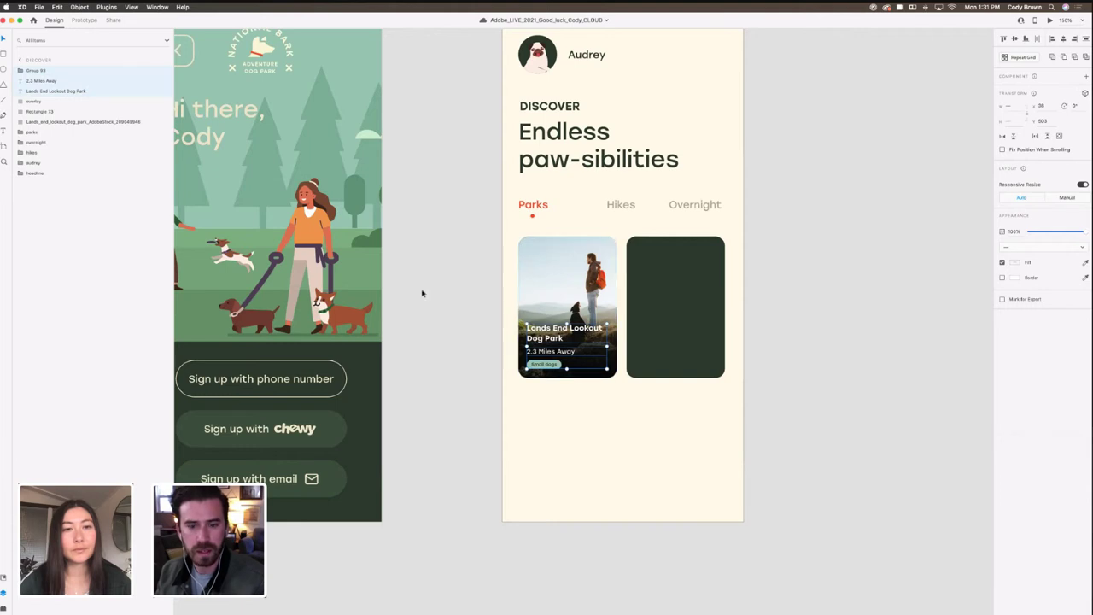
left_click(582, 408)
Step: Rename the green tag's group as "small dogs"
left_click(547, 365)
double_click(38, 70)
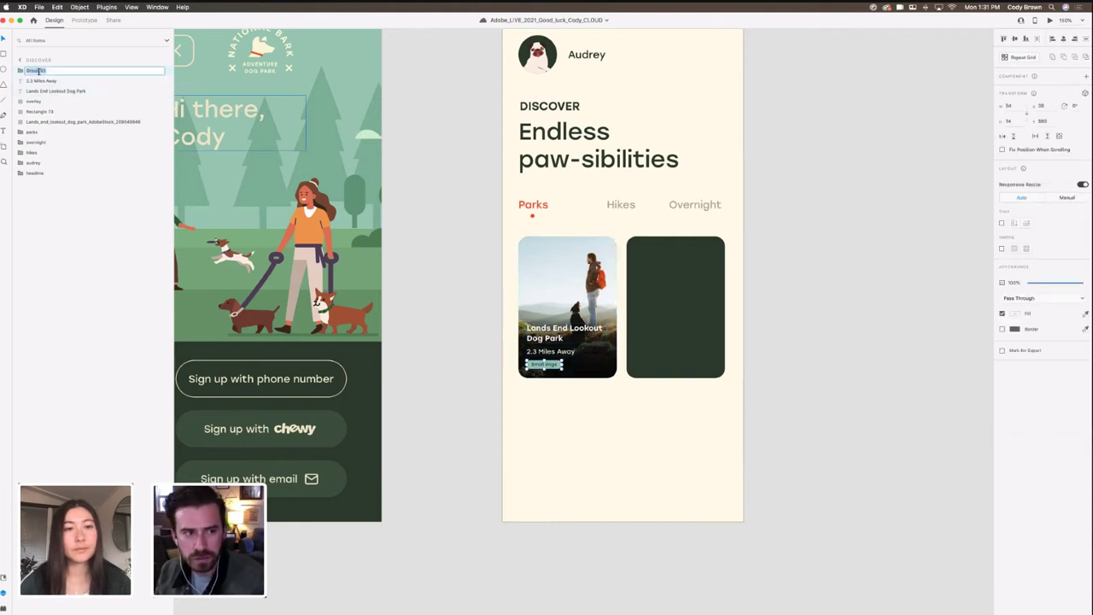
type("small dogs")
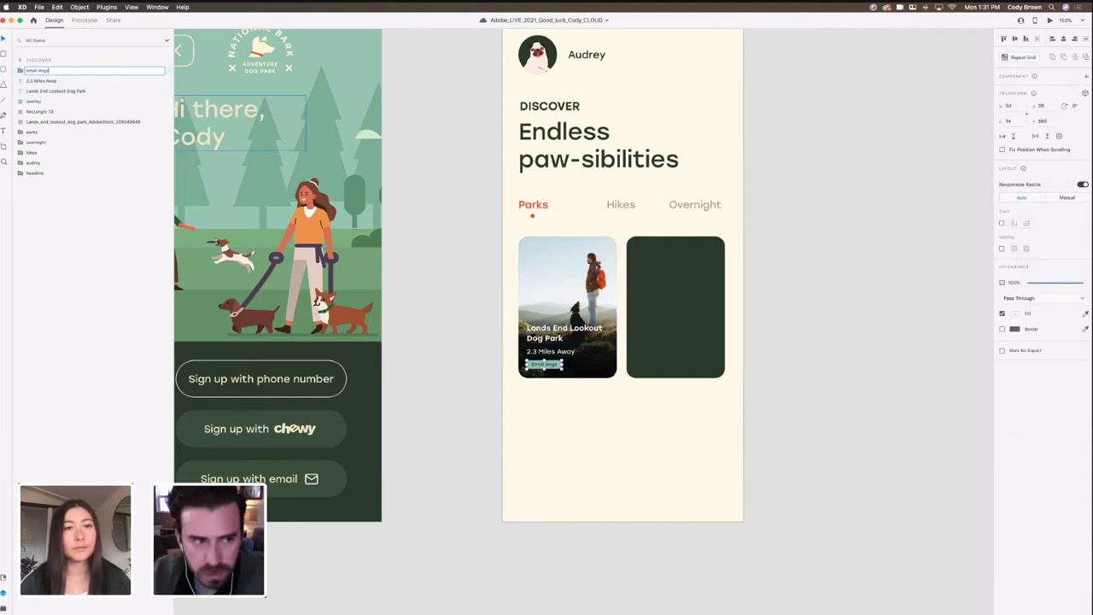
key("Return")
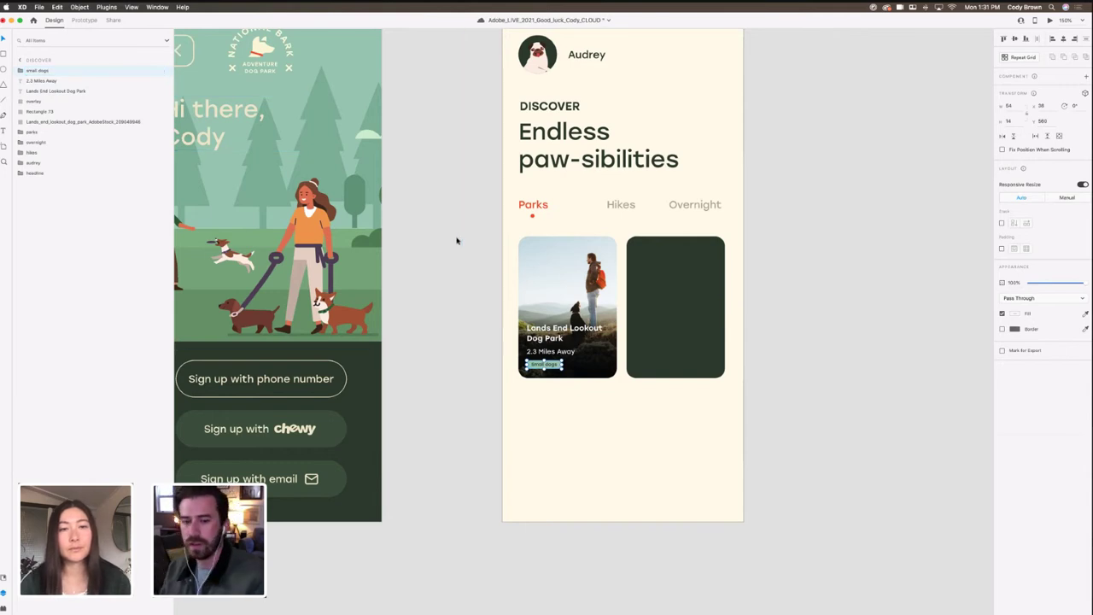
Step: Group the park name, the distance label and the small dogs tag of the first card
left_click(564, 334)
left_click(563, 352, "shift")
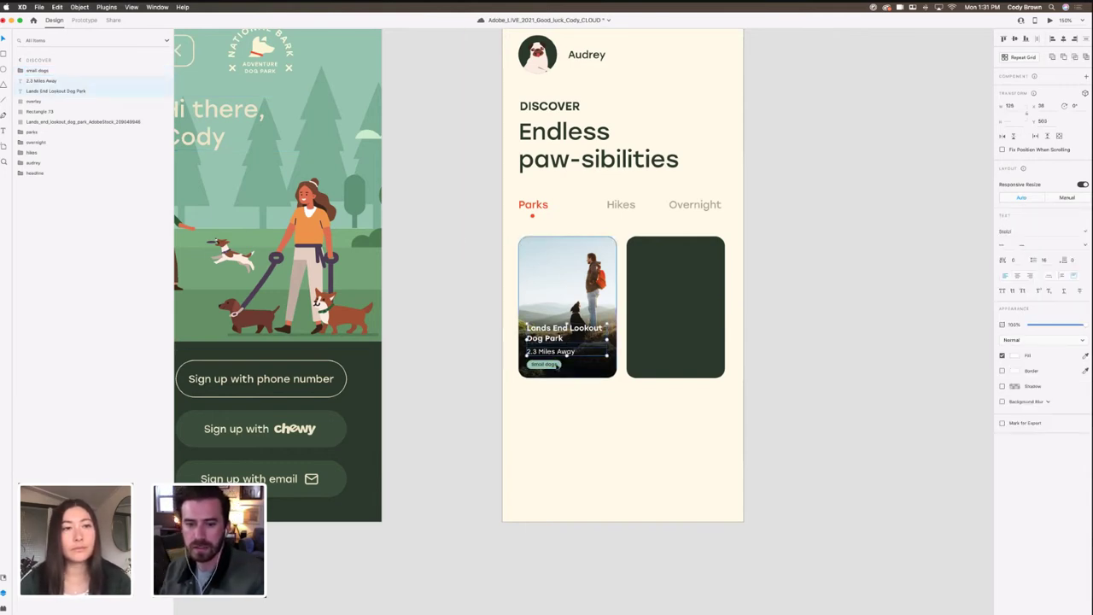
left_click(557, 365, "shift")
key("super+equal")
key("super+equal")
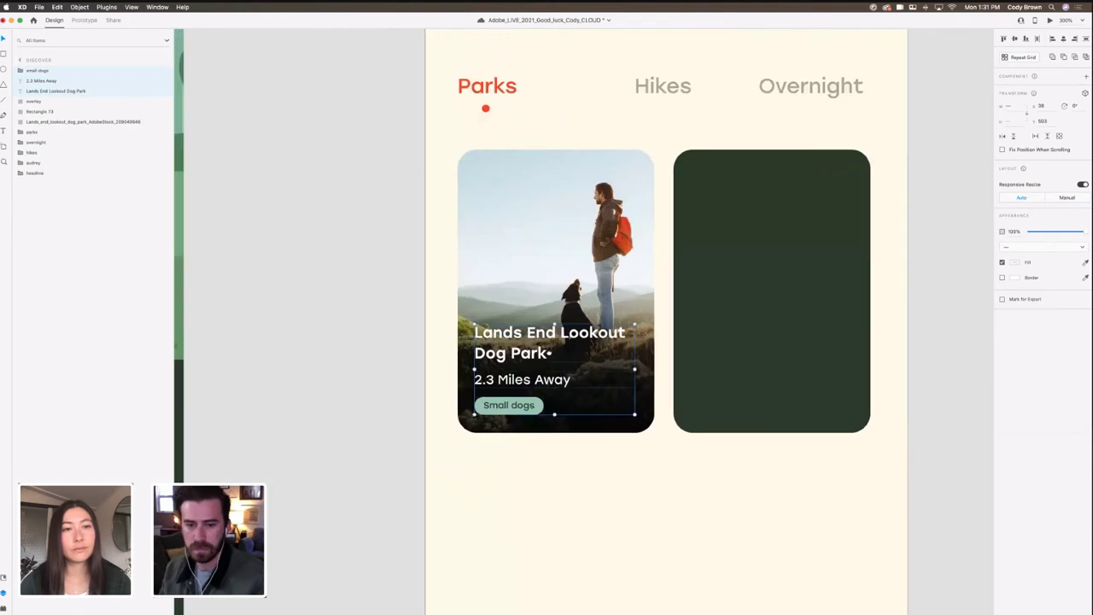
scroll(549, 353, "down", 1)
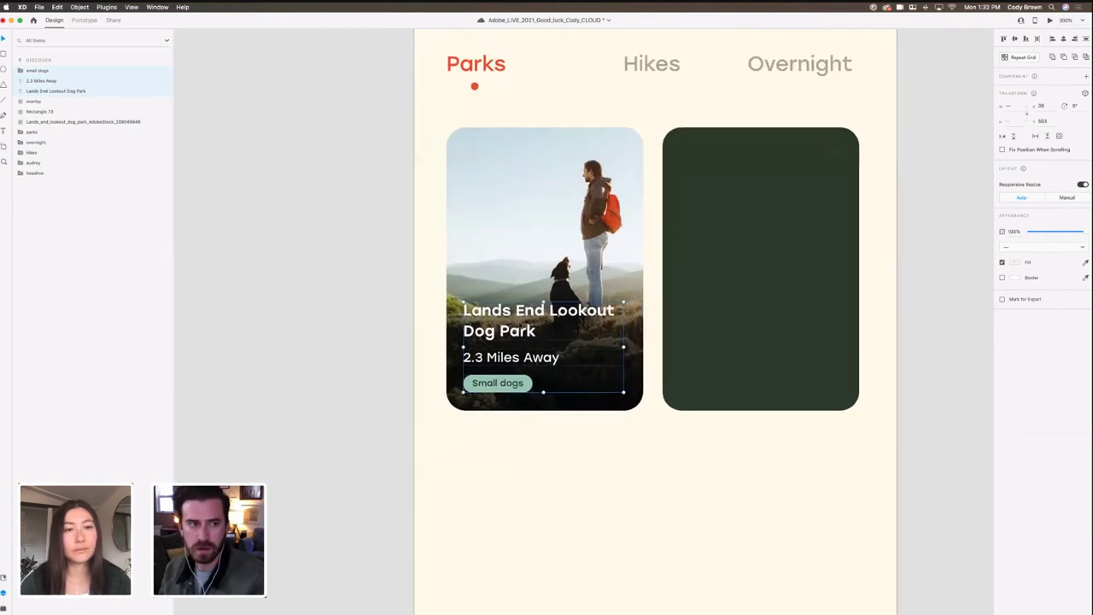
right_click(520, 318)
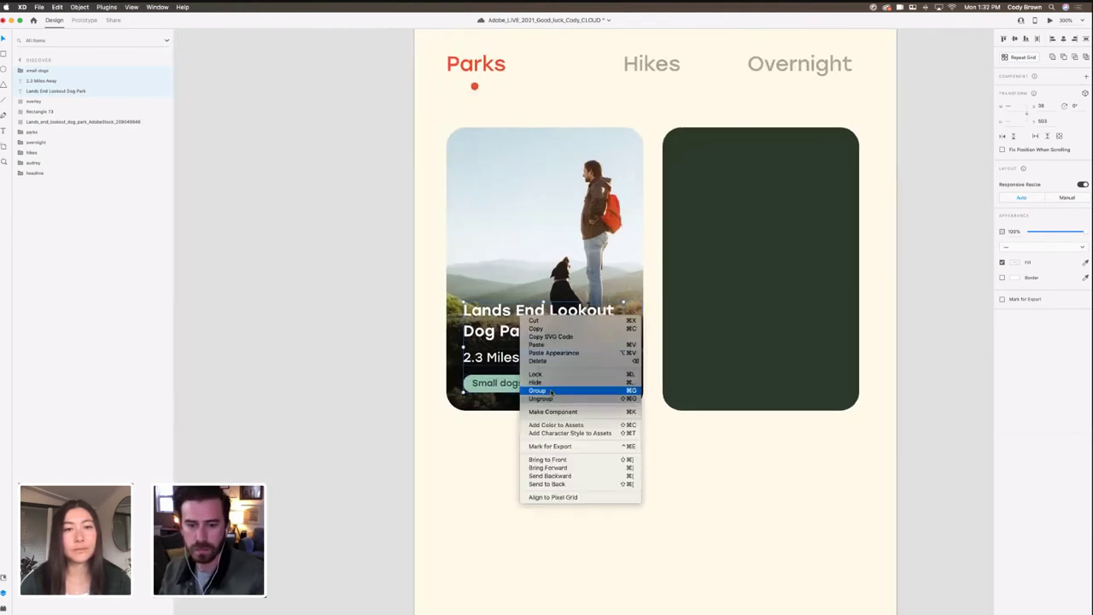
left_click(543, 395)
Step: Rename the new group holding the card's texts and tag as "card info"
double_click(36, 71)
type("c")
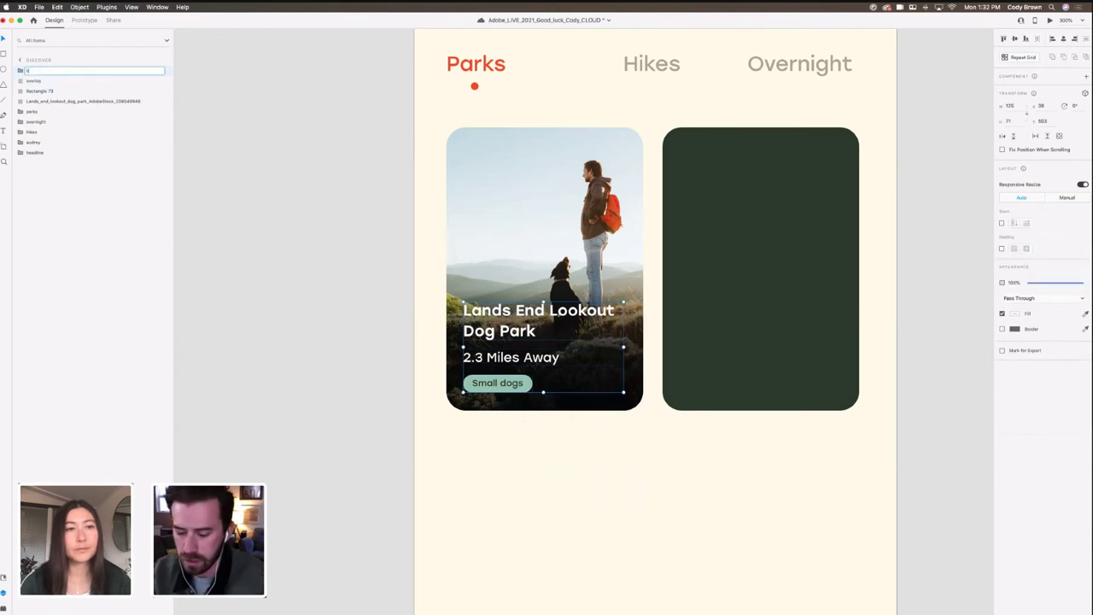
type("ard info")
key("Return")
left_click(422, 225)
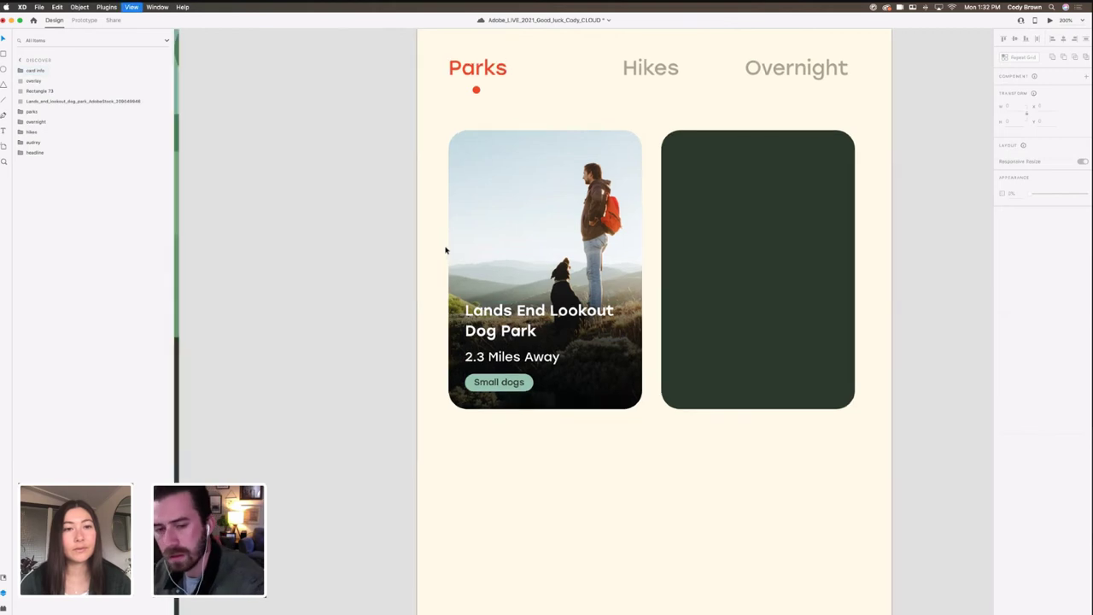
Step: Turn on Stack with vertical direction for the card info group
key("super+minus")
left_click(551, 341)
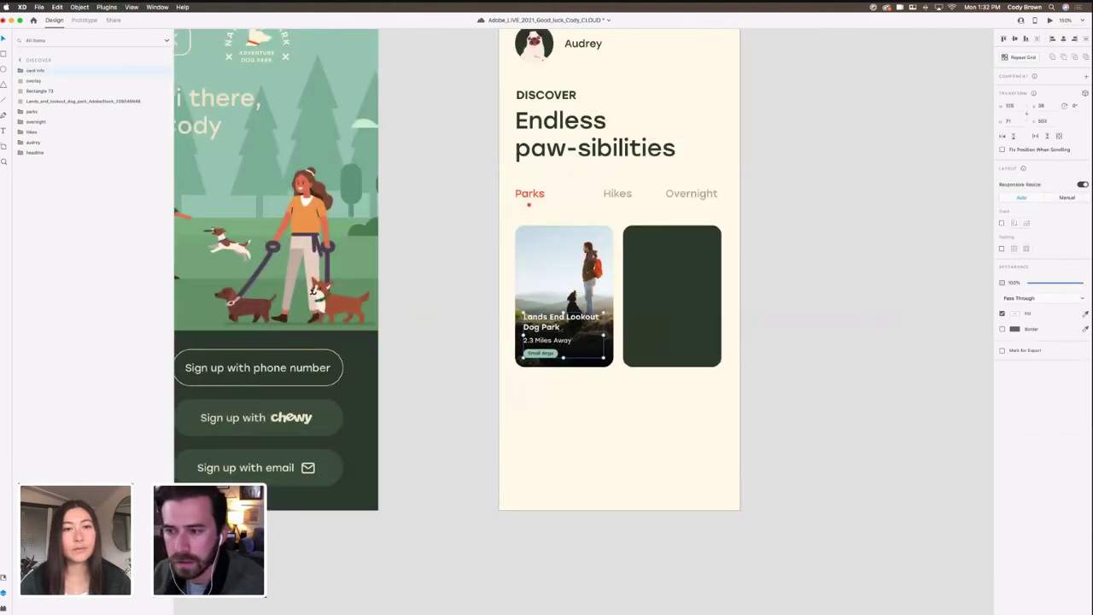
left_click(1003, 223)
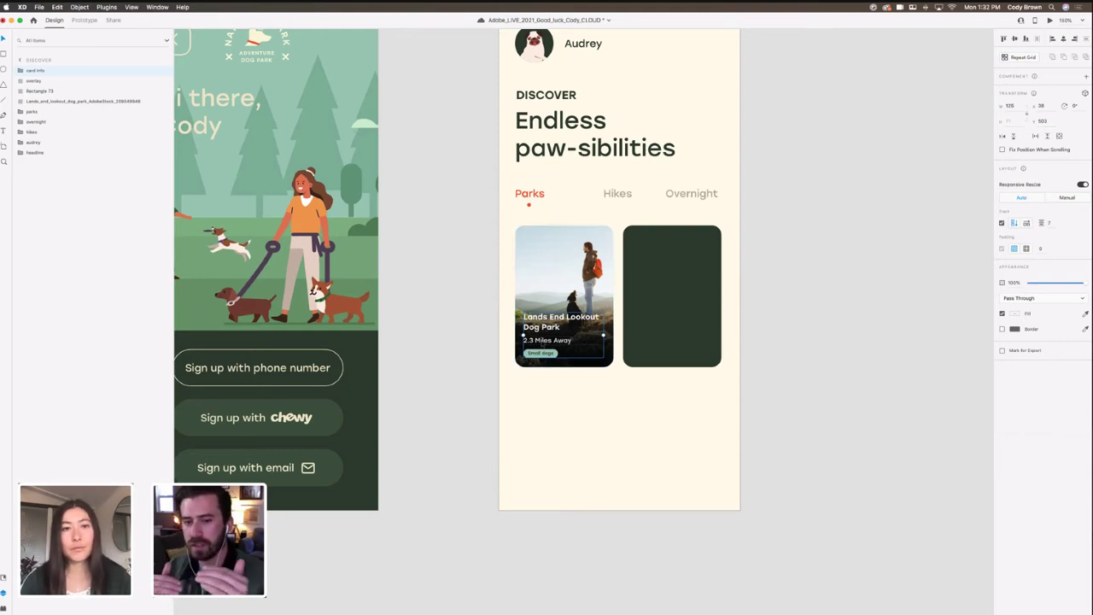
Step: Try the small dogs tag above the distance label in the stack, and move the distance label back above it
double_click(543, 356)
left_click_drag(543, 357, 552, 343)
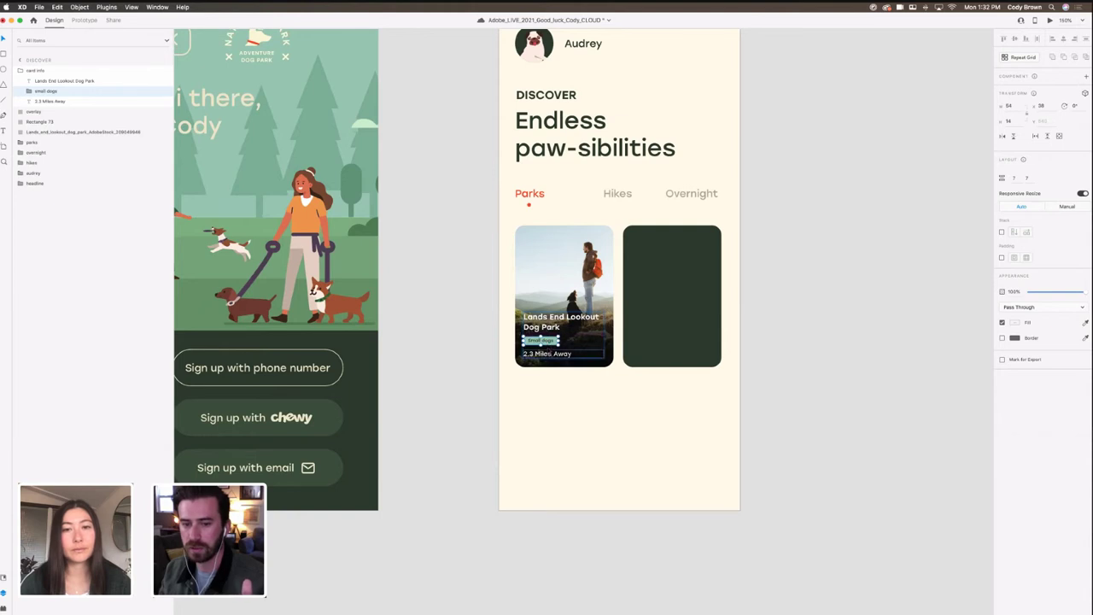
key("super+equal")
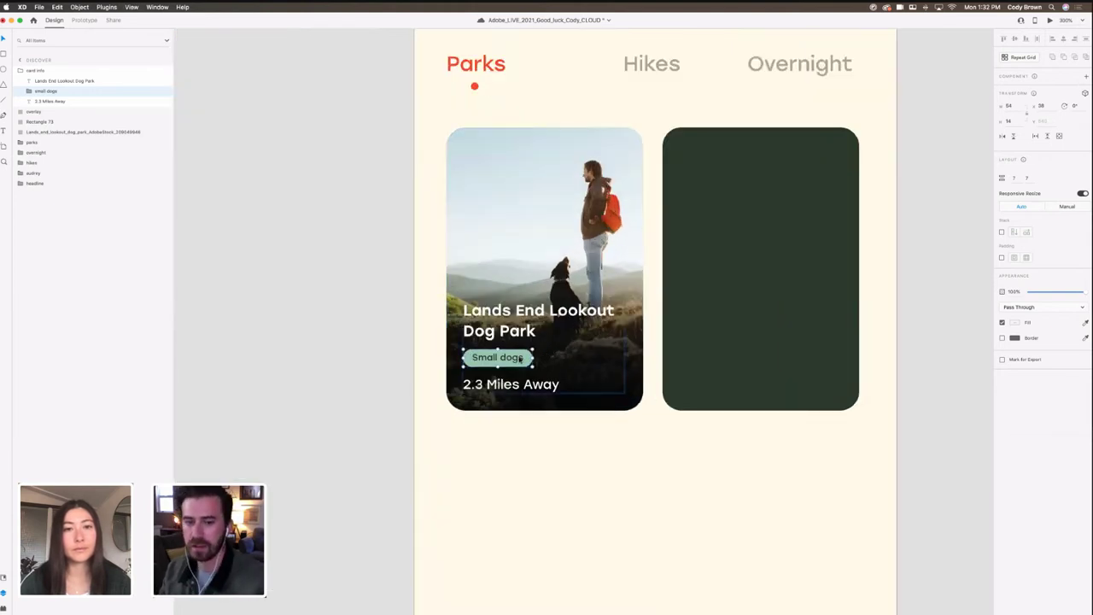
left_click(531, 388)
left_click_drag(547, 386, 551, 355)
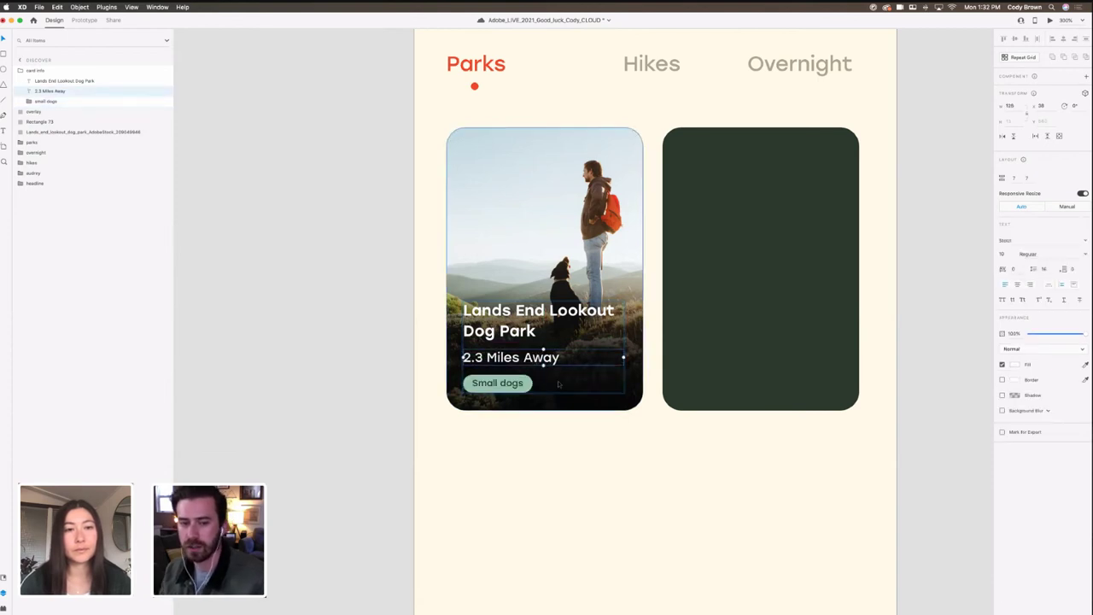
key("Escape")
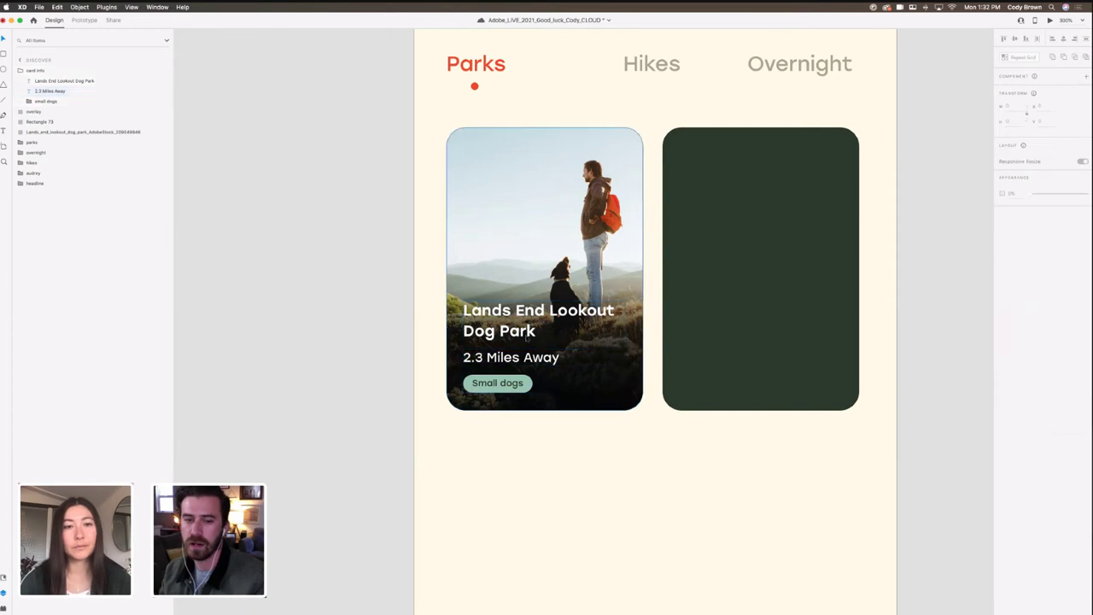
Step: Move the park name to the bottom of the card info stack, below the small dogs tag
double_click(528, 333)
left_click_drag(528, 333, 529, 386)
left_click(647, 472)
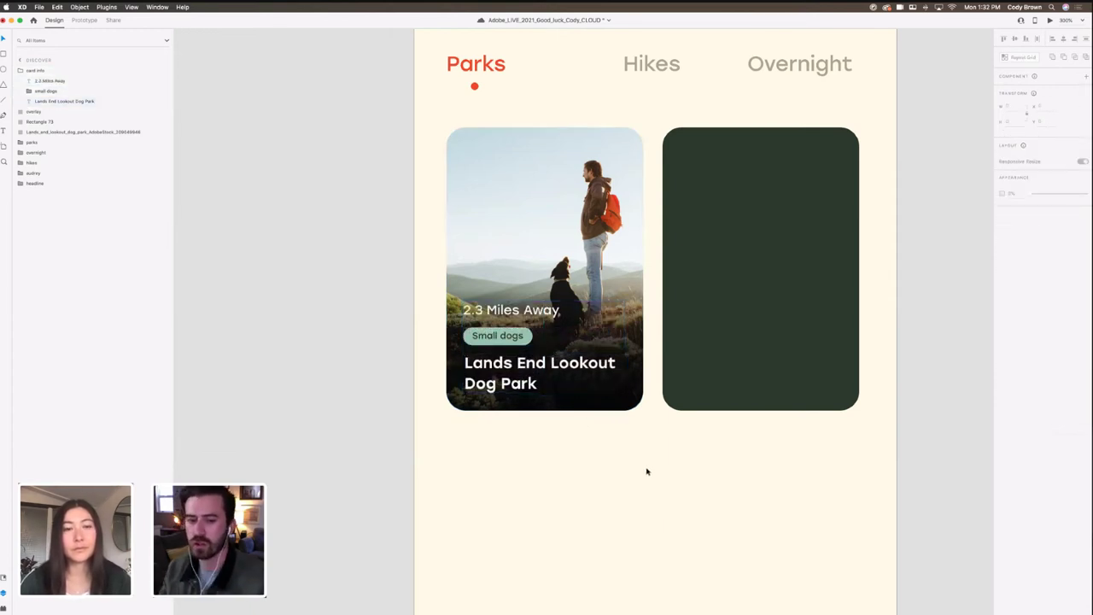
Step: Move the park name to the top of the card info stack, above the distance label
left_click(528, 386)
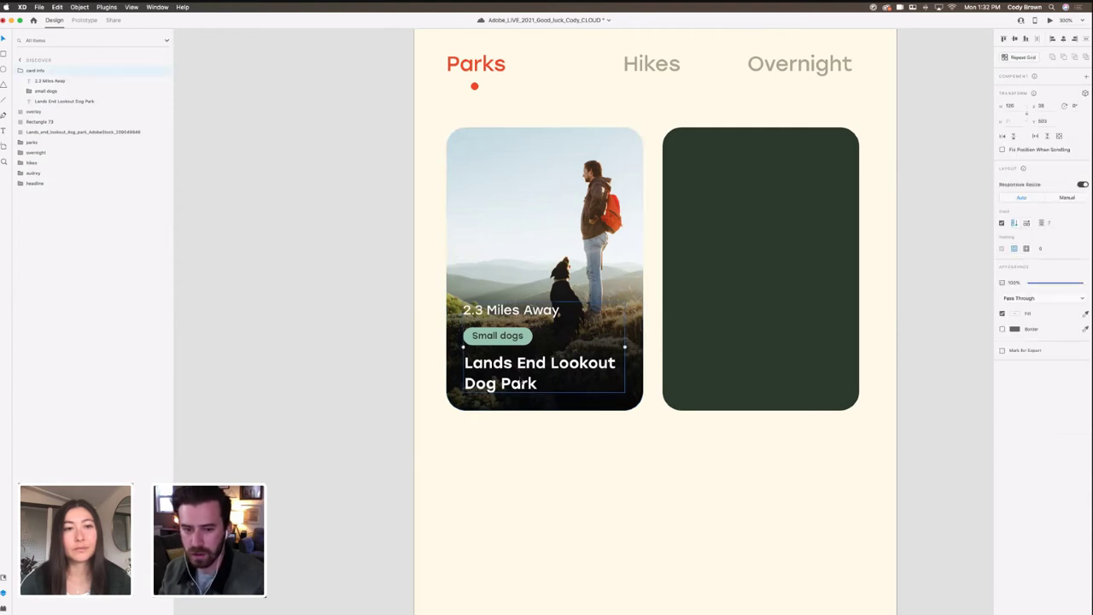
double_click(559, 392)
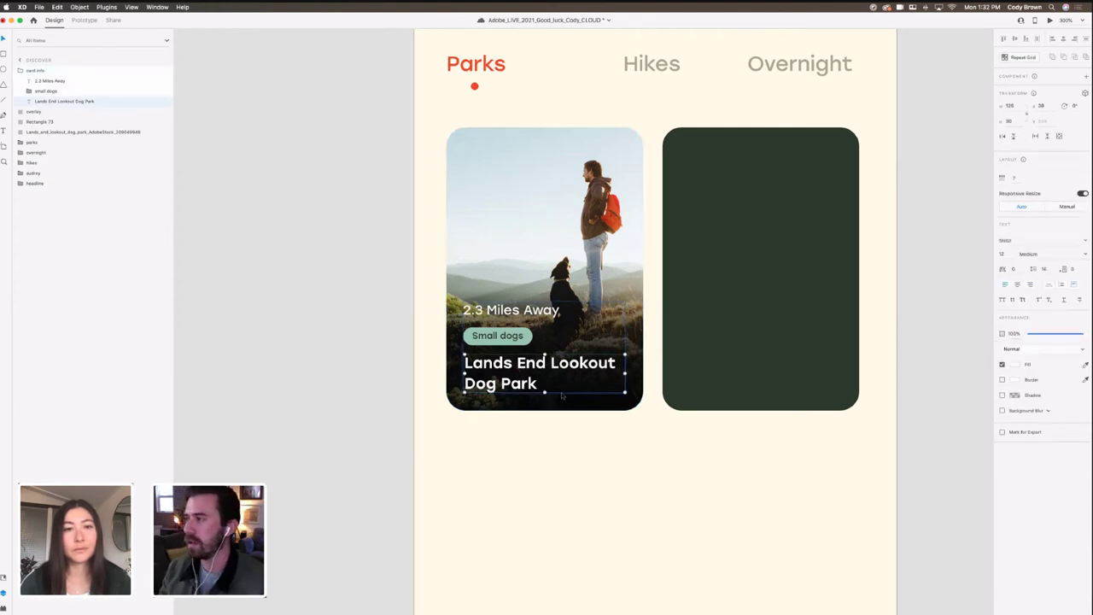
key("super+bracketright")
key("super+bracketright")
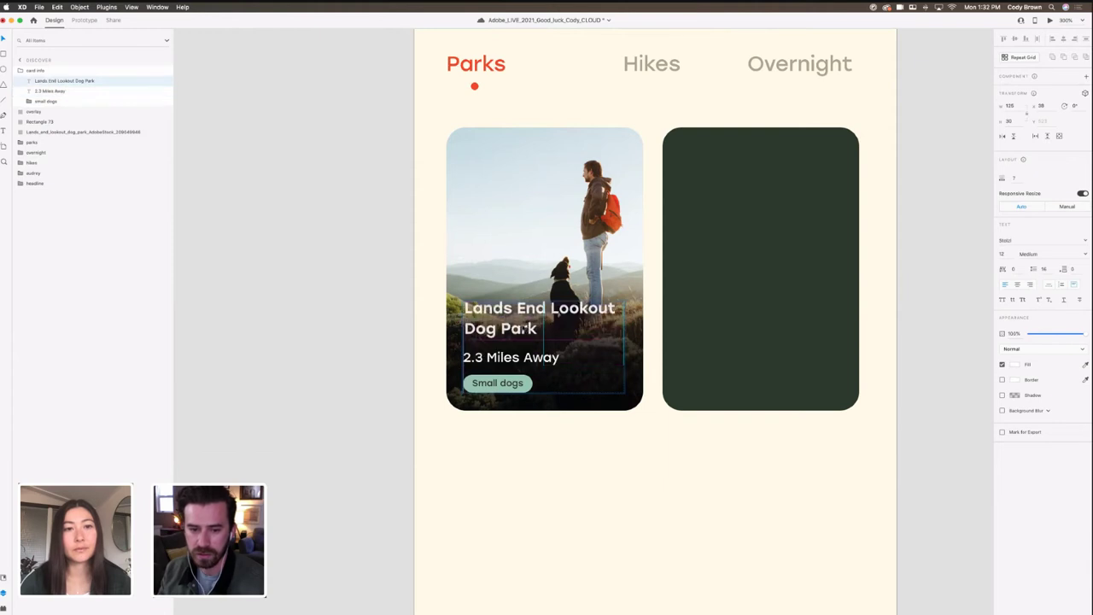
left_click(575, 395)
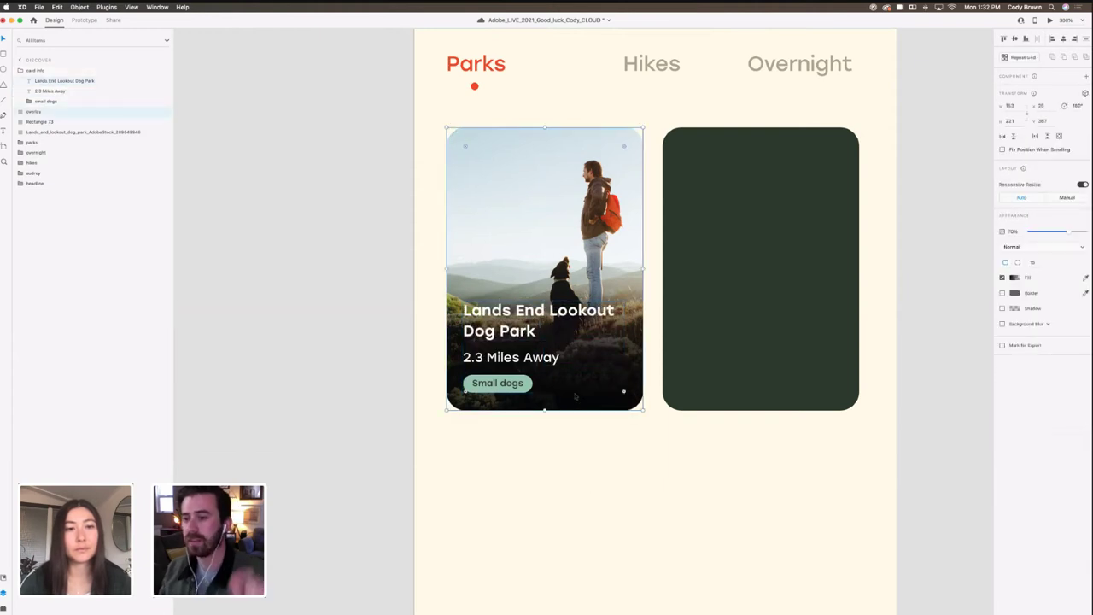
Step: Combine the card info group, the gradient overlay and the park photo into one component
key("super+minus")
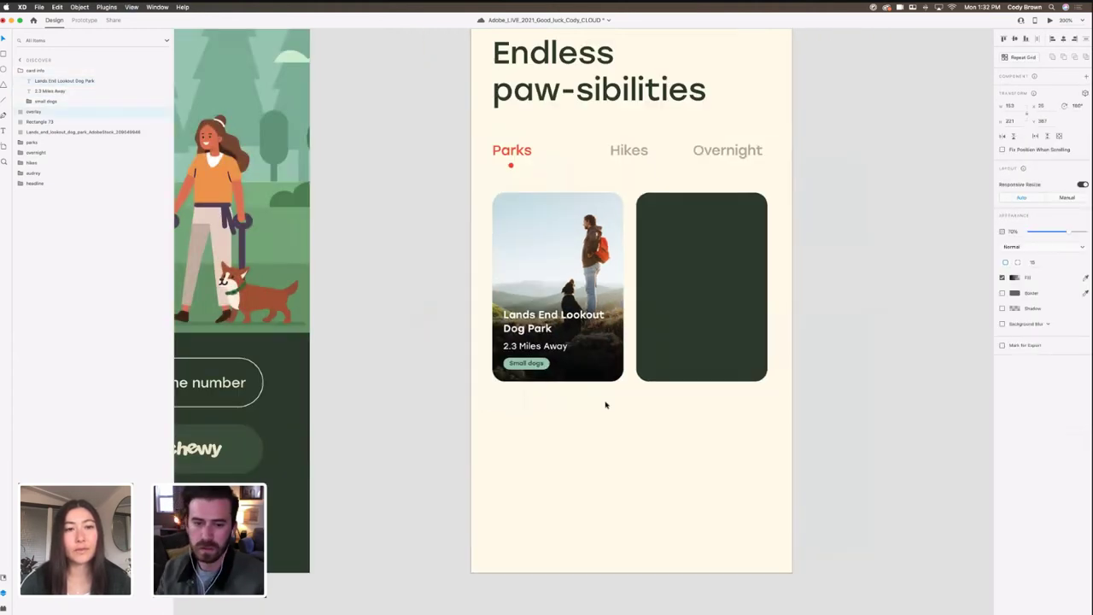
left_click_drag(608, 402, 578, 404)
right_click(552, 294)
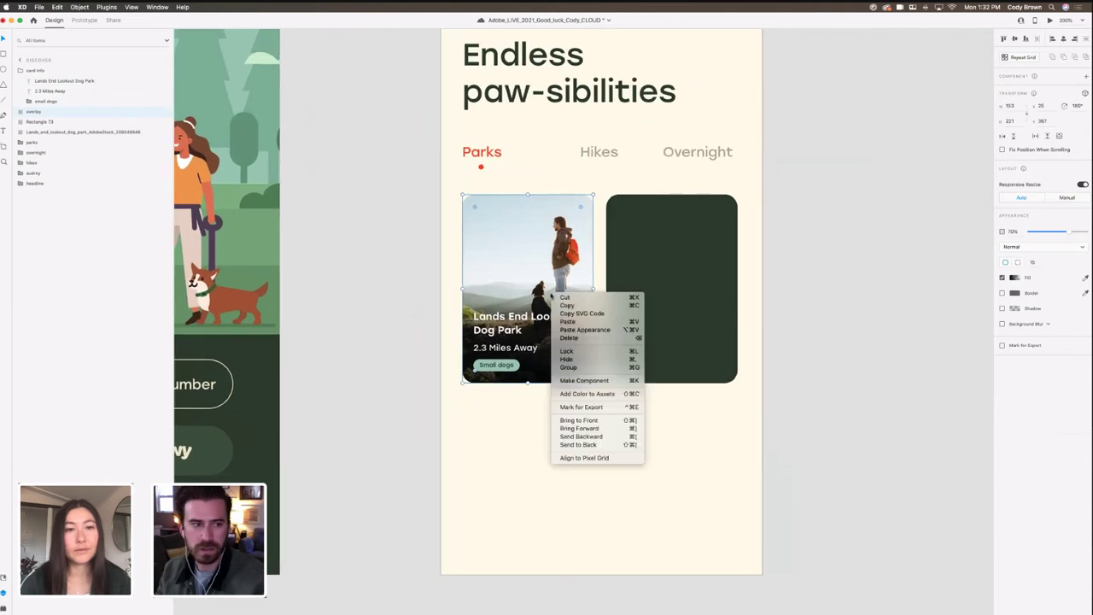
left_click(19, 70)
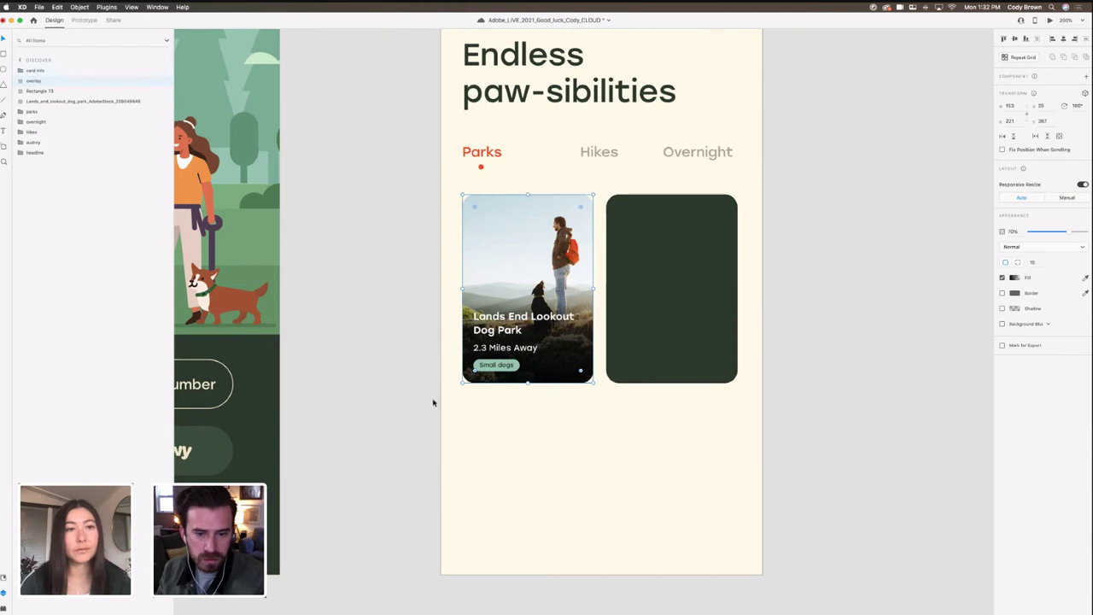
left_click_drag(462, 399, 547, 254)
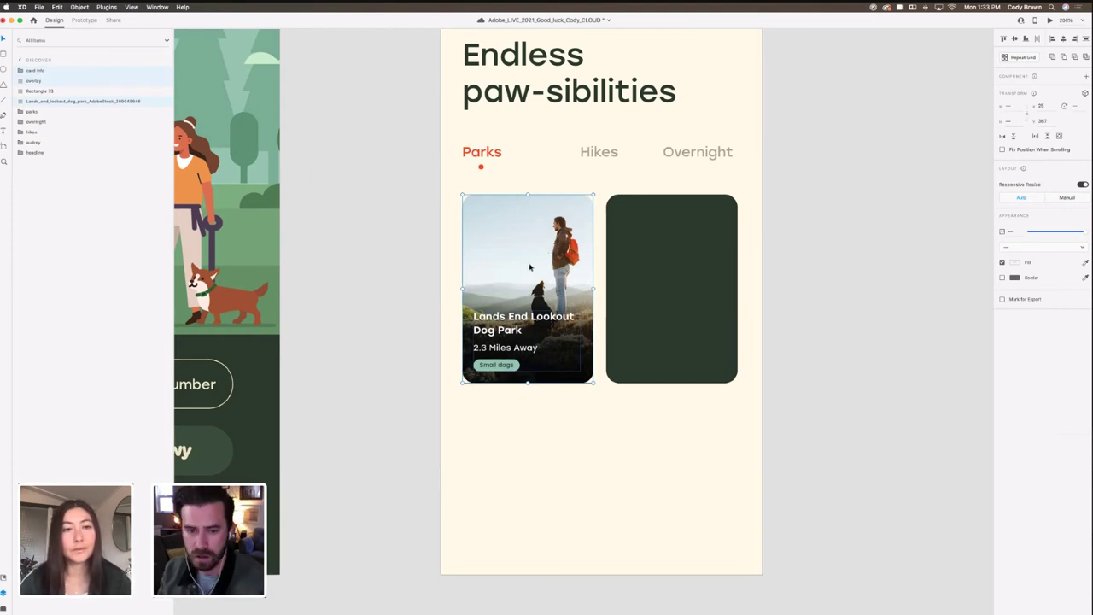
right_click(528, 263)
left_click(353, 260)
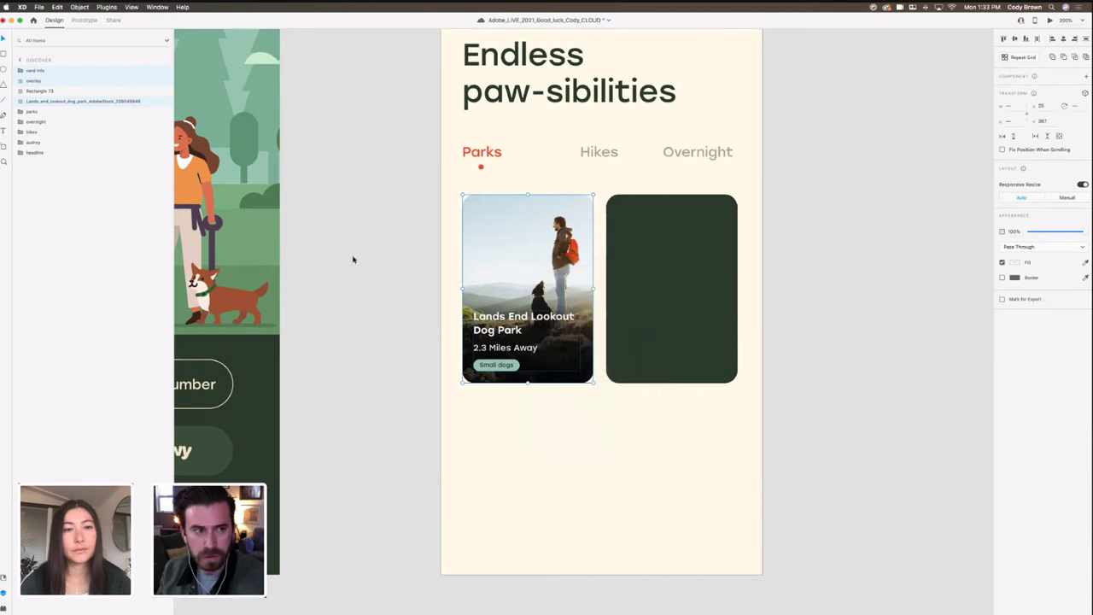
Step: Rename the new card component as card_2_live
double_click(47, 72)
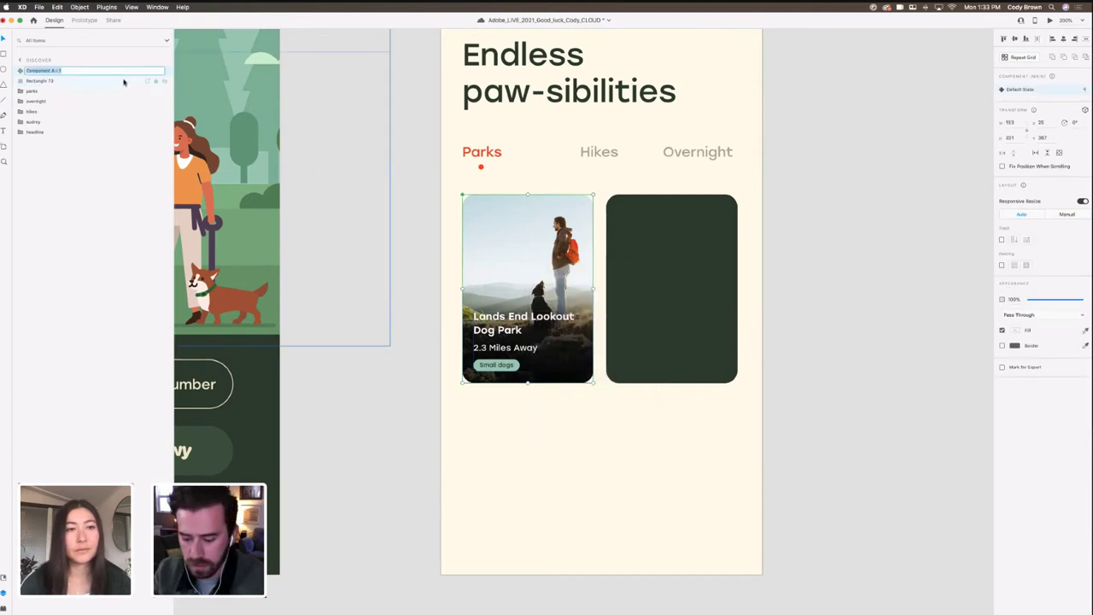
type("card_2_link")
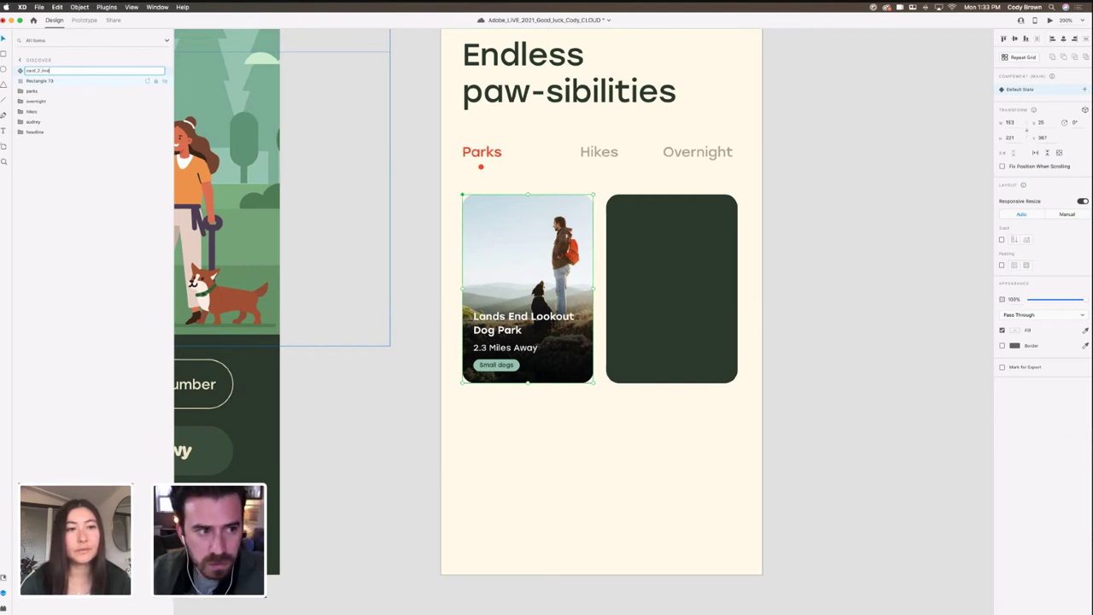
key("Return")
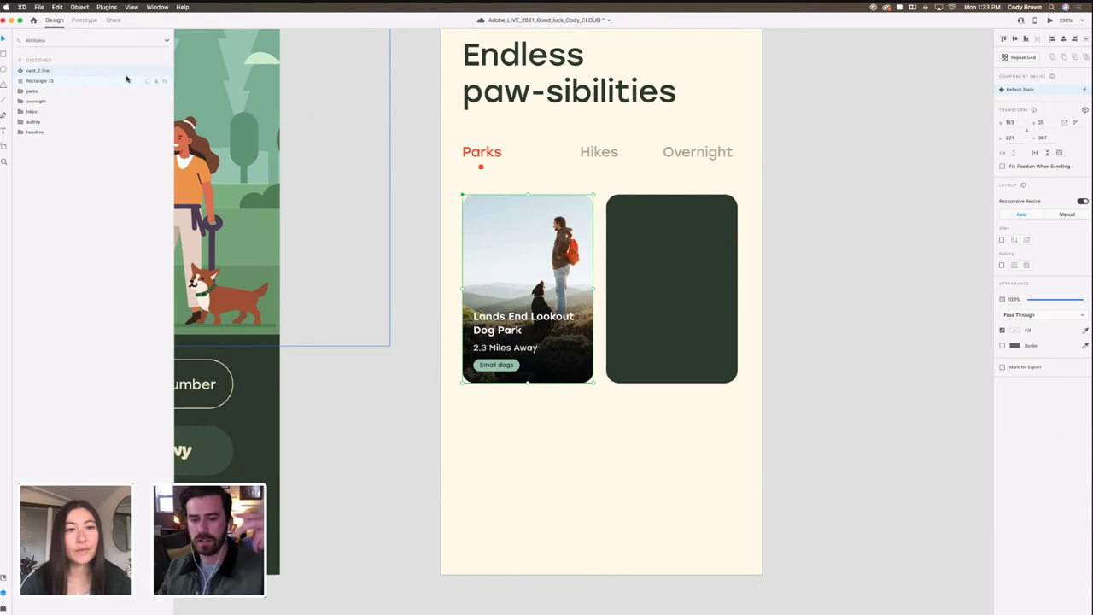
Step: Try shortening the park name to Lands End Lookout and reducing its text box to one line high
double_click(514, 335)
double_click(514, 335)
double_click(514, 333)
left_click(521, 332)
left_click_drag(523, 331, 483, 331)
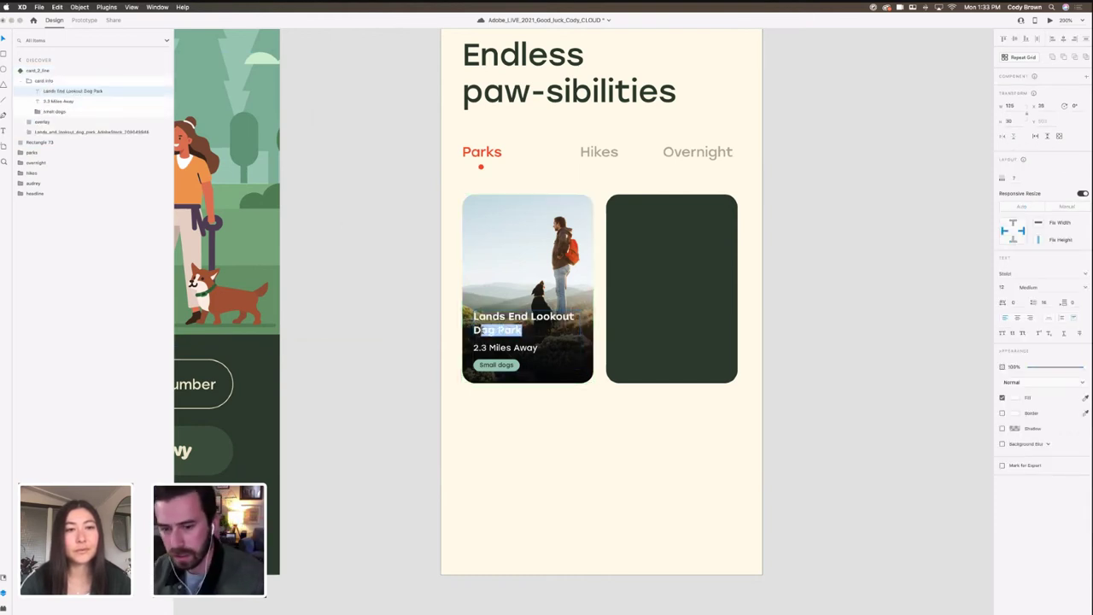
key("BackSpace")
key("BackSpace")
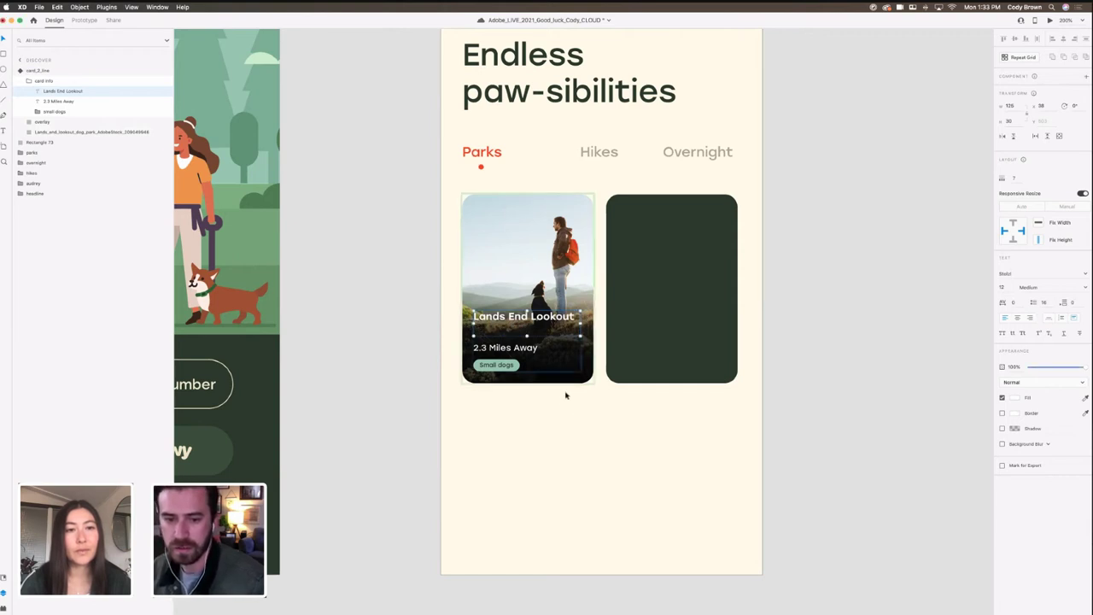
left_click_drag(527, 335, 527, 326)
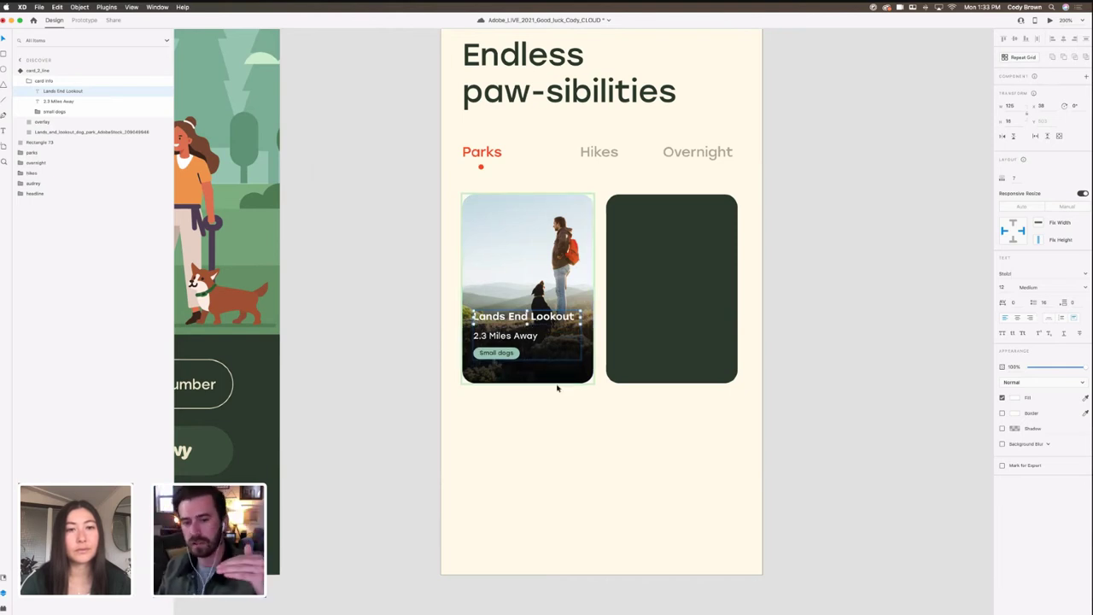
left_click(496, 353)
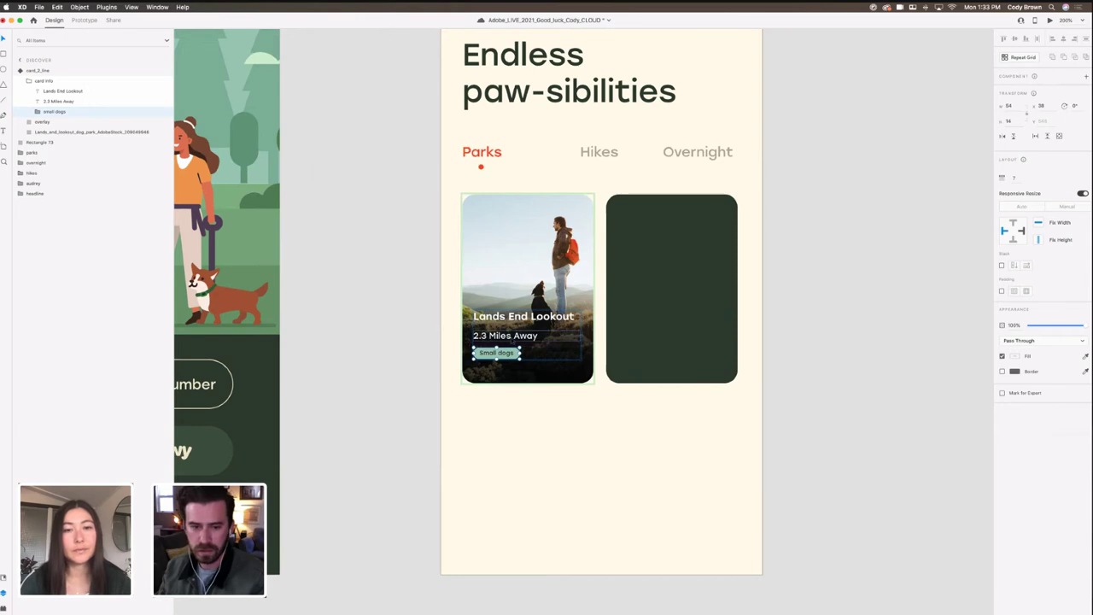
left_click(475, 336)
Step: Undo the changes to the park name's wording and text box height
key("super+z")
key("super+z")
key("super+z")
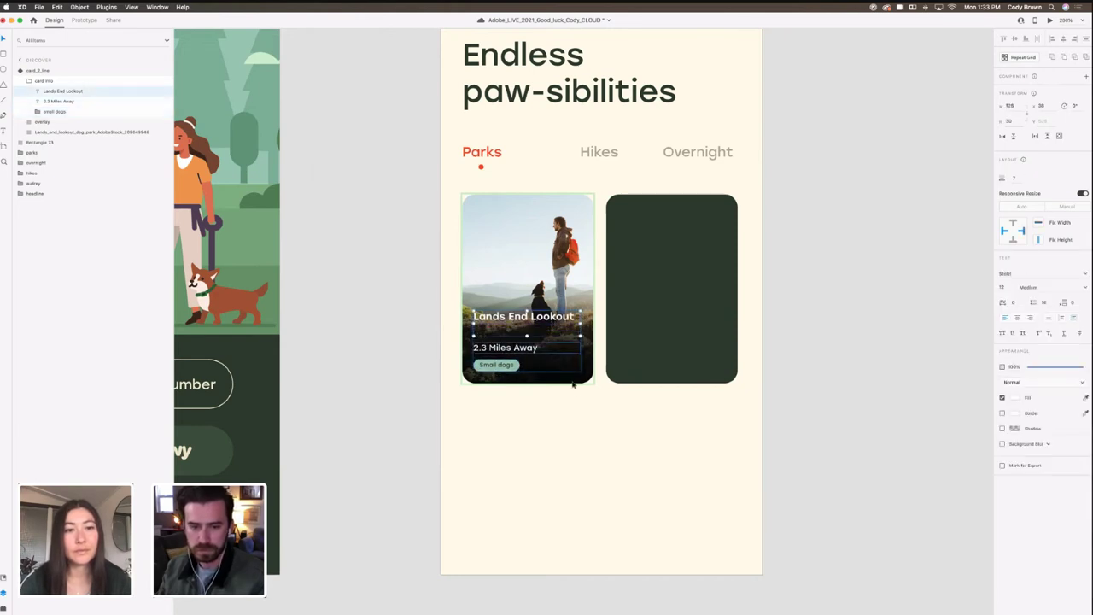
left_click(591, 404)
left_click_drag(594, 404, 571, 393)
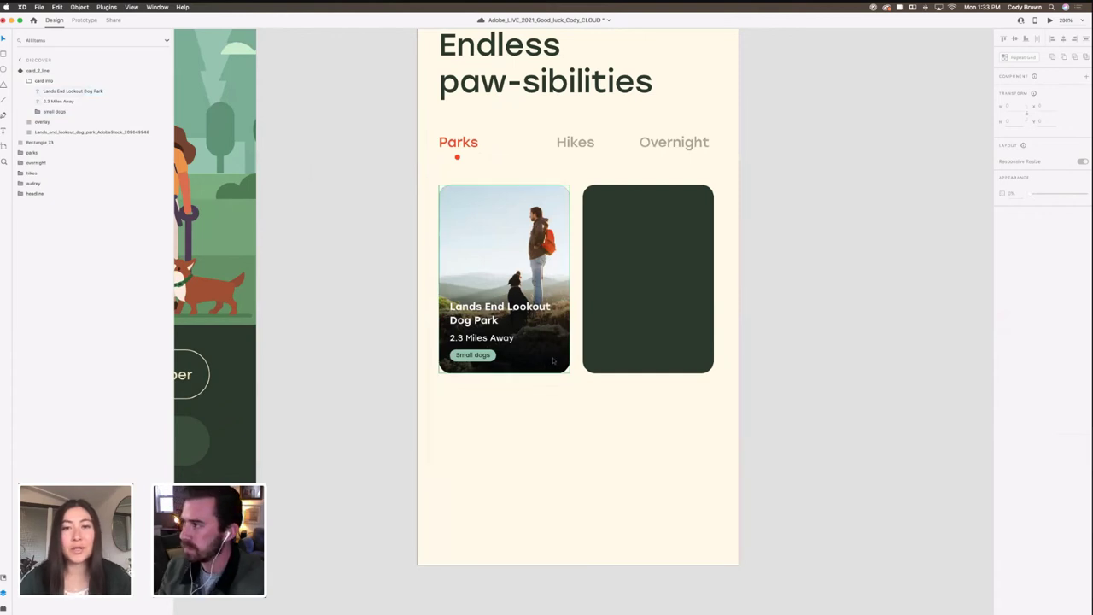
left_click_drag(644, 425, 621, 415)
left_click(510, 317)
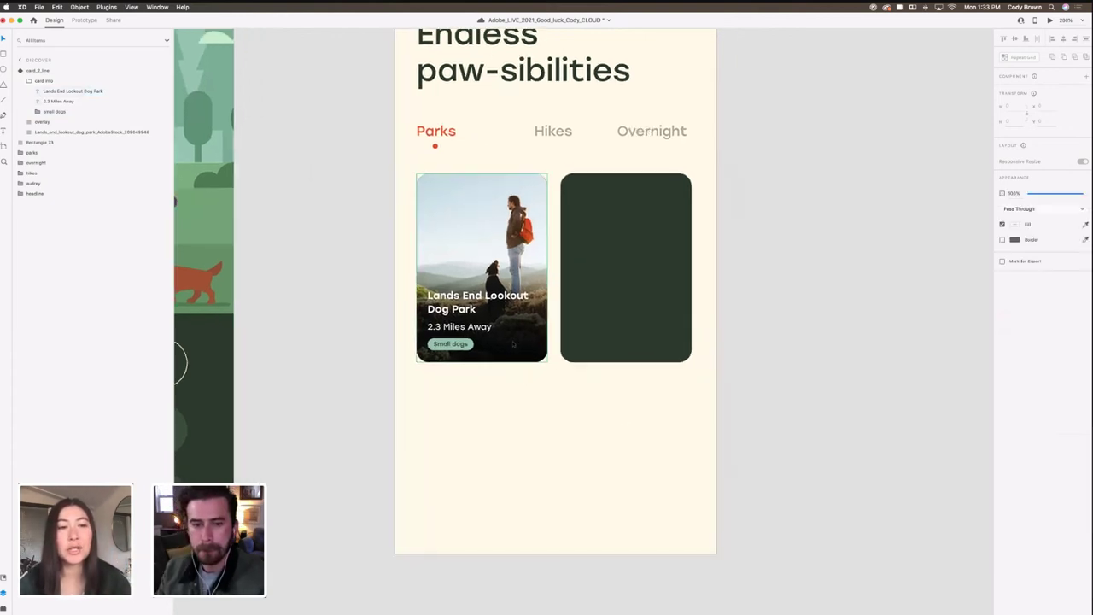
left_click(577, 340)
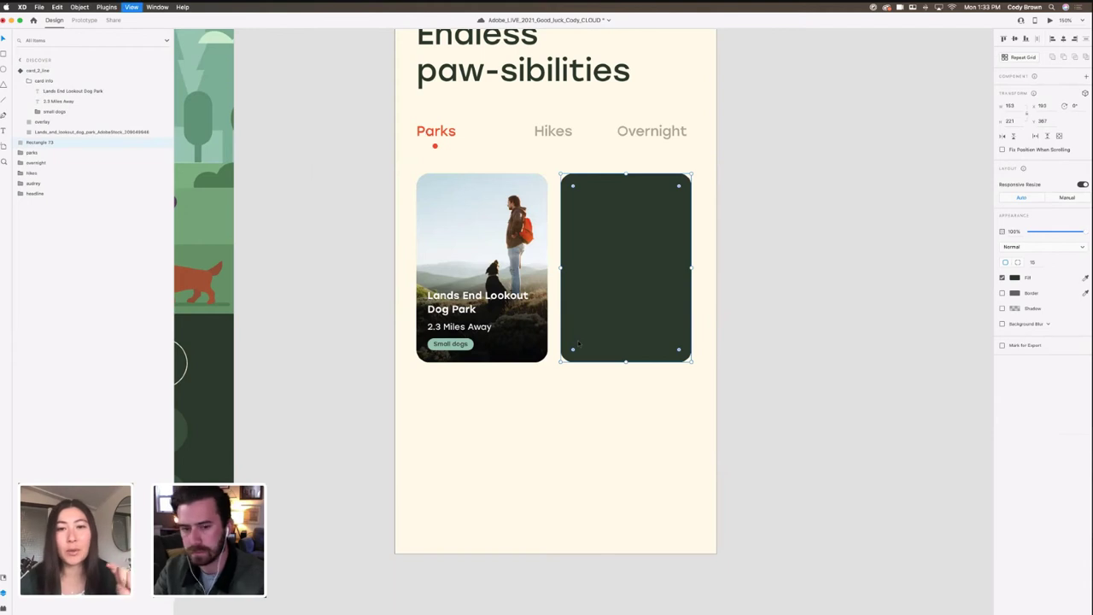
scroll(578, 340, "down", 2)
scroll(607, 415, "down", 1)
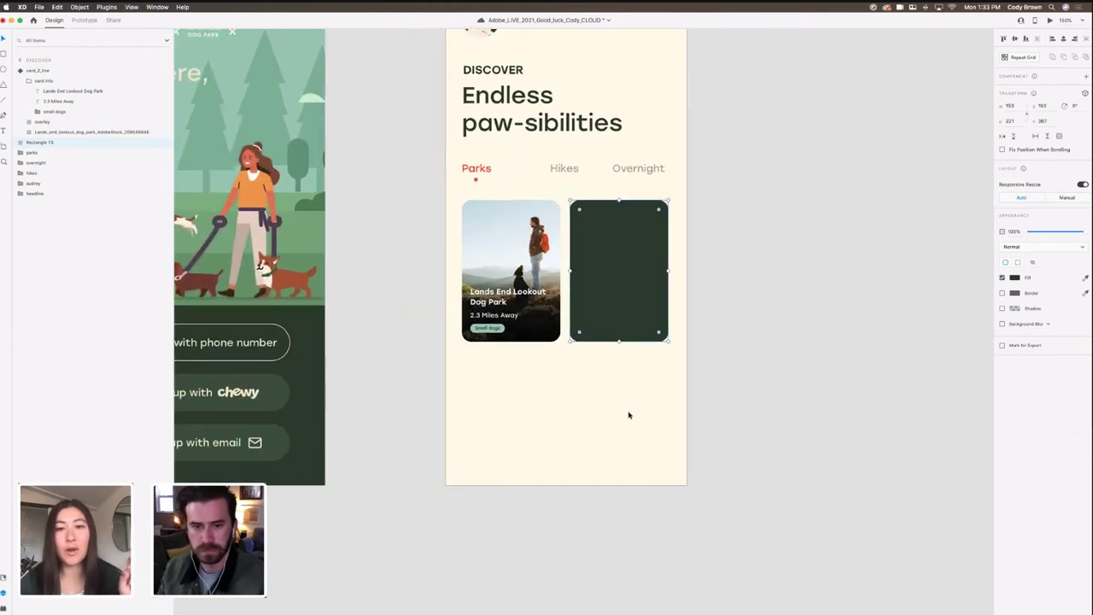
scroll(615, 411, "up", 1)
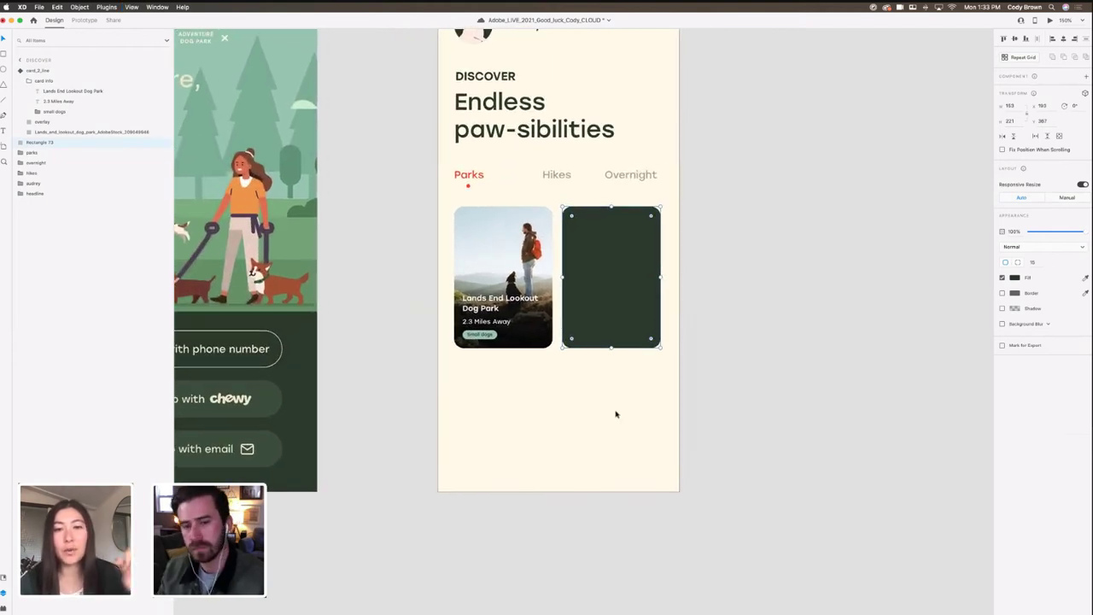
left_click(524, 345)
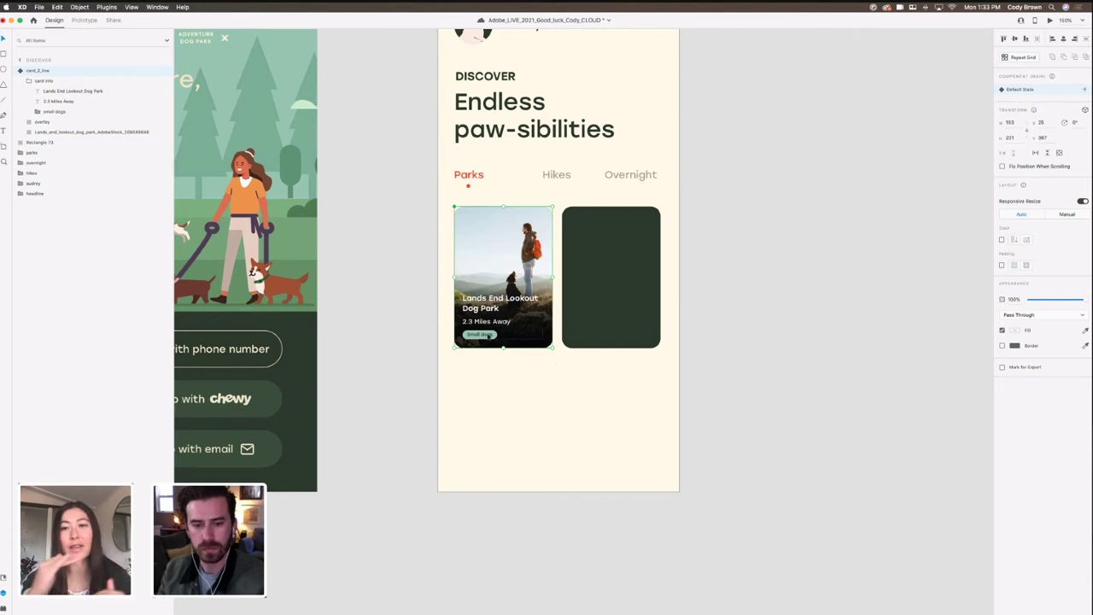
scroll(525, 361, "right", 2)
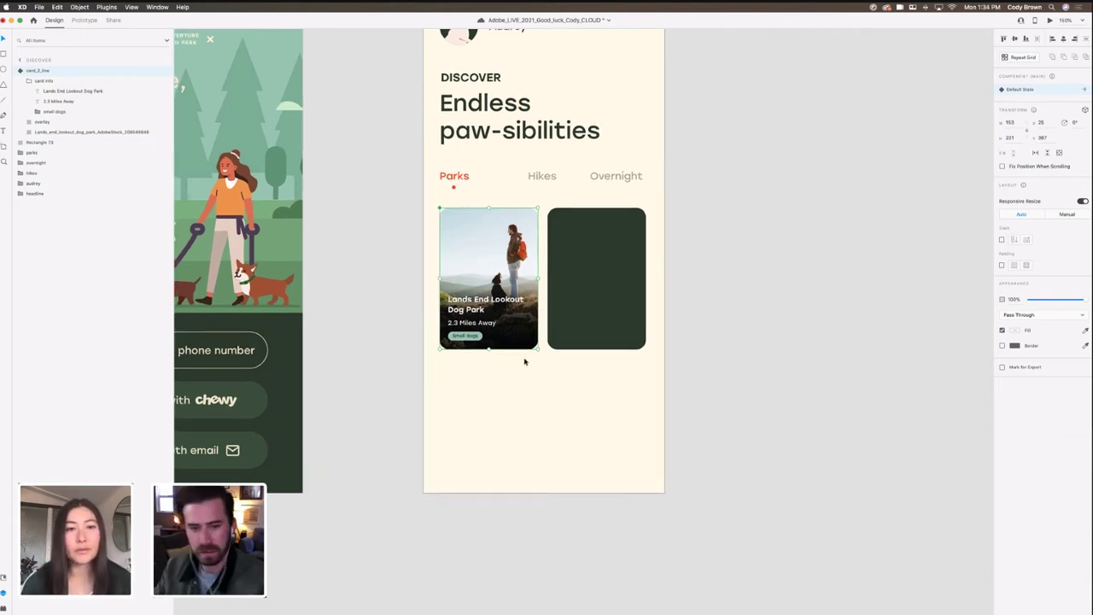
Step: Try a padding of 20 on the card info stack inside the card component
double_click(459, 329)
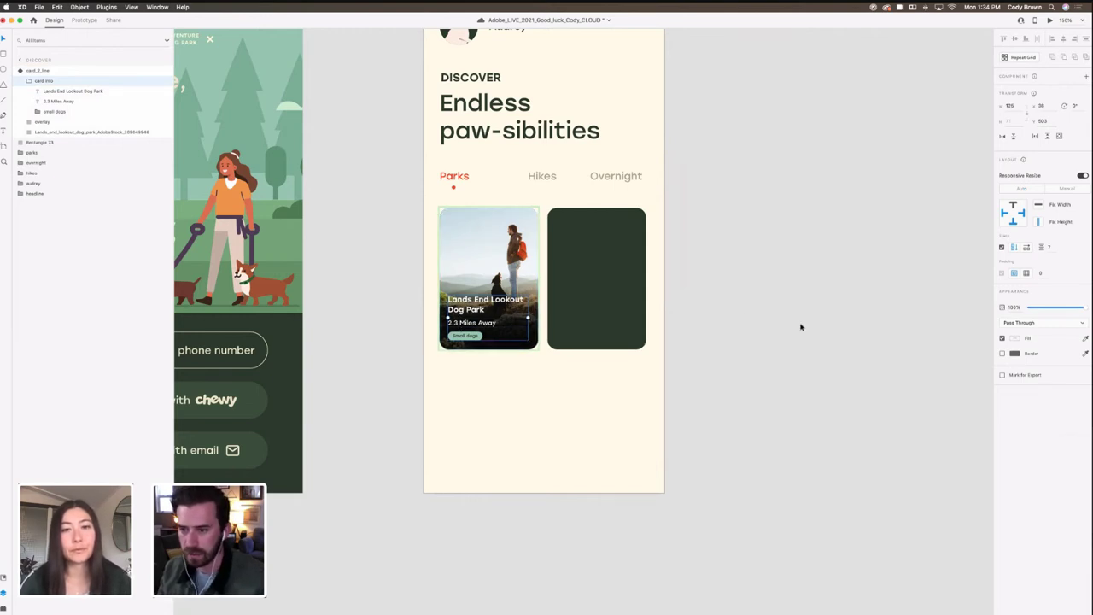
left_click(516, 354)
left_click(480, 341)
double_click(480, 340)
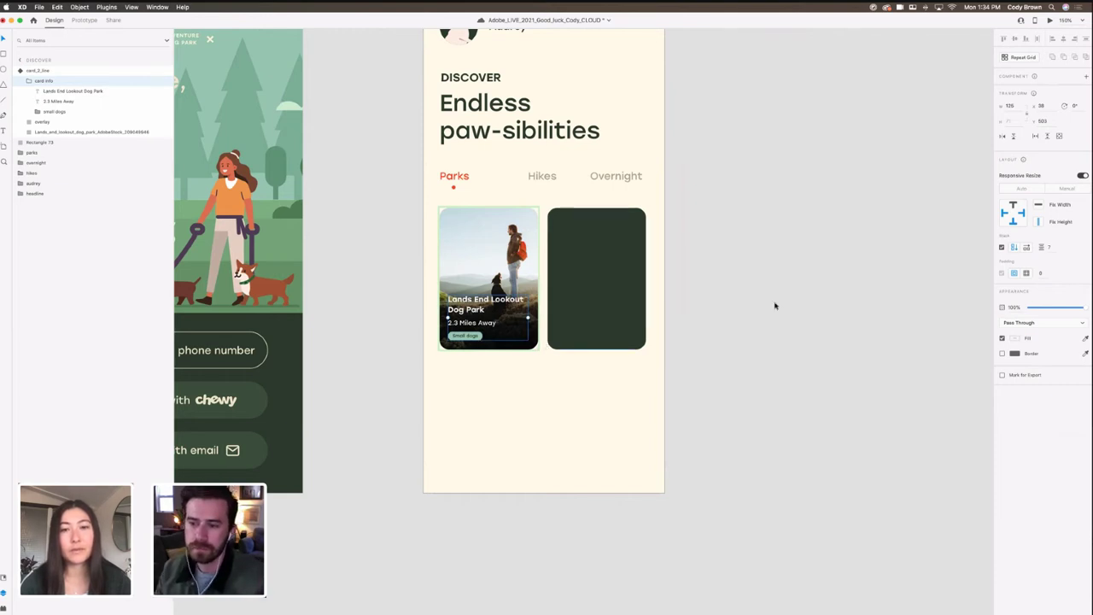
left_click(1041, 273)
type("20")
key("Return")
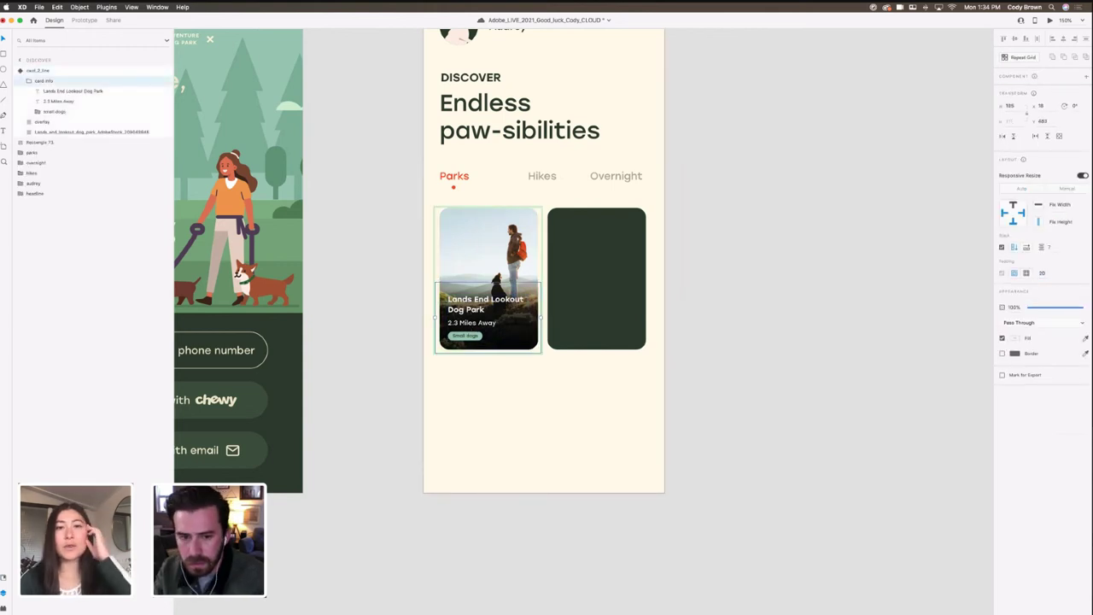
left_click(705, 381)
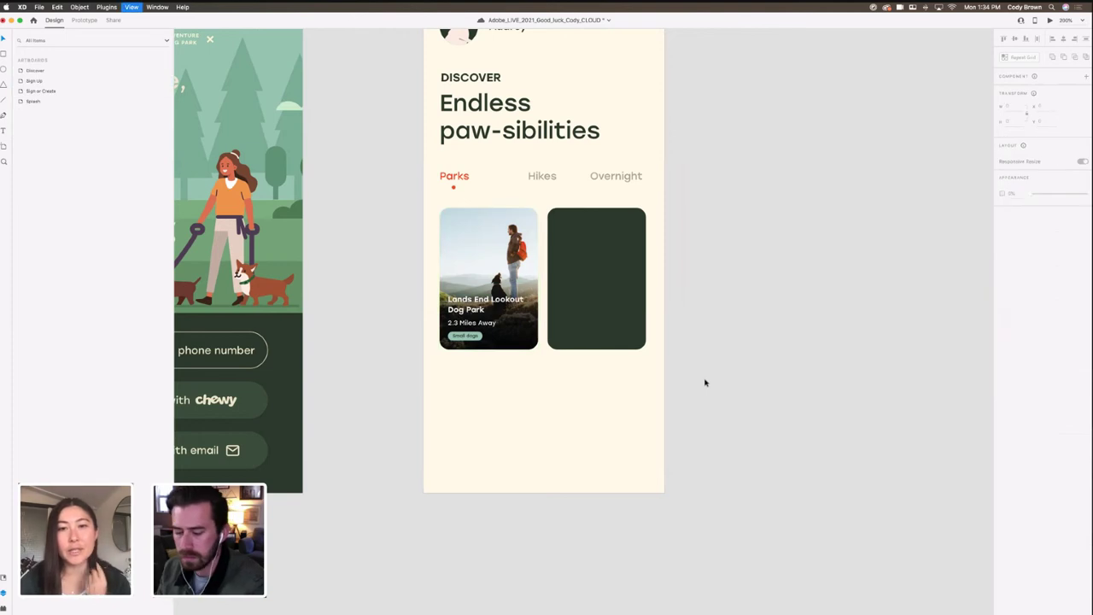
key("super+equal")
left_click_drag(755, 393, 807, 379)
double_click(493, 326)
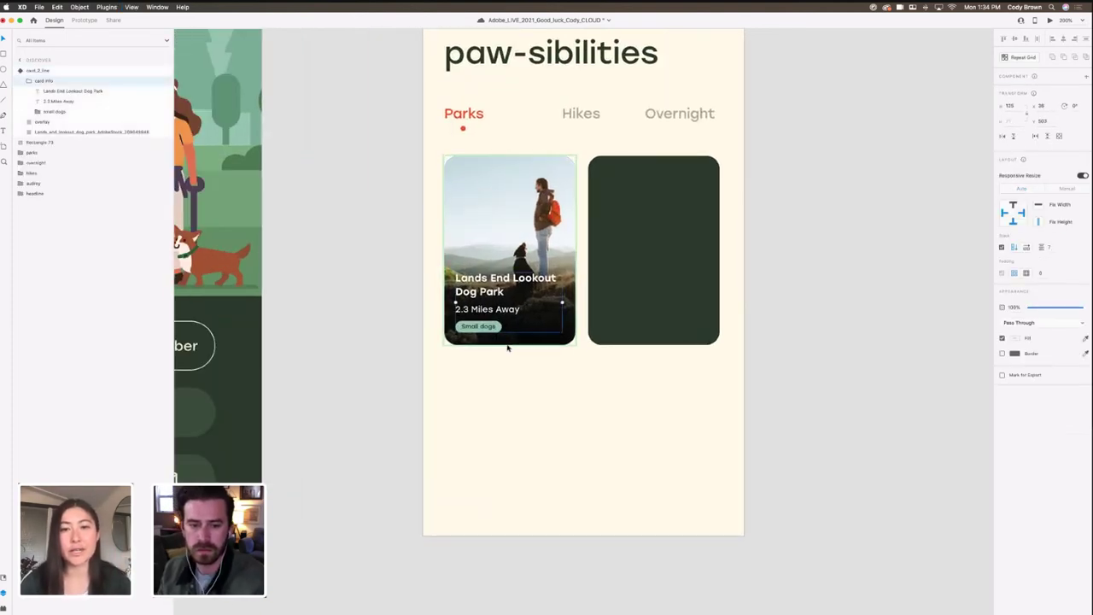
left_click(513, 344)
left_click_drag(511, 347, 503, 371)
key("super+z")
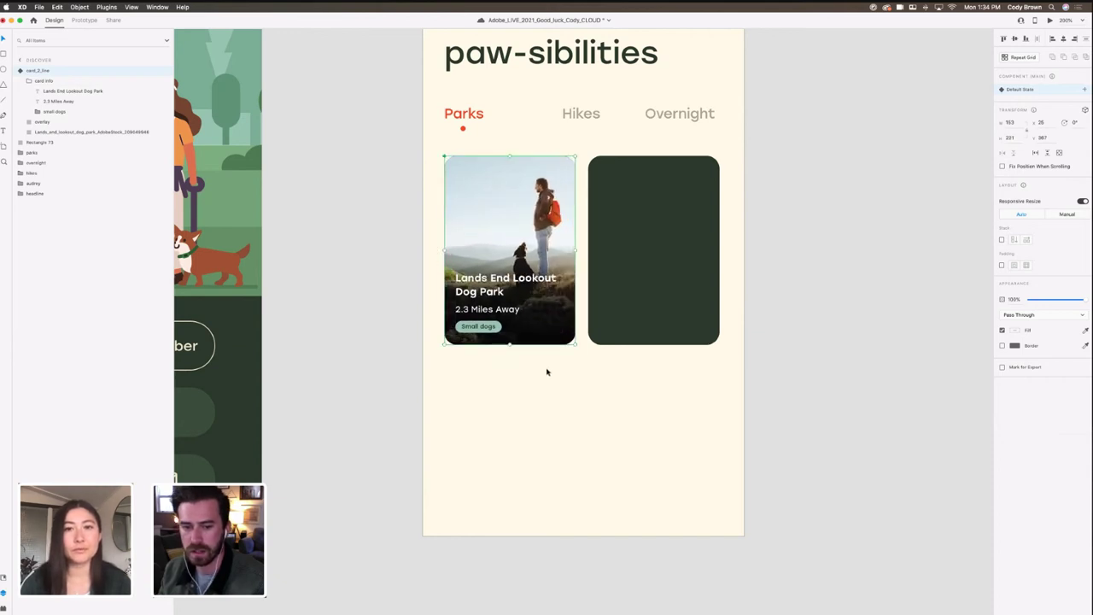
scroll(547, 369, "up", 2)
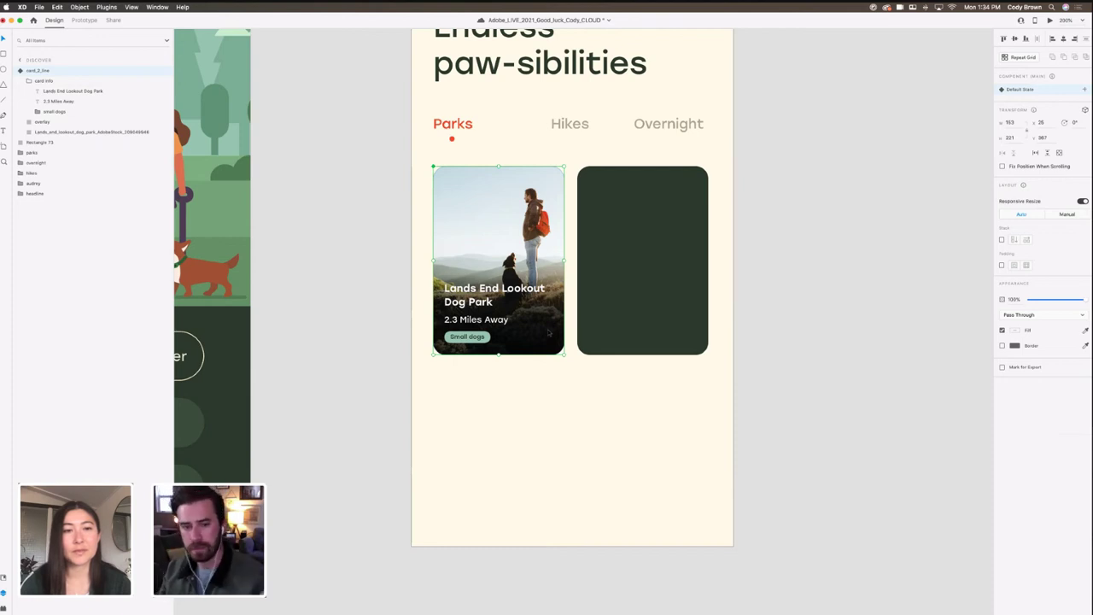
left_click(559, 375)
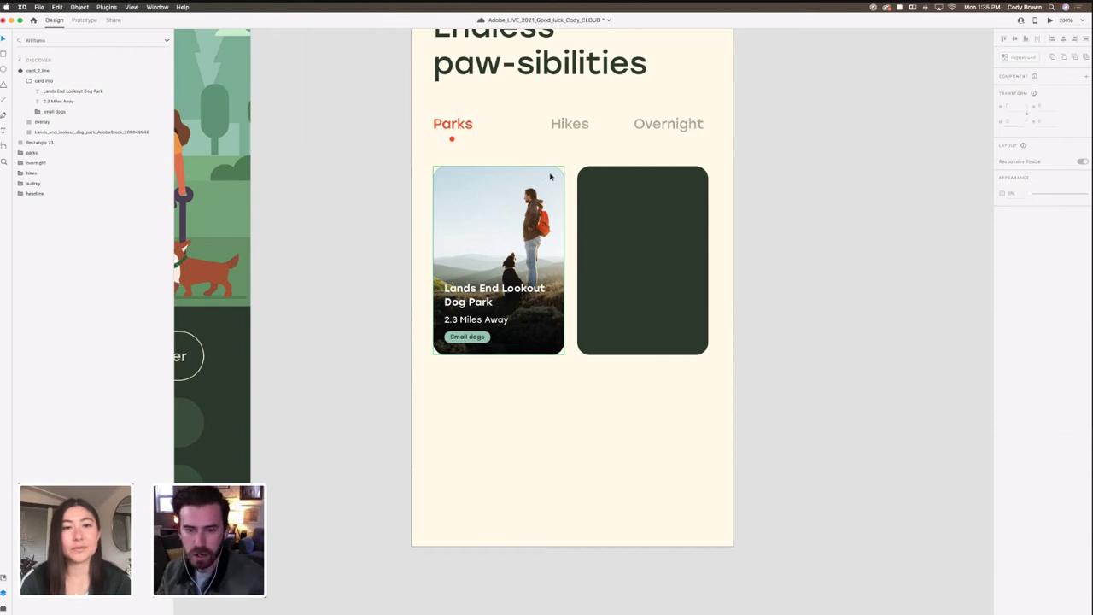
left_click(361, 224)
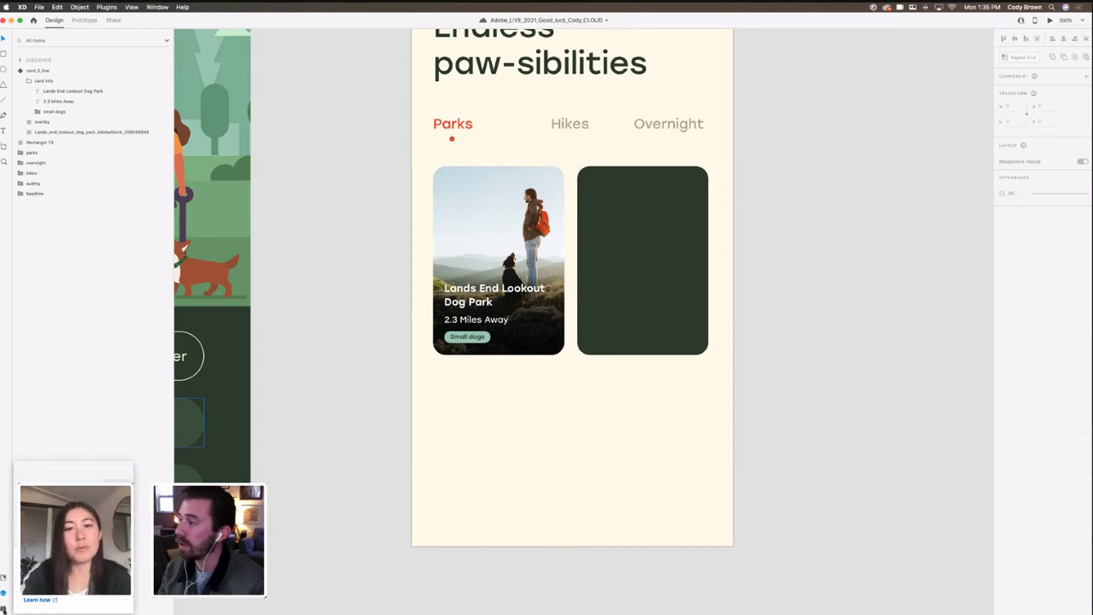
Step: Search the Icons 4 Design plugin for paw
left_click(3, 605)
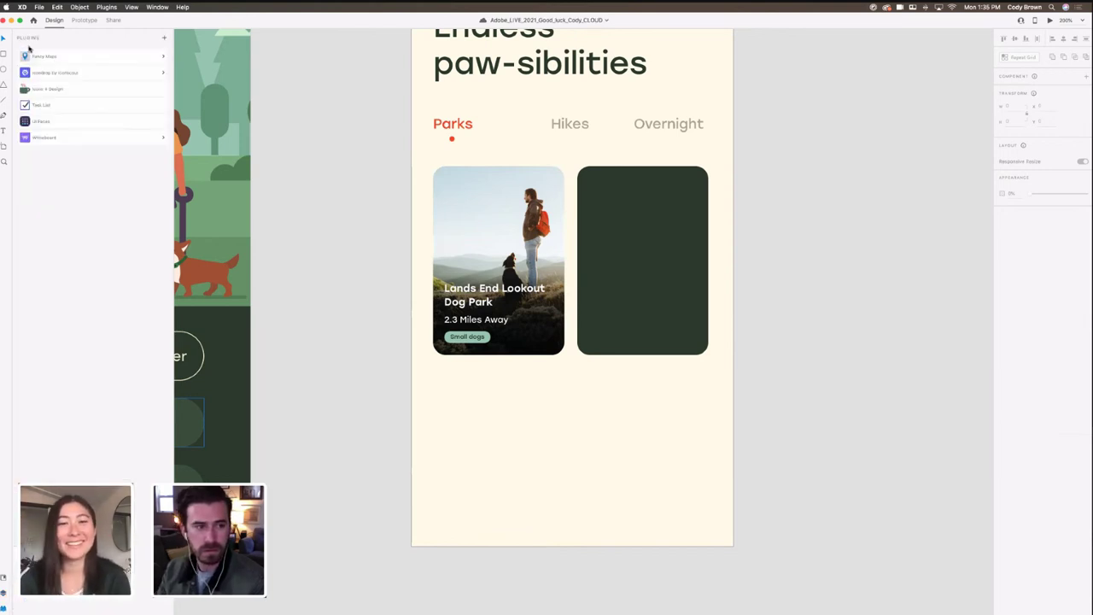
left_click(52, 90)
double_click(47, 84)
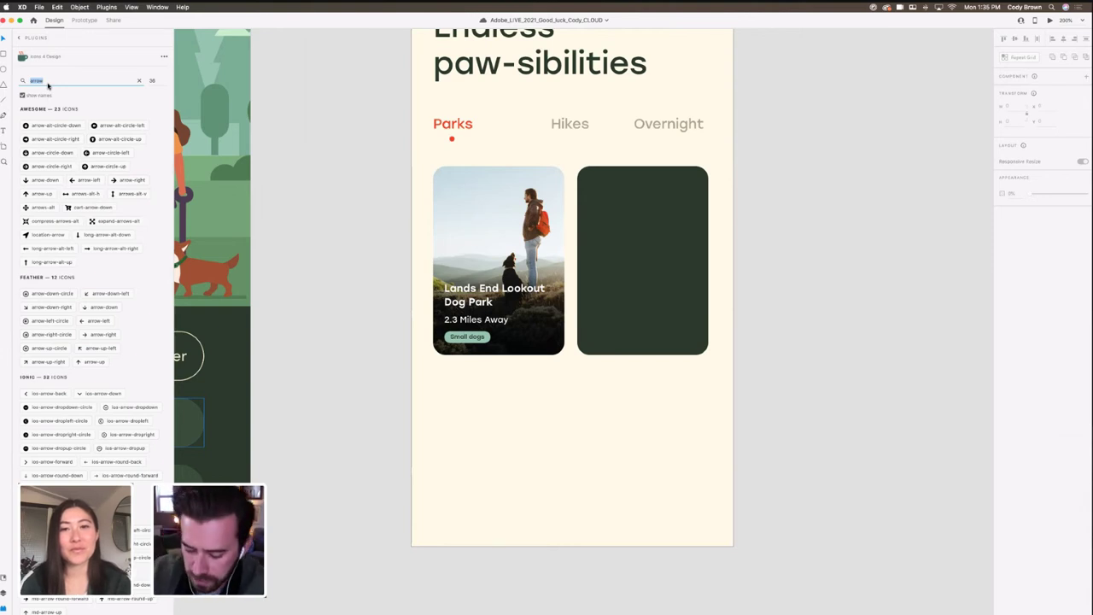
type("paw")
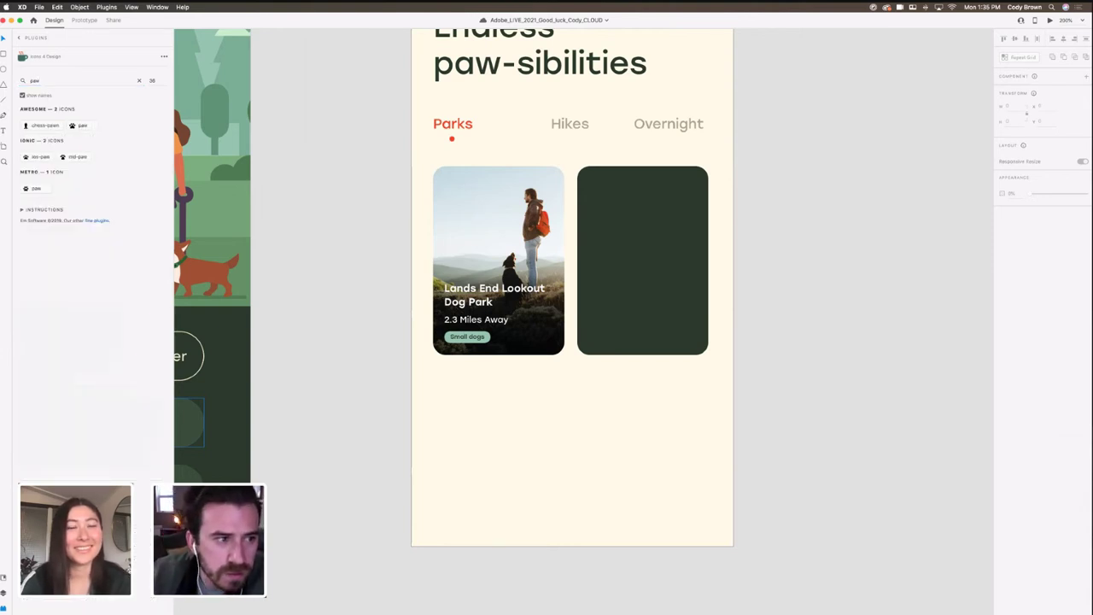
Step: Insert the md-paw icon and remove it from the corner of the Discover artboard
left_click(73, 161)
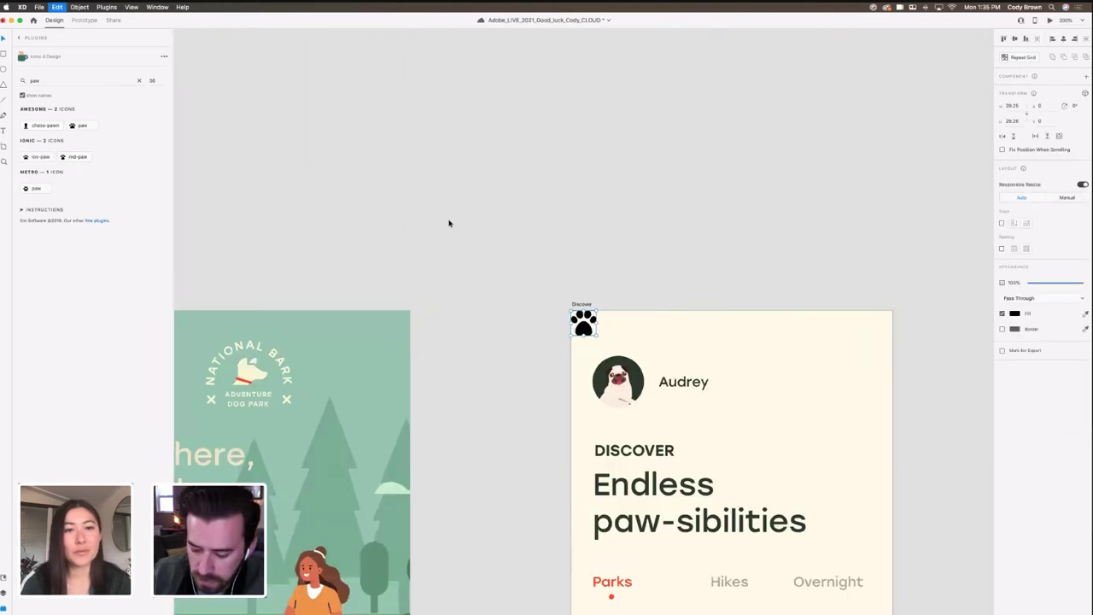
key("Delete")
scroll(505, 127, "down", 7)
scroll(505, 127, "right", 3)
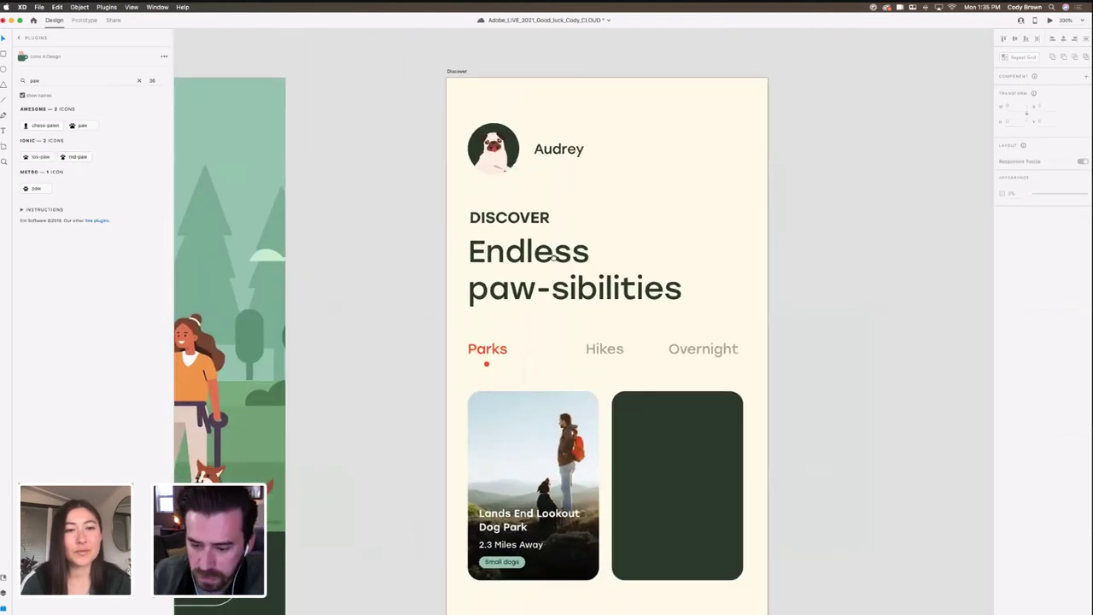
Step: Copy the pug illustration from the profile avatar and paste it on the empty canvas beside the Discover artboard
key("super+plus")
key("super+plus")
left_click_drag(508, 339, 501, 397)
scroll(492, 376, "down", 3)
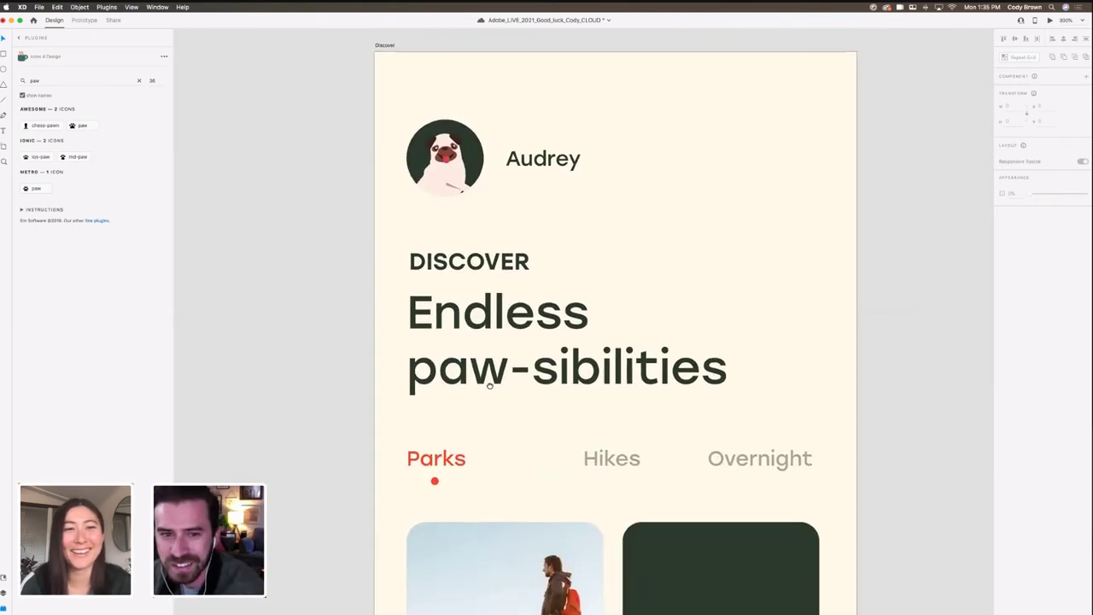
left_click(464, 193)
left_click(460, 188)
key("super+c")
scroll(487, 164, "down", 3)
scroll(410, 298, "down", 4)
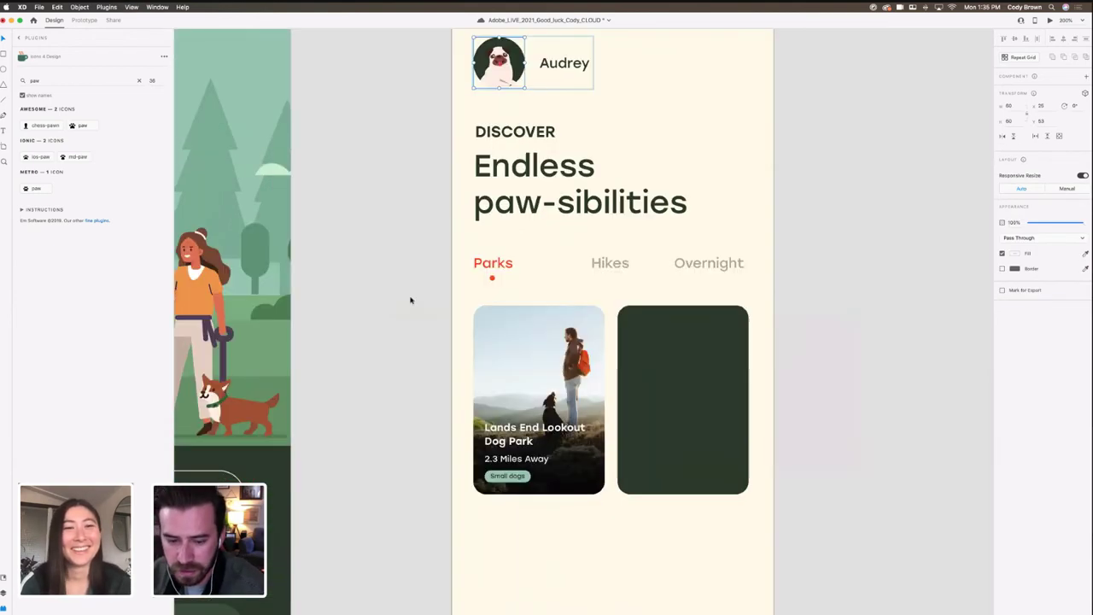
left_click(406, 298)
key("super+v")
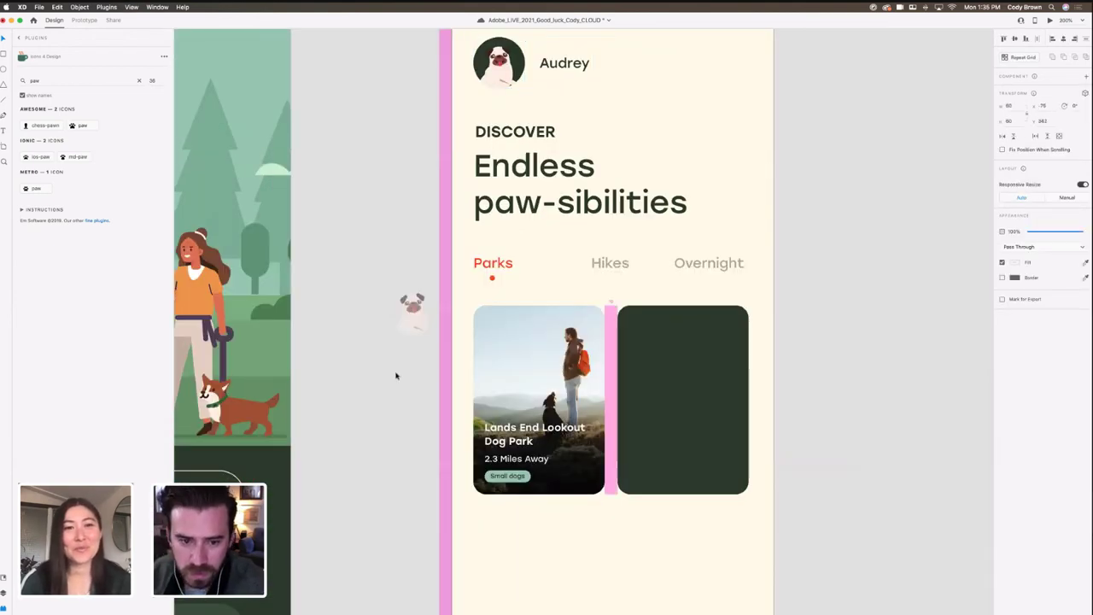
scroll(429, 293, "down", 2)
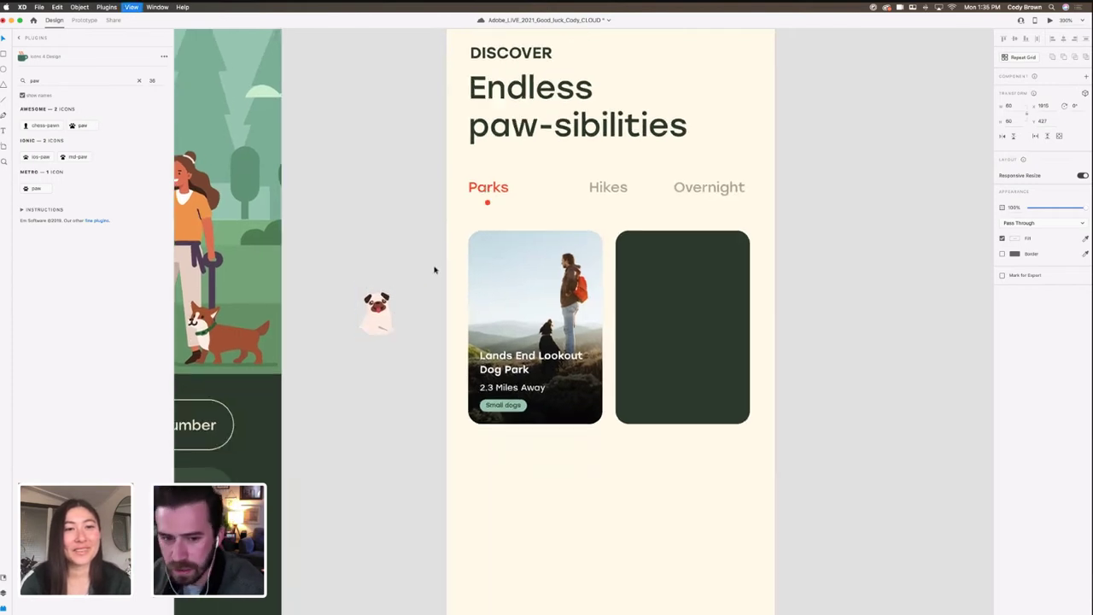
Step: Try pasting the copied artwork into the Lands End Lookout card component, and delete the pasted pug
scroll(434, 268, "up", 5)
scroll(488, 279, "left", 2)
left_click(384, 223)
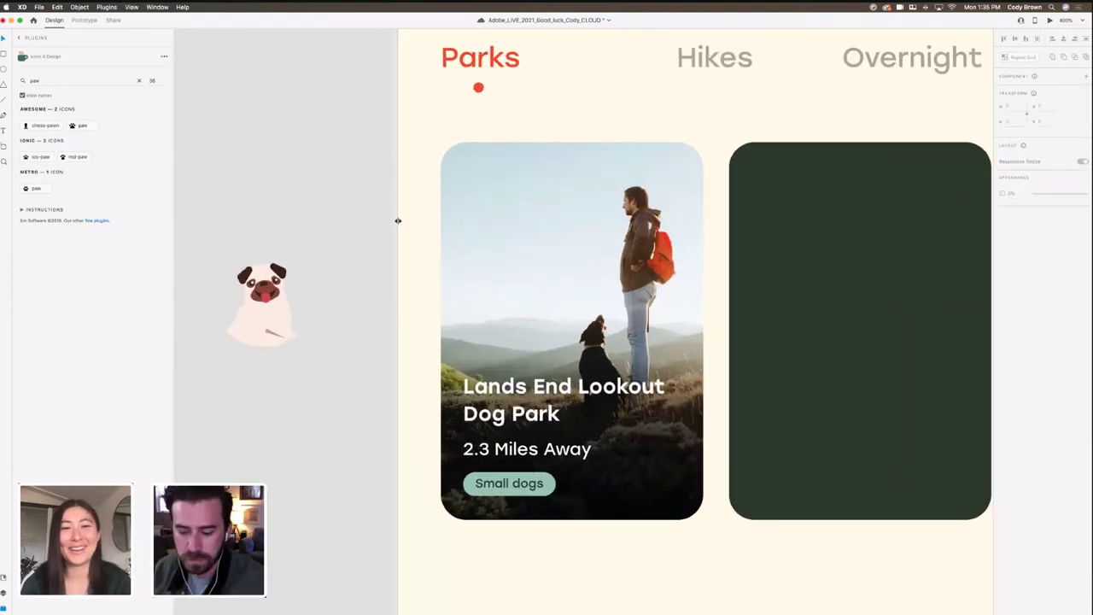
scroll(425, 244, "down", 2)
scroll(424, 244, "left", 1)
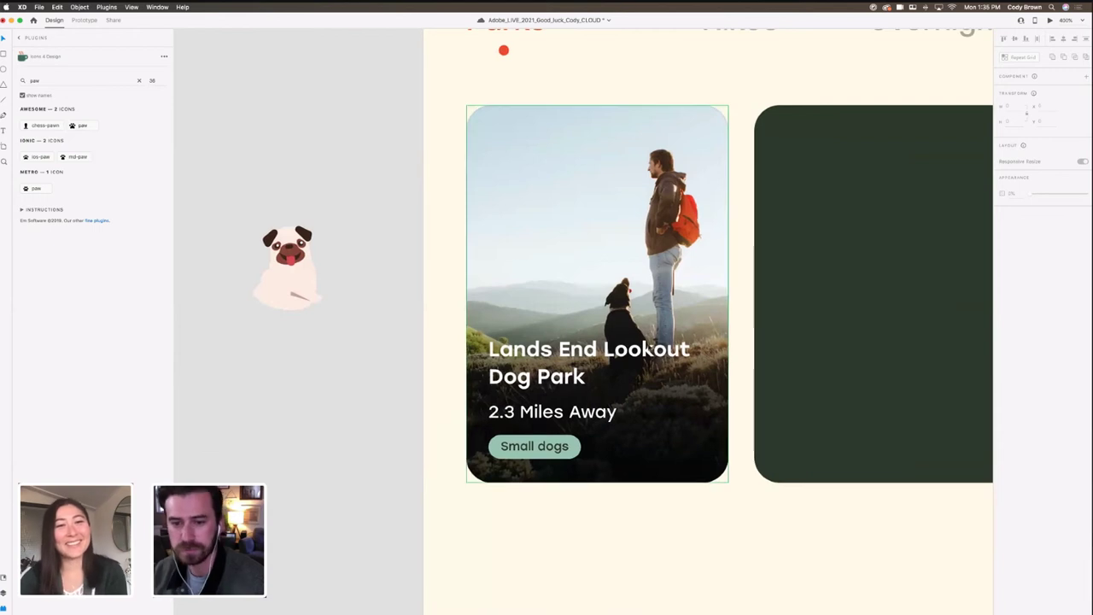
scroll(659, 350, "down", 1)
scroll(660, 350, "left", 1)
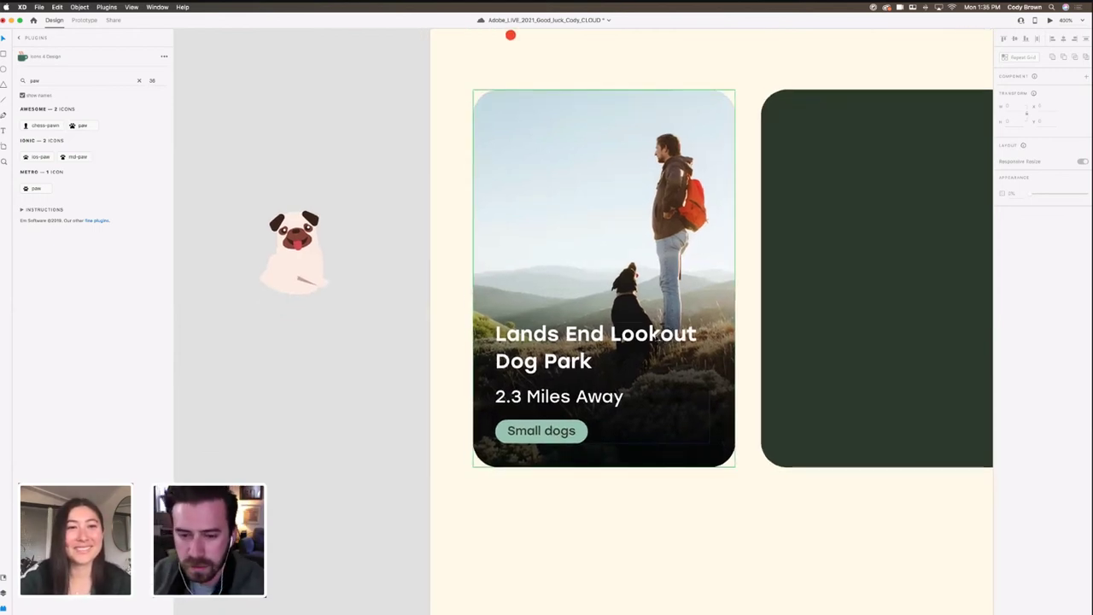
left_click(657, 338)
key("super+v")
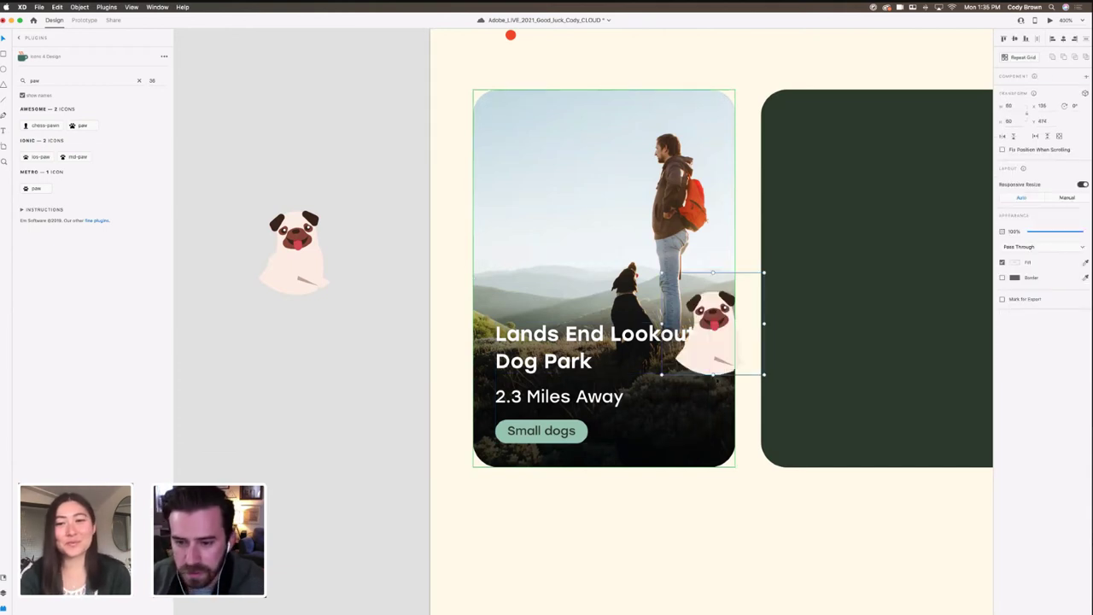
key("Delete")
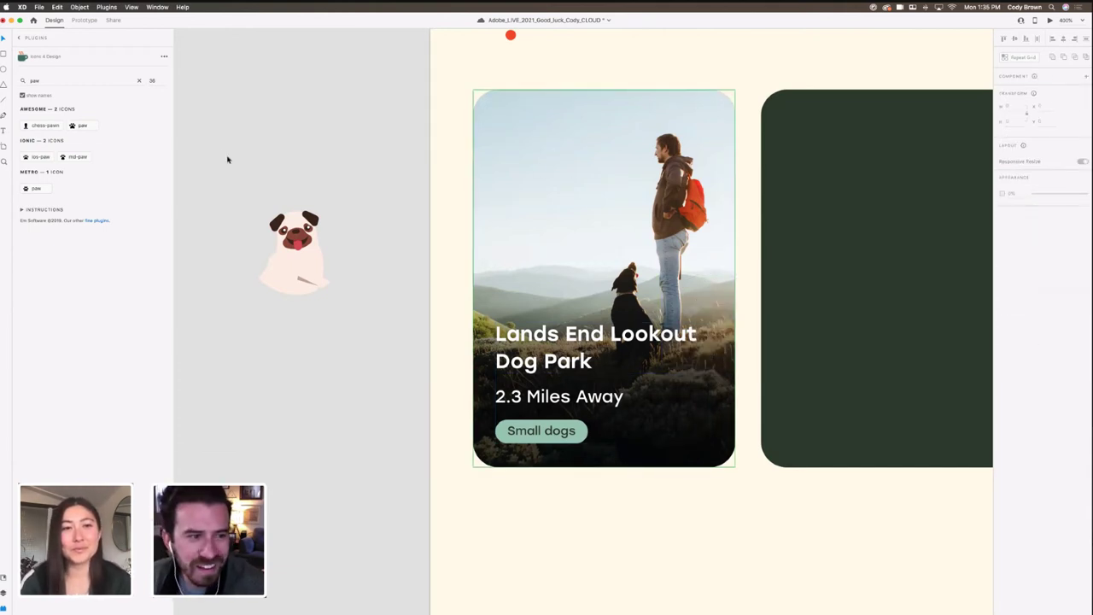
Step: Insert the md-paw icon again, transfer it into the Lands End Lookout card component and place it in the photo's upper-right corner
left_click(77, 157)
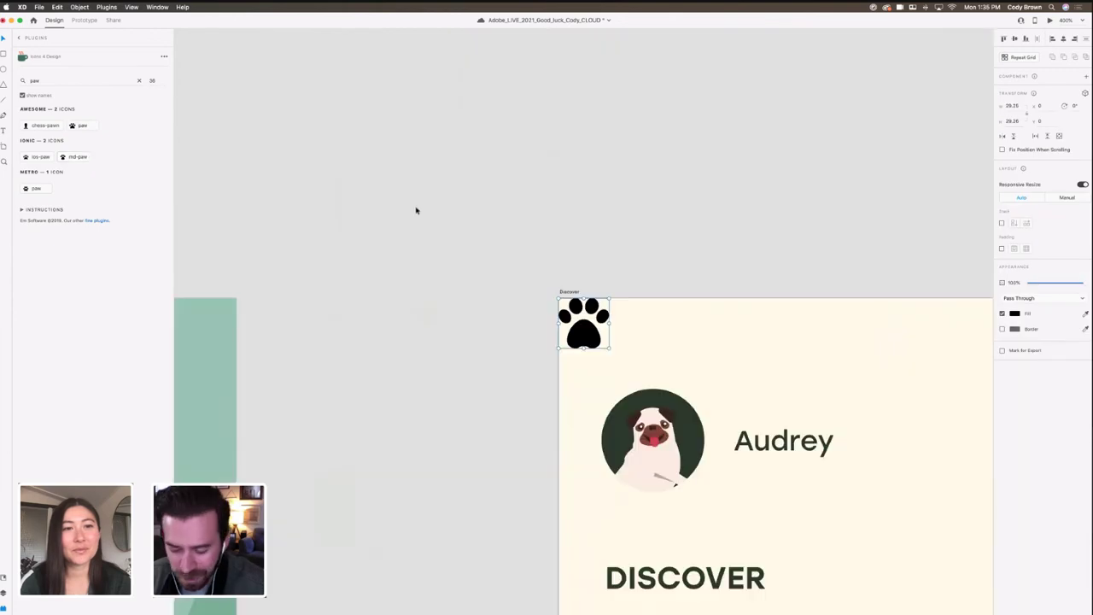
key("super+z")
scroll(563, 210, "down", 10)
scroll(564, 210, "right", 3)
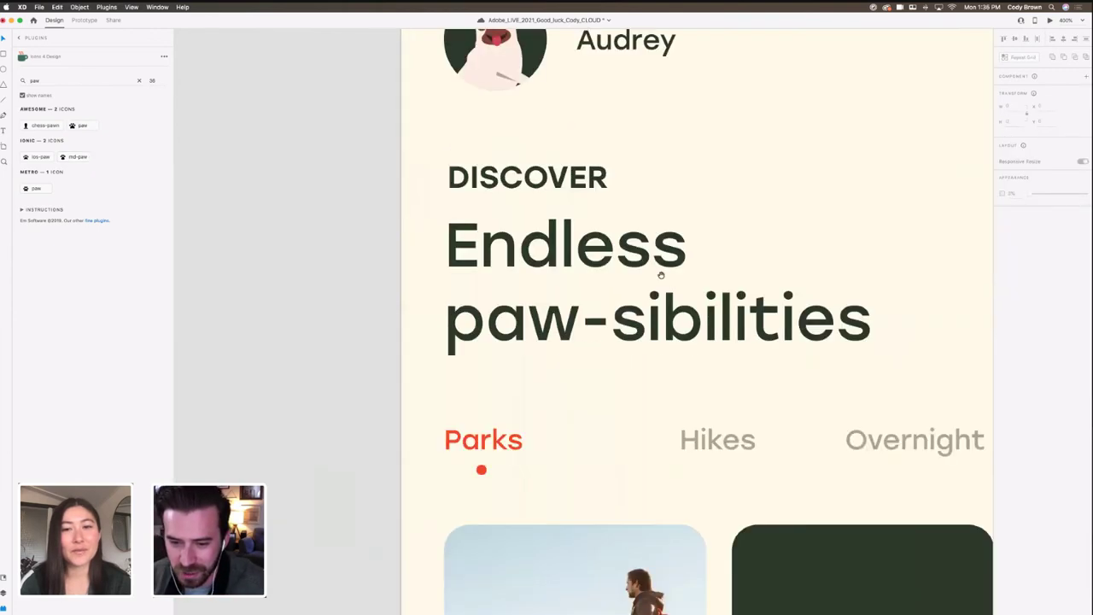
scroll(612, 222, "down", 5)
scroll(612, 222, "right", 1)
left_click(589, 233)
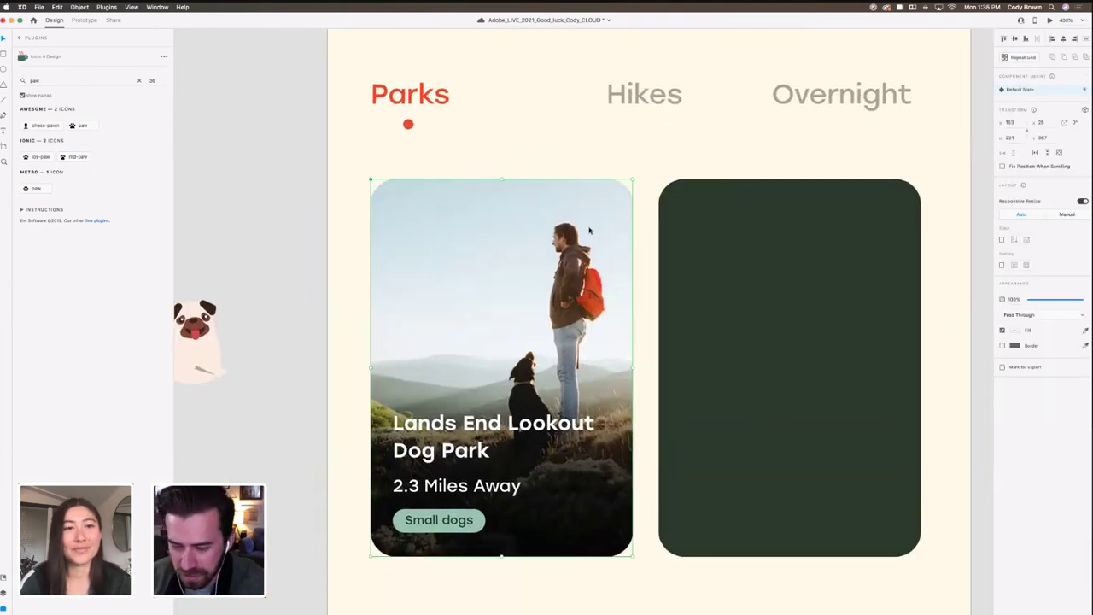
key("super+v")
left_click_drag(647, 325, 597, 226)
Step: Replace the paw icon's fill with a white border and shrink the icon to about 18.5 px square
left_click(1002, 315)
left_click(1003, 330)
left_click(1014, 329)
left_click_drag(943, 318, 896, 241)
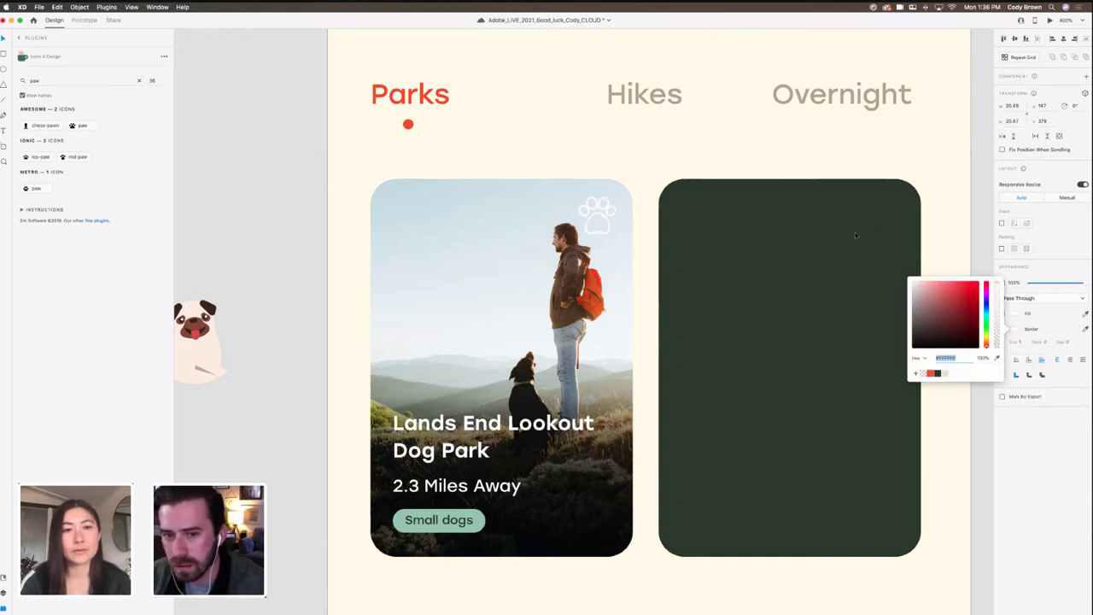
left_click(605, 219)
left_click_drag(616, 233, 613, 229)
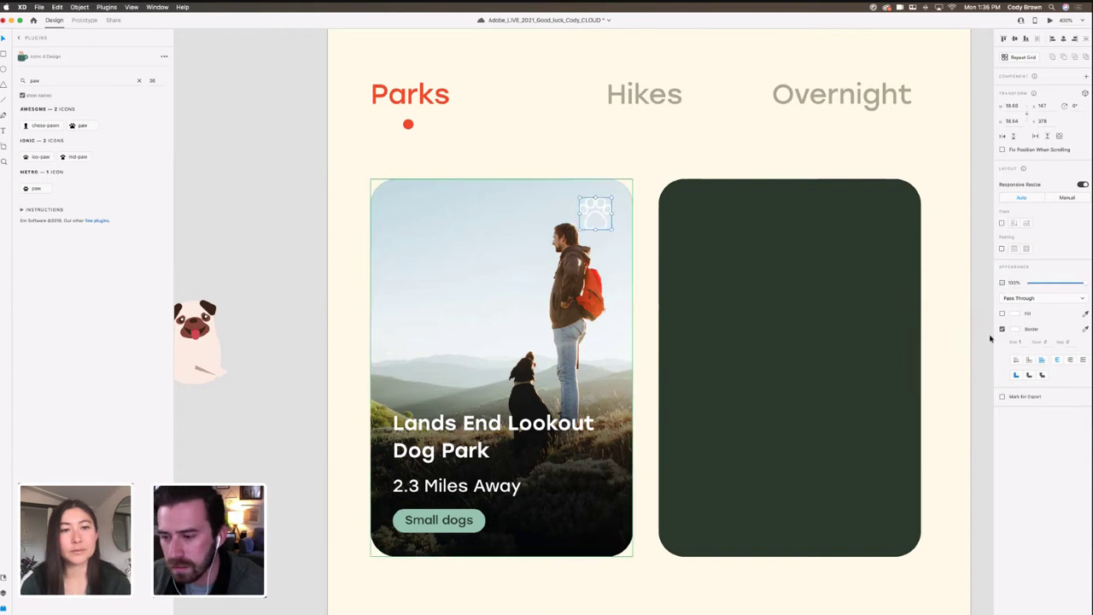
Step: Try a border size of 2 on the paw icon
left_click(1022, 342)
type("2")
key("Return")
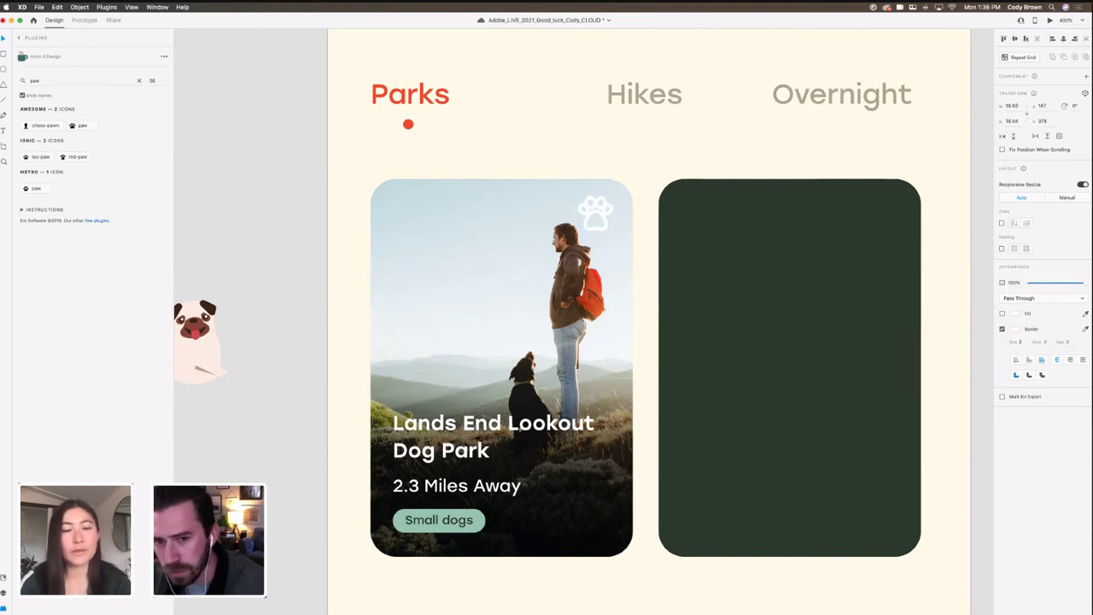
Step: Set the paw icon's border size to 1.5
left_click(1021, 341)
type("1.")
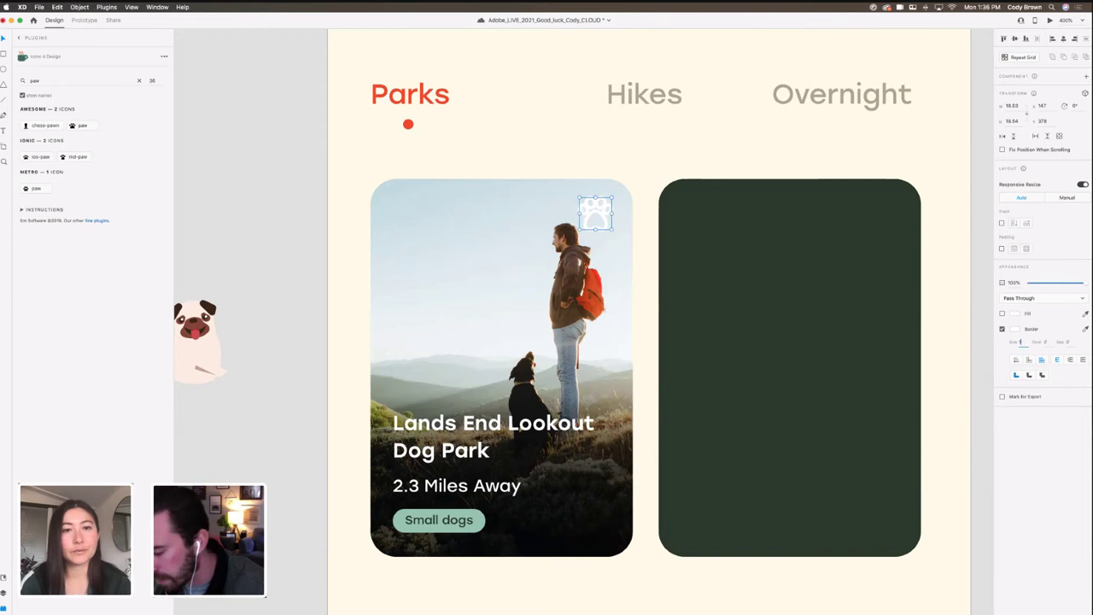
type("5")
key("Return")
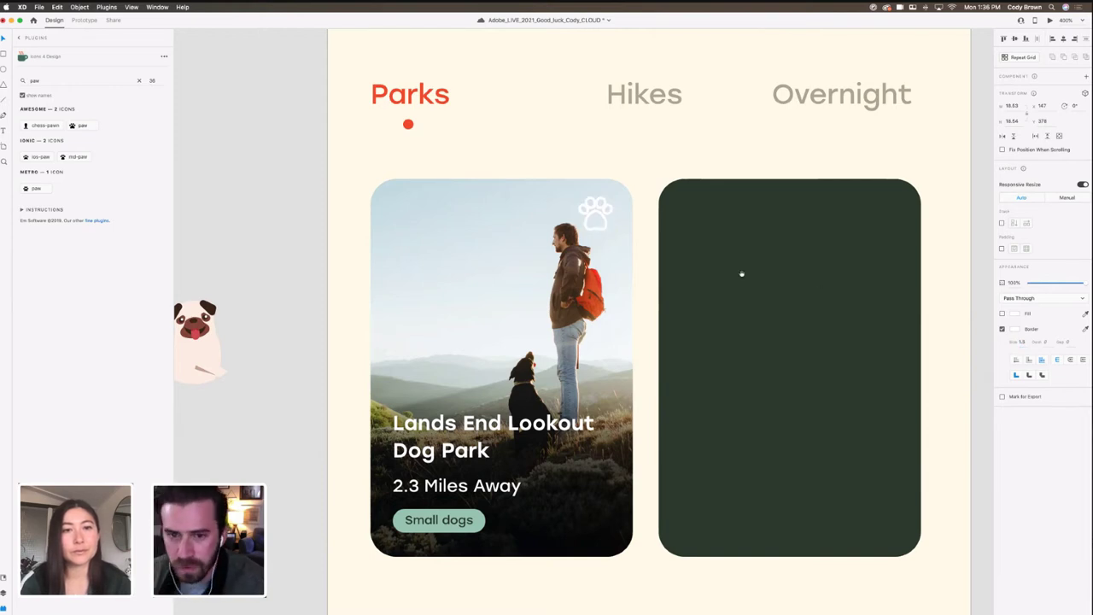
Step: Move the paw icon's left outer toe 1 px left and 1 px down
left_click_drag(741, 274, 782, 318)
key("super+minus")
scroll(782, 322, "up", 5)
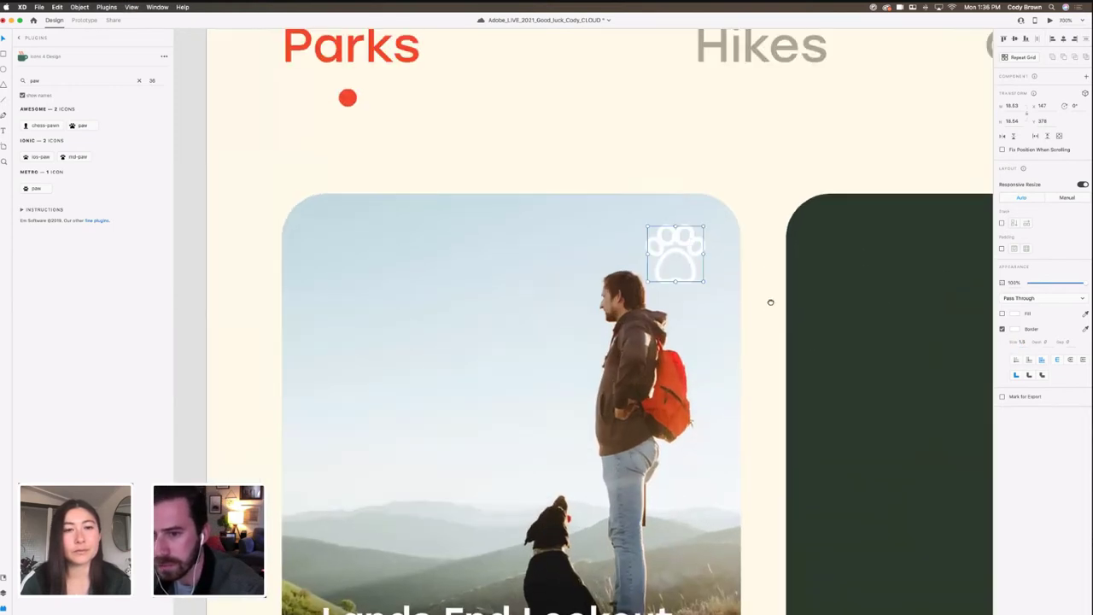
scroll(775, 298, "up", 5)
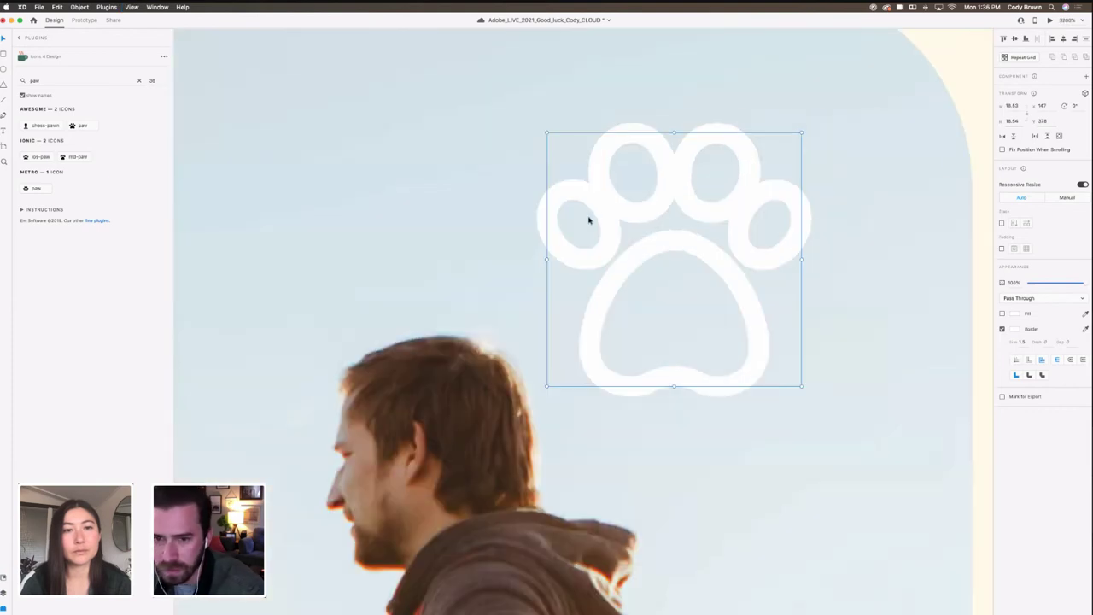
double_click(602, 211)
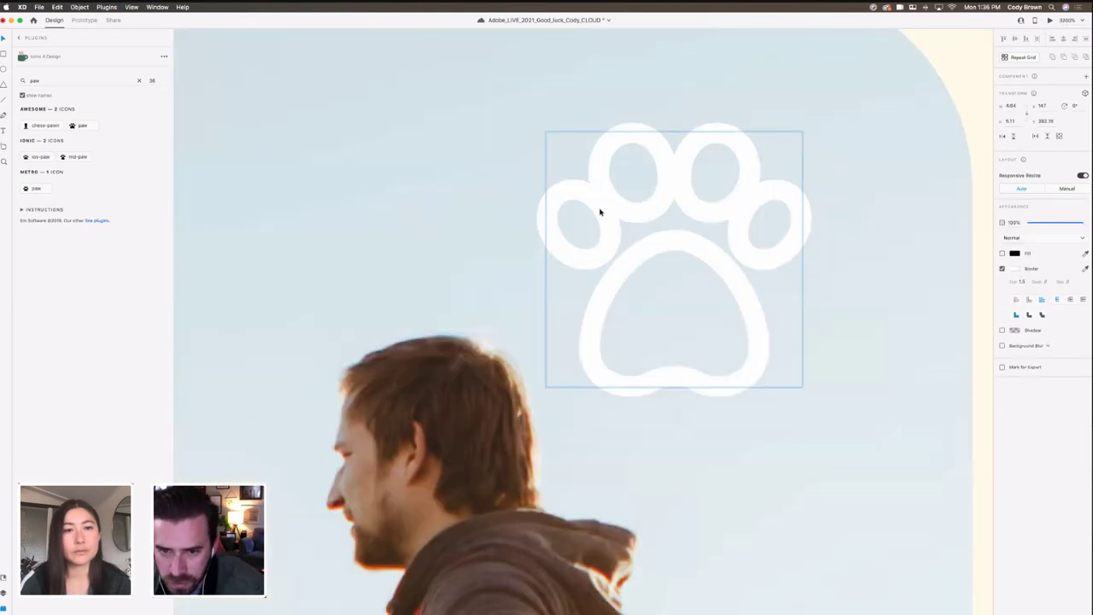
double_click(602, 211)
key("Escape")
left_click(579, 189)
key("Left")
key("Down")
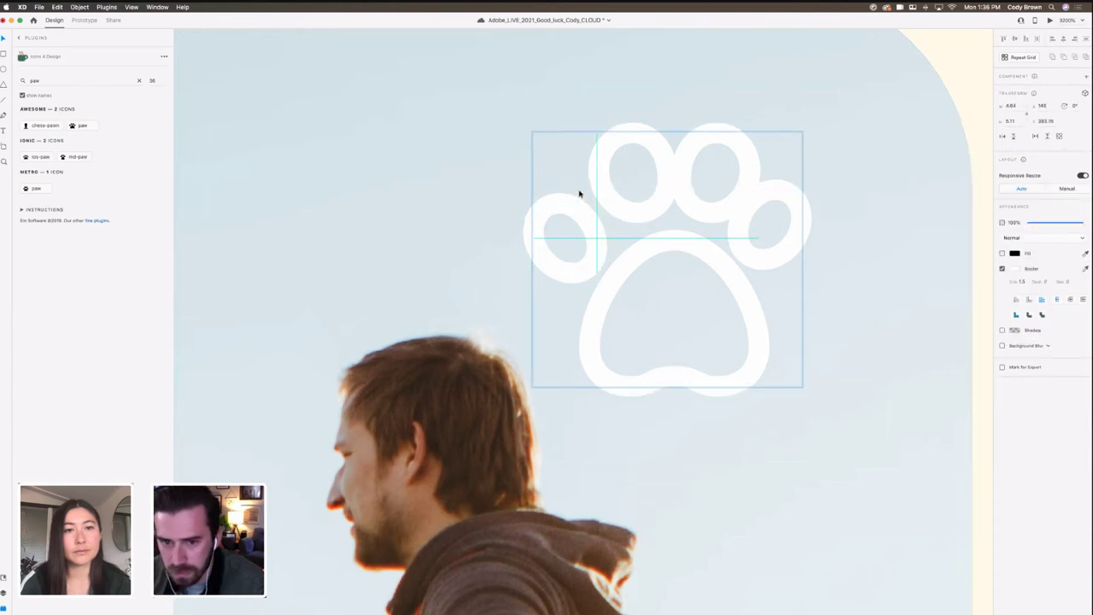
Step: Move the paw icon's right outer toe 2 px right and 1 px down
left_click(773, 253)
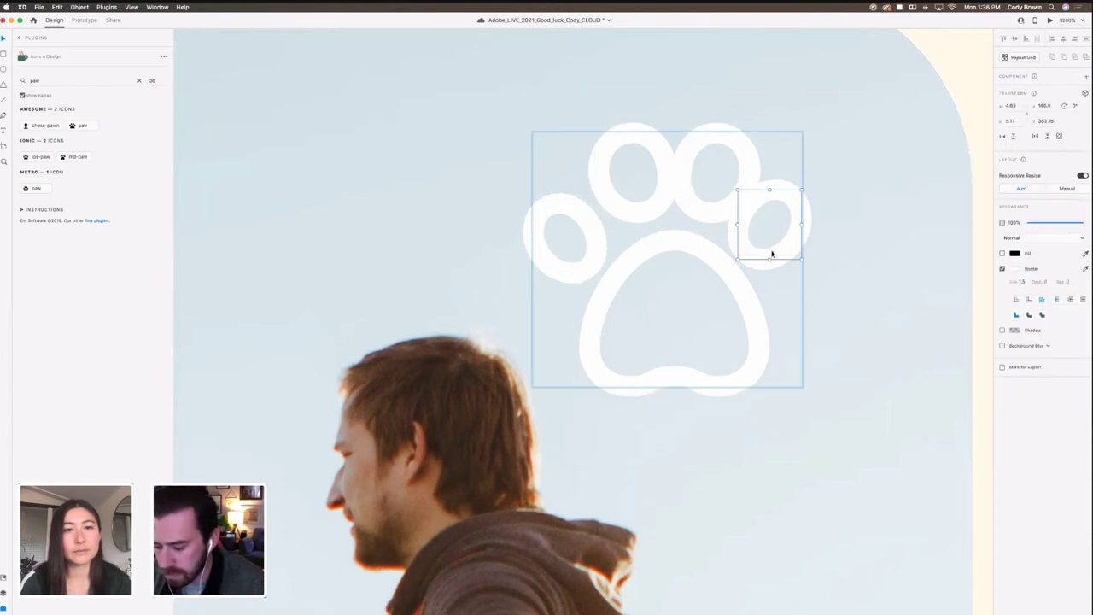
key("Right")
key("Right")
key("Down")
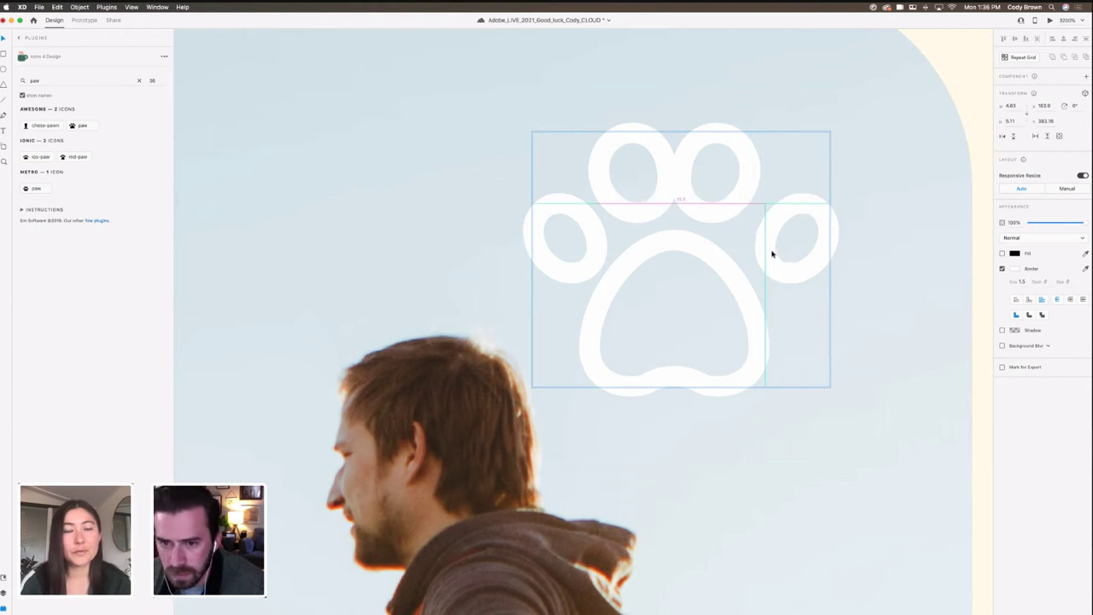
Step: Adjust the two upper toes of the paw icon, raising them slightly and opening a small gap between them
left_click_drag(749, 194, 744, 193)
left_click(665, 171, "shift")
key("Up")
key("Left")
key("Right")
left_click_drag(764, 118, 753, 125)
Step: Shrink the paw icon's main pad to about 11.5 px wide, keeping it centered beneath the toes
left_click(705, 251)
left_click_drag(675, 240, 674, 247)
left_click(700, 253)
left_click_drag(758, 246, 753, 249)
left_click_drag(675, 249, 676, 247)
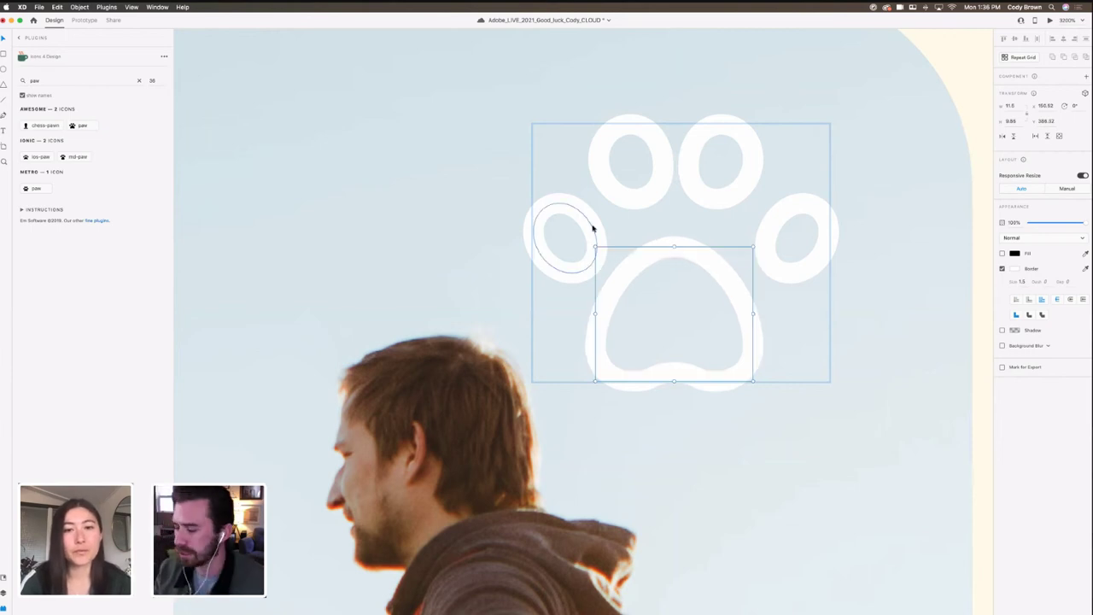
Step: Shrink both upper toes of the paw icon to about 4.3 px wide, widening the gap between them
scroll(590, 236, "down", 6)
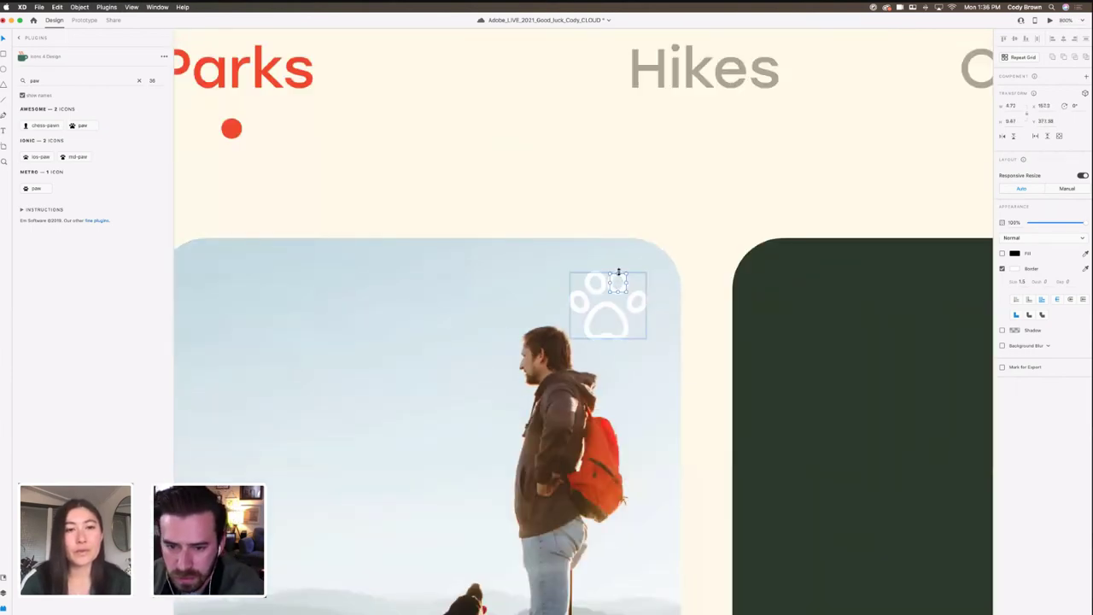
scroll(617, 272, "up", 6)
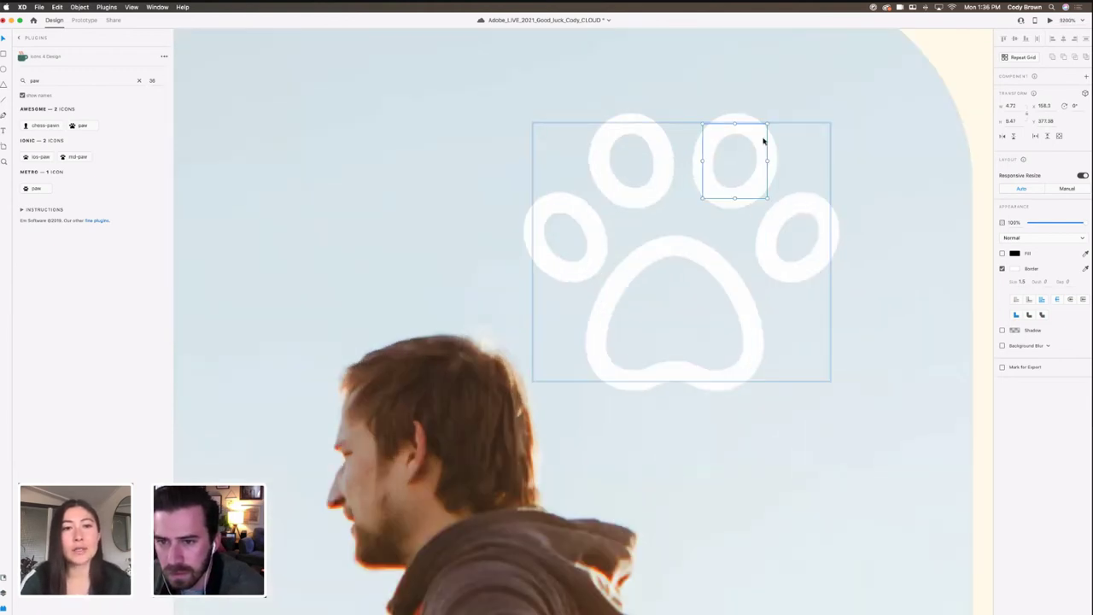
key("Left")
scroll(762, 138, "left", 1)
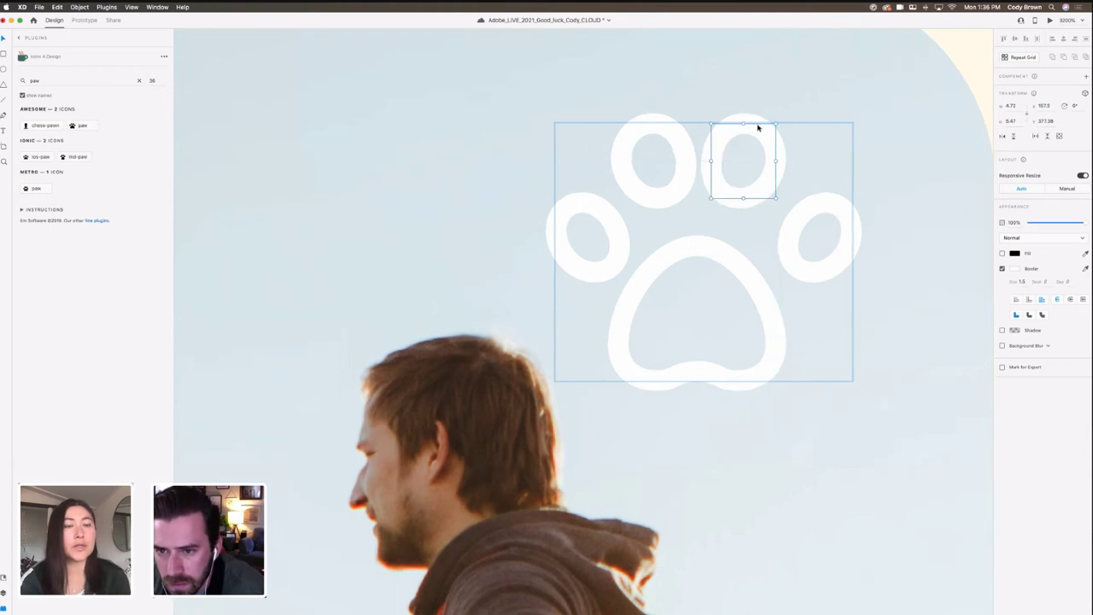
left_click(681, 134)
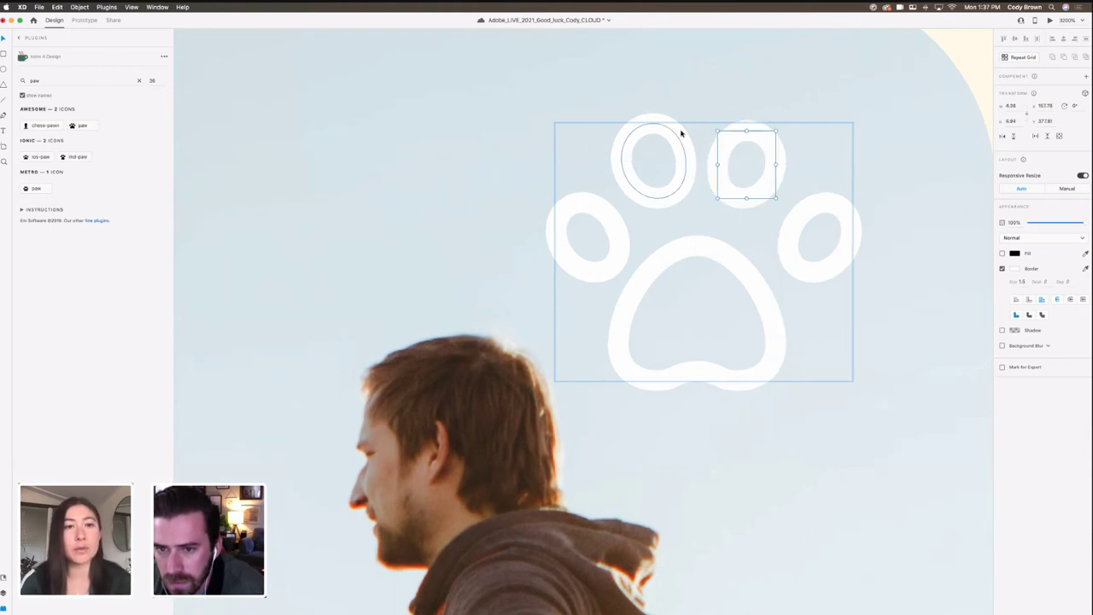
left_click_drag(683, 124, 680, 128)
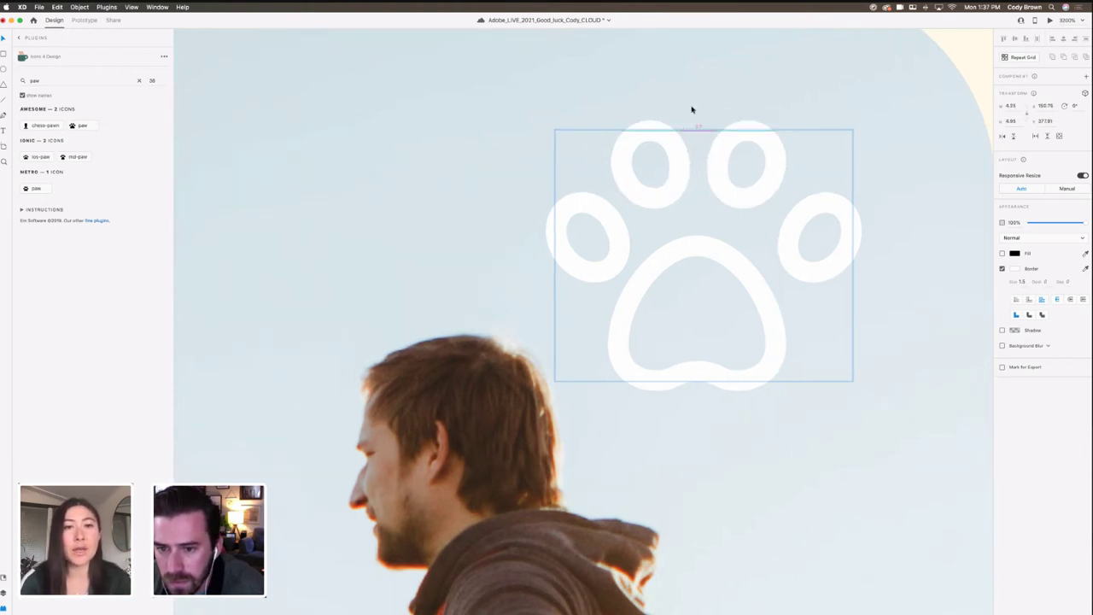
left_click(746, 160)
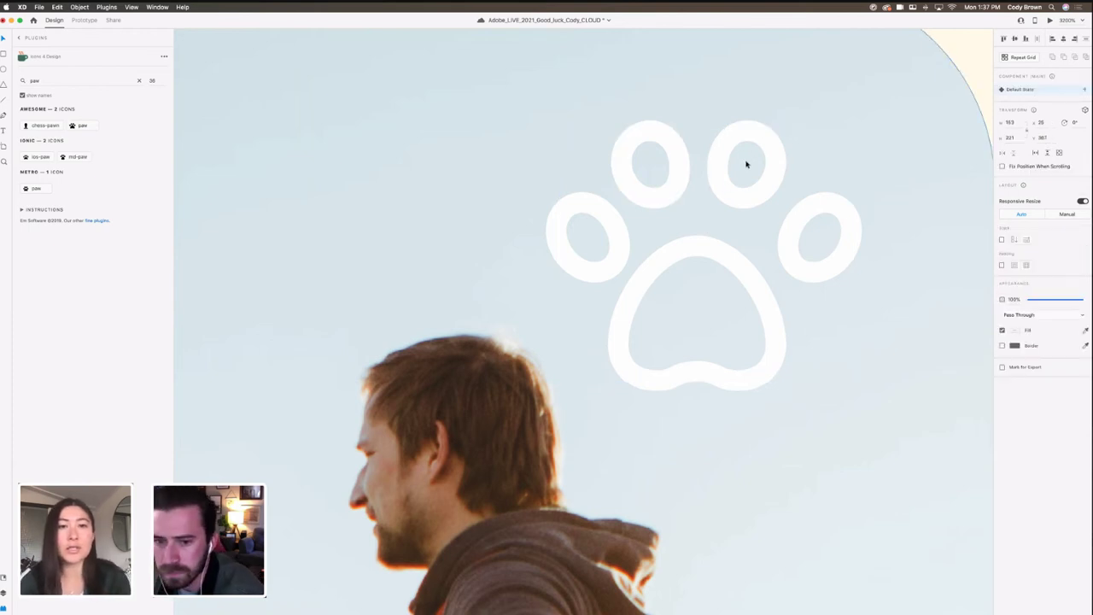
Step: Move the paw icon on the Lands End Lookout card about 2 px up and 2 px to the right
key("super+minus")
key("super+minus")
key("super+minus")
left_click(696, 179)
key("super+minus")
key("super+minus")
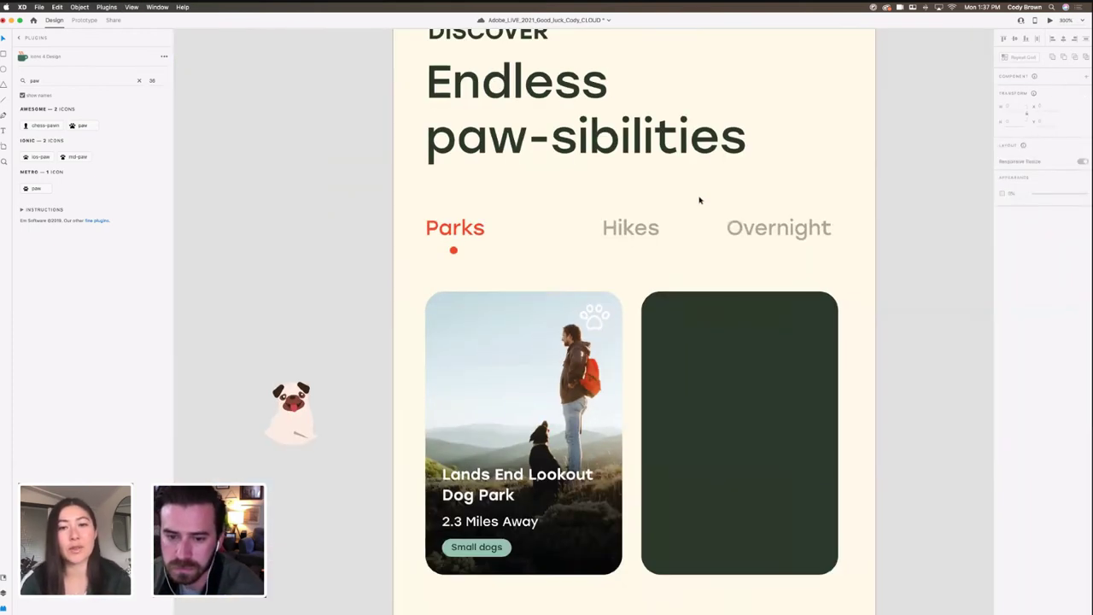
left_click_drag(402, 213, 444, 180)
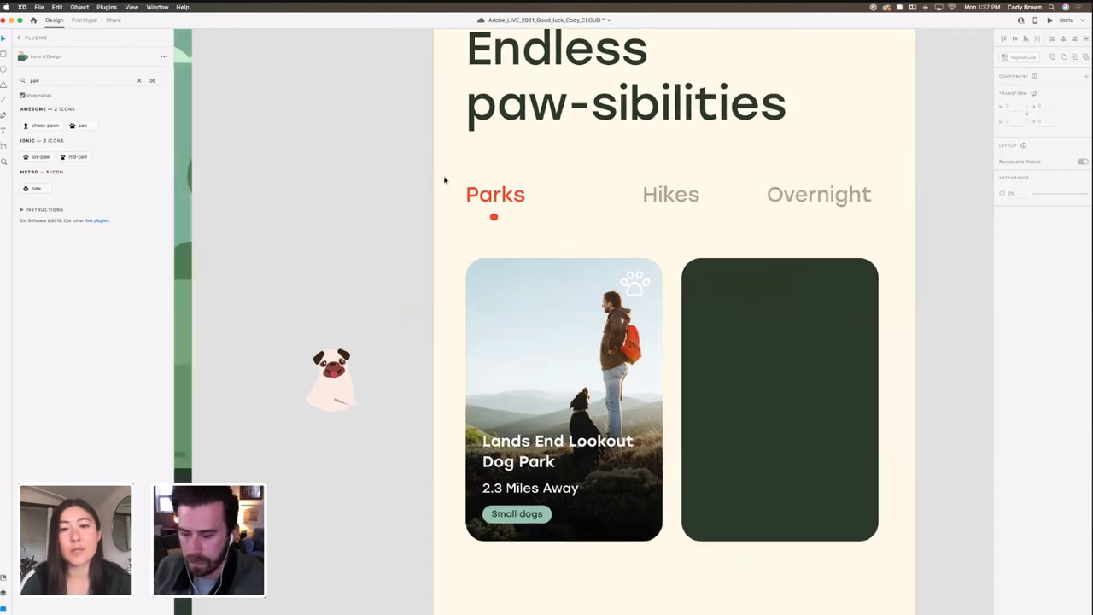
key("super+equal")
scroll(508, 190, "down", 3)
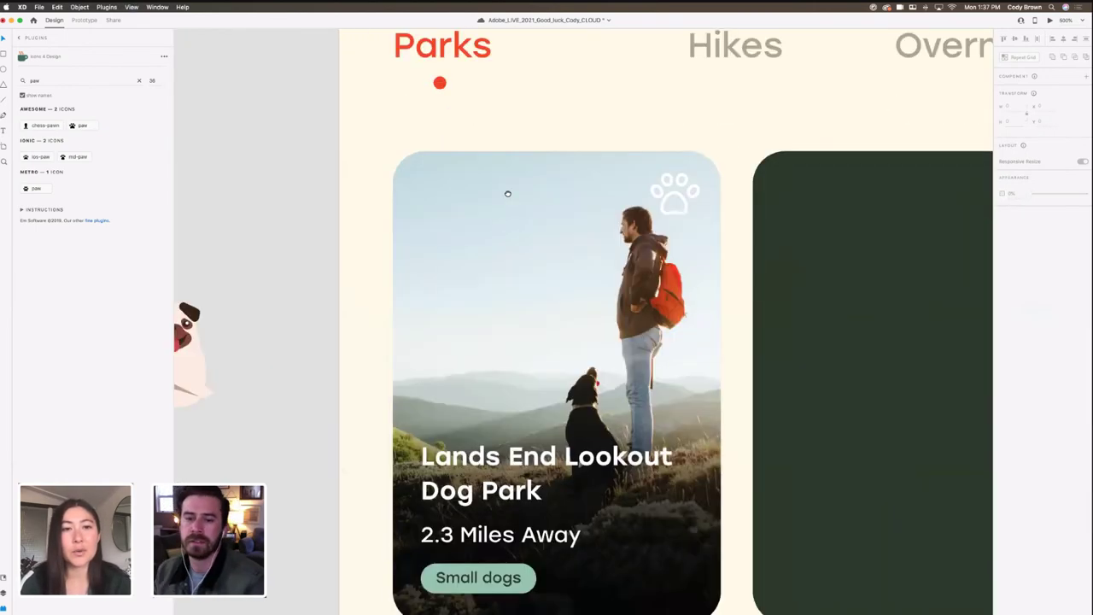
double_click(684, 148)
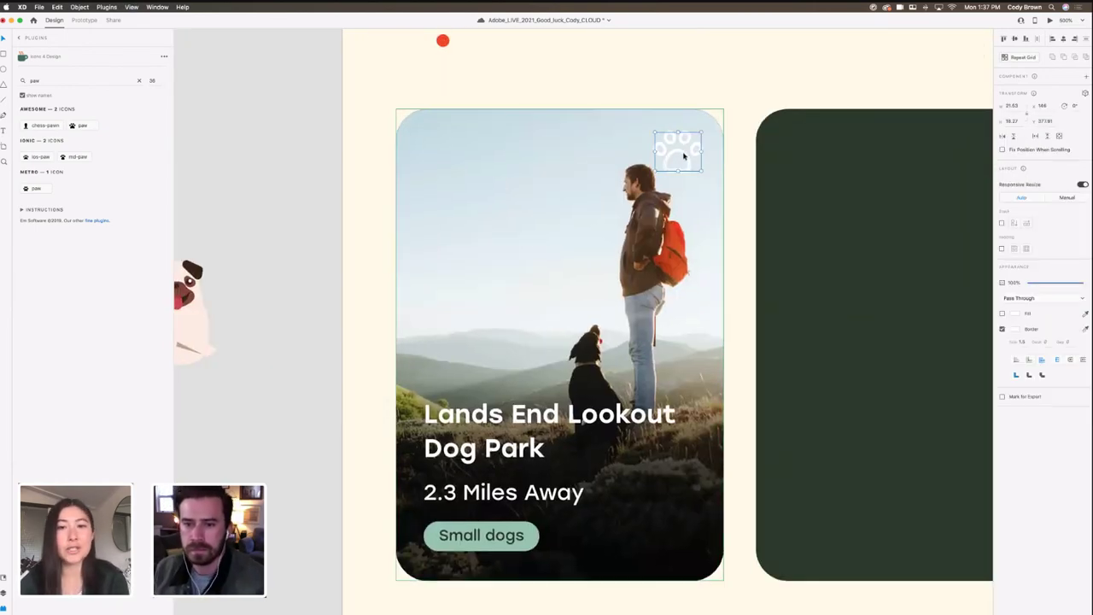
left_click(684, 150)
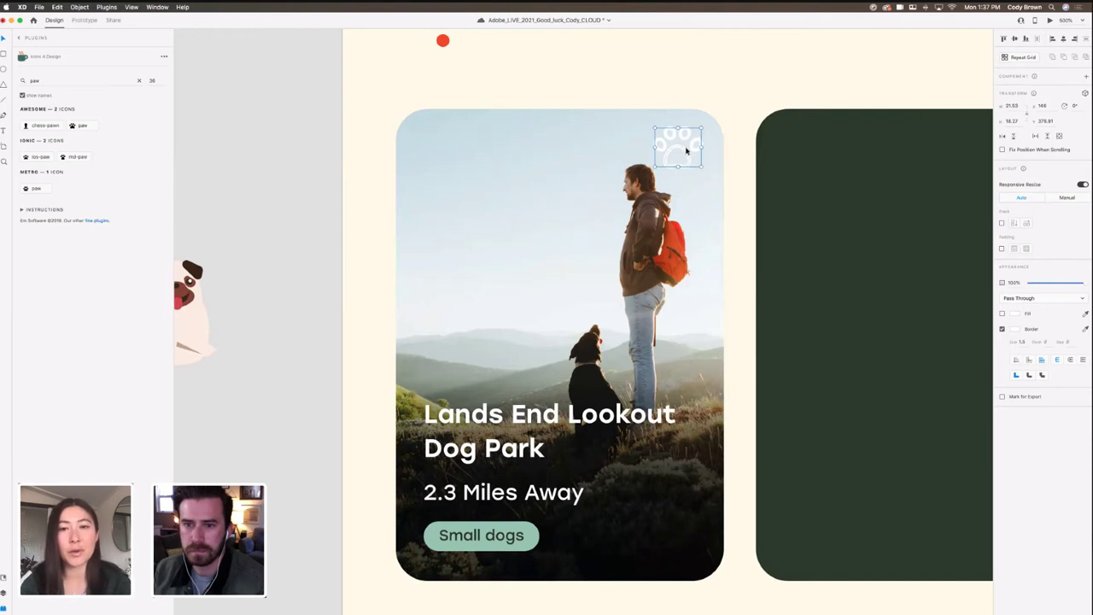
left_click_drag(686, 150, 689, 150)
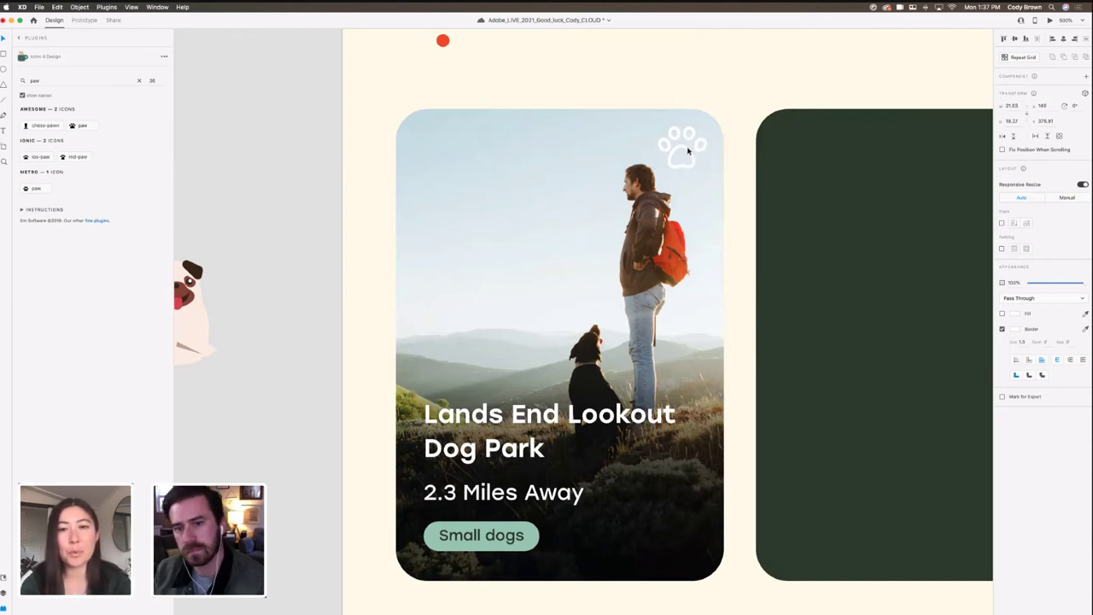
left_click(729, 174)
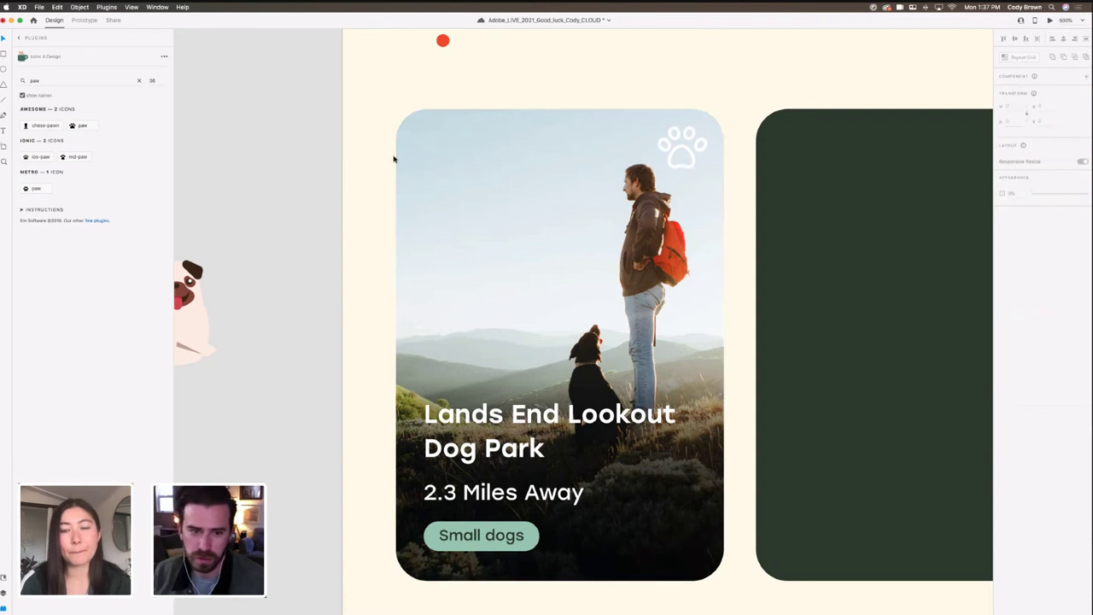
Step: Shrink the paw icon proportionally and set its width to 20
key("super+minus")
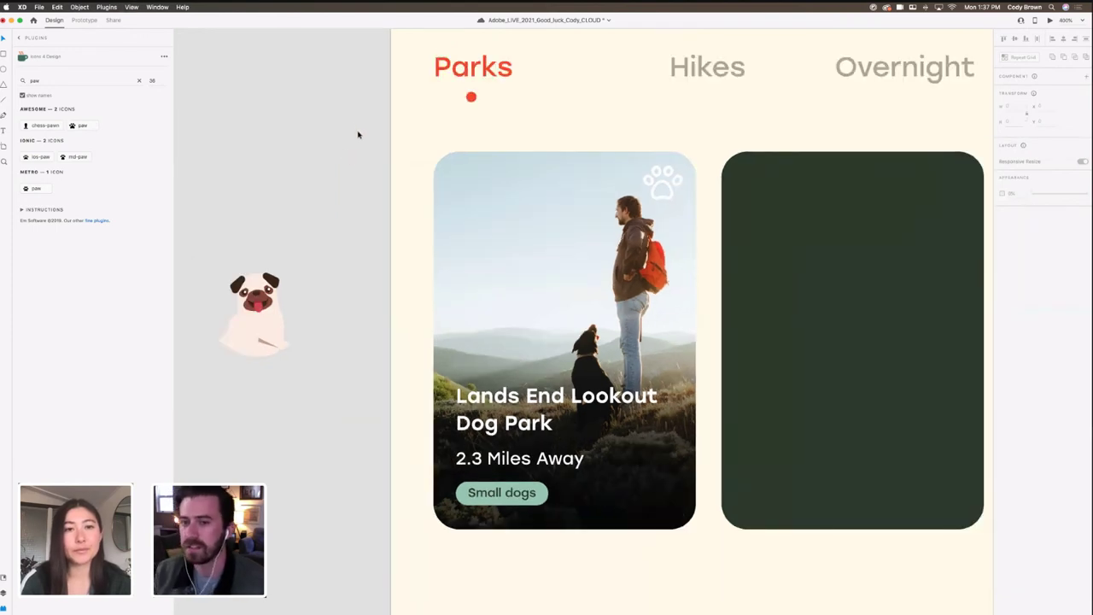
left_click(671, 190)
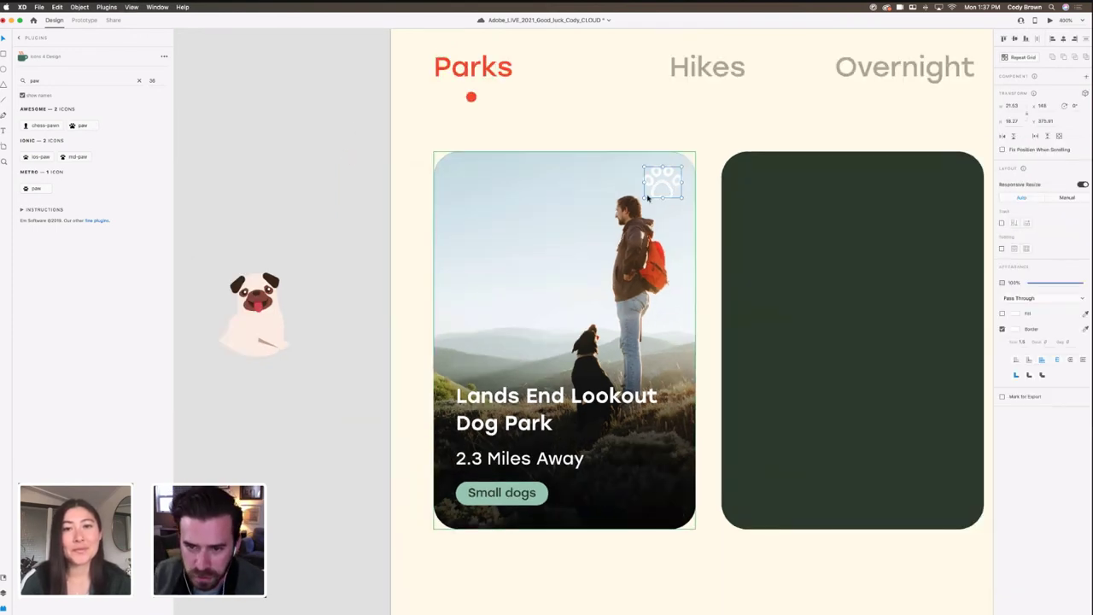
left_click_drag(646, 198, 645, 196)
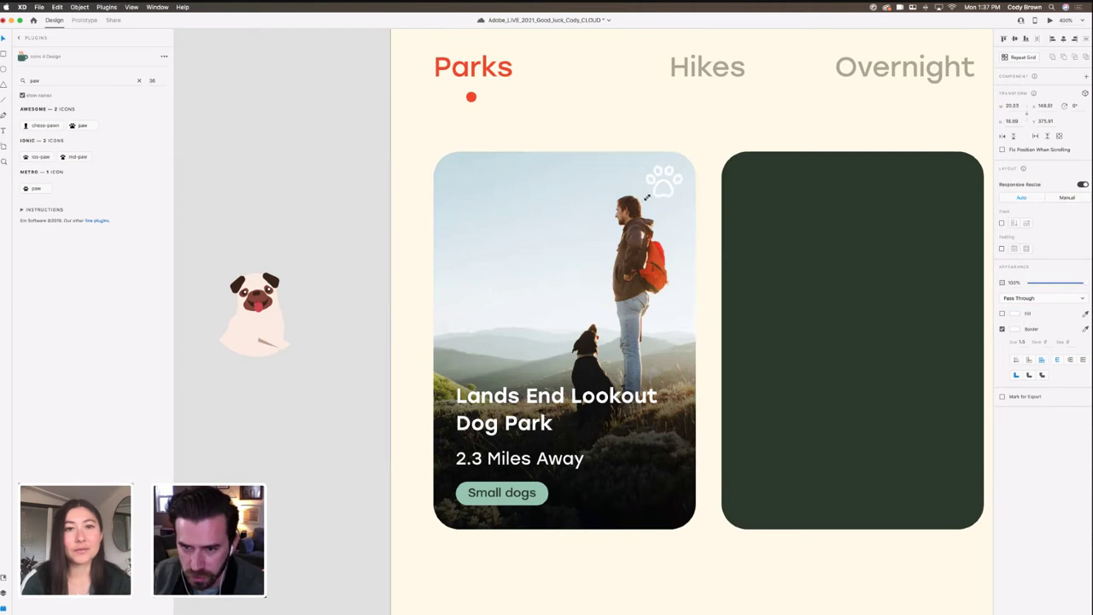
left_click(1012, 106)
type("8")
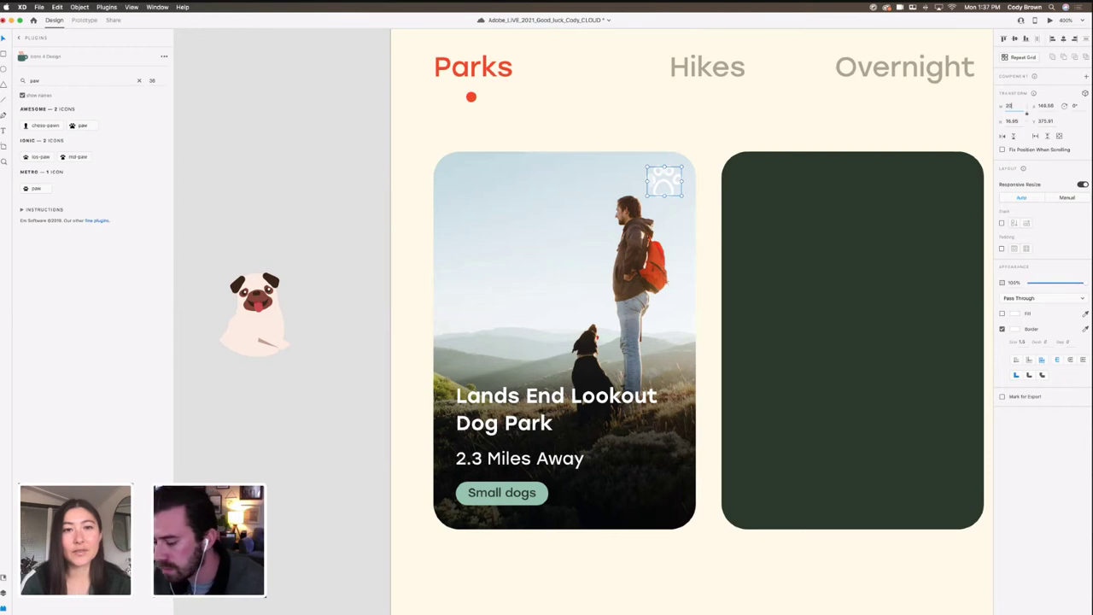
key("Return")
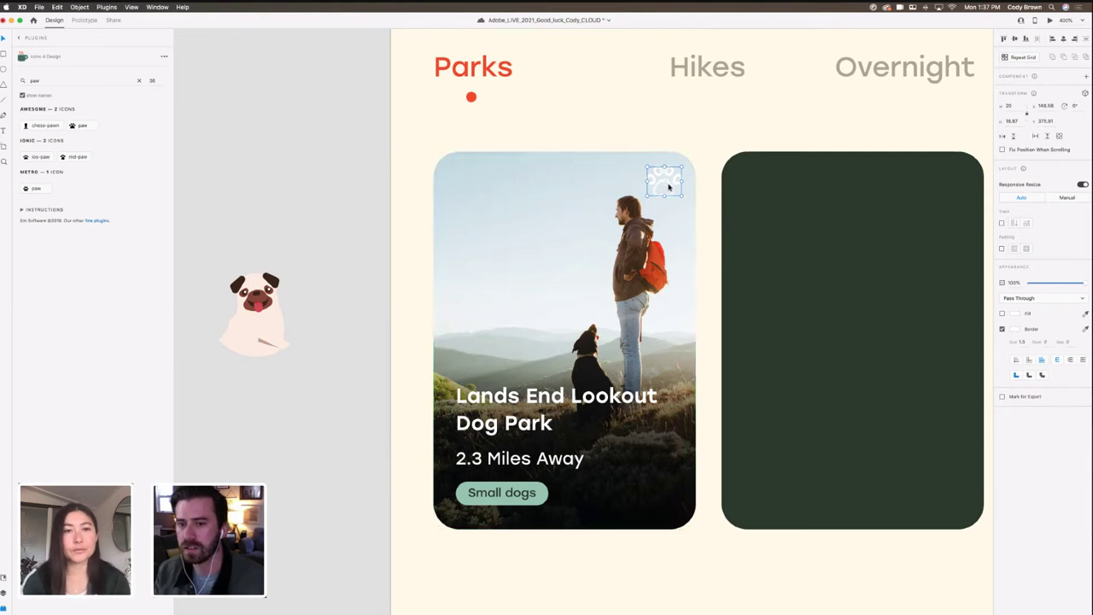
Step: Draw a 30 × 30 square over the paw icon, position it near the card's upper-right corner and remove its border
left_click(4, 54)
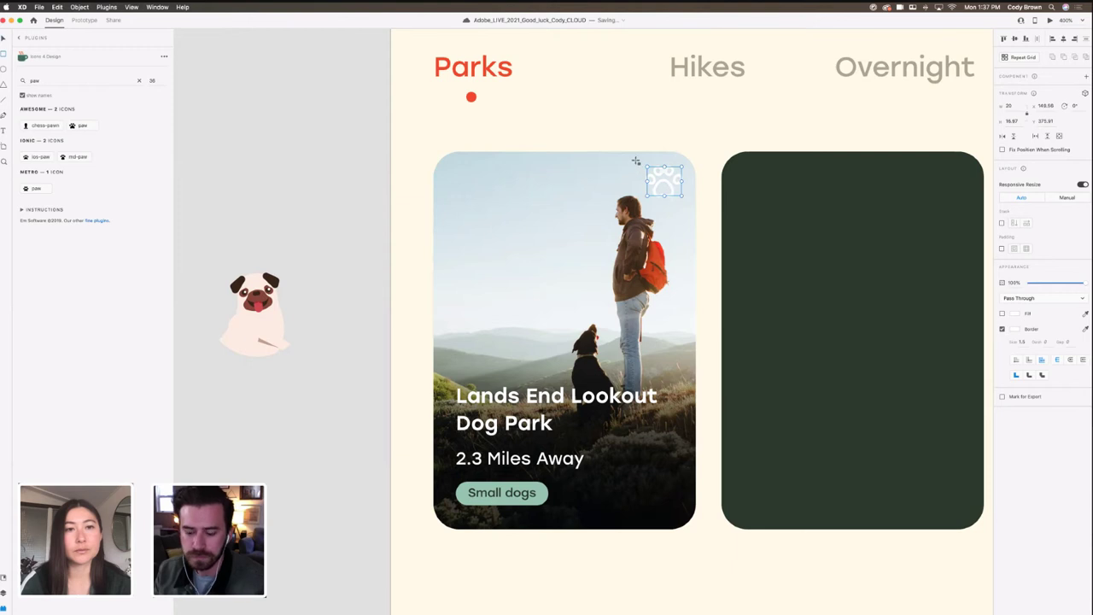
left_click_drag(636, 160, 686, 210)
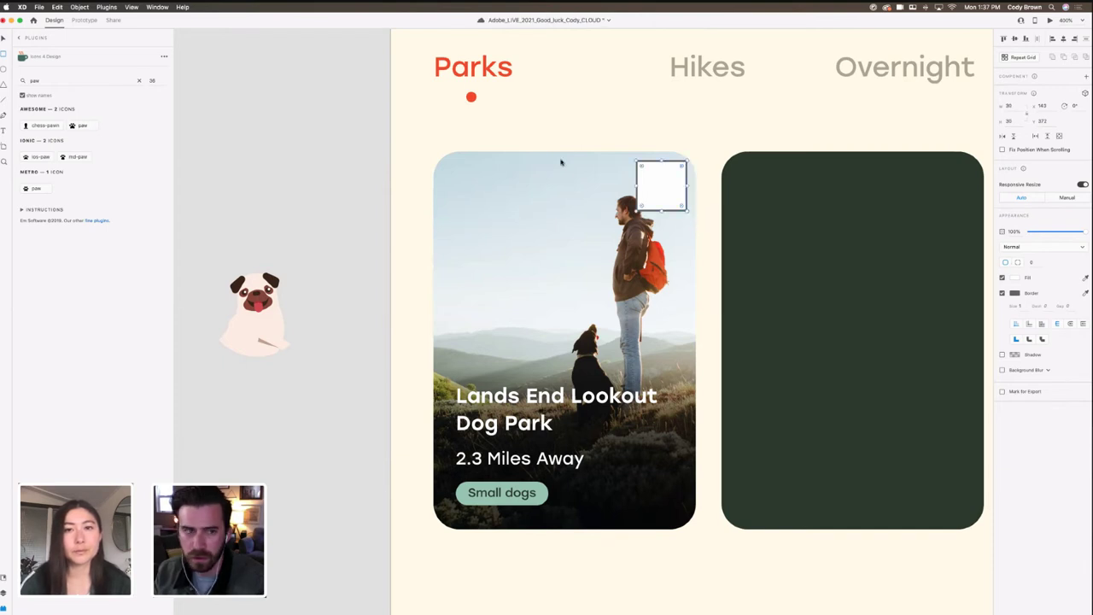
left_click(4, 38)
left_click_drag(505, 150, 455, 193)
left_click_drag(618, 250, 619, 229)
left_click(1002, 293)
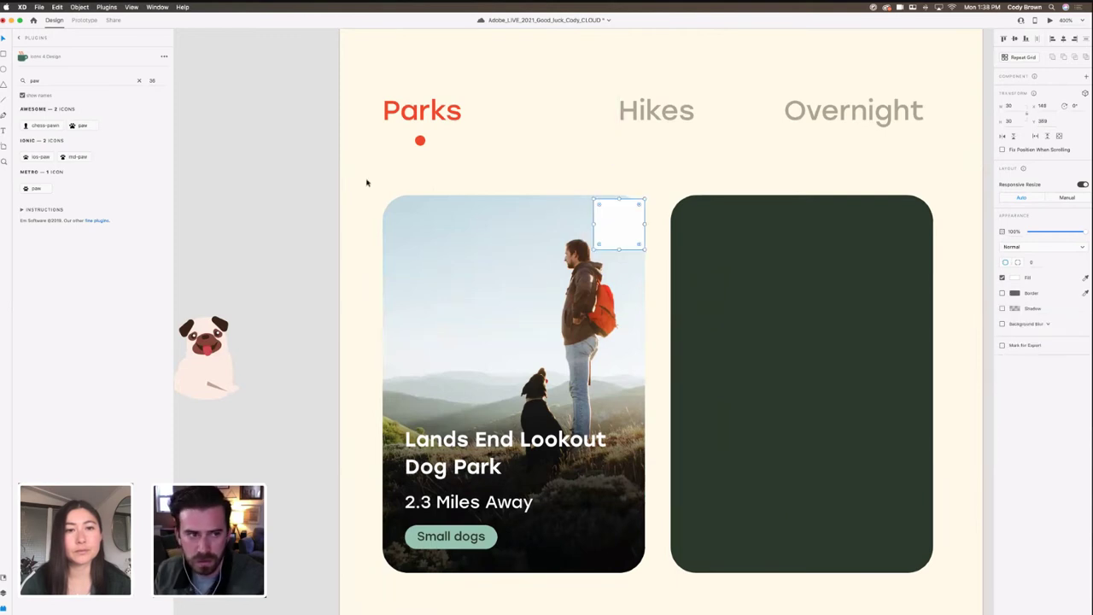
Step: Rename the paw icon's layer group as paw
left_click(4, 593)
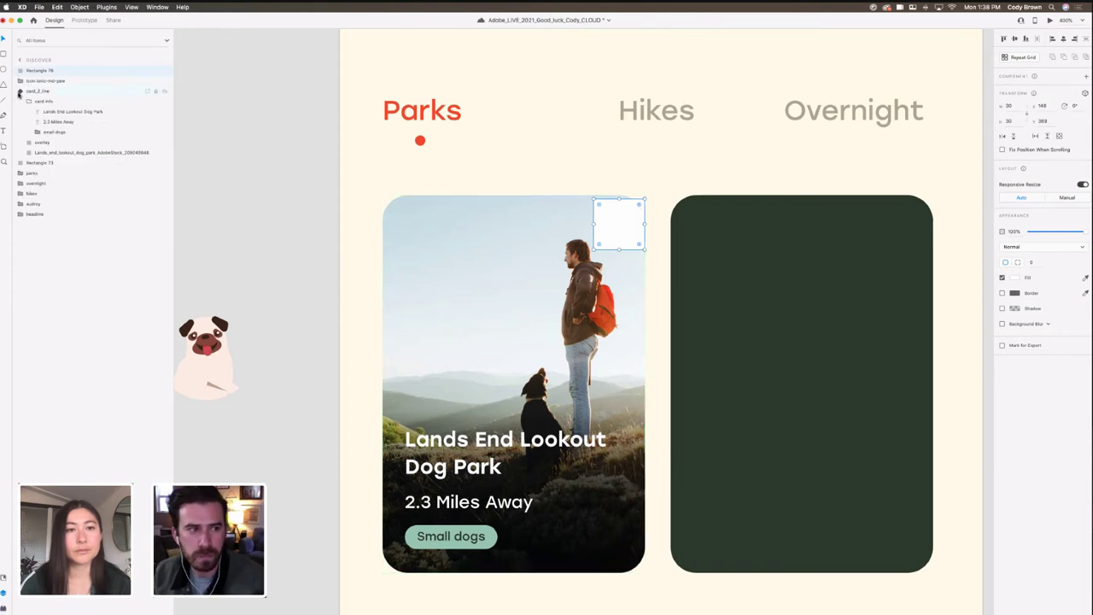
double_click(47, 82)
type("paw")
key("Return")
Step: Mask the paw group with the 30 × 30 square above it
left_click(44, 72)
left_click(37, 83, "shift")
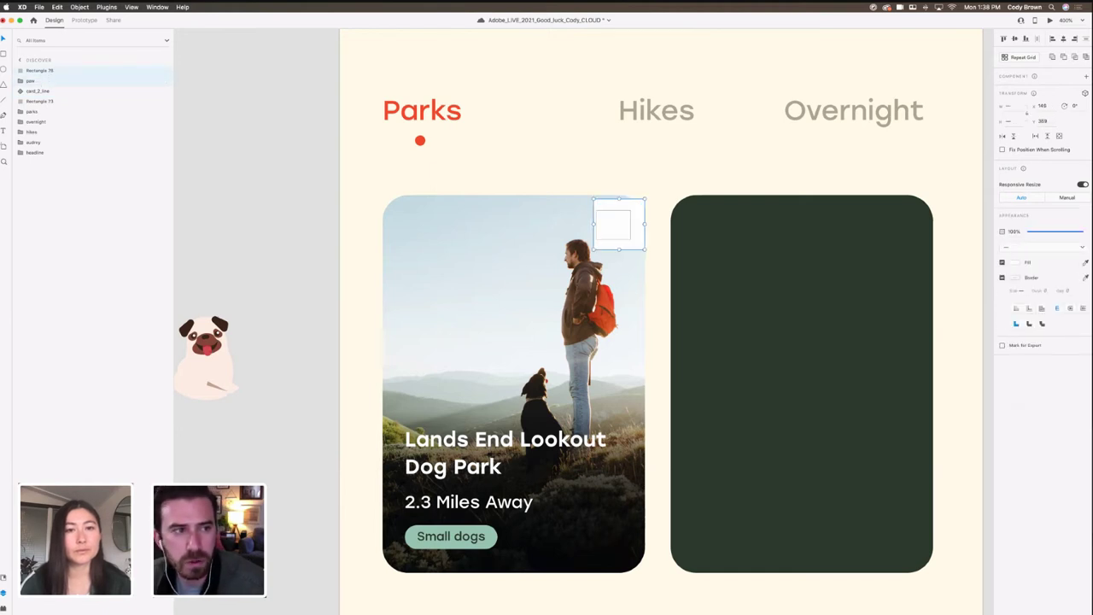
left_click(79, 6)
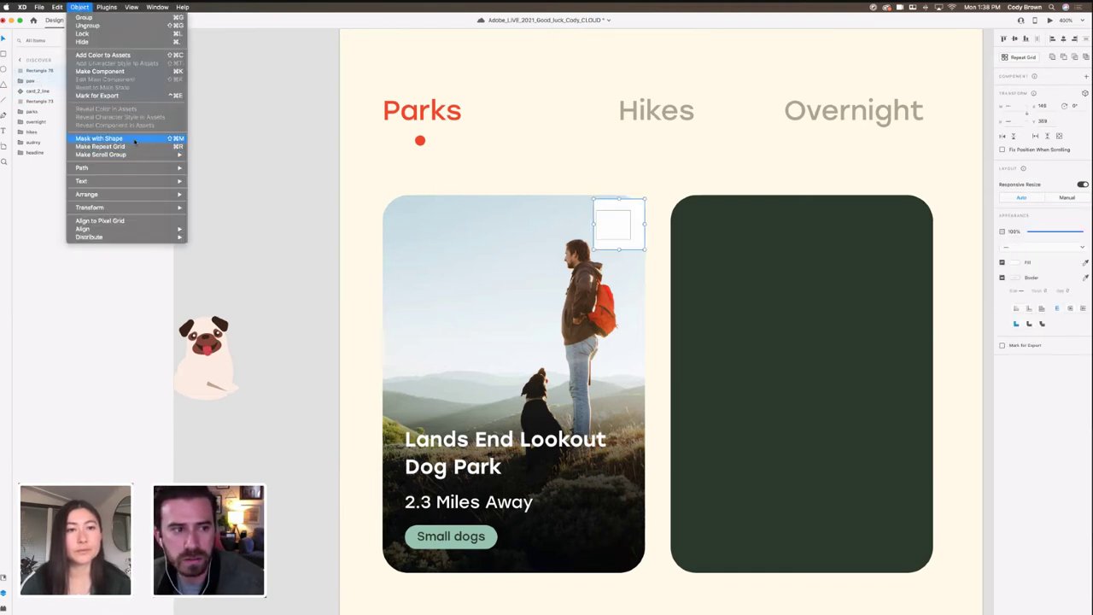
left_click(177, 139)
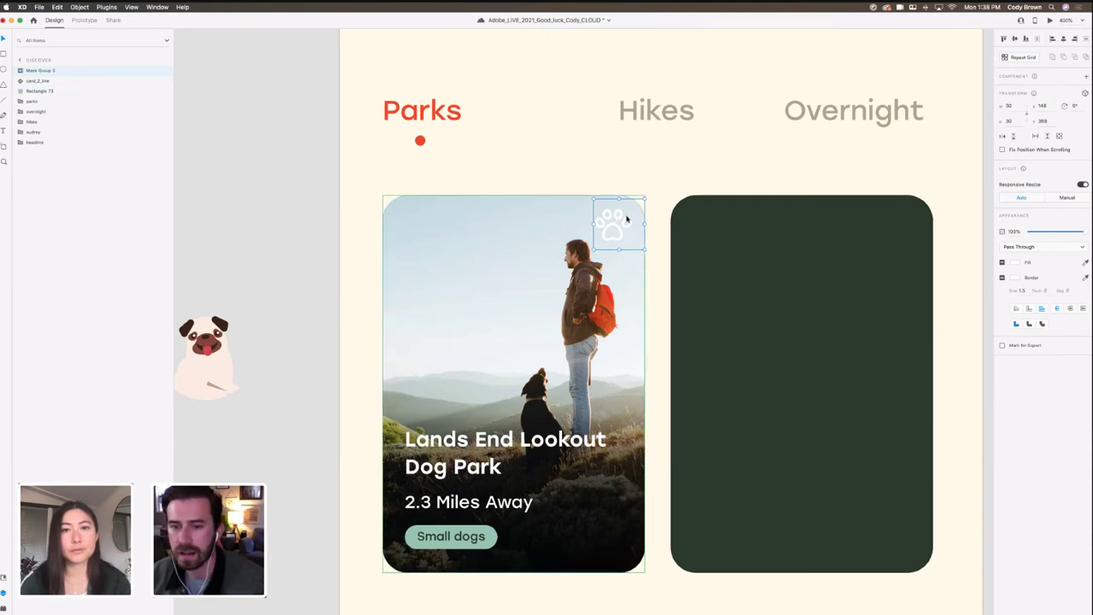
Step: Center the paw icon inside its 30 × 30 square mask
left_click(1064, 41)
left_click(1014, 40)
left_click_drag(664, 260, 604, 225)
left_click(605, 226)
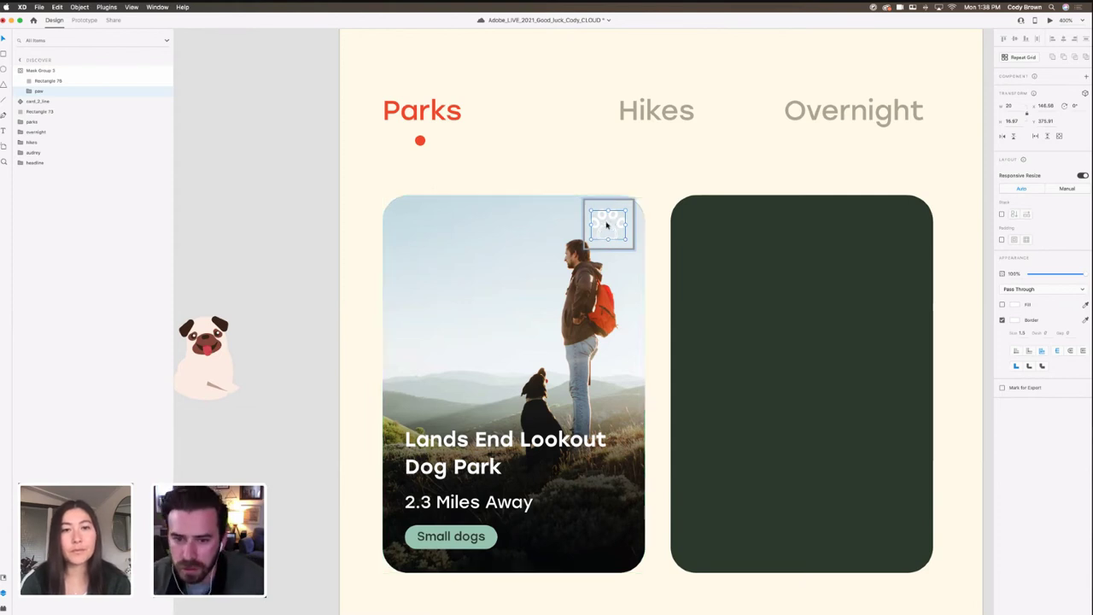
left_click_drag(607, 226, 608, 226)
left_click(653, 215)
left_click(615, 224)
double_click(608, 224)
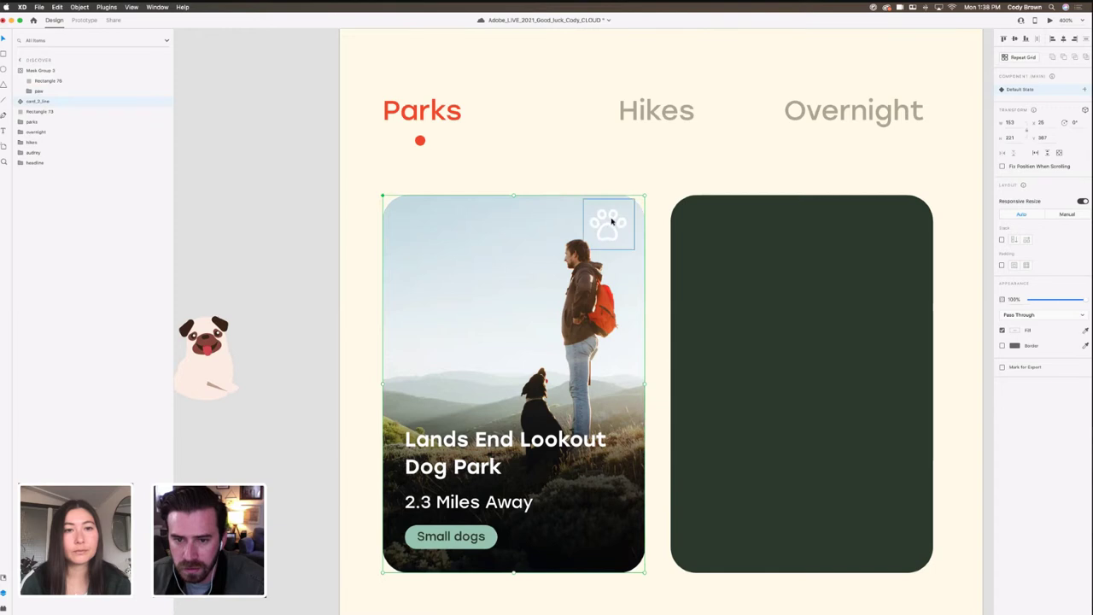
left_click(612, 221)
double_click(612, 220)
left_click_drag(614, 222, 619, 223)
key("super+z")
Step: Rename the paw icon's mask group as icn_paw
left_click(21, 70)
double_click(53, 72)
type("ic")
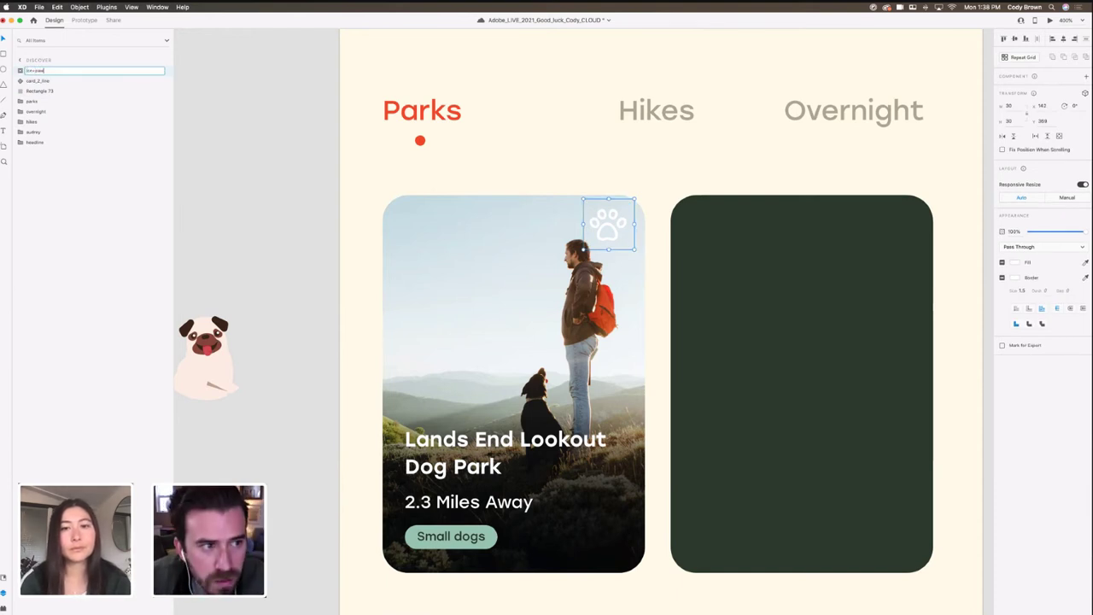
type("n_p")
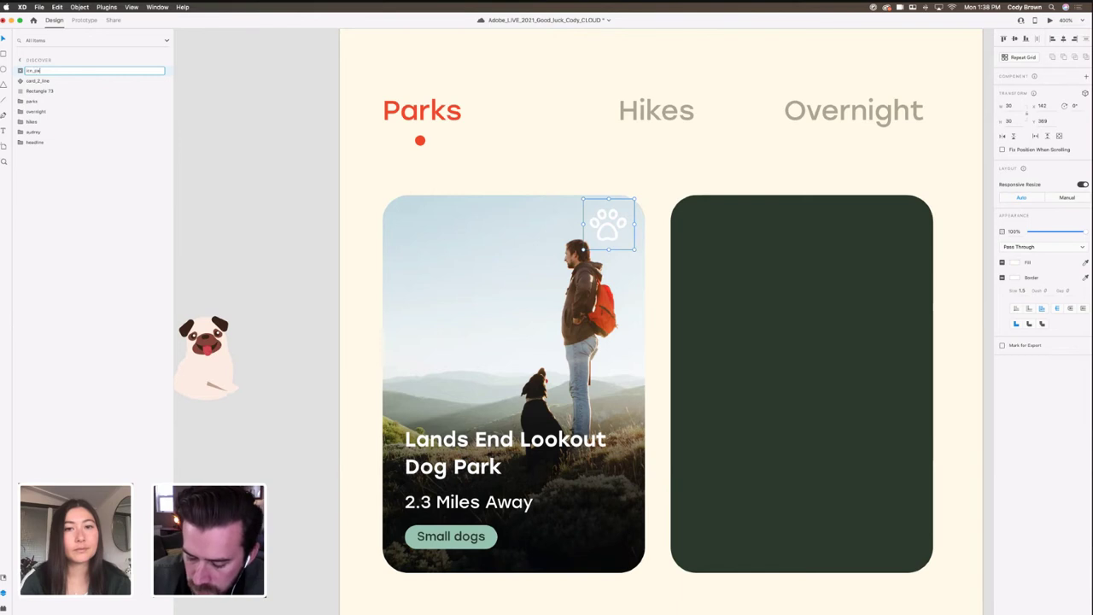
type("aw")
key("Return")
Step: Move the icn_paw group flush into the card's upper-right corner, at X 148 and Y 367
left_click_drag(609, 227, 619, 224)
left_click(564, 190)
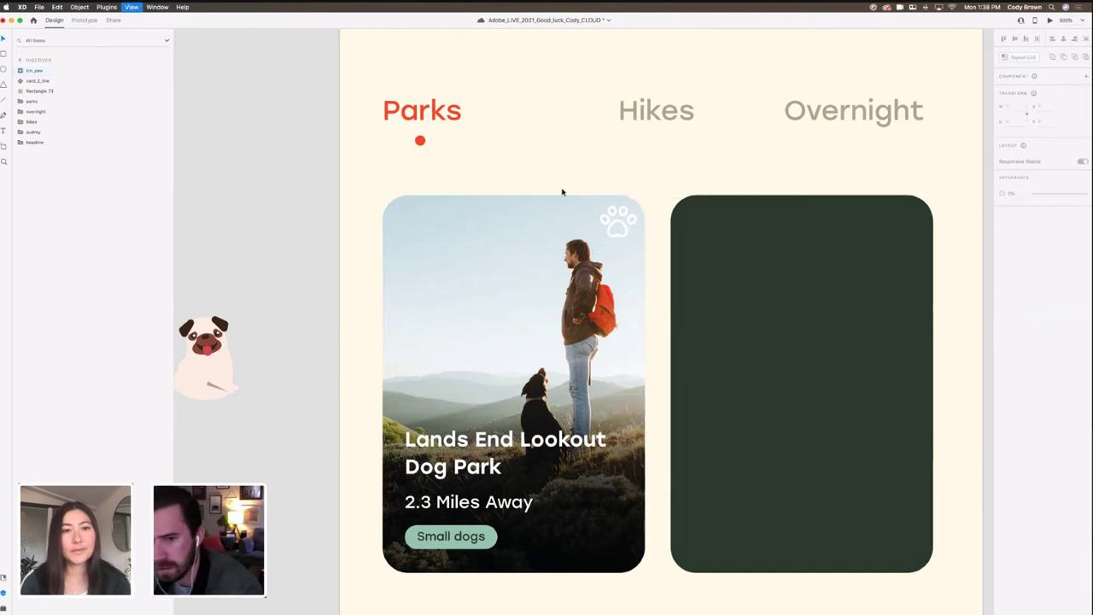
key("super+minus")
key("super+minus")
key("super+equal")
left_click(537, 229)
left_click(383, 178)
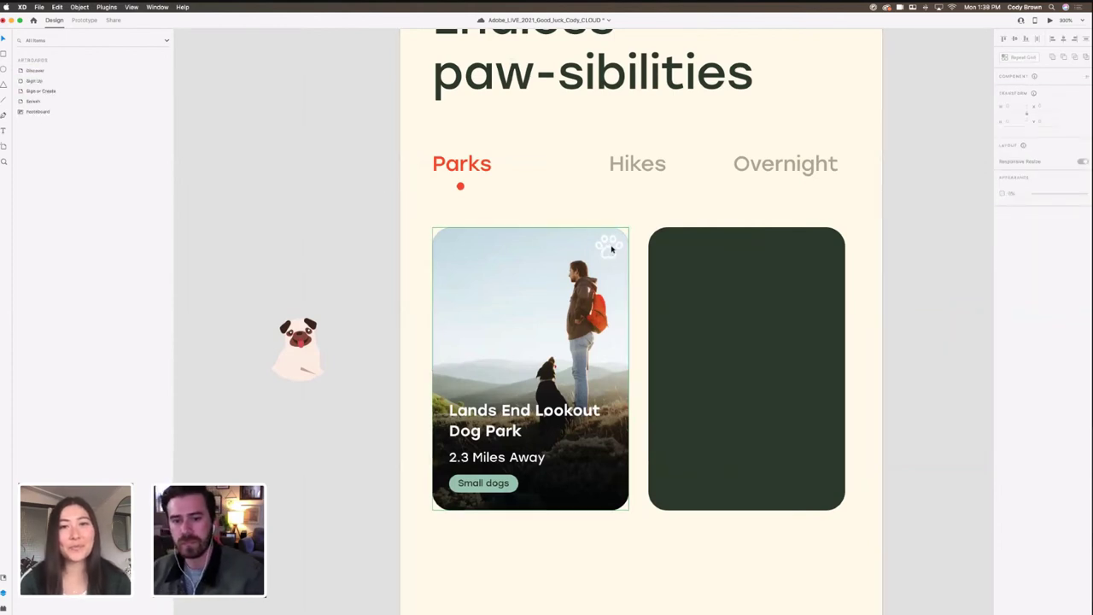
left_click(612, 249)
Step: Duplicate the Discover artboard to the right of the original
key("super+minus")
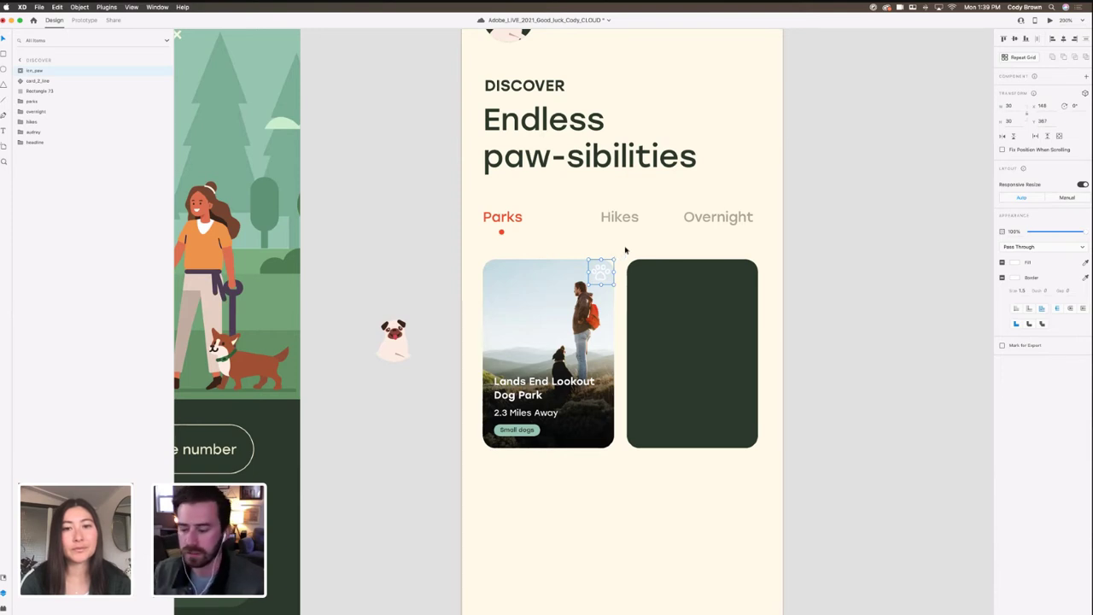
scroll(625, 249, "down", 3)
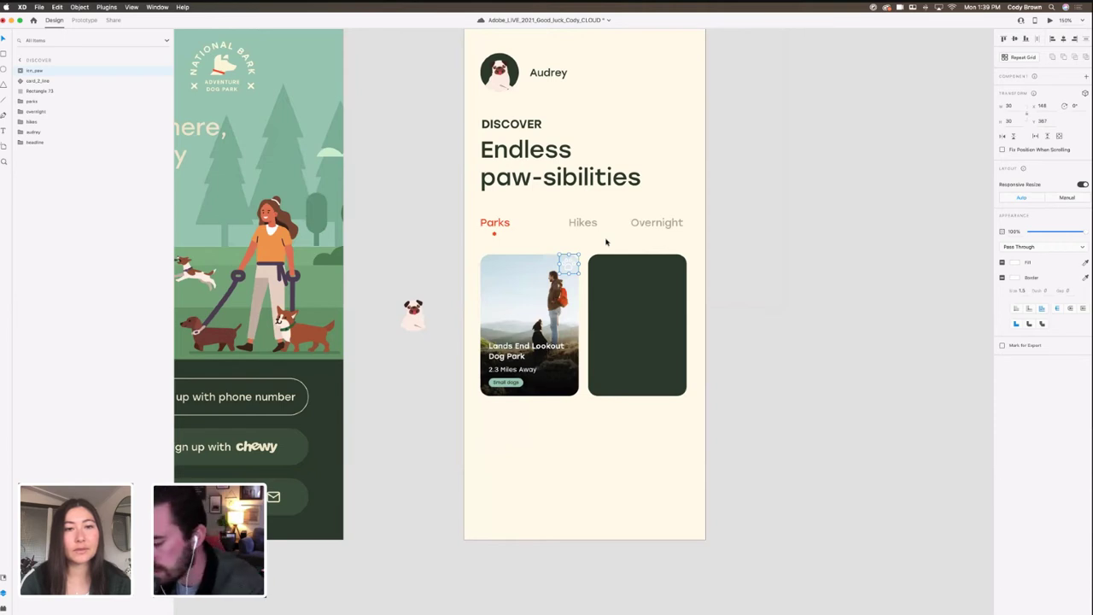
scroll(737, 271, "down", 3)
left_click(466, 105)
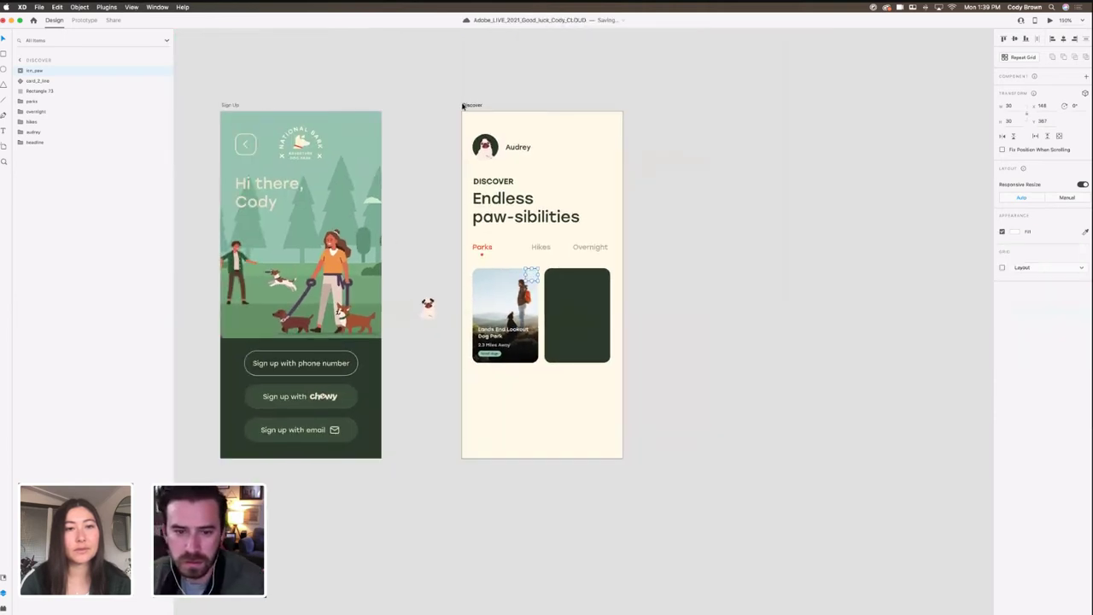
left_click(464, 105)
left_click_drag(471, 109, 678, 131)
key("super+plus")
scroll(678, 129, "up", 3)
scroll(632, 173, "right", 2)
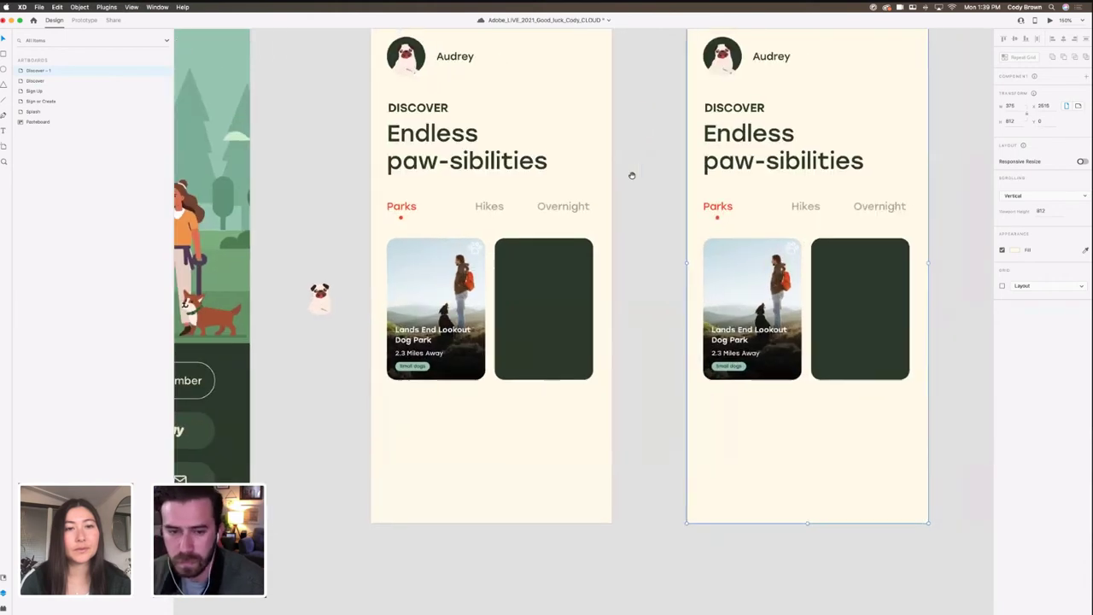
Step: Remove the separate icn_paw group from the card on the original Discover artboard
left_click(477, 247)
double_click(476, 247)
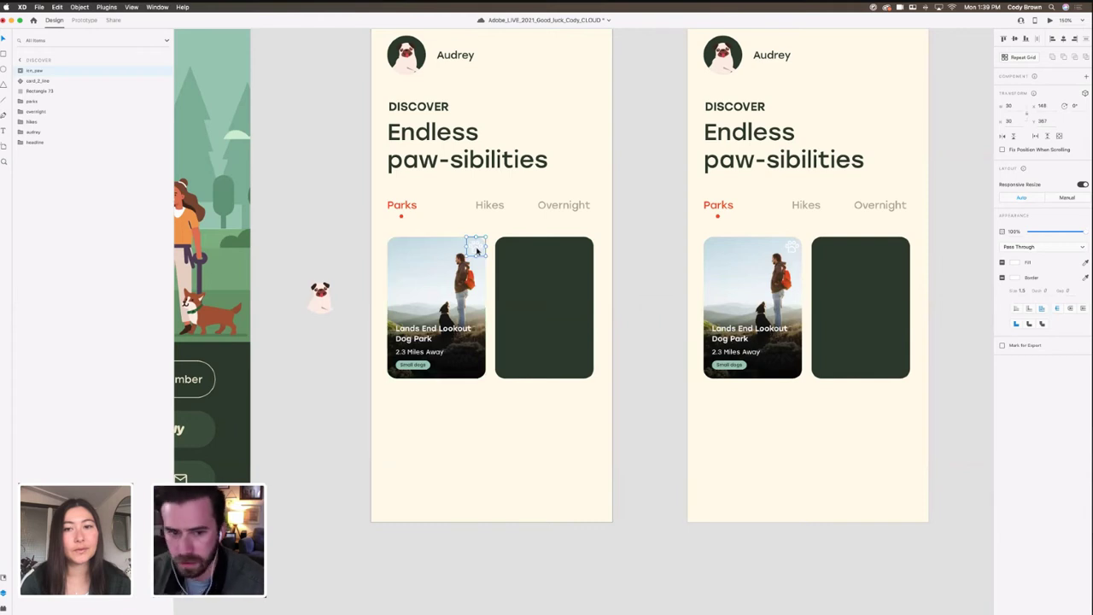
key("Delete")
Step: Delete the duplicated Discover artboard
scroll(707, 68, "up", 3)
left_click(708, 75)
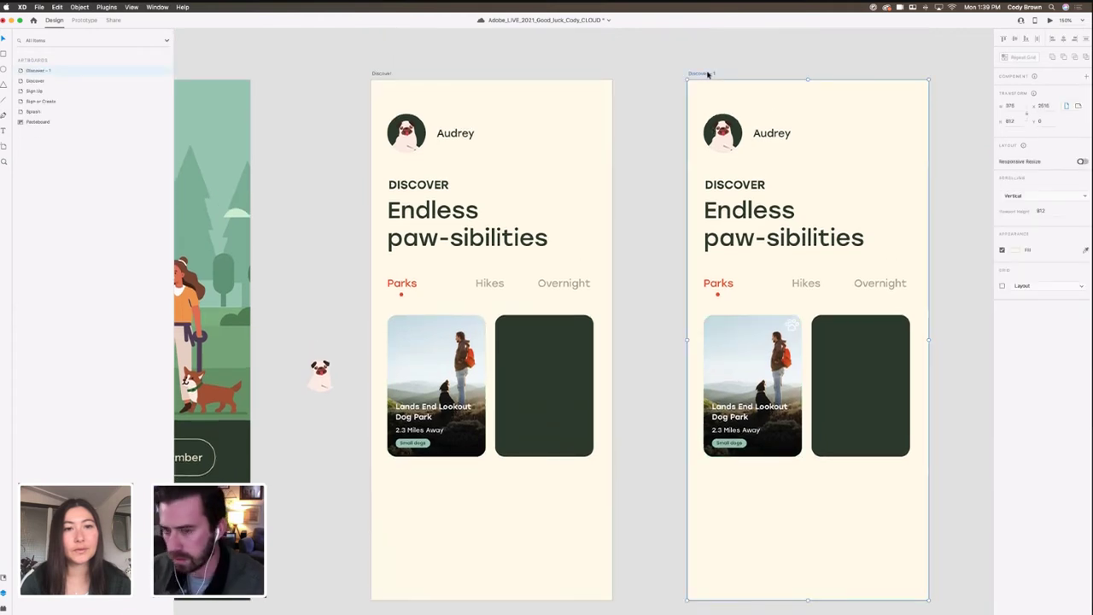
key("Delete")
Step: Paste icn_paw into the card_2_line component above the card info group, and collapse the component's layers
double_click(471, 323)
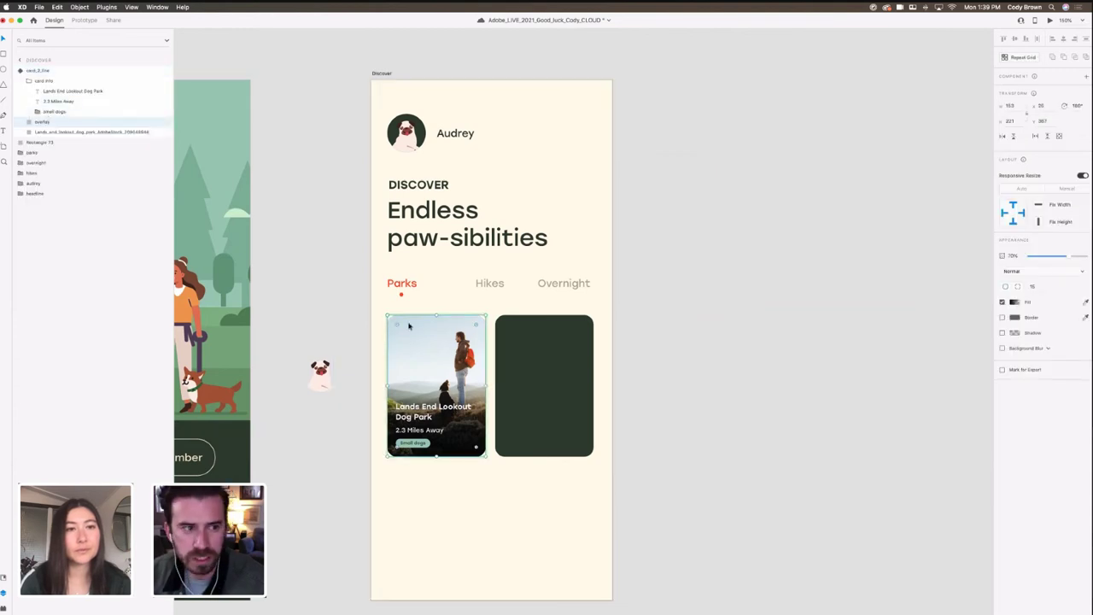
left_click(38, 81)
left_click(29, 80)
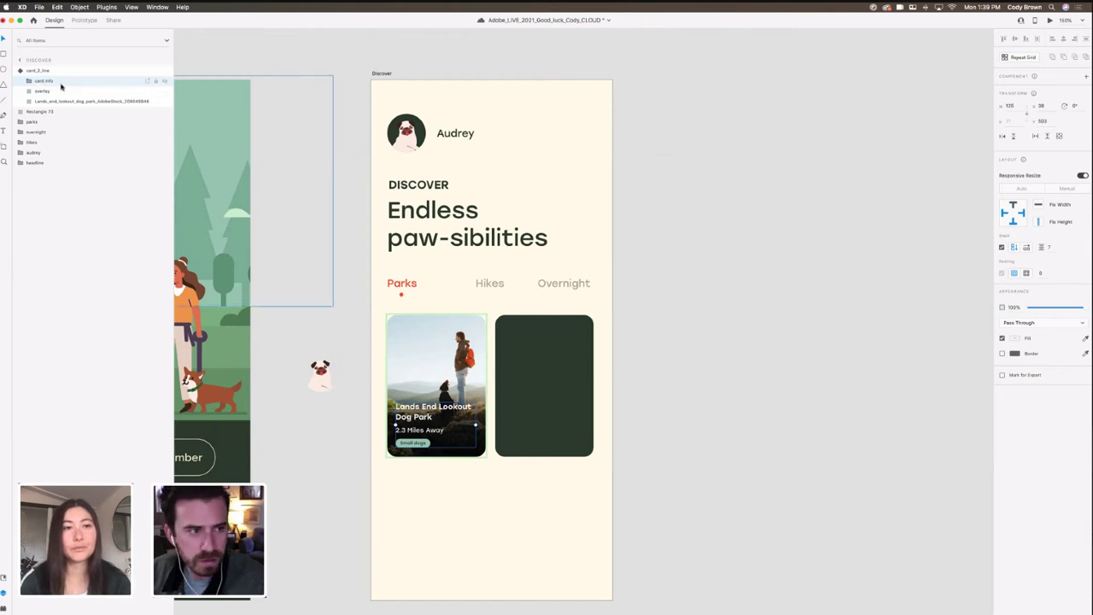
key("super+v")
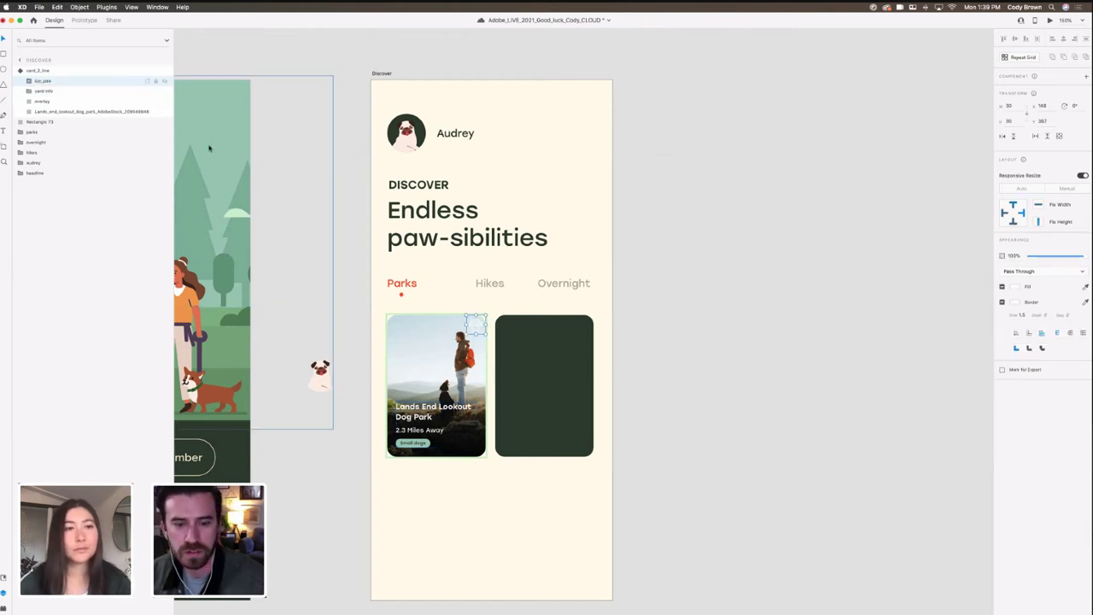
left_click(18, 71)
left_click(66, 75)
key("super+minus")
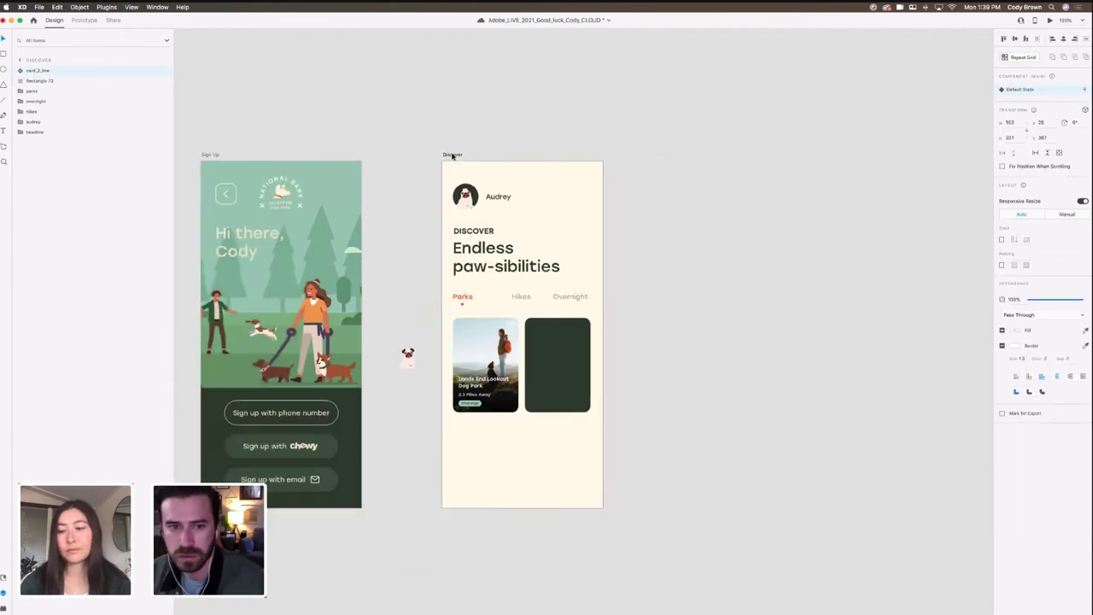
Step: Duplicate the Discover artboard to its right and select the photo card on the original artboard
left_click_drag(453, 156, 601, 100)
key("super+plus")
left_click(399, 291)
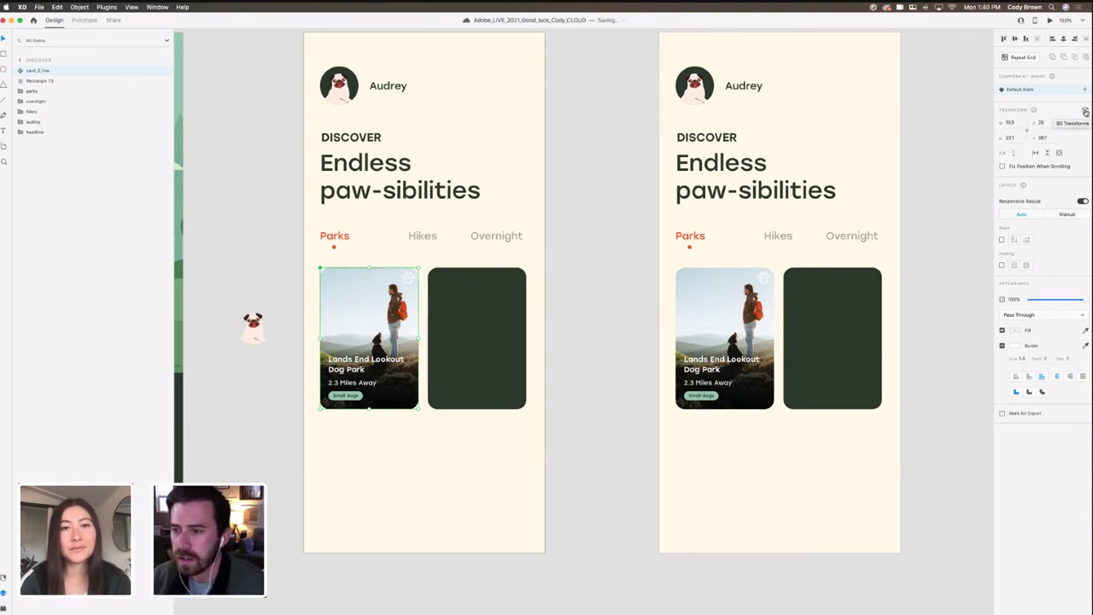
Step: Try rotating the first Parks card with 3D transforms, undo the rotations and turn 3D transforms back off
left_click(1086, 112)
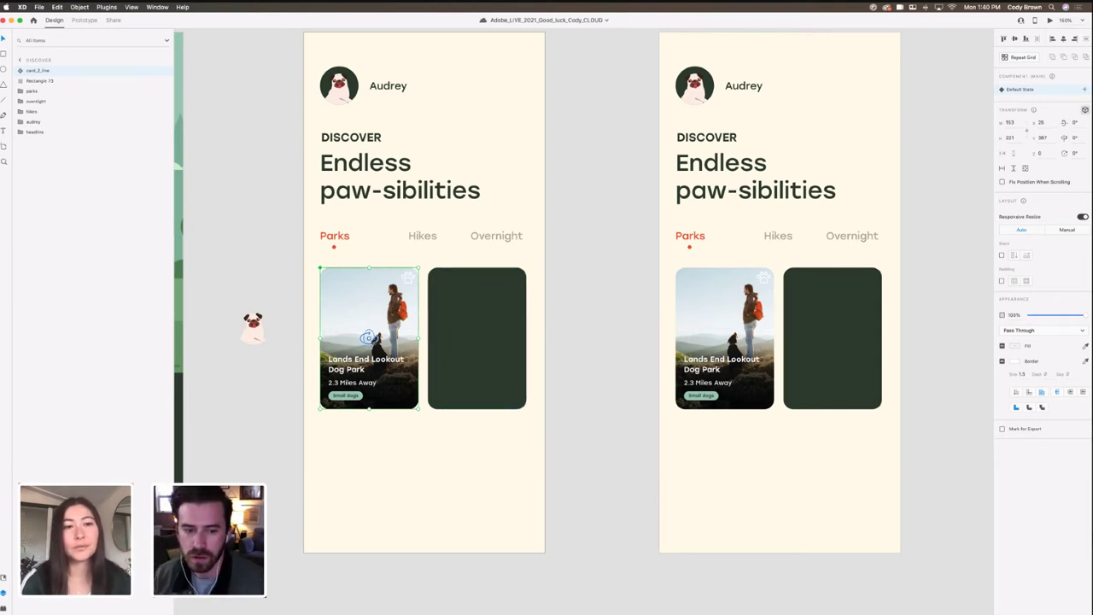
left_click_drag(369, 338, 383, 391)
key("super+z")
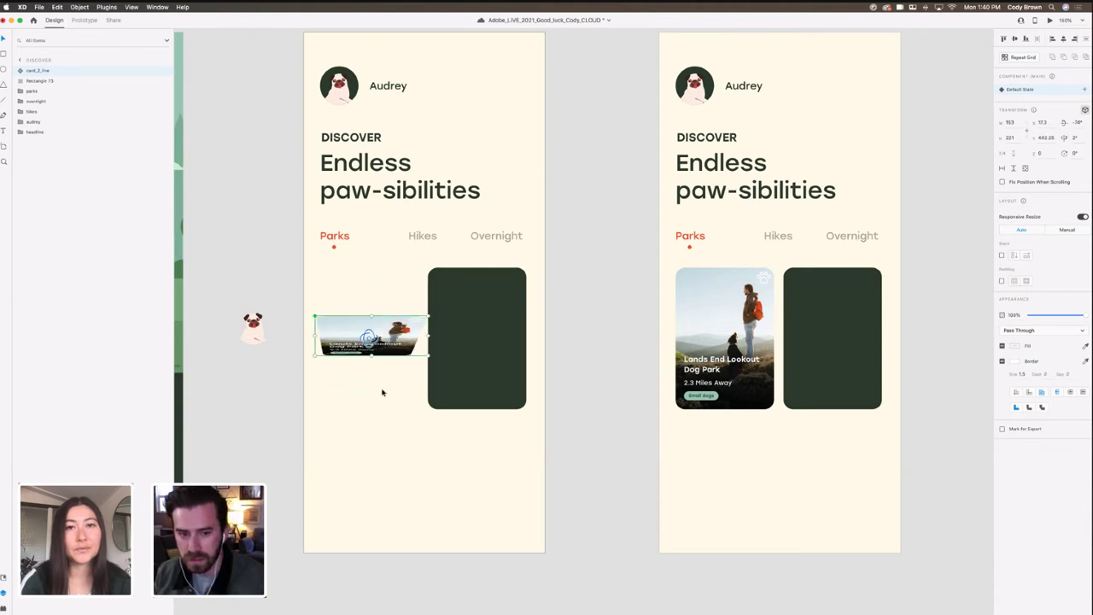
key("super+z")
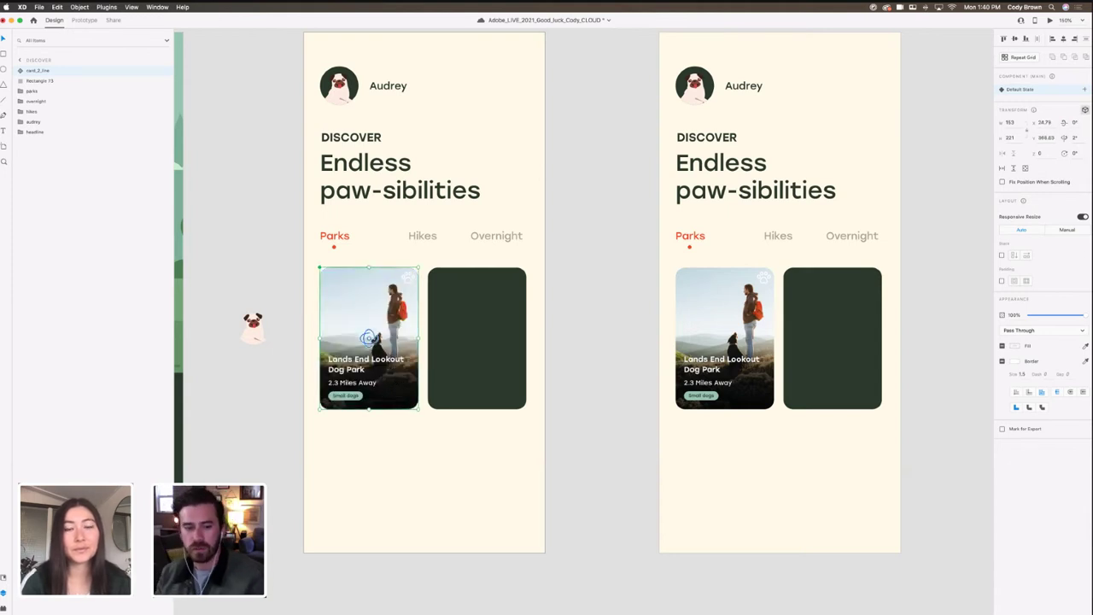
left_click_drag(367, 338, 276, 345)
key("super+z")
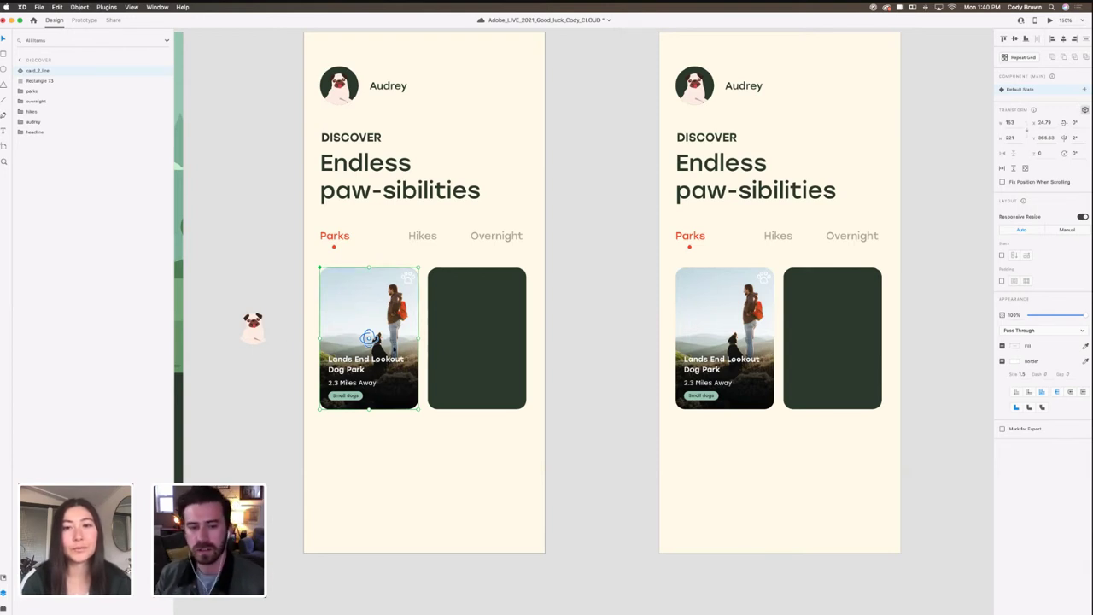
mouse_move(368, 337)
left_mouse_down()
mouse_move(357, 343)
mouse_move(369, 341)
left_mouse_up()
left_click(442, 343)
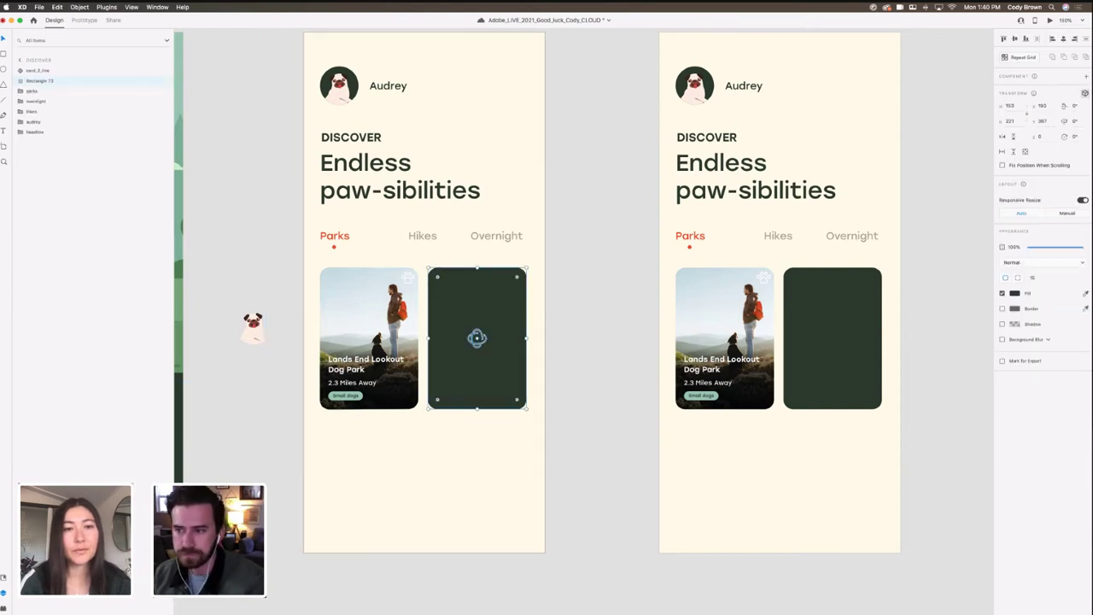
scroll(563, 292, "left", 3)
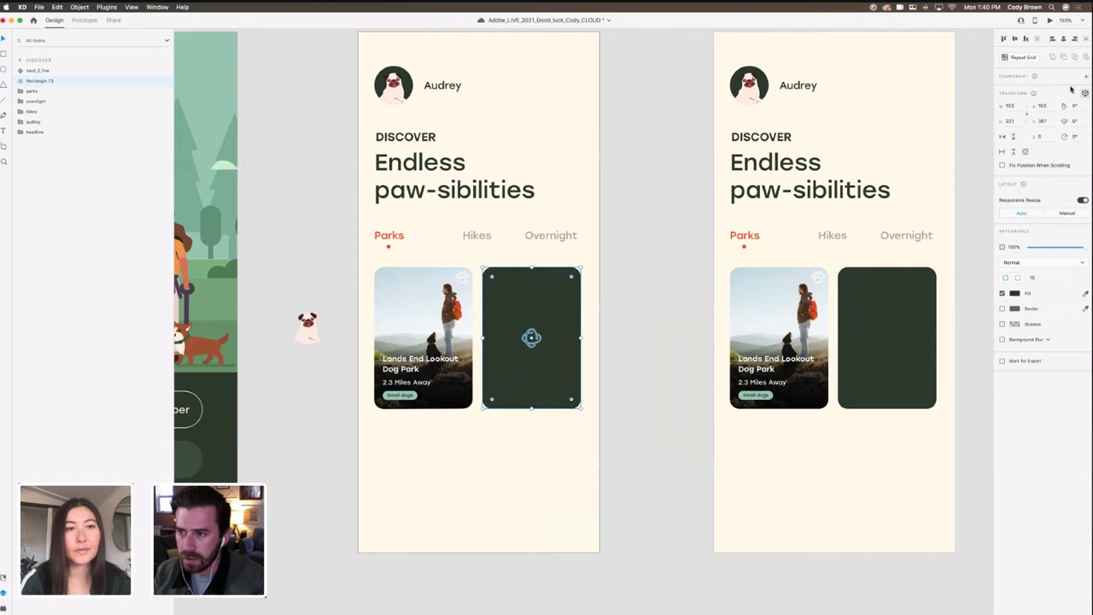
left_click(1084, 93)
Step: Copy the "Lands End Lookout Dog Park" title from the photo card and place the copy over the dark green card
key("super+equal")
key("super+equal")
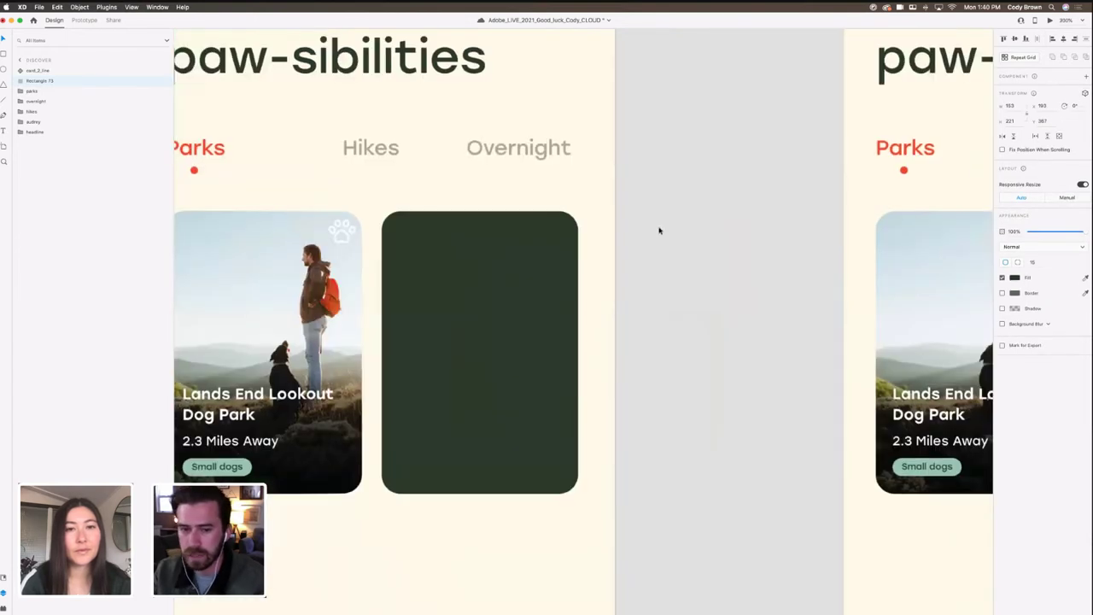
scroll(692, 223, "left", 3)
double_click(324, 395)
double_click(325, 395)
key("super+c")
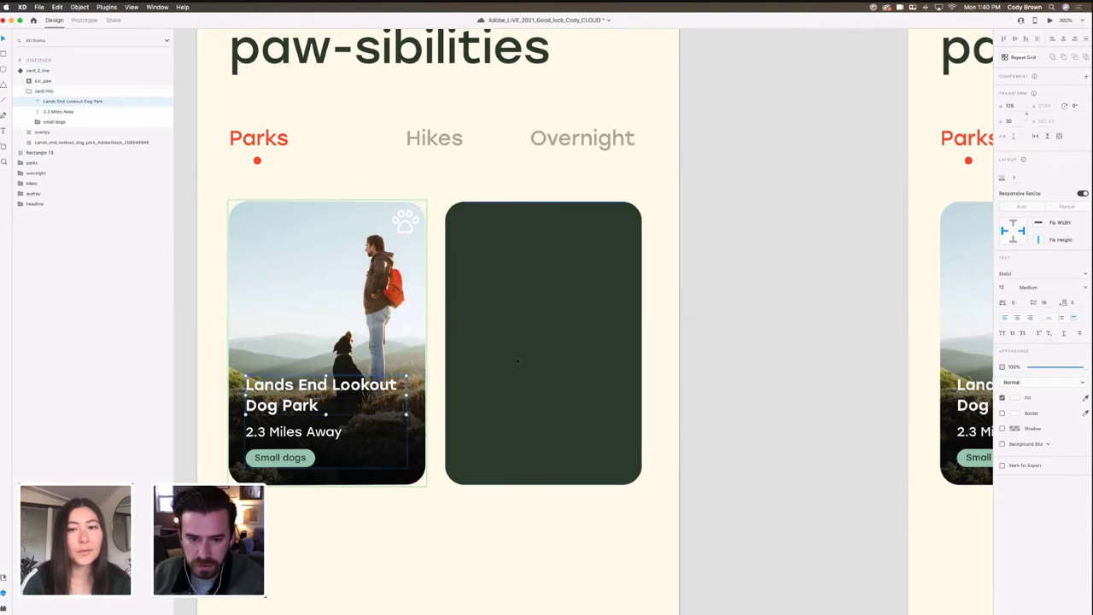
left_click(503, 383)
key("super+v")
left_click_drag(363, 388, 664, 335)
Step: Replace the copied title on the dark green card with "Saved to favorite parks!"
double_click(583, 340)
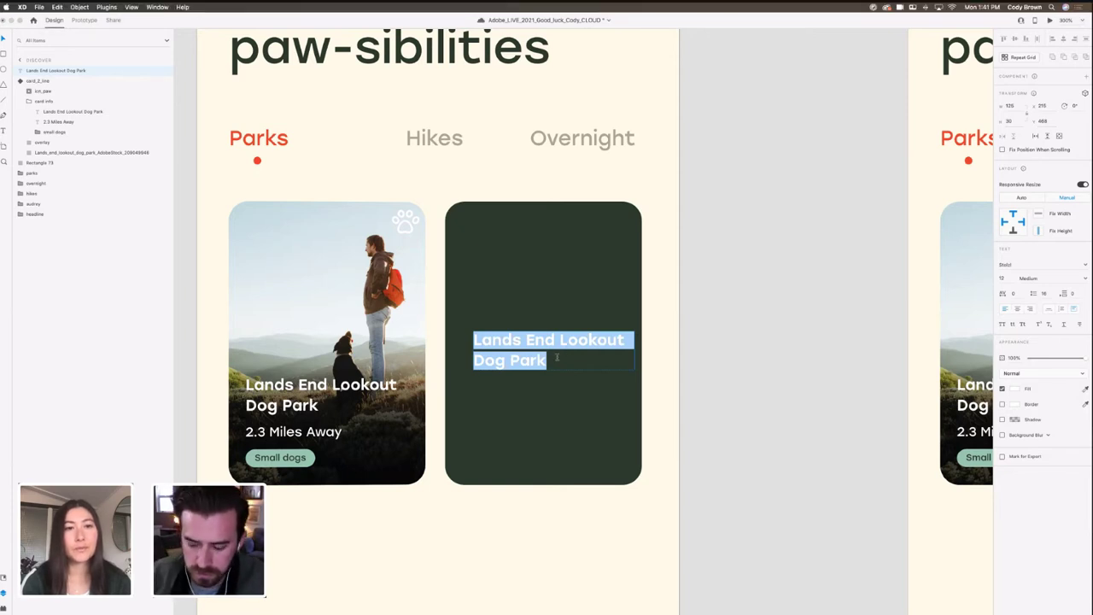
type("Saved to ")
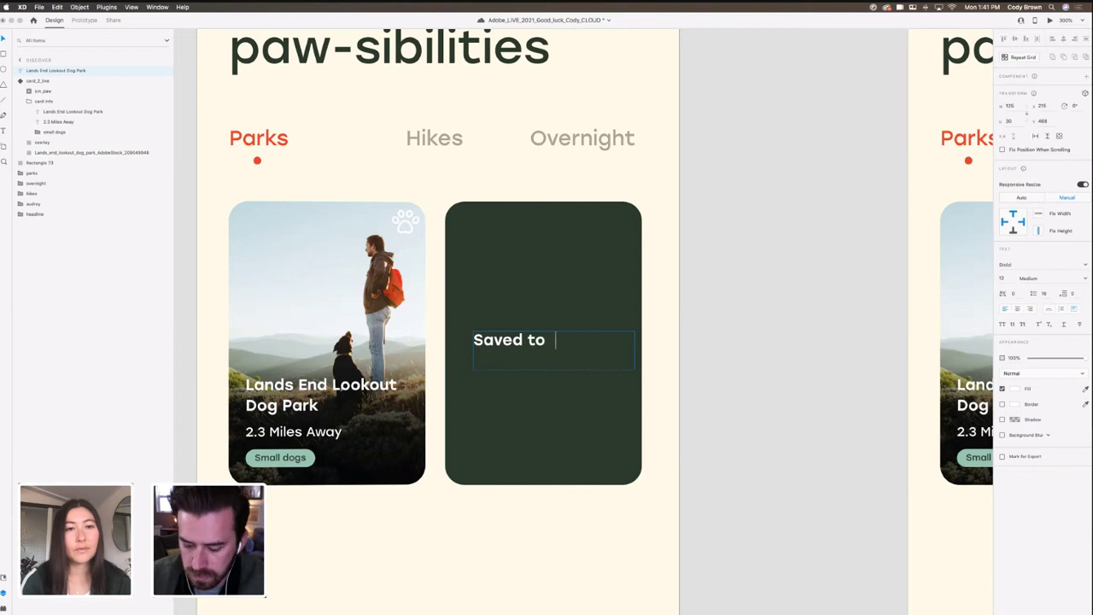
type("favorite ")
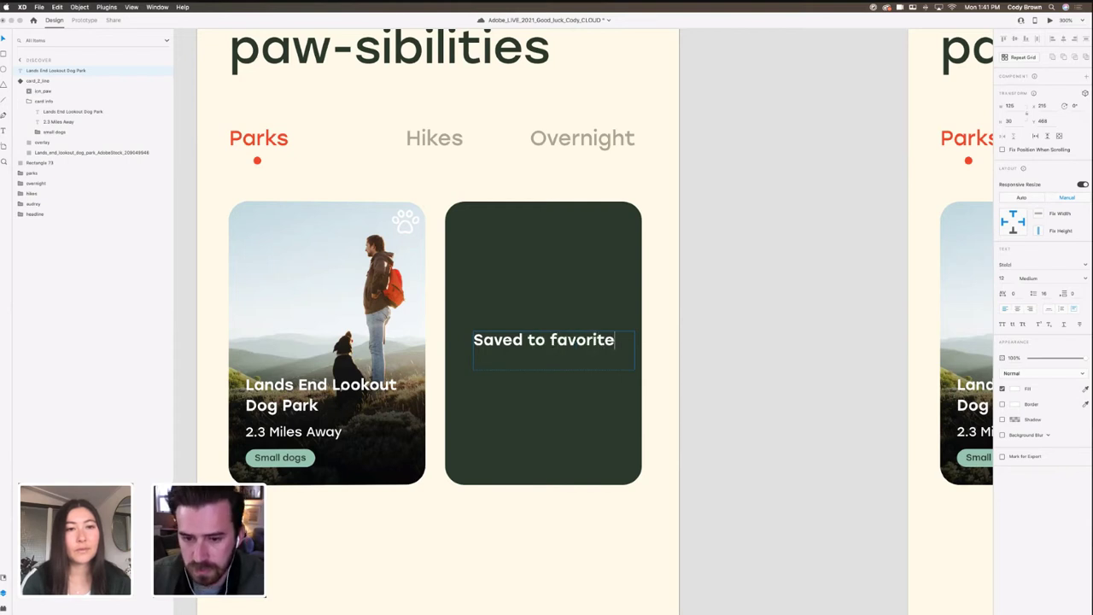
type("parks!")
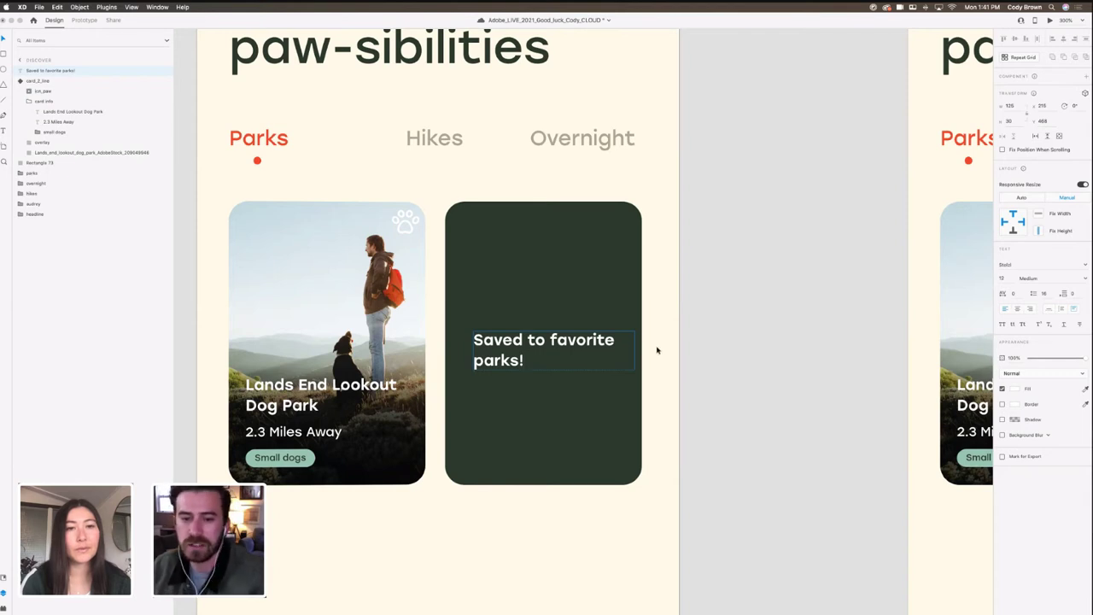
key("Escape")
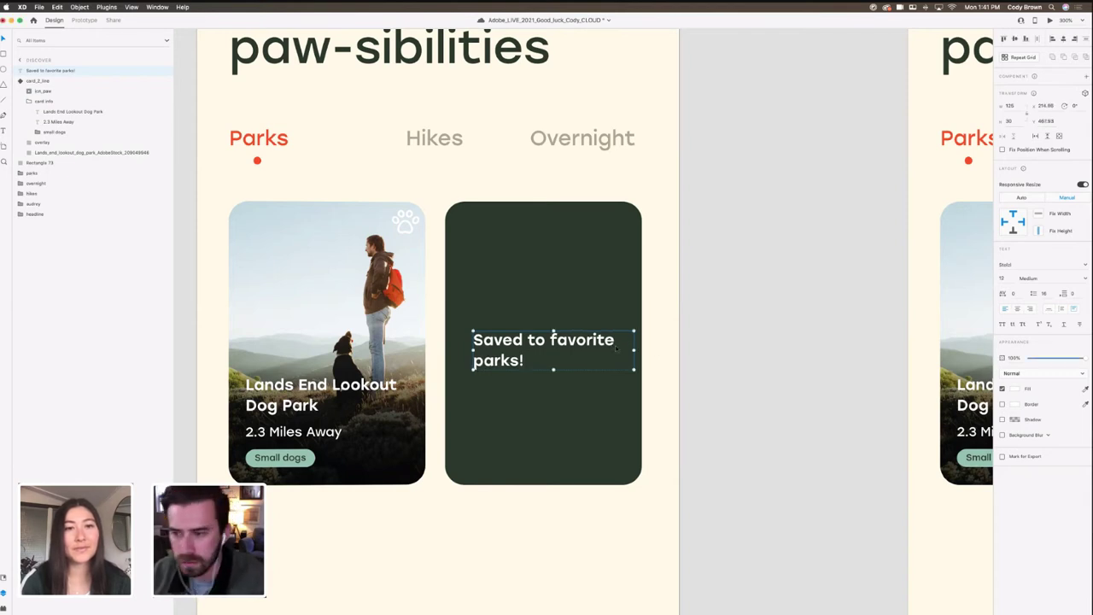
Step: Center-align the "Saved to favorite parks!" text and break its line after "Saved to"
left_click(1016, 308)
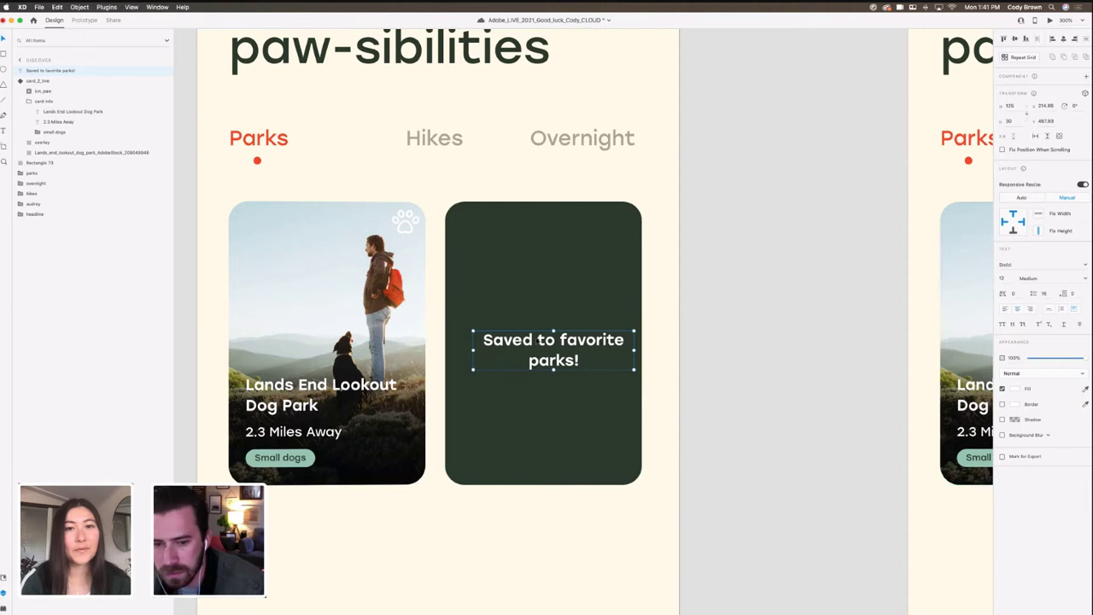
left_click_drag(547, 341, 540, 341)
key("Return")
left_click(562, 338)
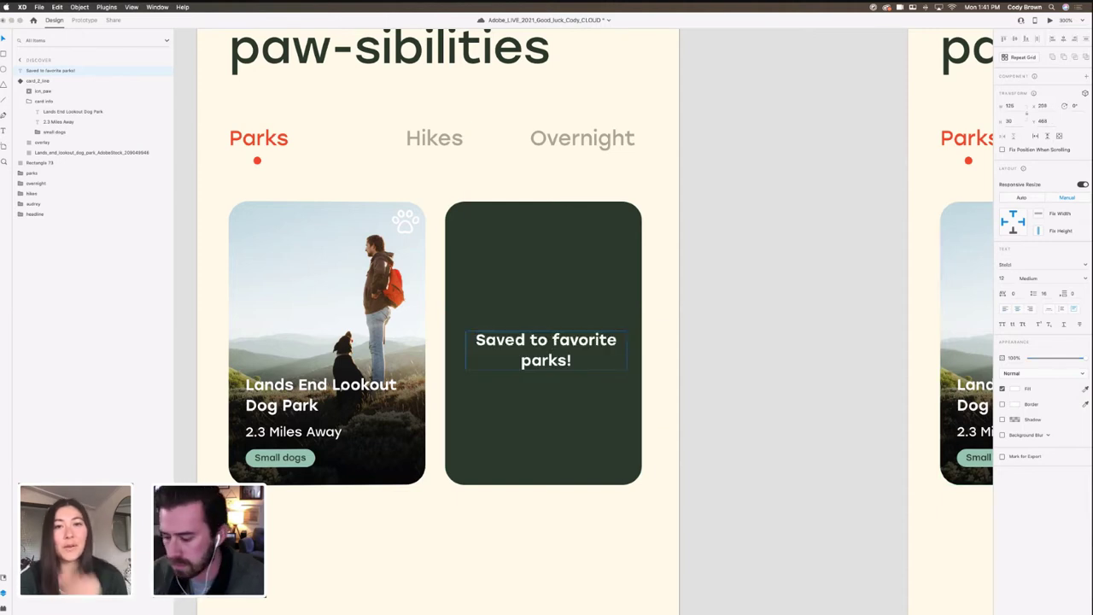
key("Return")
key("Escape")
Step: Center the two-line text within the dark green card, nudging it slightly upward
left_click_drag(561, 351, 558, 348)
key("Up")
key("Up")
key("Up")
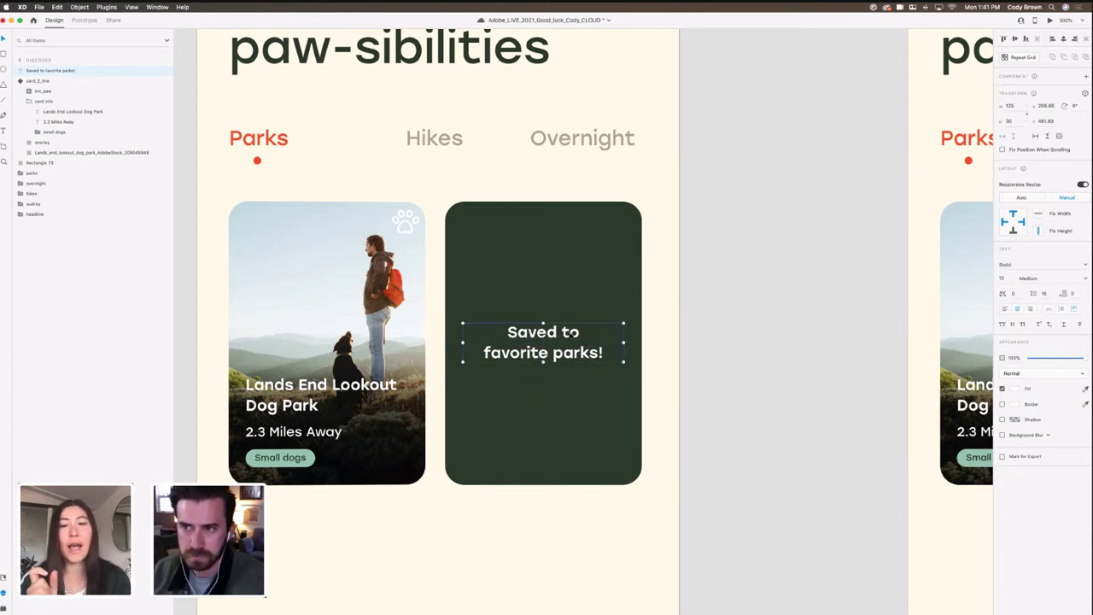
Step: Copy the background rectangle of the photo card's paw icon and paste it onto the Discover artboard
key("super+minus")
key("Escape")
left_click(608, 346)
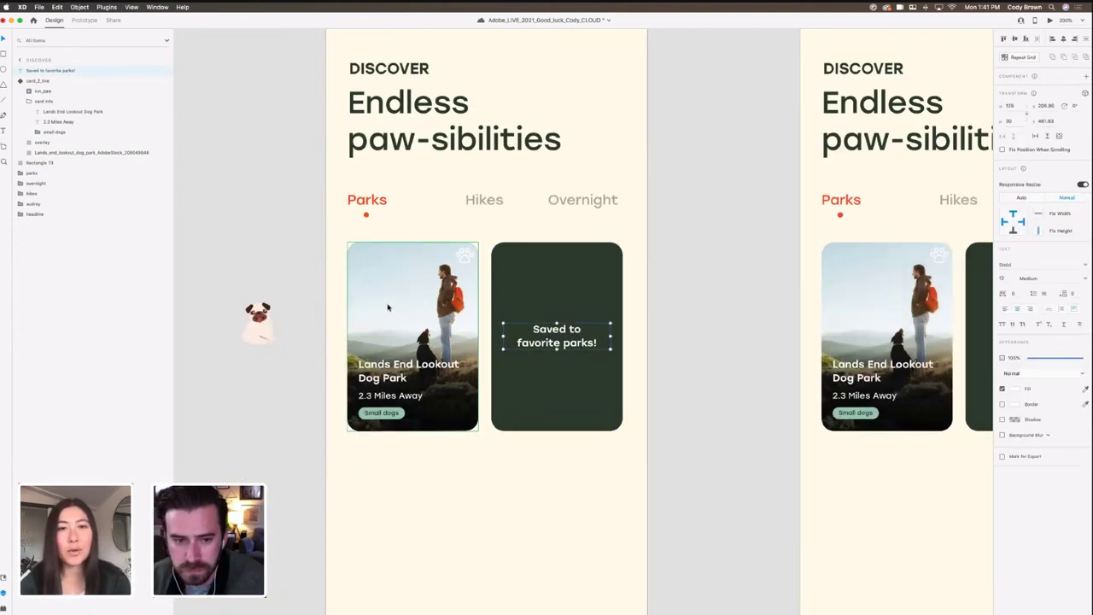
left_click(468, 259)
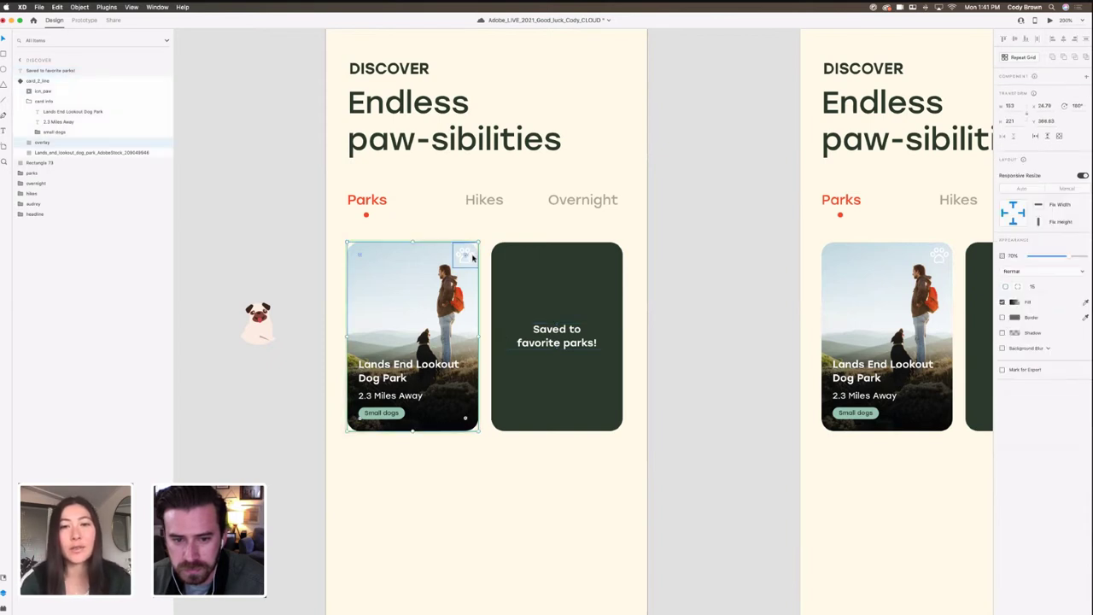
double_click(470, 259)
key("super+c")
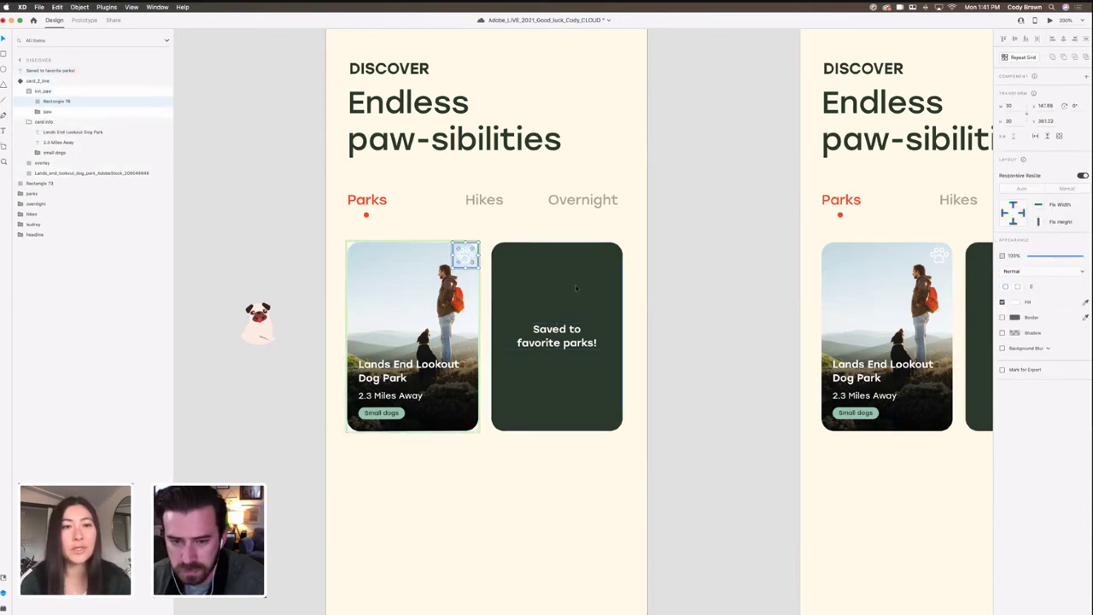
left_click(577, 287)
key("super+v")
Step: Paste a copy of the paw group, shift it onto the dark green card, and delete it
left_click(468, 262)
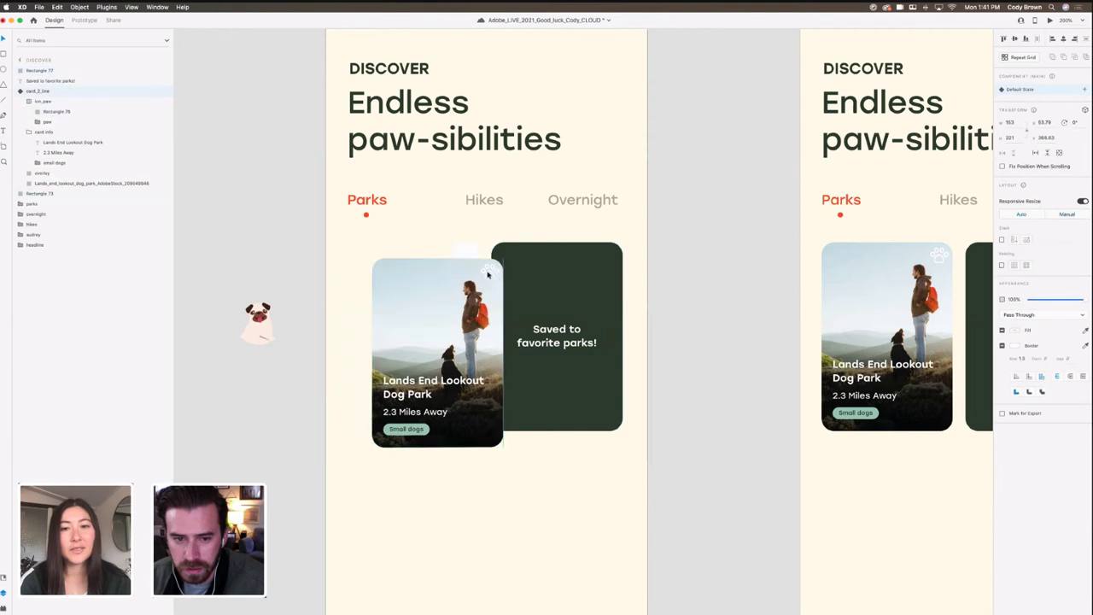
double_click(469, 262)
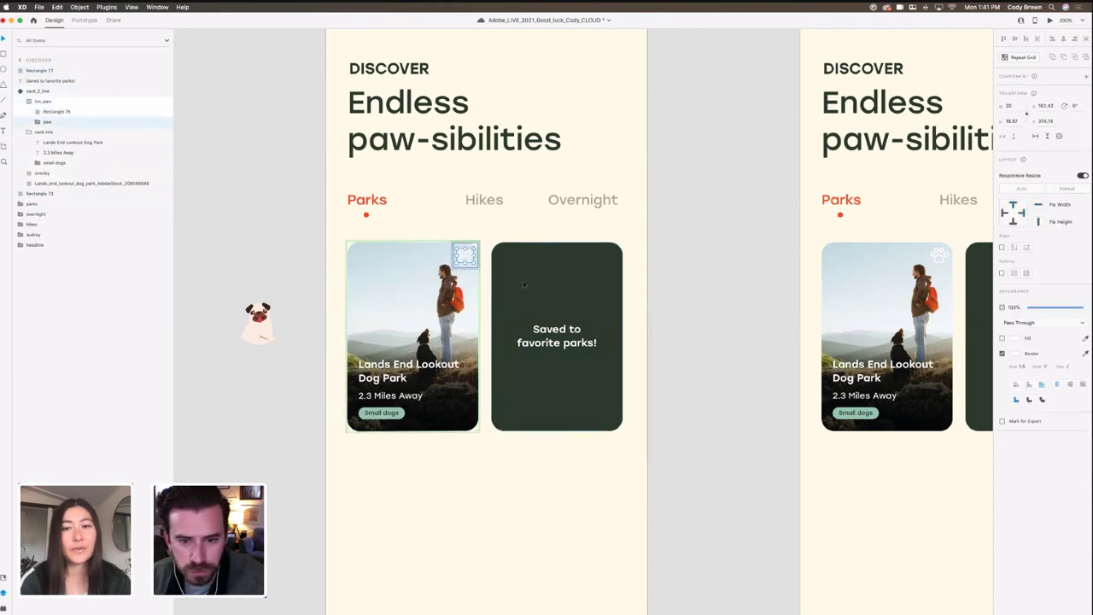
key("super+v")
key("shift+Right")
key("shift+Right")
key("shift+Right")
key("shift+Right")
left_click(22, 100)
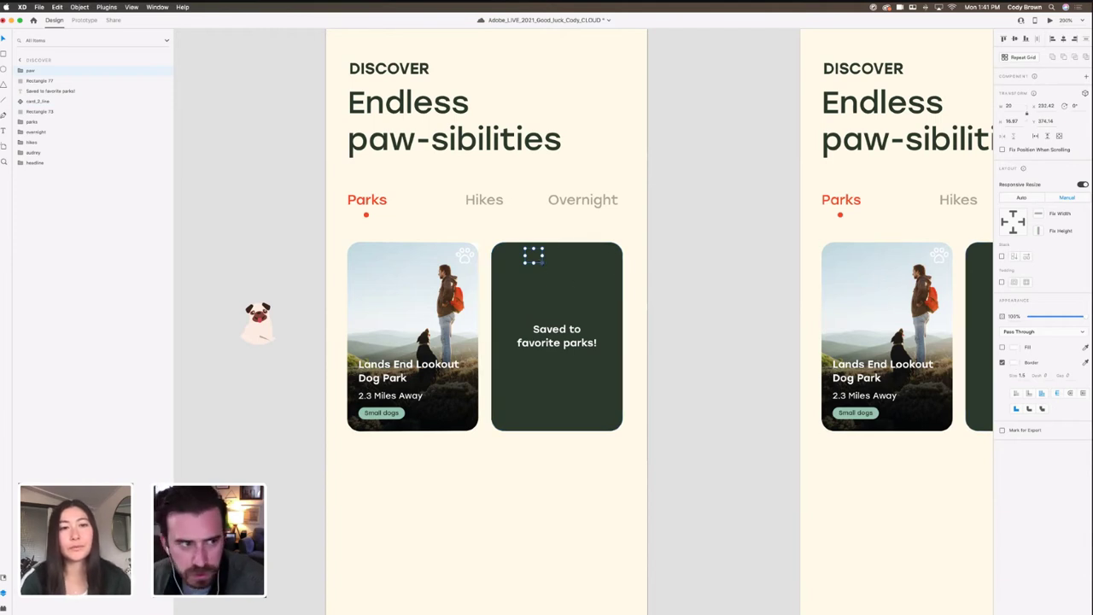
left_click(21, 71)
left_click(20, 71)
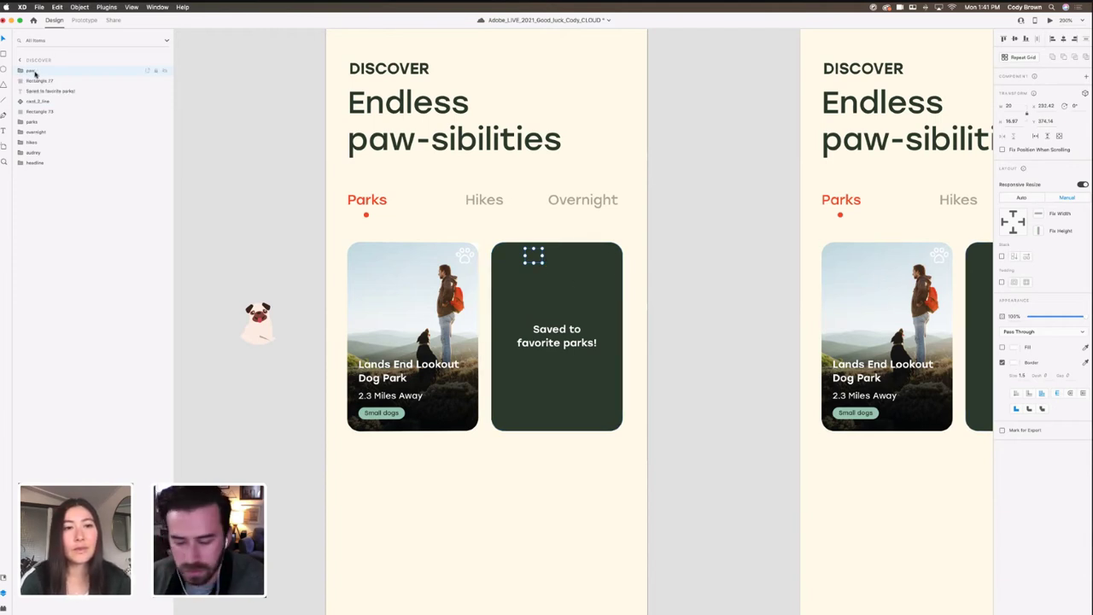
key("Delete")
Step: Copy the five individual paths from the photo card's paw group and paste them onto the Discover artboard
left_click(556, 338)
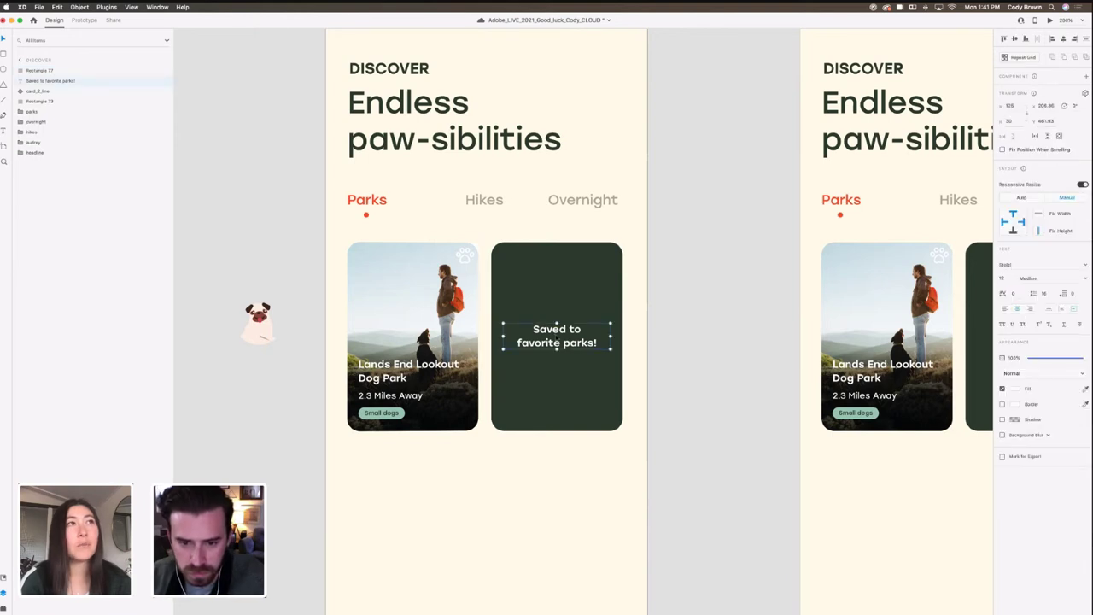
scroll(457, 273, "left", 2)
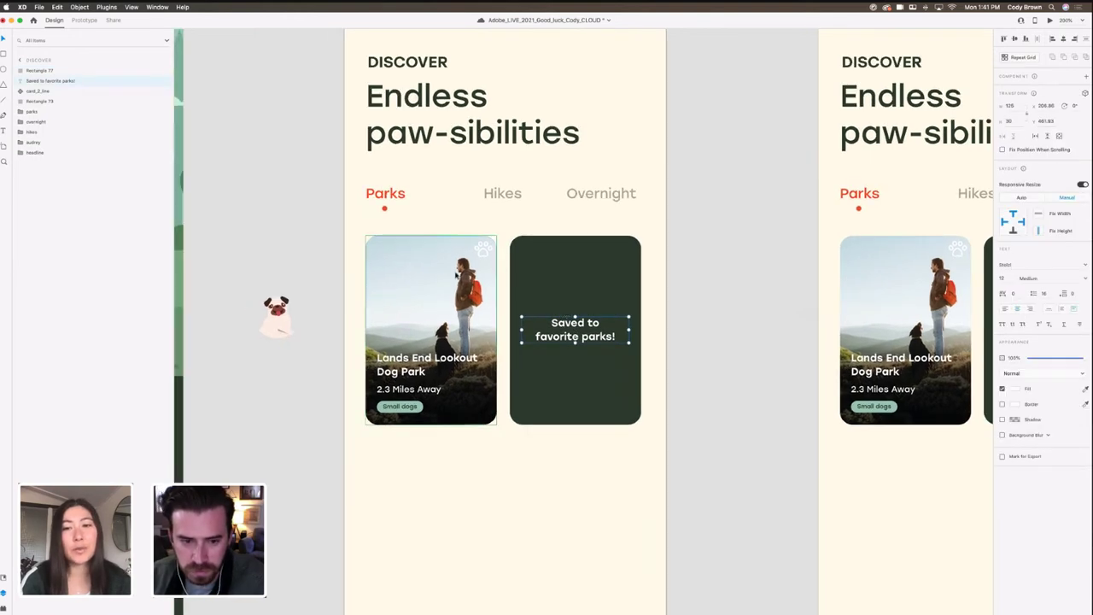
double_click(481, 250)
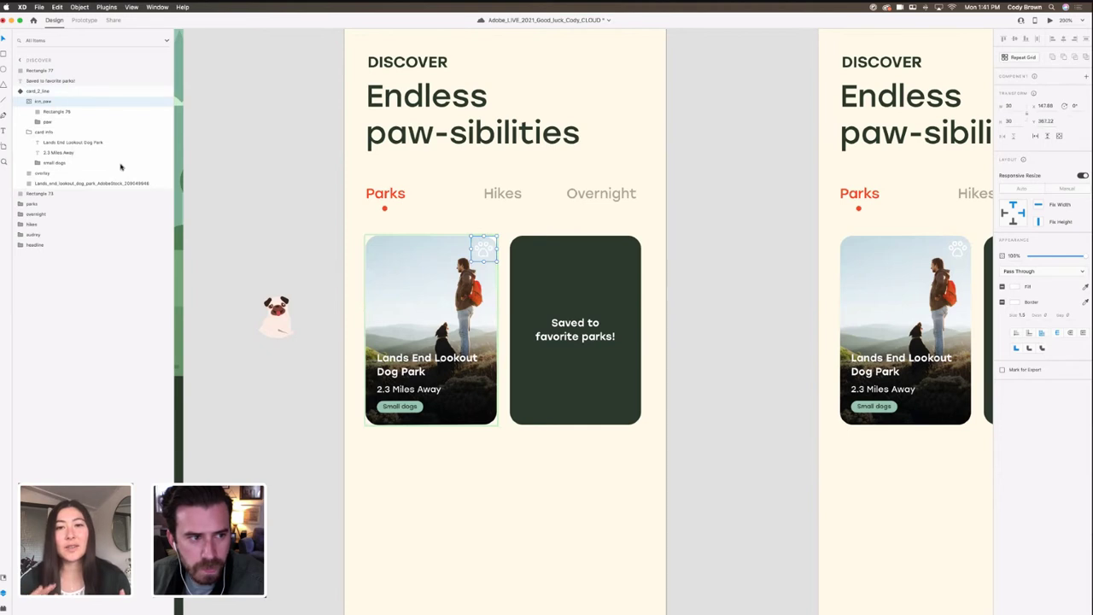
left_click(37, 121)
left_click(57, 132)
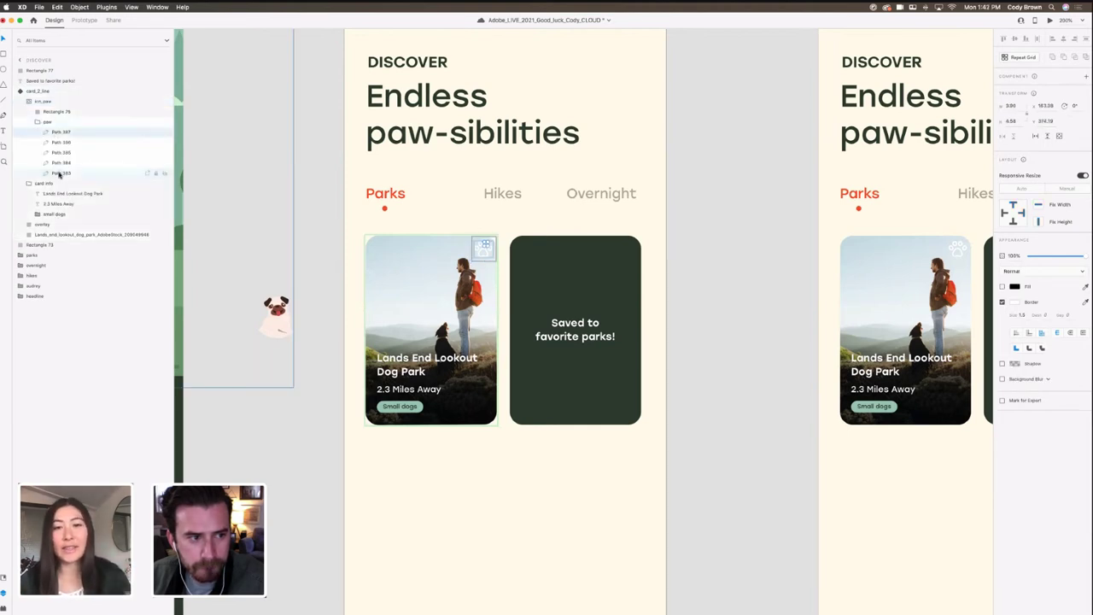
left_click(60, 173, "shift")
left_click(38, 121)
left_click(29, 101)
left_click(21, 92)
left_click(555, 275)
key("super+v")
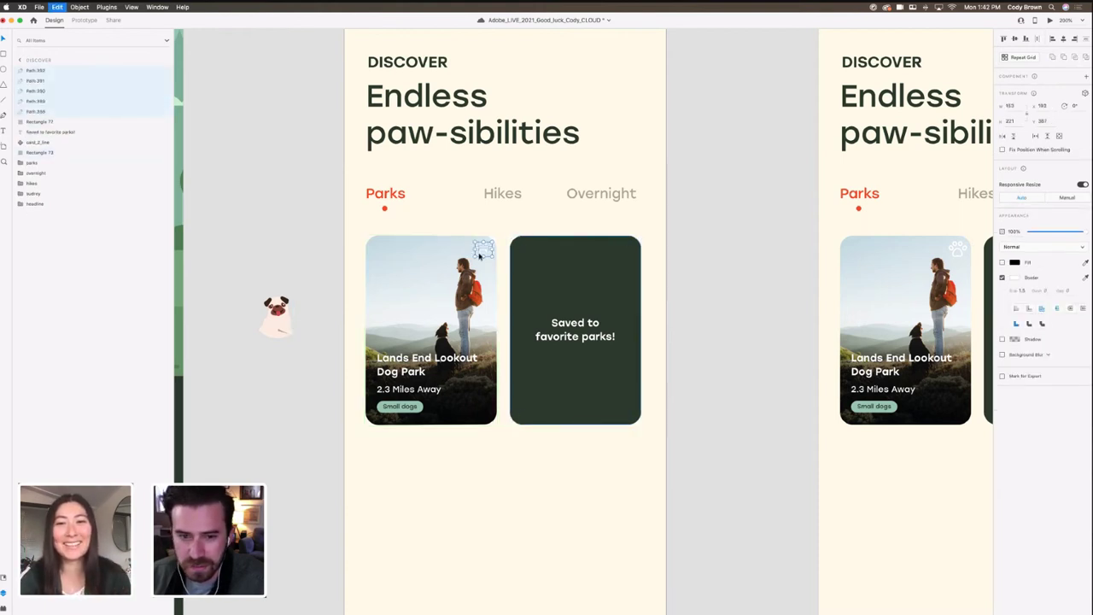
Step: Shift the pasted paw paths onto the dark green card, check their border color, and delete them
key("shift+Right")
key("shift+Right")
key("shift+Right")
key("shift+Right")
key("shift+Right")
key("shift+Right")
key("shift+Right")
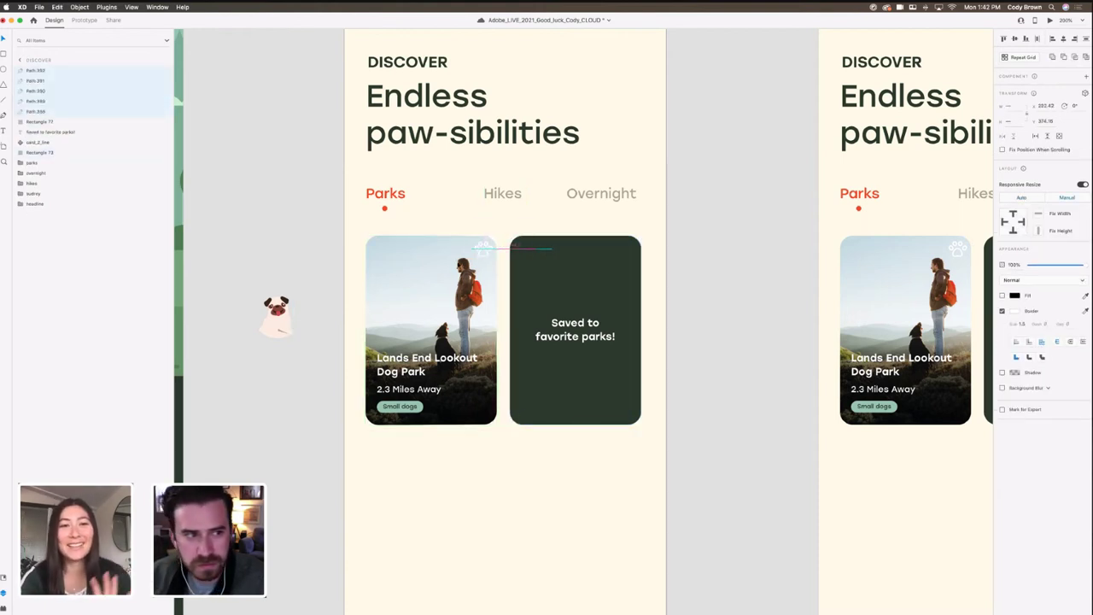
left_click(1015, 311)
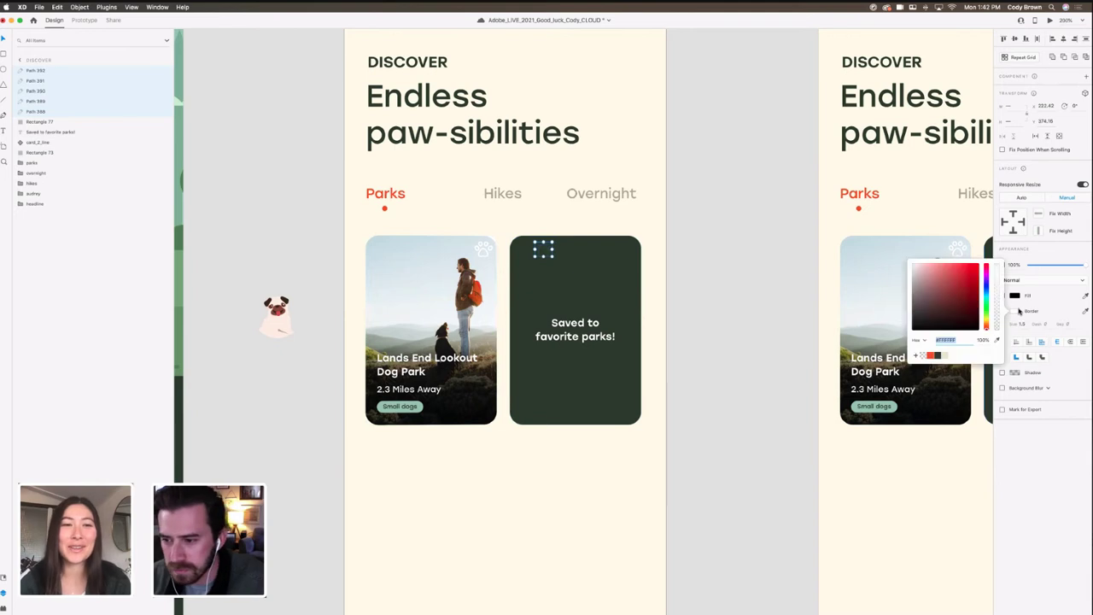
left_click(1015, 315)
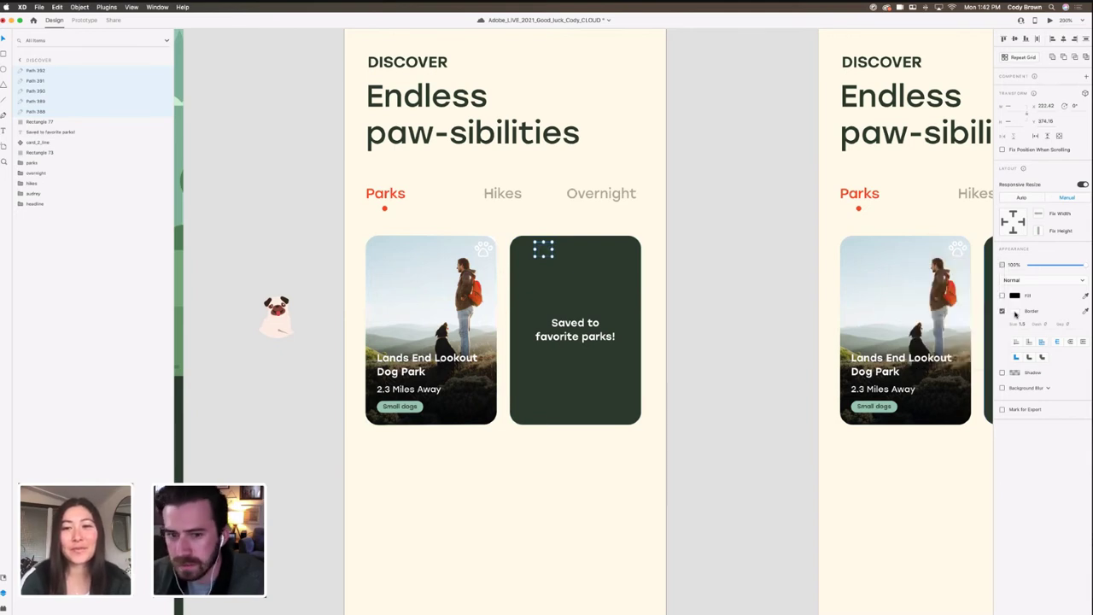
key("Delete")
Step: Insert the Awesome set's solid paw icon on the Discover artboard from the icon plugin and cut it for the dark green card
scroll(668, 271, "down", 1)
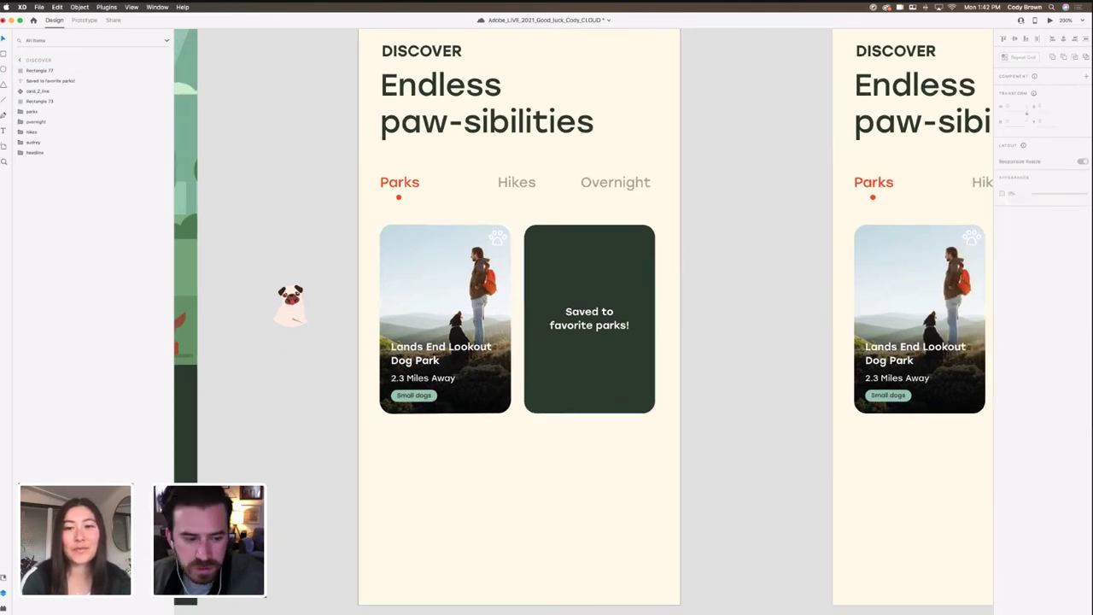
left_click(5, 609)
left_click(88, 128)
scroll(550, 275, "up", 3)
scroll(550, 275, "left", 1)
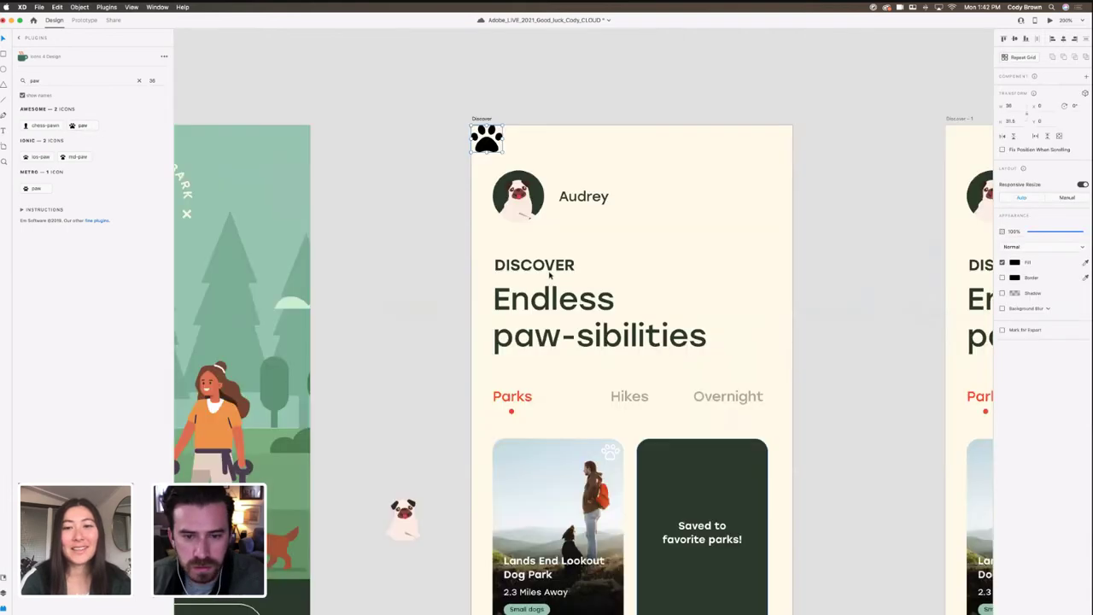
scroll(549, 273, "up", 4)
scroll(552, 289, "left", 2)
key("super+x")
scroll(635, 308, "down", 8)
scroll(634, 308, "right", 5)
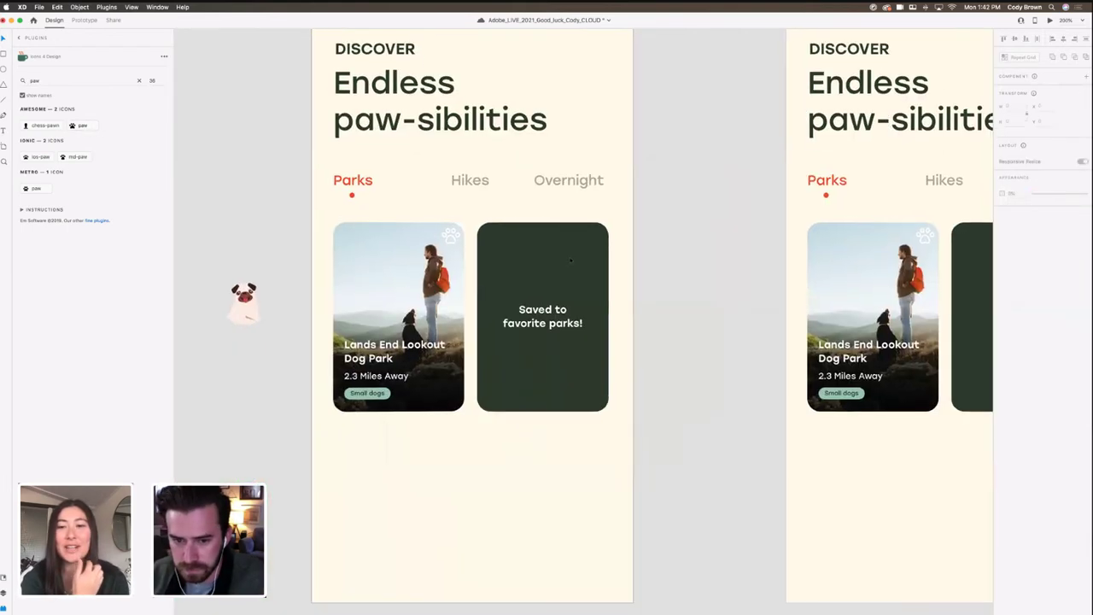